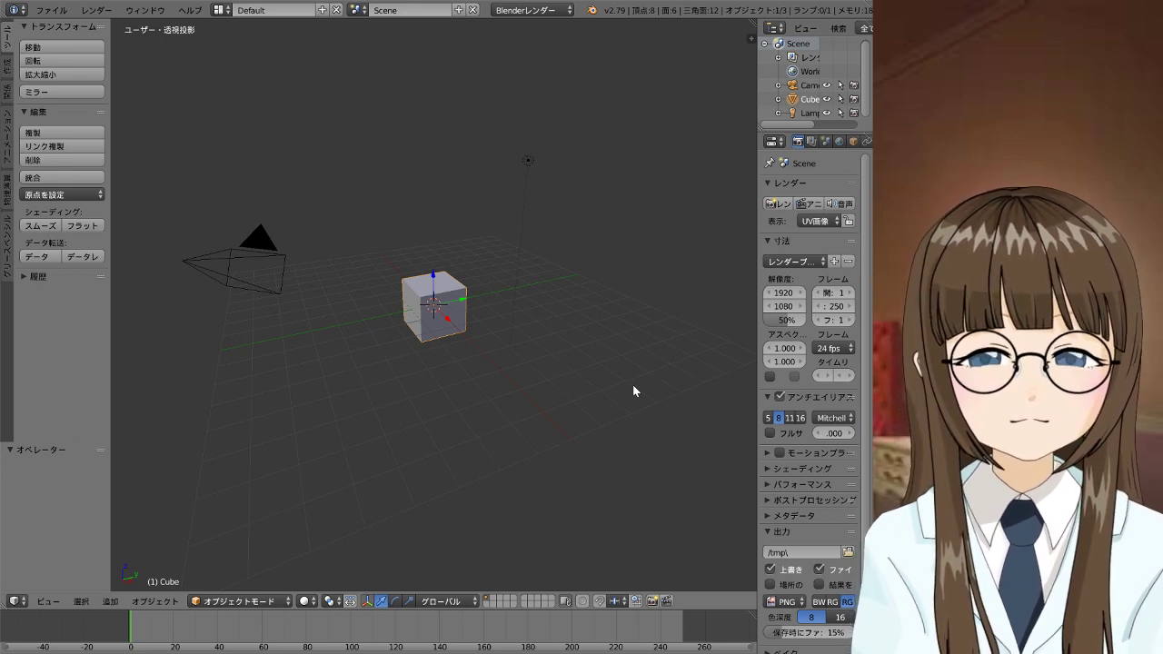
Orbit and zoom around the default cube into an orthographic, raised view
scroll(548, 419, "down", 5)
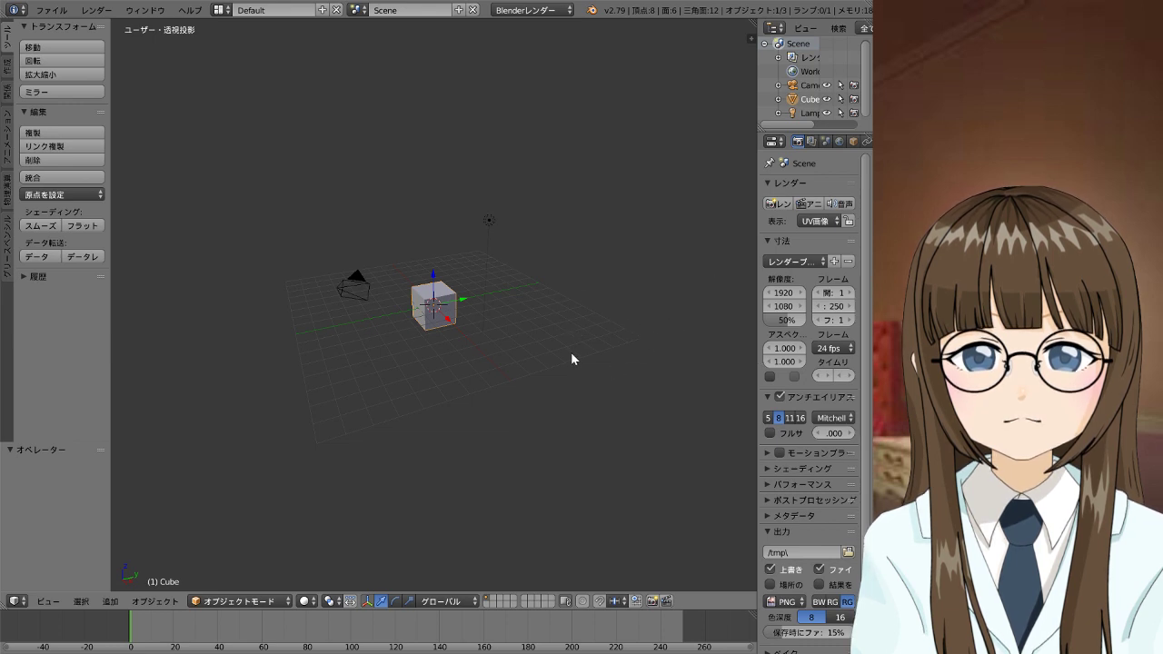
mouse_move(572, 359)
middle_mouse_down()
mouse_move(514, 340)
mouse_move(524, 318)
mouse_move(591, 300)
mouse_move(573, 390)
mouse_move(533, 379)
mouse_move(529, 390)
middle_mouse_up()
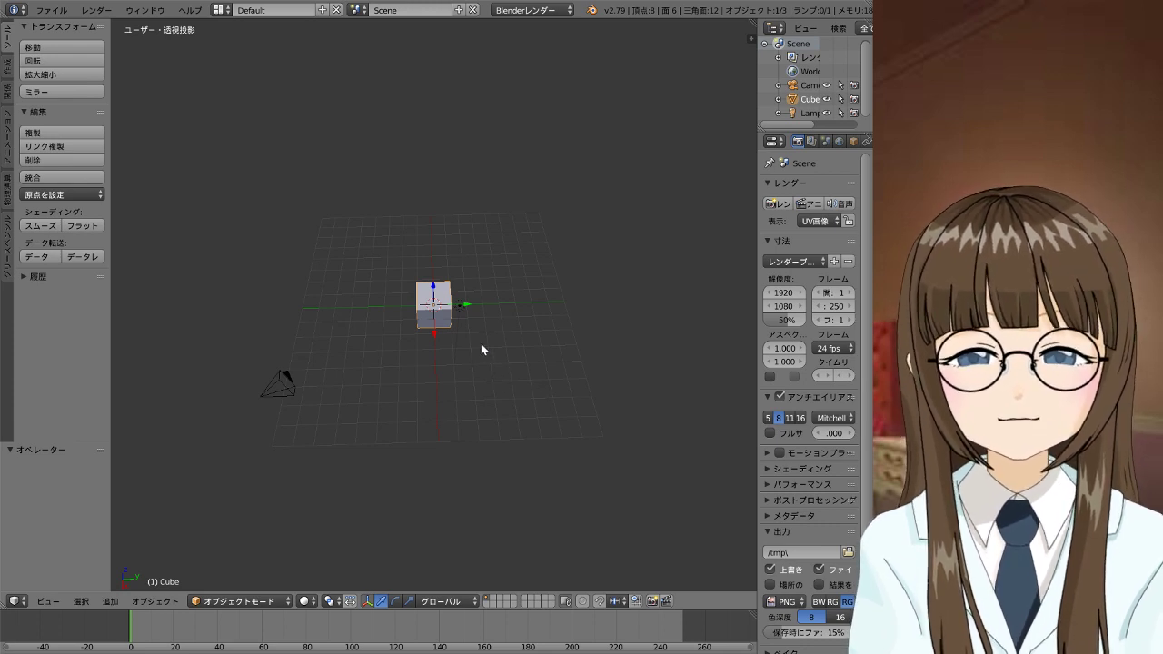
key("KP_1")
scroll(461, 334, "up", 3)
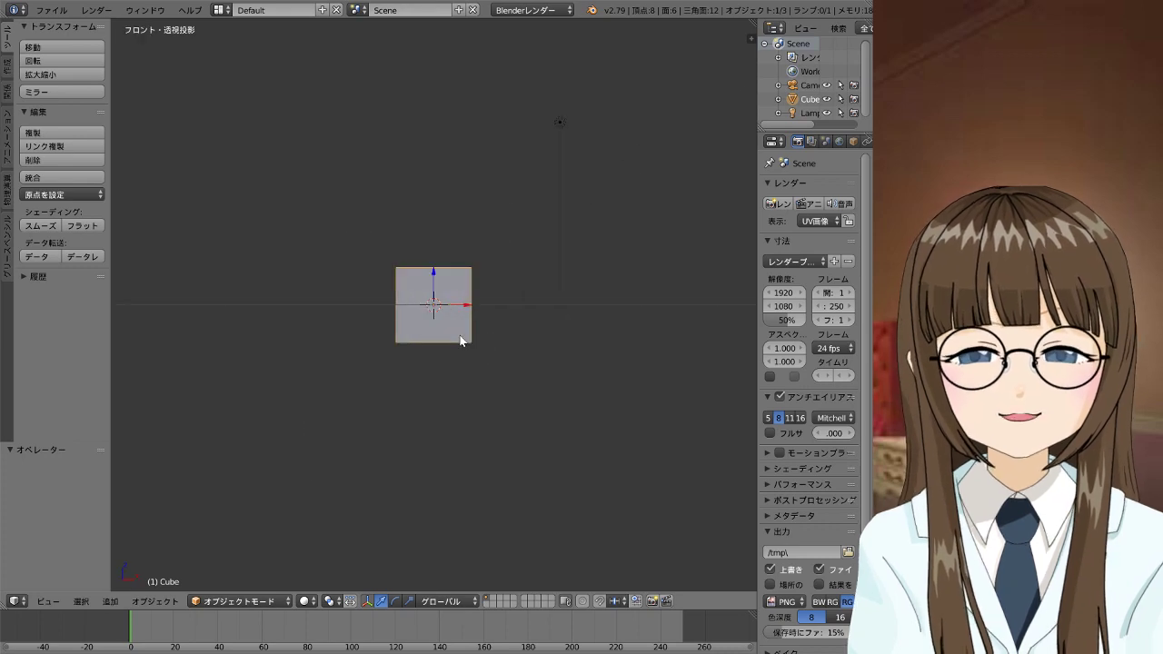
scroll(553, 286, "up", 3)
mouse_move(593, 276)
middle_mouse_down()
mouse_move(495, 316)
mouse_move(466, 343)
middle_mouse_up()
scroll(516, 352, "down", 1)
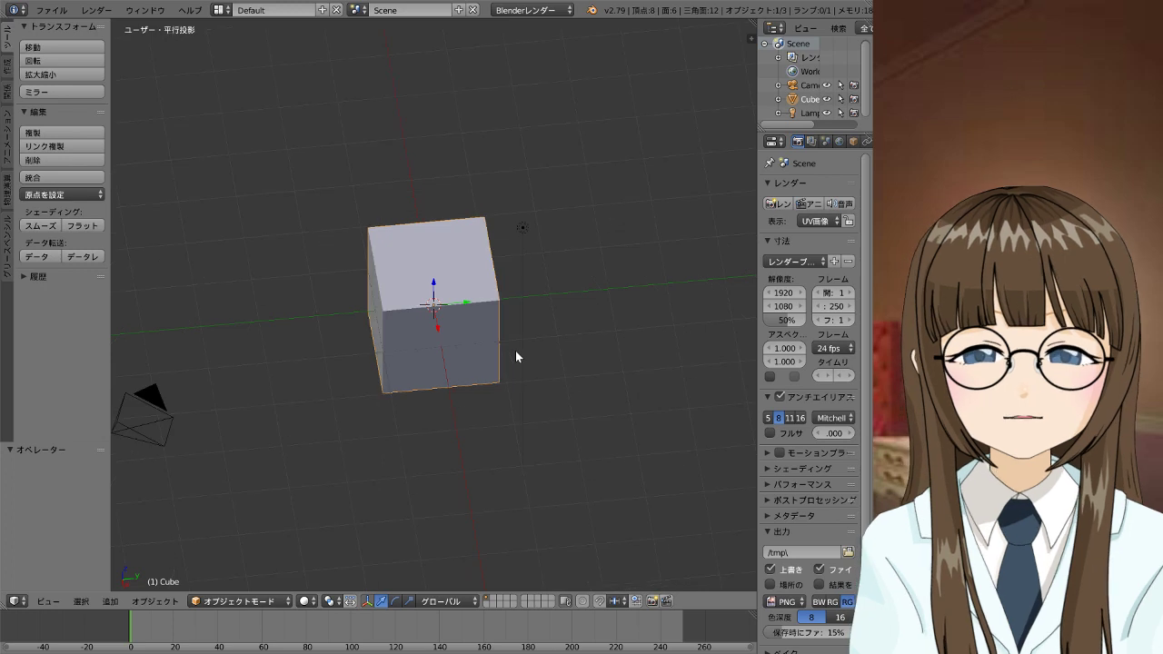
scroll(515, 353, "down", 1)
scroll(516, 353, "down", 1)
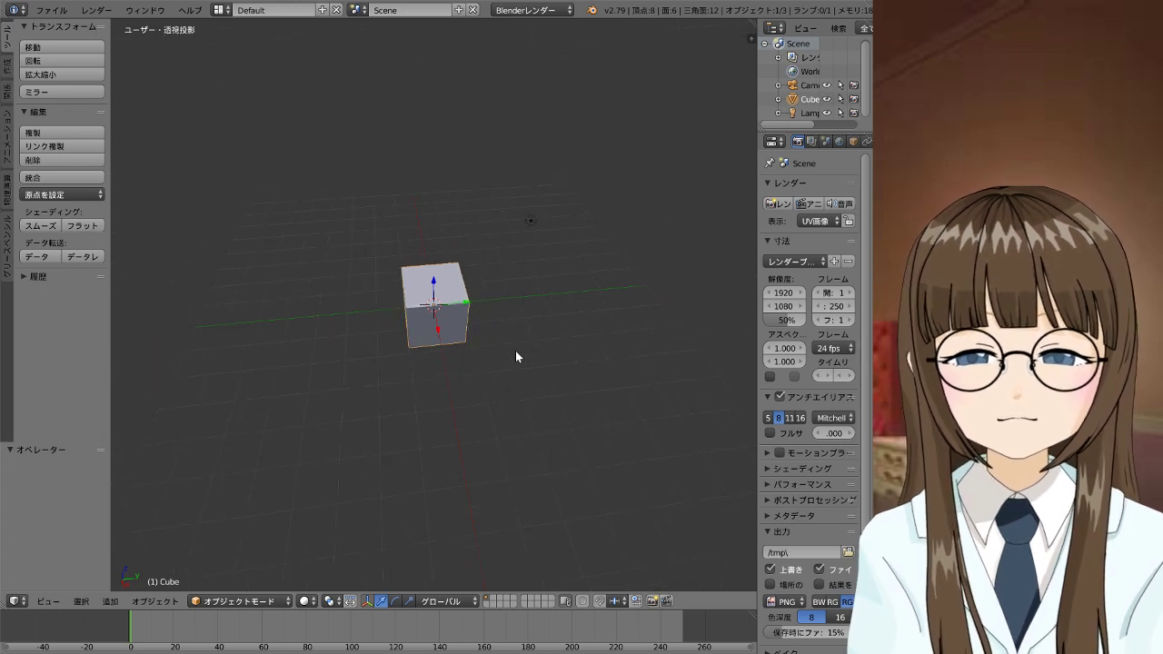
key("KP_5")
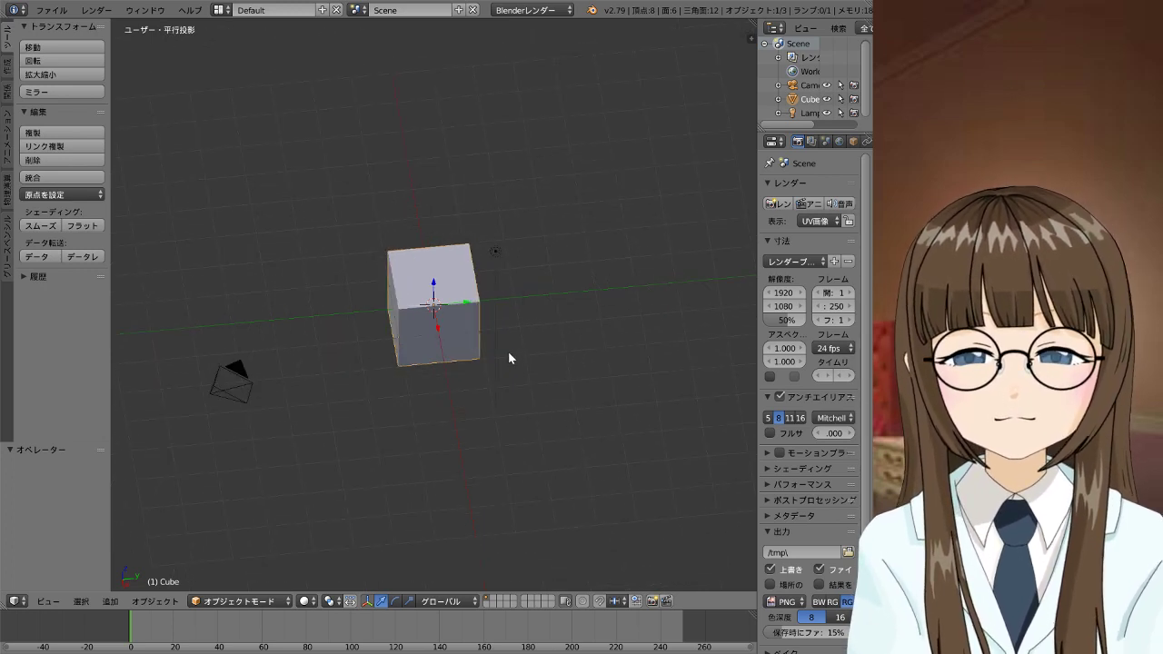
mouse_move(508, 351)
middle_mouse_down()
mouse_move(546, 300)
mouse_move(522, 305)
mouse_move(494, 351)
mouse_move(115, 312)
mouse_move(481, 296)
middle_mouse_up()
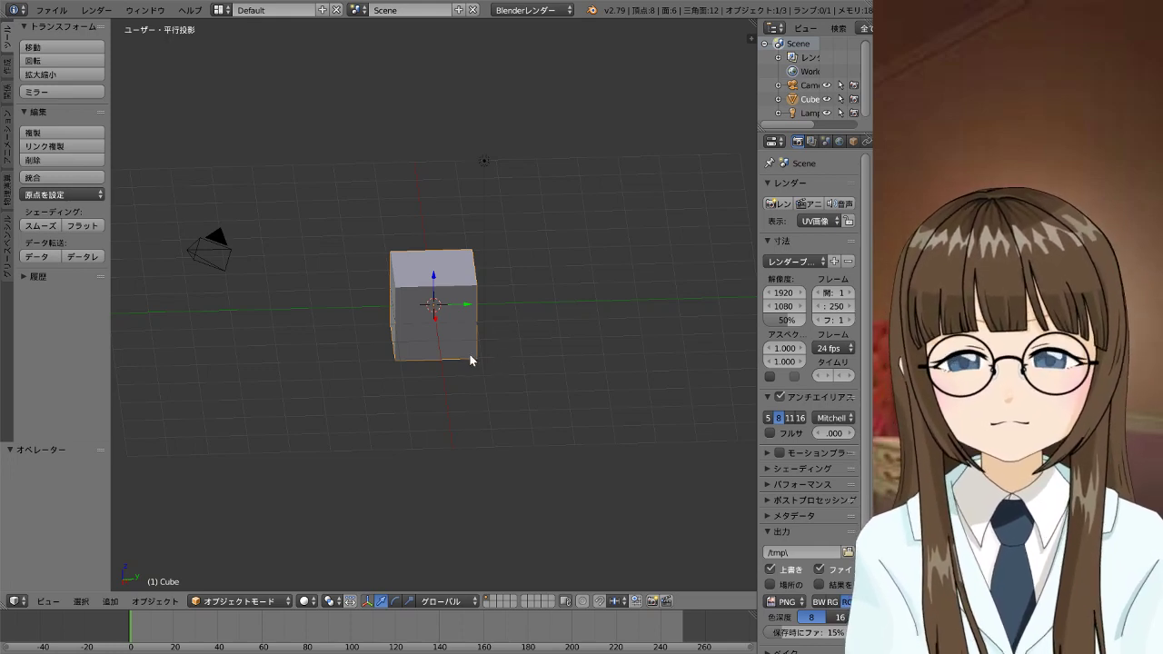
Delete the default cube, leaving an empty scene seen from the front
key("x")
left_click(447, 362)
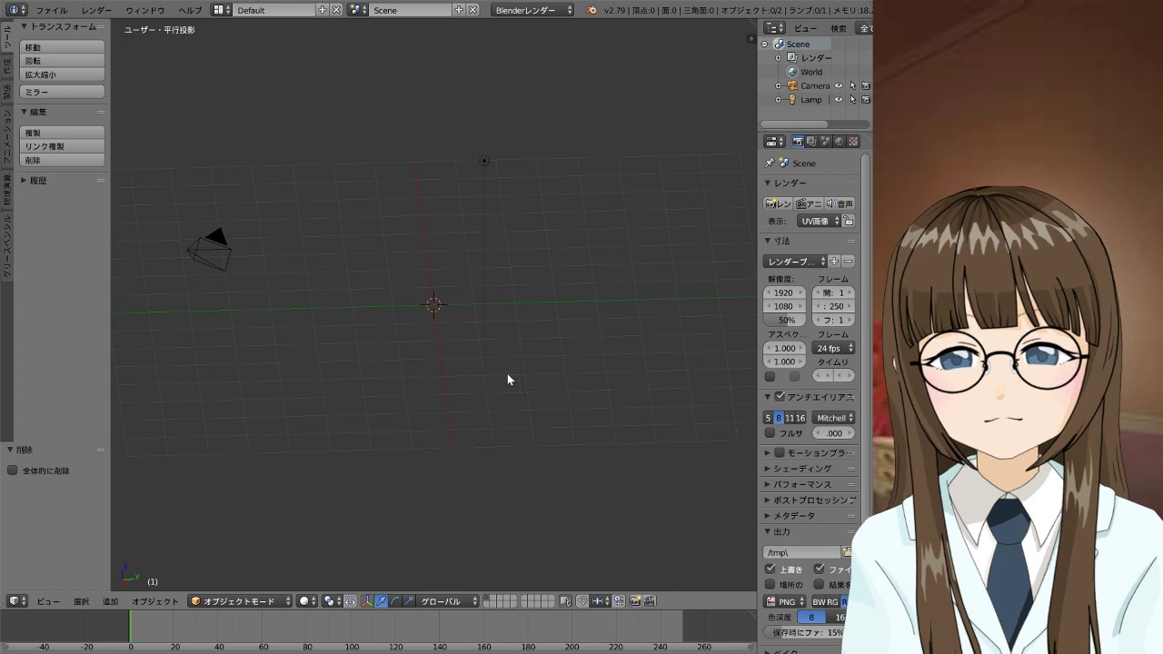
key("KP_1")
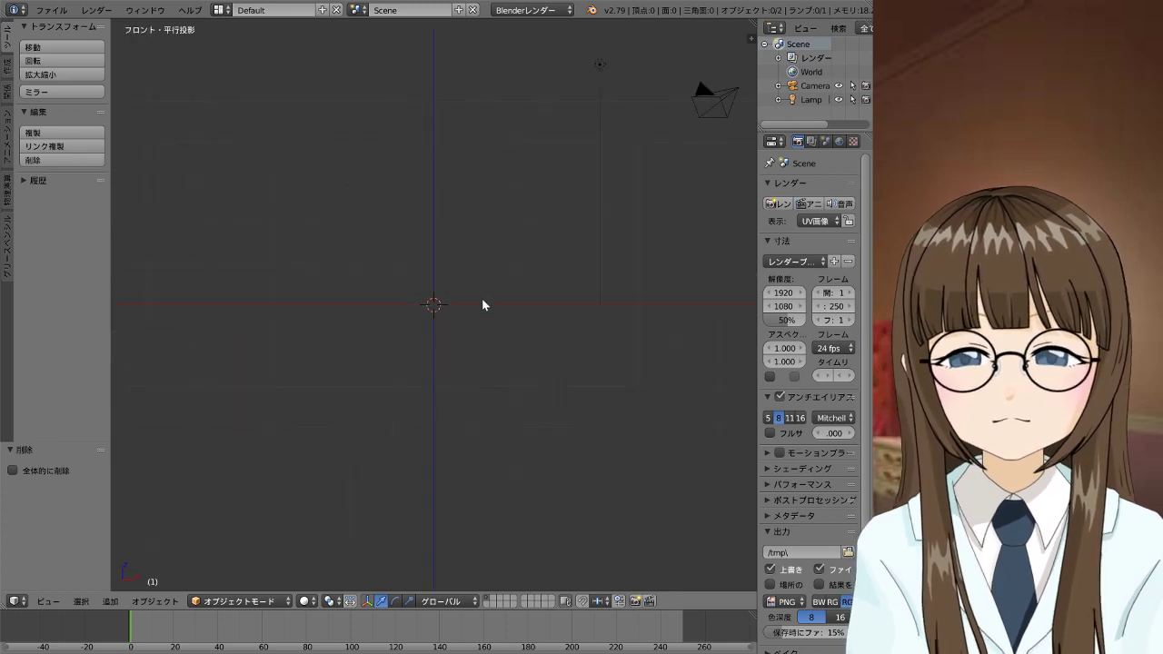
Add a plane mesh at the origin and view it from above
key("shift+a")
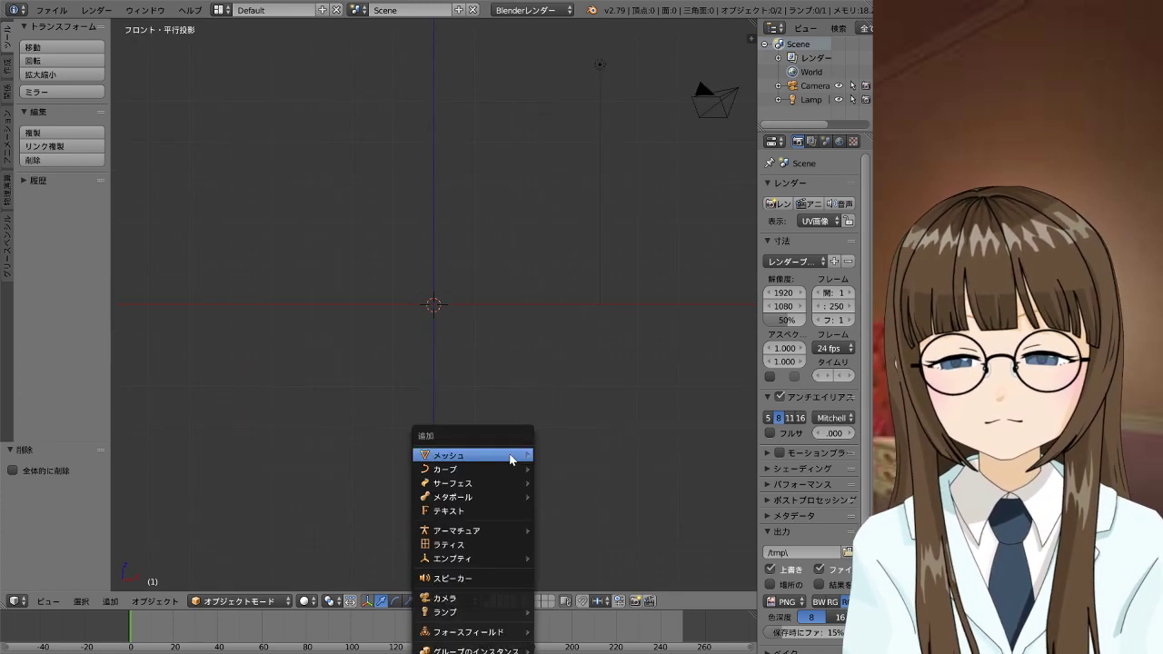
left_click(563, 455)
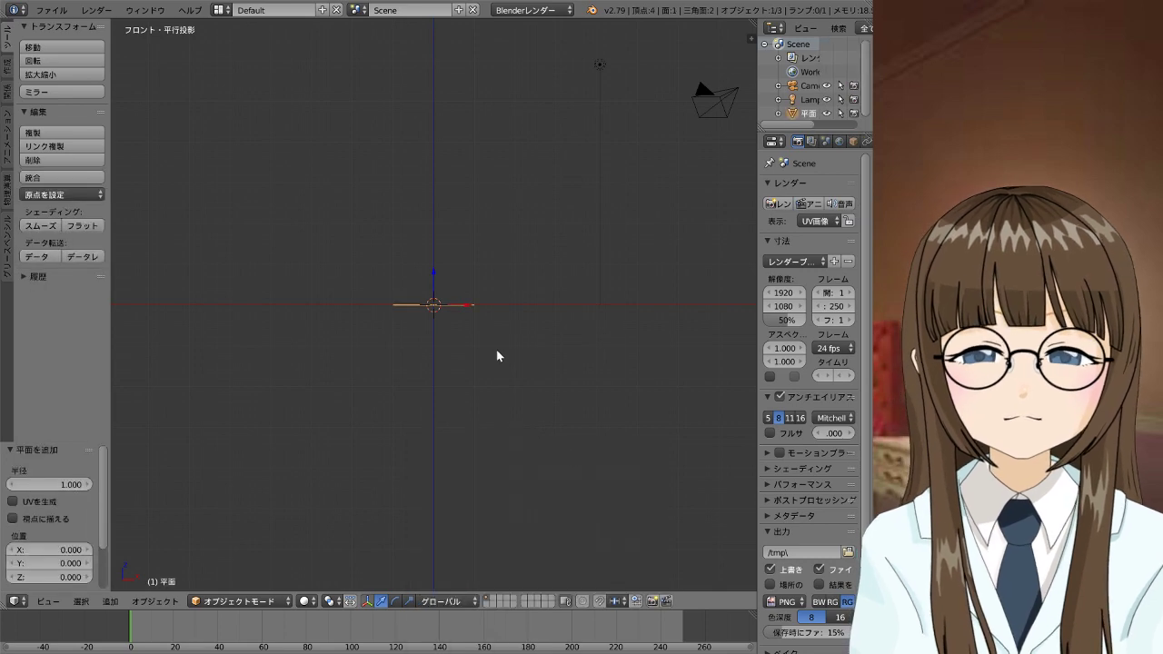
middle_click_drag(483, 323, 474, 414)
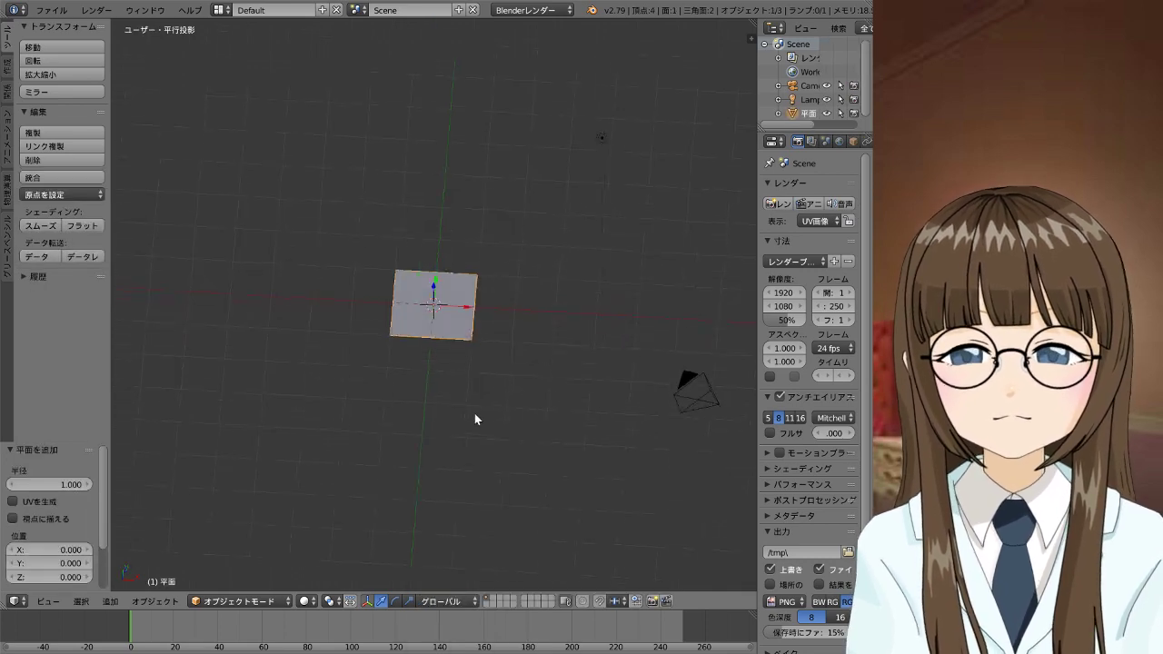
scroll(429, 375, "up", 3)
scroll(427, 374, "up", 2)
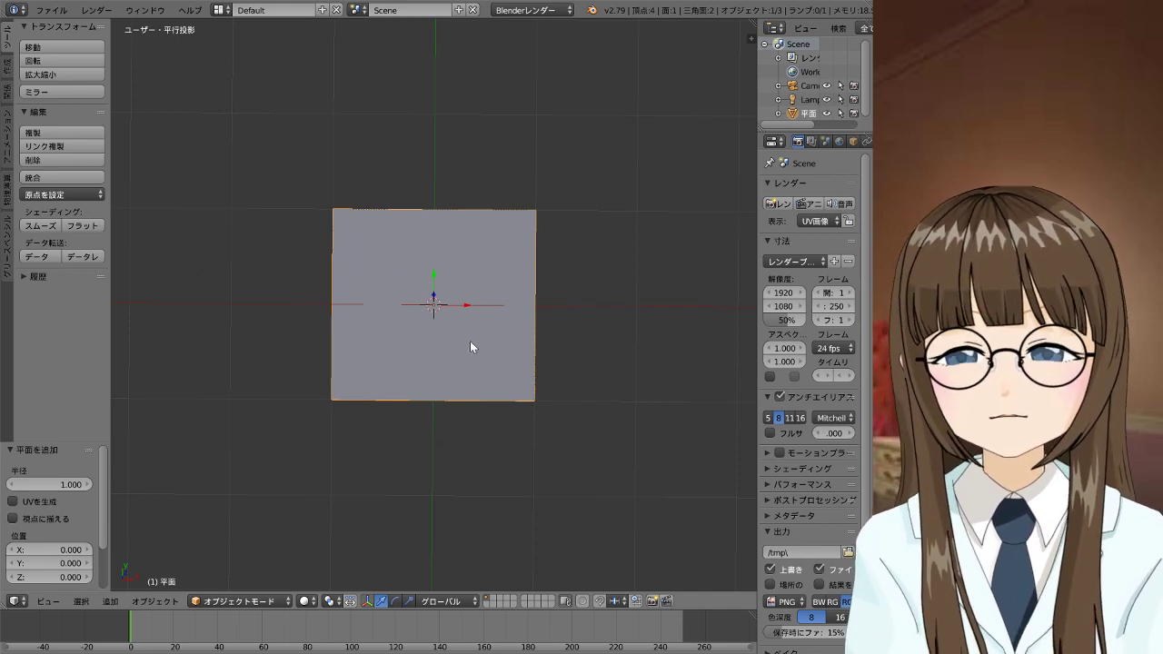
In Edit Mode, add four evenly spaced vertical loop cuts across the plane
key("Tab")
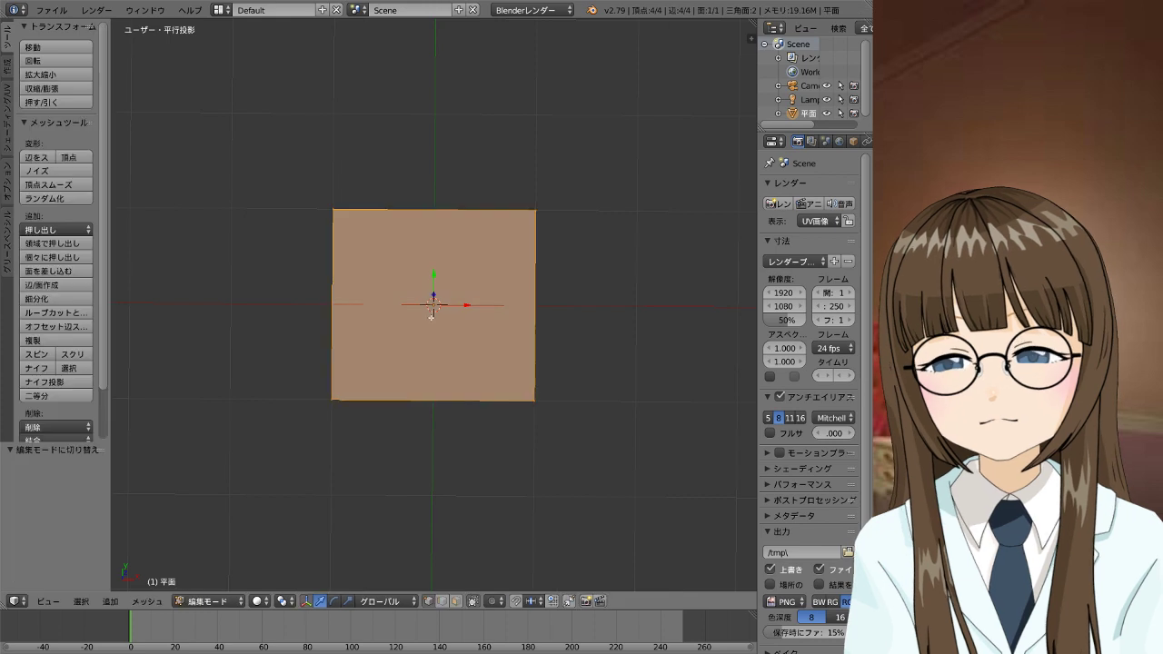
key("ctrl+r")
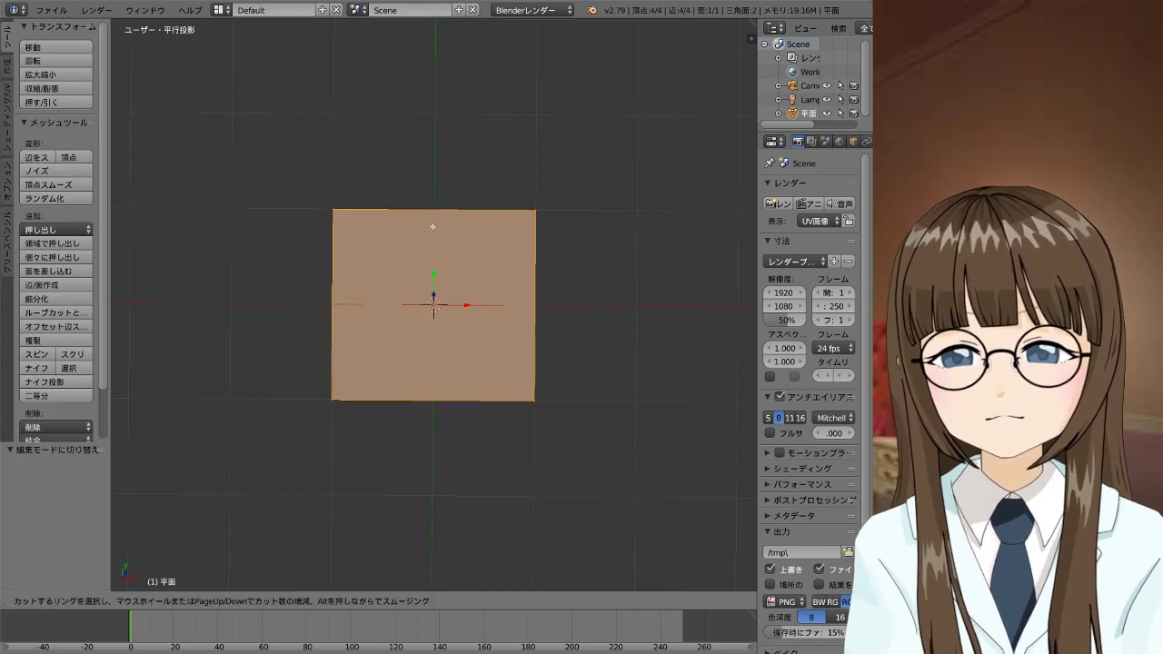
key("Escape")
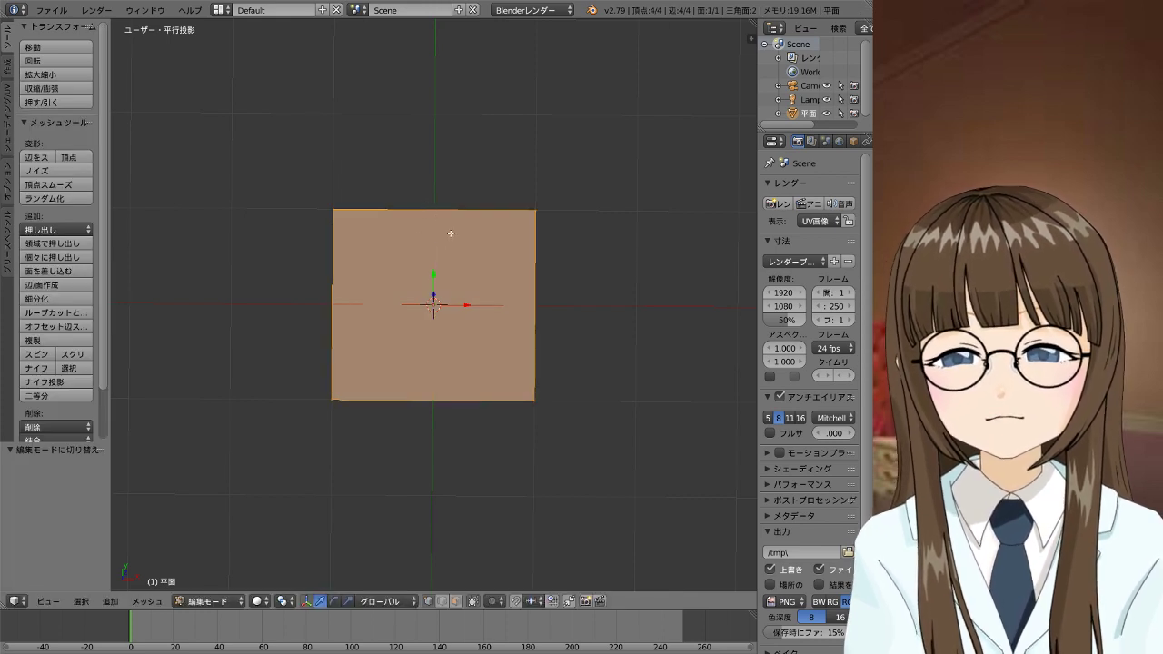
key("ctrl+r")
scroll(441, 228, "up", 1)
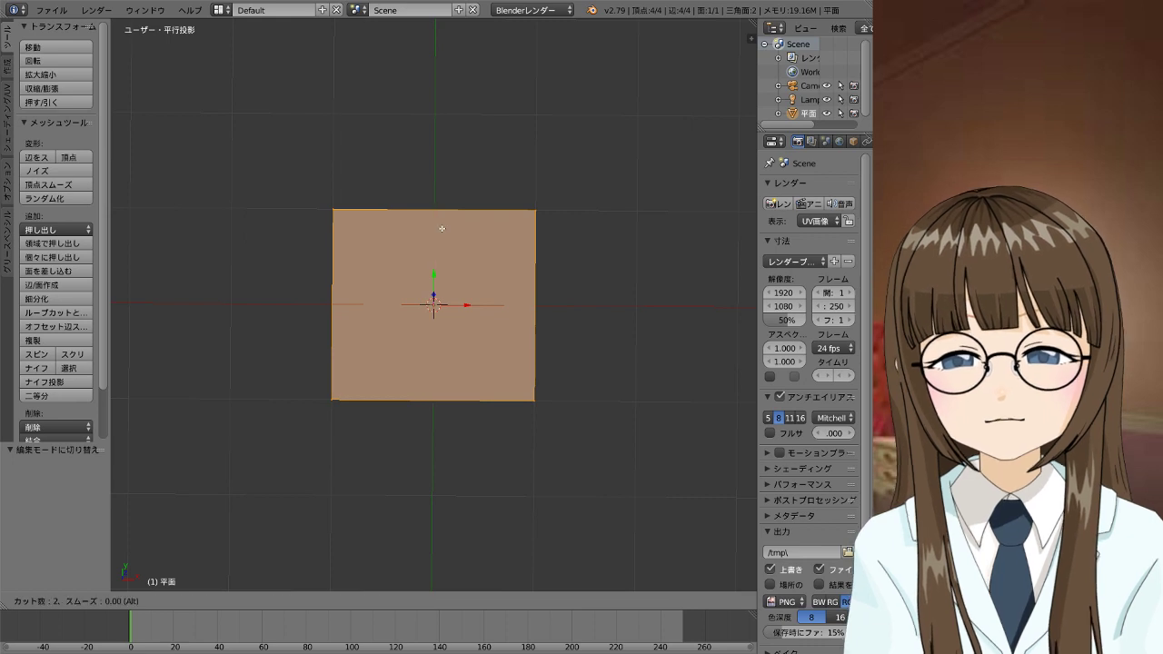
scroll(442, 228, "down", 1)
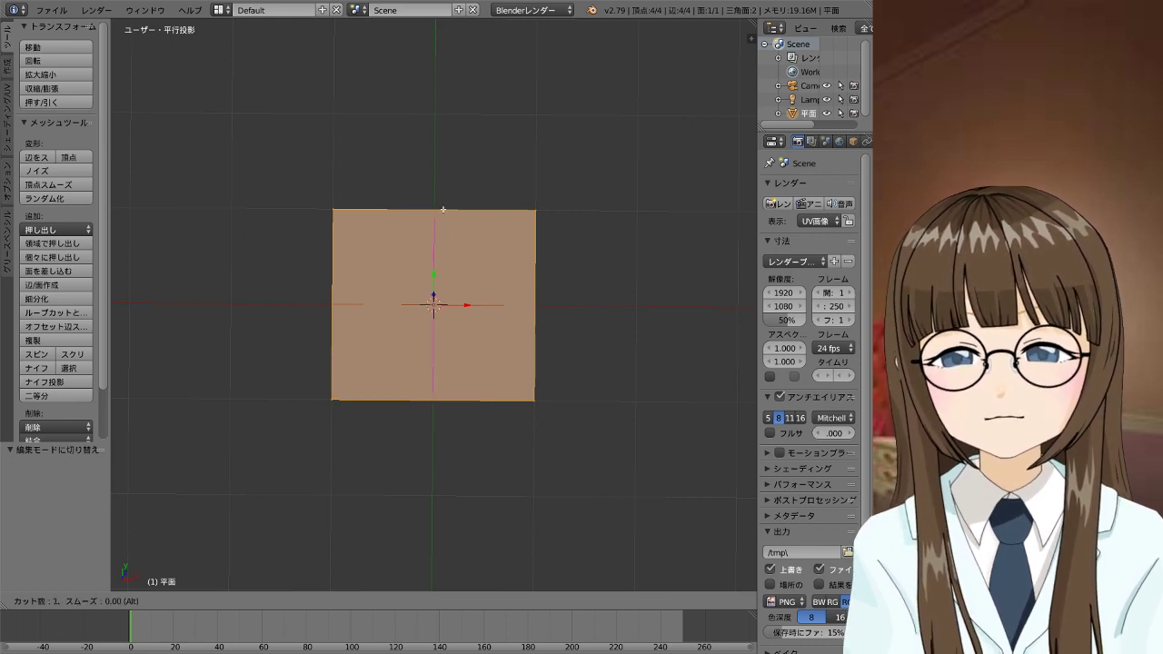
scroll(438, 208, "up", 1)
scroll(438, 208, "up", 1)
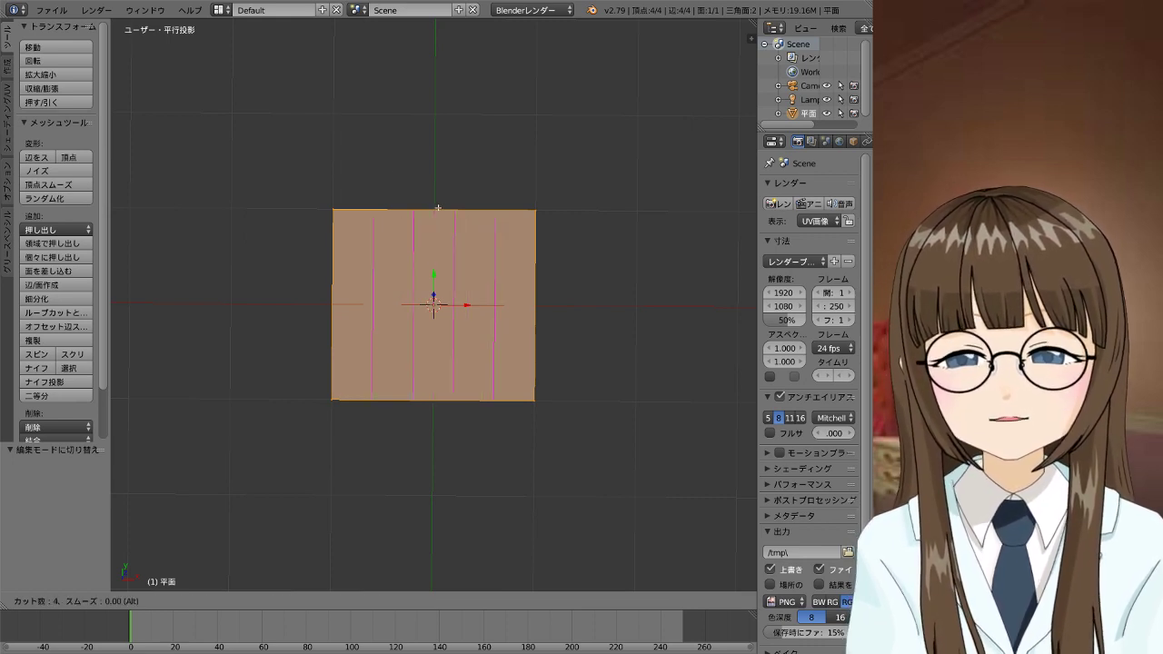
left_click(438, 208)
left_click(449, 285)
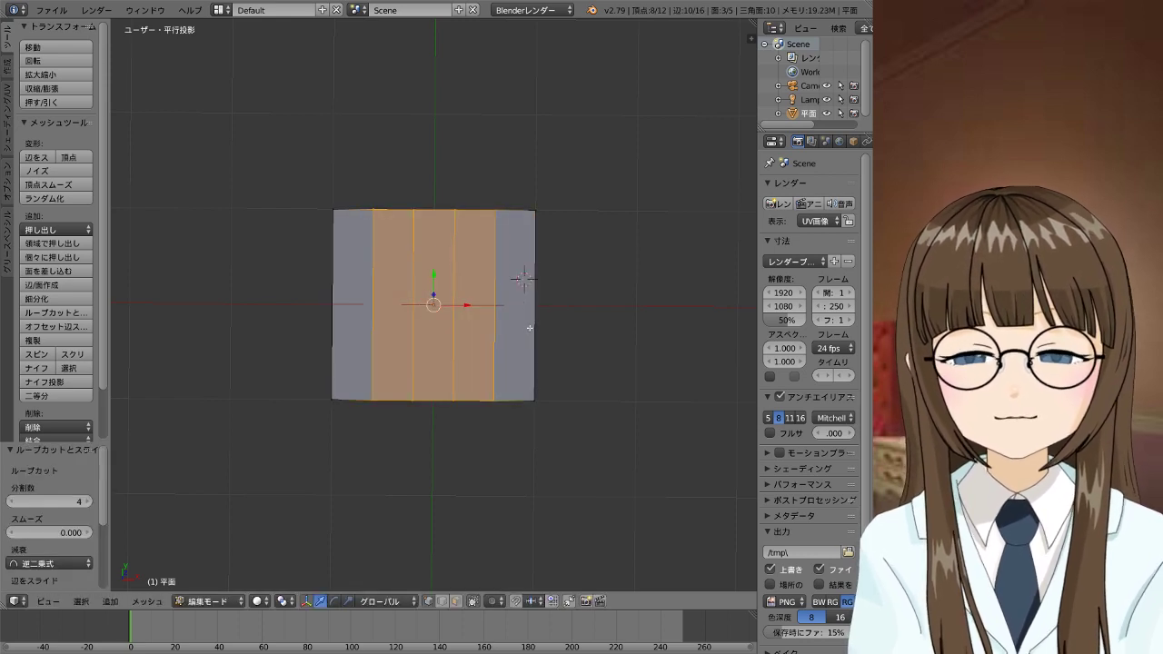
Add four evenly spaced horizontal loop cuts, completing the 5×5 grid
key("ctrl+r")
scroll(531, 307, "up", 3)
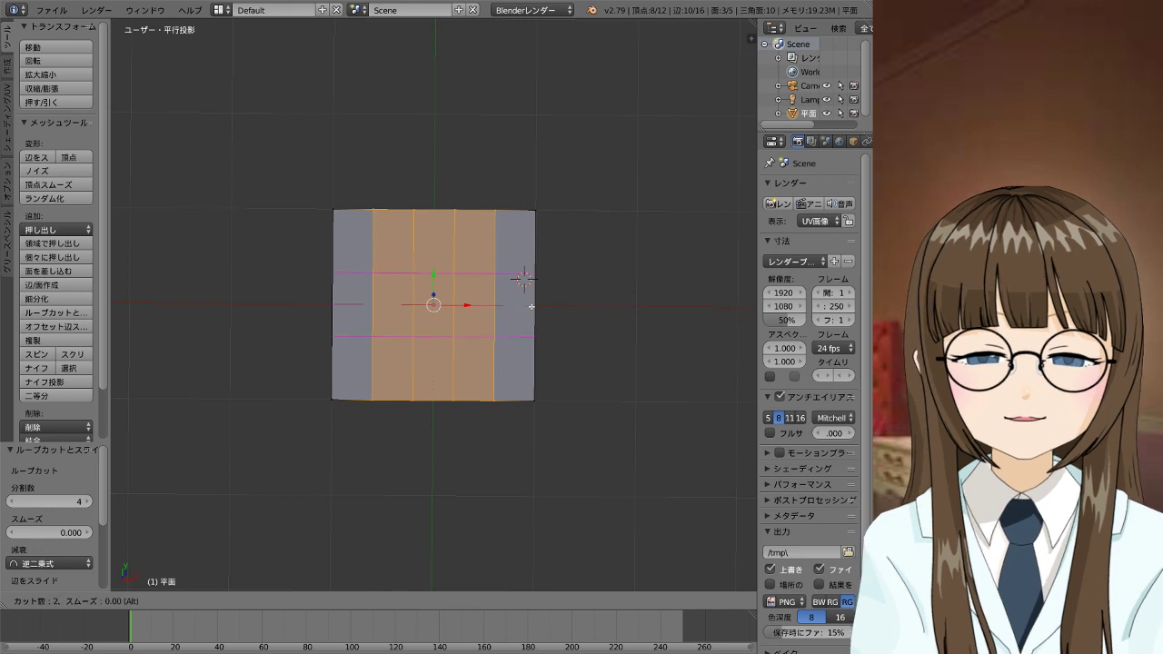
left_click(531, 307)
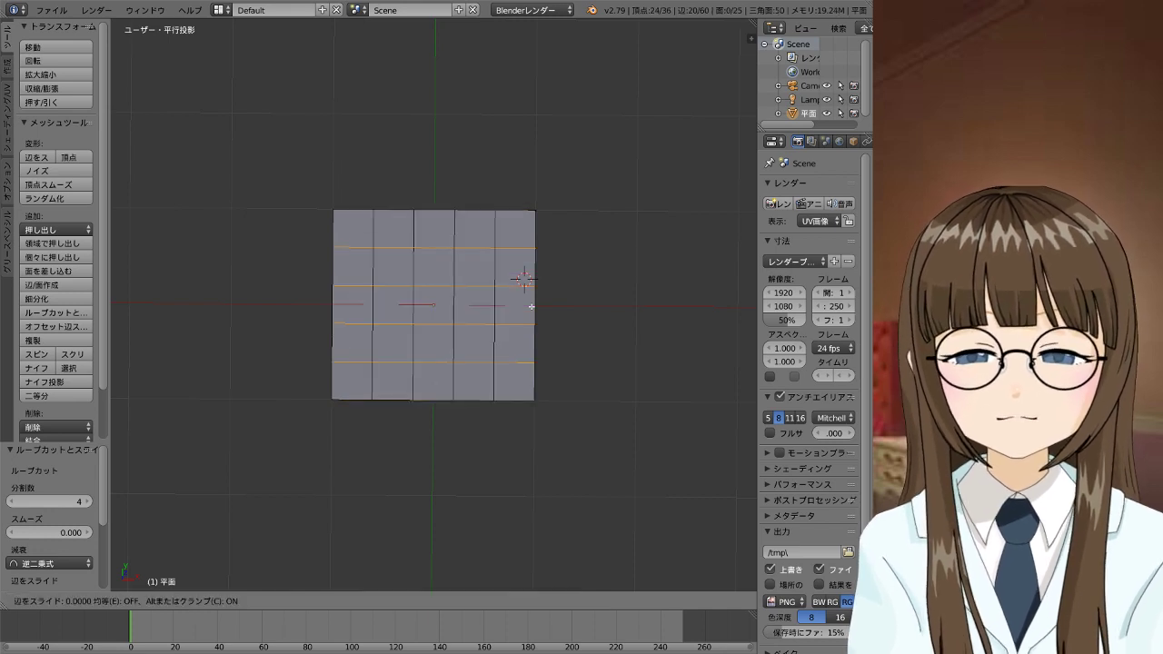
left_click(498, 304)
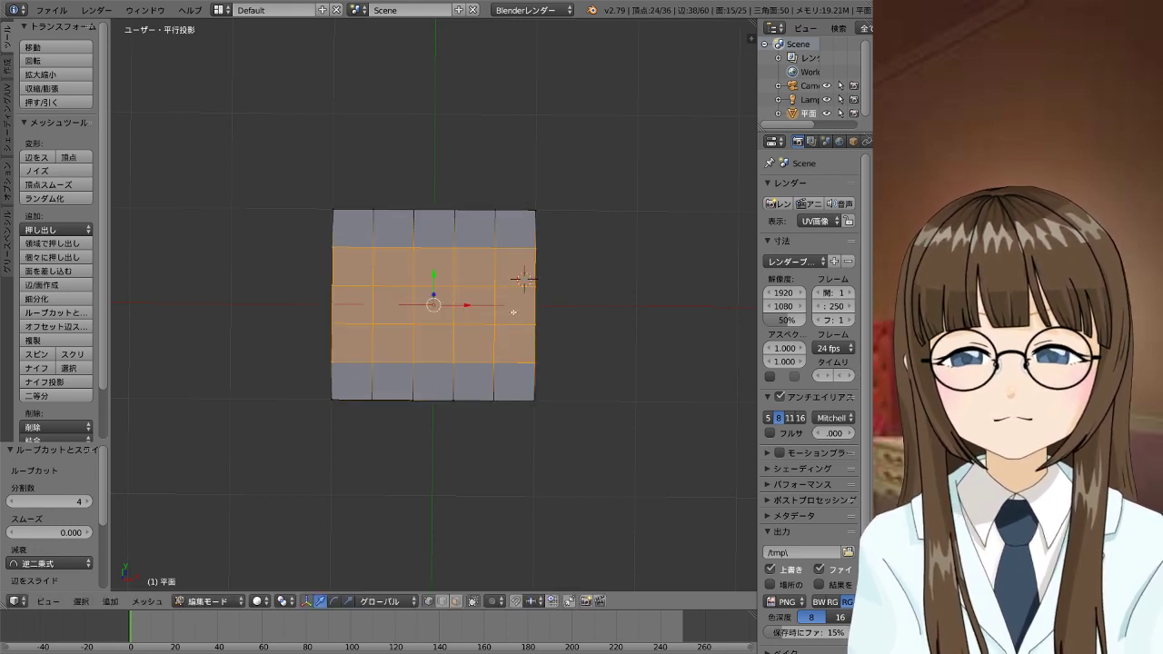
right_click(450, 316)
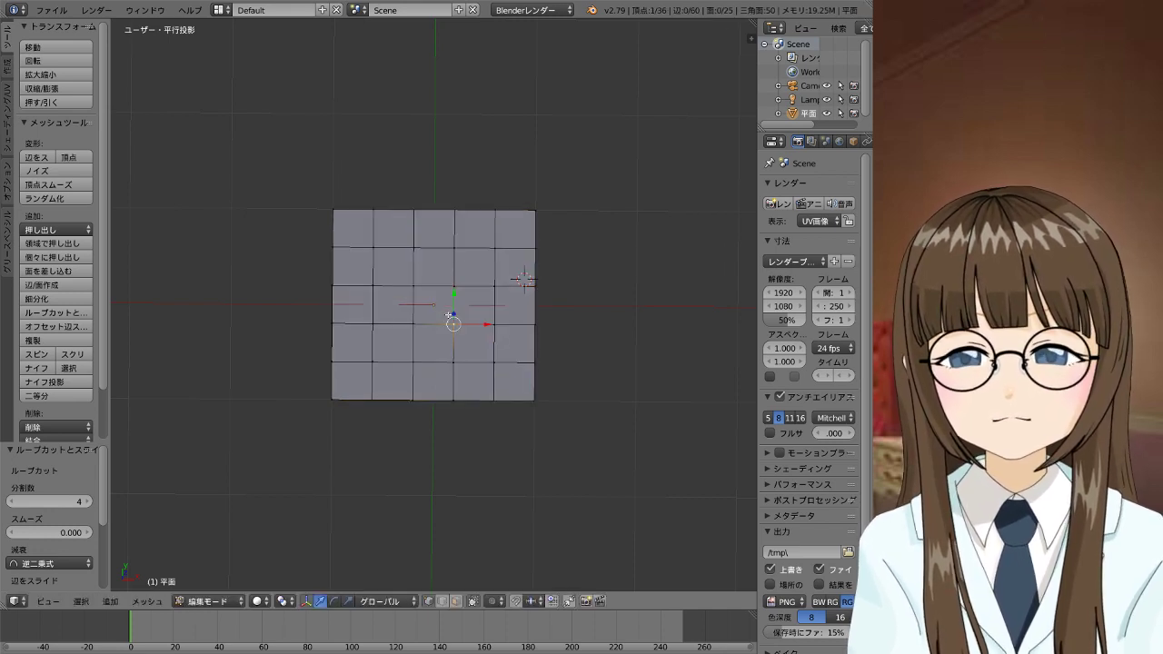
Select the grid's centre face in face mode, trying then cancelling an extrude
left_click(455, 600)
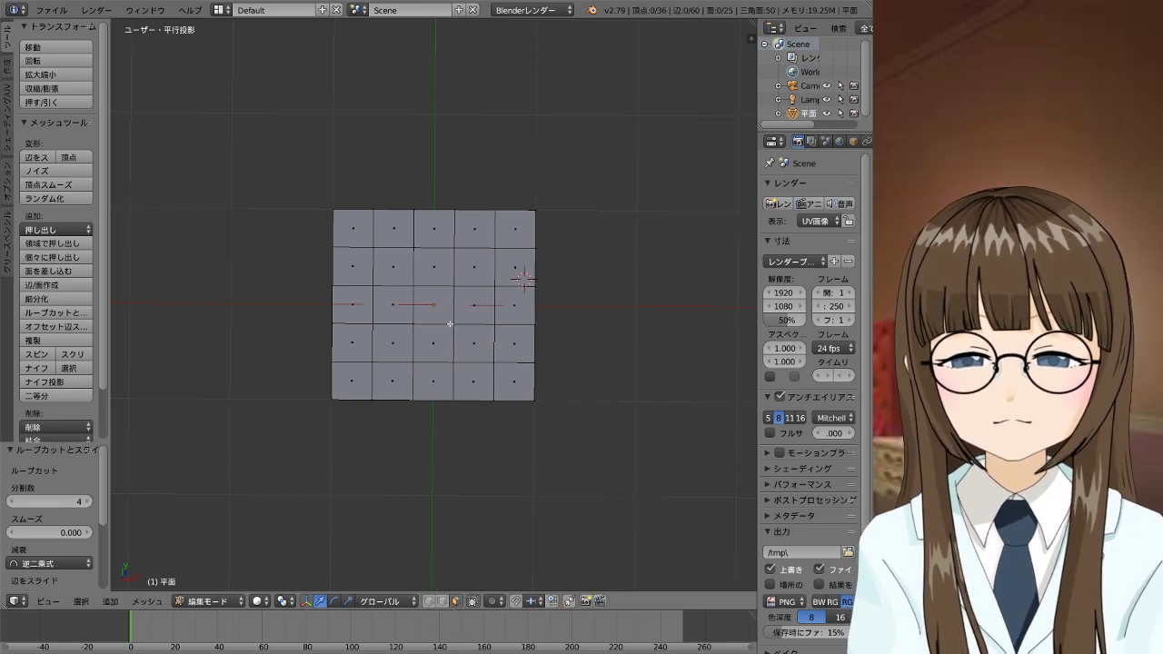
right_click(440, 314)
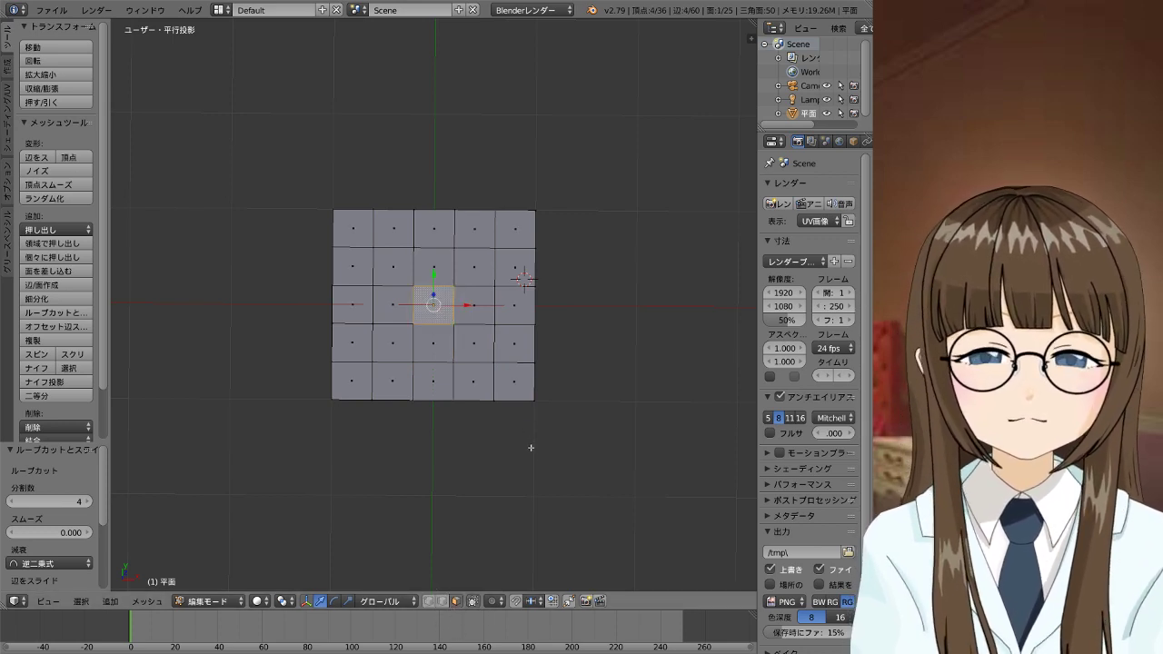
key("KP_3")
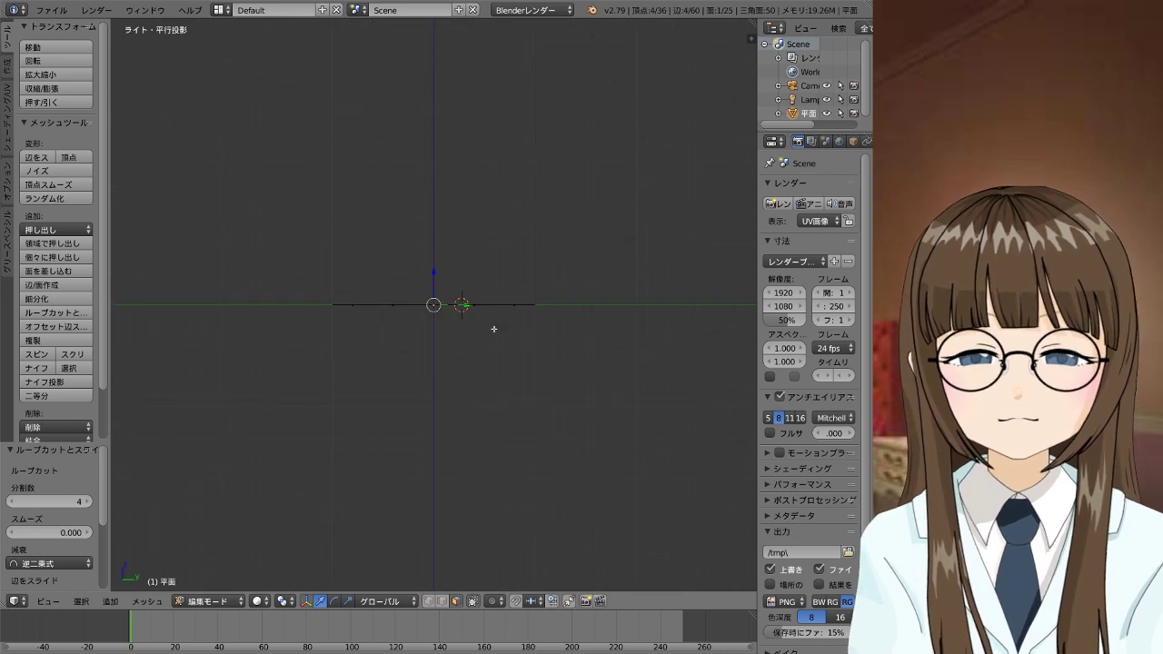
key("e")
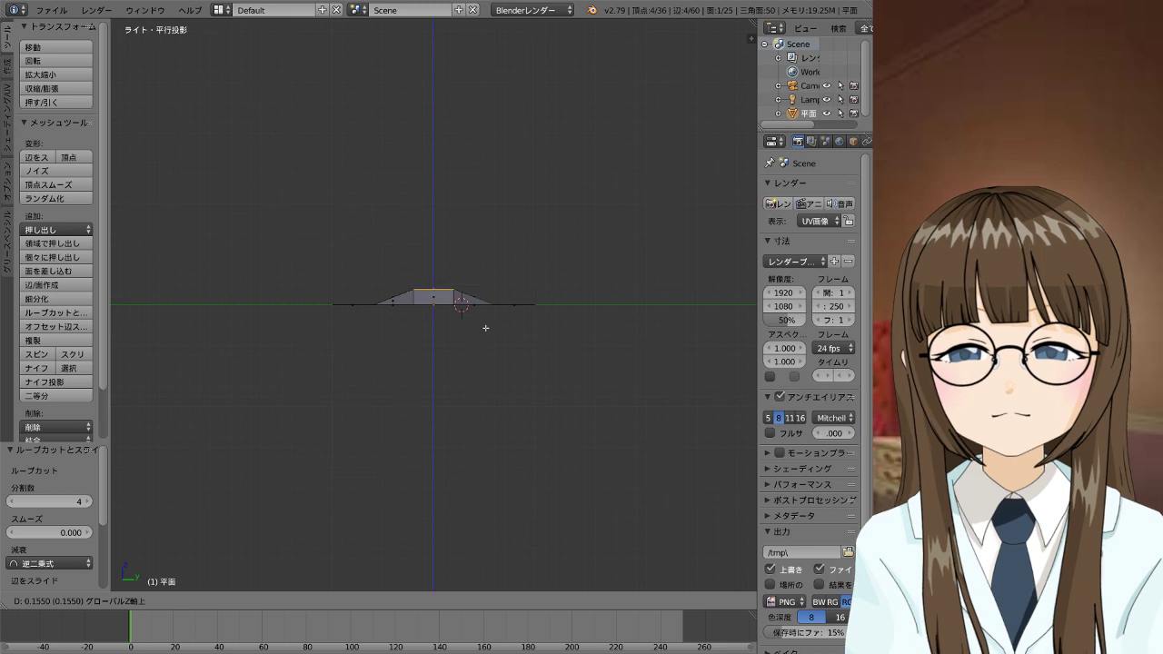
right_click(486, 327)
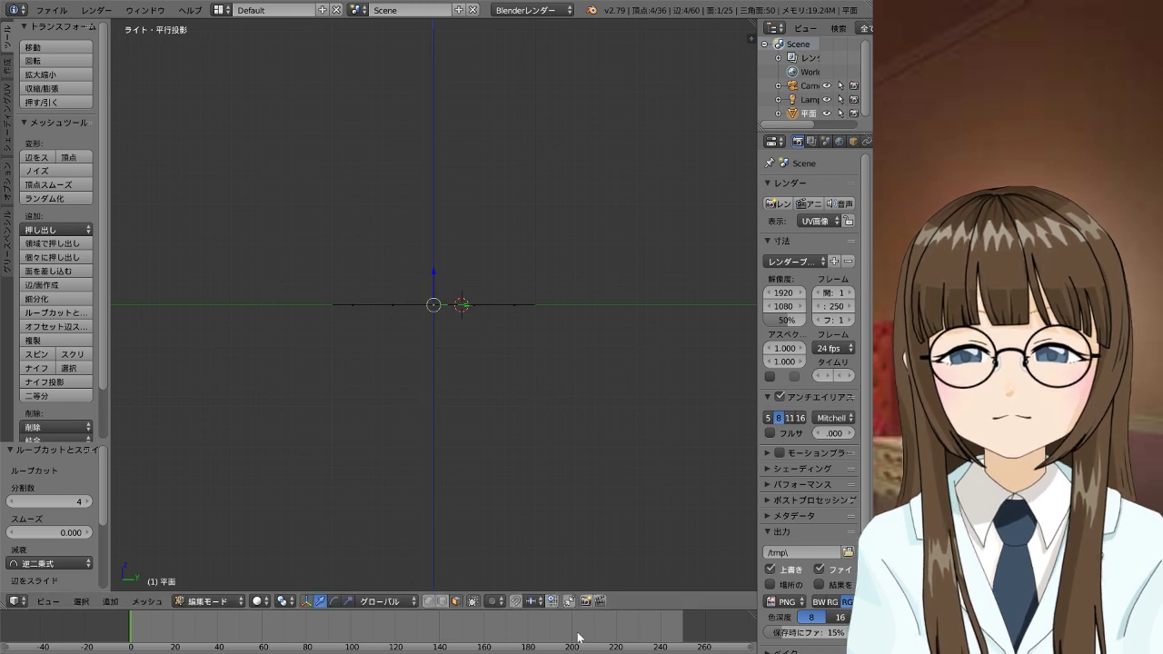
With Connected proportional editing, raise the centre face 0.155 along Z
left_click(495, 601)
left_click(518, 542)
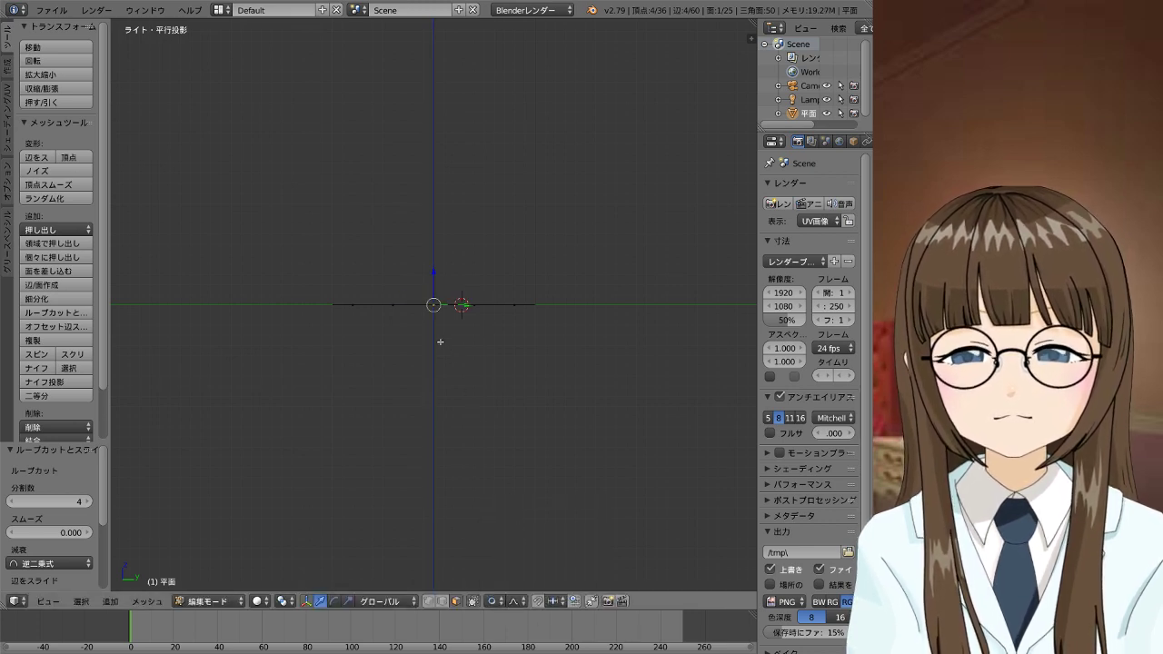
key("g")
key("z")
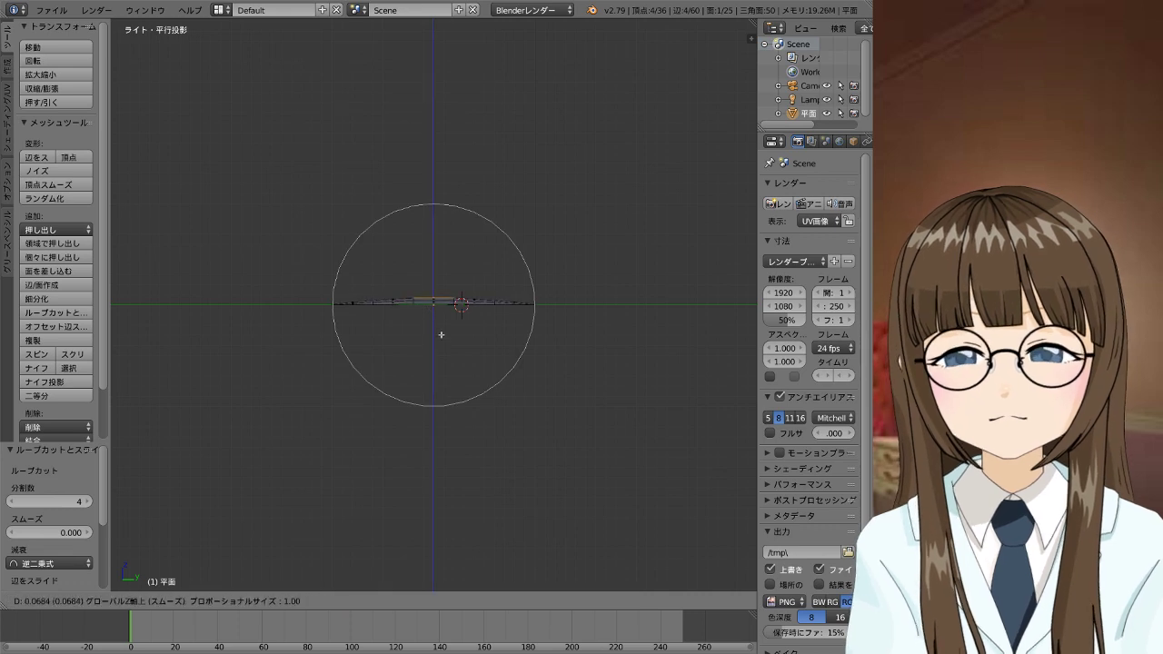
scroll(442, 325, "down", 2)
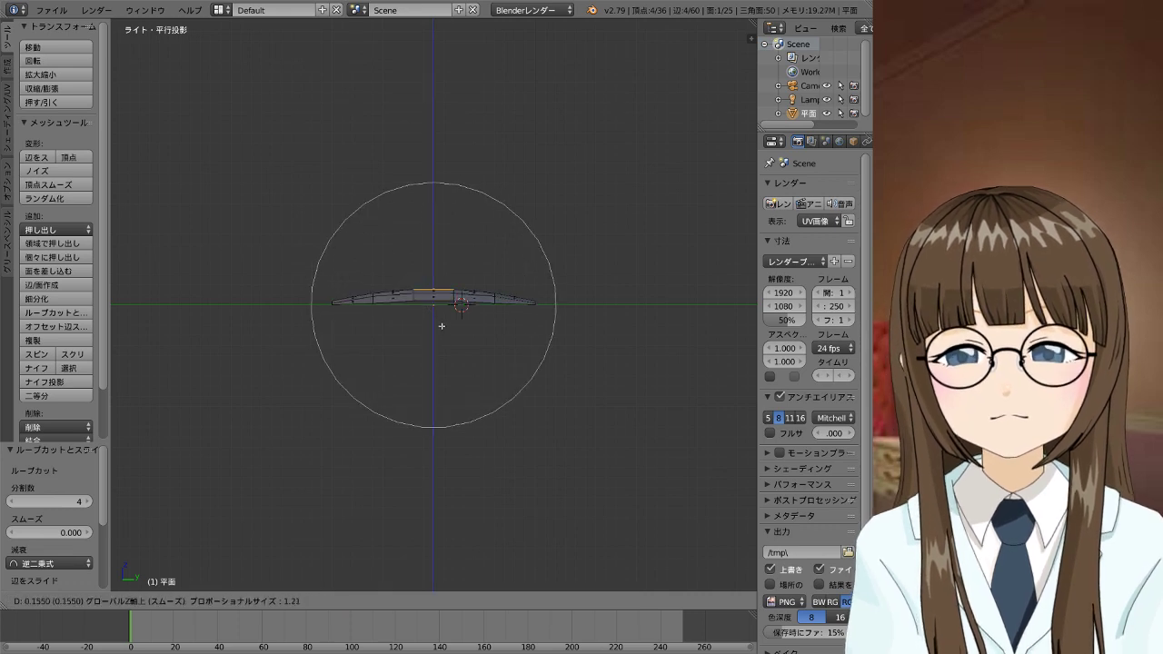
scroll(442, 325, "up", 2)
scroll(442, 325, "up", 2)
scroll(442, 325, "up", 1)
scroll(442, 326, "down", 1)
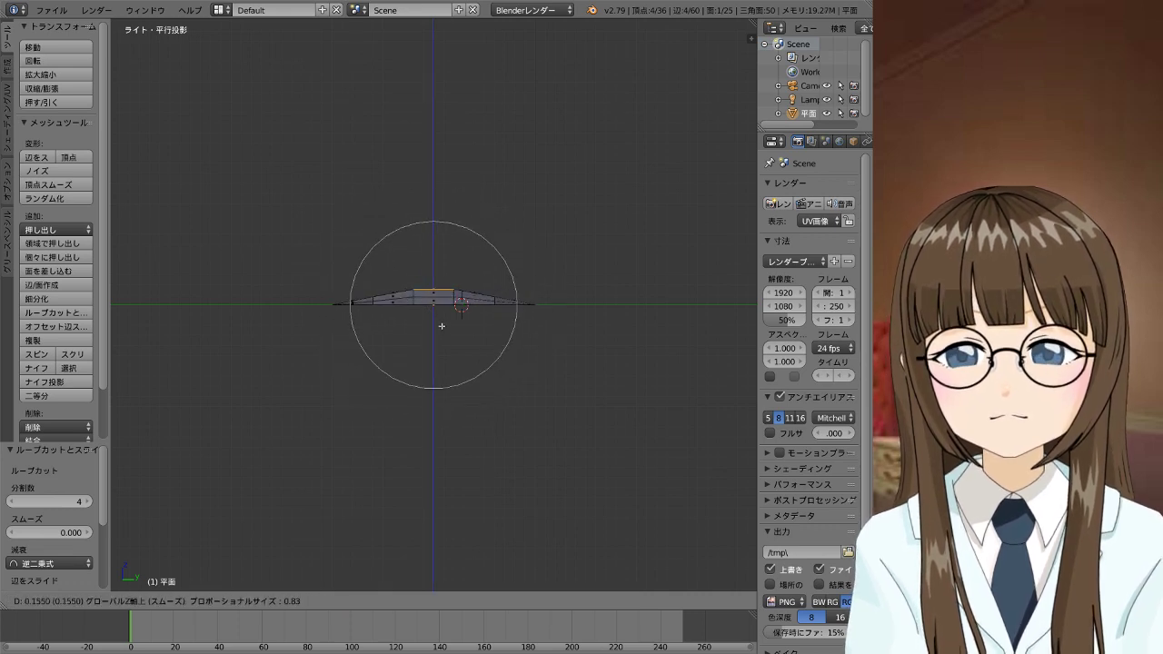
left_click(441, 326)
Orbit around the plane to inspect the raised bulge
middle_click_drag(456, 313, 454, 421)
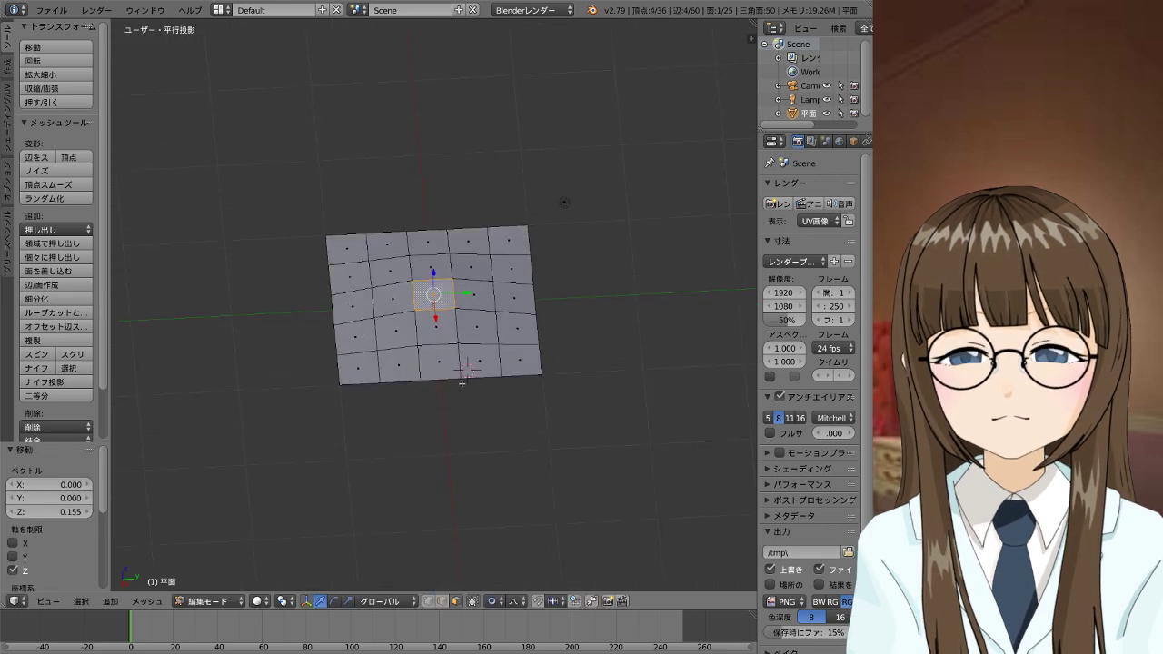
key("KP_1")
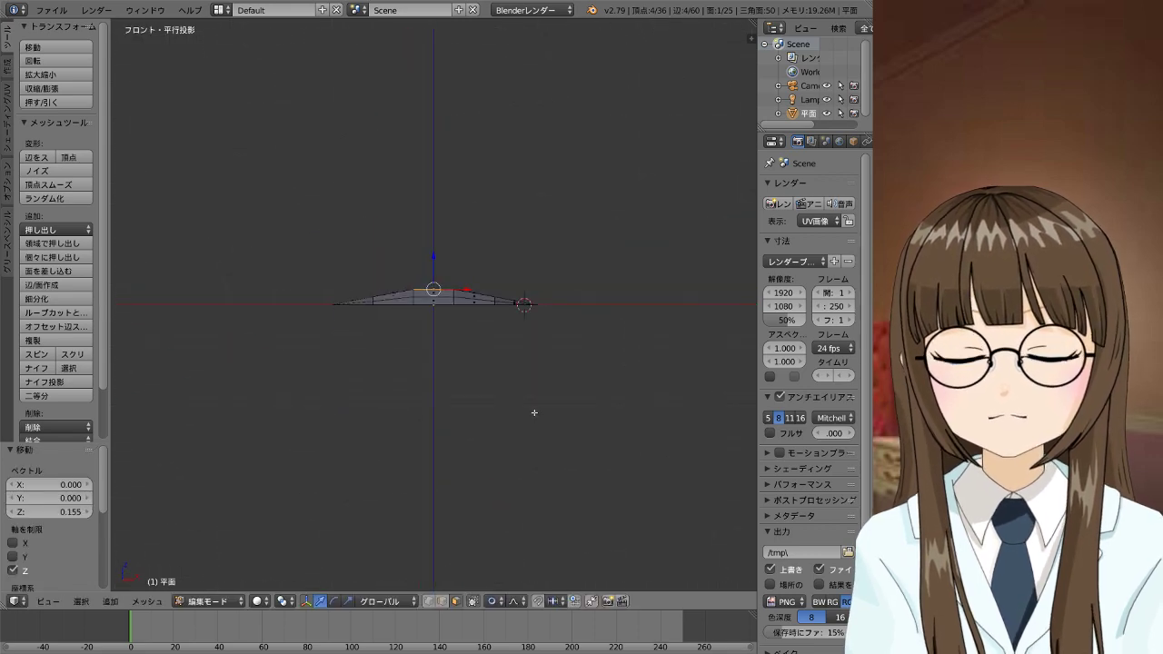
mouse_move(533, 409)
middle_mouse_down()
mouse_move(519, 363)
mouse_move(474, 412)
mouse_move(462, 467)
mouse_move(485, 467)
middle_mouse_up()
key("KP_1")
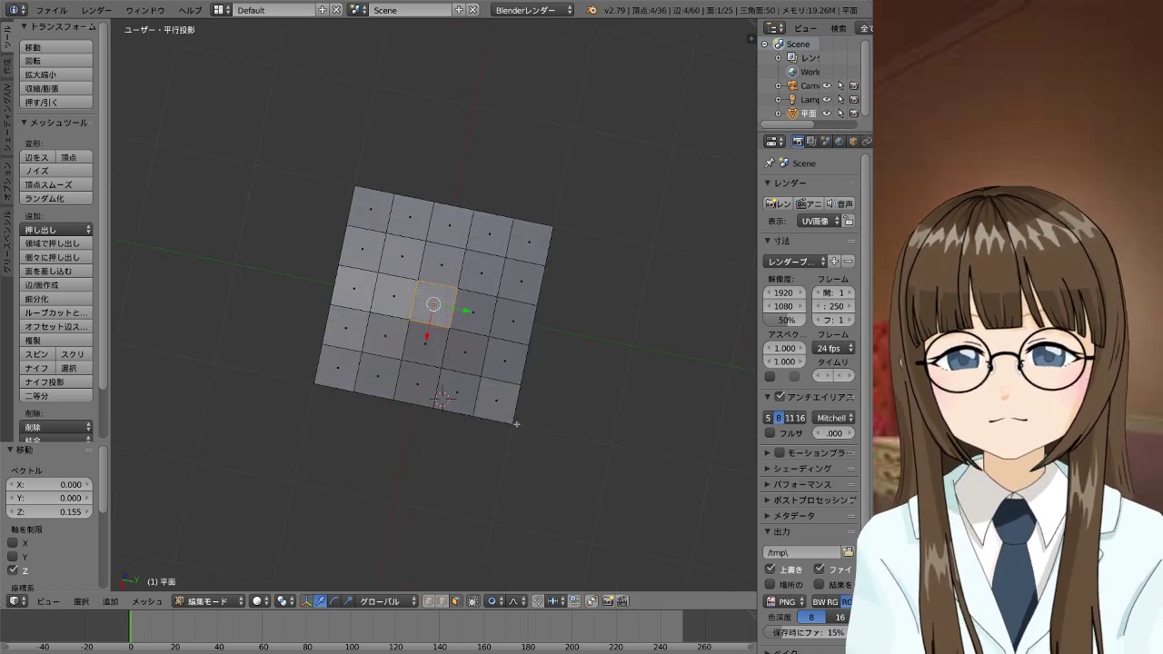
mouse_move(517, 416)
middle_mouse_down()
mouse_move(587, 431)
mouse_move(540, 428)
mouse_move(531, 402)
mouse_move(595, 337)
middle_mouse_up()
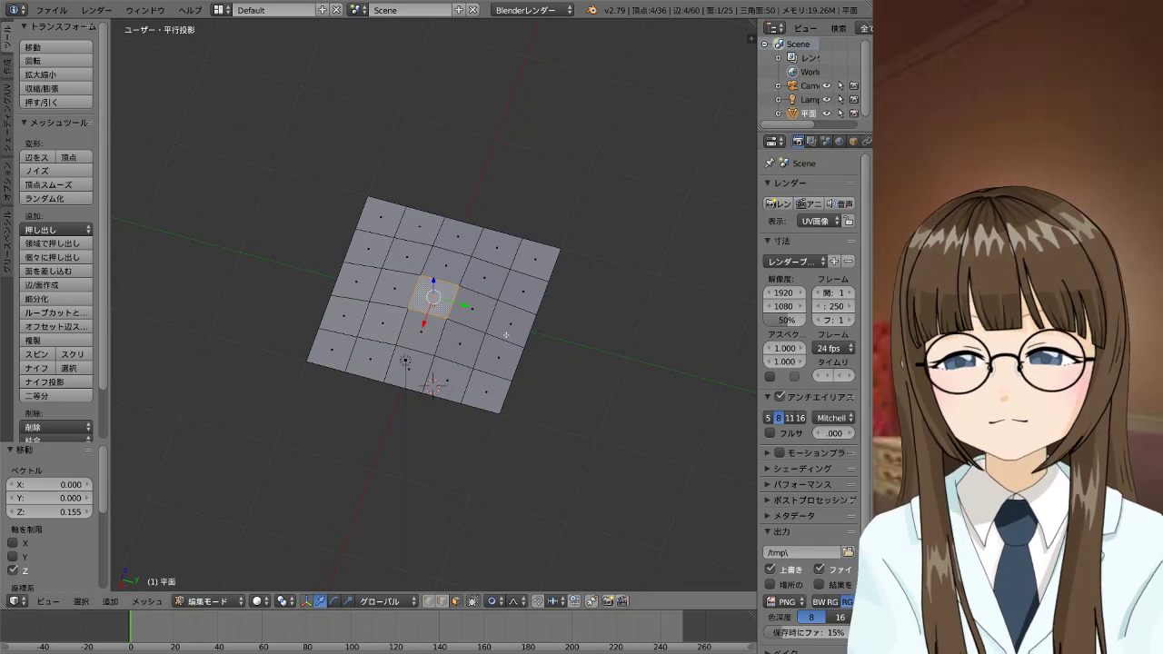
Return to Object Mode and bring up the plane's Add Modifier list
key("Tab")
mouse_move(504, 402)
middle_mouse_down()
mouse_move(455, 285)
mouse_move(434, 307)
mouse_move(428, 285)
mouse_move(391, 309)
mouse_move(375, 363)
middle_mouse_up()
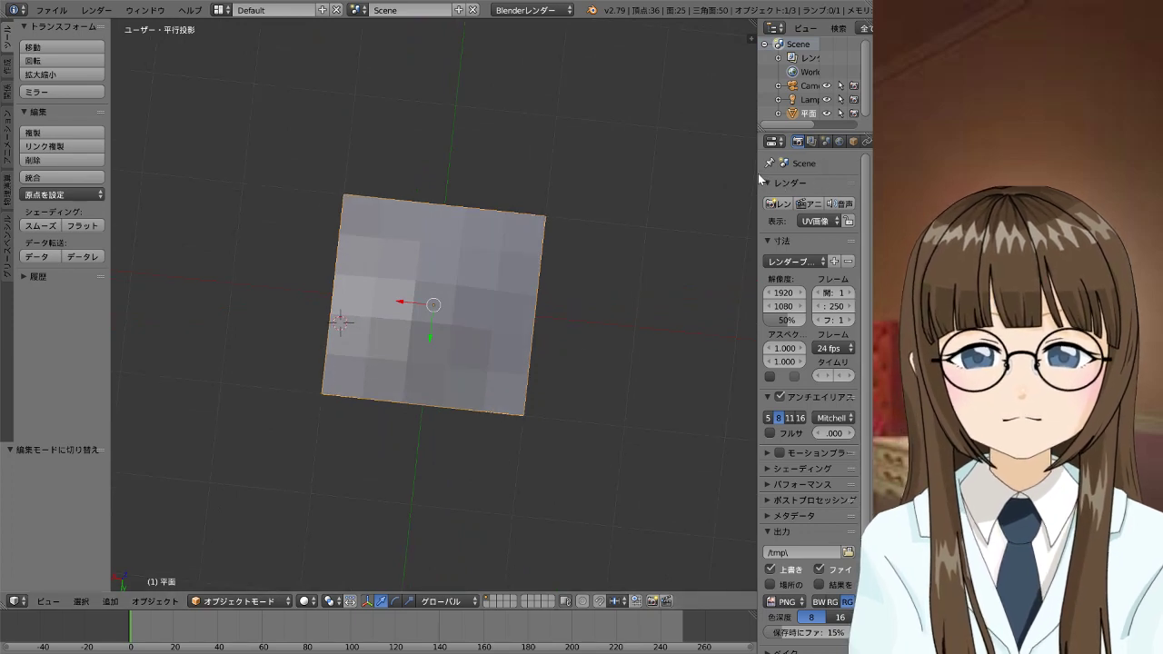
left_click_drag(758, 174, 700, 172)
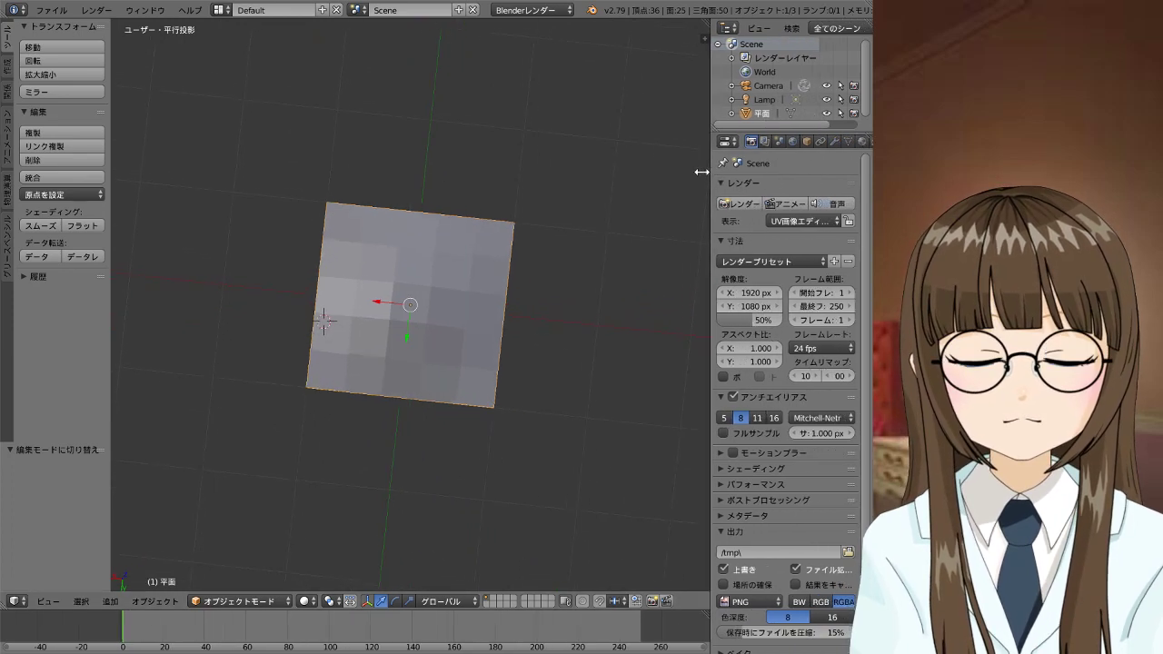
left_click(824, 142)
left_click(777, 188)
Add an Array modifier with count 6, making a strip of six tiles along X
left_click(576, 224)
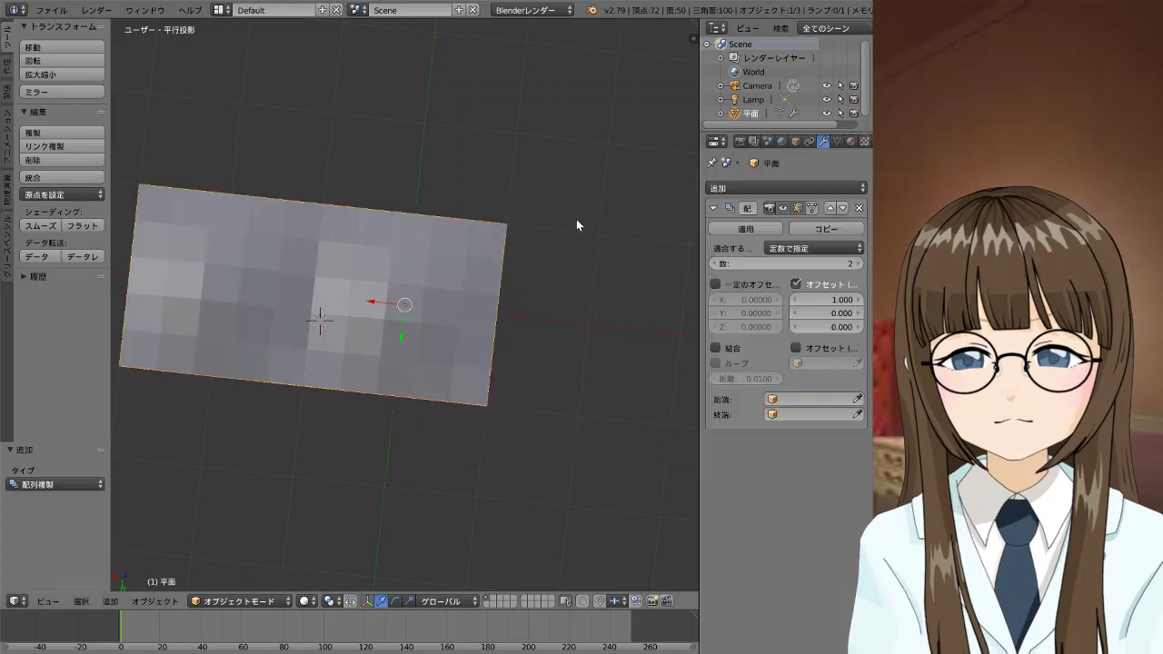
scroll(579, 344, "down", 4)
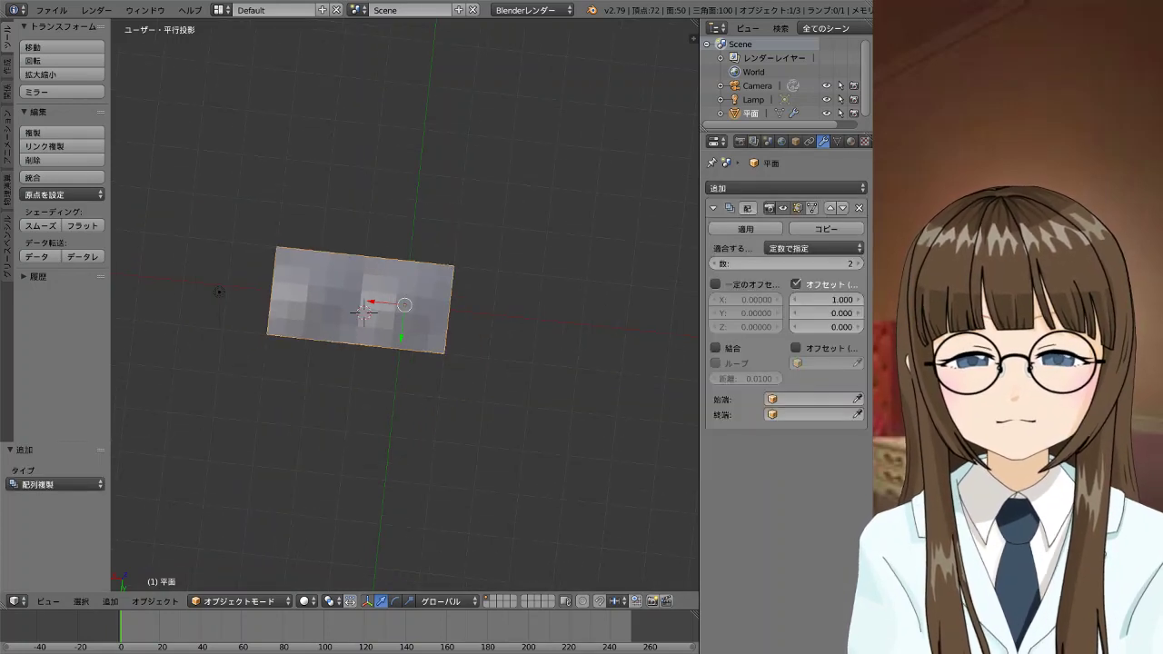
left_click_drag(786, 263, 818, 263)
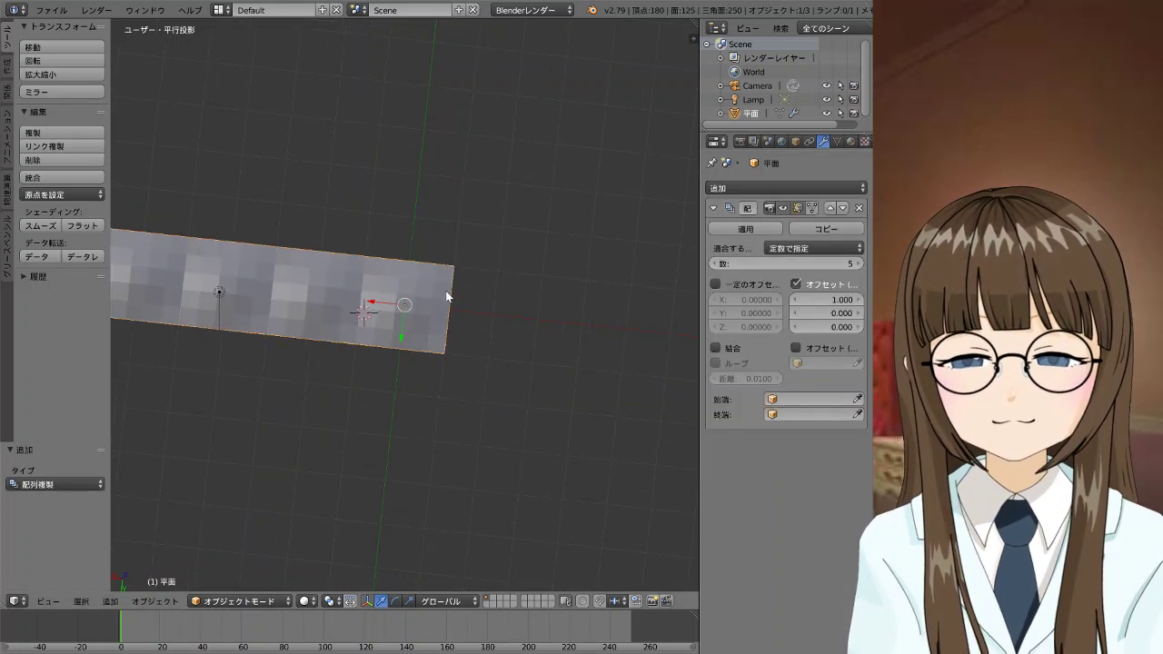
middle_click_drag(447, 296, 435, 299)
scroll(577, 265, "down", 2)
mouse_move(573, 303)
middle_mouse_down()
mouse_move(393, 319)
mouse_move(314, 251)
middle_mouse_up()
key("KP_1")
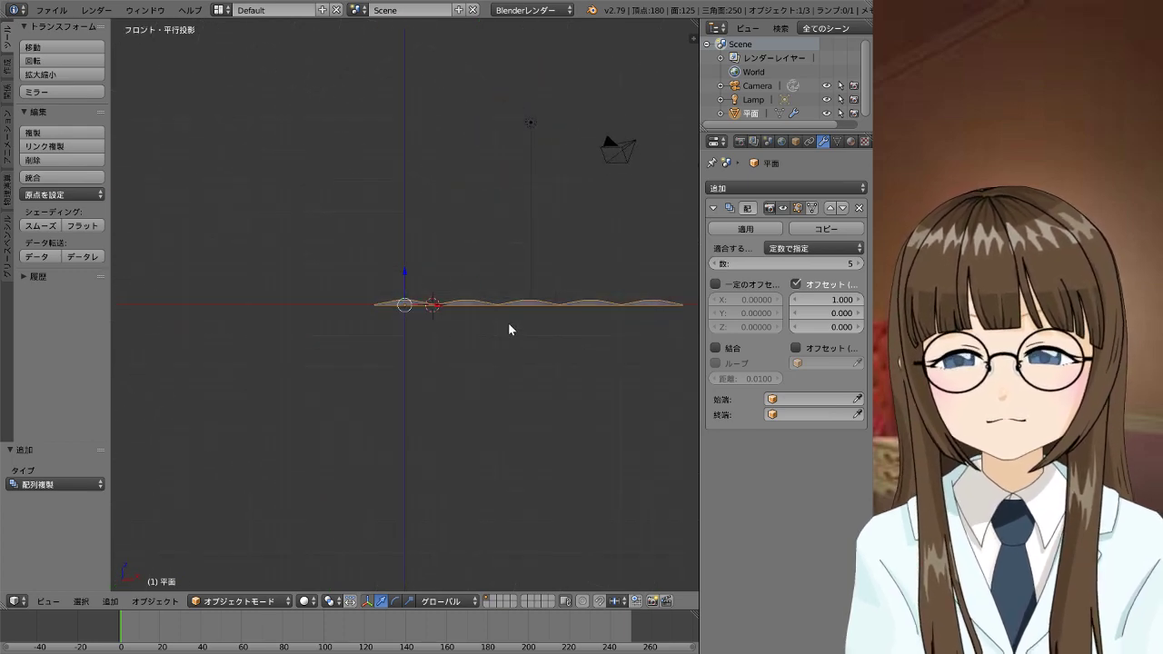
mouse_move(499, 364)
middle_mouse_down()
mouse_move(493, 458)
mouse_move(531, 465)
mouse_move(564, 442)
middle_mouse_up()
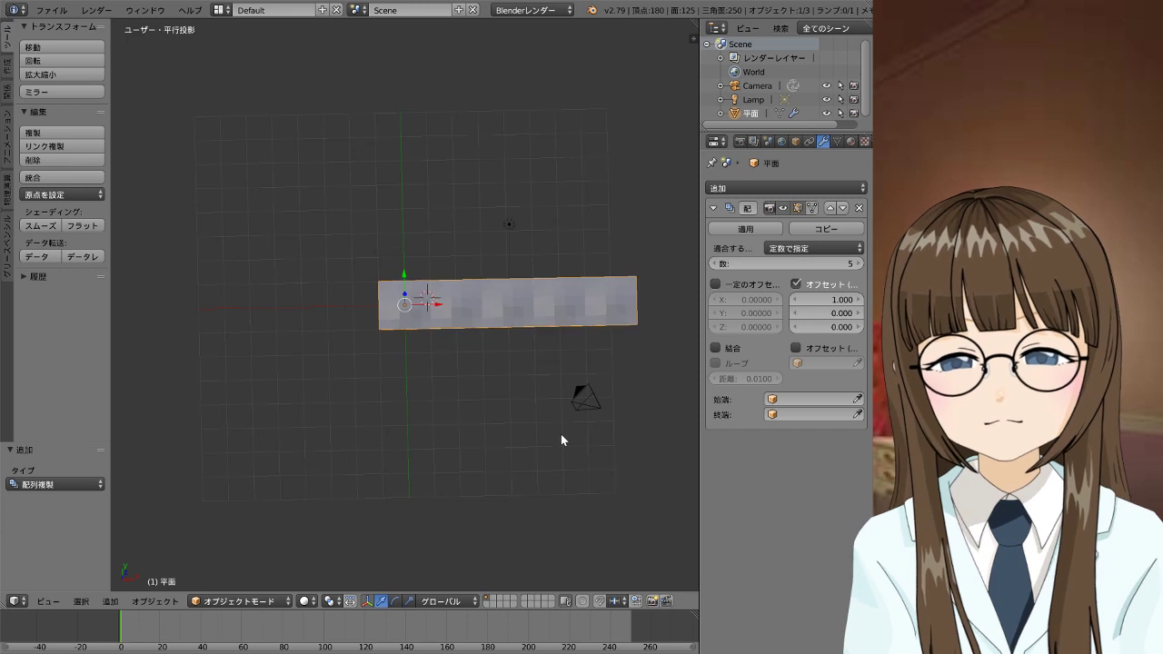
left_click(859, 264)
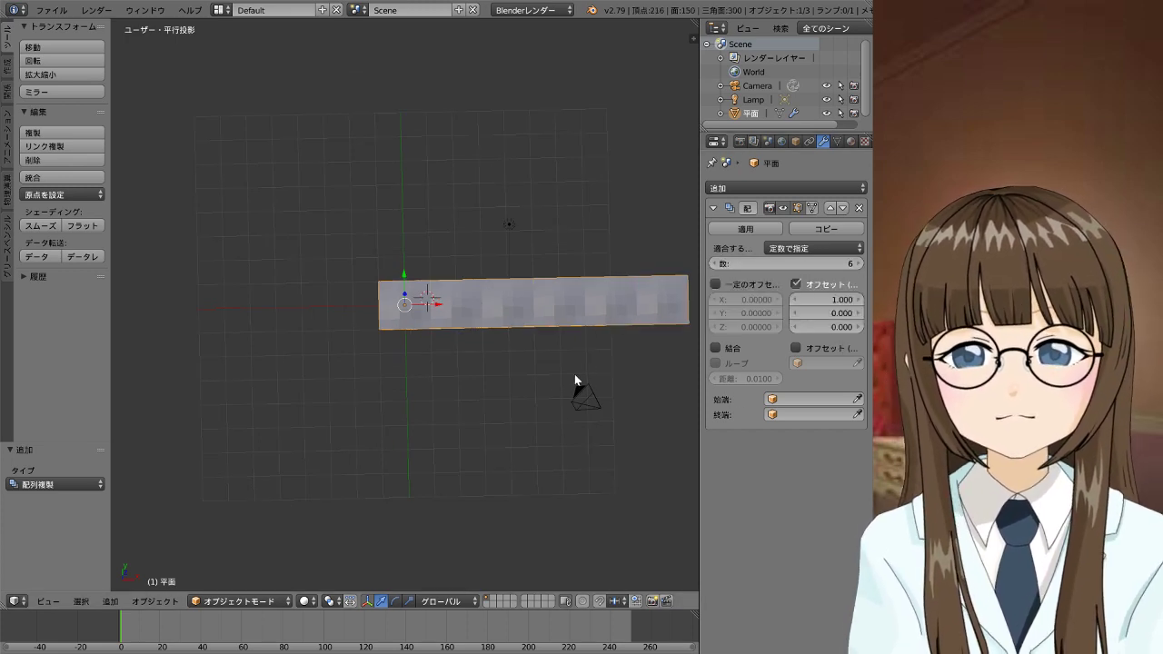
mouse_move(476, 369)
middle_mouse_down()
mouse_move(490, 390)
mouse_move(537, 386)
mouse_move(535, 330)
middle_mouse_up()
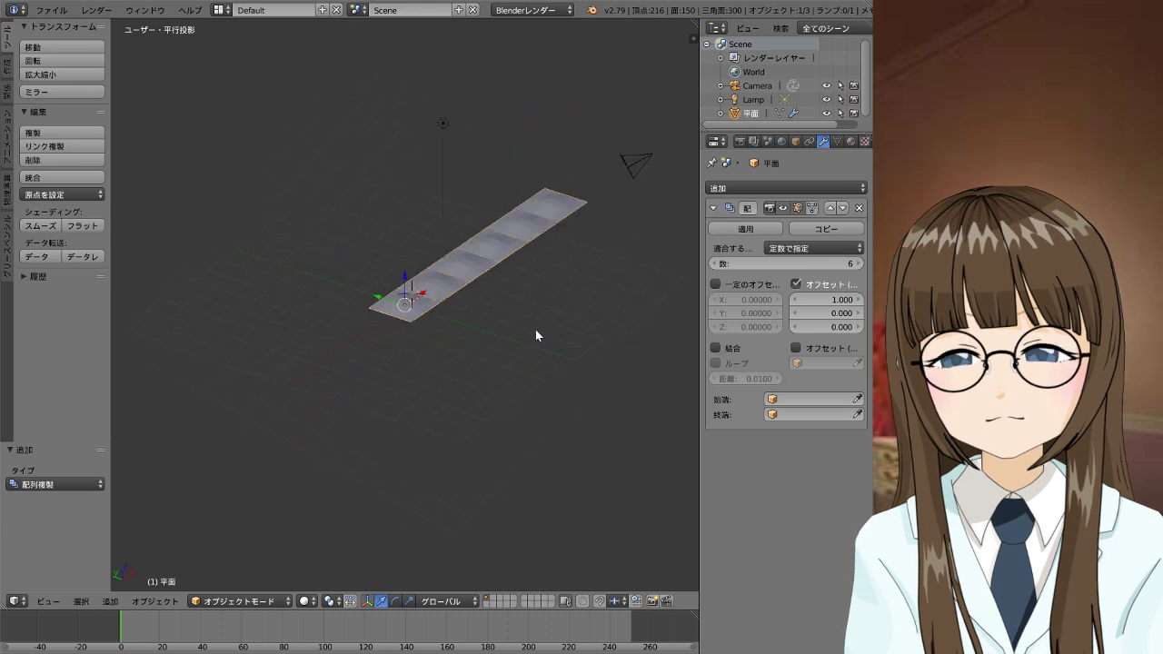
Add a second Array modifier and set its relative X offset to 0
left_click(766, 188)
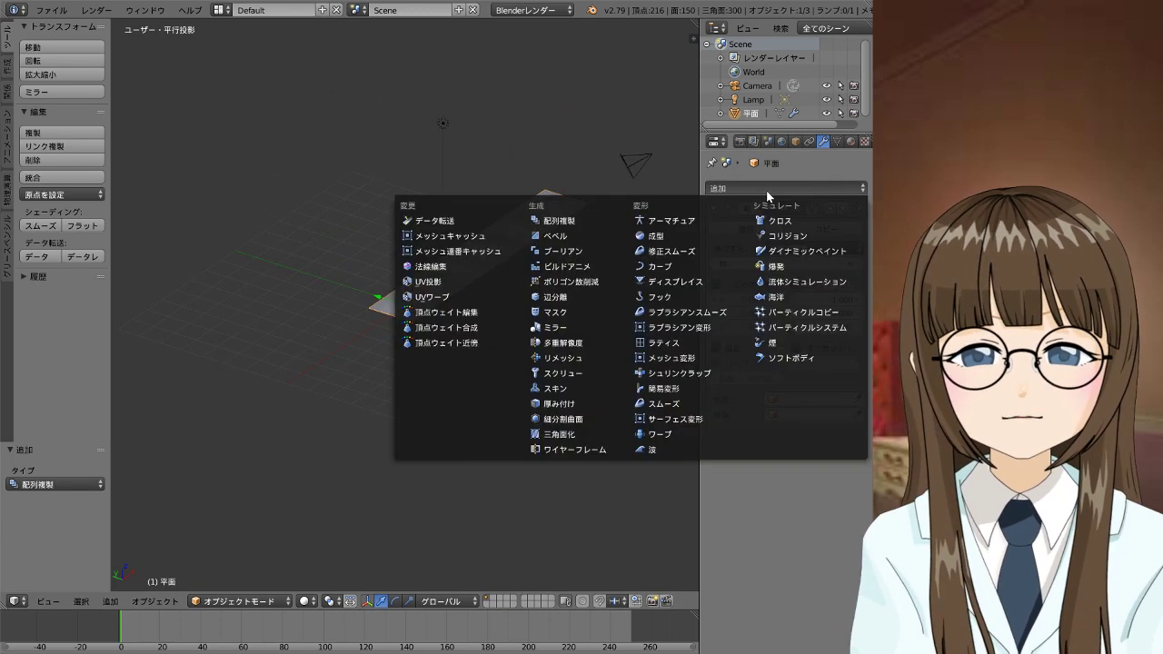
left_click(570, 220)
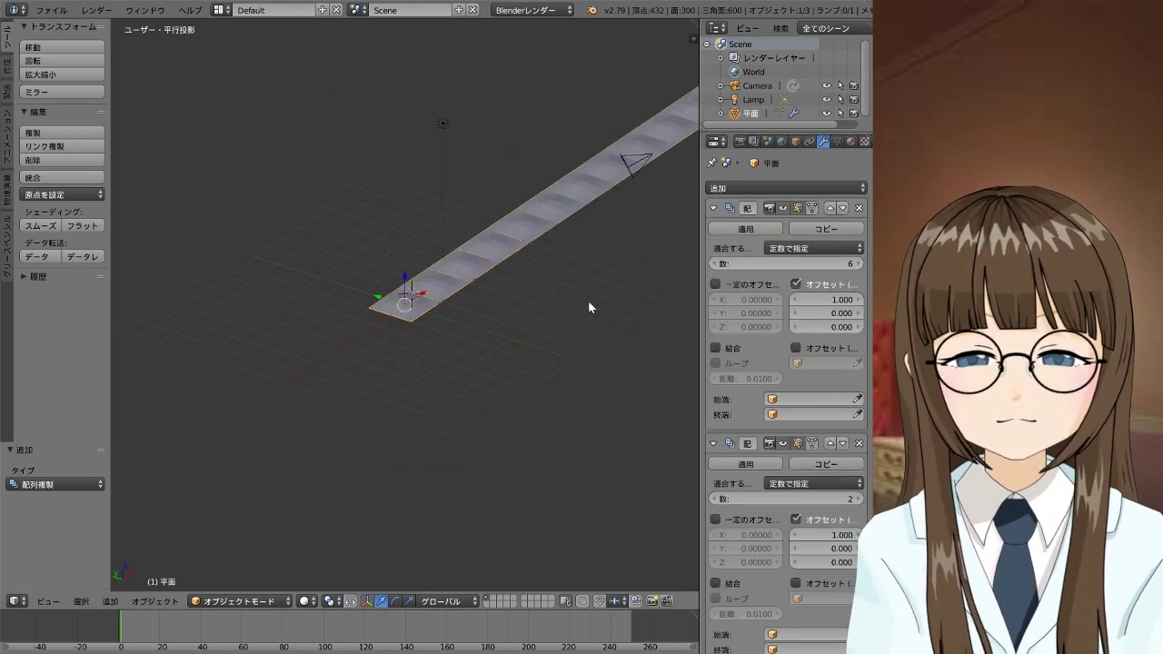
left_click_drag(822, 535, 872, 535)
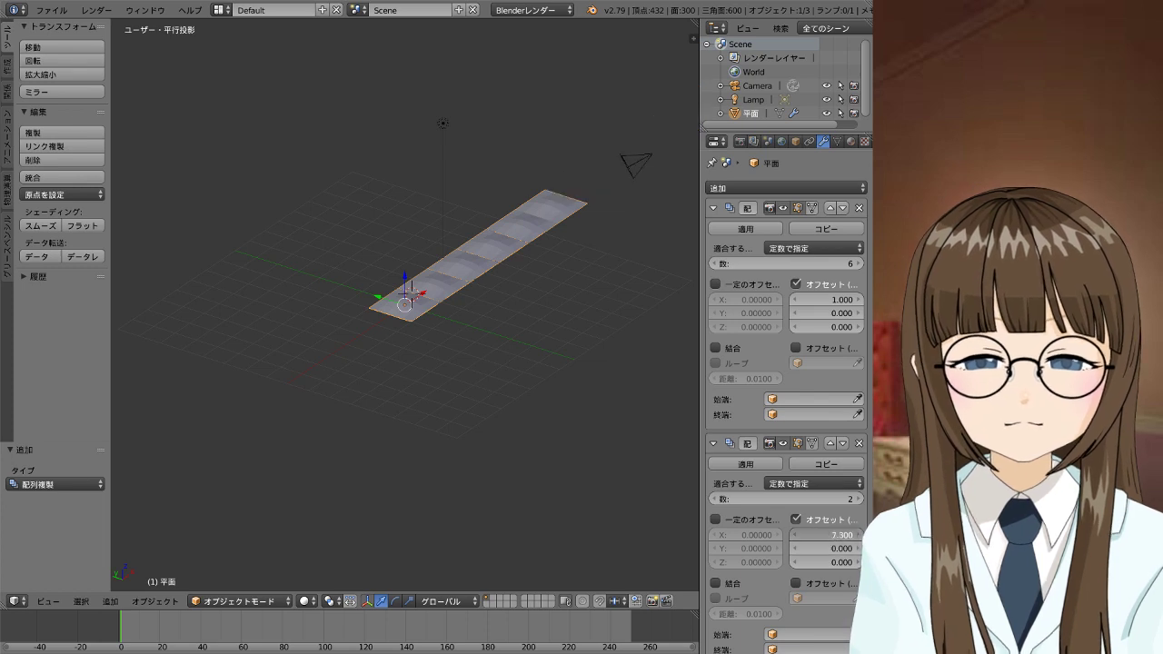
left_click(827, 535)
type("-20.9")
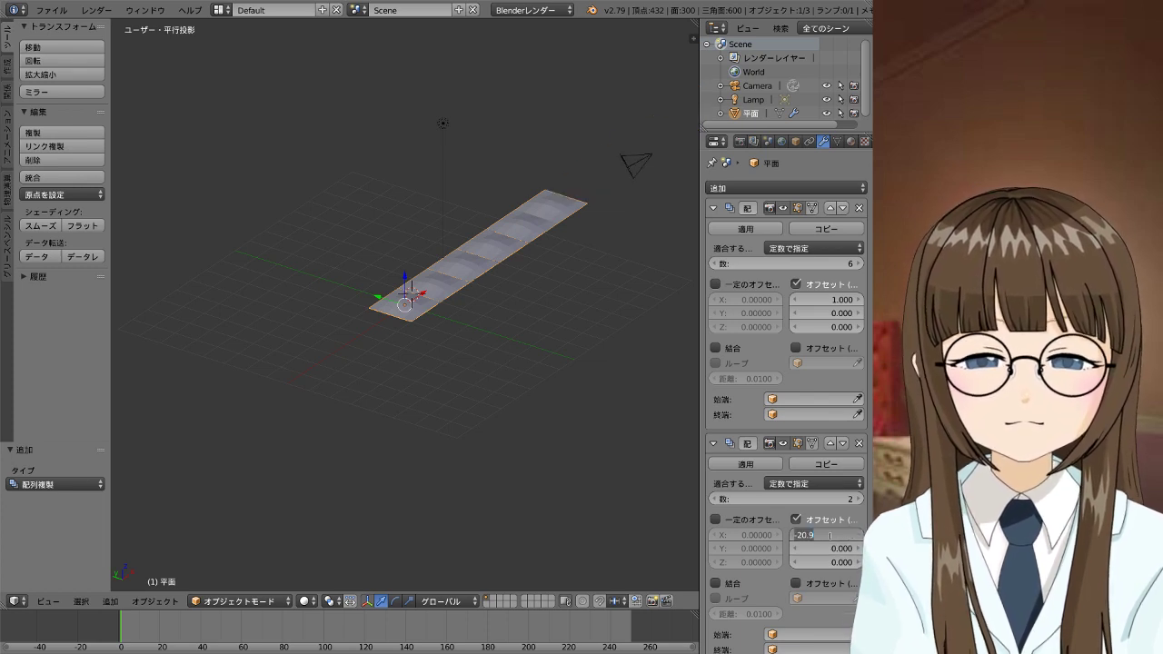
key("BackSpace")
key("BackSpace")
key("BackSpace")
type("0")
key("Return")
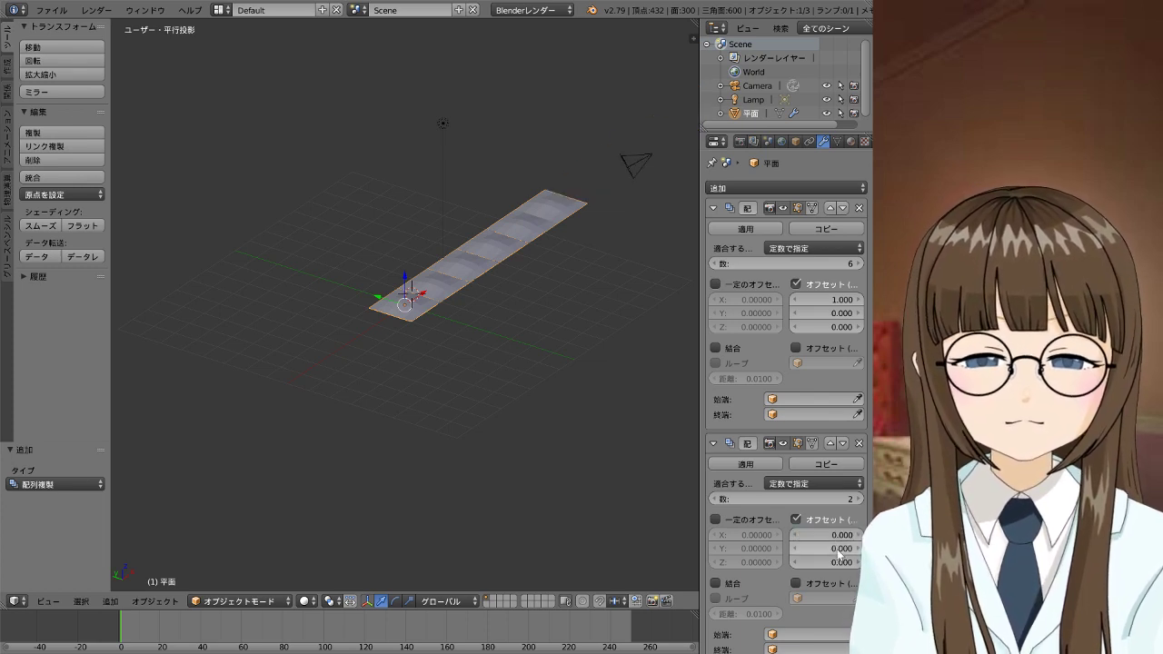
Set the second array's Y offset to 1 and count to 4, viewed from above
left_click(823, 548)
type("1")
key("Return")
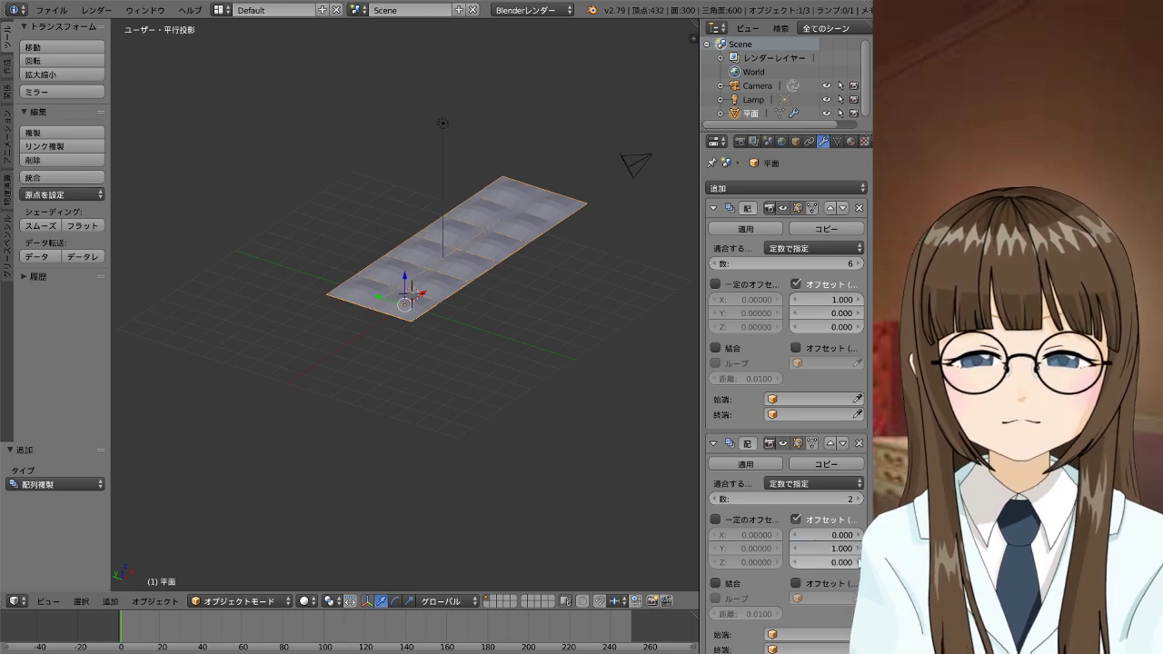
left_click(858, 499)
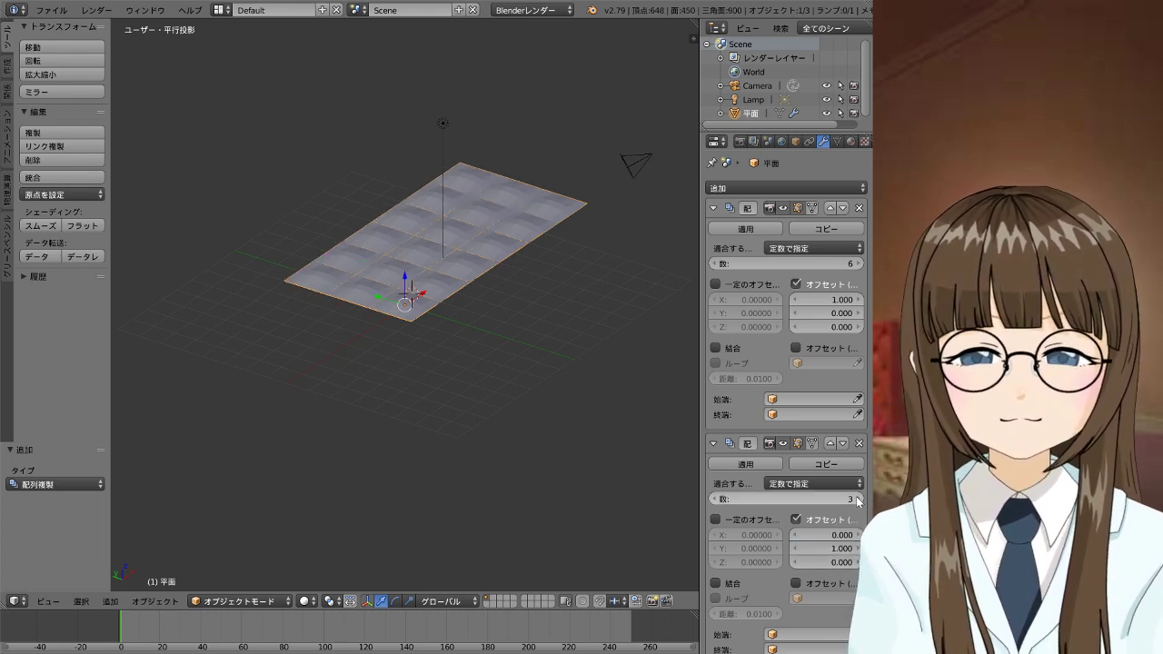
left_click(858, 499)
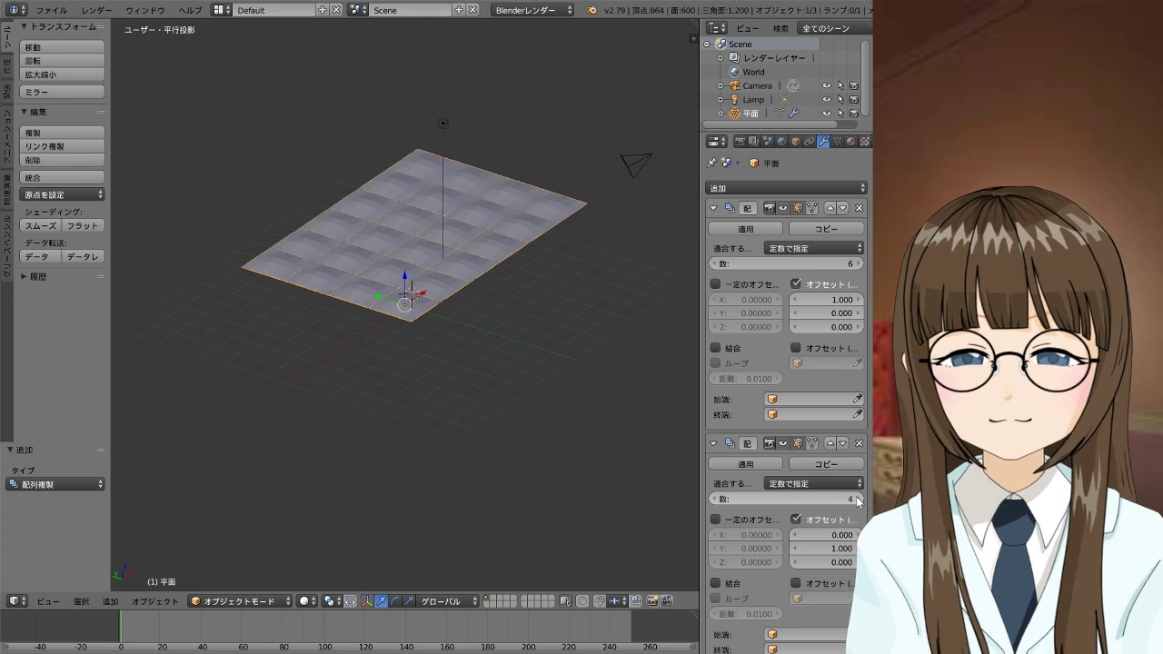
mouse_move(519, 306)
middle_mouse_down()
mouse_move(457, 361)
mouse_move(449, 384)
middle_mouse_up()
Enter Edit Mode and pan, zoom and orbit the view onto the 5×5 base tile
key("Tab")
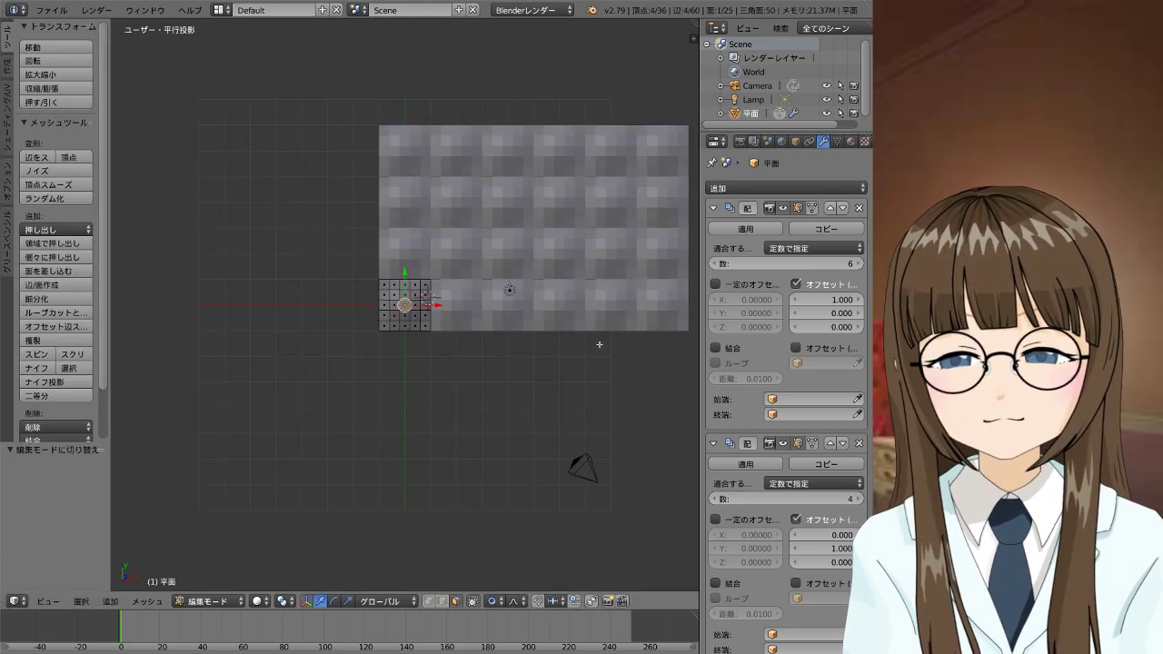
mouse_move(597, 339)
middle_mouse_down()
mouse_move(576, 363)
mouse_move(601, 283)
mouse_move(604, 336)
mouse_move(594, 261)
mouse_move(649, 363)
mouse_move(597, 303)
middle_mouse_up()
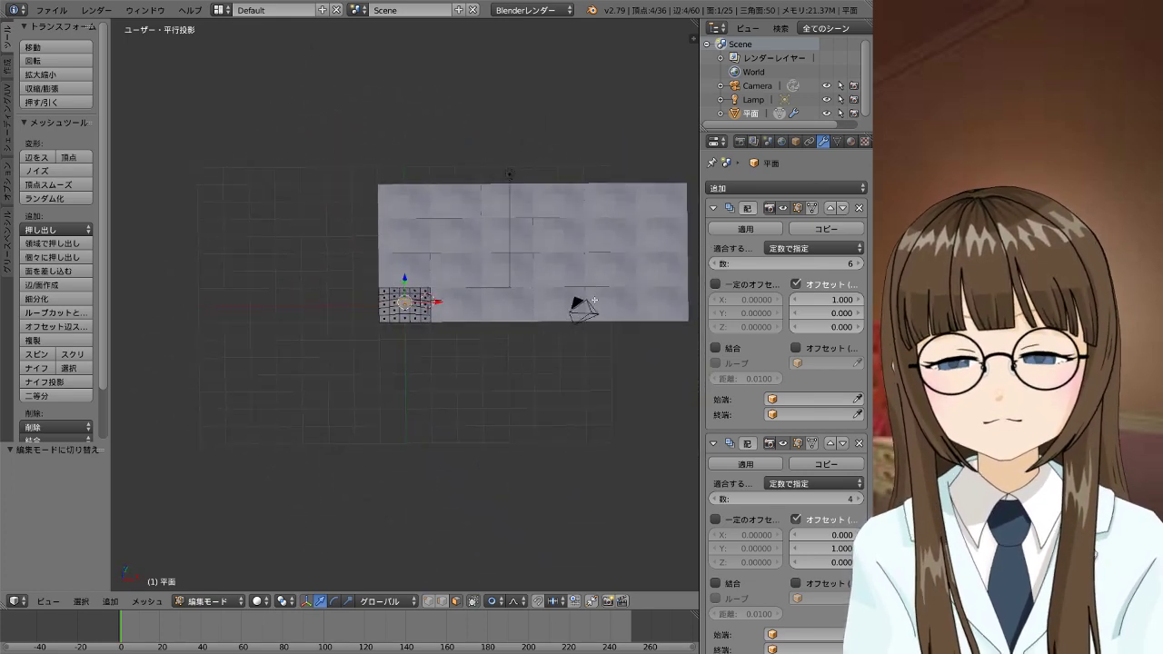
key("KP_1")
scroll(585, 310, "down", 2)
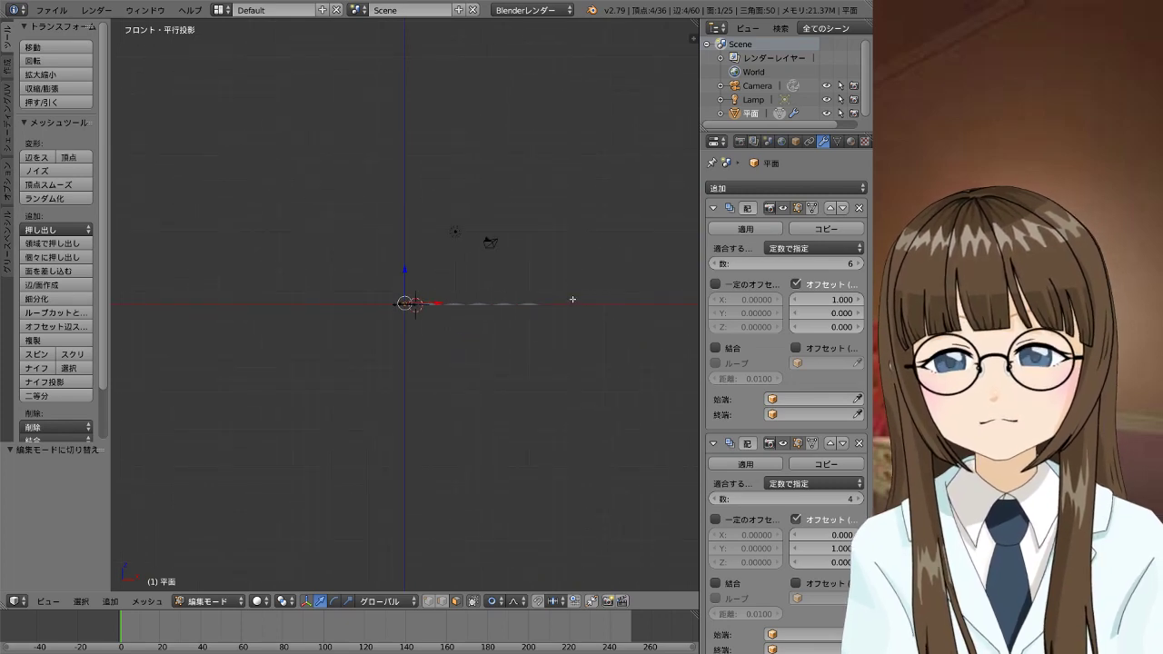
mouse_move(573, 301)
middle_mouse_down("shift")
mouse_move(429, 363)
mouse_move(420, 379)
middle_mouse_up("shift")
scroll(436, 356, "up", 4)
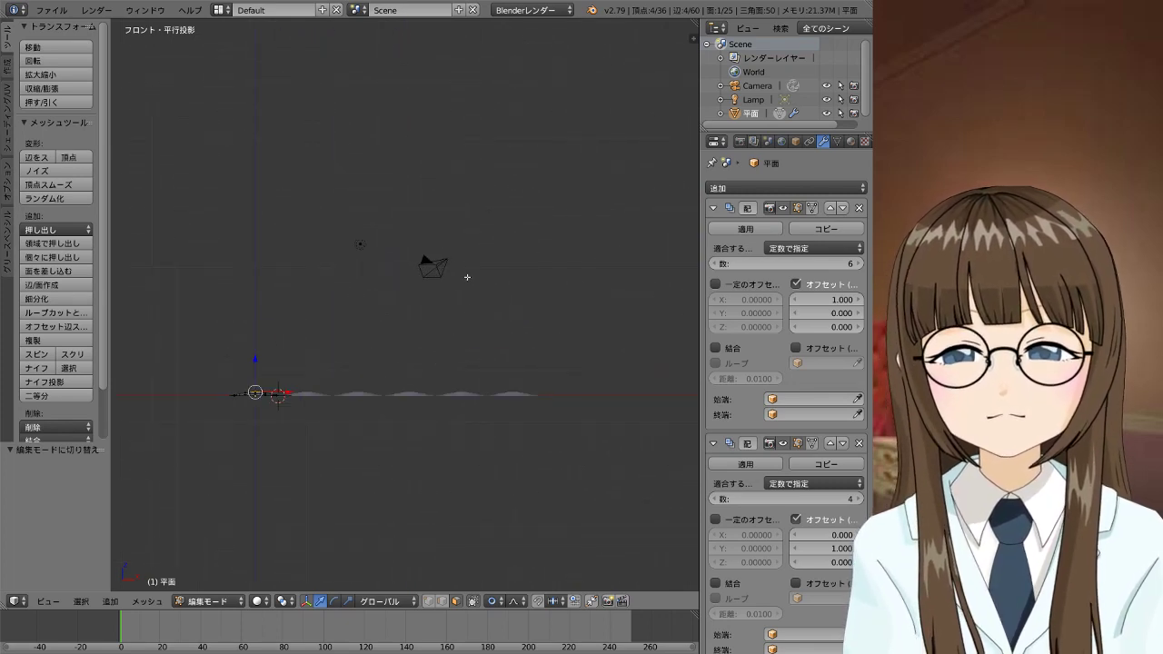
mouse_move(467, 278)
middle_mouse_down()
mouse_move(461, 393)
mouse_move(497, 290)
mouse_move(533, 288)
mouse_move(523, 302)
middle_mouse_up()
scroll(460, 393, "up", 1)
scroll(500, 396, "up", 2)
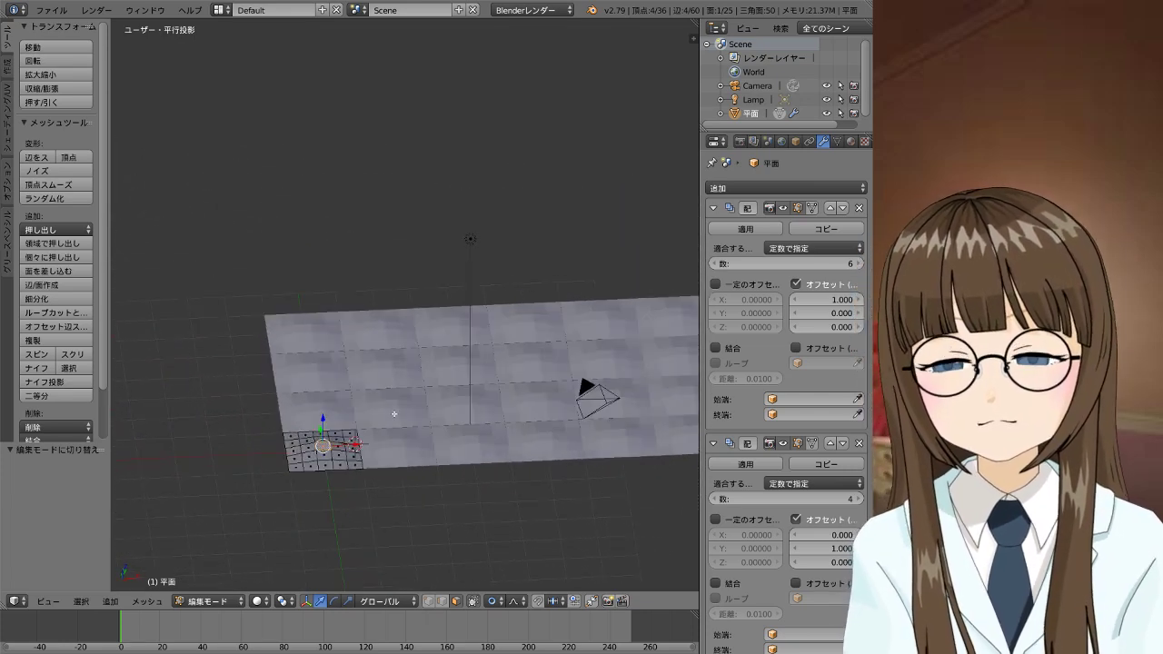
scroll(394, 415, "up", 2, "shift")
scroll(396, 413, "up", 3)
middle_click_drag(388, 470, 550, 85, "shift")
scroll(453, 287, "up", 3)
scroll(441, 314, "up", 2)
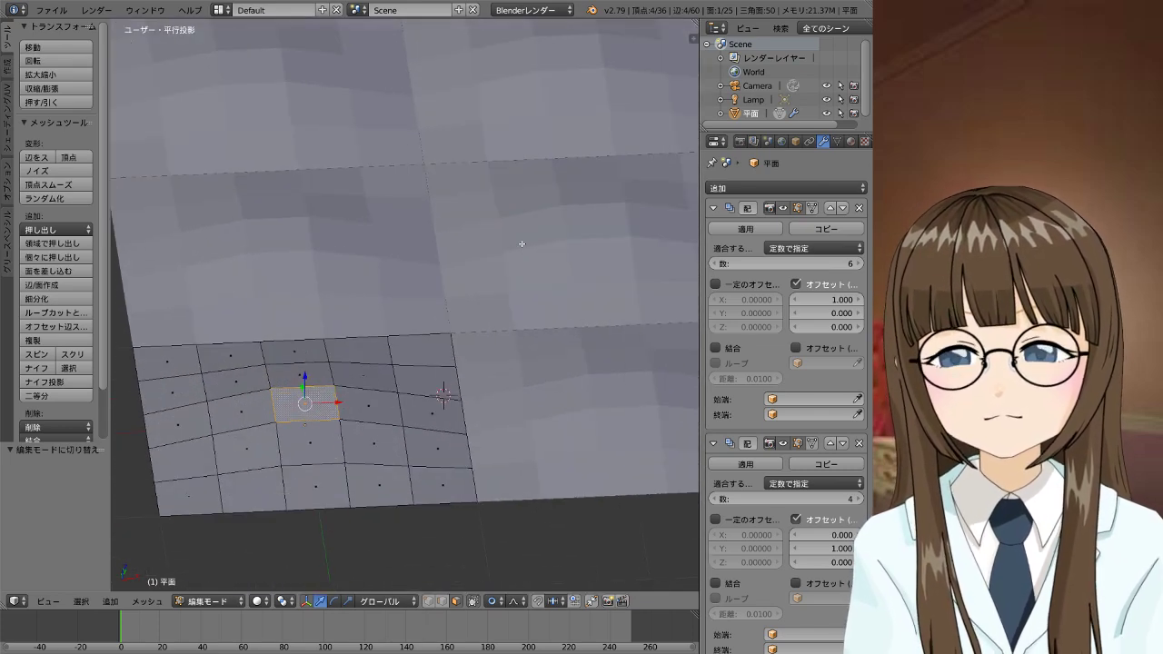
mouse_move(519, 242)
middle_mouse_down()
mouse_move(500, 322)
mouse_move(505, 305)
middle_mouse_up()
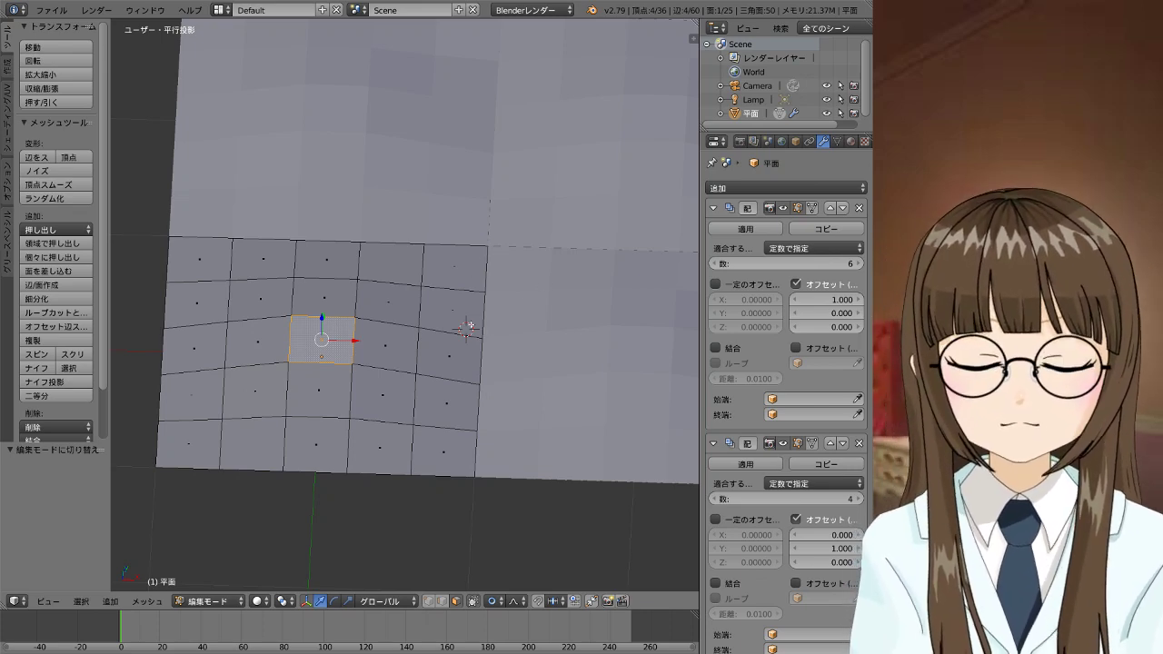
scroll(471, 324, "down", 4)
scroll(472, 320, "down", 2)
scroll(472, 321, "up", 4)
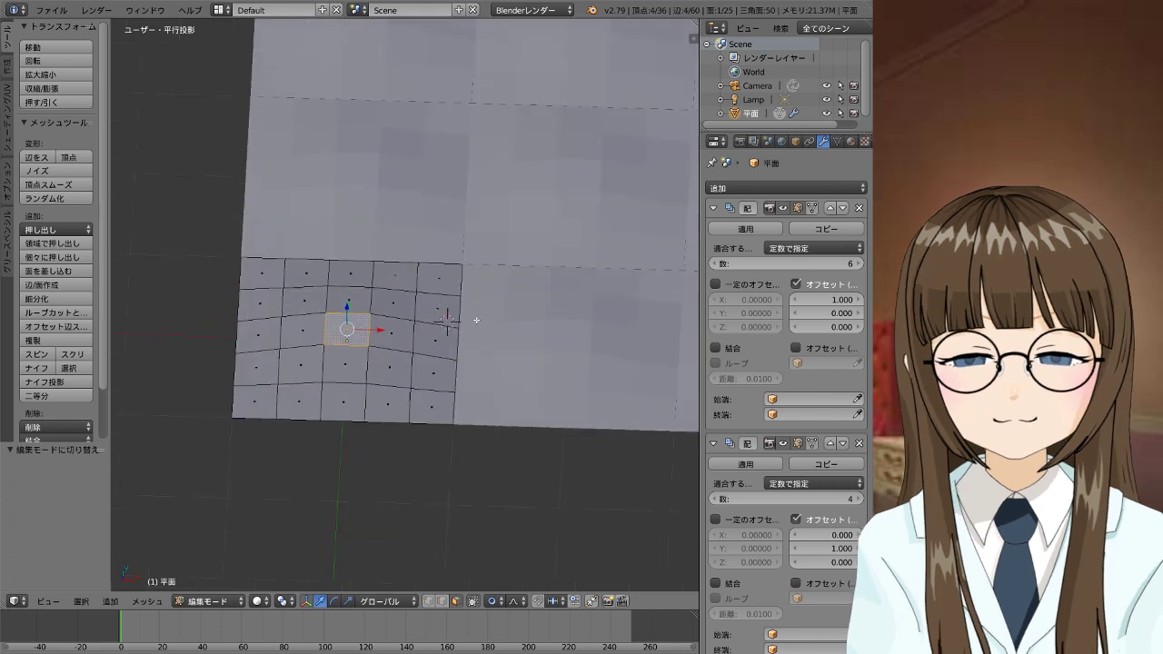
scroll(470, 282, "up", 1)
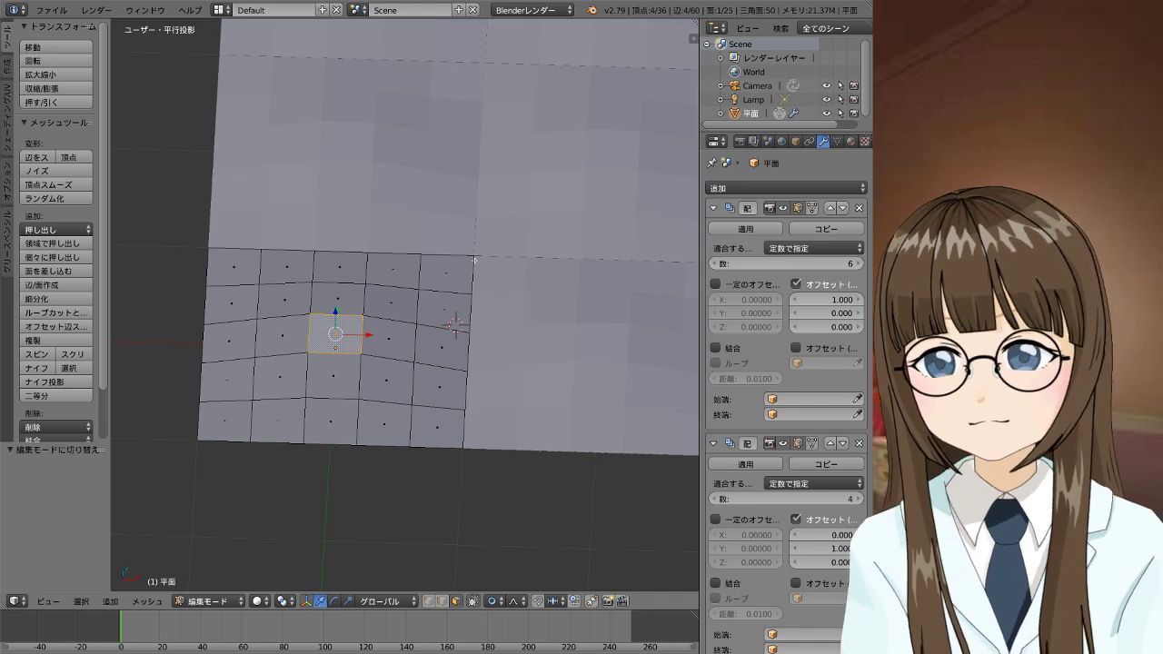
Select faces along the tile's right side, ending on the top-right face
right_click(446, 270)
right_click(441, 385)
right_click(446, 417)
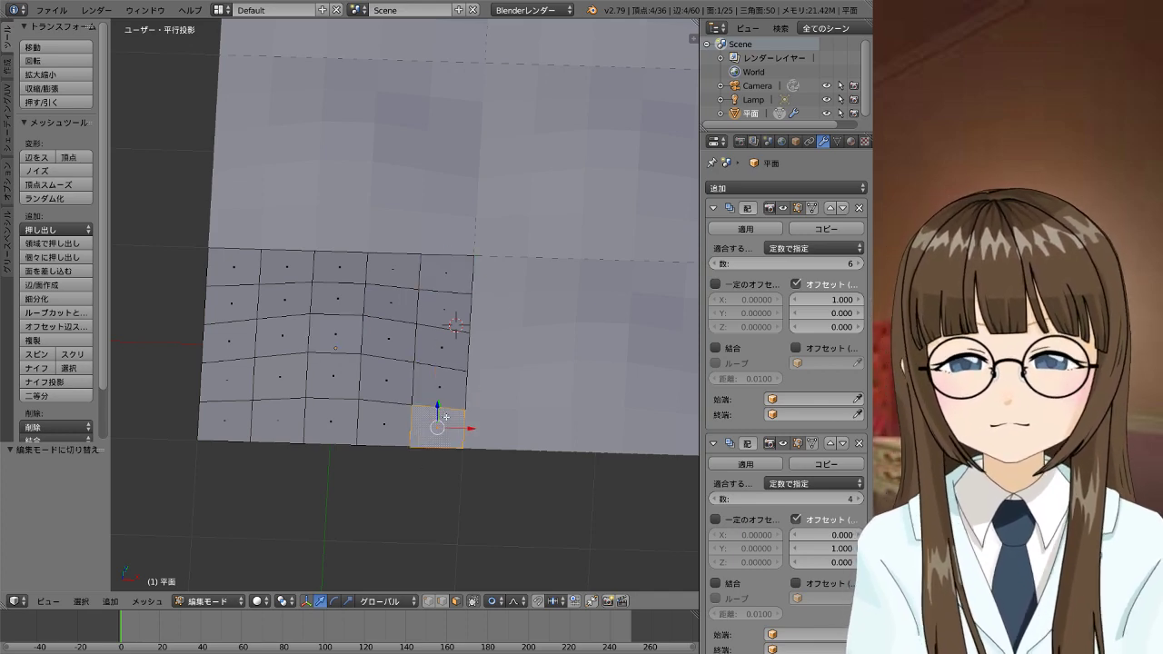
right_click(465, 255)
scroll(477, 262, "down", 3)
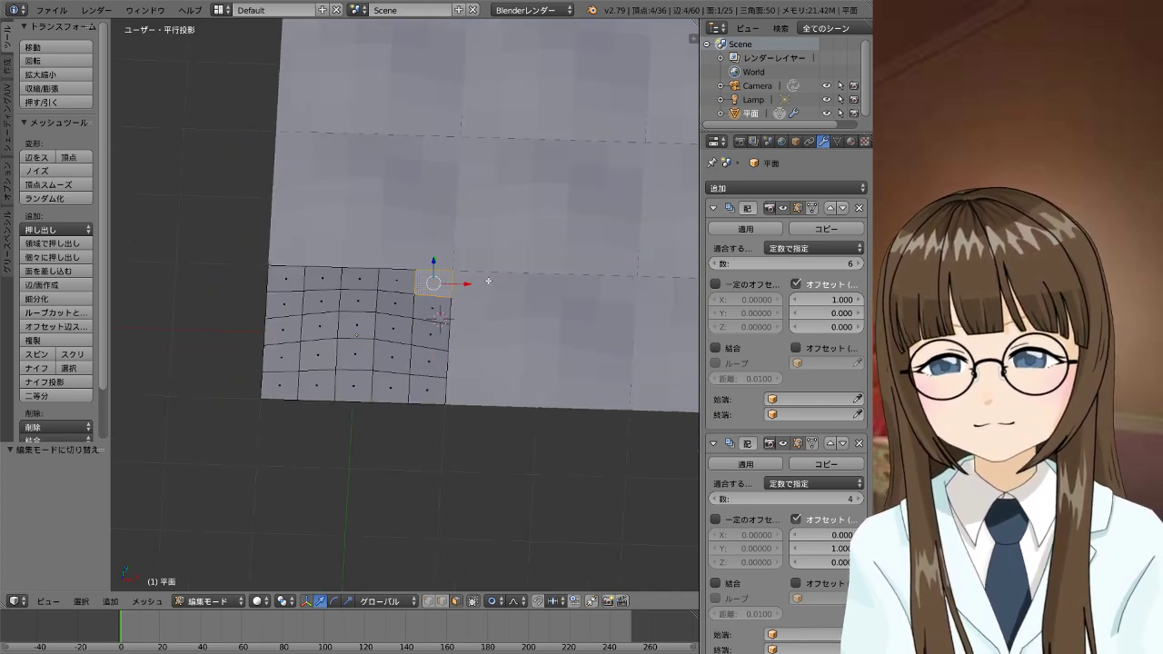
scroll(487, 271, "down", 3)
scroll(491, 275, "down", 2)
scroll(491, 276, "up", 5)
scroll(498, 276, "up", 3)
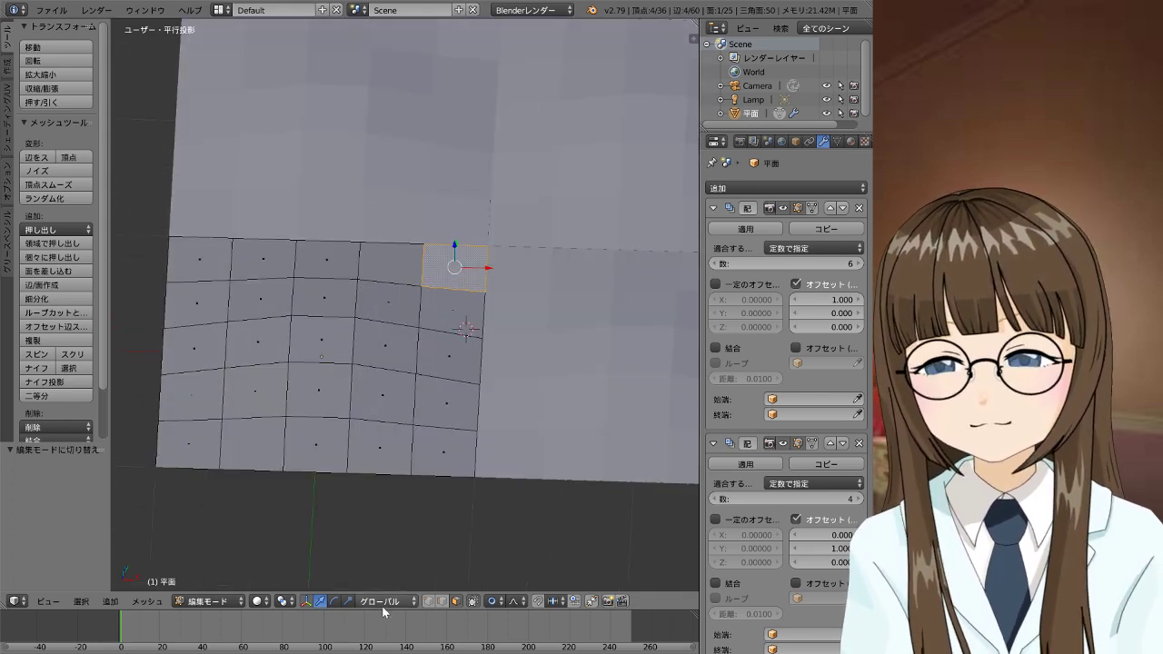
Switch to vertex select and select the base tile's top-right corner vertex
left_click(441, 602)
right_click(488, 255)
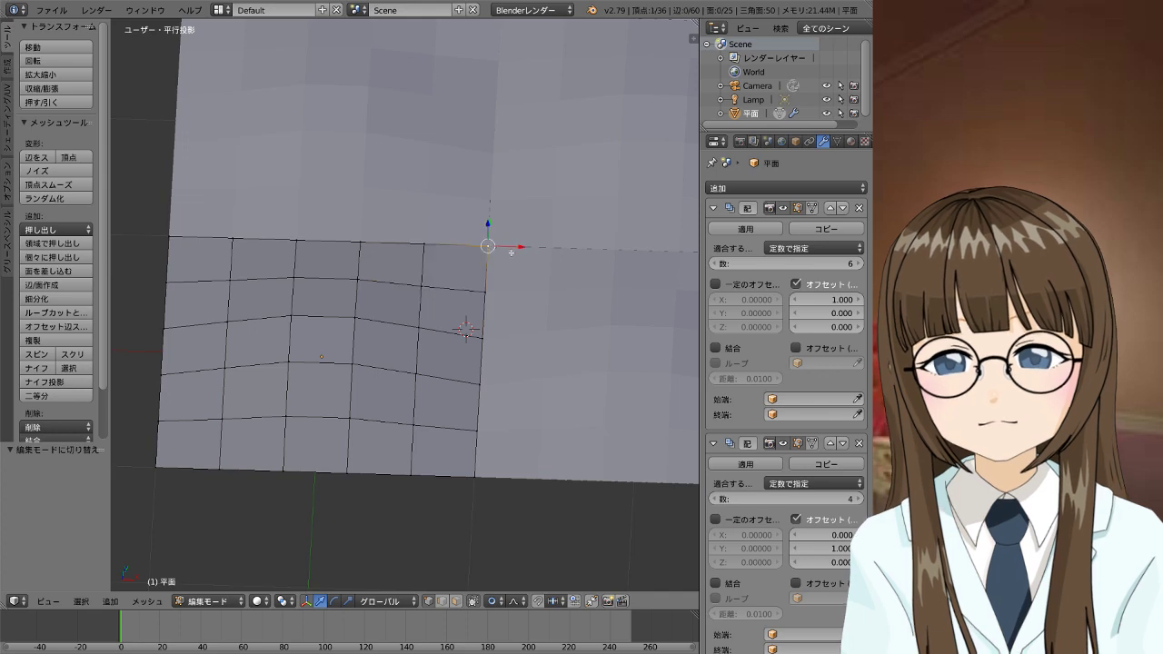
scroll(537, 223, "up", 3)
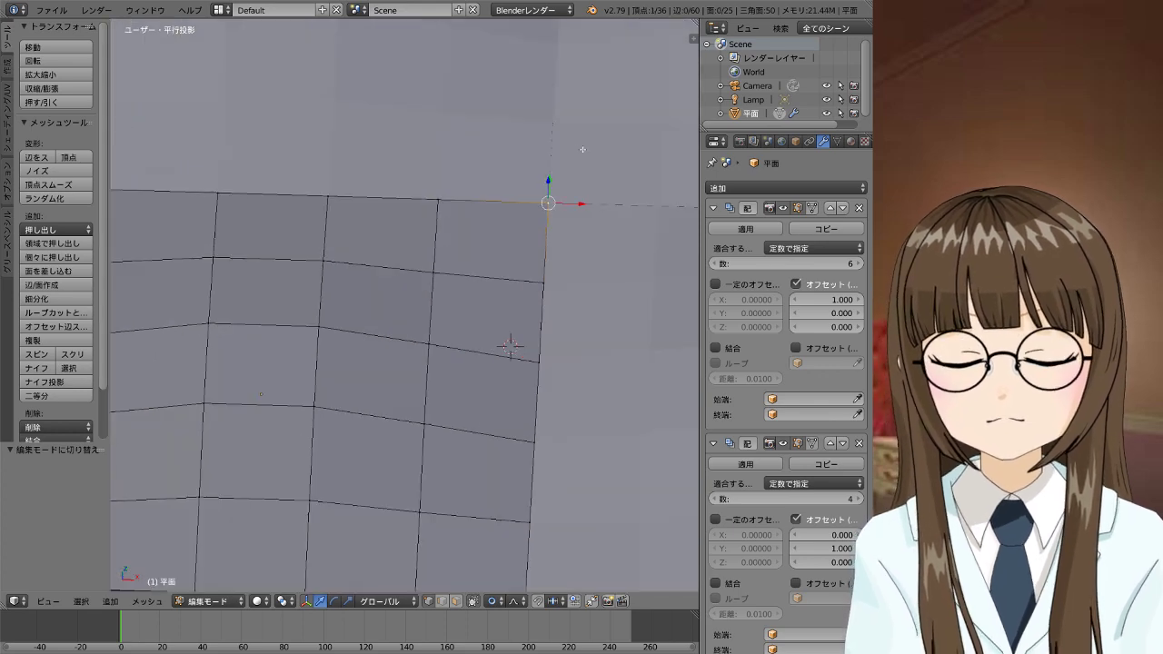
middle_click_drag(583, 149, 447, 302, "shift")
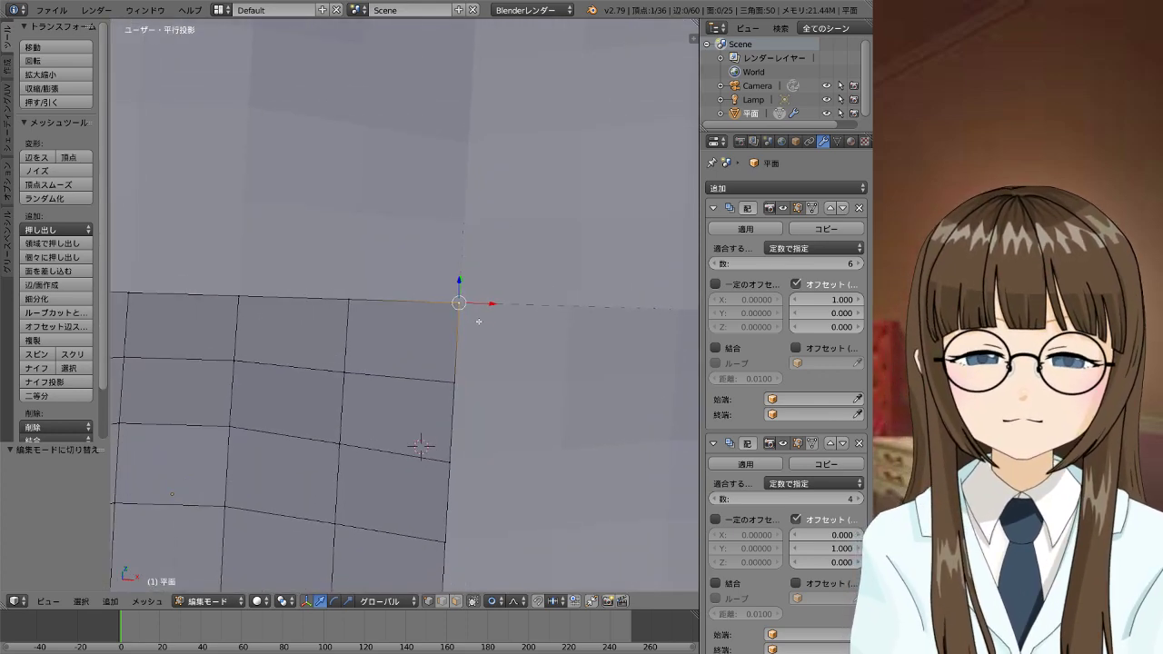
scroll(479, 320, "down", 4)
scroll(479, 321, "down", 2)
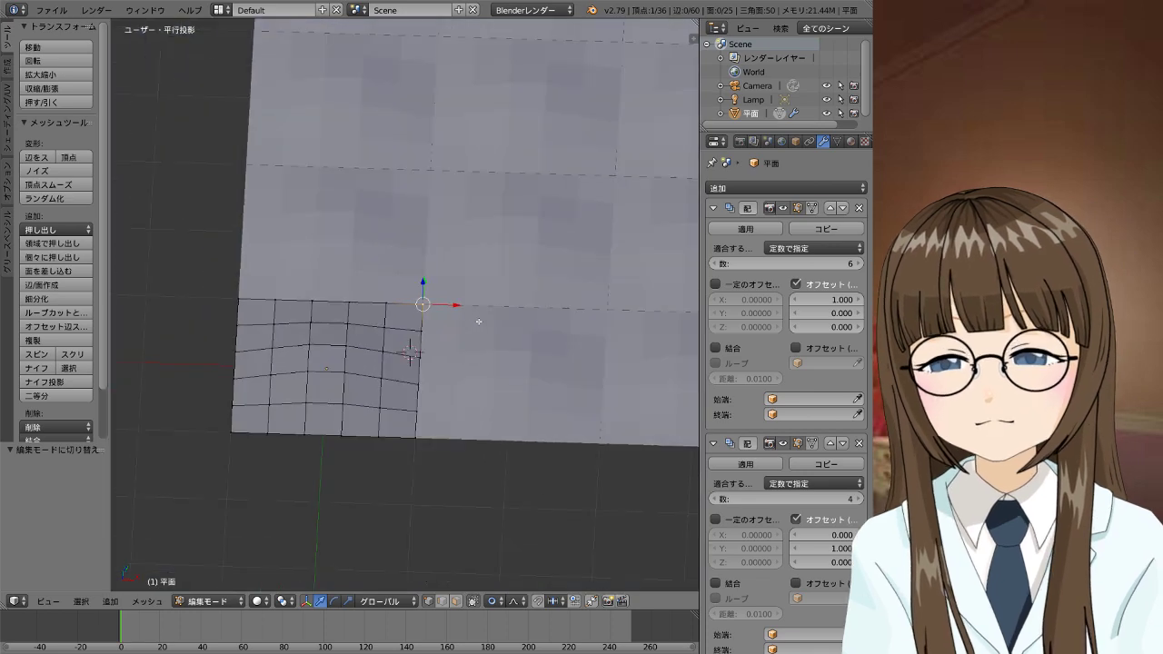
key("KP_1")
middle_click_drag(460, 337, 462, 397)
middle_click_drag(522, 213, 465, 399, "shift")
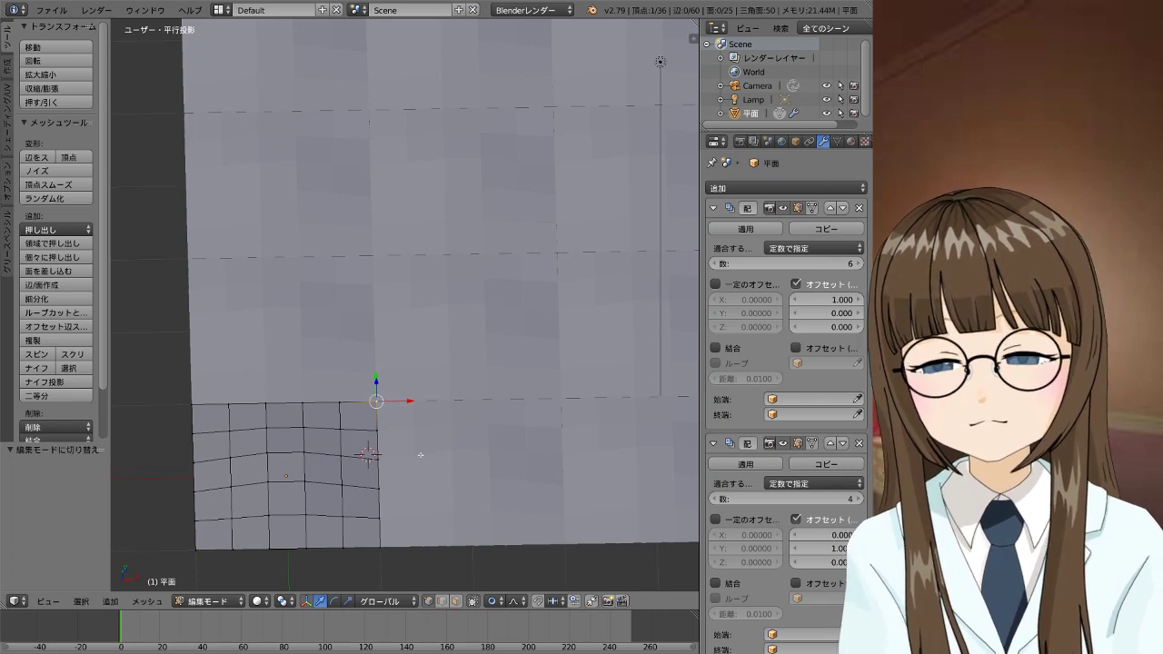
key("shift+a")
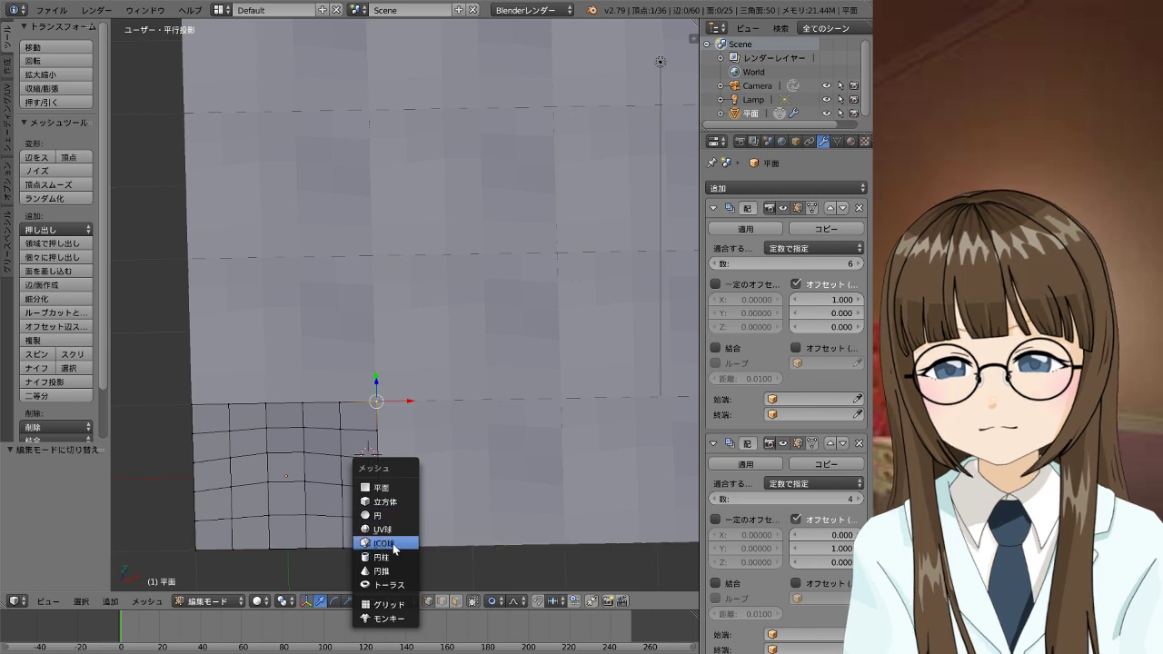
Undo a stray circle and apply both array modifiers on the tiled plane
left_click(388, 515)
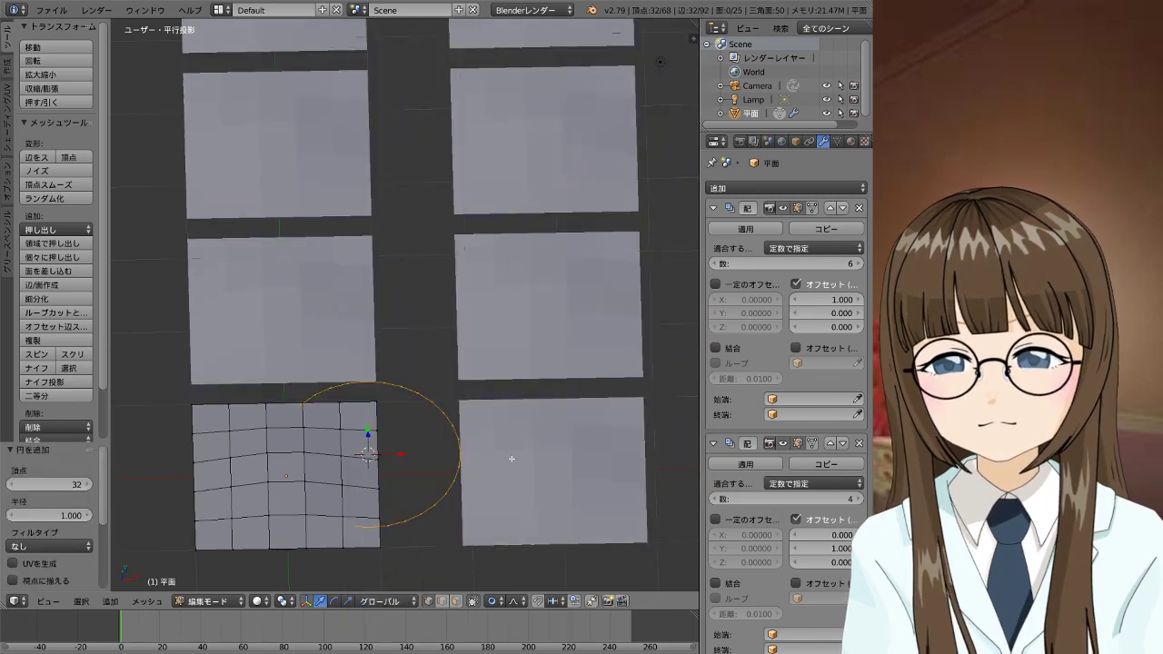
key("ctrl+z")
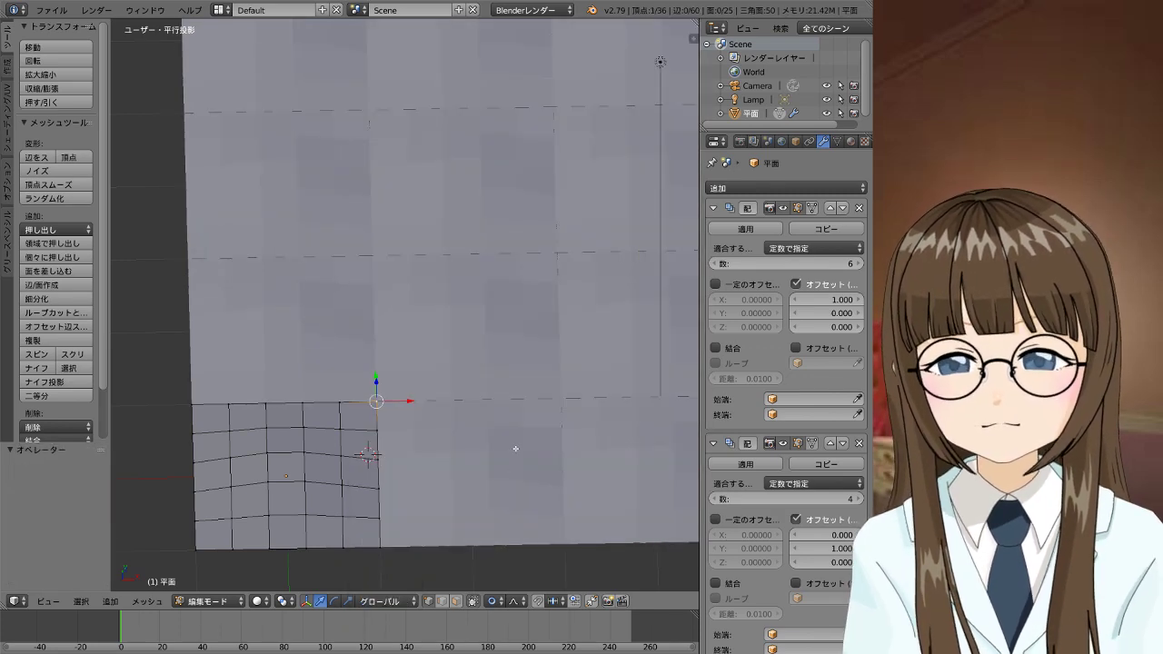
left_click(741, 231)
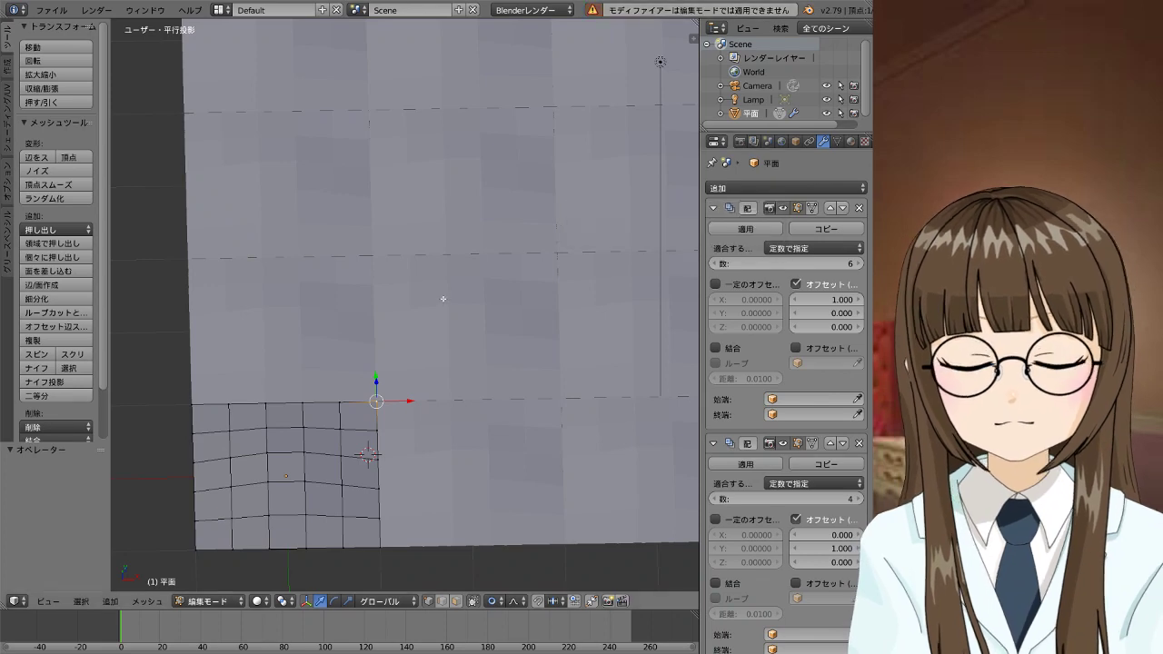
key("Tab")
left_click(741, 229)
left_click(740, 229)
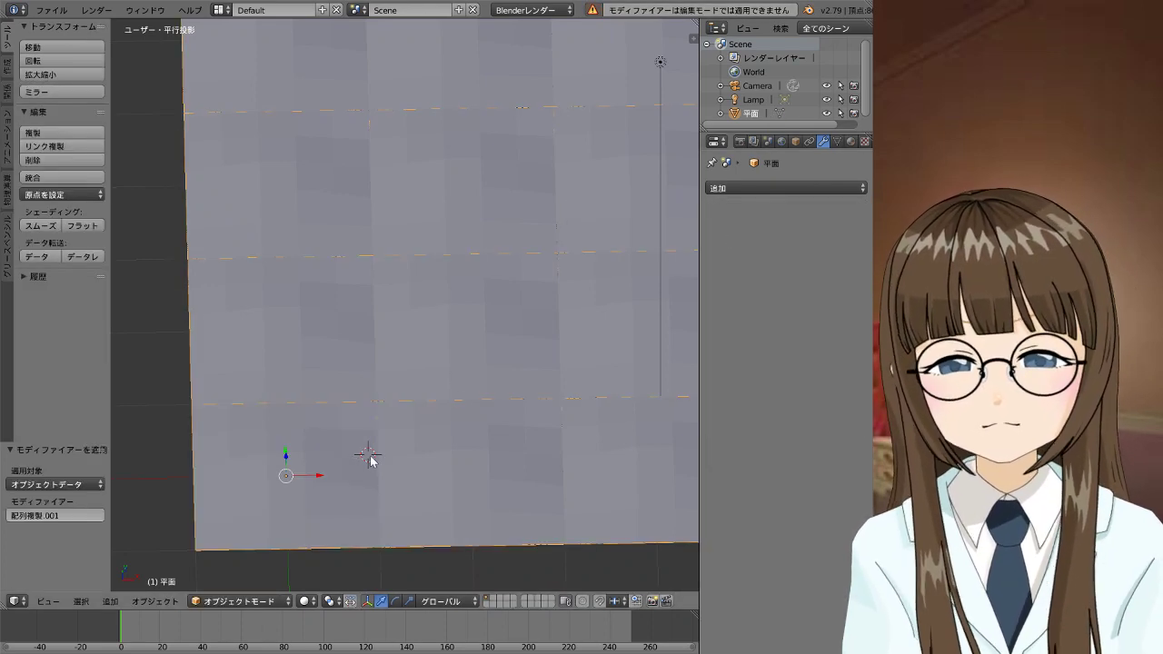
Add a circle, raise it 0.171 along Z and move it over the seam
key("shift+a")
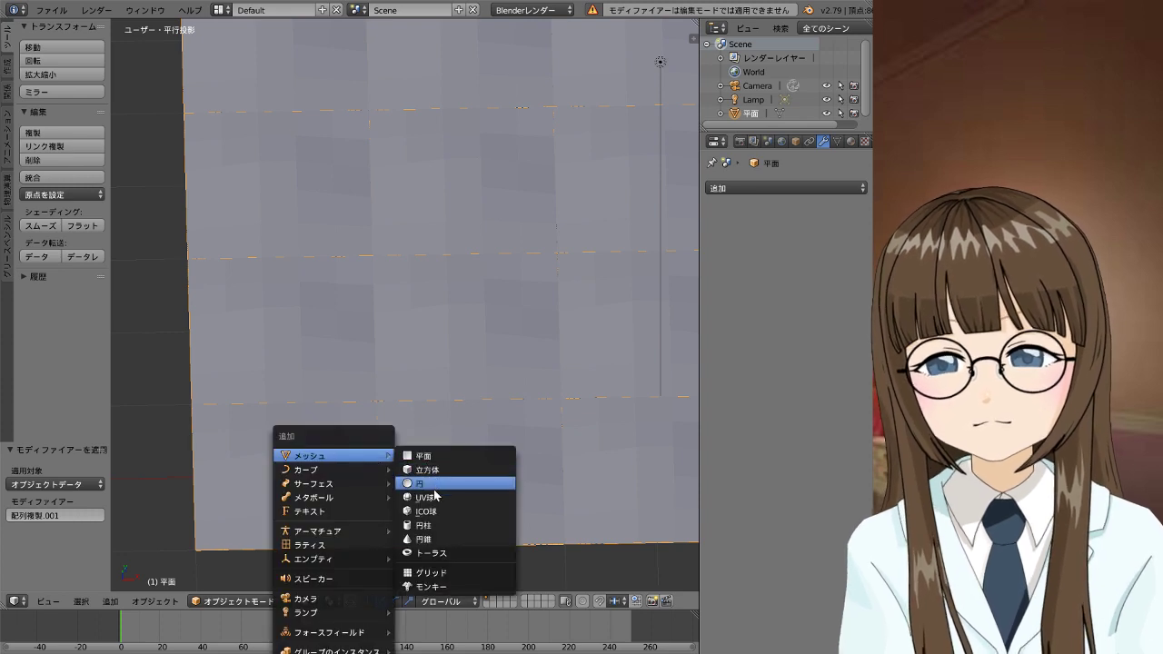
left_click(434, 492)
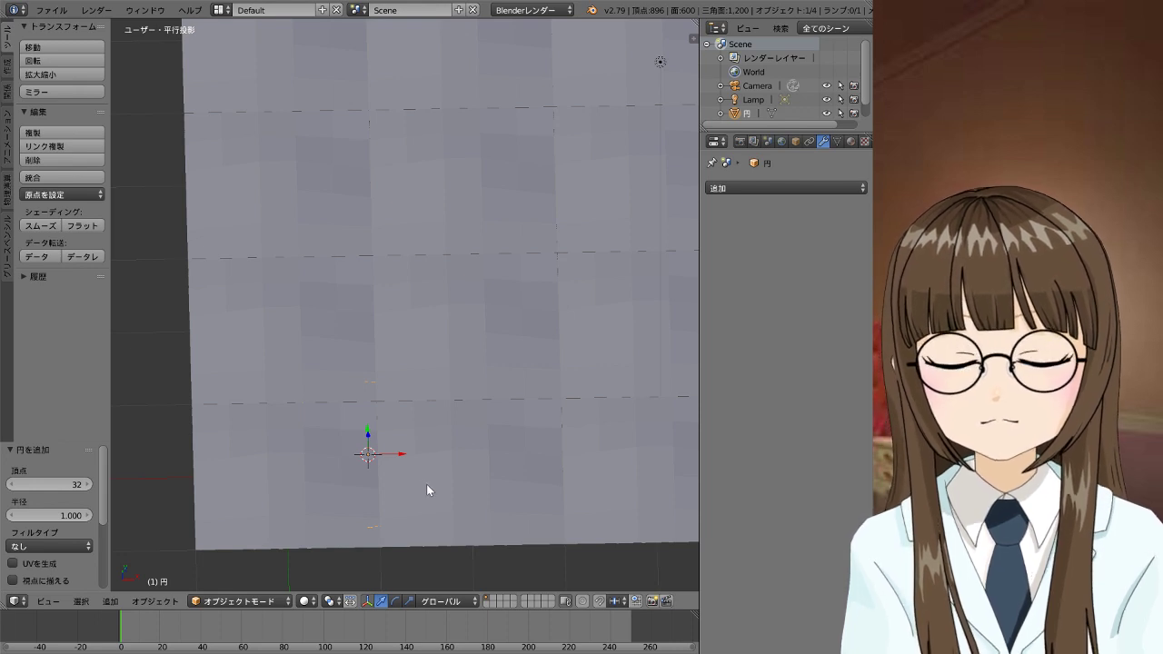
key("g")
key("z")
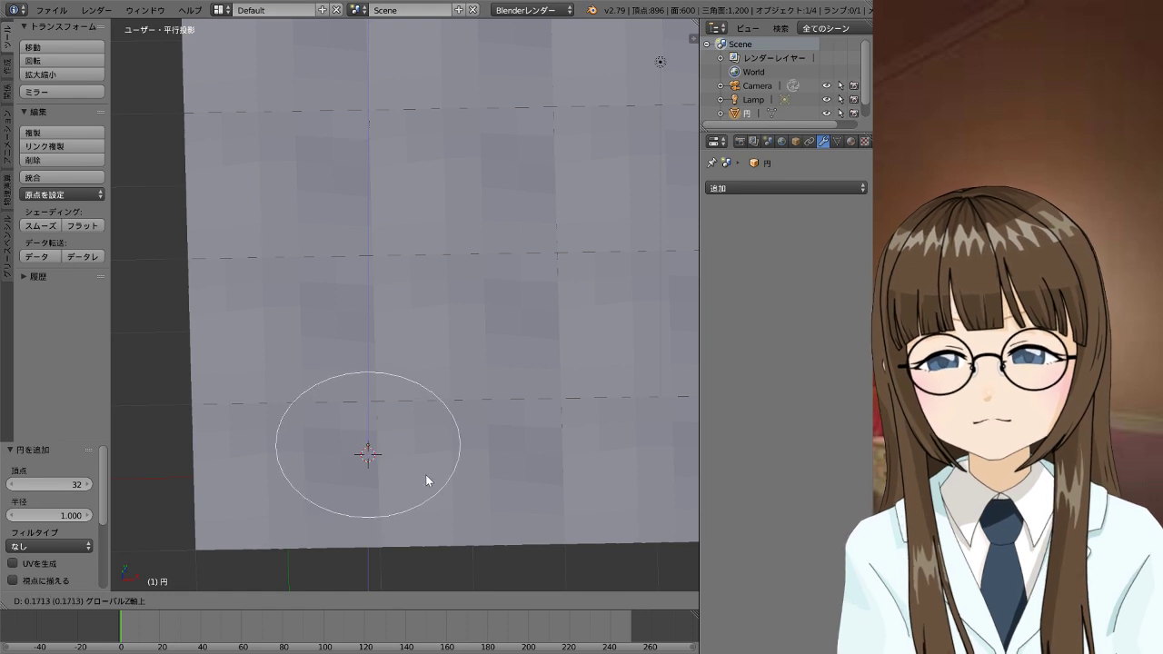
left_click(426, 475)
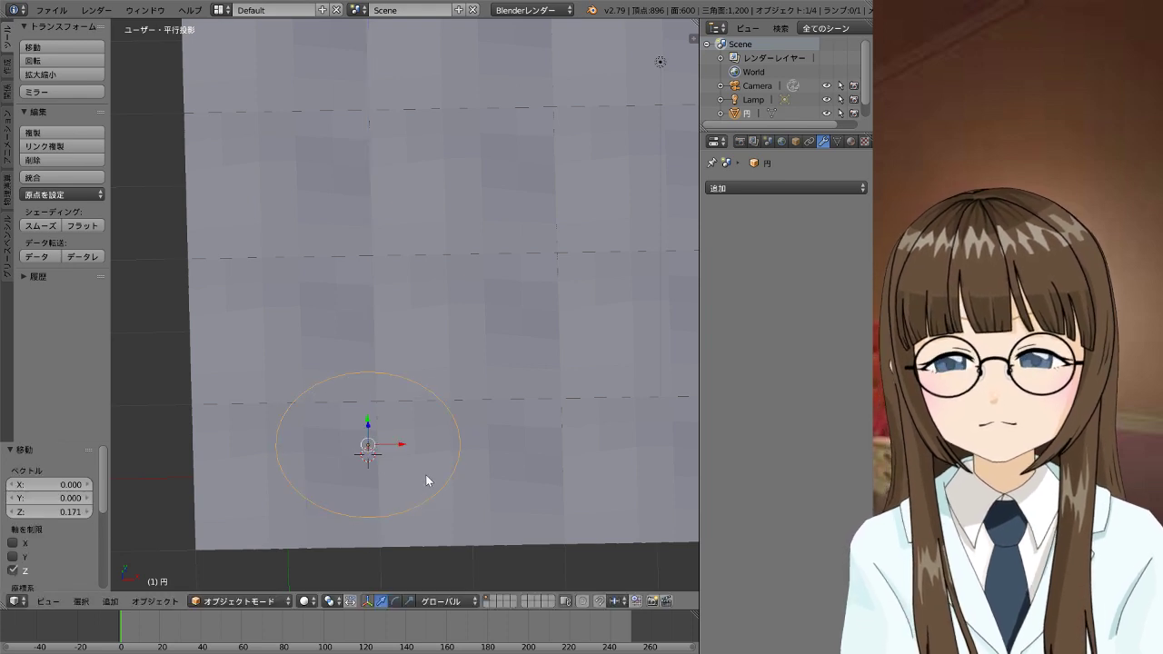
key("g")
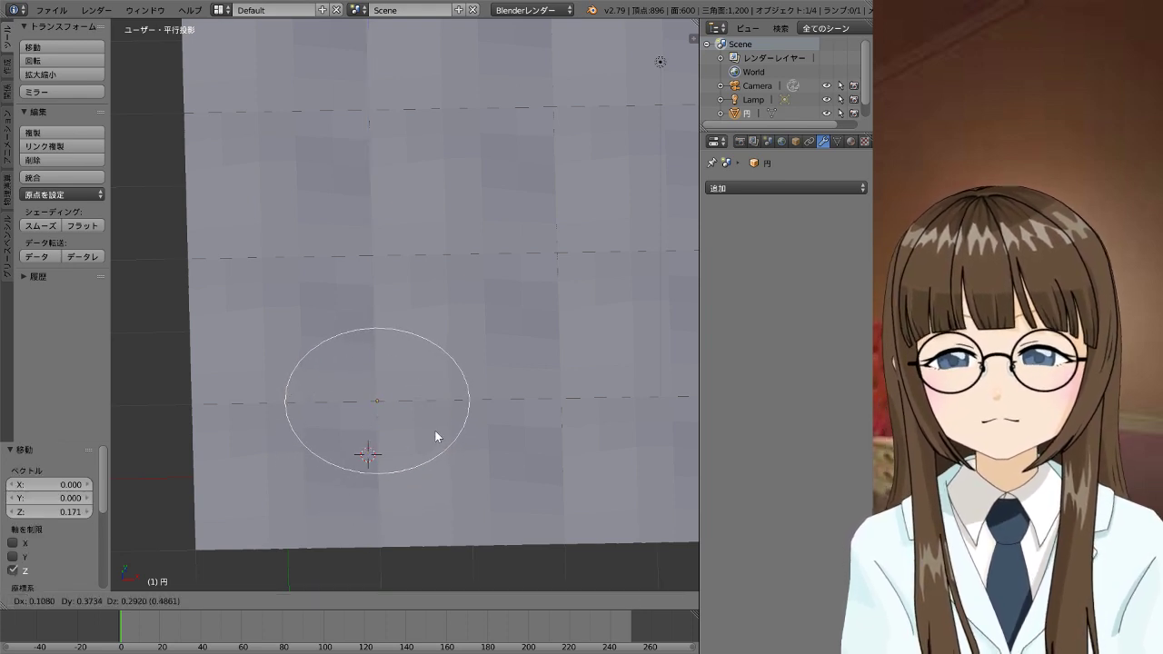
left_click(436, 436)
Scale the circle down to 0.141 and reselect it over the plane
middle_click_drag(398, 417, 403, 455, "shift")
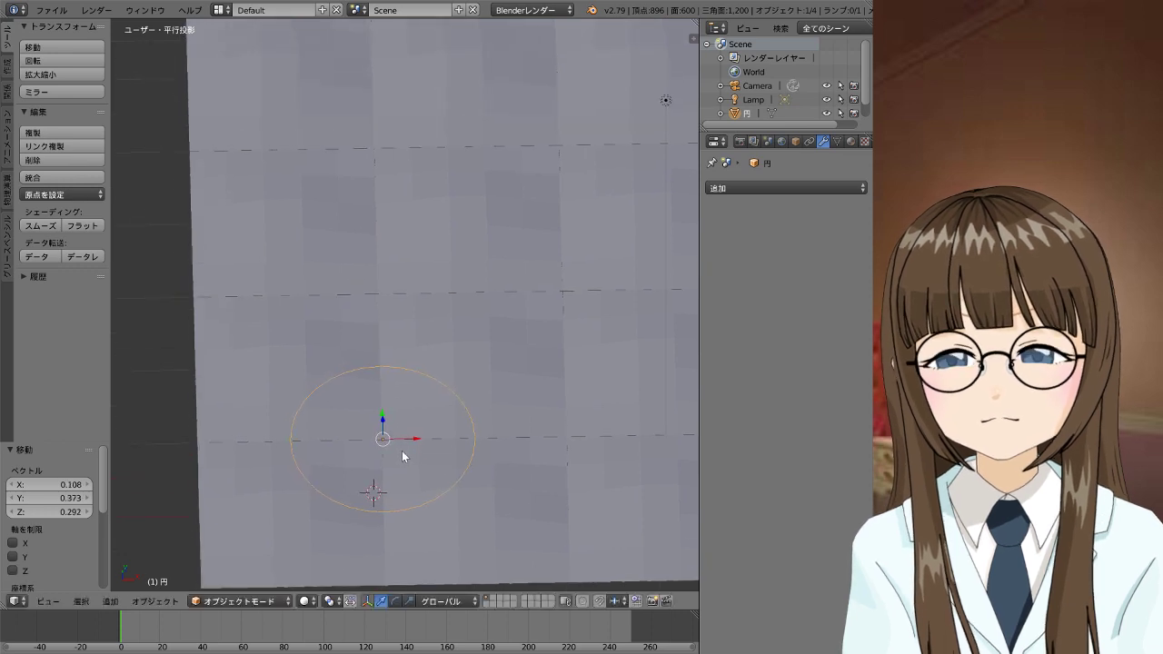
key("s")
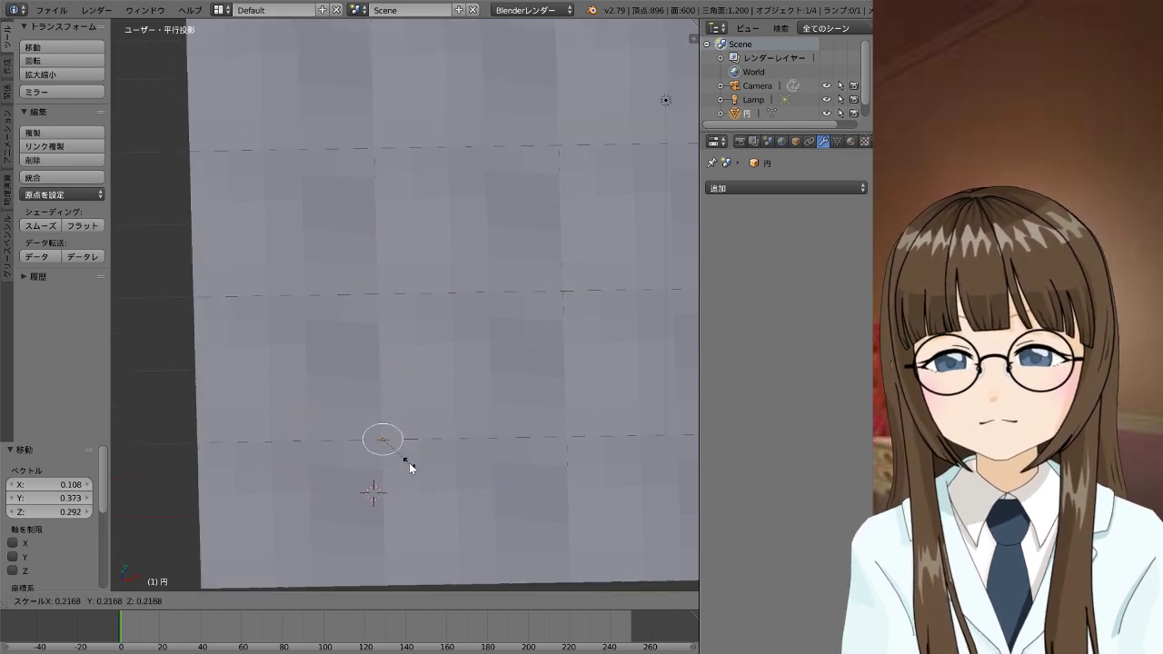
left_click(398, 455)
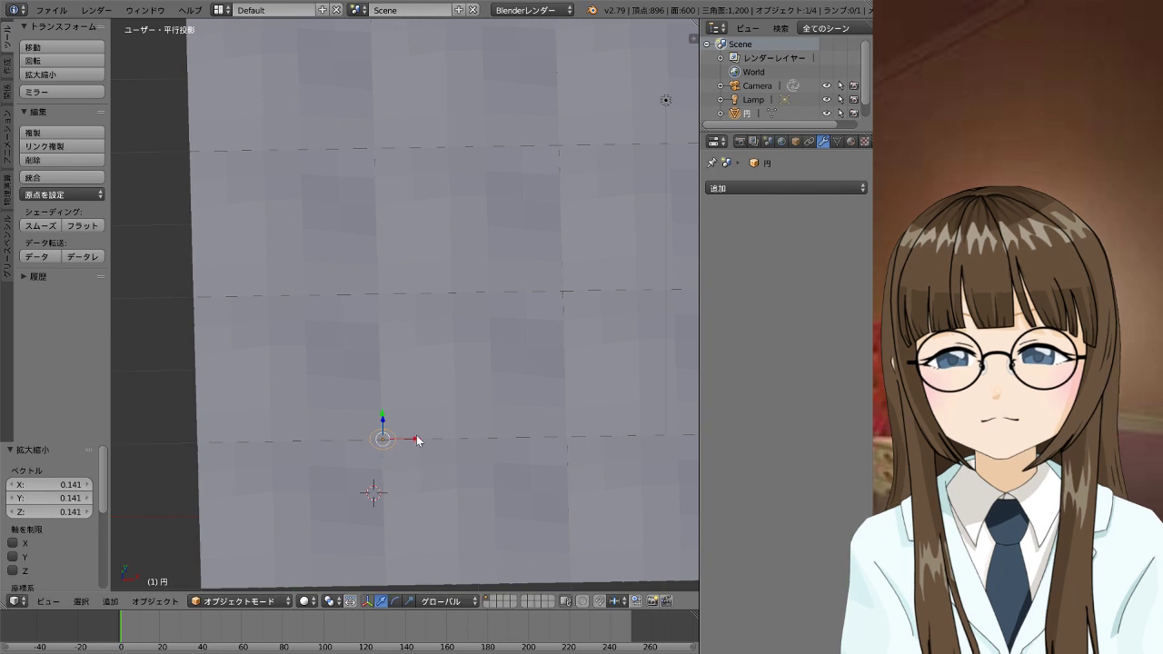
mouse_move(400, 456)
middle_mouse_down("shift")
mouse_move(425, 473)
mouse_move(430, 501)
middle_mouse_up("shift")
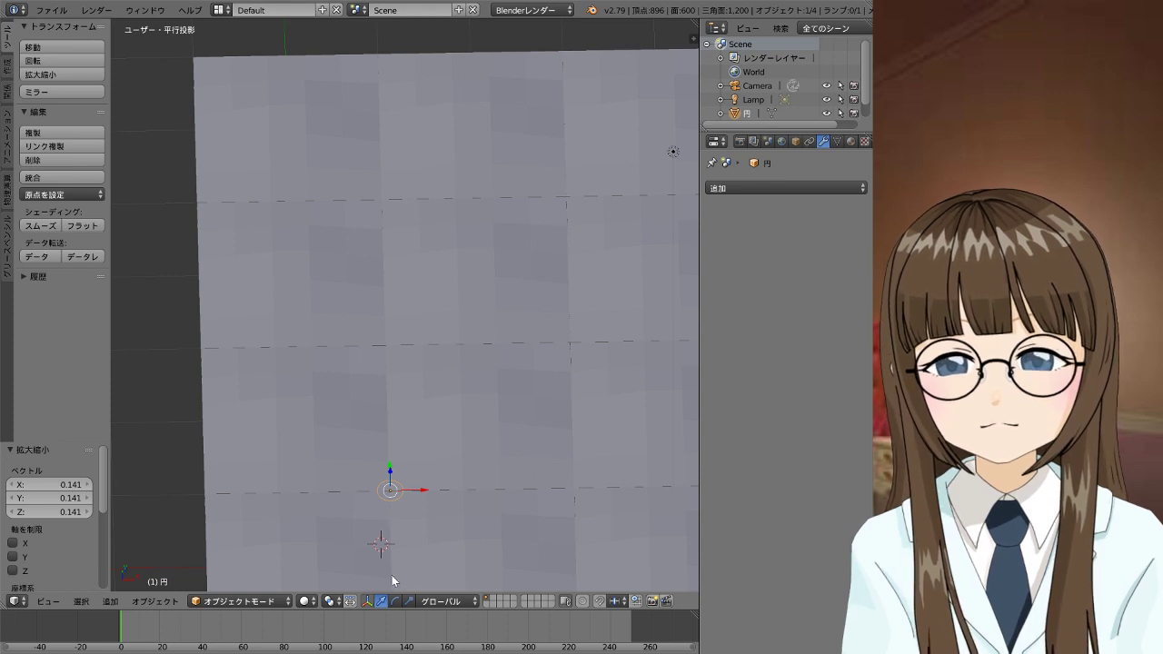
right_click(401, 530)
right_click(407, 492)
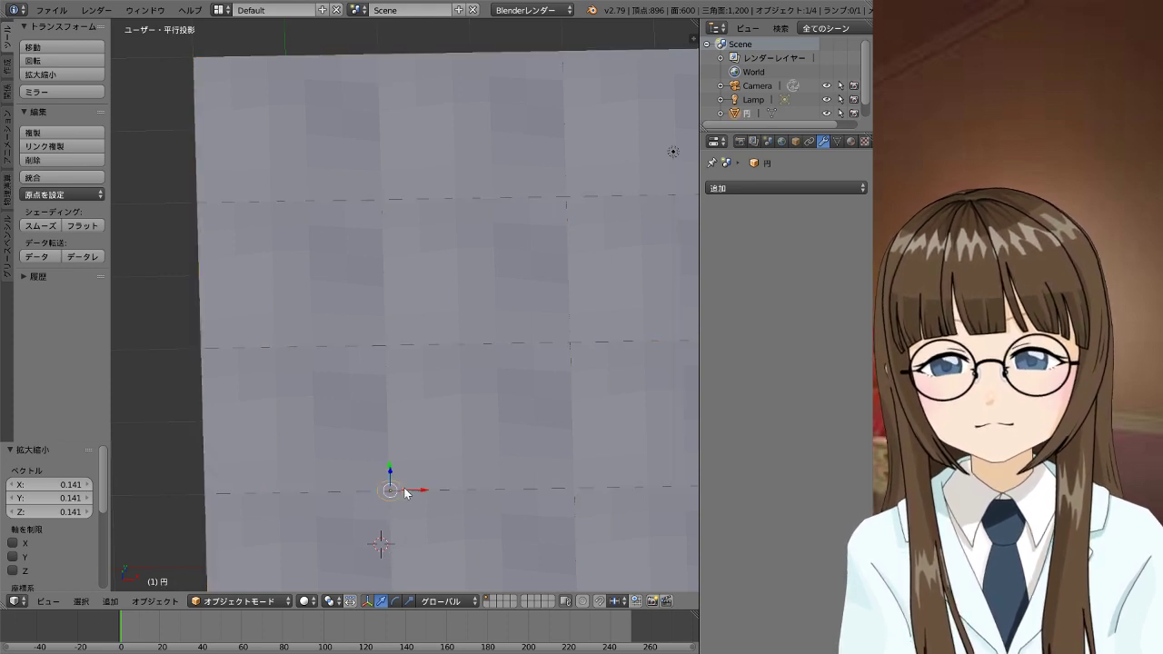
right_click(404, 499)
scroll(404, 498, "up", 3)
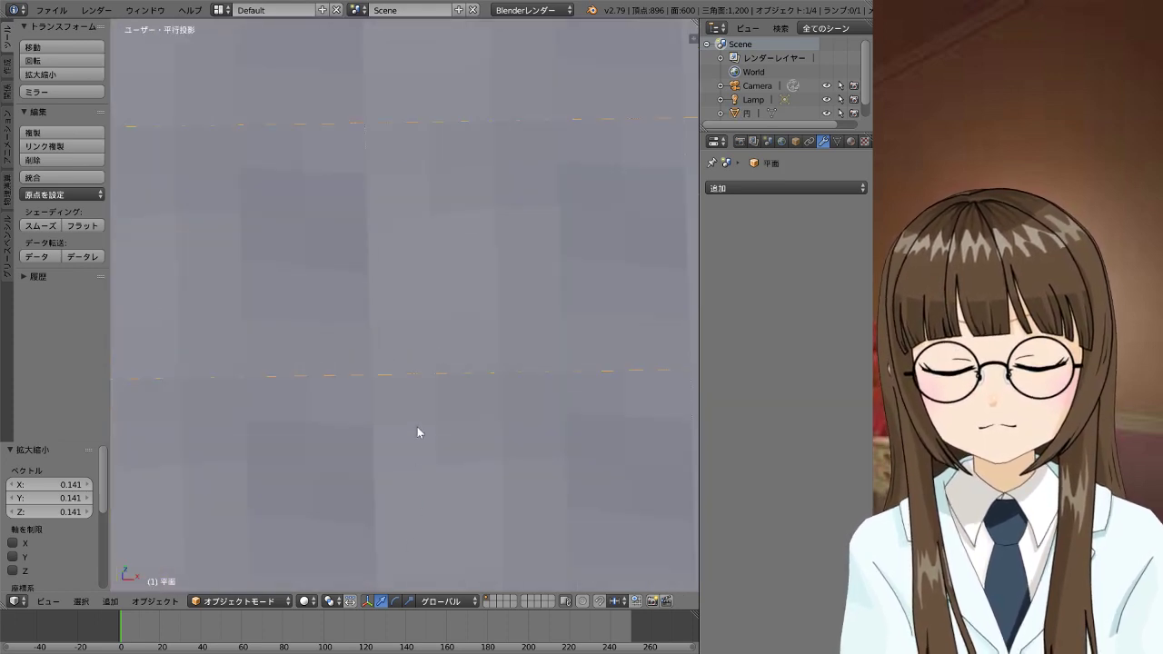
middle_click_drag(417, 433, 436, 57)
right_click(411, 369)
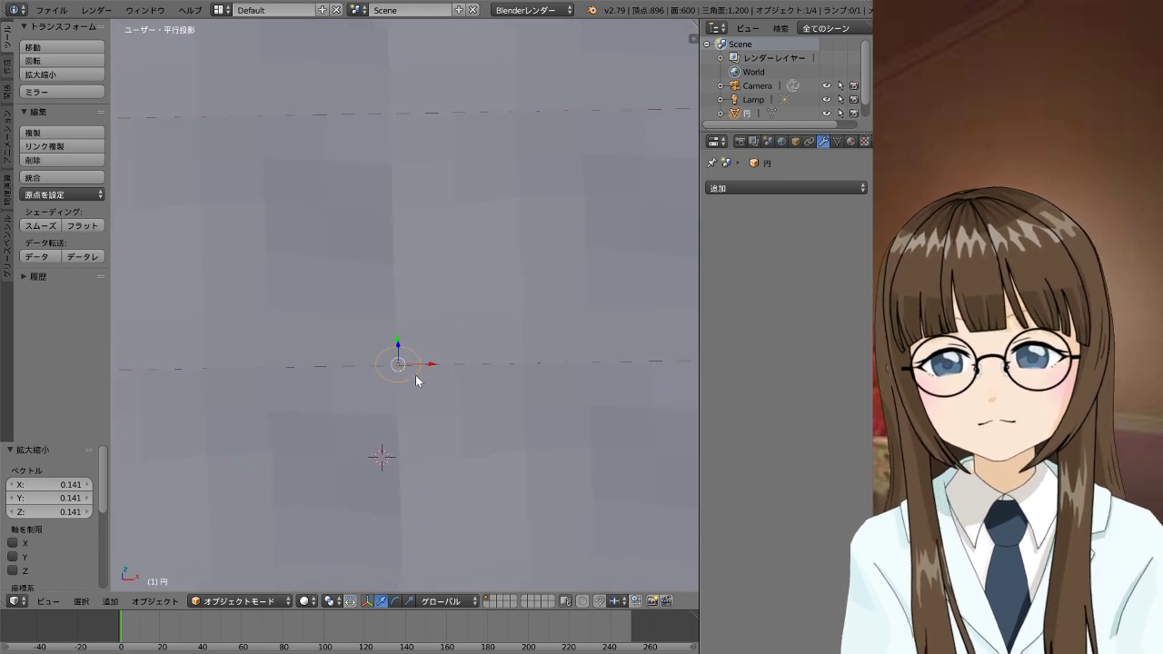
In Edit Mode, delete all of the circle's existing vertices
key("Tab")
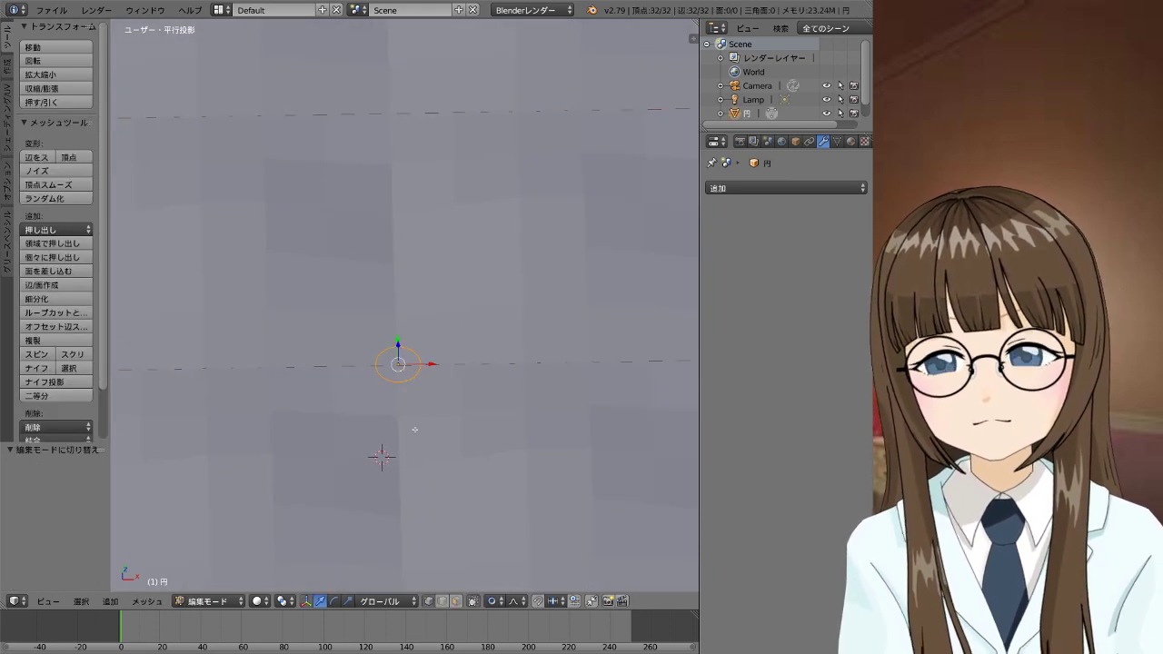
left_click(837, 143)
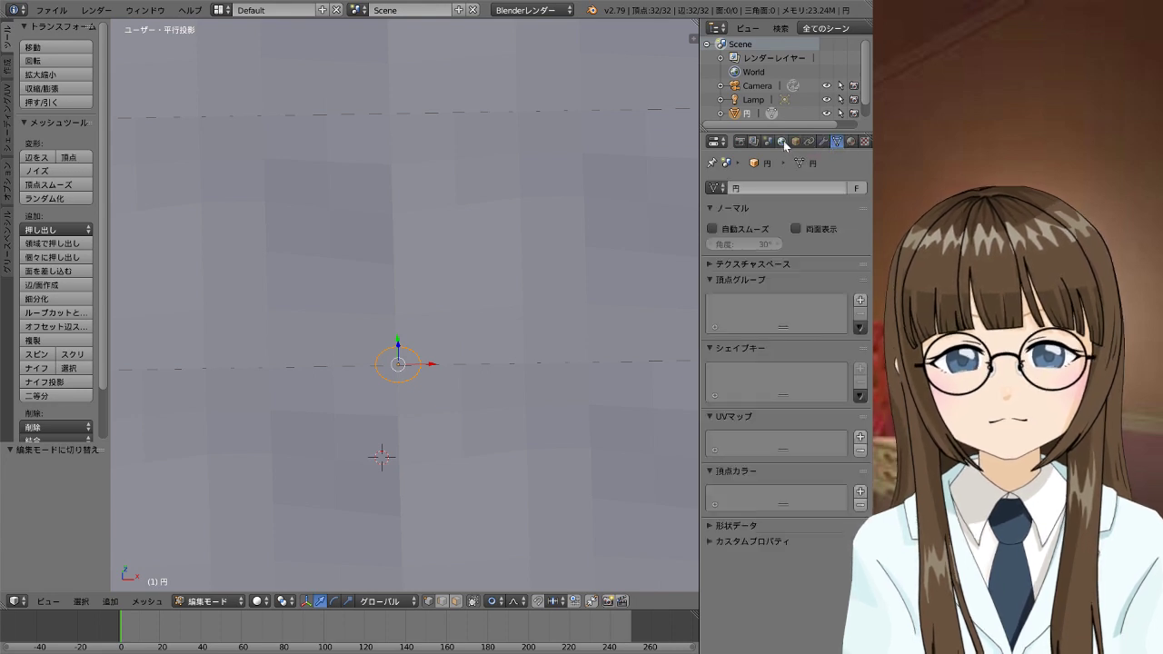
left_click(796, 143)
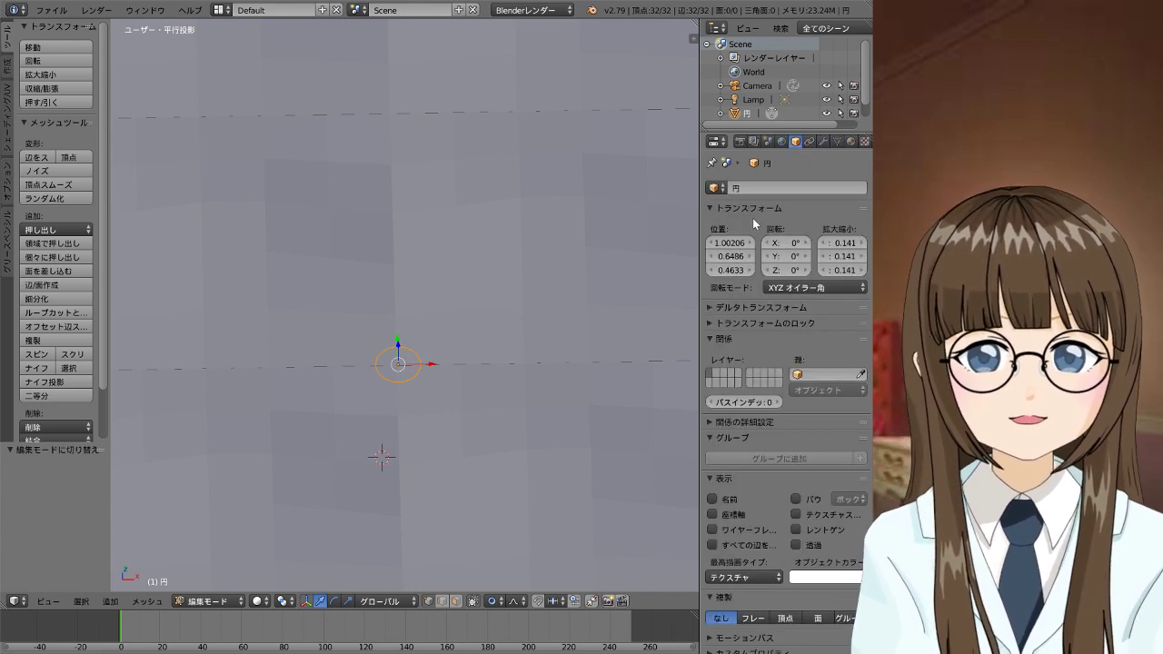
key("x")
left_click(425, 422)
Add a new circle mesh reduced to 6 vertices, forming a hexagon
key("shift+a")
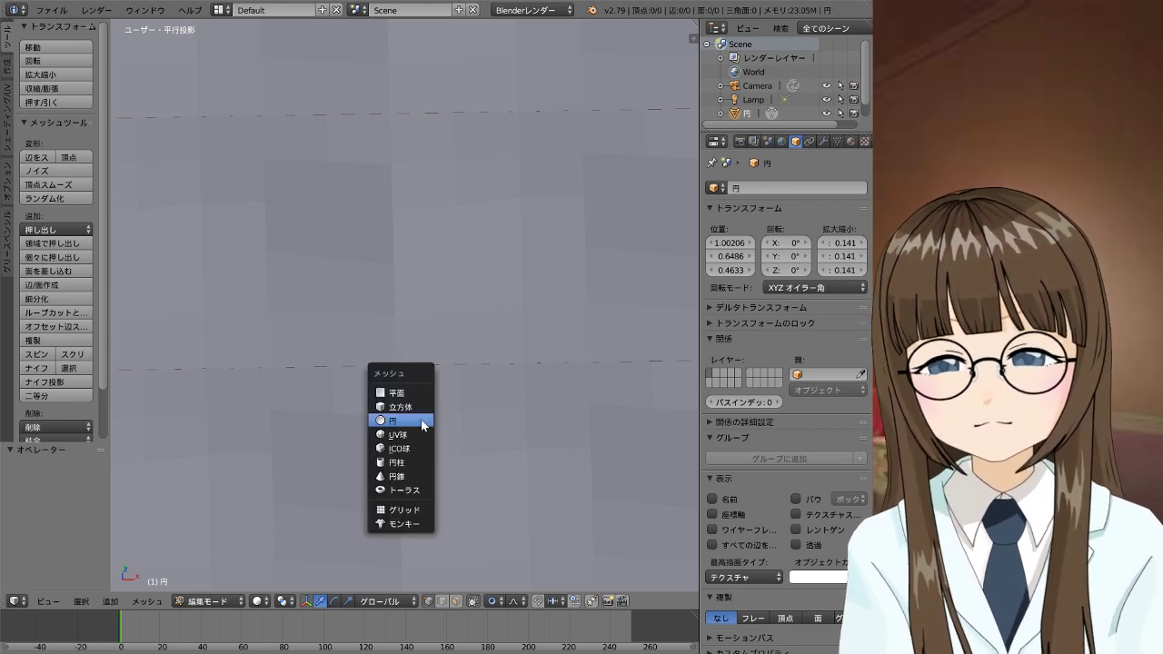
left_click(414, 420)
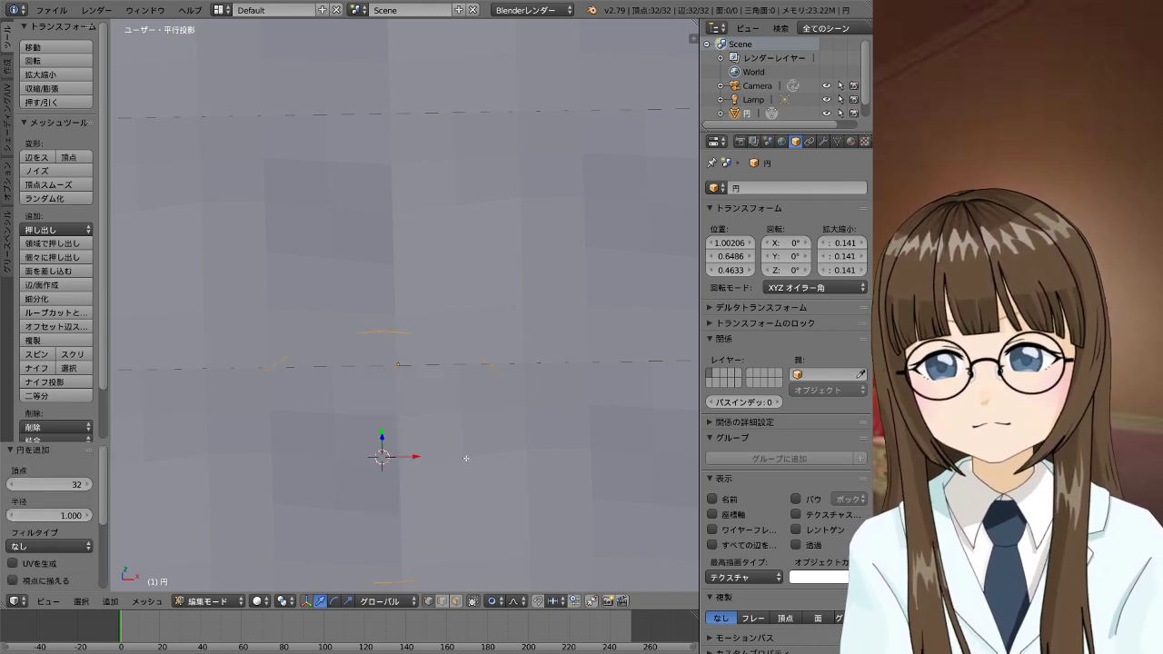
scroll(466, 458, "down", 3)
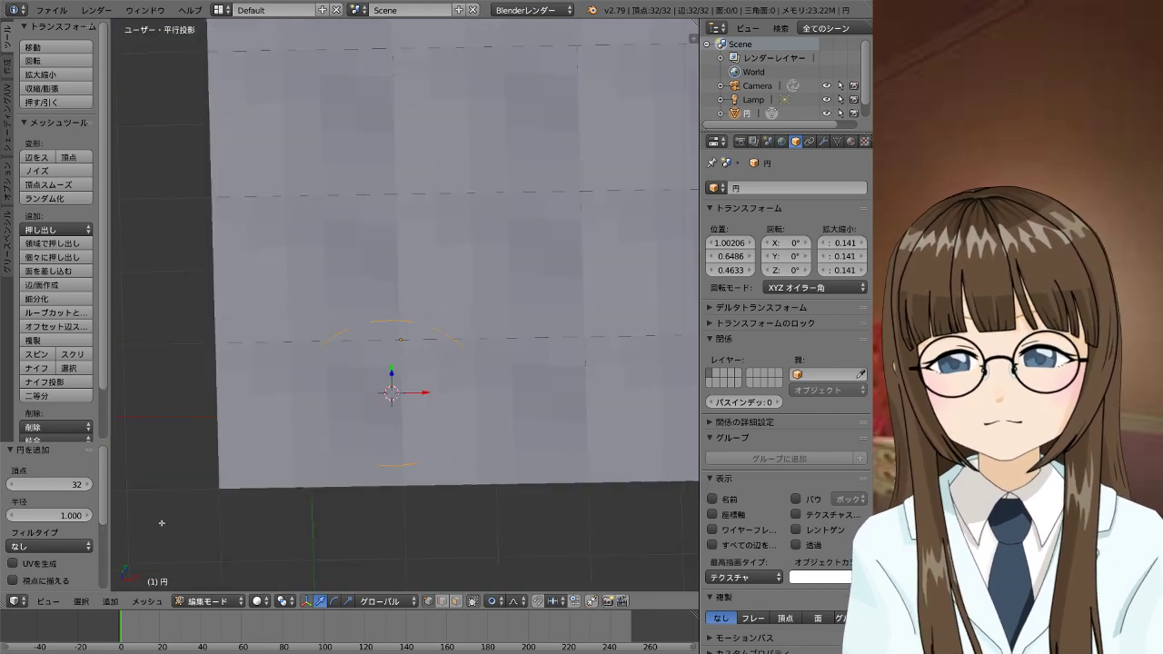
left_click(13, 485)
left_click(12, 485)
mouse_move(16, 488)
left_mouse_down()
mouse_move(5, 488)
mouse_move(54, 488)
mouse_move(5, 488)
mouse_move(20, 484)
left_mouse_up()
type("6")
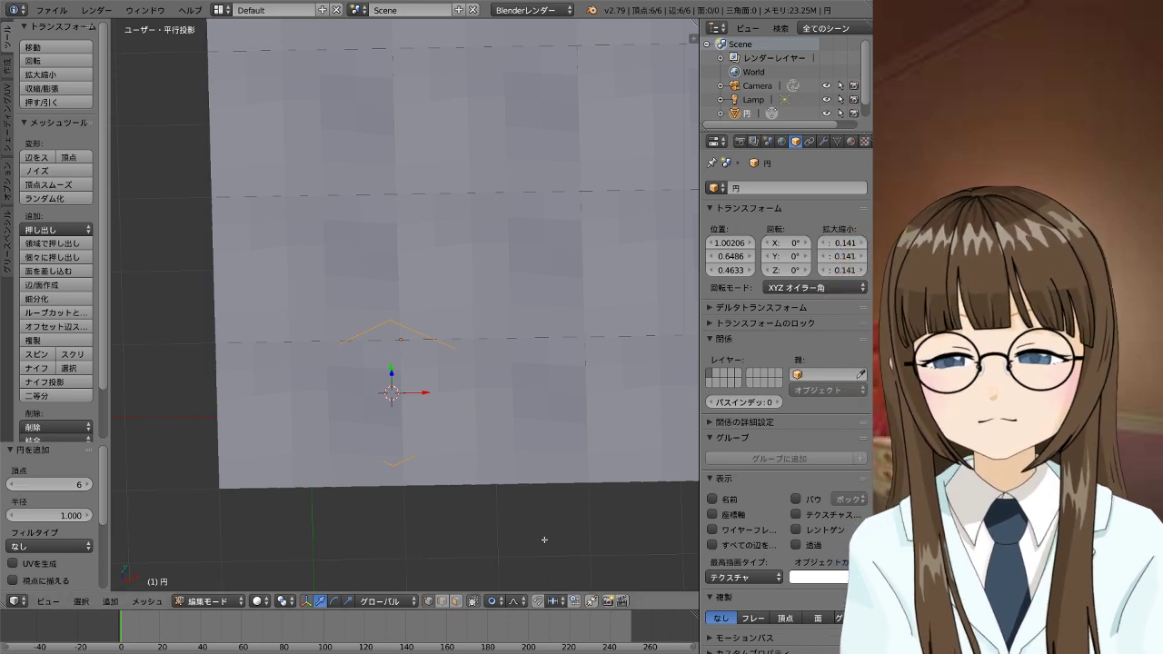
Shrink the hexagon, raise it along Z and place it on the seam line
key("s")
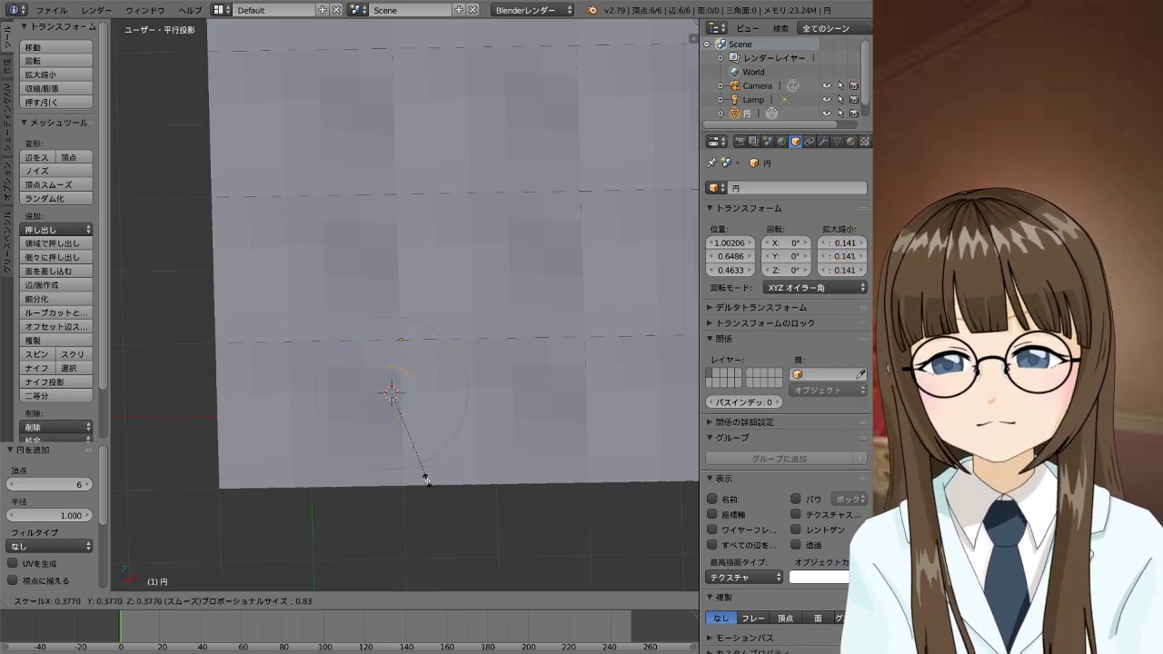
left_click(413, 464)
key("g")
key("z")
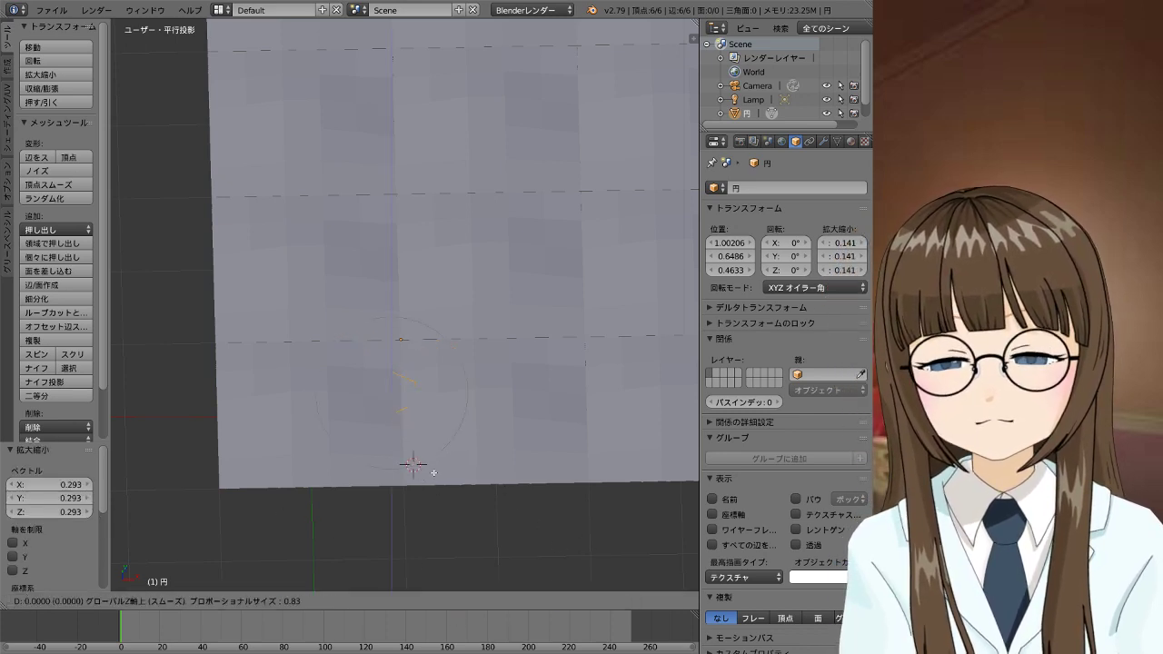
left_click(438, 463)
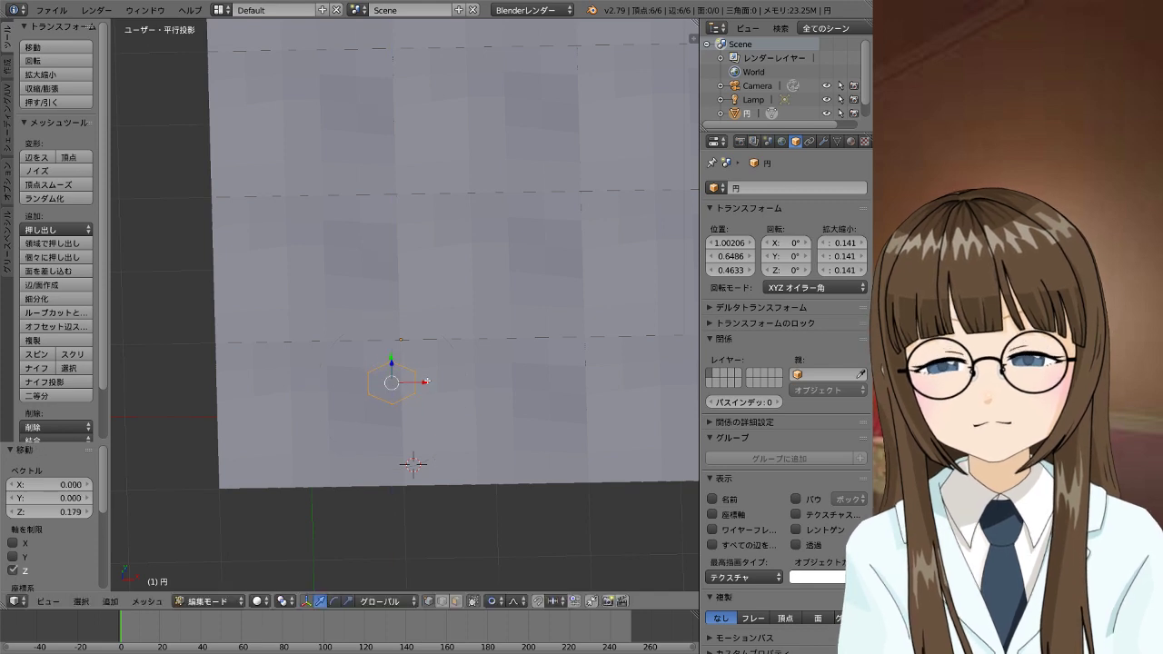
key("g")
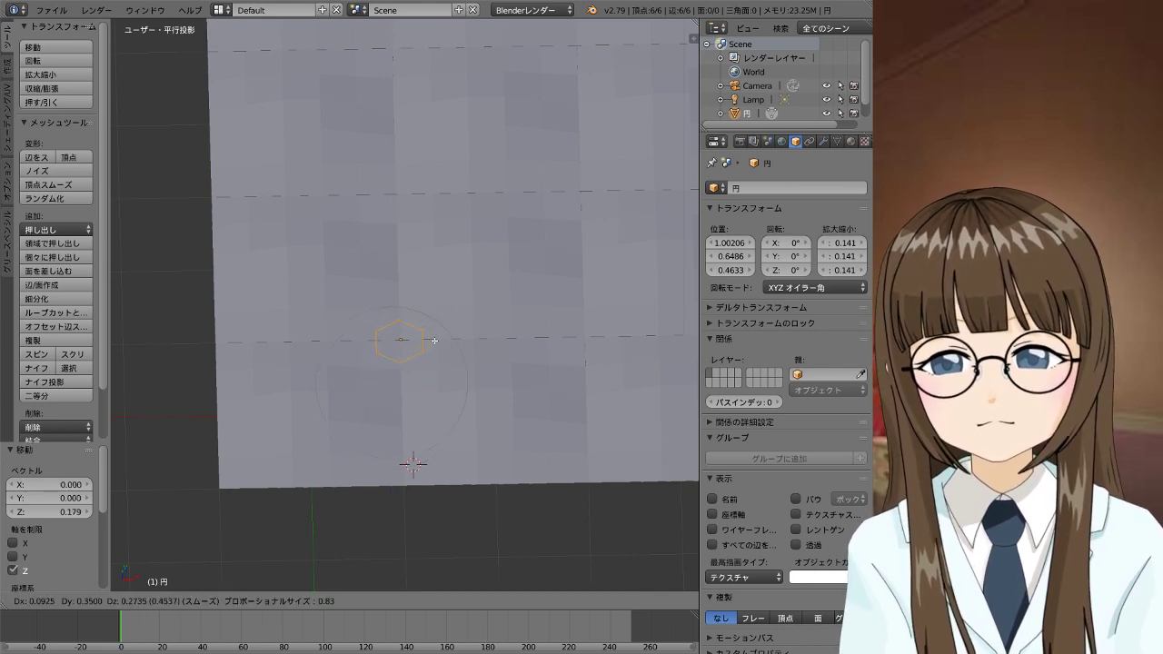
left_click(435, 340)
key("s")
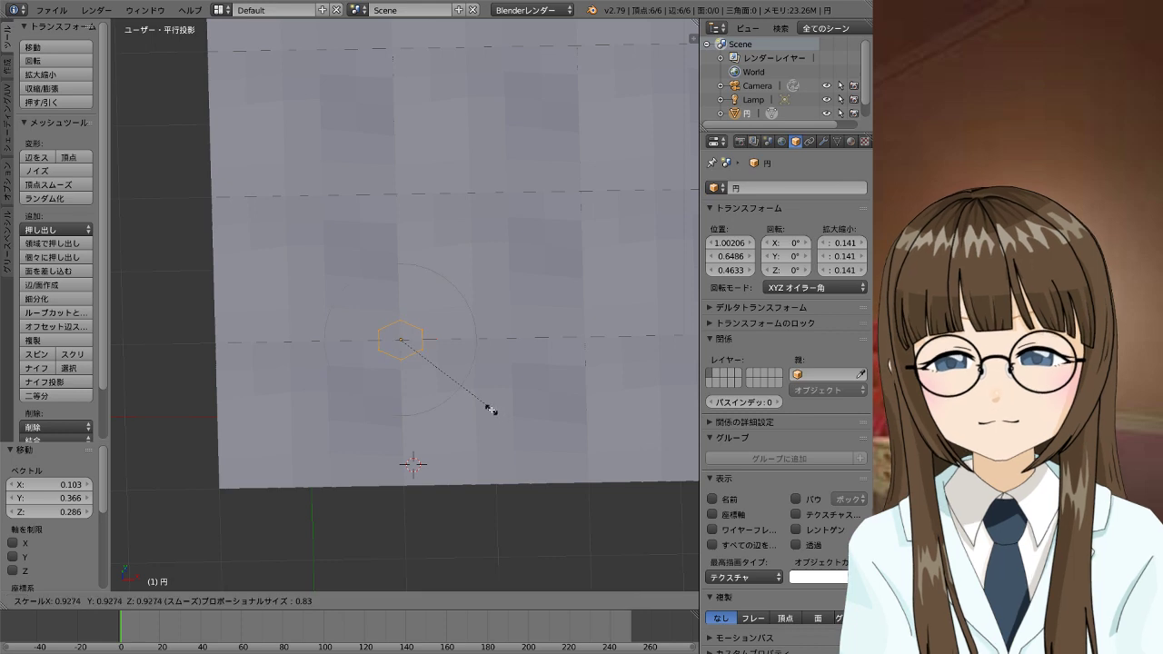
left_click(445, 386)
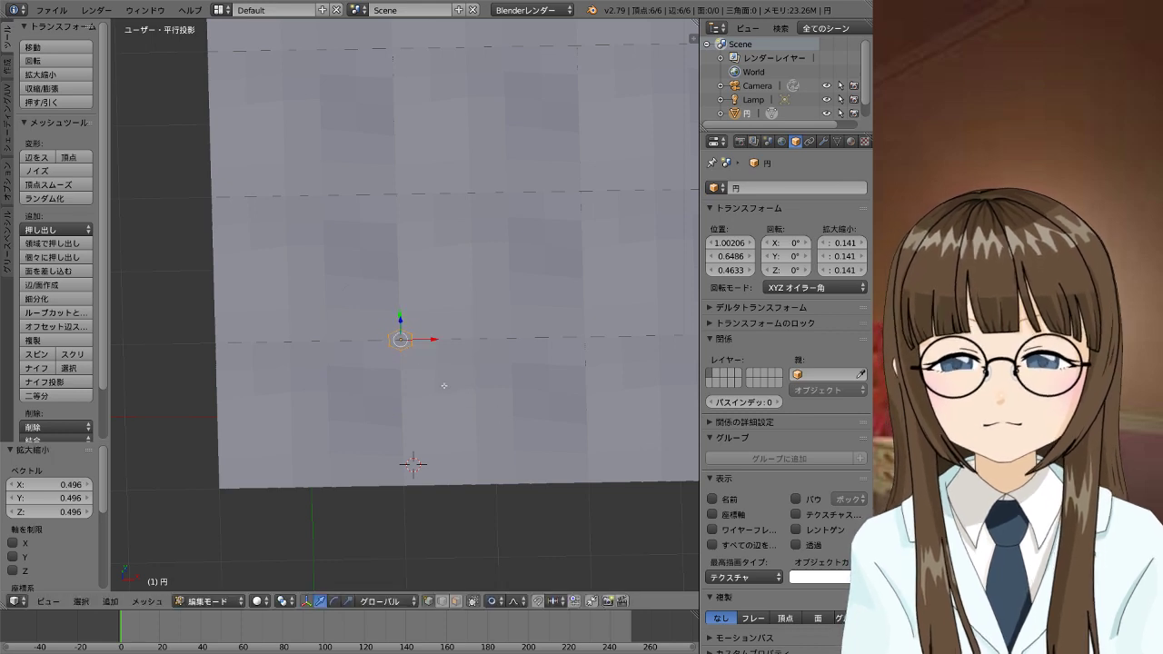
scroll(442, 385, "up", 2)
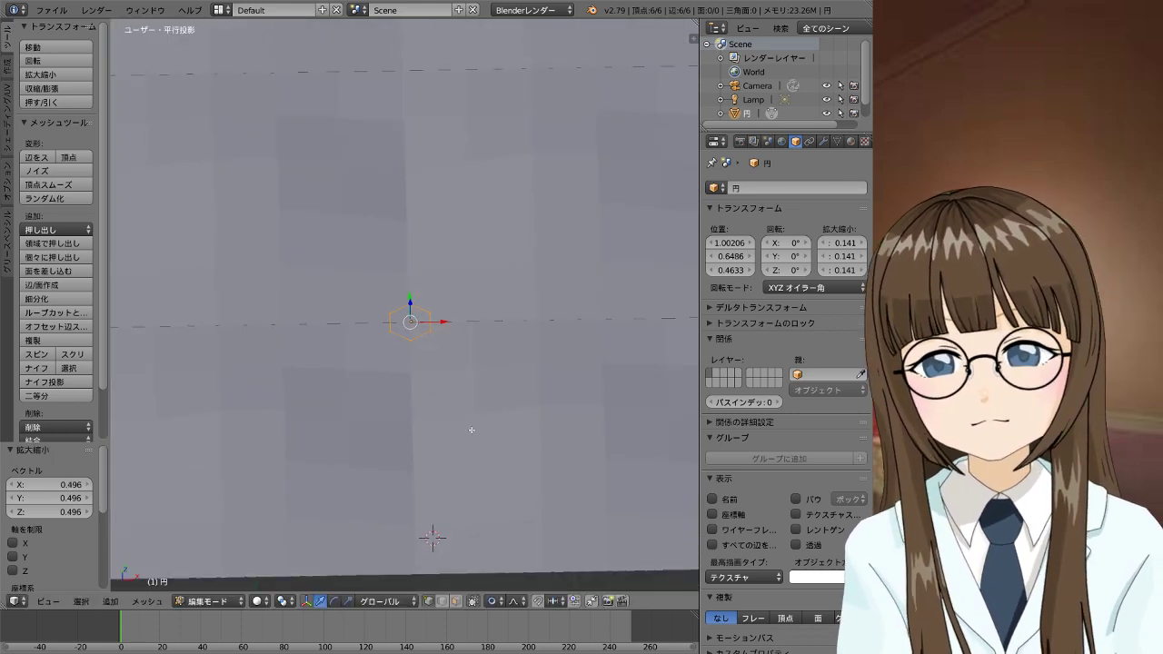
Extrude the hexagon upward, extrude again, and merge the top vertices at center
key("e")
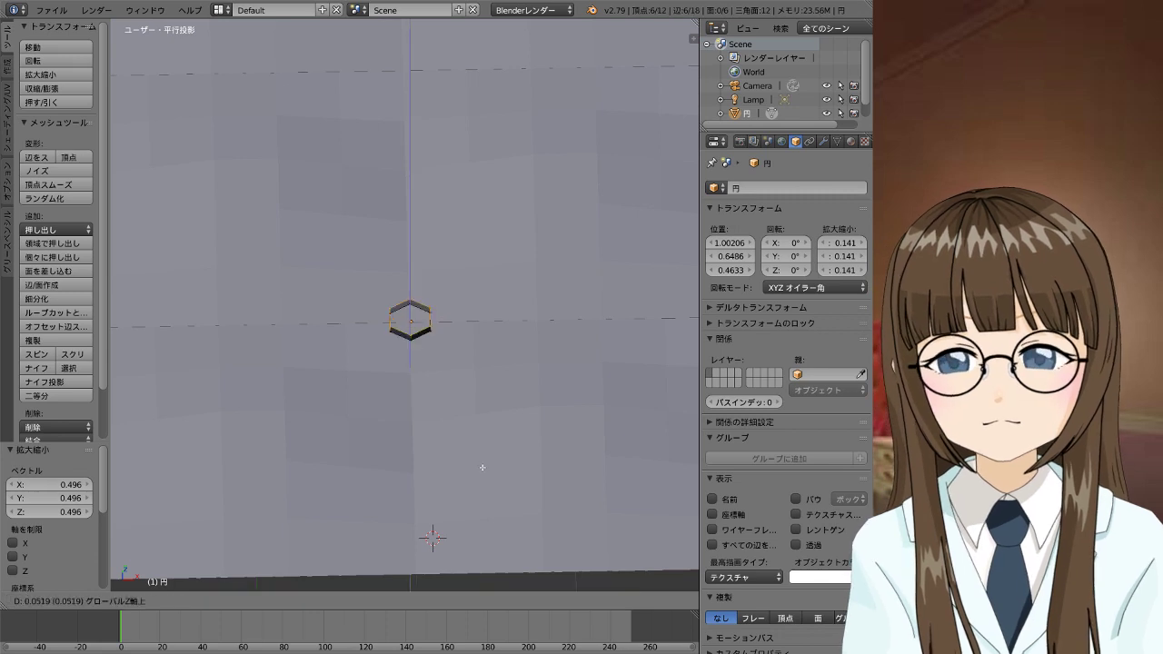
left_click(483, 465)
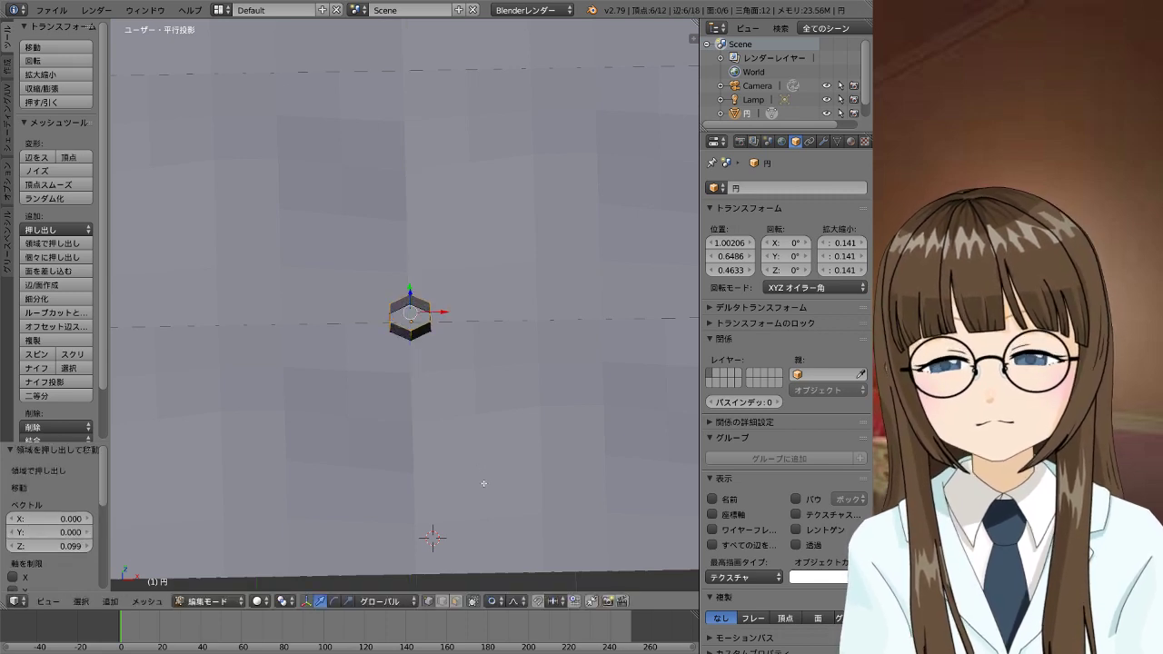
key("e")
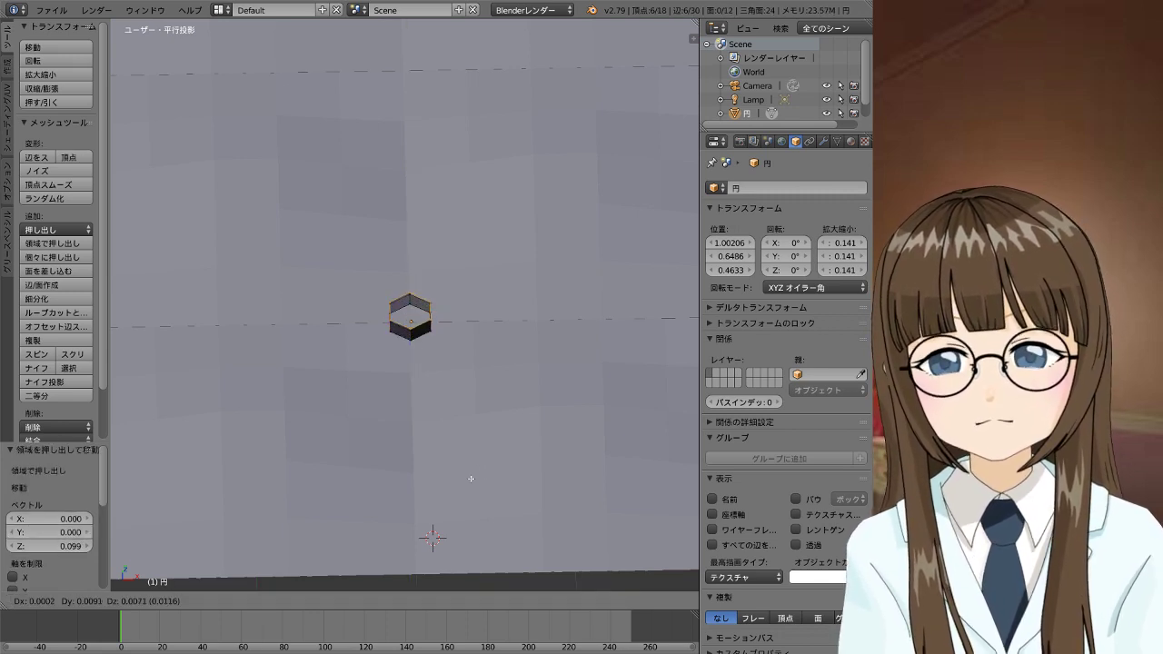
left_click(471, 479)
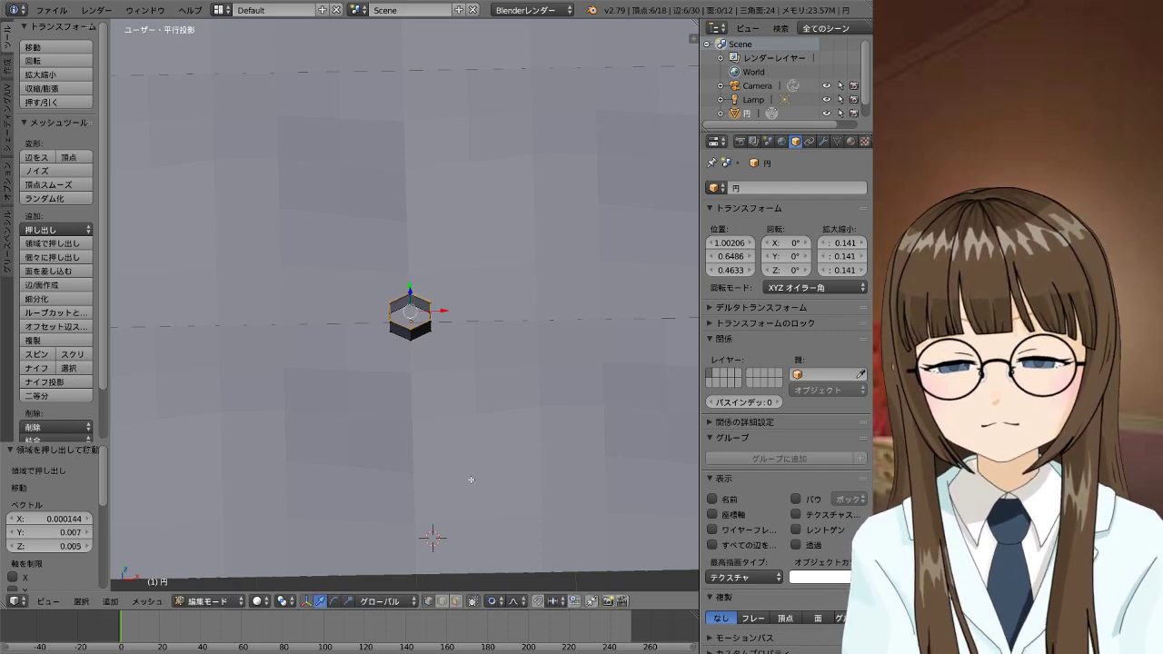
key("alt+m")
left_click(466, 483)
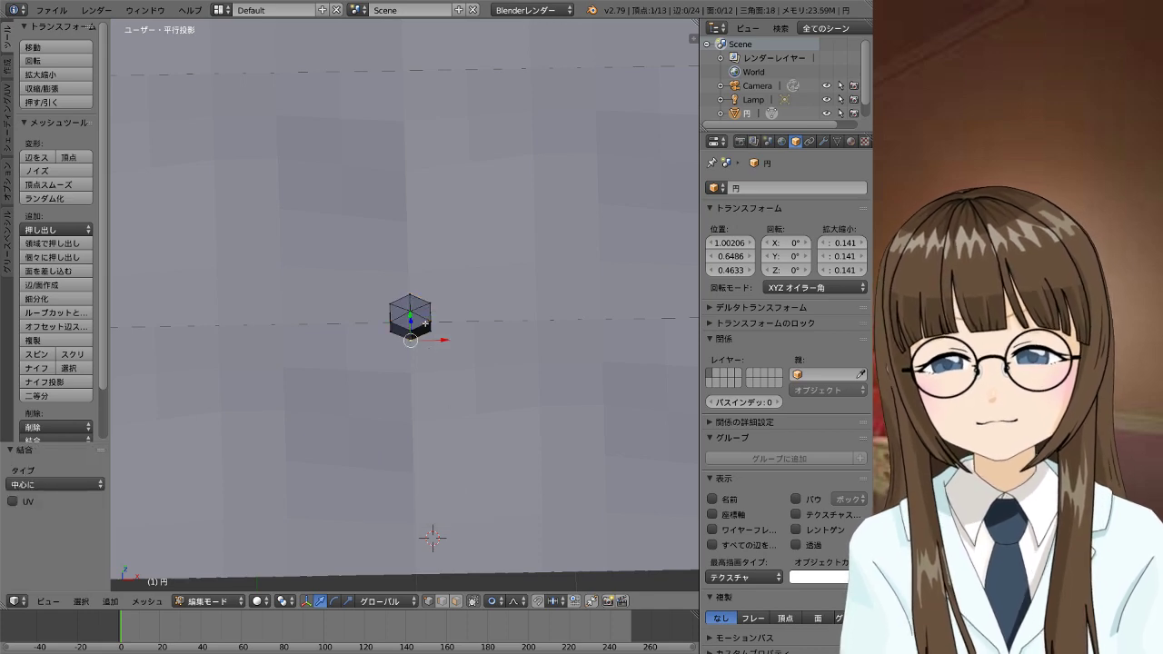
Select all vertices and lower the mesh along Z onto the tiled plane
mouse_move(422, 340)
middle_mouse_down()
mouse_move(439, 350)
mouse_move(455, 297)
middle_mouse_up()
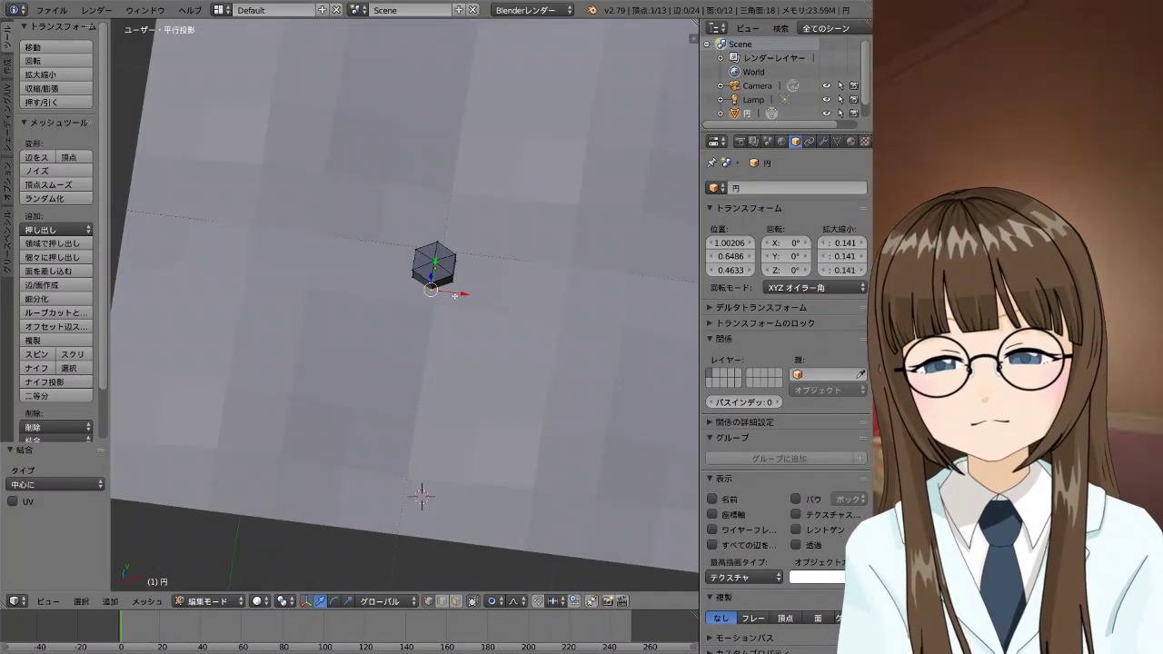
key("a")
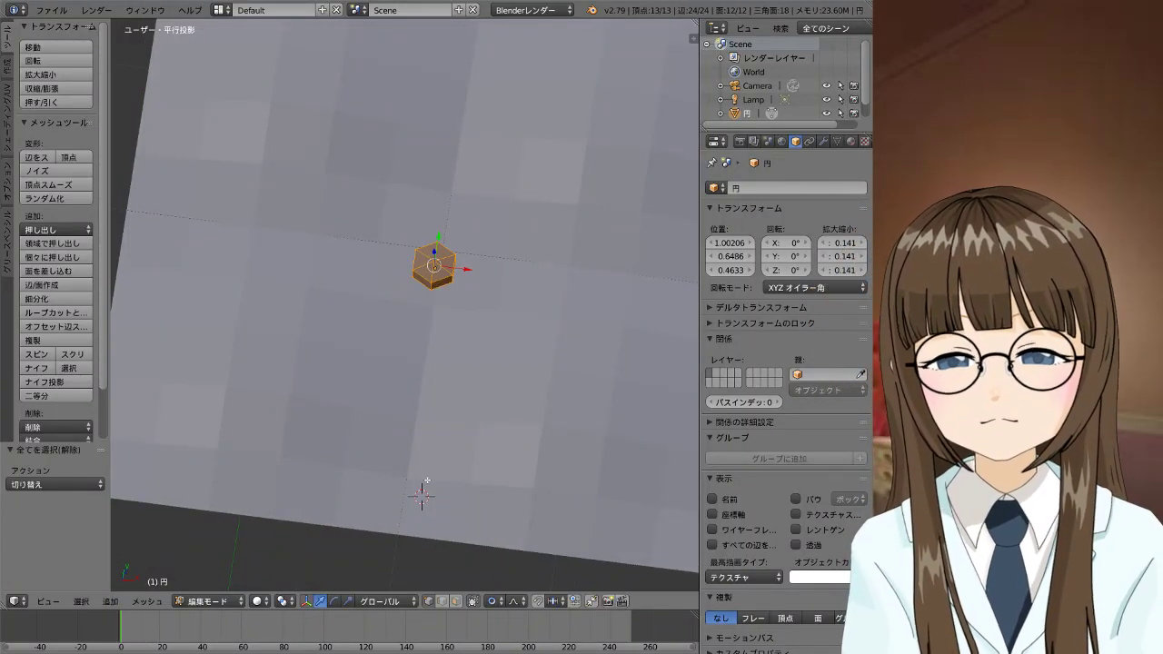
key("KP_1")
scroll(456, 469, "down", 2)
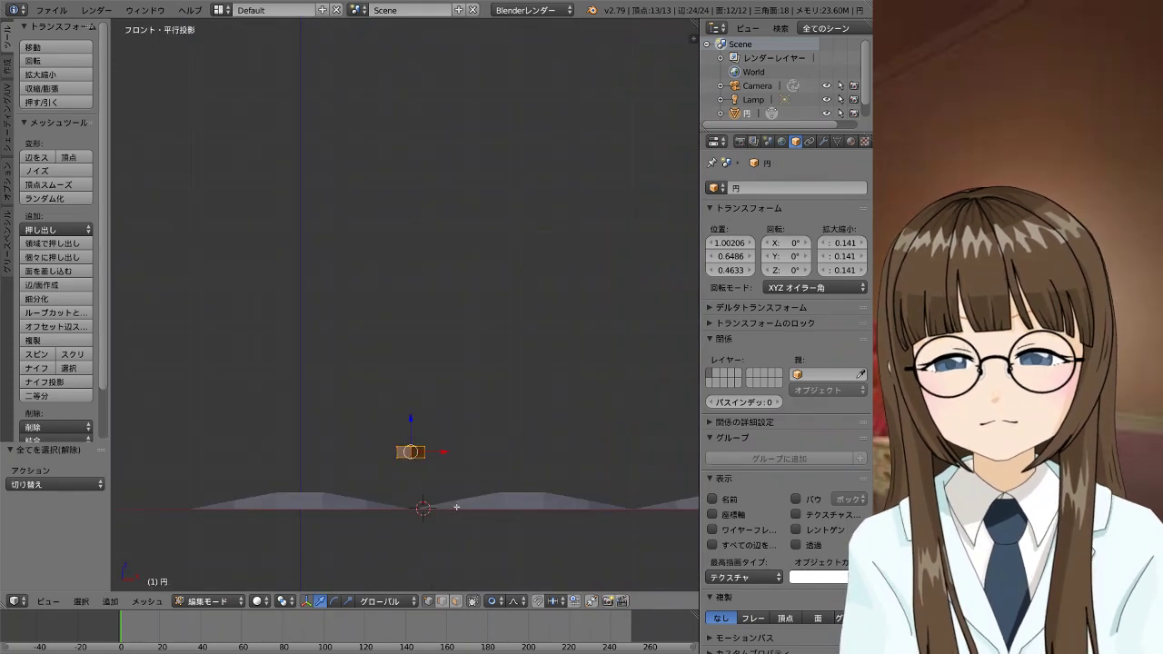
key("g")
key("z")
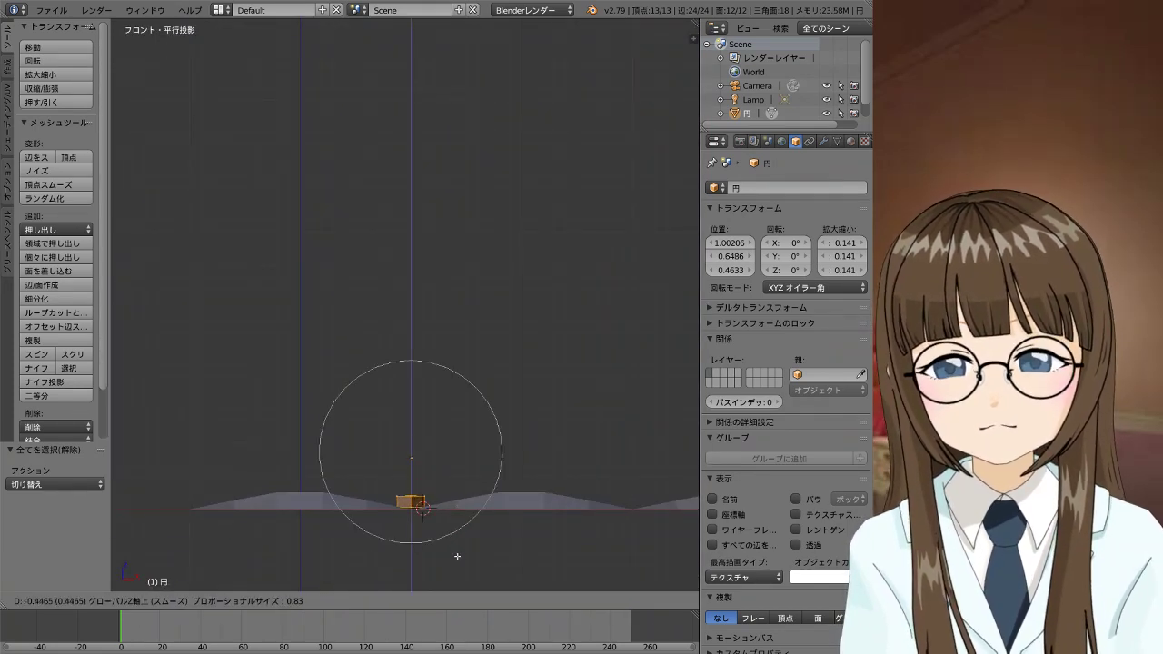
left_click(457, 558)
mouse_move(424, 465)
middle_mouse_down()
mouse_move(408, 481)
mouse_move(420, 62)
mouse_move(407, 65)
middle_mouse_up()
Nudge the mesh slightly along X, shift it 0.36 along Y, and return to Object Mode
key("g")
key("x")
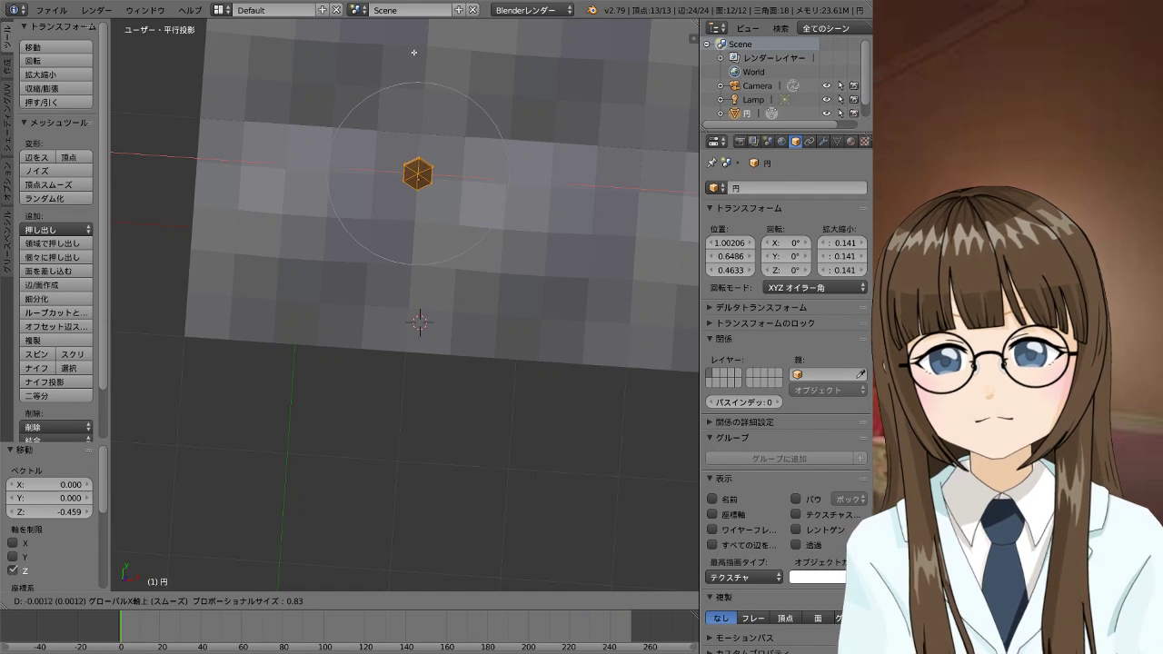
left_click(414, 51)
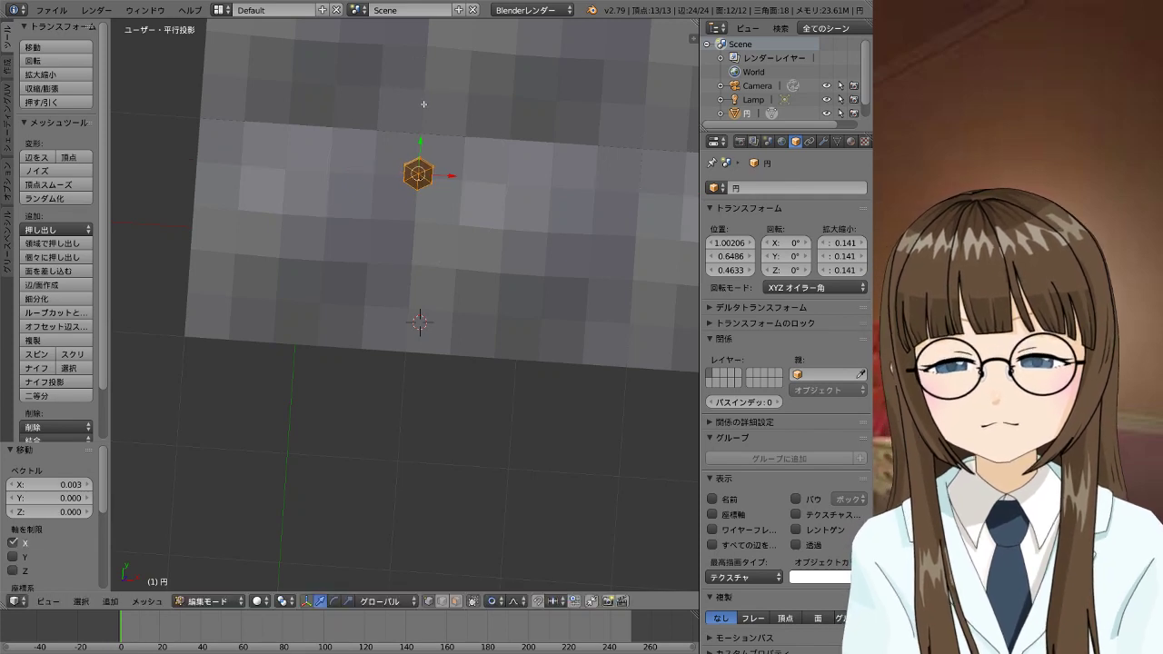
key("g")
key("y")
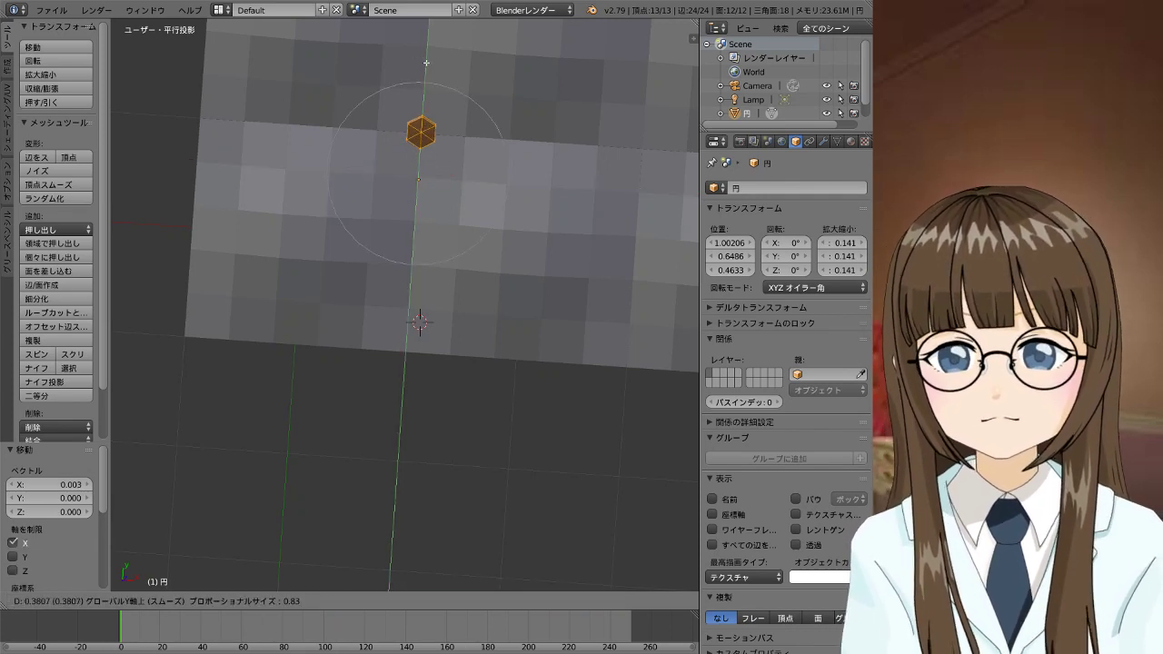
left_click(426, 65)
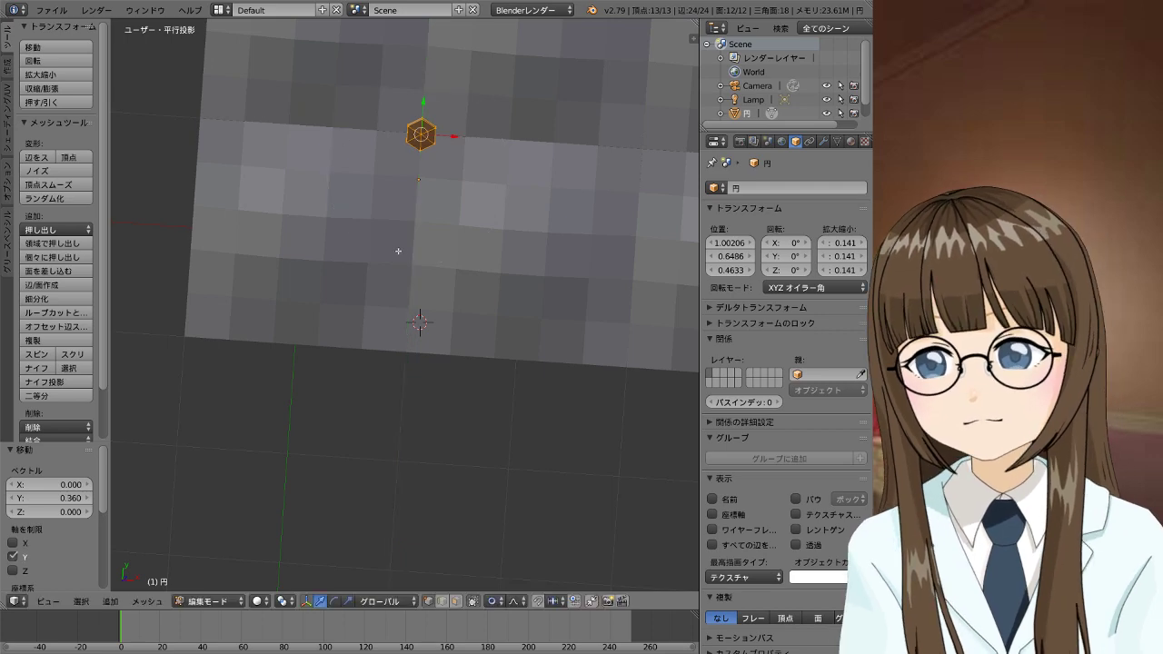
key("Tab")
middle_click_drag(416, 245, 394, 130)
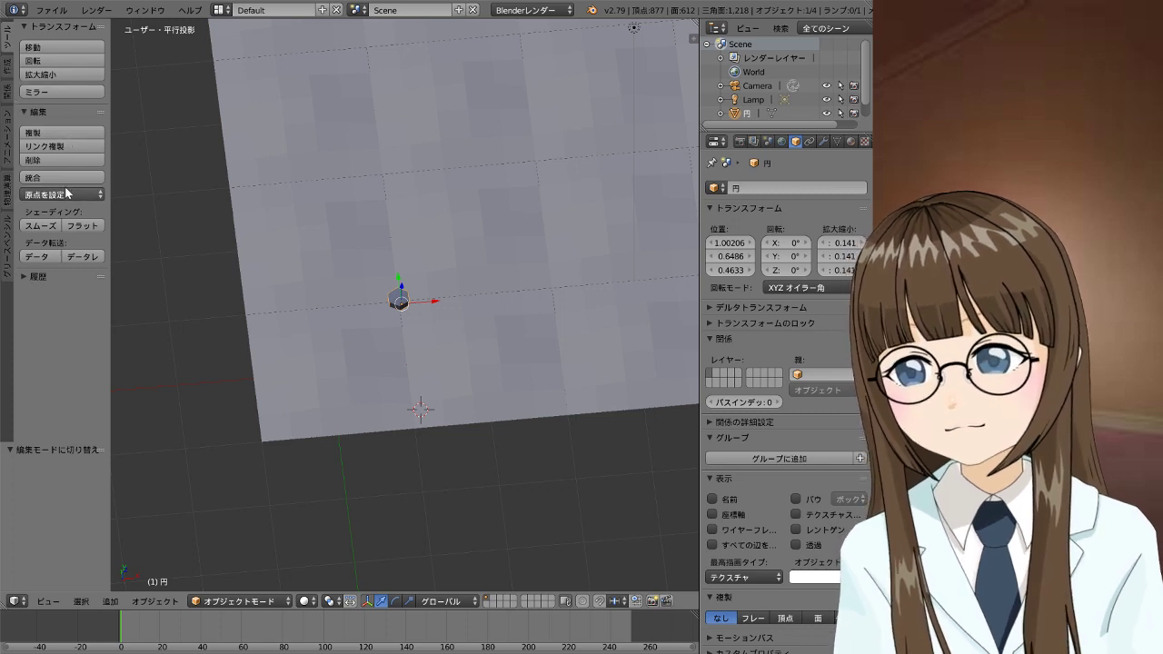
Shade the small object smooth and show its Add Modifier list in the wrench tab
left_click(44, 227)
right_click(431, 329)
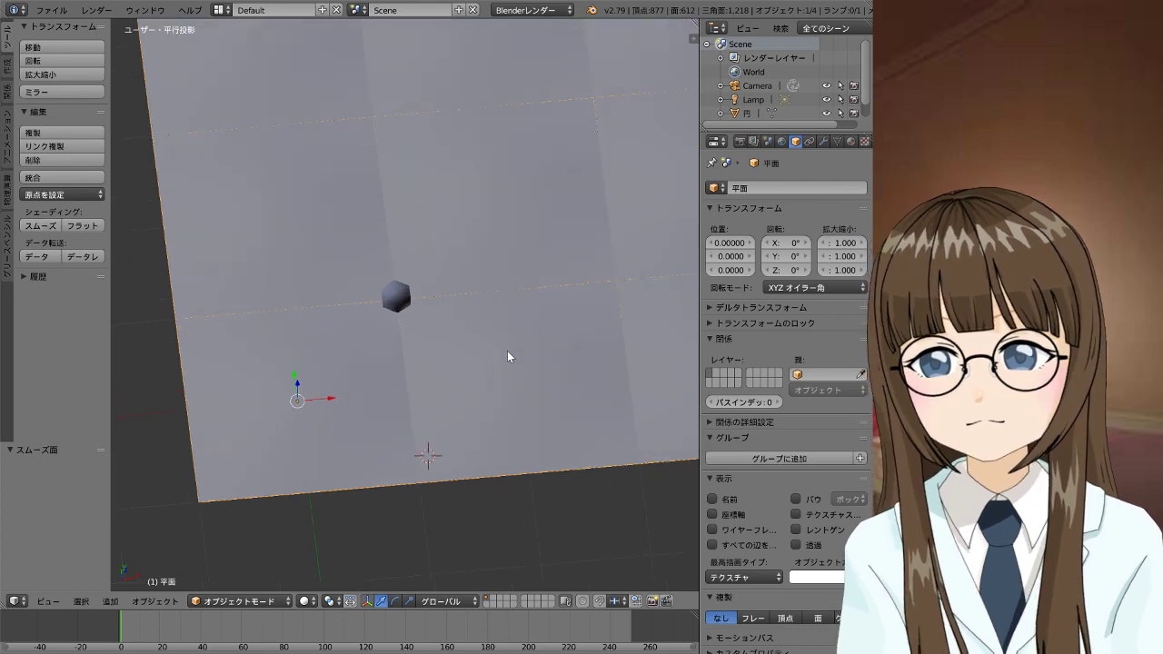
scroll(507, 350, "up", 4)
scroll(446, 354, "up", 2)
mouse_move(407, 239)
middle_mouse_down()
mouse_move(419, 171)
mouse_move(432, 203)
middle_mouse_up()
middle_click_drag(339, 334, 509, 232)
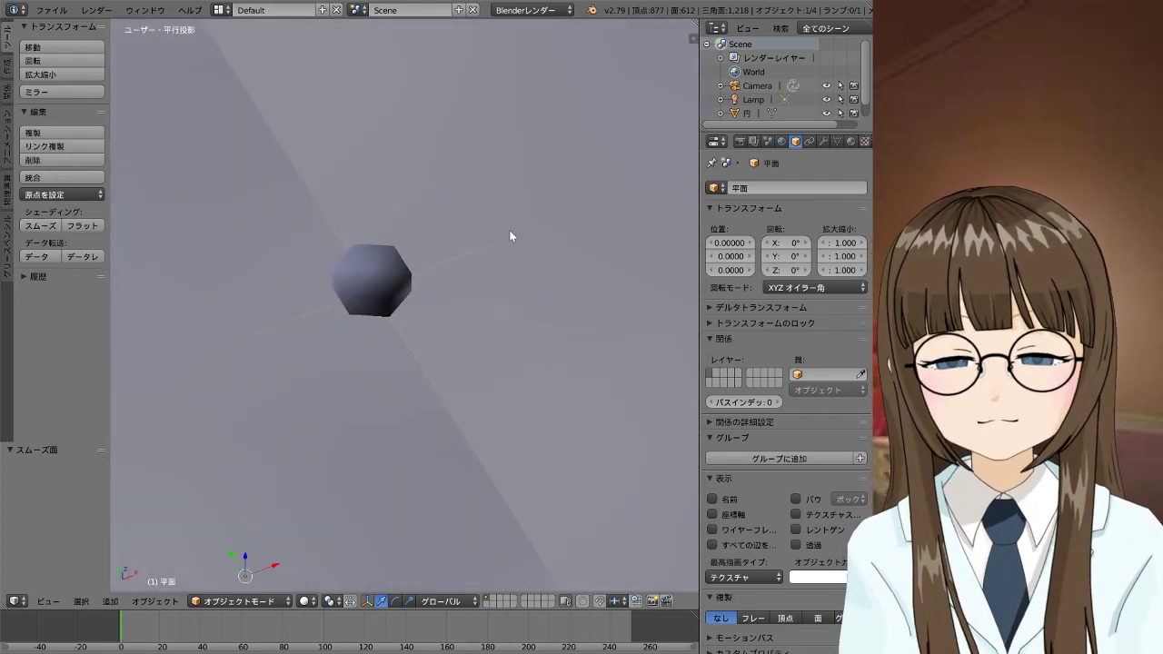
right_click(373, 285)
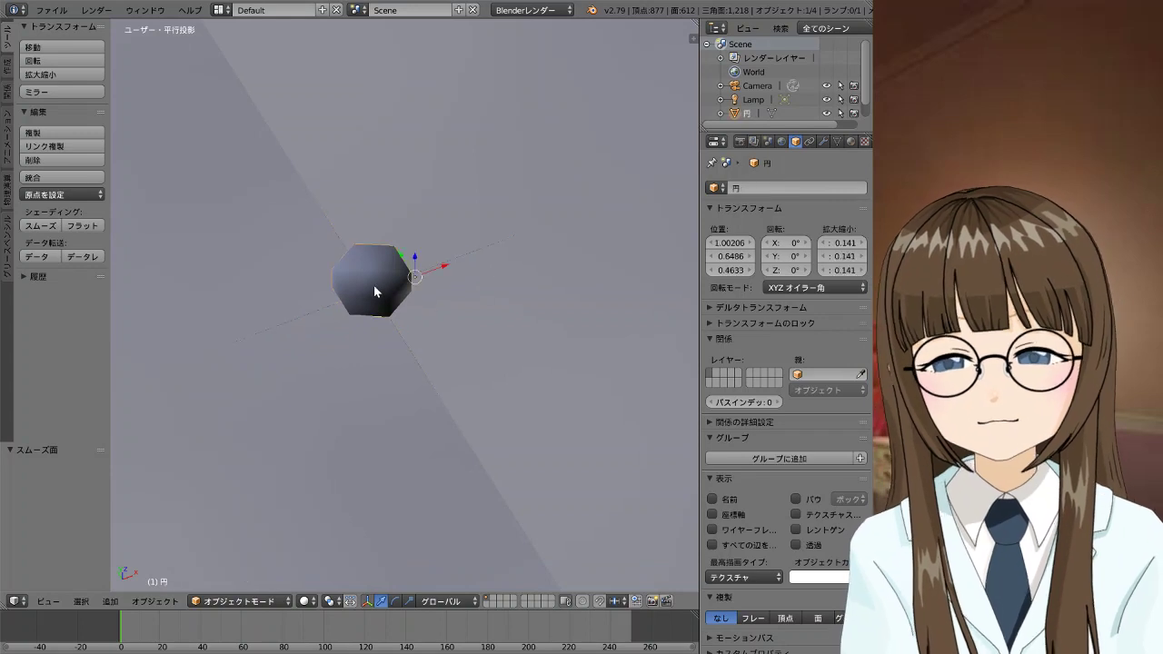
left_click(824, 142)
left_click(766, 189)
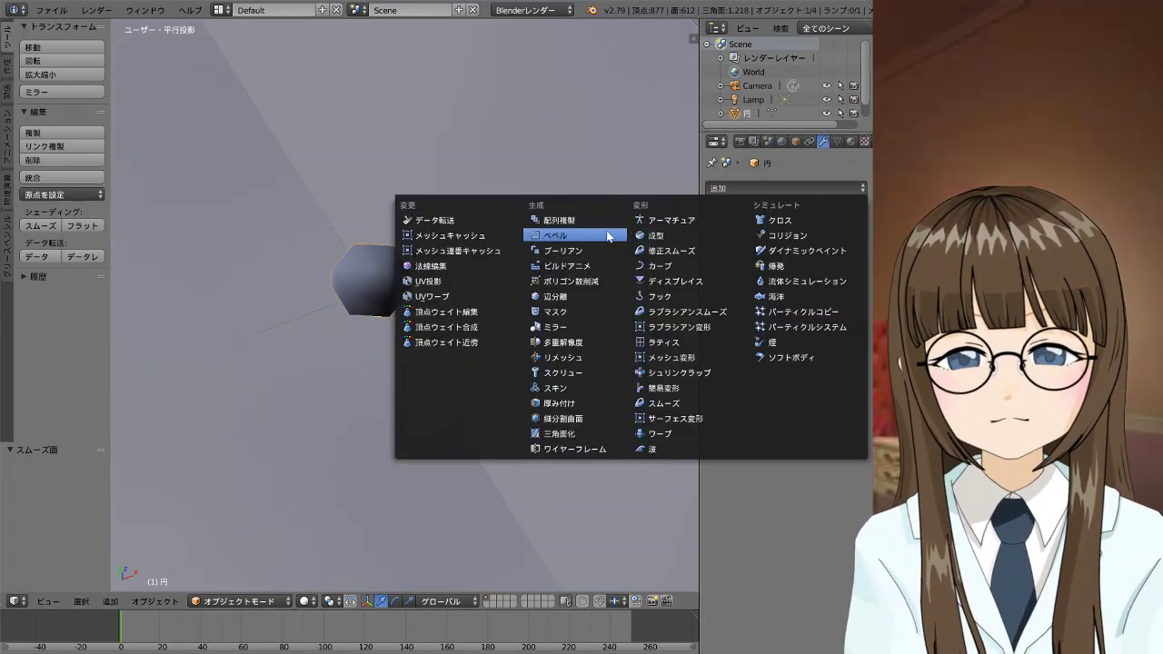
Add a Subdivision Surface modifier to round the hexagonal spike into a sphere, then reselect it
left_click(573, 419)
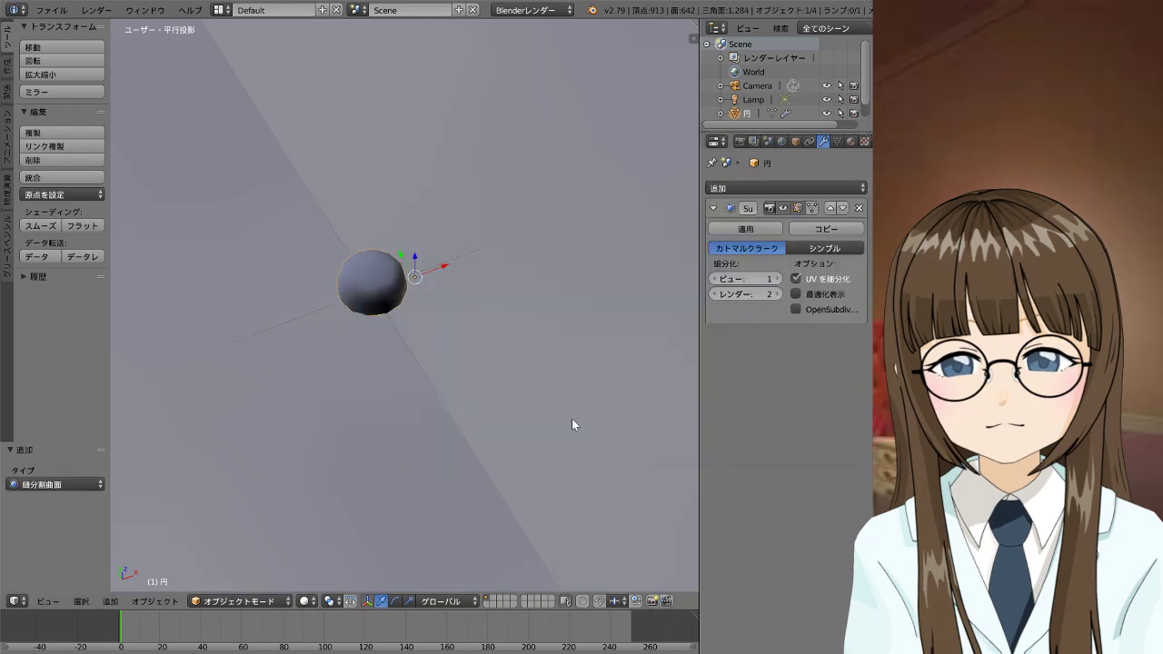
mouse_move(510, 308)
middle_mouse_down()
mouse_move(431, 384)
mouse_move(504, 327)
mouse_move(480, 193)
mouse_move(499, 234)
mouse_move(491, 252)
mouse_move(515, 263)
mouse_move(336, 401)
middle_mouse_up()
scroll(505, 326, "down", 3)
scroll(514, 320, "down", 2)
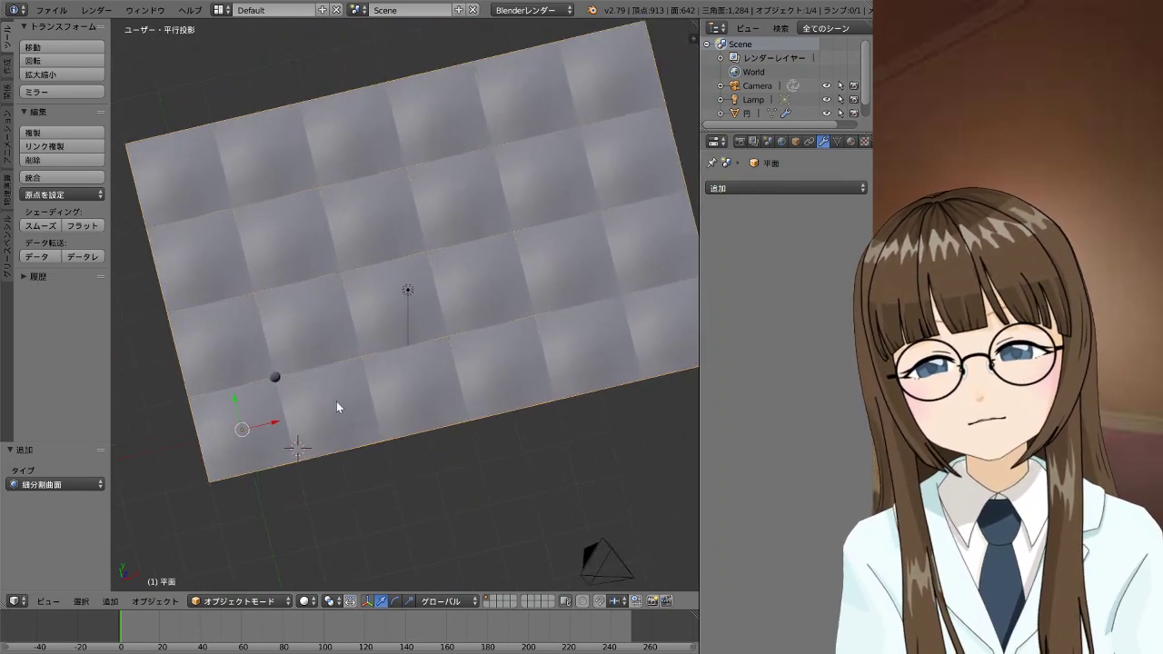
left_click(276, 378)
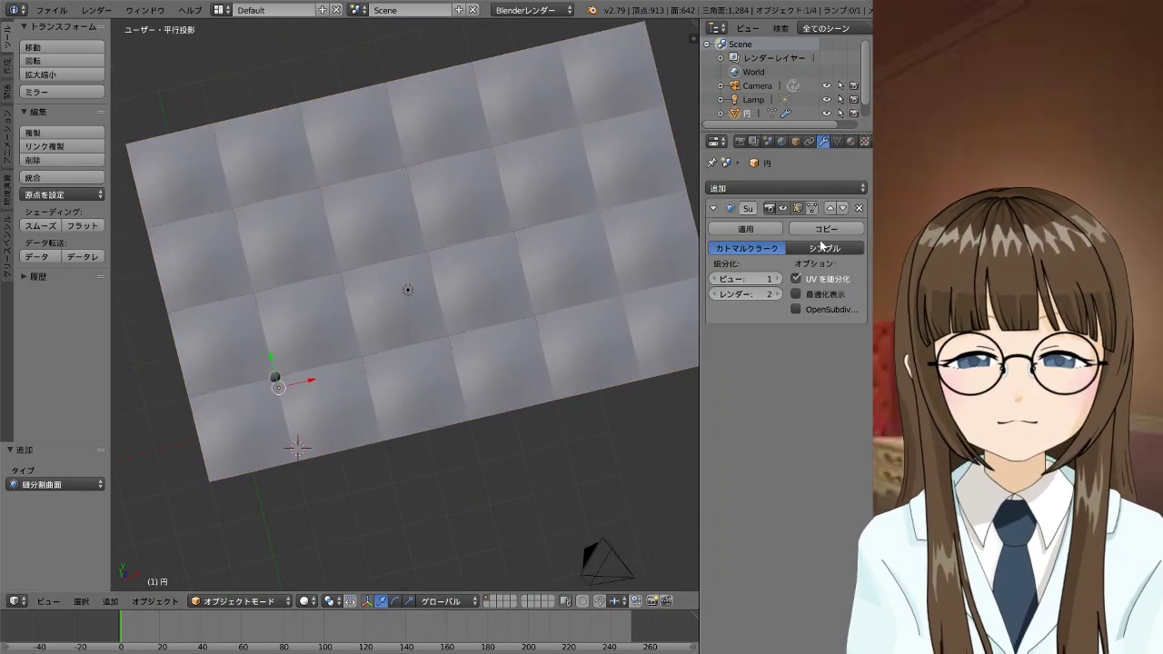
Add an Array modifier with relative X offset 8 and count 5, then reopen the modifier list
left_click(771, 187)
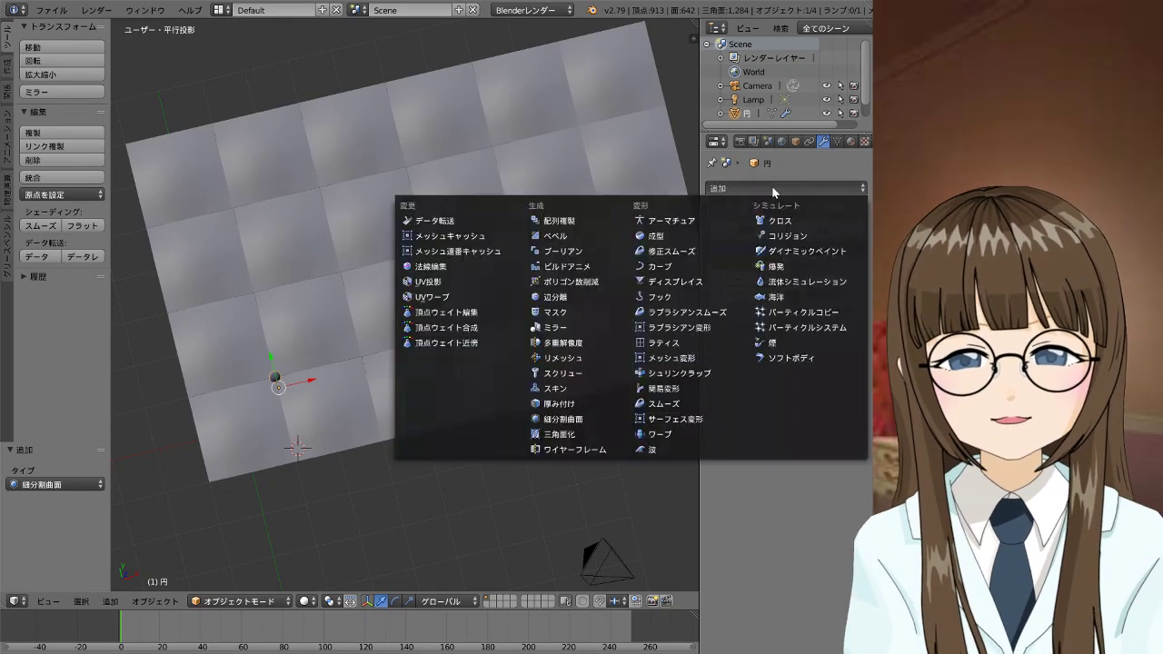
left_click(569, 221)
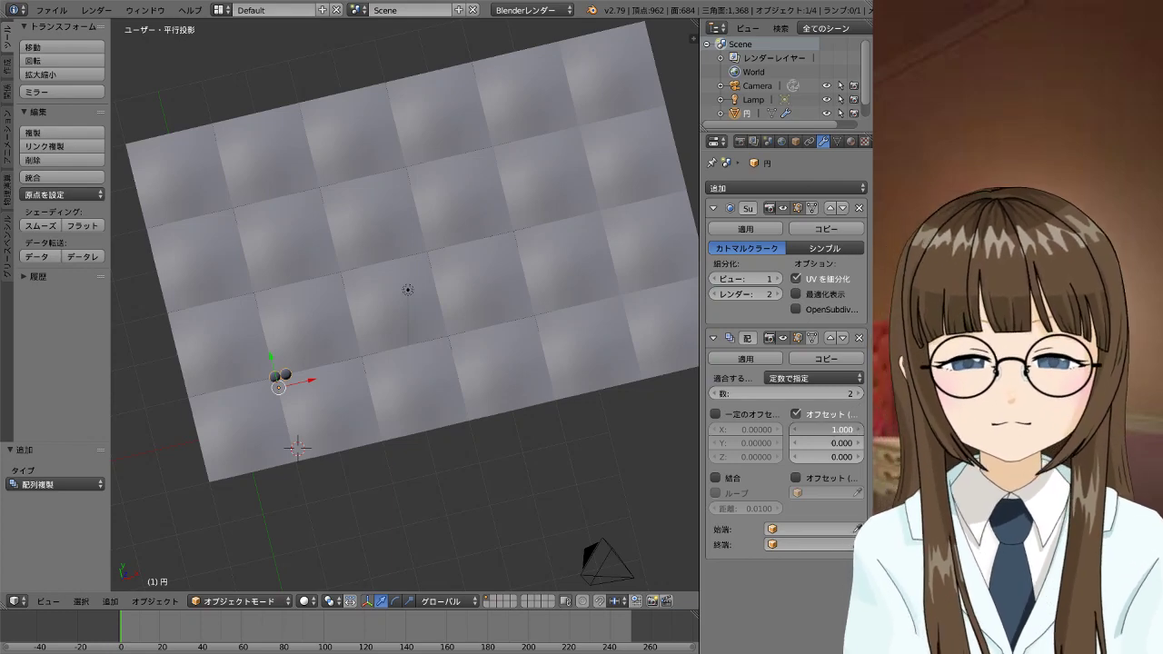
left_click_drag(832, 429, 895, 429)
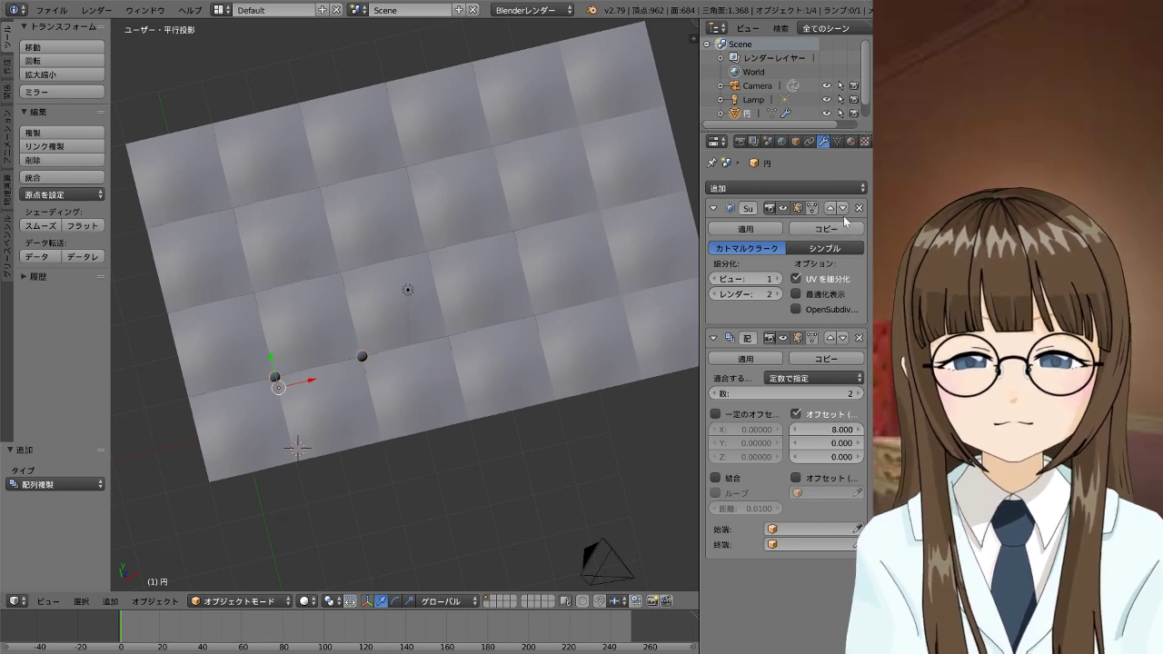
left_click(858, 394)
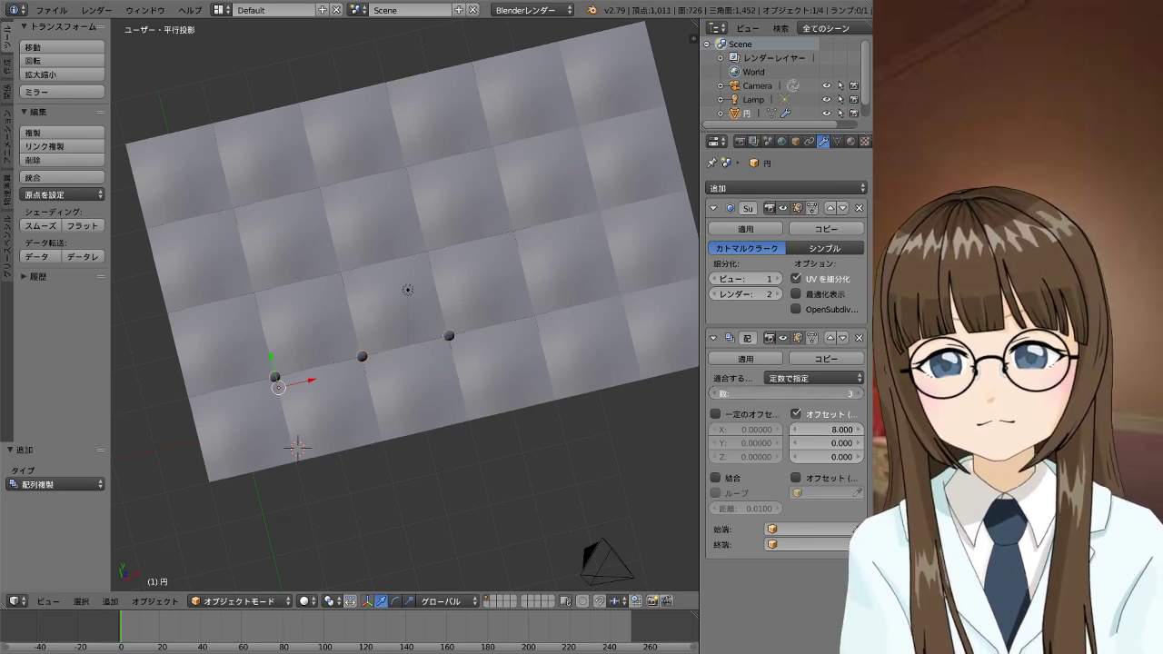
left_click(858, 393)
left_click(858, 393)
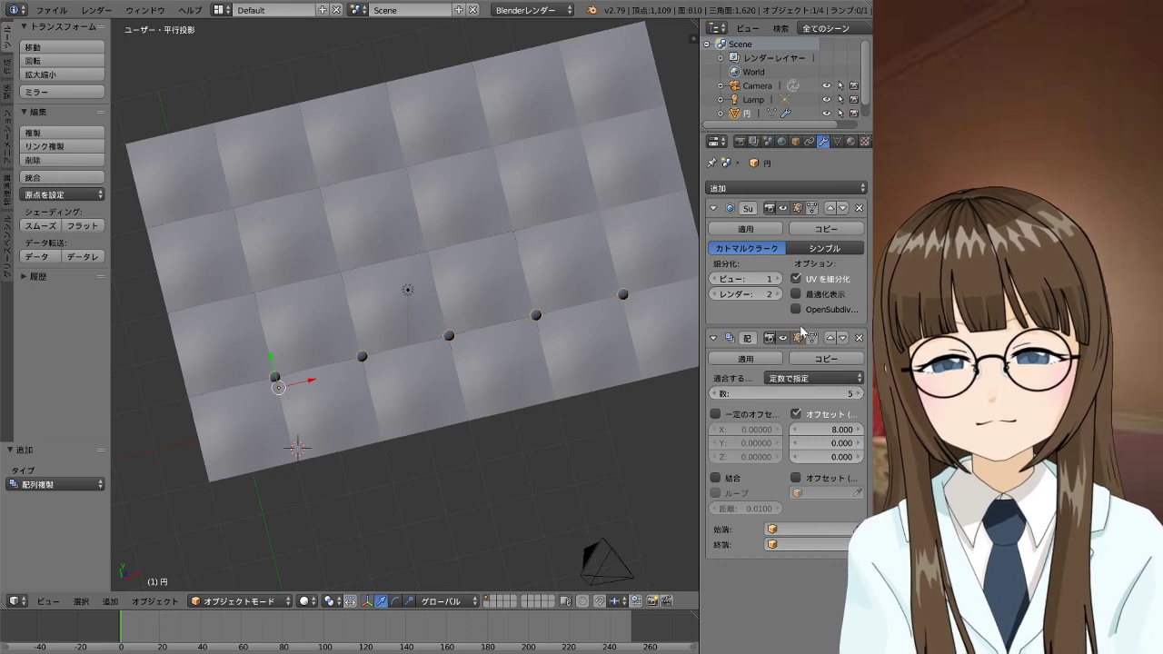
left_click(771, 189)
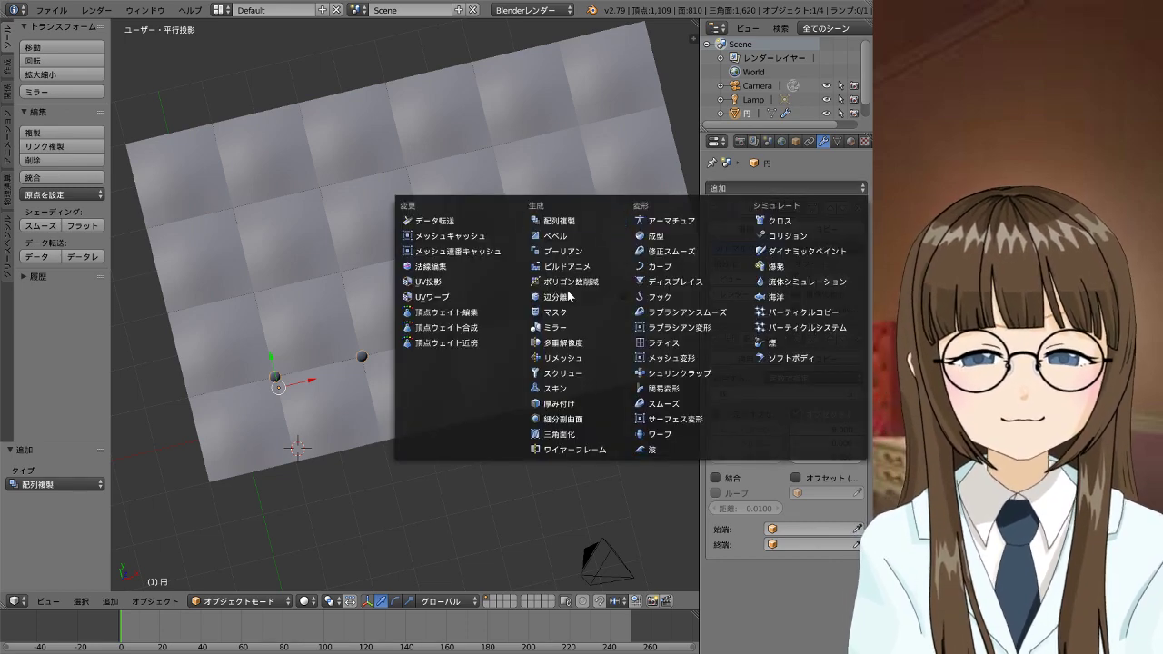
Add a second Array modifier with X offset 0, Y offset 7.9 and count 3
left_click(550, 220)
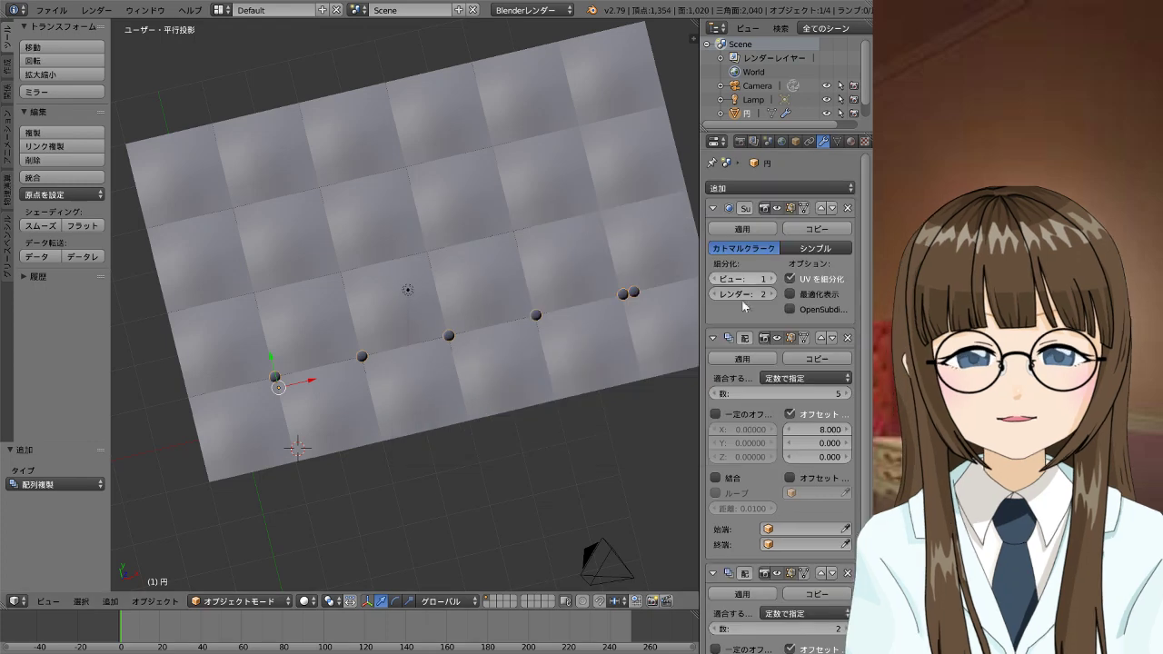
scroll(791, 472, "down", 2)
scroll(793, 496, "down", 2)
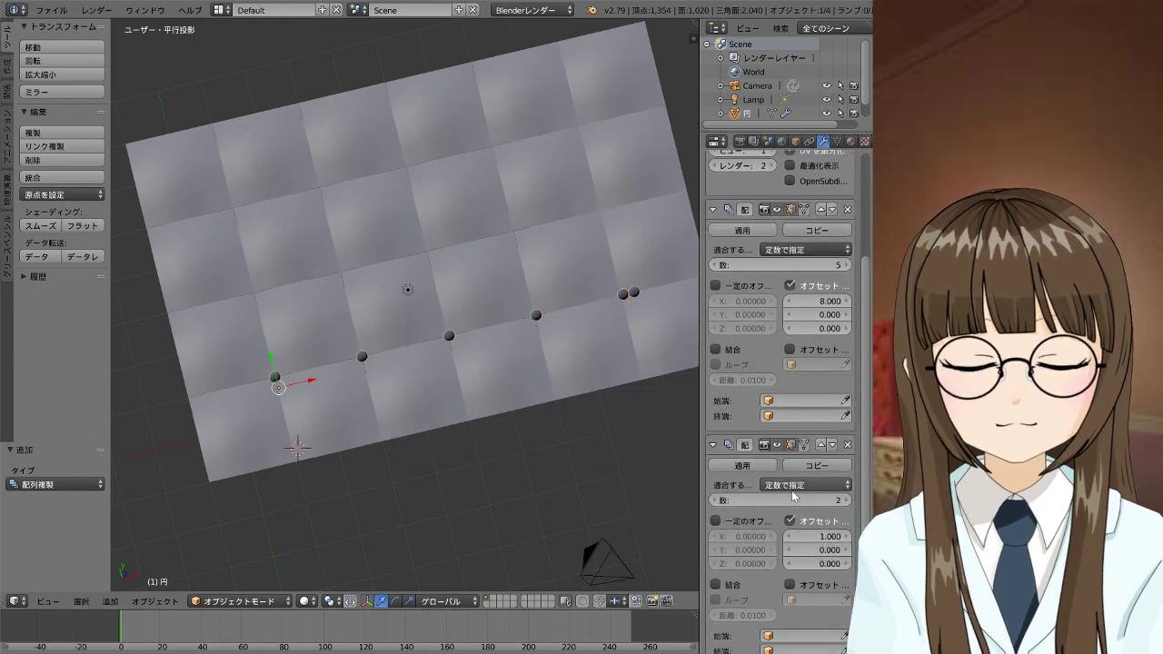
left_click_drag(814, 536, 750, 536)
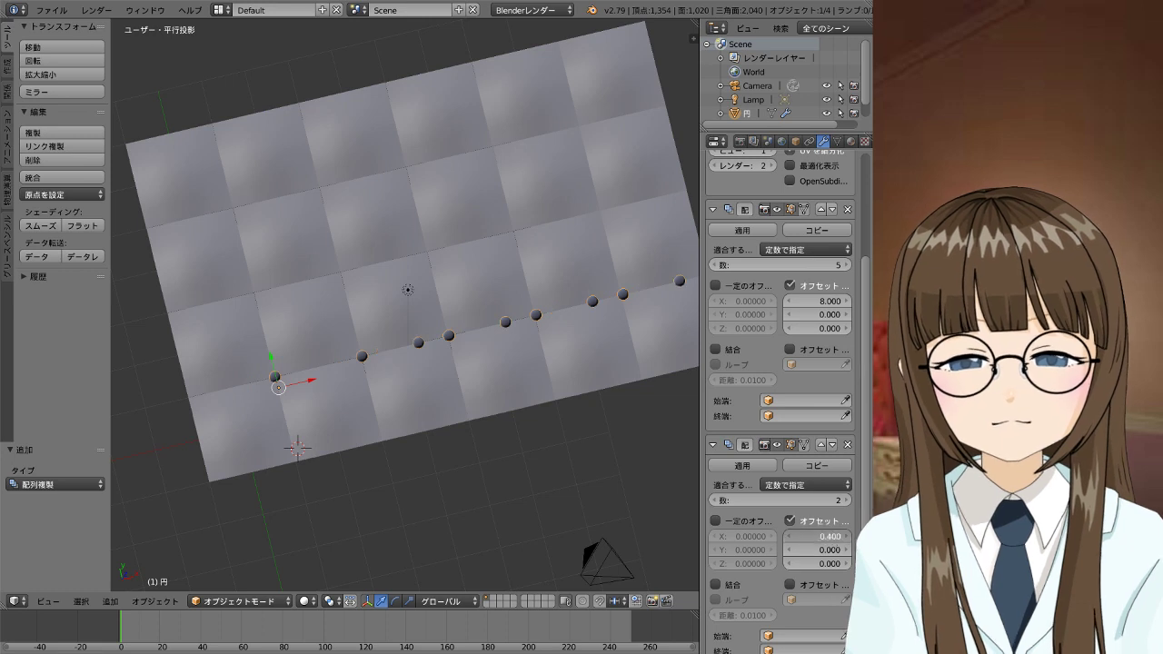
key("Return")
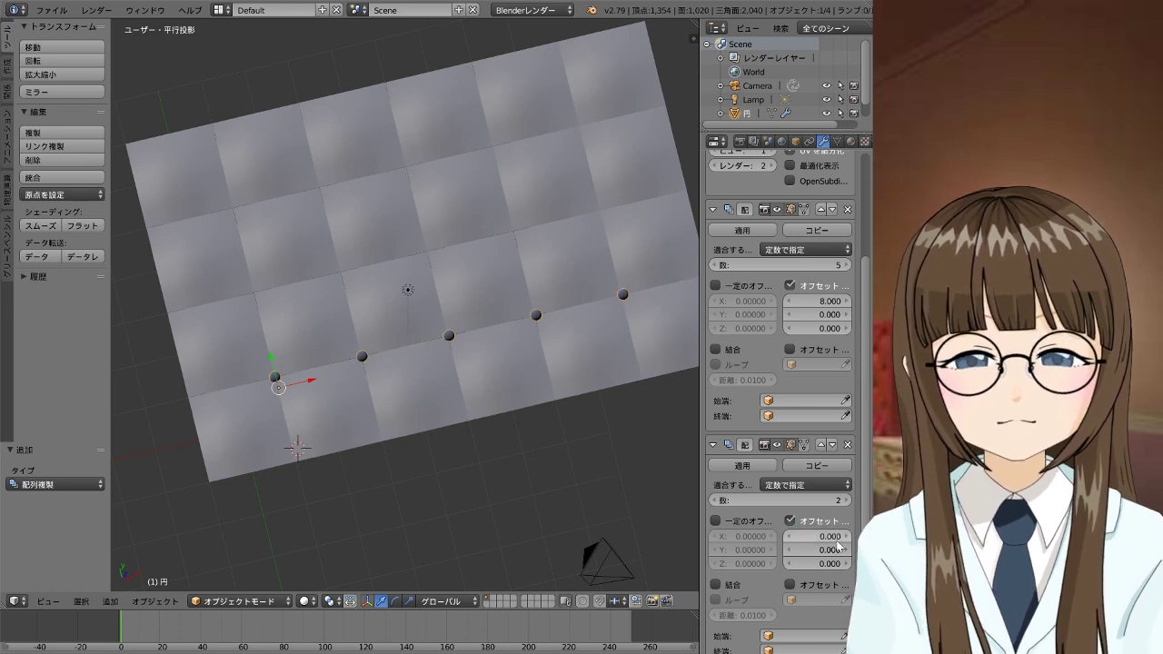
left_click_drag(817, 549, 850, 550)
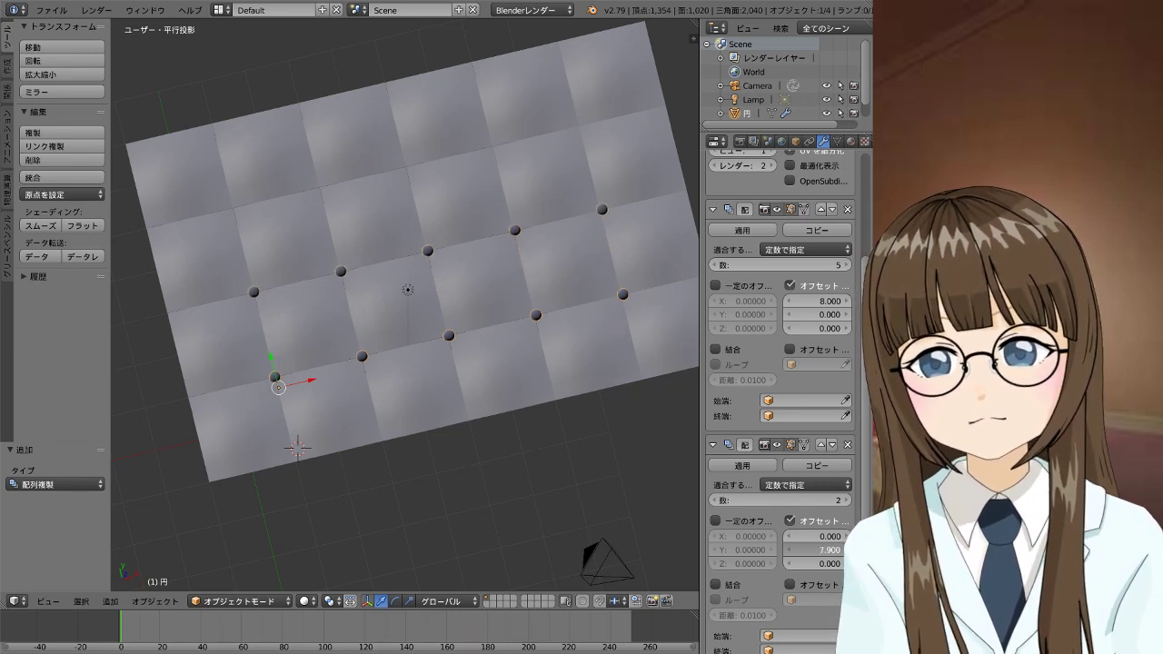
left_click(846, 501)
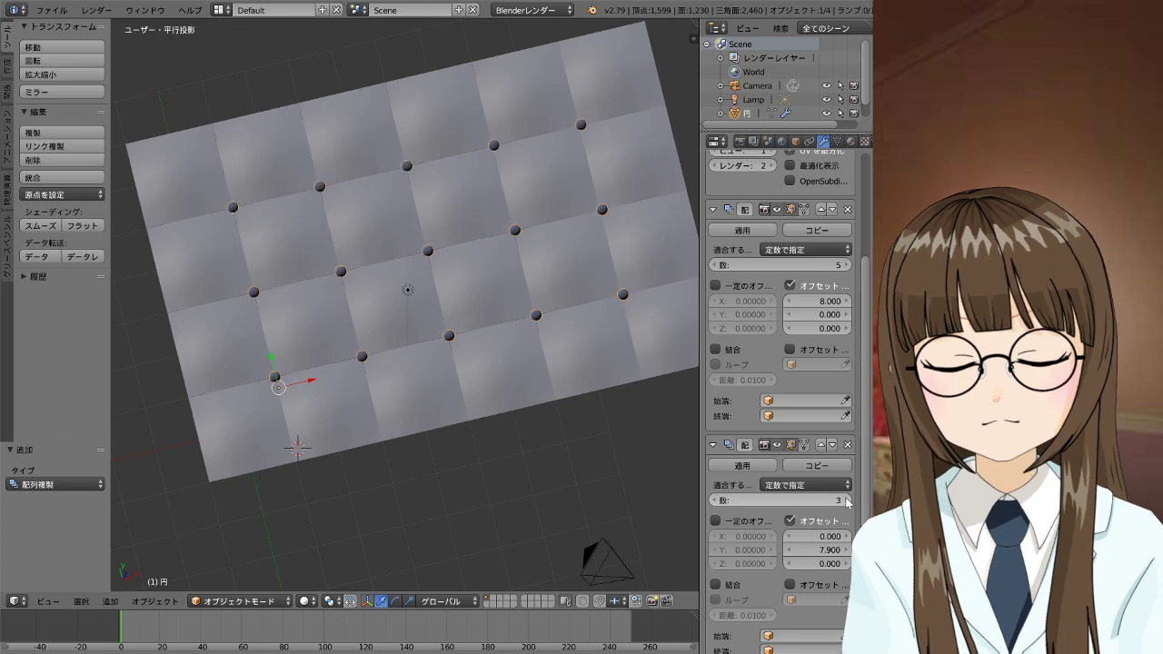
mouse_move(626, 257)
middle_mouse_down()
mouse_move(572, 243)
mouse_move(580, 227)
mouse_move(586, 240)
middle_mouse_up()
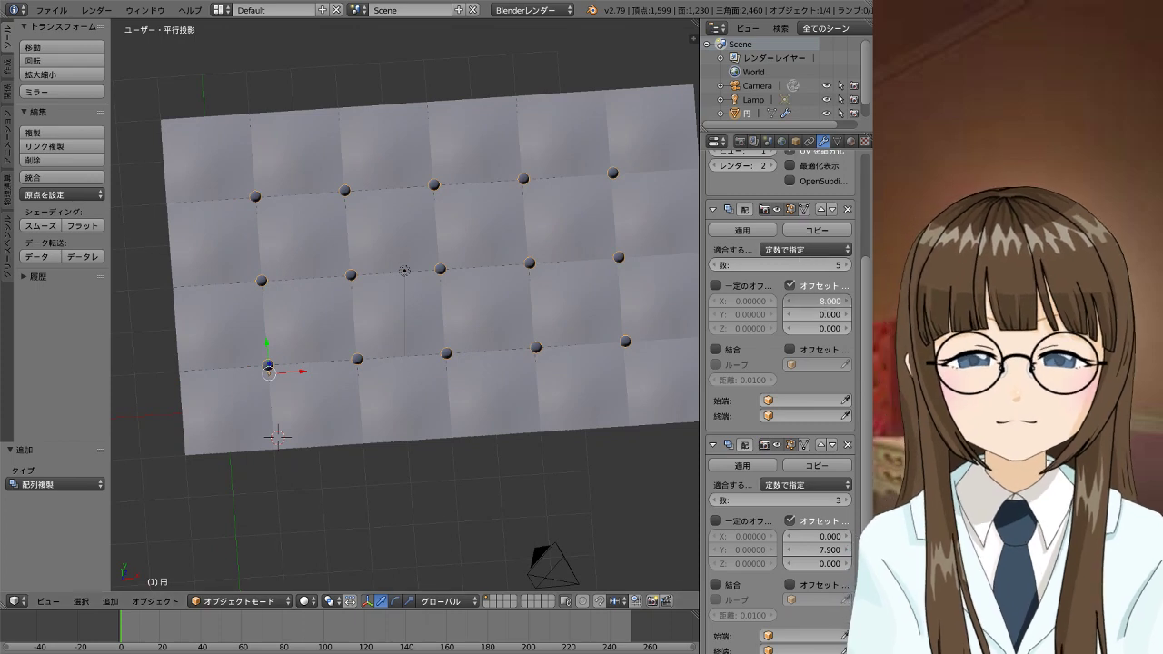
Set the first Array's relative X offset to 7.950
left_click_drag(818, 301, 817, 301)
left_click(830, 300)
type("7.95")
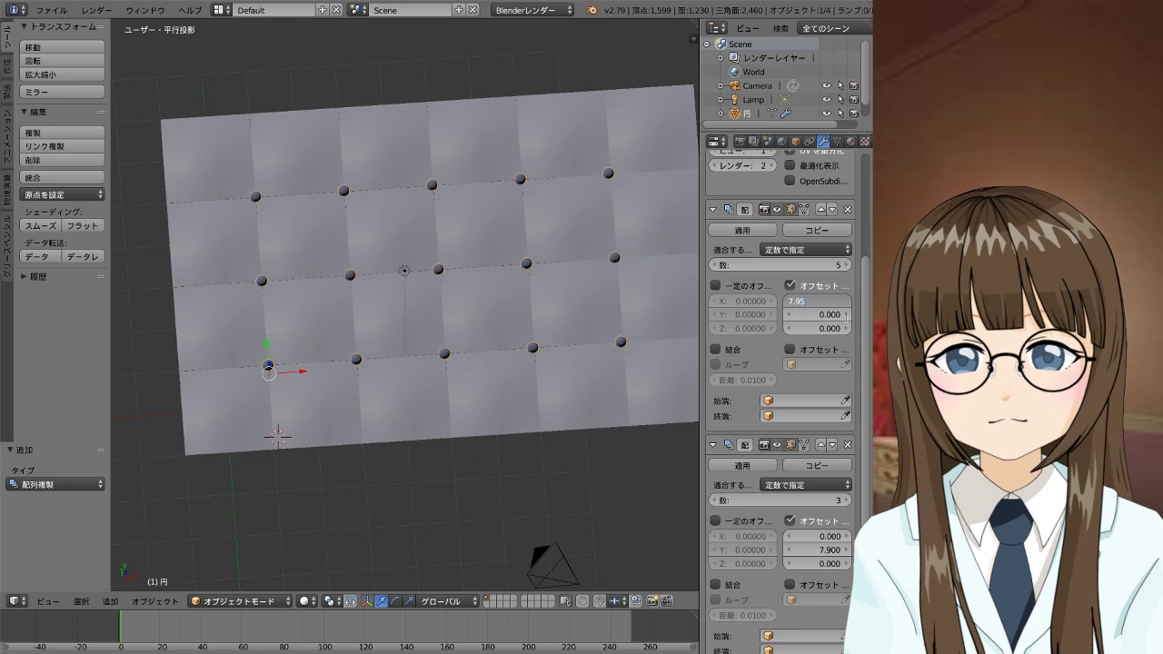
key("Return")
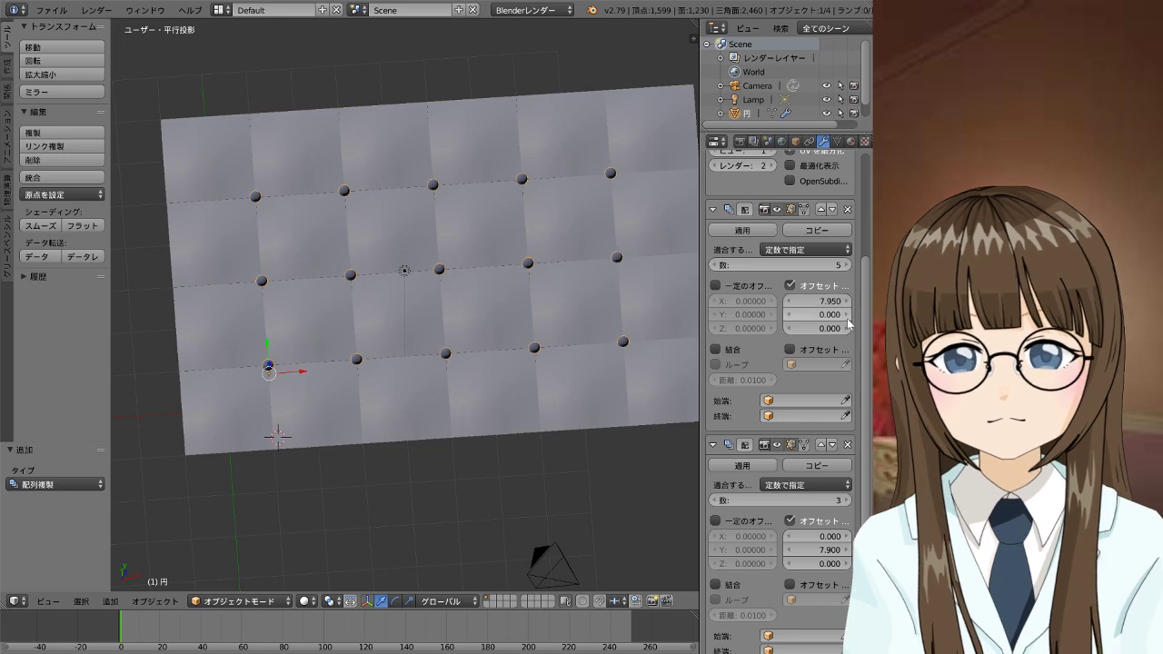
Select the tiled plane and enter Edit Mode on its mesh
right_click(572, 338)
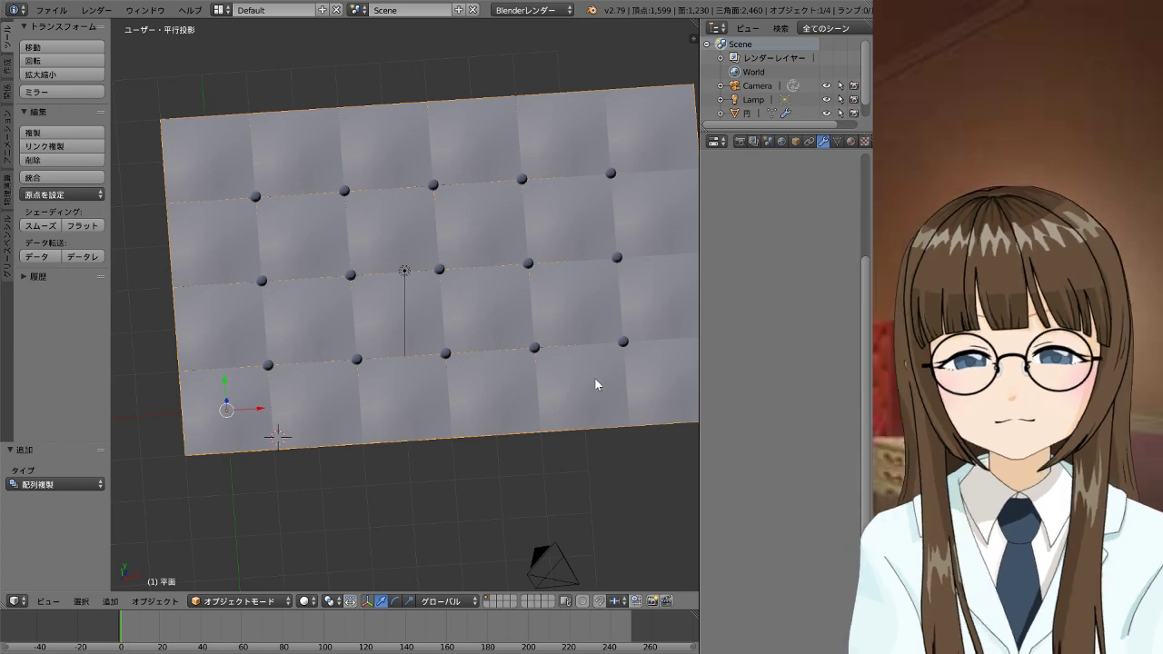
scroll(479, 298, "down", 1)
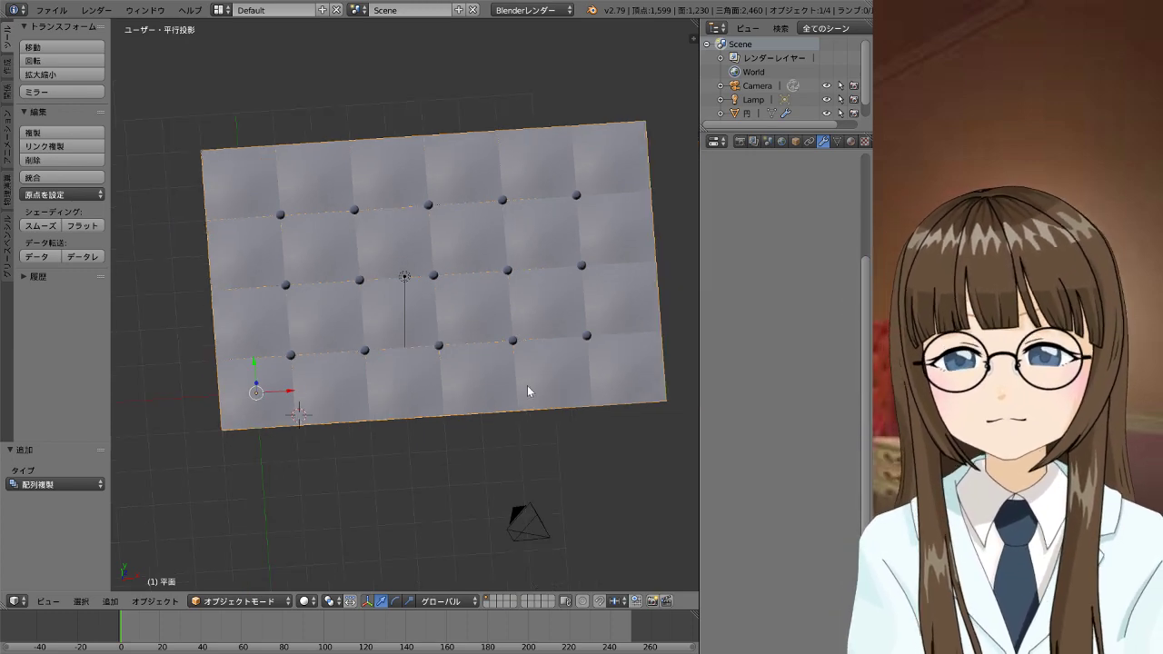
mouse_move(531, 386)
middle_mouse_down()
mouse_move(618, 278)
mouse_move(543, 356)
middle_mouse_up()
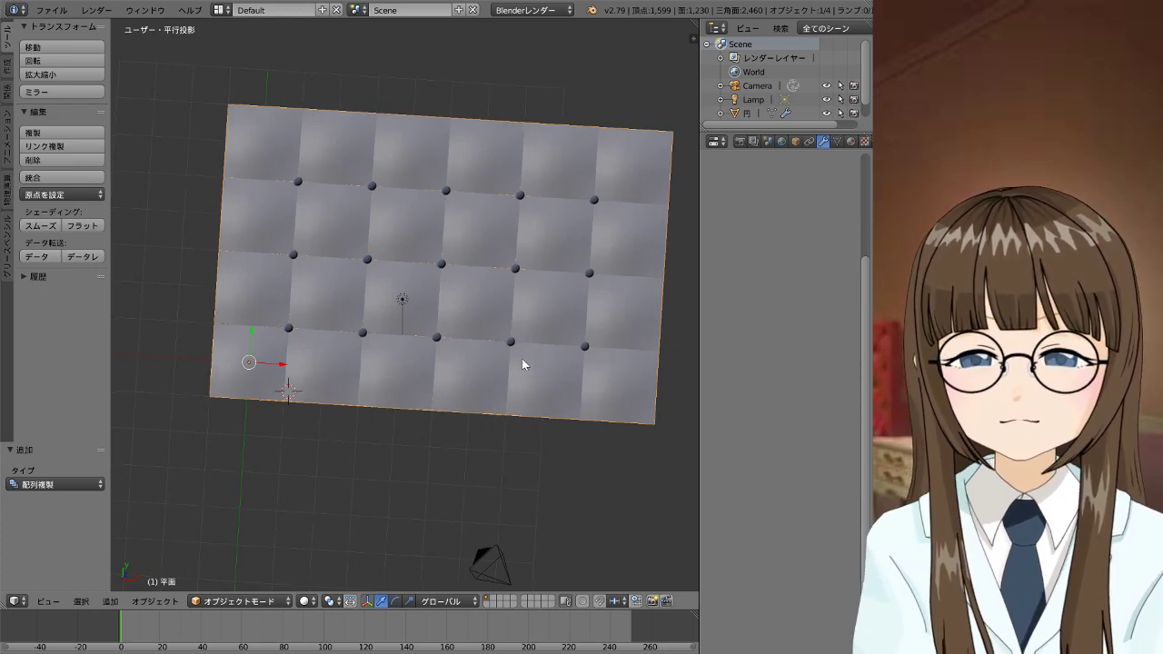
scroll(510, 349, "up", 2)
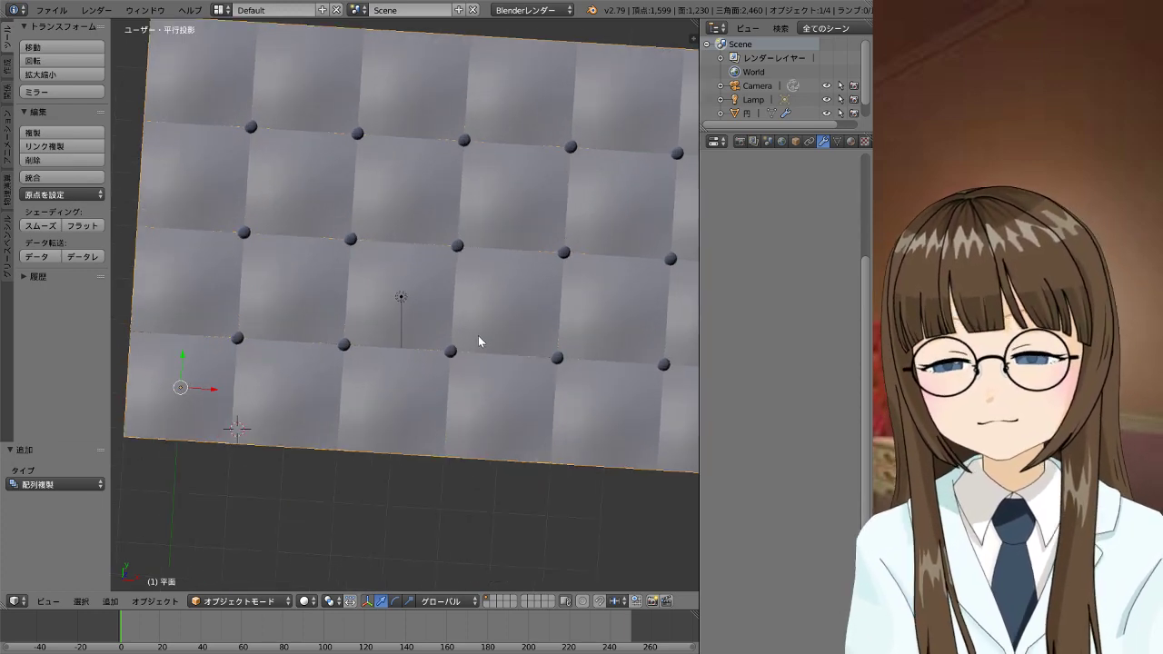
key("Tab")
Start the seam selection with several vertical seam segments, undoing a mistaken bottom-seam pick
right_click(452, 308)
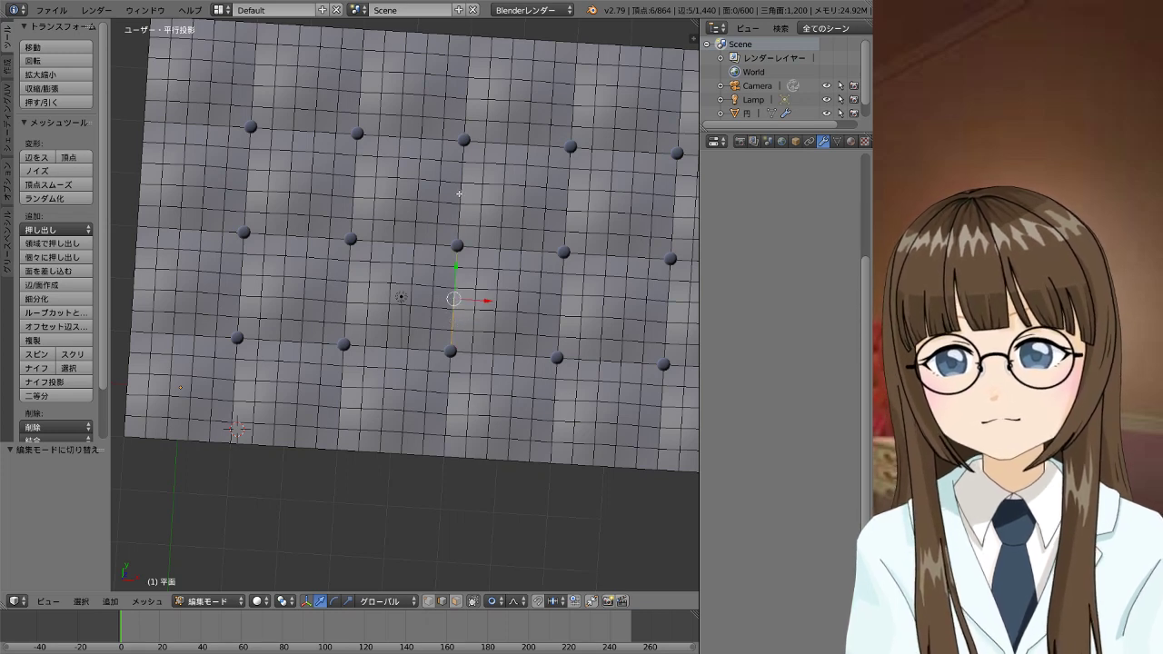
right_click(464, 141, "ctrl")
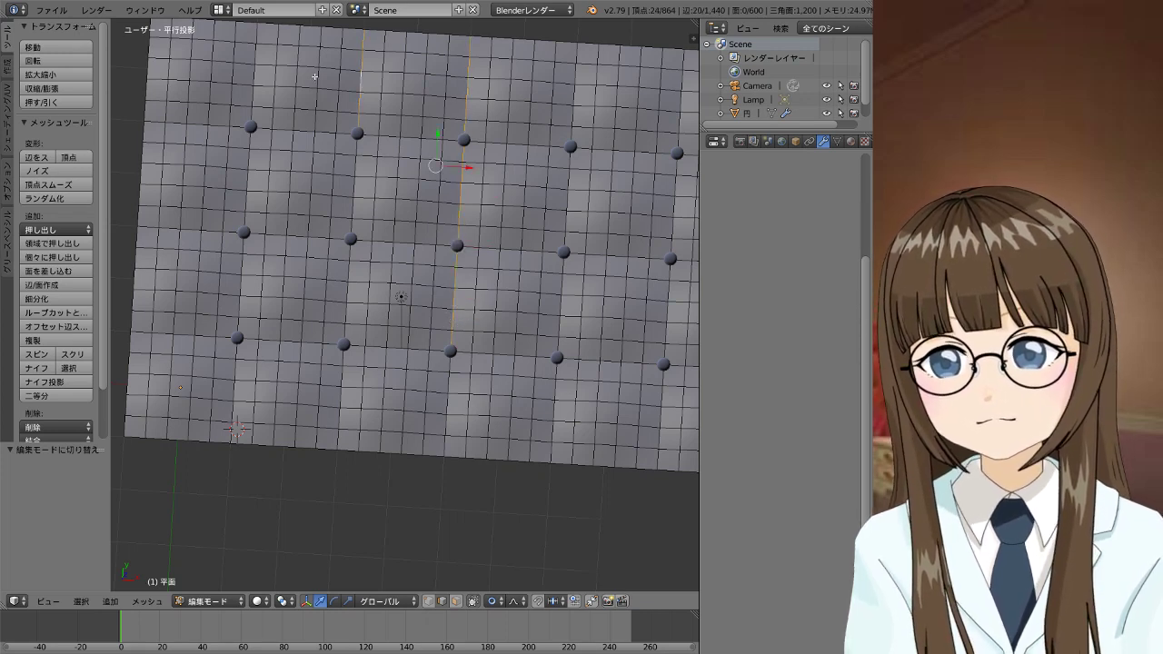
right_click(247, 186, "ctrl")
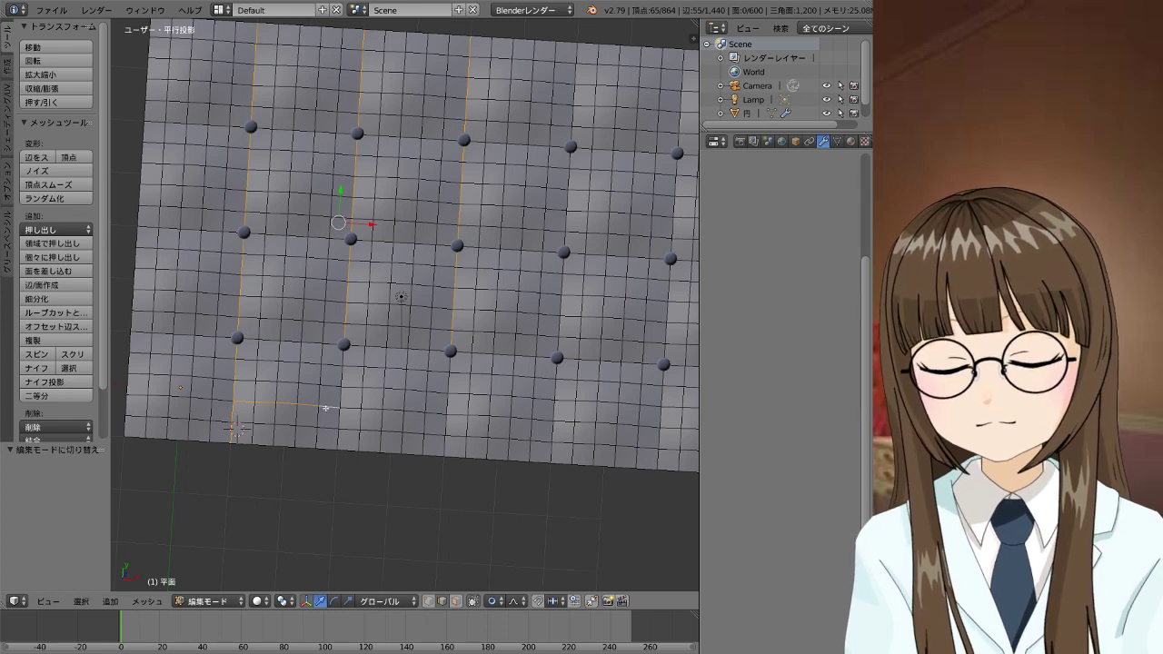
key("ctrl+z")
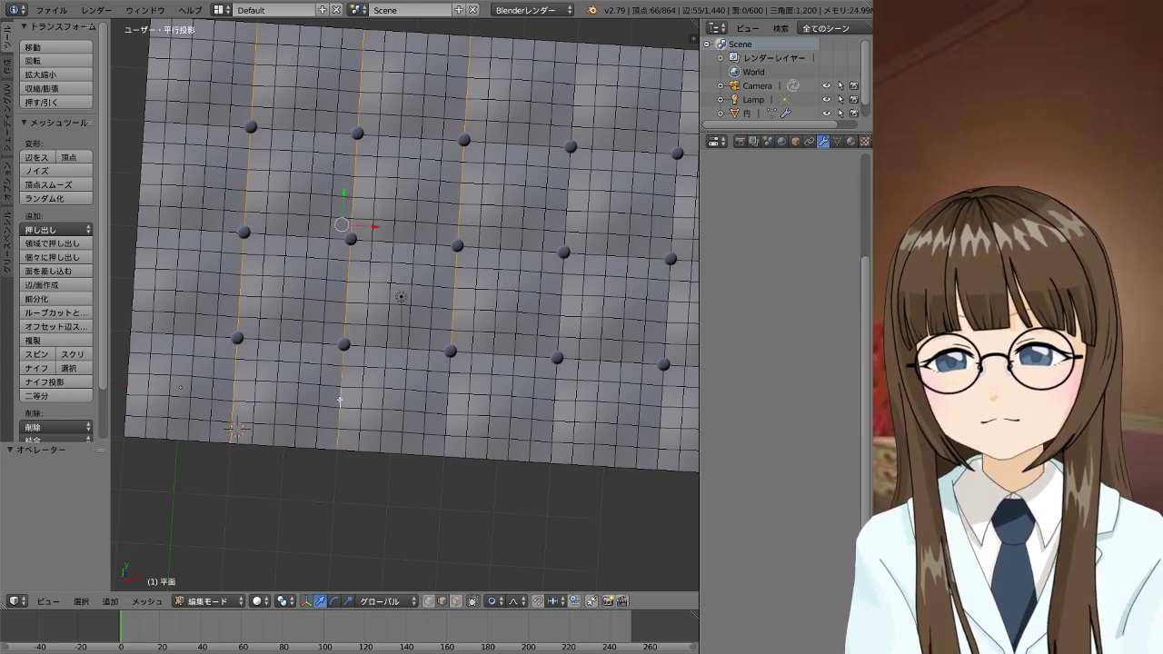
right_click(445, 405, "ctrl")
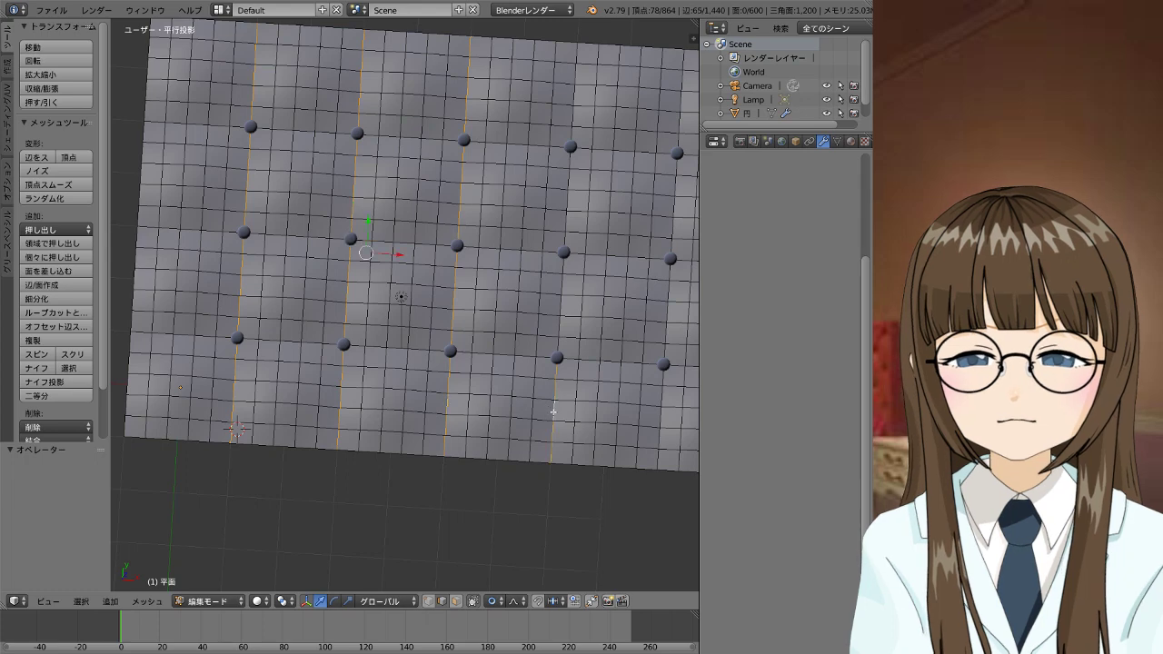
right_click(564, 259, "ctrl")
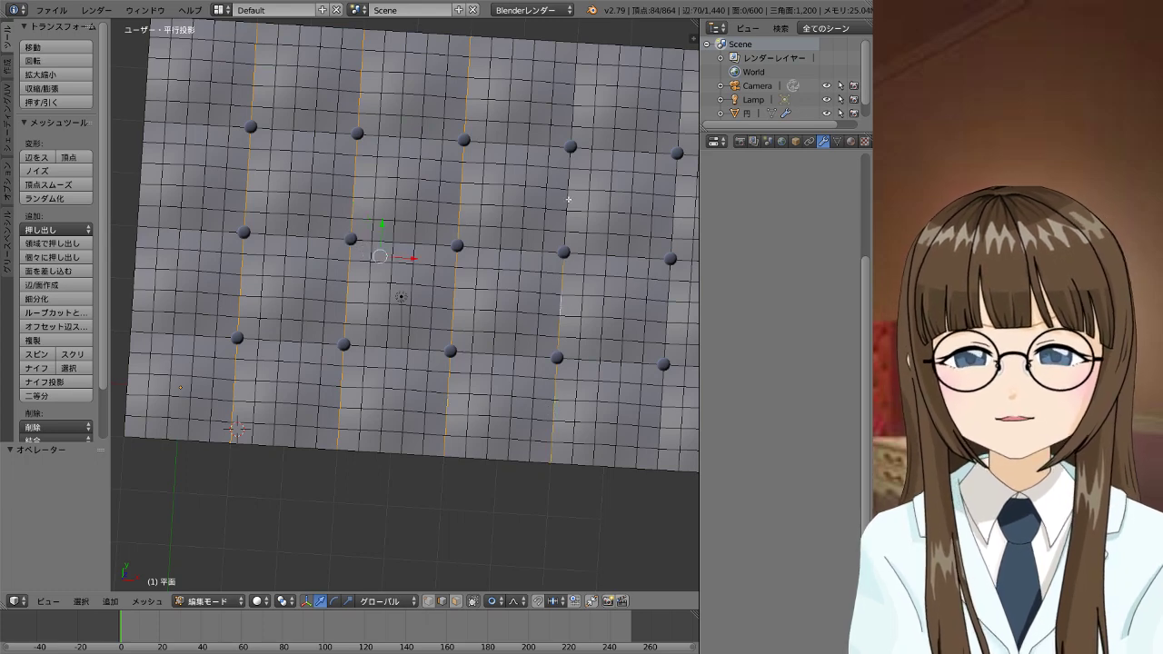
scroll(575, 96, "down", 1)
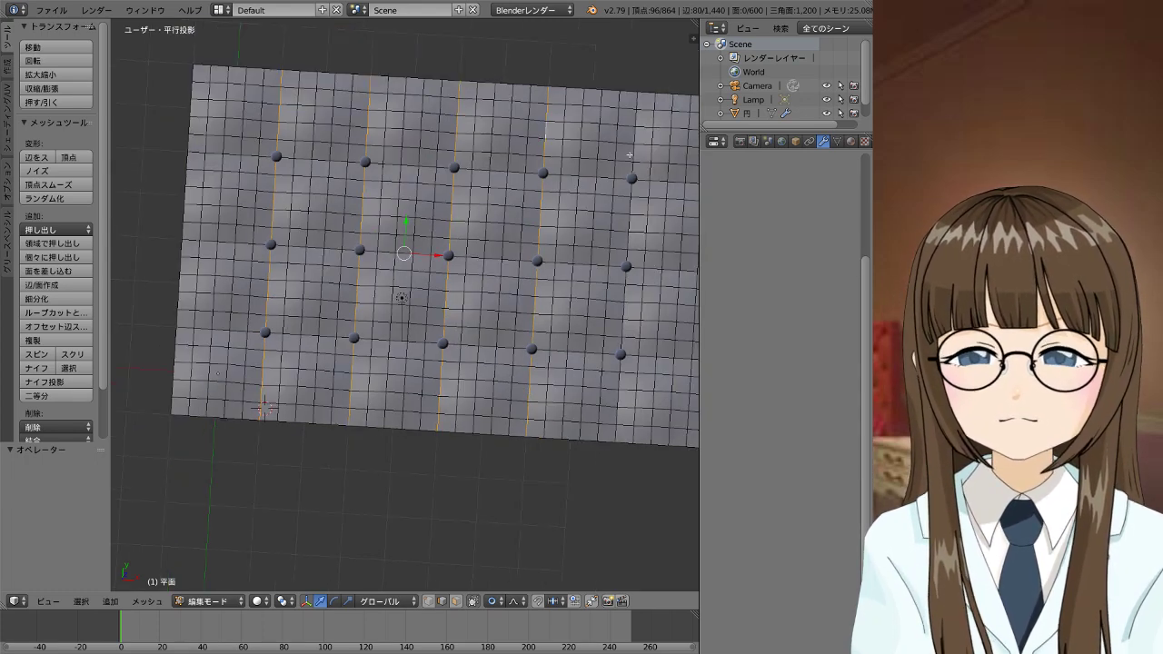
scroll(600, 163, "down", 2)
scroll(621, 234, "up", 2)
middle_click_drag(620, 233, 493, 277)
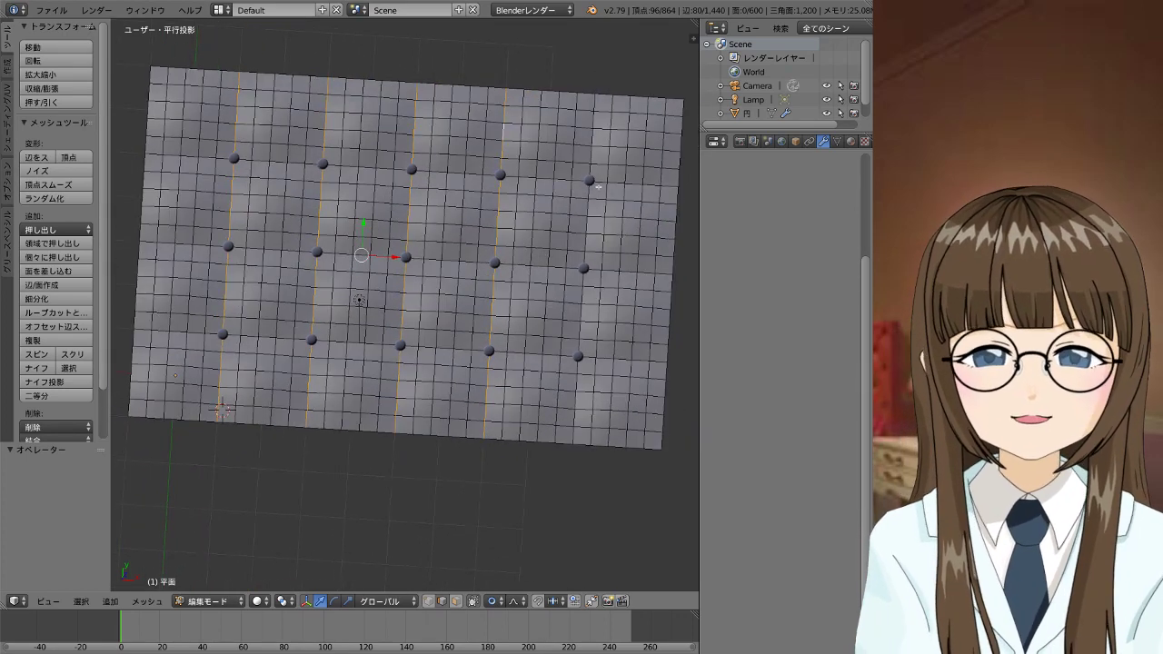
Add more vertical seams and the right, bottom and left border segments, undoing a stray pick
right_click(592, 137, "alt+shift")
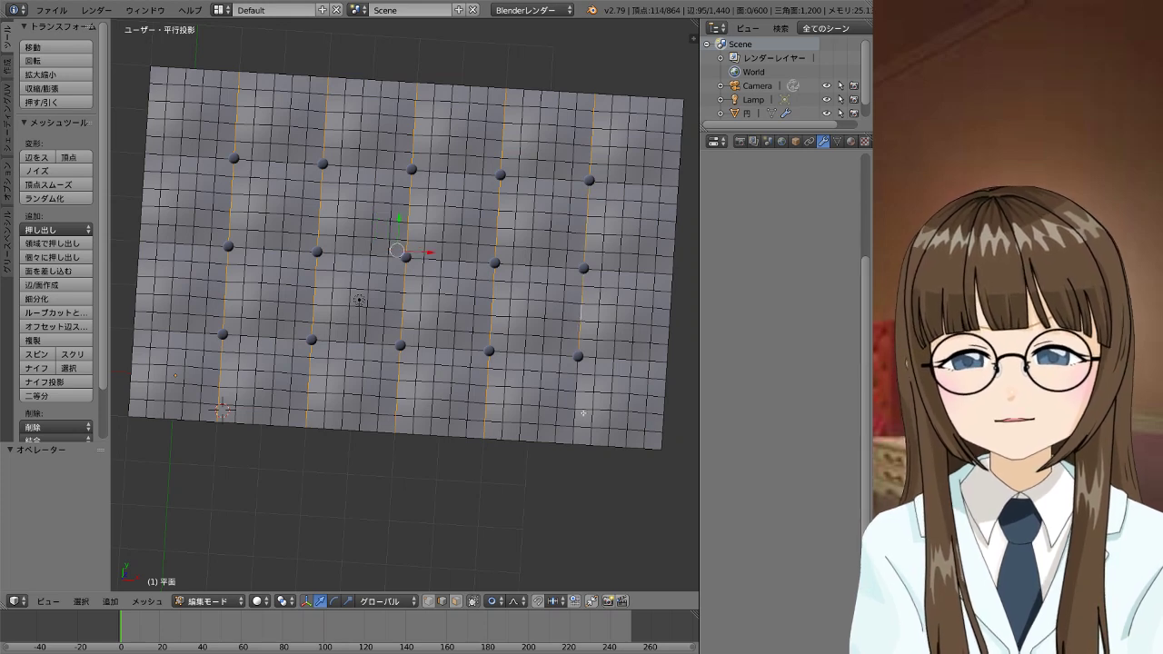
right_click(575, 407, "alt+shift")
right_click(641, 100, "alt+shift")
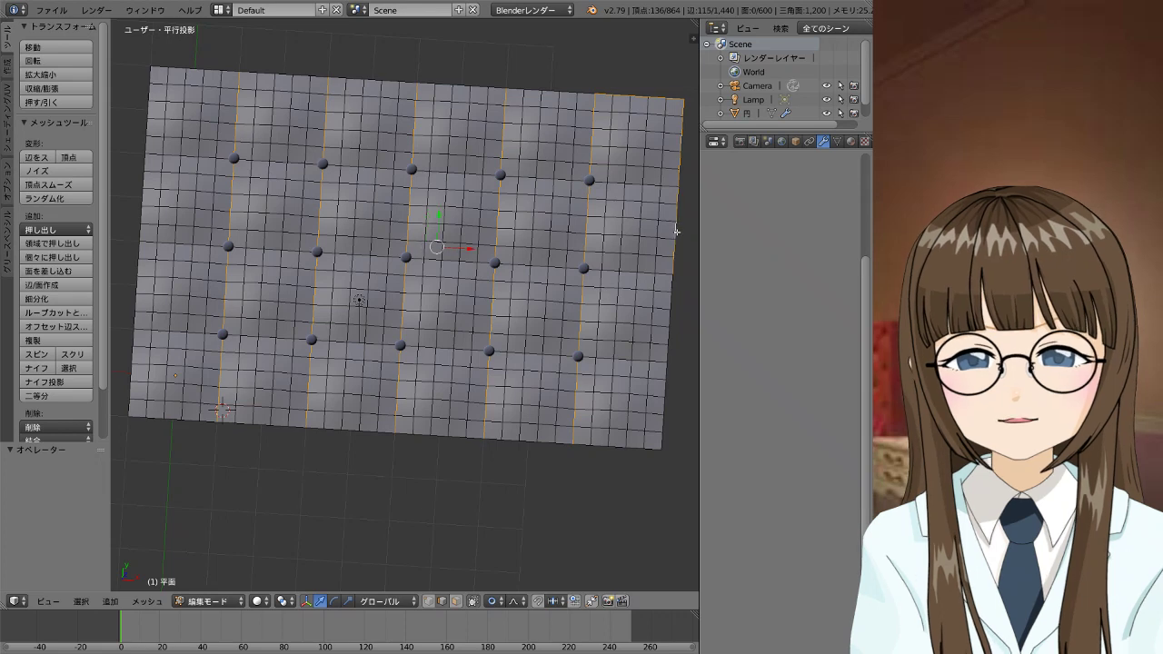
right_click(665, 410, "alt+shift")
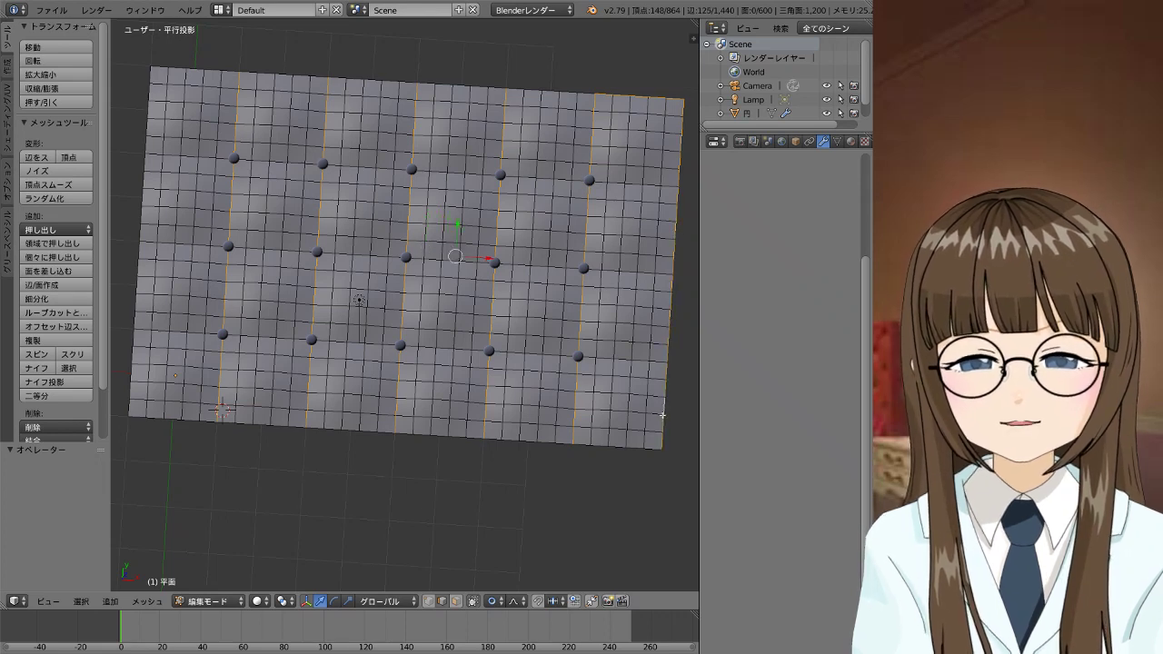
right_click(525, 441, "alt+shift")
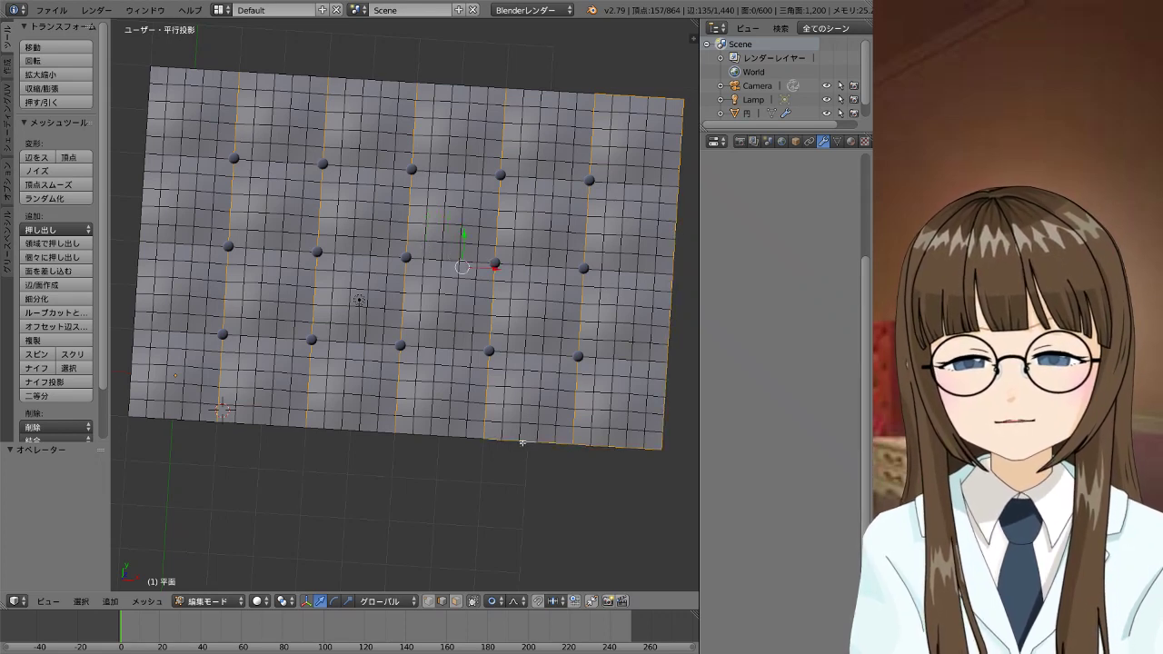
right_click(351, 433, "alt+shift")
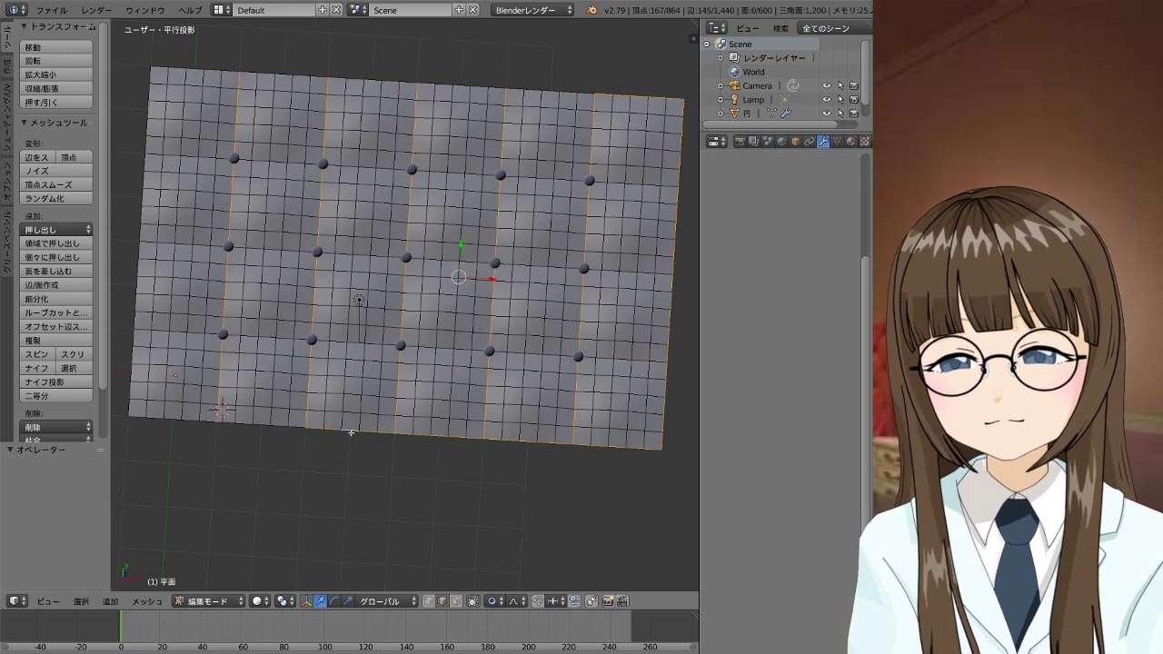
right_click(162, 421, "ctrl")
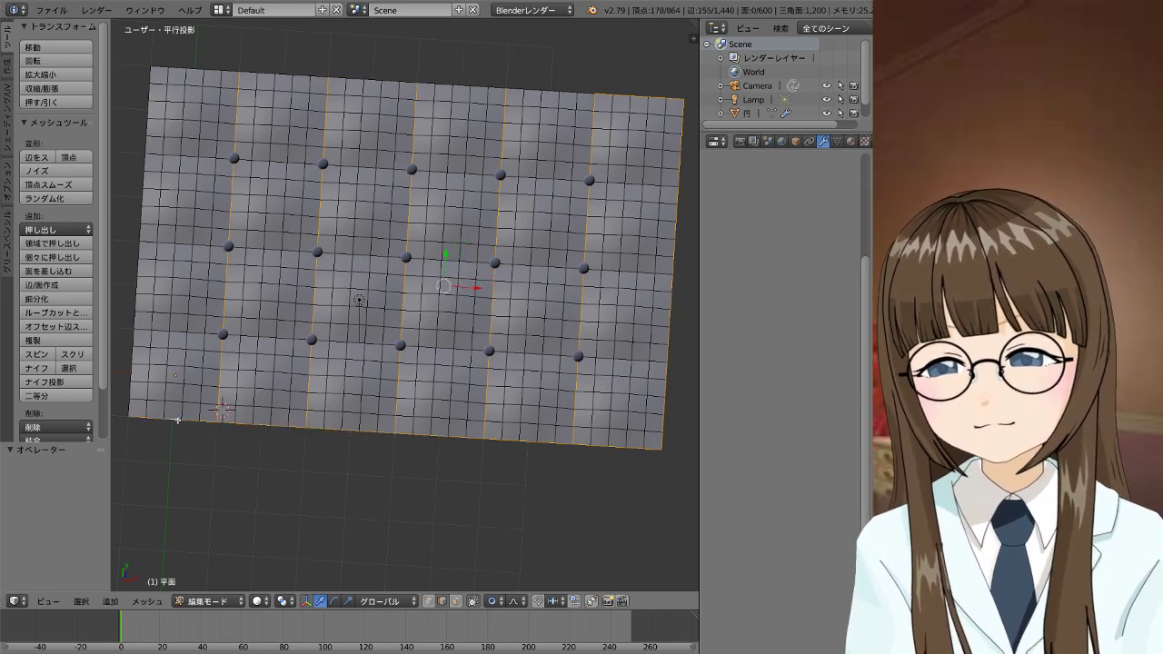
right_click(134, 363, "ctrl")
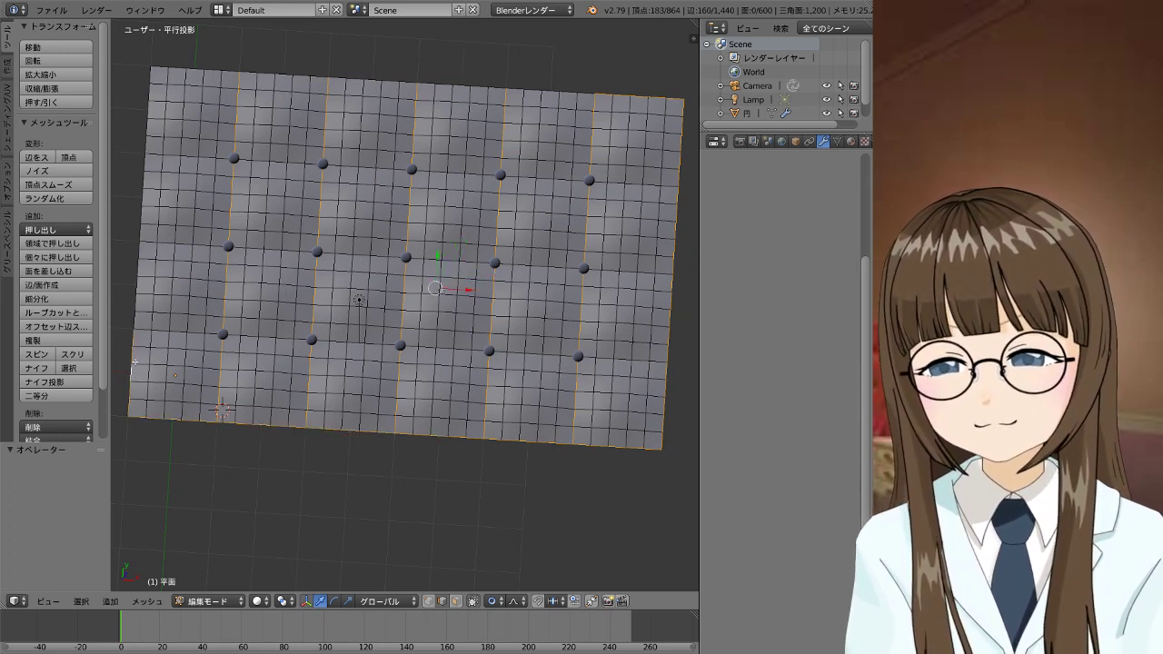
right_click(141, 294, "ctrl")
right_click(142, 196, "ctrl")
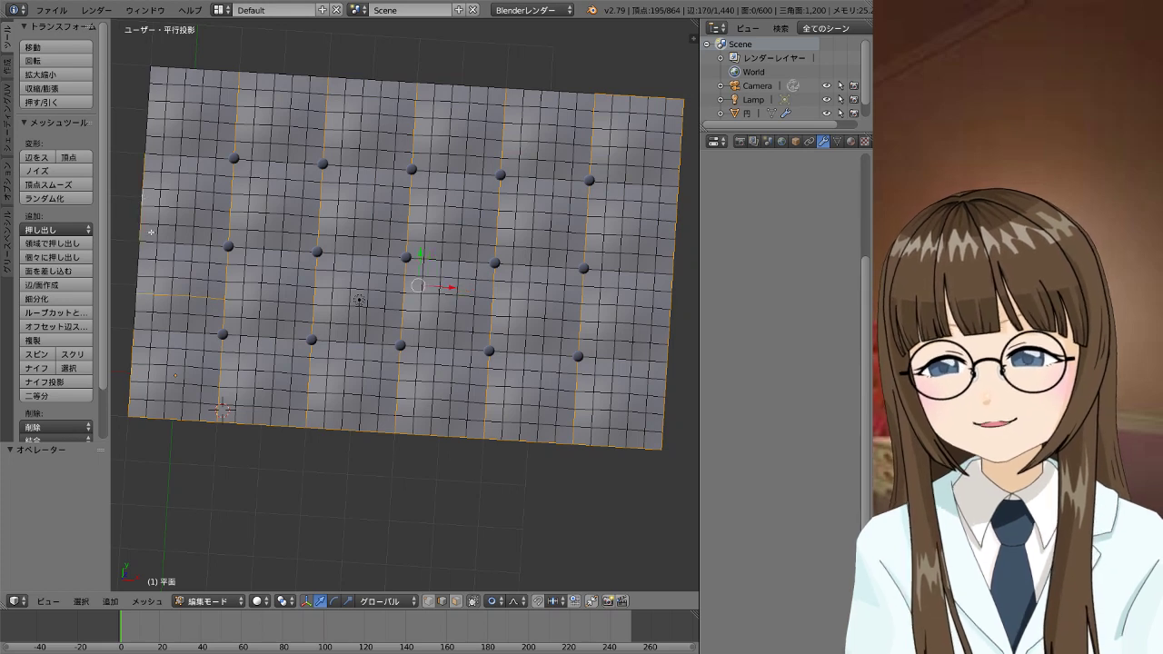
right_click(133, 287, "ctrl")
key("ctrl+z")
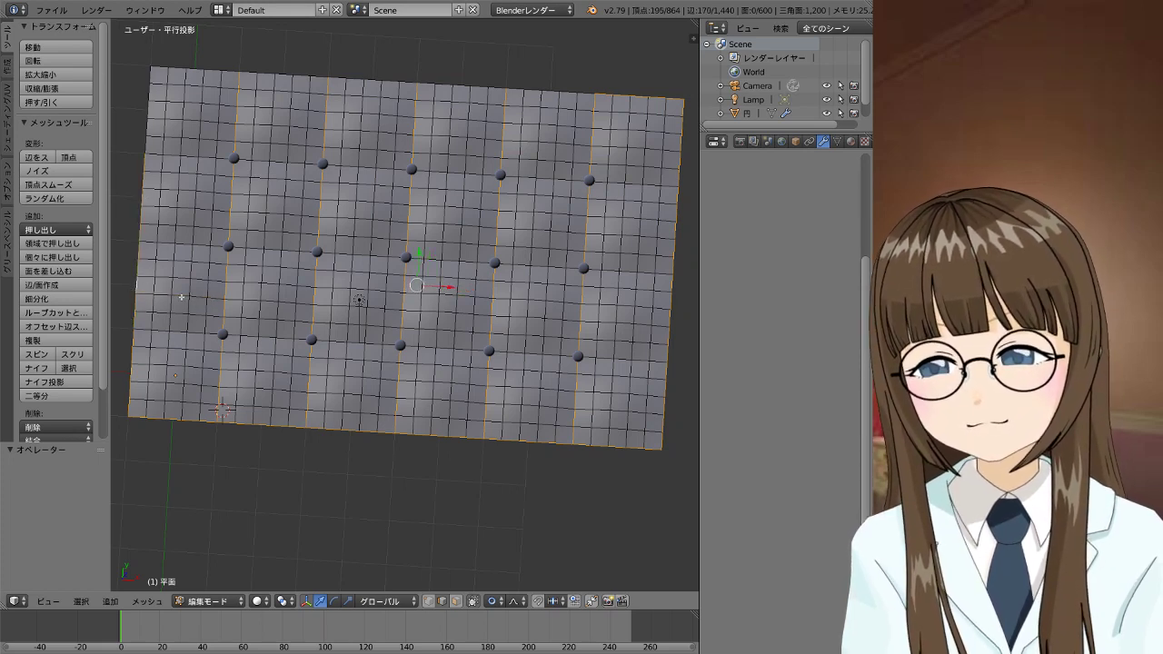
right_click(145, 131, "ctrl")
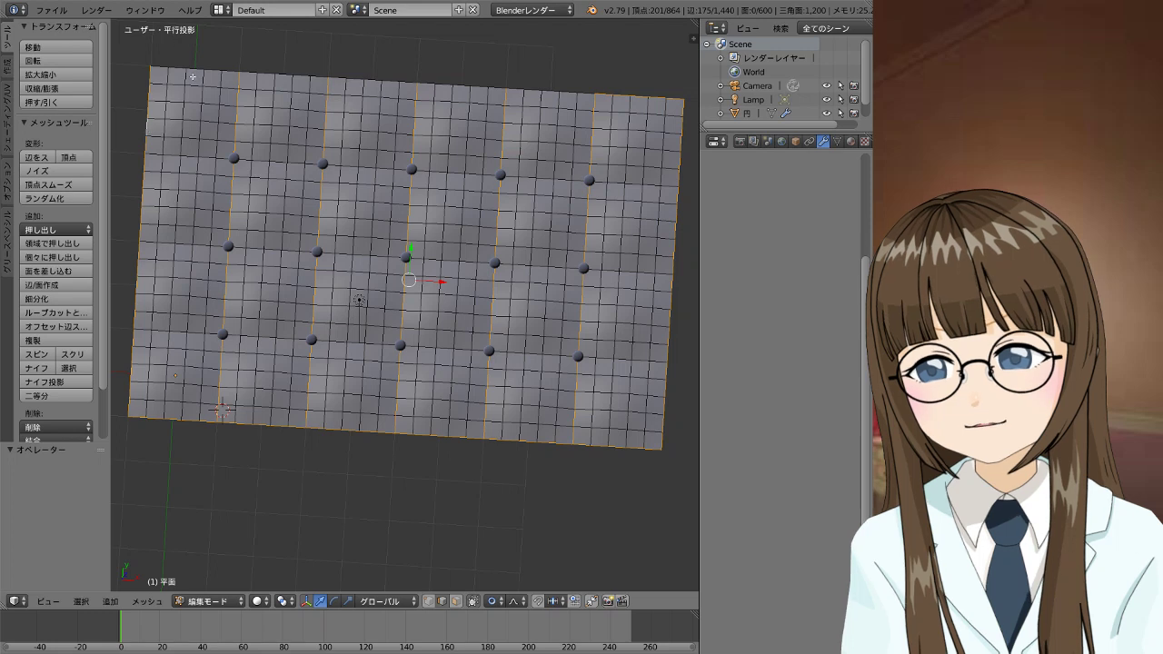
Extend the selection along the top border and the full upper horizontal seam row
right_click(238, 72, "ctrl")
right_click(286, 76, "ctrl")
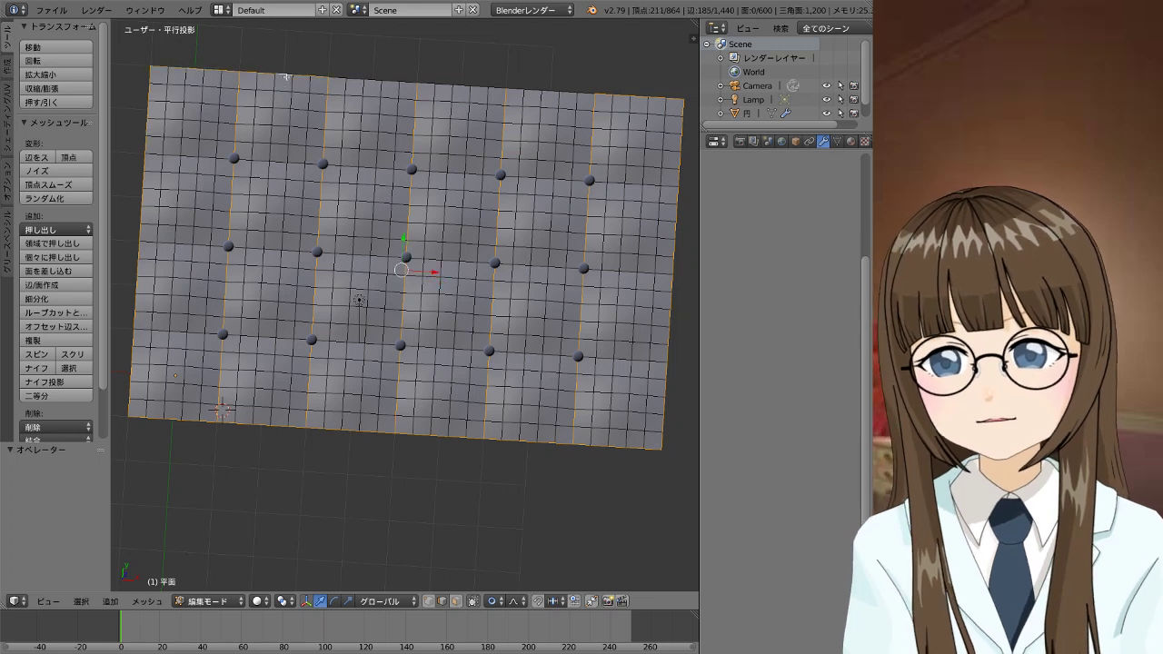
right_click(369, 84, "ctrl")
right_click(471, 96, "ctrl")
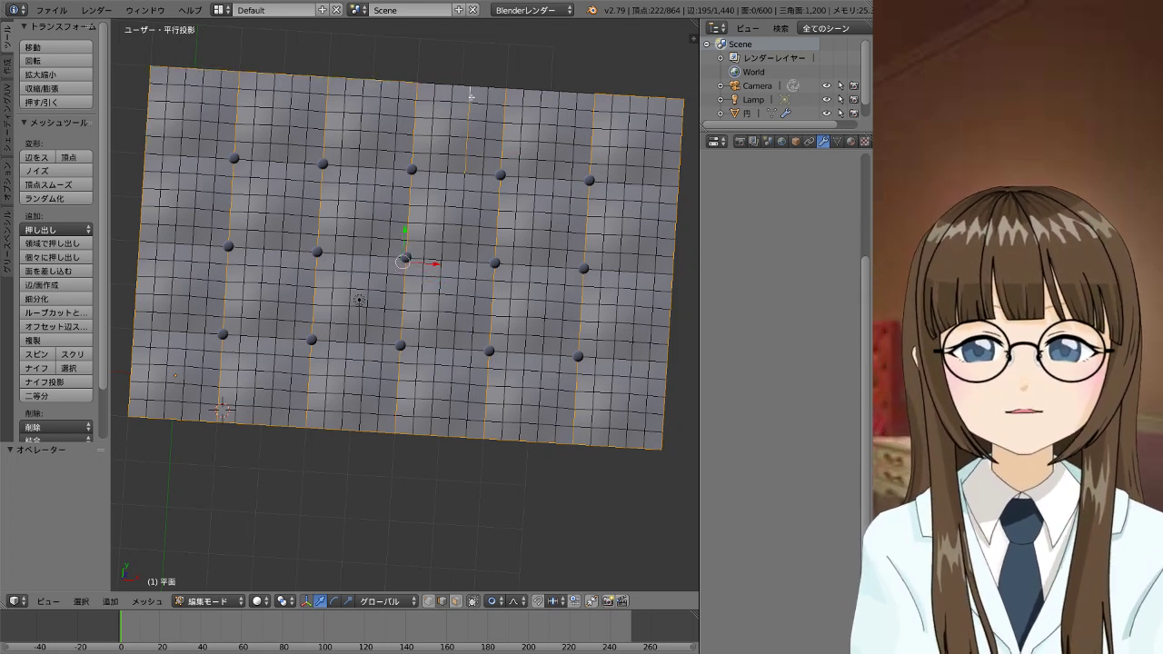
right_click(549, 95, "ctrl")
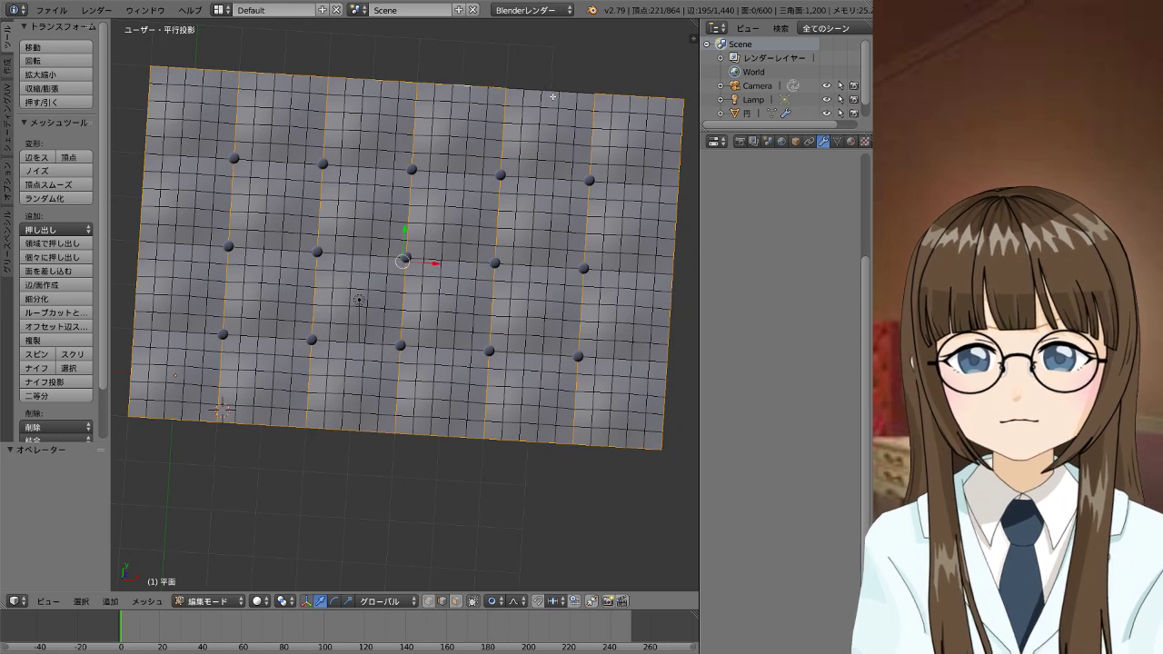
right_click(553, 96, "ctrl")
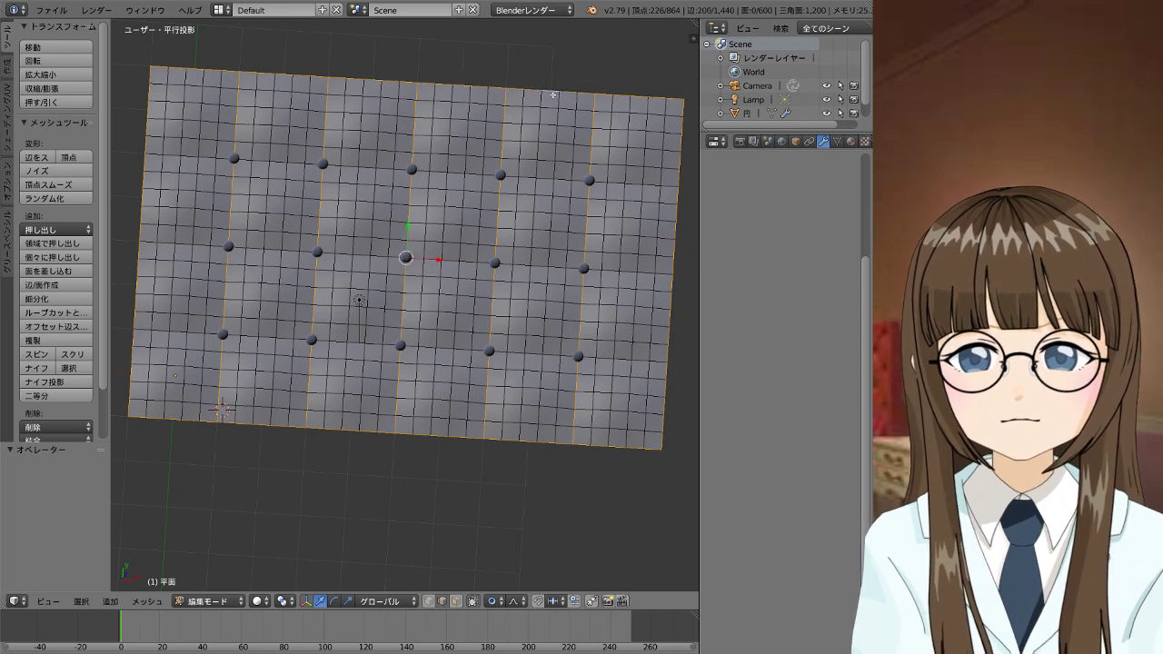
right_click(637, 186, "ctrl")
right_click(509, 182, "ctrl")
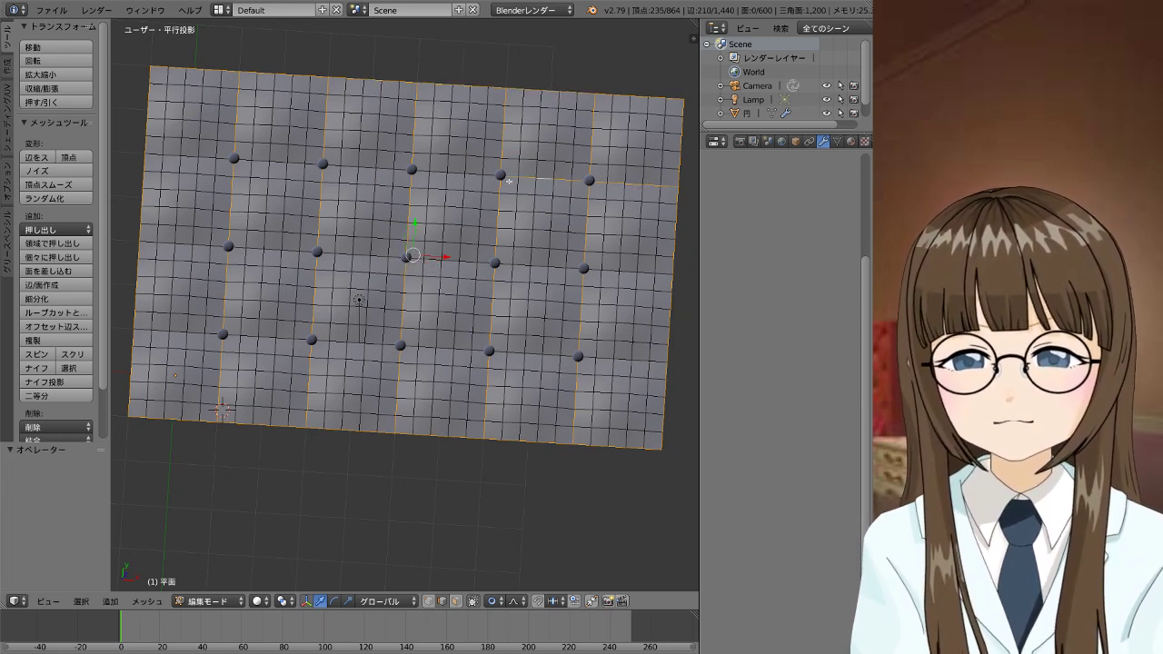
right_click(417, 171, "ctrl")
right_click(331, 165, "ctrl")
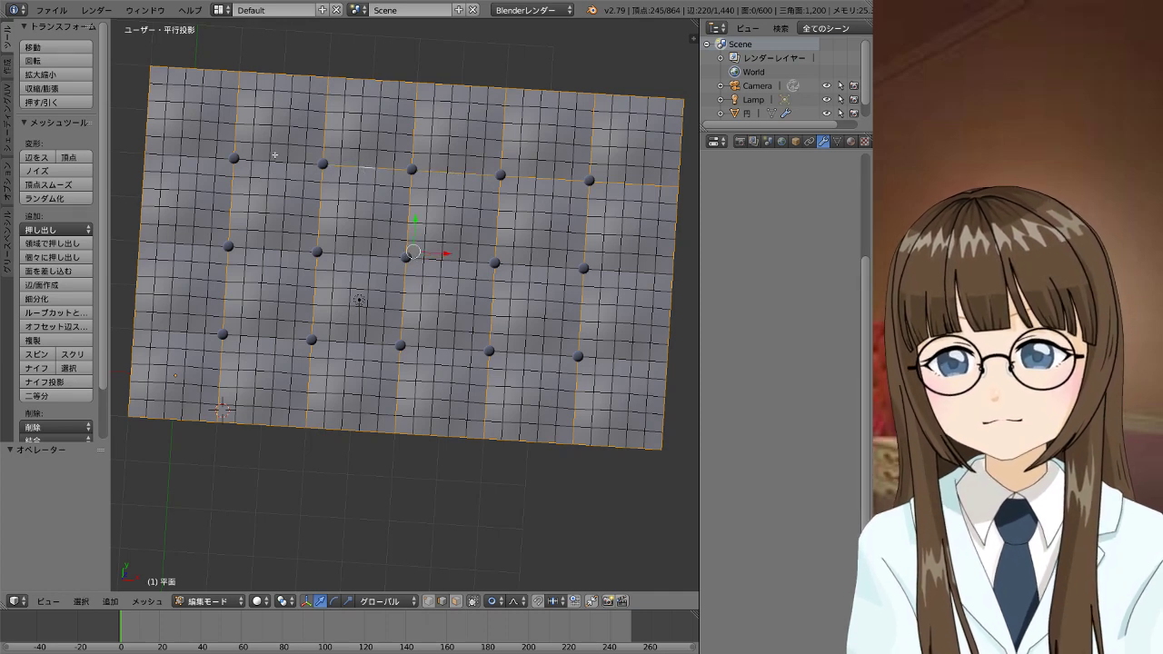
right_click(189, 156, "ctrl")
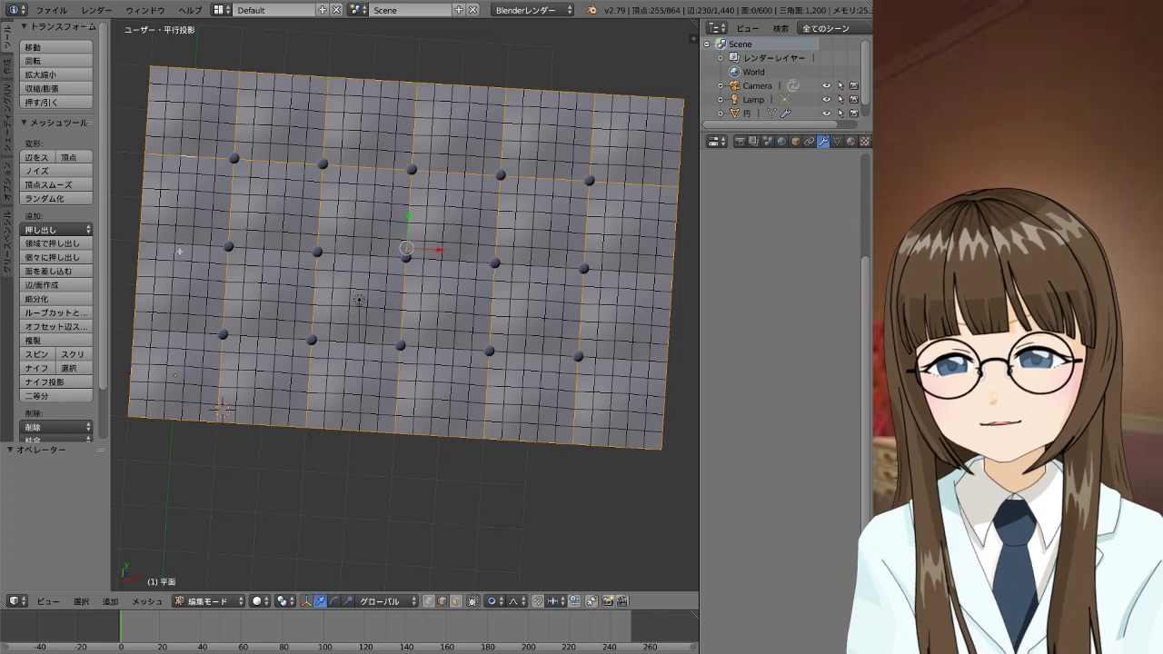
Add the complete middle and lower horizontal seam rows to the selection
right_click(180, 251, "ctrl")
right_click(367, 259, "ctrl")
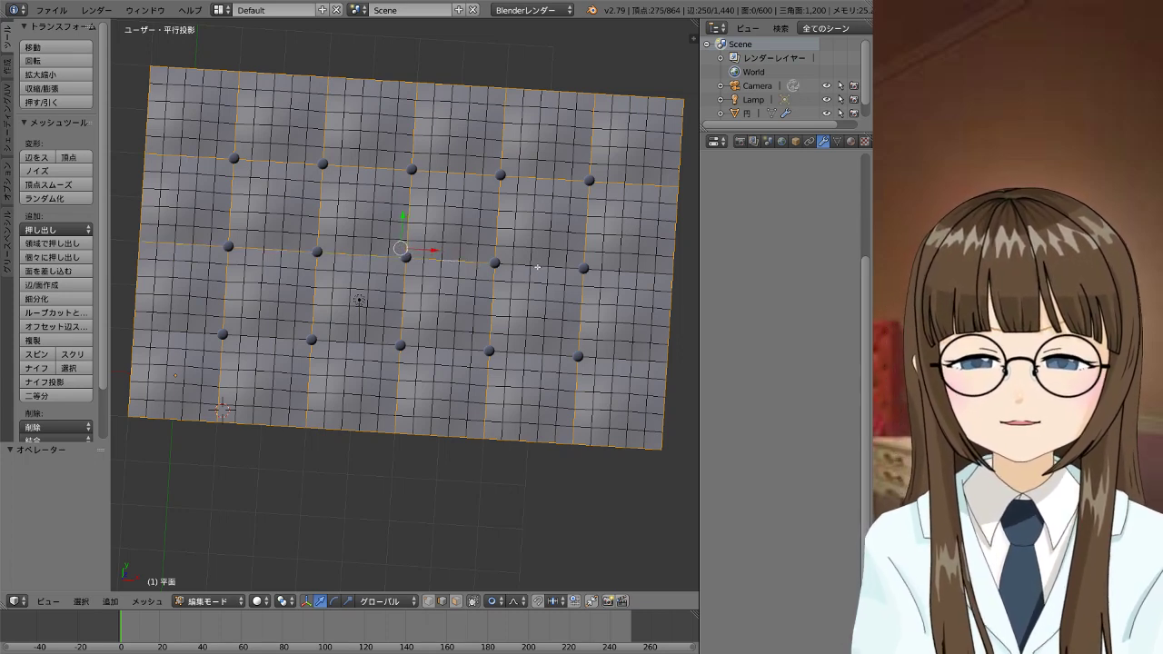
right_click(580, 269, "ctrl")
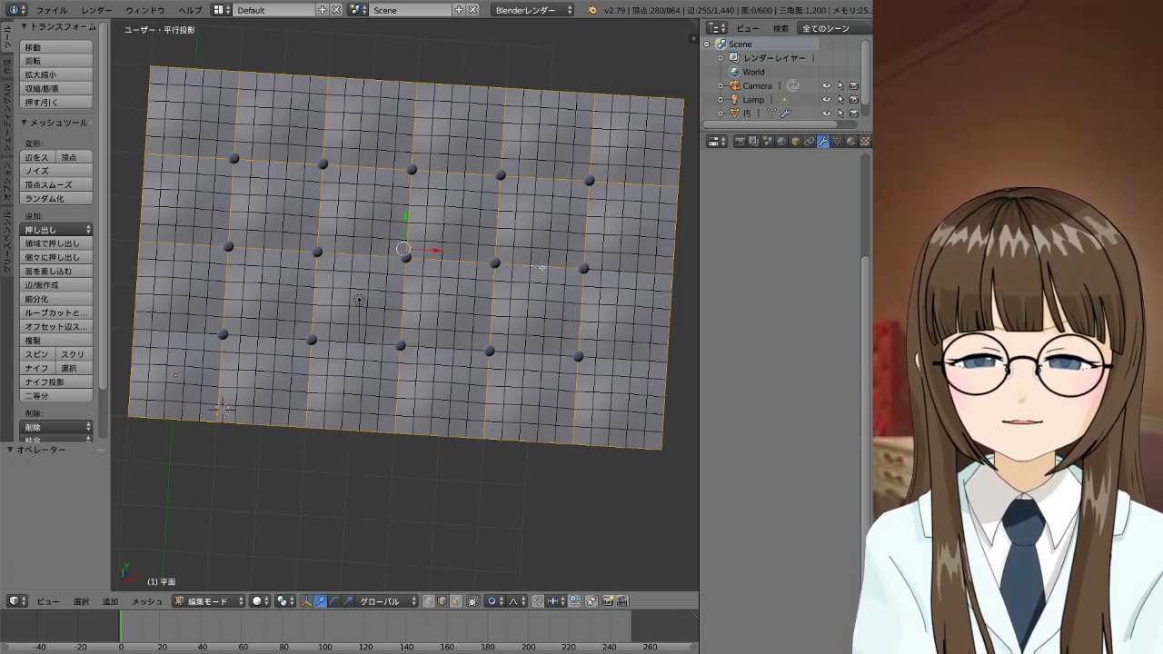
right_click(627, 272, "ctrl")
right_click(625, 360, "ctrl")
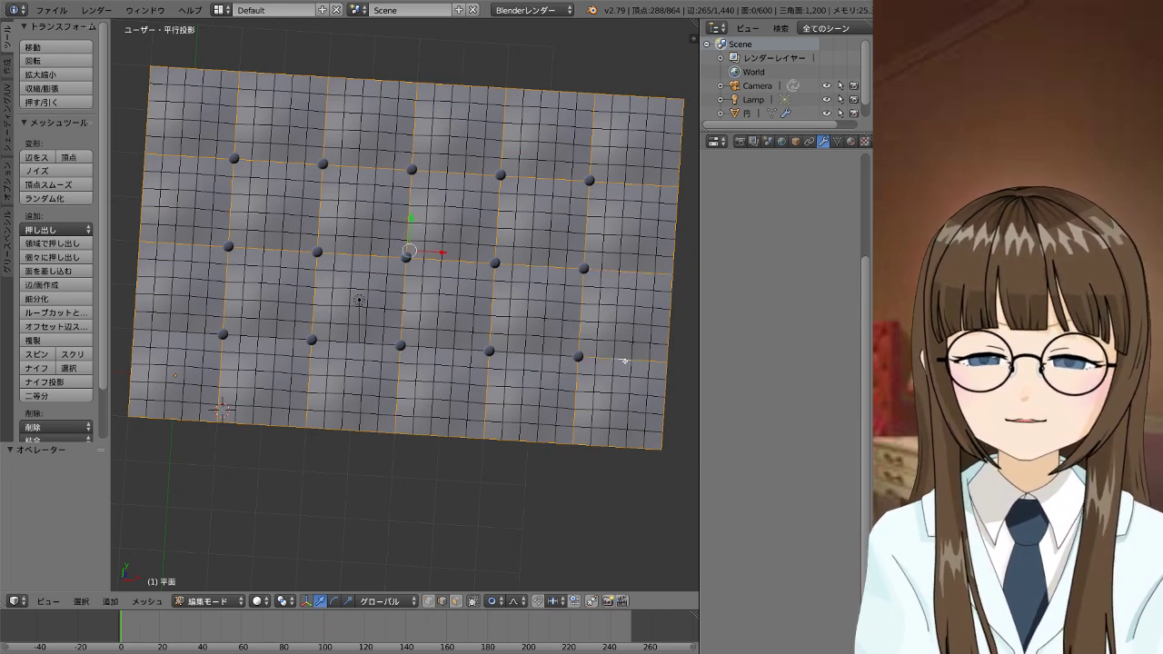
right_click(534, 355, "ctrl")
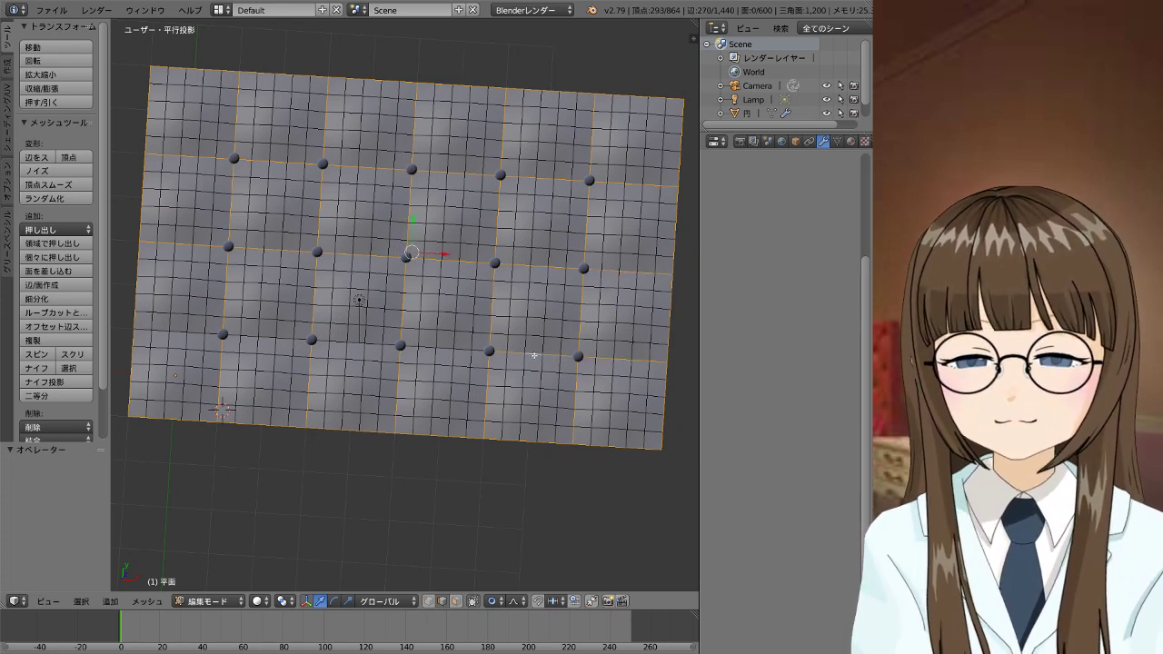
right_click(444, 351, "ctrl")
right_click(359, 347, "ctrl")
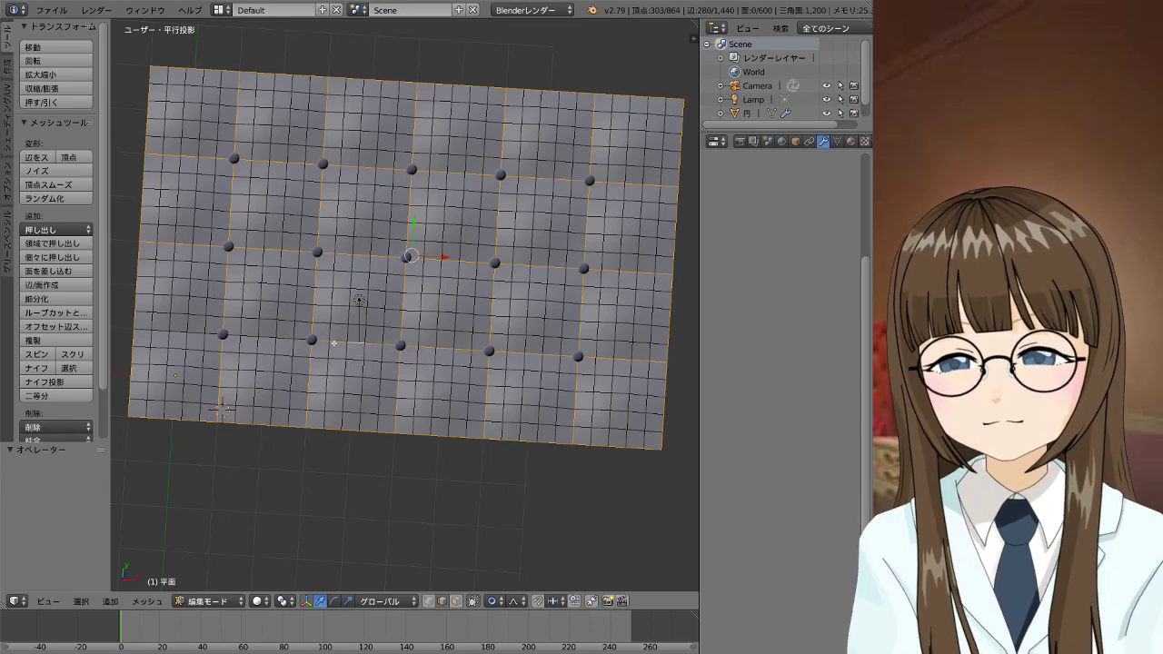
right_click(269, 339, "ctrl")
right_click(187, 340, "ctrl")
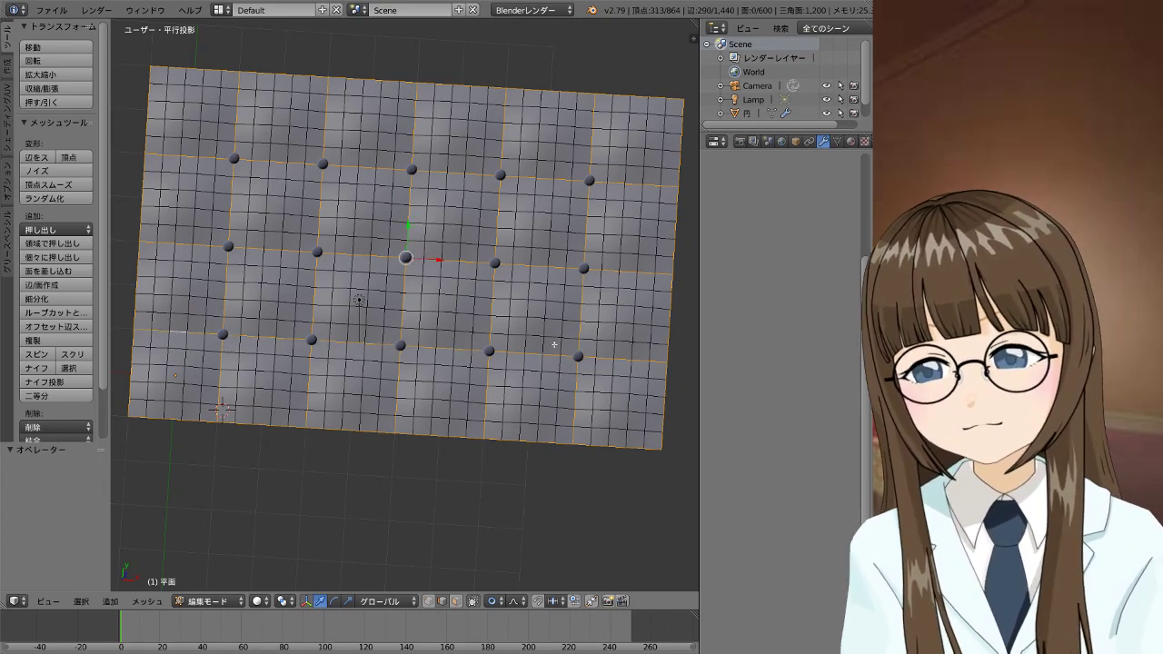
Extrude the selected seam edges upward and confirm the raised position
mouse_move(187, 340)
middle_mouse_down()
mouse_move(450, 307)
mouse_move(519, 416)
middle_mouse_up()
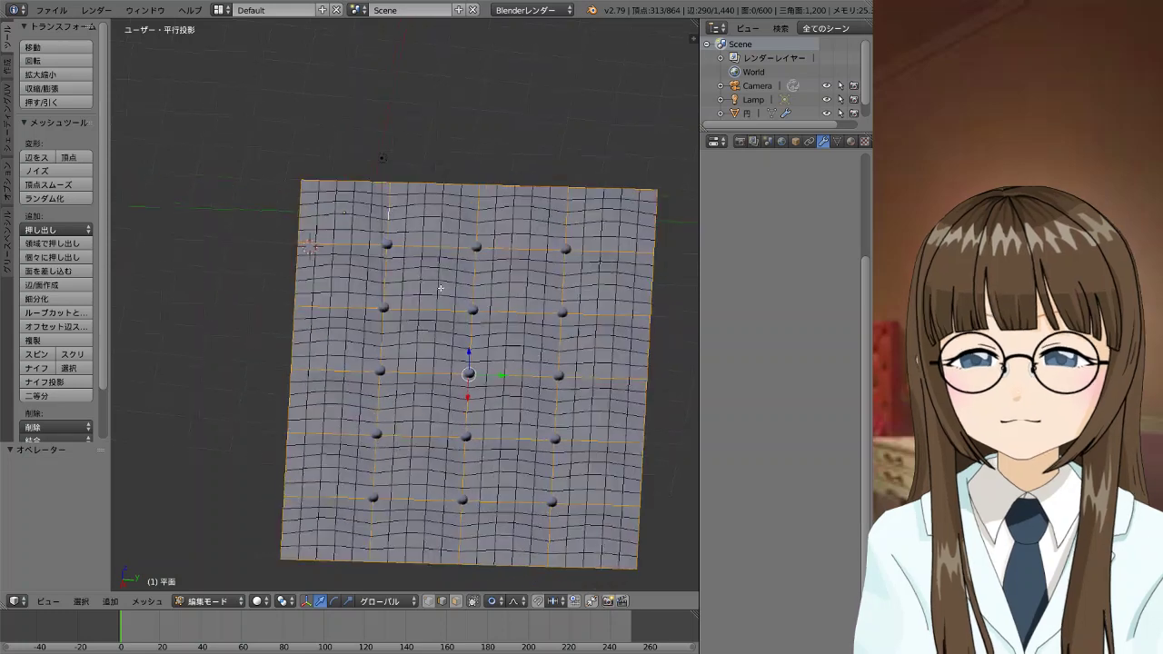
key("e")
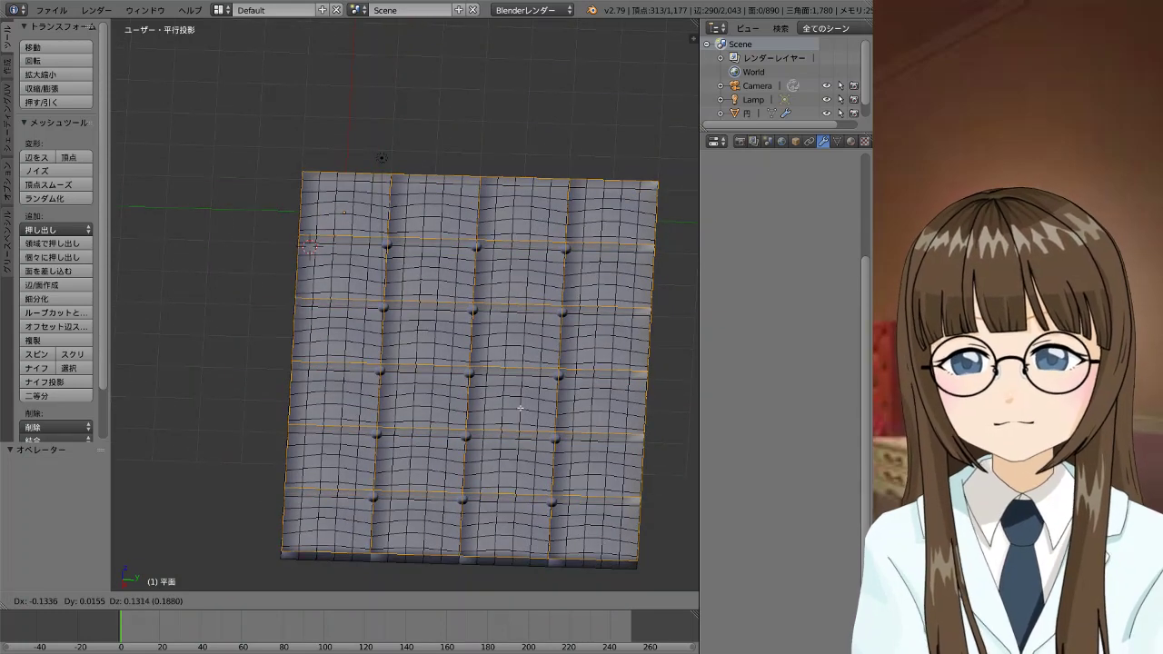
right_click(519, 416)
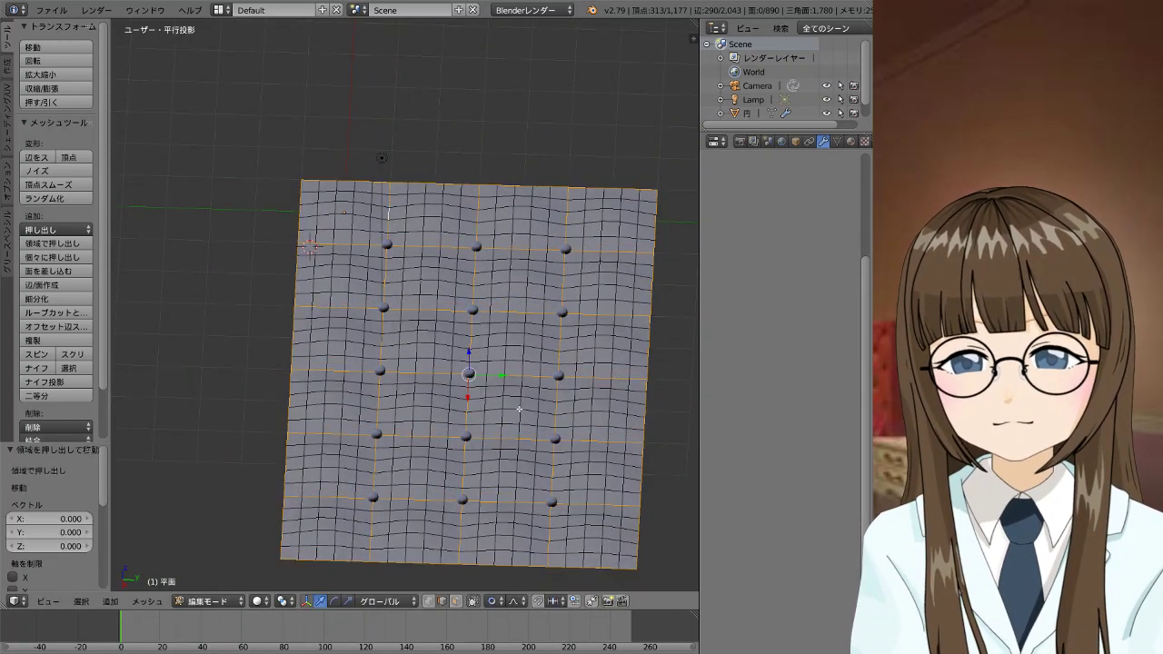
scroll(519, 415, "up", 1)
scroll(534, 419, "up", 2)
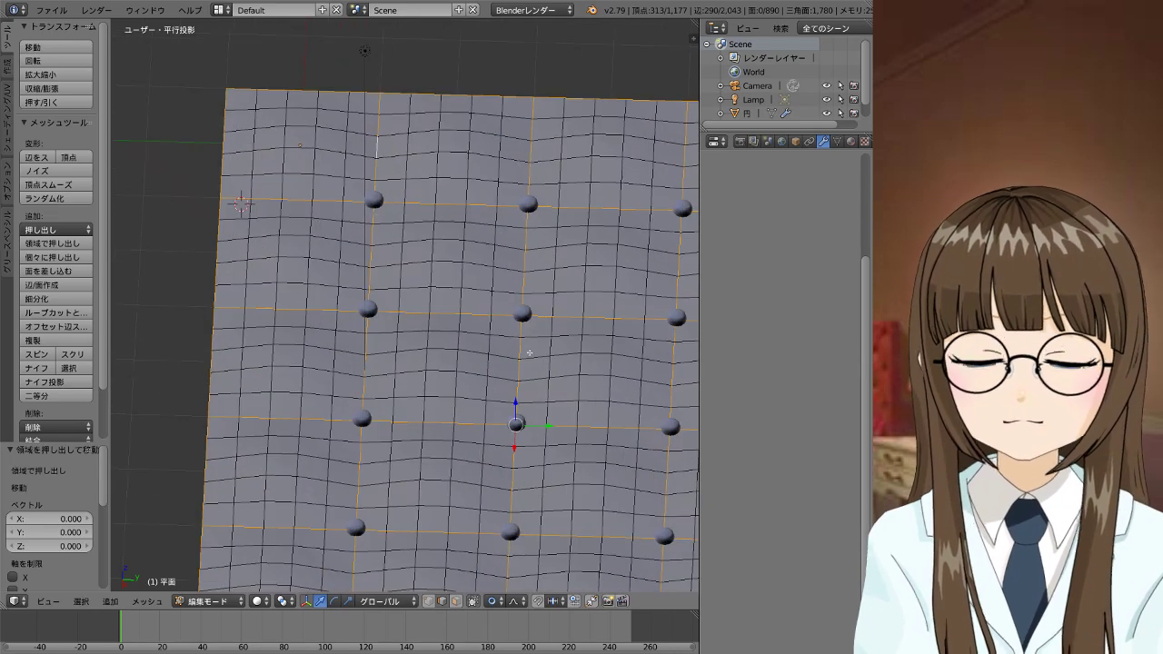
mouse_move(533, 419)
middle_mouse_down()
mouse_move(571, 295)
mouse_move(586, 312)
middle_mouse_up()
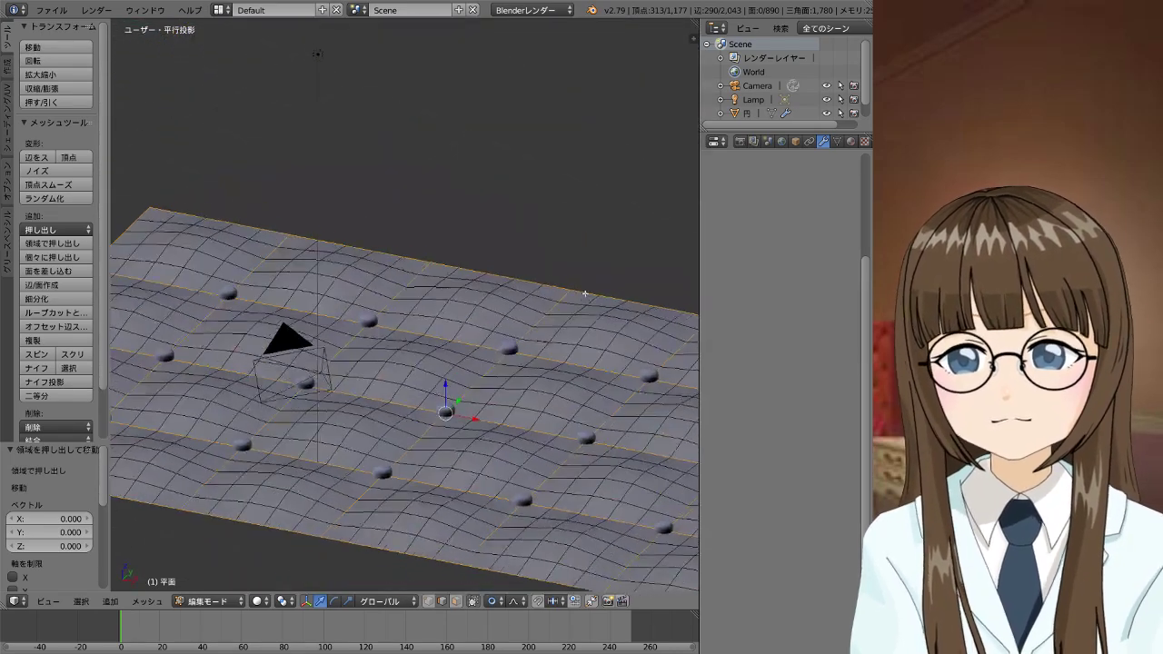
key("e")
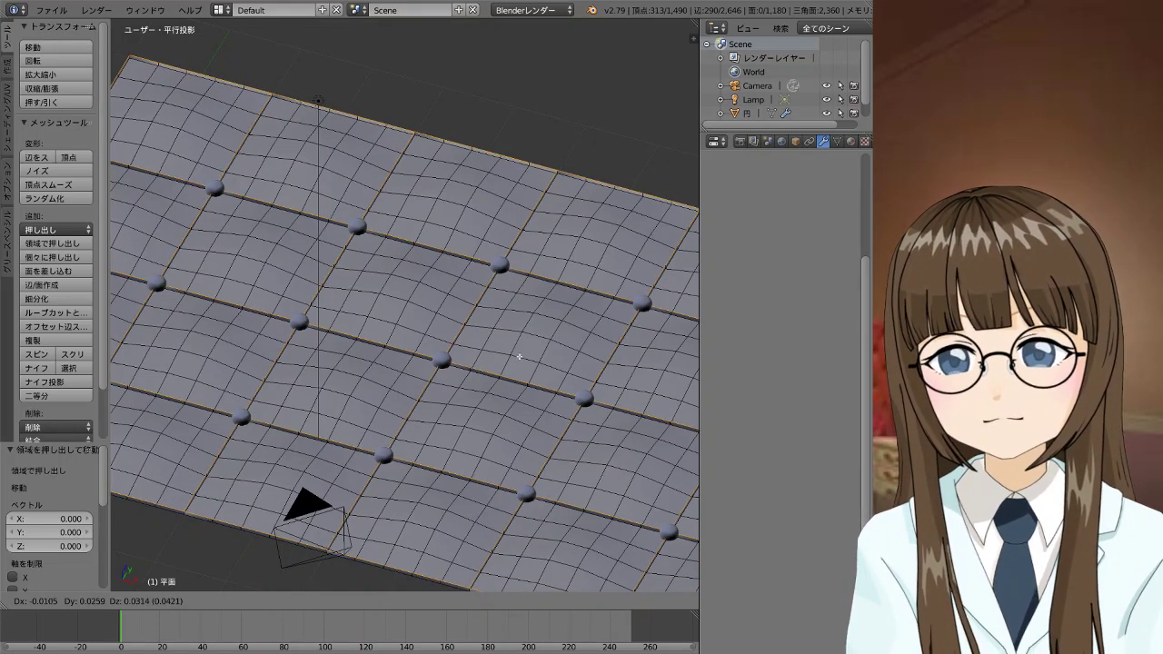
left_click(519, 356)
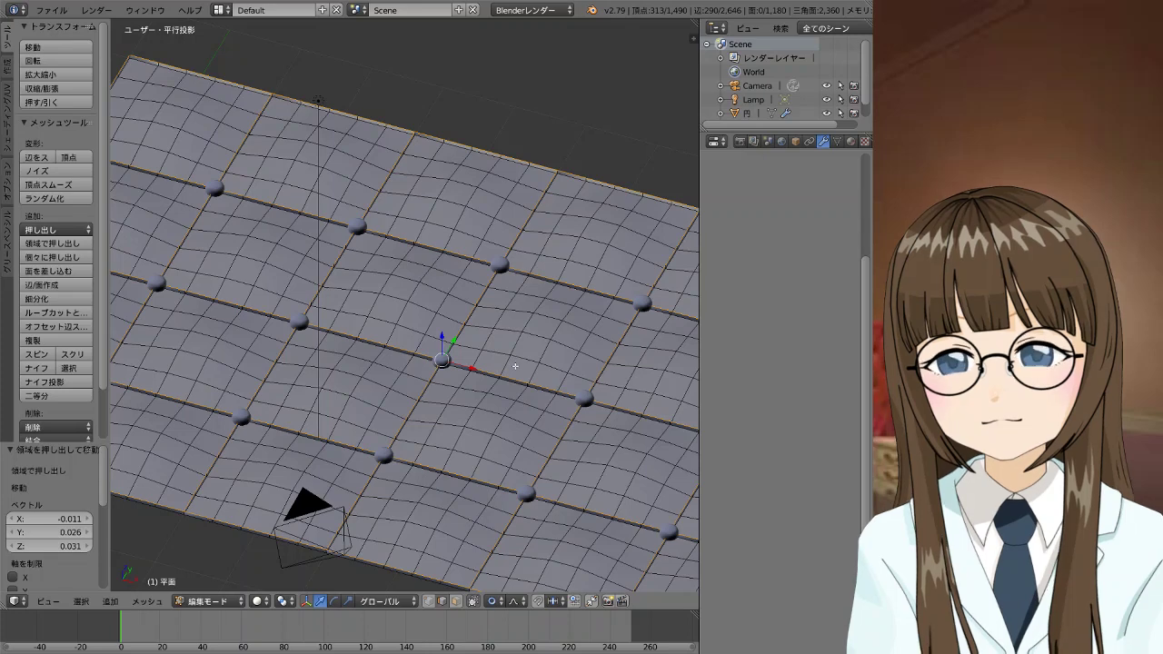
Try a second extrusion and a proportional move of the seams, cancelling both
key("e")
right_click(481, 412)
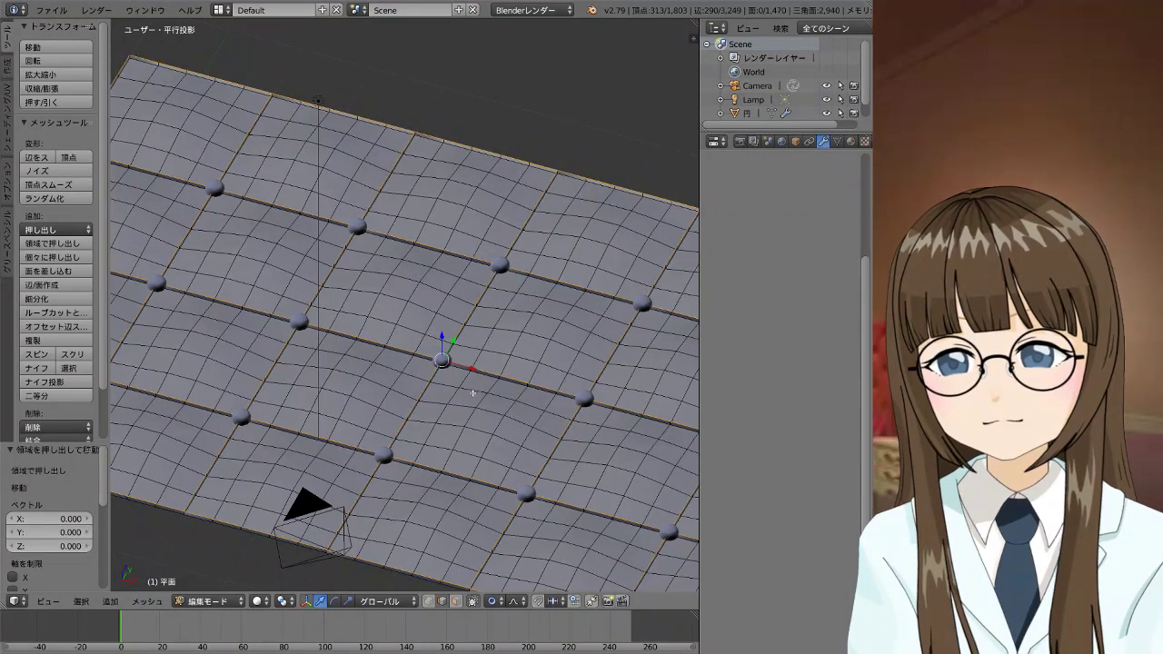
middle_click_drag(355, 412, 435, 478)
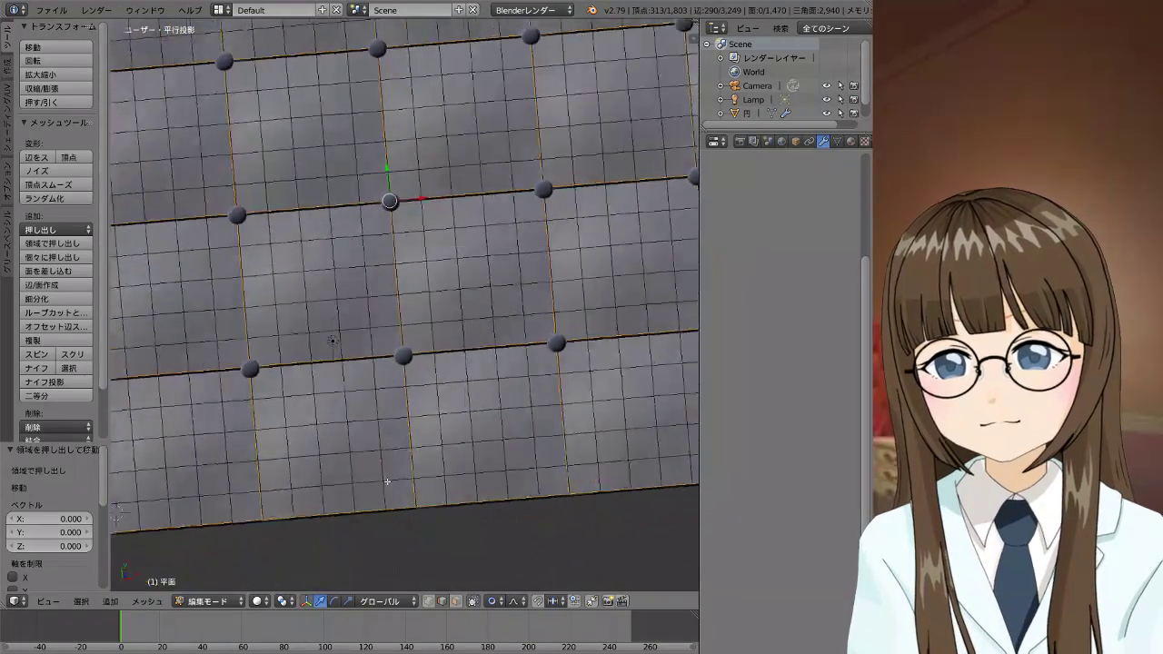
key("g")
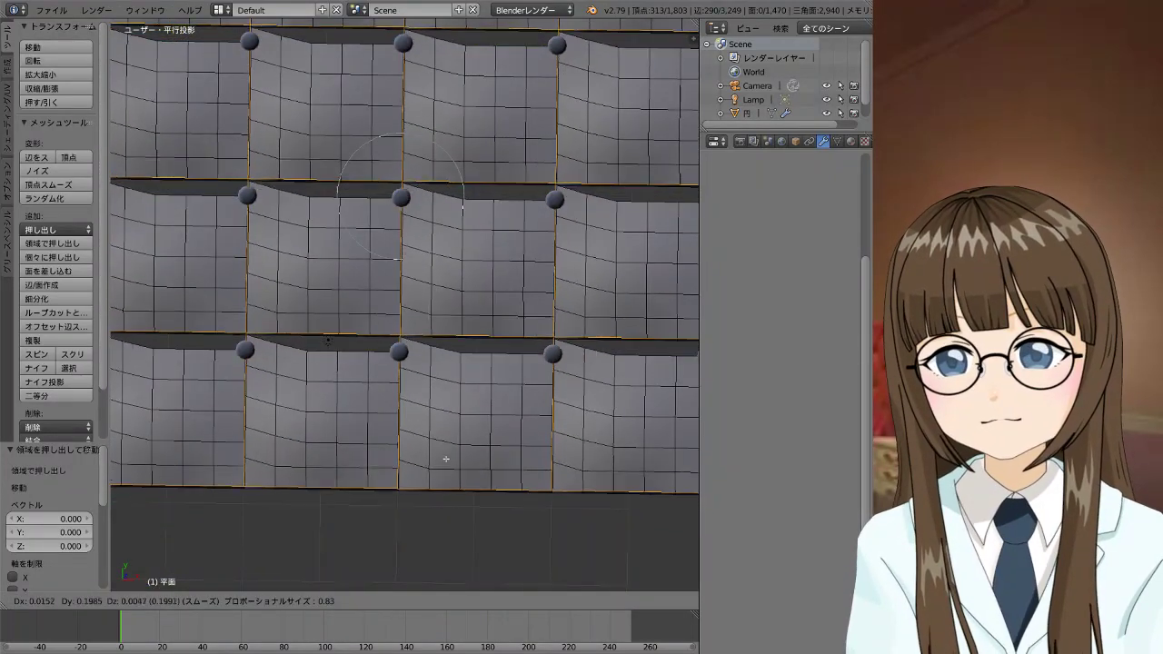
right_click(454, 505)
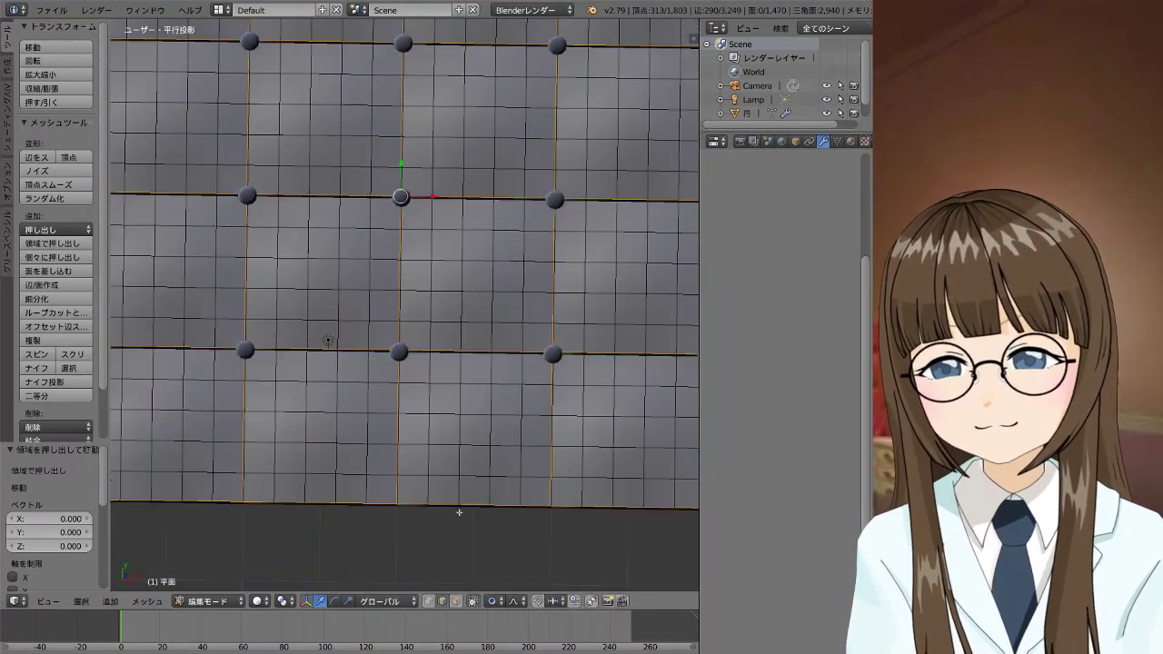
scroll(459, 512, "down", 3)
scroll(470, 469, "up", 3)
middle_click_drag(521, 387, 495, 341)
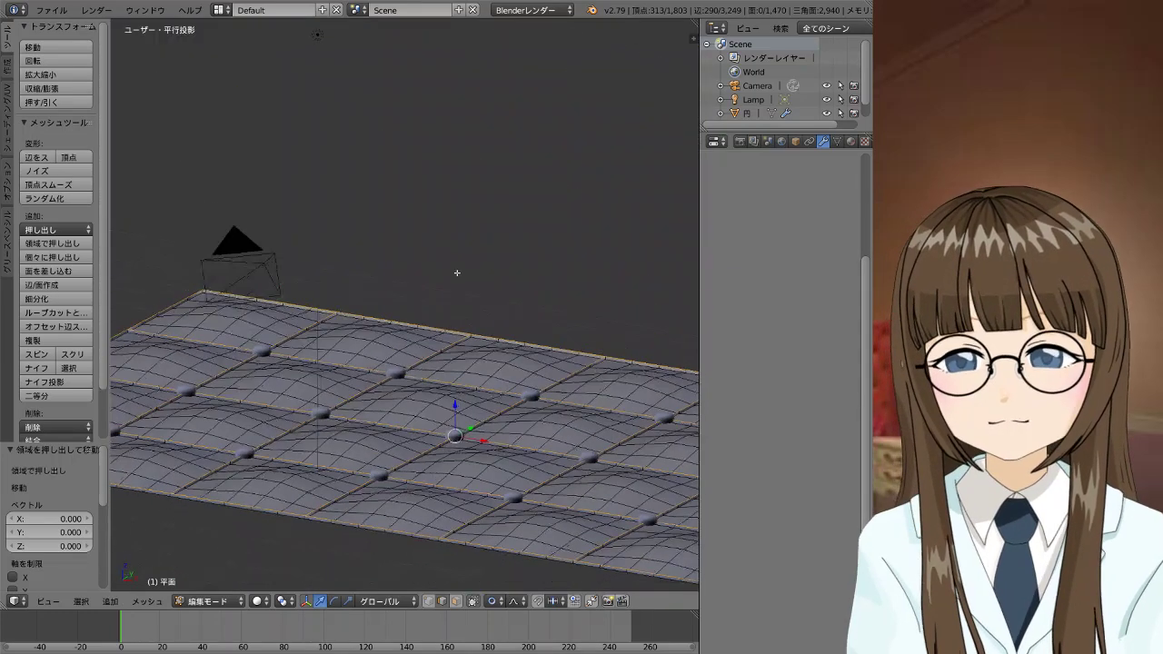
Leave Edit Mode, press Ctrl+1 in Object Mode, and return to editing the plane
key("Tab")
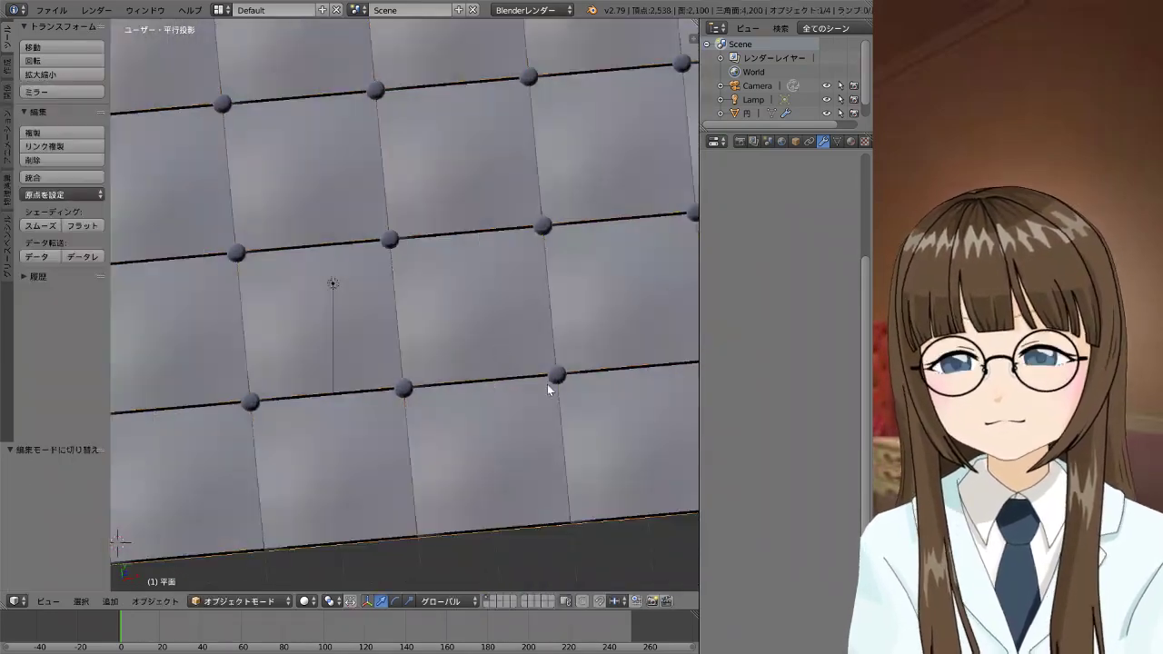
middle_click_drag(547, 384, 443, 310)
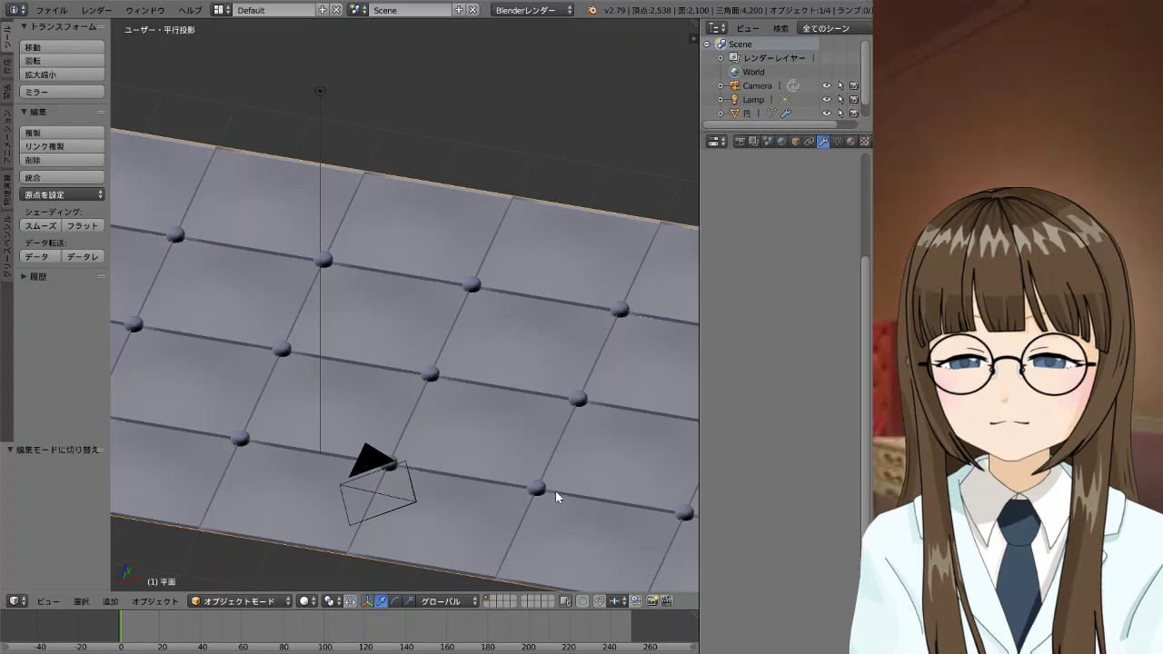
key("ctrl+1")
key("Tab")
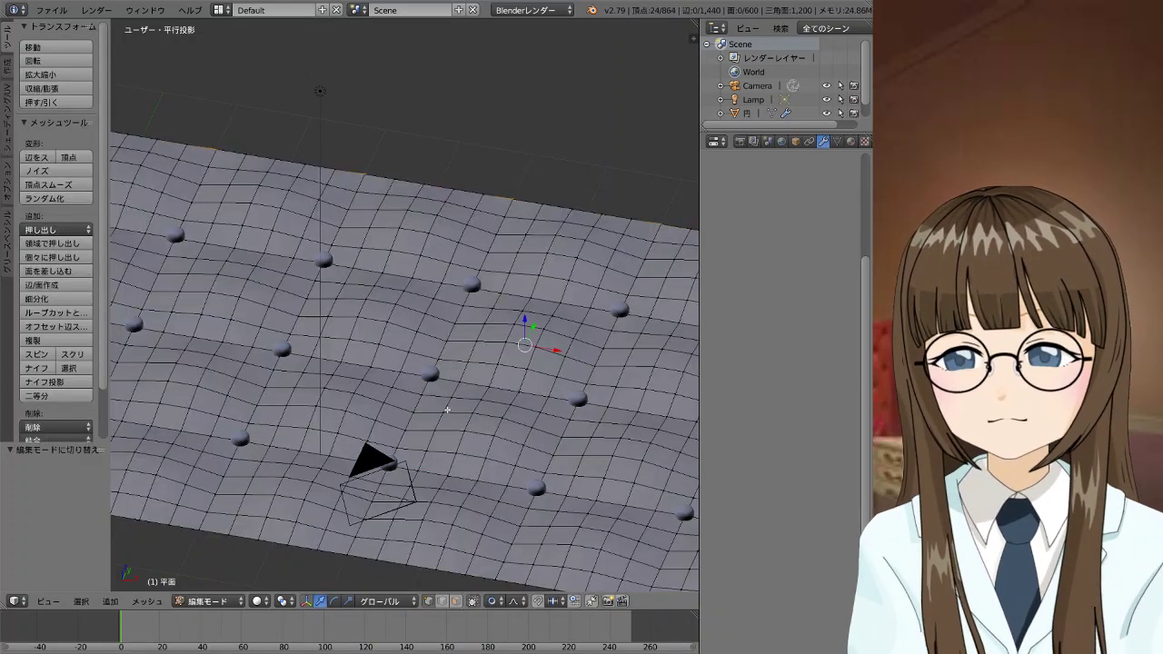
Orbit to a top-down view of the whole plane and switch to Edge select mode
middle_click_drag(466, 440, 512, 495)
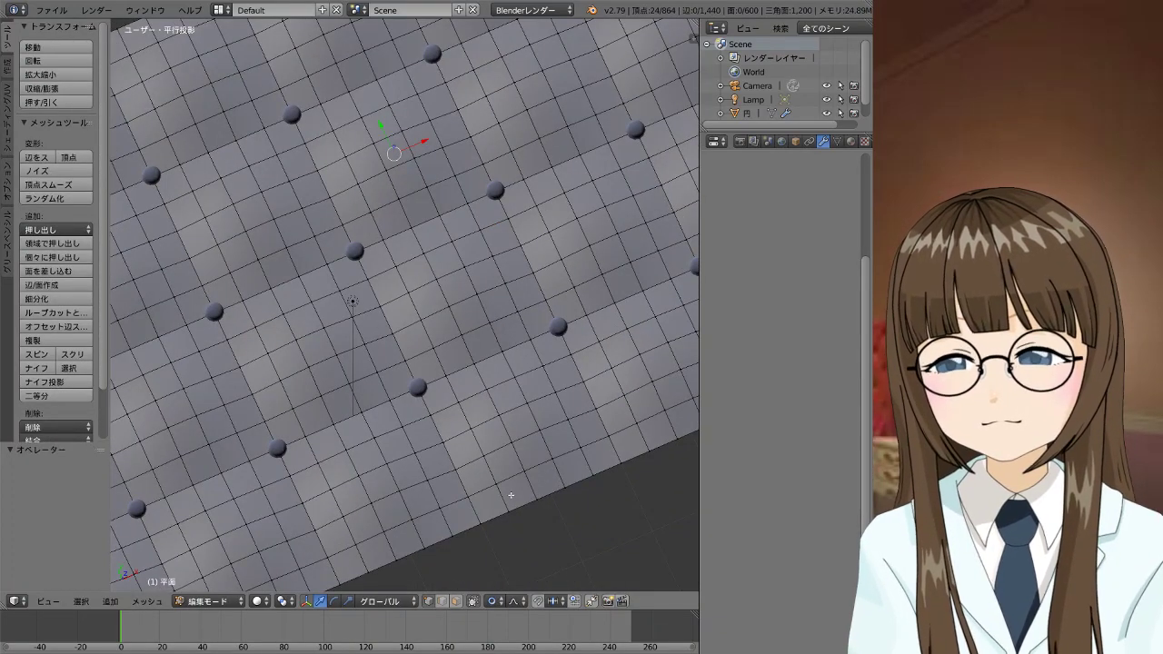
scroll(469, 347, "down", 5)
middle_click_drag(469, 347, 466, 340)
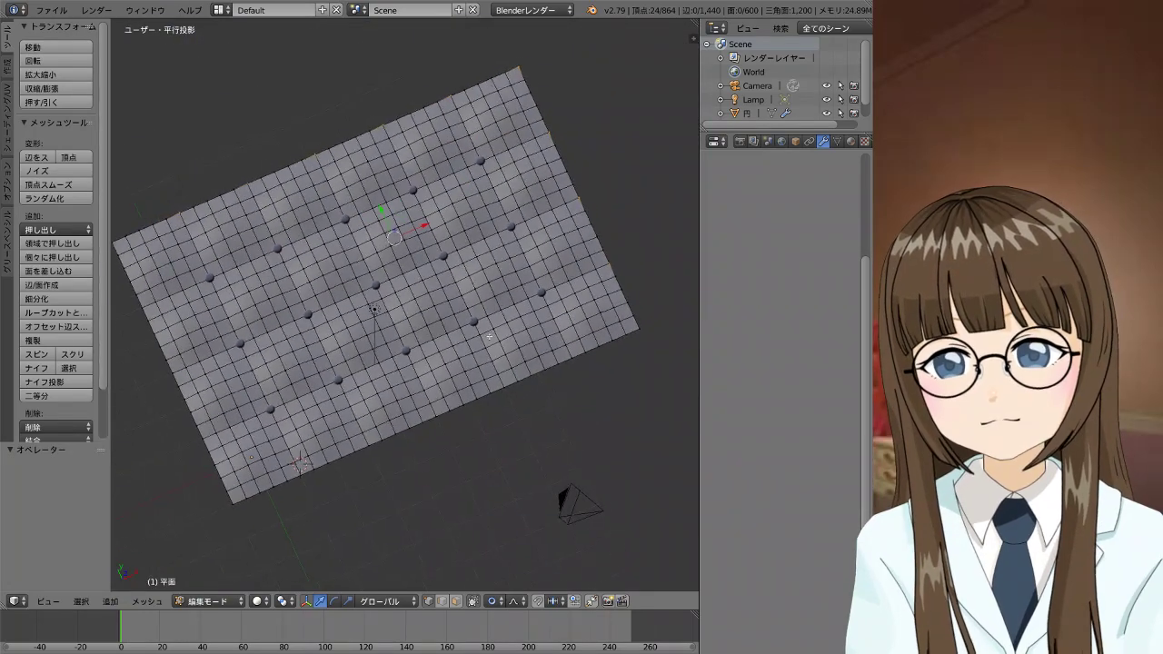
mouse_move(579, 318)
middle_mouse_down()
mouse_move(489, 345)
mouse_move(494, 403)
middle_mouse_up()
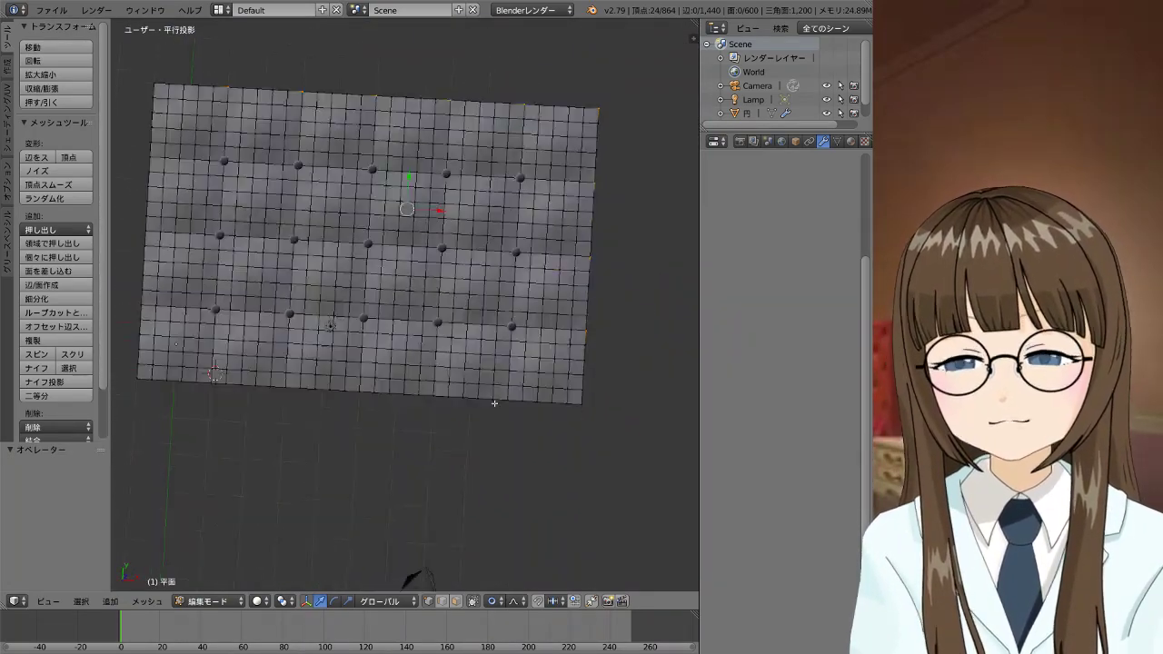
key("KP_1")
mouse_move(467, 327)
middle_mouse_down()
mouse_move(463, 499)
mouse_move(461, 383)
middle_mouse_up()
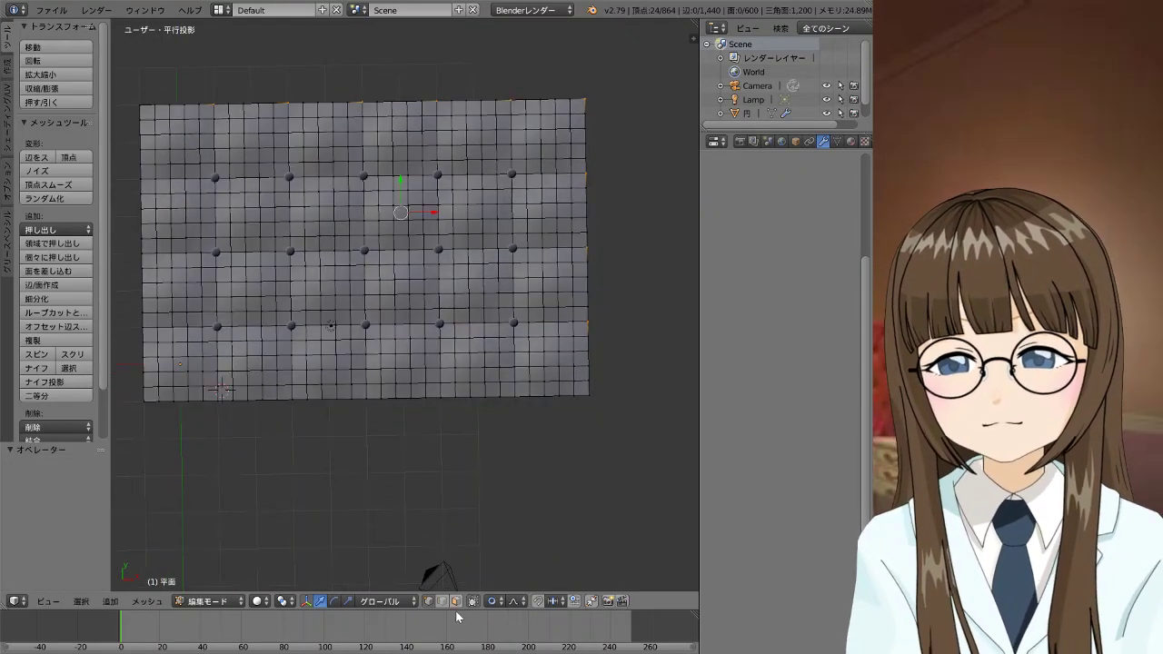
left_click(443, 603)
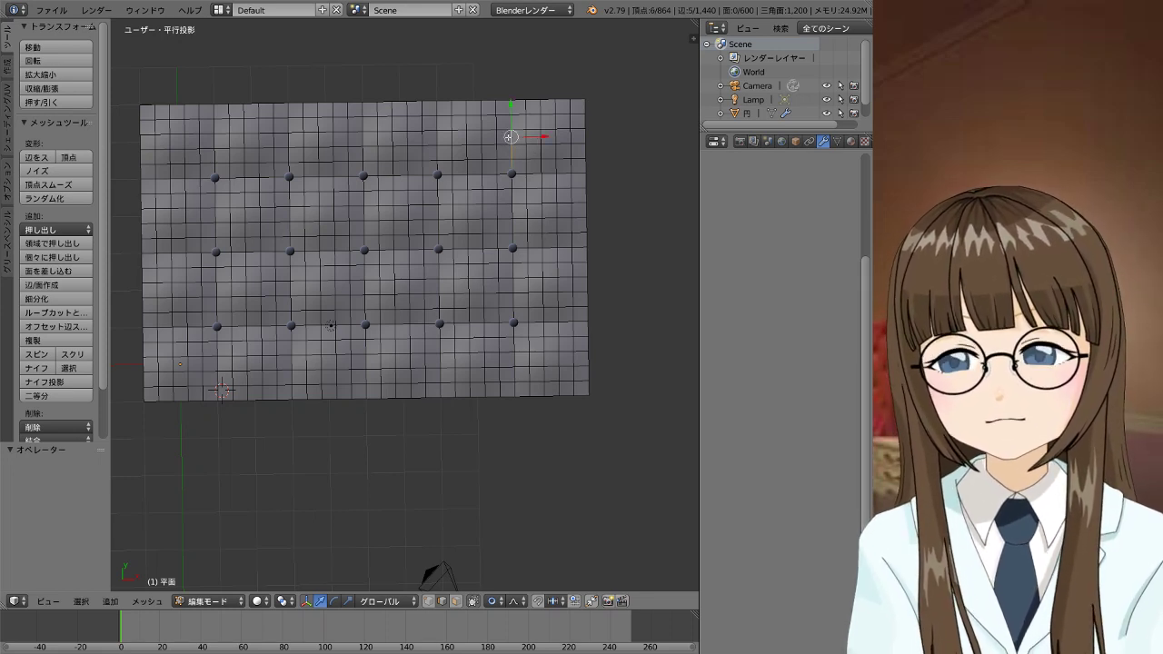
Select the upper vertical seams and the full leftmost vertical seam, undoing a stray horizontal pick
left_click(441, 141, "alt+shift")
left_click(361, 141, "alt+shift")
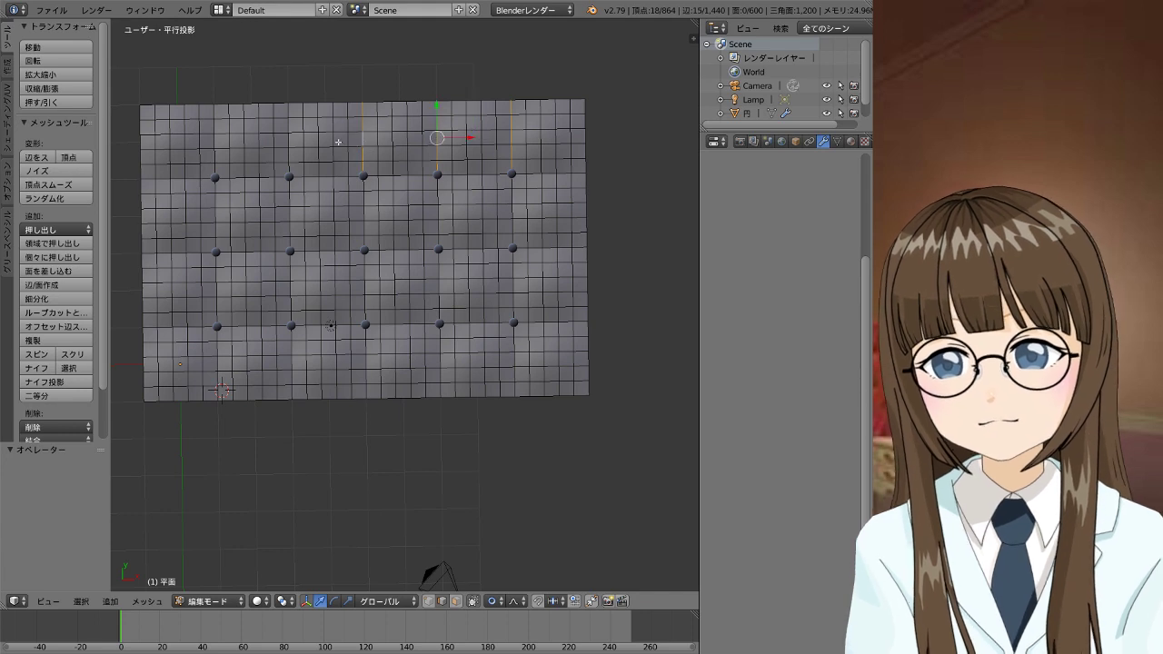
left_click(290, 140, "alt+shift")
left_click(215, 140, "alt+shift")
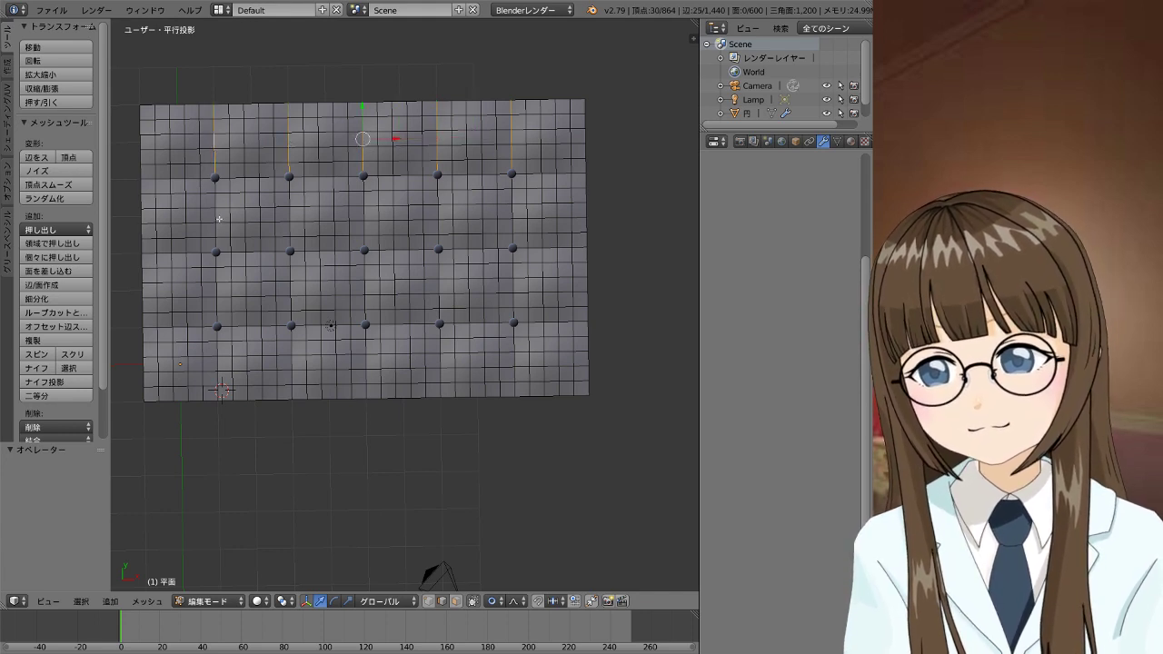
left_click(217, 218, "alt+shift")
left_click(218, 309, "ctrl")
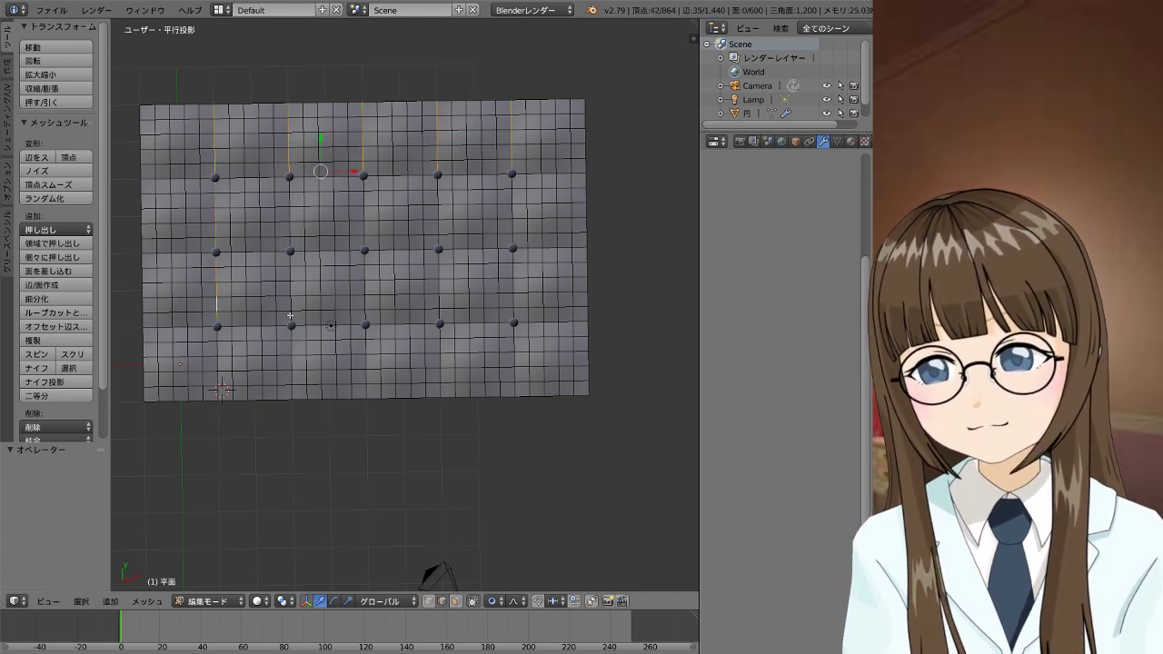
left_click(218, 370, "ctrl")
left_click(290, 367, "ctrl")
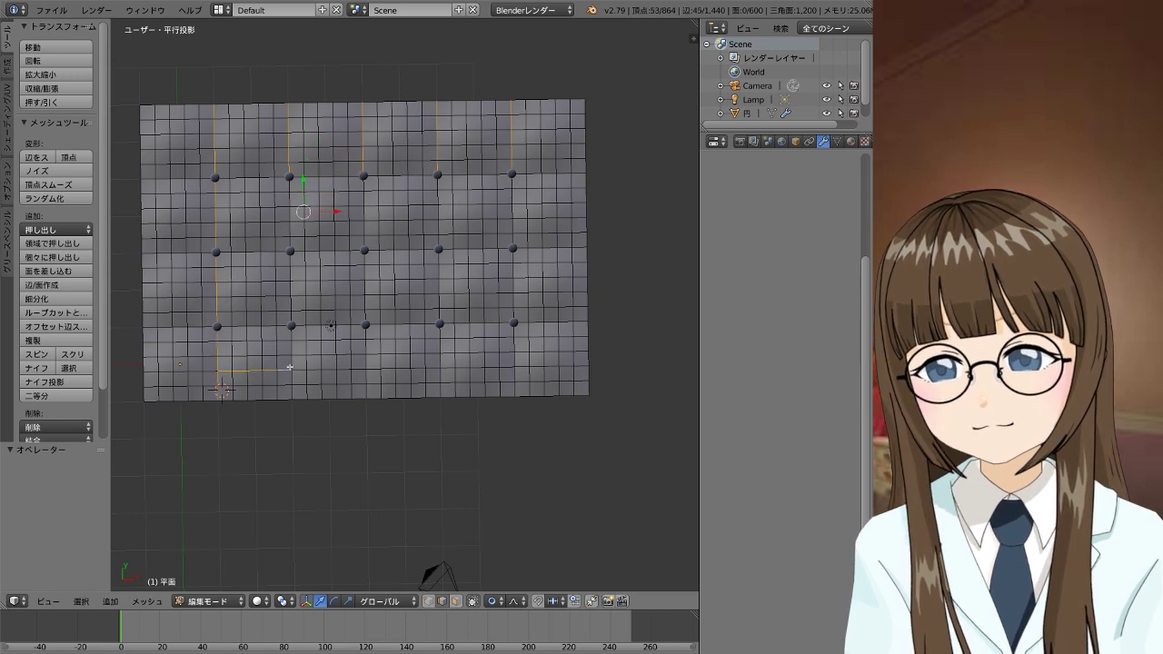
key("ctrl+z")
Add the middle, fourth, fifth and rightmost vertical seams, undoing a mistaken horizontal edge
left_click(298, 311, "ctrl")
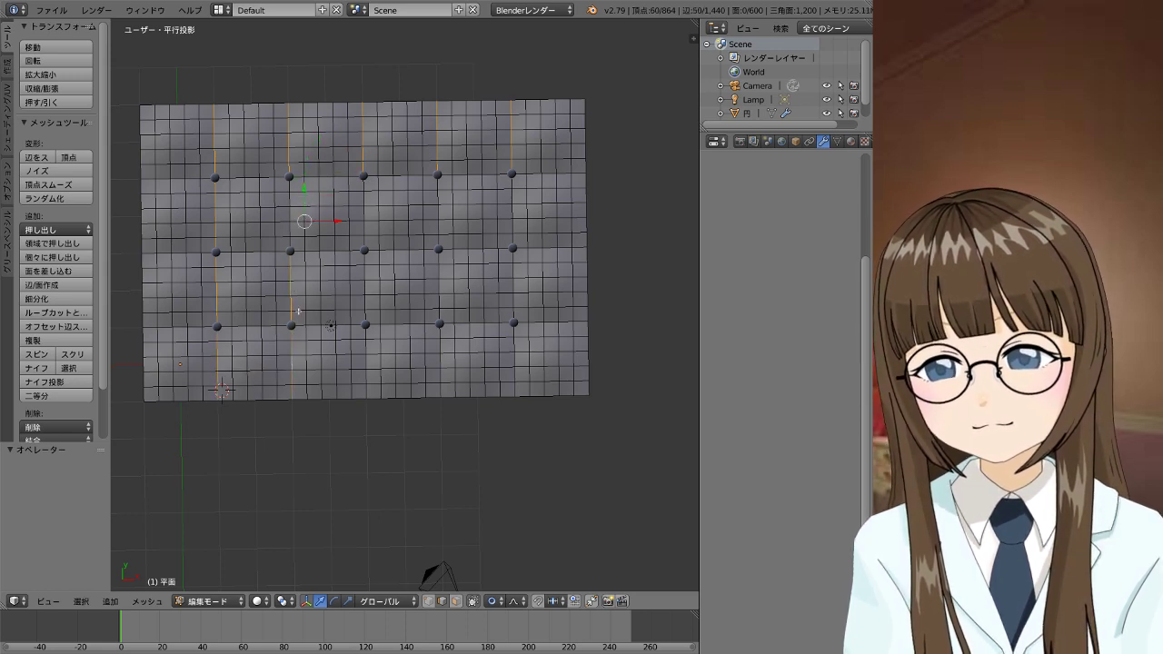
left_click(292, 215, "ctrl")
left_click(362, 218, "ctrl")
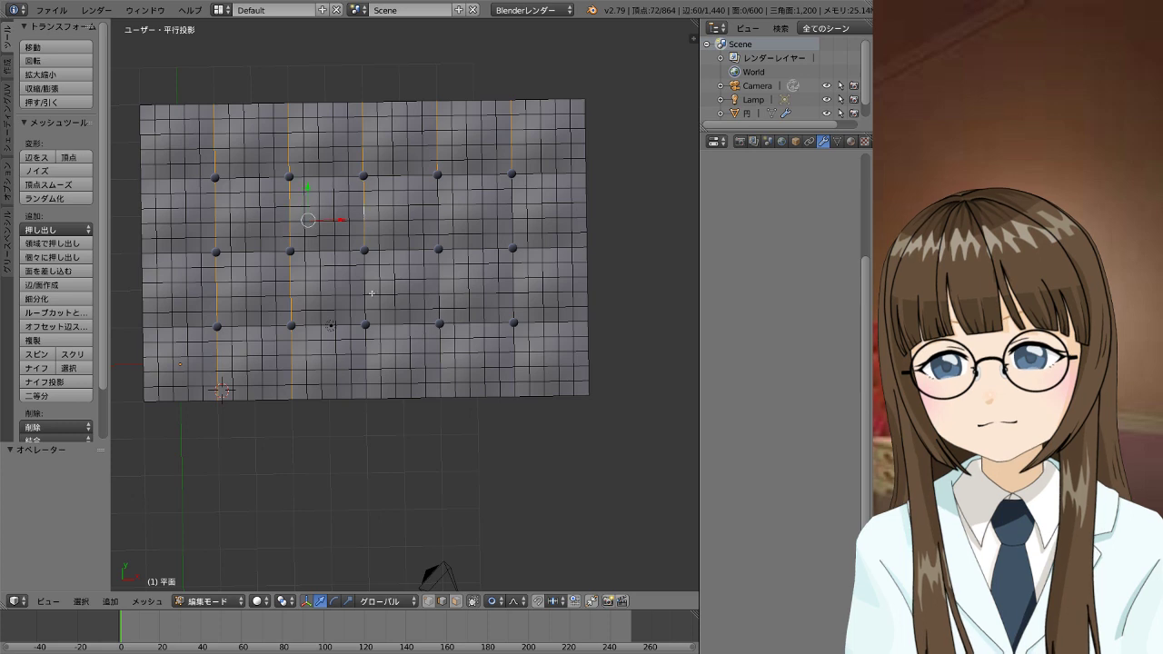
left_click(365, 297, "ctrl")
left_click(440, 212, "ctrl")
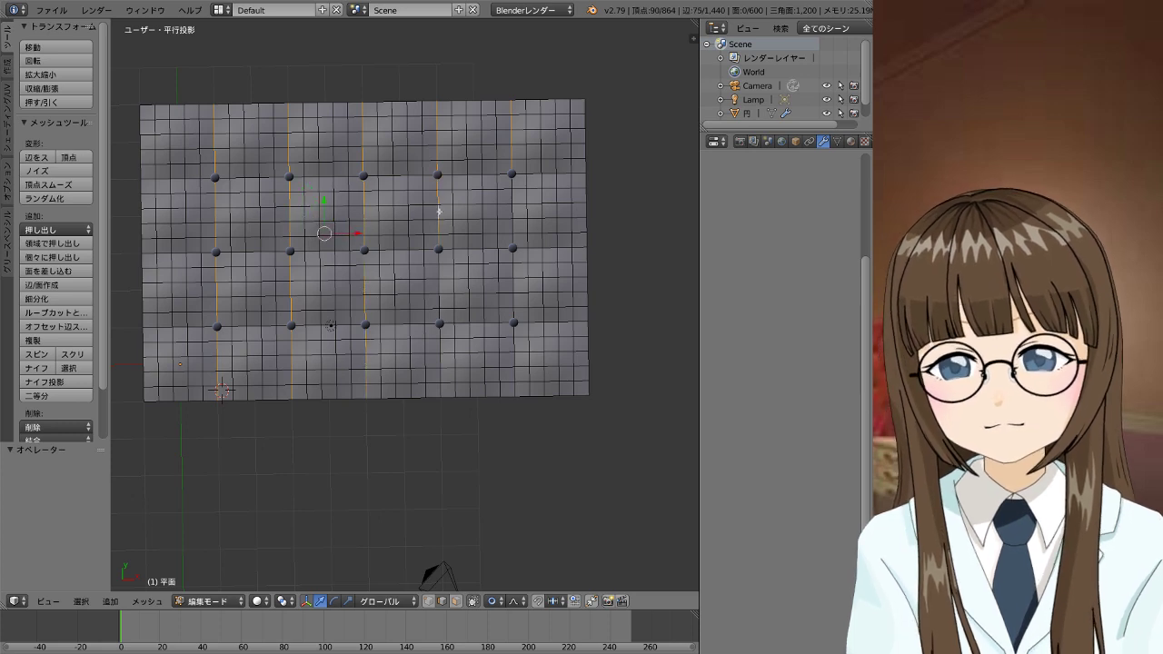
left_click(437, 289, "ctrl")
left_click(439, 360, "ctrl")
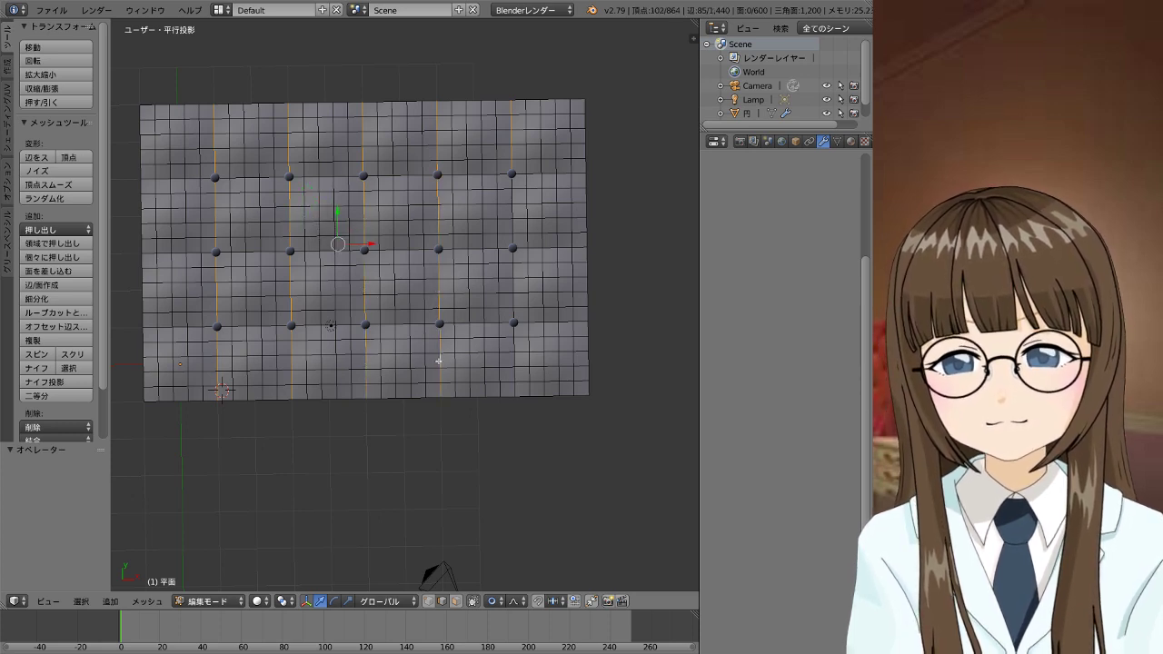
left_click(518, 366, "ctrl")
key("ctrl+z")
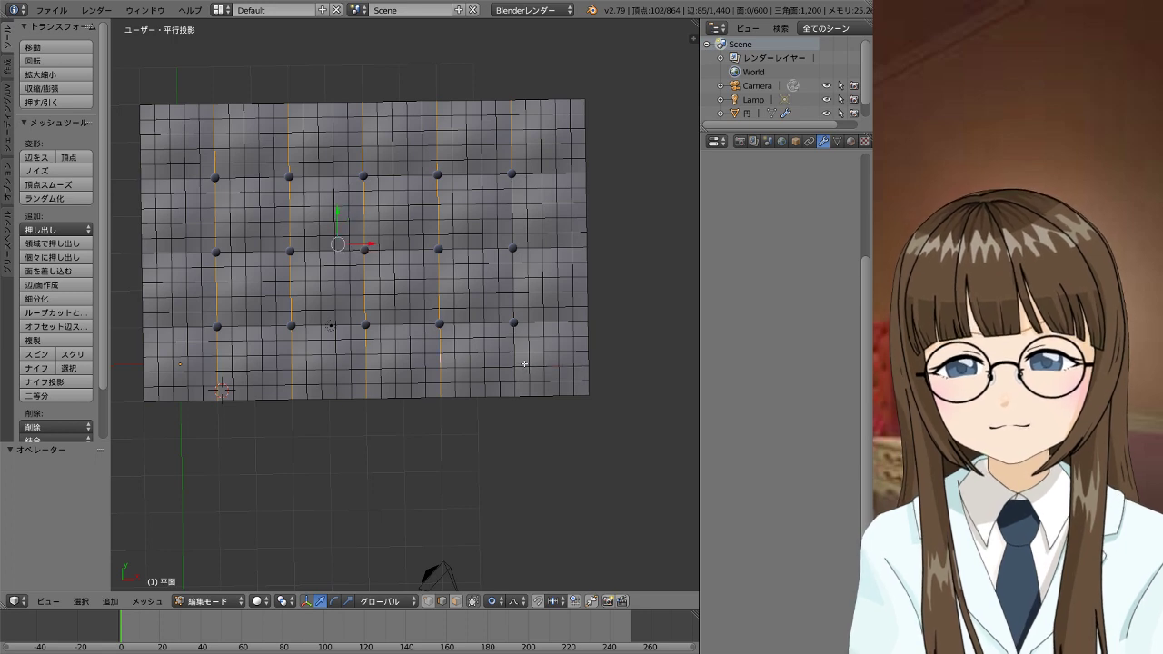
left_click(515, 364, "ctrl")
left_click(513, 275, "ctrl")
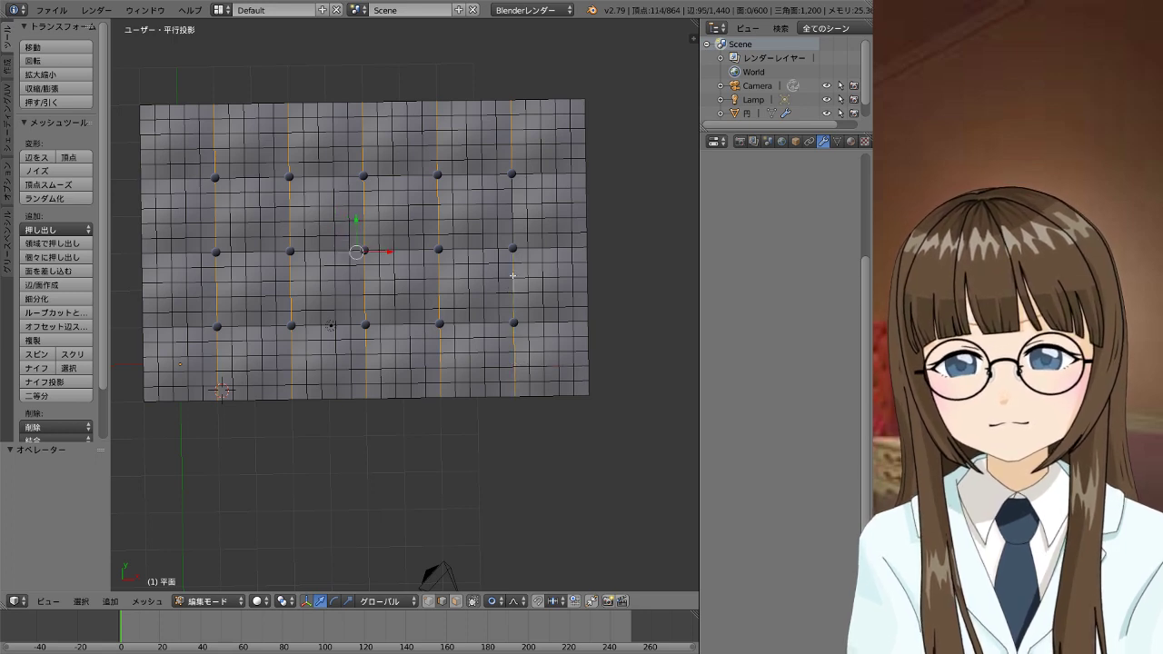
left_click(512, 211, "ctrl")
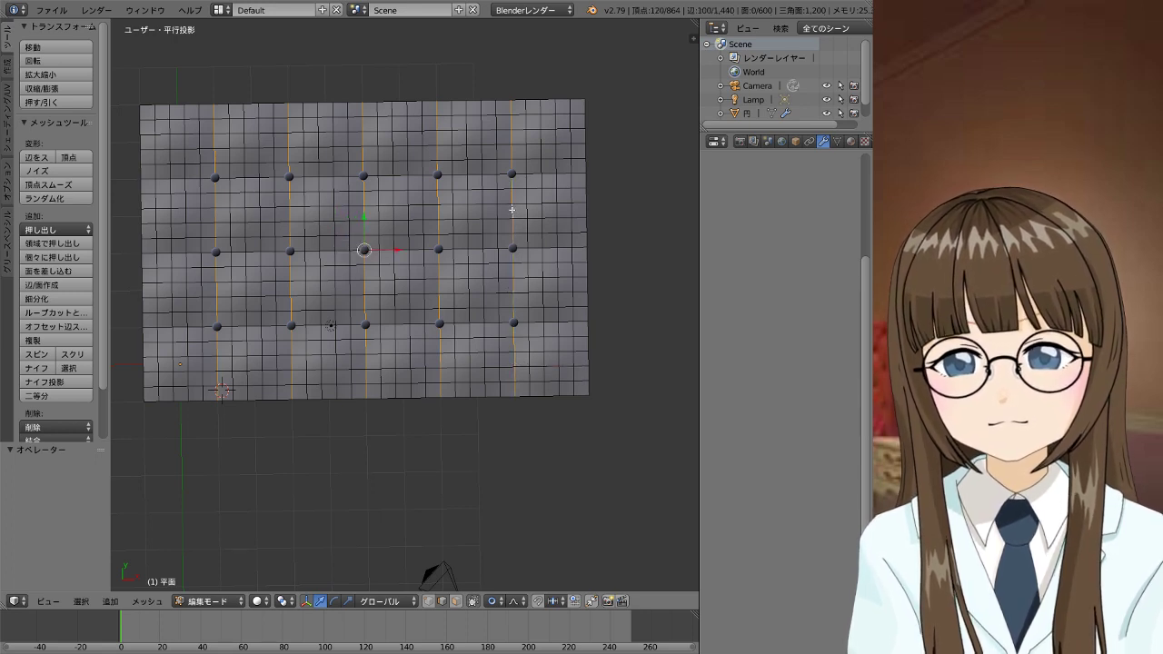
Add the top horizontal seam and part of the middle horizontal seam
left_click(475, 175, "ctrl")
left_click(402, 174, "ctrl")
left_click(329, 178, "ctrl")
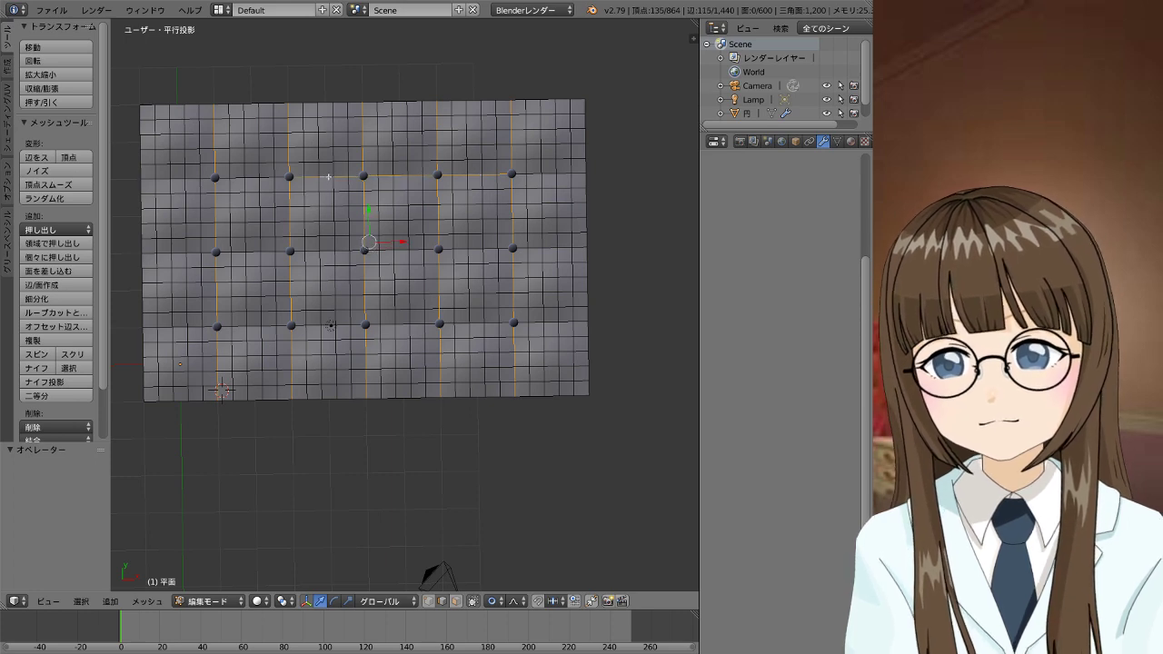
left_click(251, 179, "ctrl")
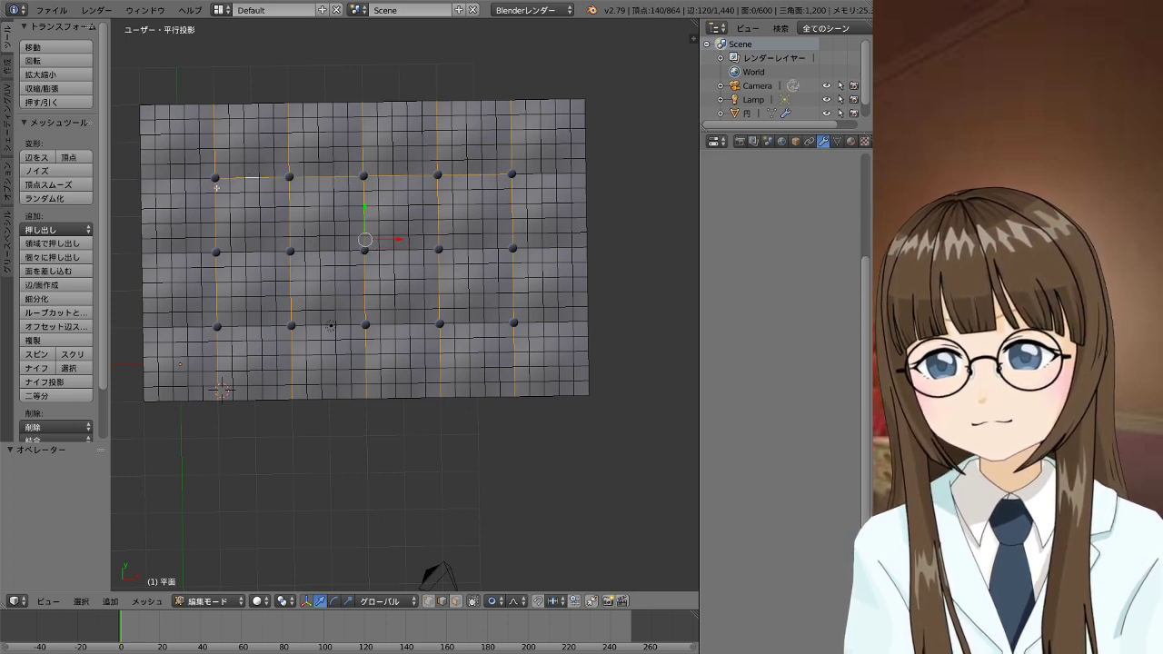
left_click(254, 255, "ctrl")
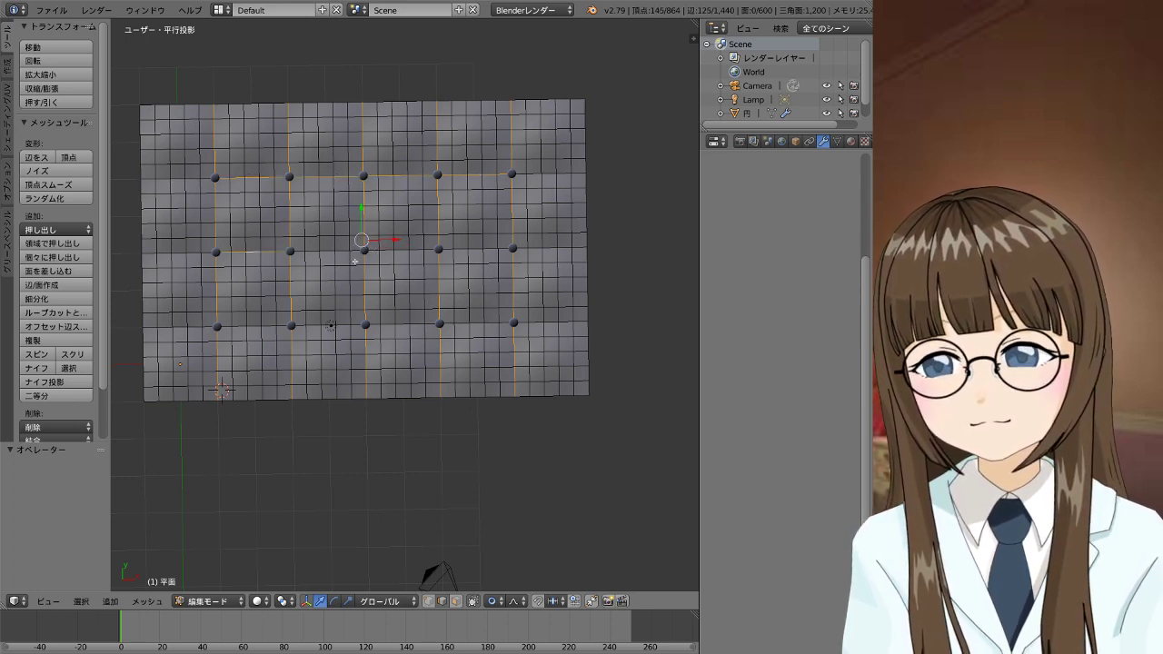
left_click(399, 251, "ctrl")
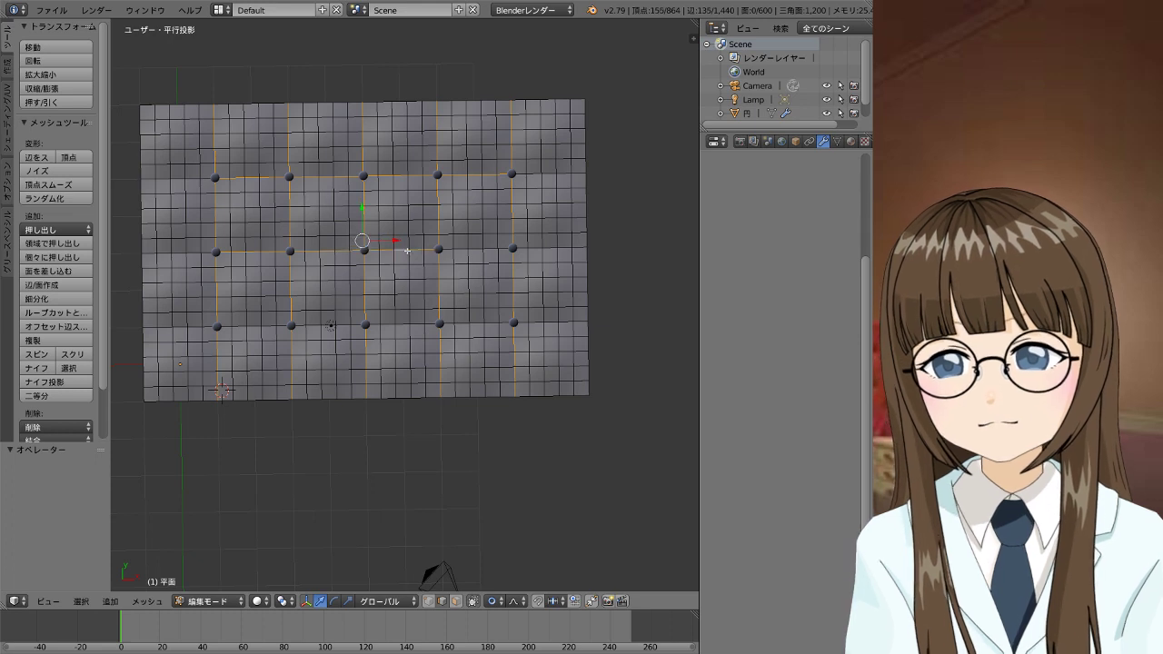
Add the bottom horizontal seam and the left and right ends of all horizontal seams
left_click(480, 325, "ctrl")
left_click(403, 325, "ctrl")
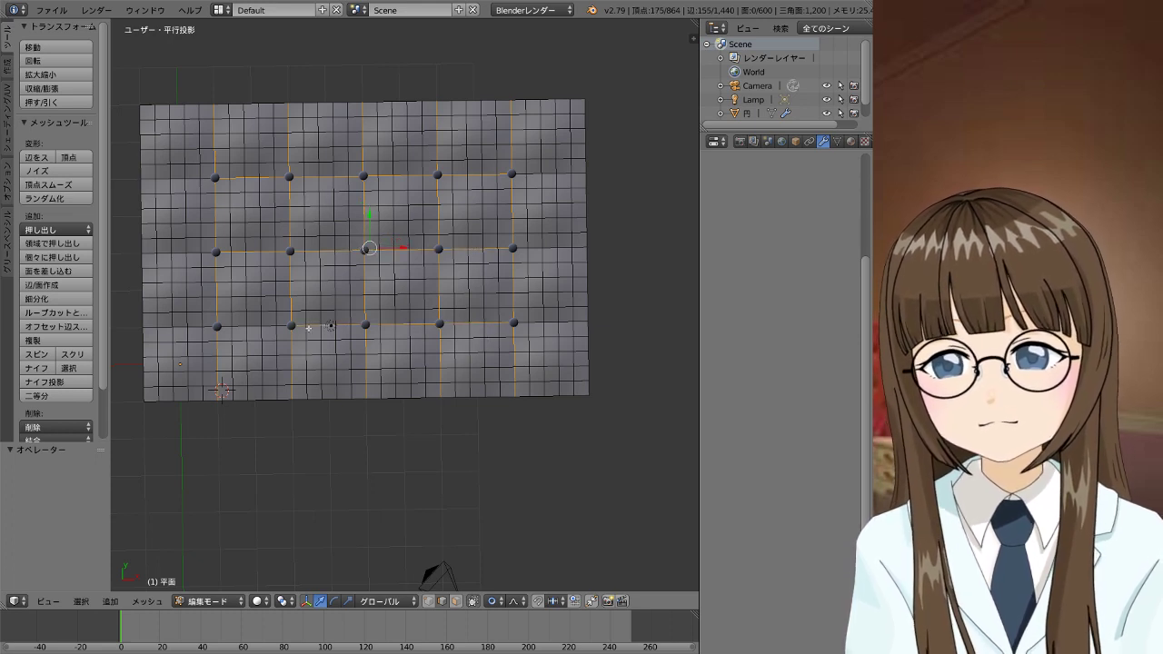
left_click(258, 327, "ctrl")
left_click(177, 332, "ctrl")
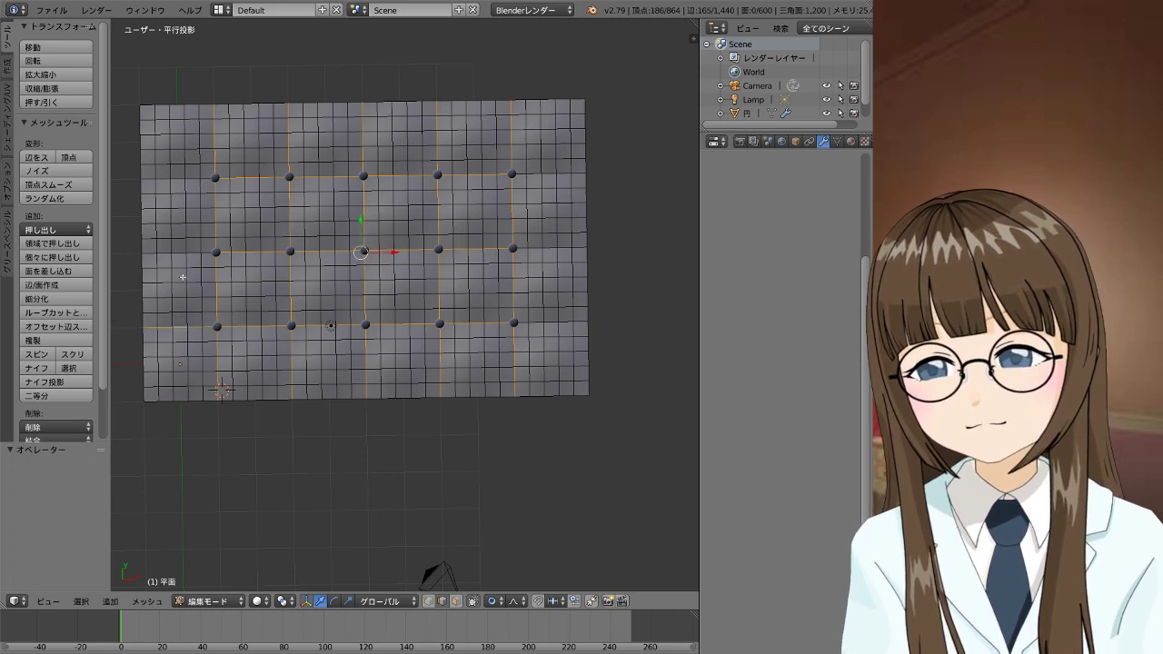
left_click(183, 253, "ctrl")
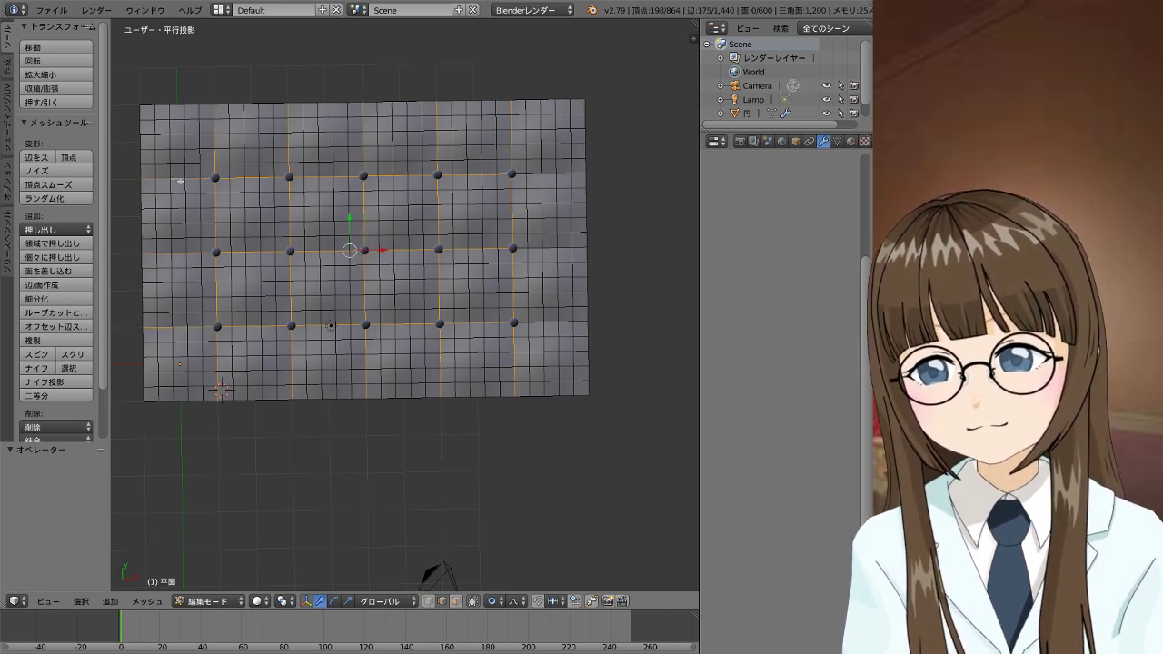
left_click(549, 176, "ctrl")
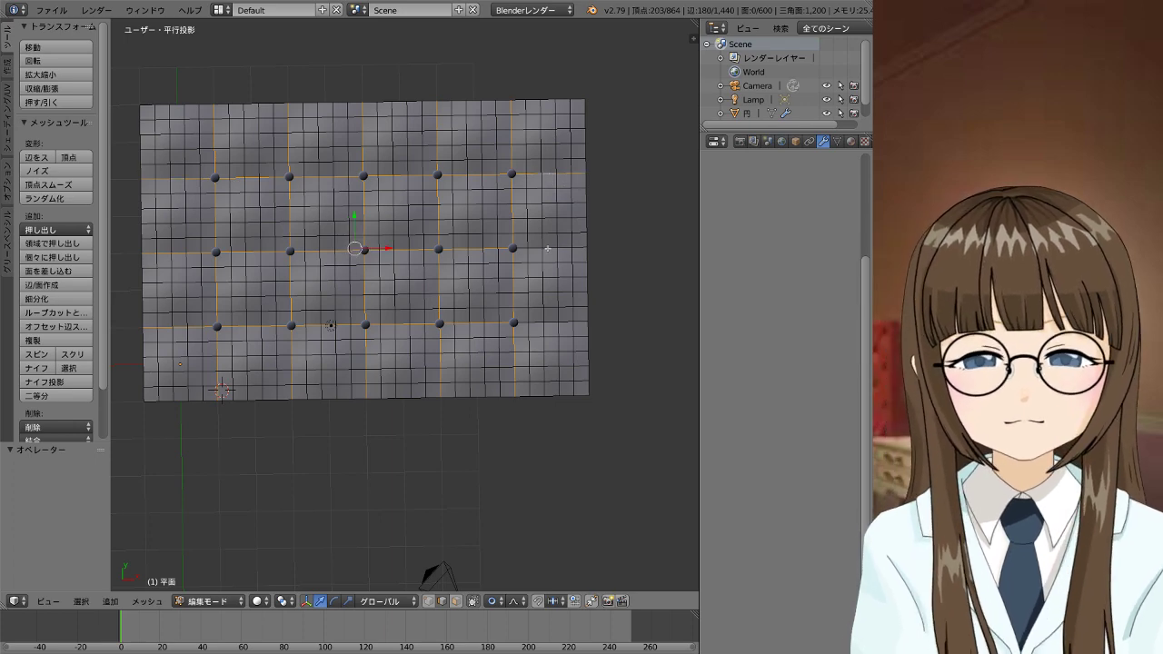
left_click(550, 249, "ctrl")
left_click(553, 324, "ctrl")
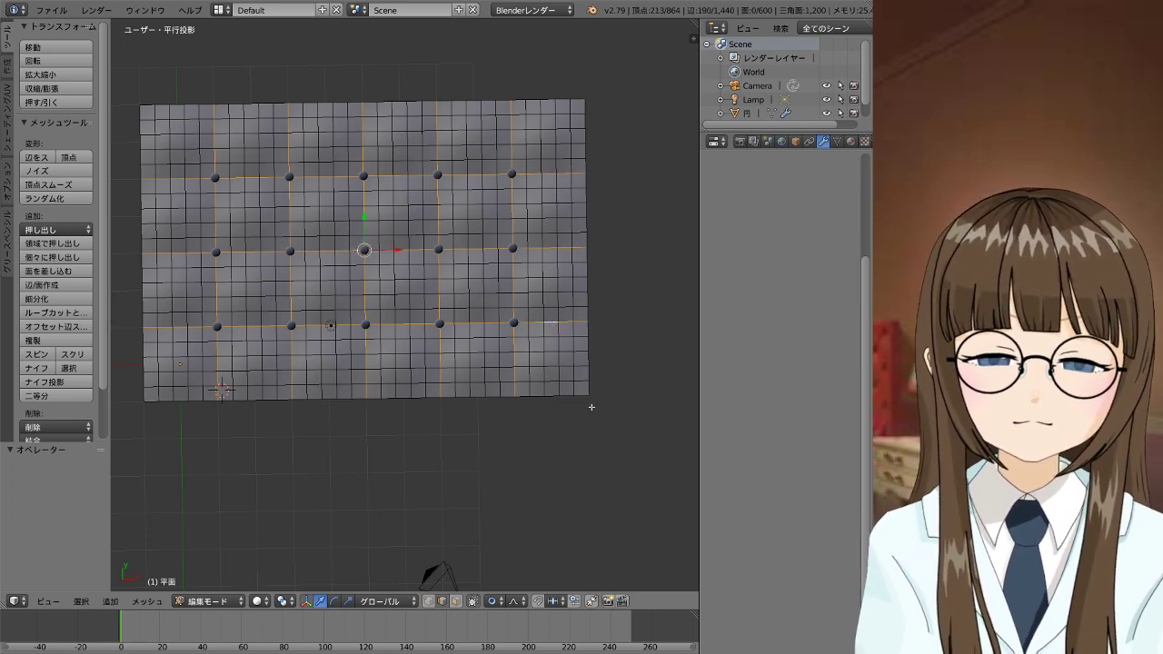
mouse_move(591, 408)
middle_mouse_down()
mouse_move(553, 251)
mouse_move(558, 364)
mouse_move(592, 303)
middle_mouse_up()
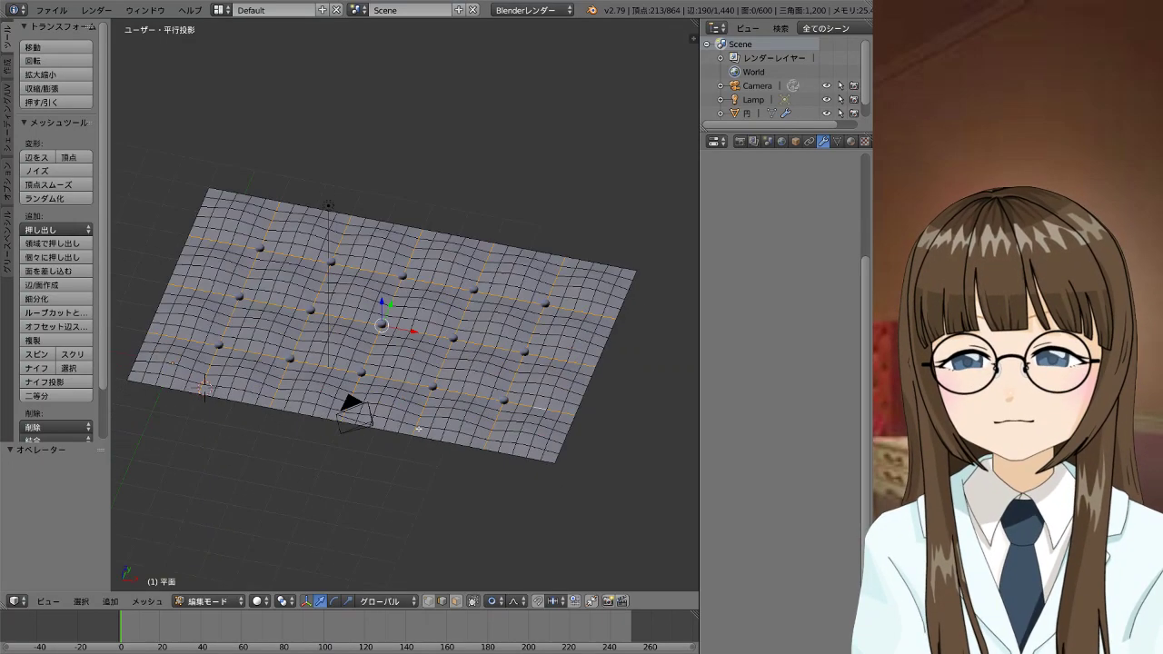
Extrude the selected seam edges straight up along Z by 0.082
middle_click_drag(409, 395, 439, 465)
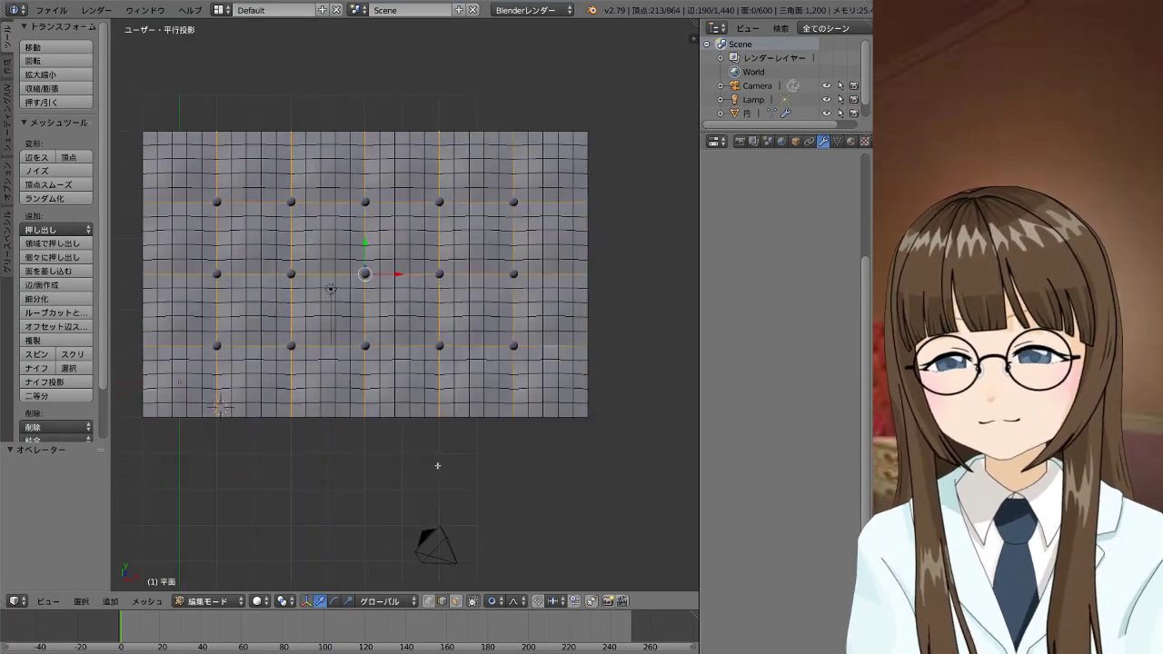
key("s")
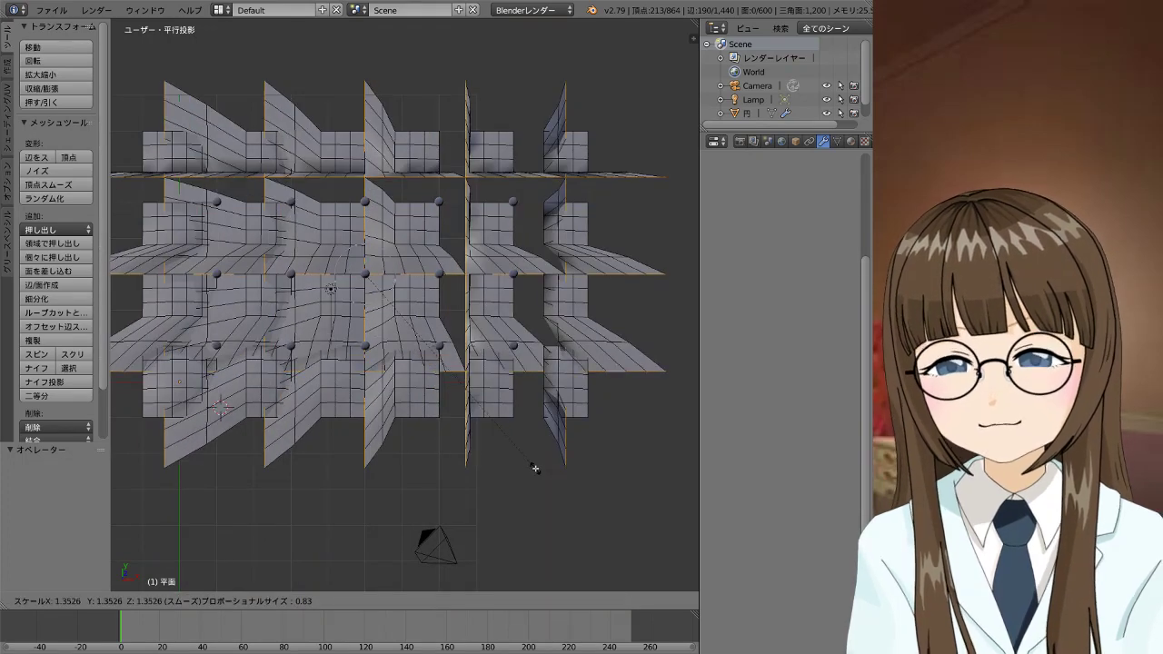
key("Escape")
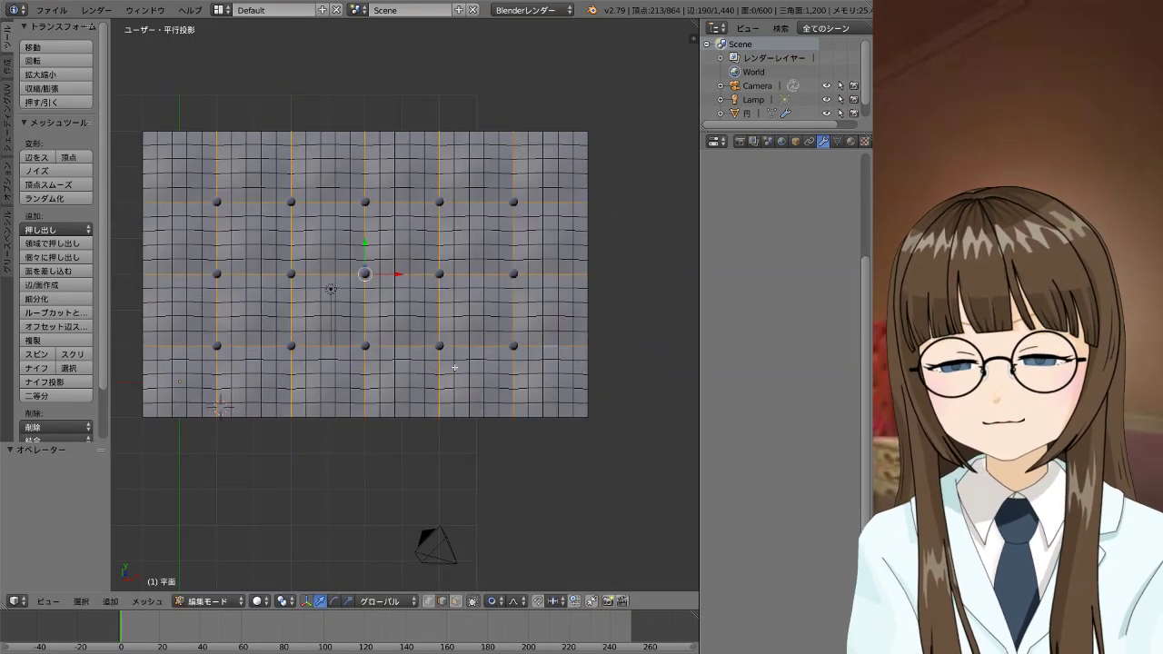
key("e")
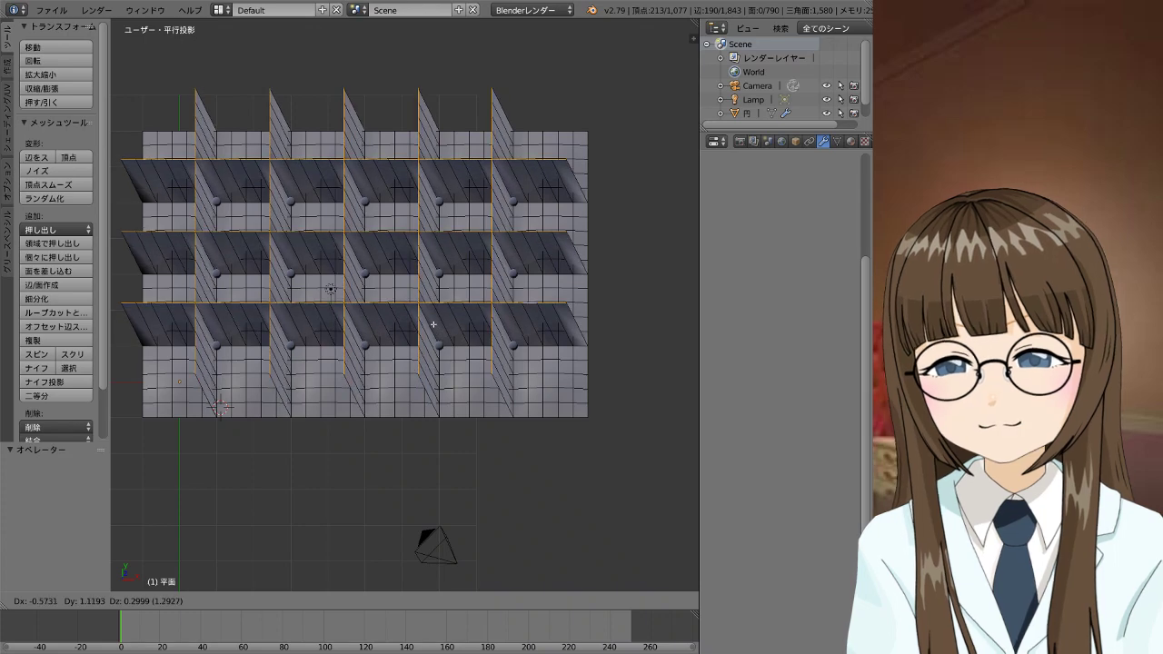
key("Escape")
middle_click_drag(472, 370, 423, 291)
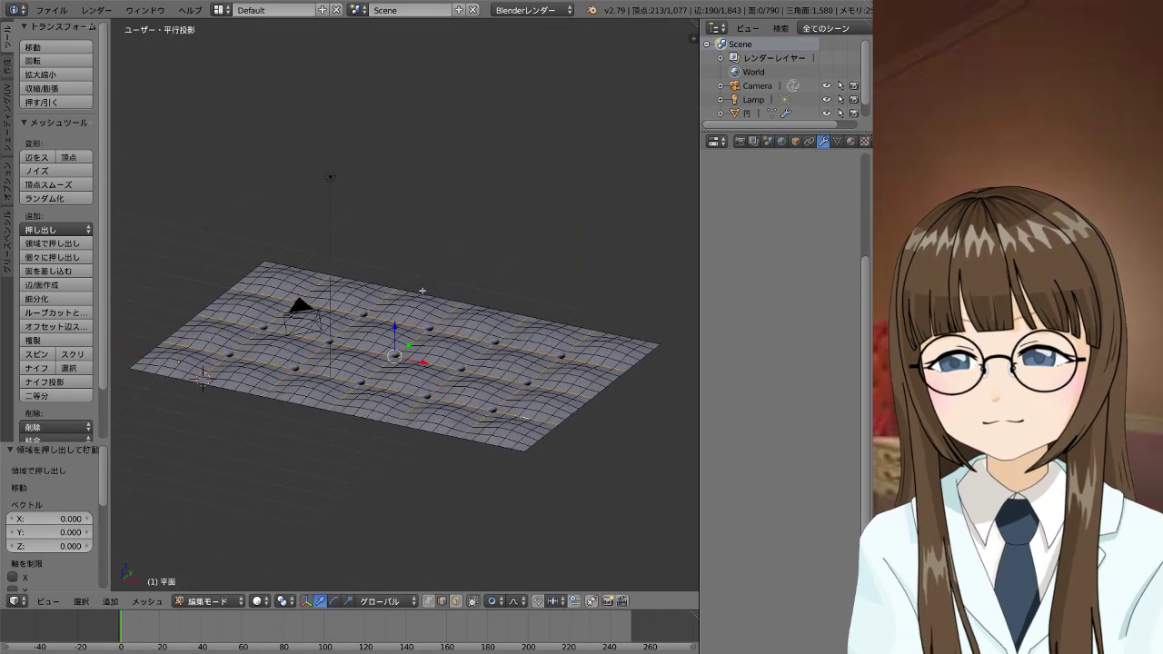
key("e")
key("z")
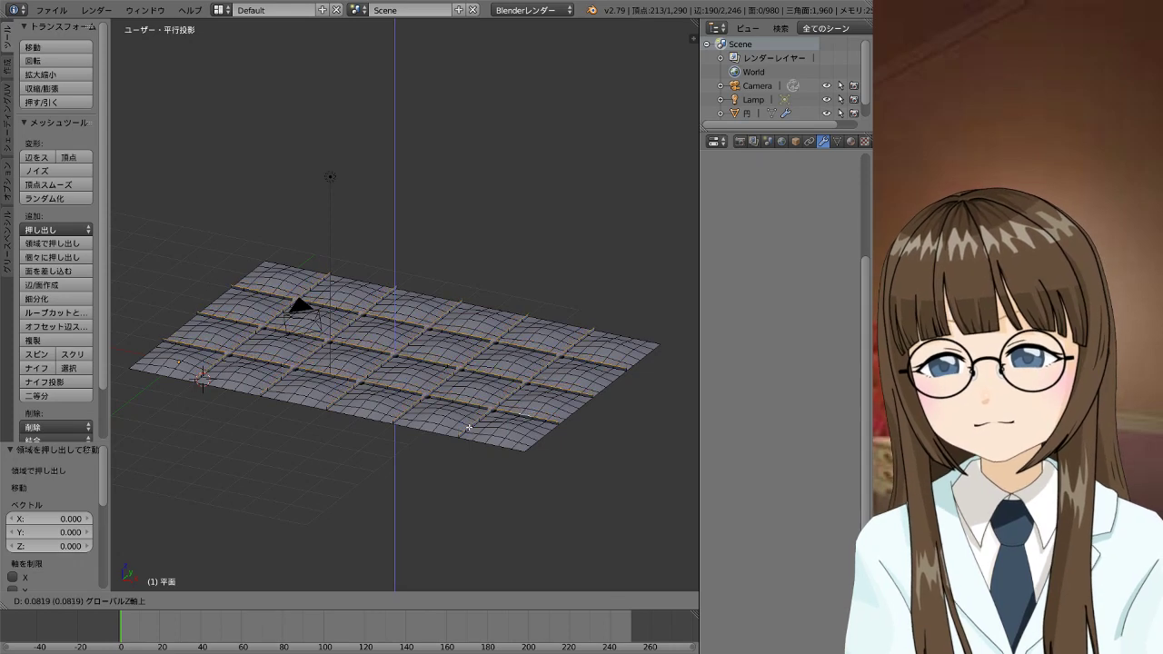
left_click(469, 427)
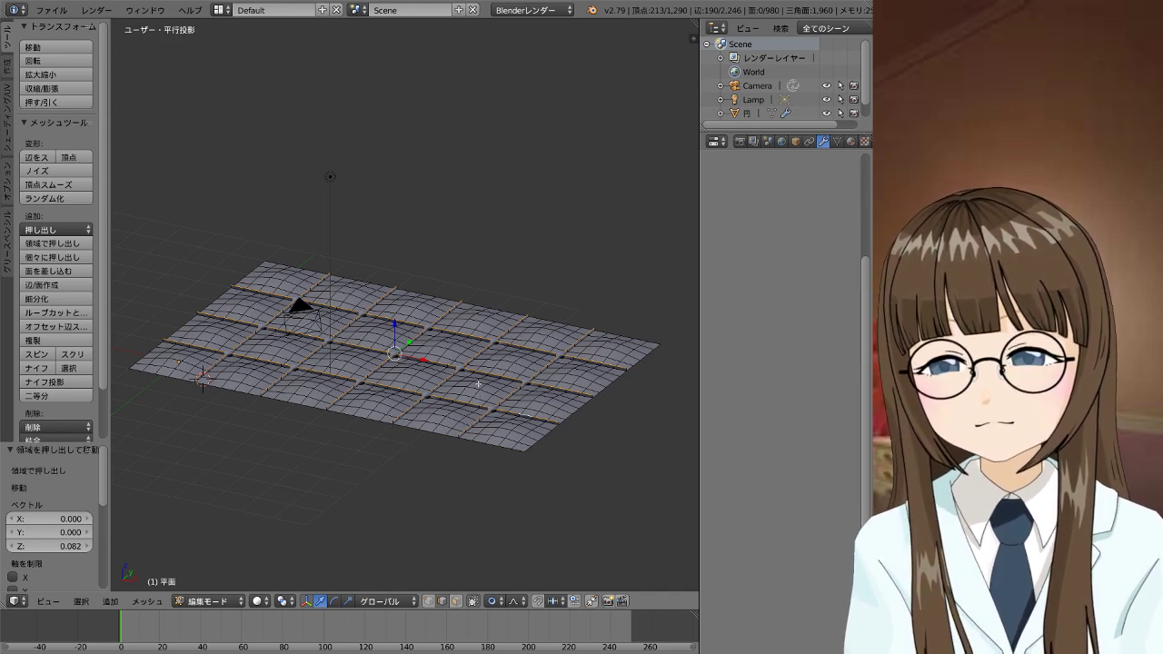
Select the seam edge loops across the left half of the plane
mouse_move(423, 354)
middle_mouse_down()
mouse_move(423, 517)
mouse_move(448, 370)
mouse_move(335, 437)
mouse_move(446, 369)
mouse_move(325, 239)
mouse_move(441, 297)
mouse_move(462, 215)
middle_mouse_up()
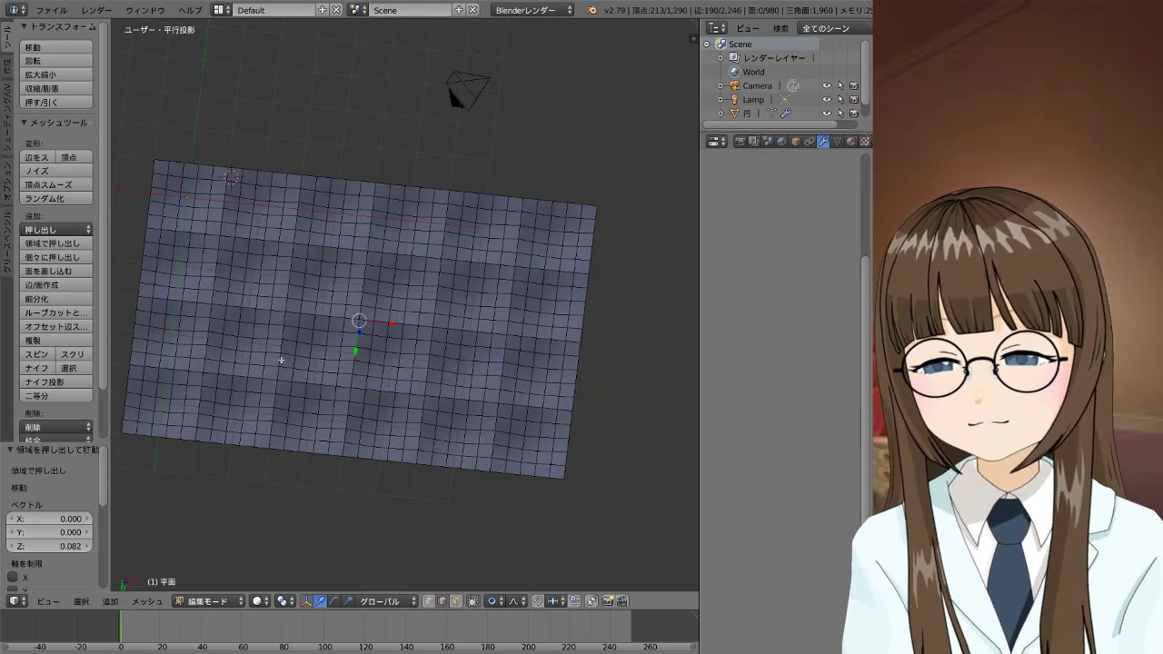
right_click(182, 230, "alt+shift")
right_click(177, 300, "alt+shift")
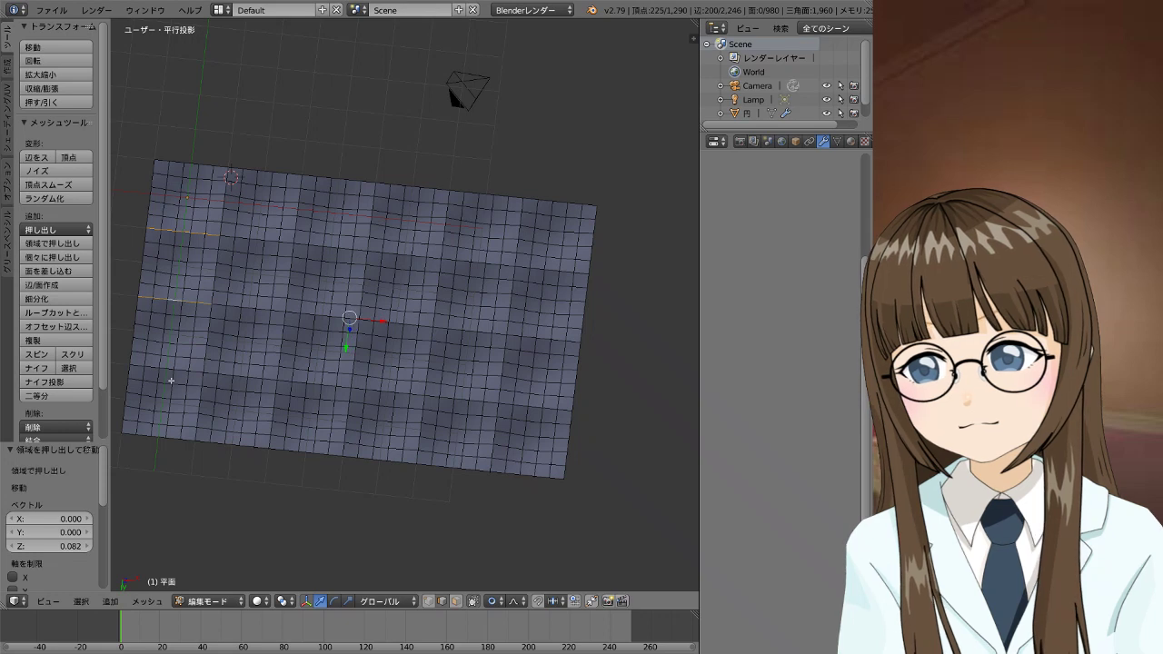
right_click(168, 367, "alt+shift")
right_click(240, 376, "alt+shift")
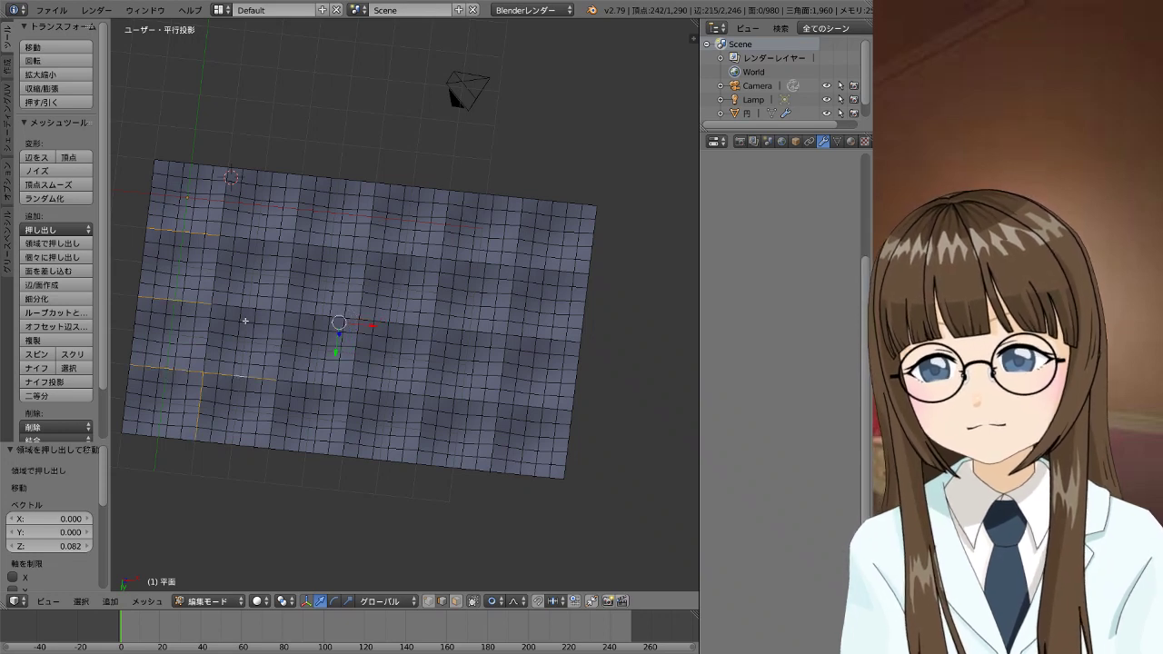
right_click(248, 306, "alt+shift")
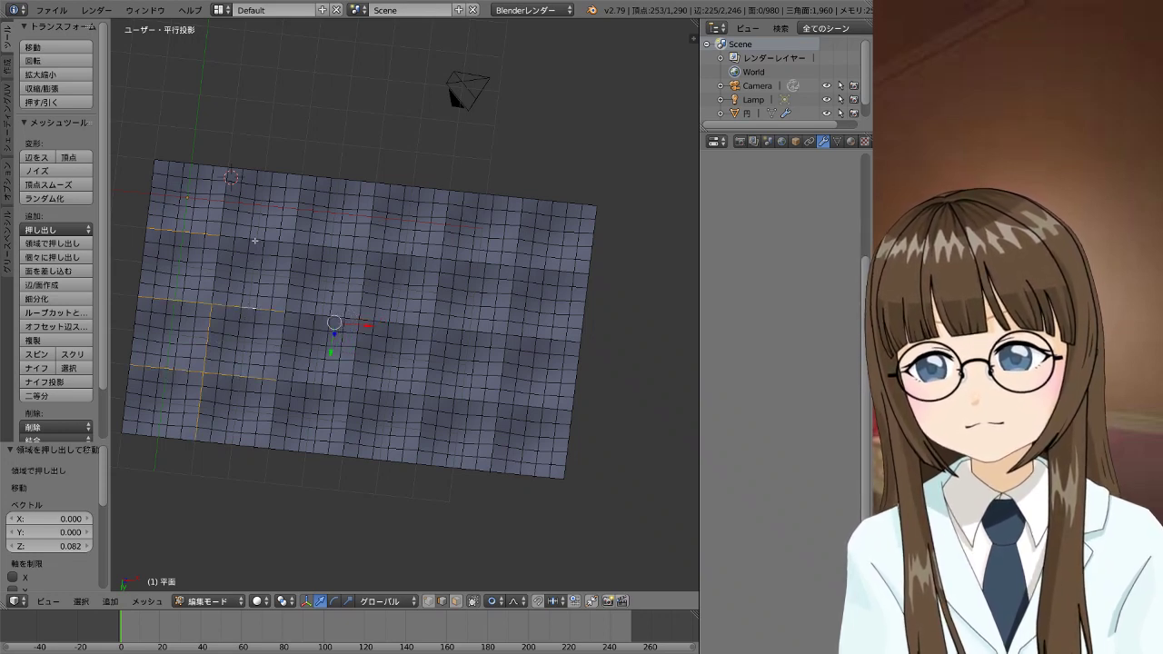
right_click(255, 240, "alt+shift")
right_click(298, 208, "alt+shift")
right_click(225, 202, "alt+shift")
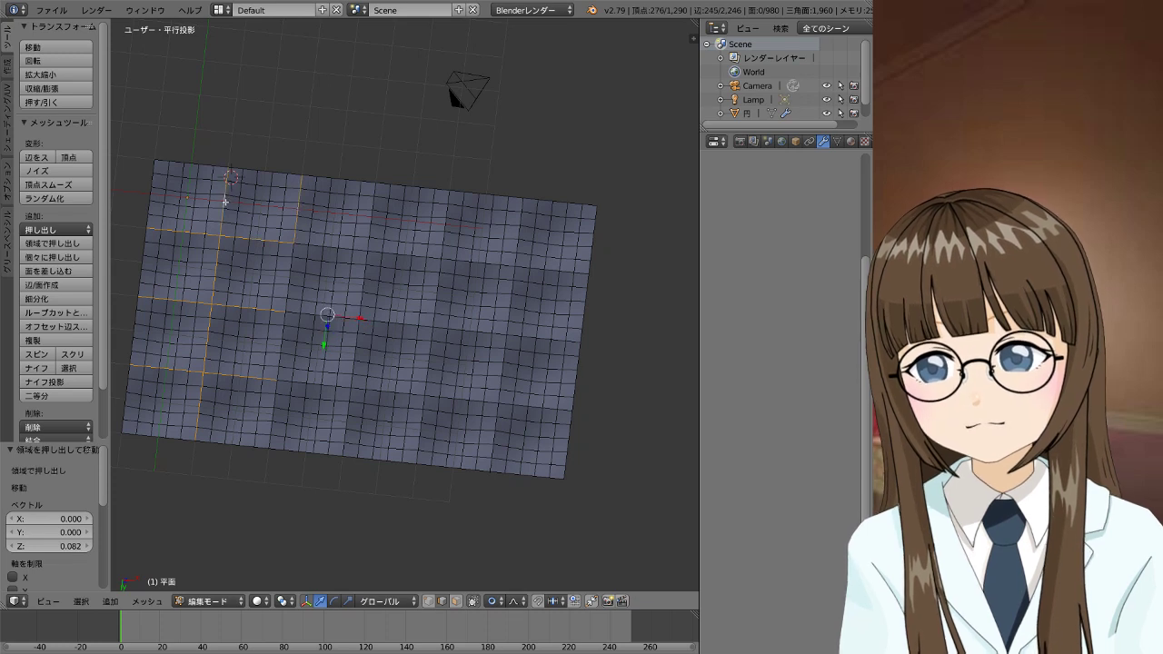
right_click(331, 248, "alt+shift")
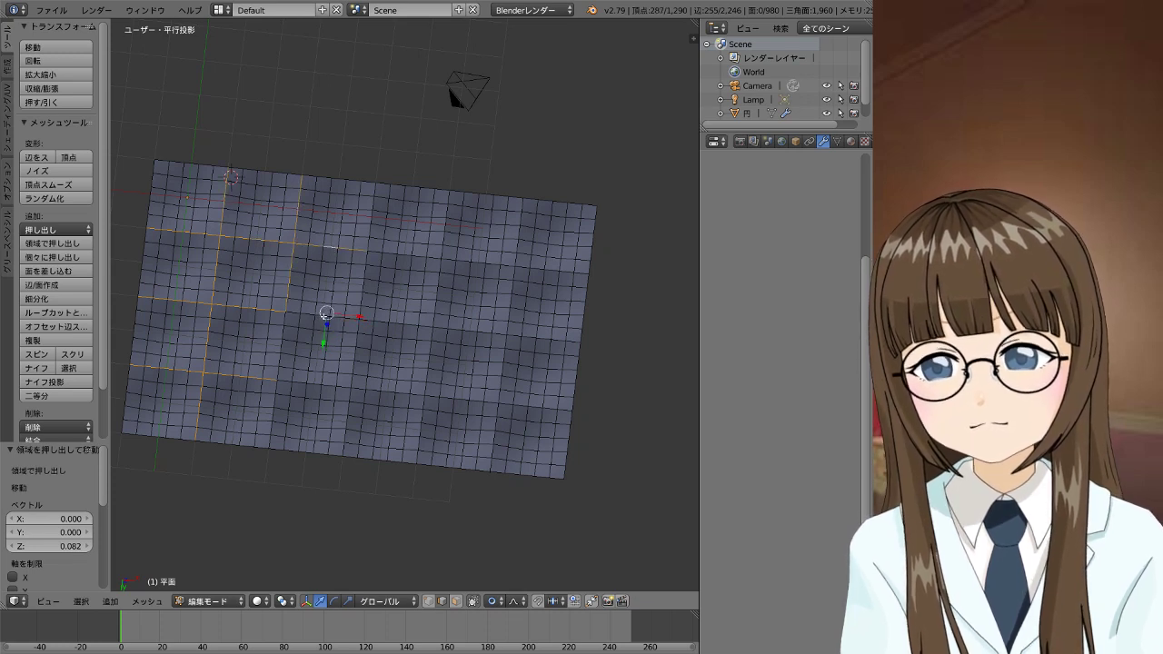
Add the remaining seam edge loops across the right half of the plane
right_click(316, 388, "alt+shift")
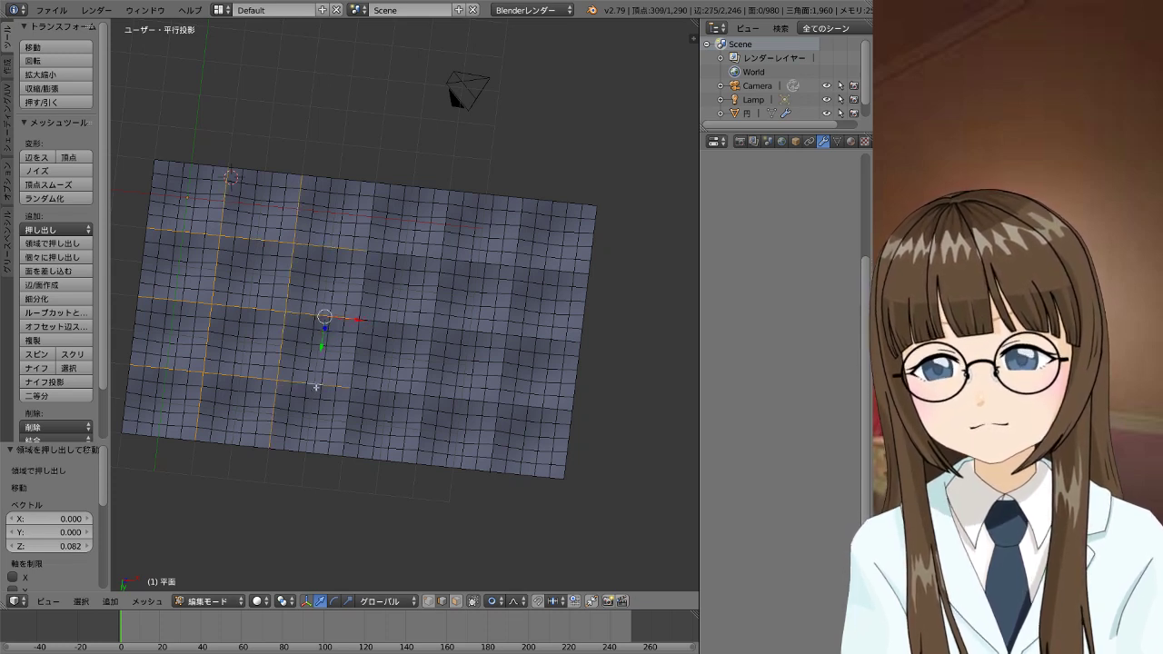
right_click(394, 394, "alt+shift")
right_click(395, 323, "alt+shift")
right_click(402, 258, "alt+shift")
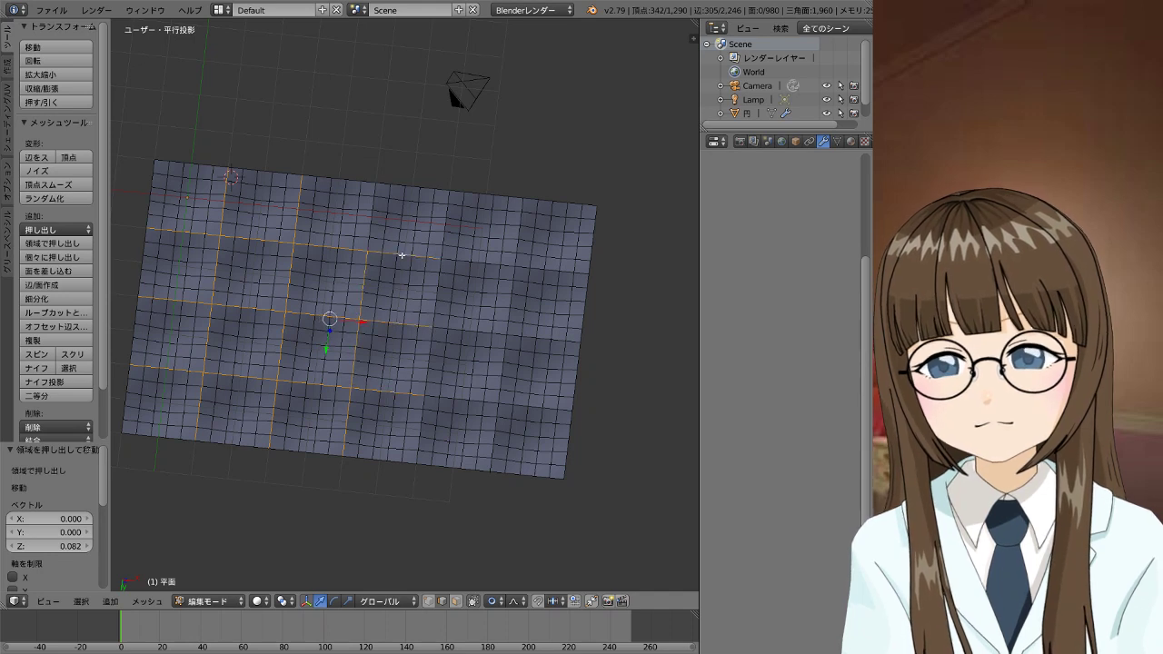
right_click(472, 263, "alt+shift")
right_click(470, 333, "alt+shift")
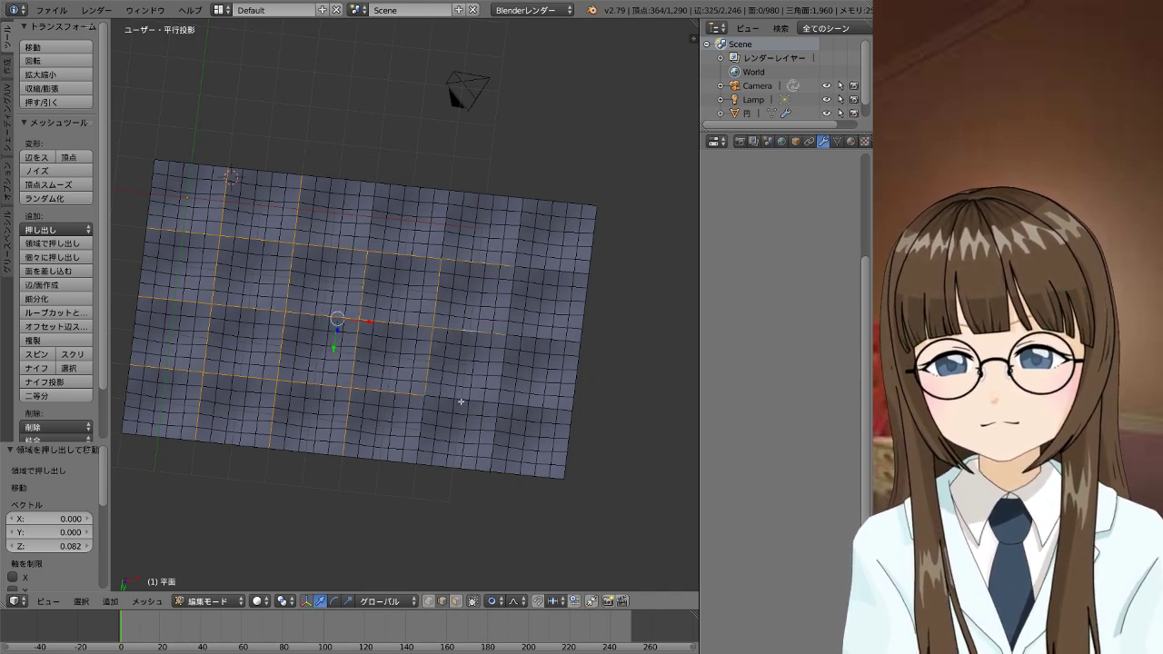
right_click(461, 401, "alt+shift")
left_click(547, 339, "alt+shift")
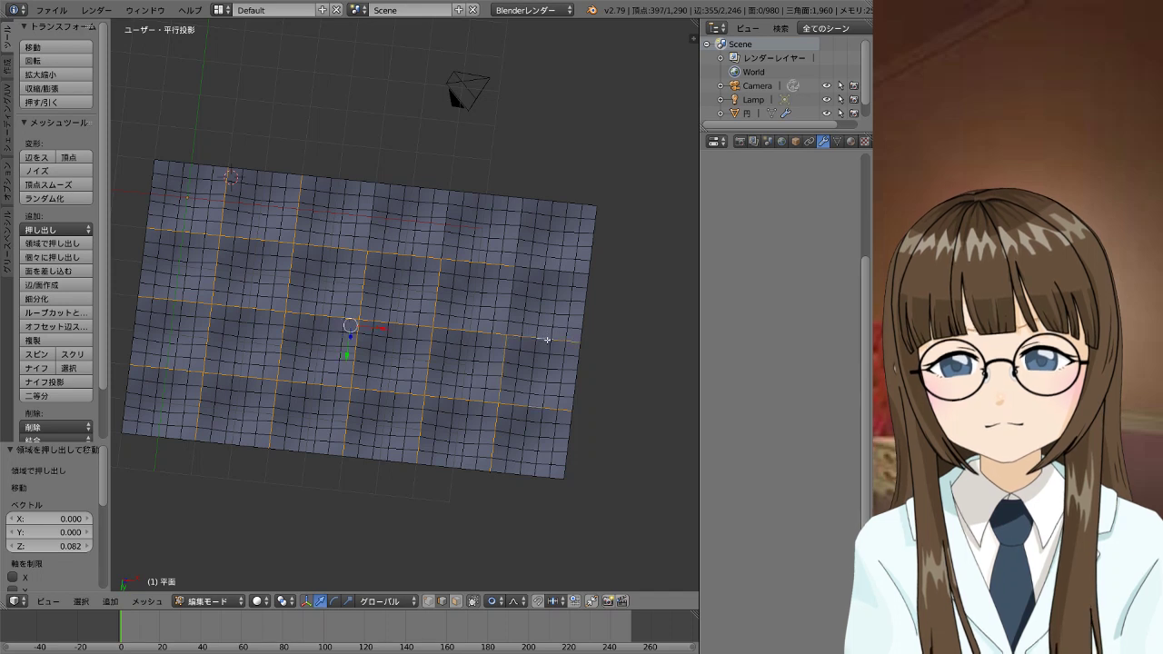
right_click(555, 268, "alt+shift")
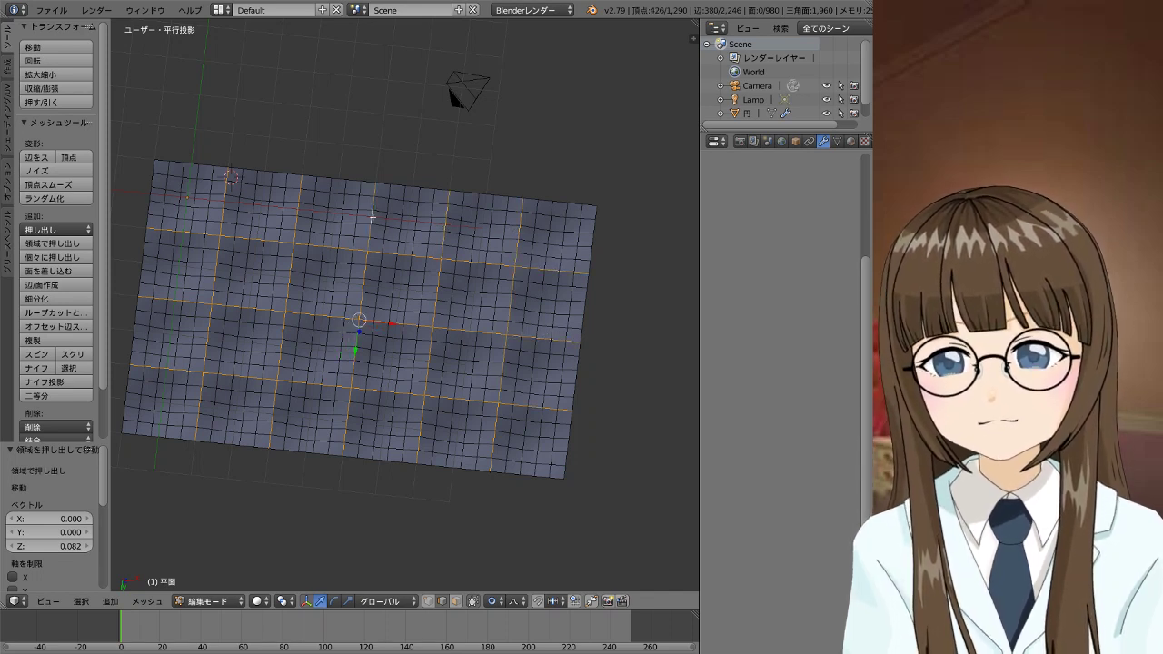
mouse_move(433, 199)
middle_mouse_down()
mouse_move(449, 440)
mouse_move(450, 430)
middle_mouse_up()
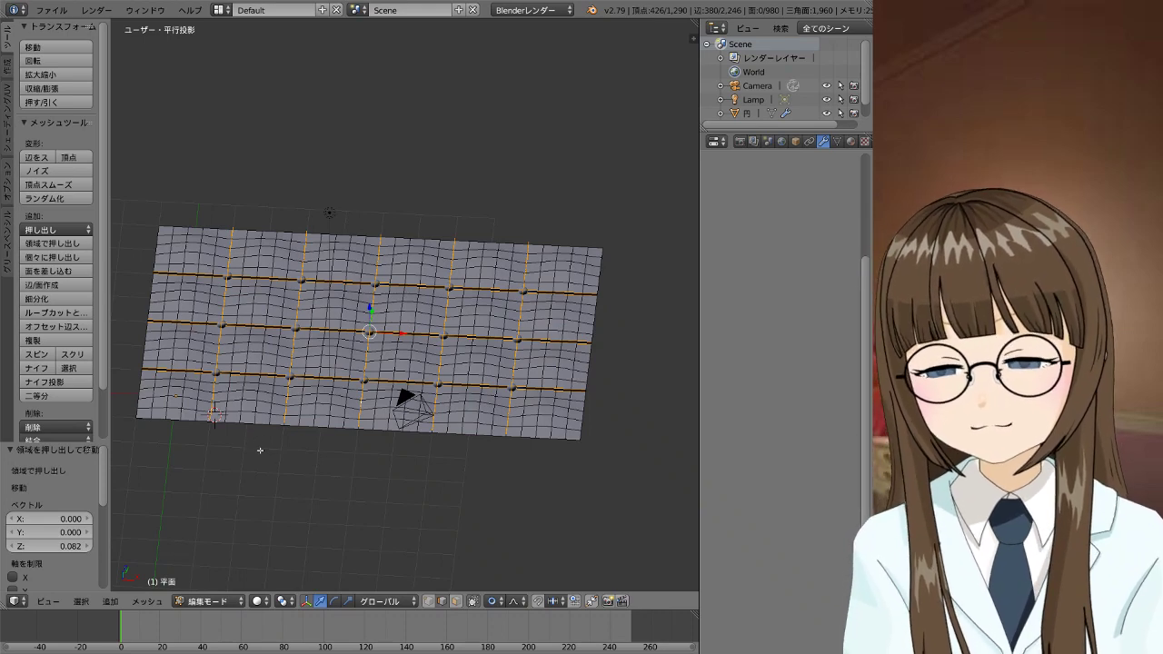
Bring up the Edge operations menu for the selected seams
key("ctrl+e")
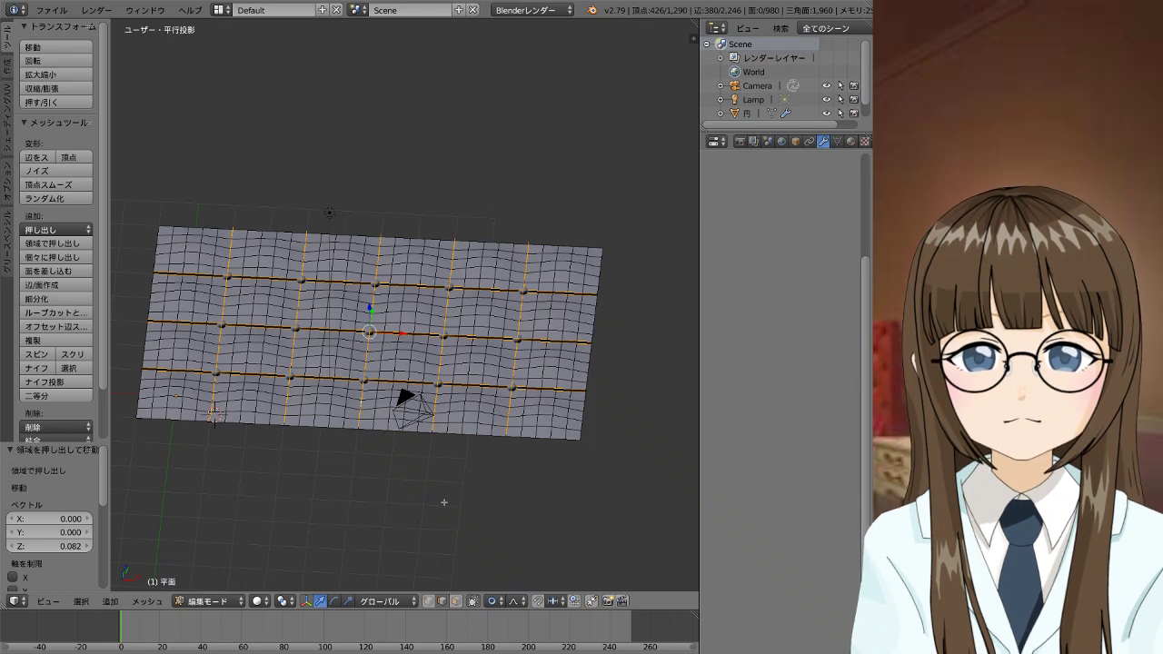
scroll(774, 367, "up", 3)
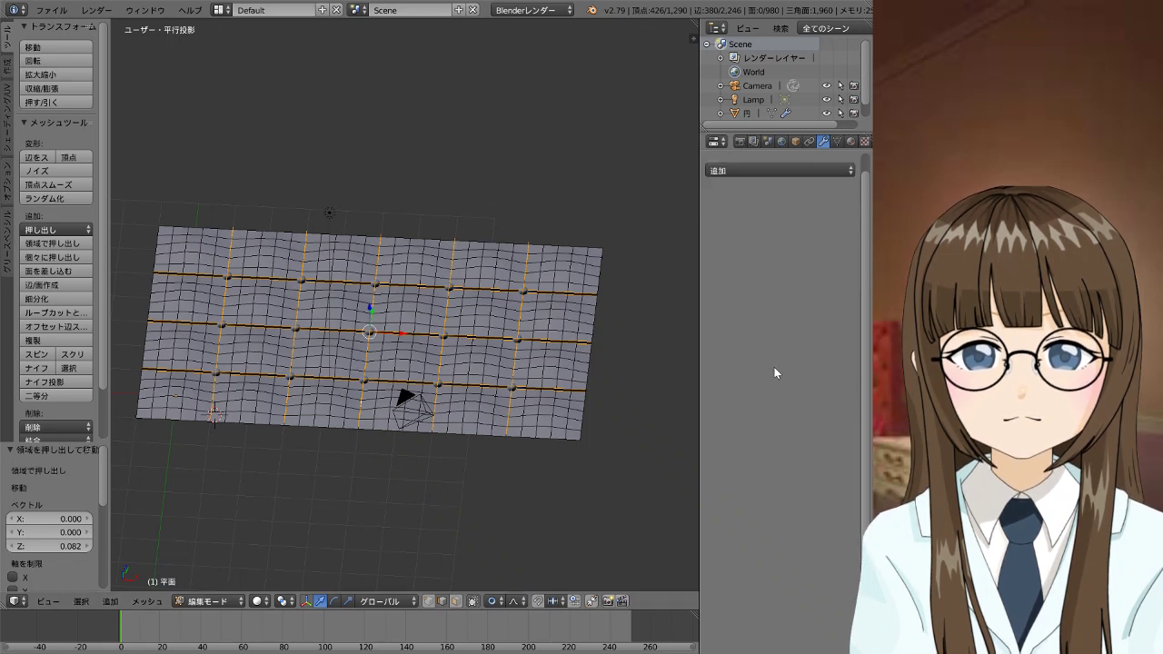
scroll(774, 367, "up", 5)
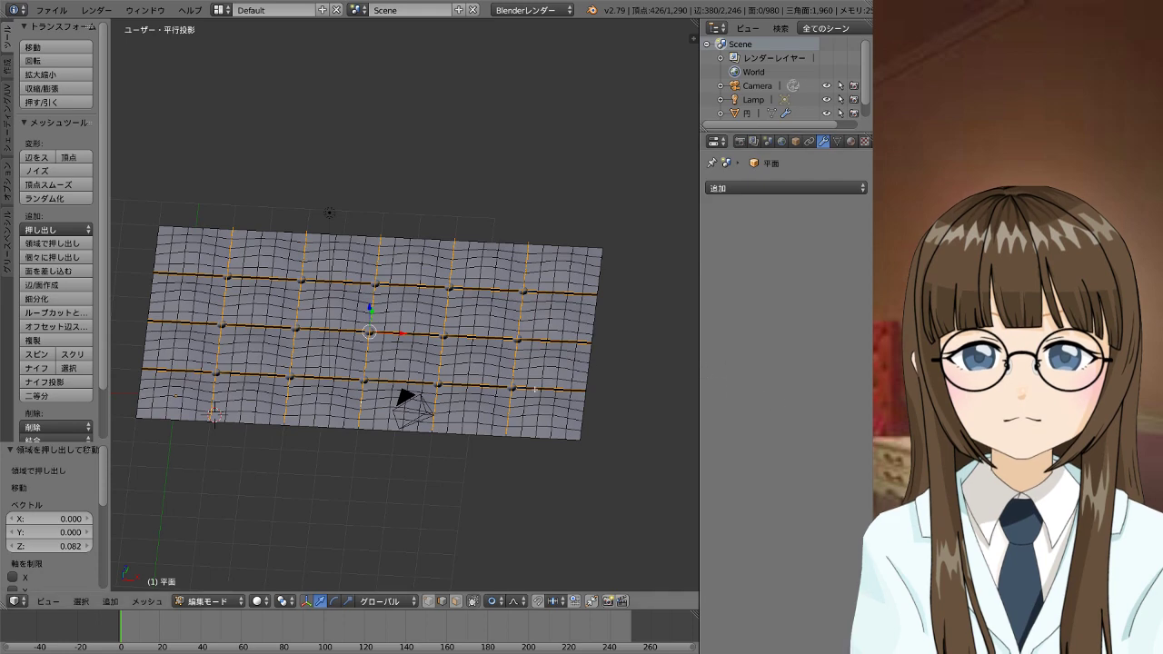
scroll(494, 391, "down", 2)
scroll(505, 400, "down", 4)
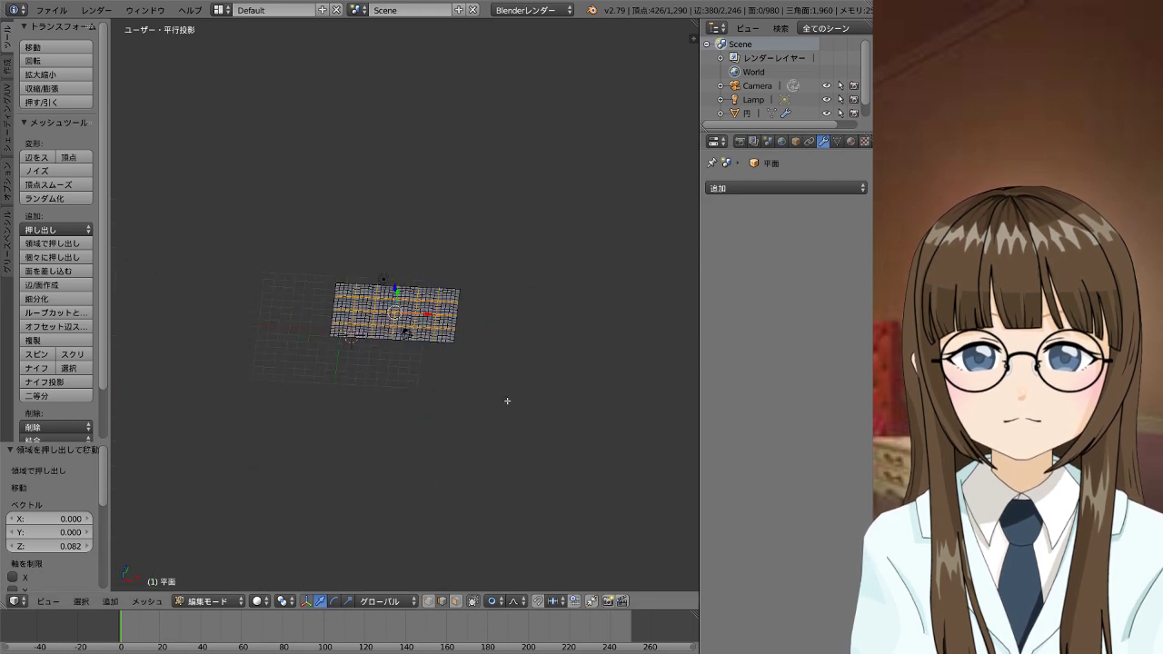
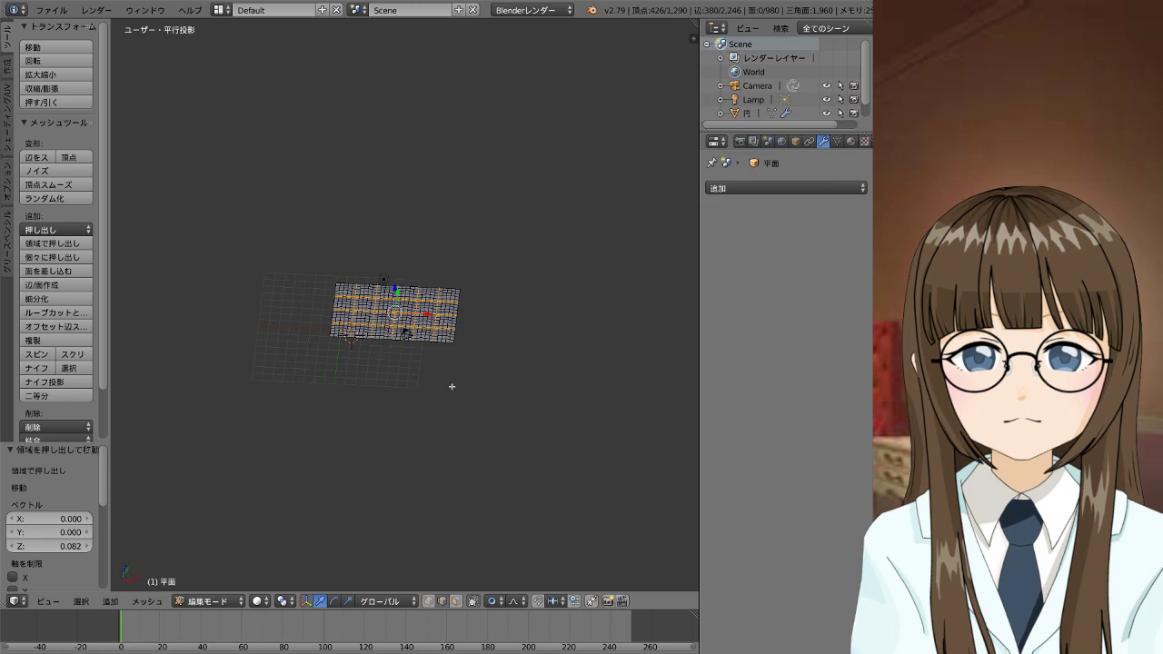
Solidify the selected seam strips and tune their width to about 0.2380
key("ctrl+f")
left_click(452, 391)
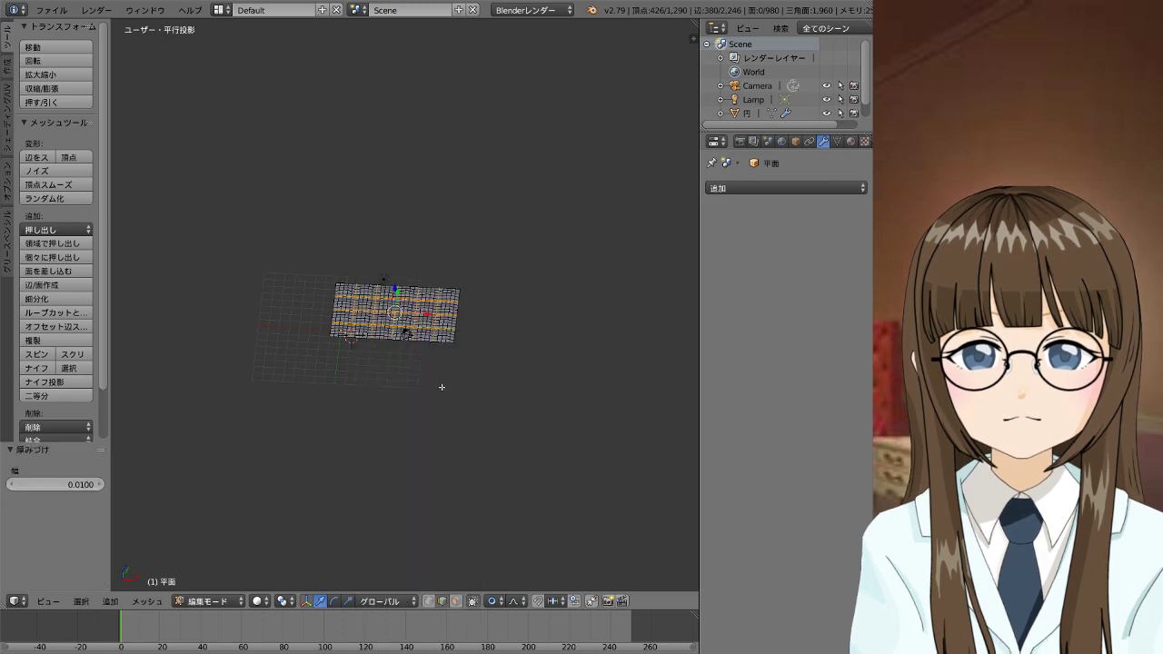
scroll(442, 384, "up", 5)
scroll(443, 383, "up", 4)
middle_click_drag(468, 378, 331, 452)
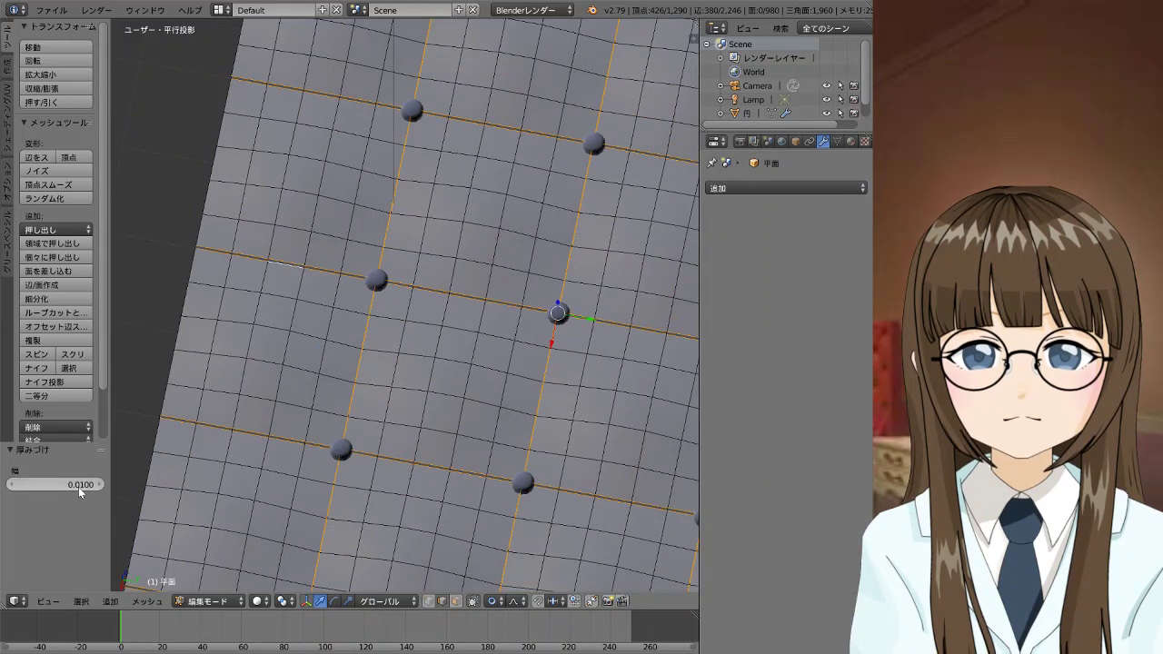
left_click_drag(54, 485, 86, 485)
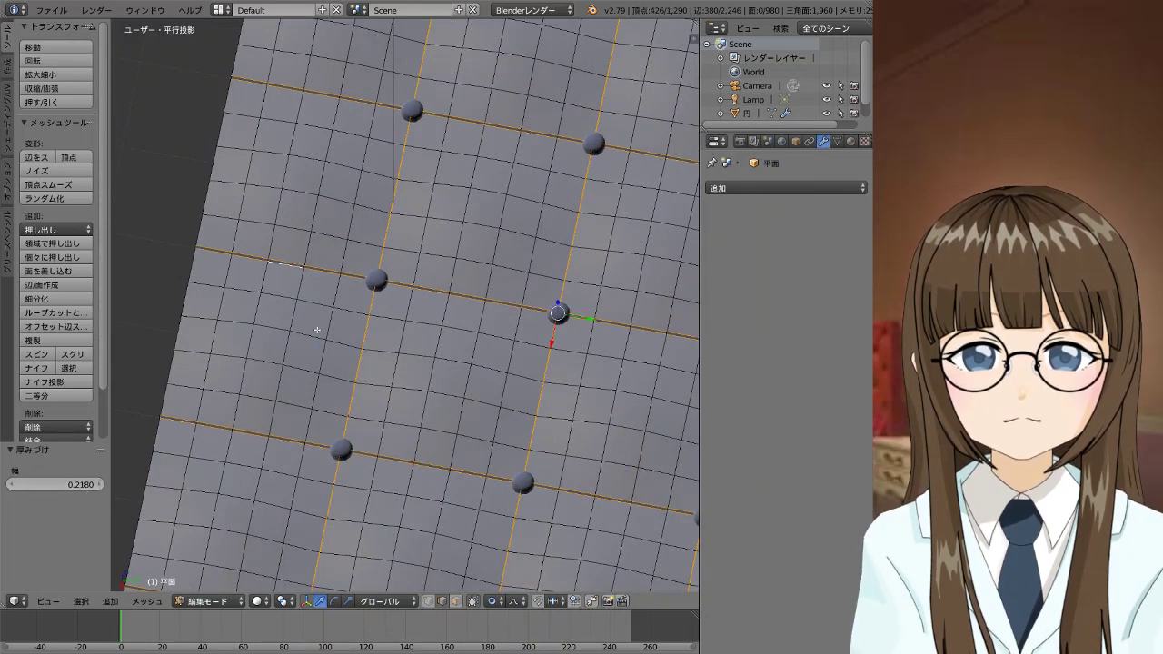
middle_click_drag(317, 330, 438, 254)
middle_click_drag(409, 300, 413, 364)
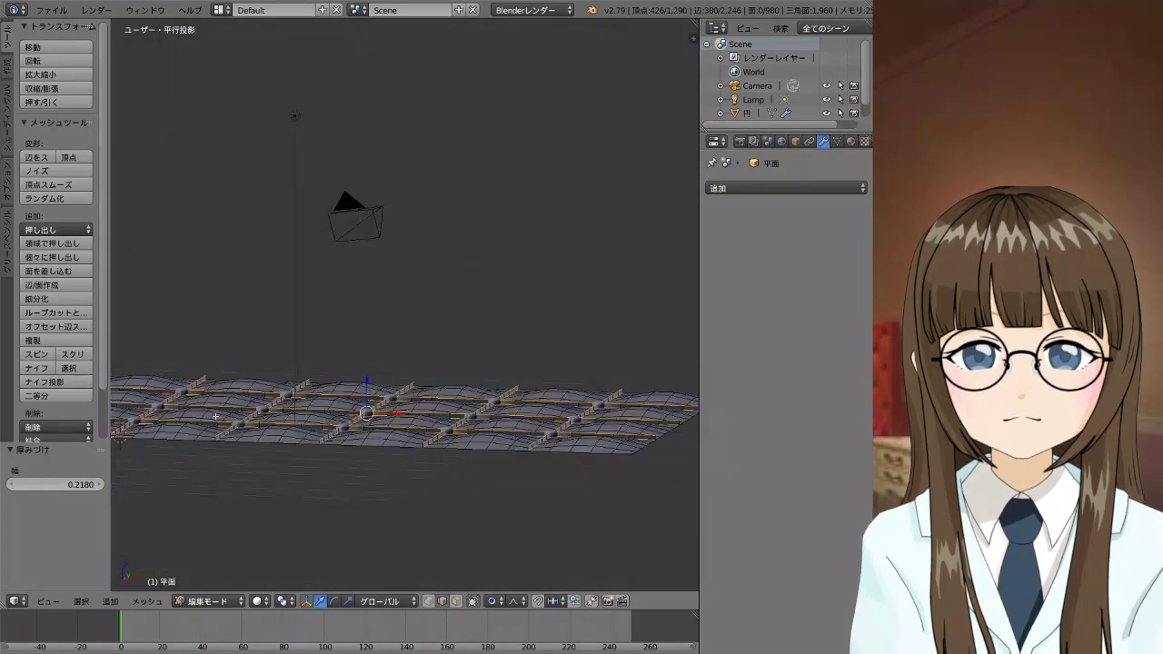
mouse_move(54, 484)
left_mouse_down()
mouse_move(77, 484)
mouse_move(36, 485)
mouse_move(73, 485)
left_mouse_up()
mouse_move(264, 355)
middle_mouse_down()
mouse_move(263, 428)
mouse_move(436, 421)
middle_mouse_up()
Refine the seam strip thickness to -0.0030 and switch to face select mode
scroll(437, 421, "up", 2)
scroll(475, 409, "up", 5)
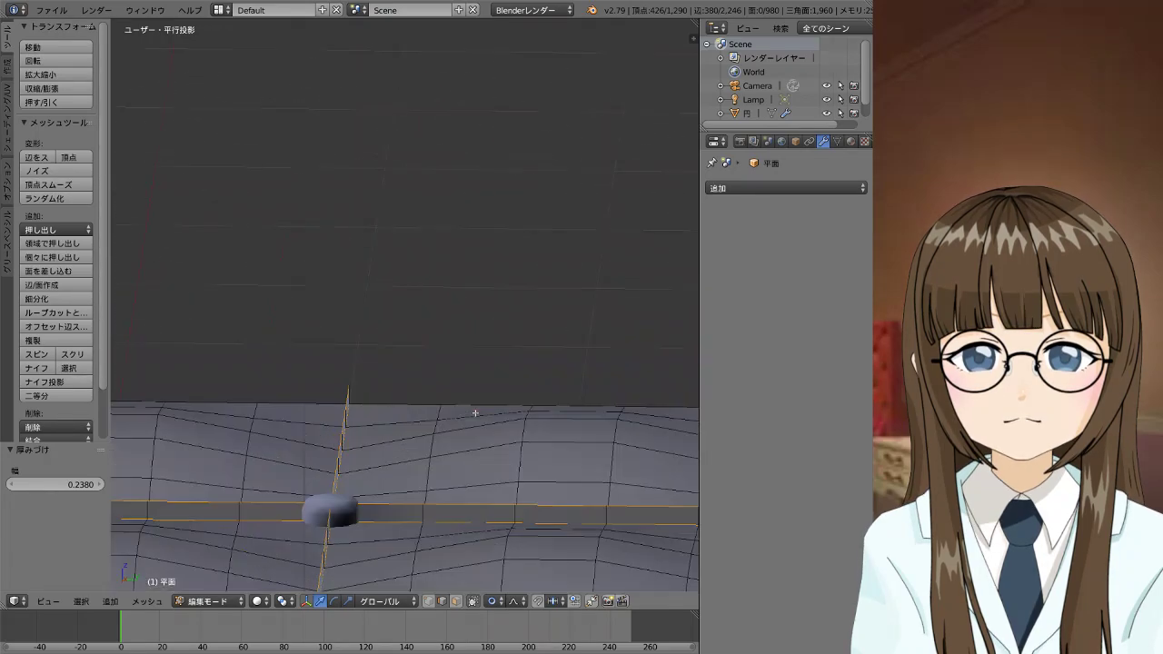
mouse_move(497, 496)
middle_mouse_down()
mouse_move(381, 540)
mouse_move(453, 582)
mouse_move(483, 568)
mouse_move(491, 509)
mouse_move(467, 424)
mouse_move(488, 466)
mouse_move(486, 427)
middle_mouse_up()
scroll(485, 567, "down", 2)
scroll(482, 567, "down", 2)
scroll(485, 569, "down", 2)
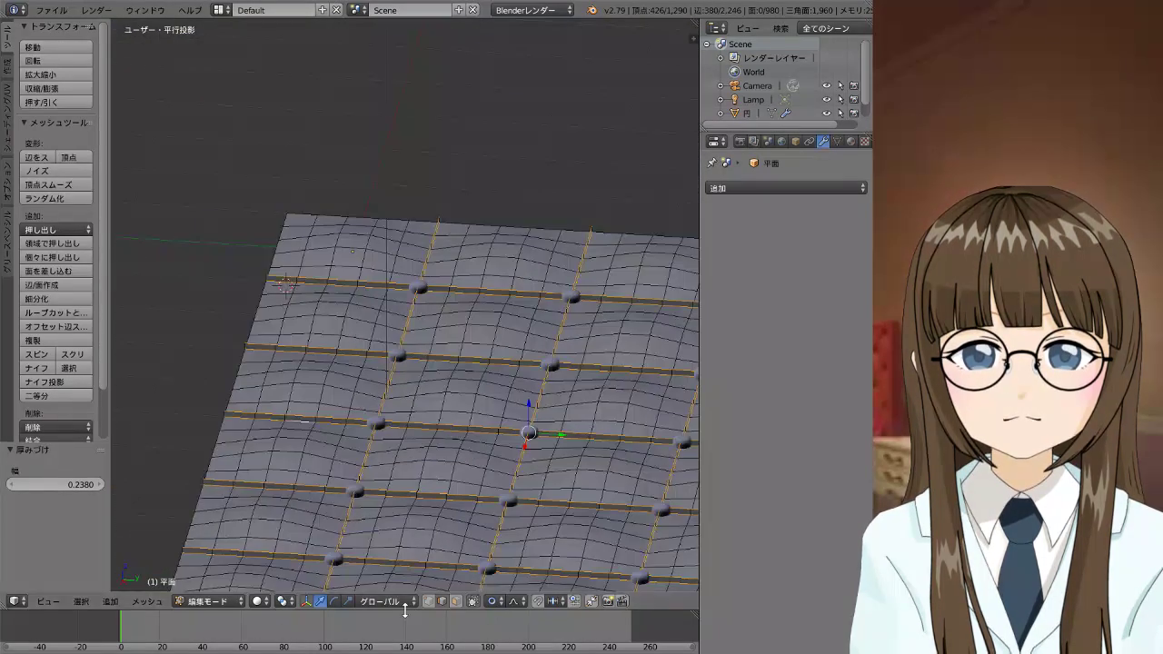
left_click(437, 606)
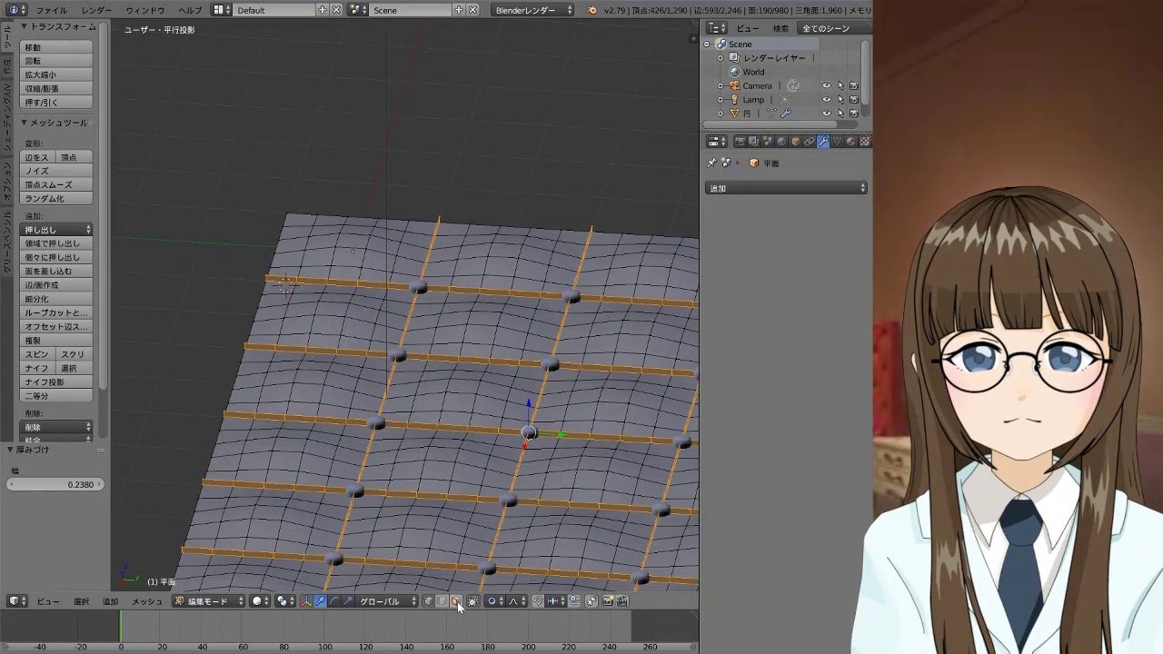
left_click(455, 602)
scroll(503, 516, "down", 5)
scroll(505, 518, "up", 5)
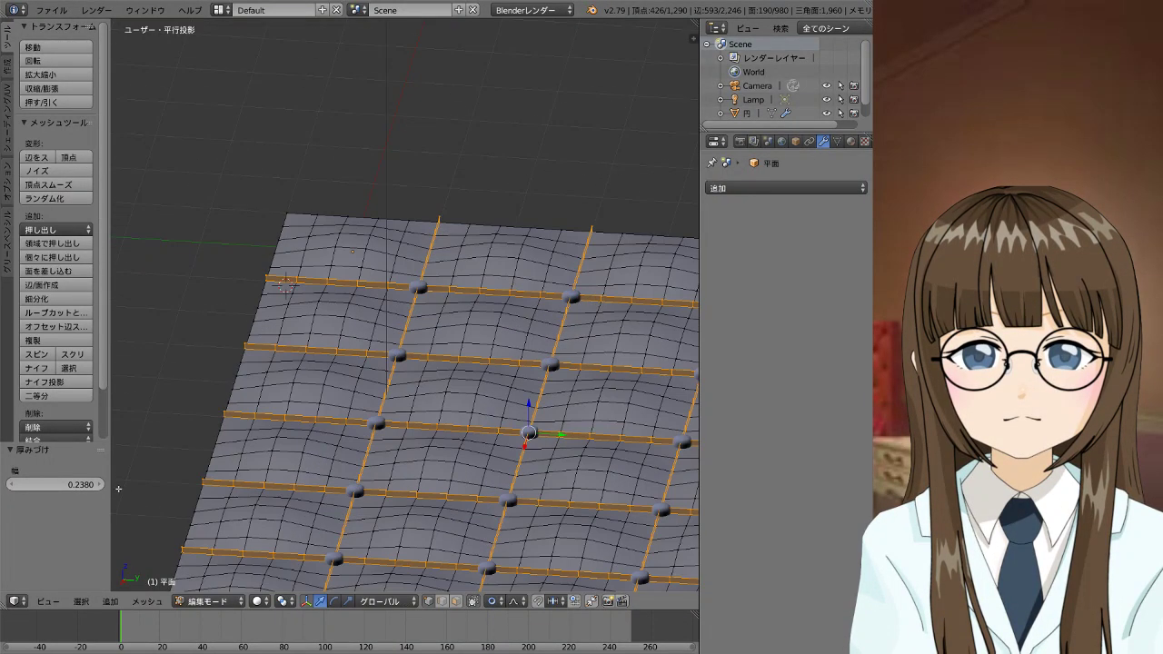
mouse_move(90, 484)
left_mouse_down()
mouse_move(305, 420)
mouse_move(272, 421)
left_mouse_up()
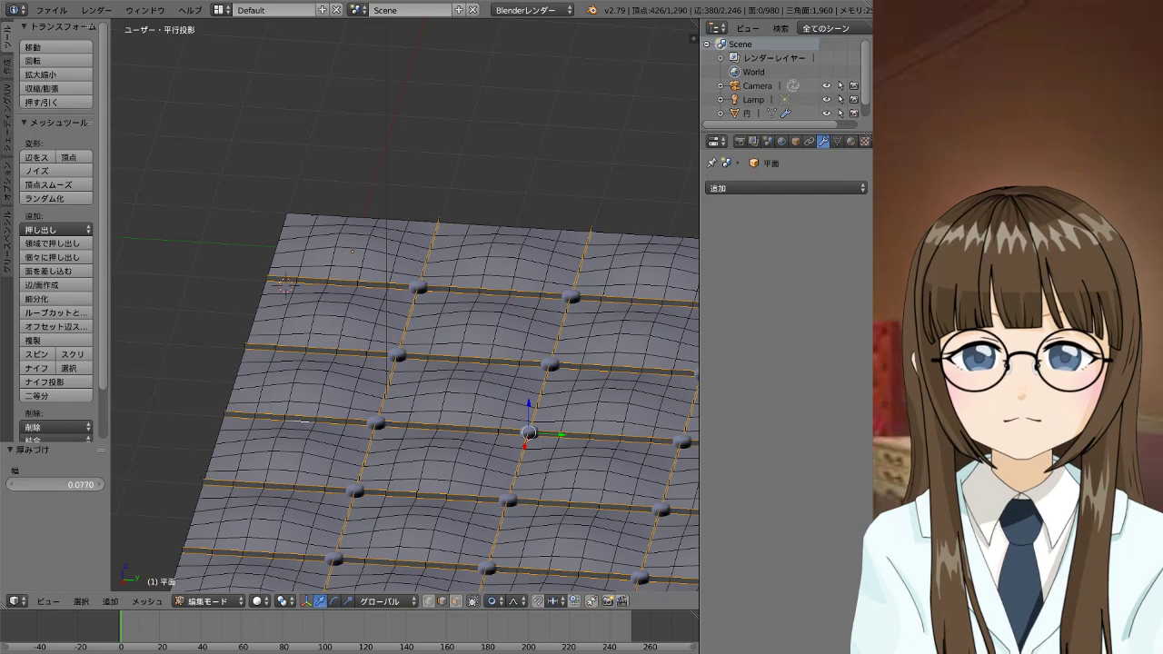
mouse_move(303, 422)
middle_mouse_down()
mouse_move(607, 412)
mouse_move(455, 464)
mouse_move(457, 427)
middle_mouse_up()
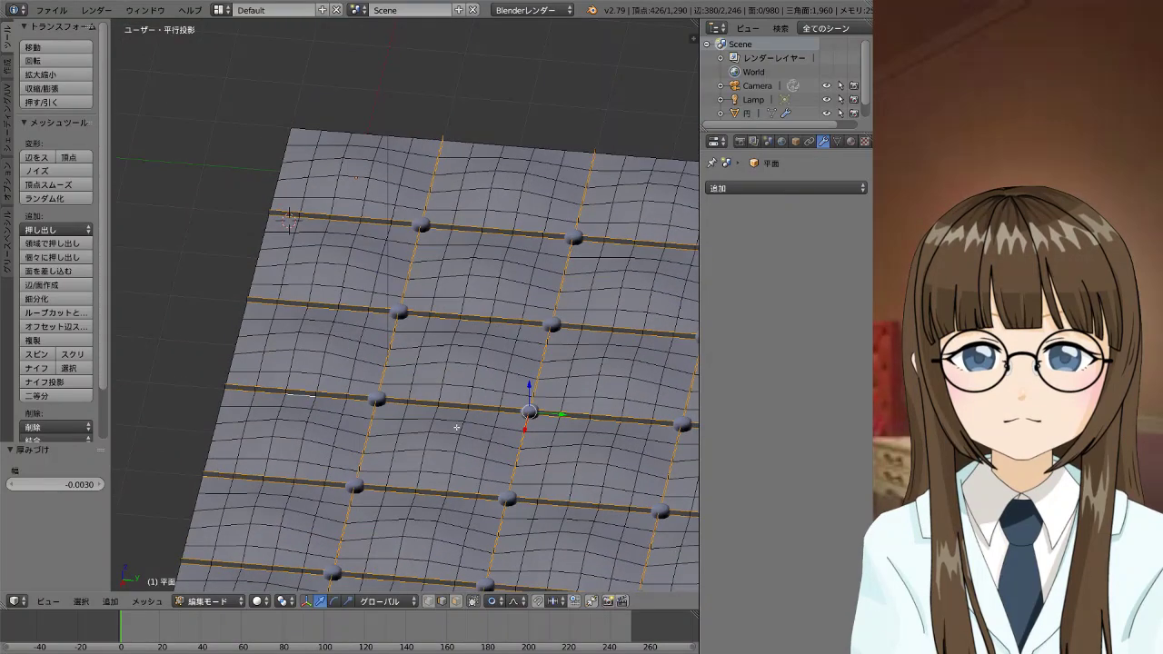
left_click(457, 602)
Zoom in and try a shortest-path selection to a seam vertex, then undo it
scroll(476, 362, "down", 5)
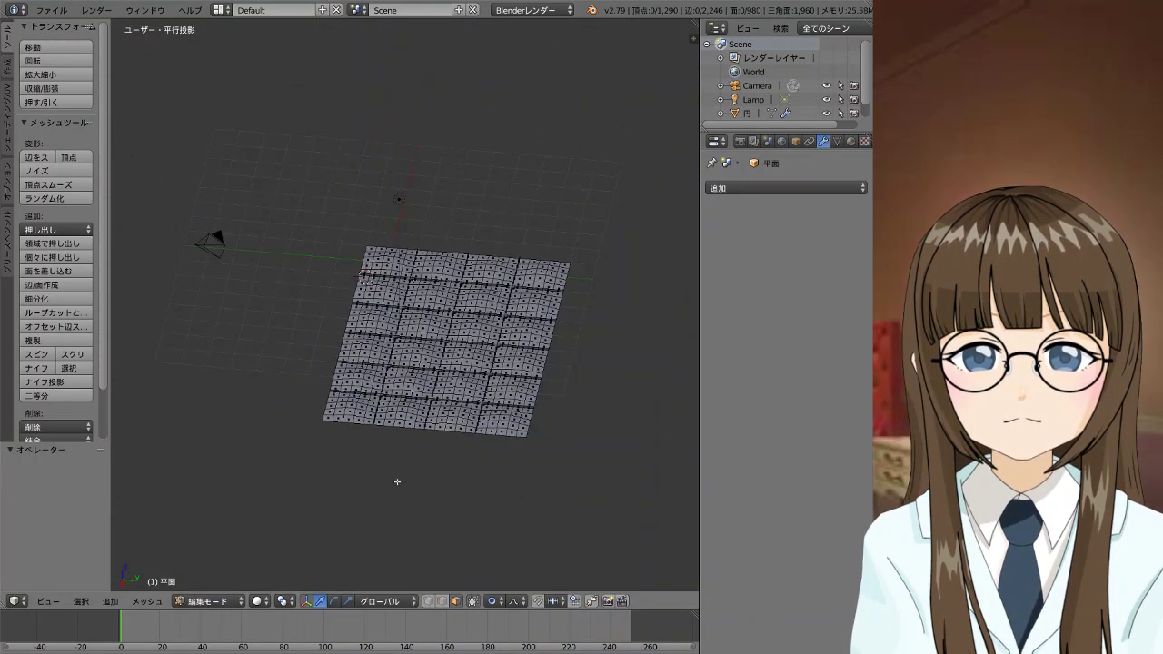
scroll(452, 353, "down", 4)
scroll(452, 353, "up", 4)
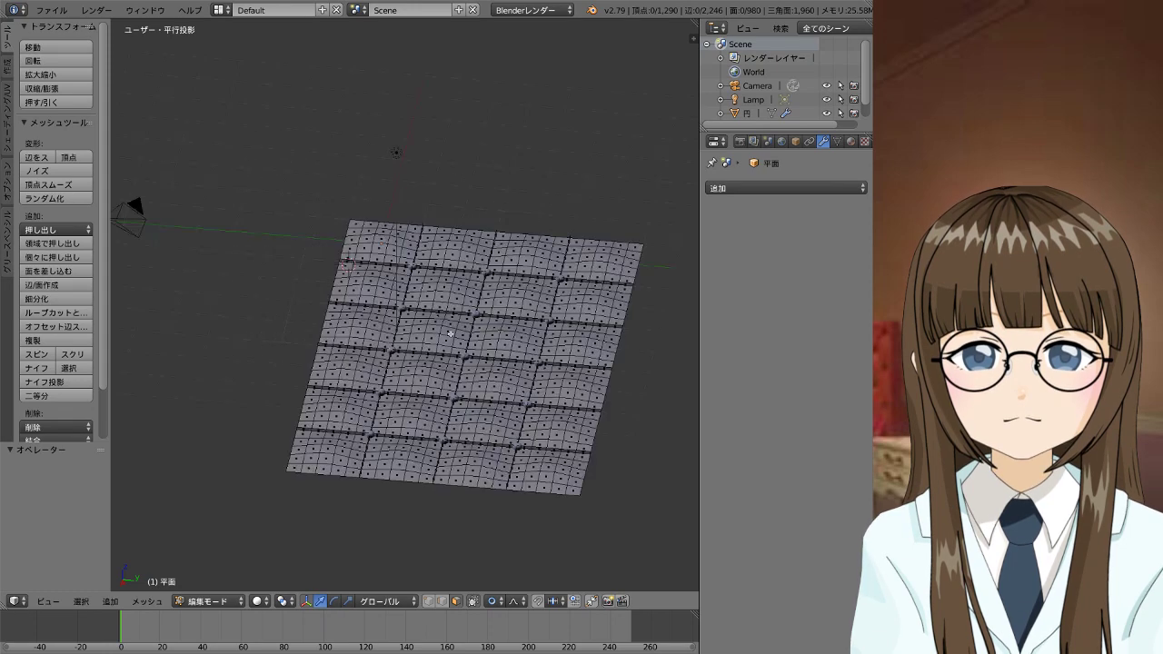
scroll(446, 326, "up", 4)
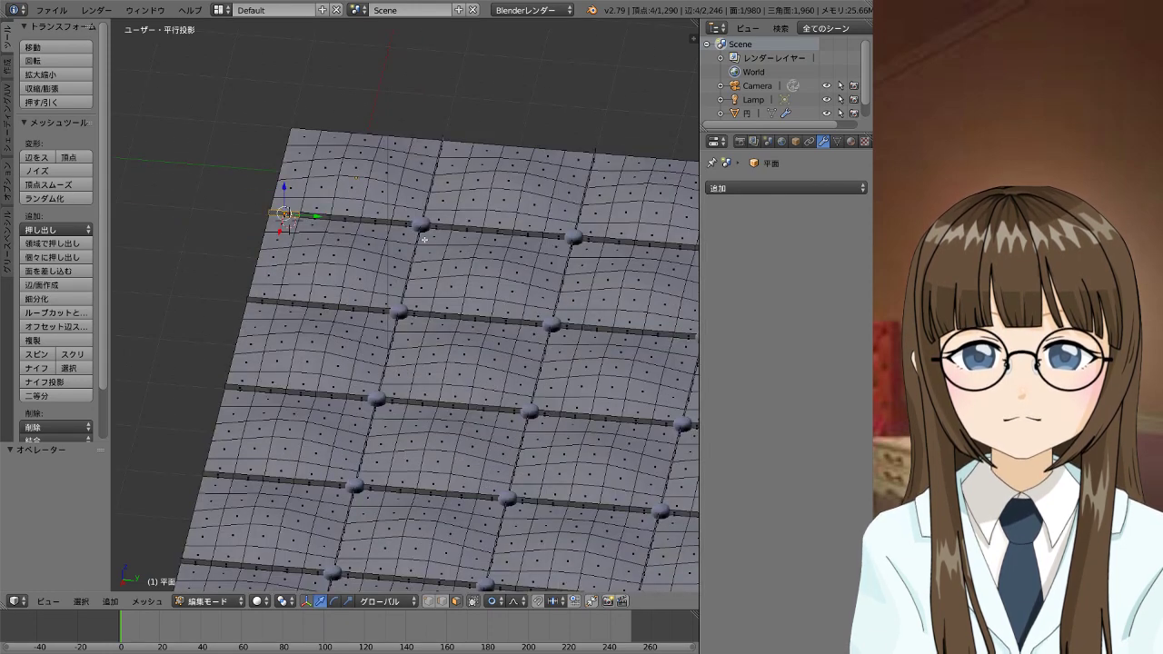
scroll(462, 243, "down", 2)
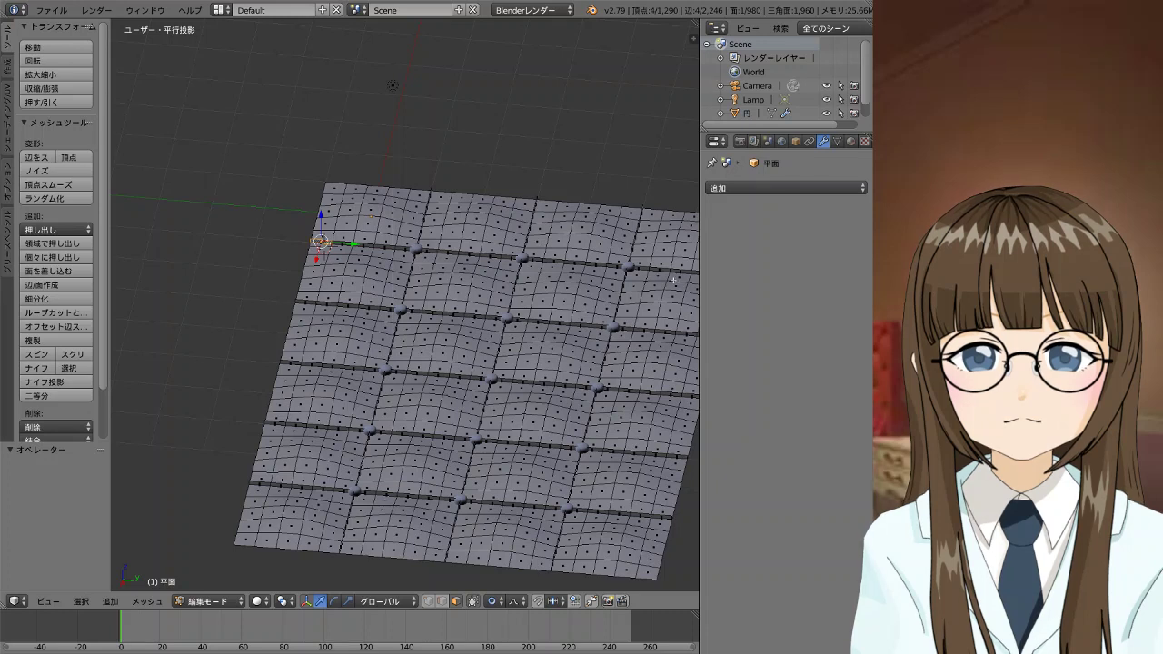
right_click(657, 271, "ctrl")
key("ctrl+z")
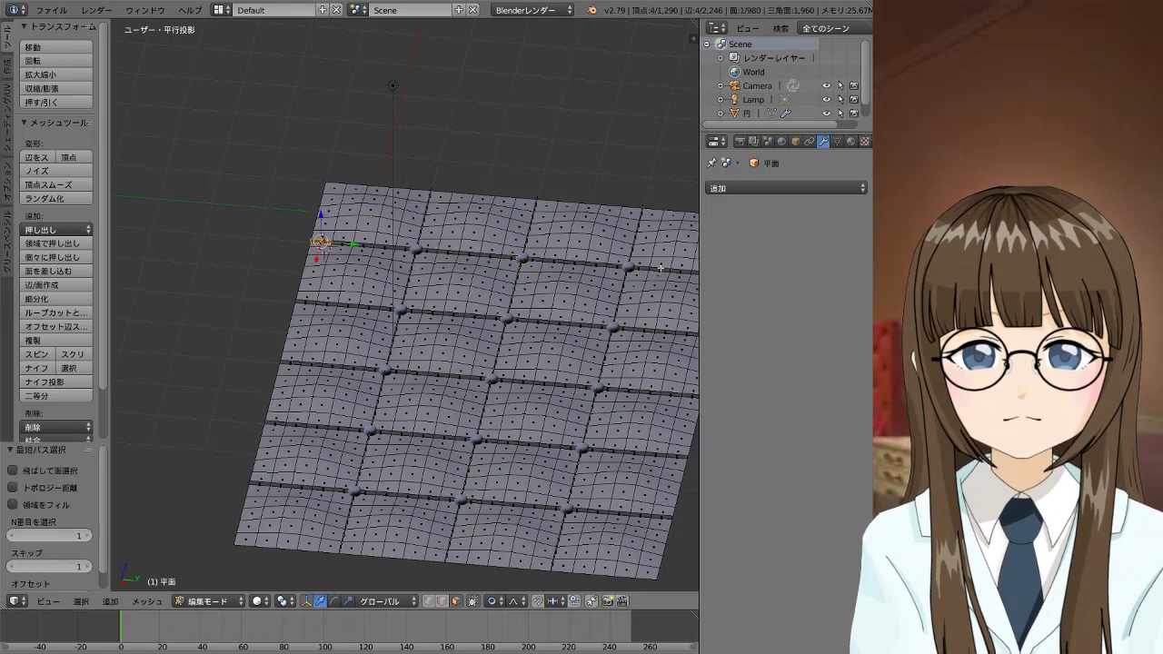
Build a shortest-path selection along the top seam row out to the right edge
right_click(363, 246, "ctrl")
right_click(405, 247, "ctrl")
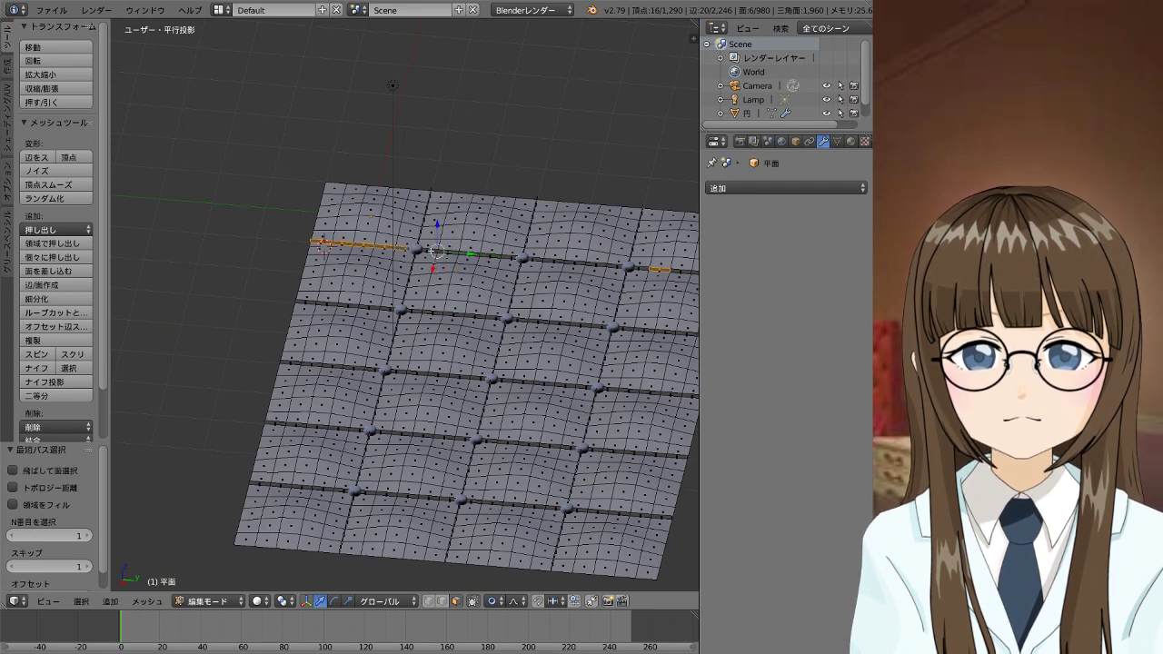
right_click(507, 265, "ctrl")
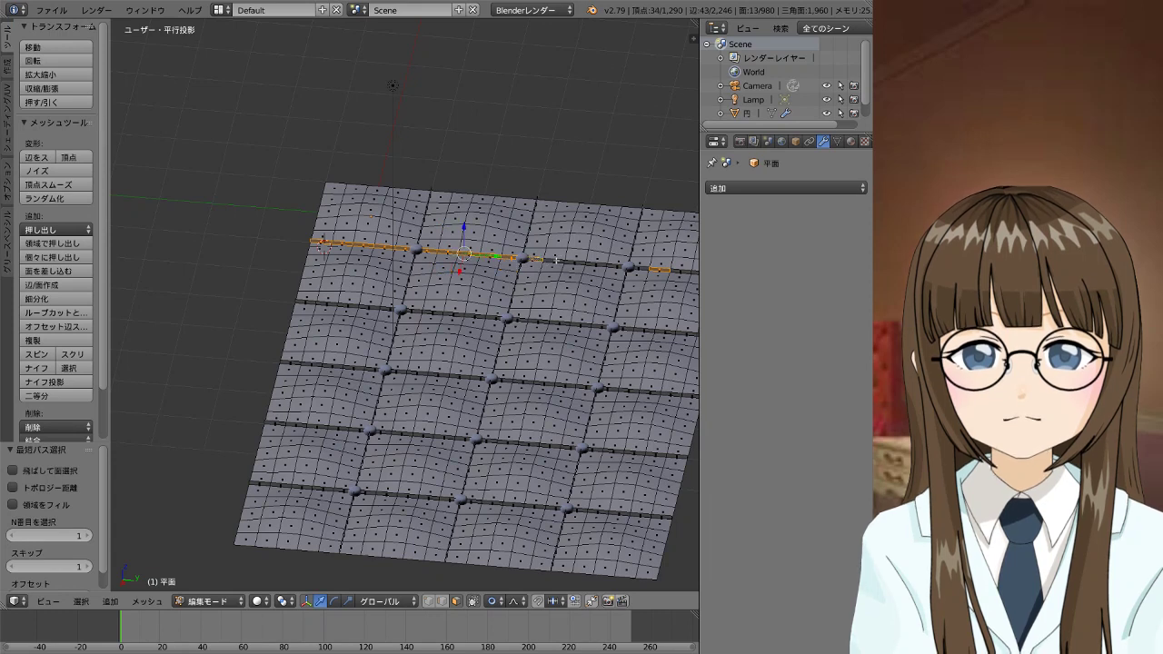
right_click(596, 264, "ctrl")
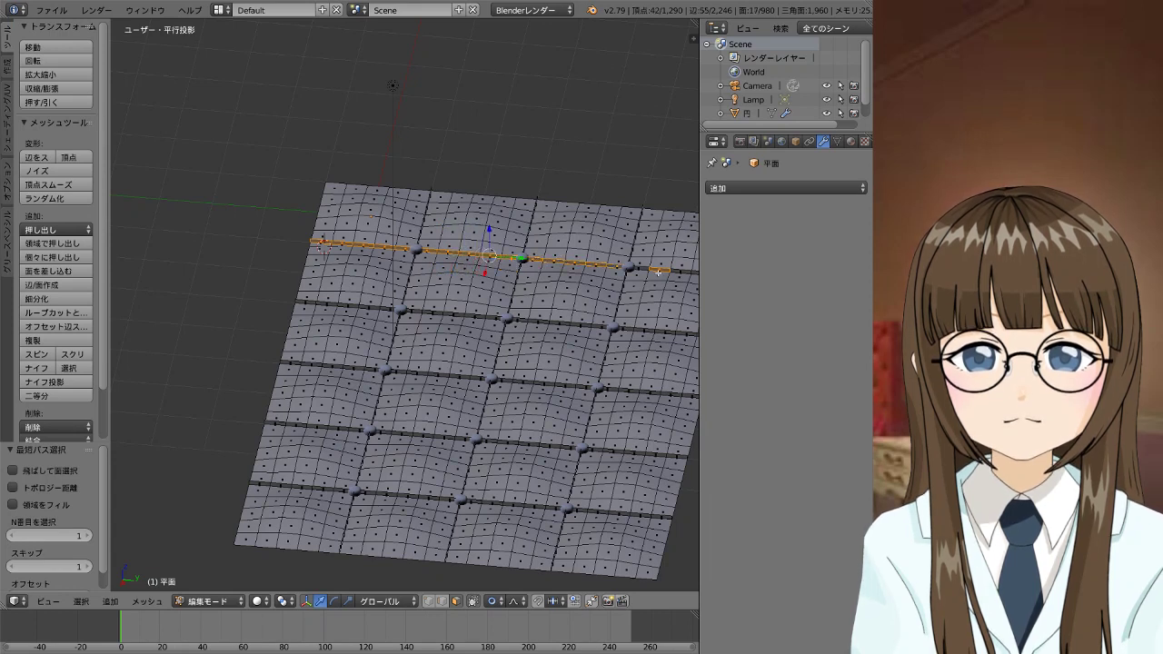
scroll(653, 271, "down", 2)
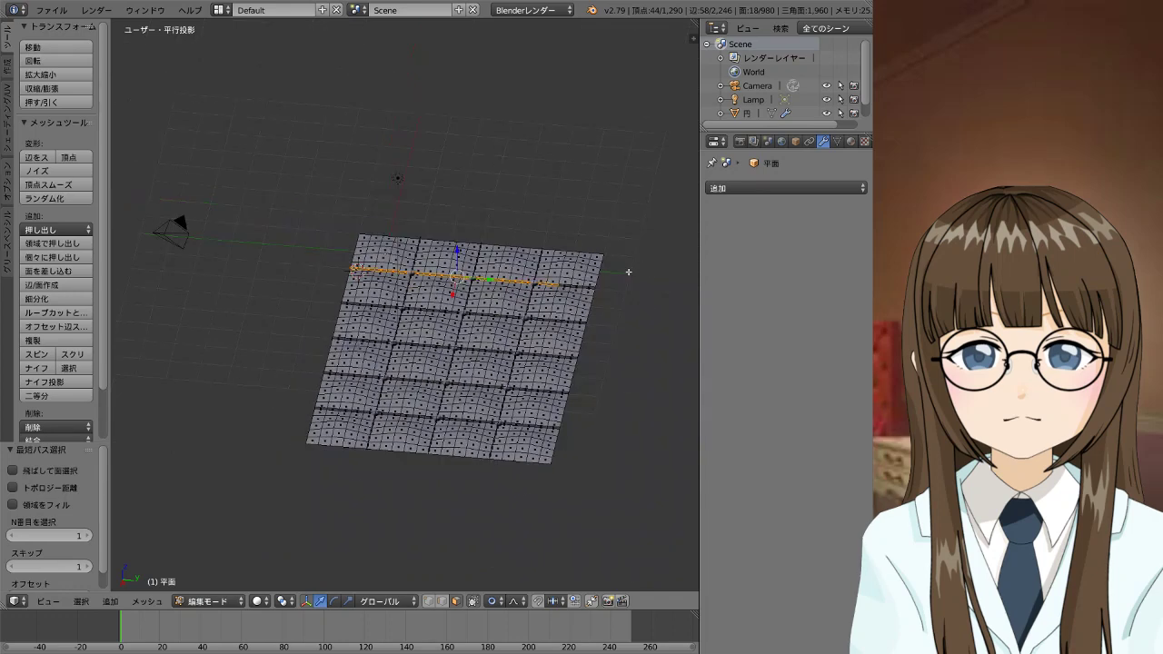
scroll(627, 267, "up", 1)
scroll(633, 281, "up", 3)
middle_click_drag(631, 292, 363, 309, "shift")
right_click(617, 279, "ctrl")
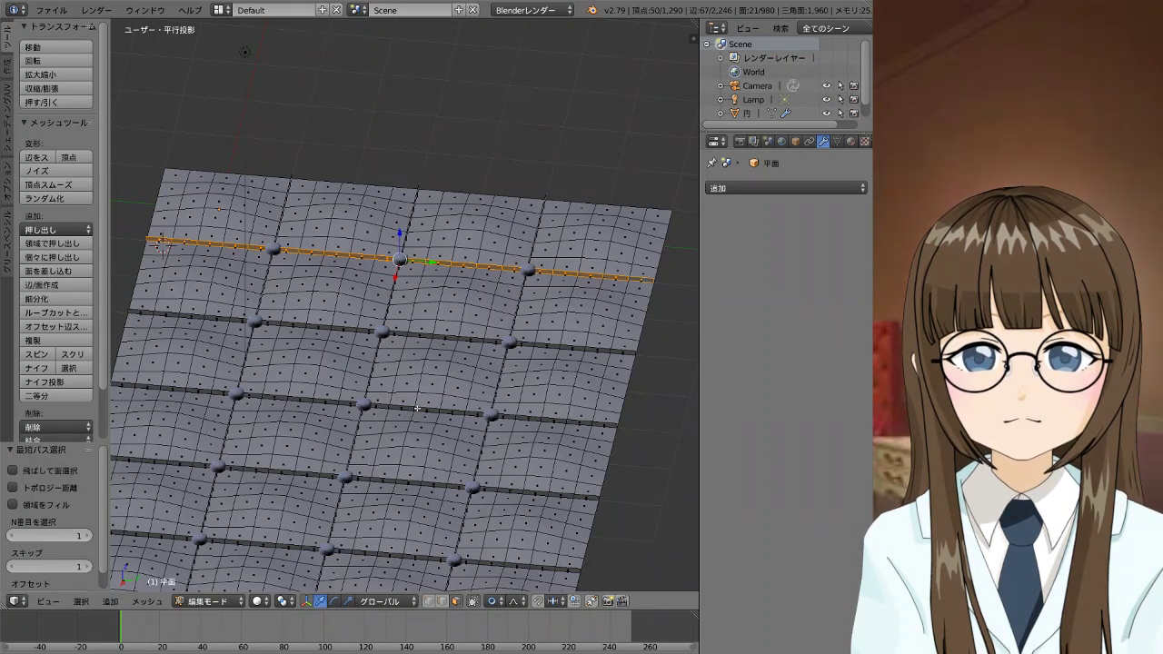
Solidify the top seam row and adjust its thickness into a thin wall
key("w")
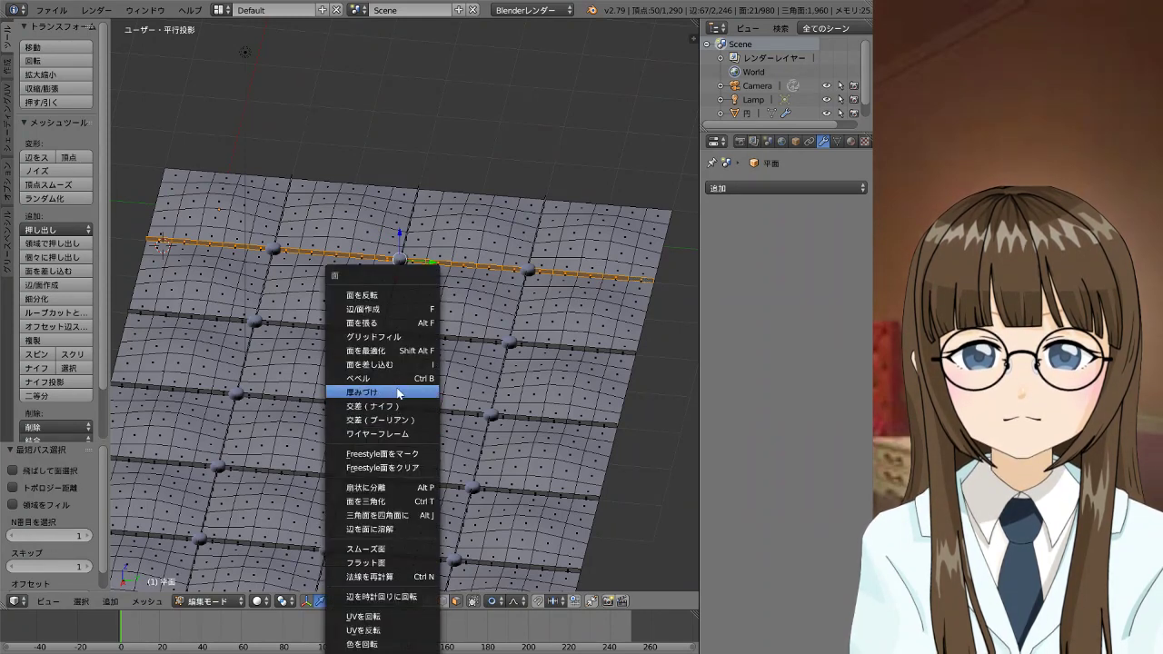
left_click(396, 389)
mouse_move(58, 487)
left_mouse_down()
mouse_move(91, 487)
mouse_move(59, 484)
left_mouse_up()
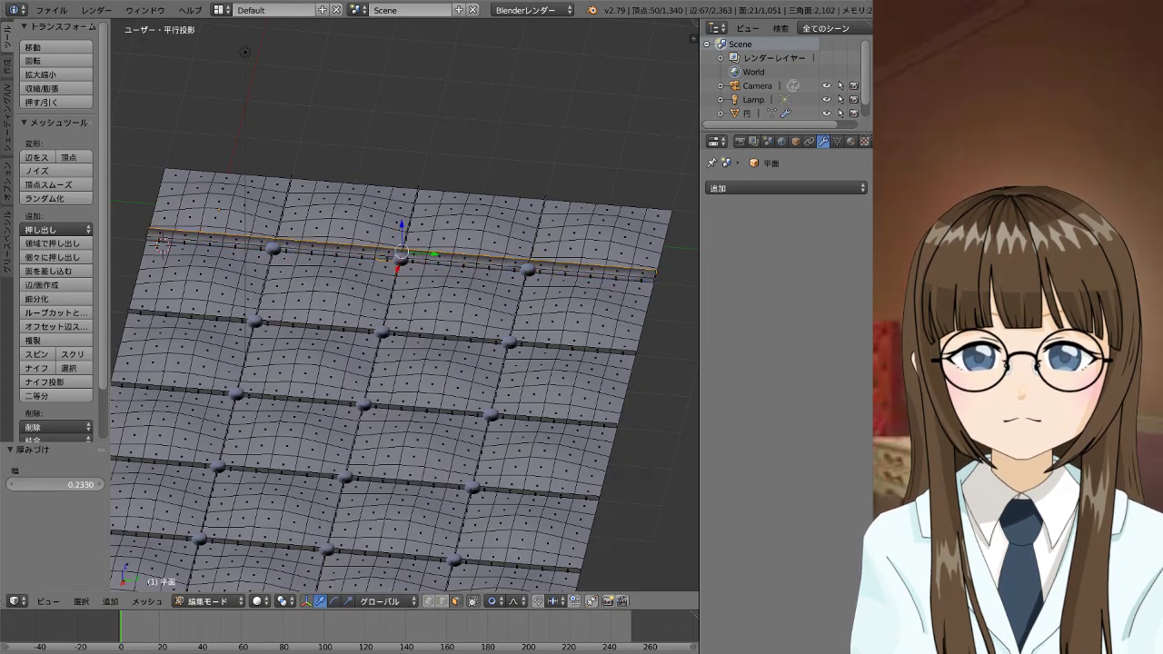
middle_click_drag(136, 453, 369, 356)
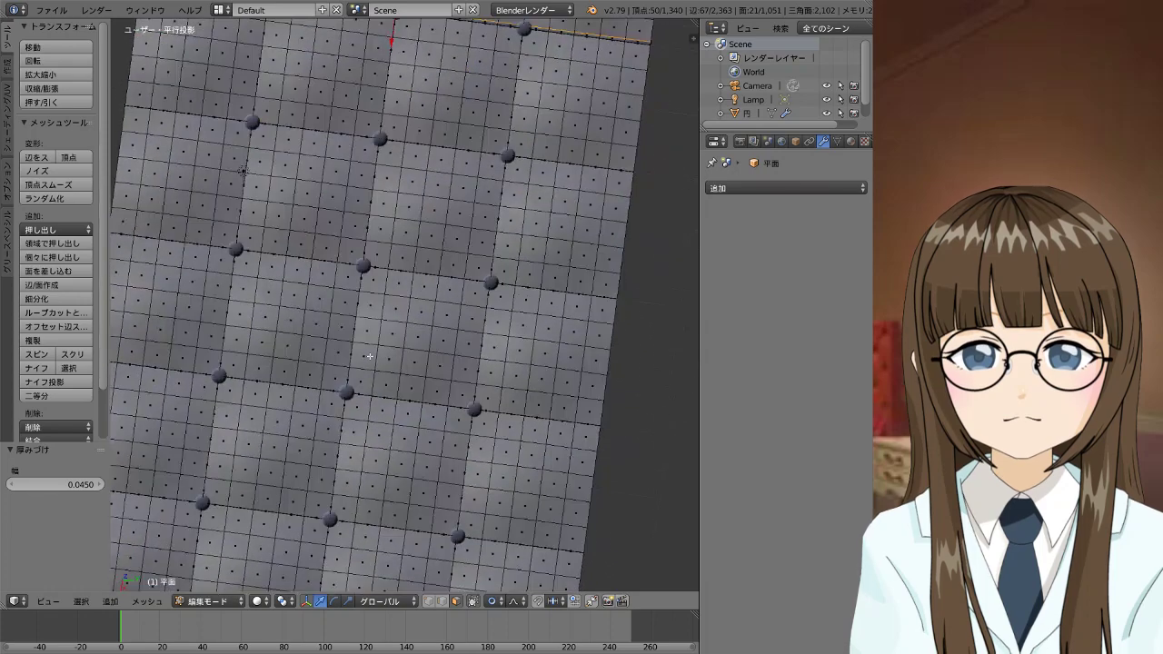
scroll(432, 207, "down", 3)
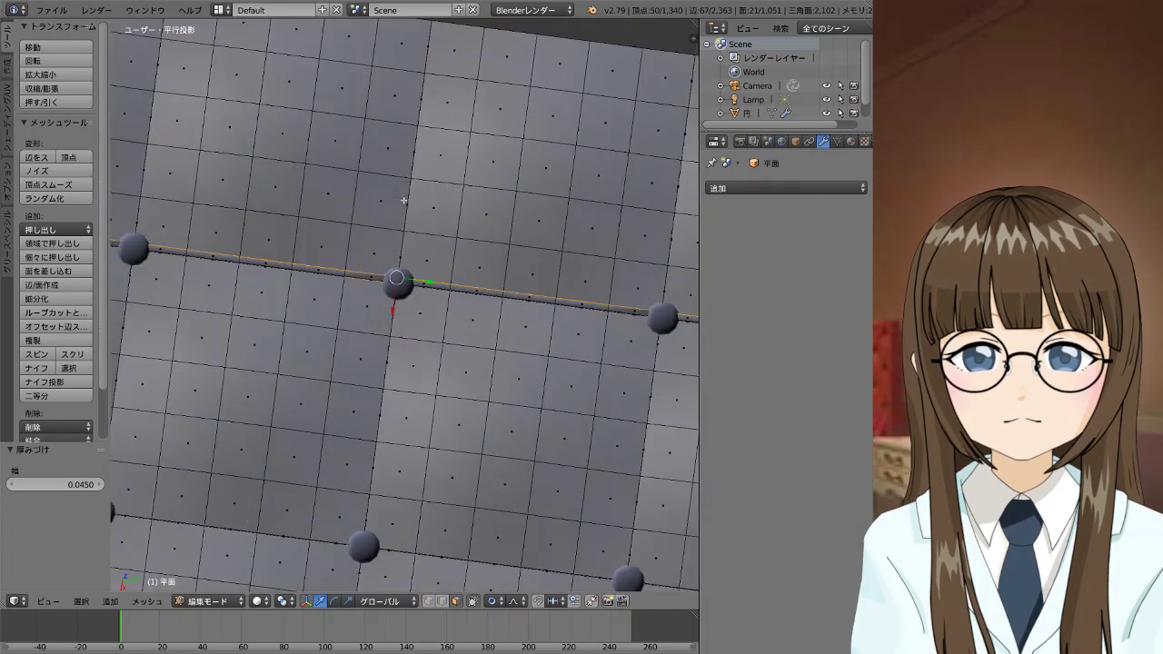
scroll(409, 230, "up", 6)
left_click_drag(54, 485, 91, 485)
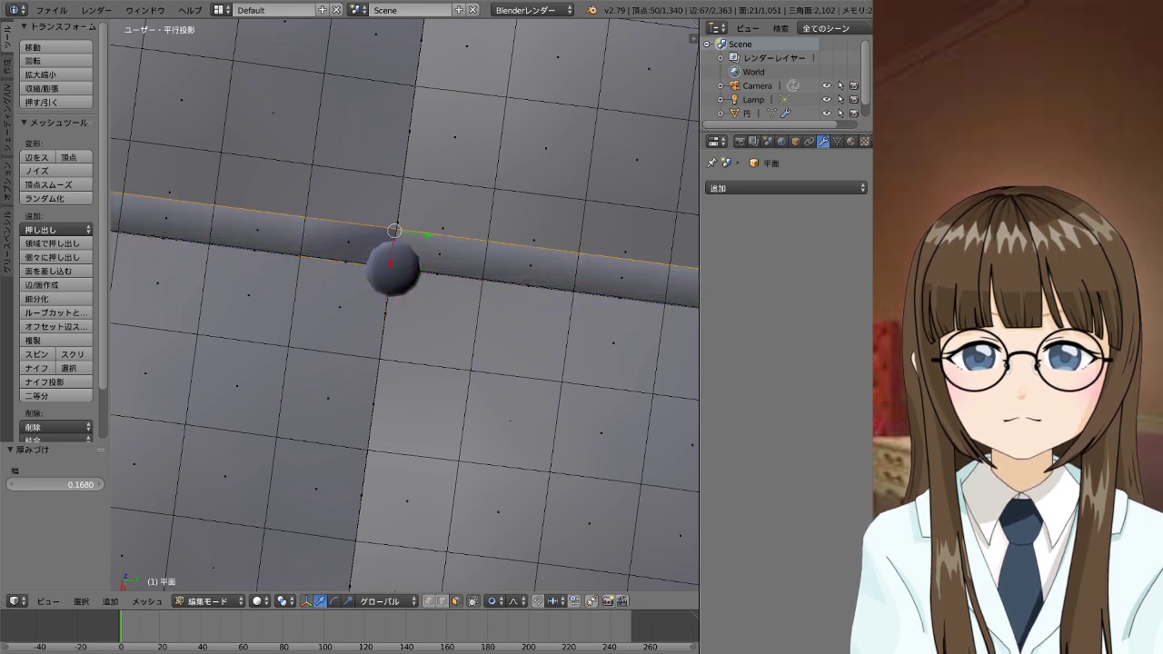
mouse_move(91, 484)
left_mouse_down()
mouse_move(37, 484)
mouse_move(50, 484)
left_mouse_up()
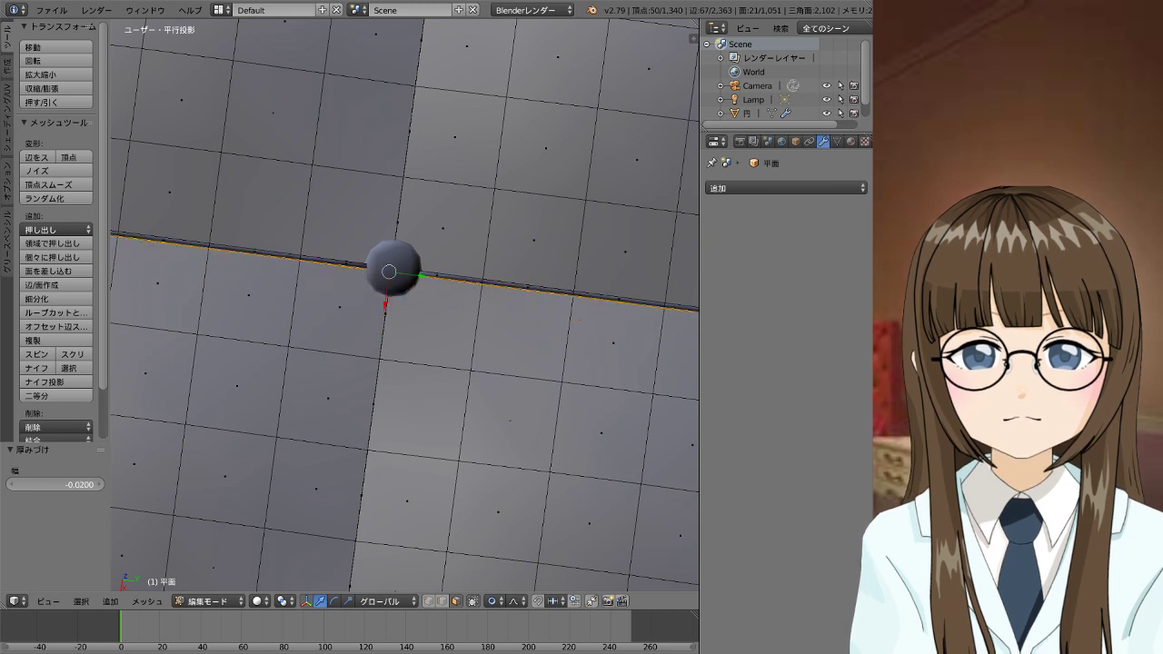
Select the vertical edge loop along the seam wall beside the button
right_click(389, 325)
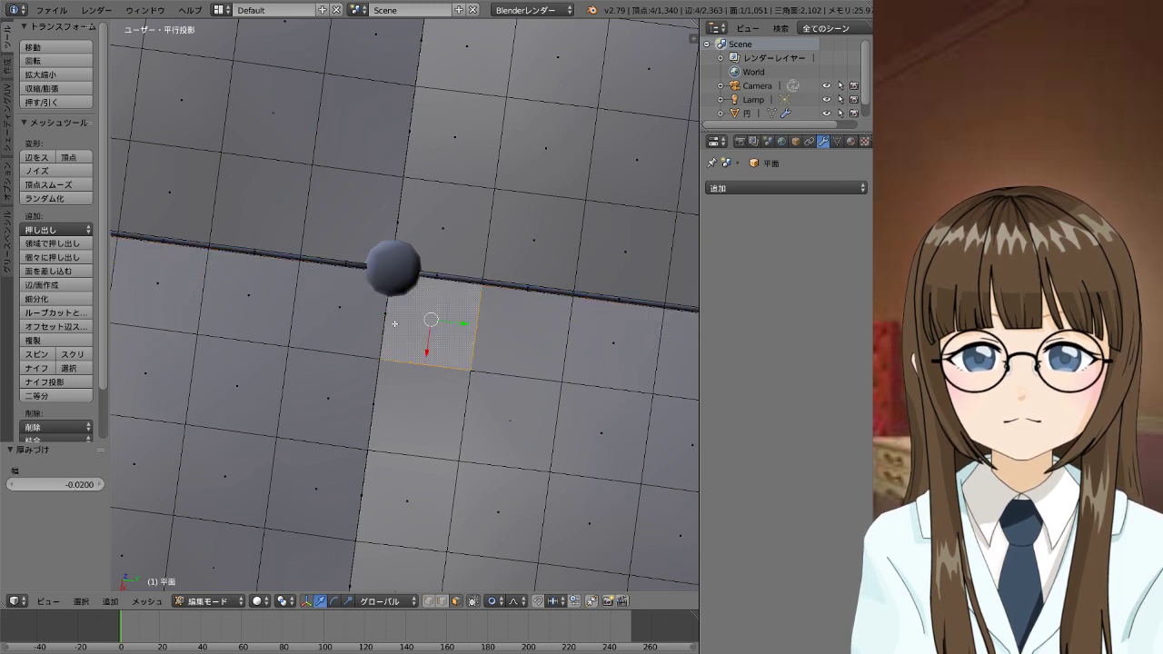
right_click(383, 327)
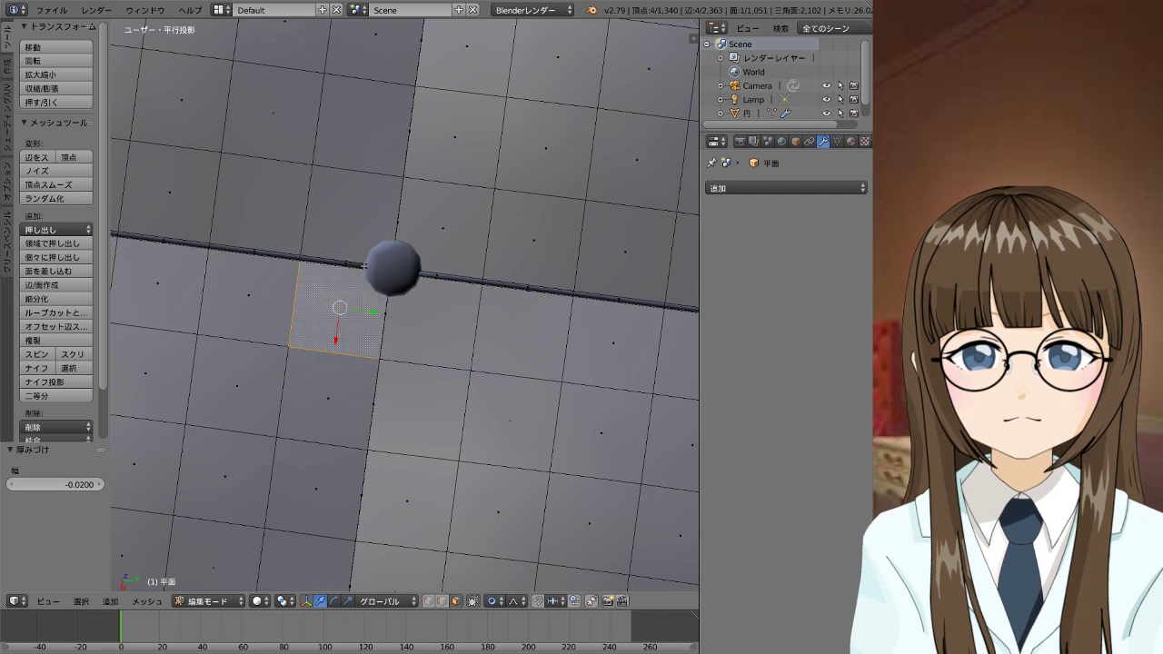
right_click(359, 273)
right_click(400, 356)
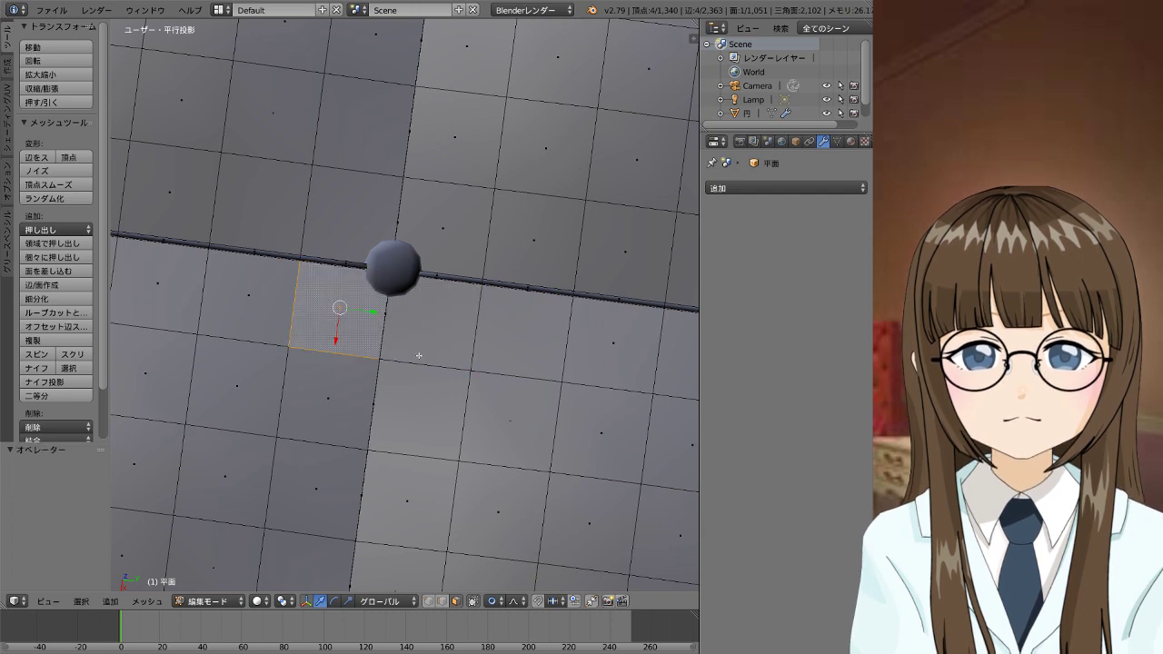
right_click(423, 354)
right_click(422, 353, "alt")
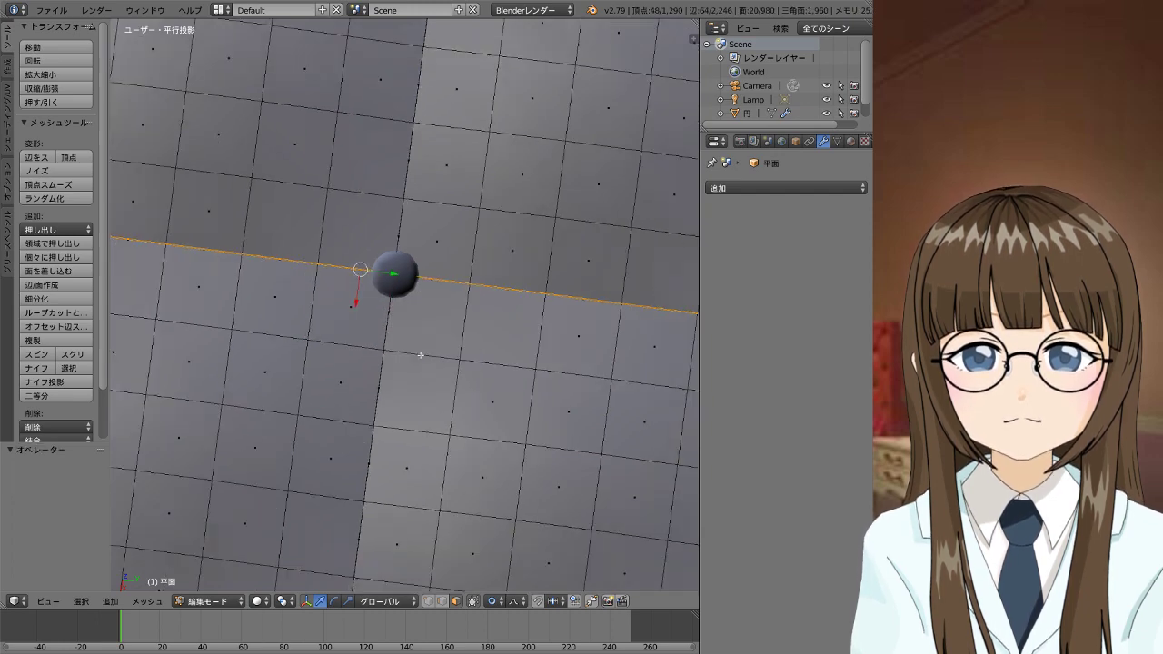
mouse_move(421, 352)
middle_mouse_down()
mouse_move(576, 345)
mouse_move(380, 270)
mouse_move(331, 295)
mouse_move(446, 312)
mouse_move(317, 311)
mouse_move(317, 267)
mouse_move(327, 306)
mouse_move(390, 340)
mouse_move(491, 345)
mouse_move(498, 275)
mouse_move(439, 345)
mouse_move(382, 379)
middle_mouse_up()
key("Tab")
scroll(331, 294, "down", 5)
mouse_move(379, 265)
middle_mouse_down()
mouse_move(624, 348)
mouse_move(603, 348)
middle_mouse_up()
scroll(600, 347, "up", 4)
scroll(600, 347, "up", 2)
middle_click_drag(554, 378, 392, 87)
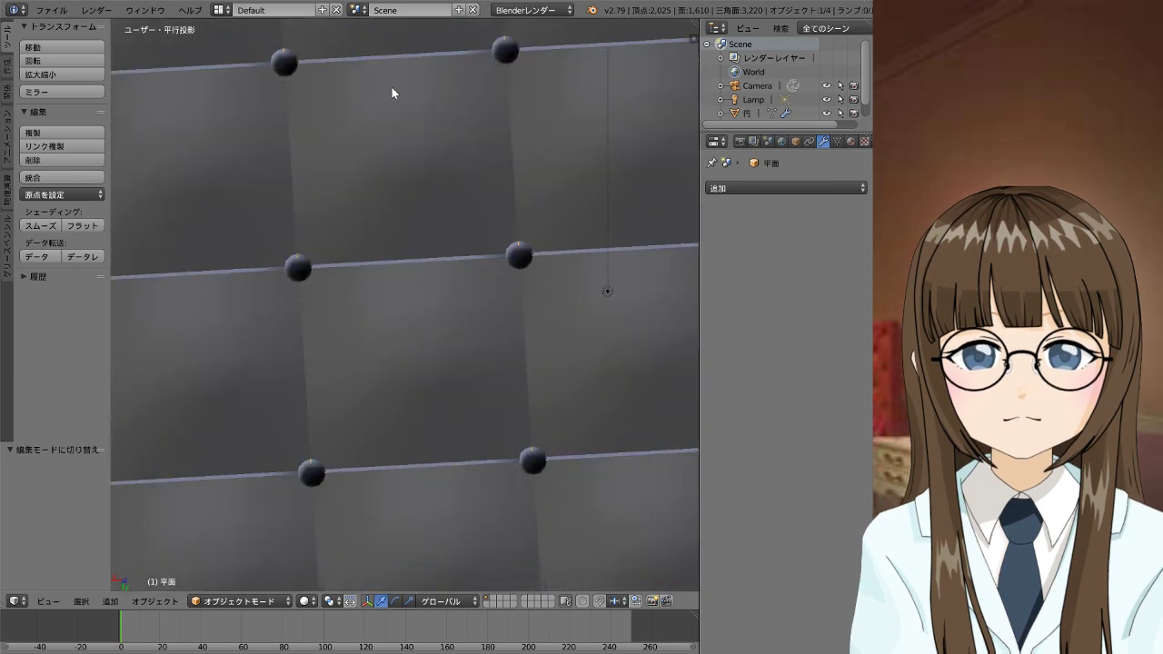
scroll(390, 83, "down", 2)
scroll(390, 84, "down", 1)
scroll(469, 259, "down", 2)
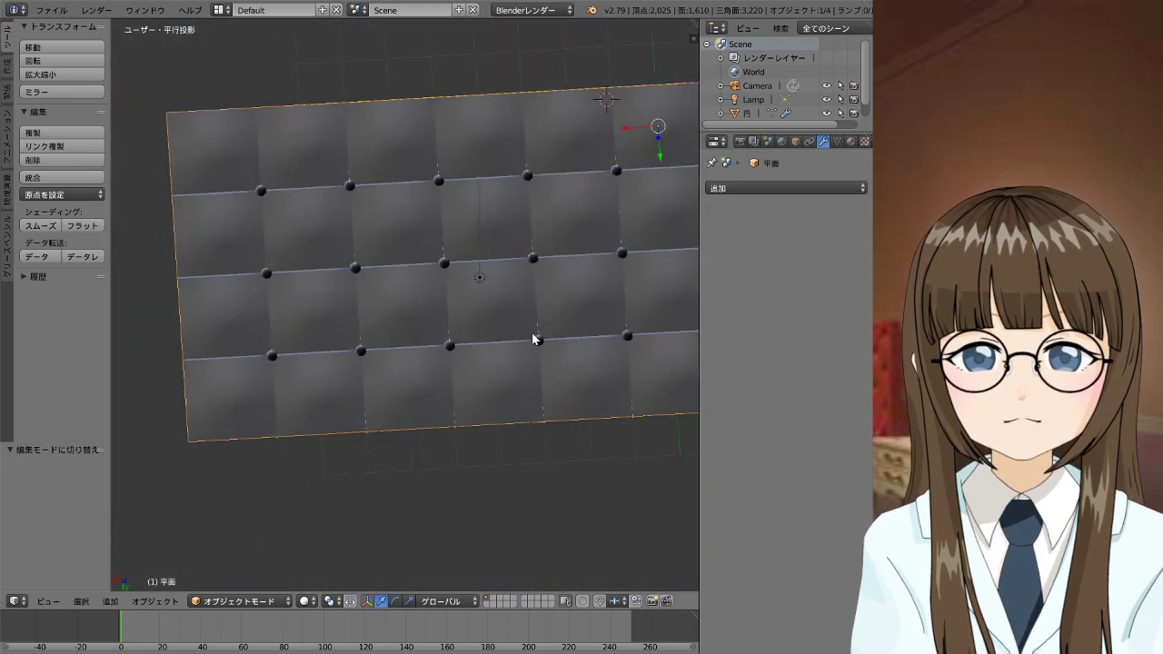
mouse_move(535, 338)
middle_mouse_down()
mouse_move(454, 254)
mouse_move(451, 221)
mouse_move(504, 210)
mouse_move(538, 266)
mouse_move(597, 294)
mouse_move(558, 351)
mouse_move(558, 394)
mouse_move(505, 490)
mouse_move(576, 257)
mouse_move(515, 286)
mouse_move(443, 393)
middle_mouse_up()
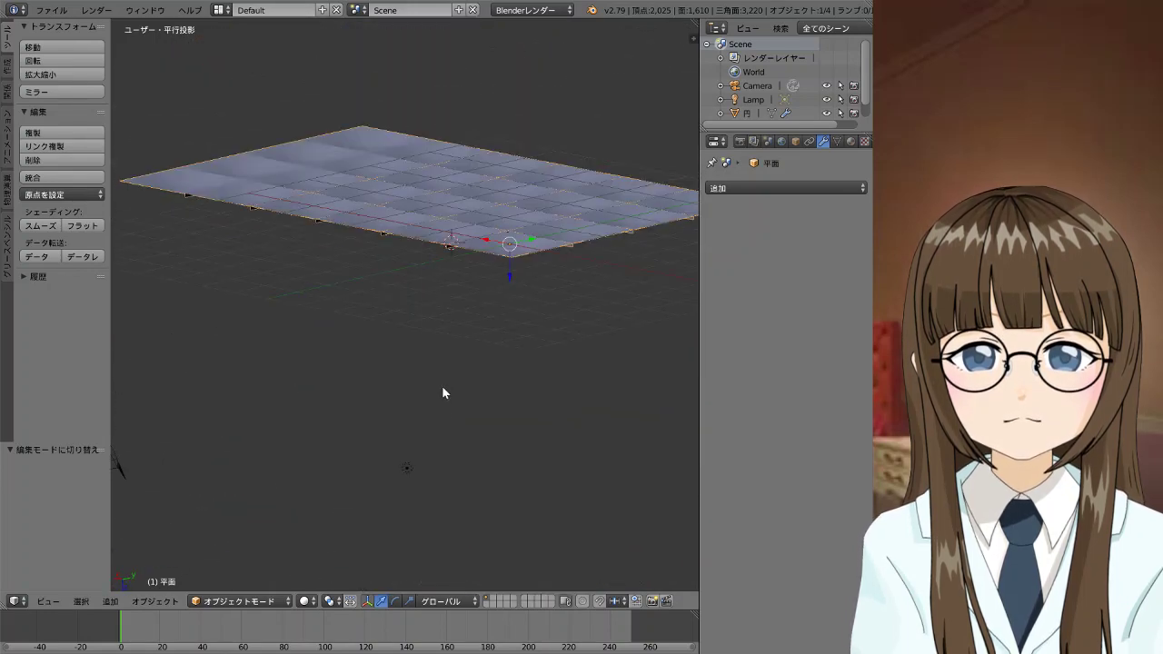
key("KP_1")
scroll(485, 270, "down", 3)
scroll(469, 307, "up", 3)
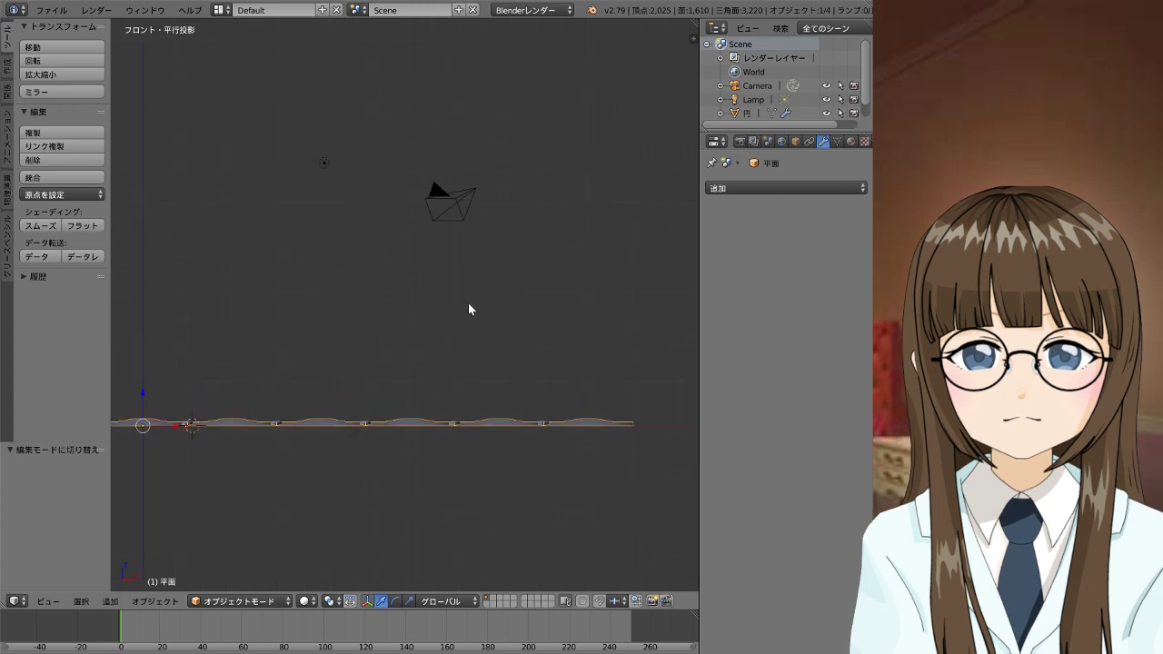
mouse_move(446, 282)
middle_mouse_down()
mouse_move(438, 395)
mouse_move(416, 428)
middle_mouse_up()
scroll(434, 399, "down", 4)
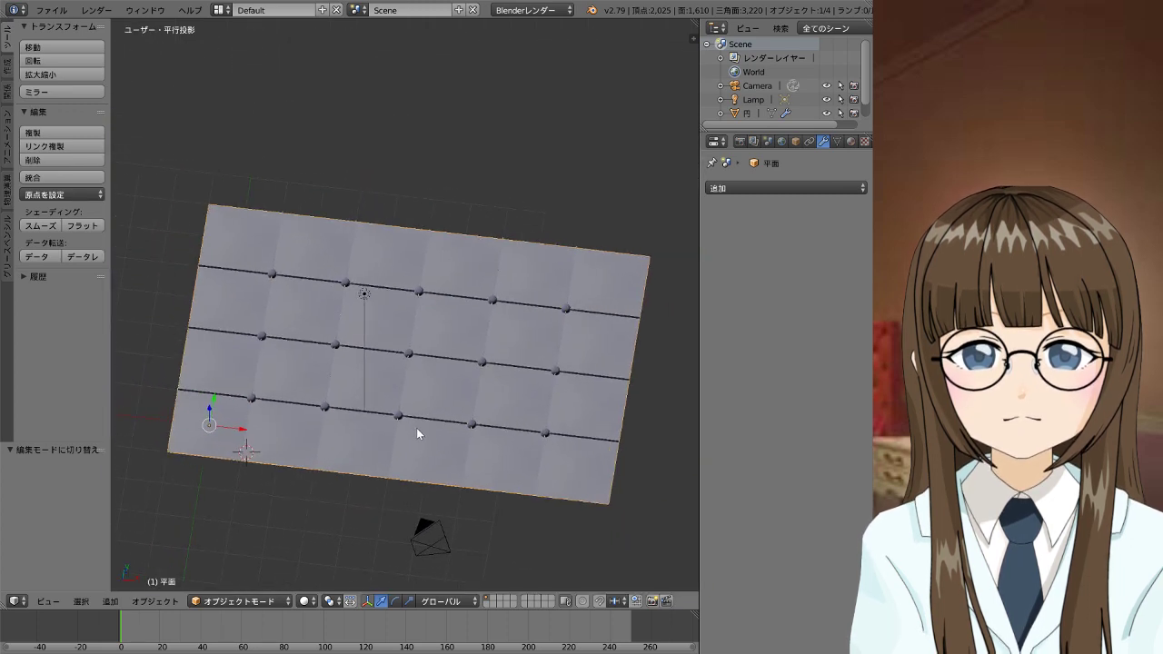
scroll(416, 428, "up", 3)
scroll(417, 426, "up", 1)
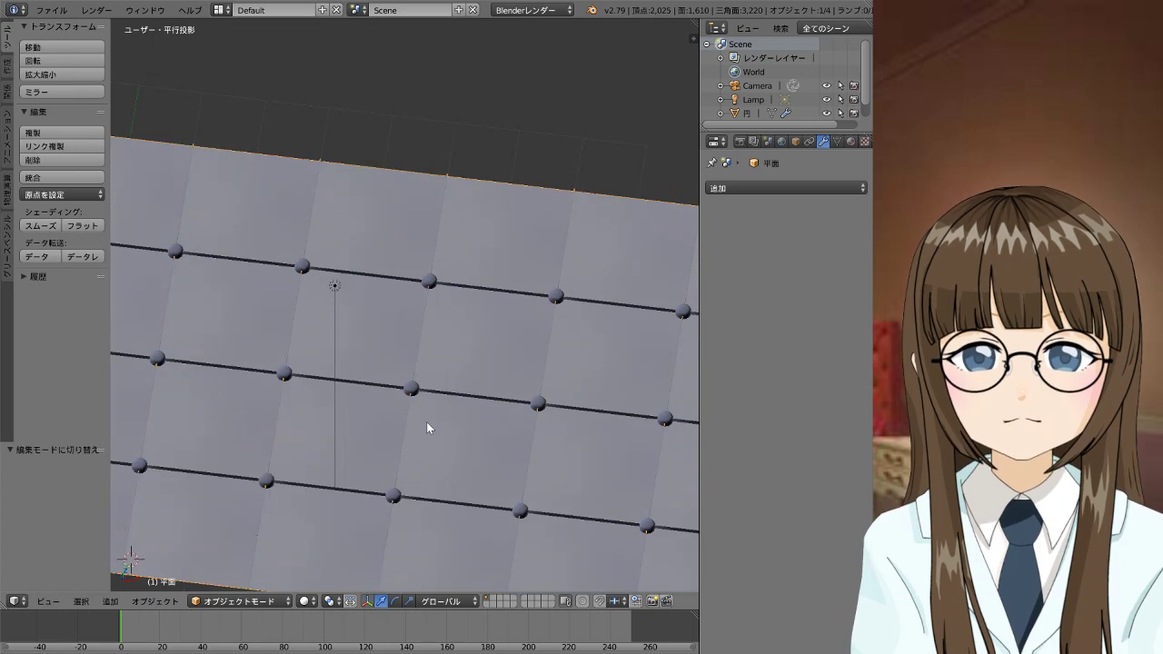
Enter Edit Mode on the tufted plane and inspect its grid, cancelling a started move
key("Tab")
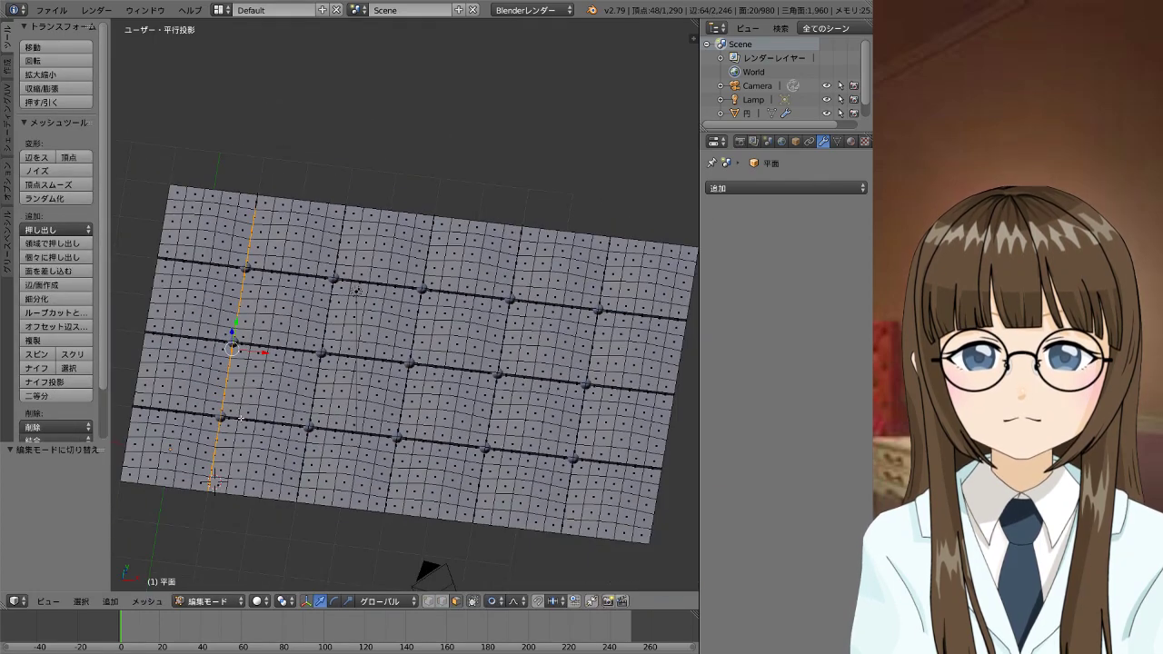
scroll(241, 416, "up", 3)
middle_click_drag(241, 416, 483, 386, "shift")
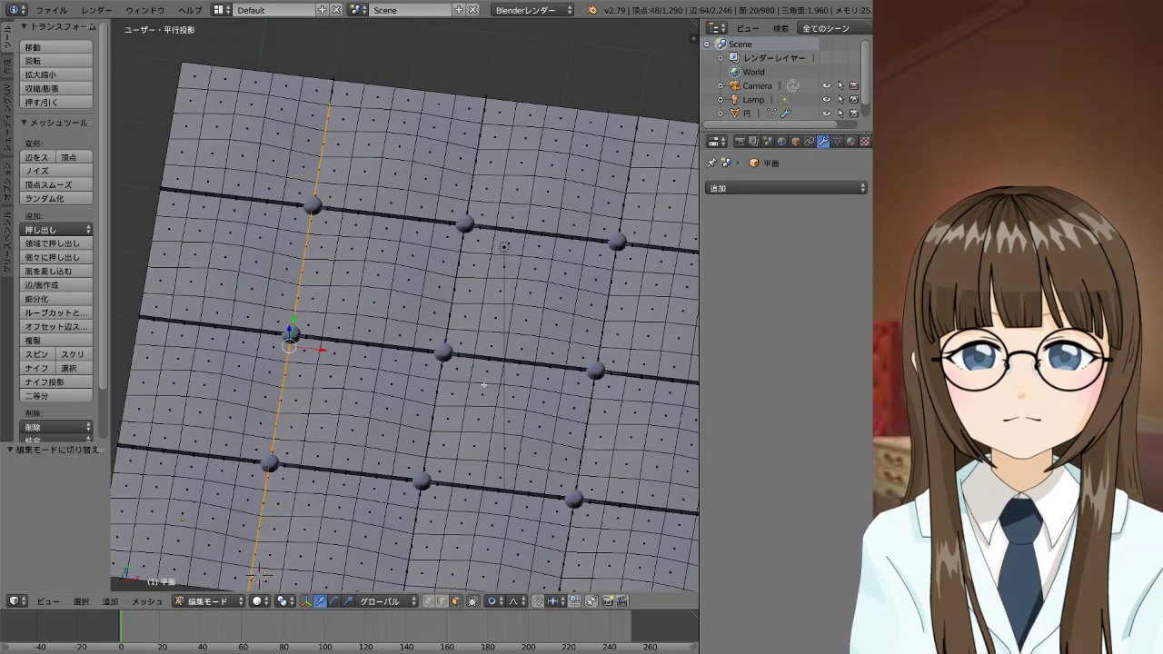
key("g")
key("Escape")
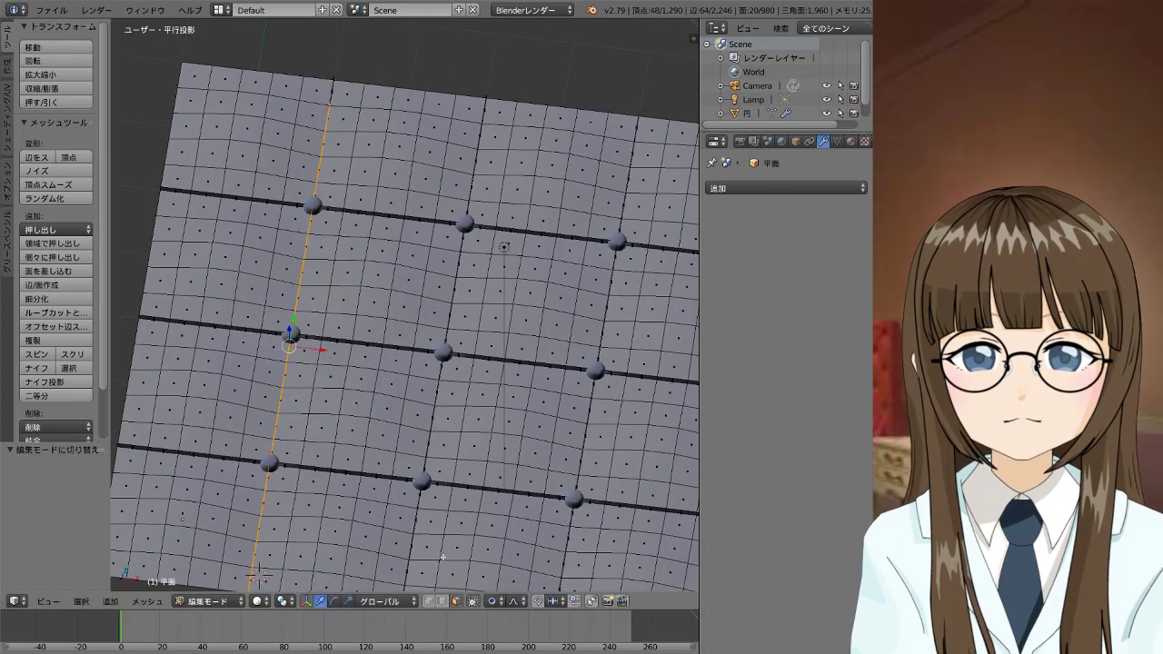
scroll(362, 505, "down", 1)
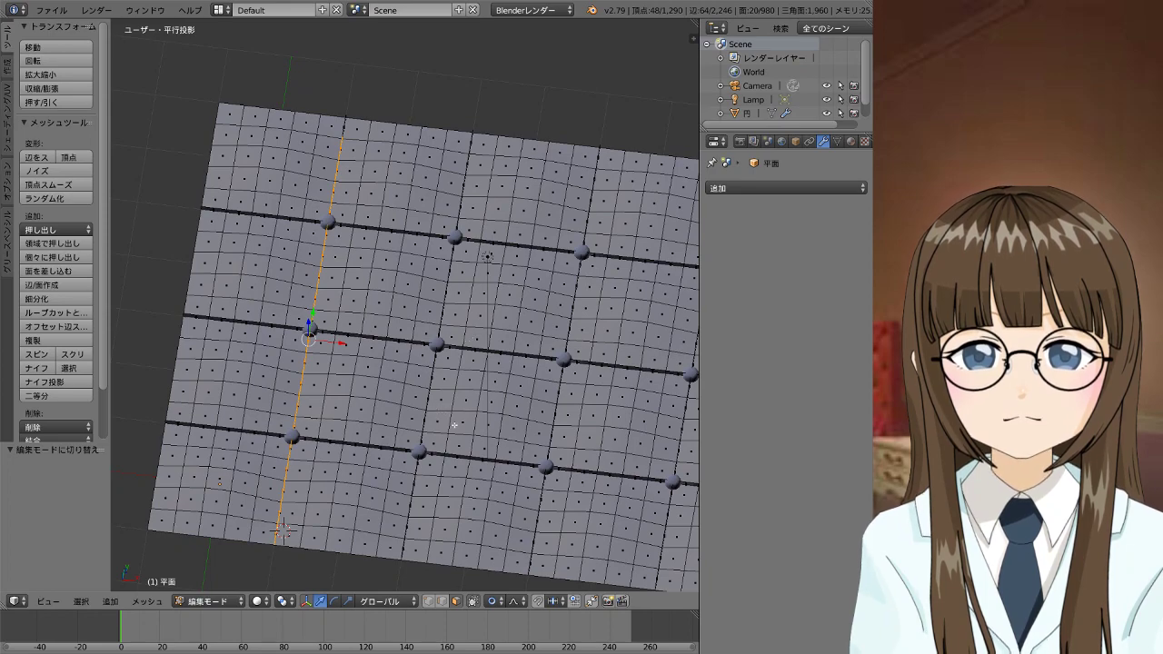
mouse_move(454, 424)
middle_mouse_down()
mouse_move(434, 404)
mouse_move(562, 338)
mouse_move(540, 327)
mouse_move(549, 430)
mouse_move(412, 341)
mouse_move(474, 368)
mouse_move(457, 336)
mouse_move(429, 394)
middle_mouse_up()
Attempt a rip on the seam loop, then extrude it in place with zero offset
key("v")
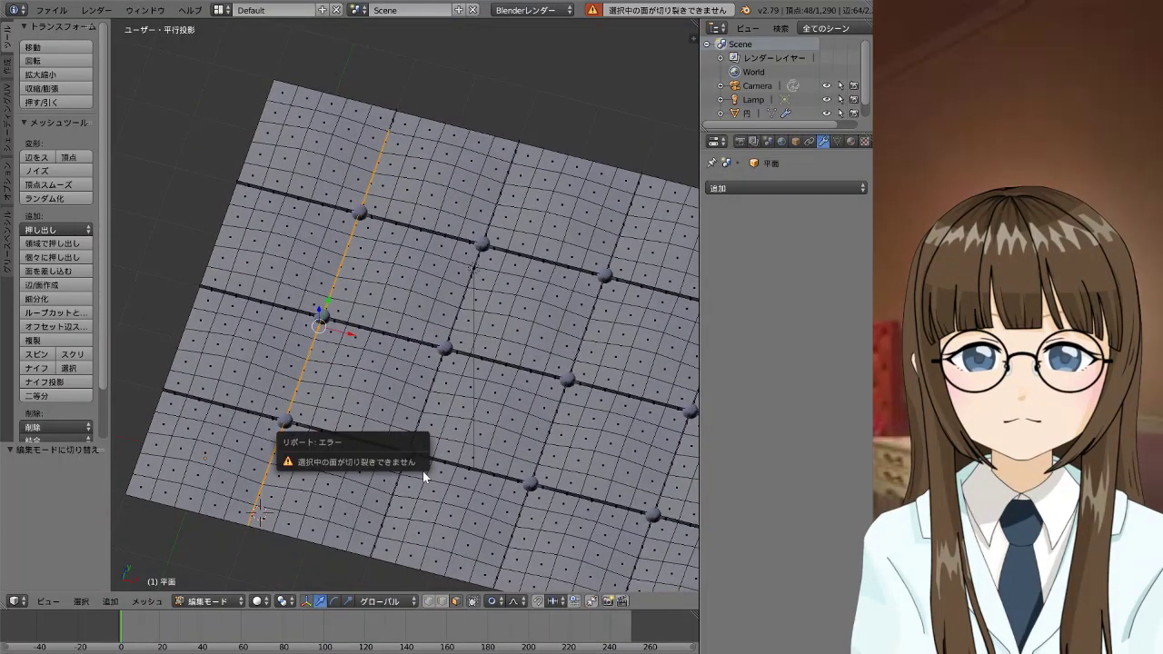
key("e")
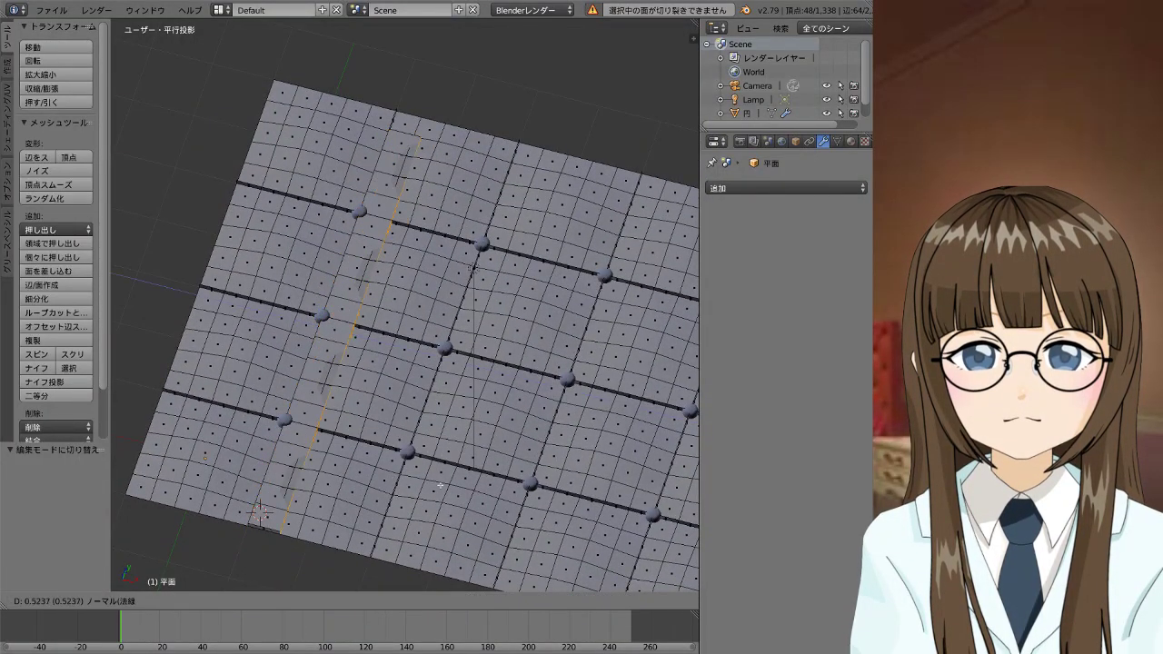
right_click(379, 451)
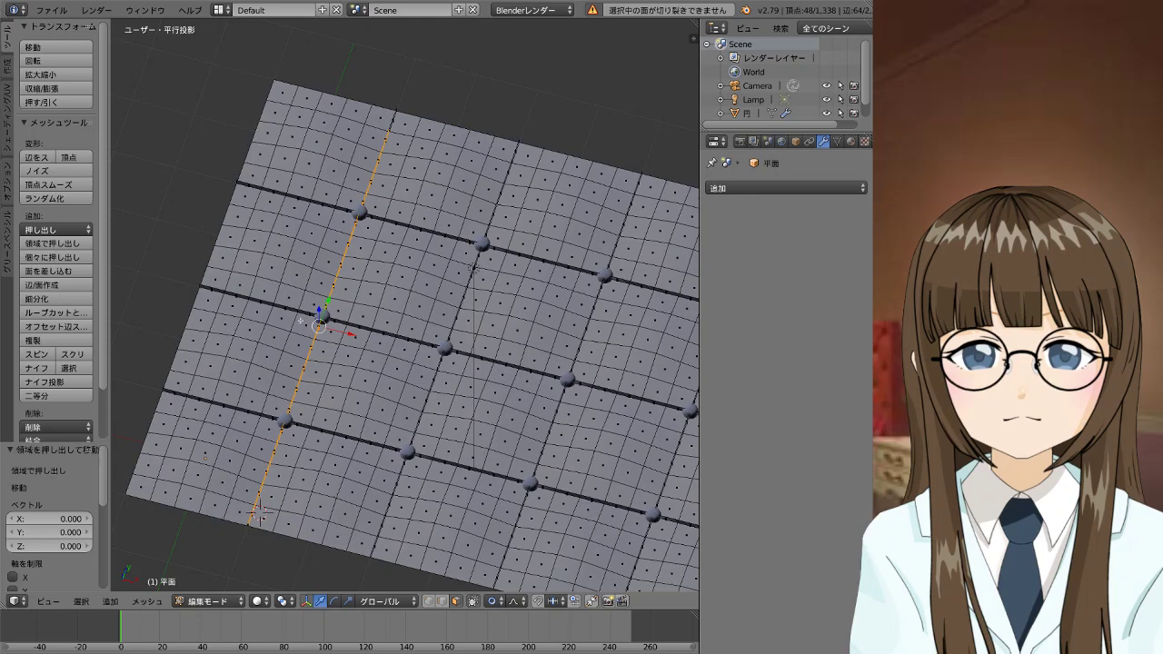
scroll(424, 420, "down", 2)
scroll(425, 421, "up", 3)
scroll(425, 421, "up", 3)
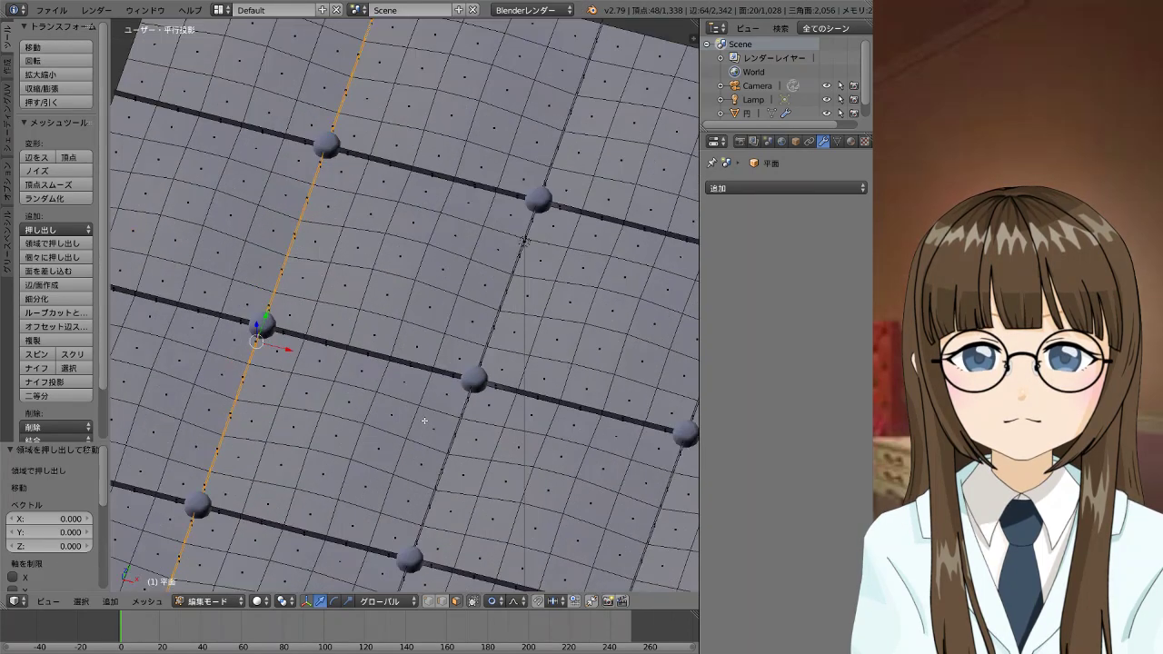
middle_click_drag(391, 393, 442, 278, "shift")
scroll(445, 271, "down", 1)
scroll(445, 271, "down", 1)
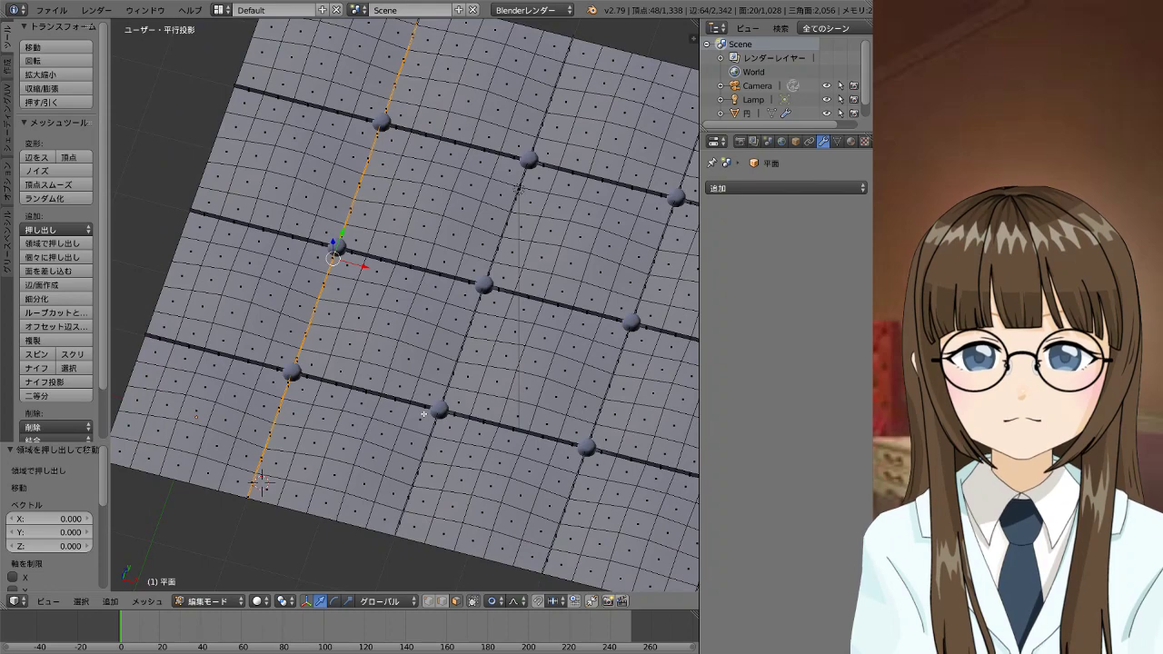
Delete the faces along the selected seam, then undo the deletion and leftover extruded loop
middle_click_drag(445, 389, 501, 376)
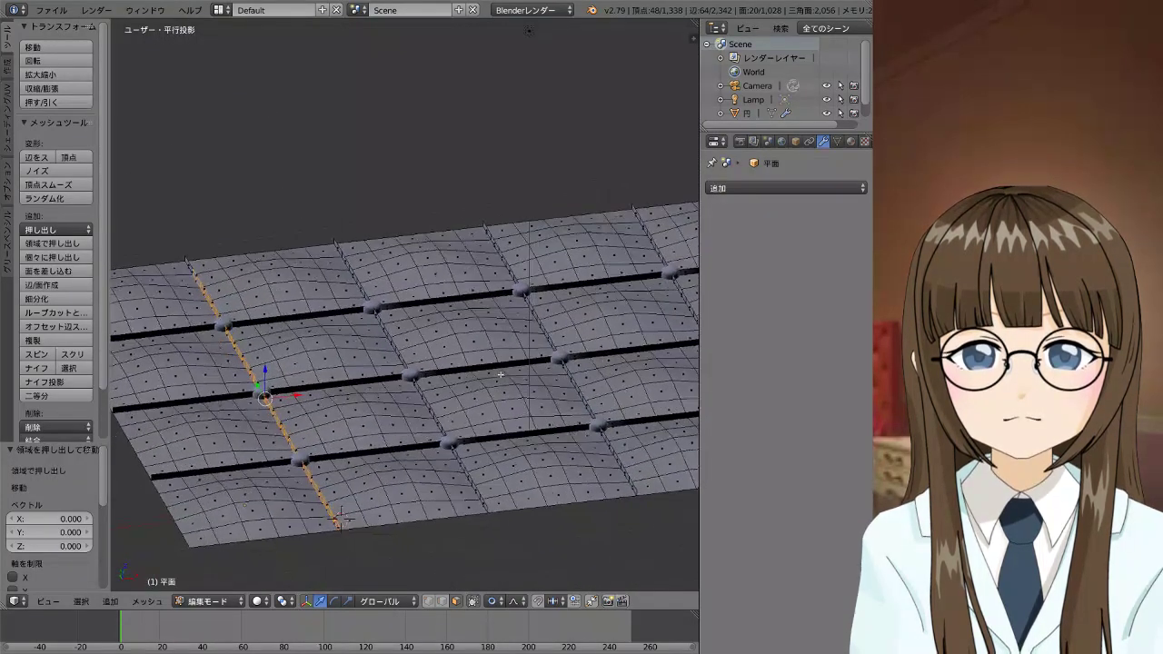
key("x")
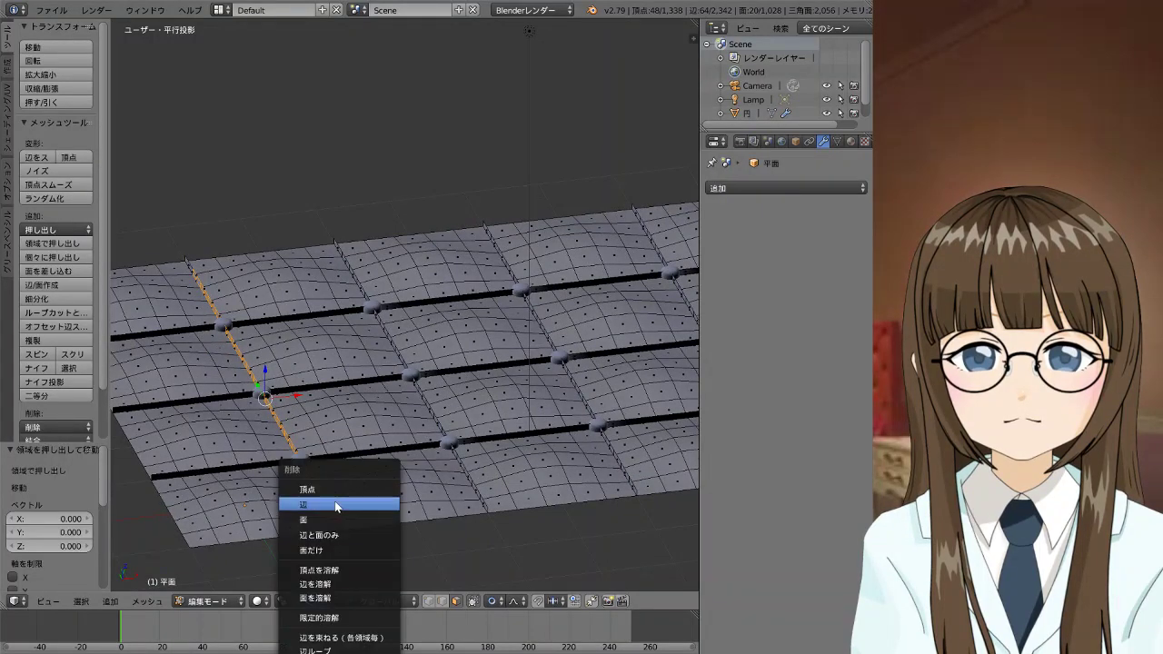
left_click(333, 520)
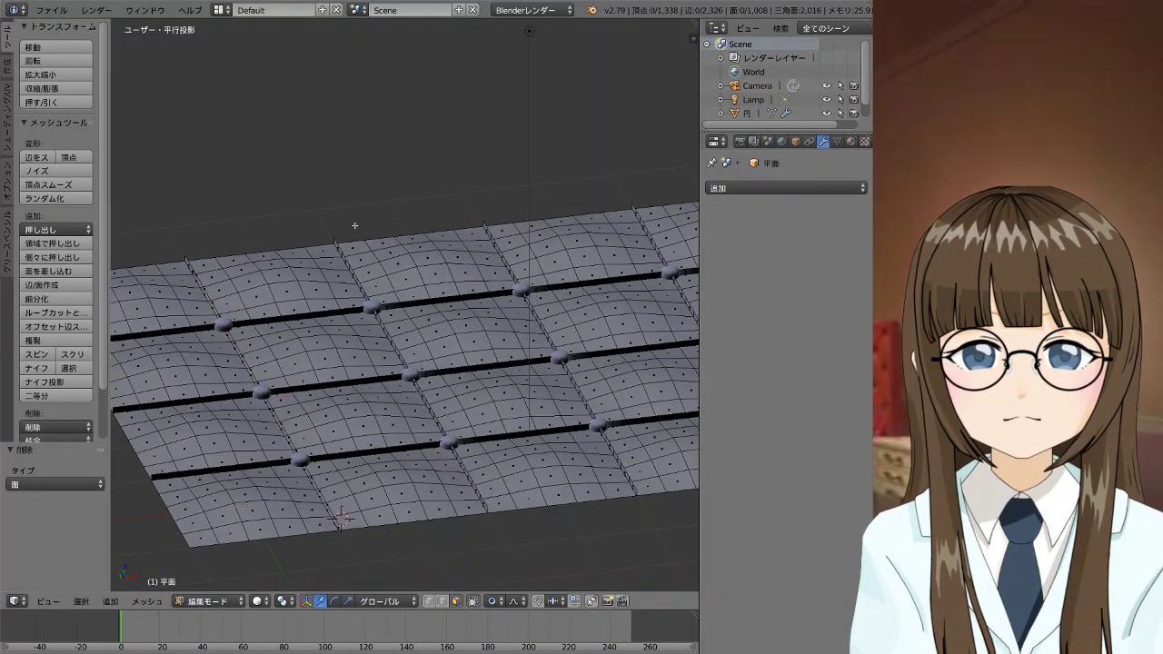
middle_click_drag(354, 225, 260, 394)
left_click(383, 415, "alt")
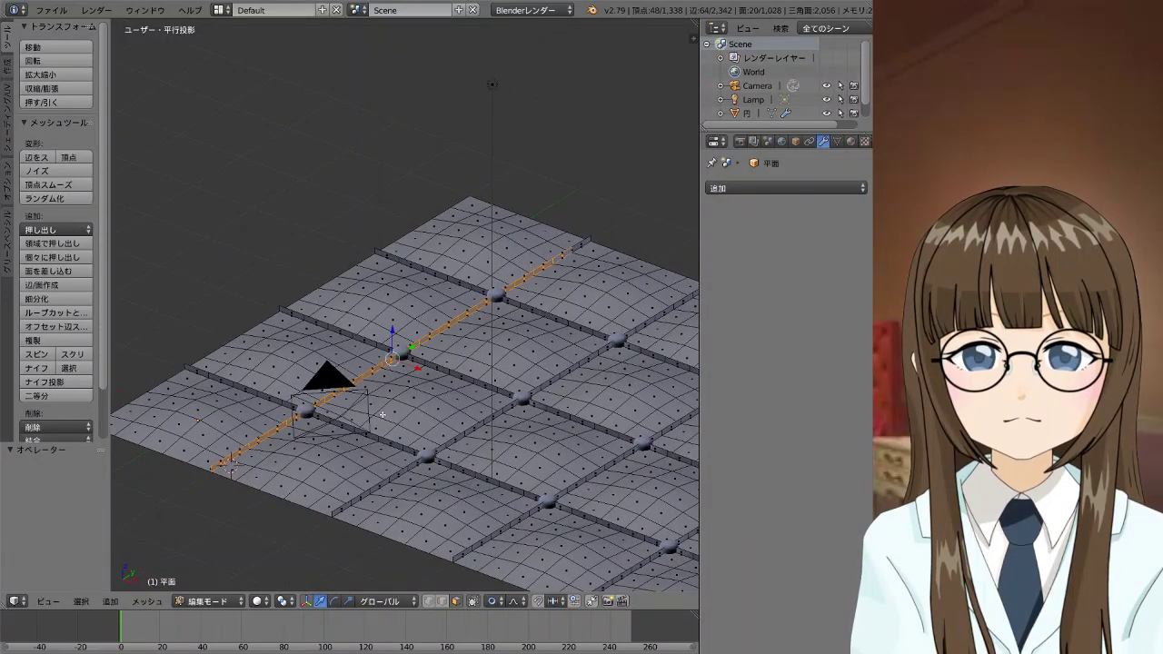
key("ctrl+z")
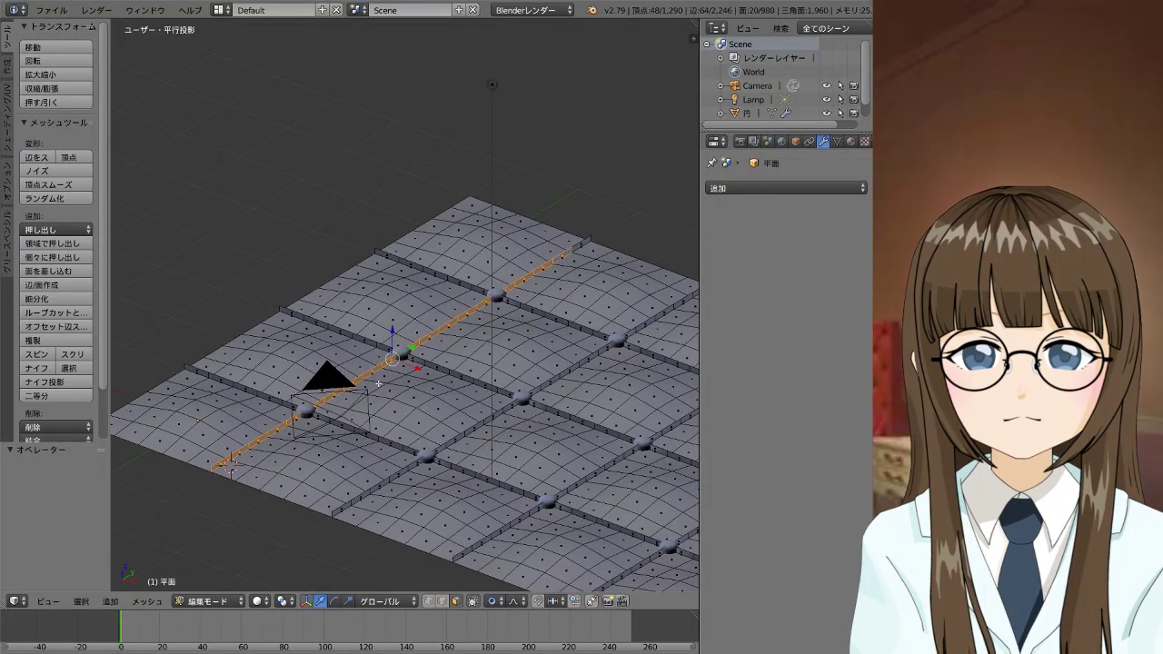
Select all similar seam edges and delete their faces, leaving 1,290 vertices
key("ctrl+shift+alt+m")
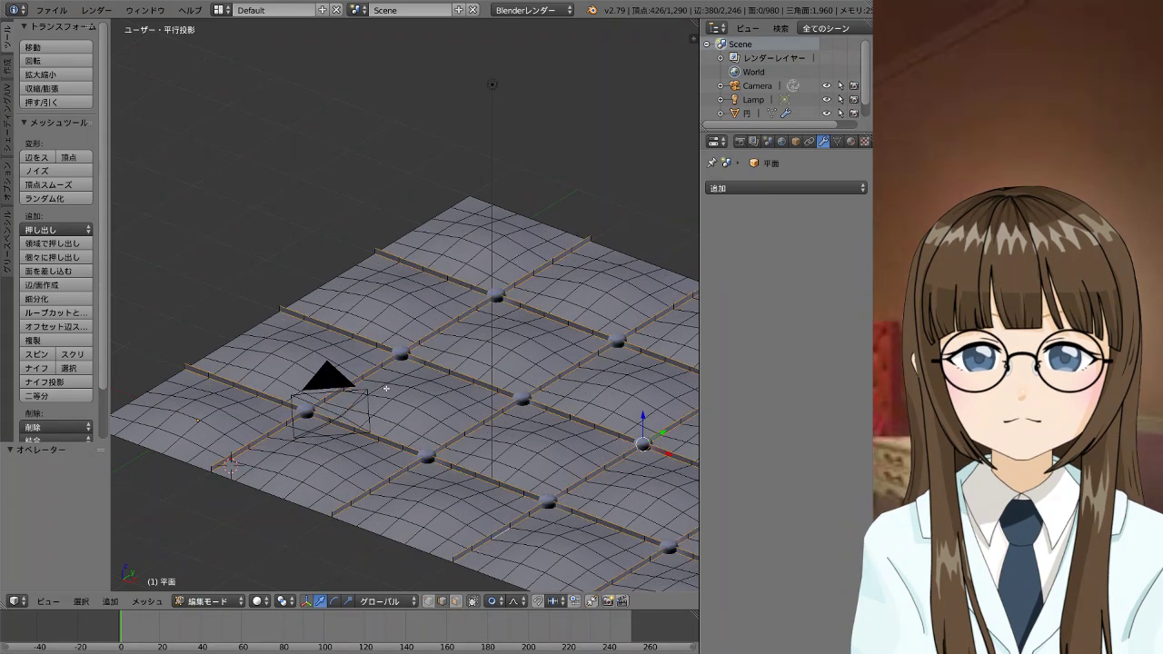
key("x")
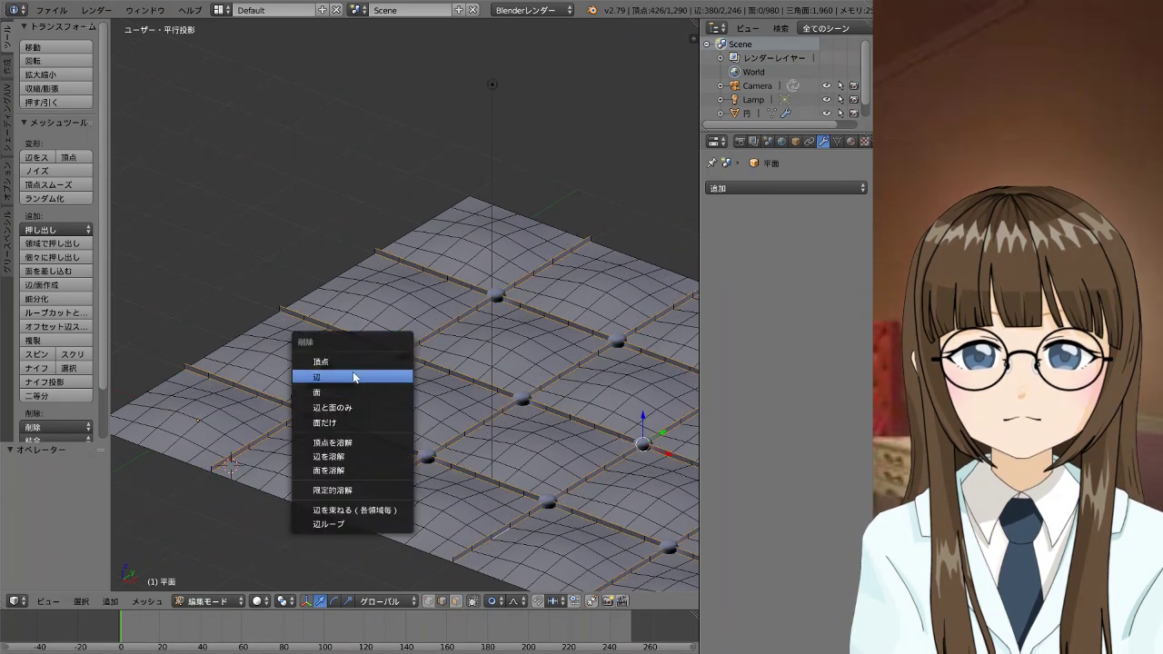
left_click(361, 392)
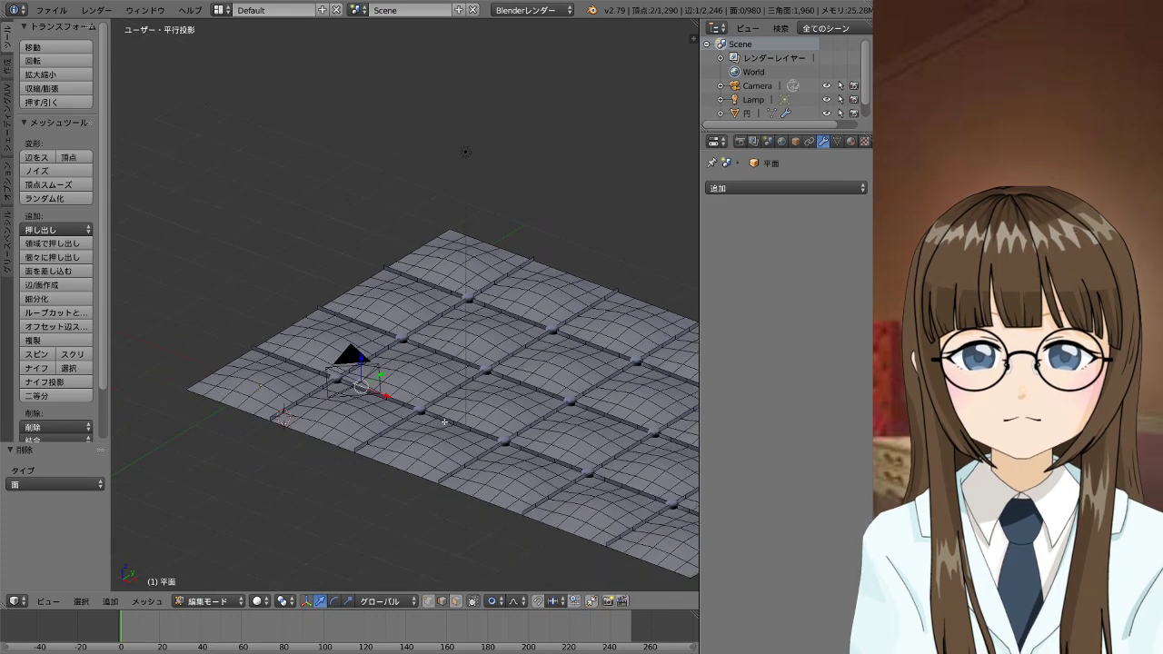
Check the mesh from top and front views and undo back to the seam-loop selection
middle_click_drag(396, 425, 552, 457)
key("KP_7")
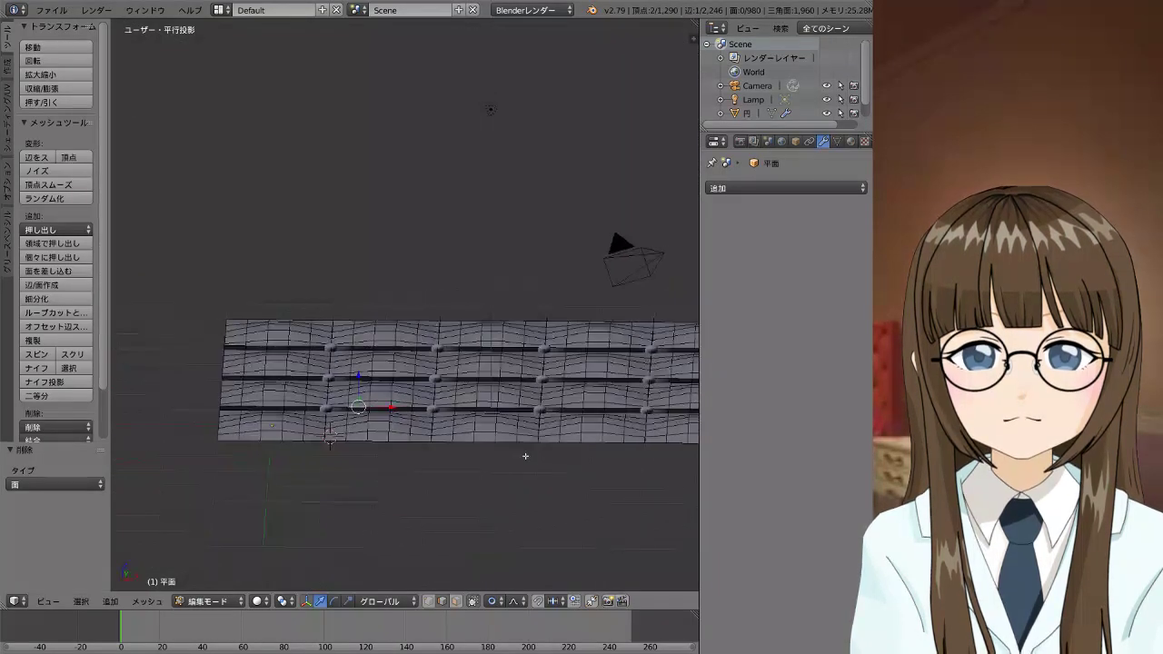
key("KP_1")
scroll(490, 443, "up", 2)
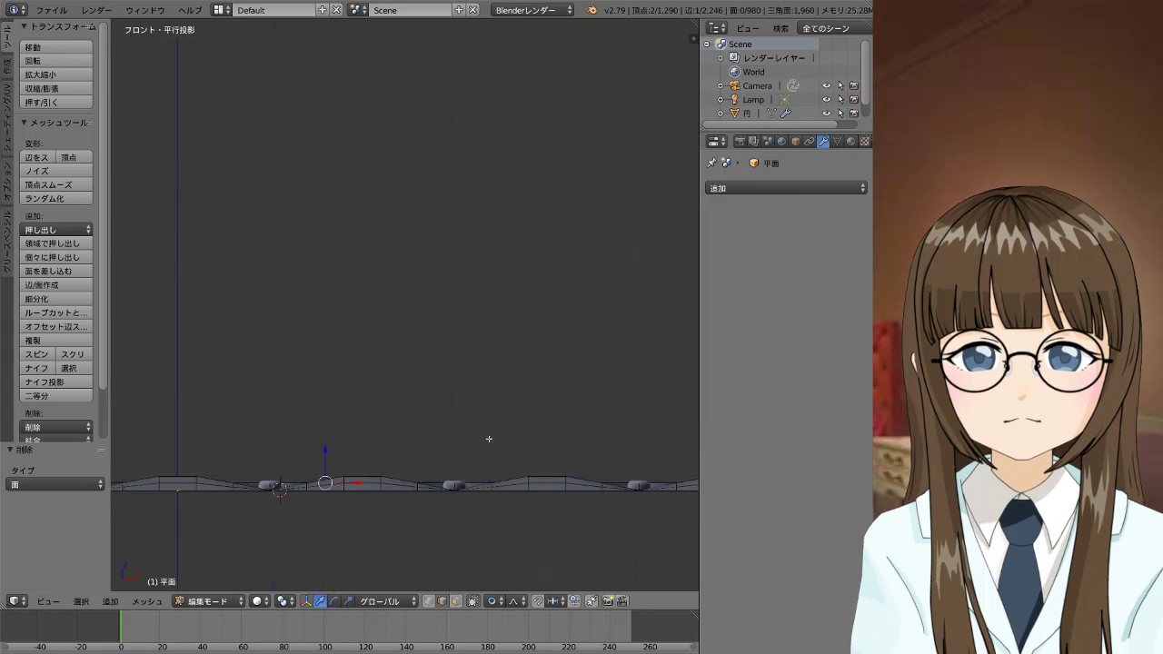
middle_click_drag(459, 362, 459, 470)
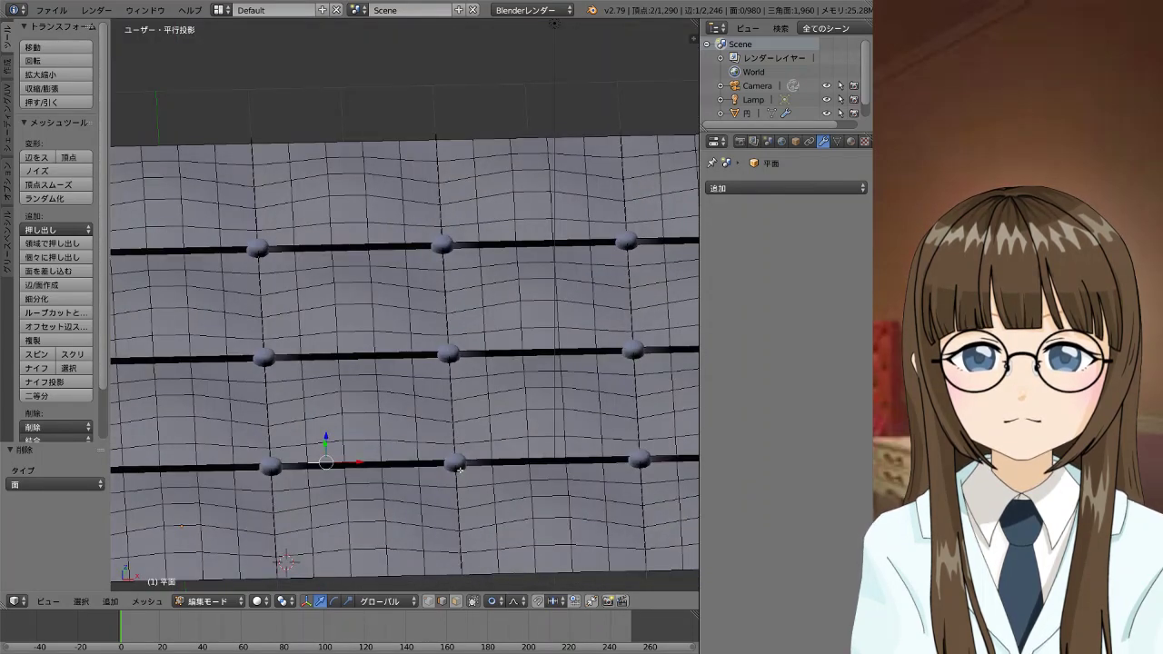
key("ctrl+z")
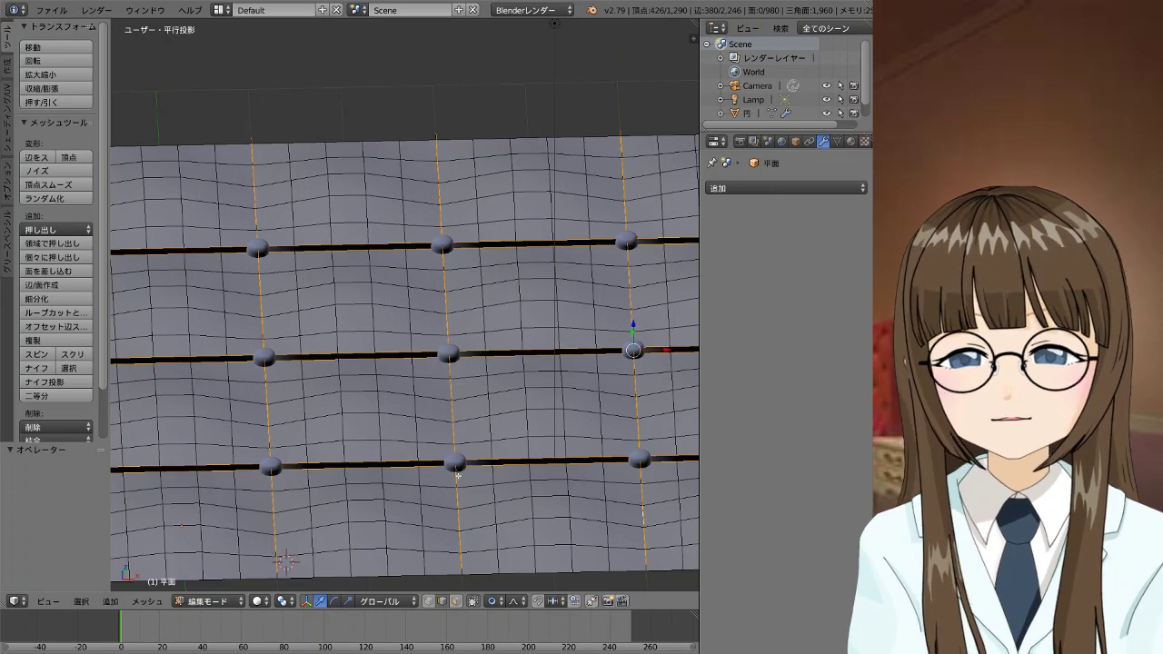
scroll(492, 359, "down", 3)
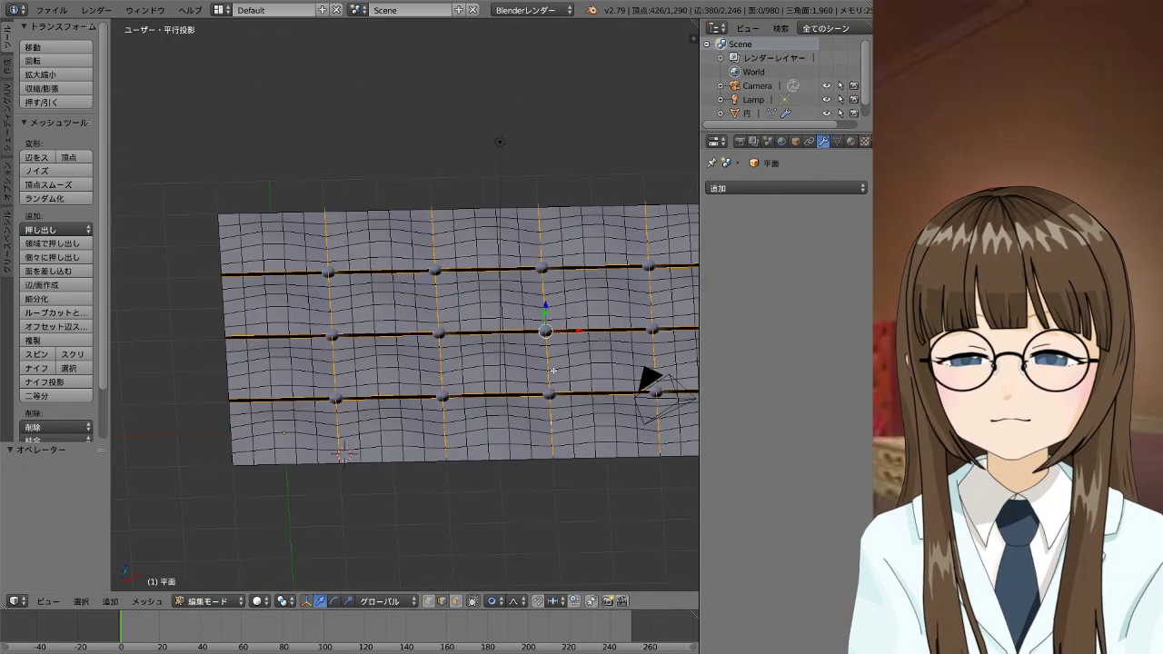
scroll(553, 371, "down", 2)
scroll(554, 370, "up", 4)
scroll(553, 368, "down", 3)
scroll(554, 365, "down", 2)
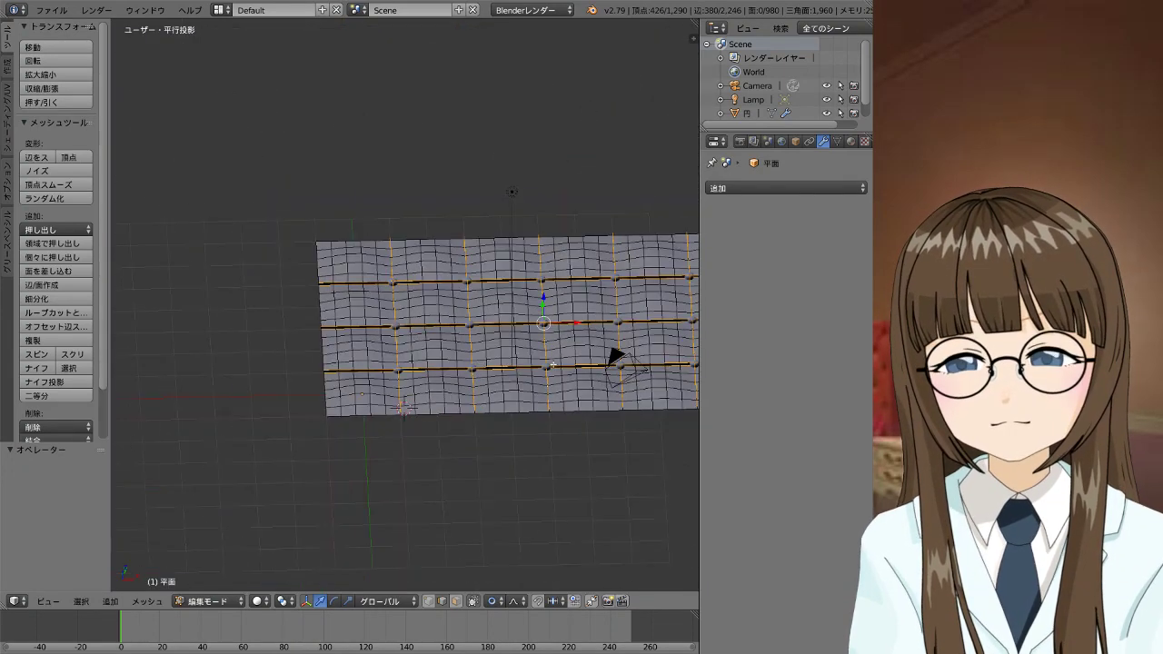
middle_click_drag(557, 367, 433, 377, "shift")
Return to Object Mode, reorient the view, and re-enter Edit Mode zoomed on a button
key("Tab")
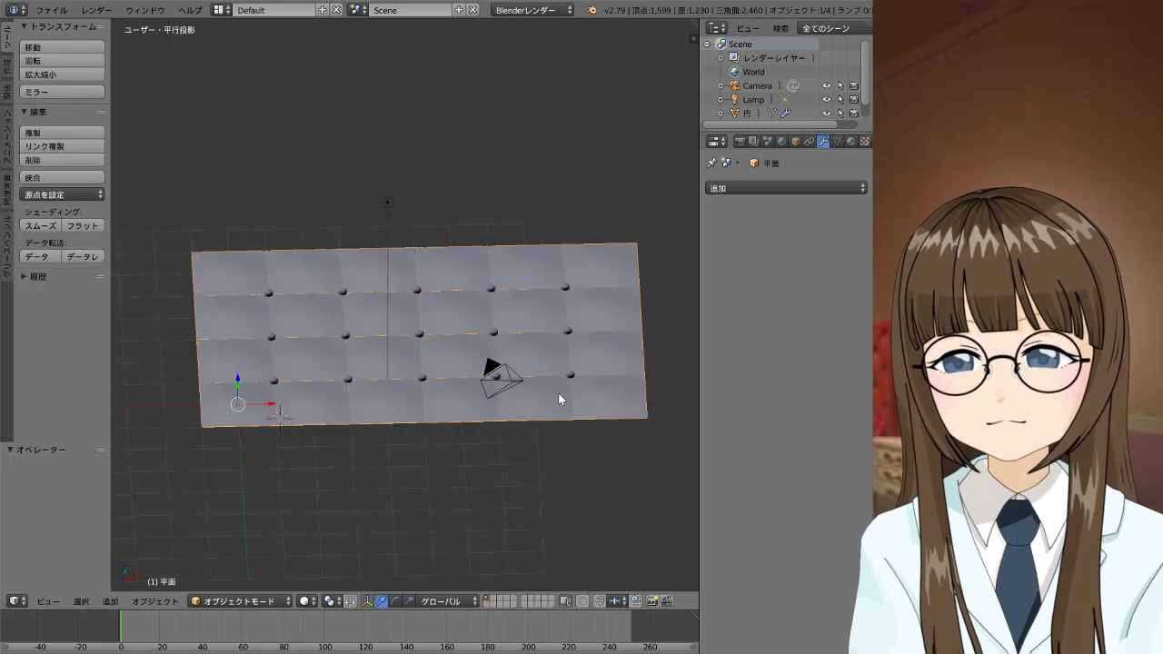
mouse_move(553, 307)
middle_mouse_down()
mouse_move(515, 425)
mouse_move(542, 460)
mouse_move(603, 360)
mouse_move(520, 360)
middle_mouse_up()
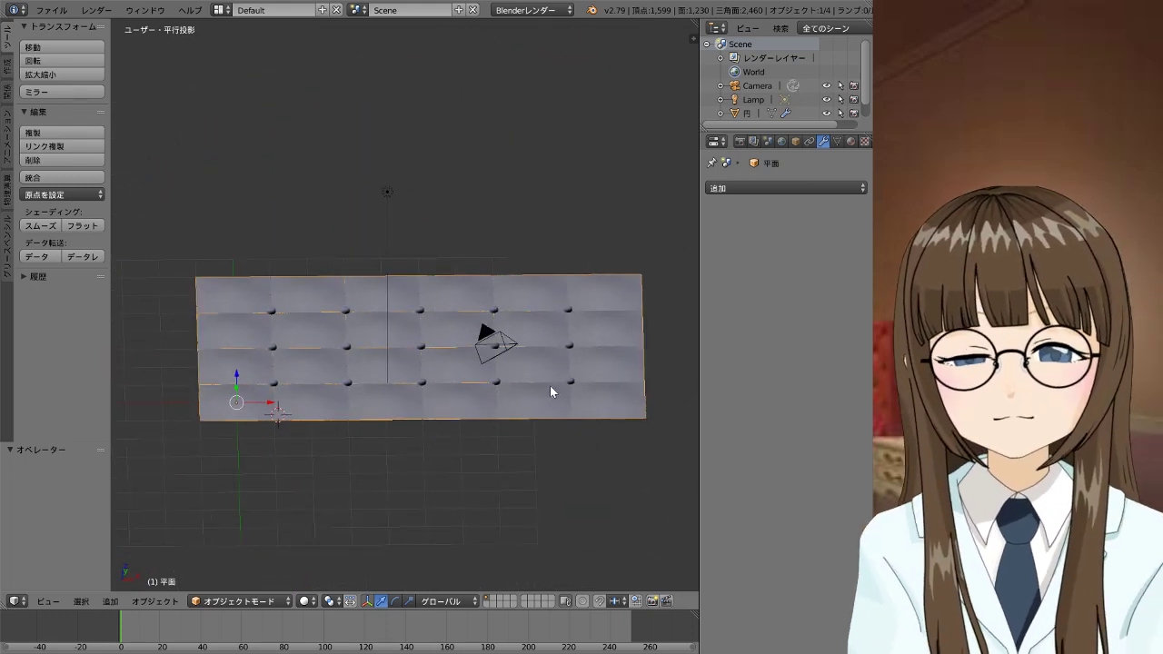
middle_click_drag(493, 363, 488, 476)
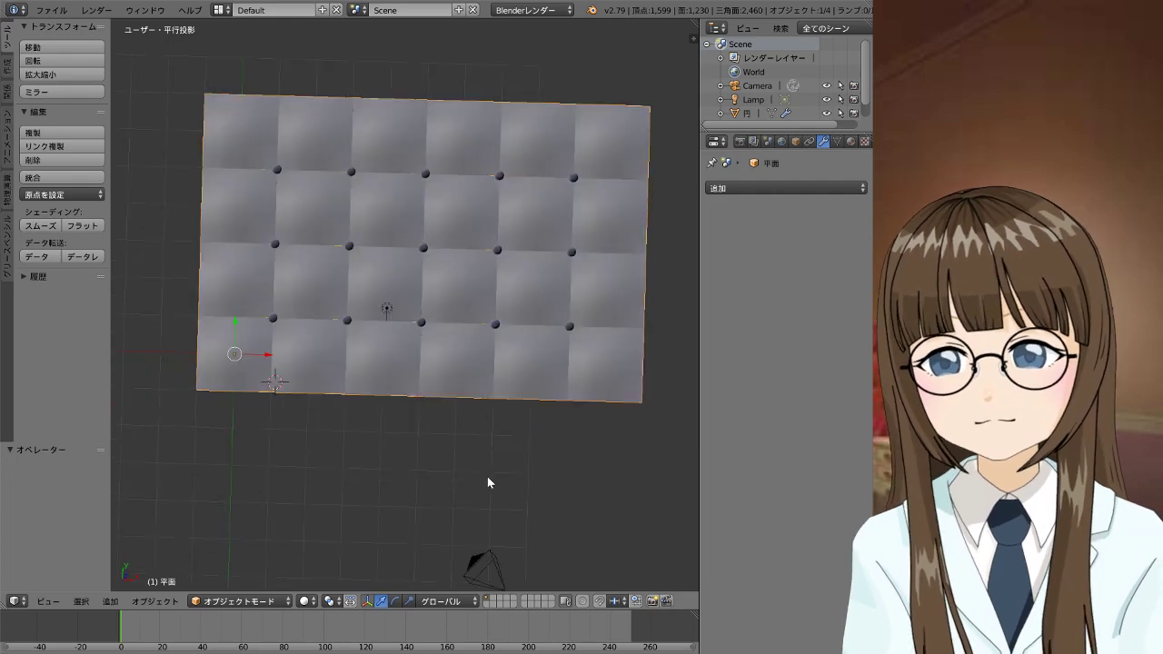
key("Tab")
scroll(509, 318, "up", 3)
scroll(536, 305, "up", 4)
Frame two buttons and select the vertex row between them, cancelling a trial scale
scroll(558, 292, "up", 3)
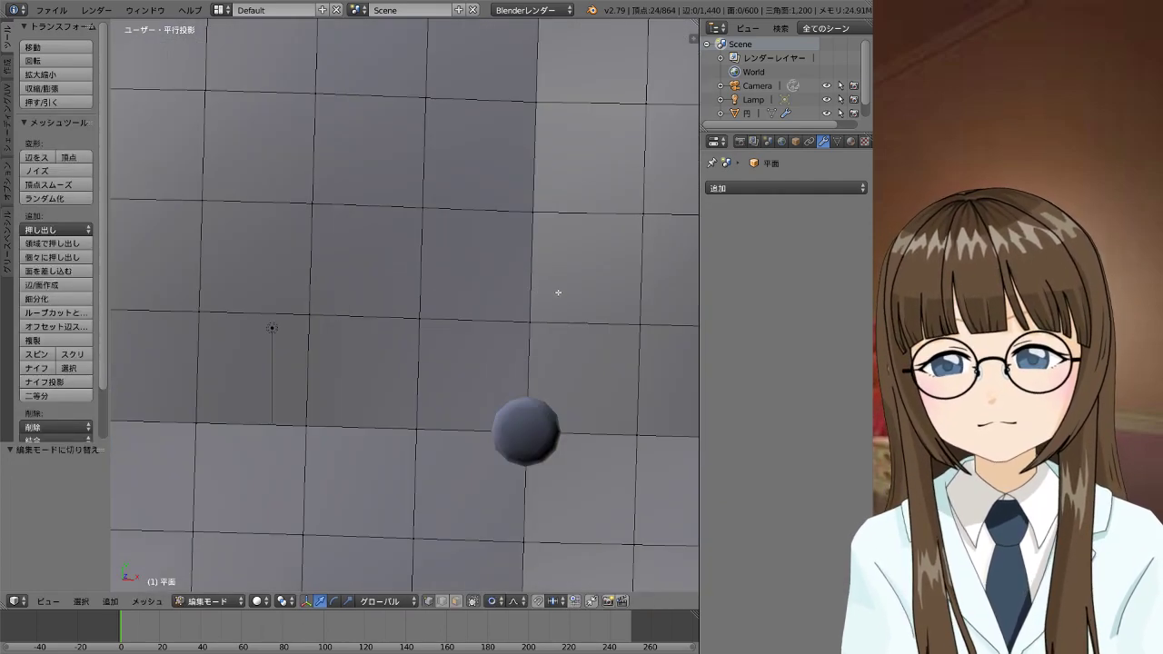
middle_click_drag(434, 316, 272, 243, "shift")
right_click(485, 365)
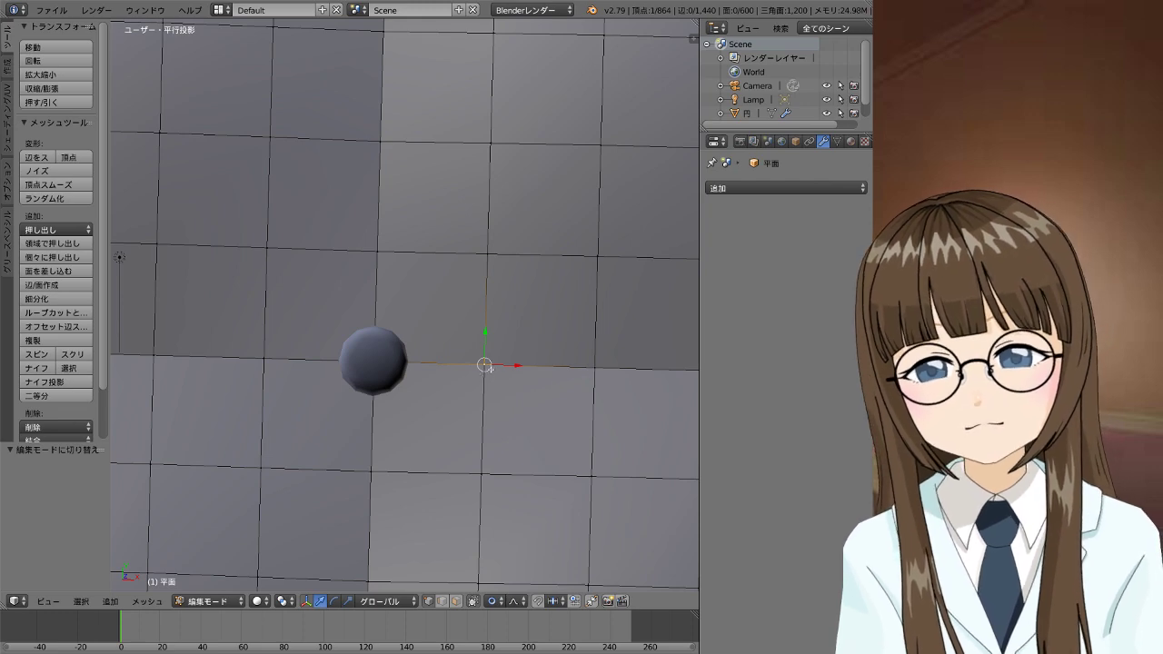
scroll(532, 371, "down", 3)
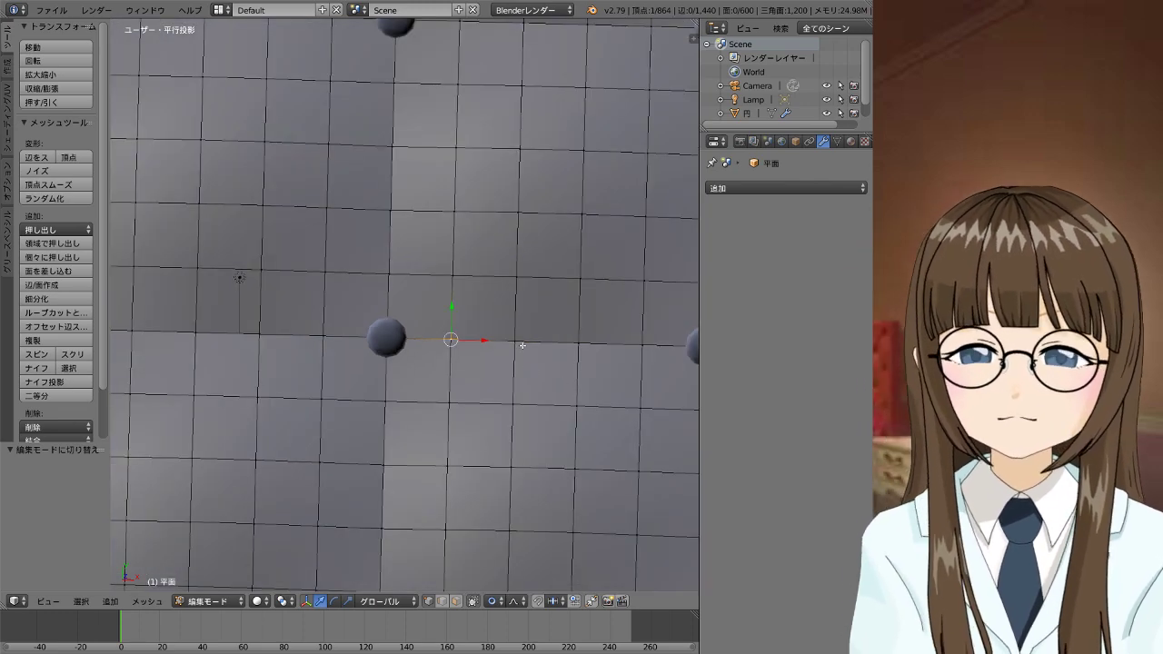
mouse_move(500, 322)
middle_mouse_down("shift")
mouse_move(170, 221)
mouse_move(260, 221)
middle_mouse_up("shift")
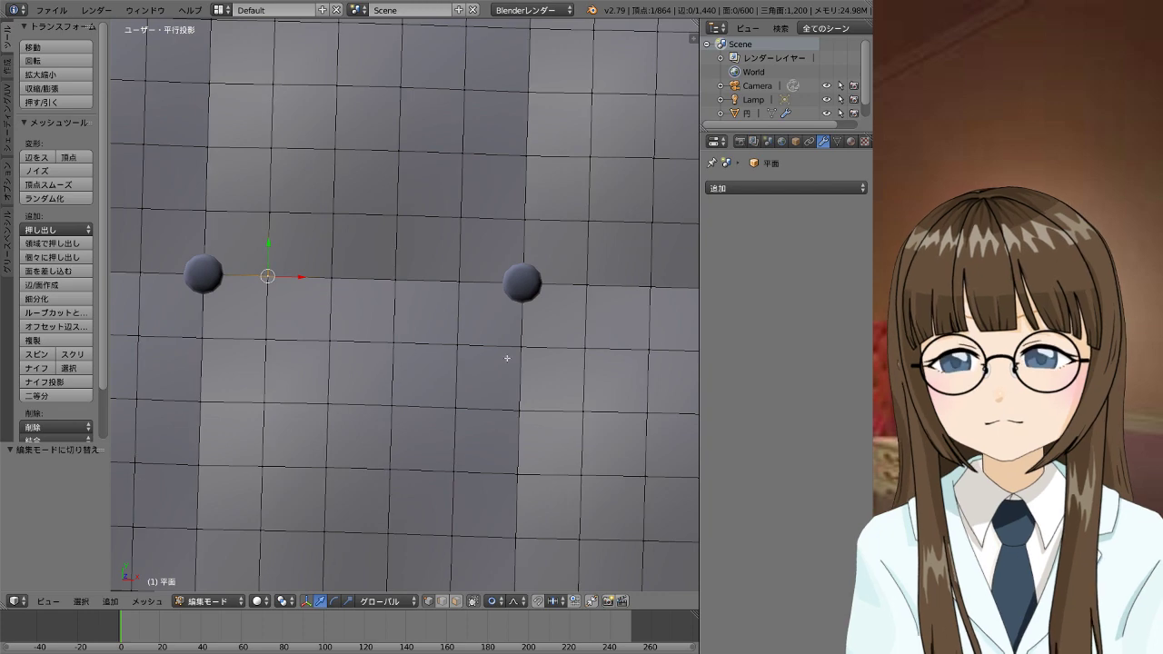
mouse_move(577, 342)
middle_mouse_down("shift")
mouse_move(589, 320)
mouse_move(596, 339)
middle_mouse_up("shift")
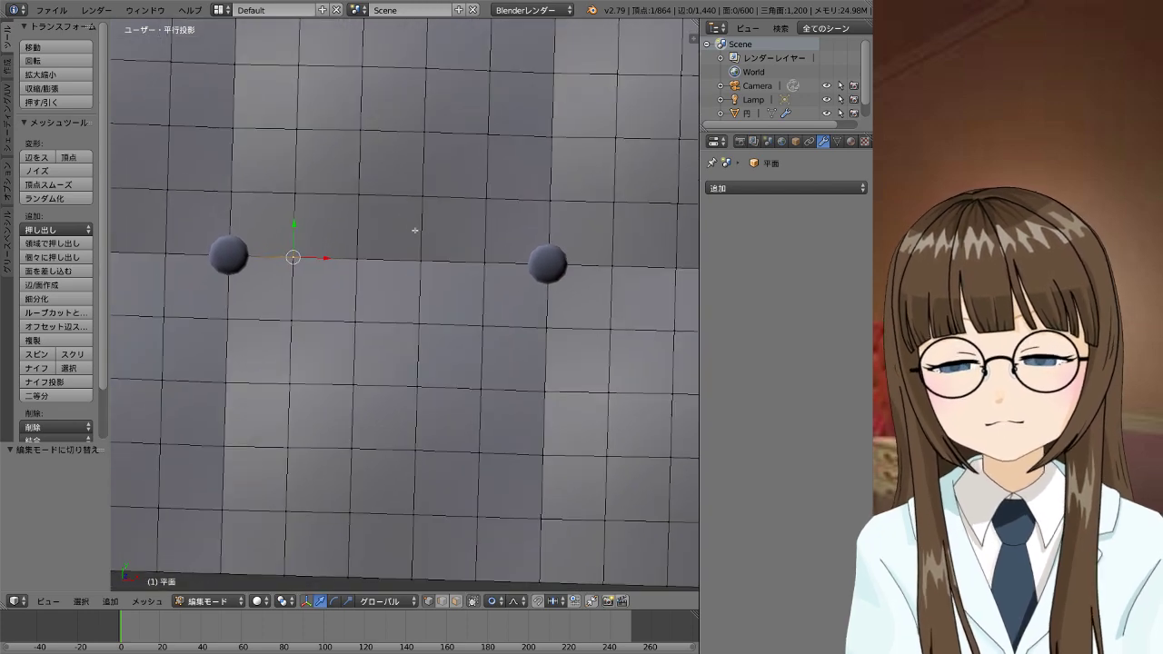
right_click(486, 262, "ctrl")
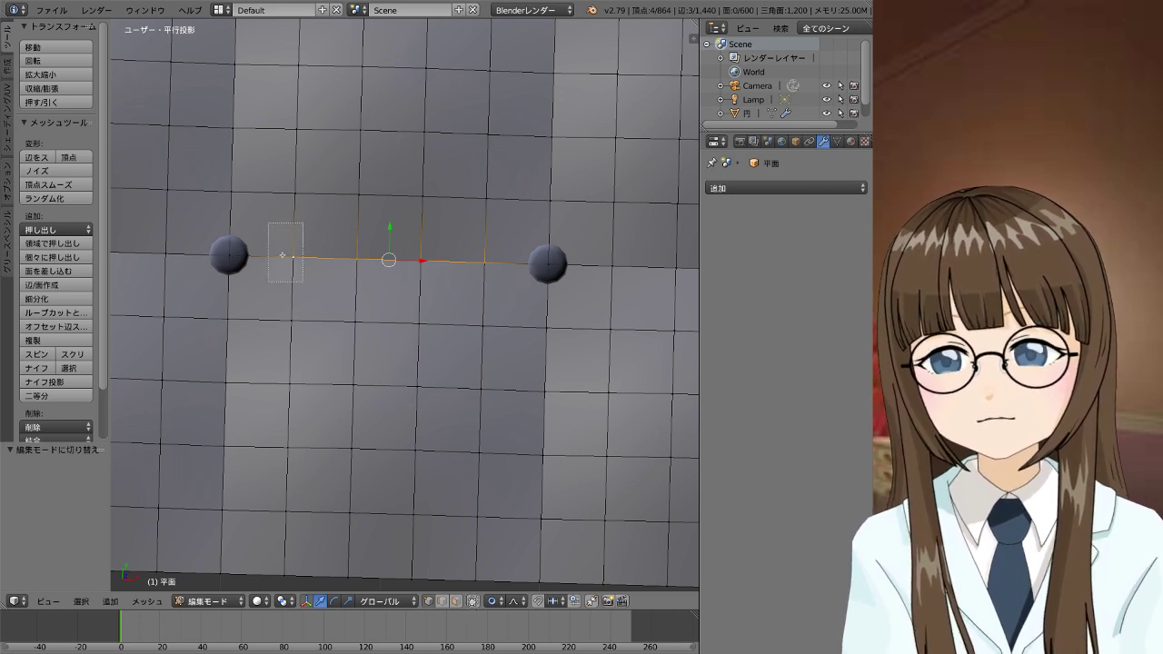
key("e")
left_click(524, 309)
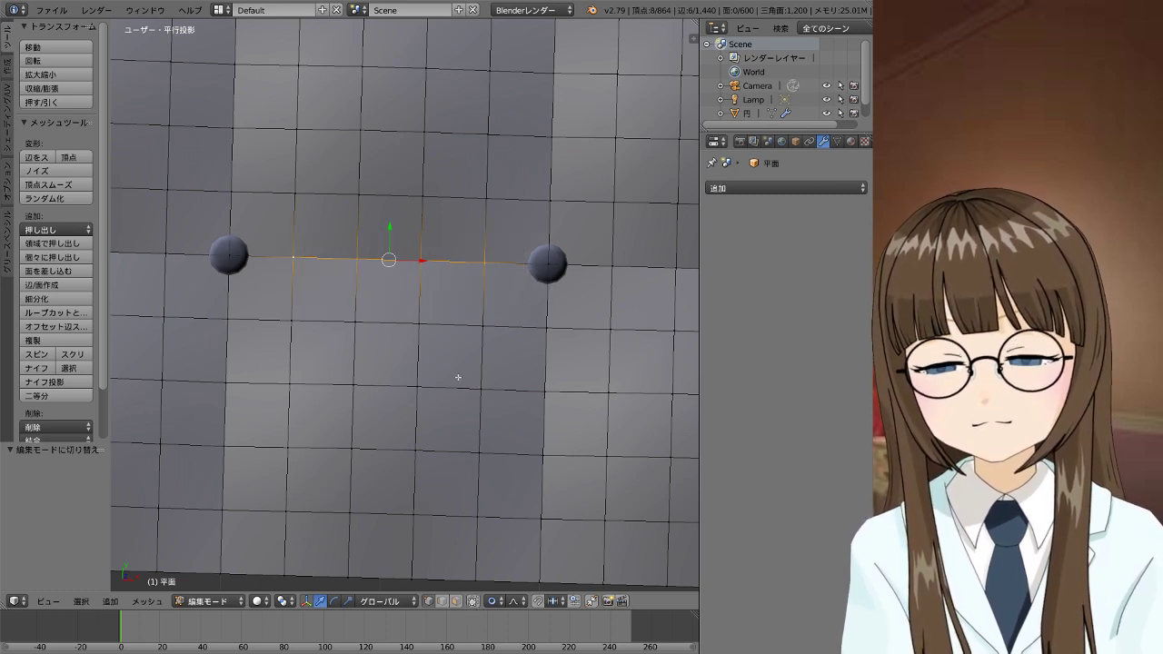
key("s")
right_click(475, 406)
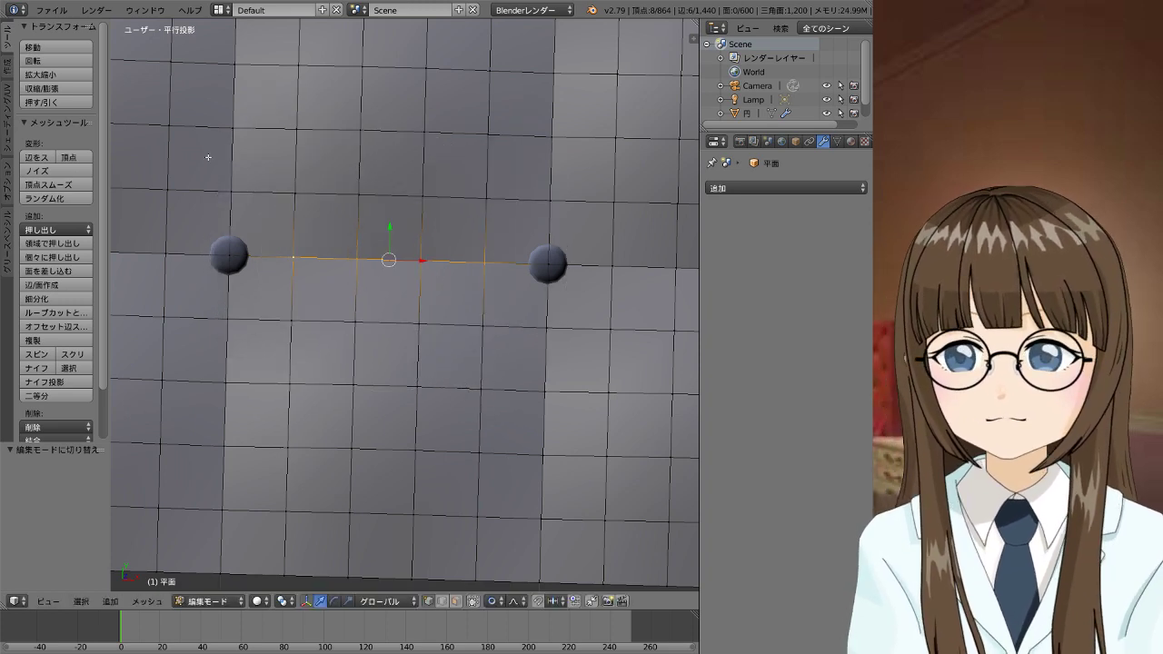
Try shrink and scale on the seam, then vertex-slide a row of seam vertices and undo it
left_click(58, 91)
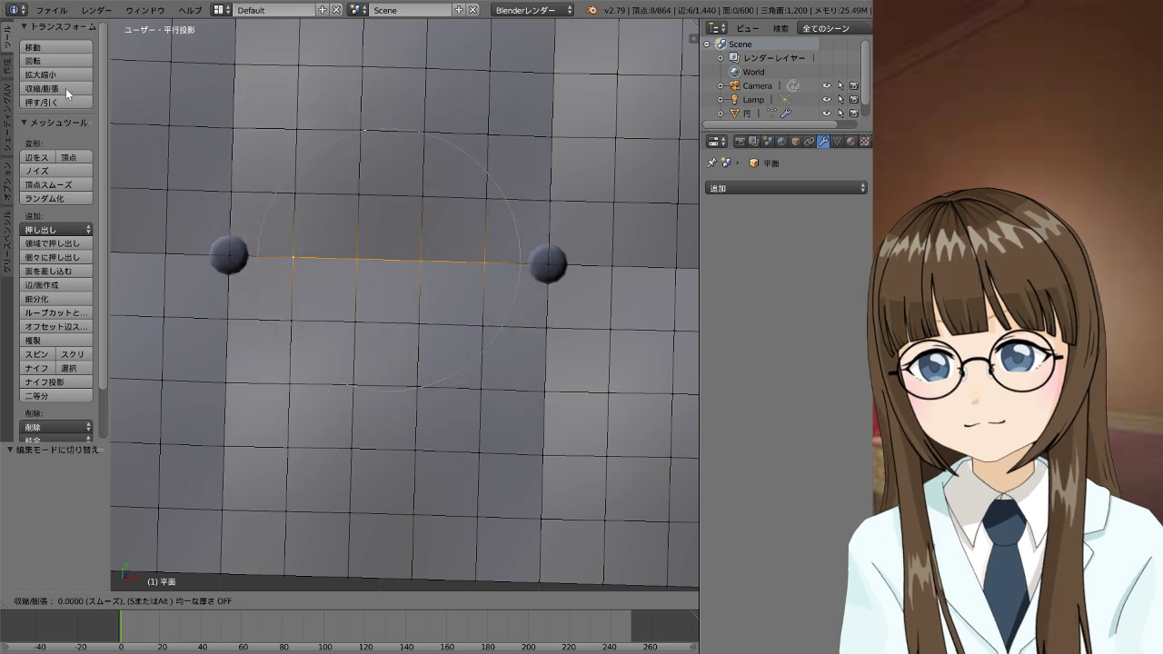
right_click(66, 82)
left_click(62, 74)
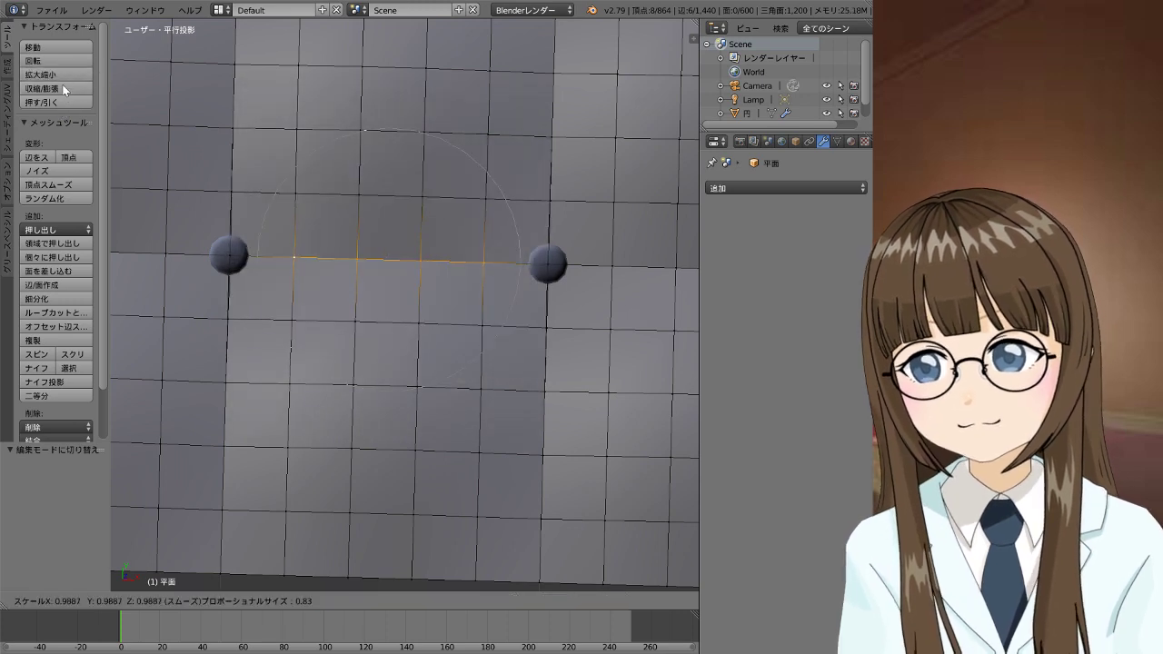
right_click(66, 33)
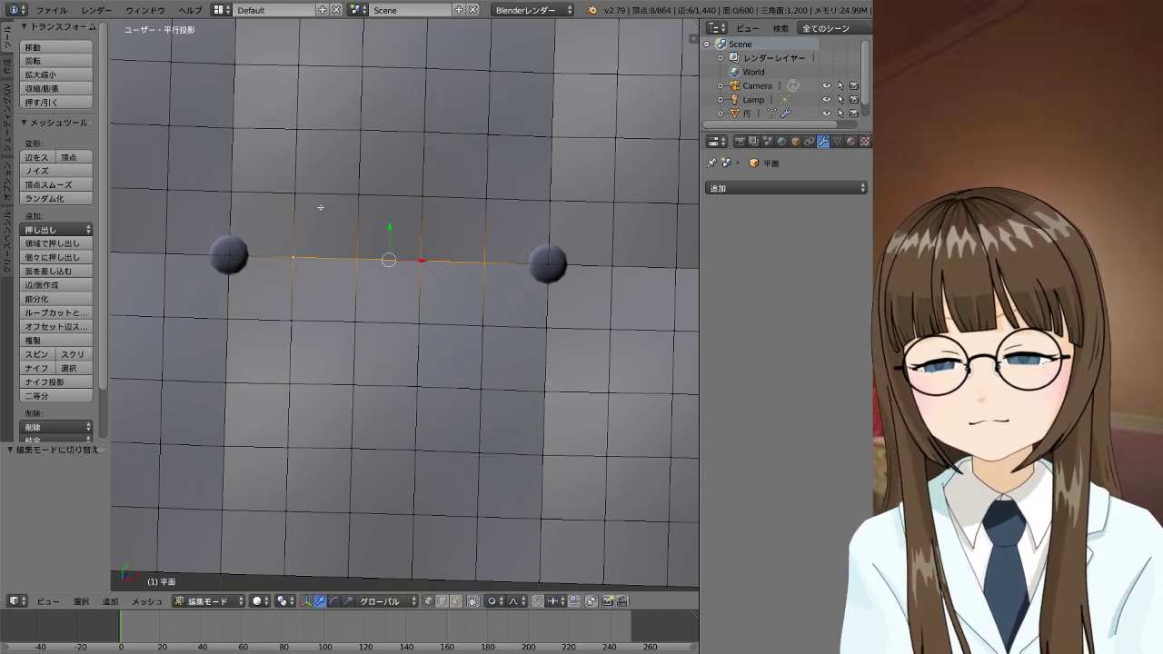
right_click(293, 259)
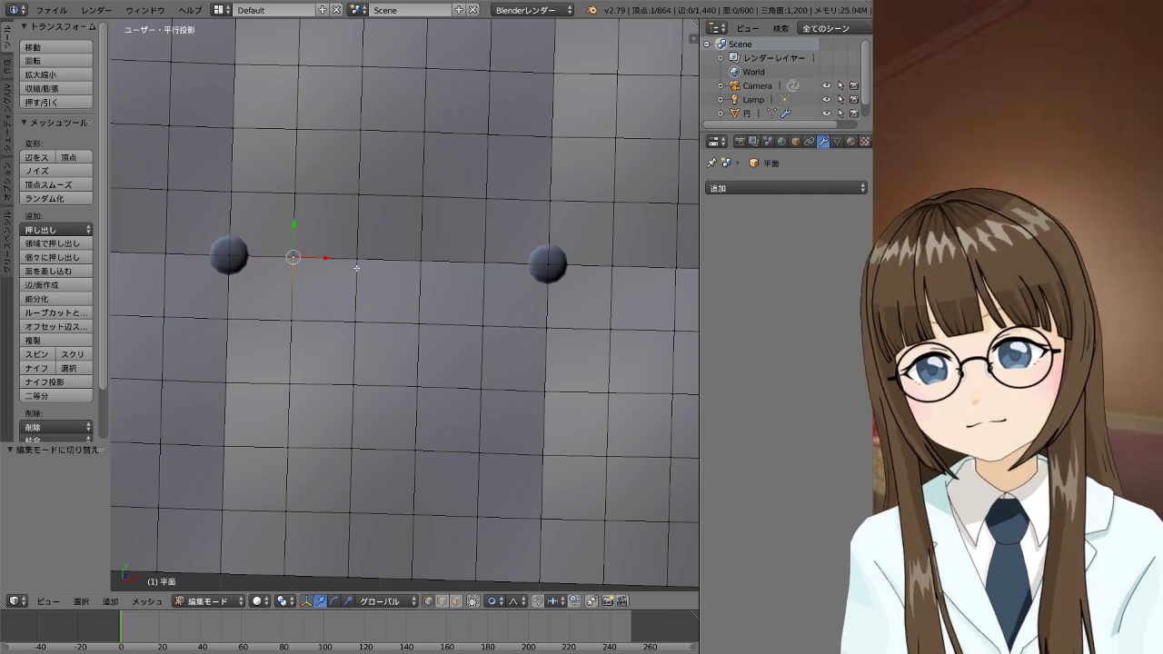
right_click(357, 267)
right_click(296, 274, "shift")
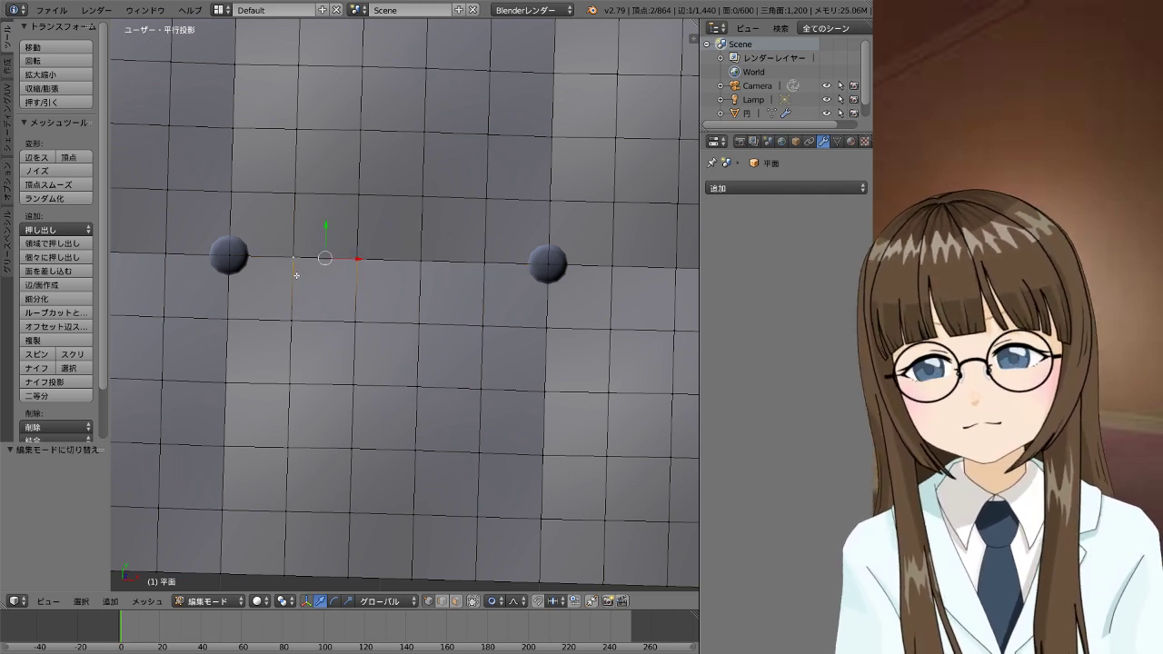
right_click(427, 278, "shift")
right_click(487, 273, "shift")
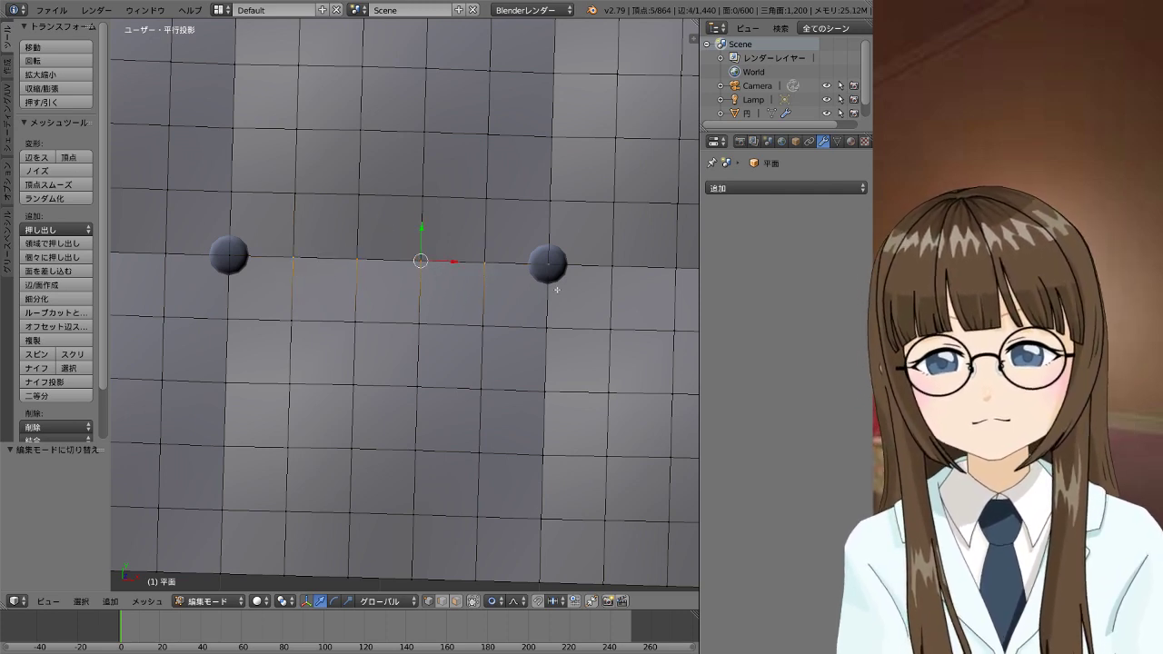
right_click(229, 280, "shift")
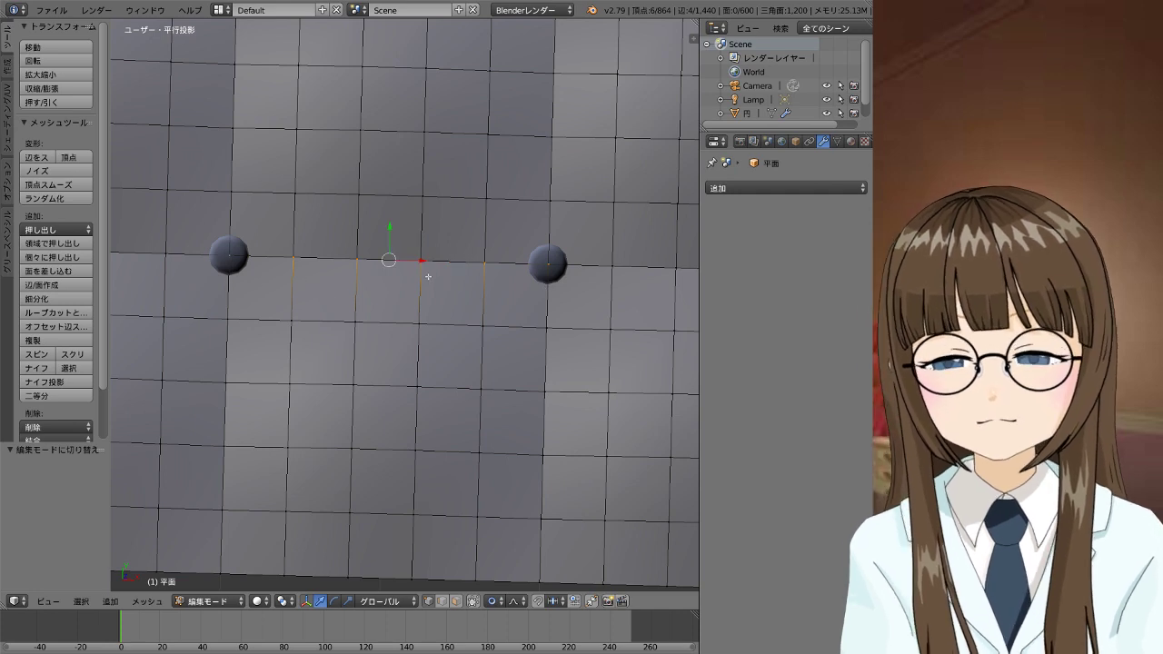
key("shift+v")
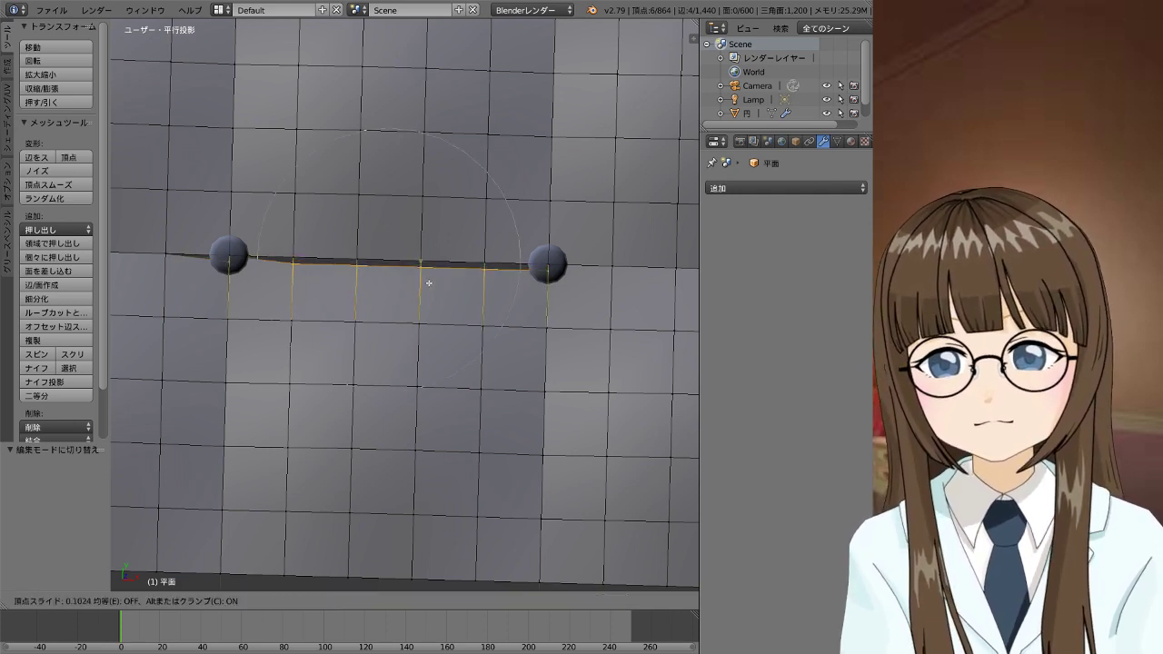
left_click(267, 256)
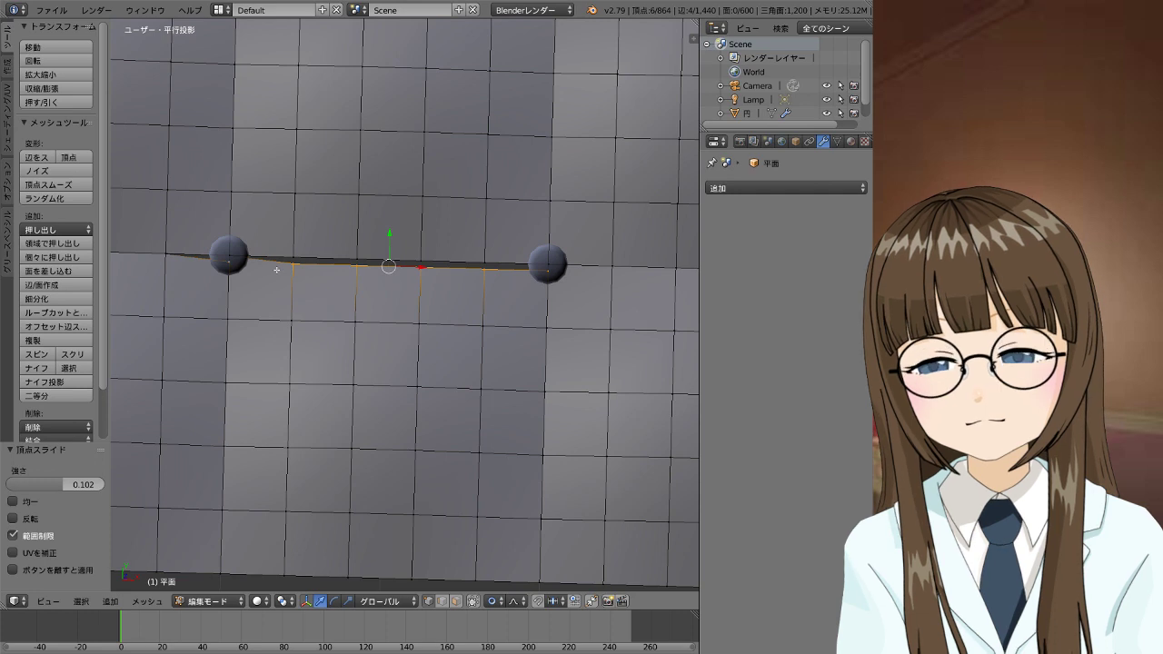
key("ctrl+z")
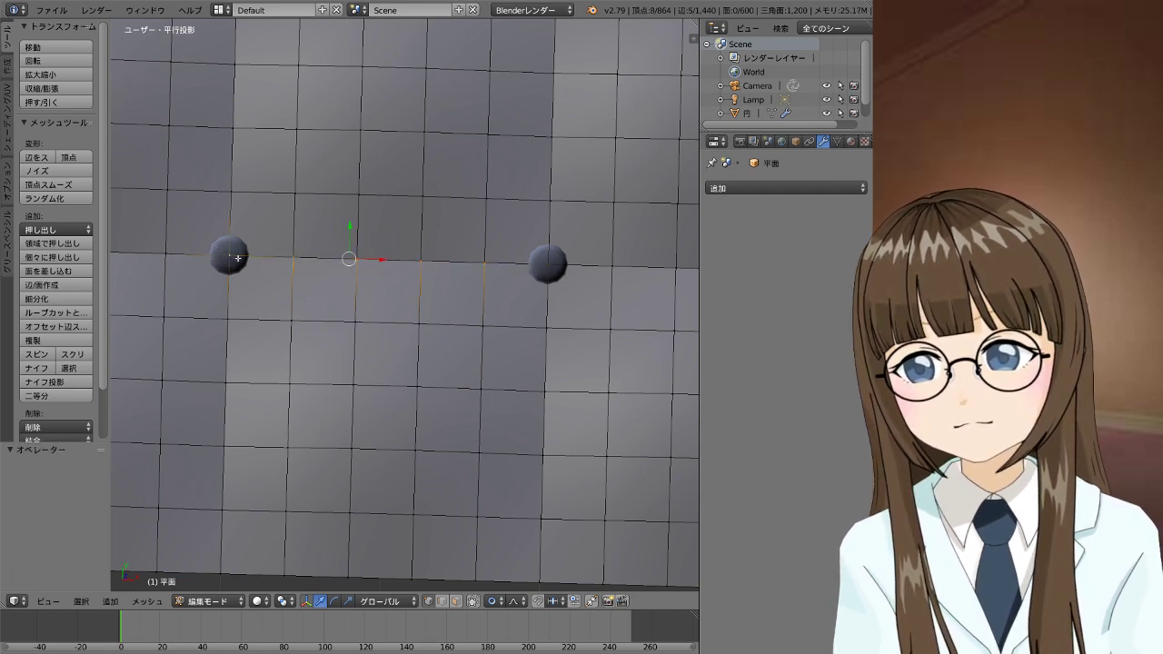
Edge-slide the seam row between the buttons to factor 0.072 and add the neighbouring edge loop
right_click(233, 260)
right_click(293, 259)
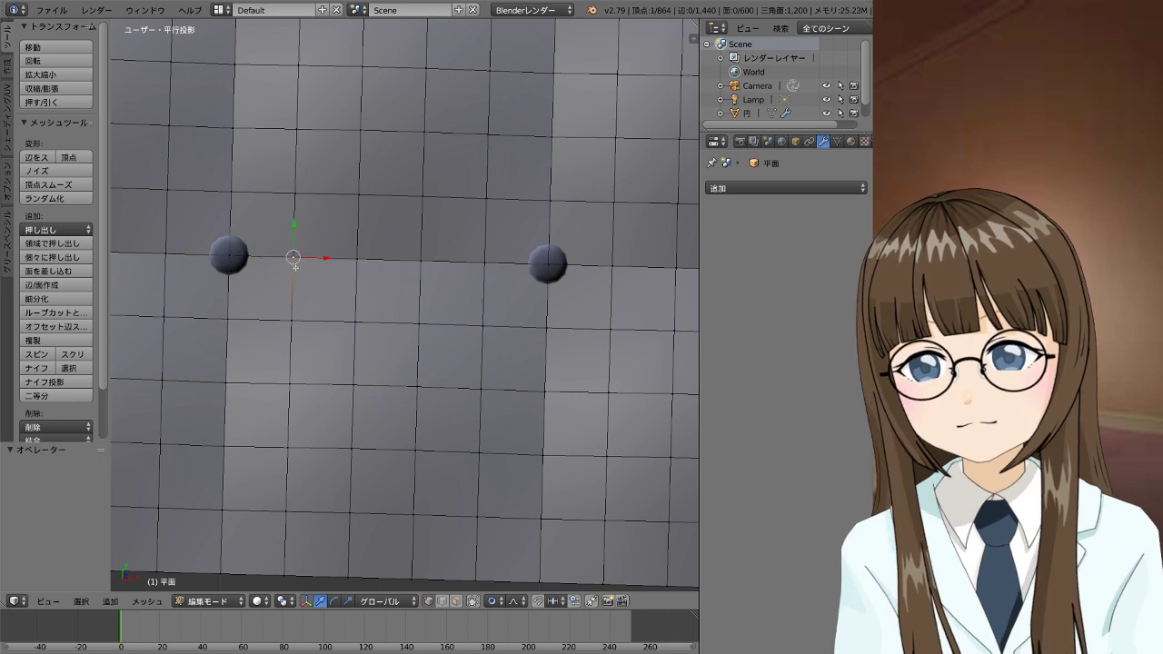
right_click(270, 257, "alt")
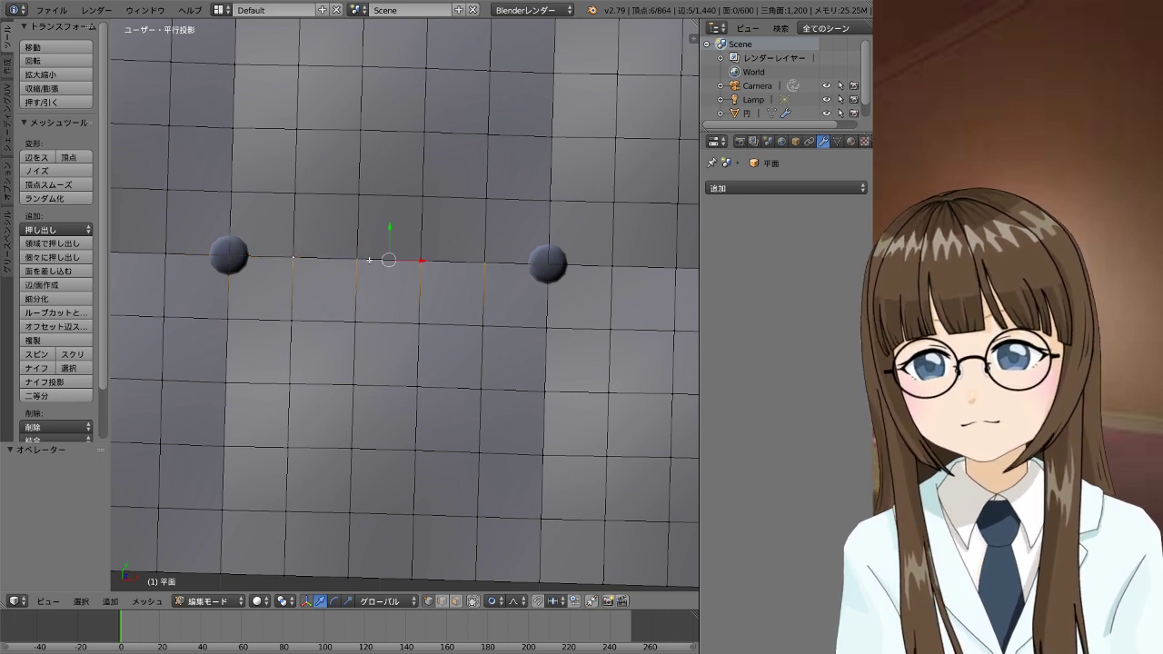
key("g")
key("g")
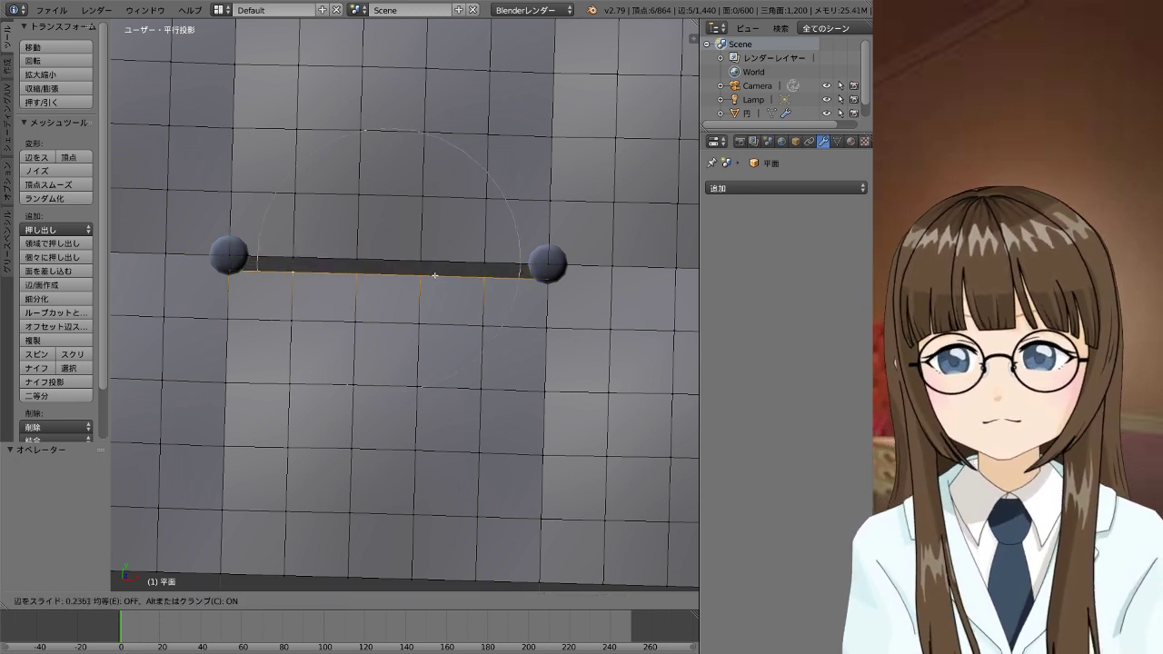
left_click(434, 270)
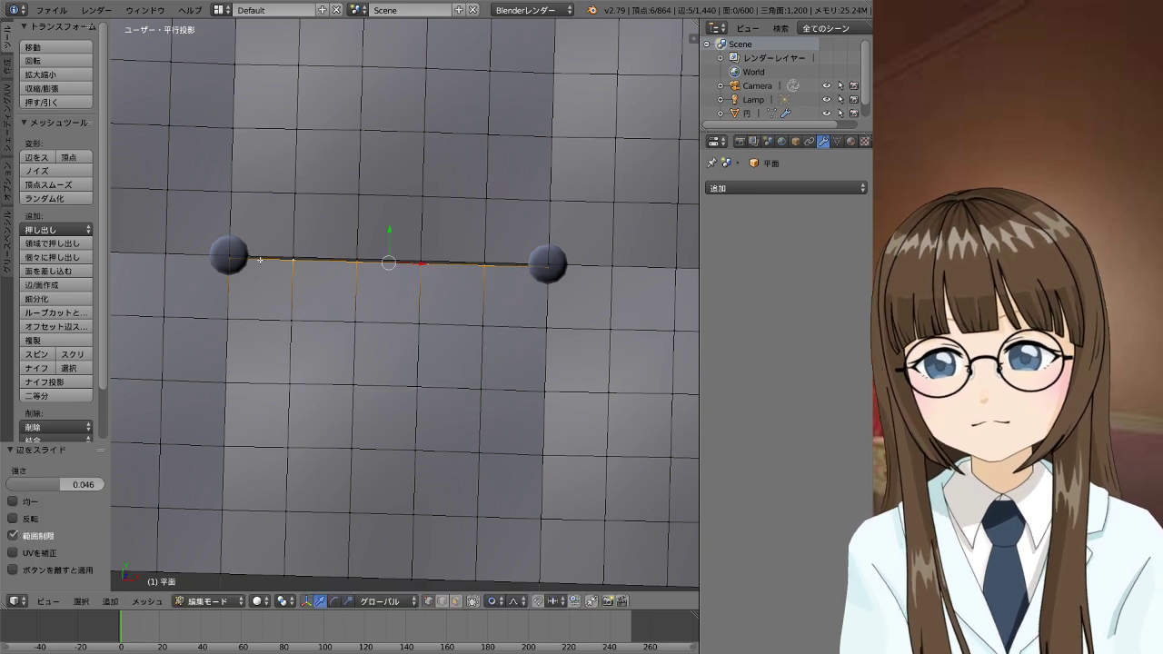
key("g")
key("g")
left_click(334, 262)
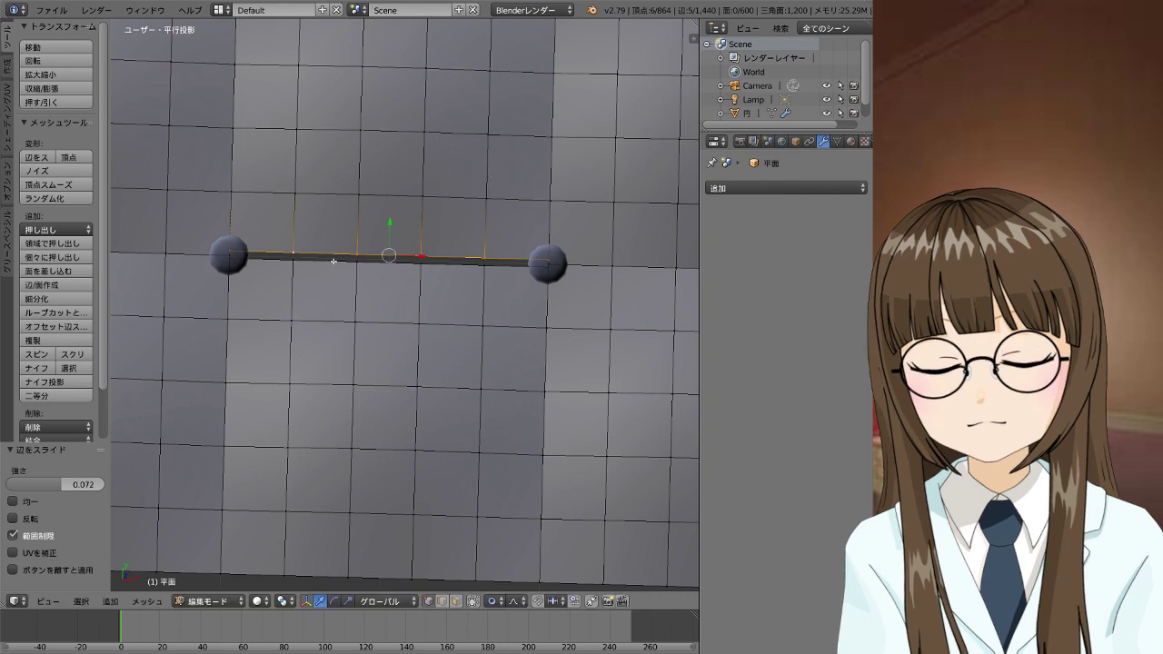
left_click(273, 261, "alt+shift")
mouse_move(614, 305)
middle_mouse_down()
mouse_move(493, 317)
mouse_move(418, 291)
mouse_move(397, 267)
mouse_move(415, 261)
mouse_move(457, 301)
middle_mouse_up()
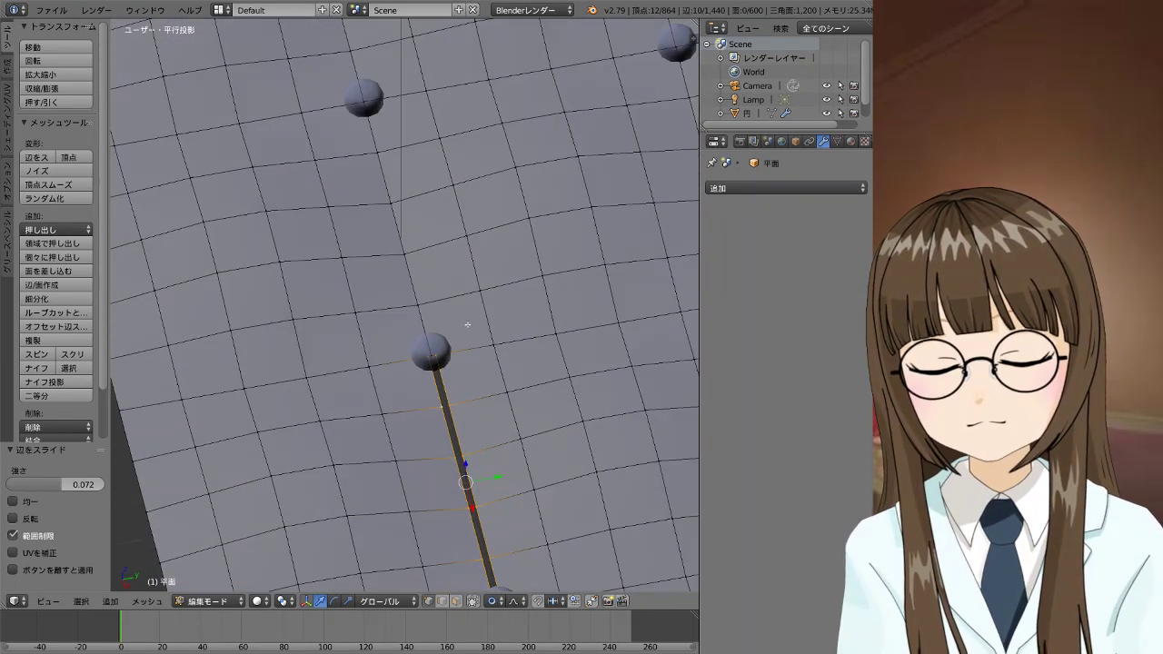
Extrude the seam strip straight up along Z
key("e")
key("z")
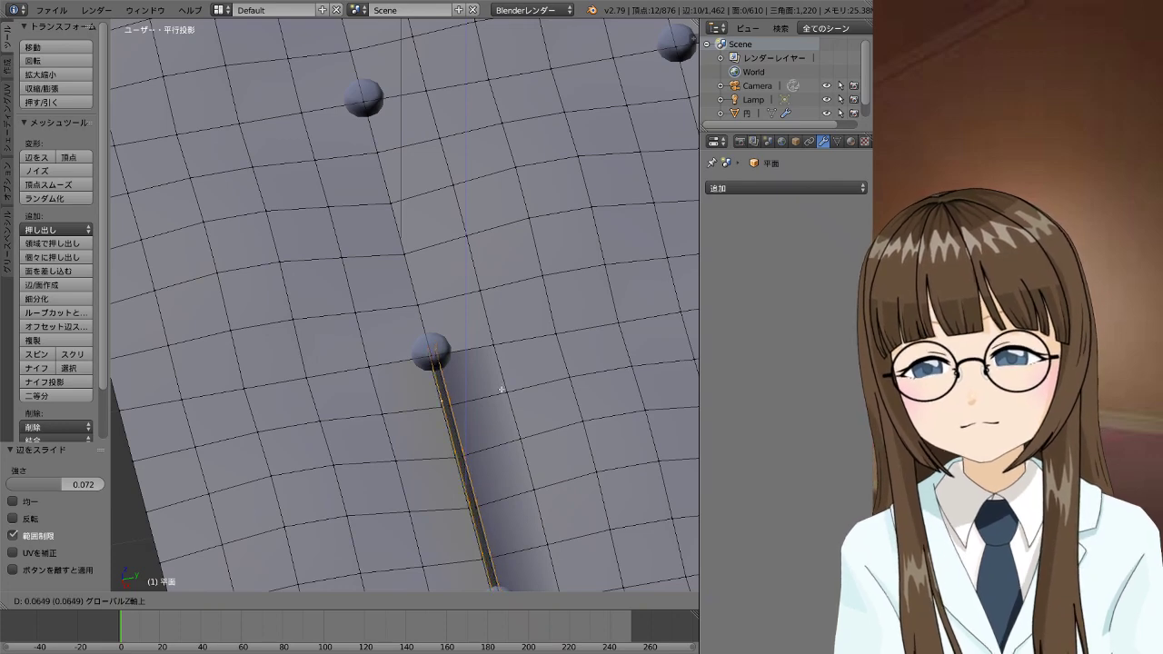
left_click(501, 390)
middle_click_drag(501, 390, 480, 370)
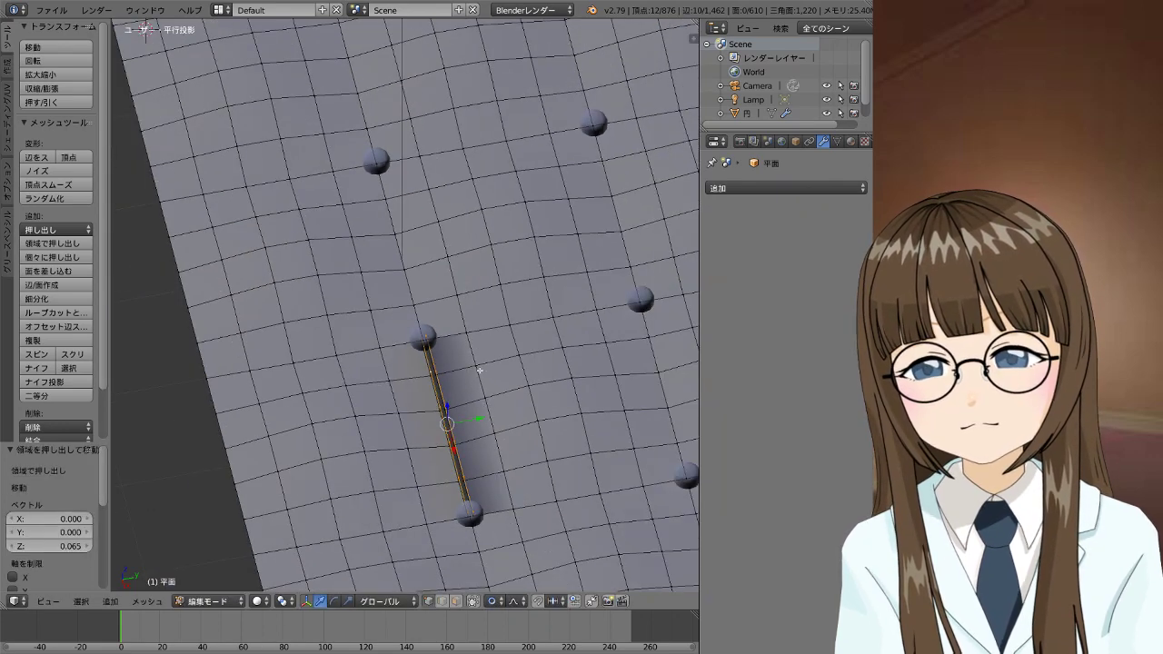
Join two neighbouring button vertices with a new edge, undoing an accidental face first
right_click(426, 337)
right_click(424, 337, "shift")
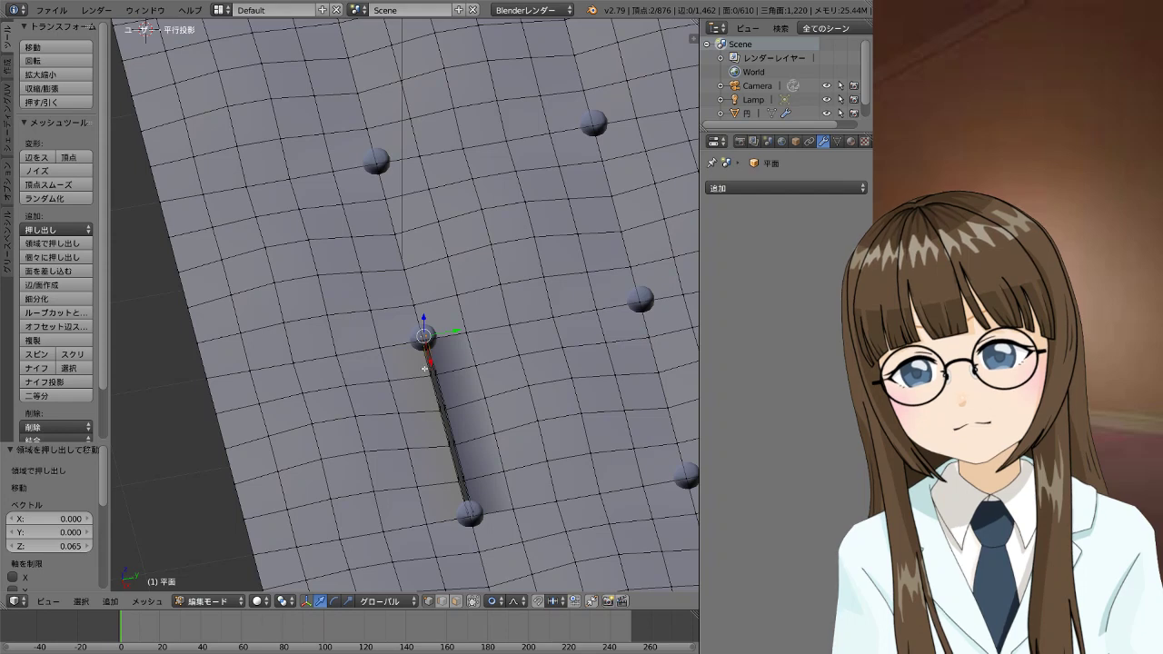
key("f")
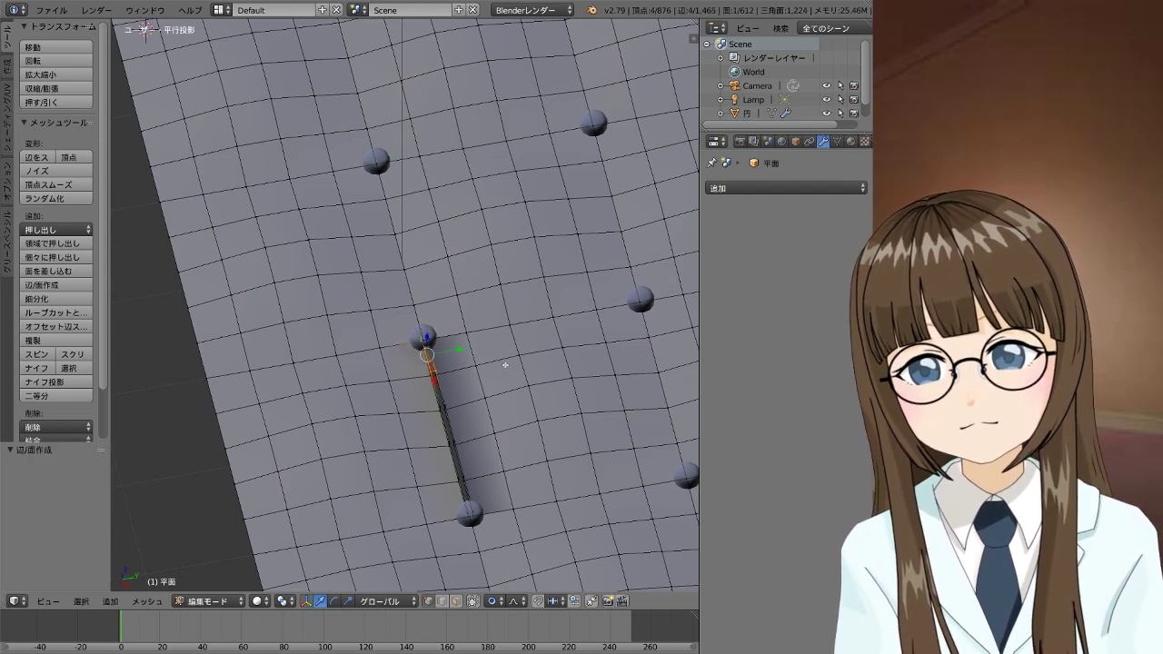
key("ctrl+z")
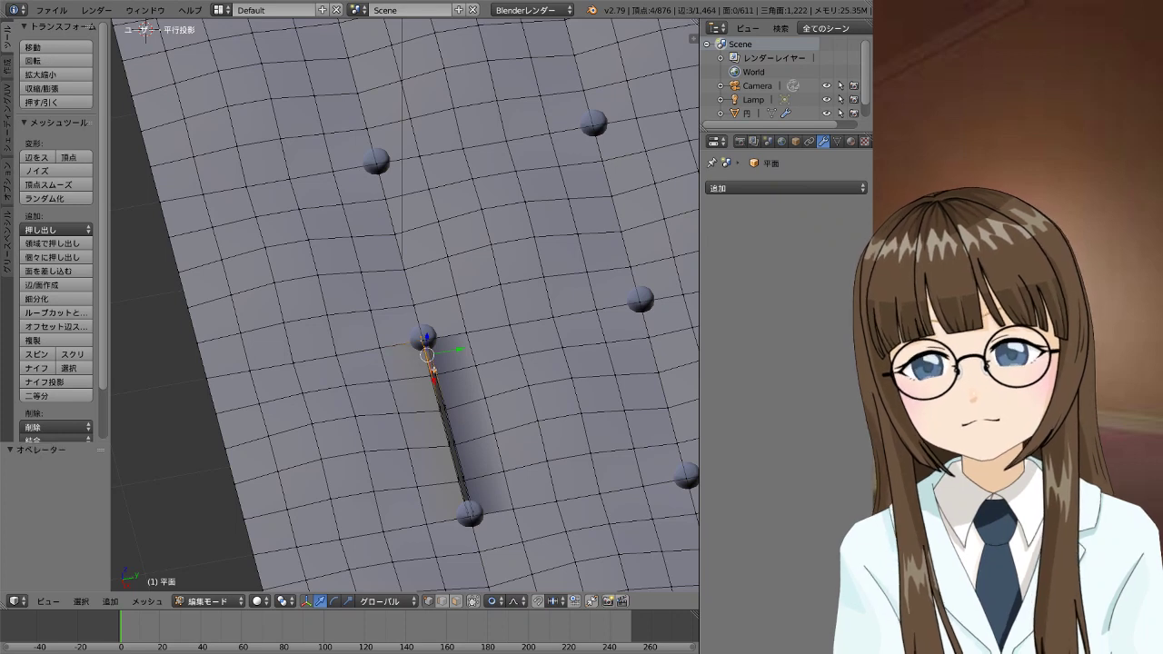
right_click(430, 372)
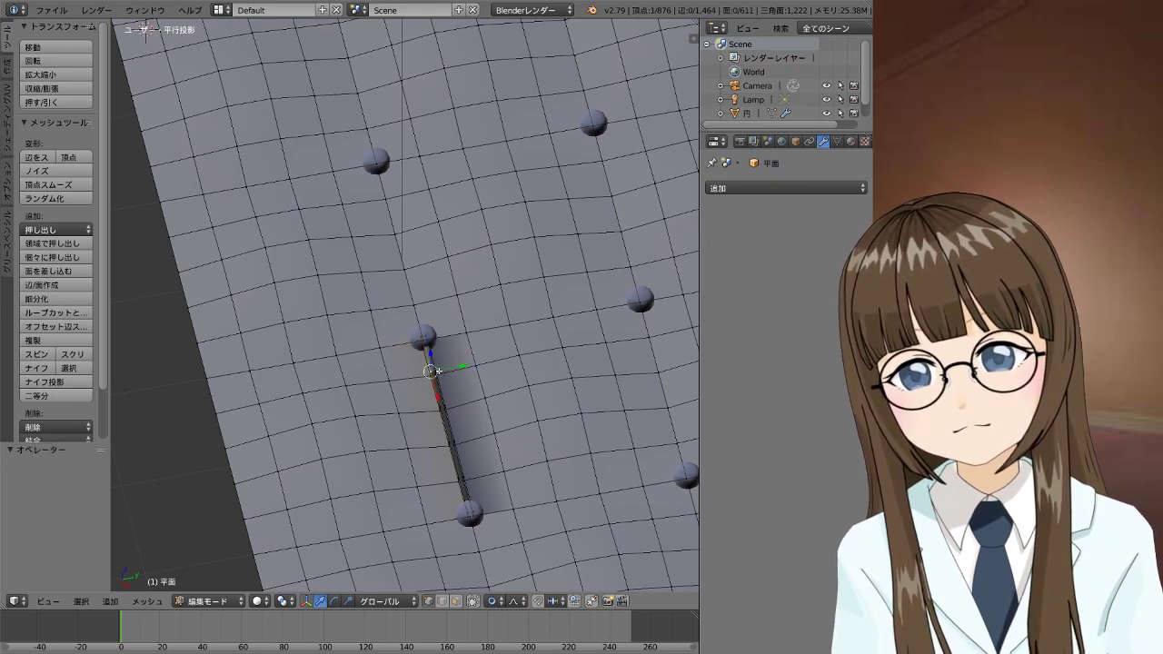
right_click(437, 371, "shift")
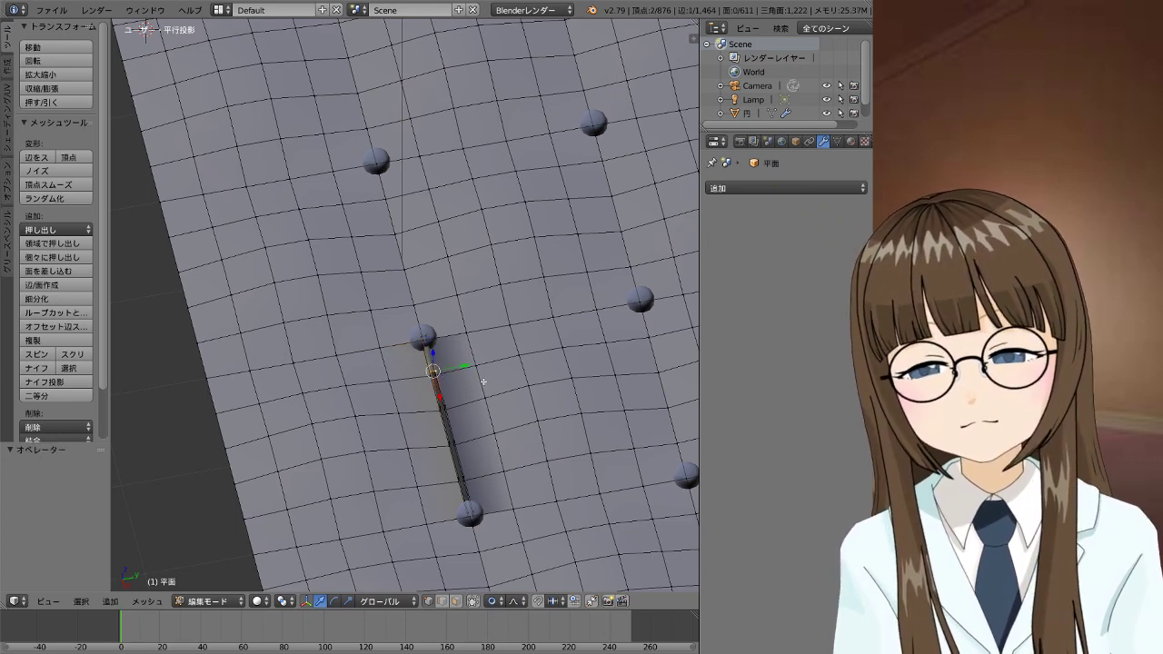
key("f")
key("f")
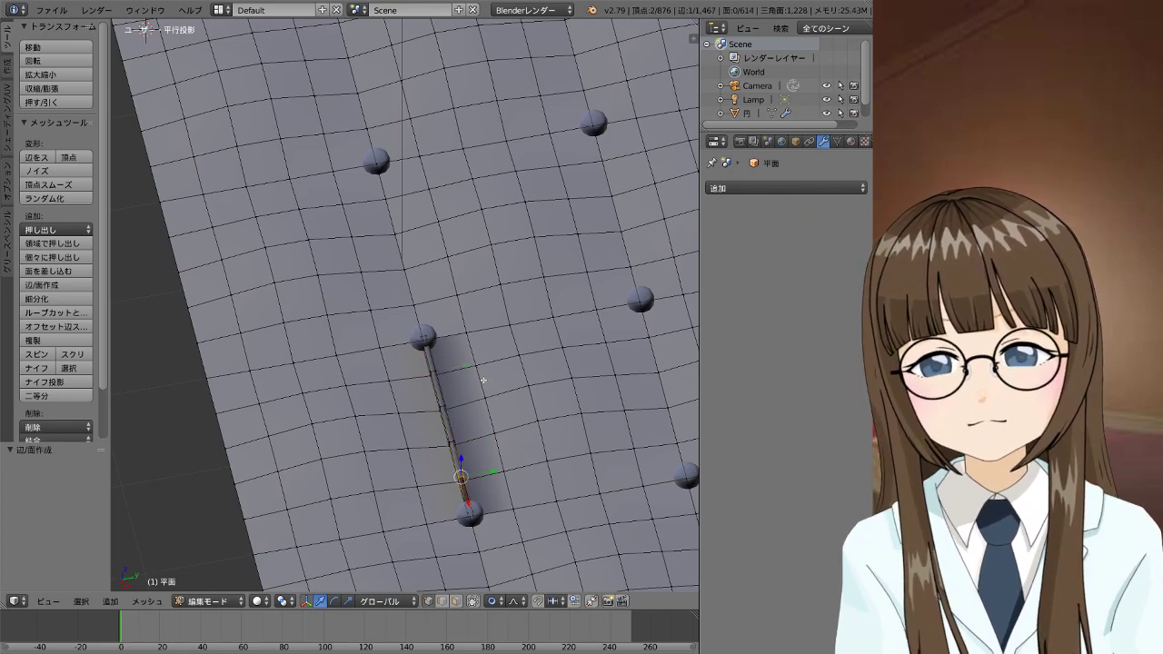
Return to Object Mode and inspect the pinched crease between the buttons
right_click(559, 499)
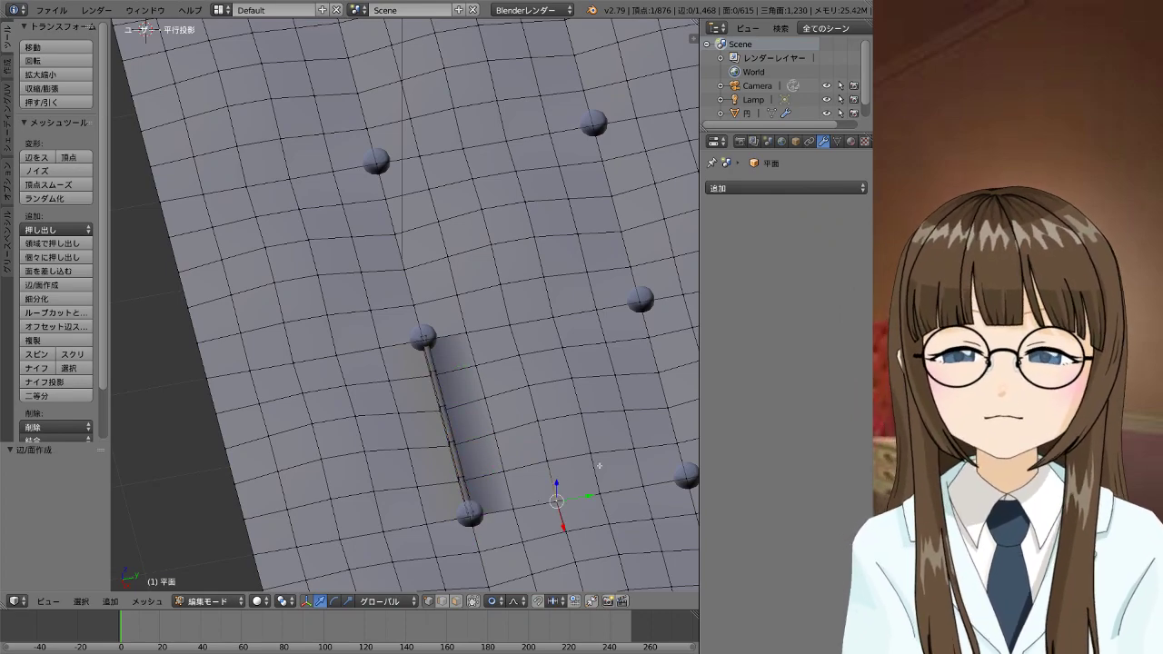
mouse_move(559, 500)
middle_mouse_down()
mouse_move(639, 449)
mouse_move(600, 467)
middle_mouse_up()
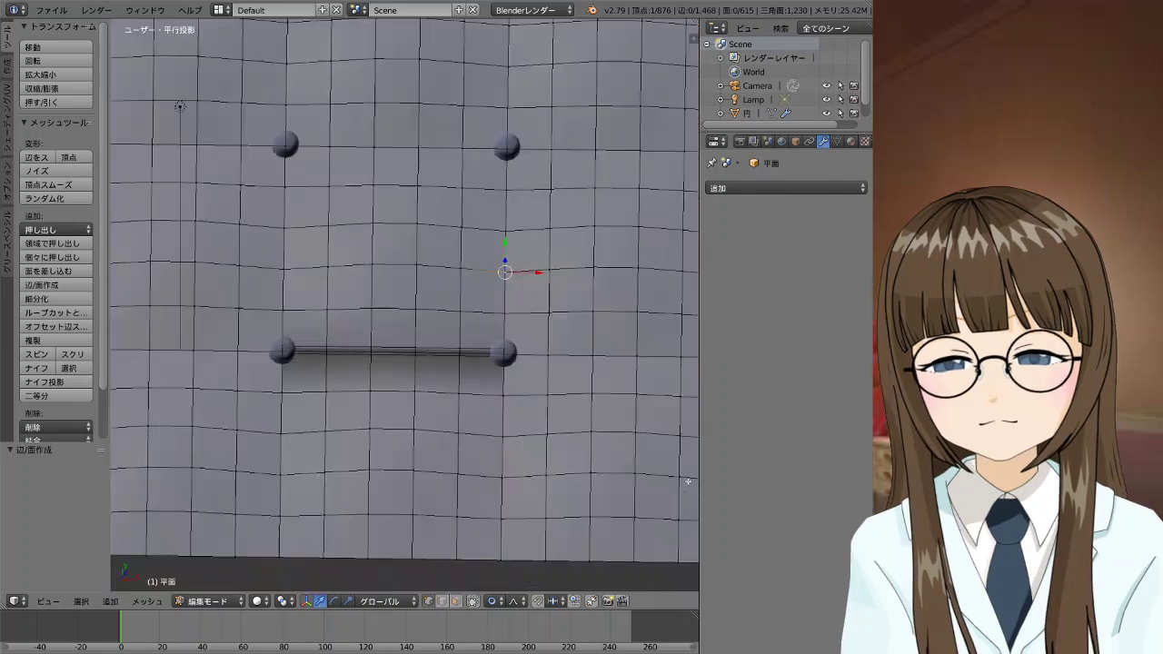
key("Tab")
mouse_move(476, 380)
middle_mouse_down()
mouse_move(602, 259)
mouse_move(575, 305)
mouse_move(512, 293)
mouse_move(482, 252)
mouse_move(463, 265)
mouse_move(423, 254)
mouse_move(408, 288)
mouse_move(415, 325)
mouse_move(439, 339)
mouse_move(488, 295)
mouse_move(527, 283)
mouse_move(533, 300)
mouse_move(511, 318)
mouse_move(499, 295)
mouse_move(389, 282)
middle_mouse_up()
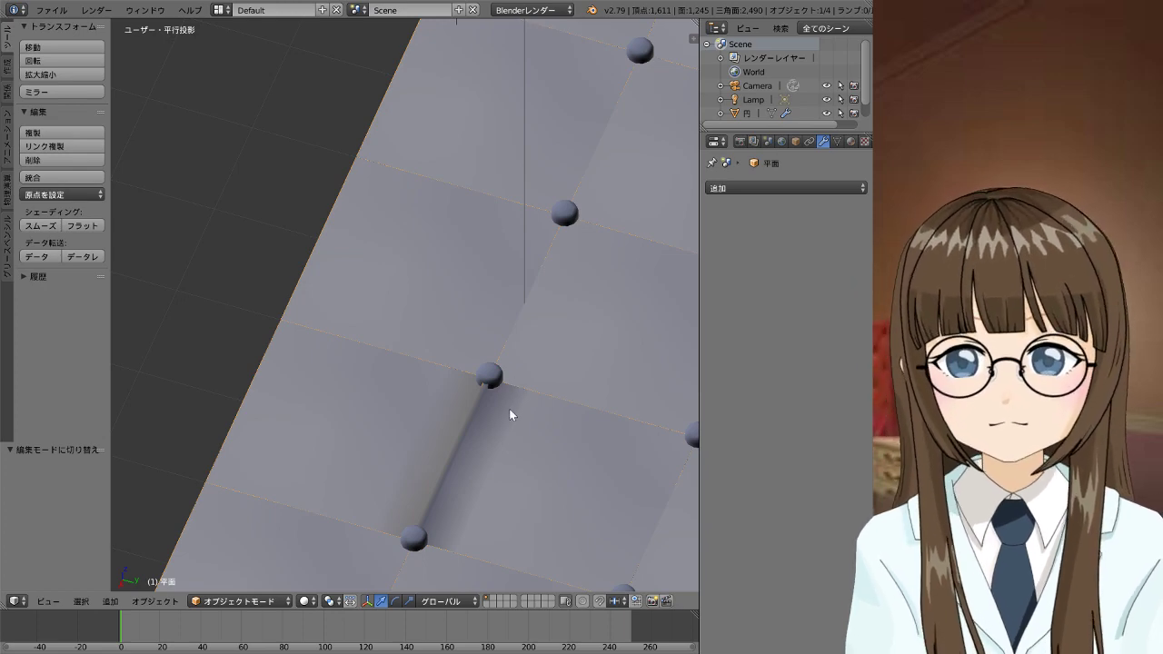
Re-enter Edit Mode with 'Limit selection to visible' turned off
key("Tab")
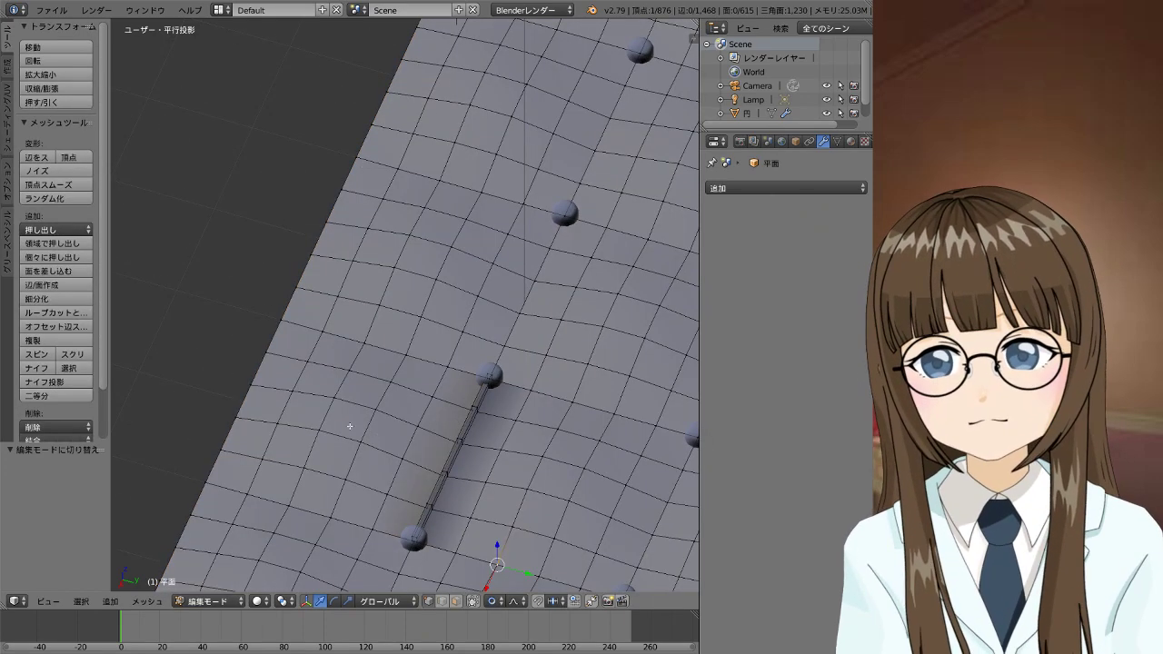
left_click(455, 604)
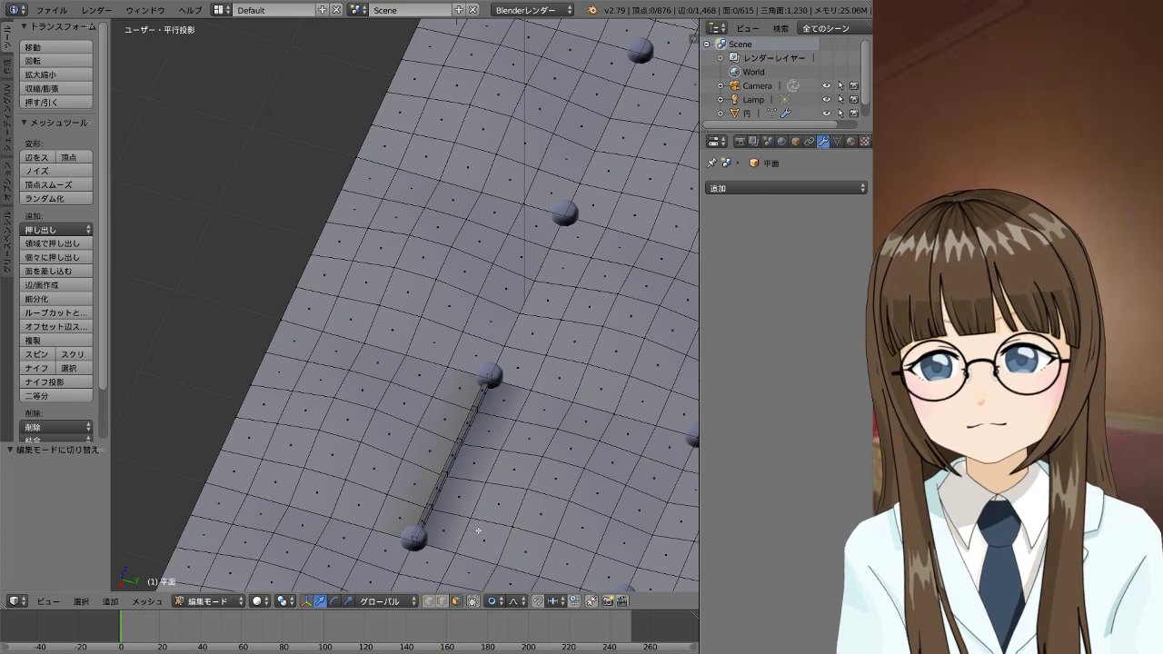
scroll(493, 488, "down", 2)
mouse_move(520, 403)
middle_mouse_down()
mouse_move(586, 450)
mouse_move(506, 455)
middle_mouse_up()
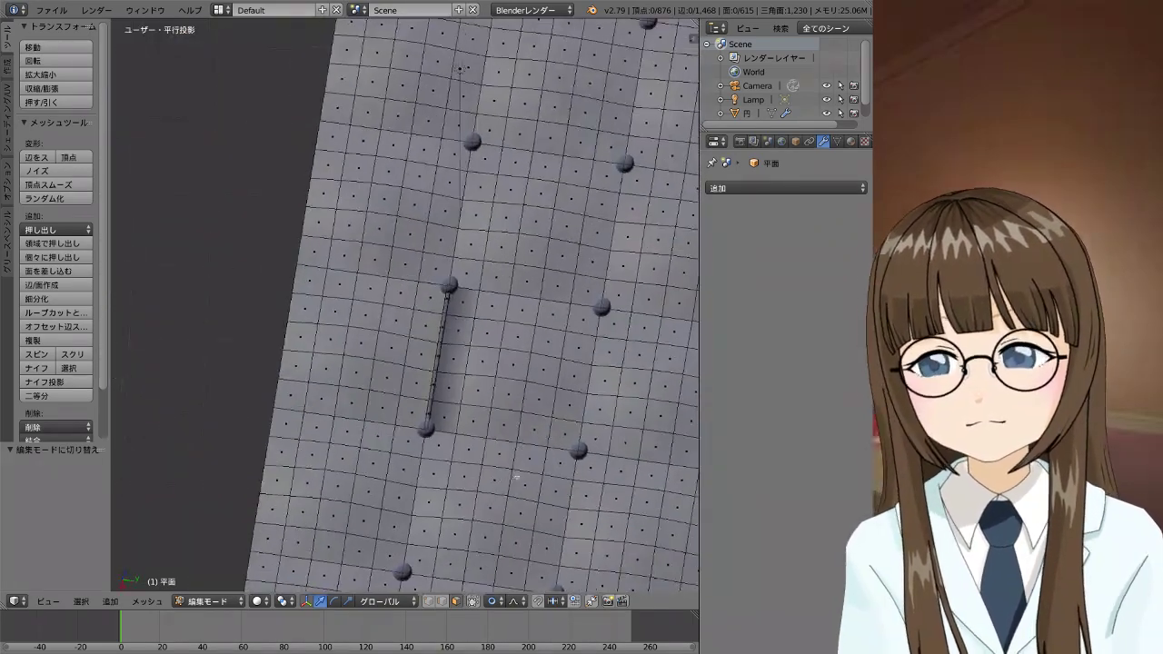
Undo three times to remove the crease edge, restoring the plain 864-vertex grid
key("ctrl+z")
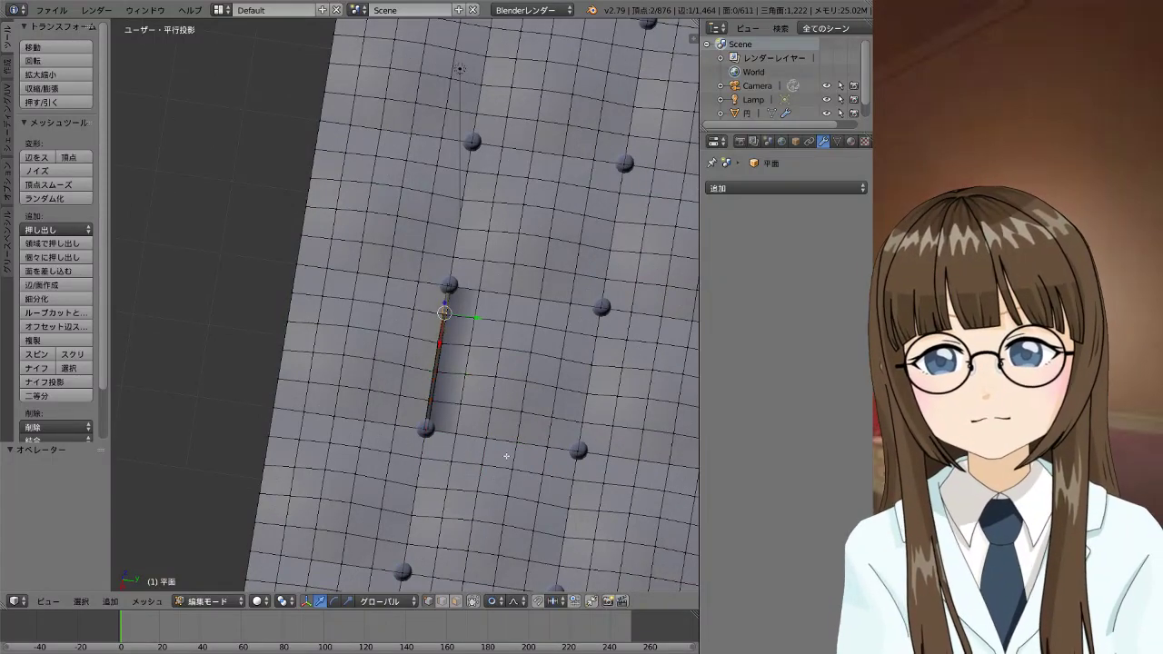
key("ctrl+z")
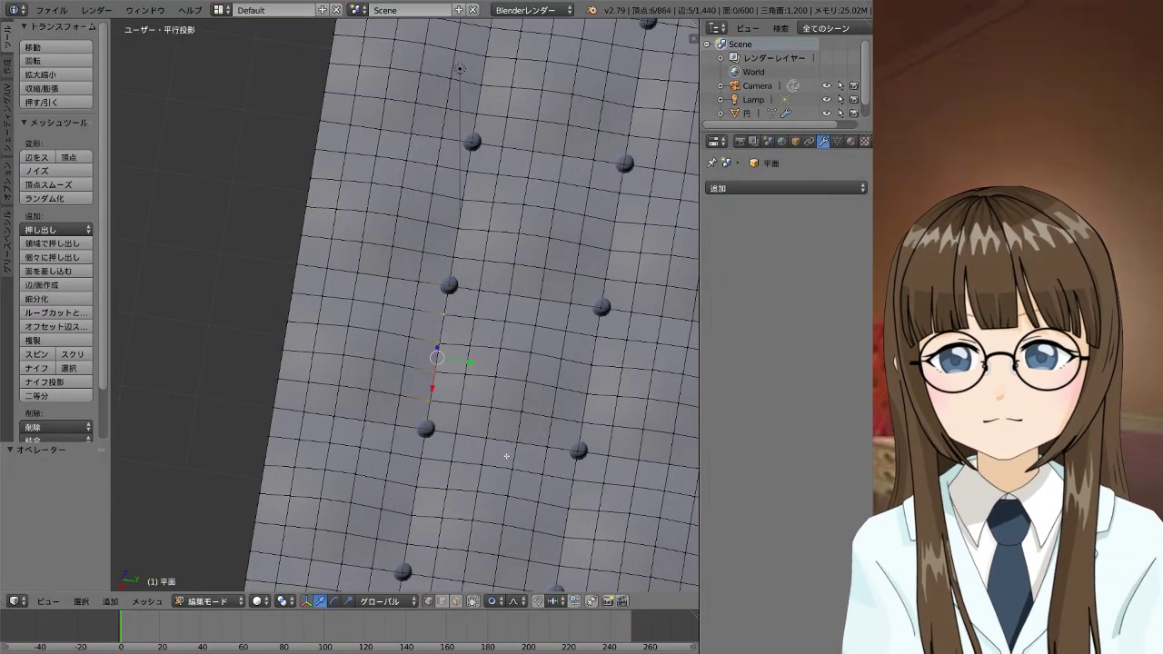
key("ctrl+z")
key("ctrl+z")
scroll(525, 414, "down", 4)
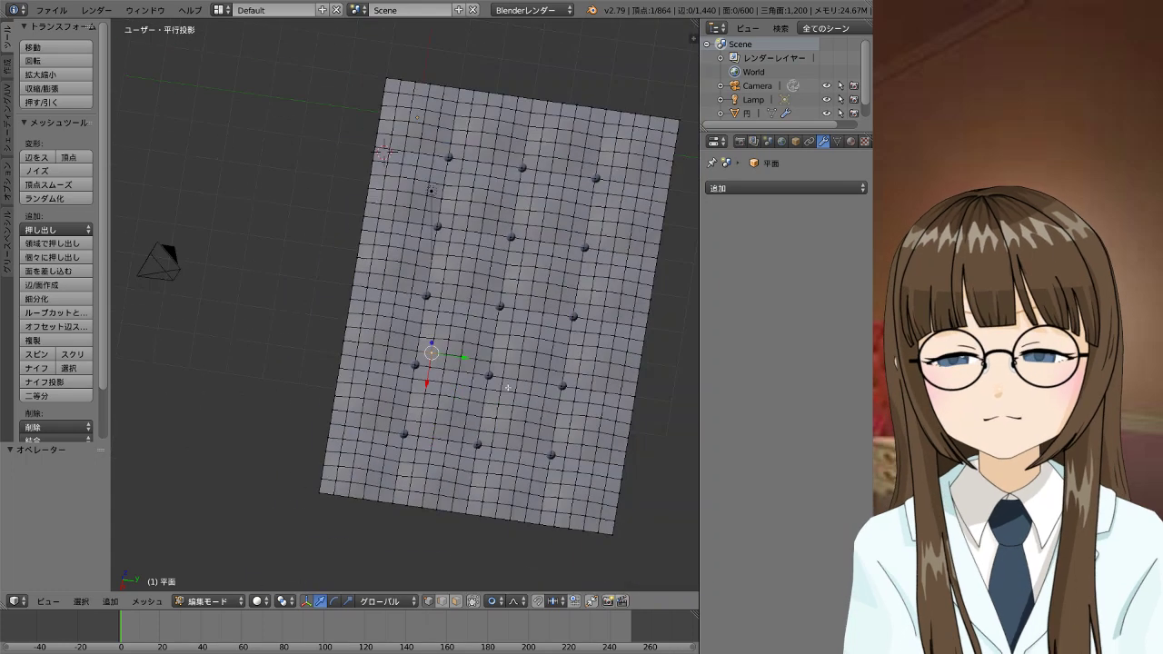
mouse_move(526, 414)
middle_mouse_down()
mouse_move(584, 162)
mouse_move(553, 187)
middle_mouse_up()
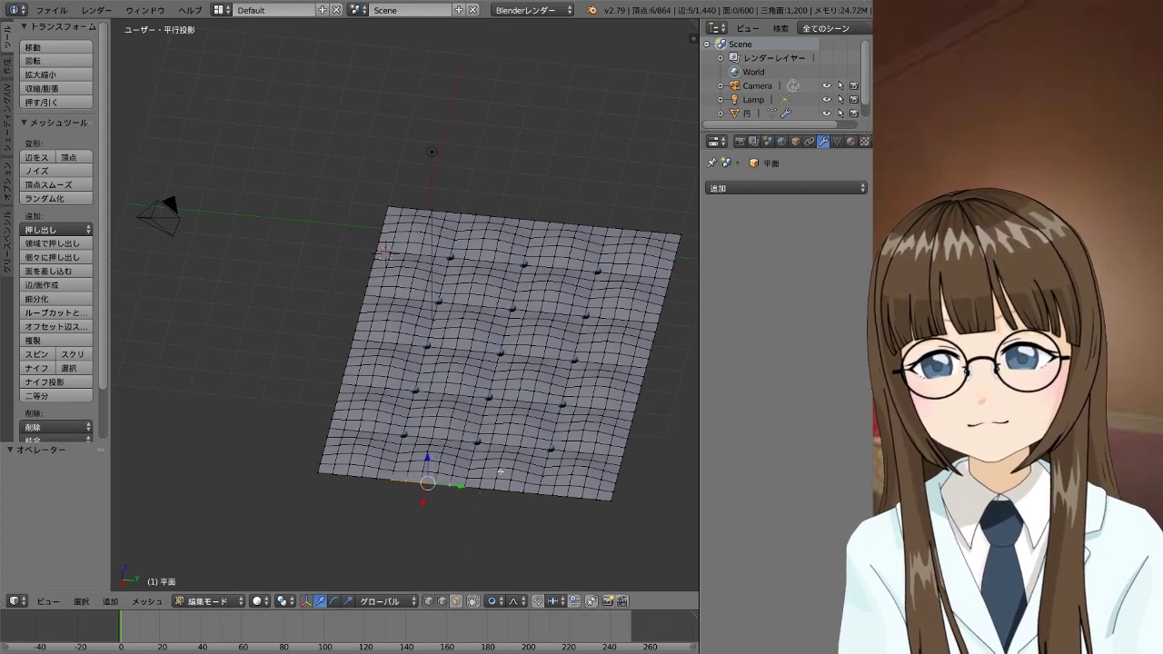
Path-select the boundary edges along all four sides of the plane, correcting one wrong pick
right_click(505, 491, "ctrl")
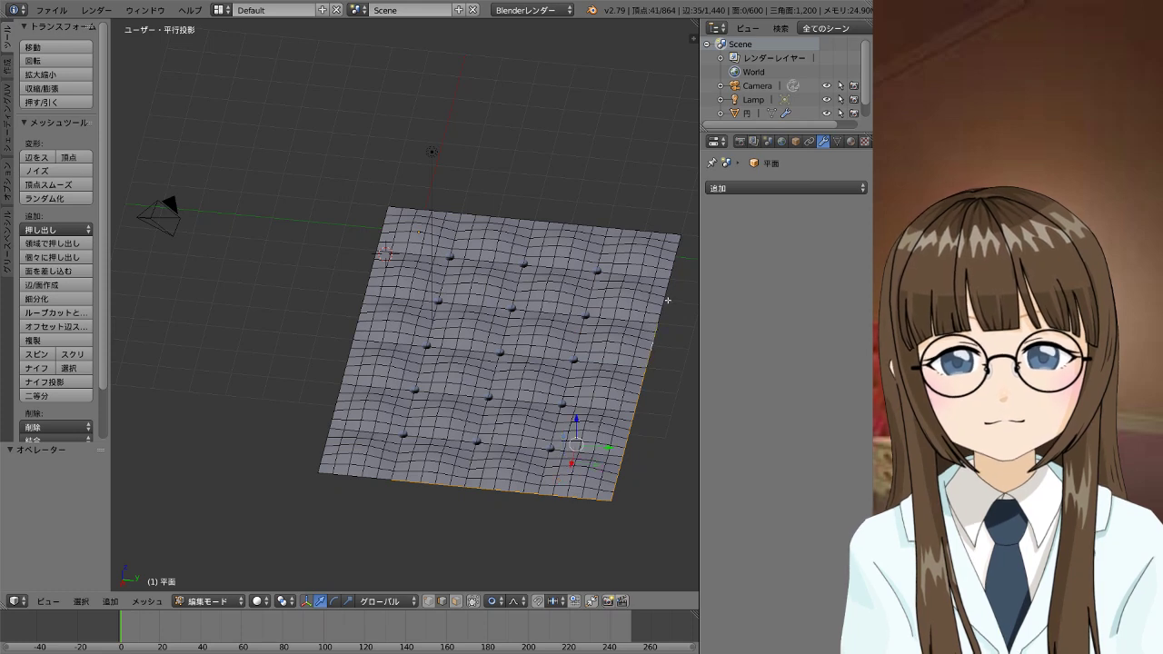
right_click(674, 255, "shift")
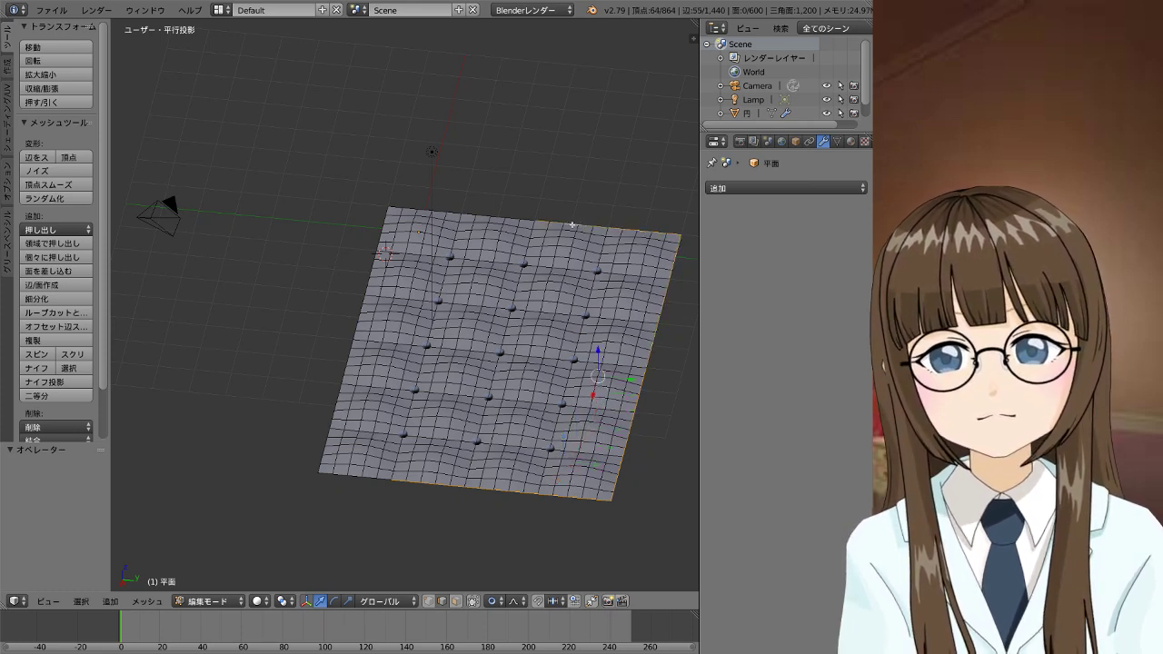
right_click(500, 217, "shift")
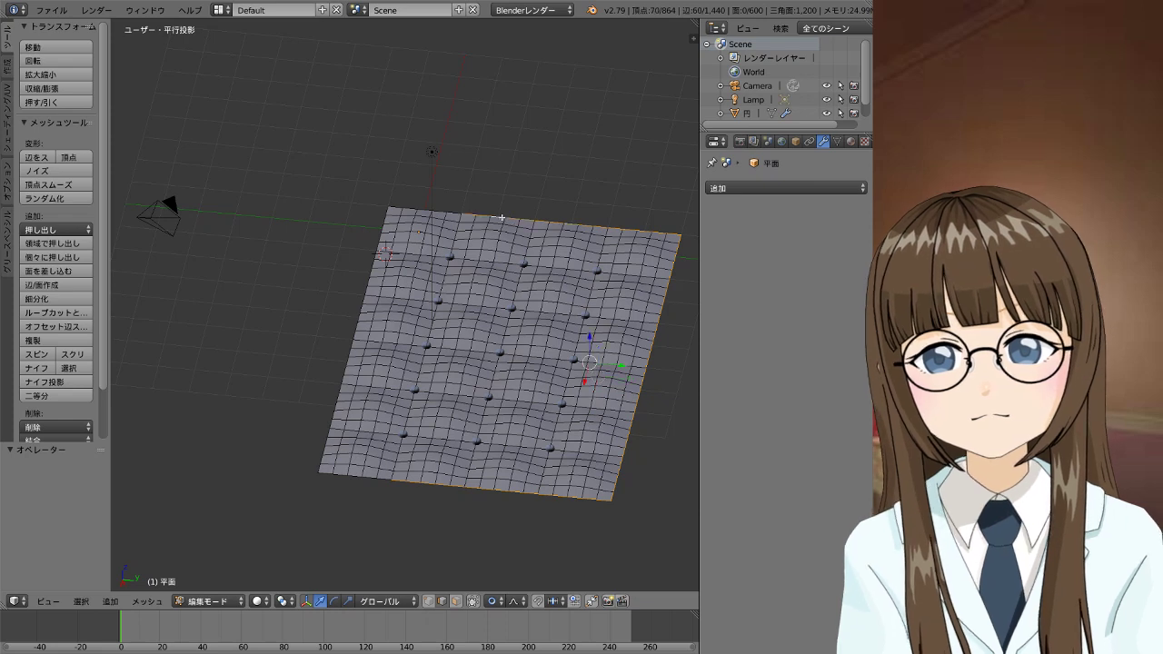
right_click(428, 212, "ctrl")
right_click(373, 275, "ctrl")
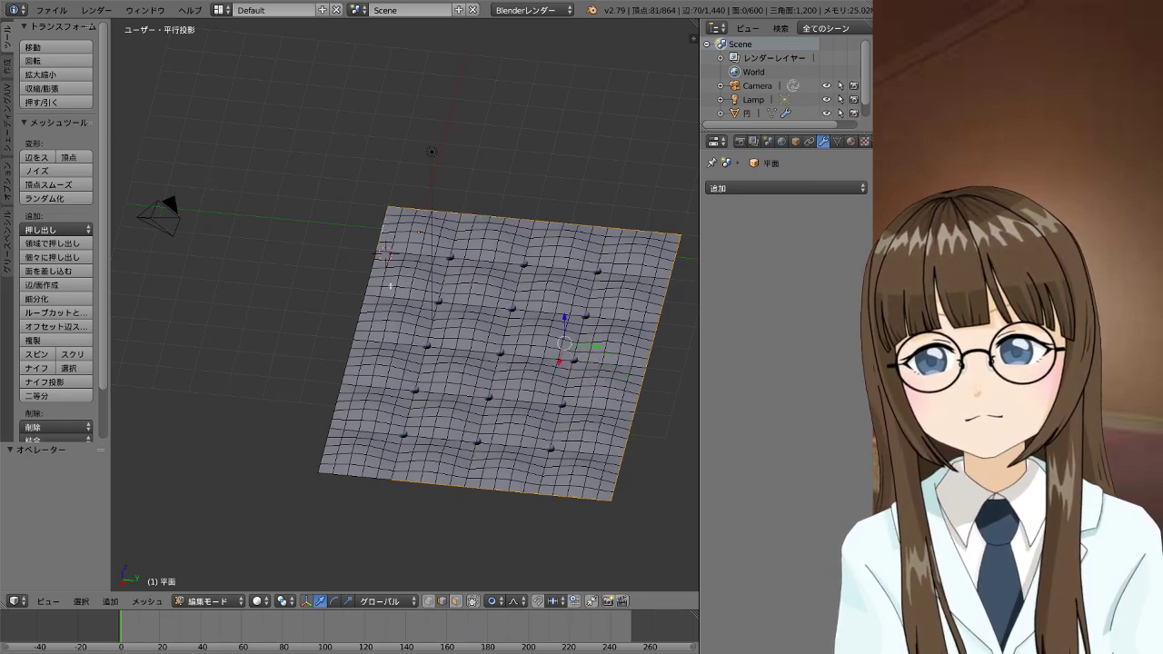
right_click(361, 325, "ctrl")
right_click(349, 364, "ctrl")
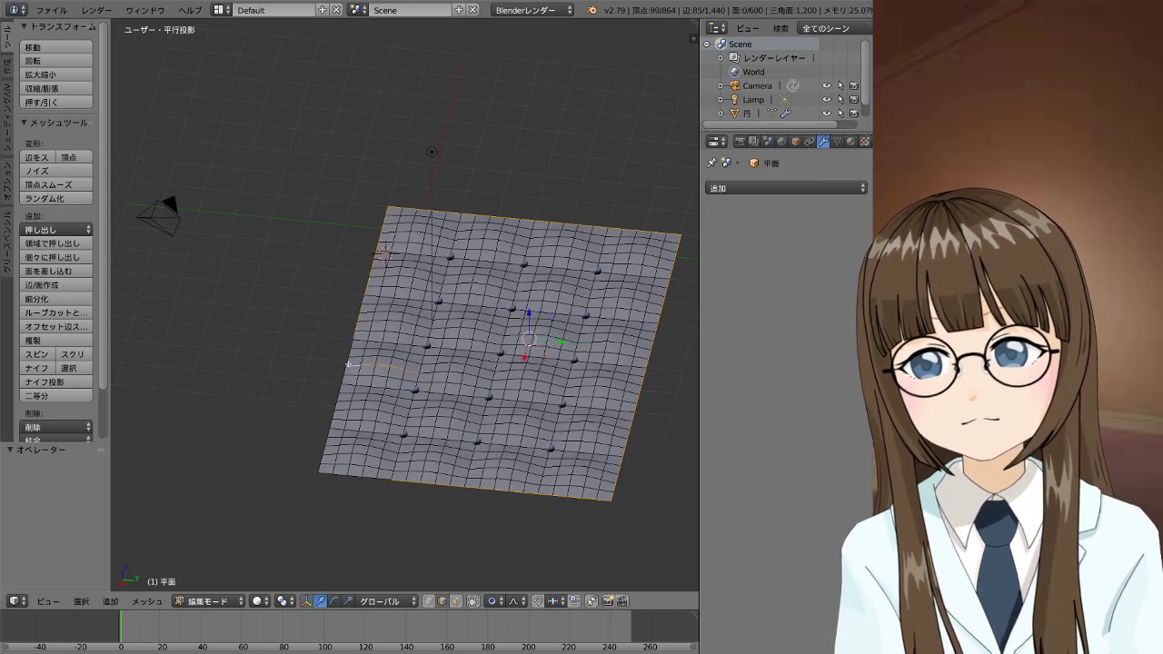
key("ctrl+z")
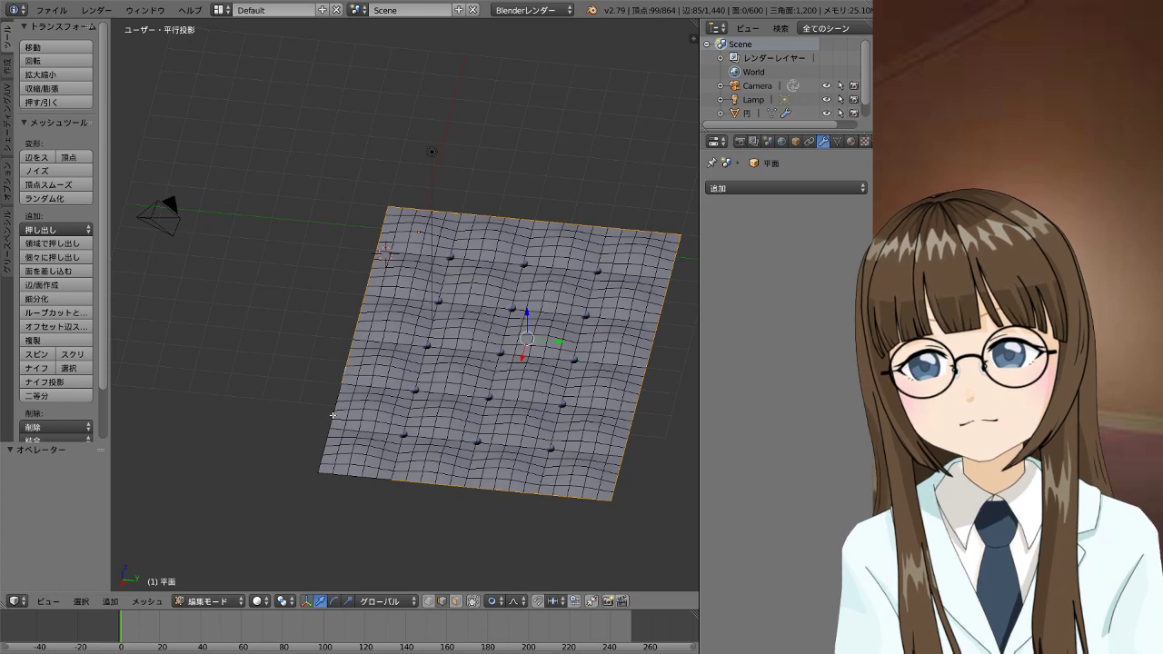
right_click(332, 452, "ctrl")
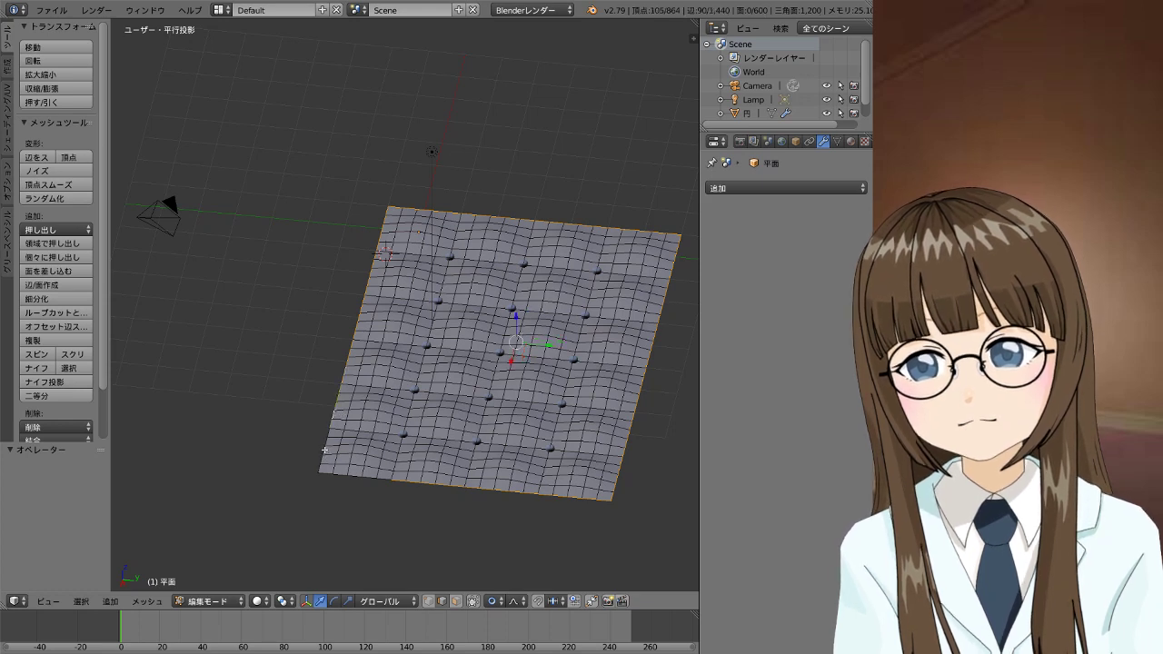
right_click(354, 476, "ctrl")
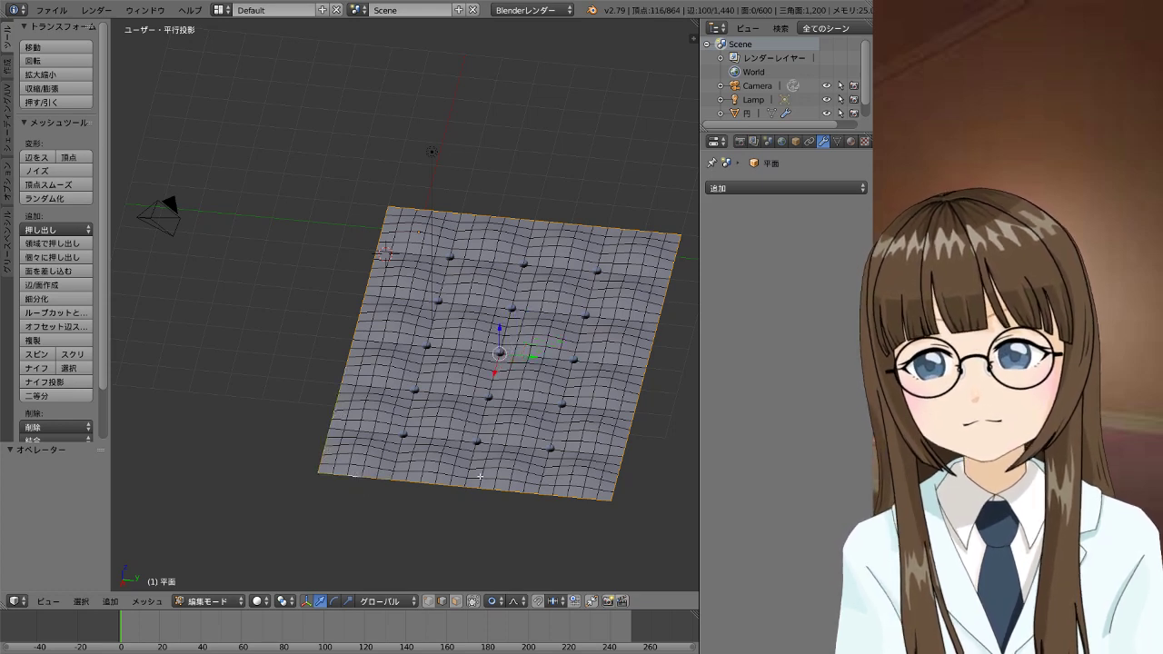
mouse_move(479, 475)
middle_mouse_down()
mouse_move(344, 321)
mouse_move(327, 337)
middle_mouse_up()
In front view, extrude the border down along Z three times, ending at -0.835
key("KP_1")
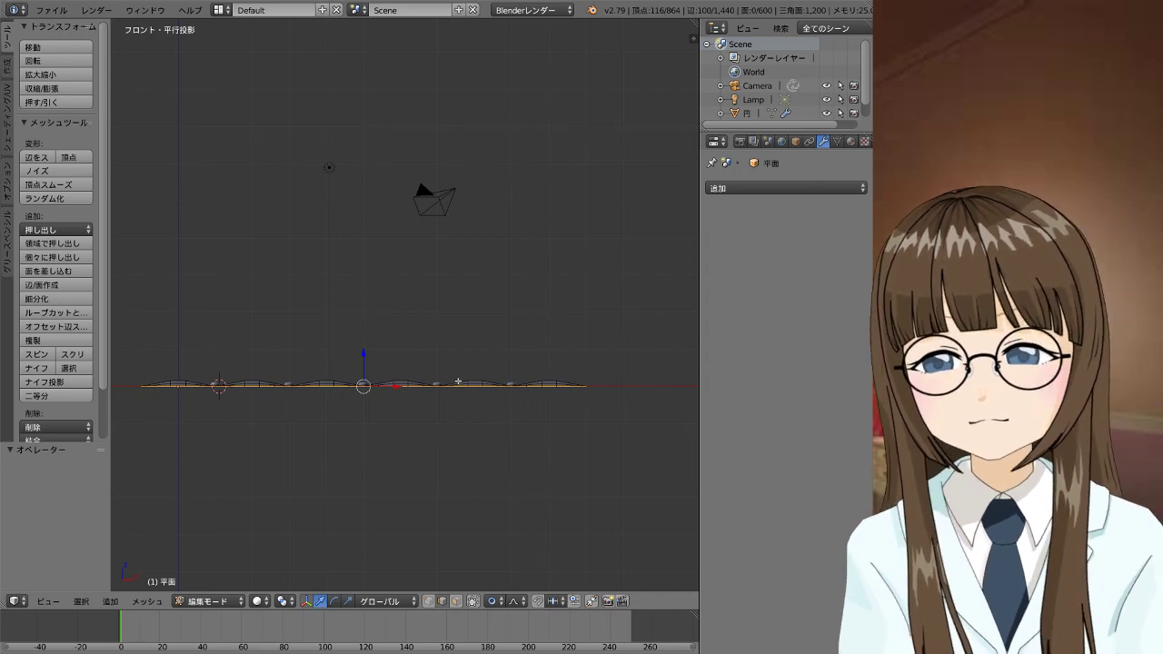
key("e")
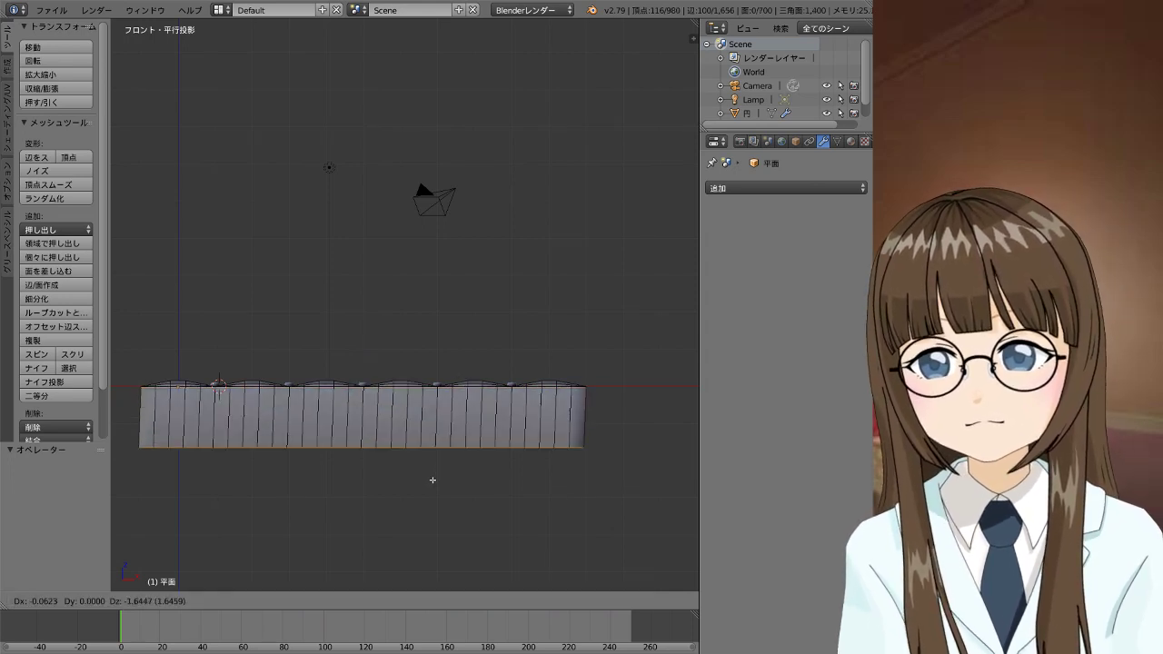
key("z")
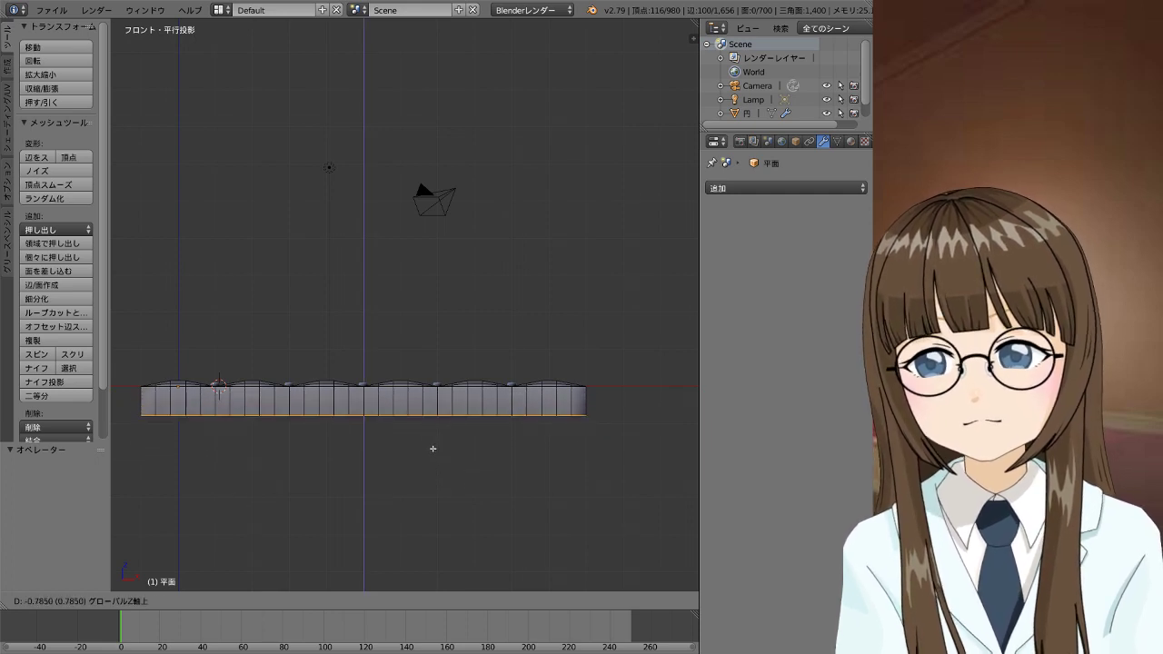
left_click(431, 445)
key("e")
key("z")
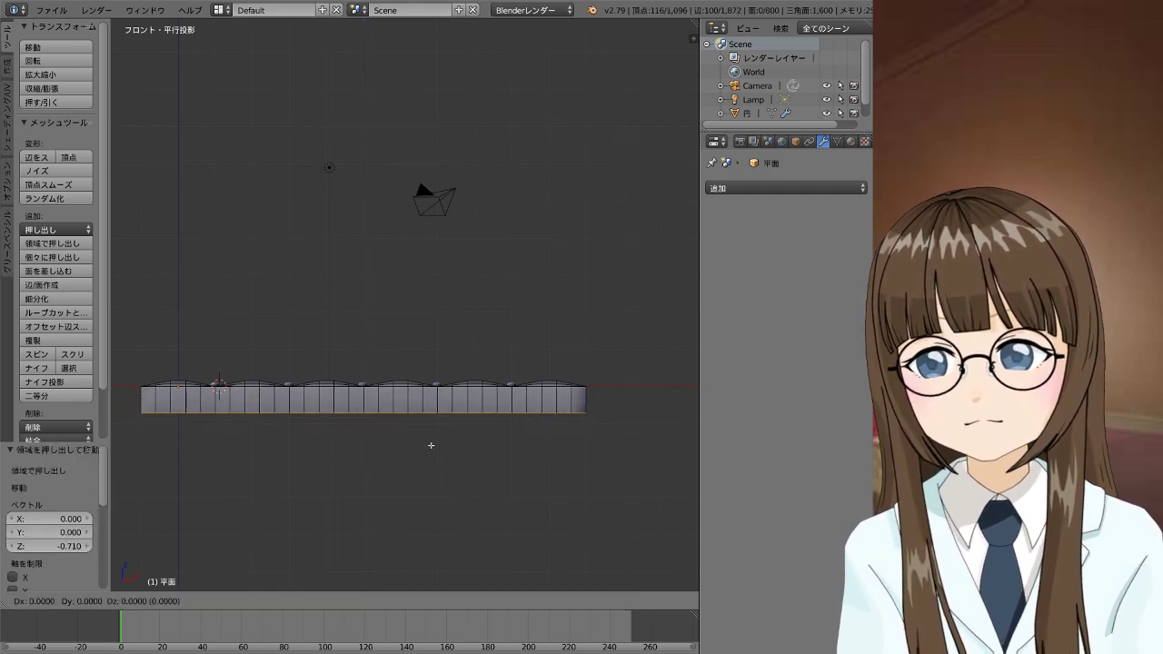
left_click(433, 472)
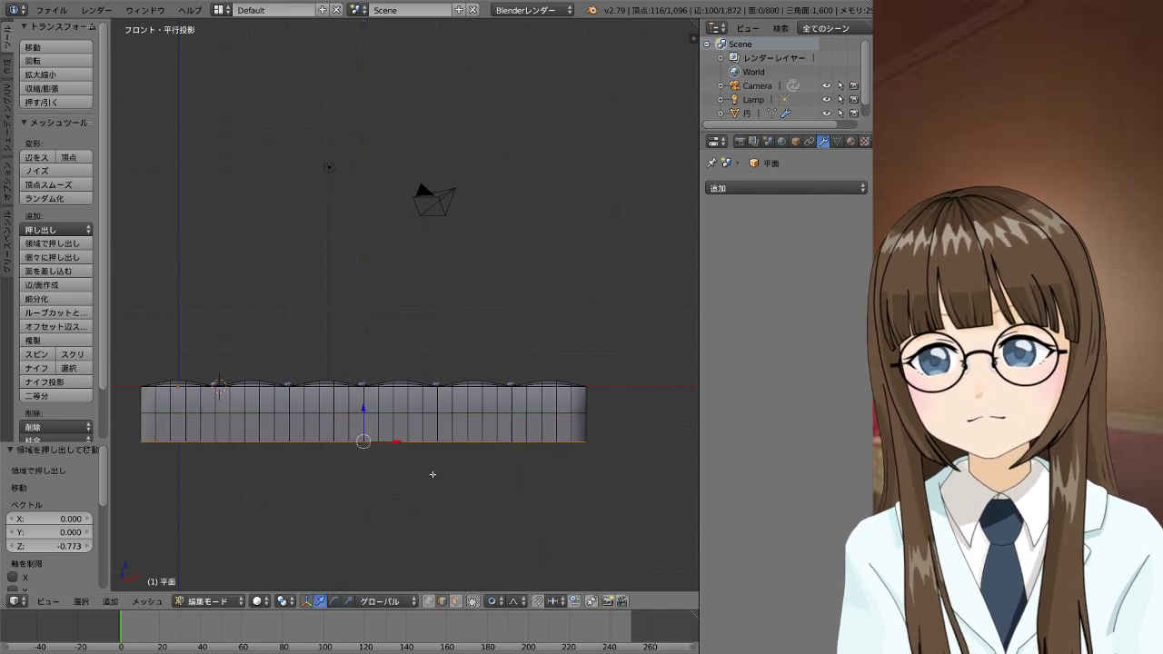
key("e")
key("z")
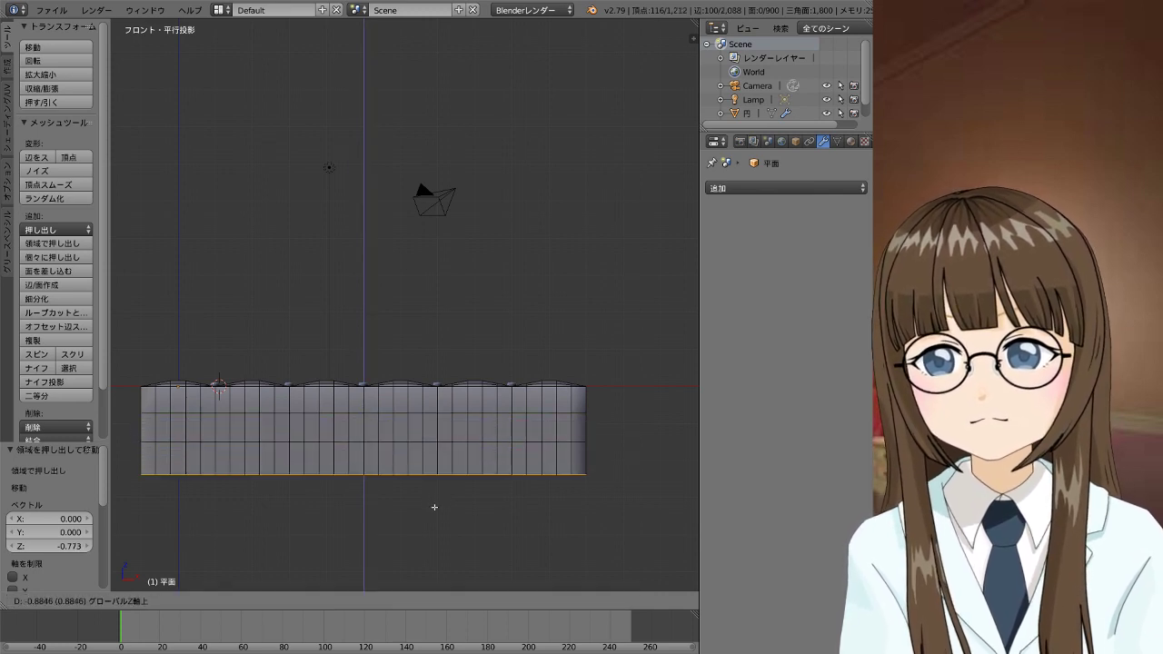
left_click(434, 505)
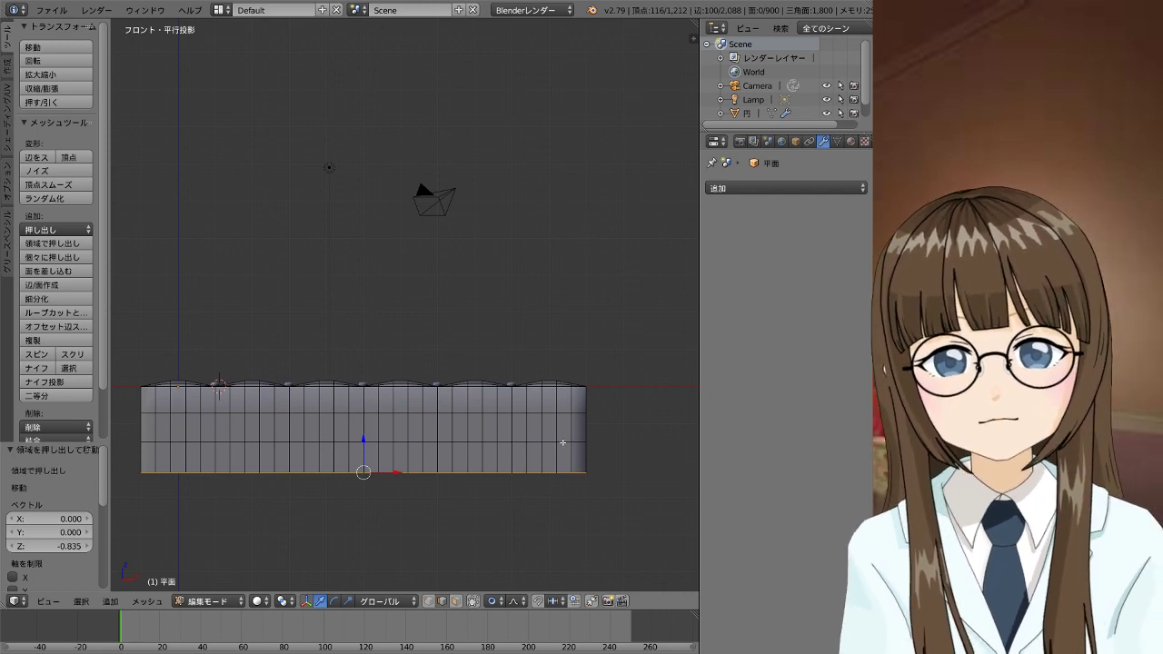
right_click(311, 422)
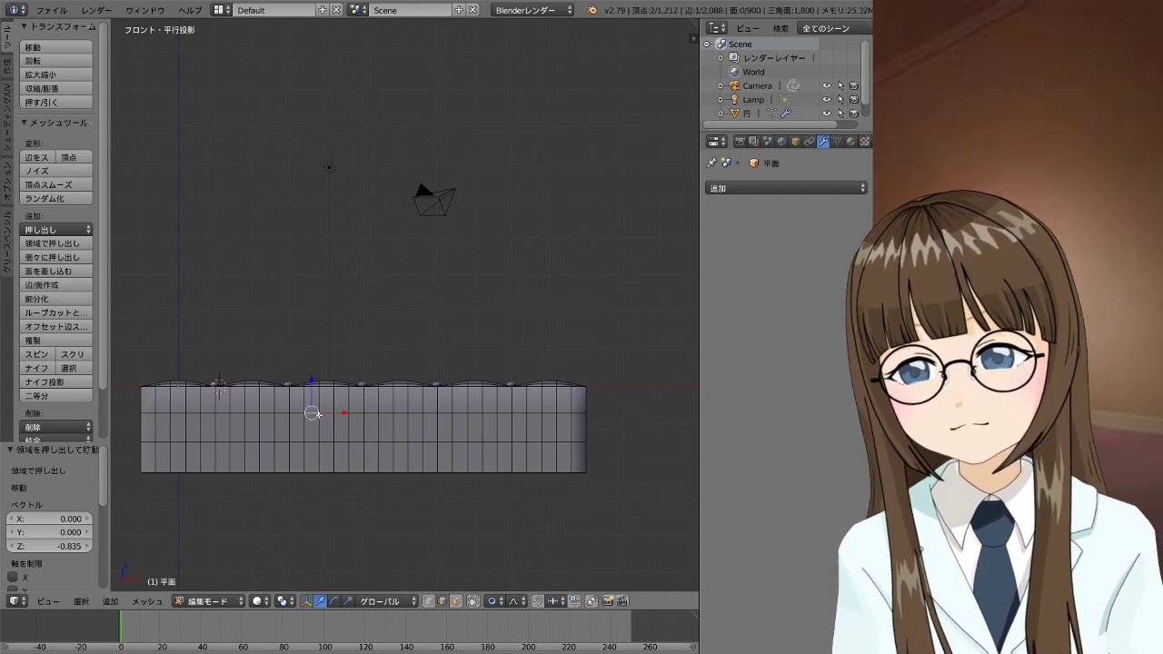
Box-select the middle horizontal row of side-wall vertices in front orthographic view
right_click(384, 414)
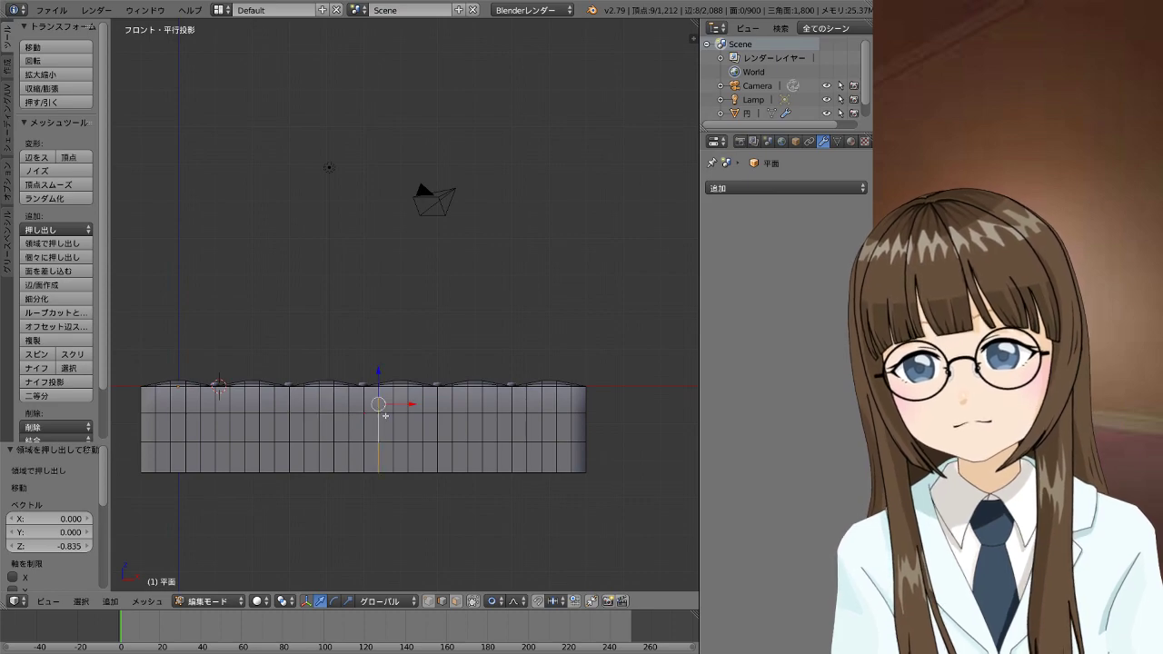
right_click(342, 415)
mouse_move(341, 414)
middle_mouse_down()
mouse_move(508, 491)
mouse_move(493, 452)
mouse_move(345, 469)
middle_mouse_up()
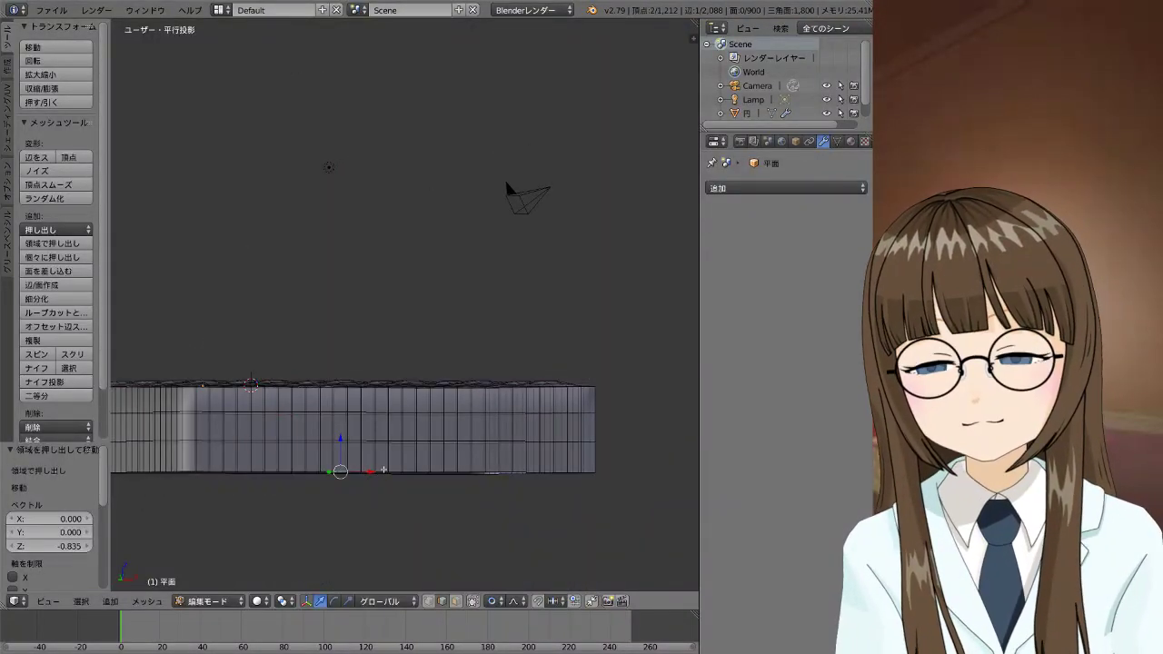
key("KP_1")
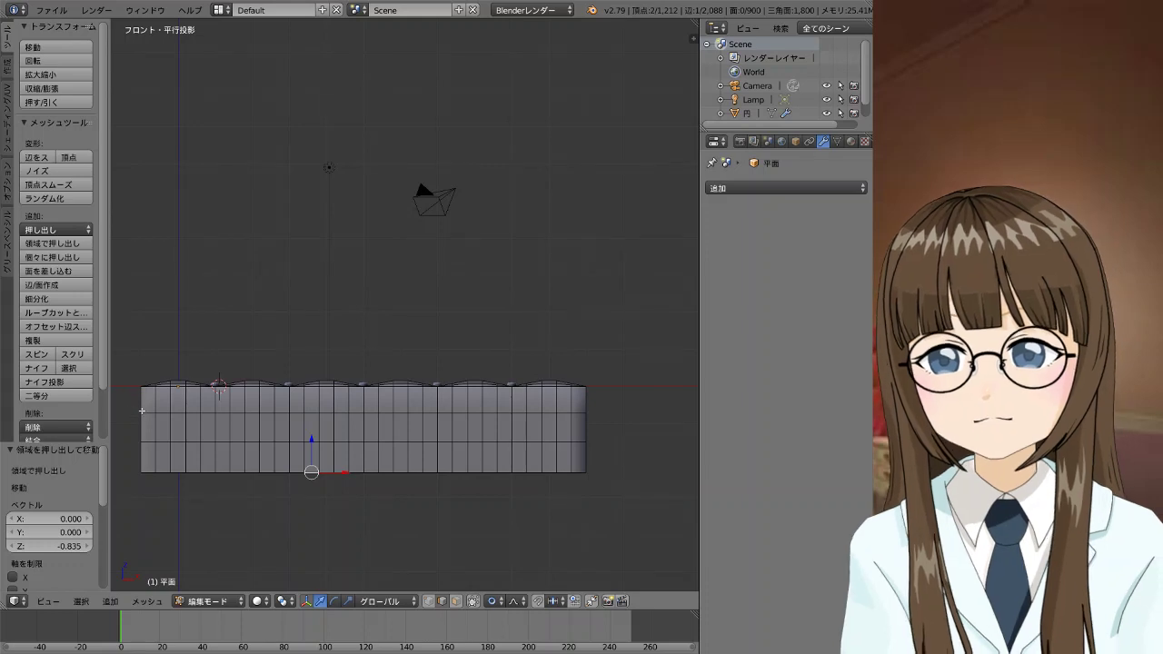
key("b")
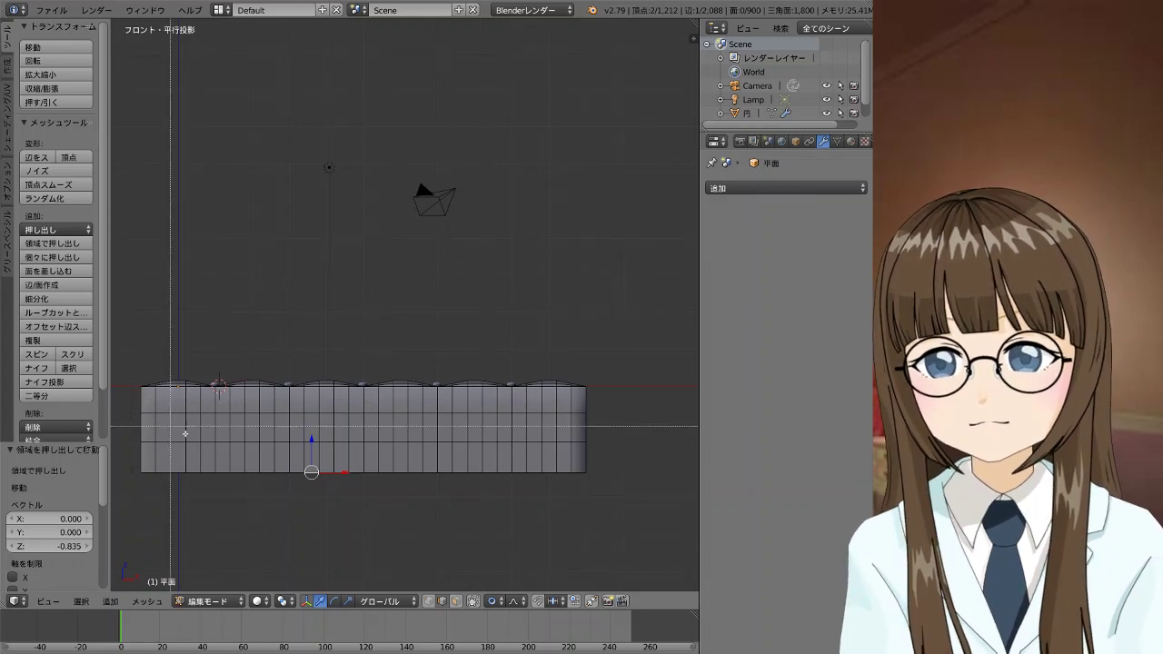
left_click_drag(134, 408, 626, 429)
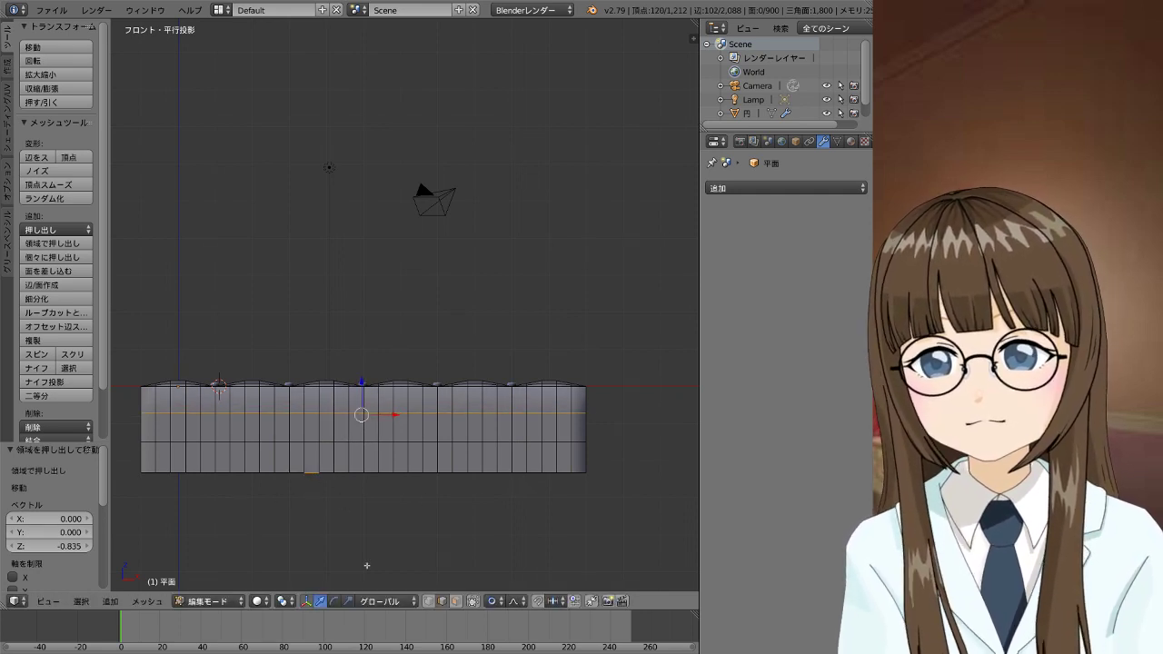
Switch to edge select and edge-slide the middle horizontal loop upward
left_click(441, 601)
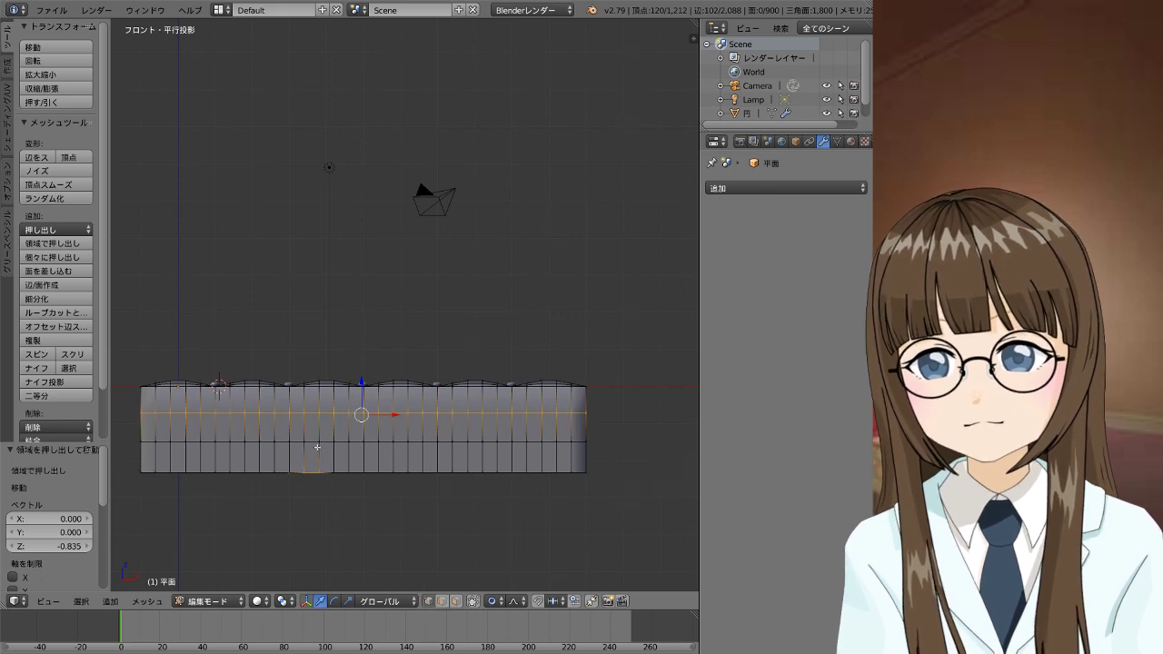
right_click(319, 413)
key("g")
key("g")
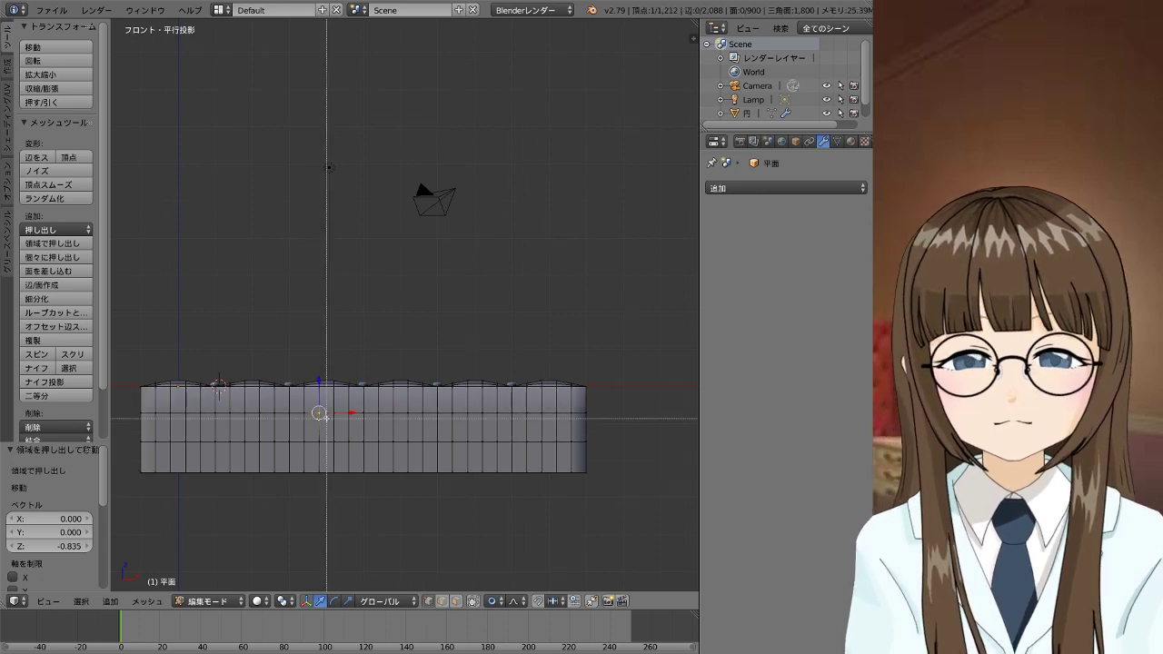
left_click_drag(132, 407, 665, 429)
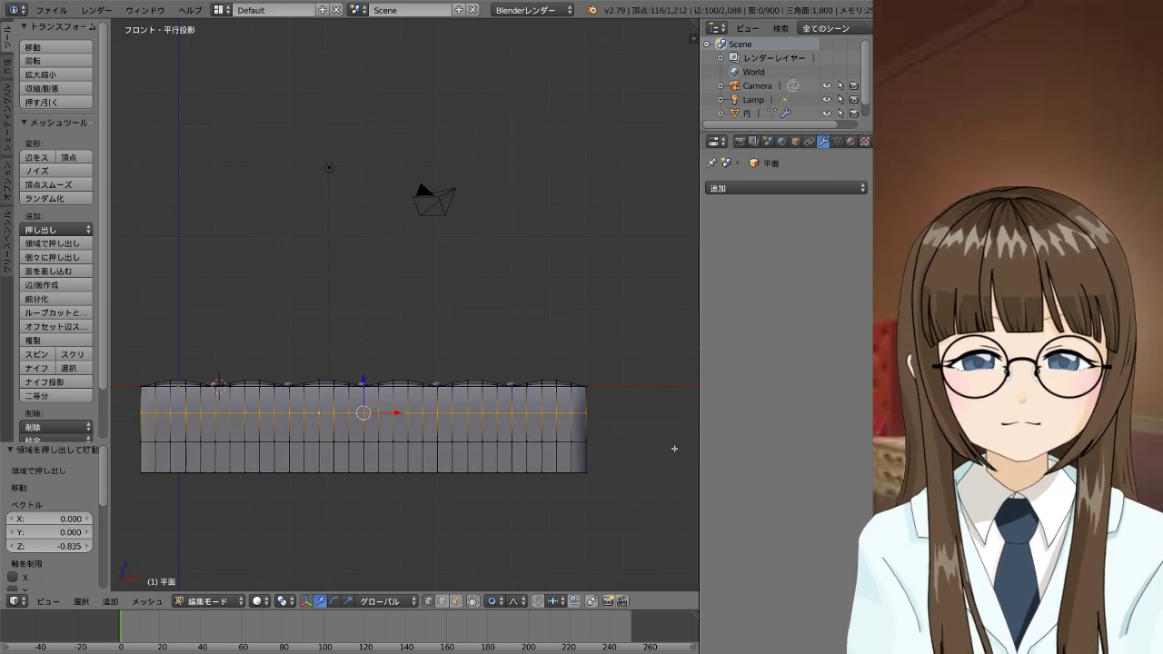
key("g")
key("g")
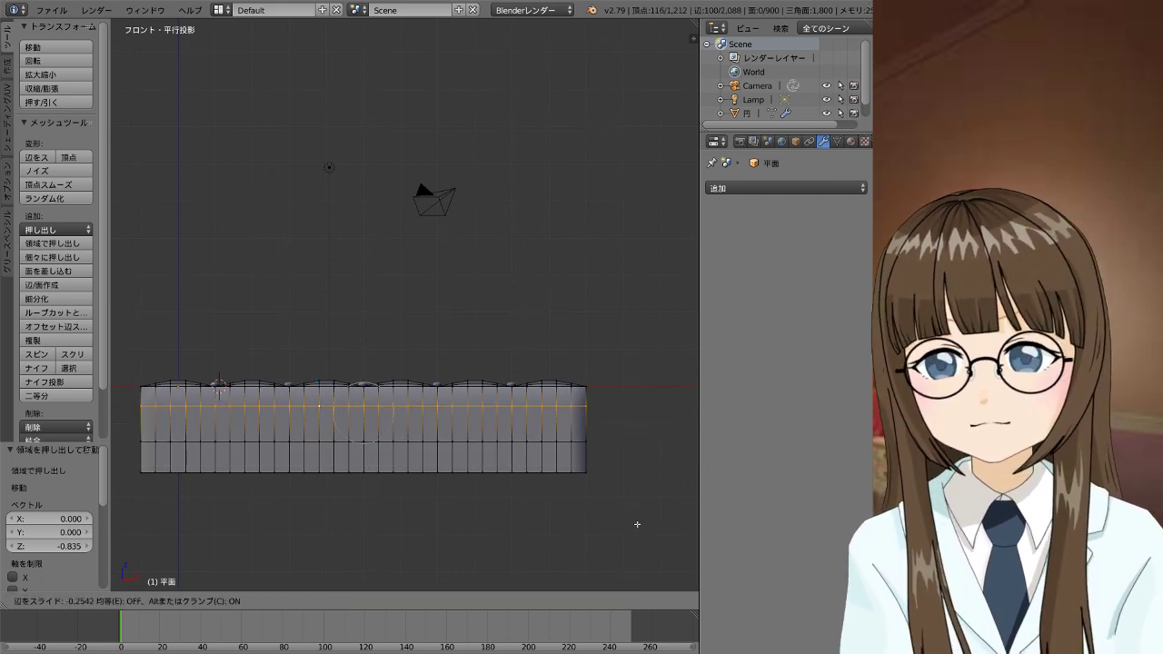
left_click(637, 524)
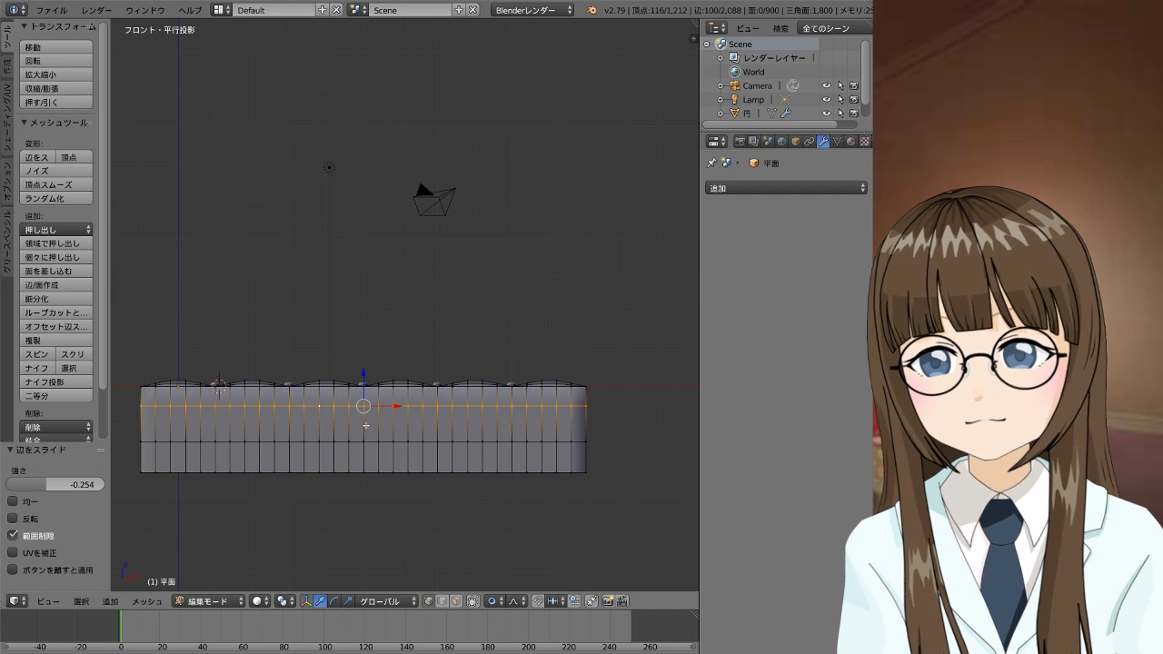
Box-select the lower side edge loop and slide it upward
right_click(263, 442)
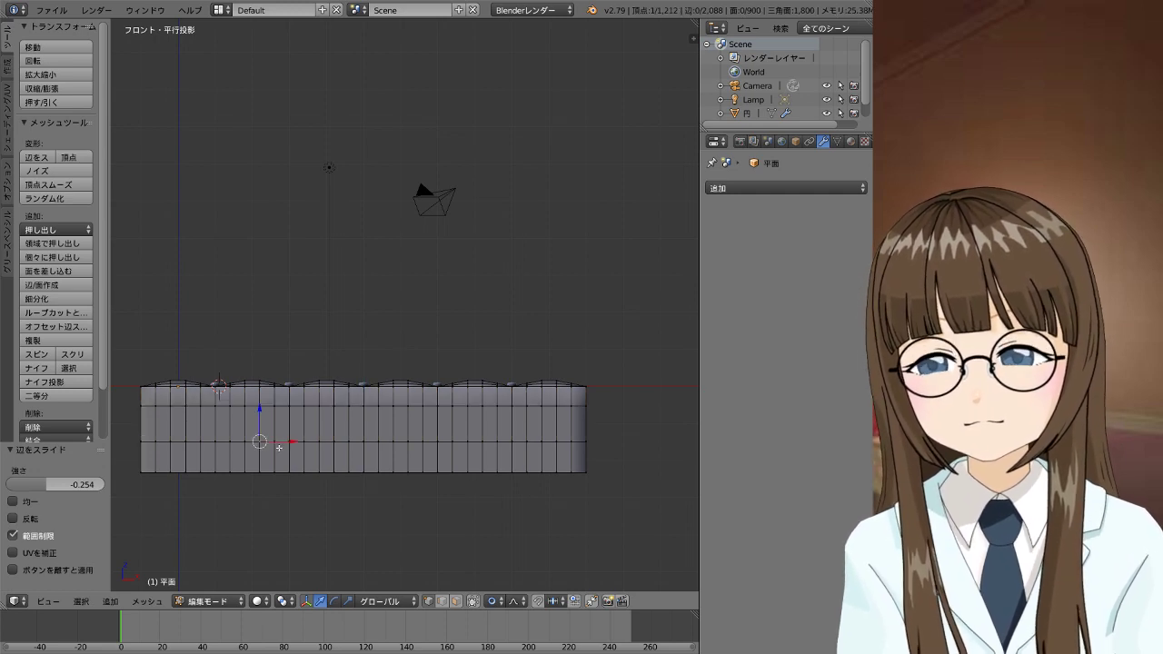
key("b")
left_click_drag(135, 425, 675, 473)
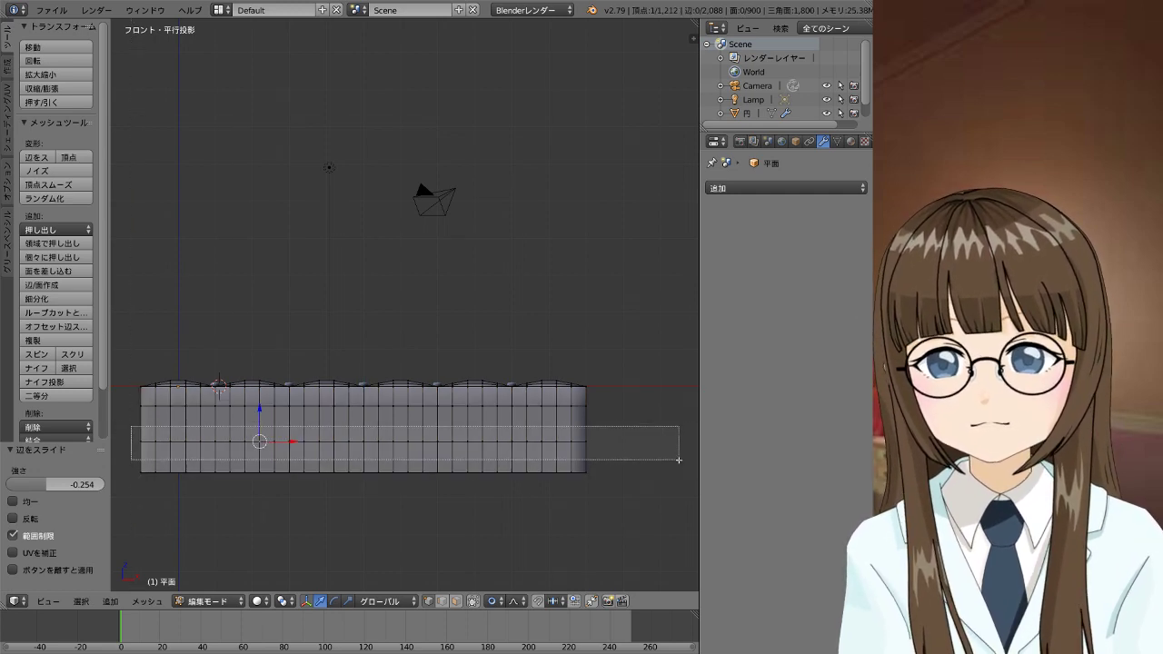
key("g")
key("g")
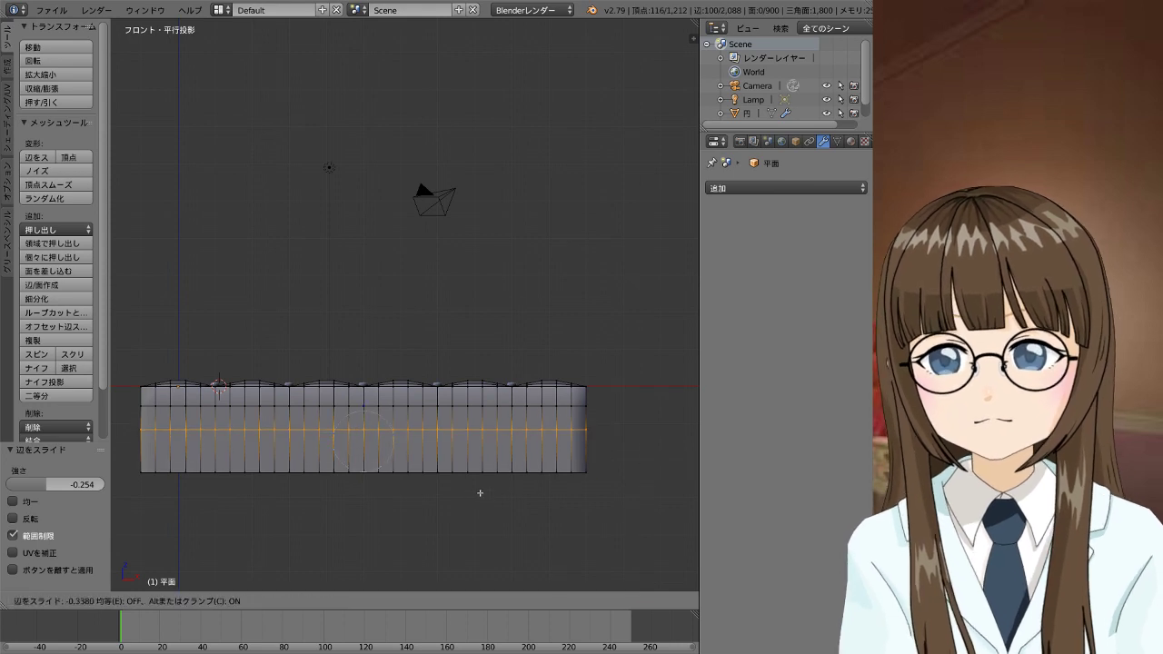
left_click(209, 449)
Box-select the bottom edge loop and edge-slide it up by a factor of 0.447
right_click(194, 478)
key("c")
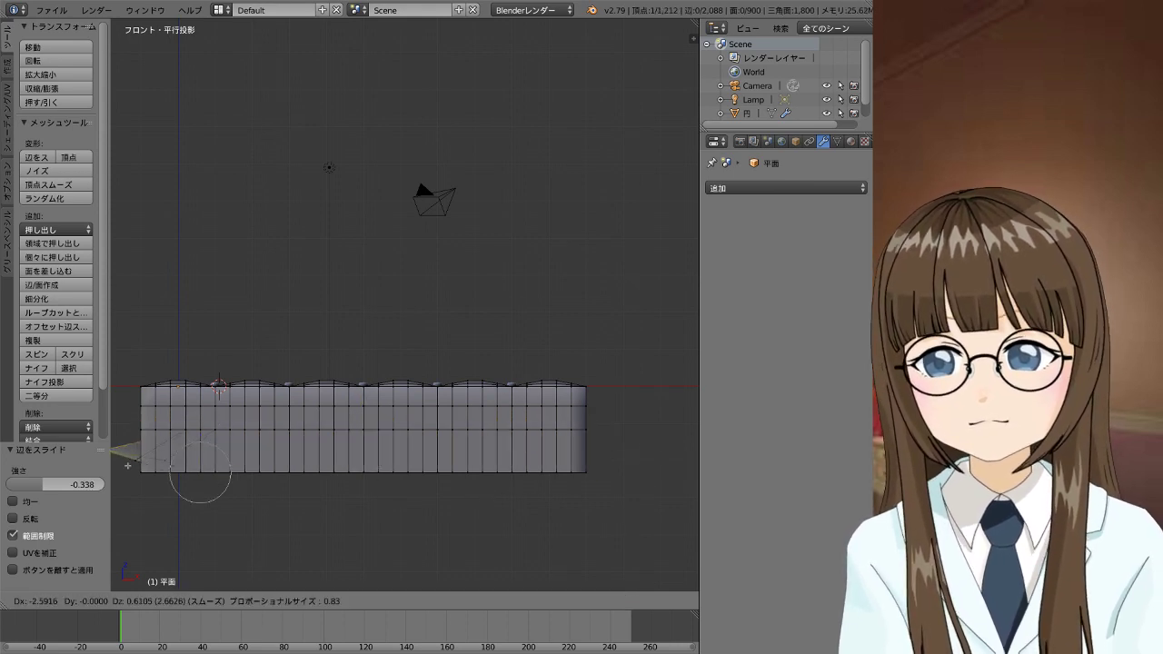
key("Escape")
key("b")
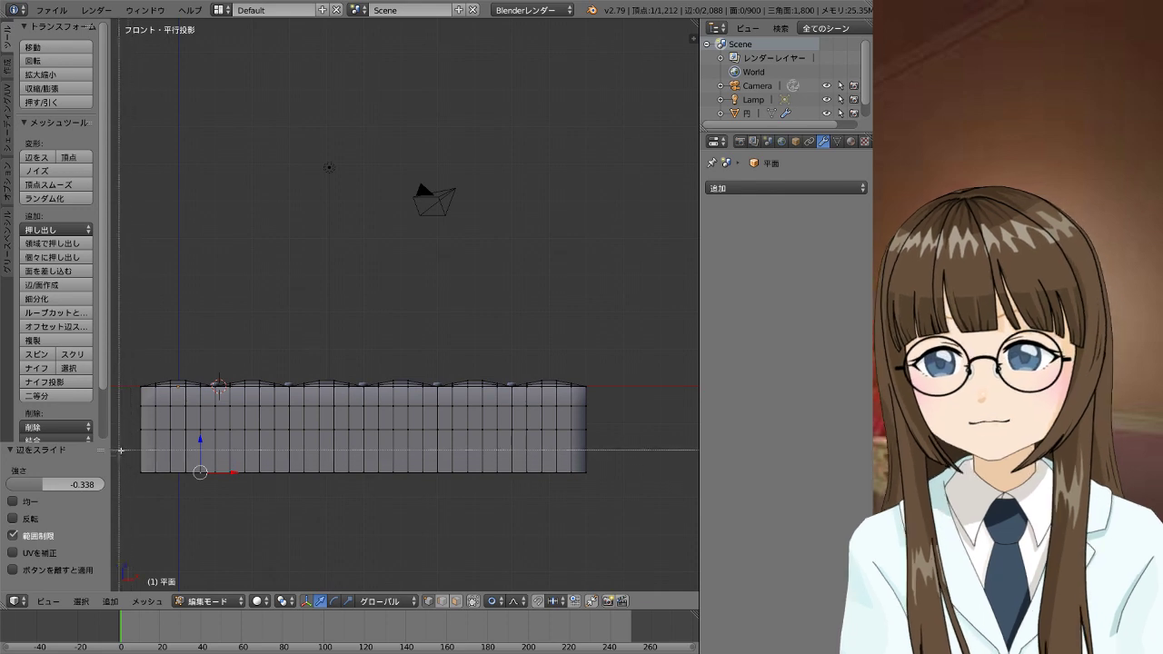
left_click_drag(118, 451, 595, 554)
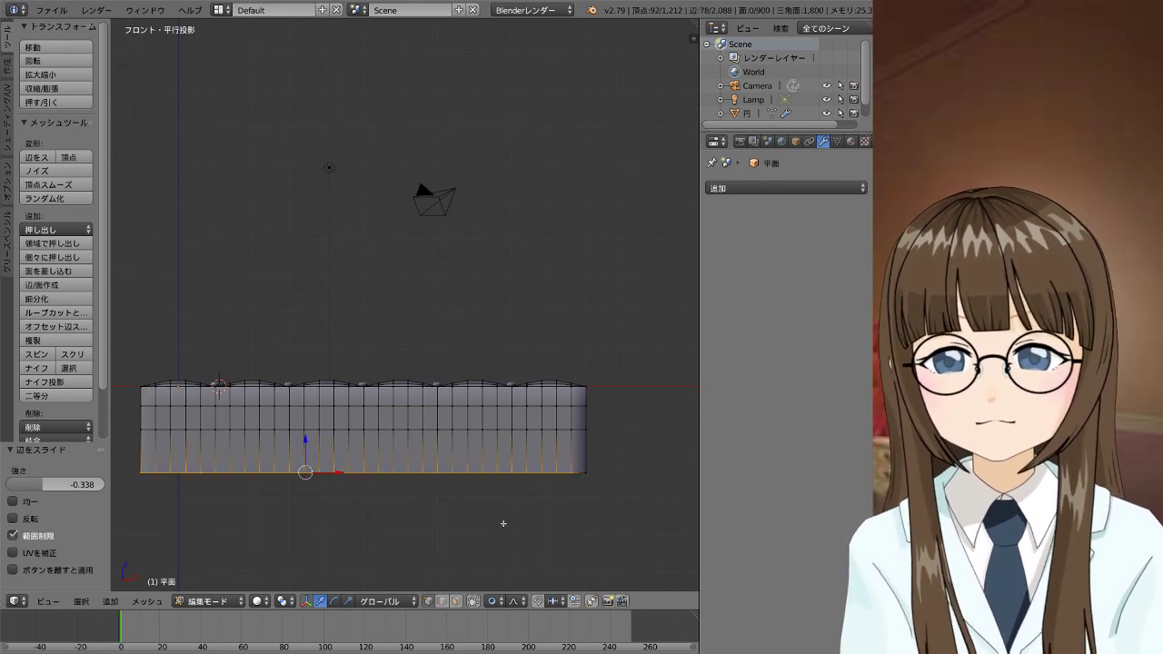
key("b")
left_click_drag(119, 453, 669, 520)
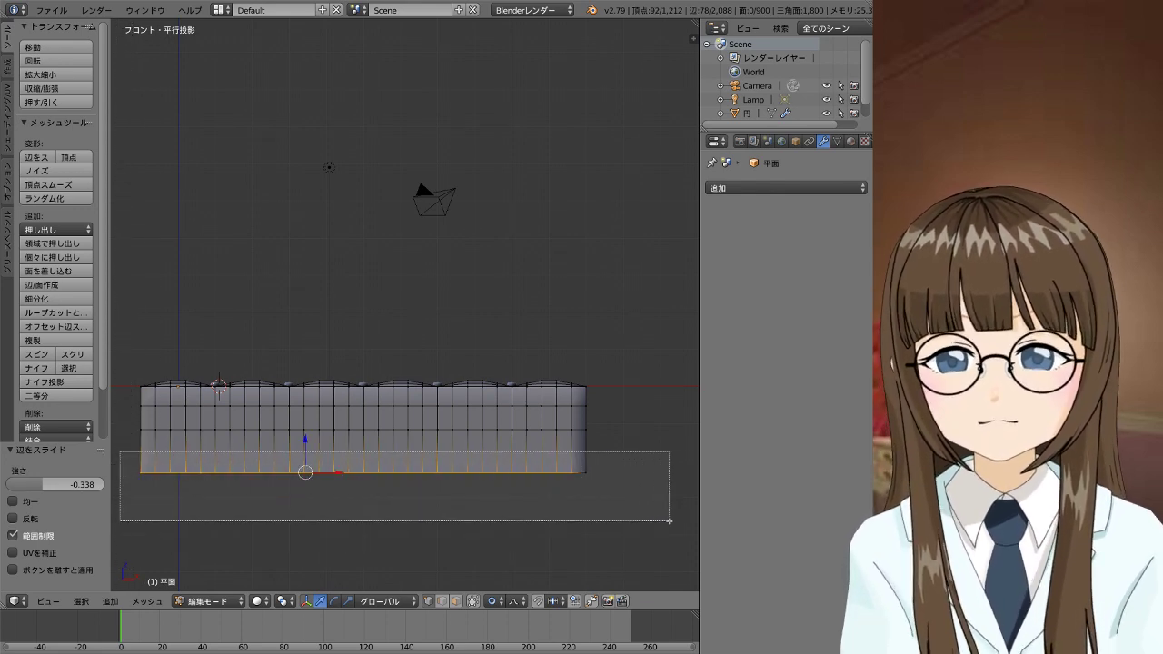
key("b")
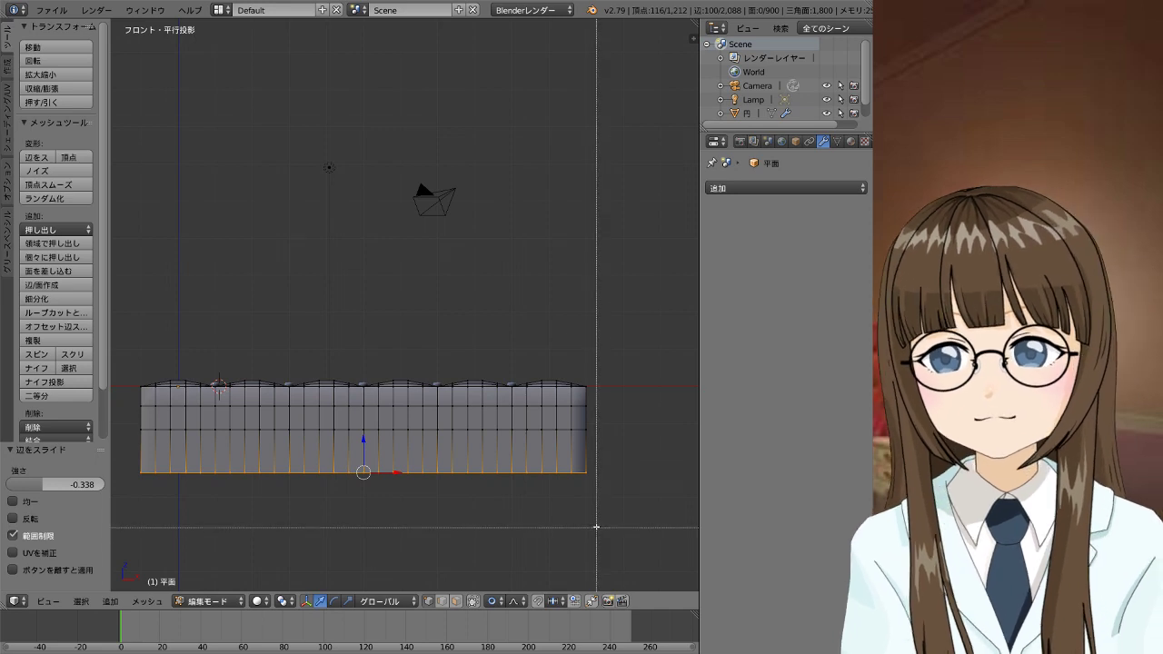
key("Escape")
key("g")
key("g")
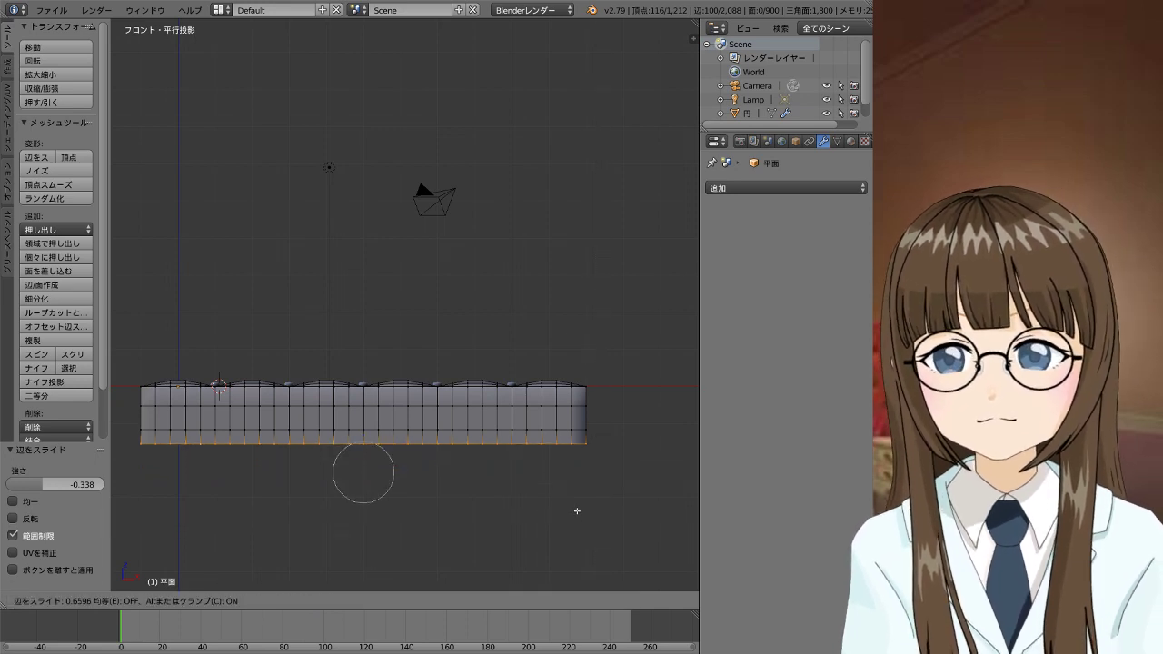
left_click(577, 515)
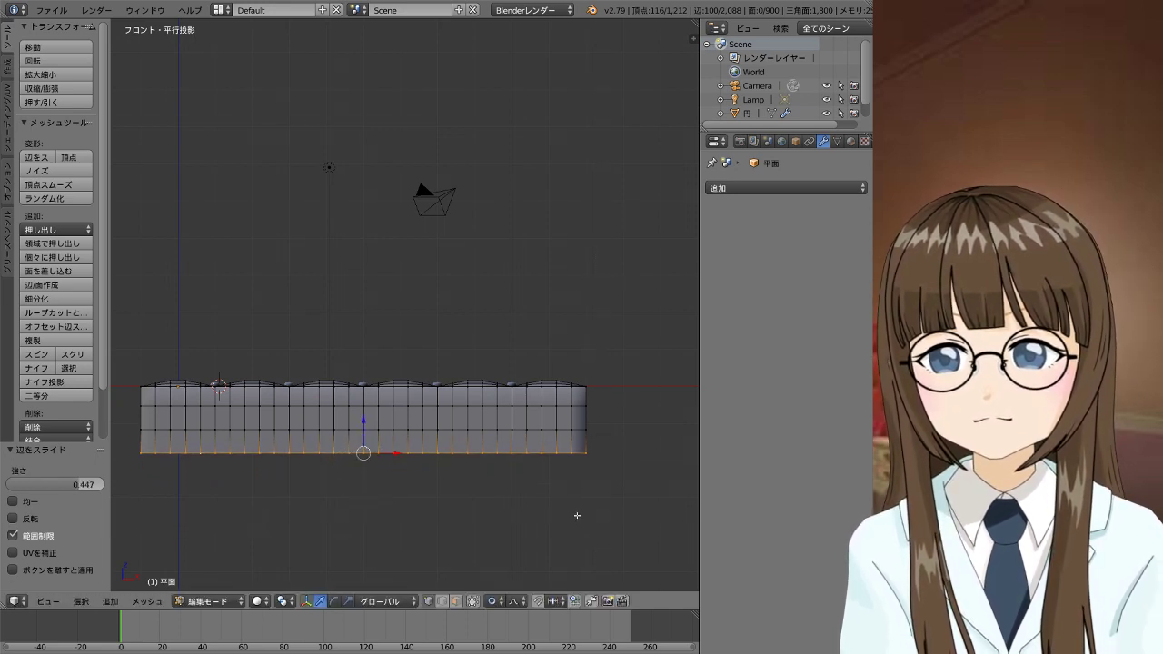
mouse_move(599, 443)
middle_mouse_down()
mouse_move(461, 494)
mouse_move(562, 491)
mouse_move(411, 426)
middle_mouse_up()
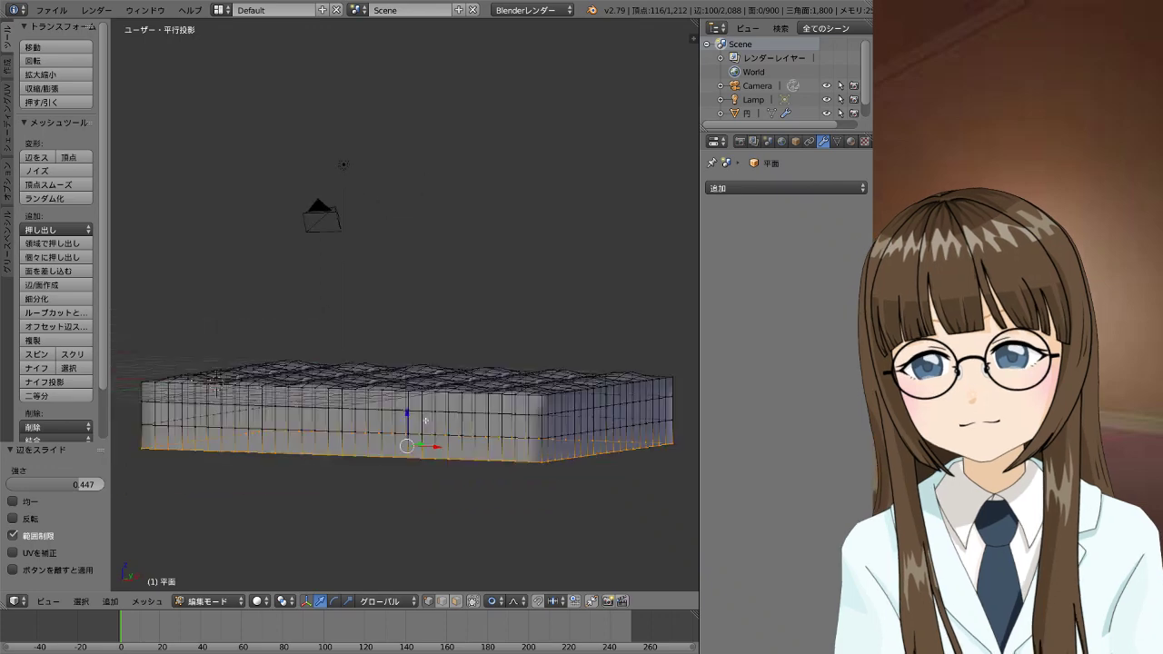
Select the whole mesh and Remove Doubles, merging 261 vertices down to 951
right_click(445, 413)
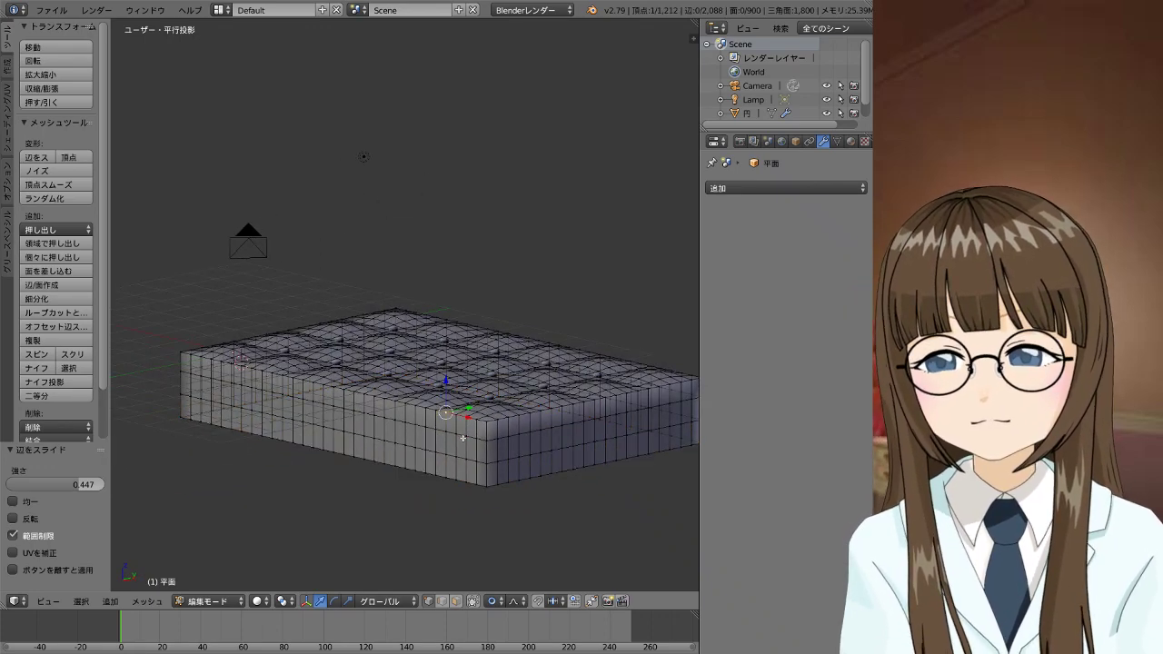
key("ctrl+r")
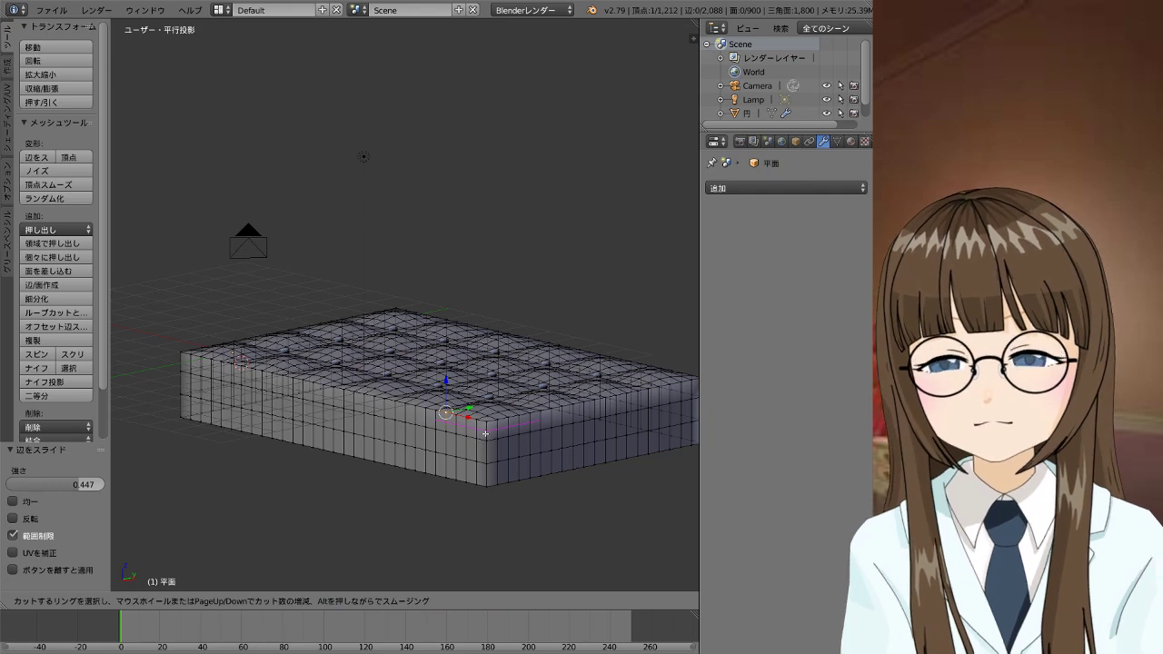
key("Escape")
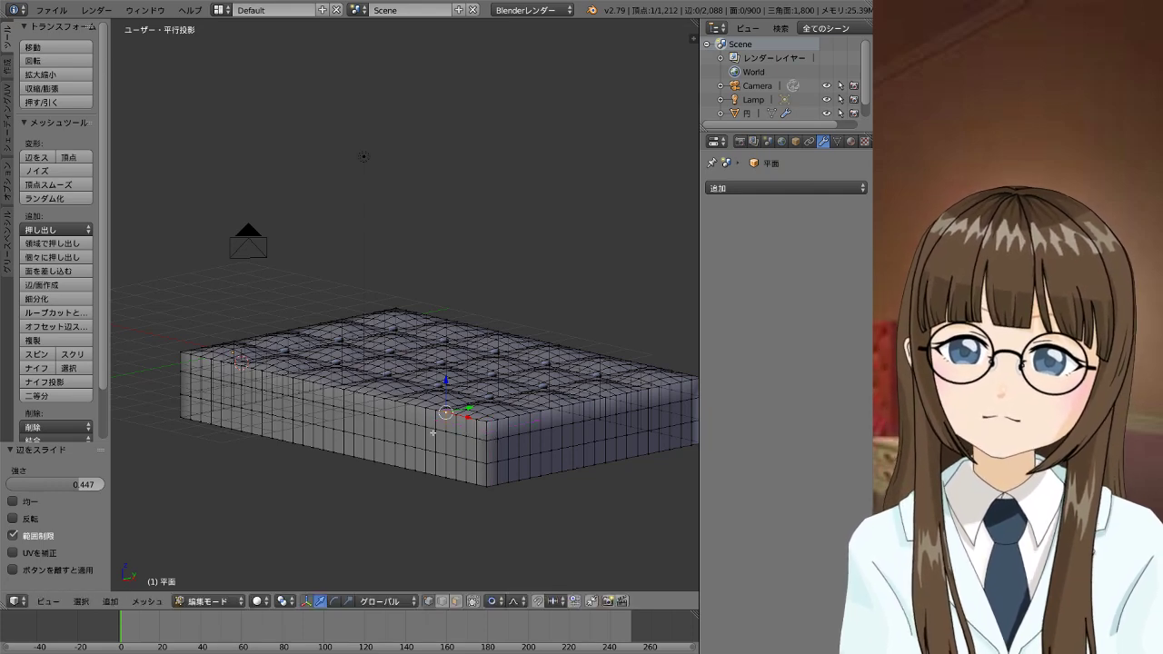
scroll(433, 433, "down", 1)
scroll(454, 441, "up", 2)
scroll(483, 449, "up", 5)
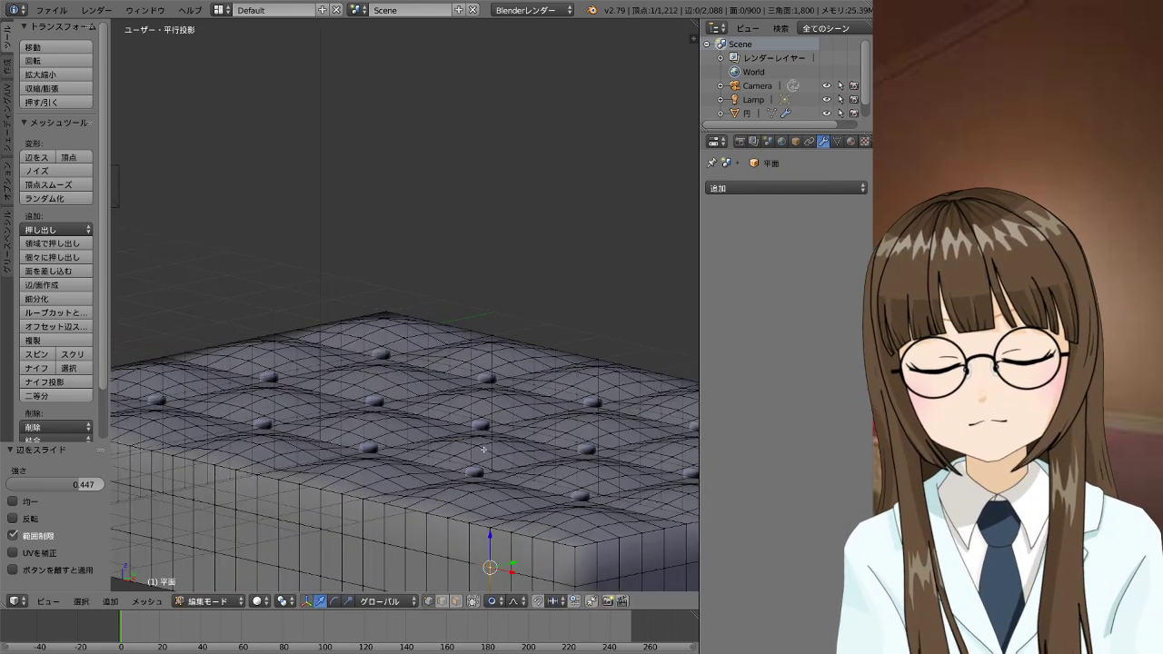
mouse_move(483, 449)
middle_mouse_down()
mouse_move(605, 572)
mouse_move(617, 545)
mouse_move(419, 192)
middle_mouse_up()
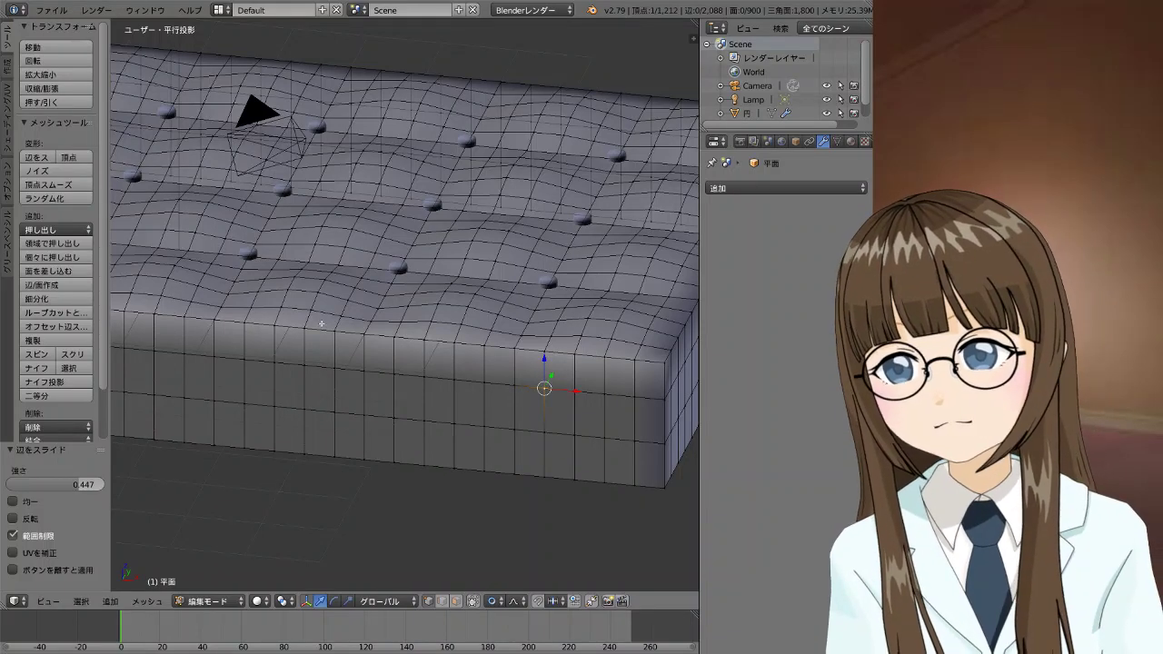
key("a")
scroll(55, 309, "down", 2)
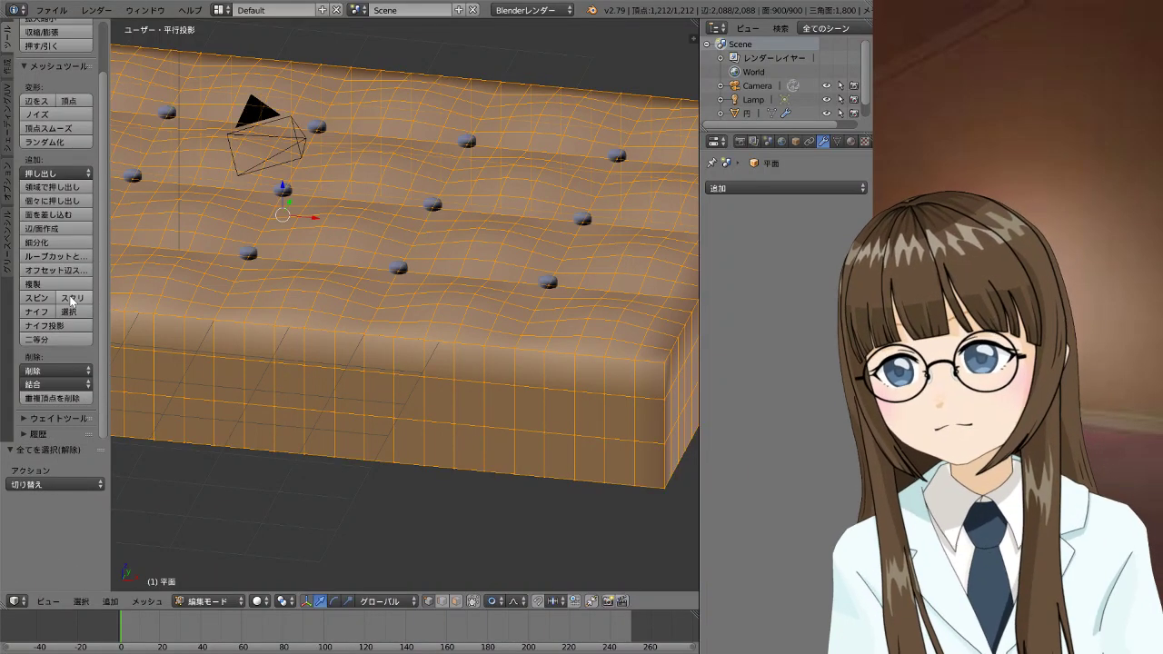
left_click(56, 398)
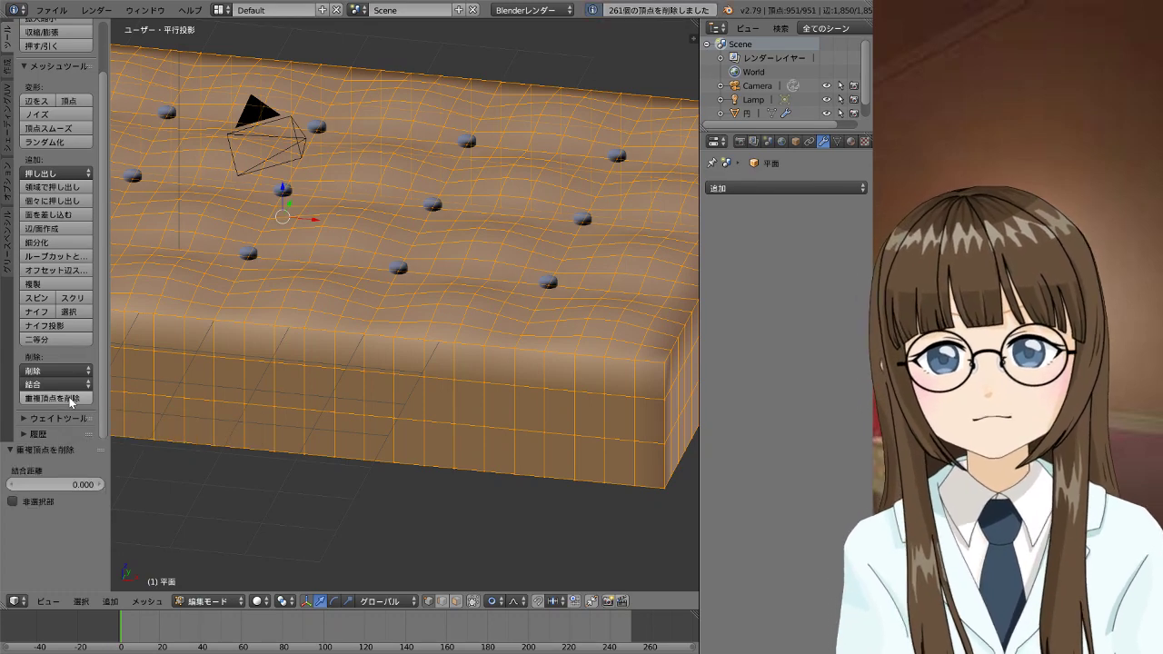
Move a vertex near the top edge with proportional falloff
right_click(572, 395)
right_click(514, 430)
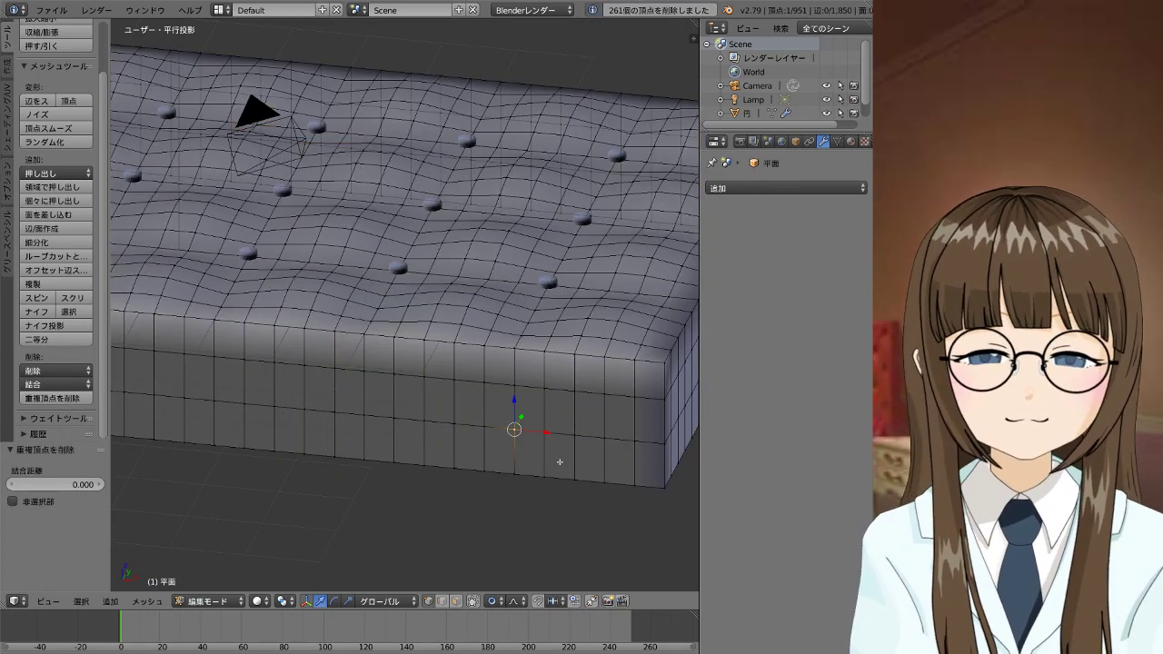
key("g")
left_click(592, 352)
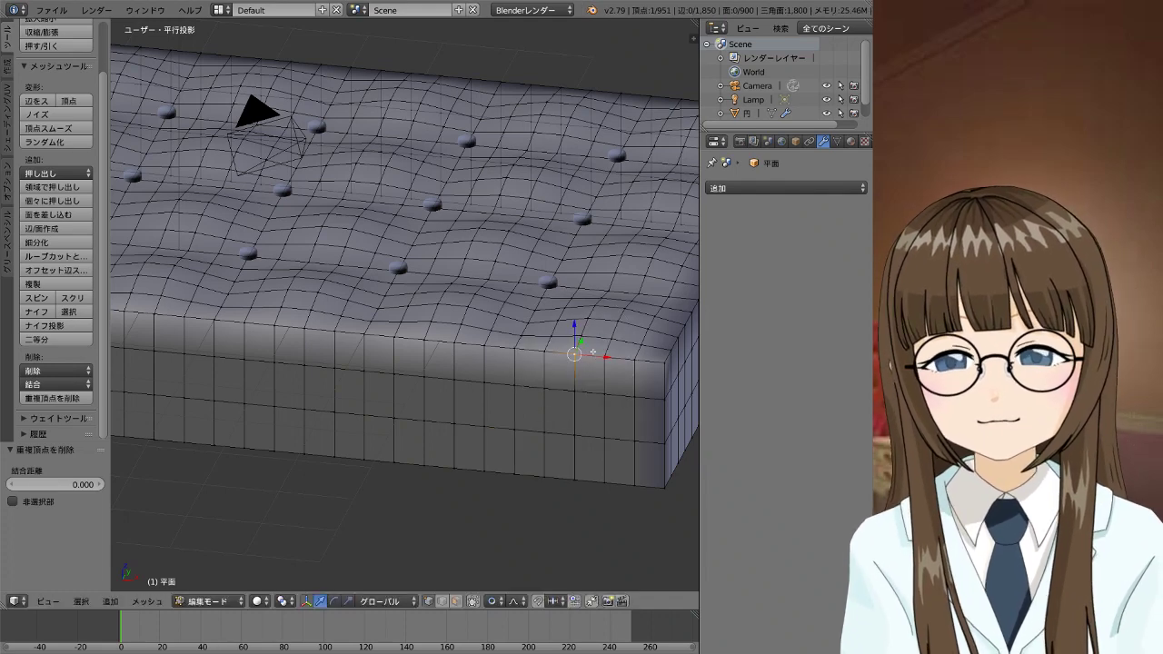
scroll(592, 352, "down", 5)
mouse_move(594, 348)
middle_mouse_down()
mouse_move(566, 365)
mouse_move(443, 373)
middle_mouse_up()
Add a loop cut around the side walls just below the top rim, reaching 1,051 vertices
key("ctrl+r")
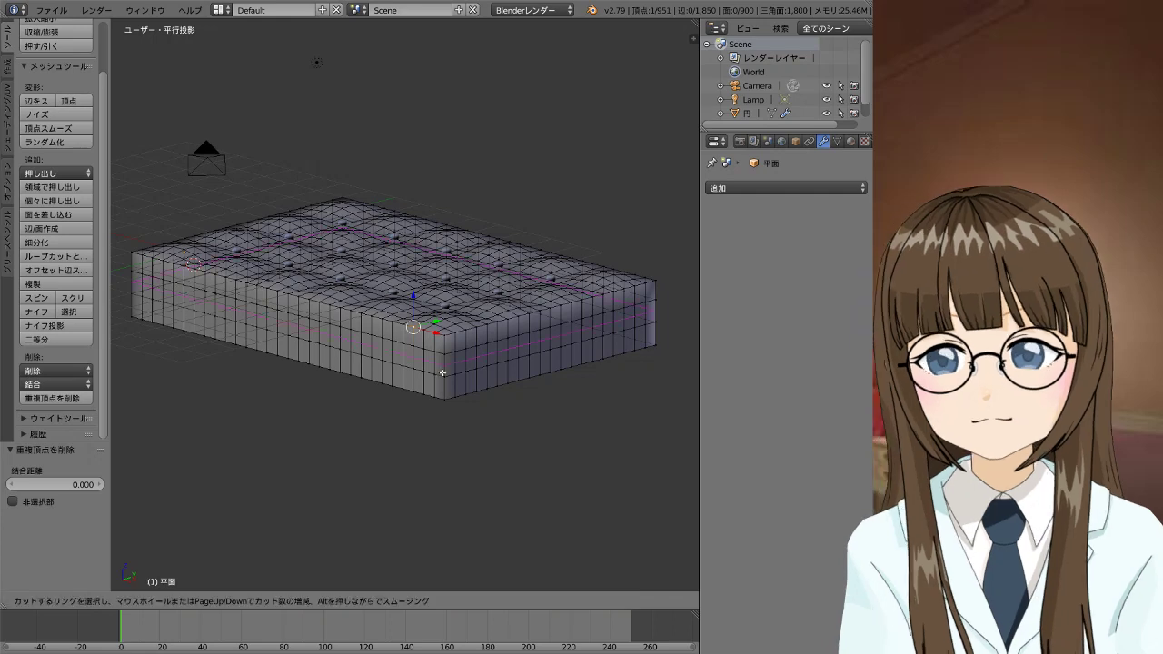
left_click(442, 370)
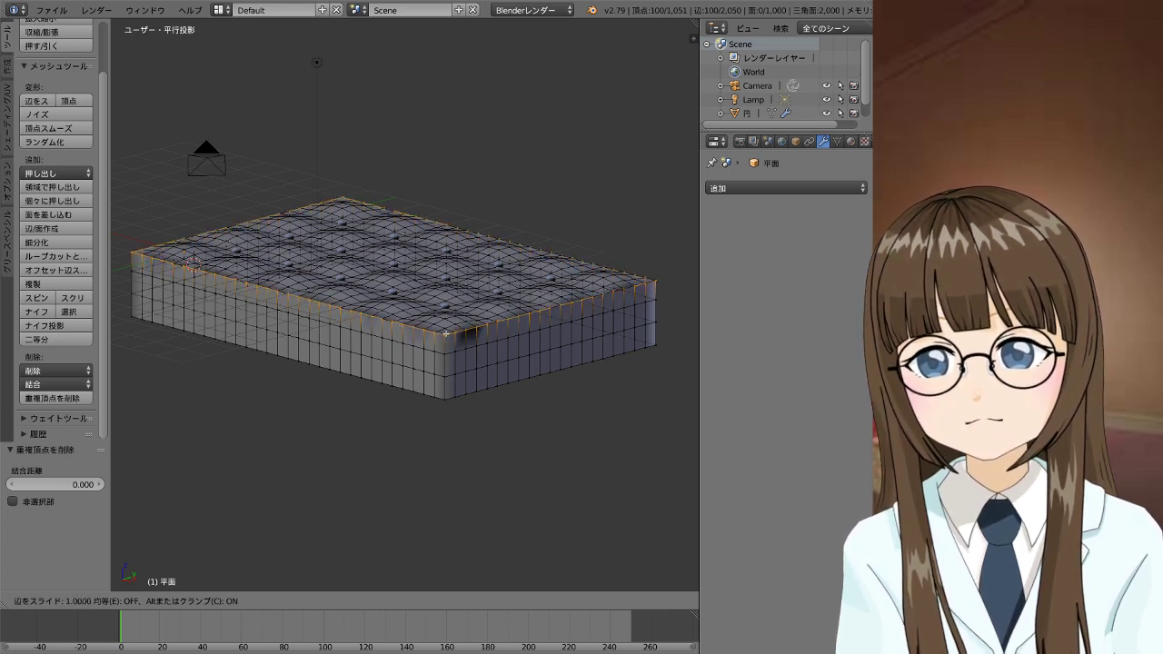
left_click(447, 335)
scroll(506, 367, "up", 1)
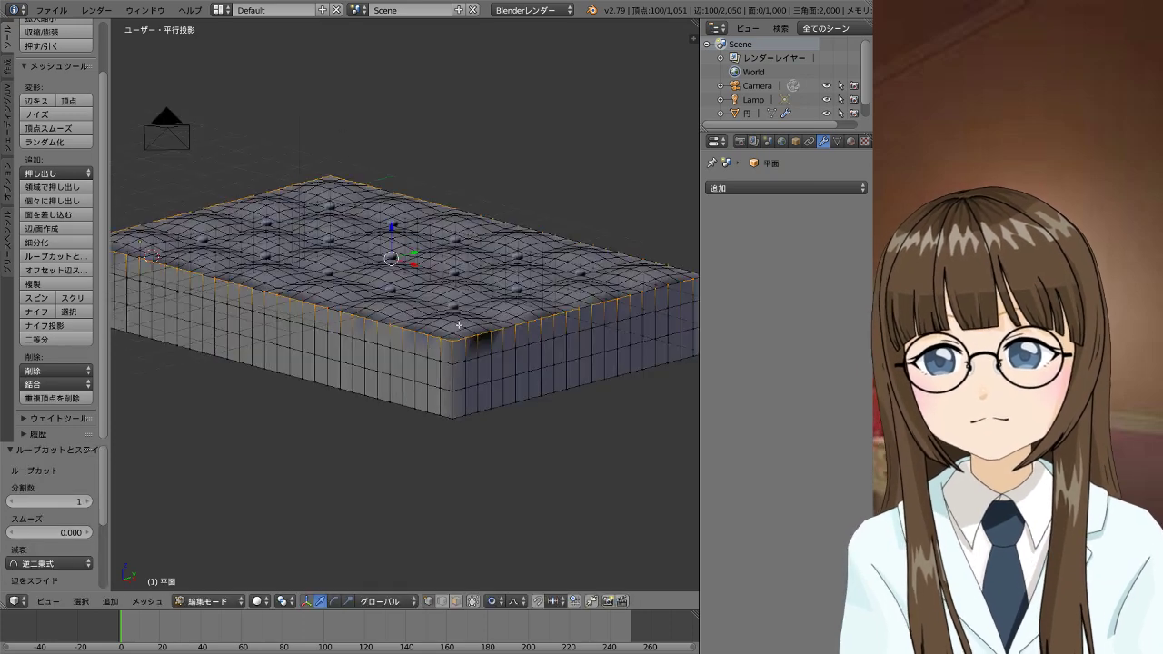
scroll(506, 367, "up", 1)
key("Tab")
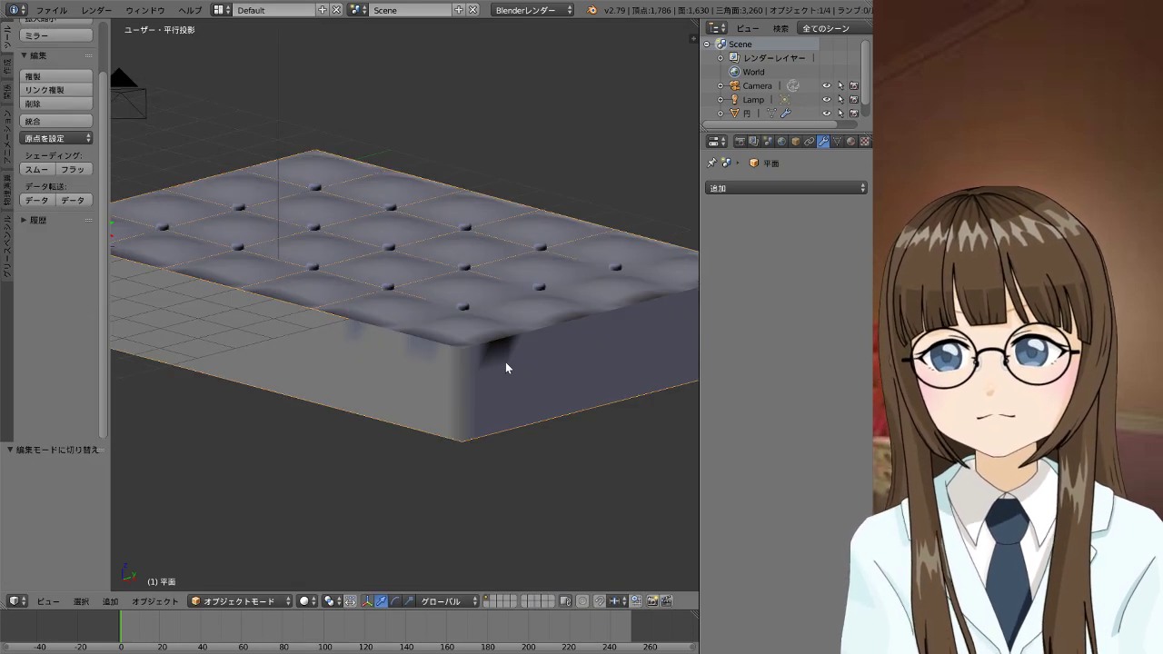
key("Tab")
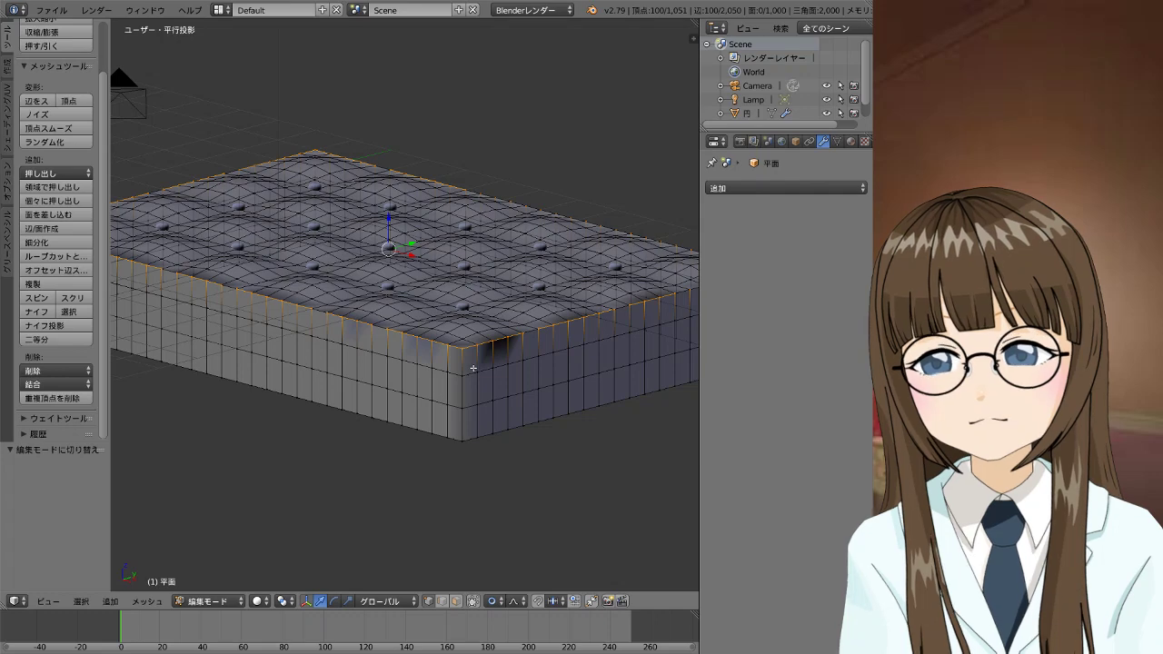
key("ctrl+r")
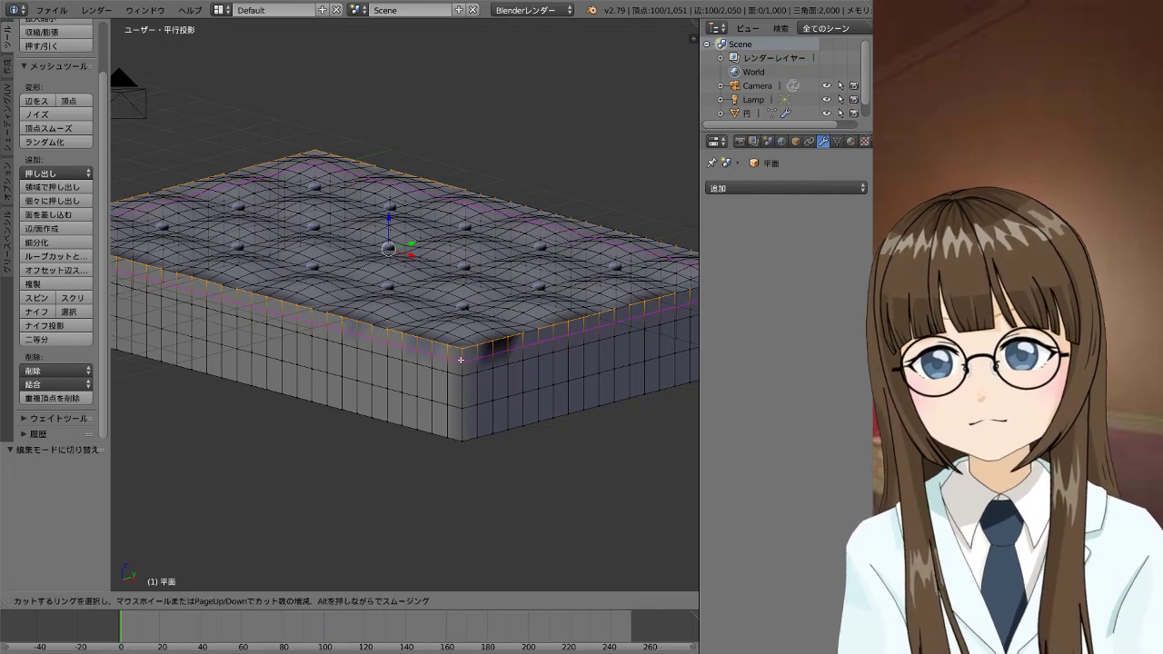
Add two edge loops around the side walls close to the top rim
left_click(461, 360)
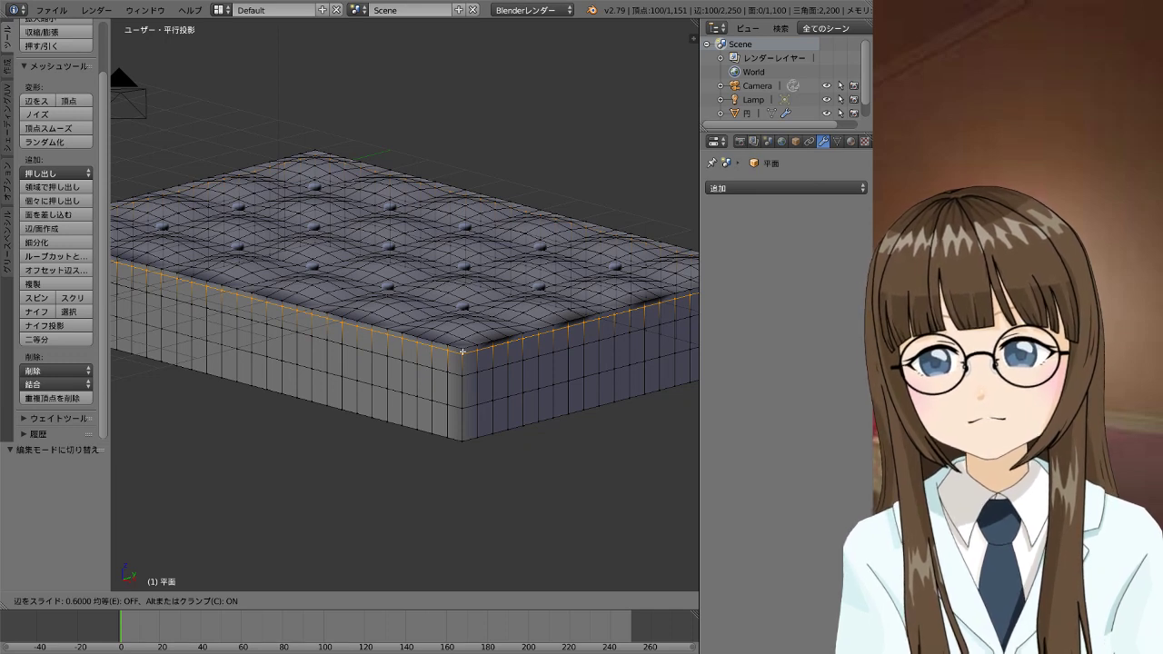
left_click(463, 352)
key("s")
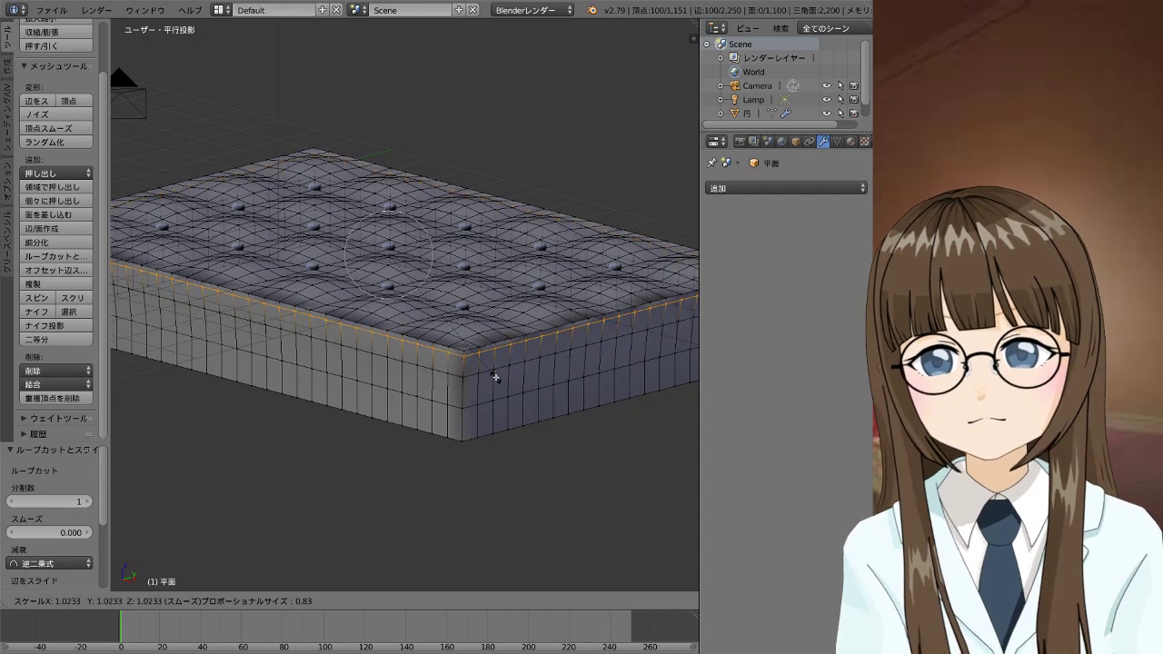
right_click(495, 377)
key("ctrl+r")
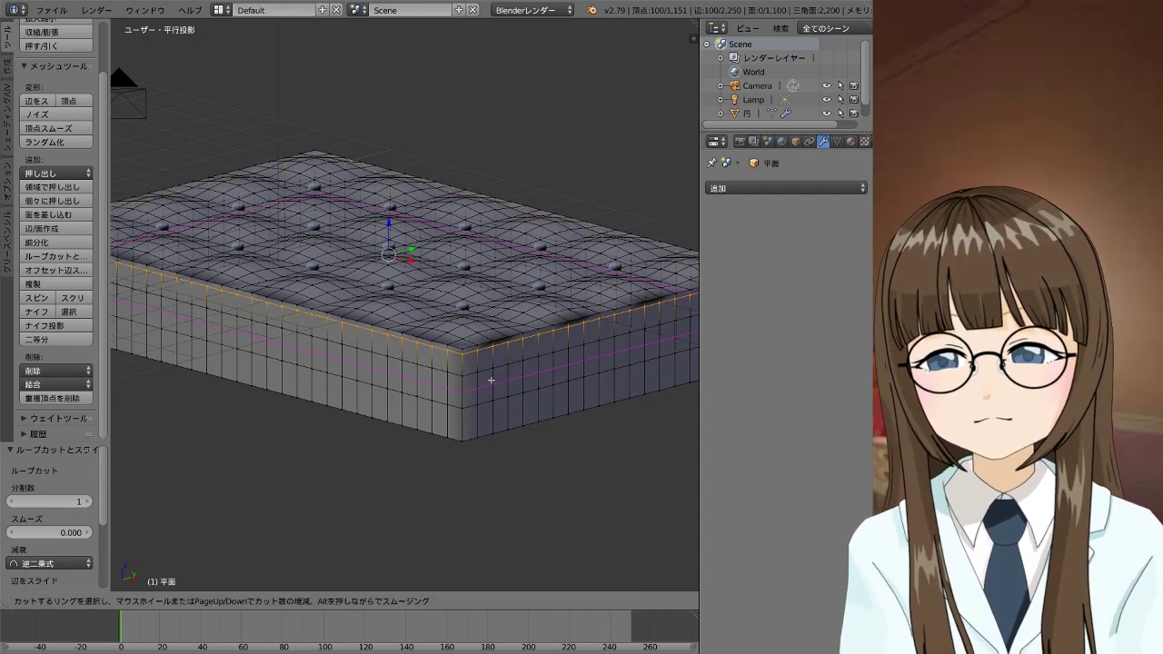
left_click(478, 366)
left_click(474, 361)
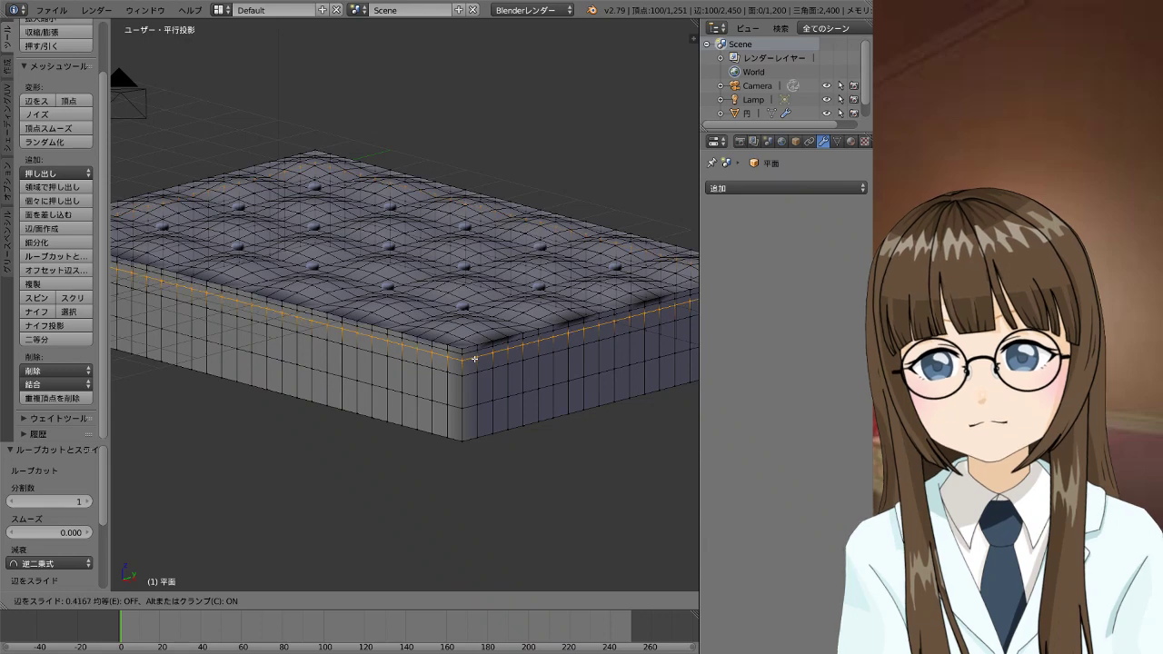
Scale the top rim loop outward about 1.03 with proportional editing, then return to Object Mode
right_click(463, 354)
right_click(466, 354, "alt")
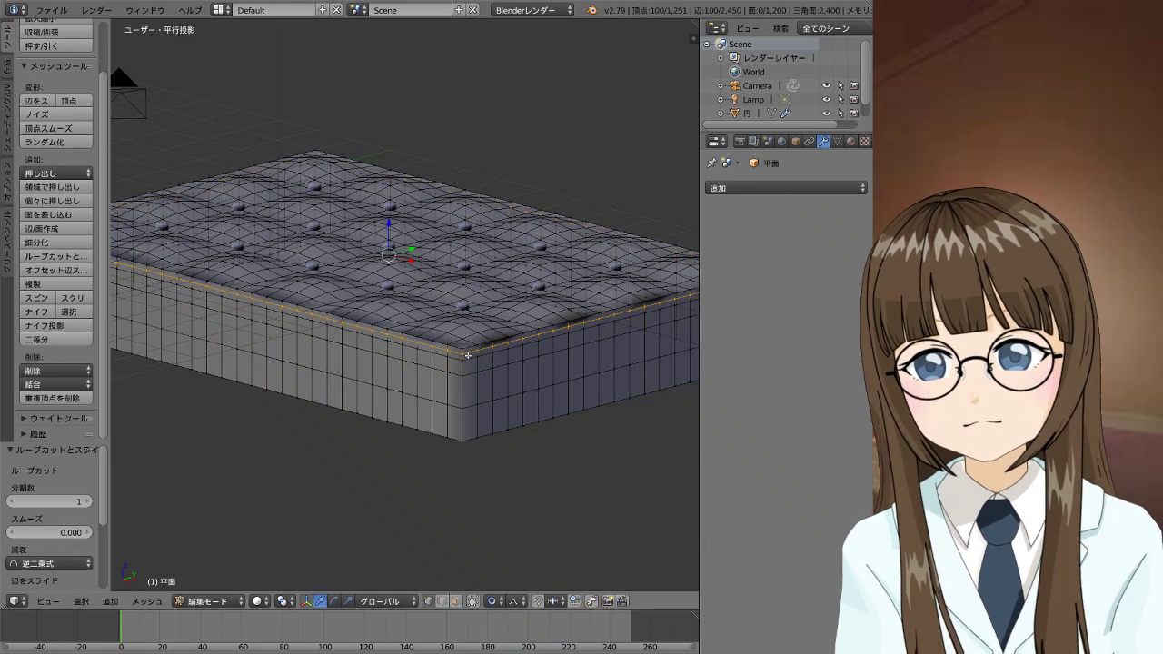
key("s")
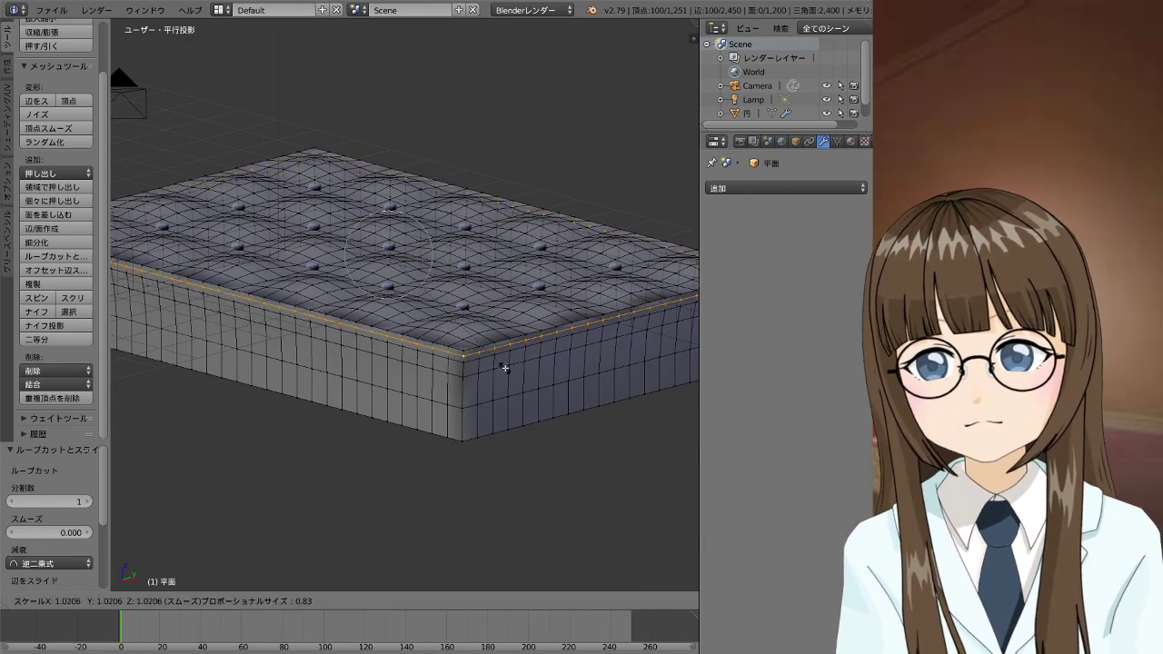
scroll(506, 368, "up", 8)
scroll(506, 369, "up", 10)
scroll(506, 370, "up", 8)
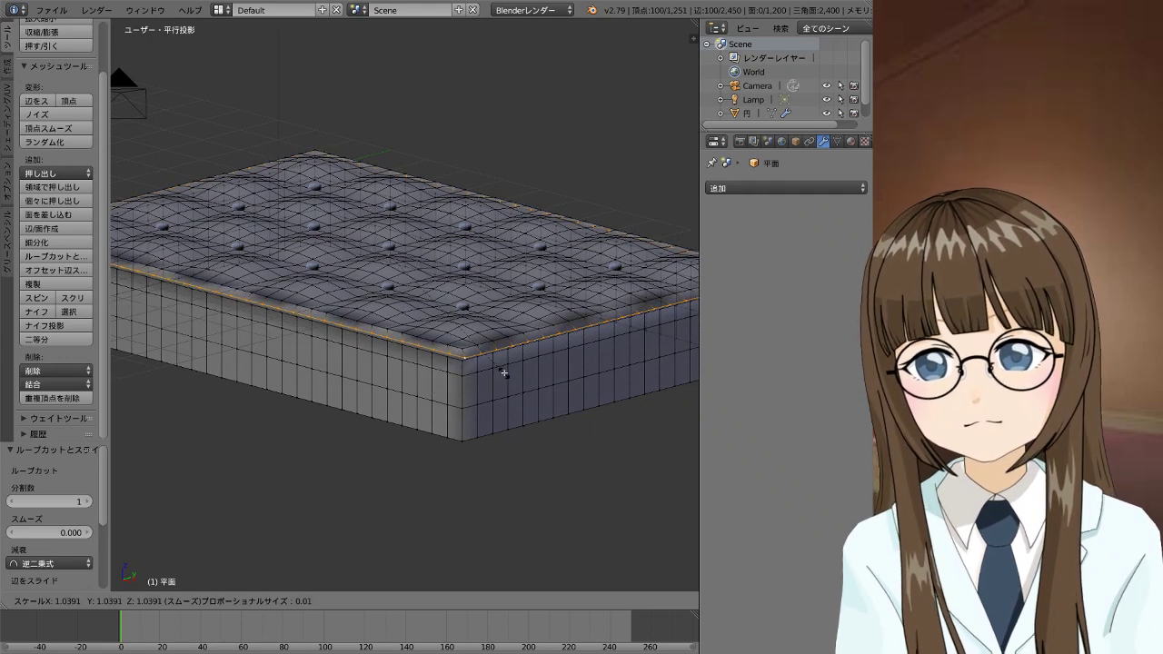
right_click(502, 366)
key("s")
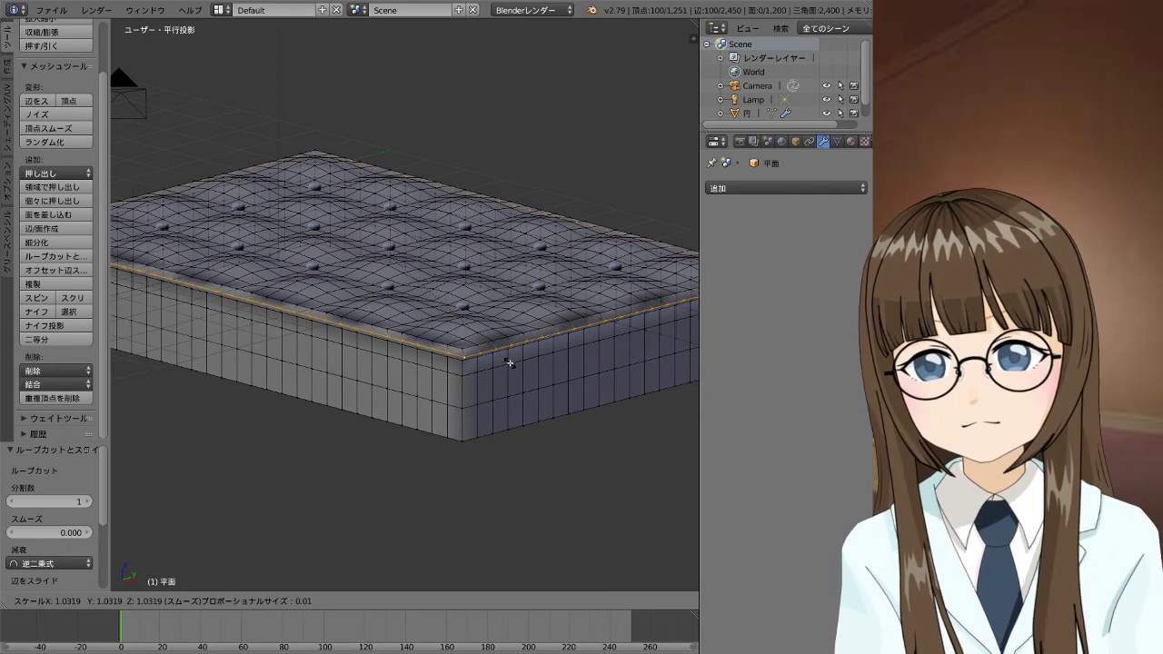
left_click(509, 363)
key("Tab")
mouse_move(582, 361)
middle_mouse_down()
mouse_move(502, 381)
mouse_move(423, 443)
mouse_move(493, 382)
middle_mouse_up()
scroll(422, 443, "up", 3)
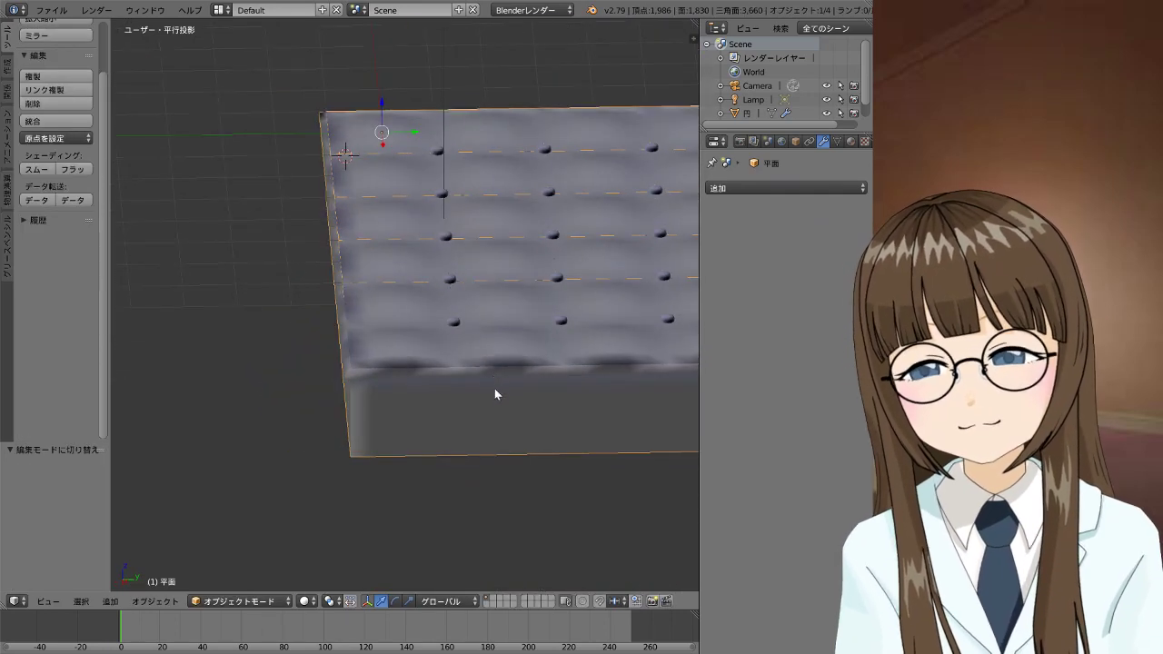
Slide the extra rim loop onto the top edge and dissolve it, leaving 951 vertices
key("ctrl+z")
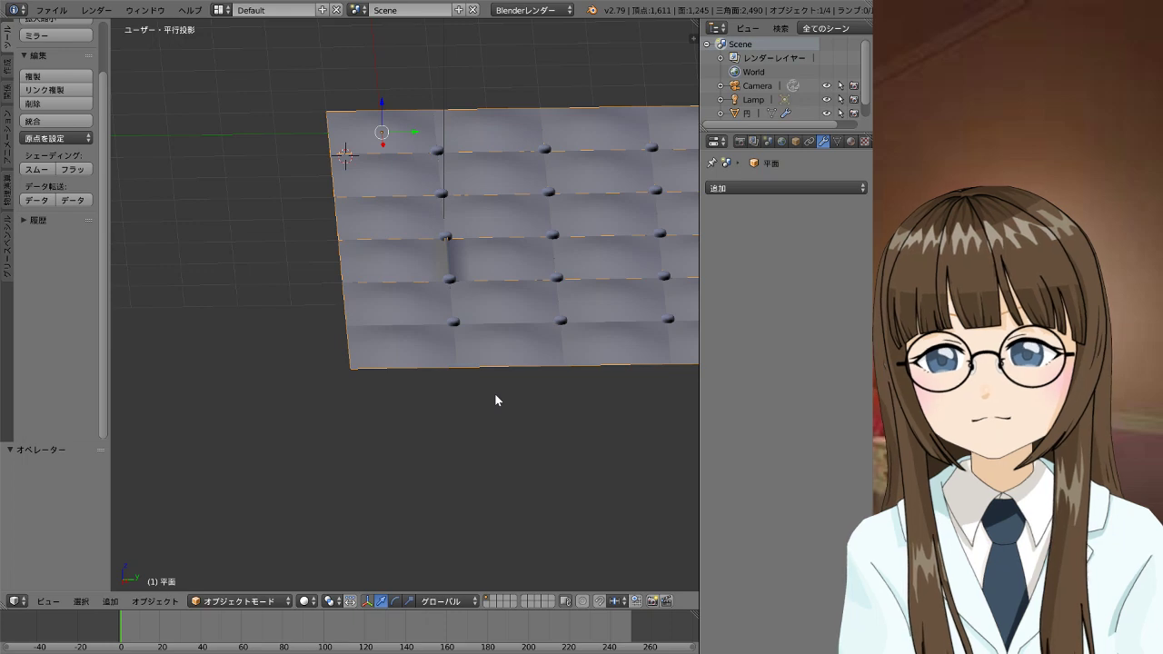
key("ctrl+shift+z")
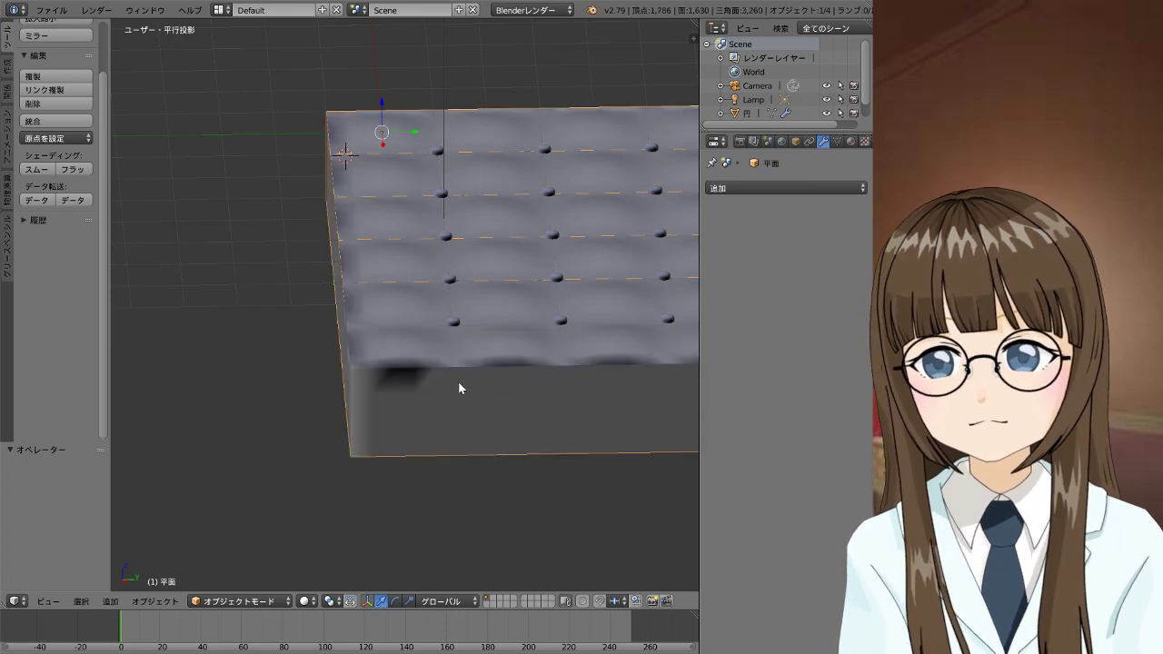
key("Tab")
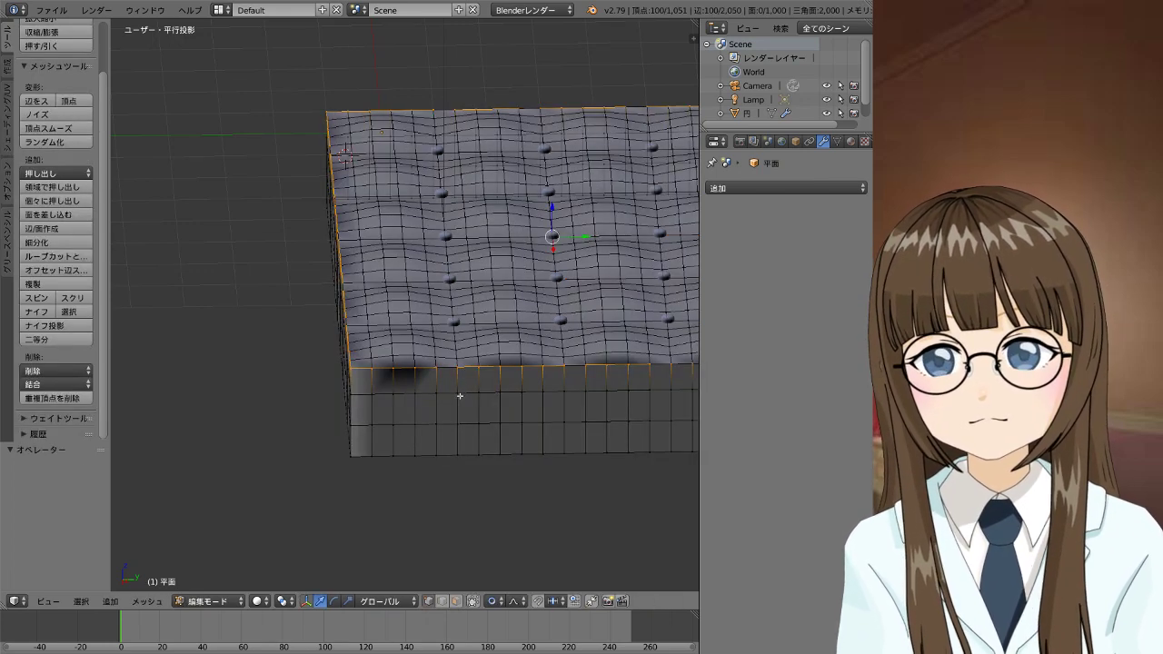
mouse_move(463, 380)
middle_mouse_down()
mouse_move(571, 371)
mouse_move(532, 366)
mouse_move(534, 377)
middle_mouse_up()
key("g")
key("g")
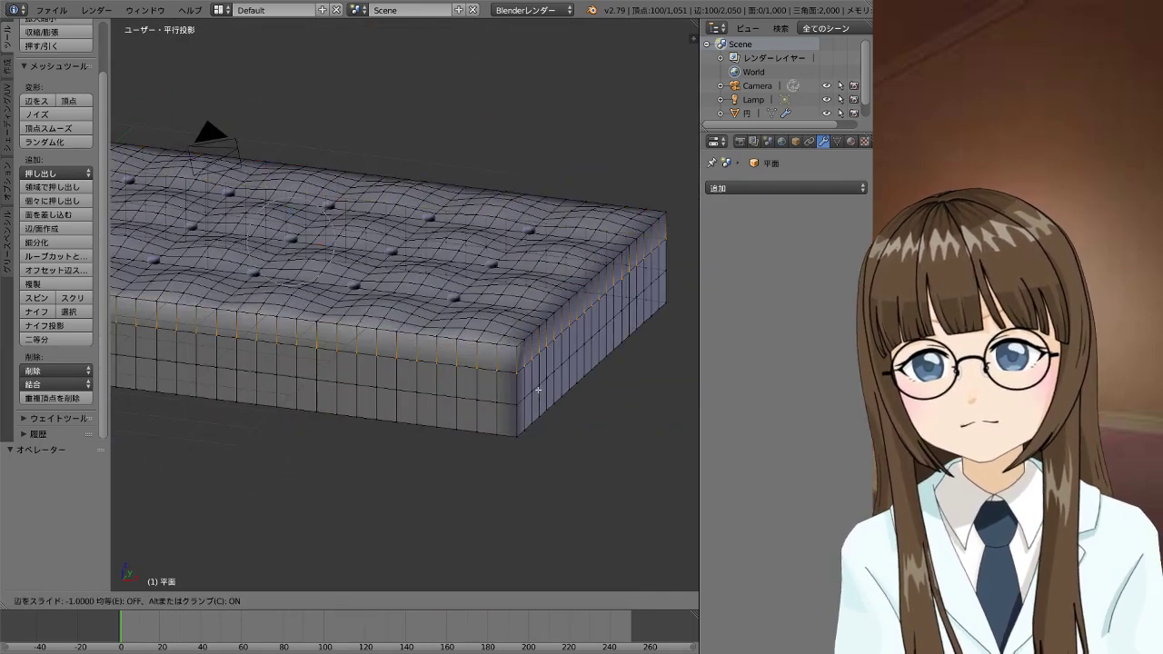
left_click(538, 376)
key("x")
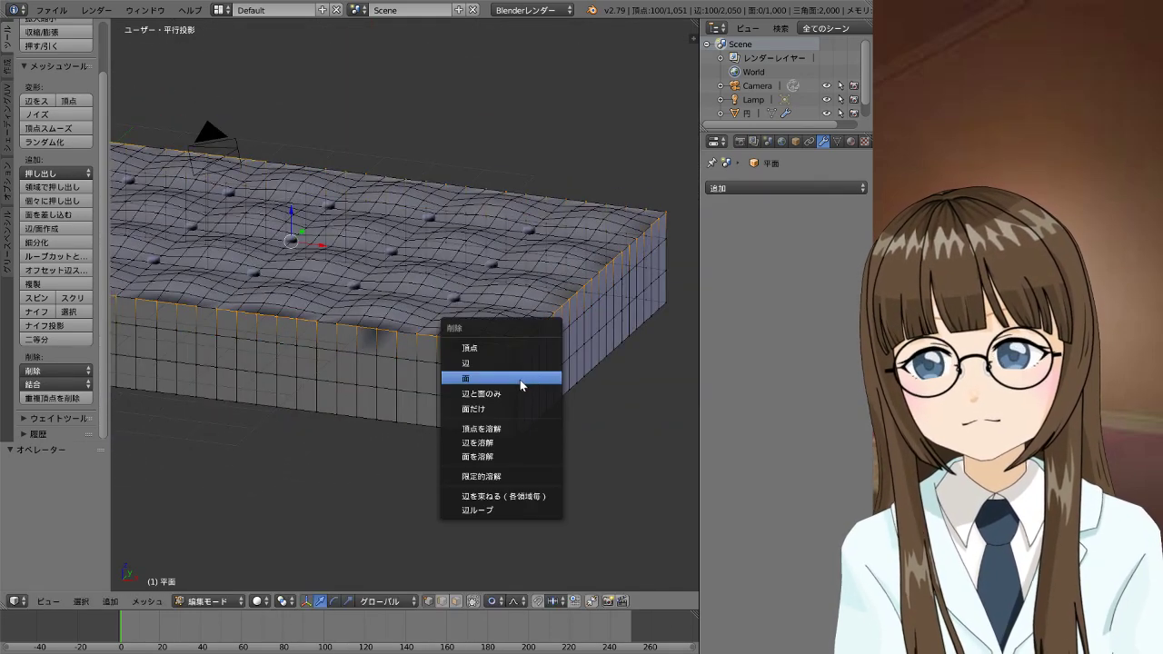
left_click(505, 445)
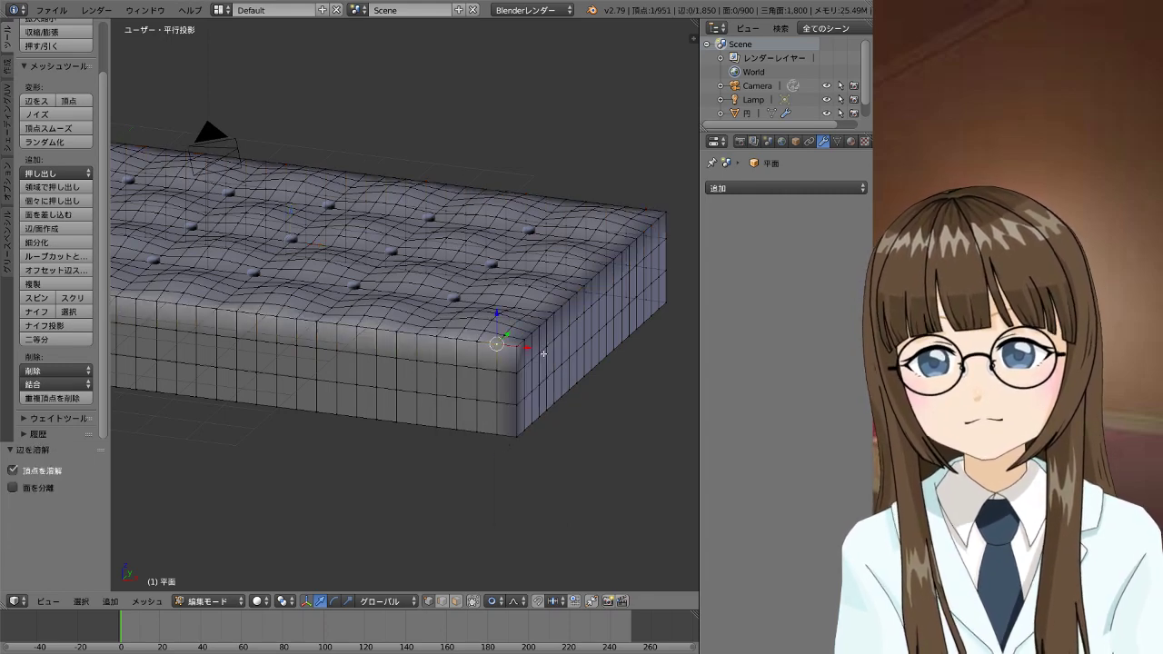
middle_click_drag(544, 354, 361, 161)
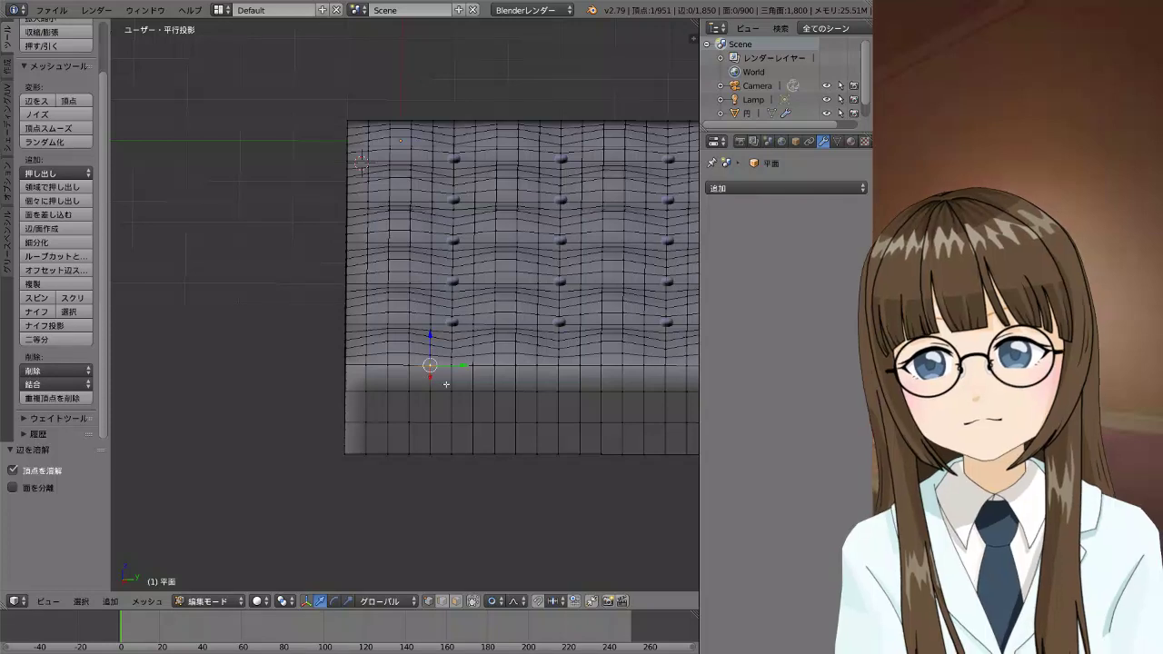
Cut four edge loops into the cushion's side walls, each slid just under the top rim
key("ctrl+r")
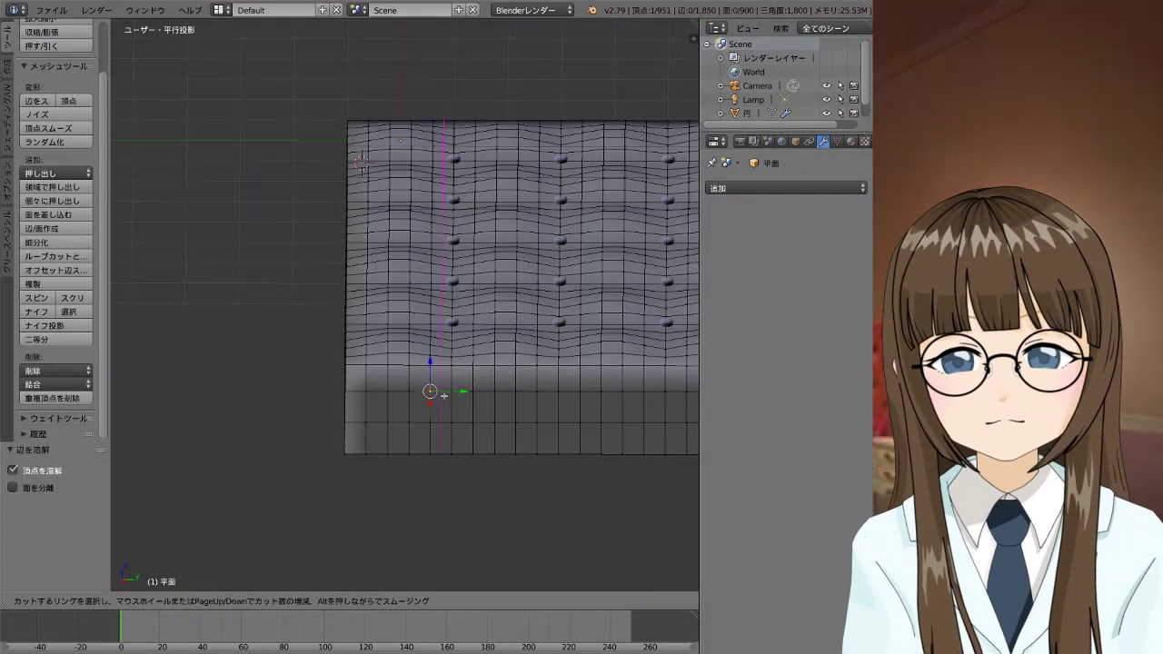
left_click(391, 381)
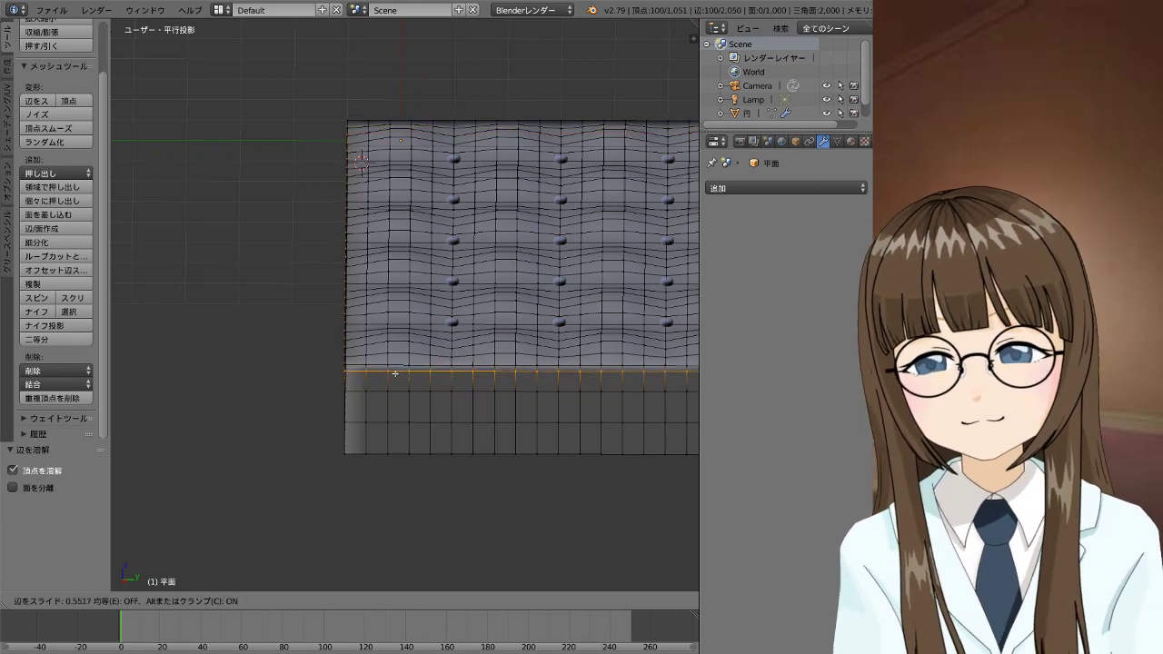
left_click(395, 373)
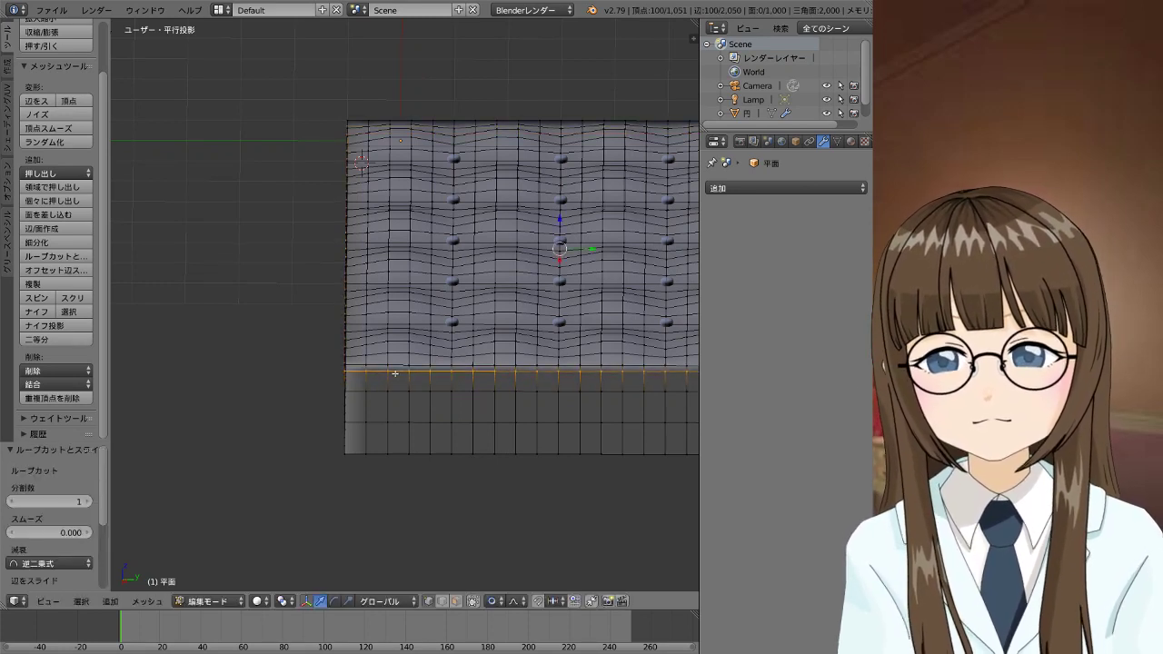
key("ctrl+r")
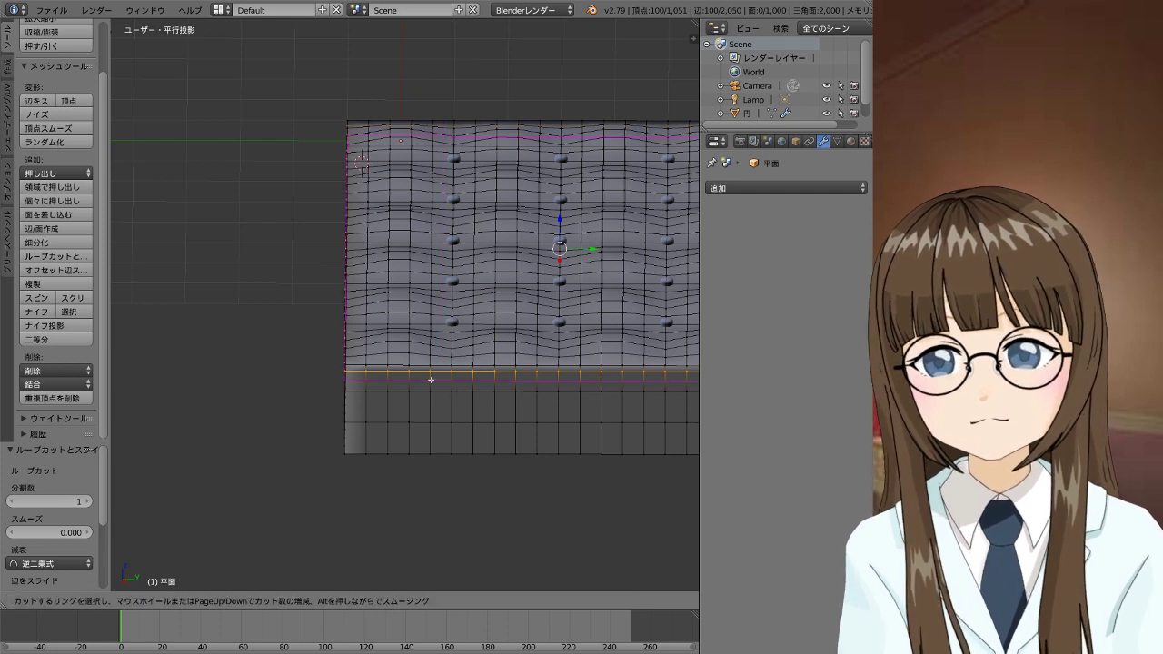
left_click(428, 381)
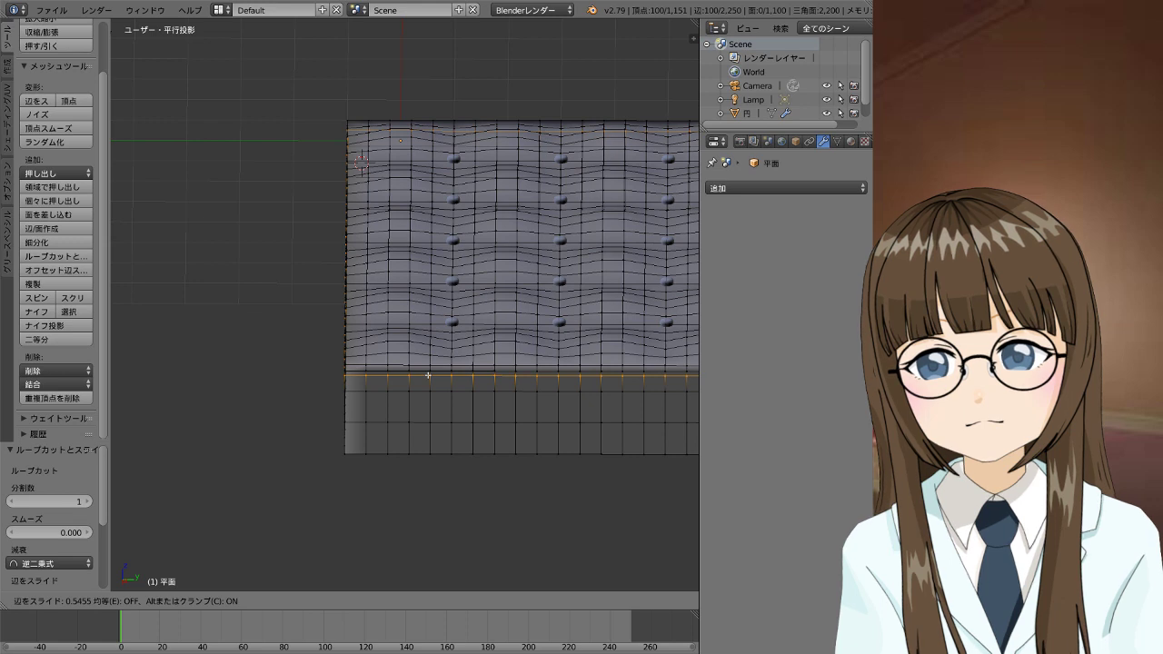
left_click(428, 376)
key("ctrl+r")
left_click(428, 377)
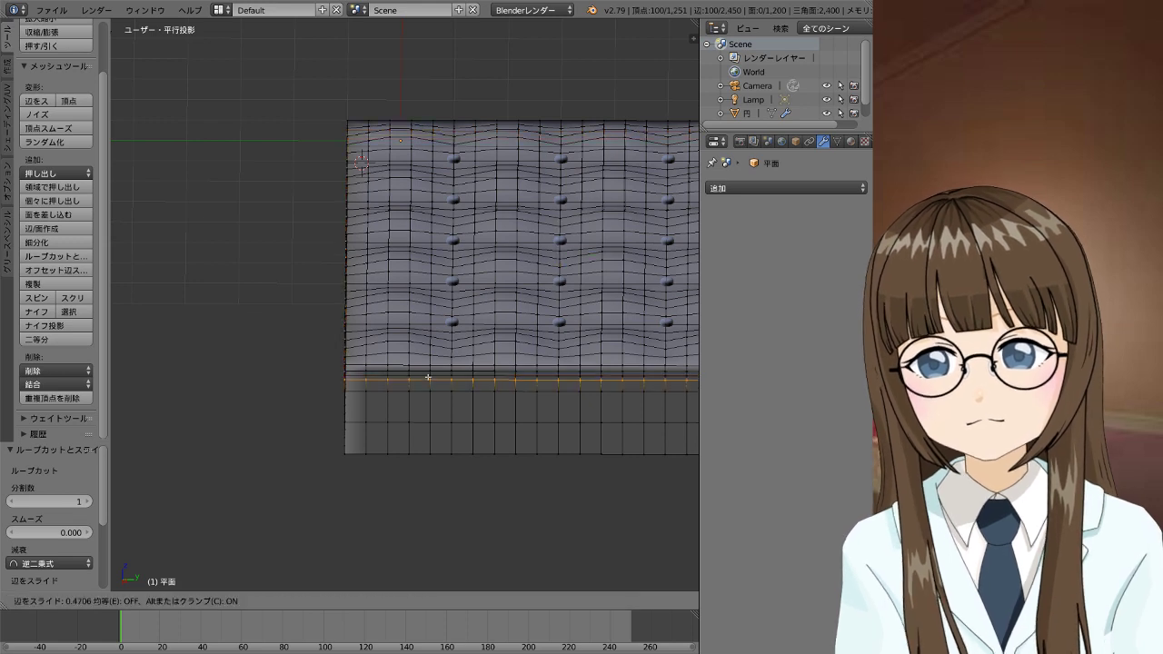
left_click(428, 377)
key("ctrl+r")
left_click(431, 385)
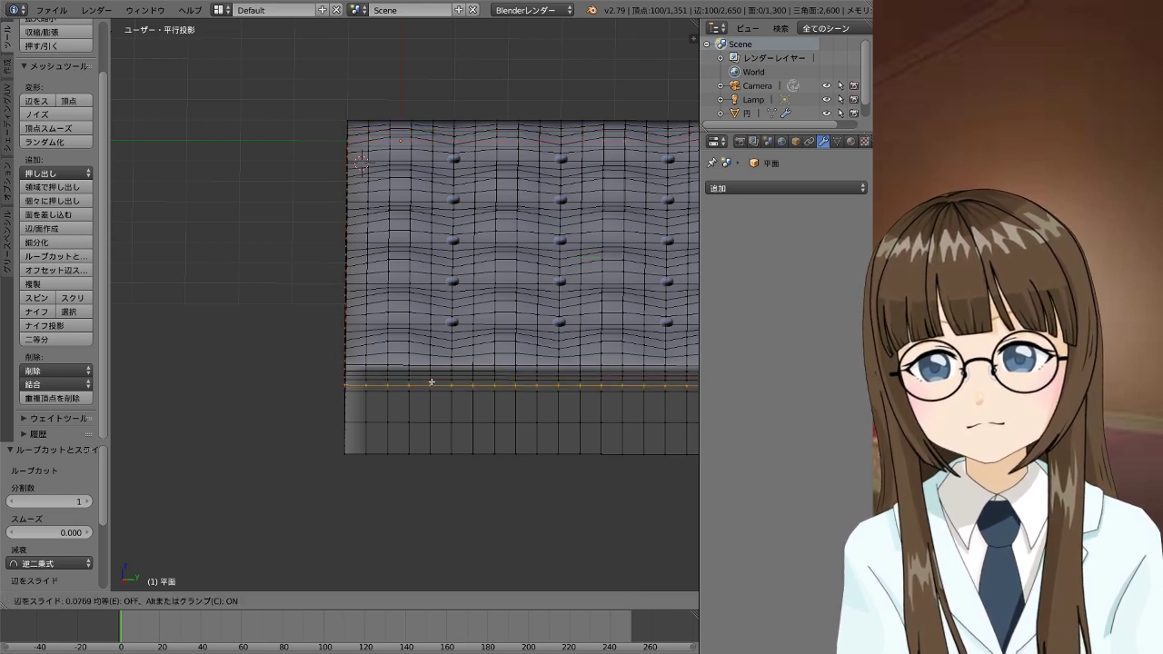
left_click(432, 379)
Select two adjacent side-wall edge loops and the face band between them
right_click(431, 376)
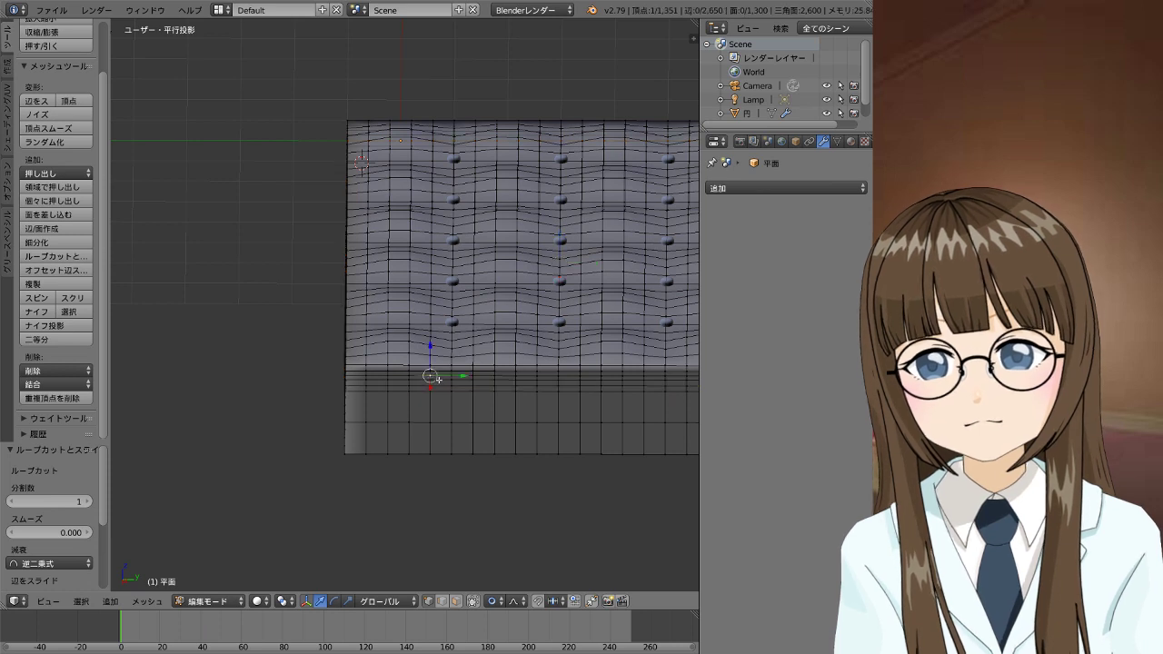
right_click(439, 378, "alt")
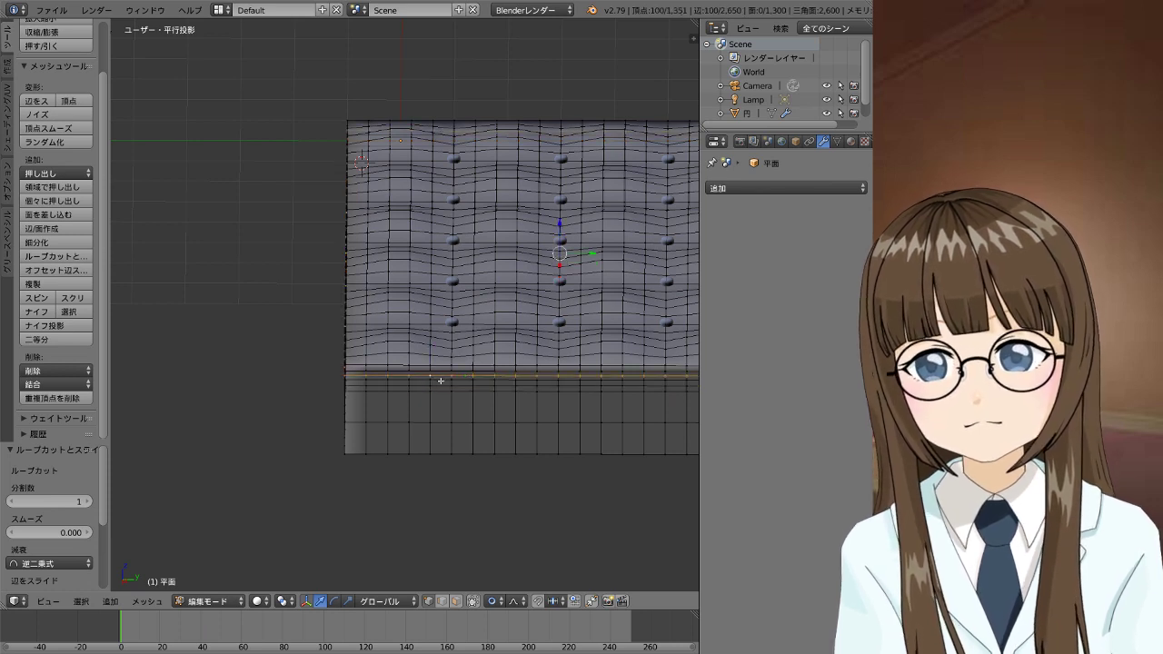
right_click(441, 382, "alt+shift")
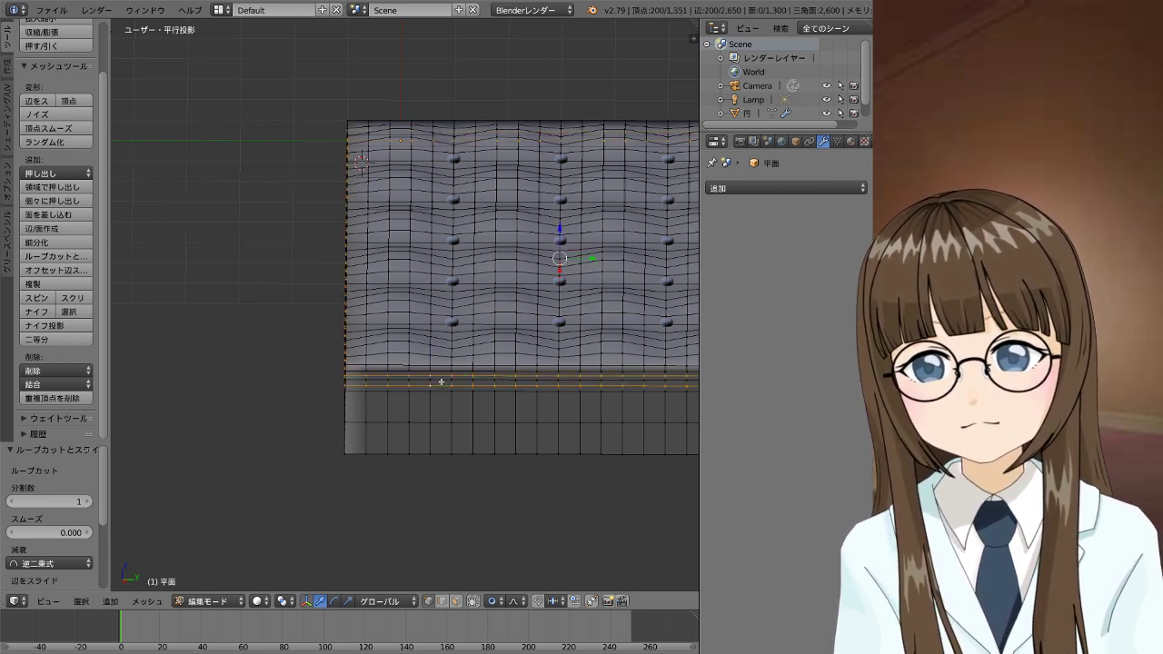
key("ctrl+tab")
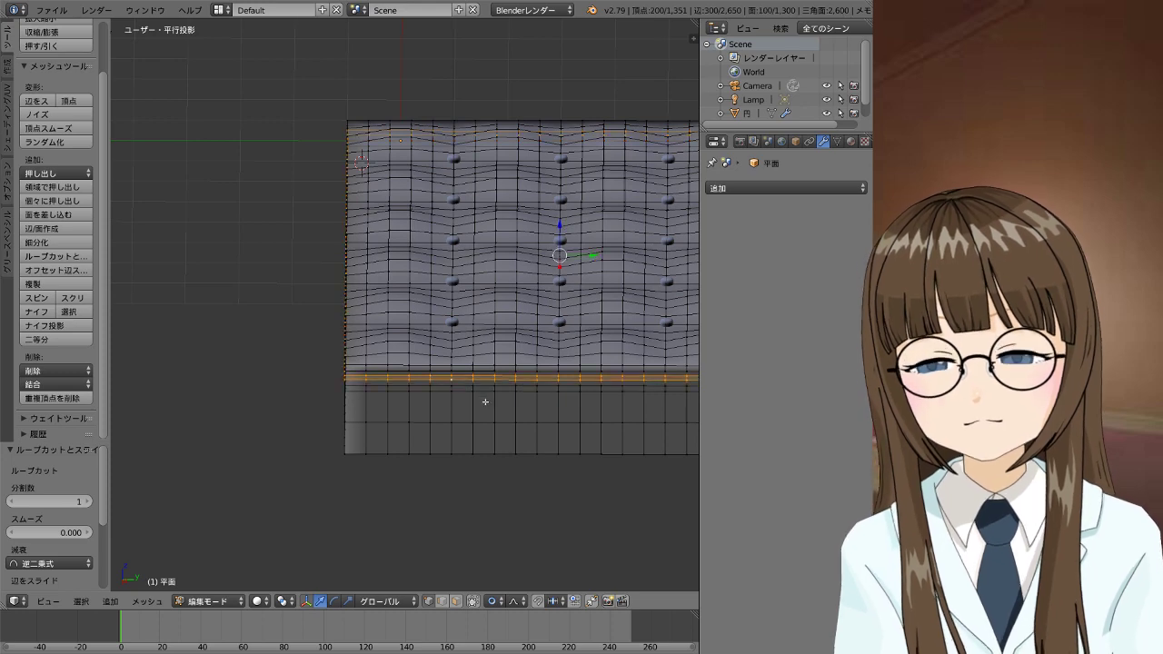
After two cancelled scale attempts, set Proportional Editing to Connected
key("s")
key("Escape")
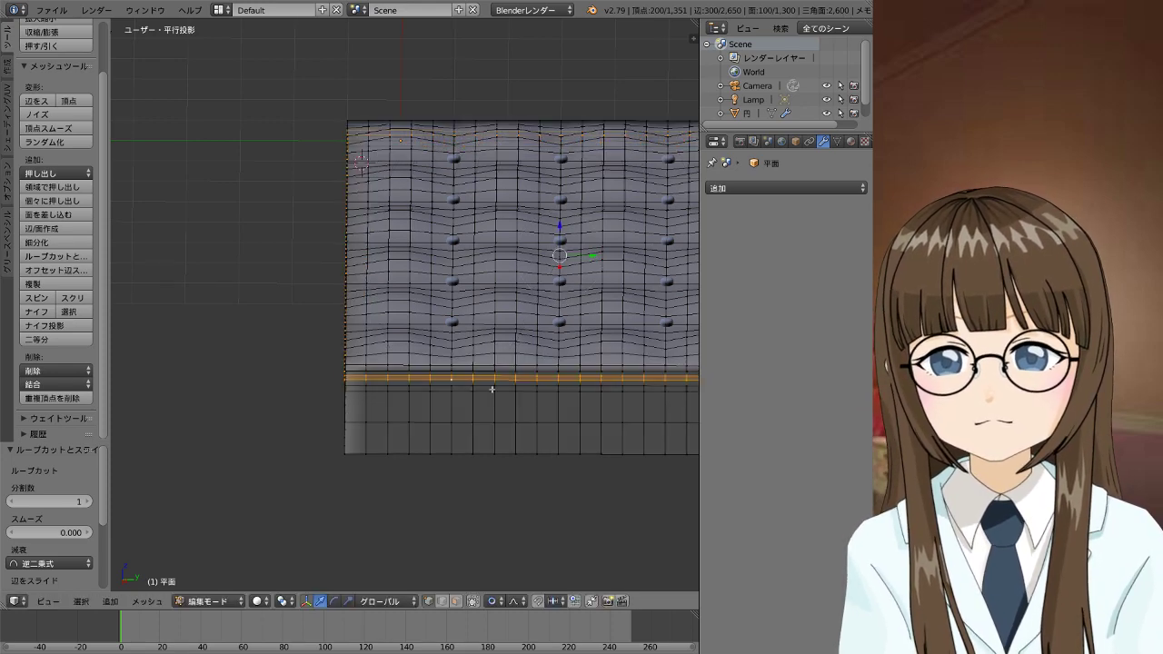
key("s")
key("Escape")
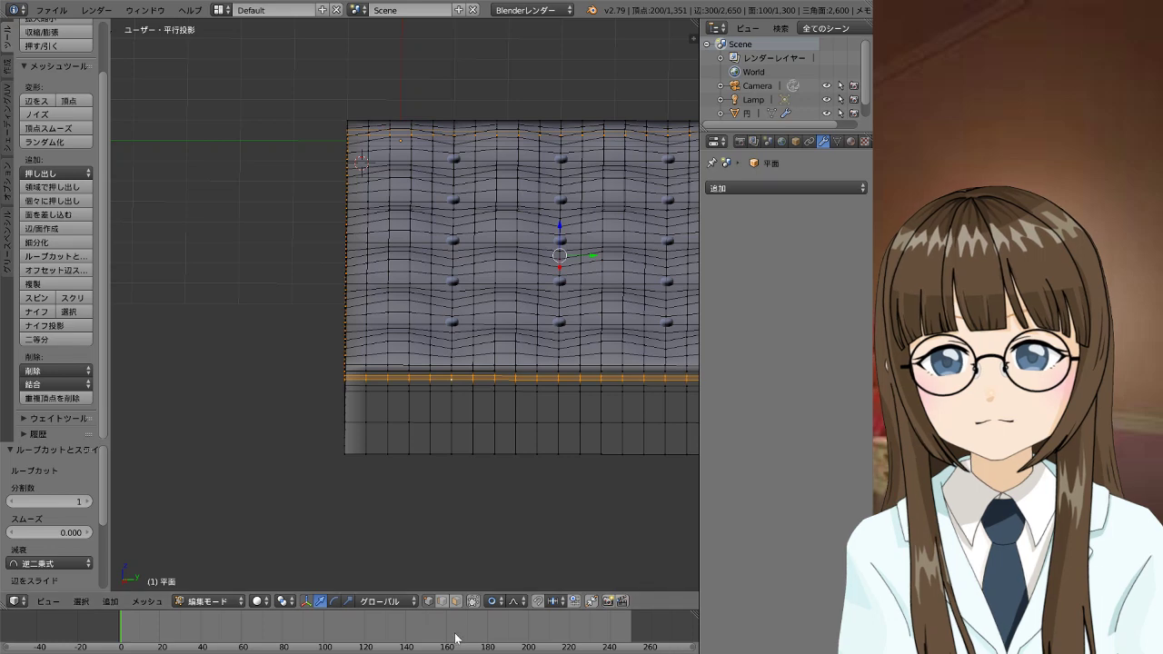
left_click(494, 610)
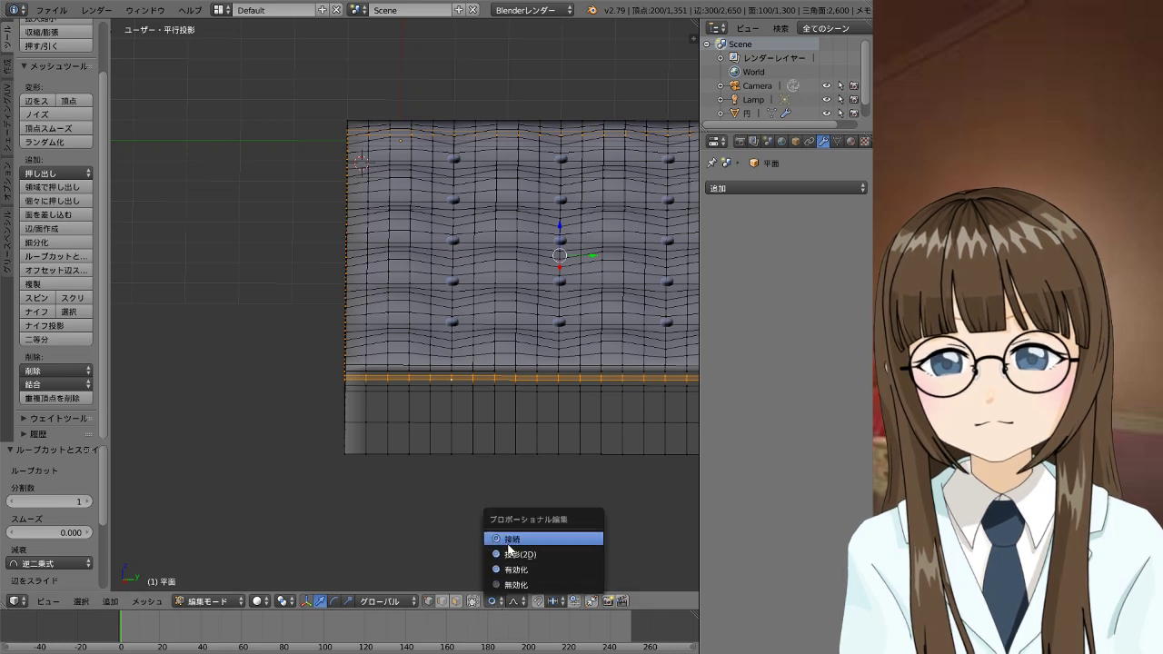
left_click(507, 535)
Scale the selected band with connected proportional falloff to round the rim
key("s")
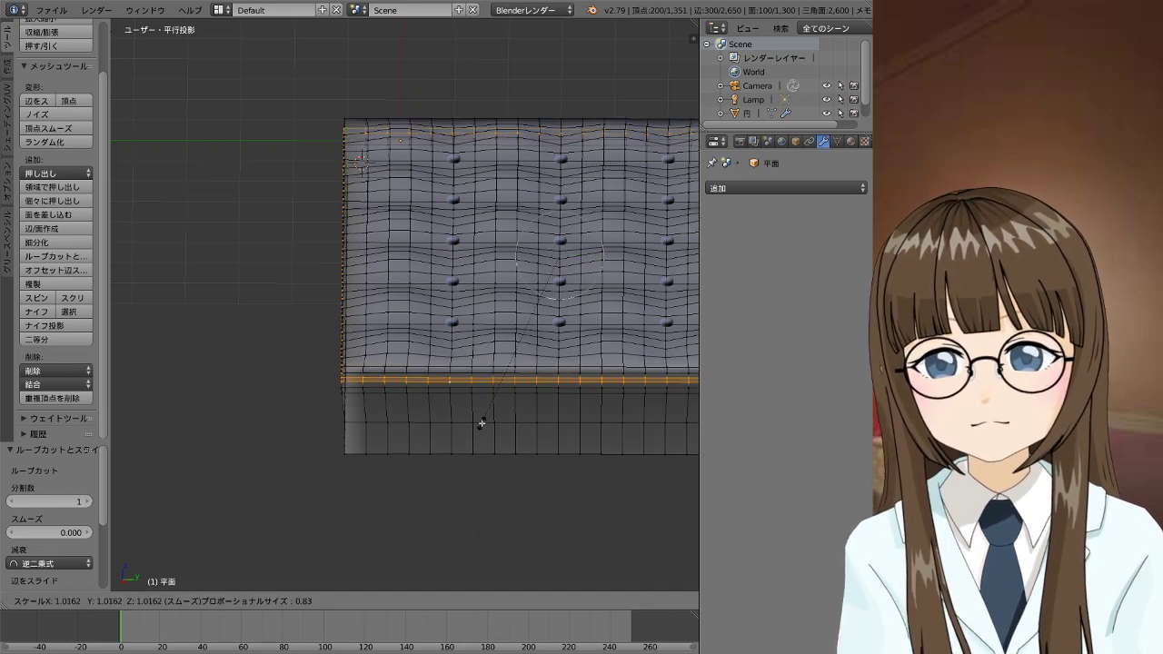
scroll(483, 441, "up", 3)
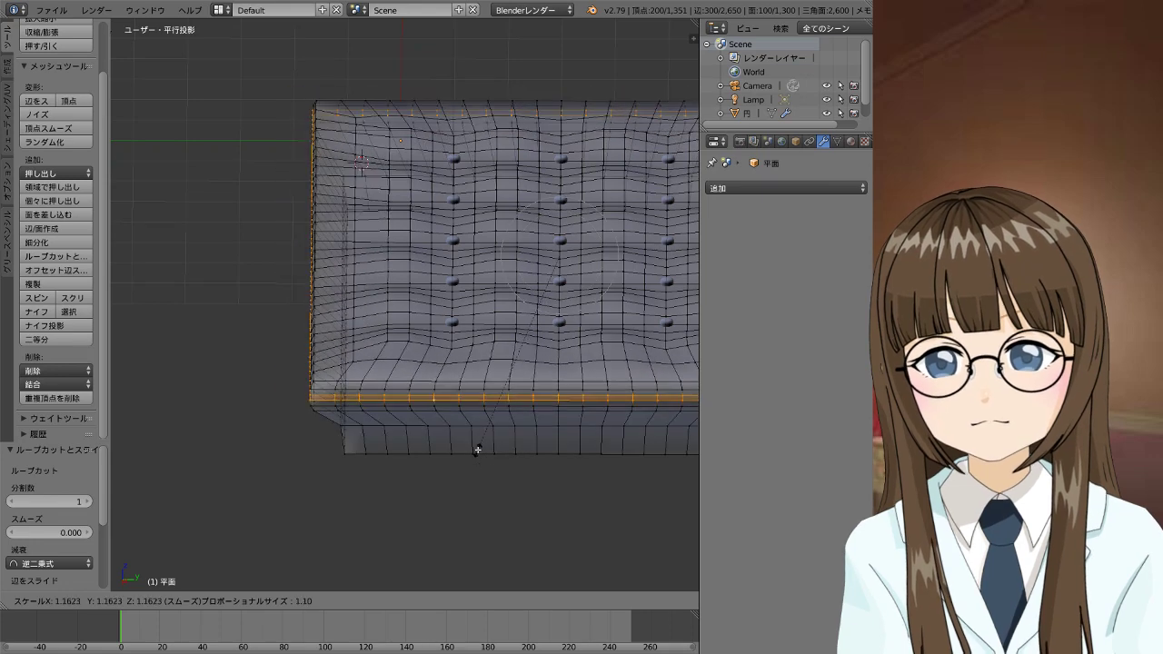
scroll(489, 462, "up", 10)
scroll(489, 465, "up", 10)
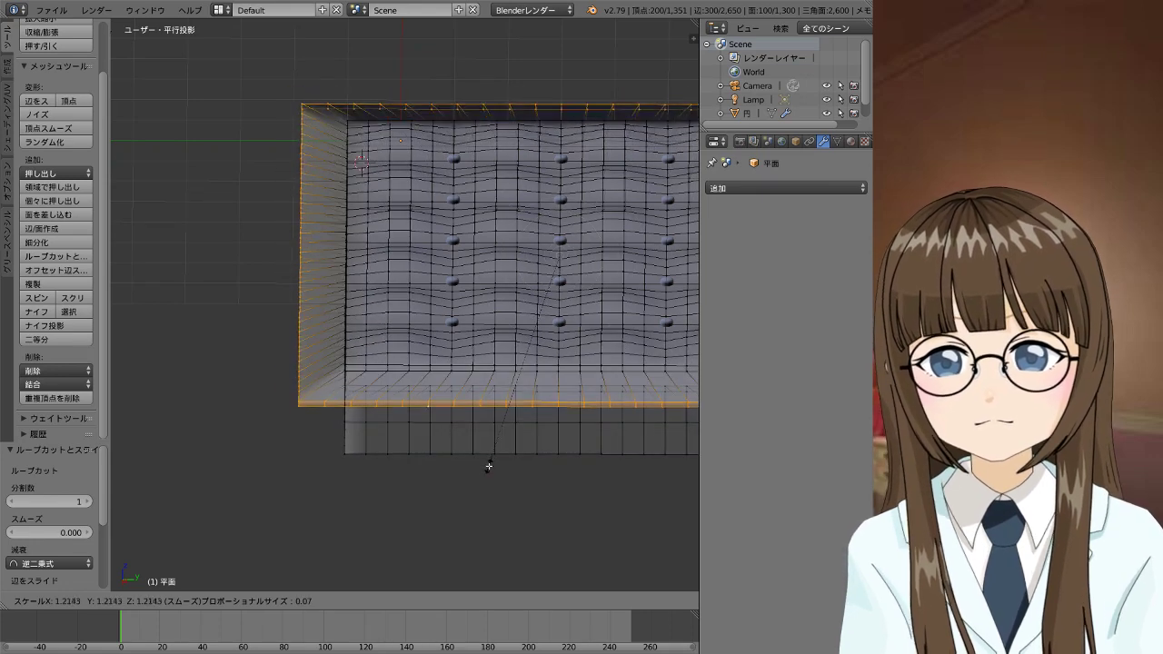
scroll(488, 468, "up", 5)
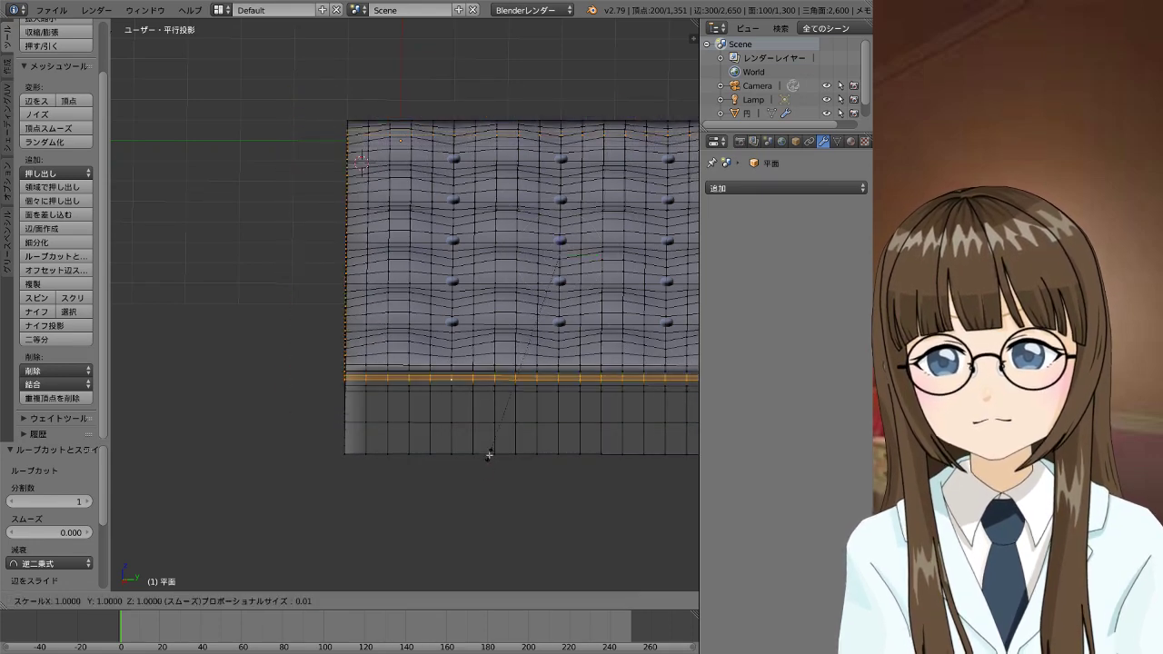
left_click(489, 457)
Inspect the rounded cushion from above in Object Mode, then return to Edit Mode
key("Tab")
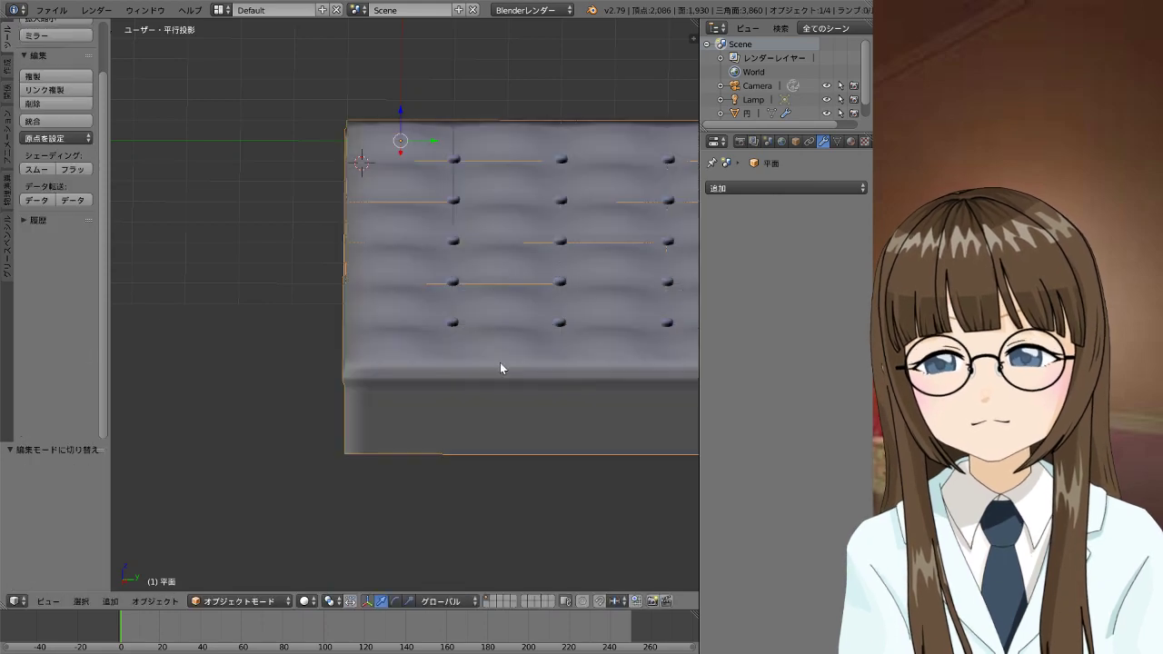
mouse_move(507, 325)
middle_mouse_down()
mouse_move(435, 480)
mouse_move(373, 423)
mouse_move(436, 444)
mouse_move(579, 408)
mouse_move(519, 462)
mouse_move(423, 346)
mouse_move(381, 351)
mouse_move(358, 373)
mouse_move(388, 383)
middle_mouse_up()
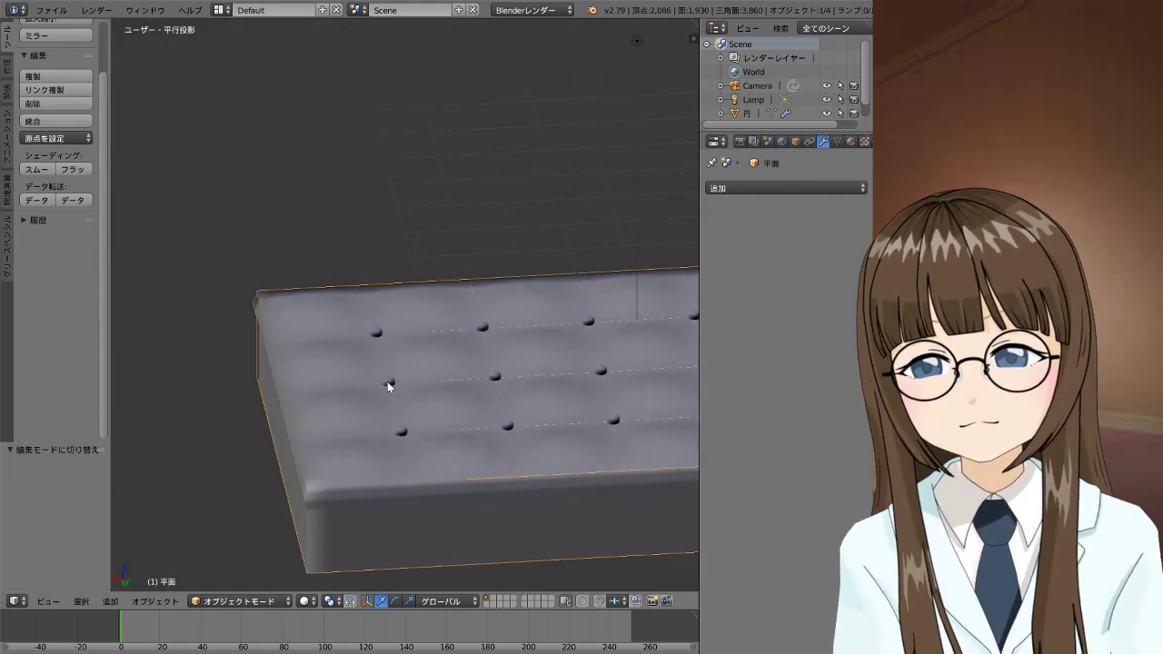
key("Tab")
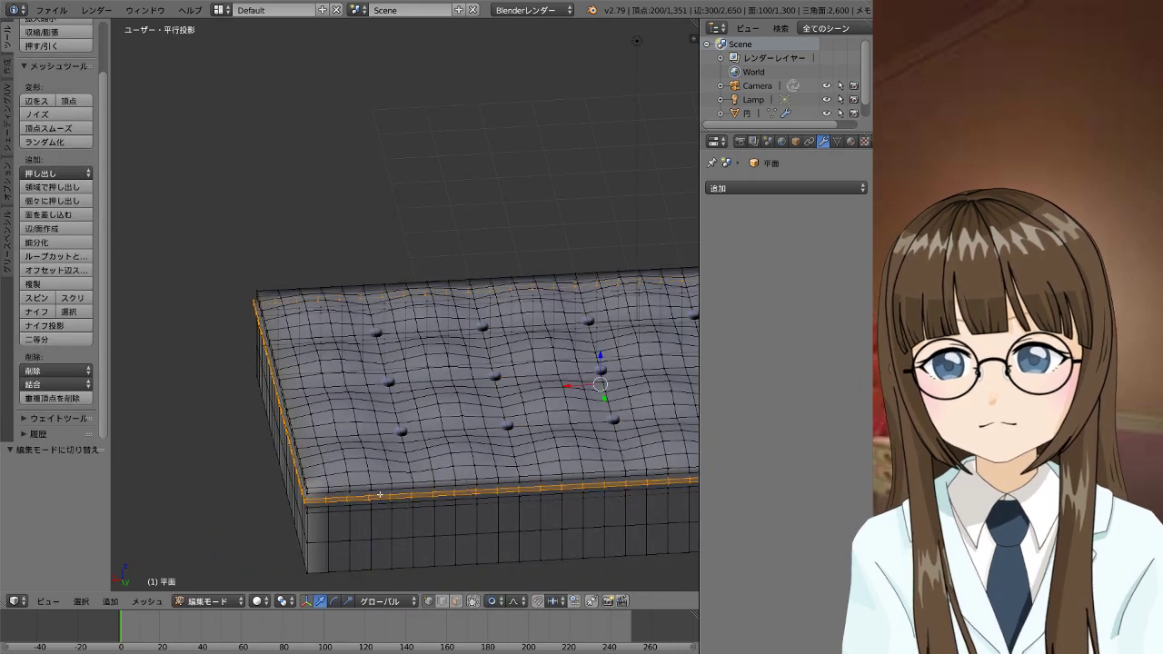
Add a Subdivision Surface modifier and view the smoothed cushion from above in Object Mode
right_click(390, 495)
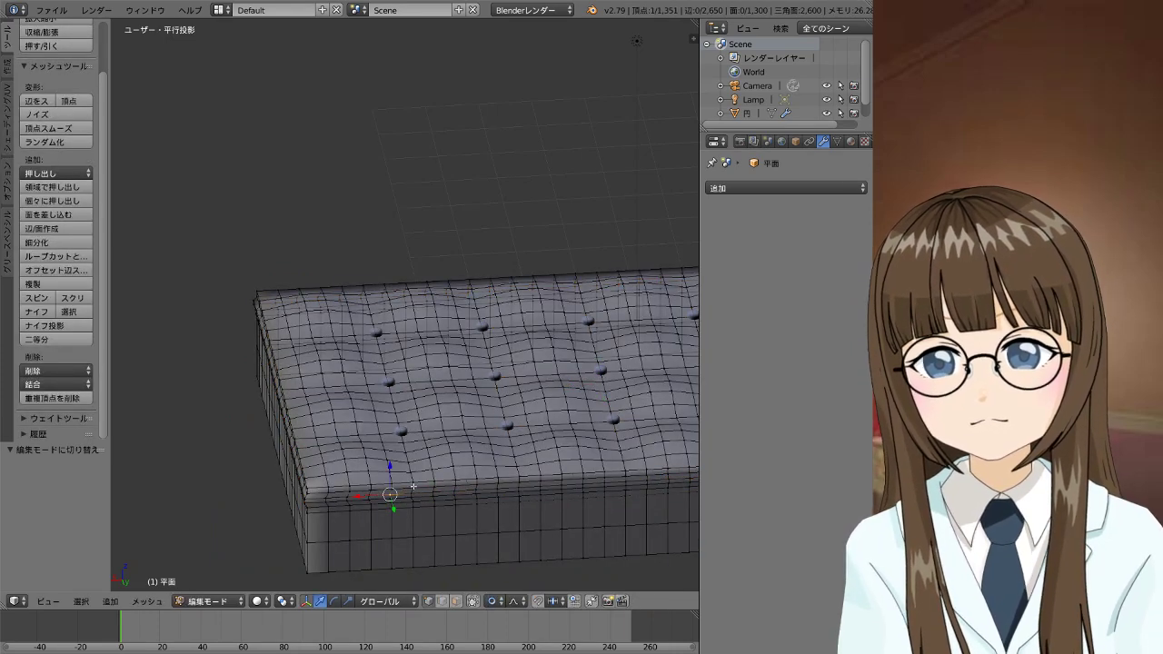
scroll(413, 487, "up", 1)
left_click(787, 188)
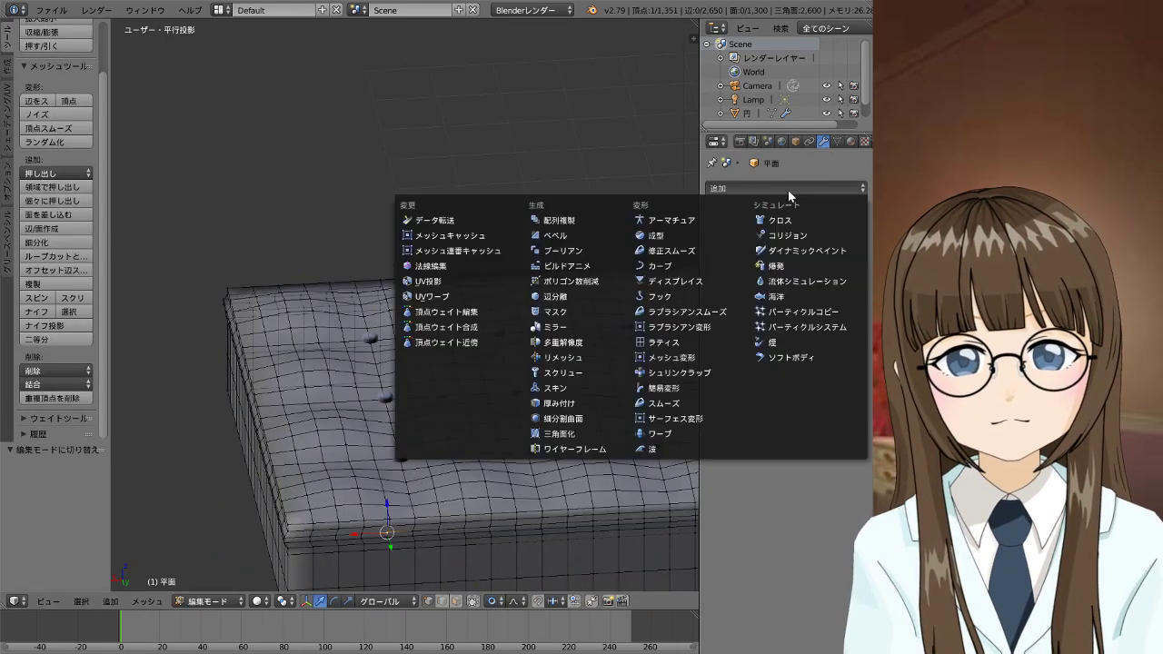
left_click(590, 418)
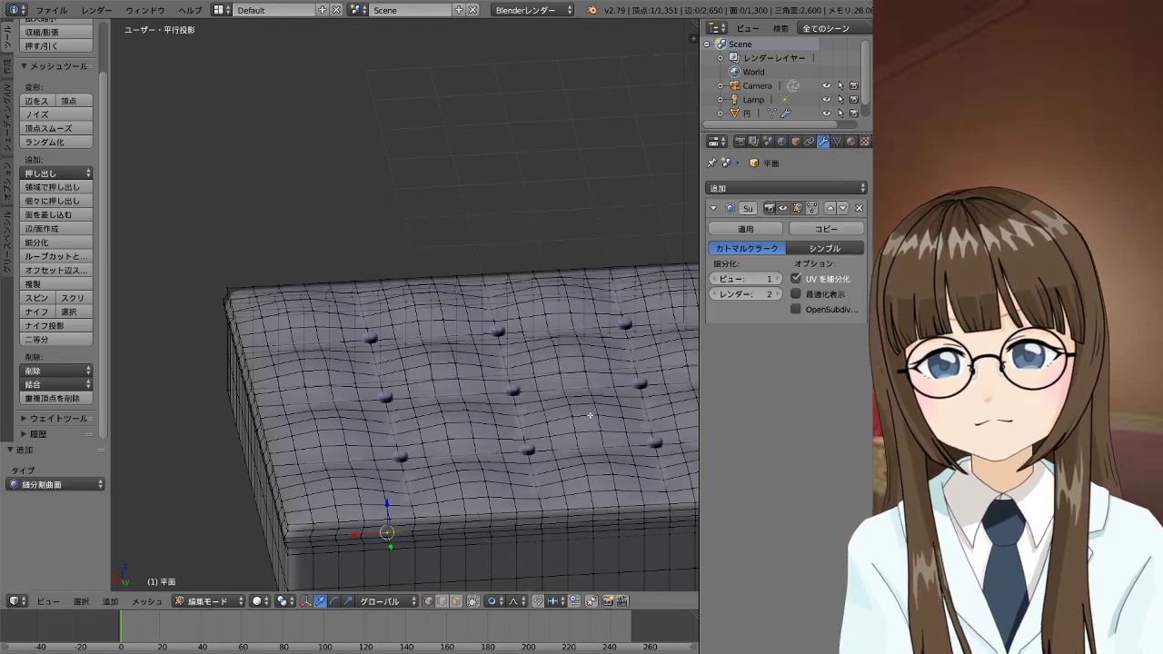
key("Tab")
mouse_move(541, 432)
middle_mouse_down()
mouse_move(609, 368)
mouse_move(566, 457)
mouse_move(614, 465)
mouse_move(626, 503)
mouse_move(610, 553)
mouse_move(545, 384)
mouse_move(571, 371)
mouse_move(651, 428)
mouse_move(525, 488)
mouse_move(467, 337)
mouse_move(592, 269)
mouse_move(595, 212)
mouse_move(523, 315)
mouse_move(500, 291)
mouse_move(456, 302)
mouse_move(473, 316)
middle_mouse_up()
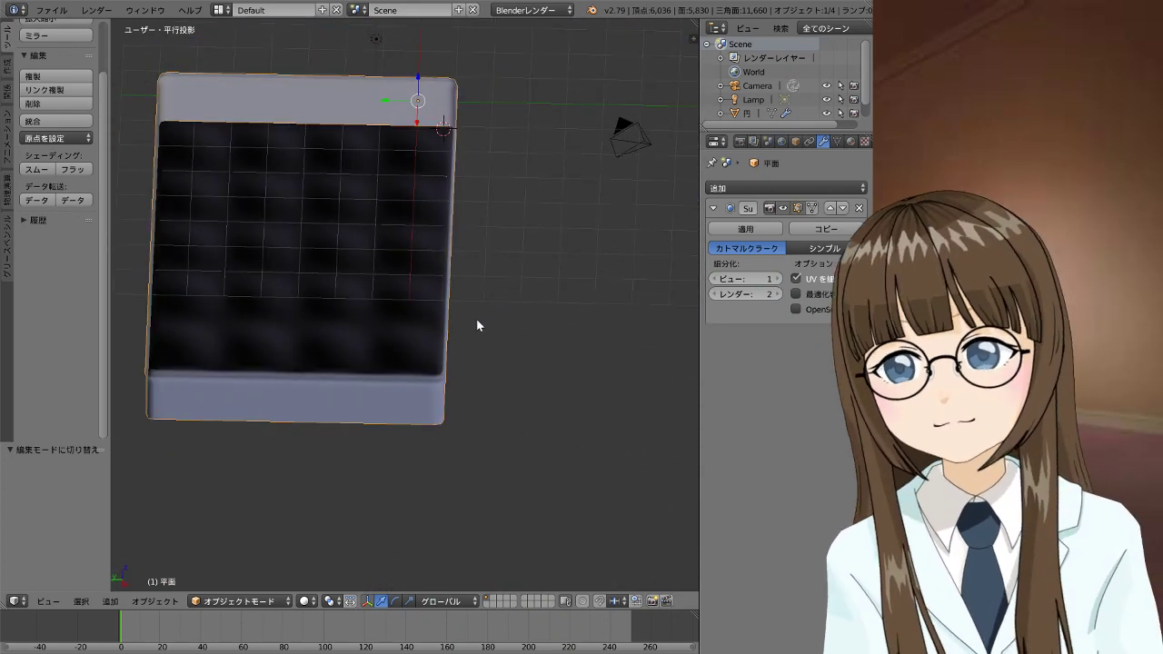
Back in Edit Mode, select the cushion's boundary edge row
key("Tab")
mouse_move(308, 131)
middle_mouse_down("shift")
mouse_move(506, 291)
mouse_move(489, 273)
middle_mouse_up("shift")
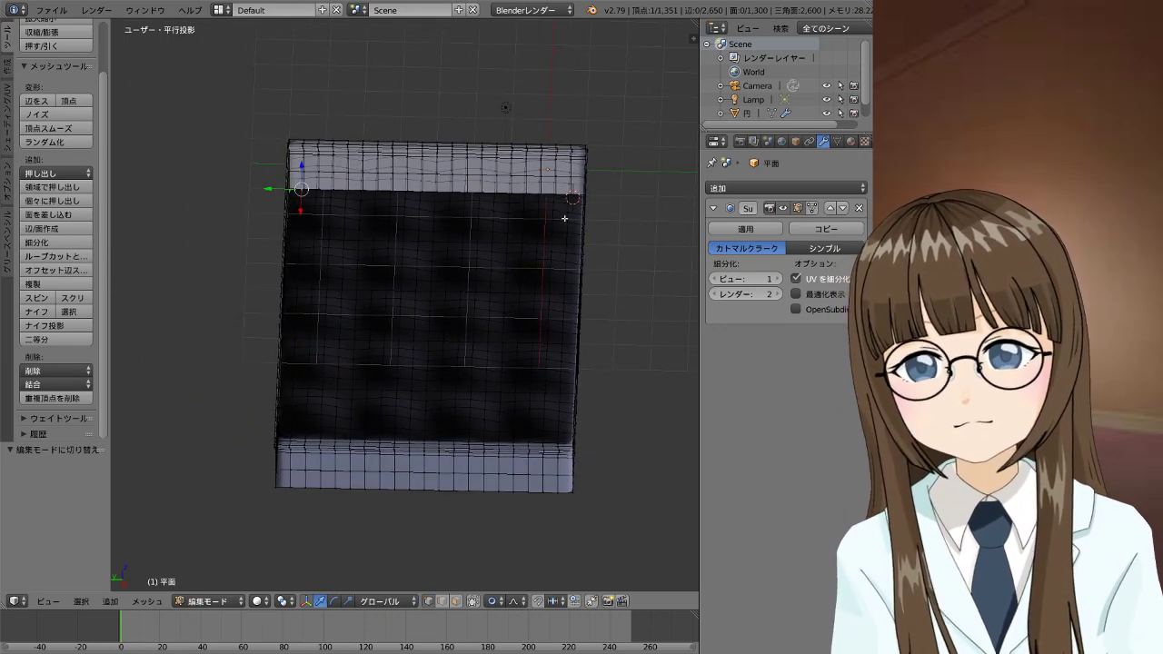
mouse_move(564, 218)
middle_mouse_down()
mouse_move(459, 226)
mouse_move(474, 221)
mouse_move(391, 300)
mouse_move(431, 179)
mouse_move(478, 158)
mouse_move(571, 174)
mouse_move(618, 242)
mouse_move(651, 190)
mouse_move(145, 241)
mouse_move(115, 210)
middle_mouse_up()
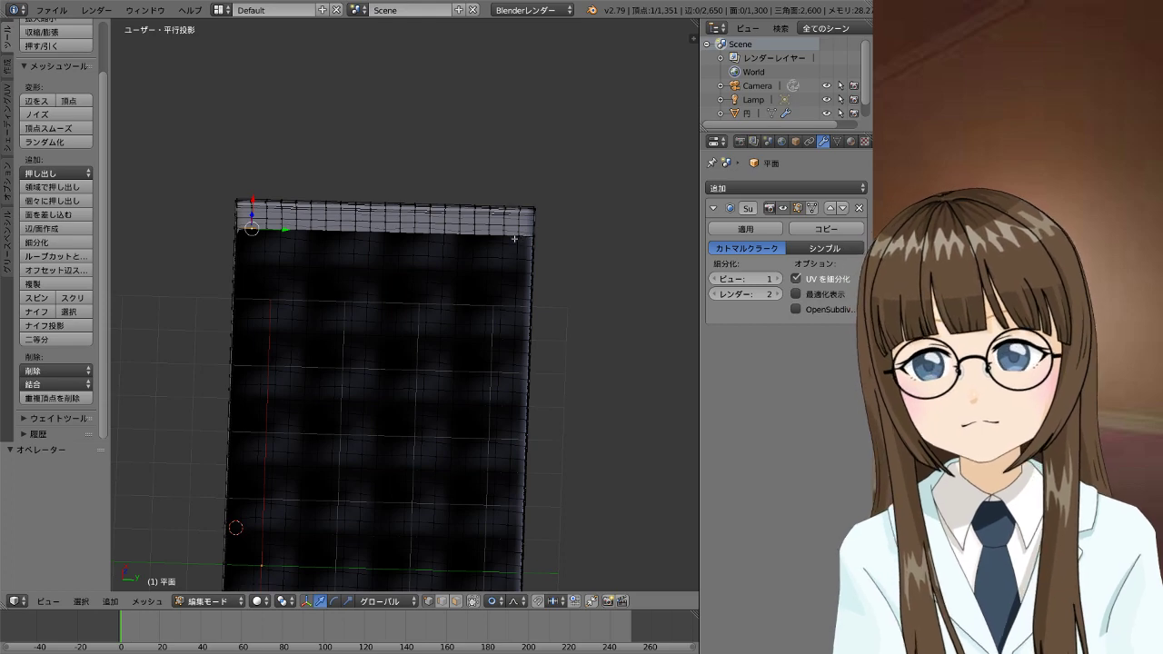
left_click(517, 238, "ctrl")
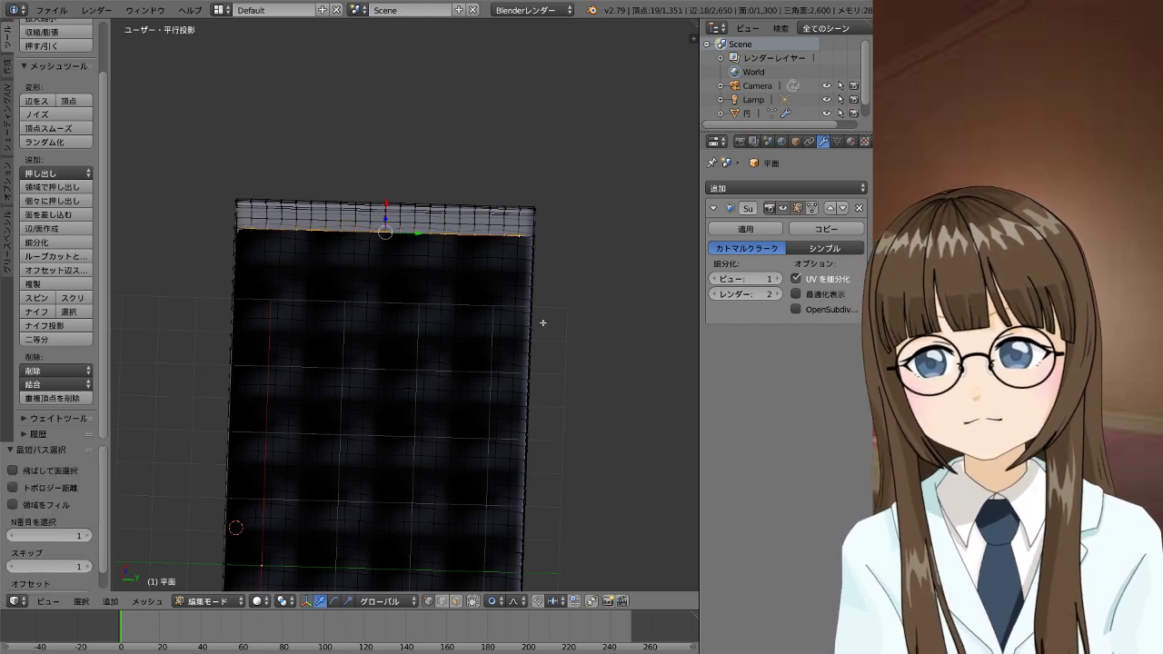
From front view, extrude the edge row constrained to the X axis
middle_click_drag(544, 323, 372, 437)
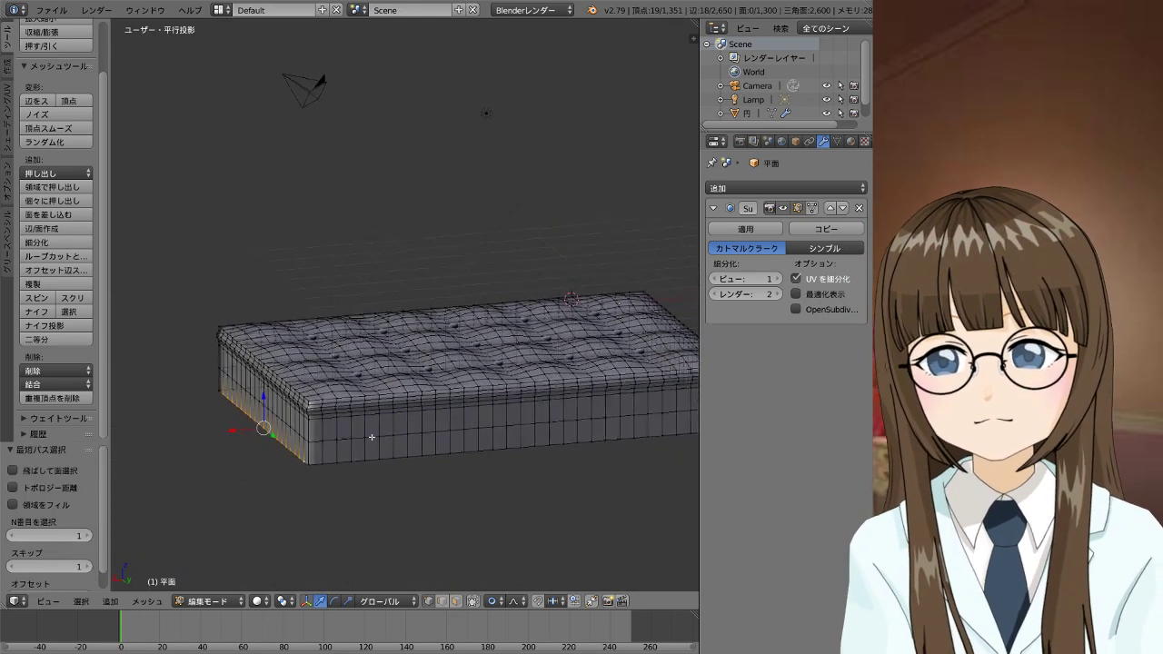
key("KP_3")
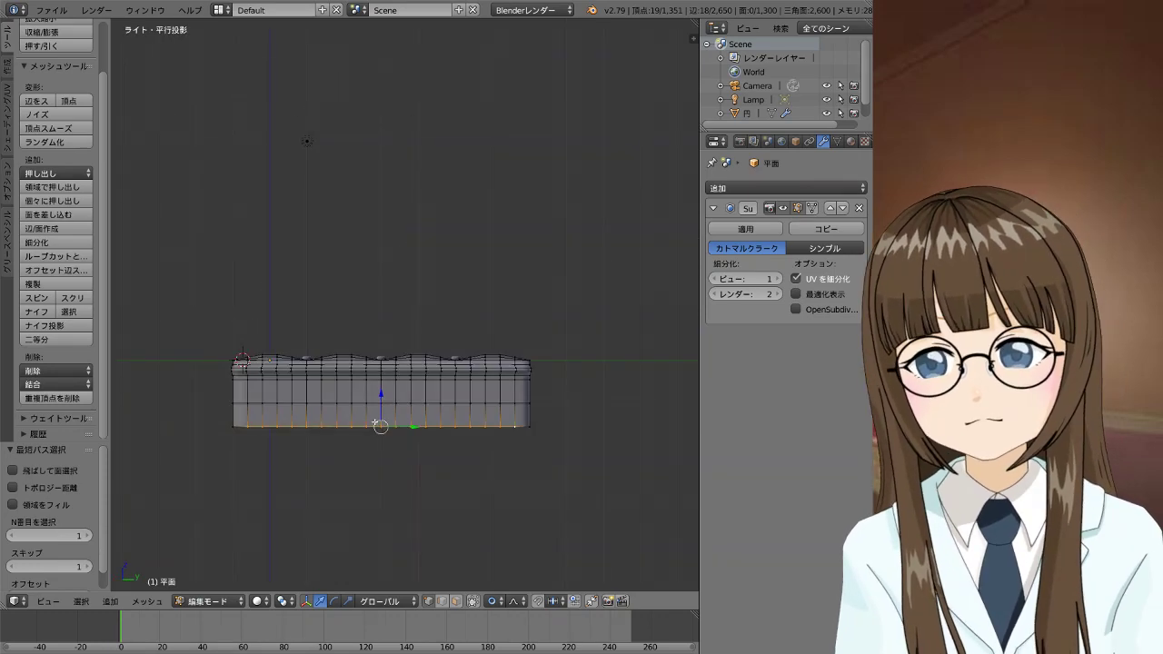
key("KP_1")
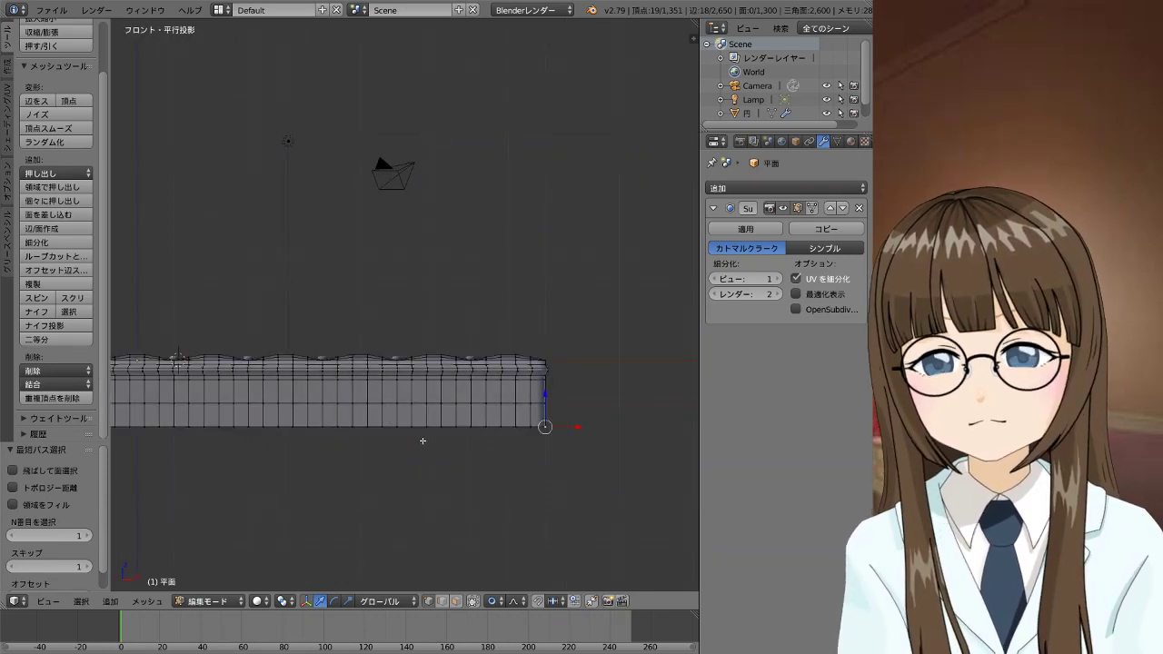
scroll(423, 440, "down", 2)
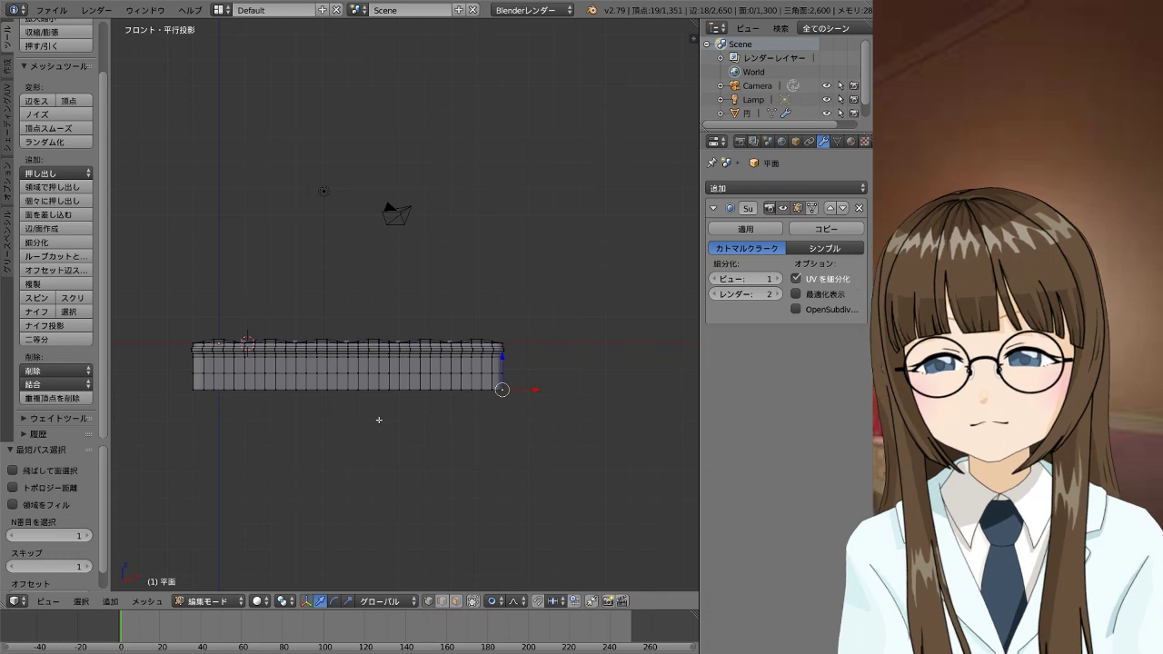
key("e")
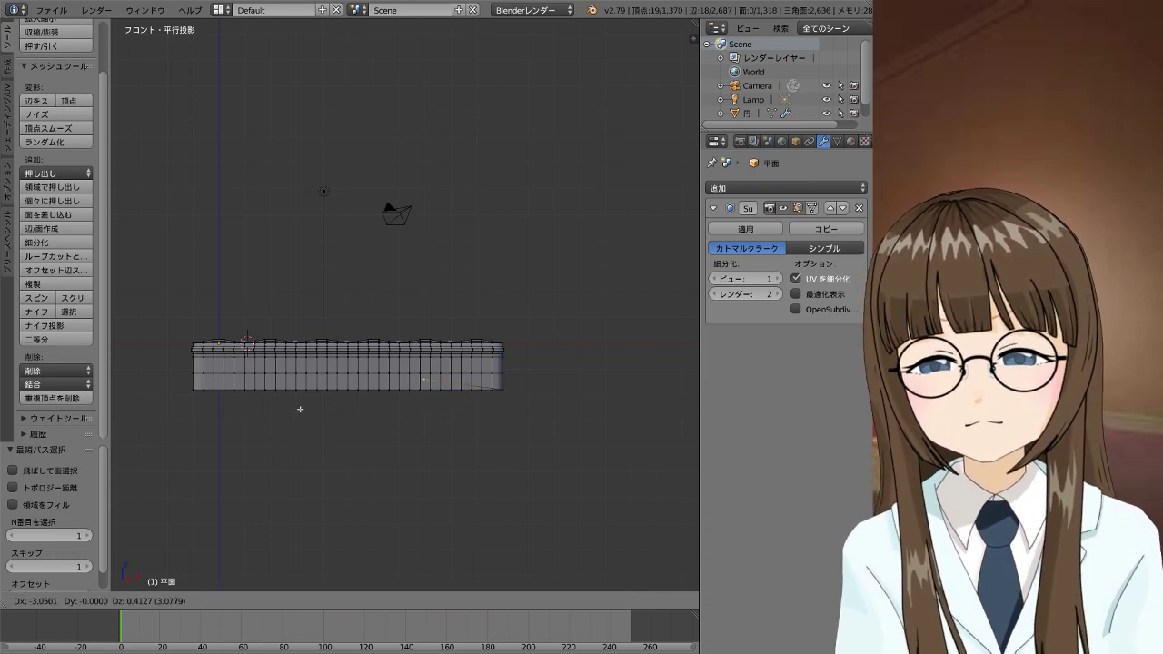
key("x")
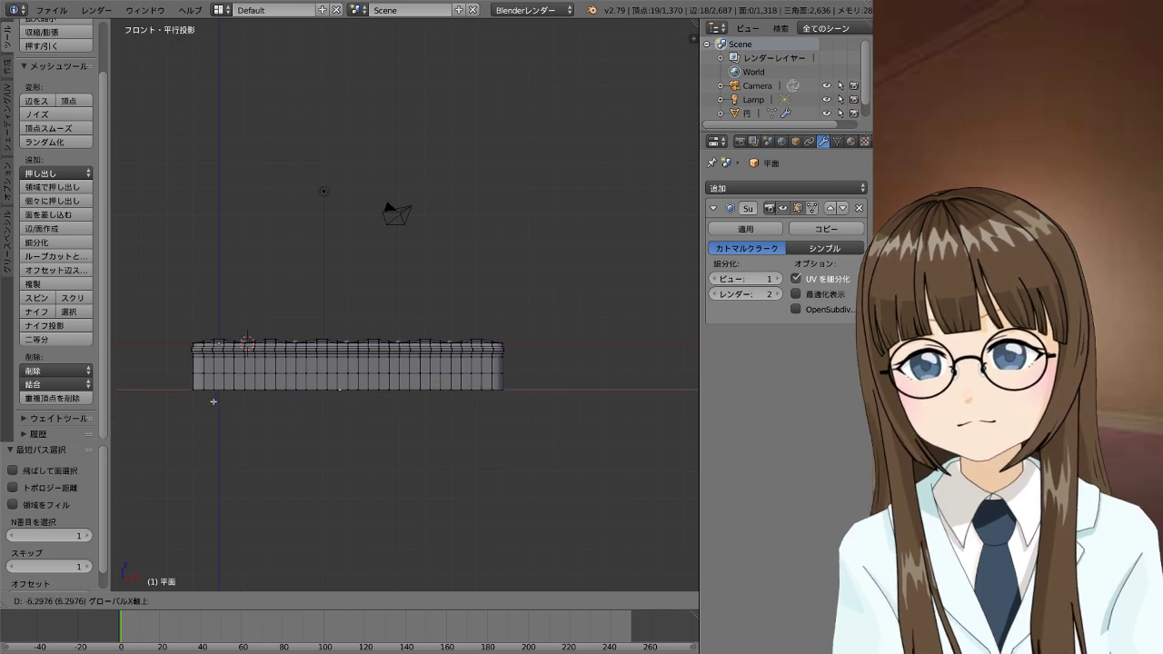
Confirm the X extrusion at -11.591 and bring the mesh's left edge into view
left_click(666, 396)
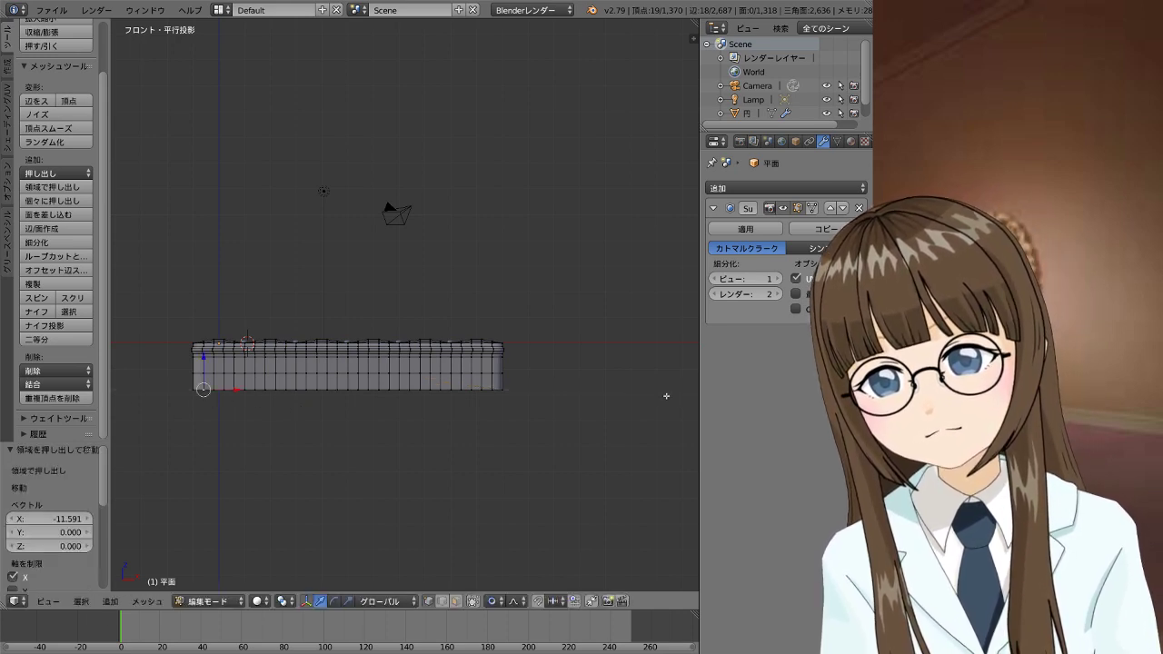
scroll(494, 410, "up", 5)
scroll(494, 397, "up", 3)
scroll(506, 478, "down", 5, "shift")
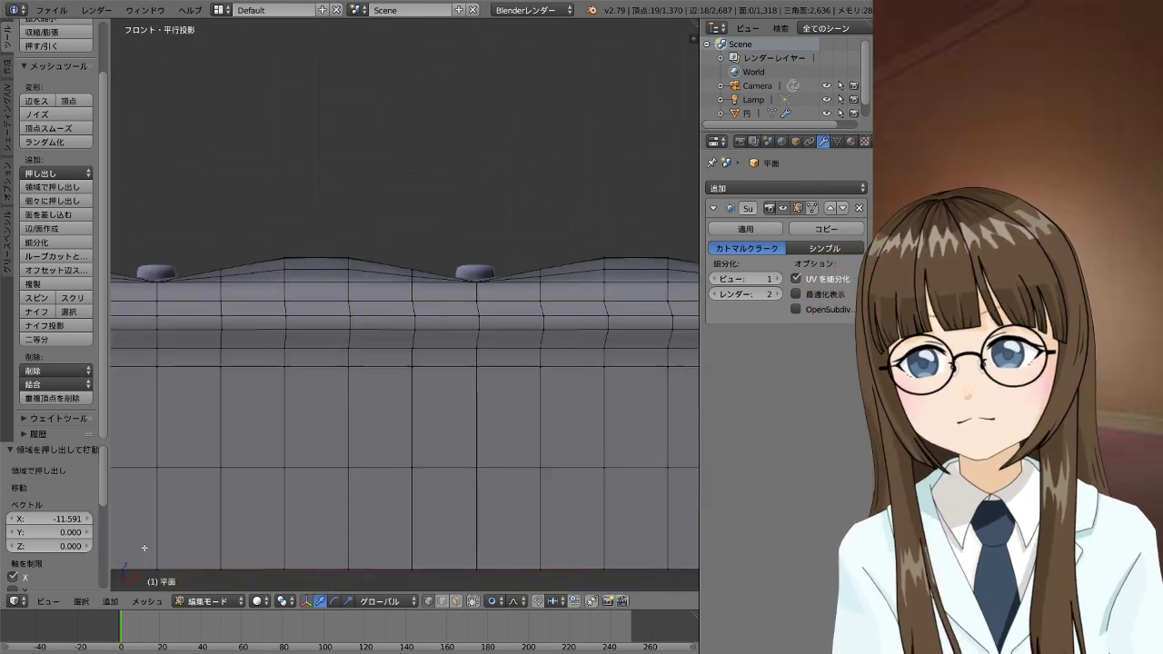
scroll(283, 384, "down", 3, "shift")
scroll(509, 348, "down", 1, "shift")
scroll(677, 342, "down", 2, "shift")
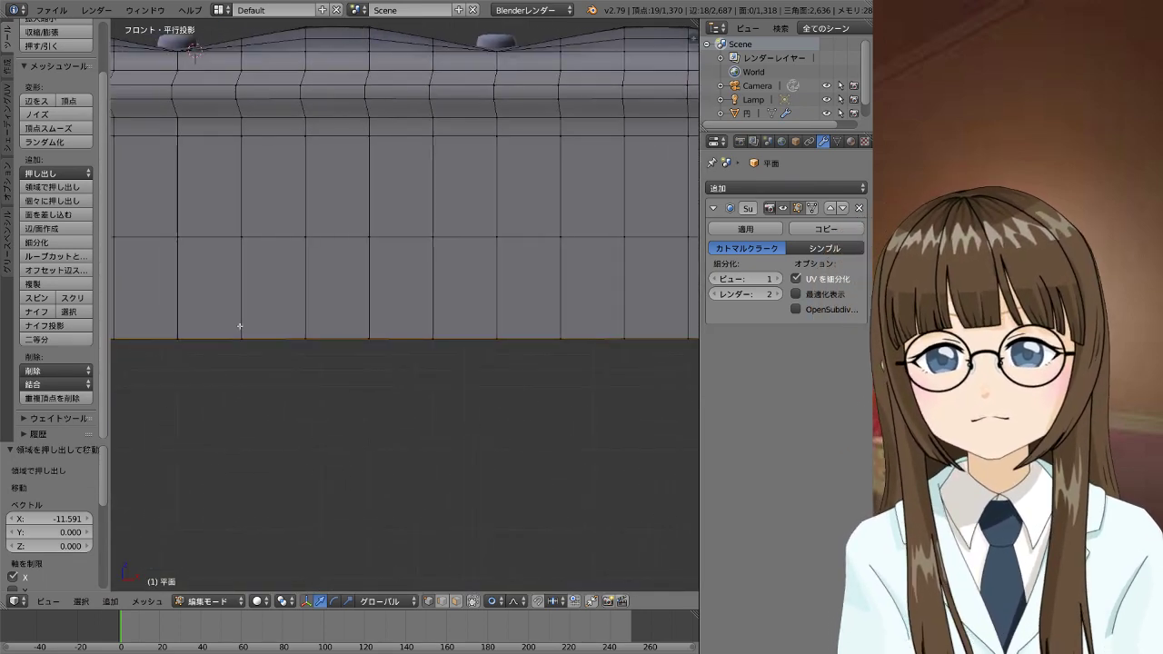
scroll(423, 303, "down", 2, "ctrl")
middle_click_drag(345, 406, 545, 431, "shift")
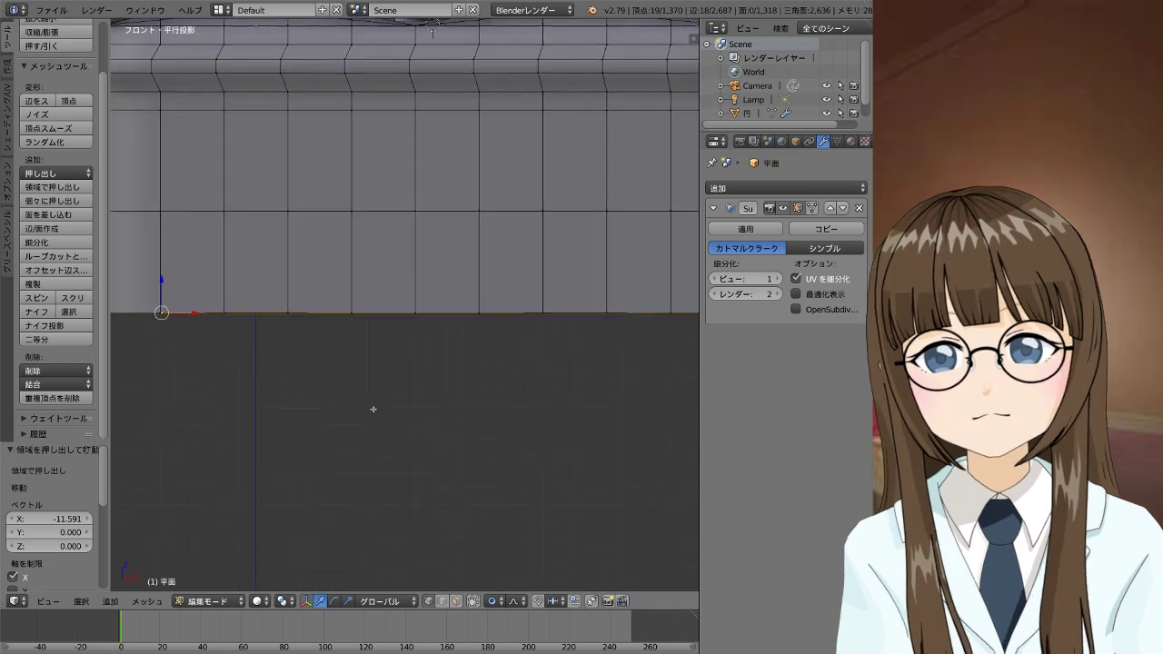
With the N panel shown, move the top-left corner vertex to Y -0.60
right_click(341, 233)
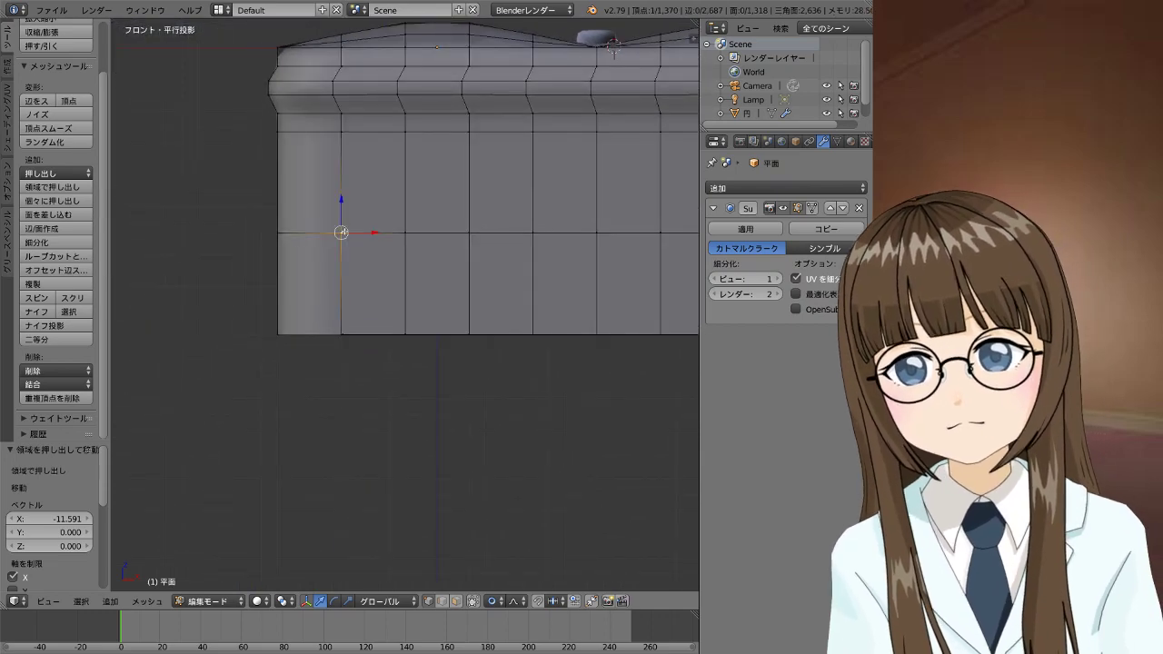
key("n")
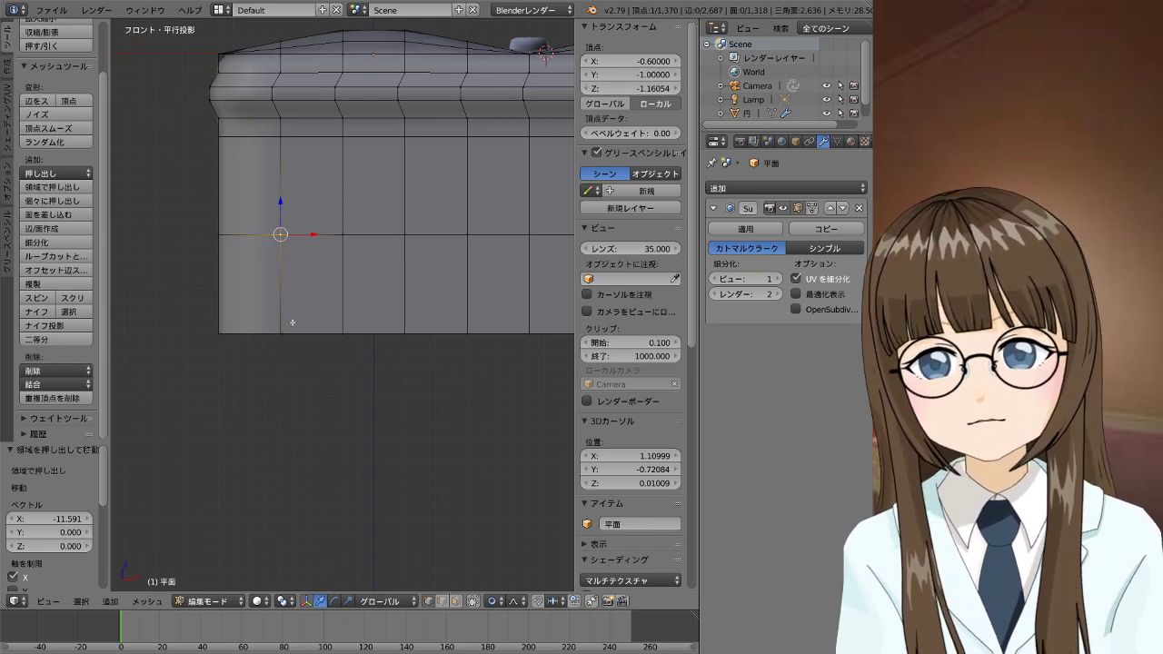
mouse_move(260, 356)
middle_mouse_down()
mouse_move(301, 219)
mouse_move(281, 213)
mouse_move(280, 240)
middle_mouse_up()
scroll(281, 240, "down", 6)
right_click(331, 158)
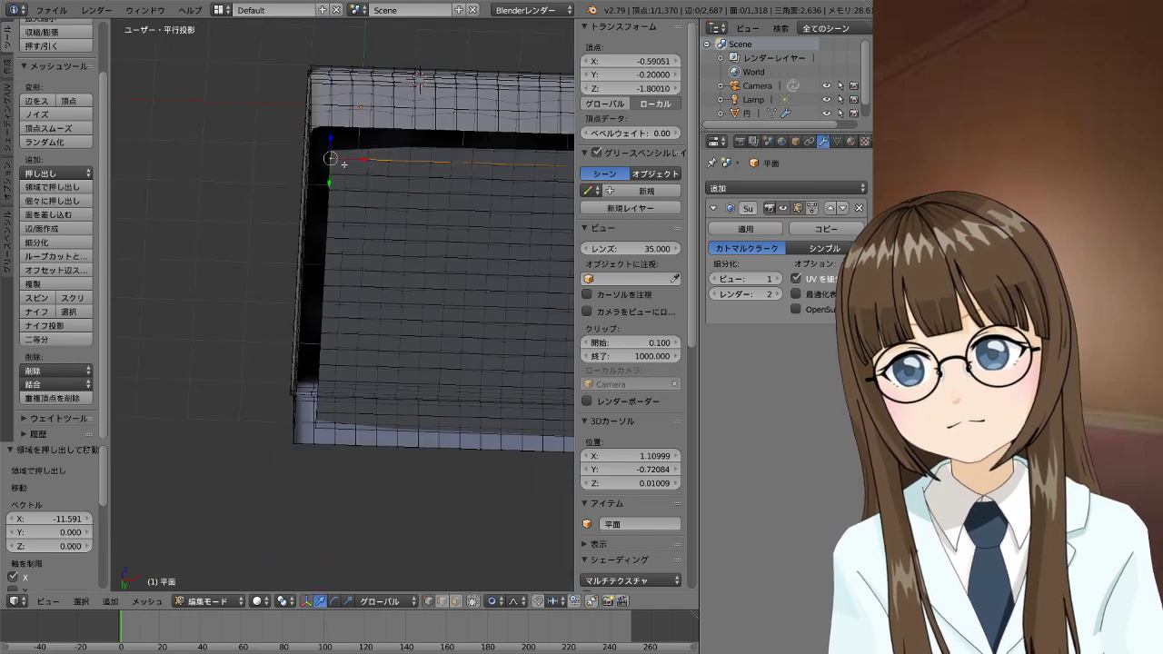
key("g")
left_click(342, 158)
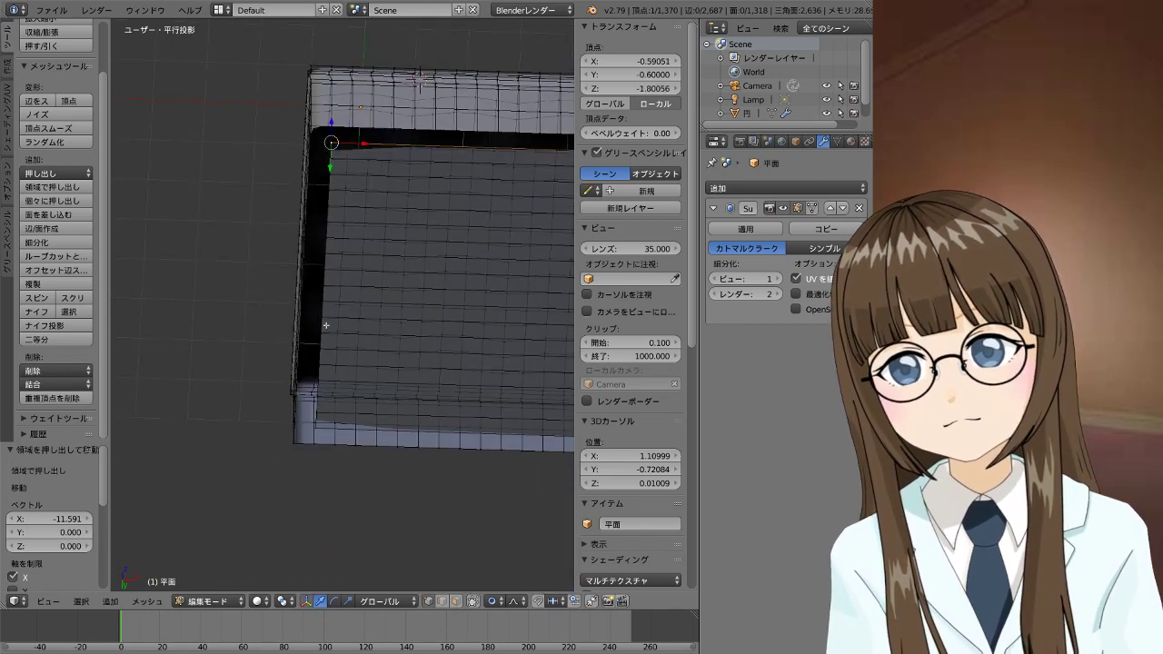
Set the selected left edge column's X location to -0.6
right_click(326, 417, "ctrl")
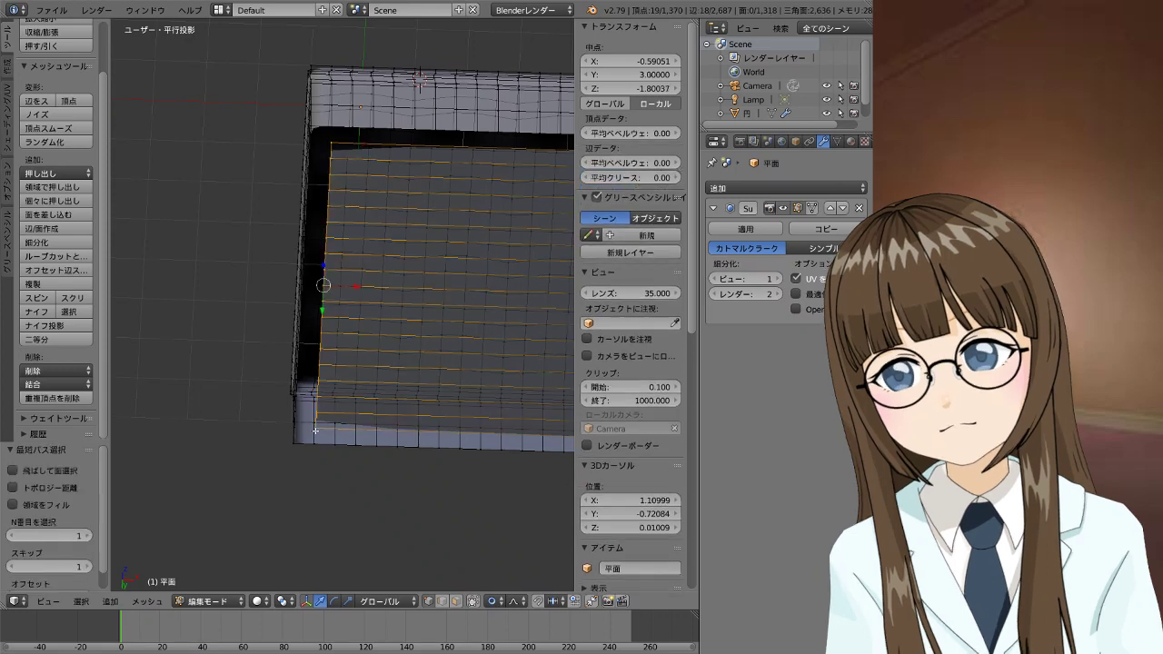
middle_click_drag(389, 255, 368, 327)
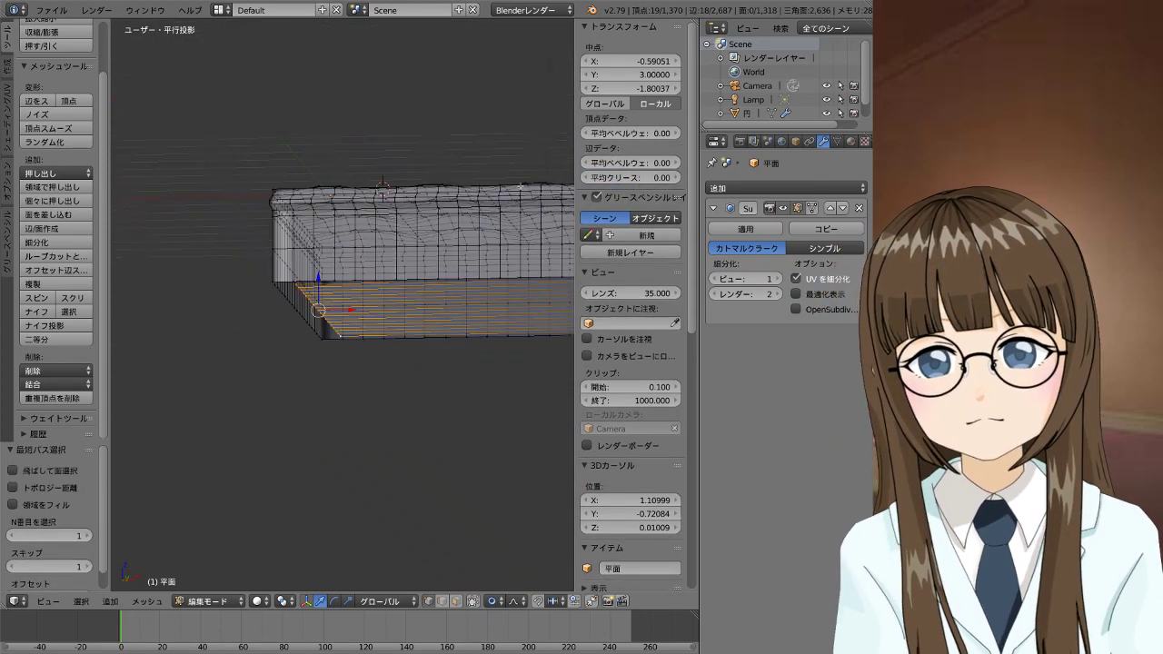
left_click(643, 64)
type("-")
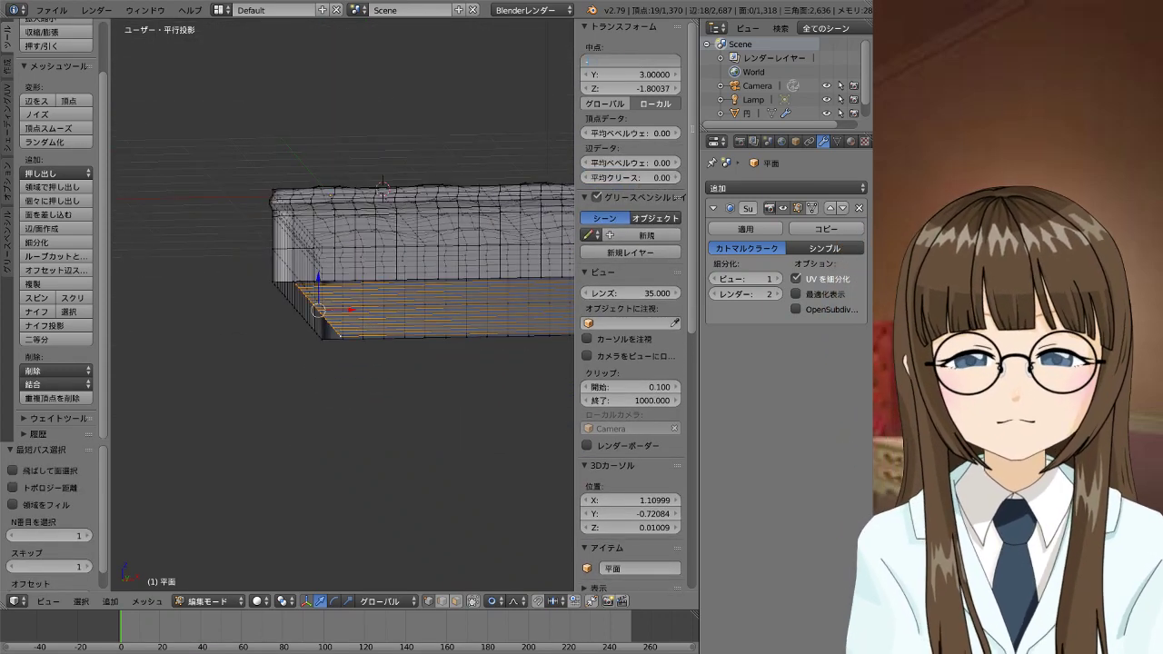
type("0.6")
key("Return")
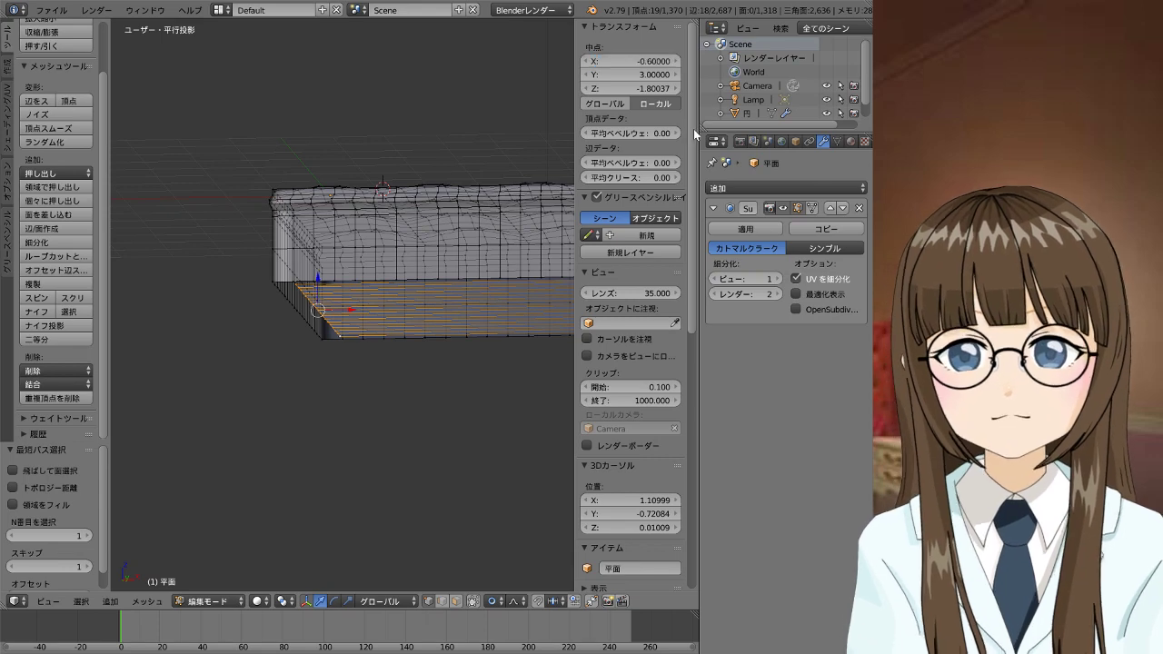
mouse_move(439, 382)
middle_mouse_down()
mouse_move(369, 200)
mouse_move(527, 84)
middle_mouse_up()
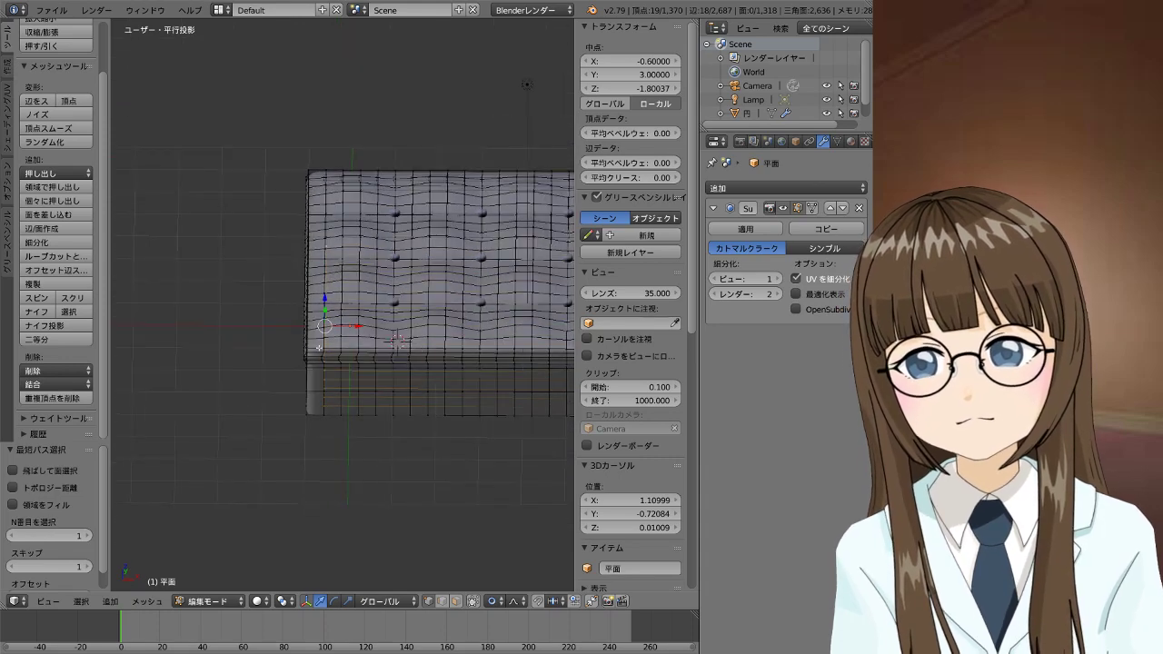
Orbit to a top-down view and select the bottom face's top-left corner vertex
middle_click_drag(397, 342, 512, 275)
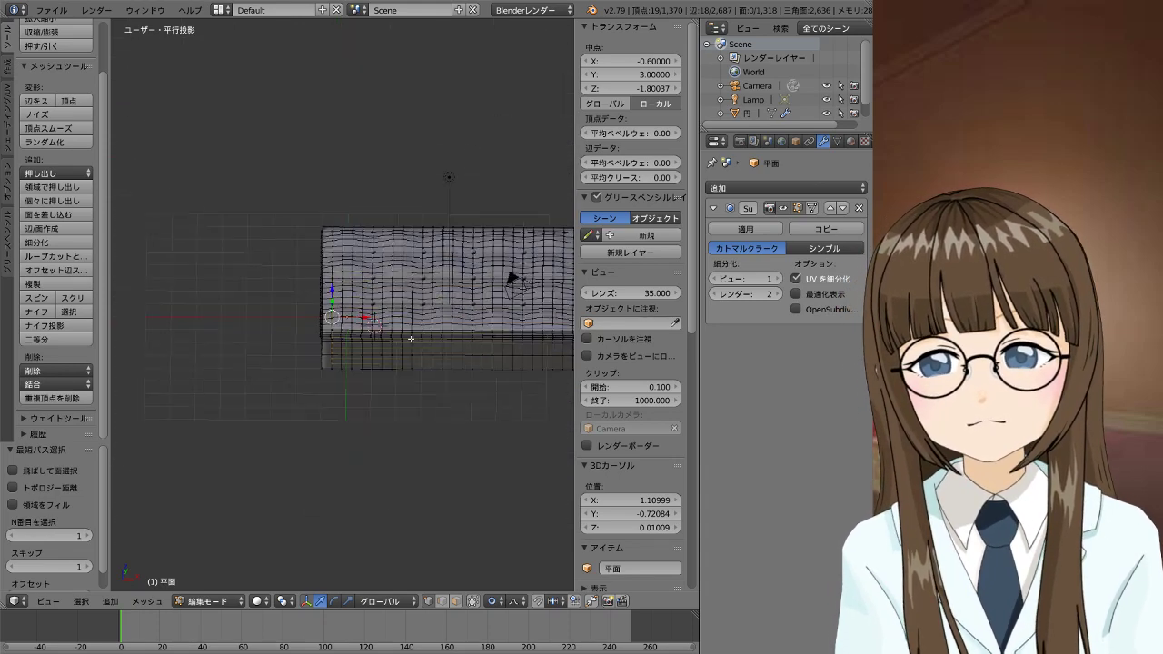
scroll(512, 276, "down", 2)
scroll(483, 285, "up", 2)
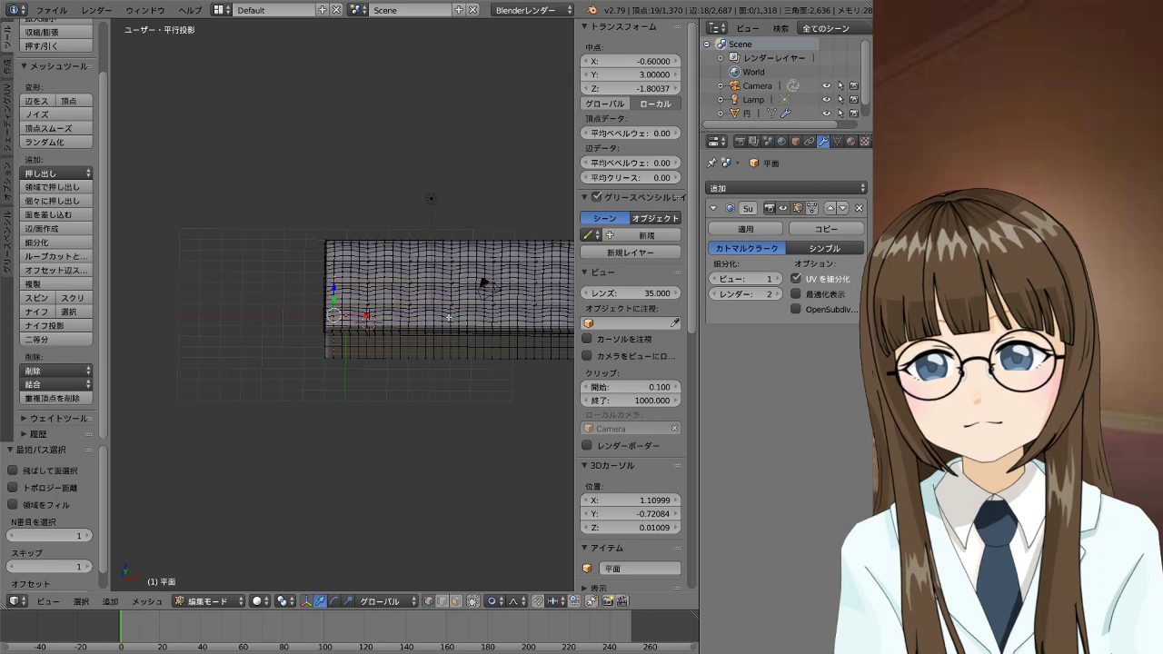
scroll(560, 318, "down", 2)
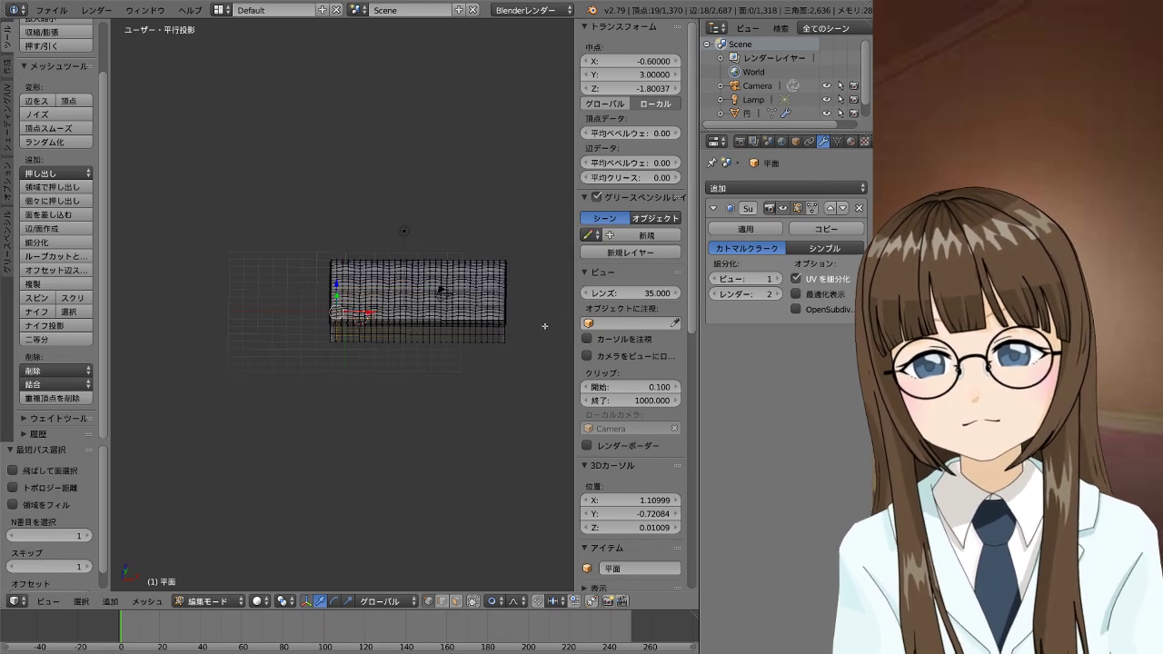
mouse_move(432, 419)
middle_mouse_down()
mouse_move(451, 319)
mouse_move(462, 372)
middle_mouse_up()
scroll(454, 313, "up", 2)
scroll(473, 326, "up", 2)
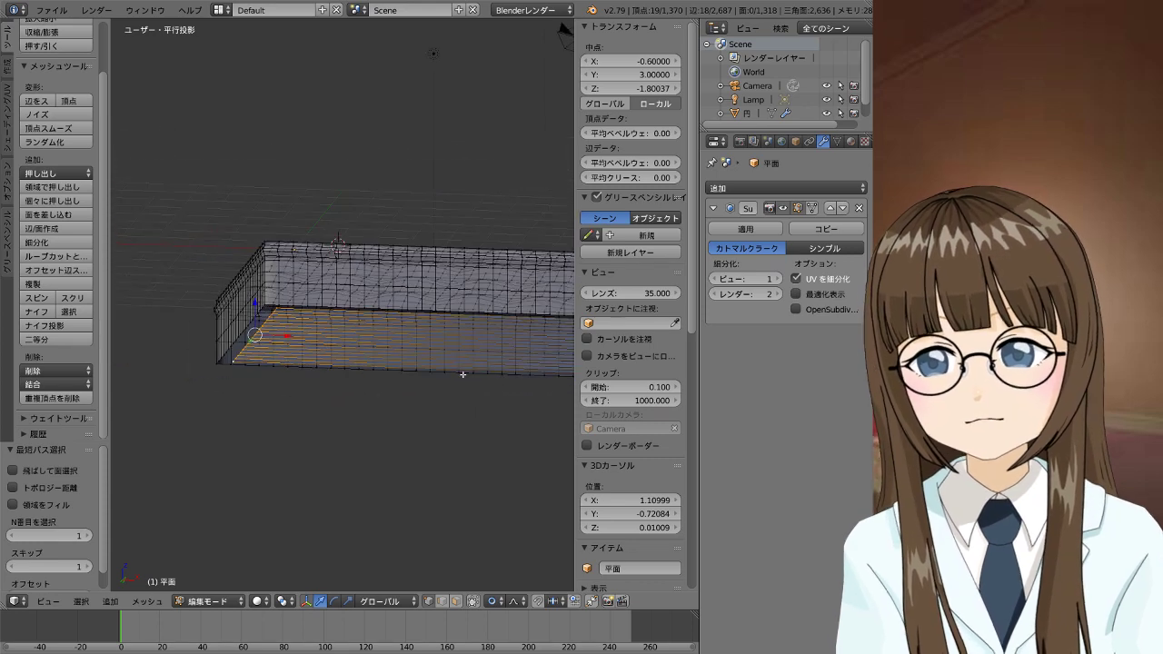
scroll(462, 373, "up", 1)
middle_click_drag(530, 409, 309, 327)
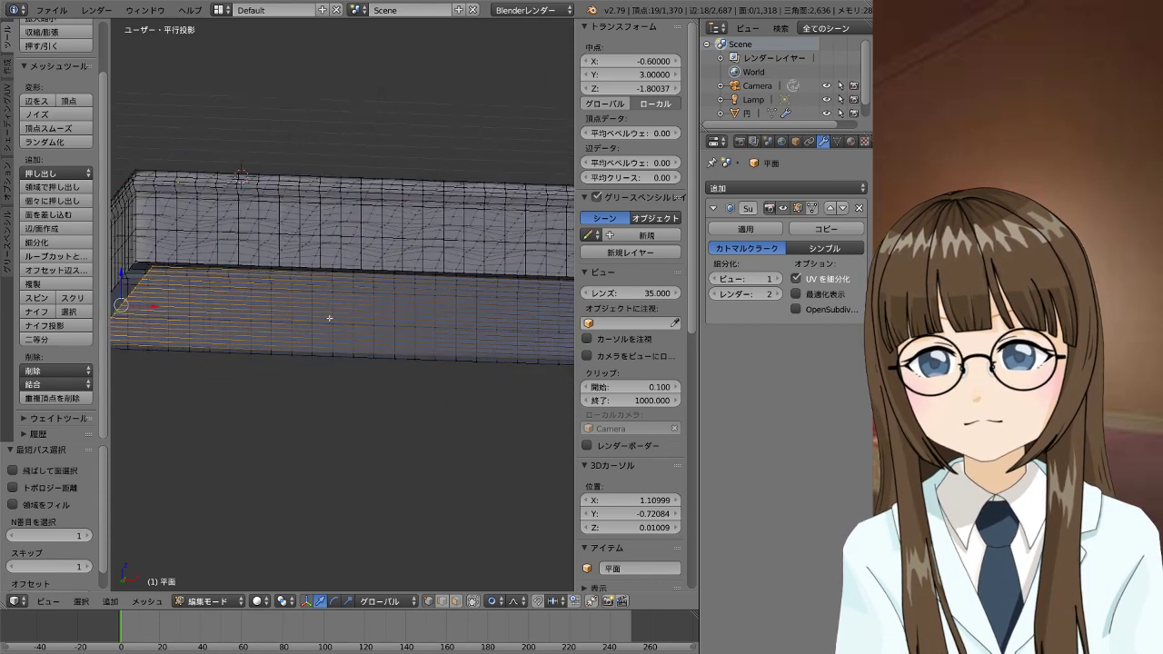
scroll(431, 355, "down", 2)
mouse_move(431, 355)
middle_mouse_down()
mouse_move(361, 275)
mouse_move(364, 232)
middle_mouse_up()
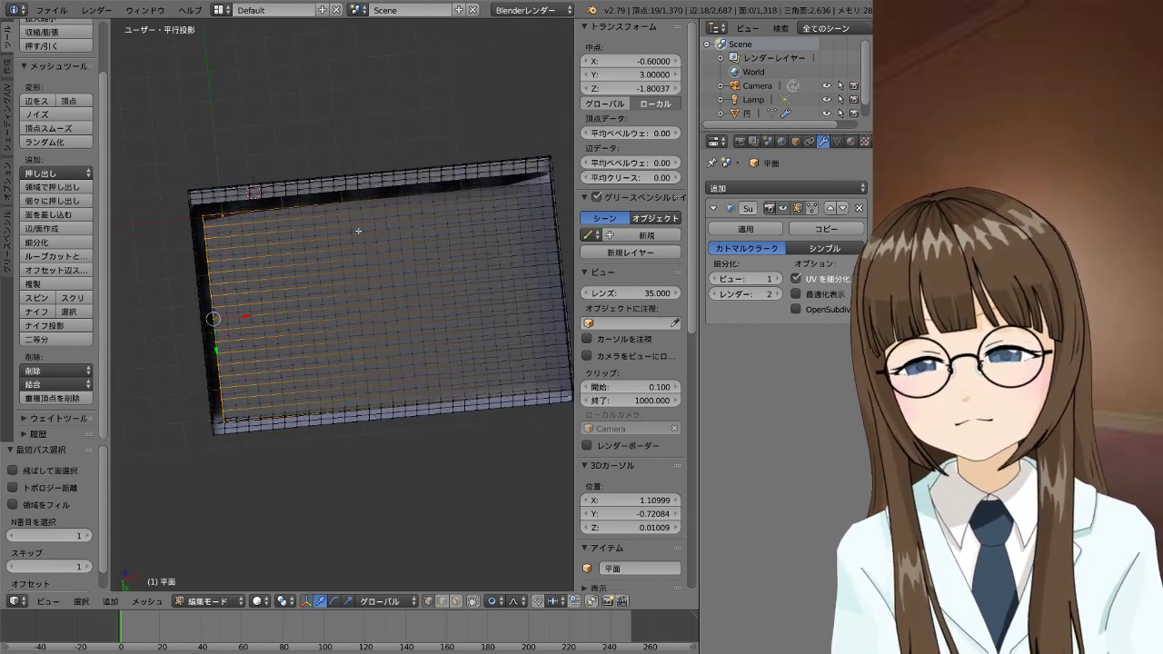
right_click(363, 231)
right_click(205, 221)
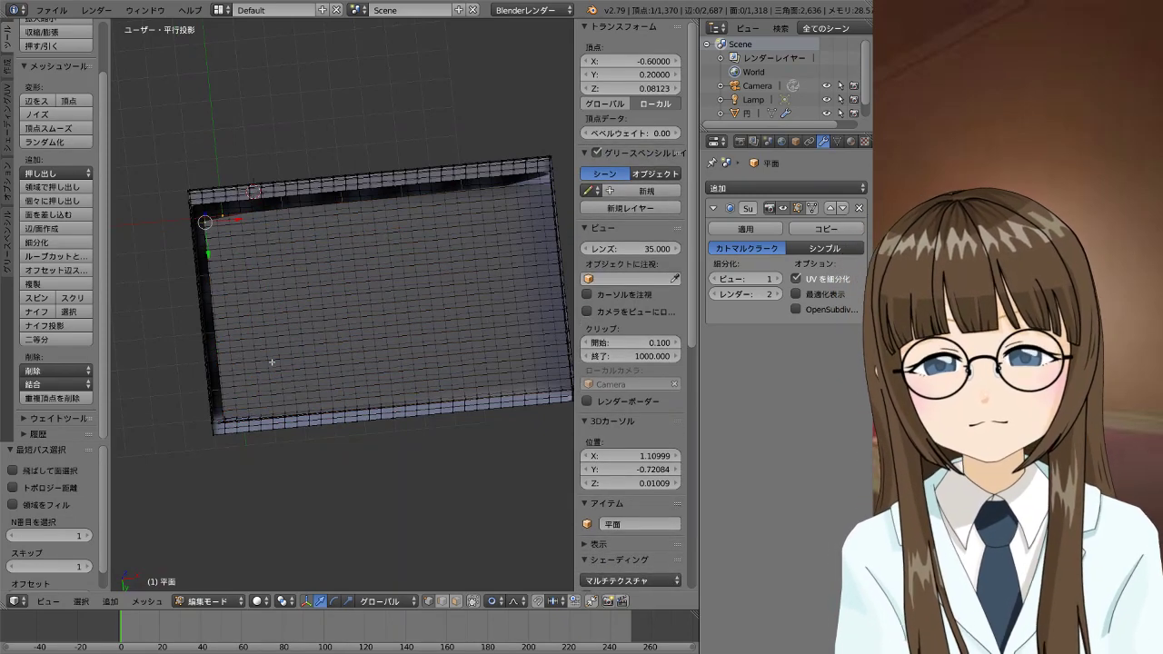
Try a single loop cut across the bottom face, then undo it
key("ctrl+r")
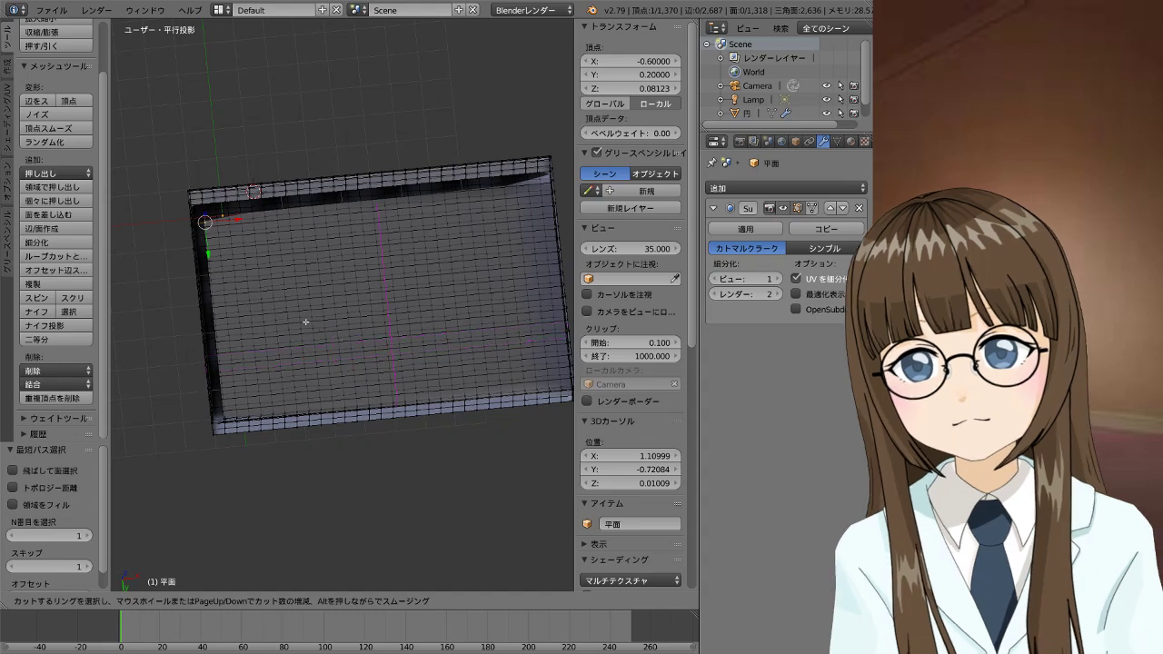
left_click(373, 317)
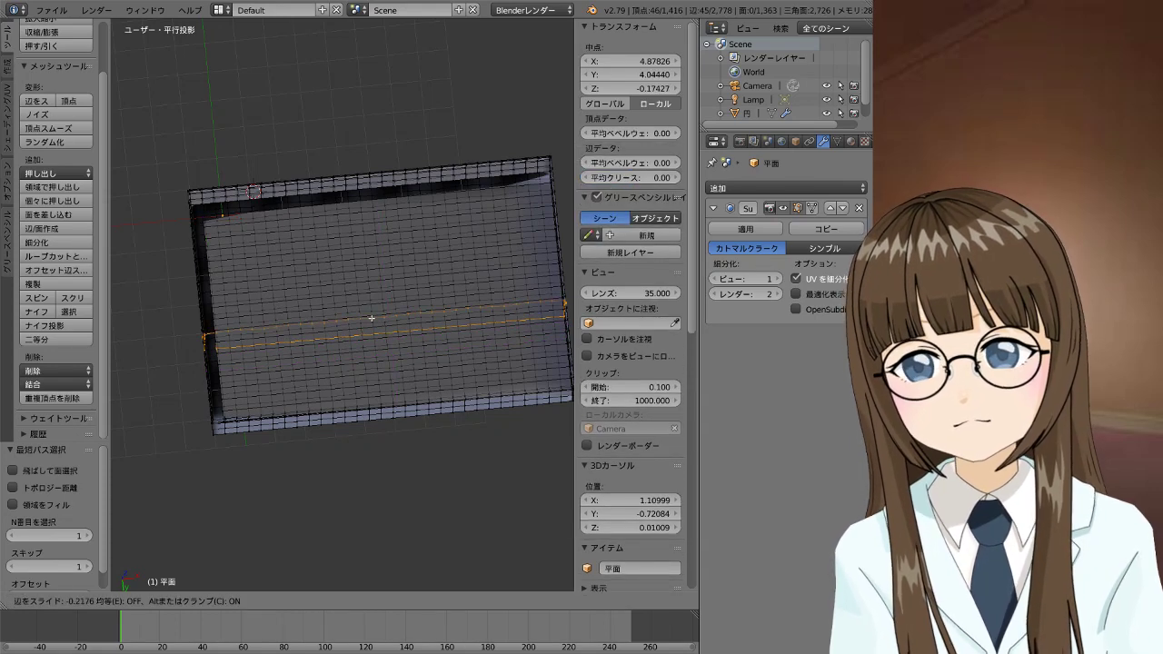
left_click(387, 343)
key("ctrl+z")
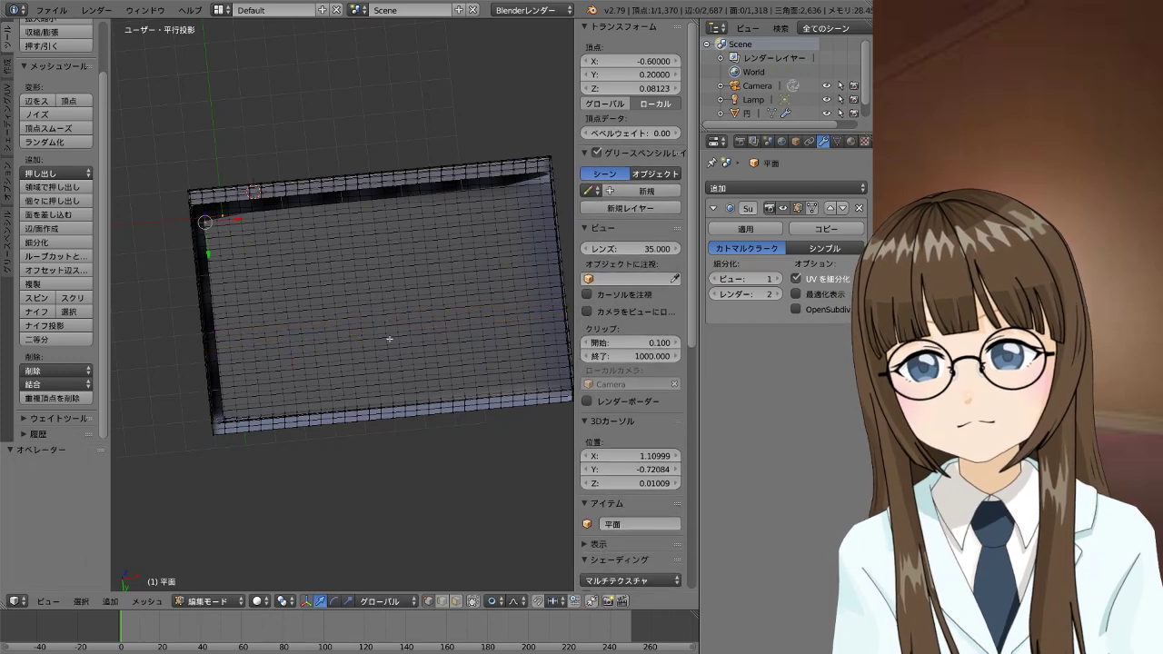
Cut 29 evenly spaced, unslid loops across the bottom face
key("ctrl+r")
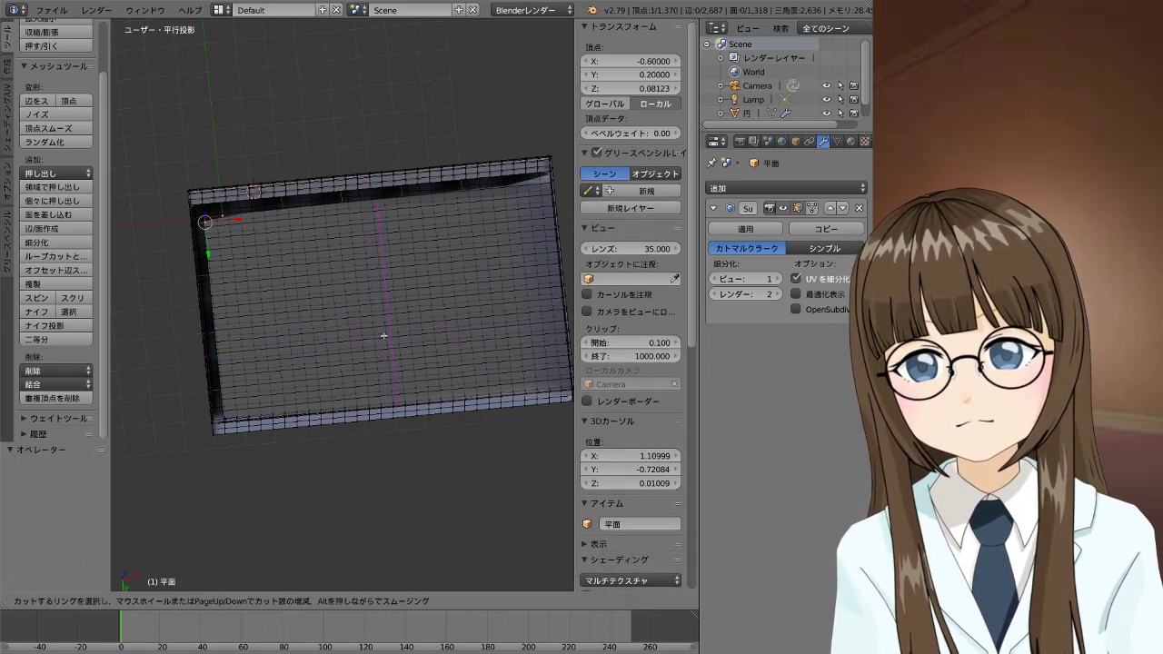
scroll(384, 335, "up", 3)
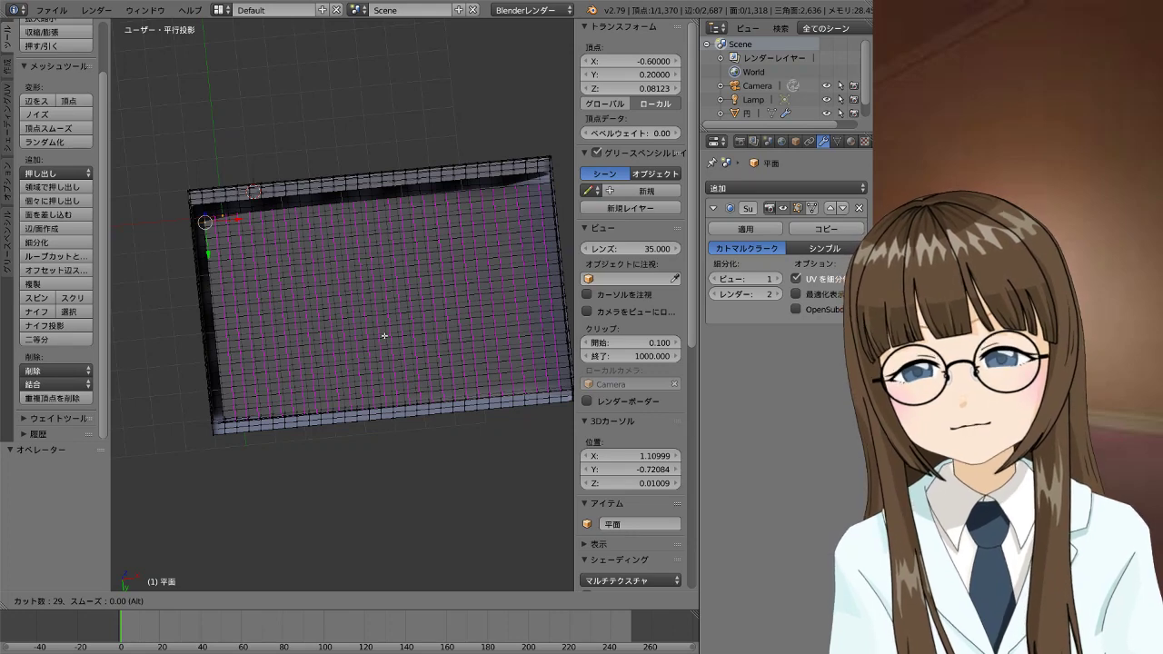
left_click(385, 336)
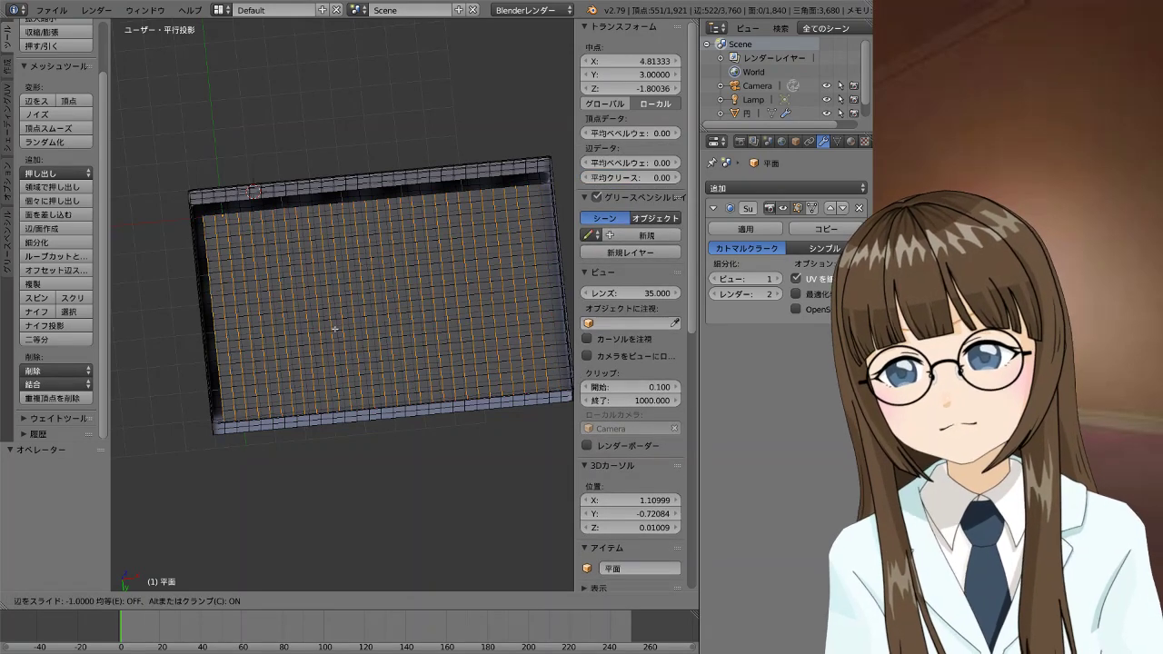
right_click(335, 329)
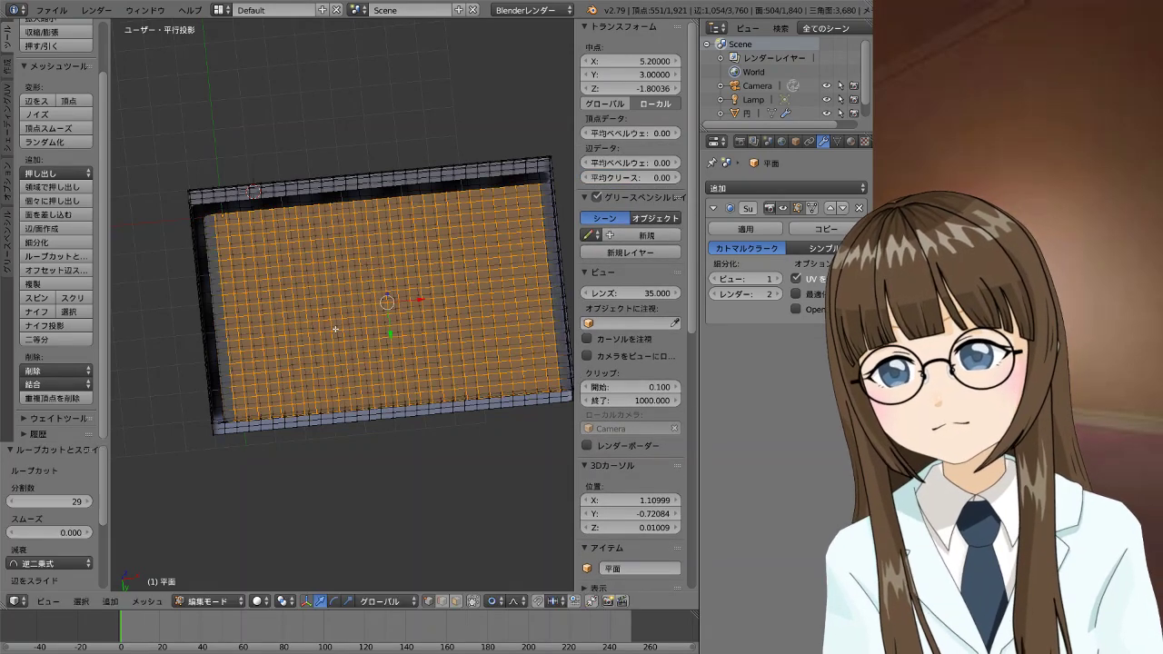
right_click(198, 254)
scroll(227, 228, "up", 3)
Join two chosen vertices with an edge, then undo it
scroll(404, 147, "down", 4)
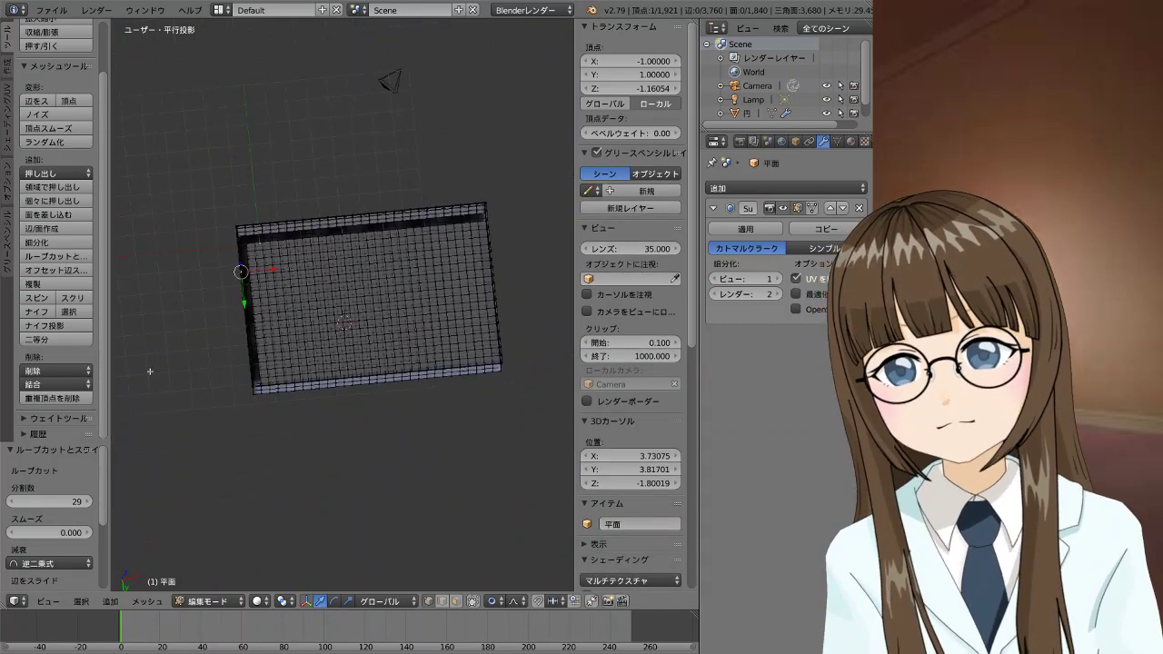
middle_click_drag(403, 146, 228, 406, "shift")
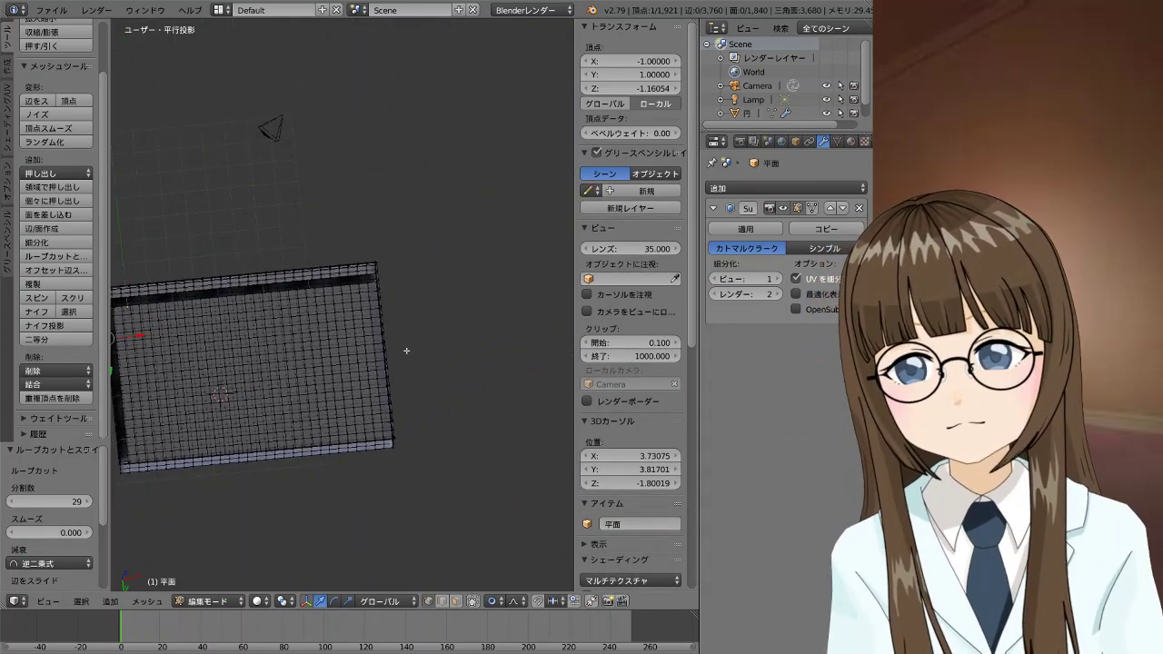
scroll(418, 331, "up", 5)
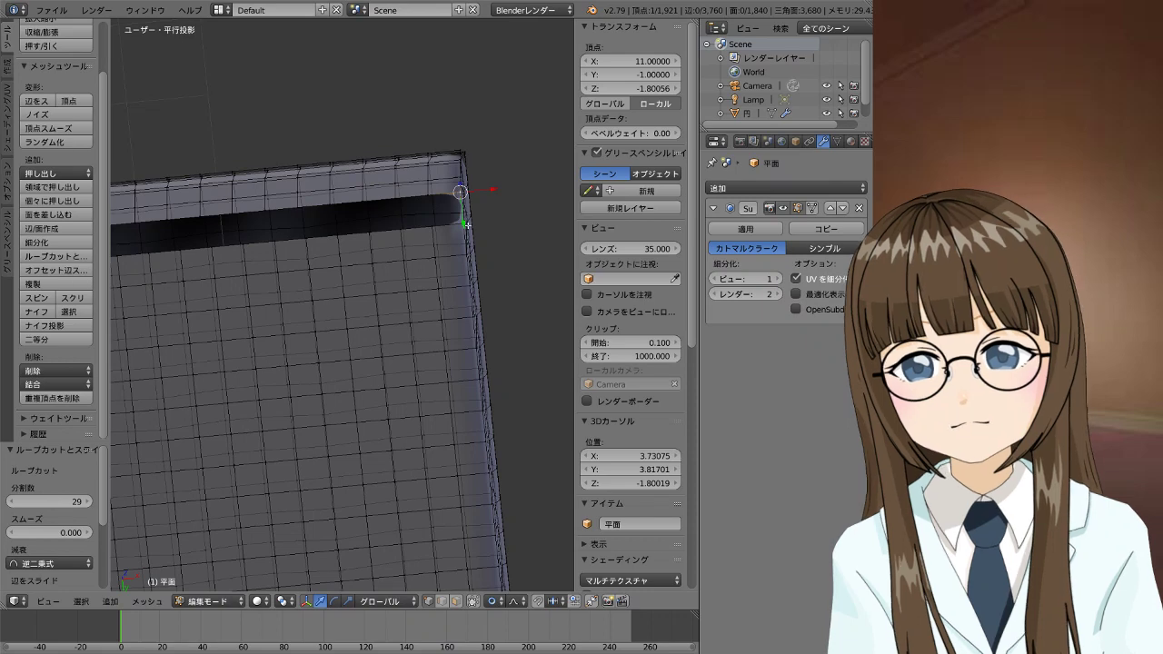
key("f")
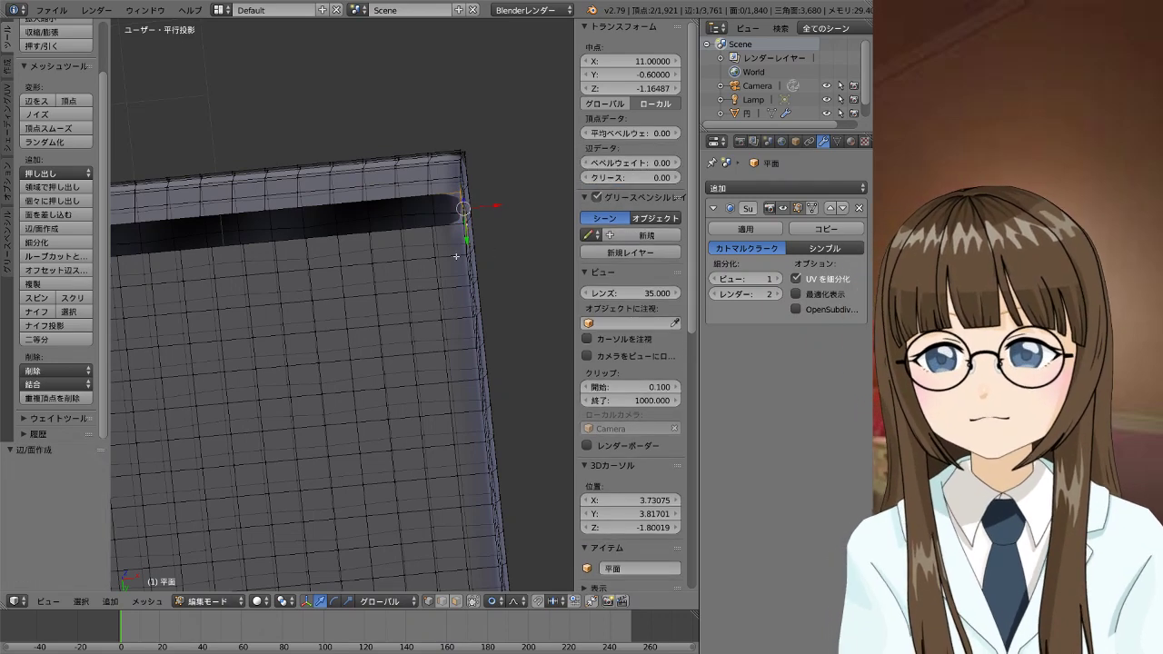
mouse_move(489, 254)
middle_mouse_down()
mouse_move(361, 286)
mouse_move(325, 259)
middle_mouse_up()
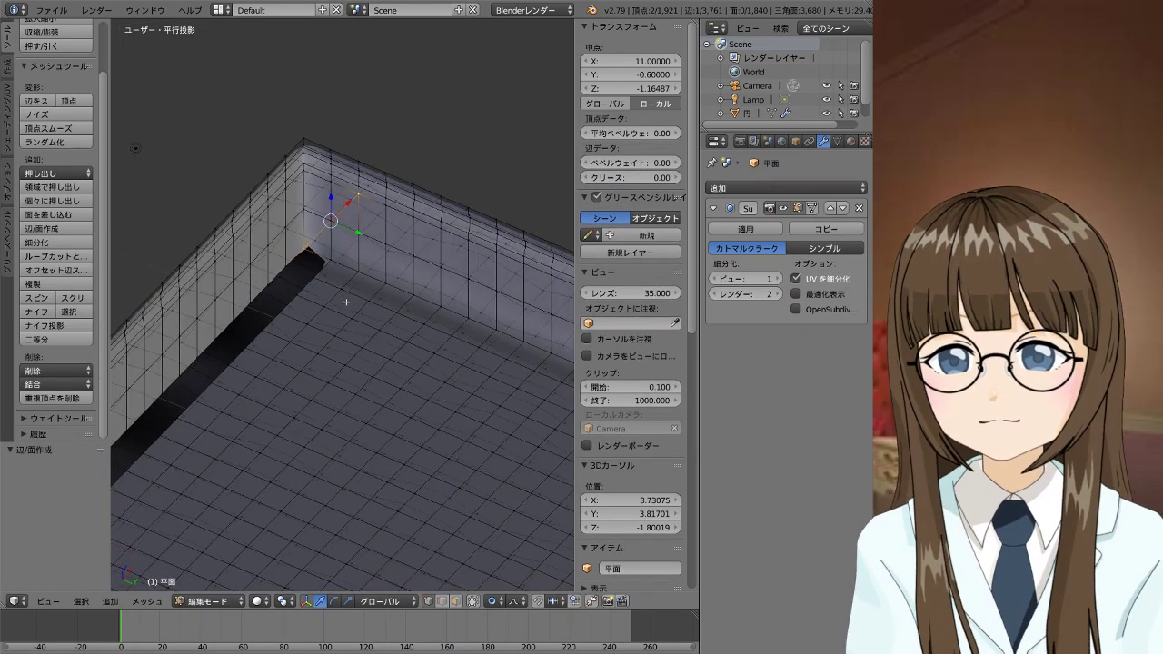
key("ctrl+z")
Fill faces along the wall's inner edge from two selected vertices, undoing the last fills
right_click(329, 260)
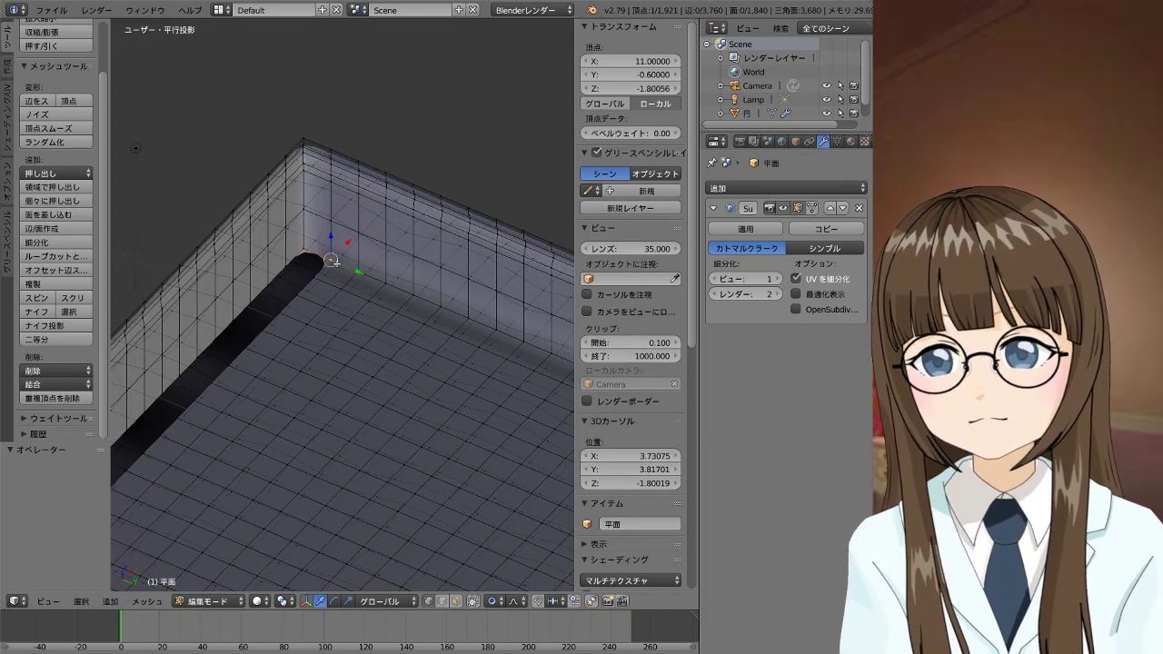
right_click(305, 245, "shift")
key("f")
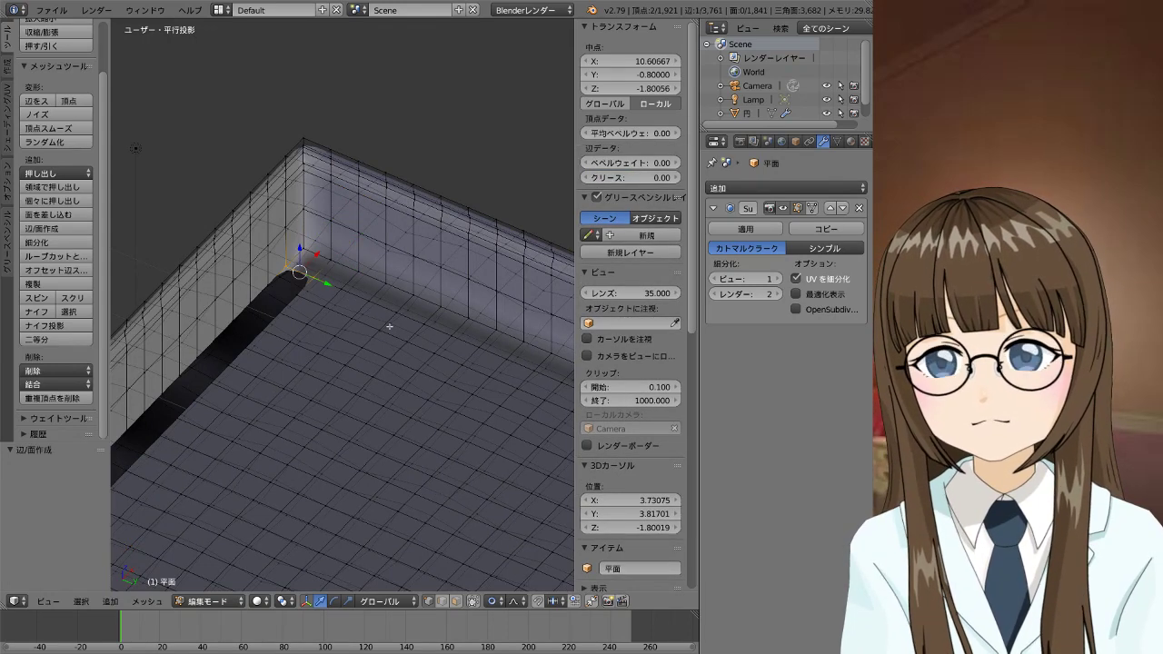
scroll(390, 329, "down", 3)
key("f")
key("f")
key("f")
key("f")
key("f")
key("f")
key("f")
key("f")
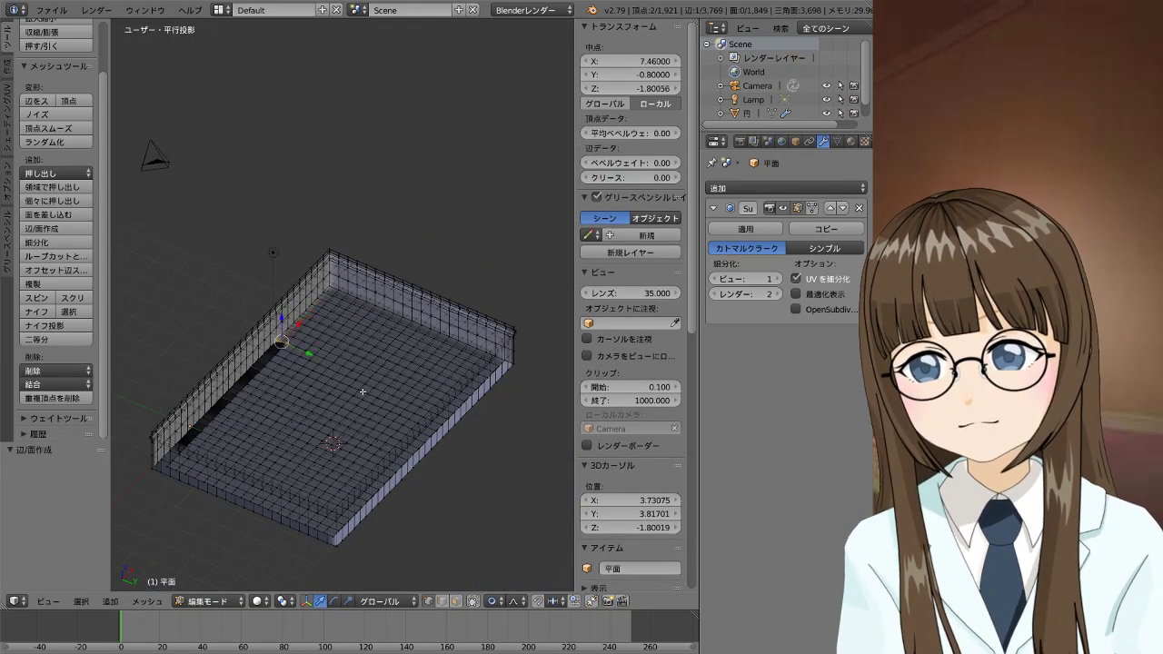
key("f")
key("f")
key("f")
key("f")
key("f")
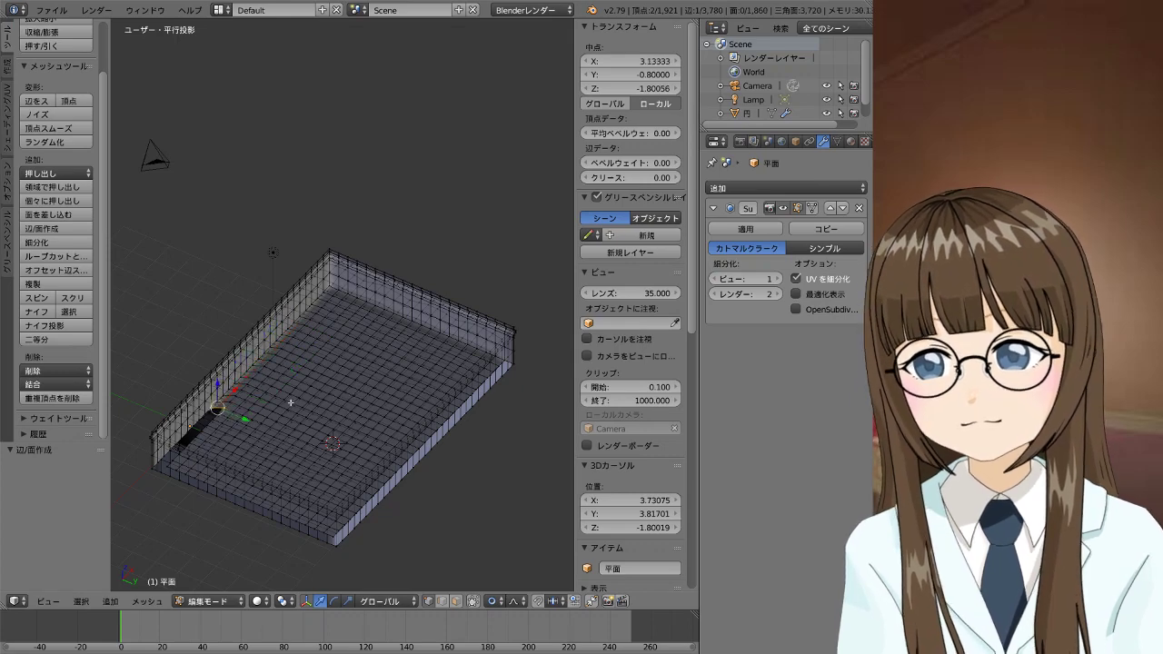
key("f")
key("f")
key("f")
key("f")
key("f")
key("f")
mouse_move(262, 371)
middle_mouse_down()
mouse_move(358, 319)
mouse_move(318, 311)
mouse_move(233, 385)
mouse_move(538, 427)
mouse_move(473, 420)
middle_mouse_up()
key("f")
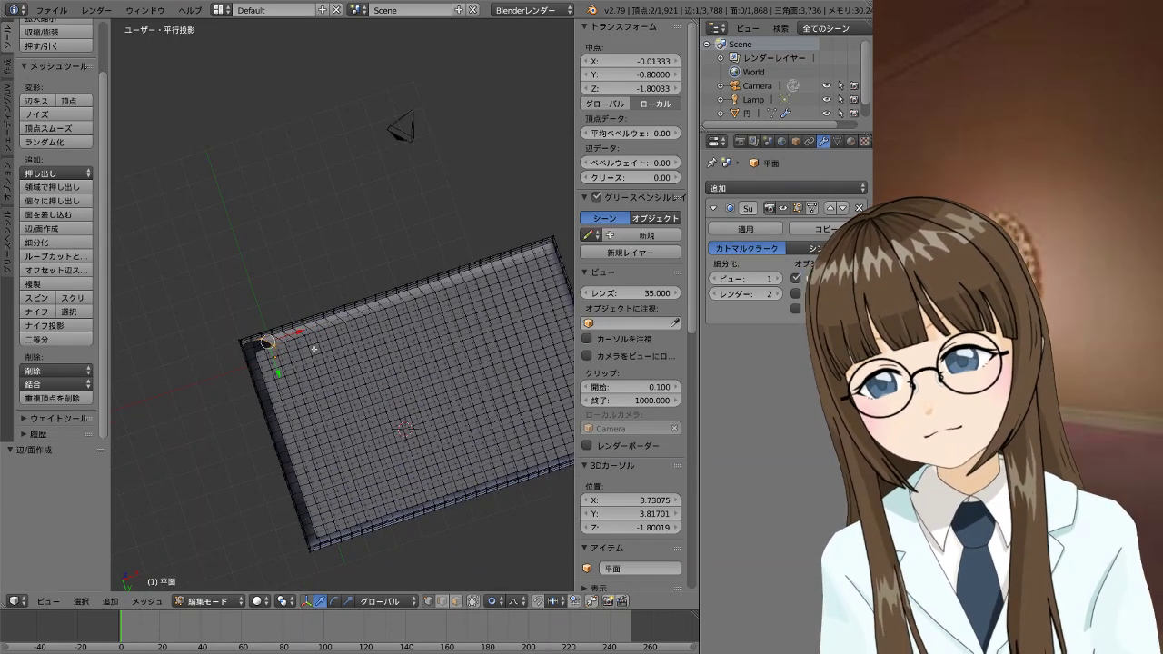
key("ctrl+z")
key("ctrl+z")
key("ctrl+z")
key("ctrl+z")
key("ctrl+z")
key("ctrl+z")
key("ctrl+z")
key("ctrl+z")
key("ctrl+z")
key("ctrl+z")
key("ctrl+z")
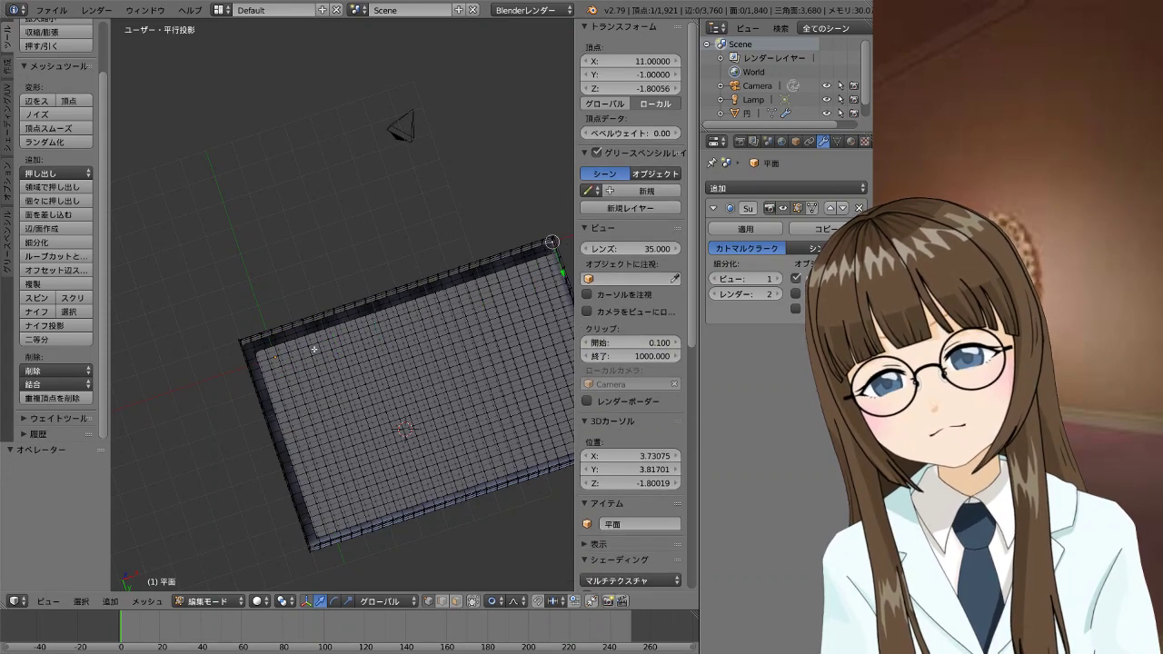
Pick a vertex on the right inner edge and orbit to a more frontal view of the plane
scroll(440, 354, "down", 2)
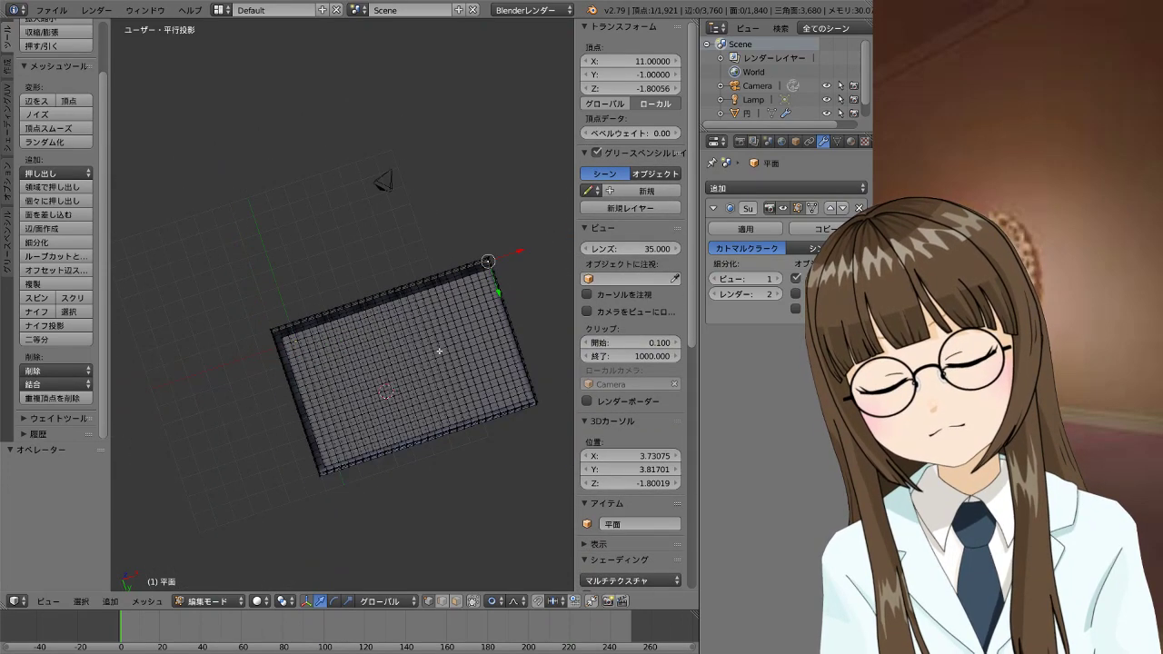
key("g")
left_click(459, 362)
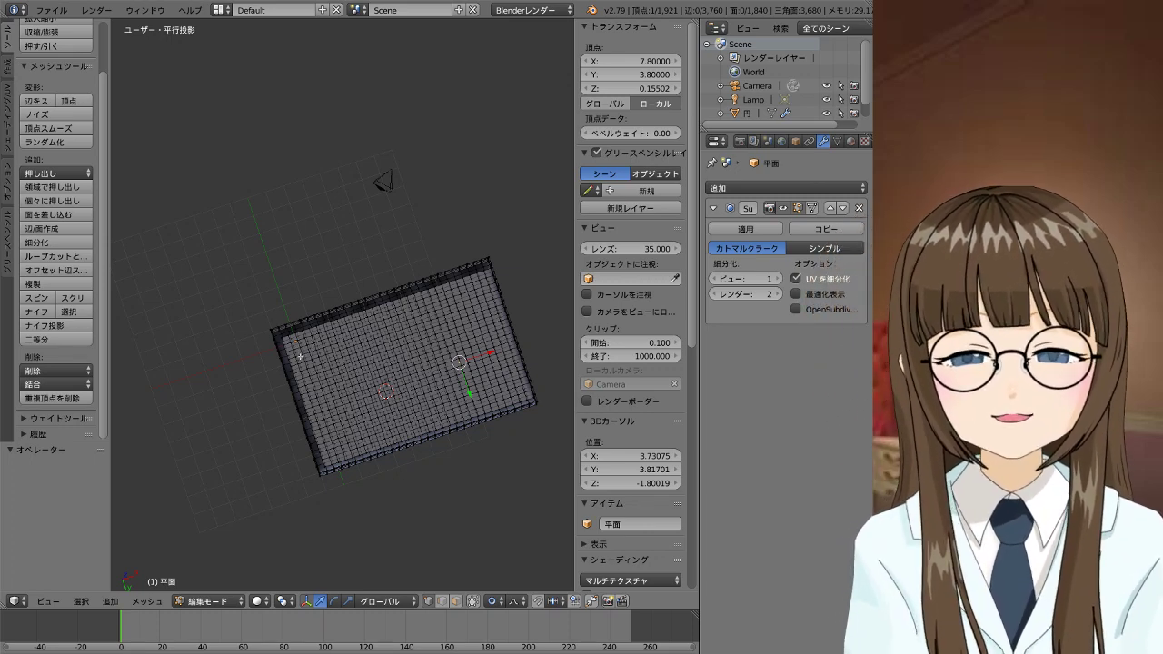
scroll(391, 362, "down", 1)
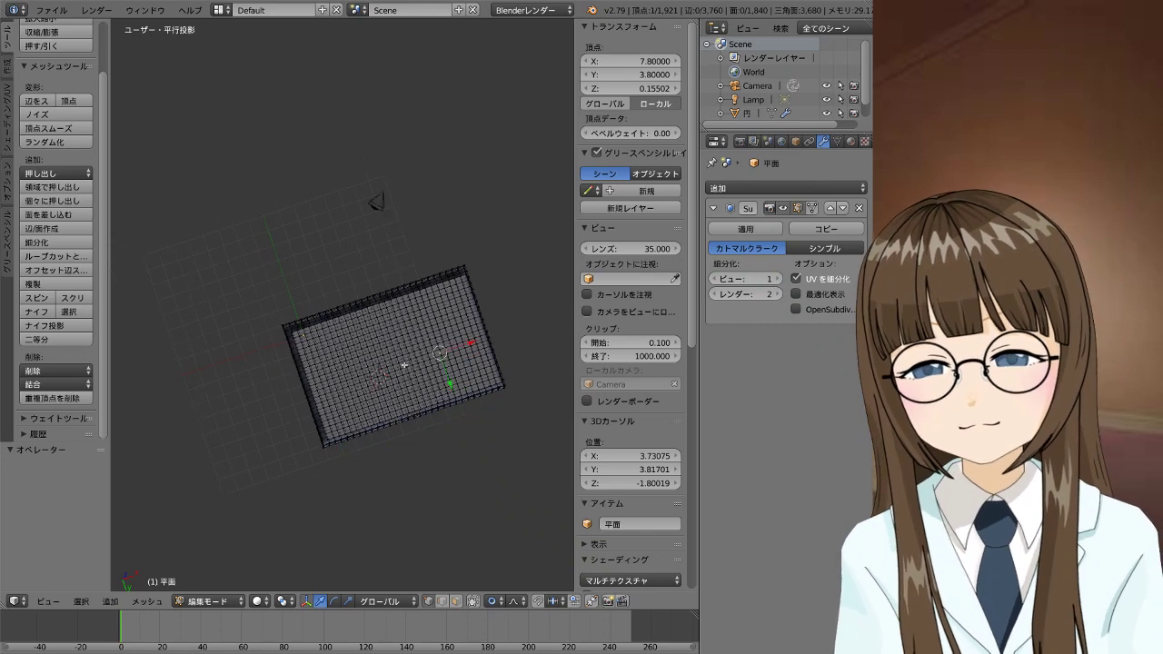
scroll(404, 366, "up", 4)
middle_click_drag(472, 394, 294, 260, "shift")
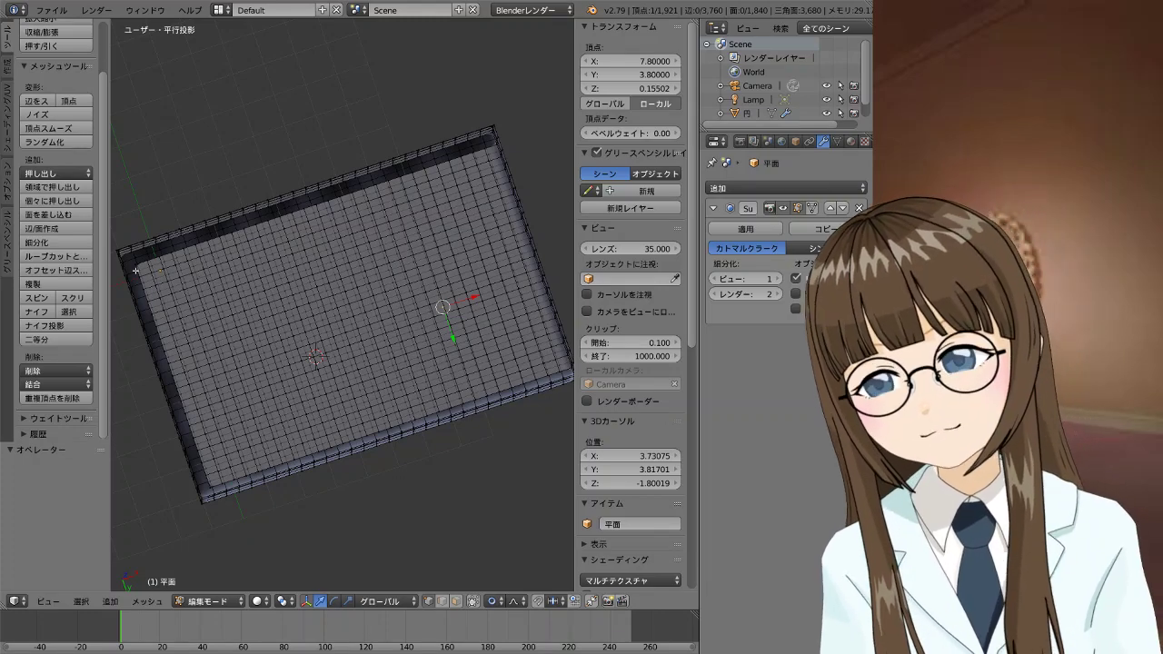
mouse_move(448, 171)
middle_mouse_down()
mouse_move(490, 224)
mouse_move(482, 221)
middle_mouse_up()
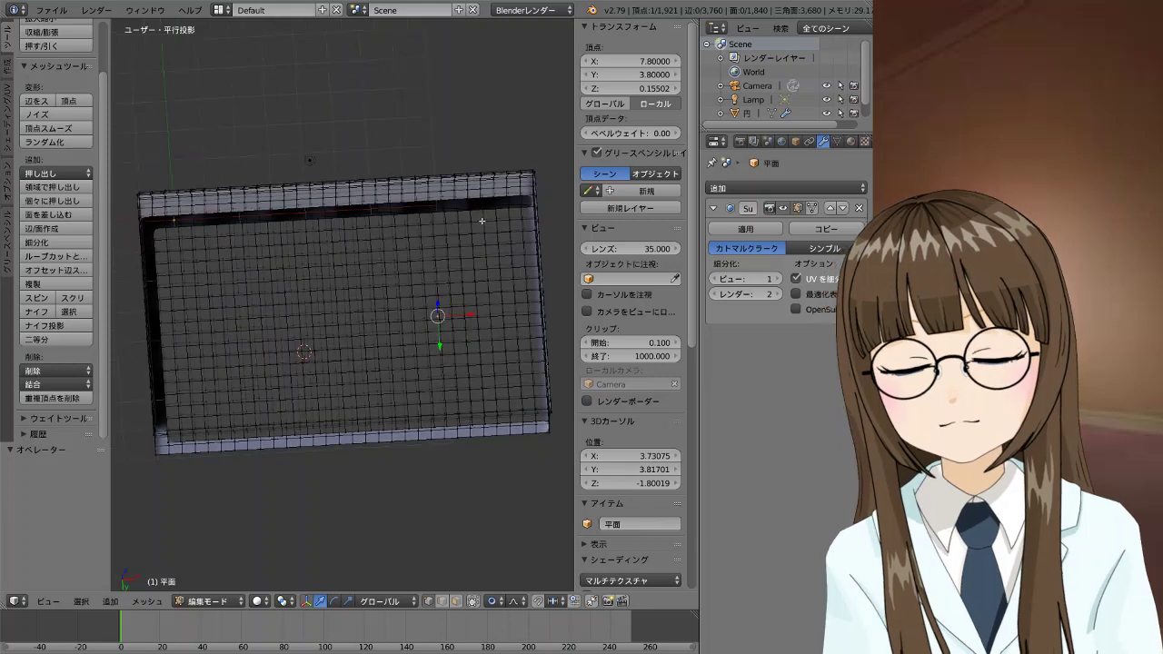
Test-select the plane's top-left corner and left-edge vertex column
right_click(153, 227)
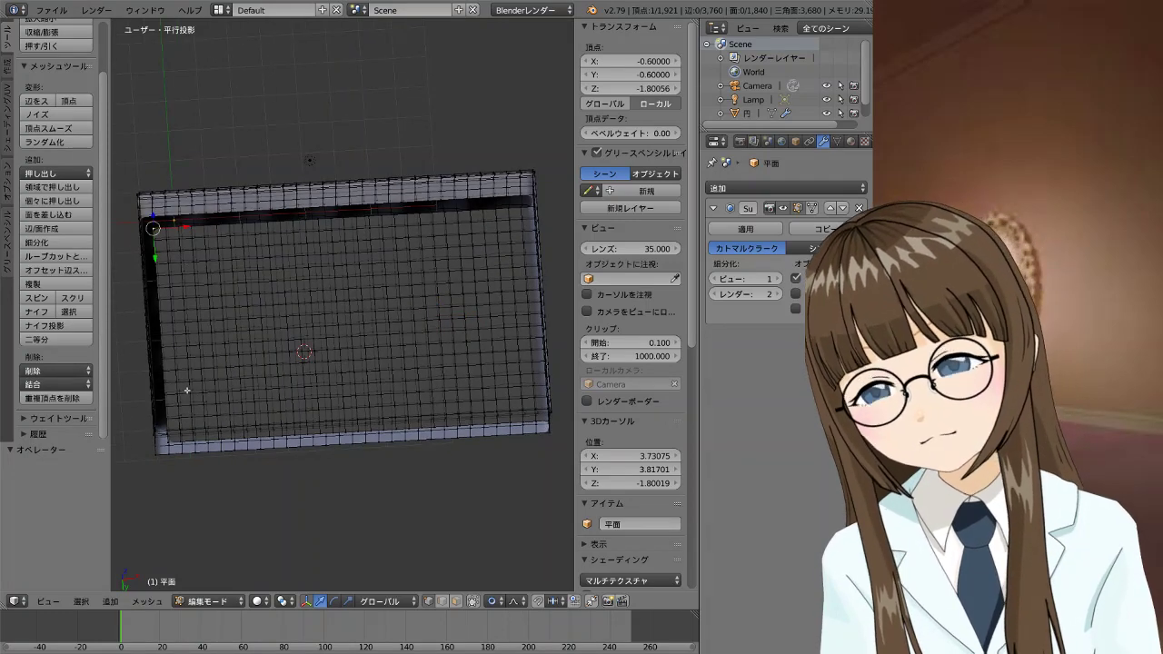
middle_click_drag(212, 410, 232, 357)
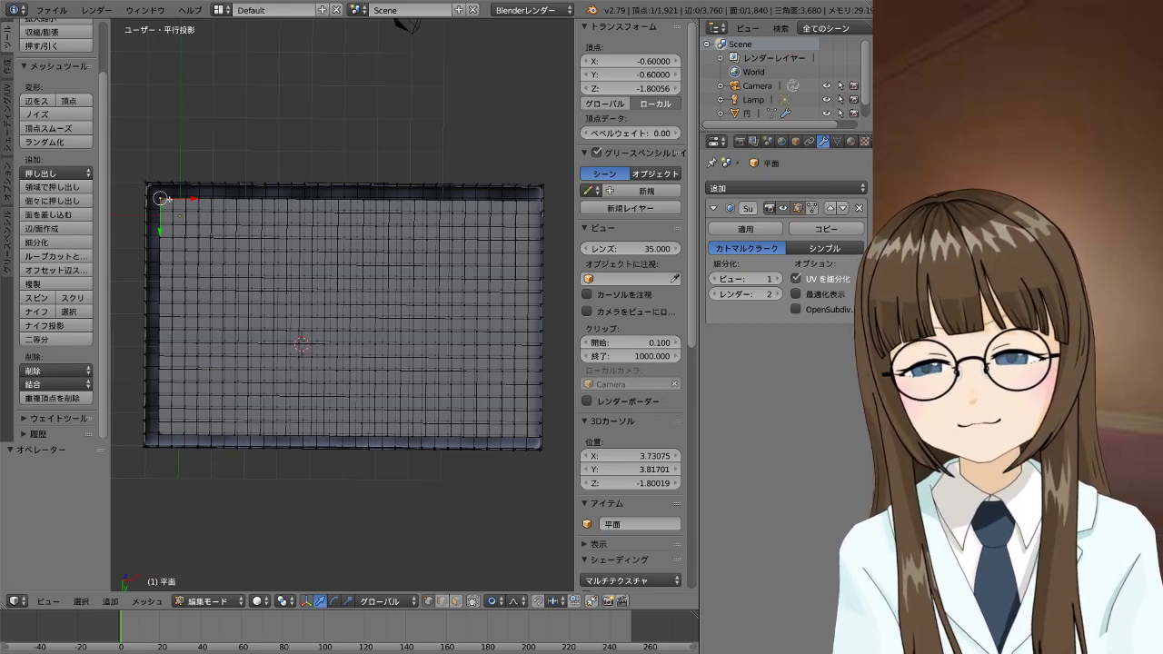
right_click(172, 198, "shift")
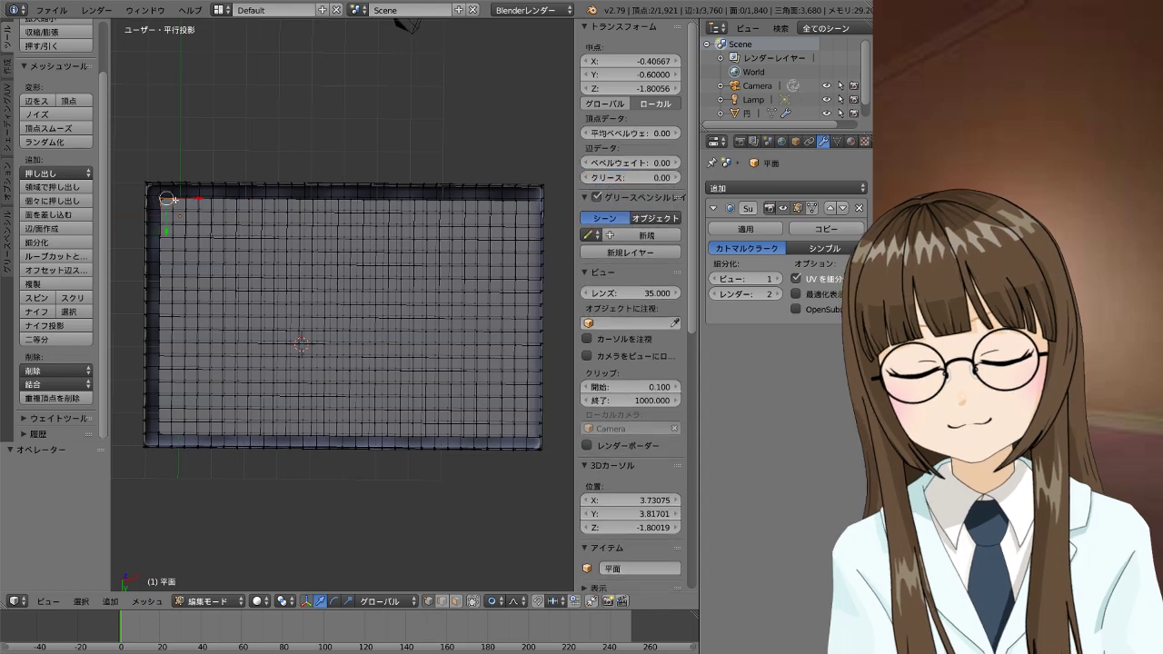
right_click(179, 214, "shift")
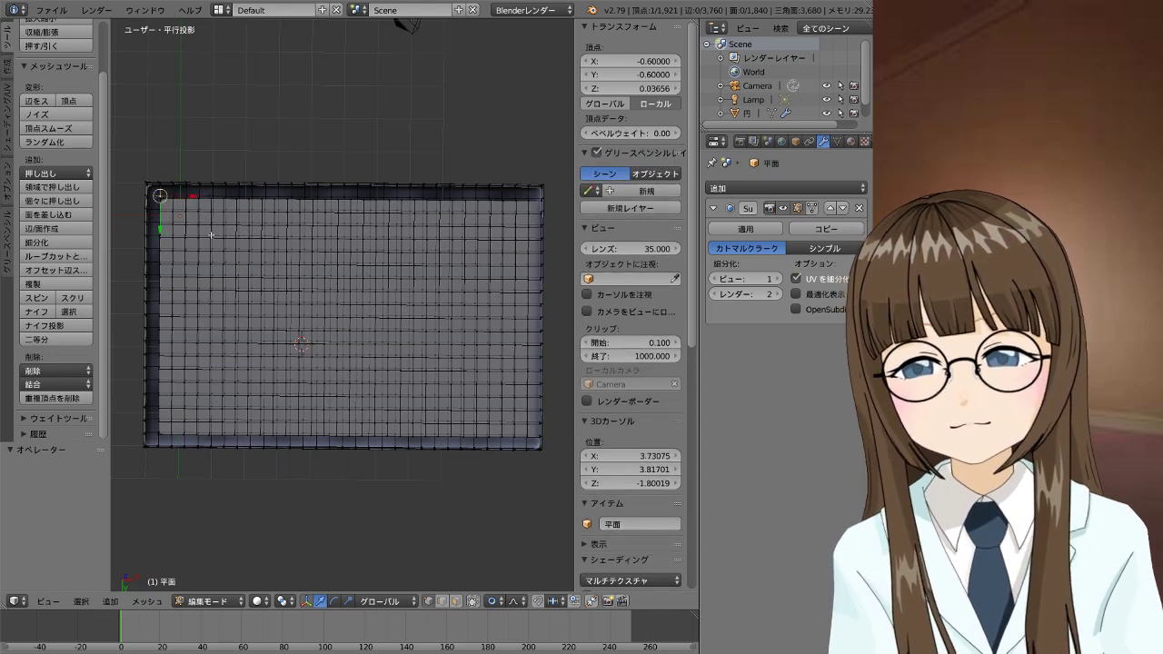
right_click(164, 300, "ctrl")
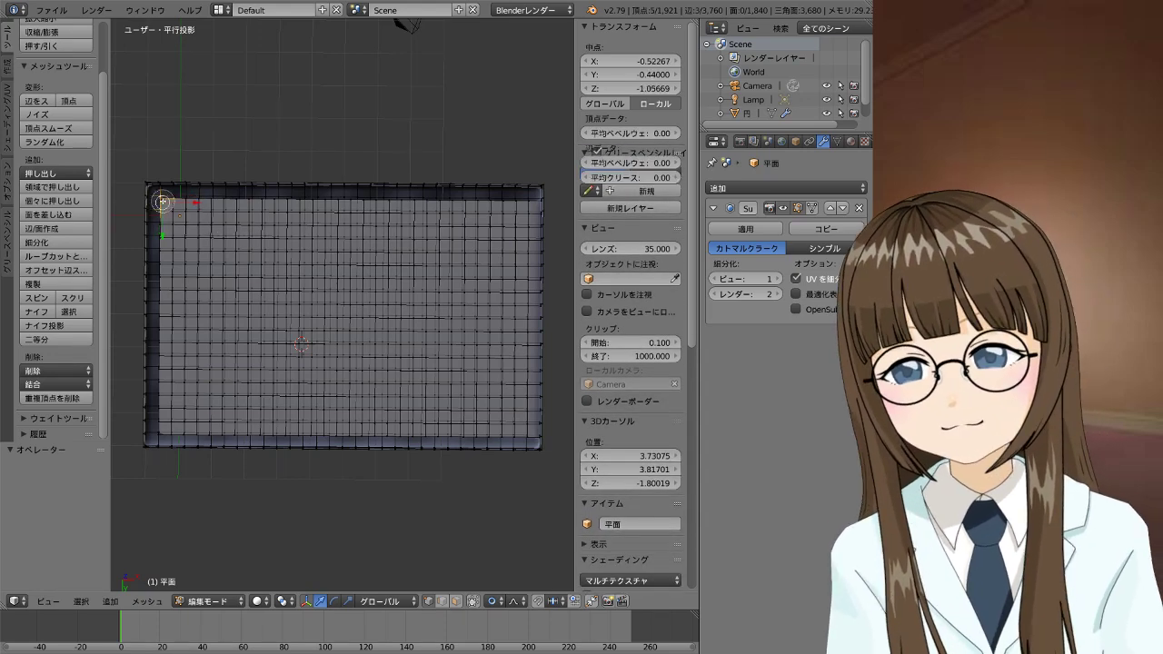
right_click(170, 367, "ctrl")
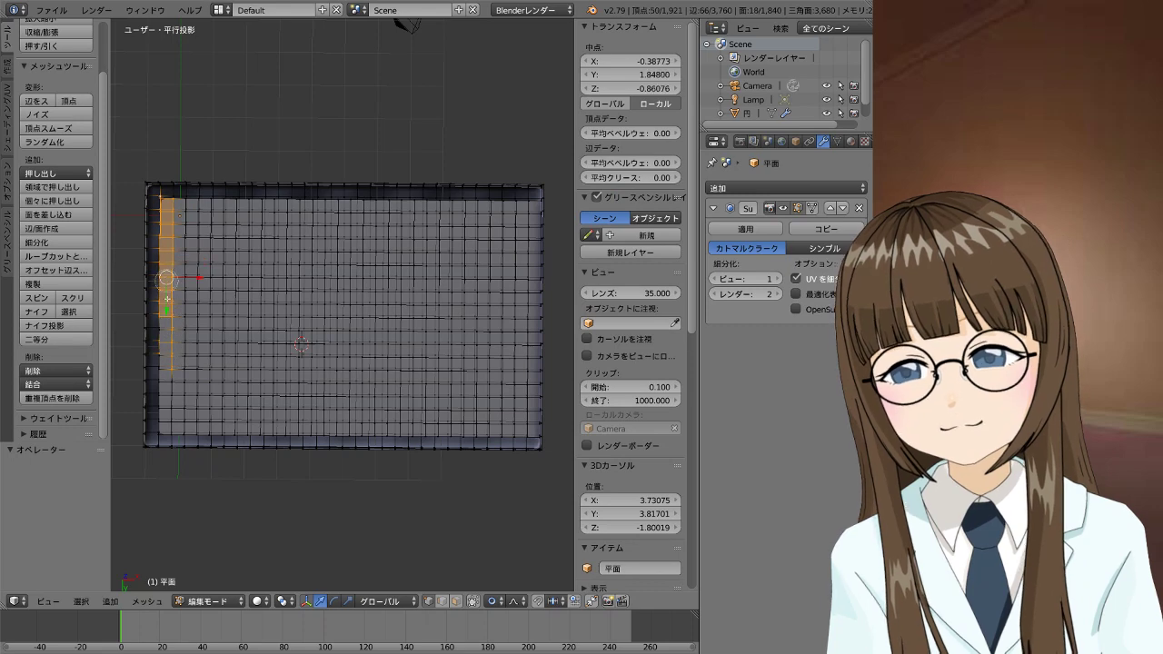
right_click(166, 409, "ctrl")
right_click(299, 358)
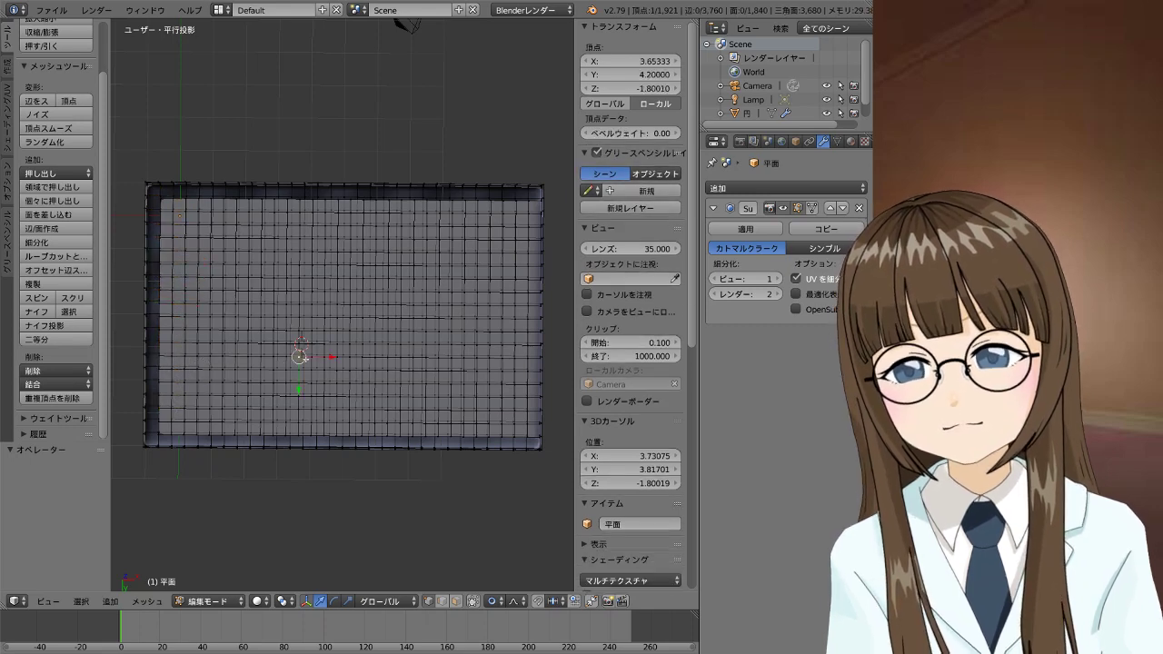
Turn on Limit selection to visible and reselect the vertex path to the top-left corner
left_click(472, 603)
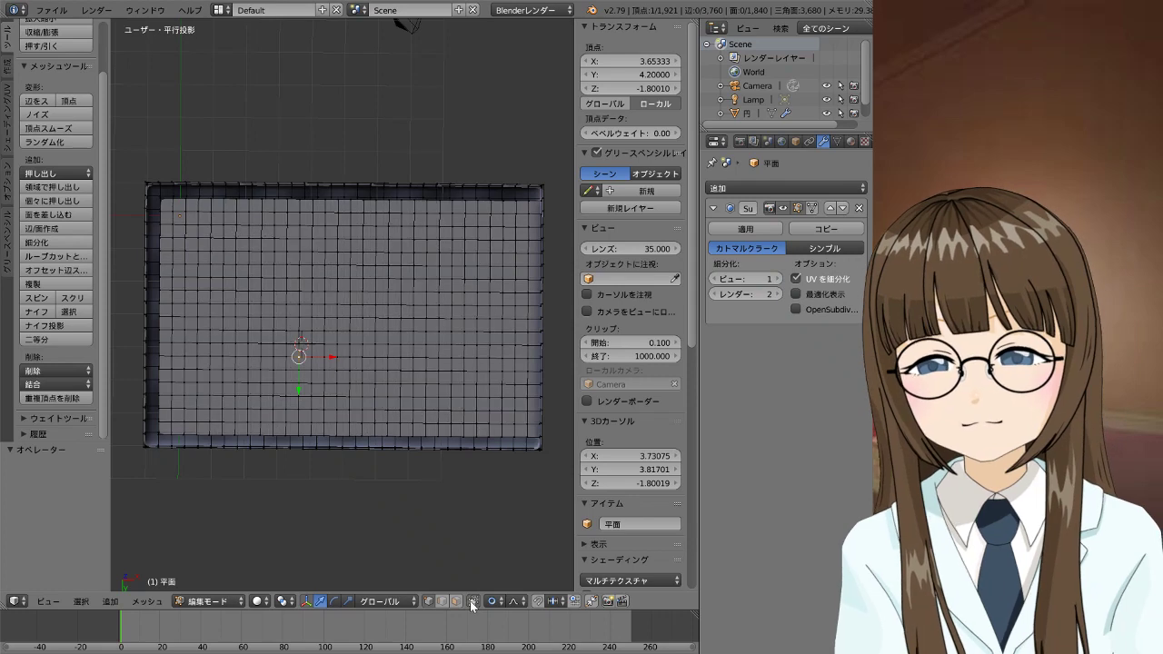
right_click(166, 199, "ctrl")
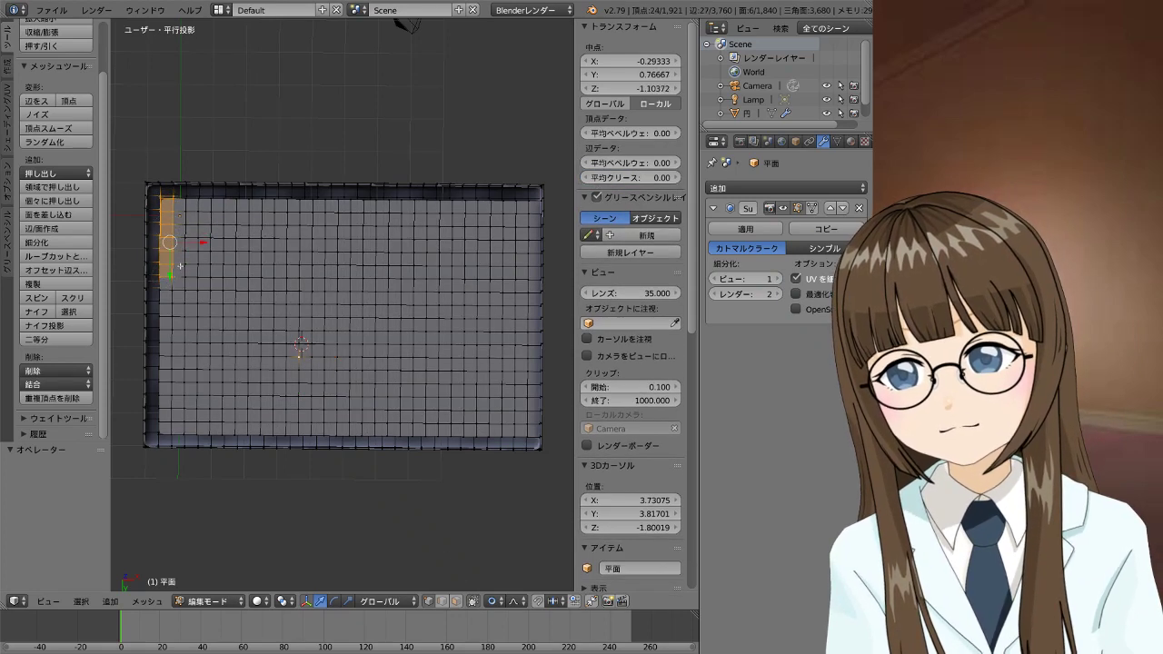
scroll(636, 363, "down", 1)
scroll(320, 467, "down", 3)
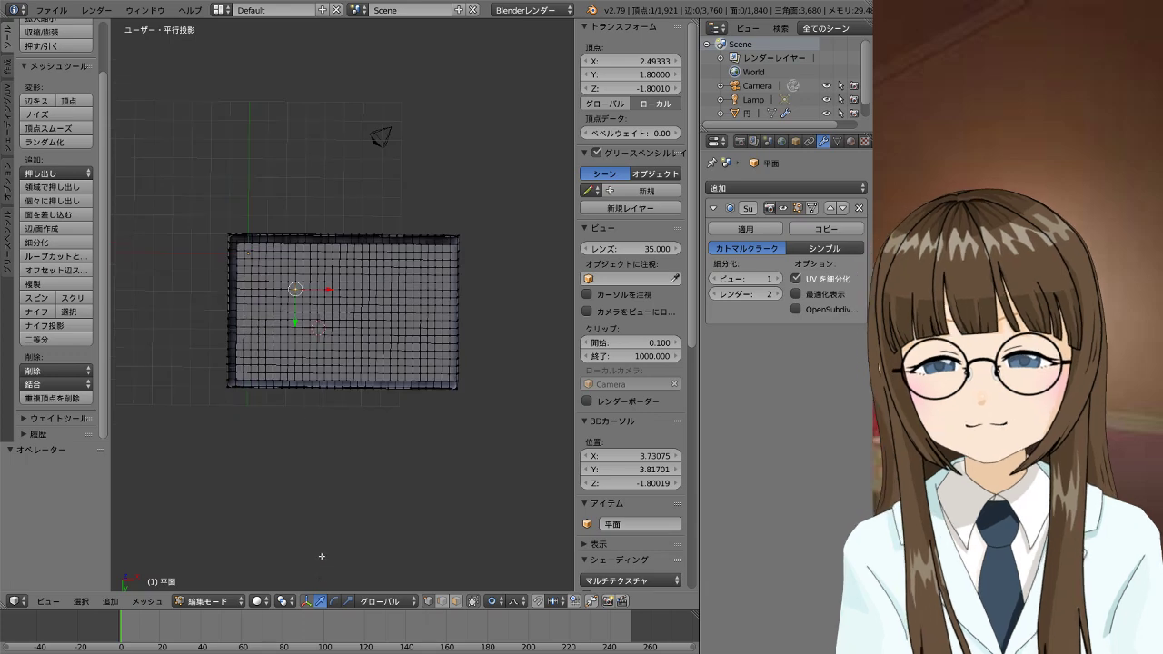
scroll(320, 467, "up", 3)
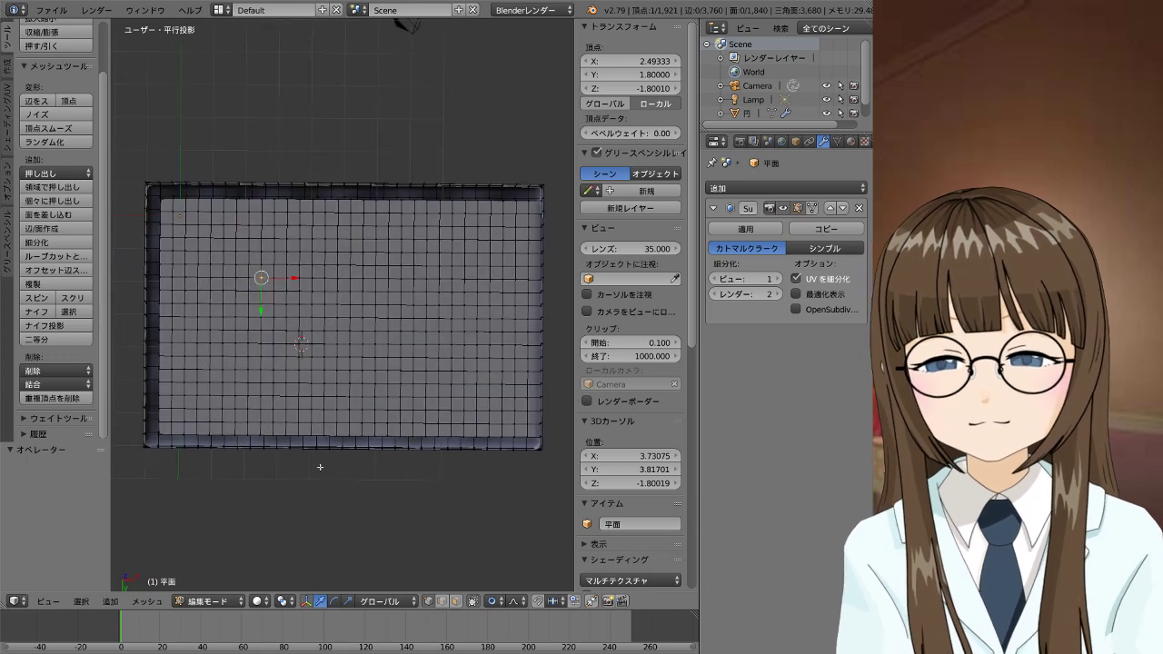
Switch to face select mode and try brush-selecting faces at the cushion's left corner
left_click(457, 601)
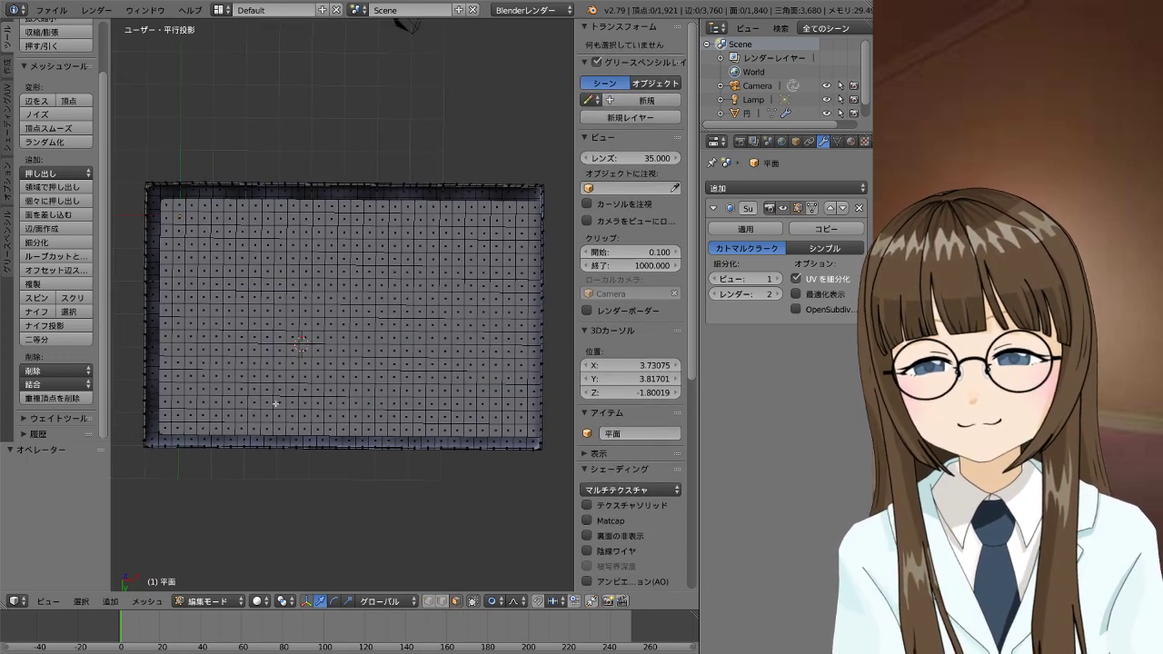
right_click(169, 205)
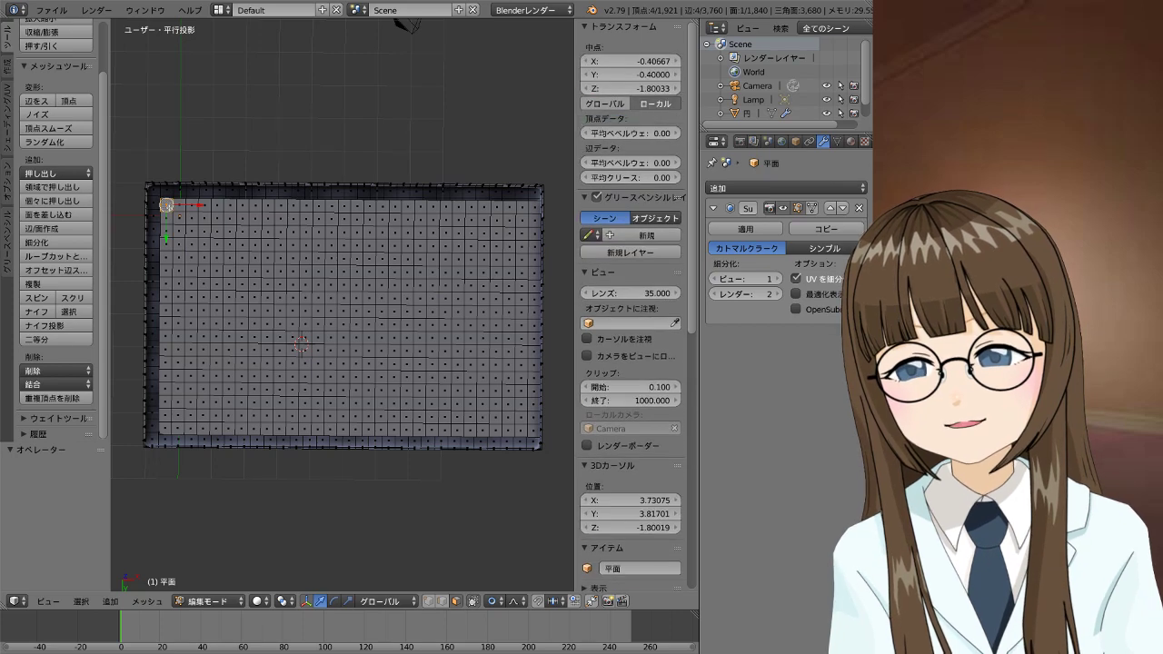
key("g")
key("Escape")
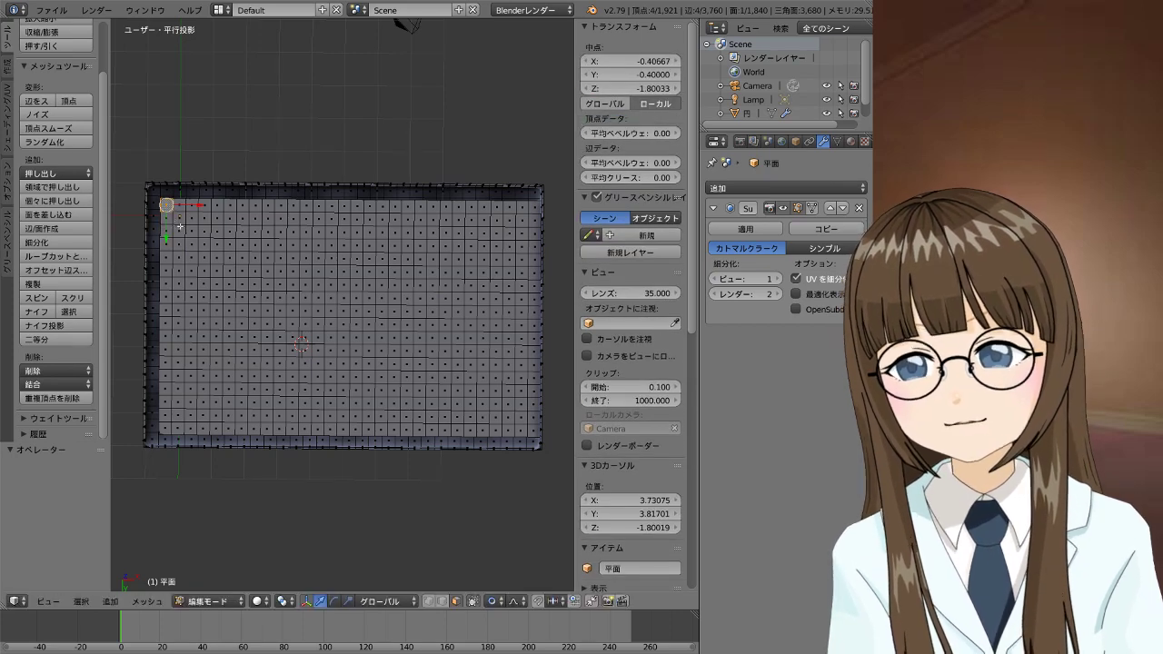
key("c")
left_click(177, 210)
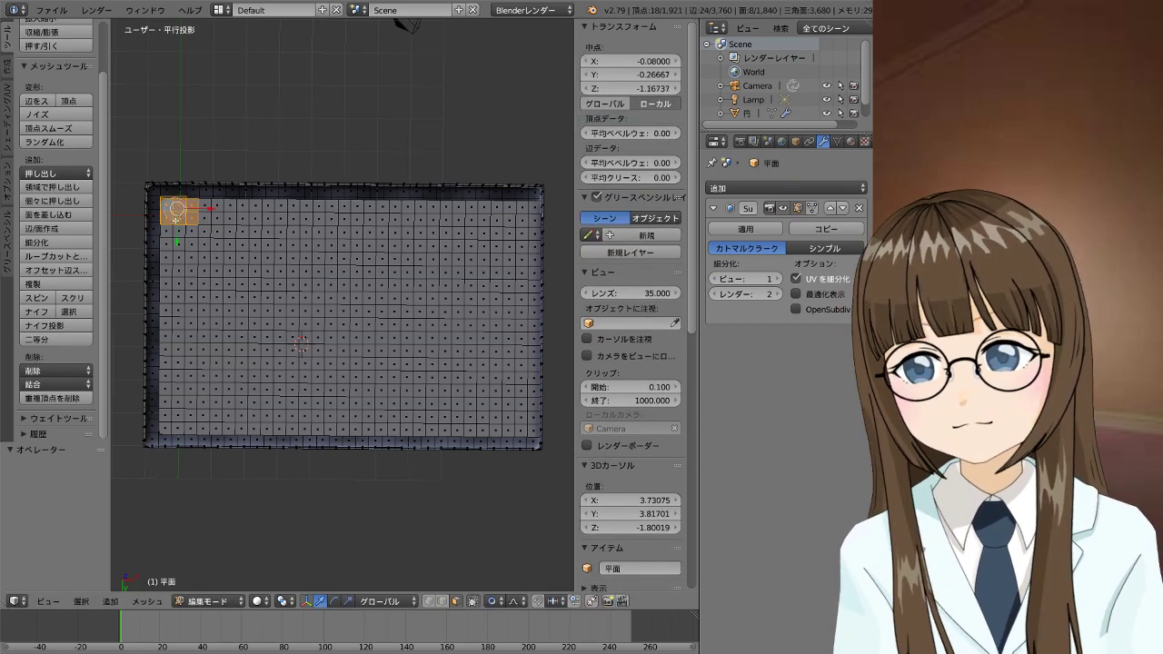
left_click_drag(177, 210, 178, 251)
key("Escape")
Select the whole linked inner bottom face region and scale it along global X
right_click_drag(172, 212, 204, 218)
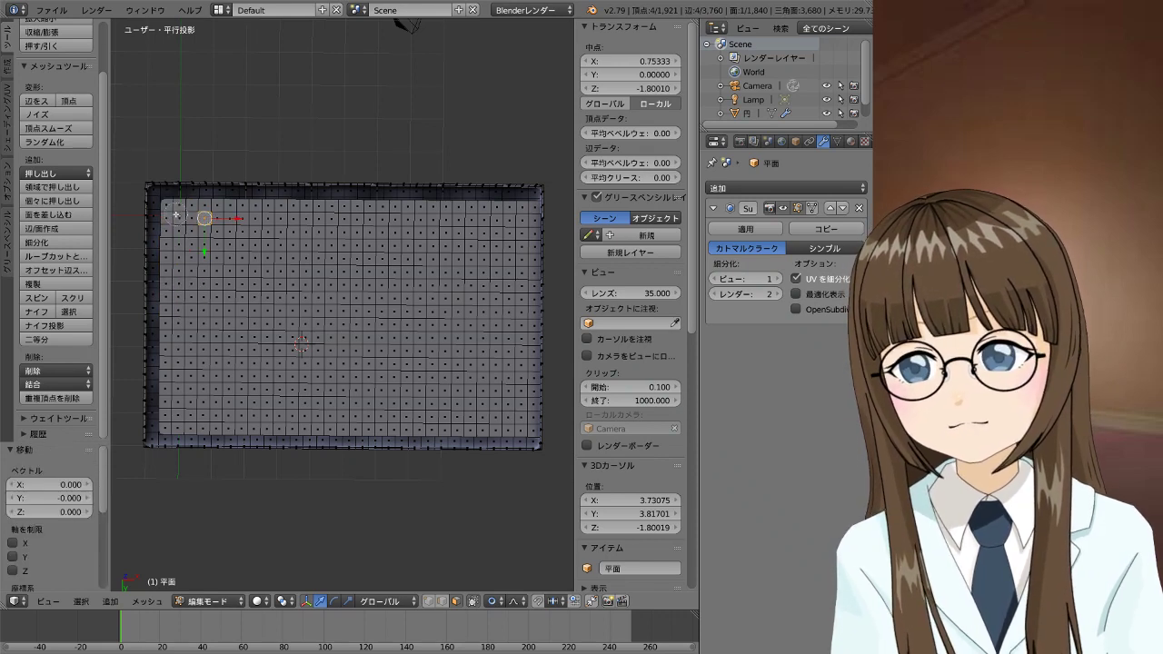
key("c")
mouse_move(177, 215)
left_mouse_down()
mouse_move(175, 419)
mouse_move(526, 417)
mouse_move(509, 238)
mouse_move(524, 212)
mouse_move(198, 228)
left_mouse_up()
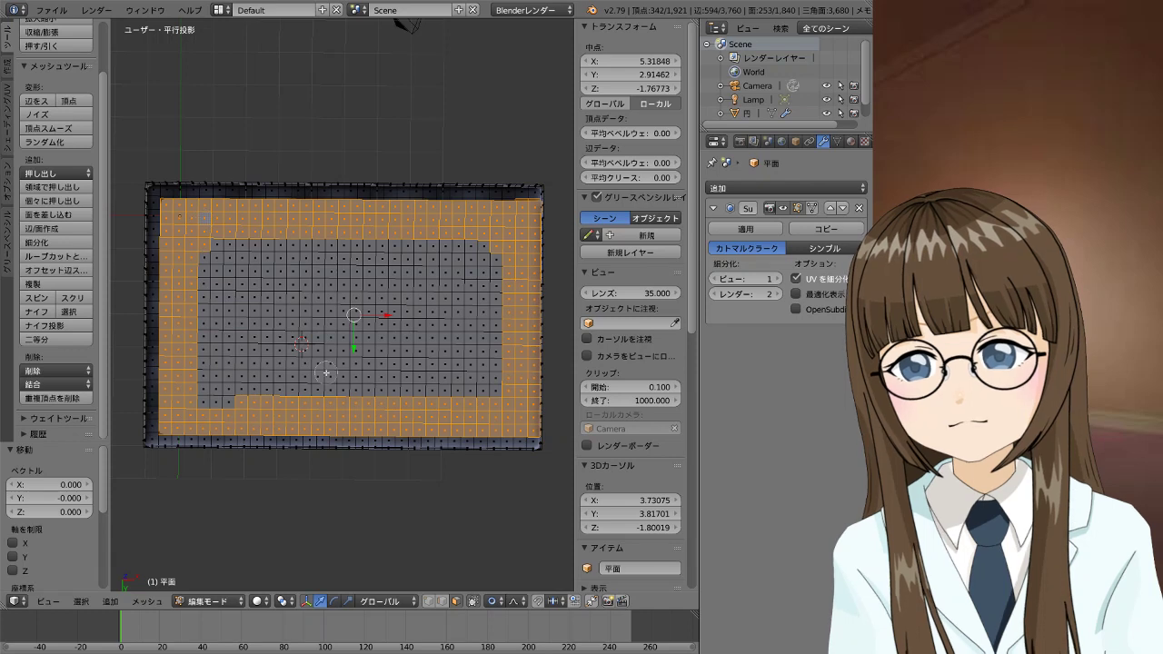
scroll(324, 351, "down", 5)
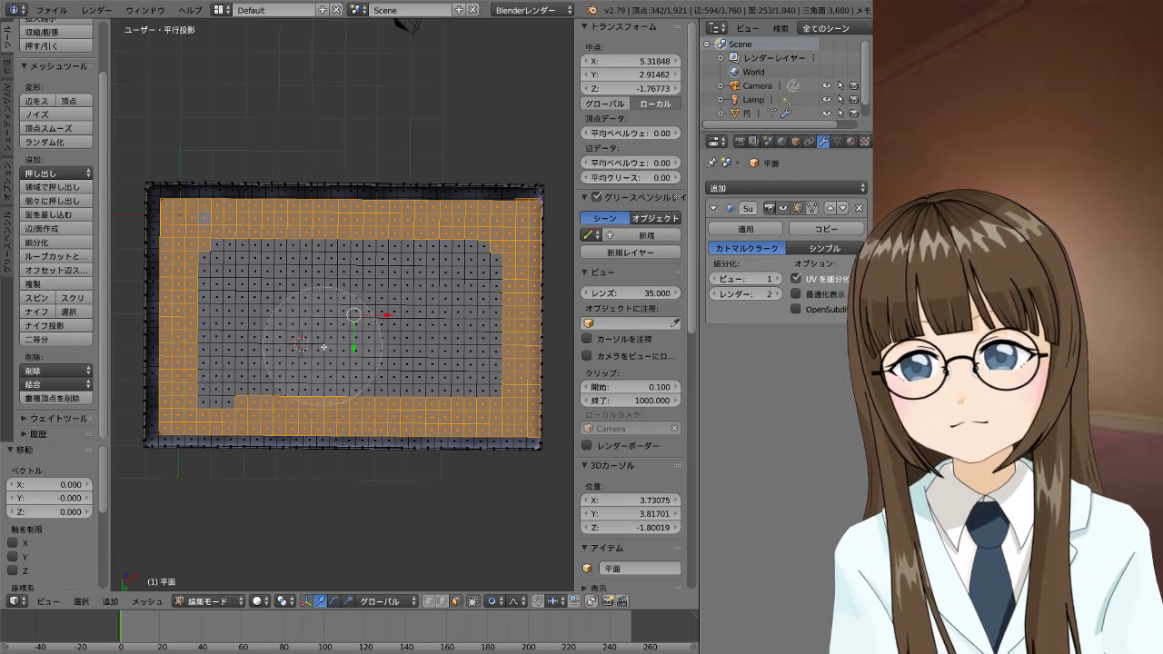
mouse_move(324, 351)
left_mouse_down()
mouse_move(265, 315)
mouse_move(429, 334)
left_mouse_up()
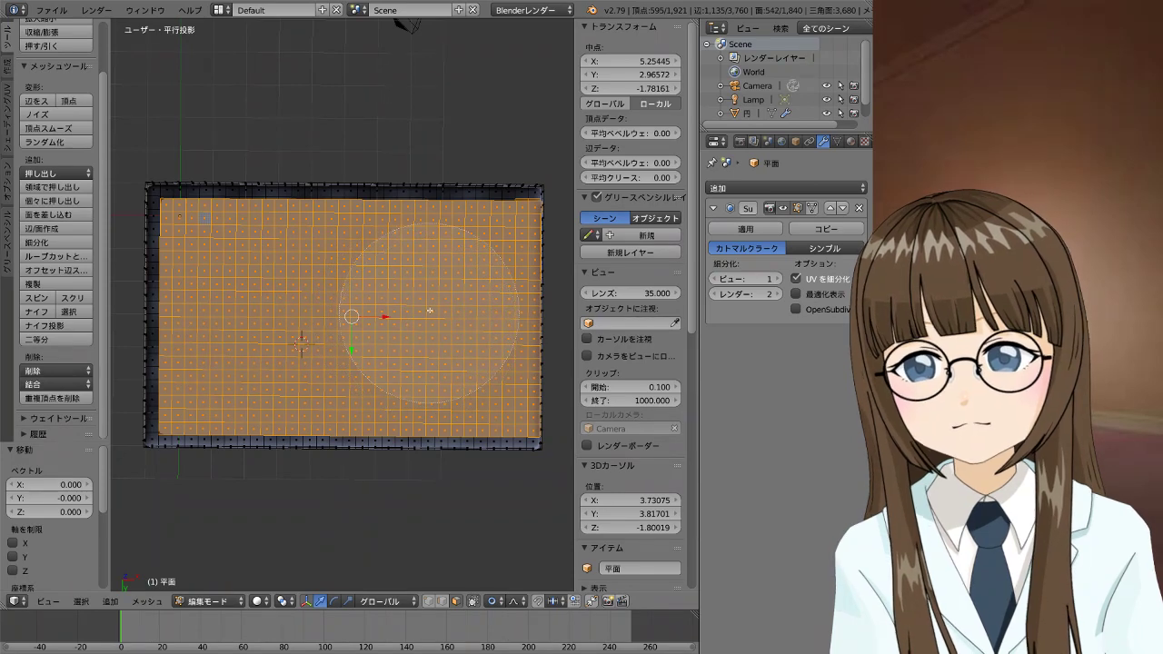
right_click(433, 312)
key("ctrl+l")
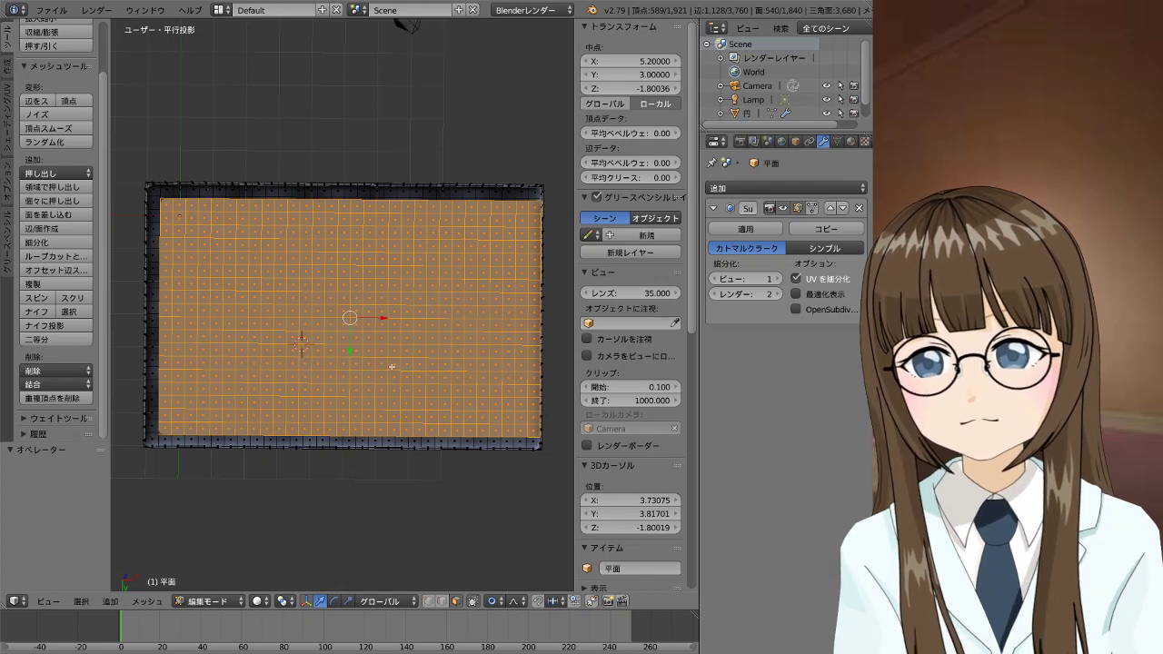
key("s")
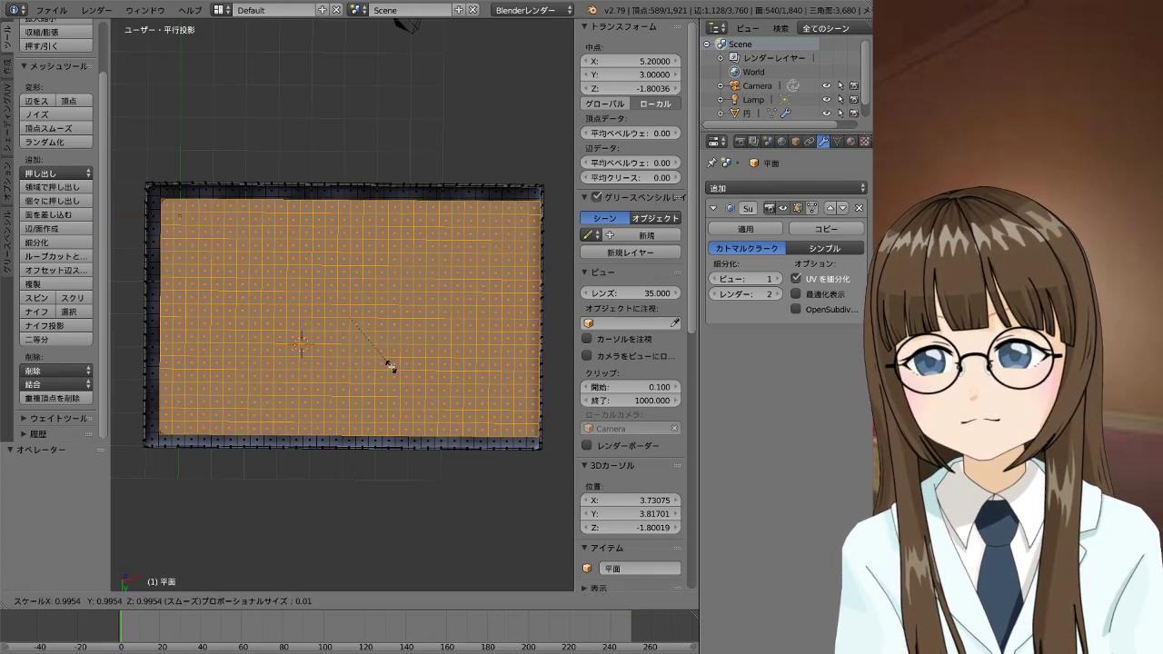
key("x")
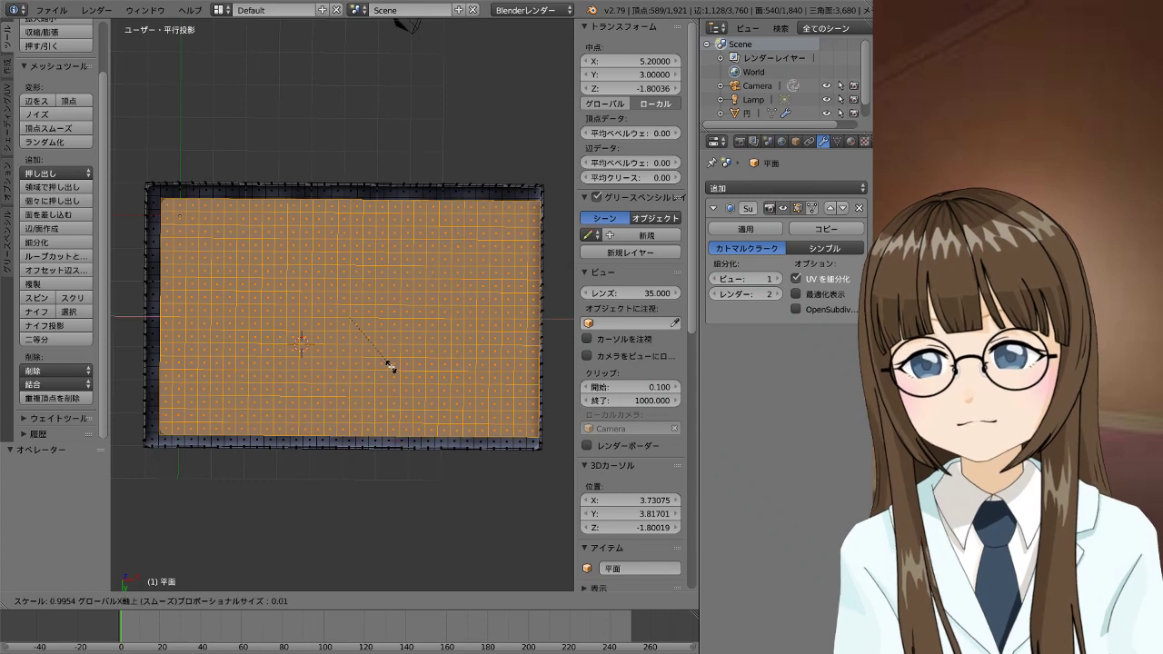
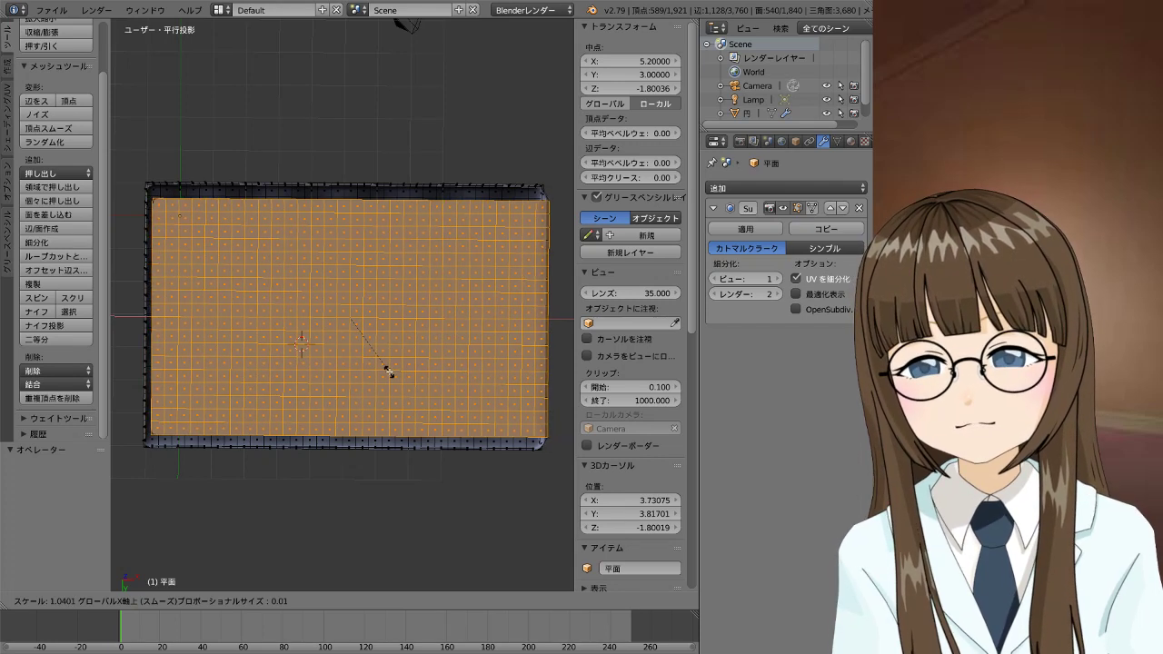
Scale the bottom panel 1.04 along X, shift it -0.155 on X, and inspect it
left_click(388, 372)
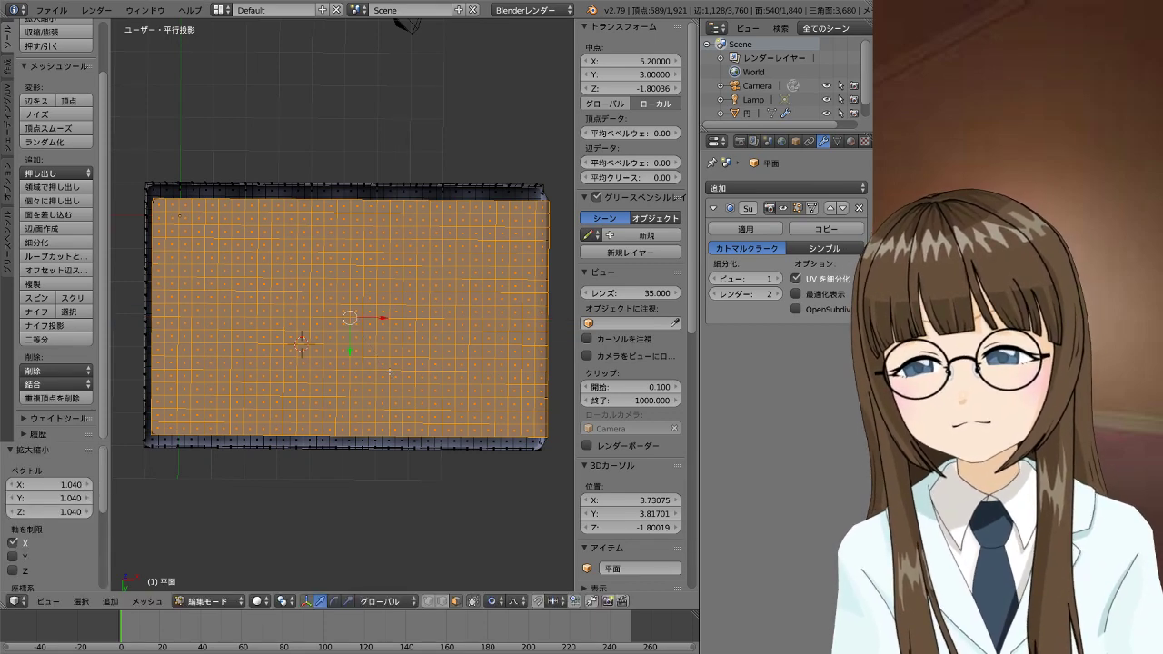
key("g")
key("x")
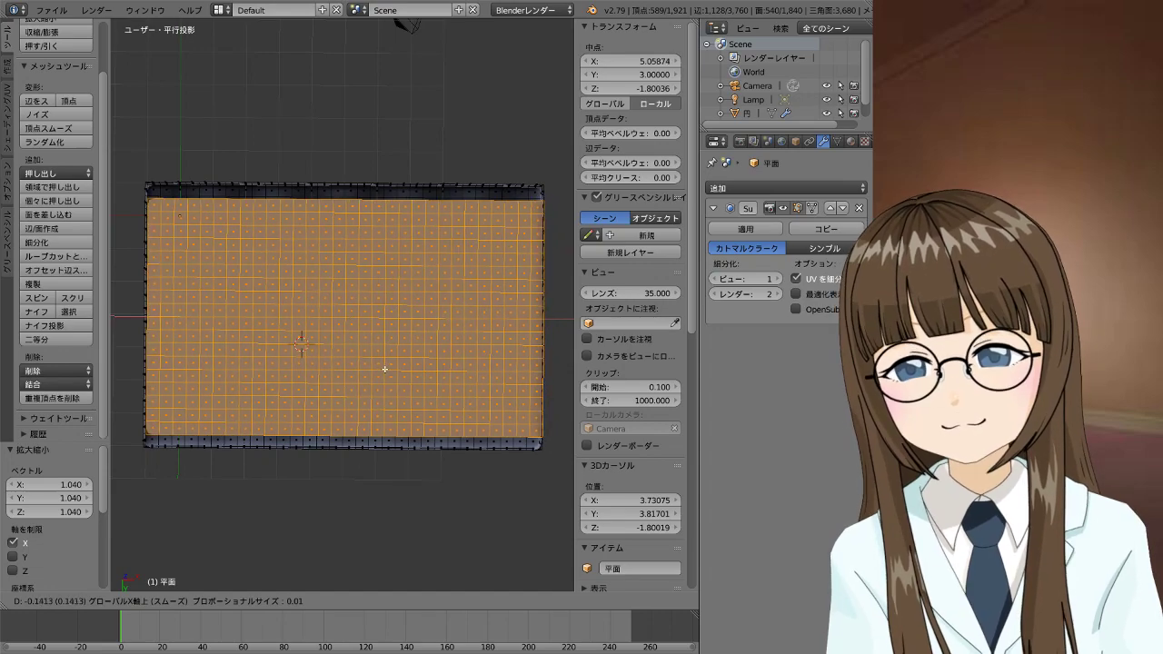
left_click(384, 369)
middle_click_drag(506, 305, 343, 410)
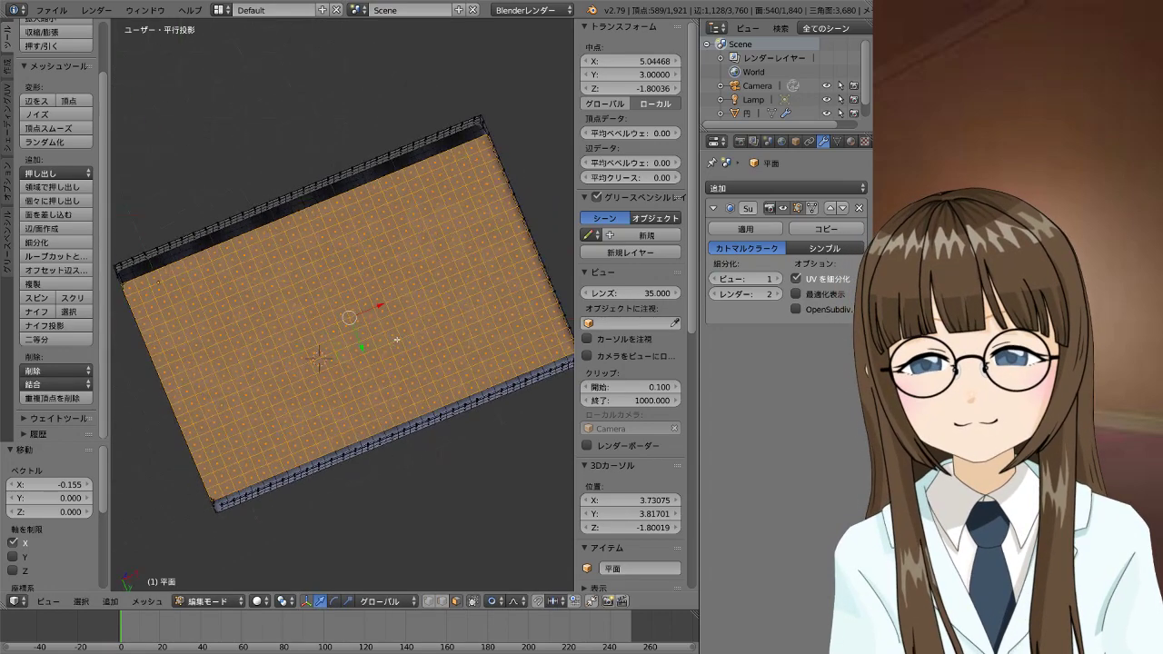
scroll(344, 410, "up", 2)
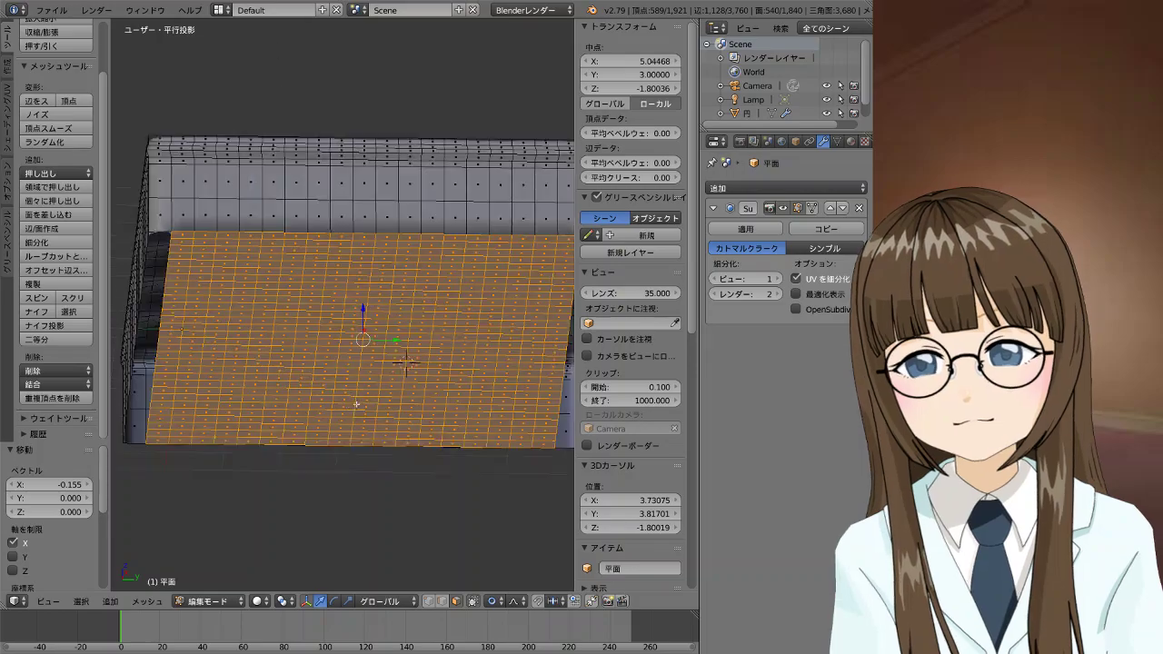
scroll(344, 410, "up", 2)
mouse_move(343, 410)
middle_mouse_down()
mouse_move(326, 329)
mouse_move(321, 390)
mouse_move(346, 336)
middle_mouse_up()
scroll(325, 352, "up", 2)
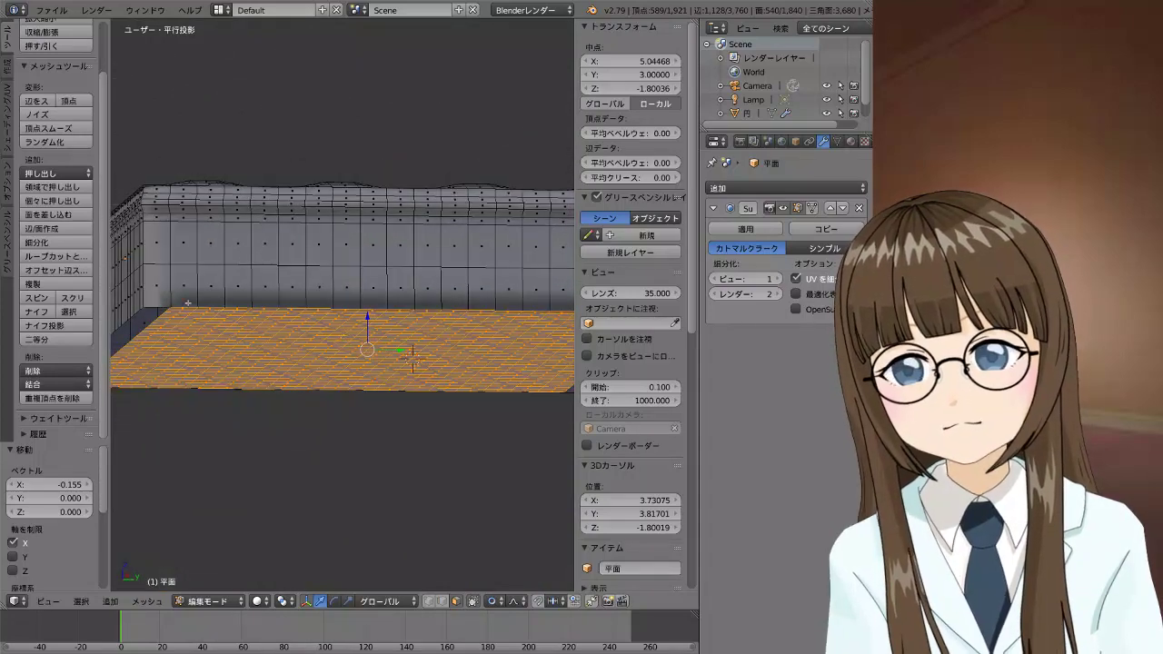
Select the end vertex on the cushion wall and open its Median X field
right_click(158, 286)
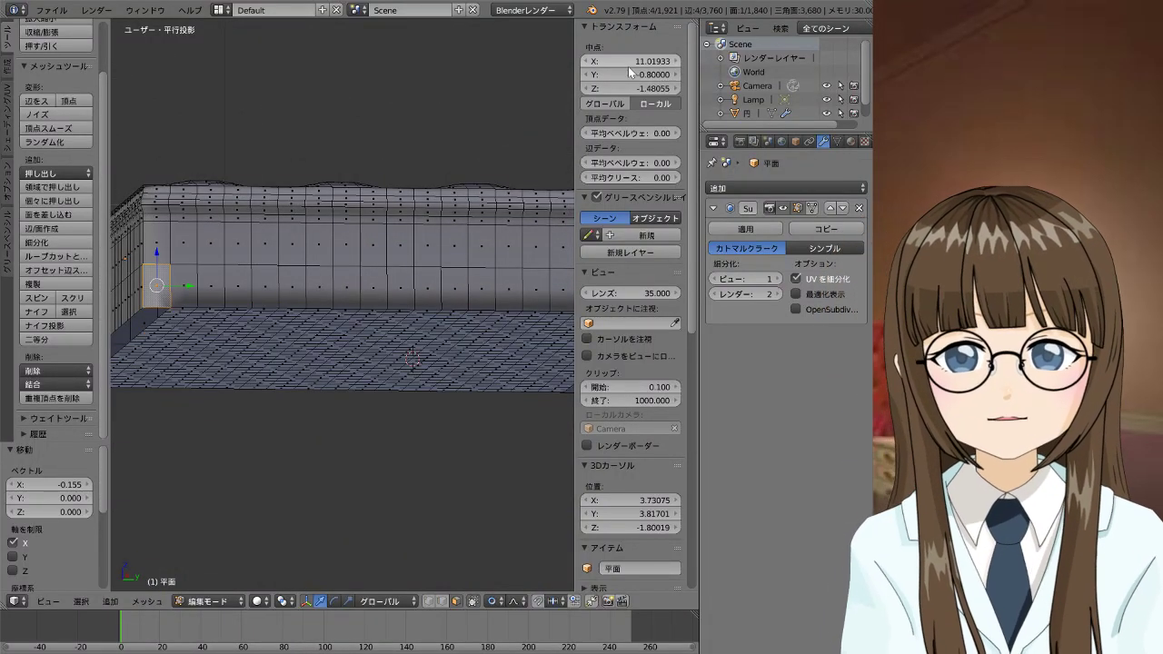
left_click(643, 61)
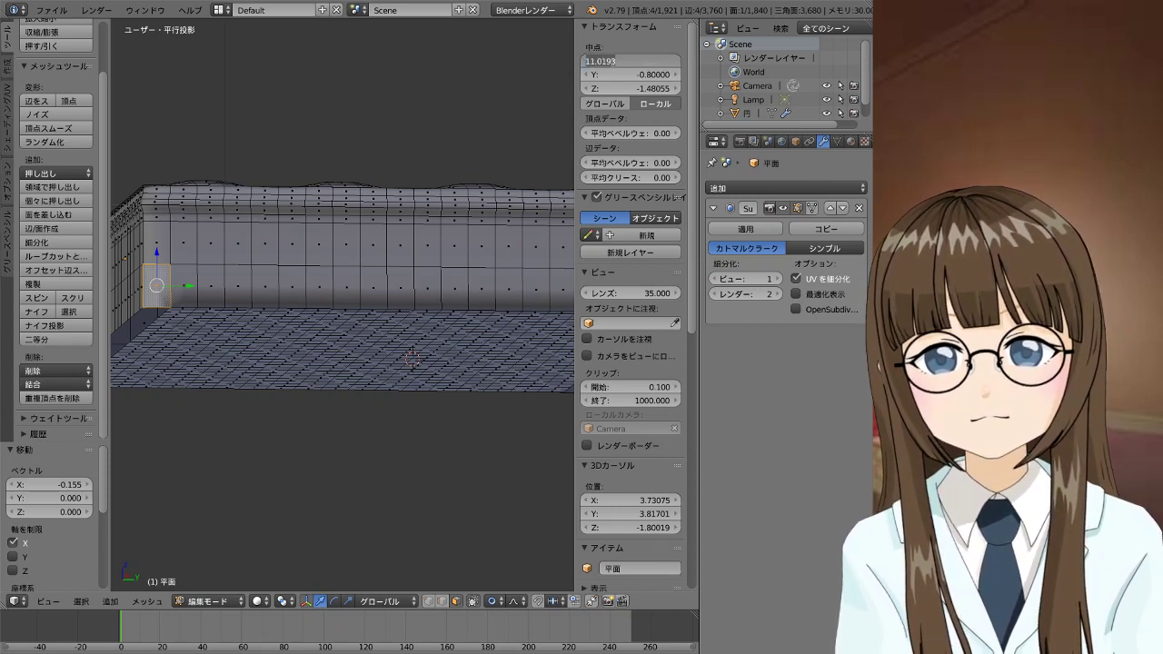
left_click(648, 59)
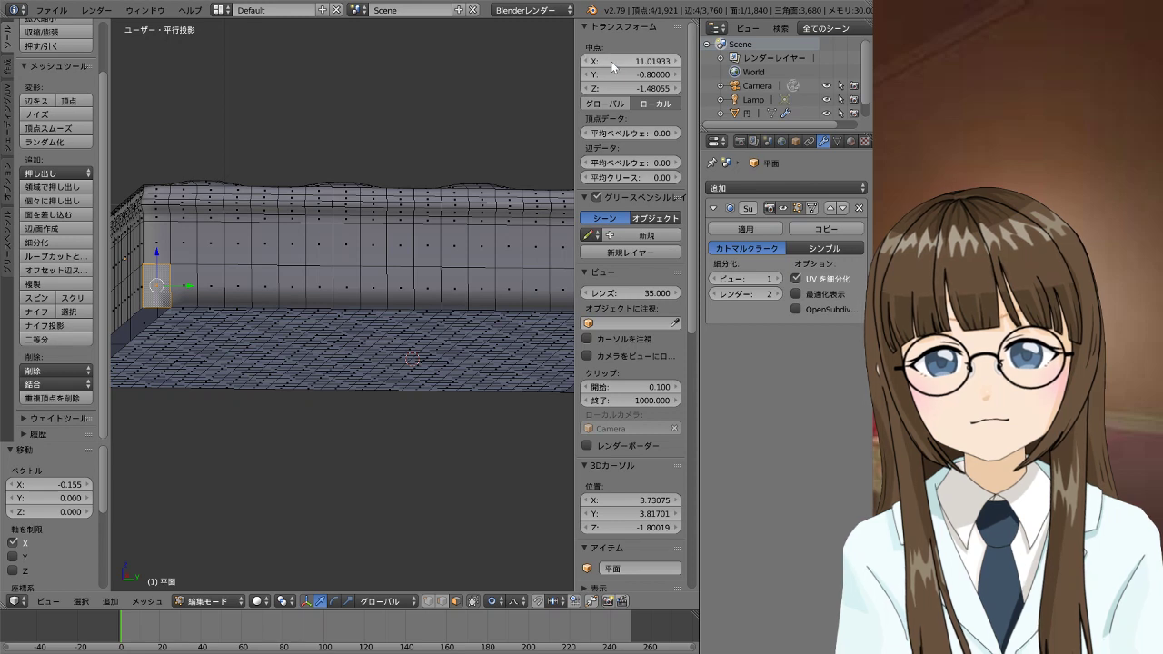
right_click(610, 61)
key("Escape")
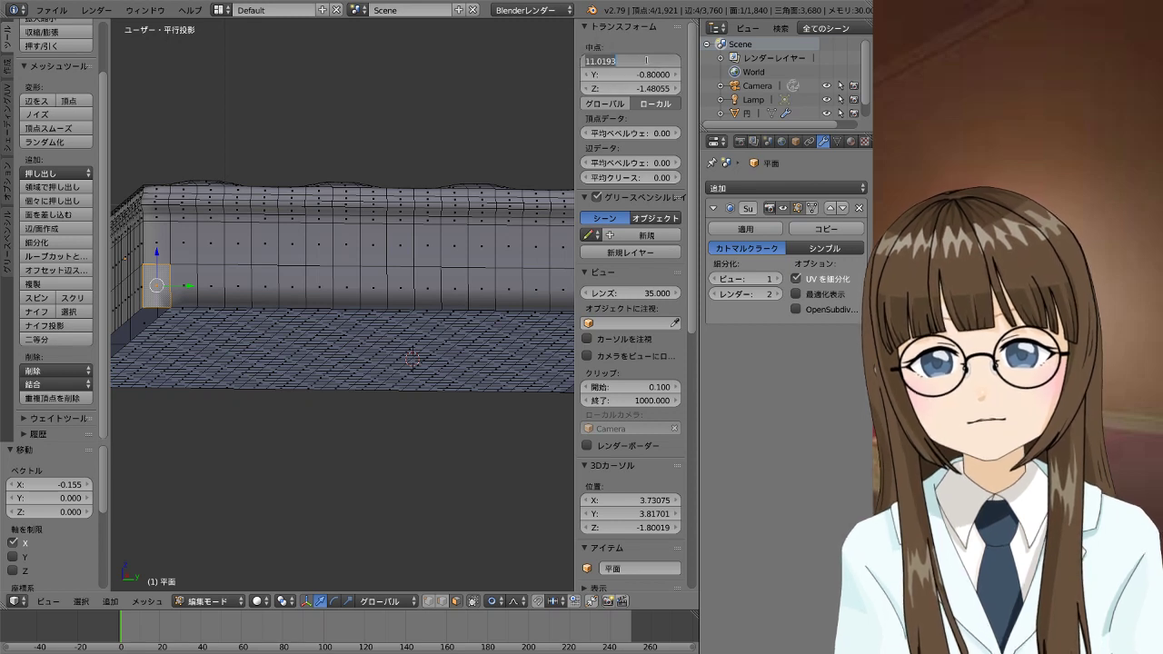
key("Escape")
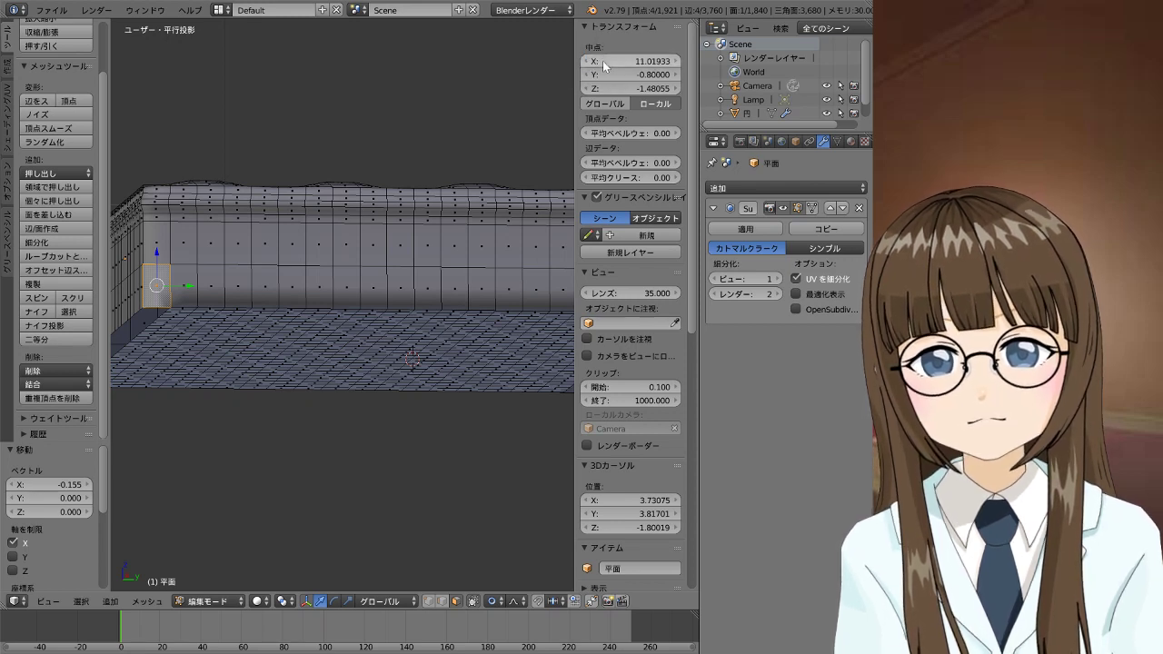
right_click(618, 61)
right_click(664, 67)
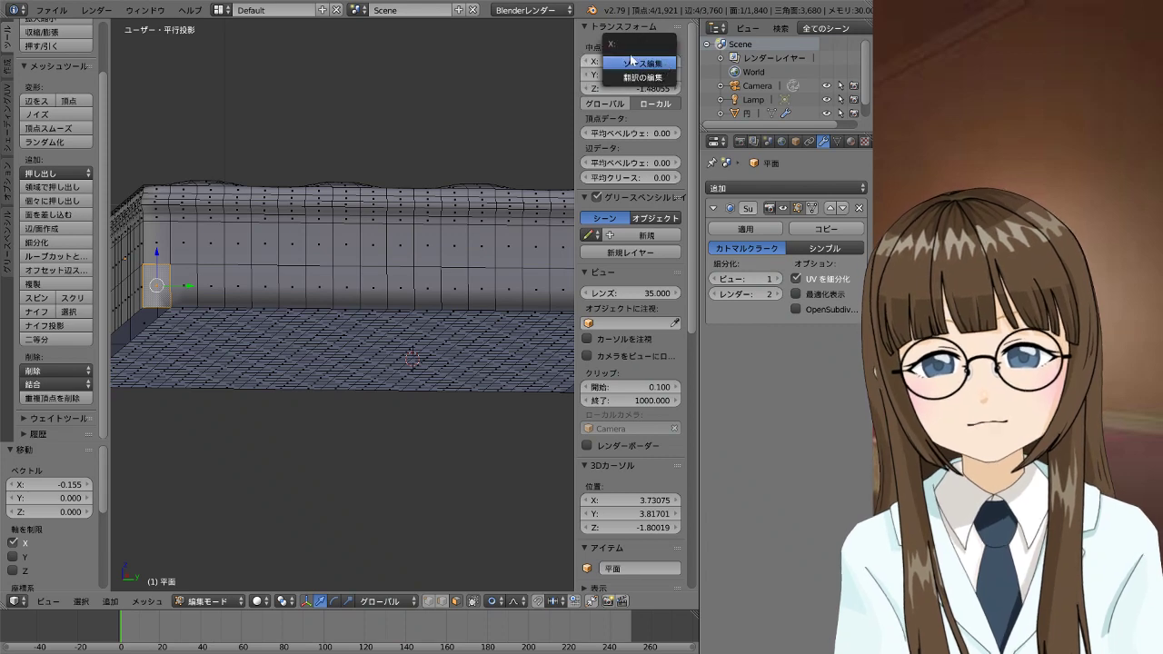
key("Escape")
Copy the vertex's Median X value 11.01933 from the N panel
left_click(656, 60)
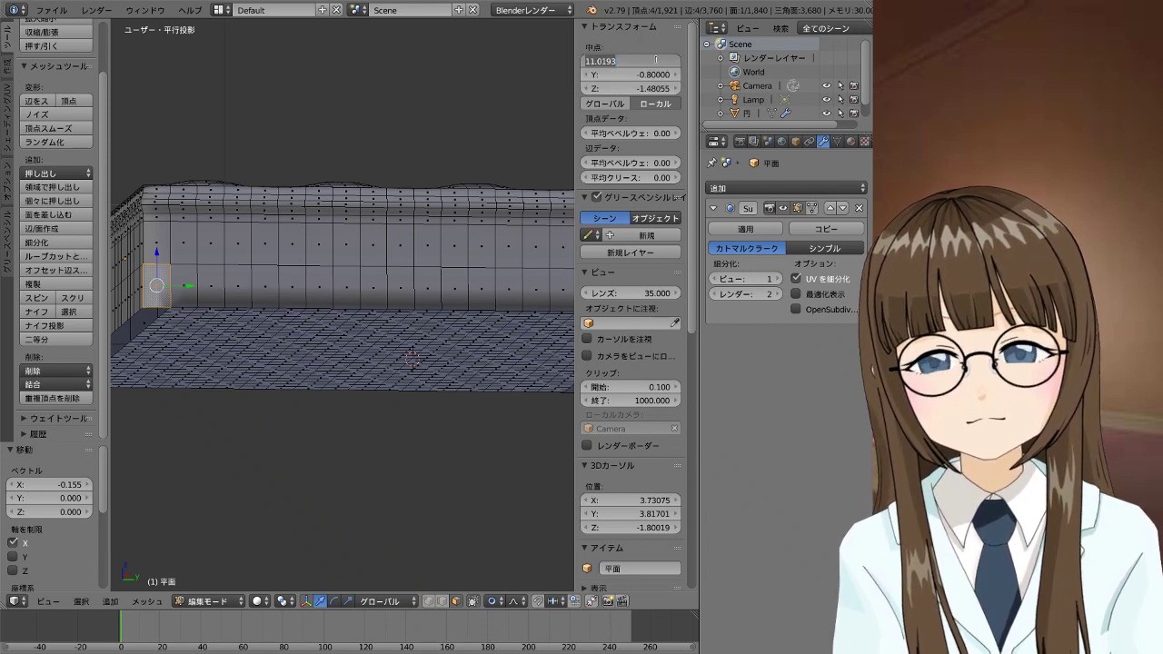
right_click(658, 61)
right_click(651, 64)
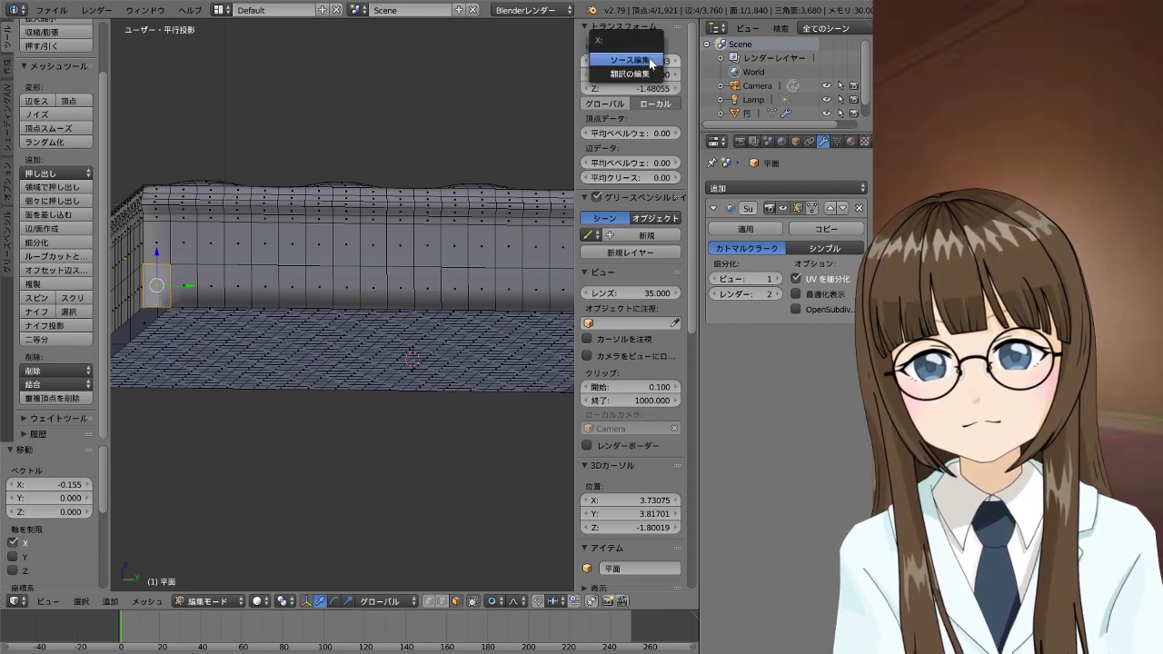
key("Escape")
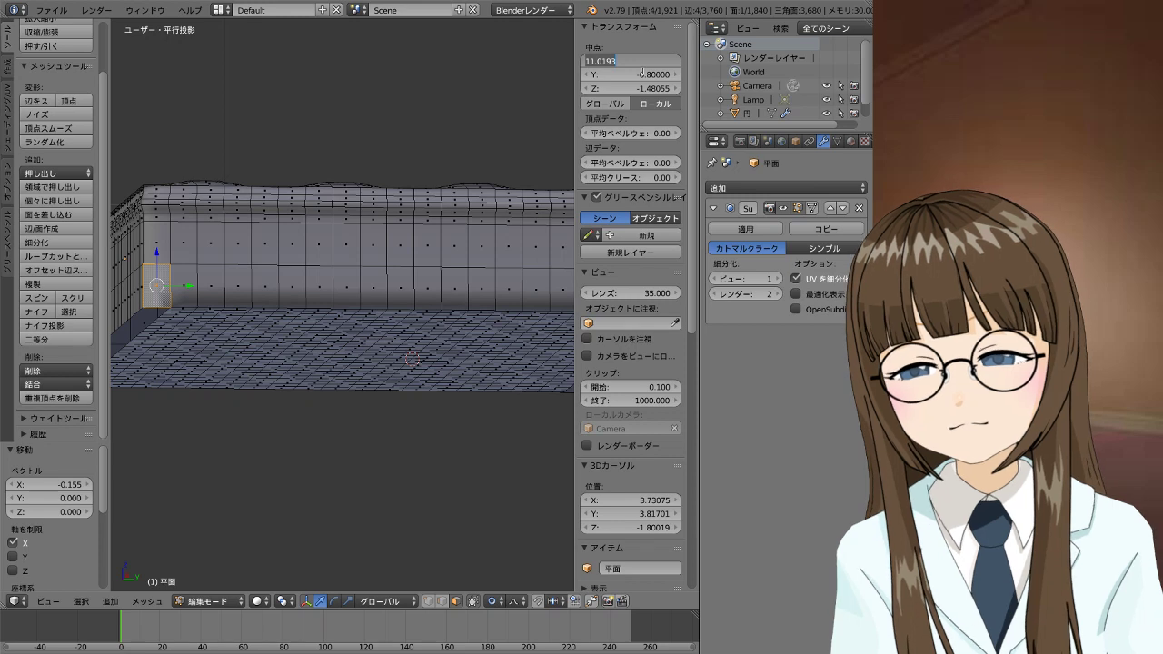
key("Return")
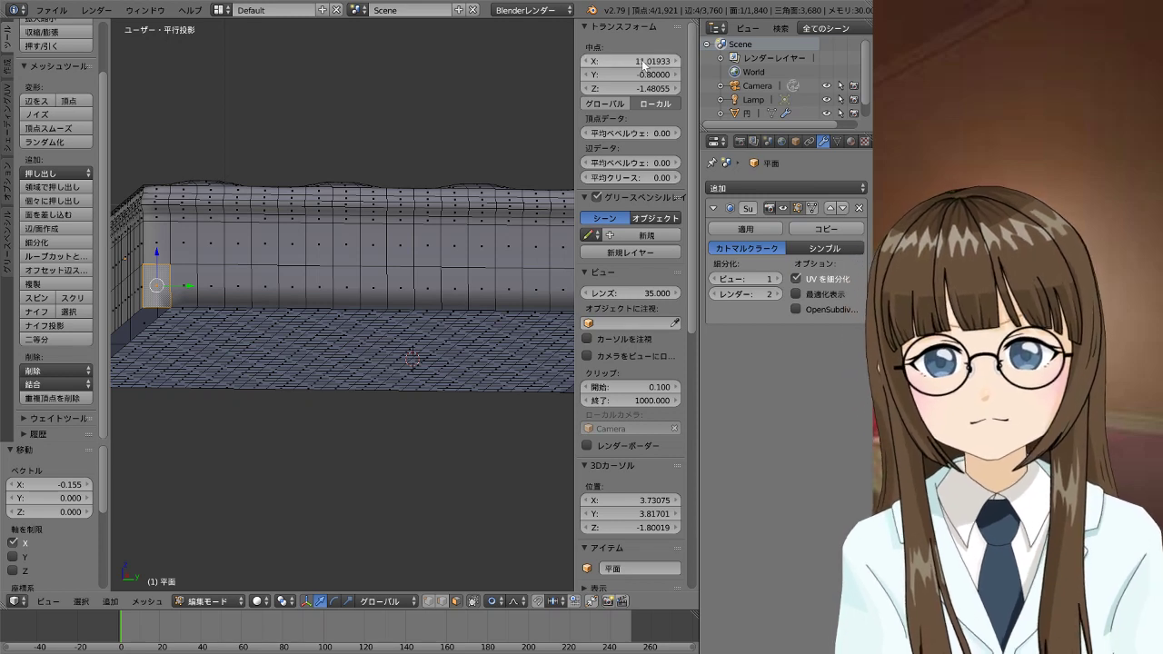
right_click(645, 67)
key("Escape")
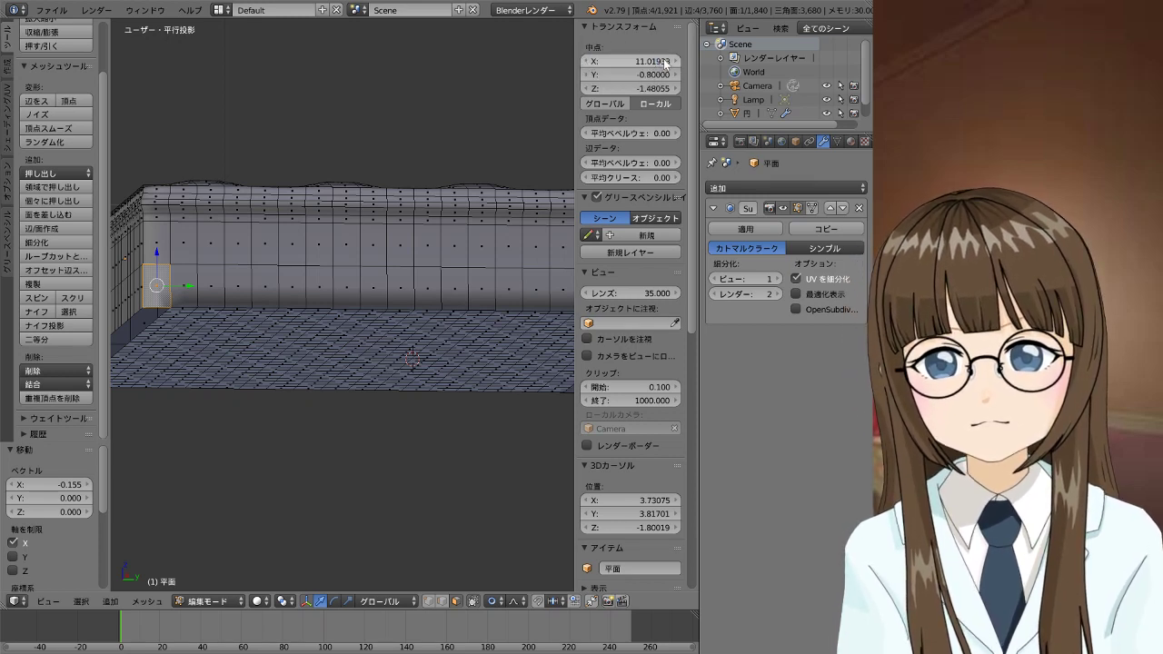
left_click(650, 66)
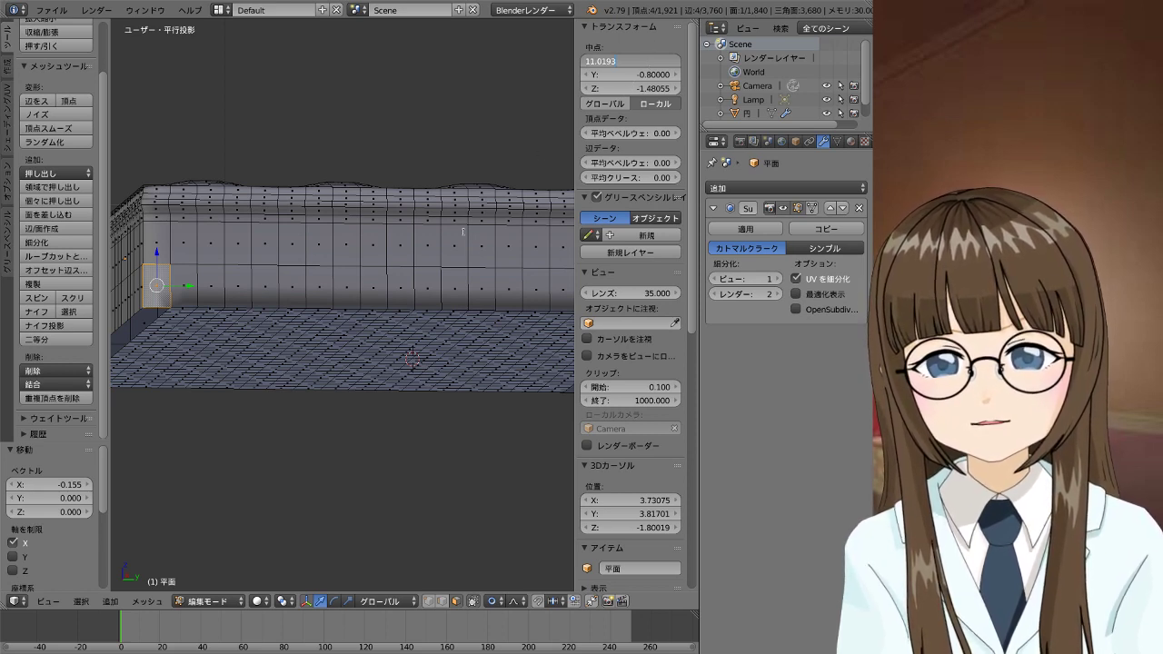
key("Escape")
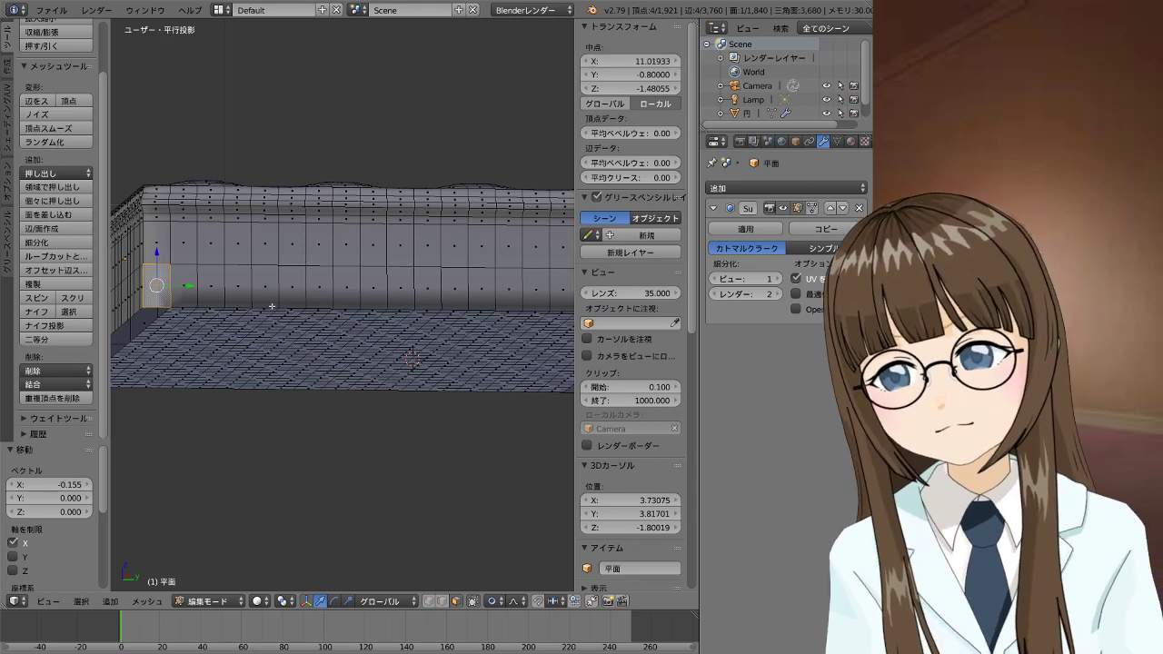
In edge select mode, select the bottom panel's end edge loop
right_click(264, 315)
middle_click_drag(263, 315, 204, 196)
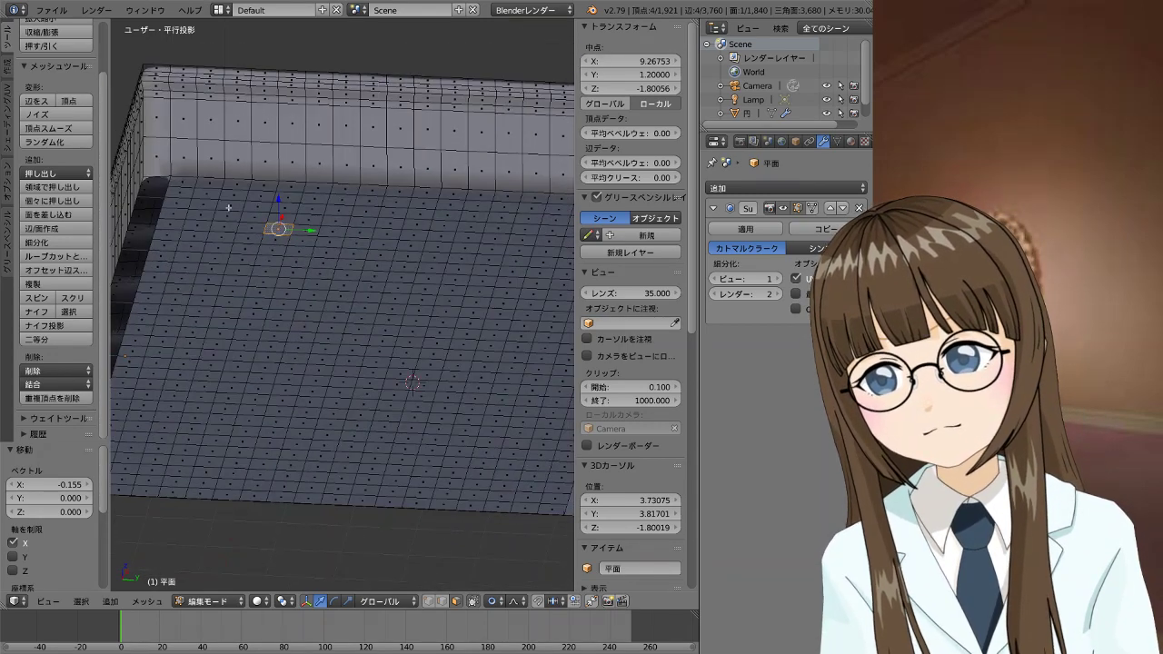
key("g")
left_click(108, 148)
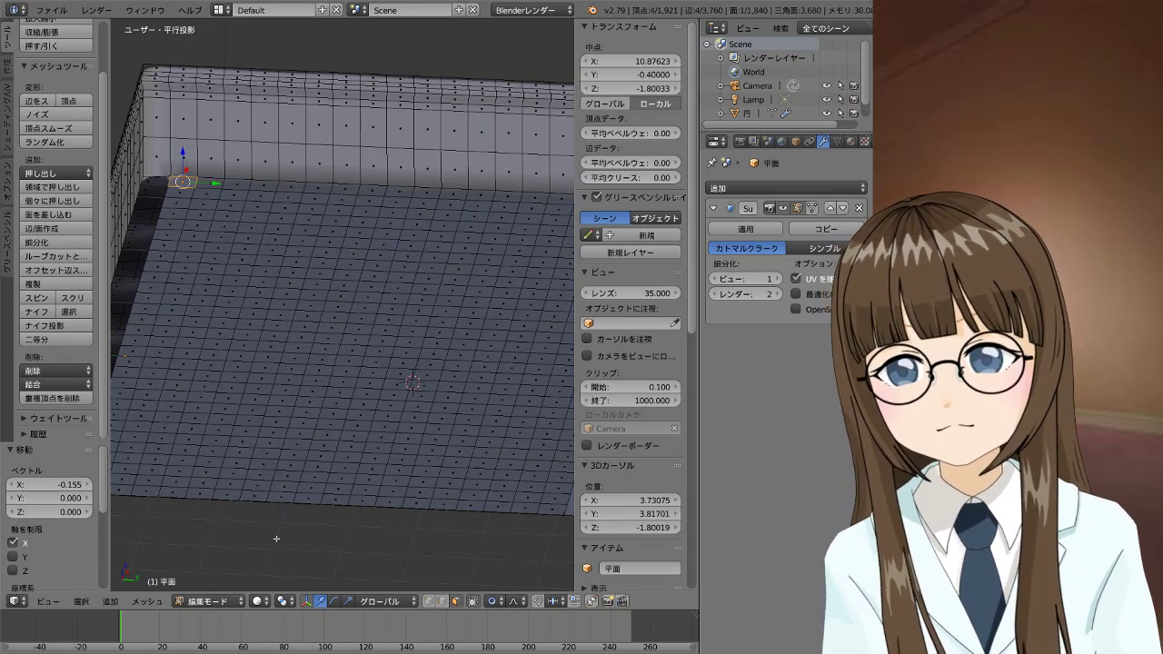
left_click(457, 606)
right_click(160, 175)
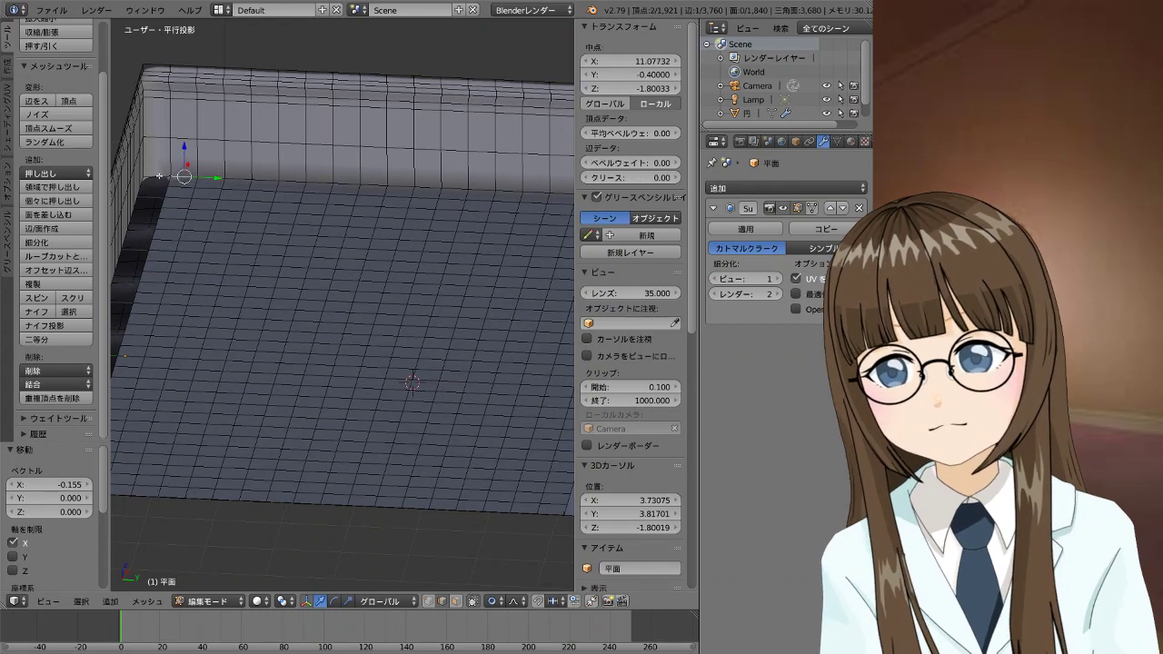
right_click(160, 176)
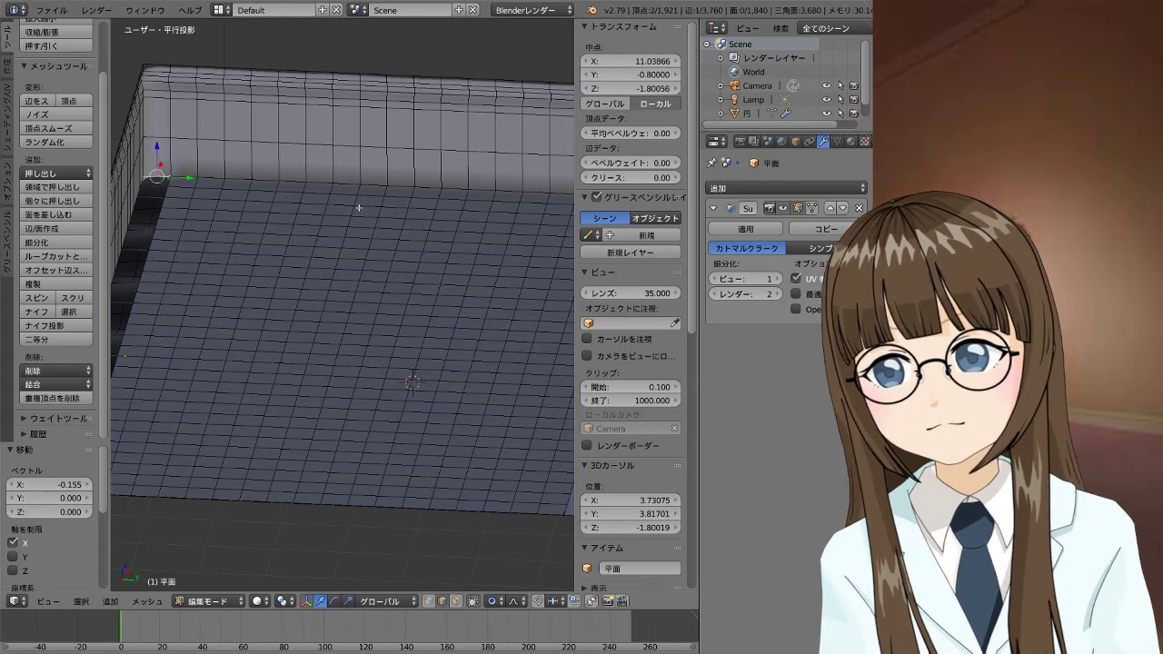
right_click(275, 179, "alt")
Set the edge loop's Median X to 11.019 so it meets the cushion wall
middle_click_drag(436, 208, 420, 229)
left_click(631, 61)
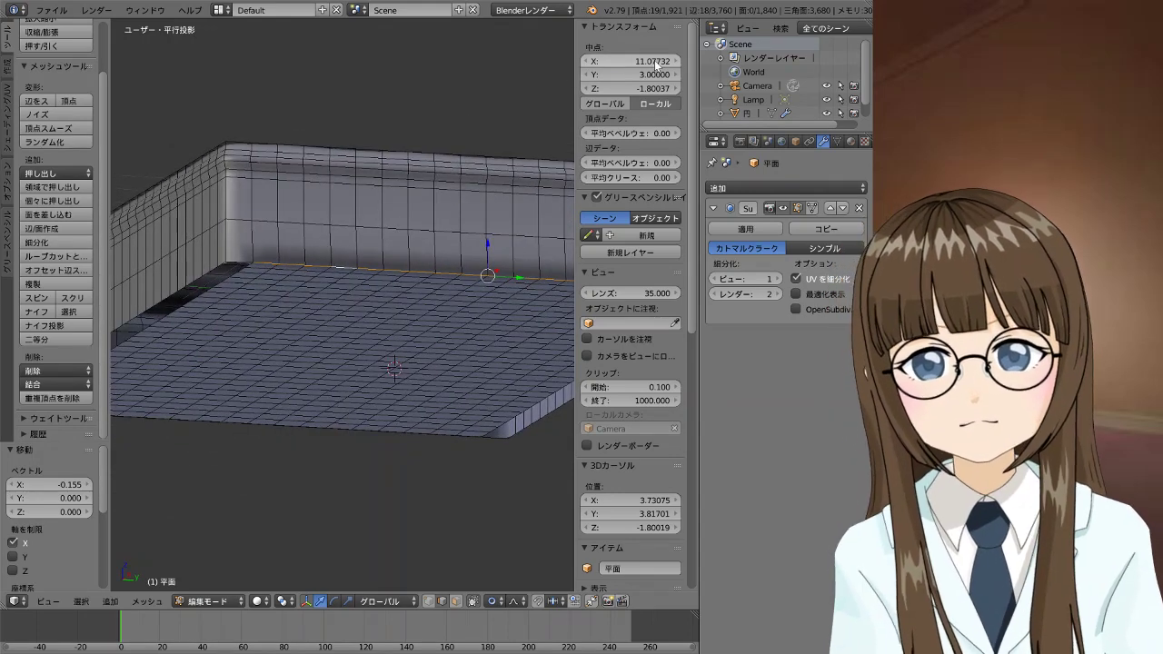
type("11")
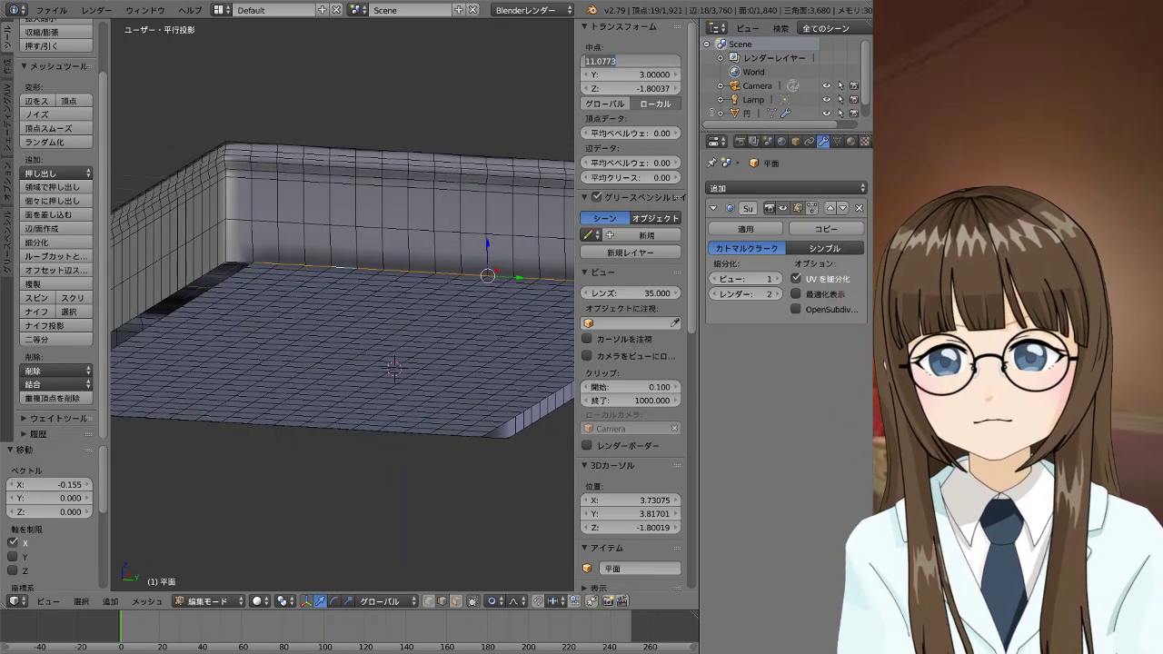
type(".019")
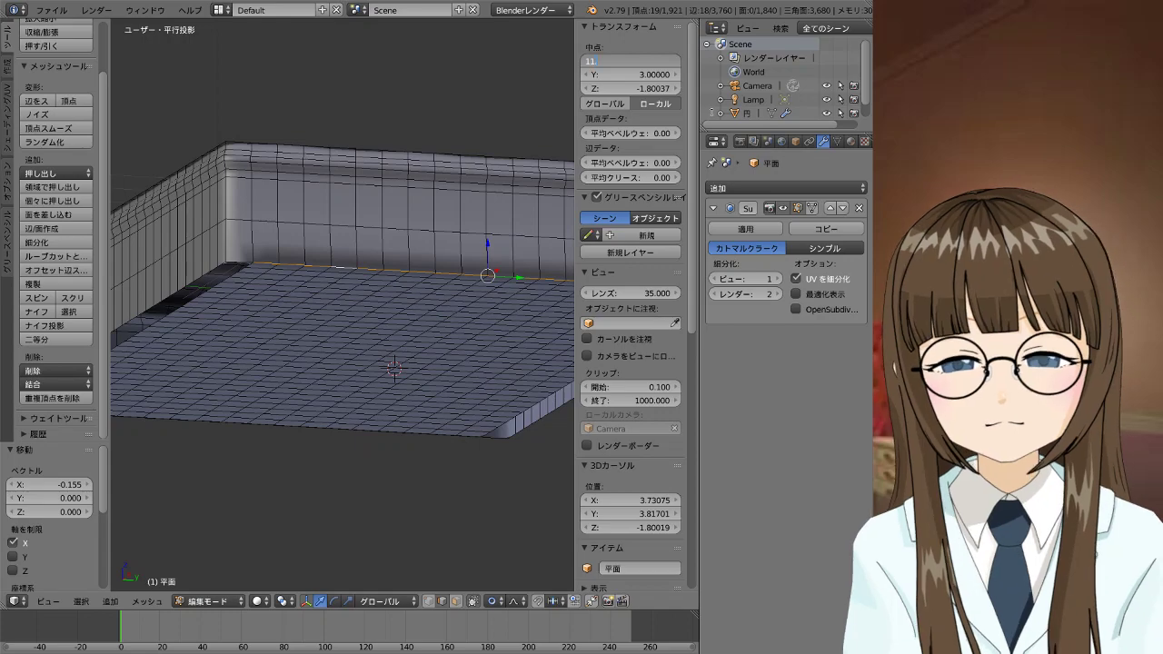
key("Return")
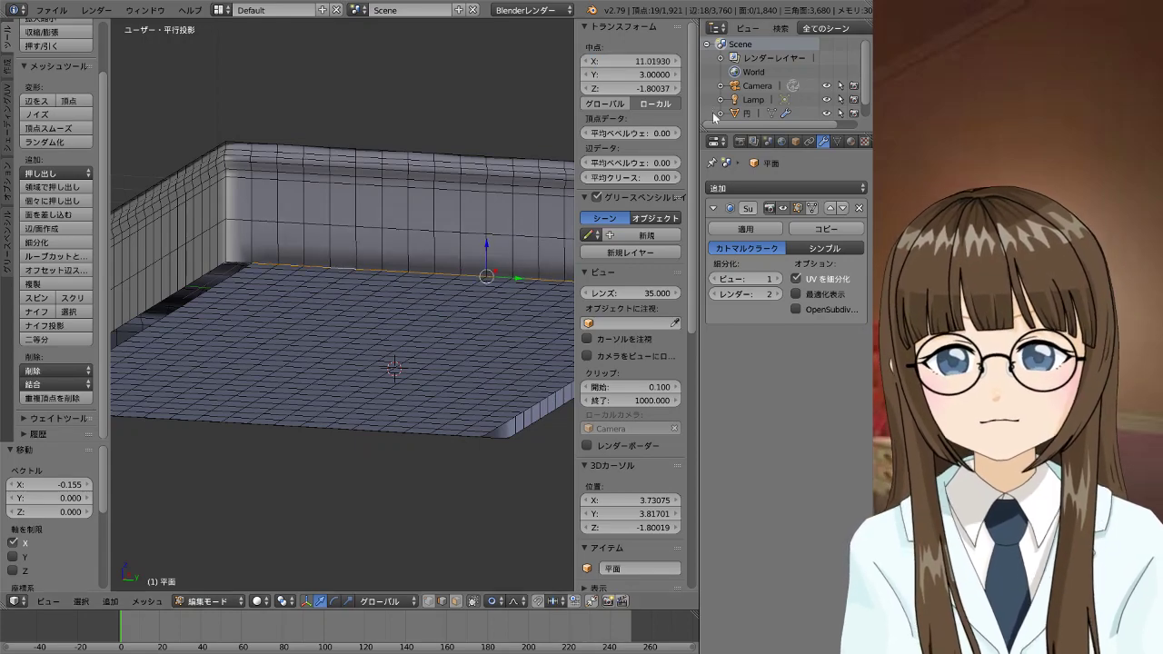
mouse_move(333, 322)
middle_mouse_down()
mouse_move(388, 224)
mouse_move(423, 203)
mouse_move(527, 190)
mouse_move(548, 225)
mouse_move(419, 155)
middle_mouse_up()
Select the cushion's left edge loop on the bottom panel
right_click(423, 128)
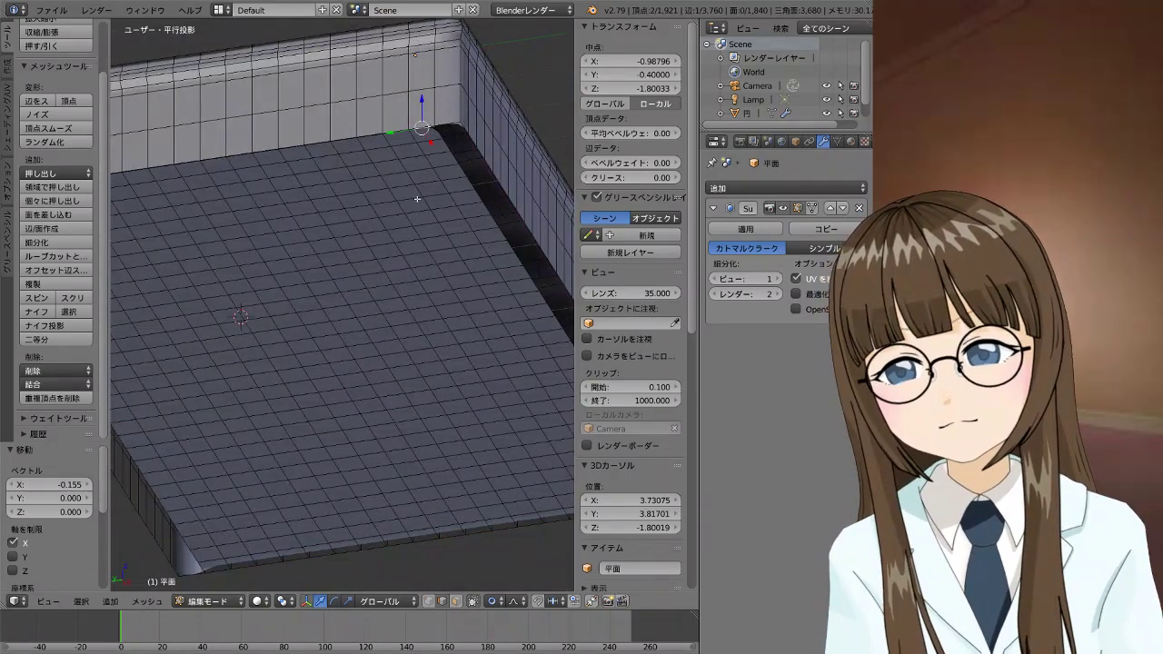
mouse_move(423, 286)
middle_mouse_down()
mouse_move(246, 198)
mouse_move(274, 184)
middle_mouse_up()
middle_click_drag(227, 278, 460, 356)
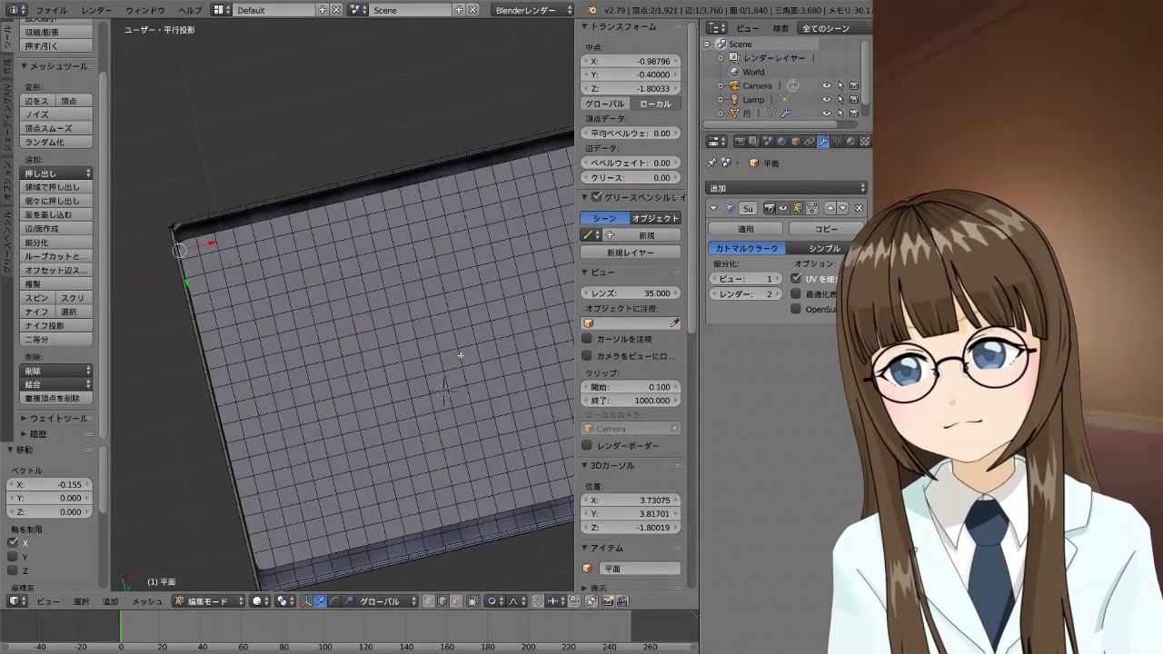
left_click(188, 260, "shift")
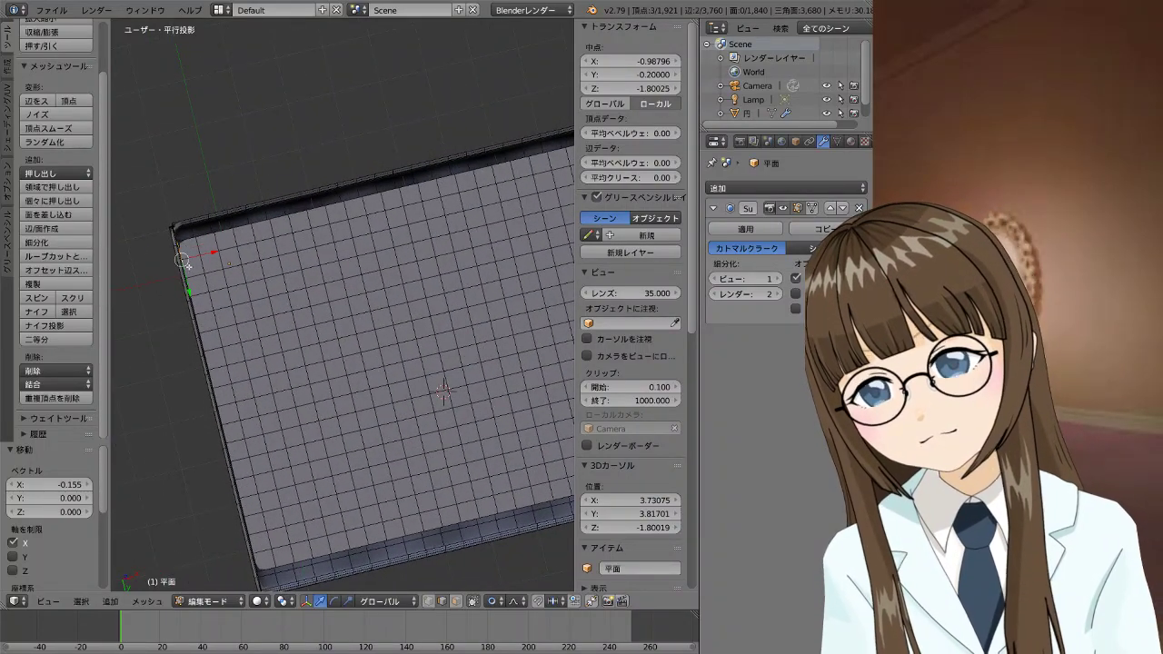
left_click(184, 266, "alt")
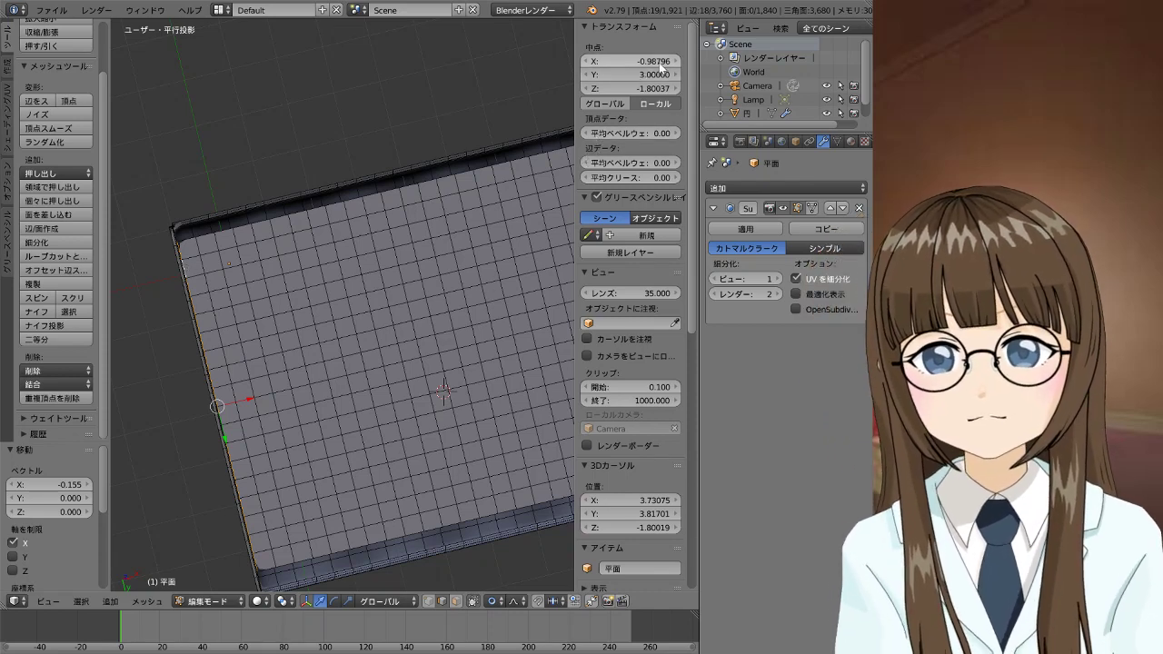
left_click(181, 252)
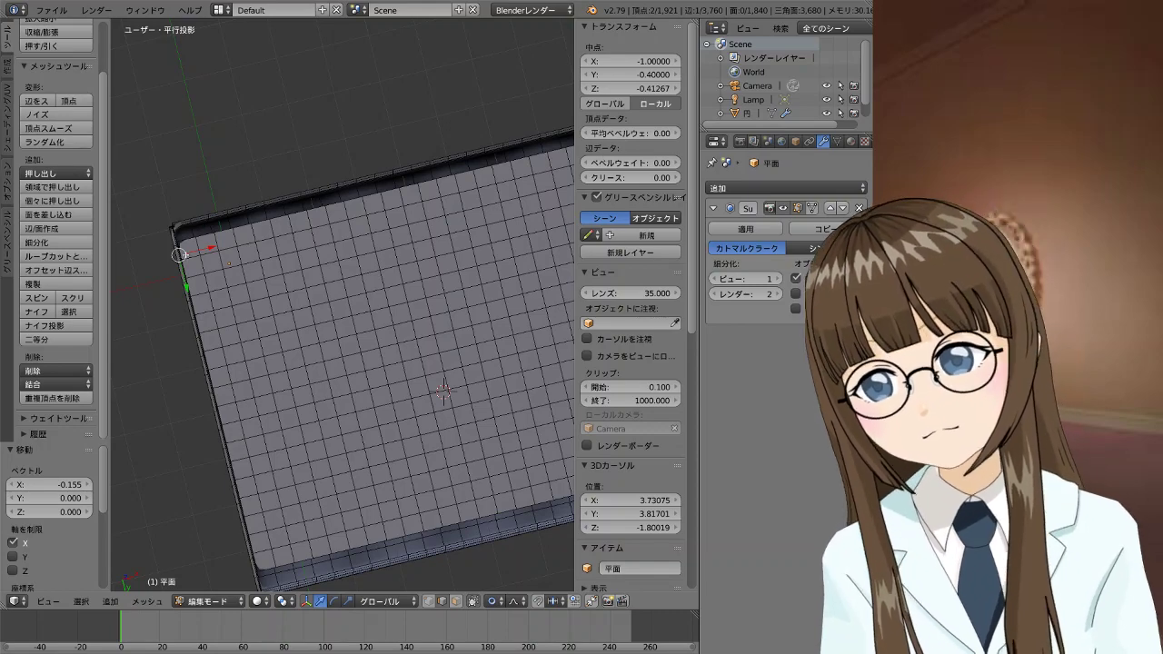
left_click(170, 285)
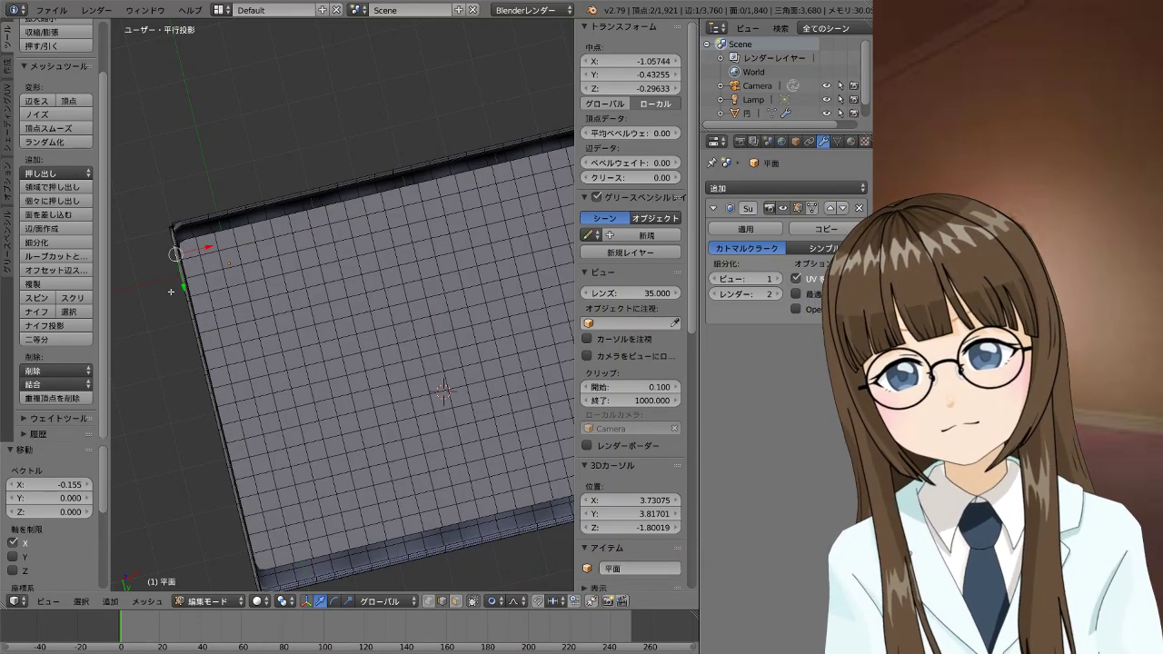
right_click(181, 273)
mouse_move(218, 265)
middle_mouse_down()
mouse_move(422, 226)
mouse_move(368, 213)
middle_mouse_up()
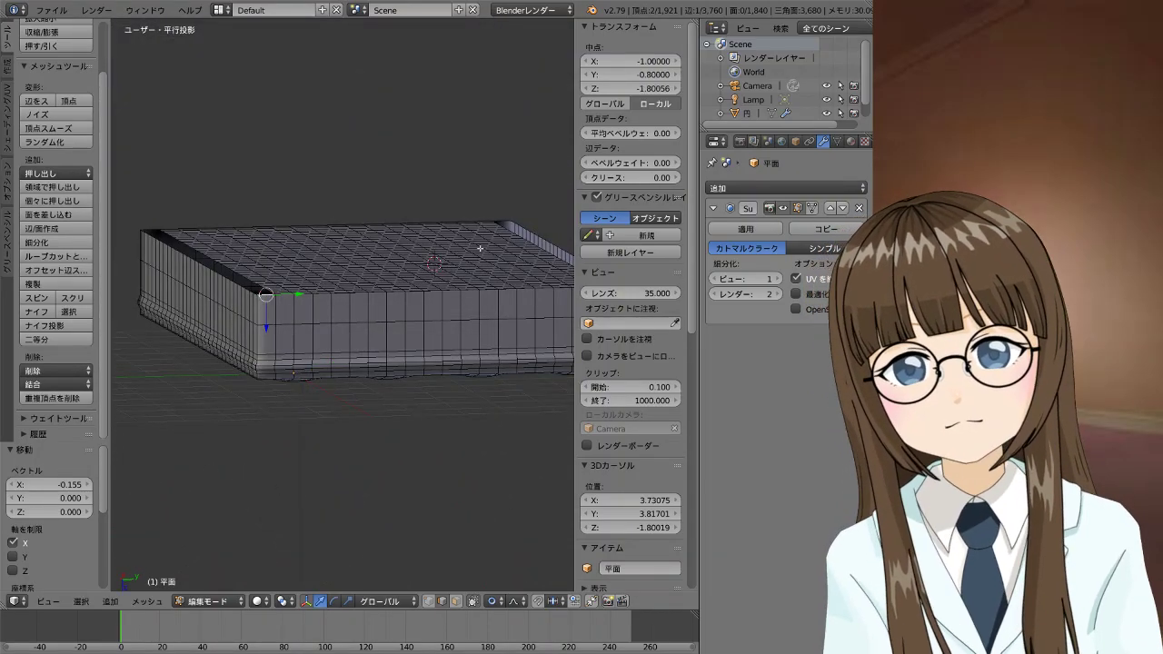
mouse_move(480, 248)
middle_mouse_down()
mouse_move(338, 351)
mouse_move(335, 394)
mouse_move(315, 397)
mouse_move(212, 291)
middle_mouse_up()
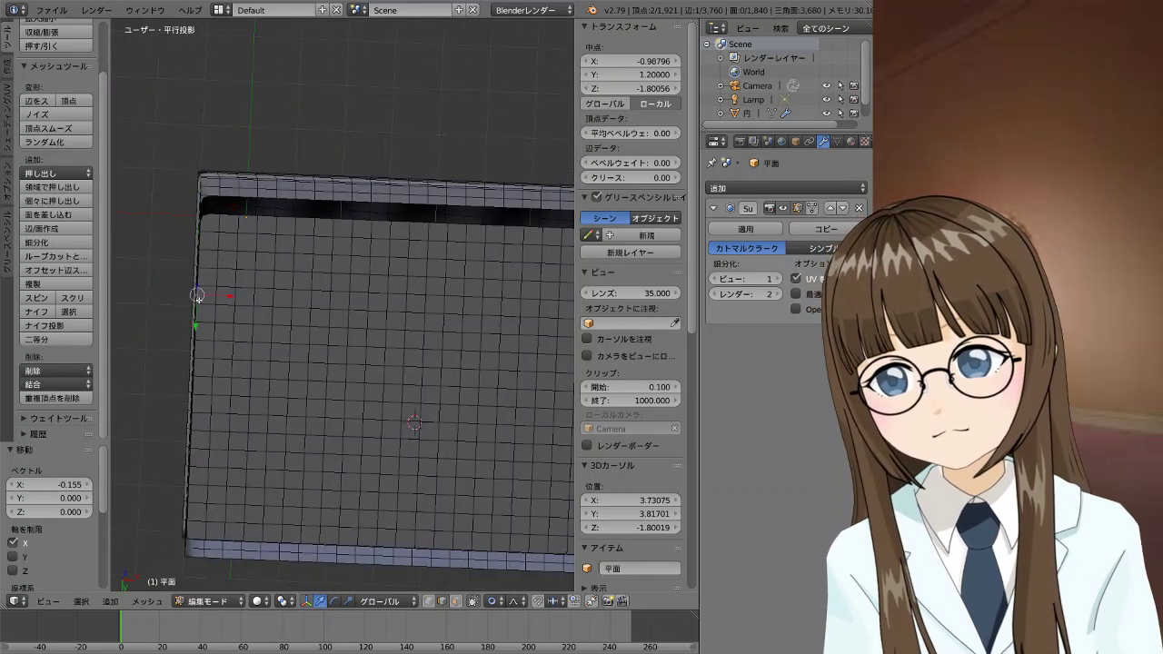
left_click(198, 298, "alt")
Set the left edge loop's Median X to -1
left_click(653, 61)
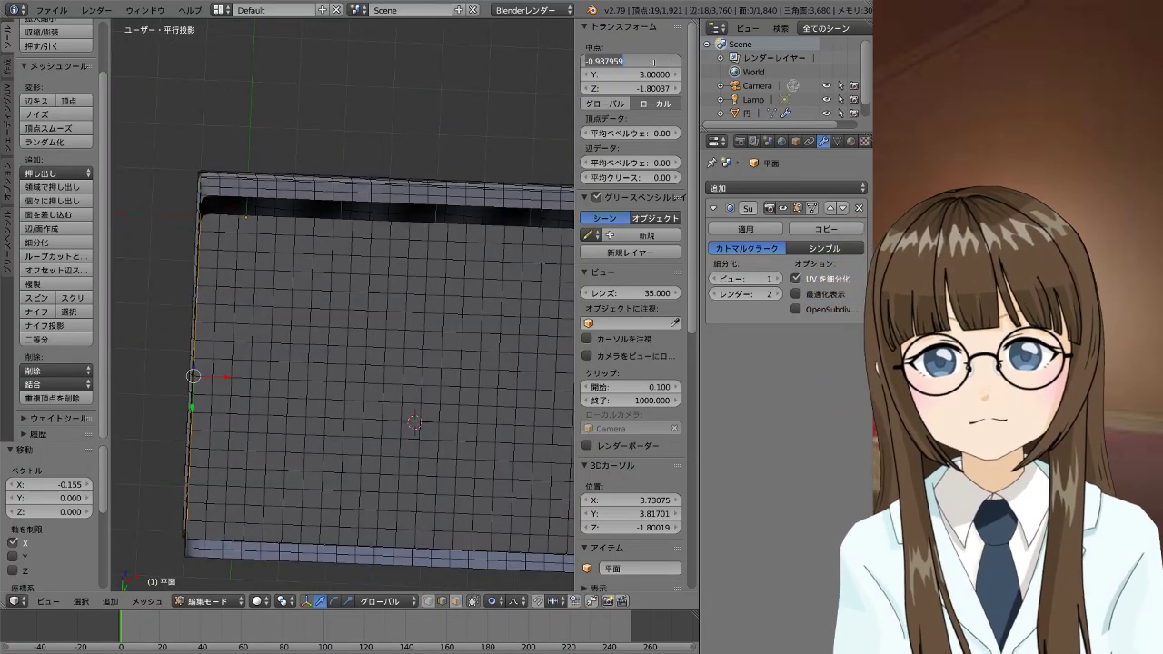
key("BackSpace")
type("-1")
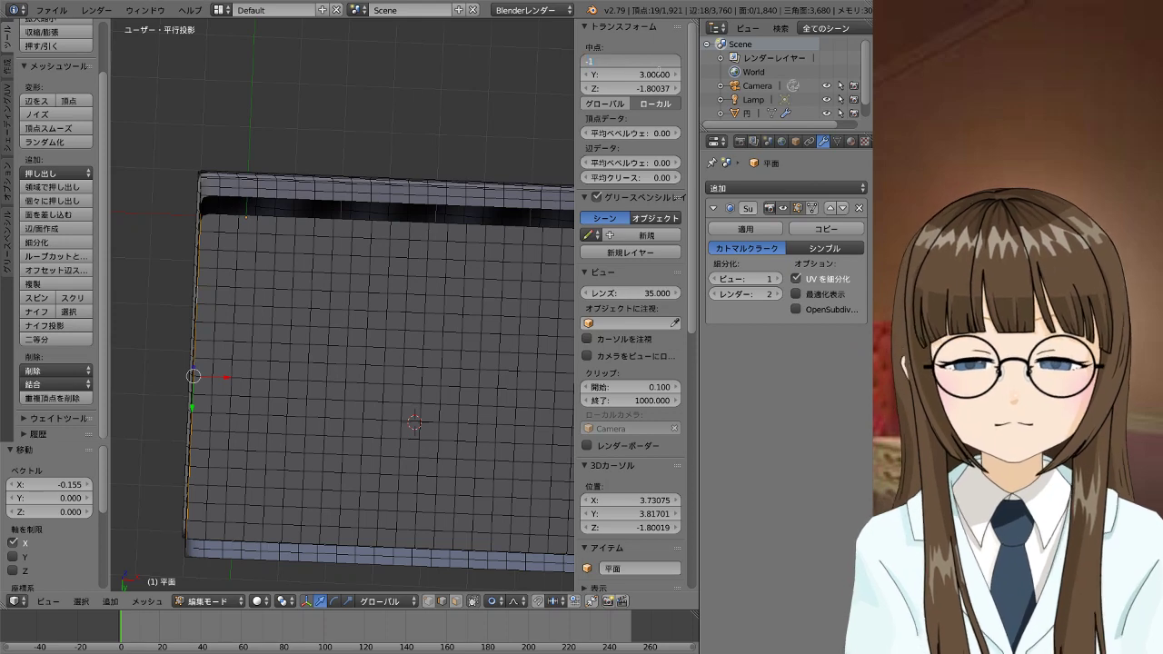
key("Return")
right_click(311, 300)
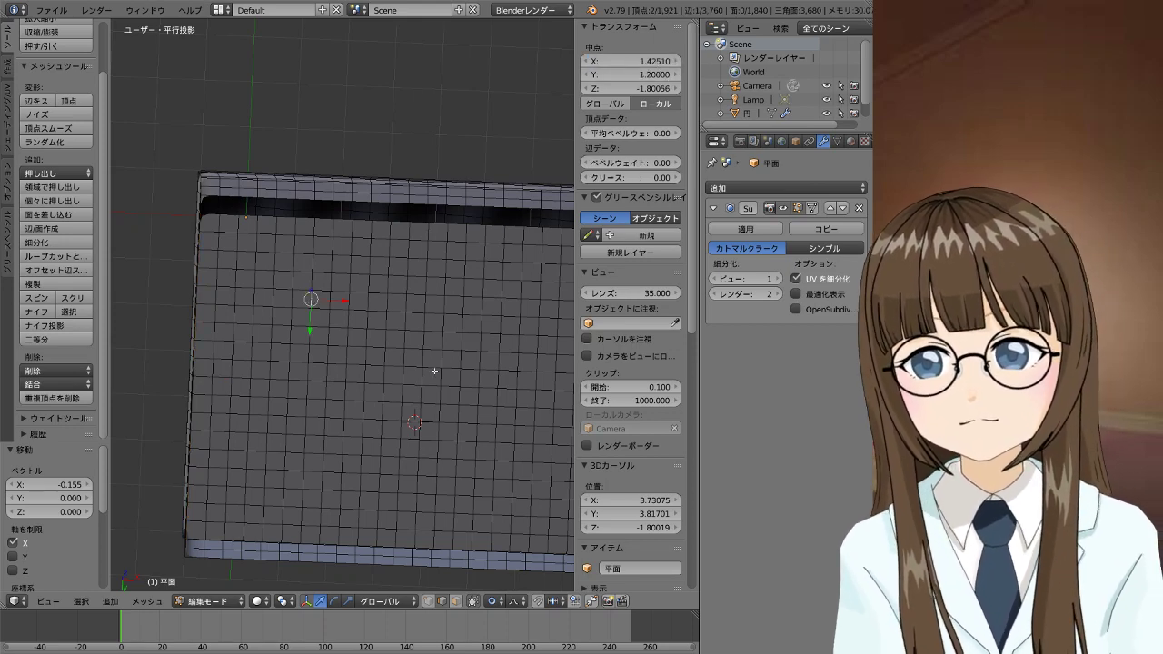
middle_click_drag(233, 292, 299, 236)
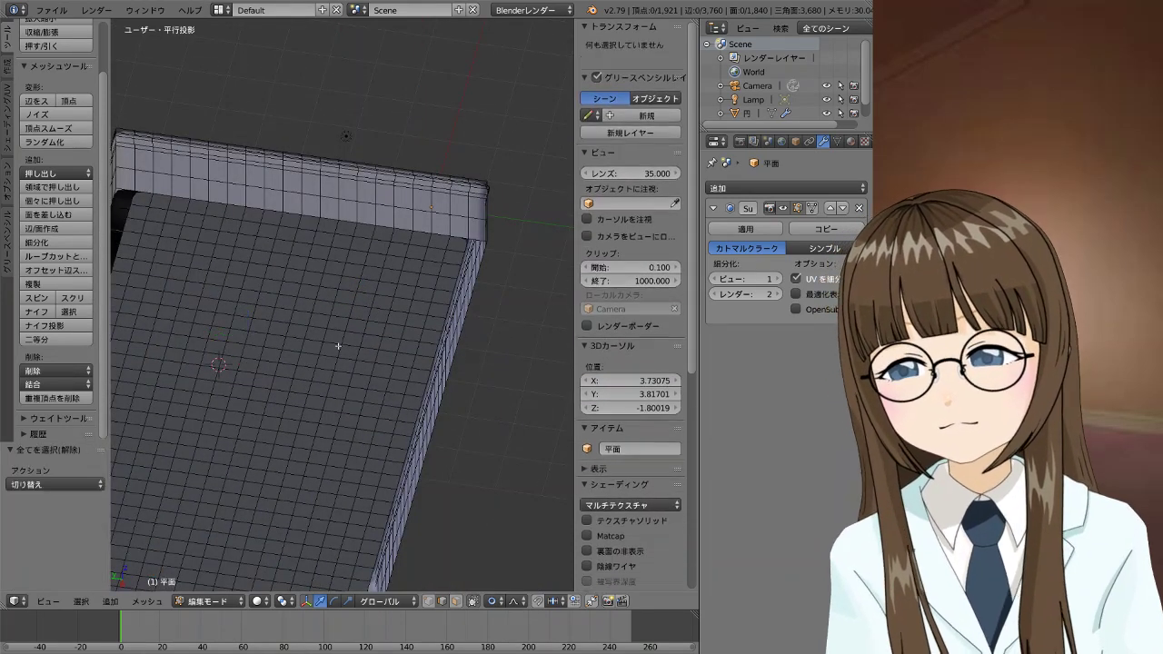
Select all and Remove Doubles to merge 19 vertices, then view from the front
key("a")
left_click(52, 398)
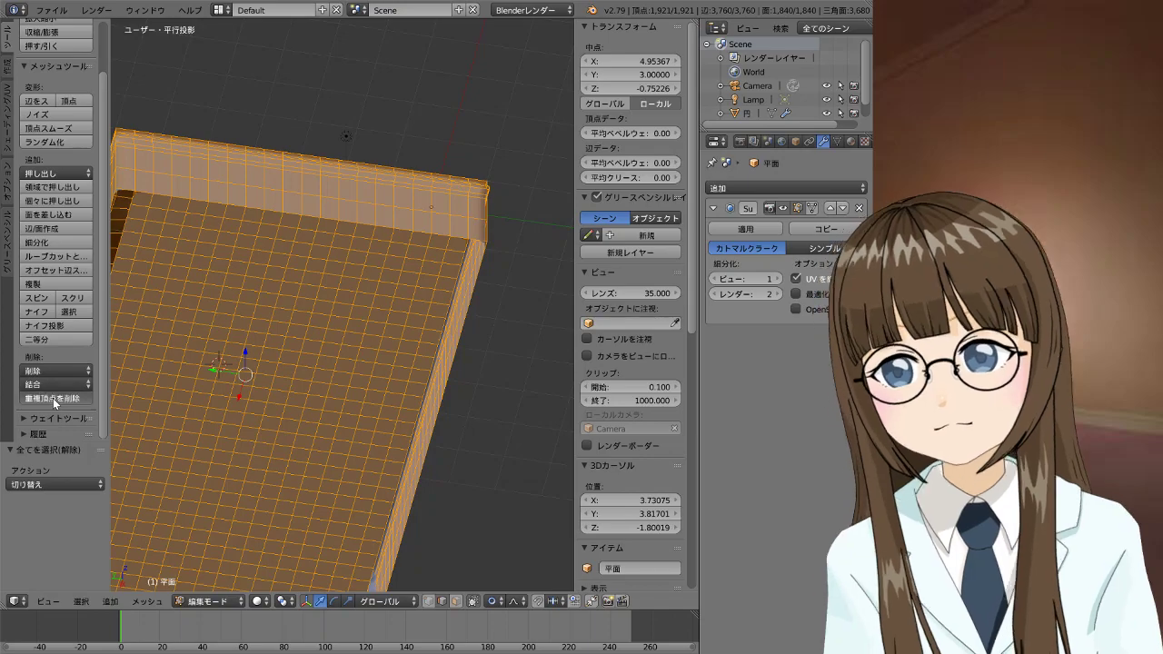
middle_click_drag(455, 289, 282, 221)
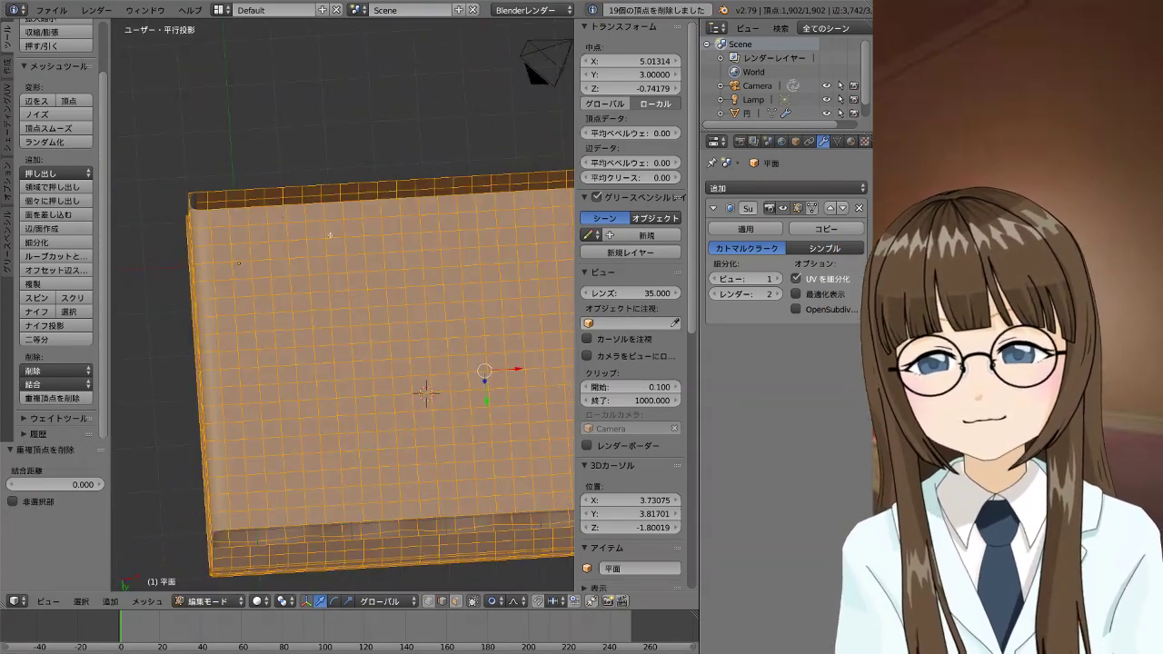
key("KP_1")
right_click(404, 305)
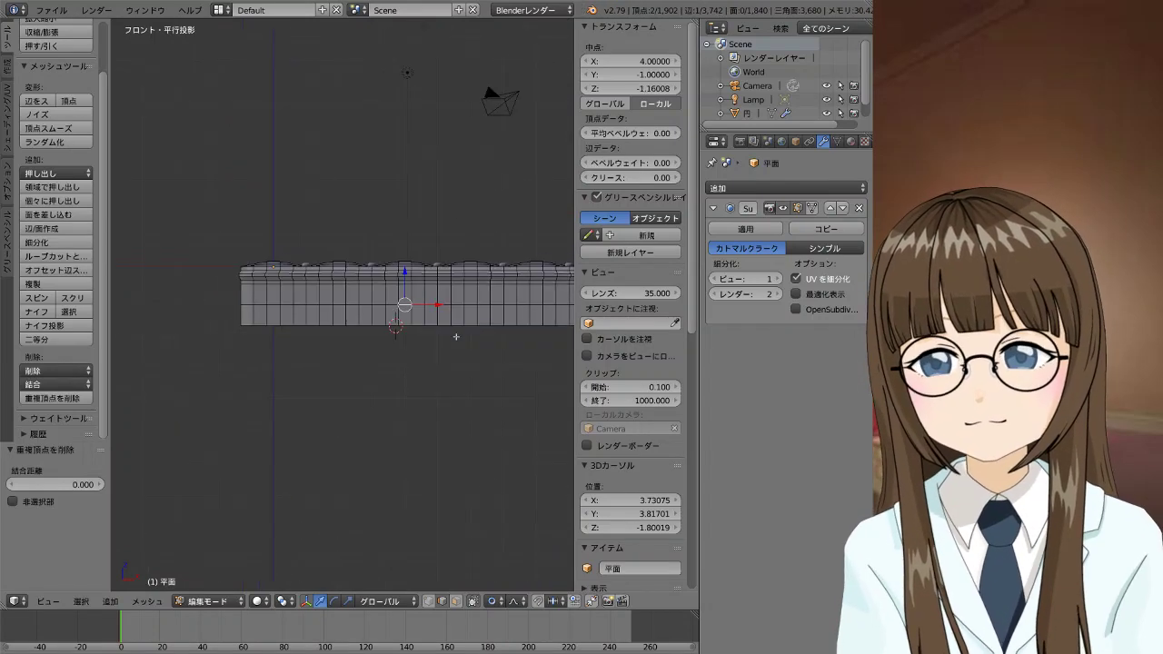
scroll(456, 337, "up", 2)
middle_click_drag(300, 334, 512, 363, "shift")
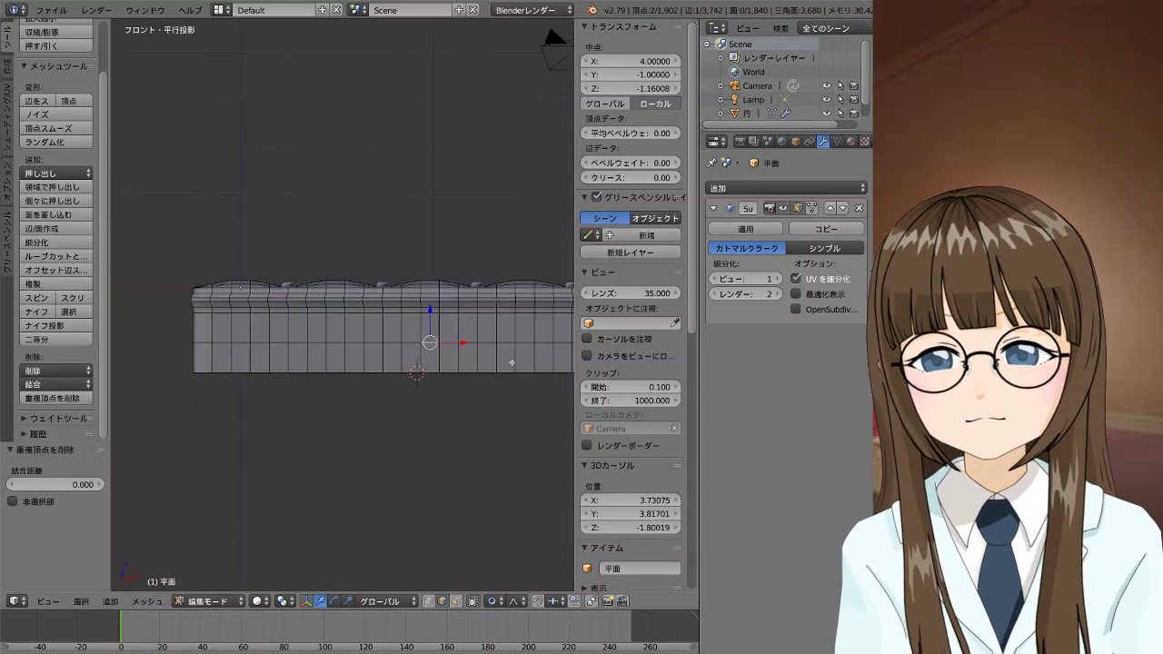
Select the gap's corner vertices and fill faces across the lower wall corner
scroll(566, 306, "down", 2)
mouse_move(566, 307)
middle_mouse_down("shift")
mouse_move(537, 281)
mouse_move(496, 308)
mouse_move(431, 169)
middle_mouse_up("shift")
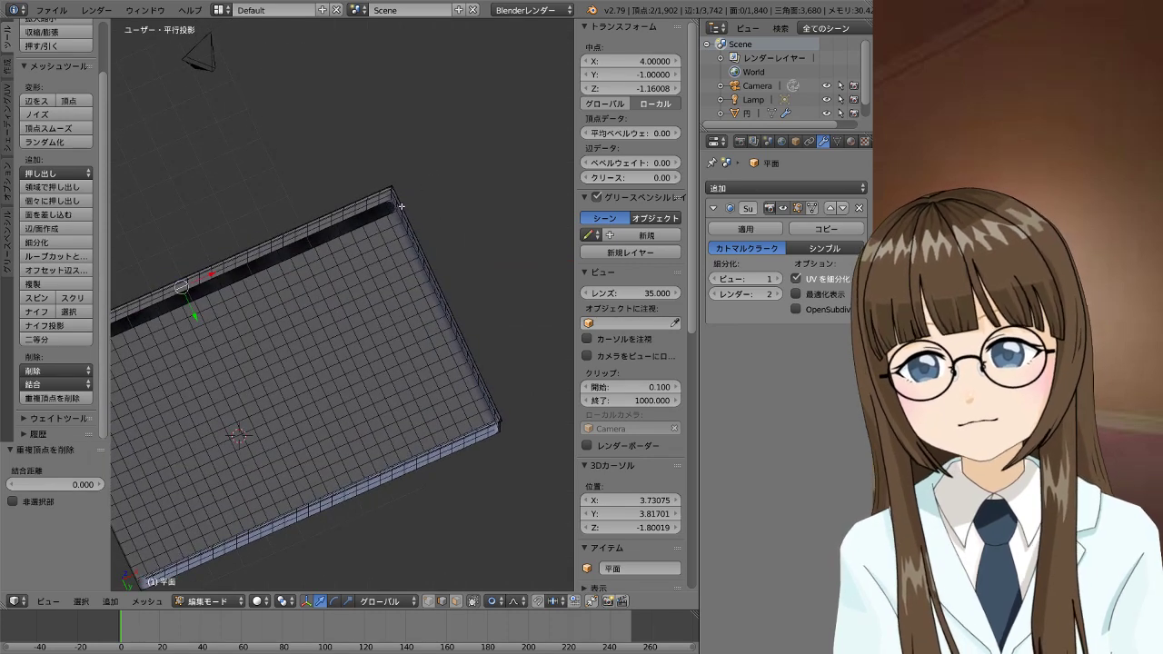
scroll(401, 206, "up", 5)
mouse_move(423, 286)
middle_mouse_down("shift")
mouse_move(355, 536)
mouse_move(349, 506)
middle_mouse_up("shift")
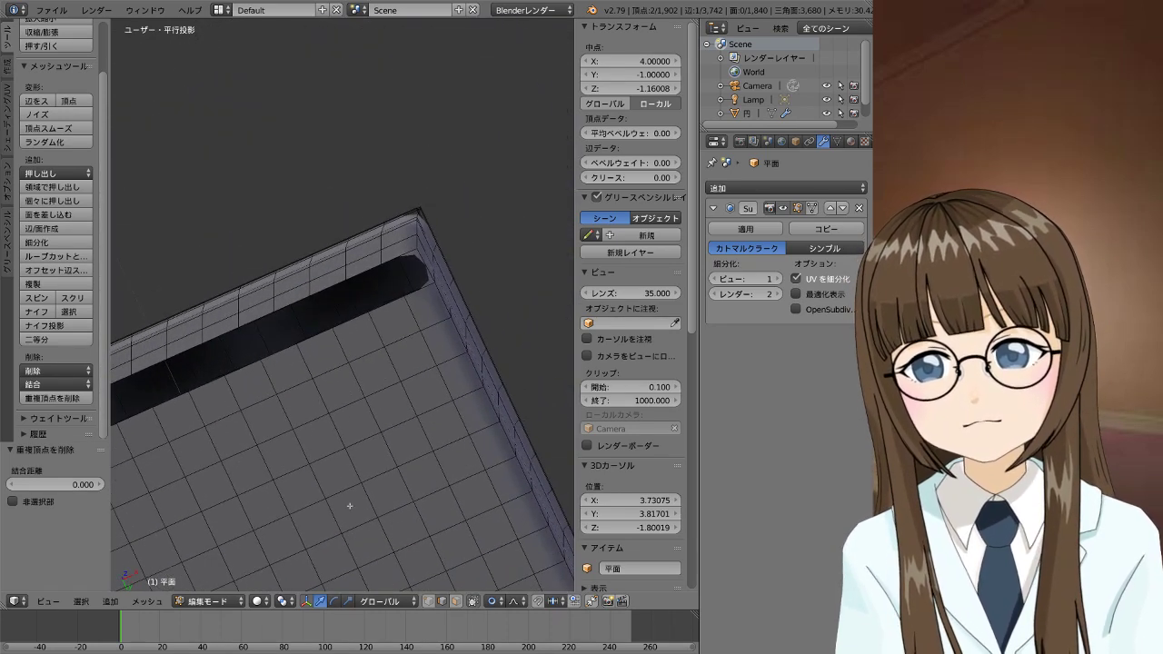
right_click(482, 306, "shift")
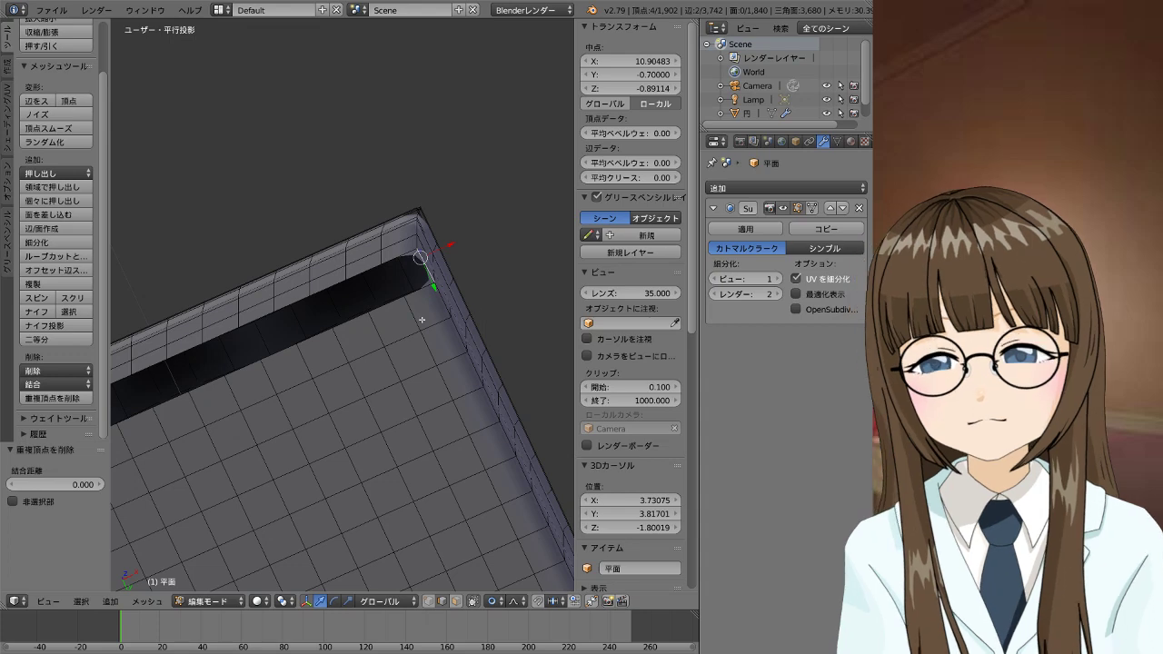
key("f")
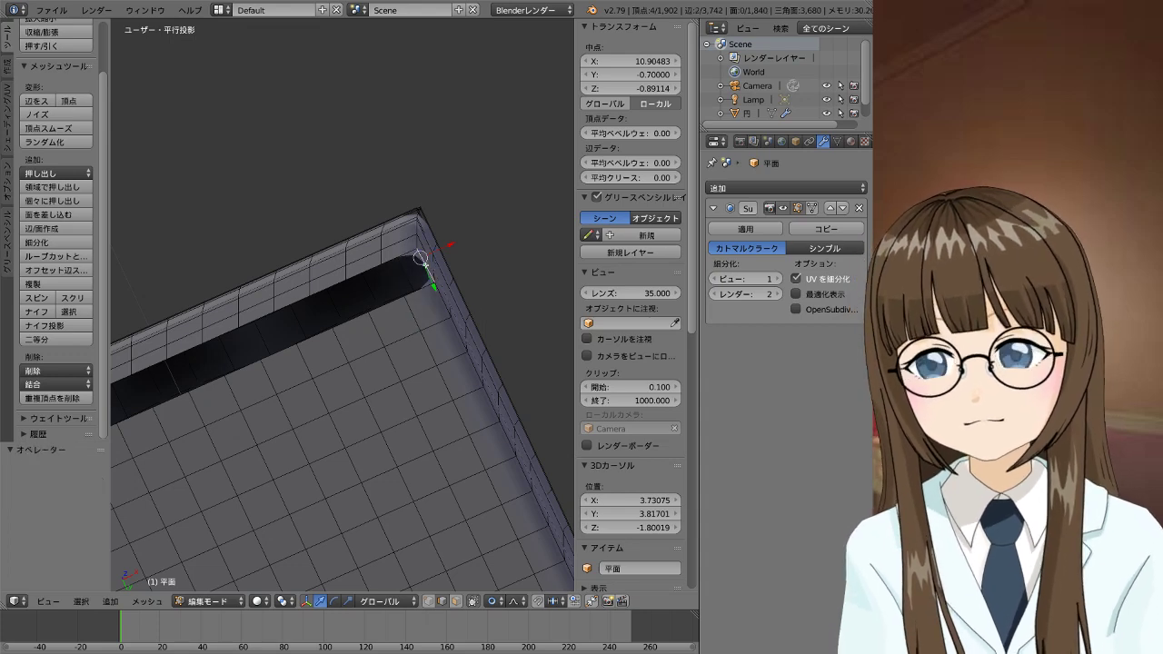
middle_click_drag(362, 288, 211, 139)
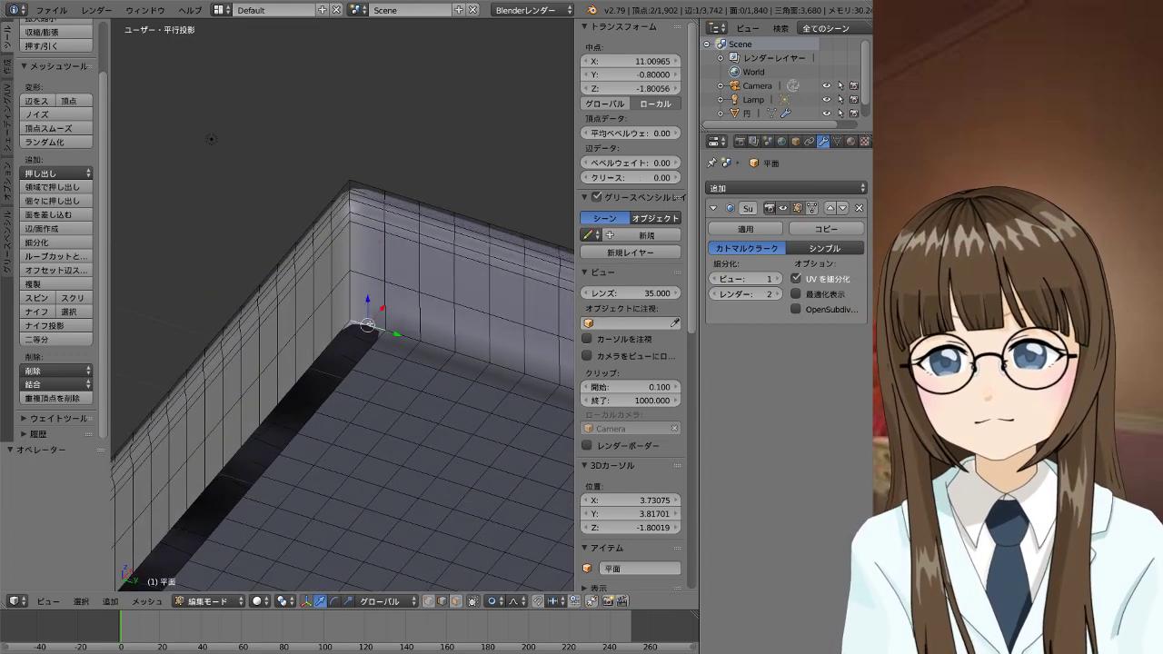
key("f")
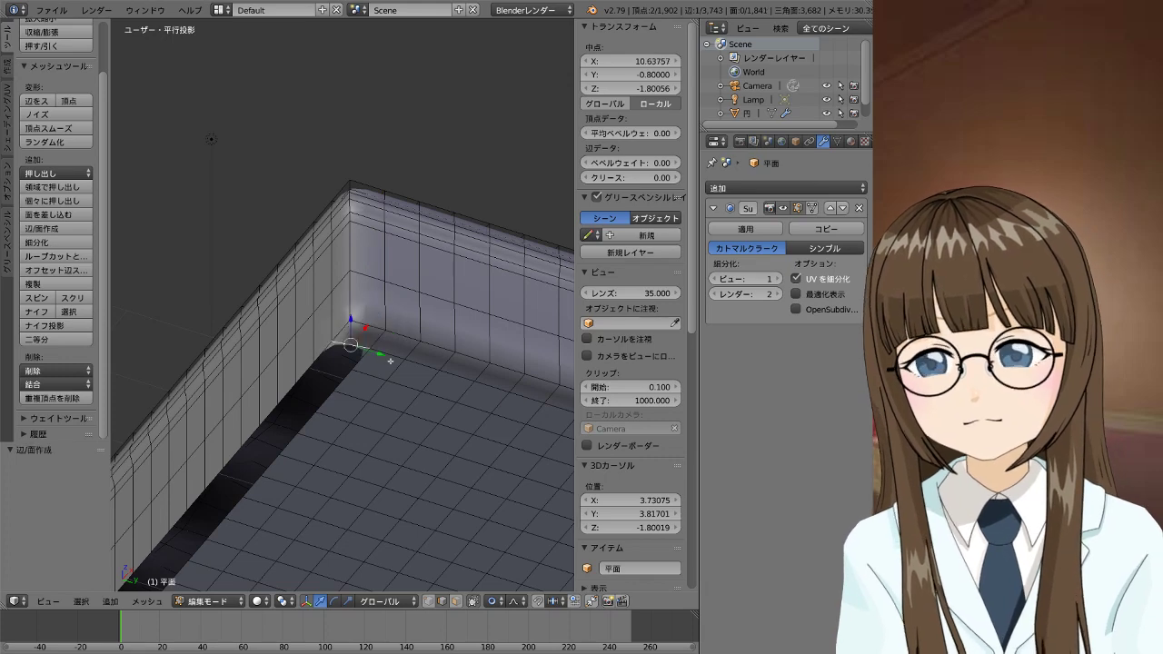
Fill the remaining faces along the bottom edge through the far corner
scroll(391, 361, "down", 3)
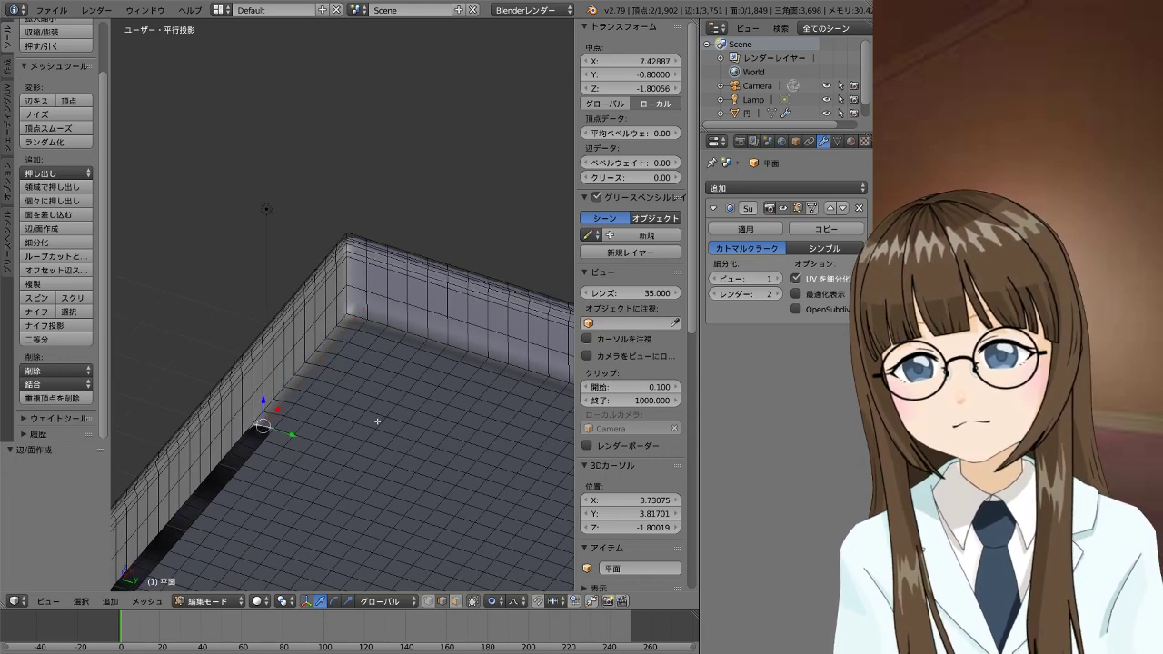
key("f")
scroll(377, 421, "down", 2)
key("f")
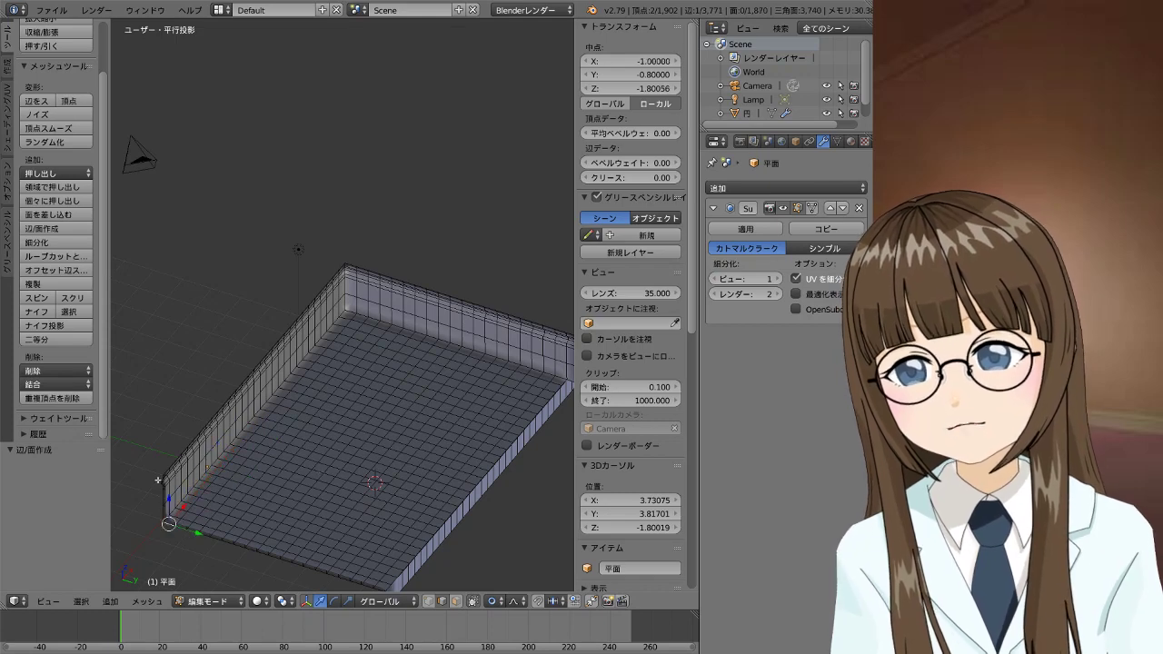
middle_click_drag(159, 480, 335, 253)
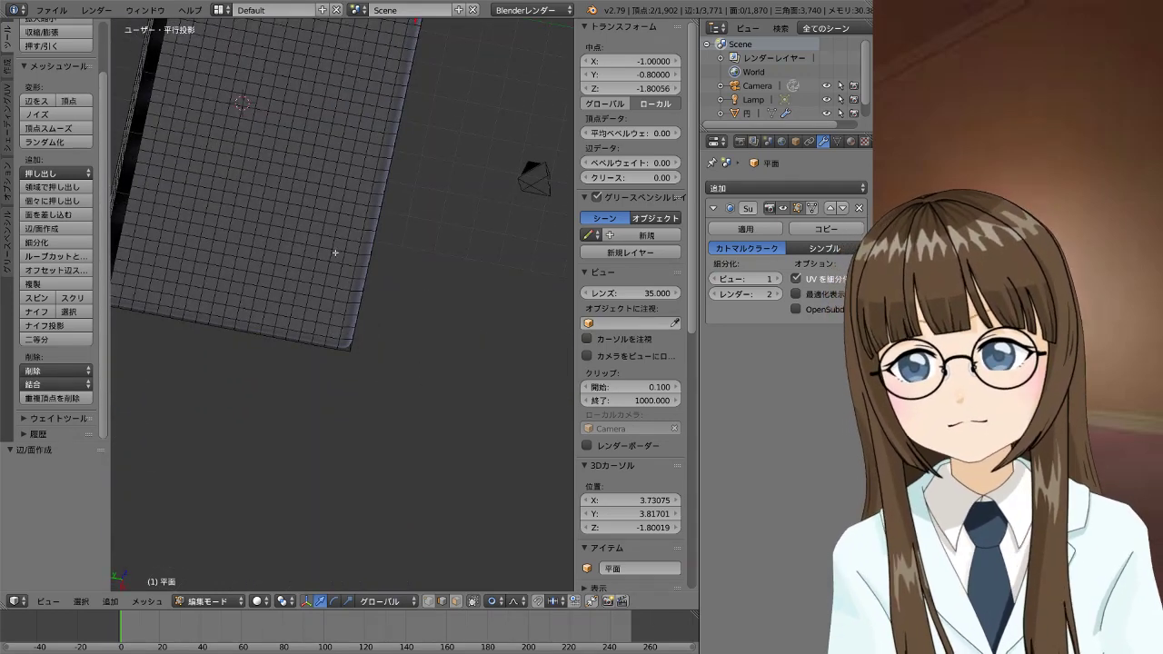
scroll(335, 252, "up", 4, "shift")
scroll(334, 263, "up", 1, "shift")
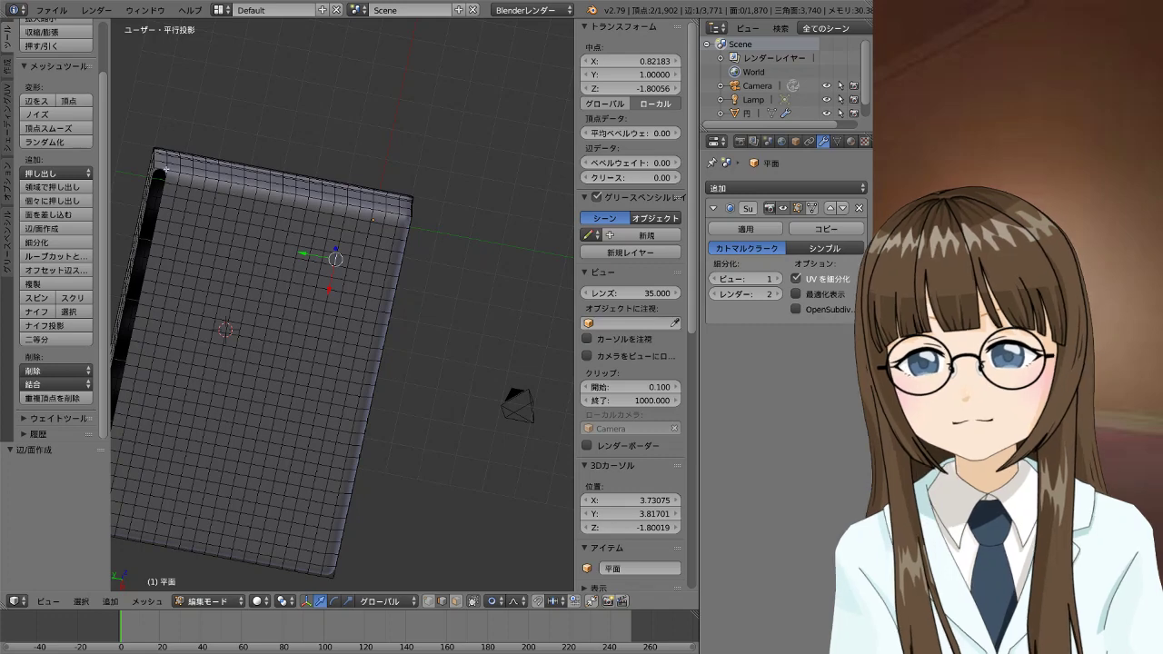
key("f")
scroll(265, 307, "down", 2)
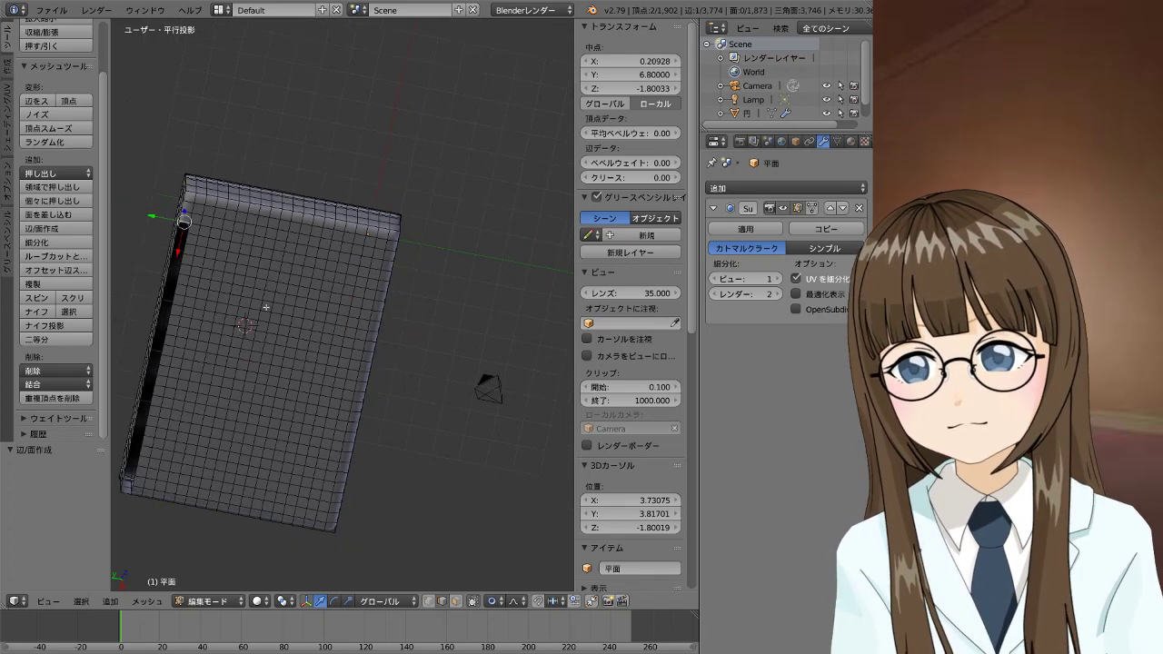
scroll(277, 311, "down", 2)
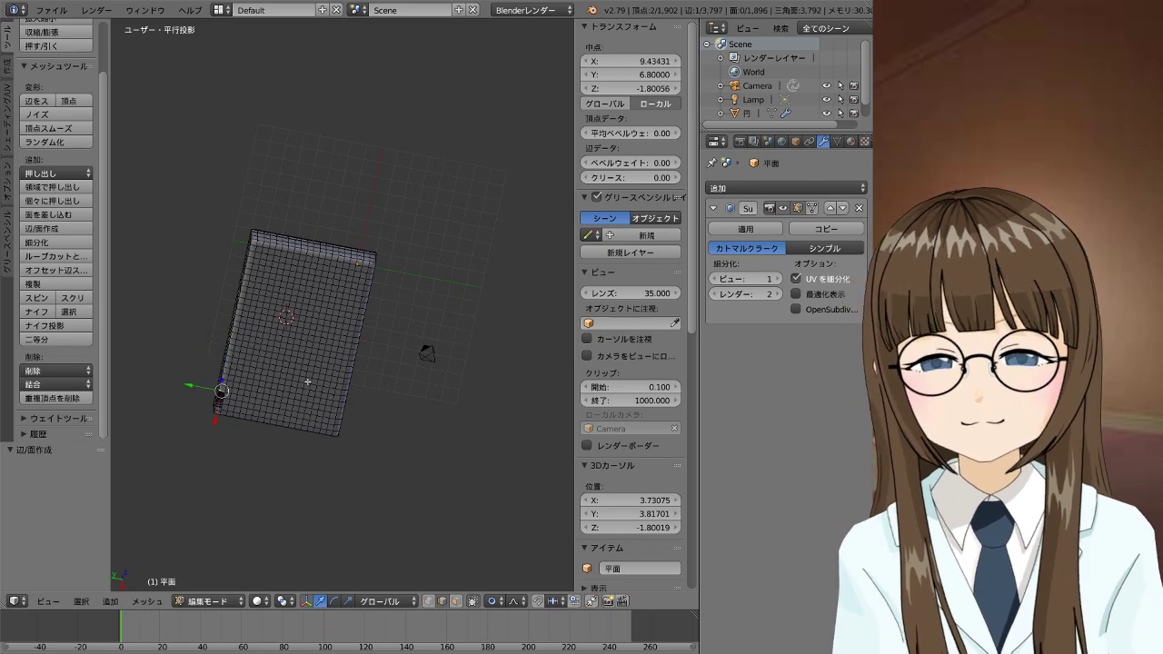
left_click(251, 393, "ctrl")
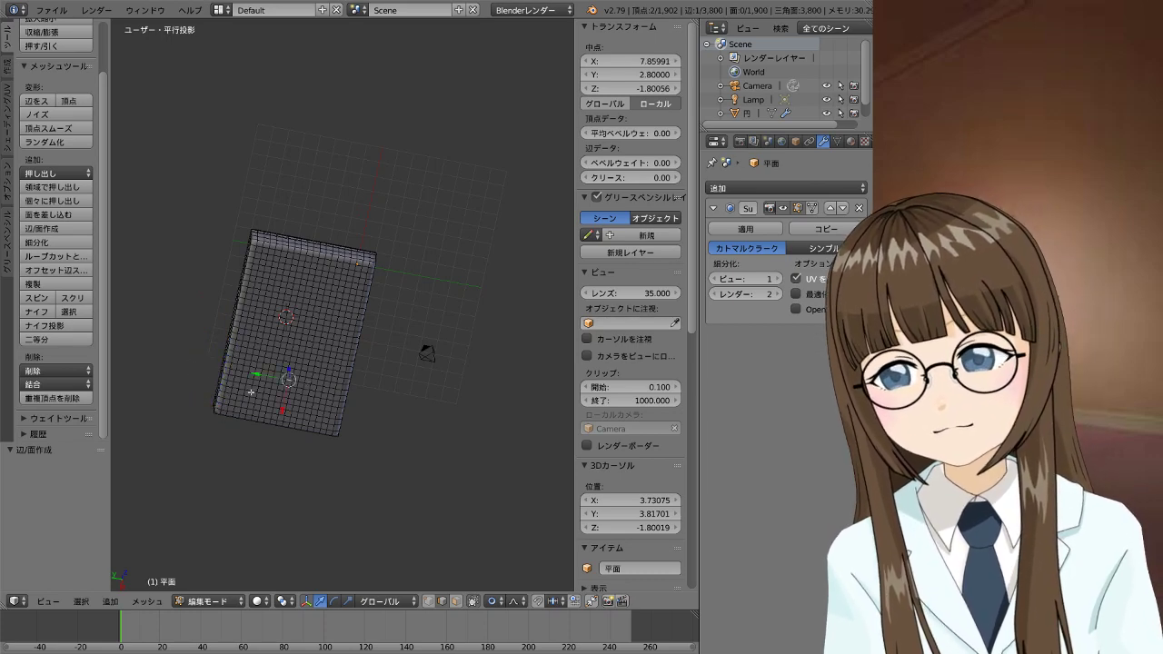
mouse_move(250, 393)
middle_mouse_down()
mouse_move(389, 299)
mouse_move(470, 322)
mouse_move(483, 410)
mouse_move(414, 520)
mouse_move(385, 524)
mouse_move(303, 467)
mouse_move(252, 467)
mouse_move(331, 389)
middle_mouse_up()
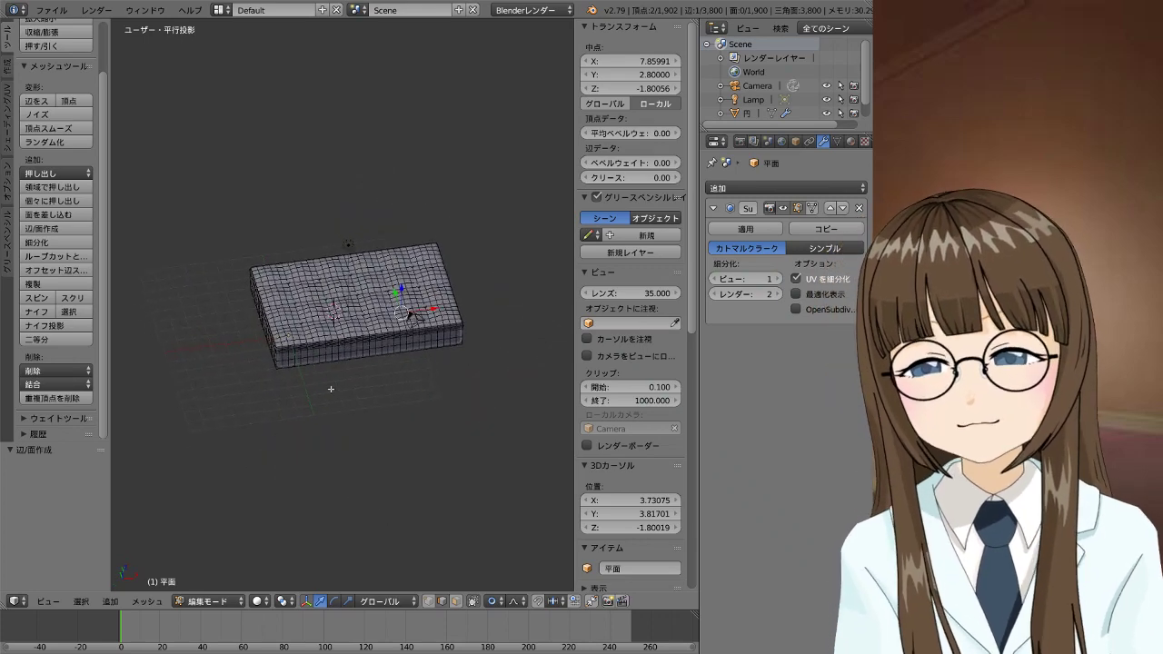
Leave Edit Mode and preview the cushion in rendered shading
key("Tab")
scroll(394, 318, "up", 3)
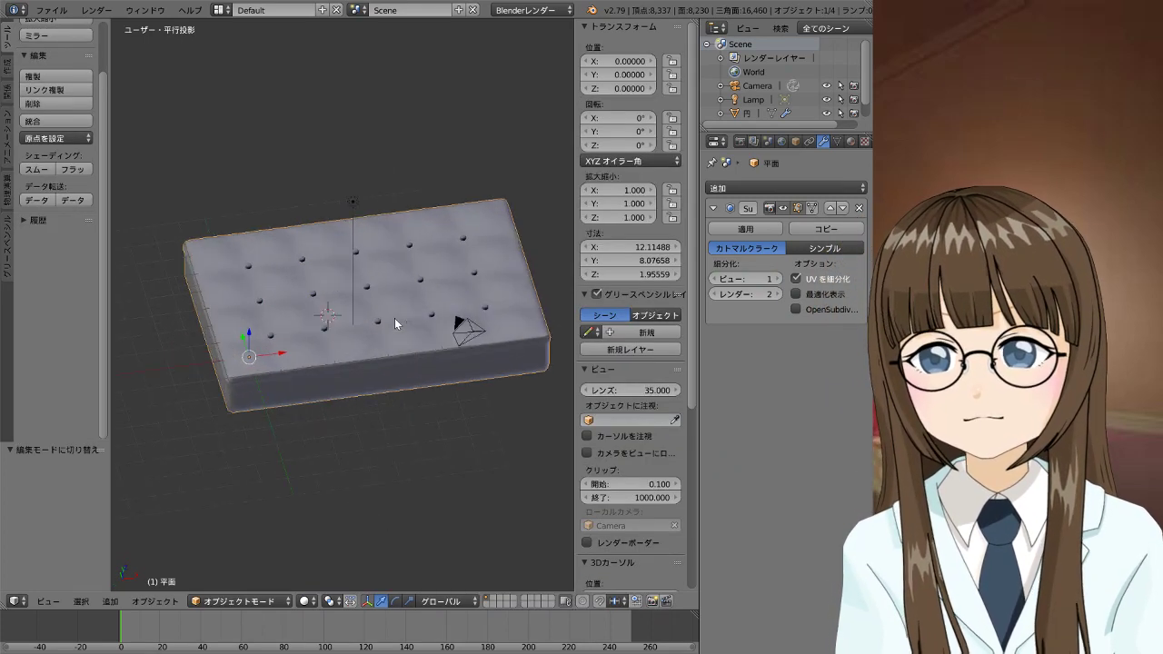
scroll(424, 354, "up", 1)
mouse_move(410, 392)
middle_mouse_down()
mouse_move(402, 449)
mouse_move(307, 516)
middle_mouse_up()
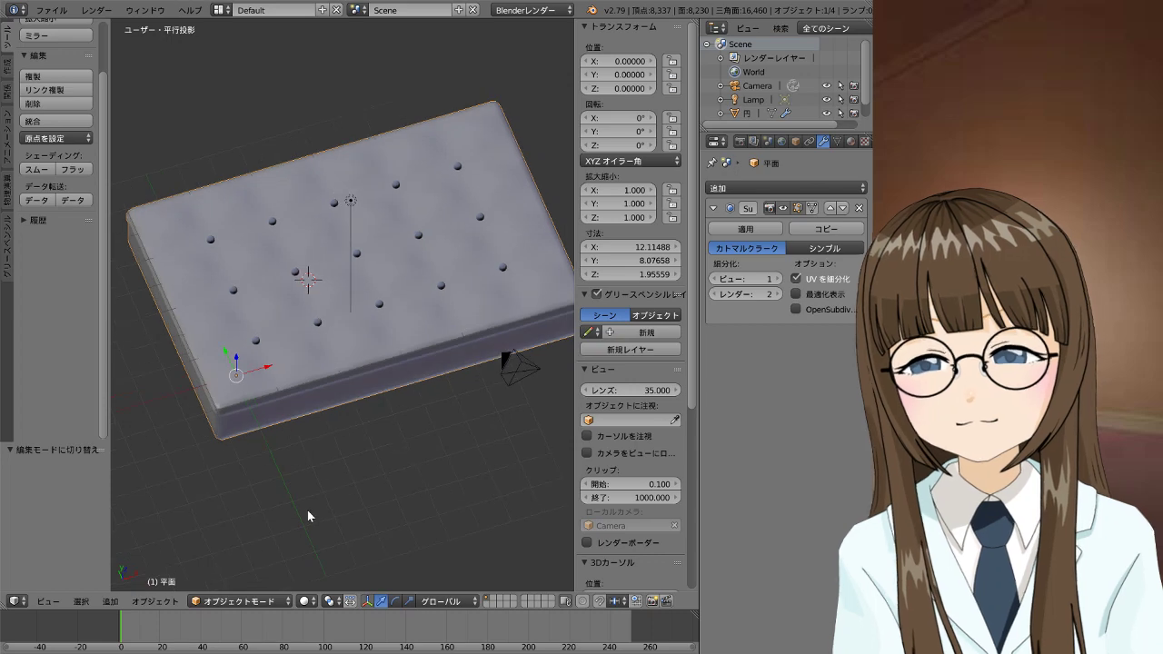
left_click(298, 604)
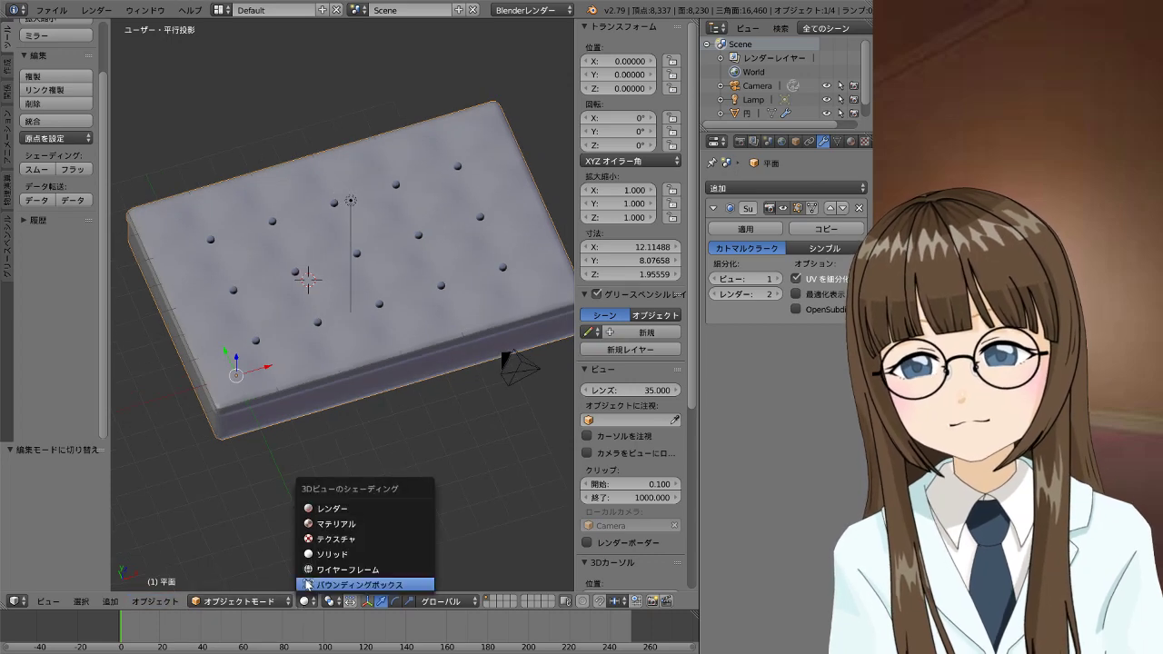
left_click(333, 506)
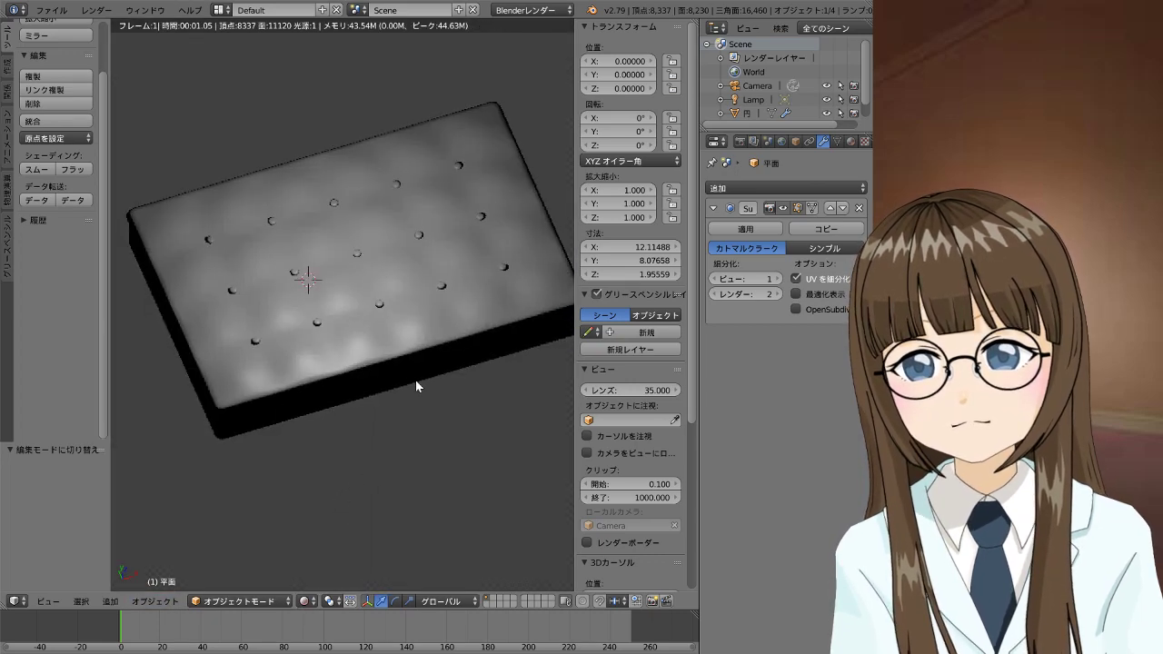
scroll(440, 386, "down", 2)
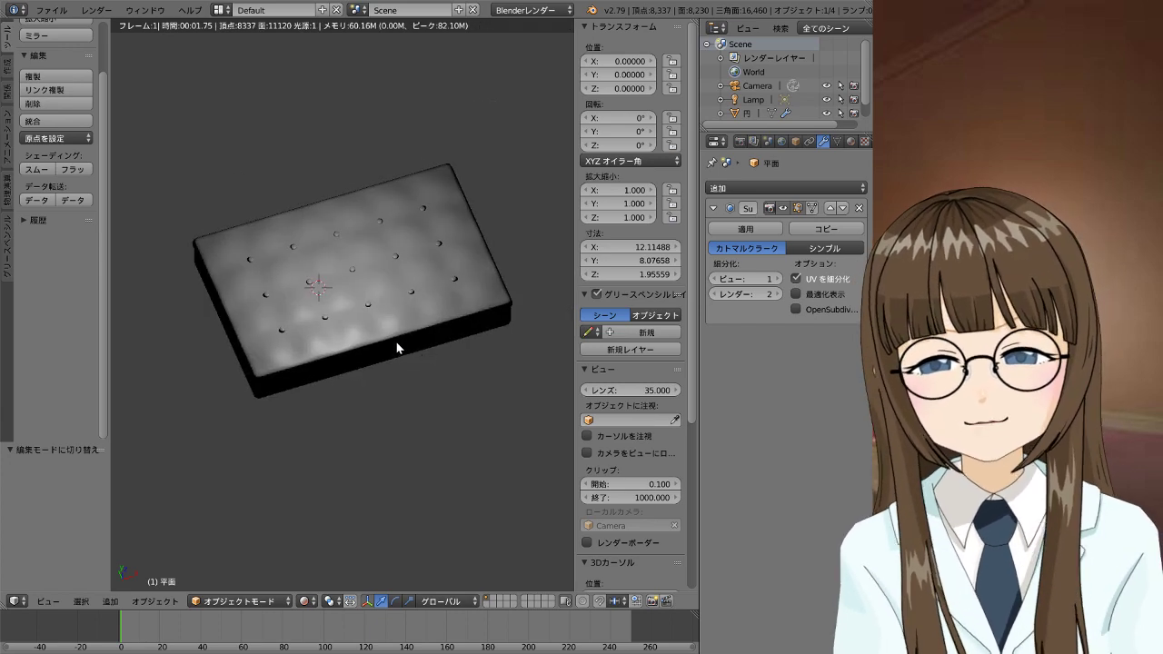
middle_click_drag(397, 342, 394, 300)
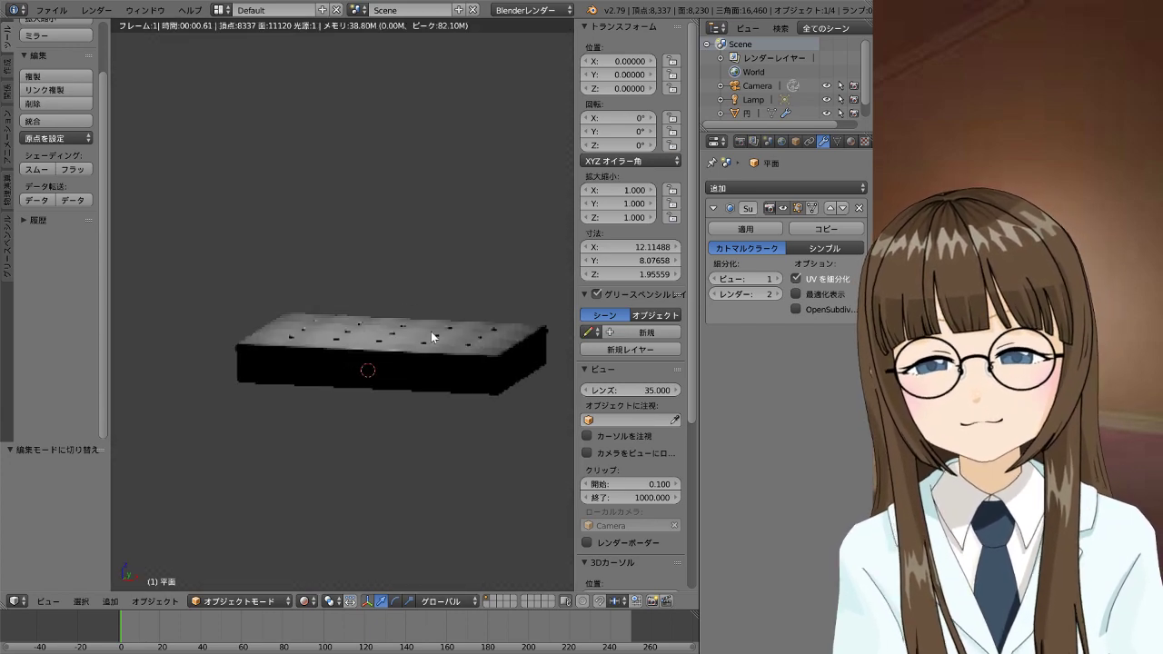
middle_click_drag(444, 411, 467, 429)
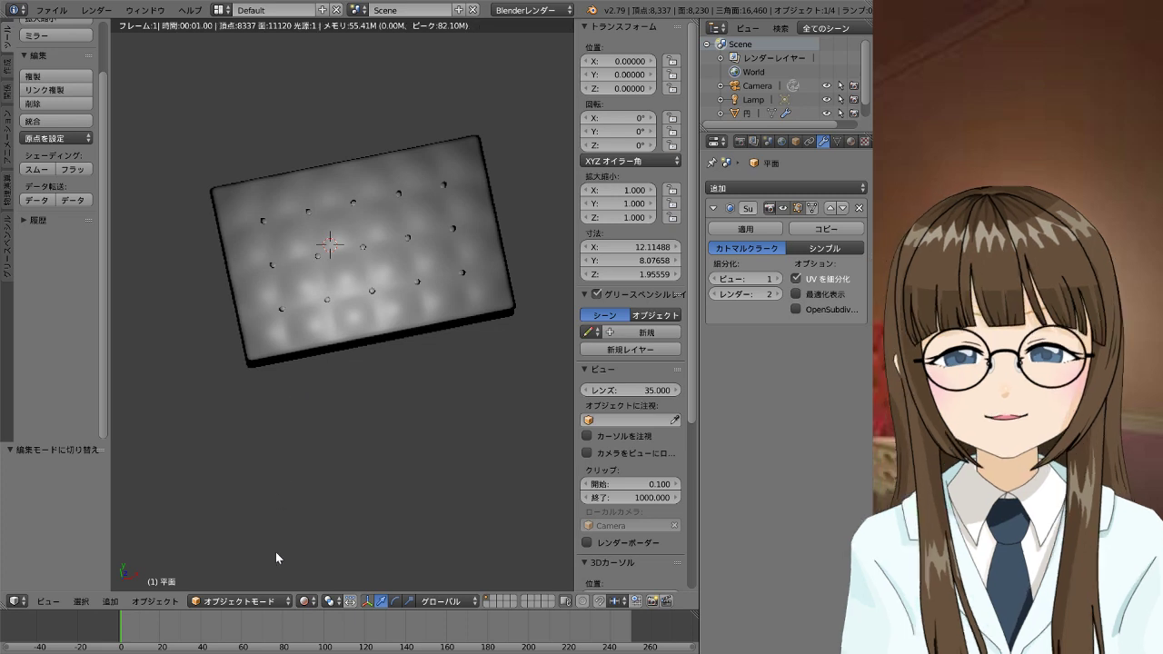
Return the viewport to Solid shading and re-enter Edit Mode on the cushion
left_click(270, 602)
left_click(306, 601)
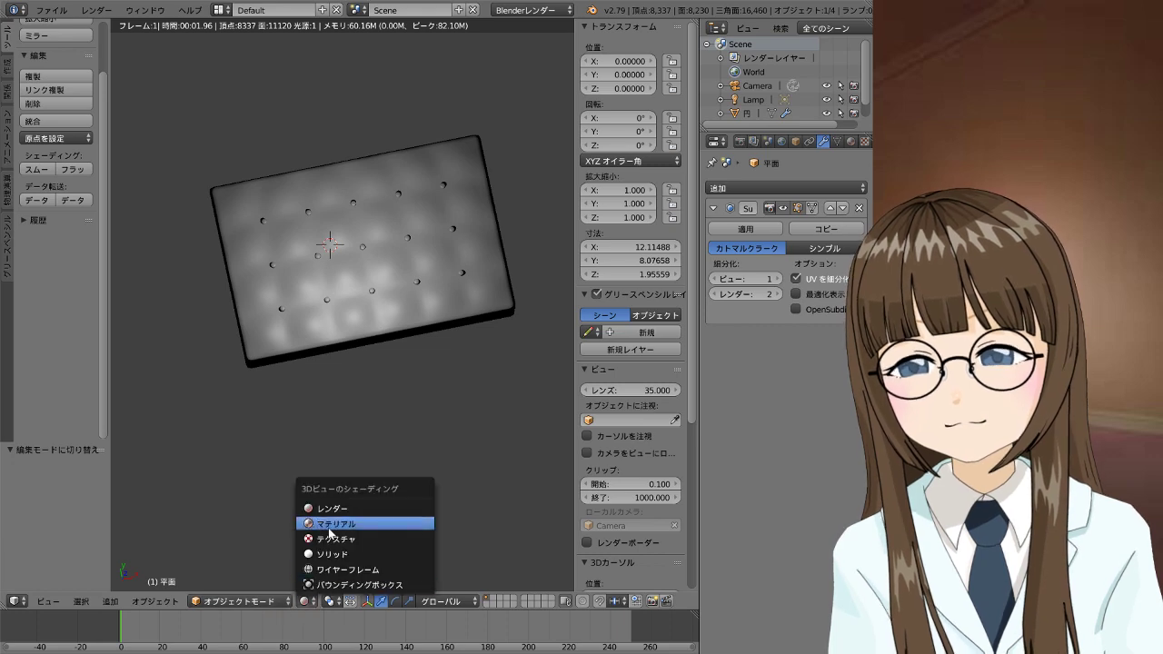
left_click(337, 553)
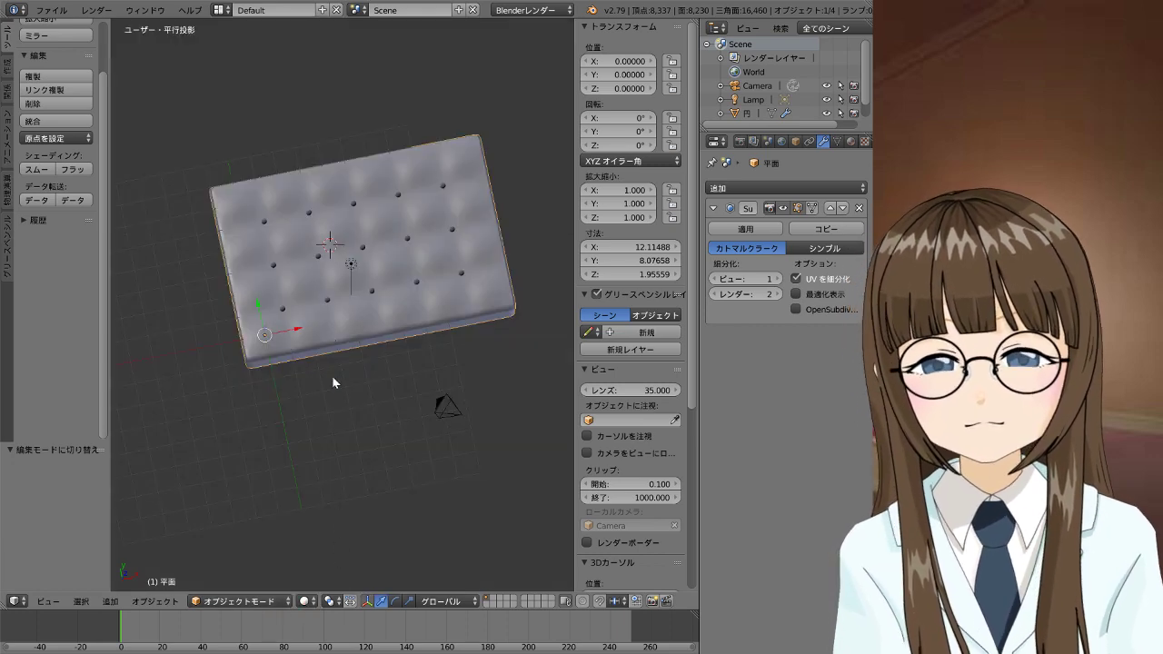
scroll(341, 316, "up", 3)
middle_click_drag(313, 368, 307, 486, "shift")
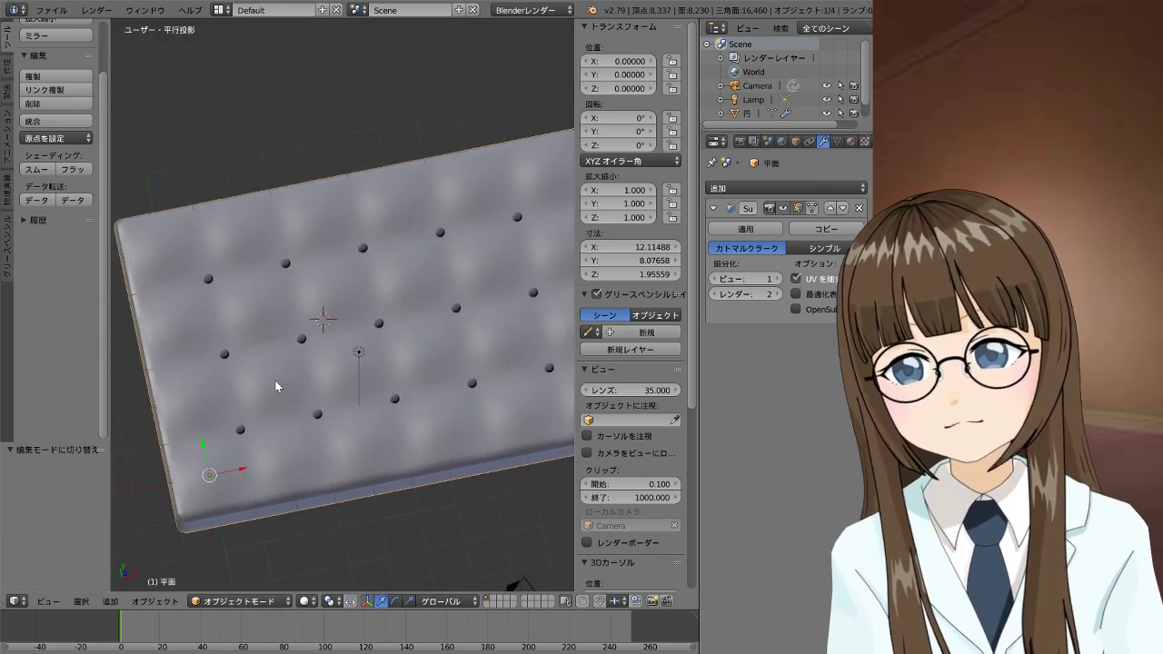
key("Tab")
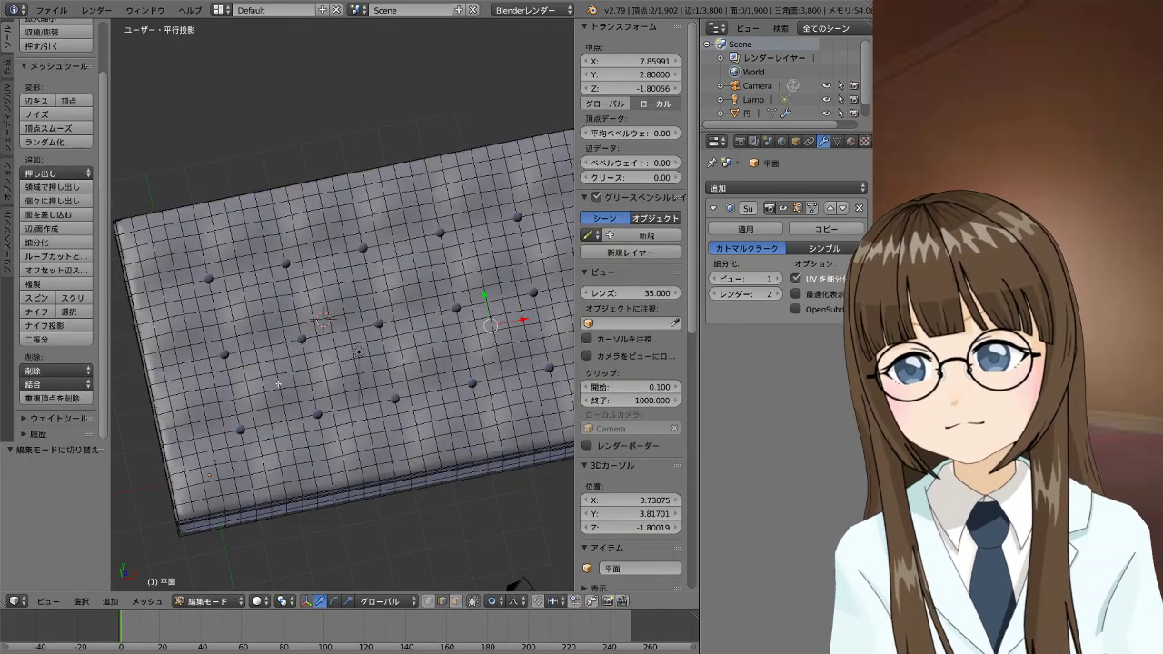
Select the tuft vertices in the first two rows of the cushion top
middle_click_drag(278, 384, 361, 544)
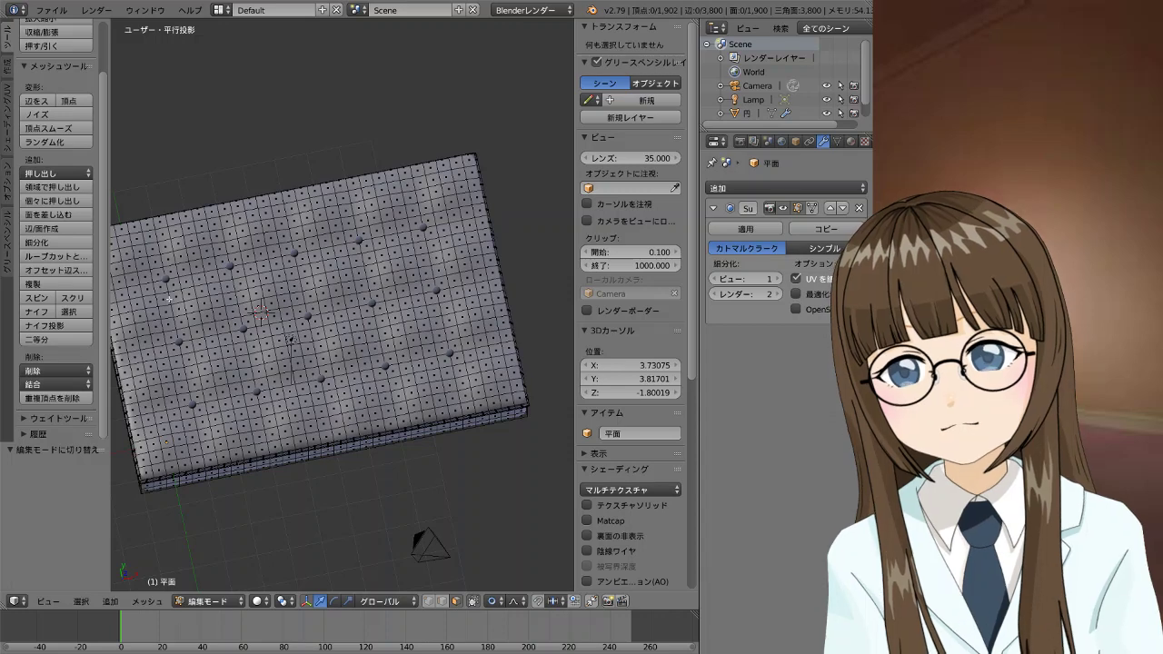
middle_click_drag(169, 300, 182, 272)
right_click(162, 262)
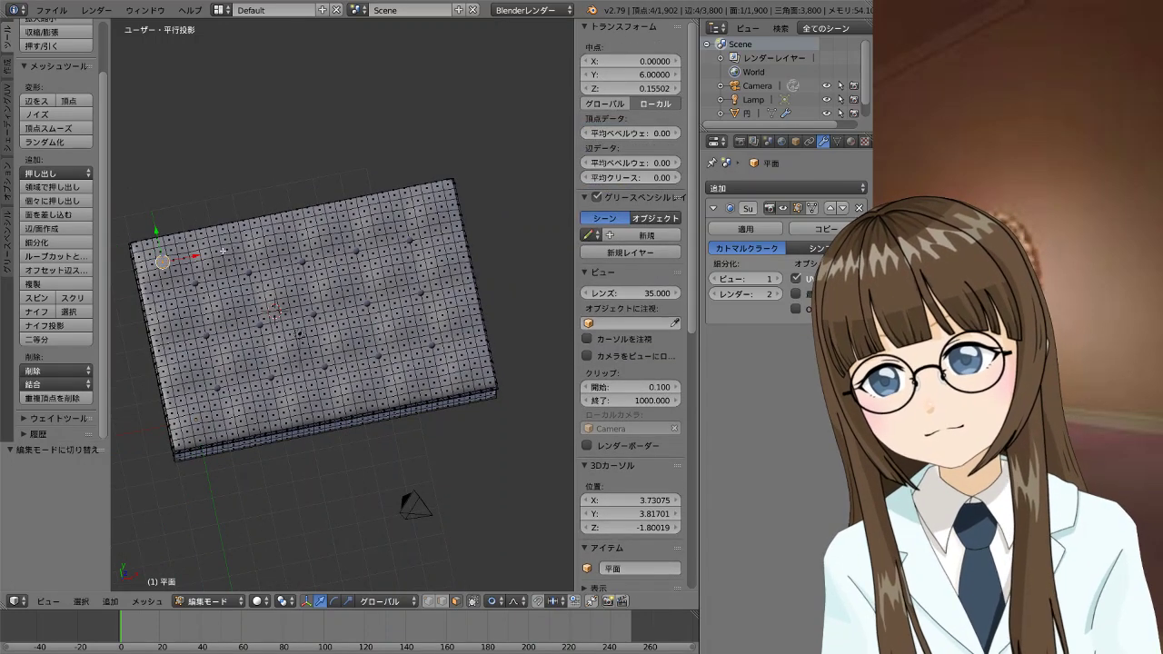
right_click(220, 250, "shift")
right_click(290, 239, "shift")
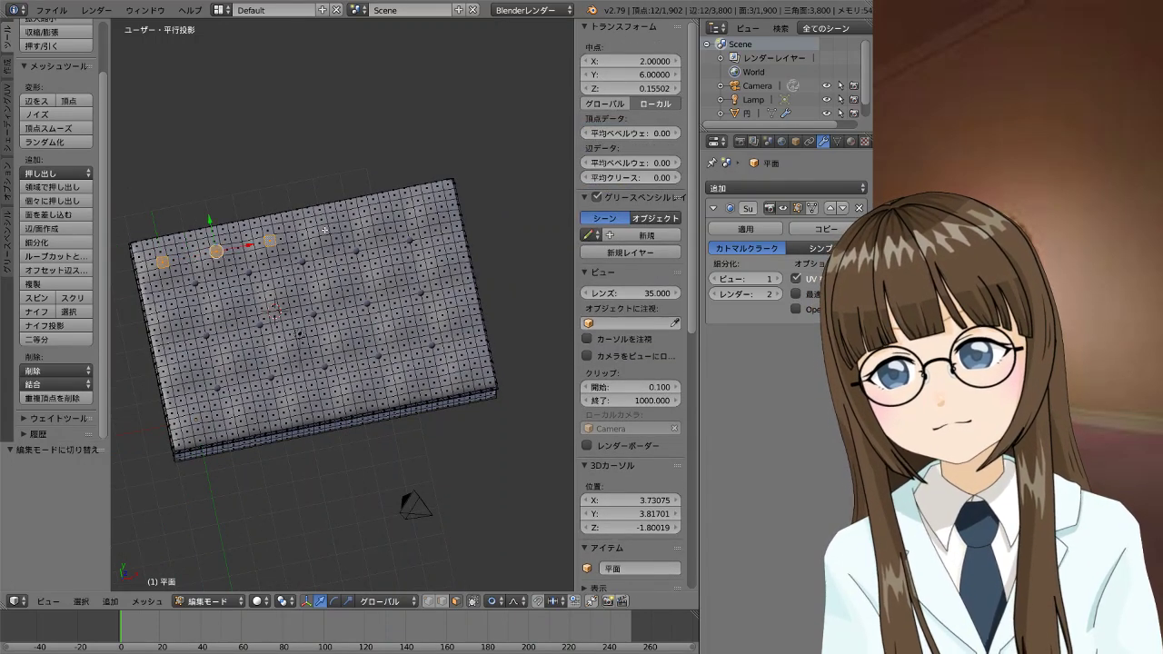
right_click(388, 220, "shift")
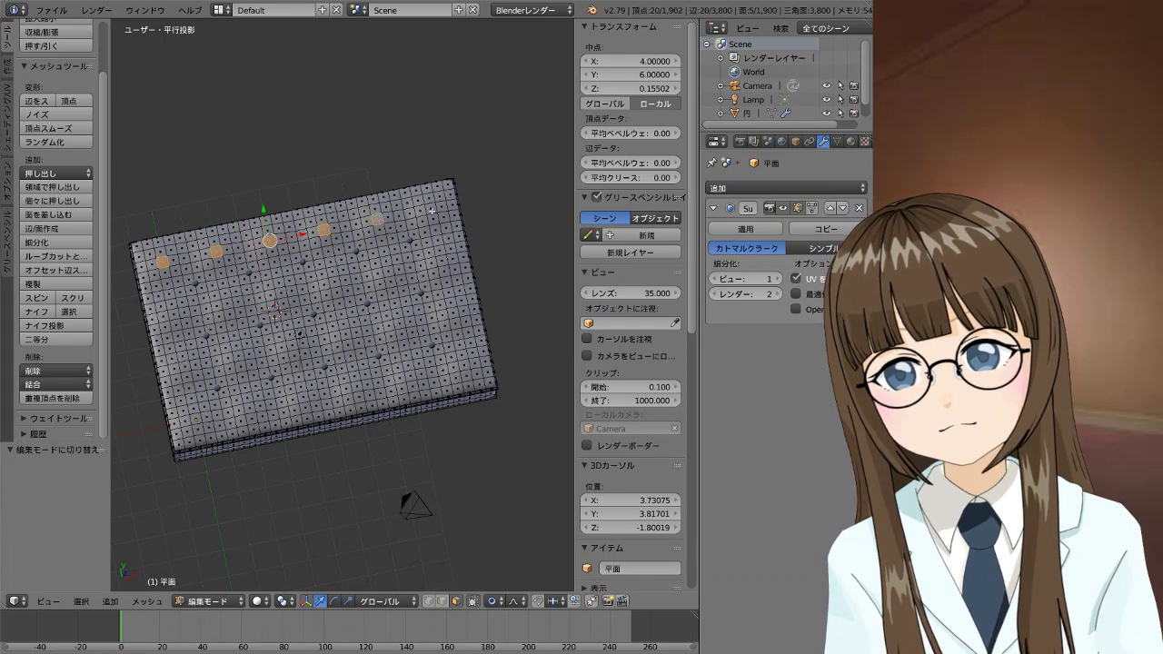
right_click(431, 211, "shift")
right_click(442, 261, "shift")
right_click(389, 272, "shift")
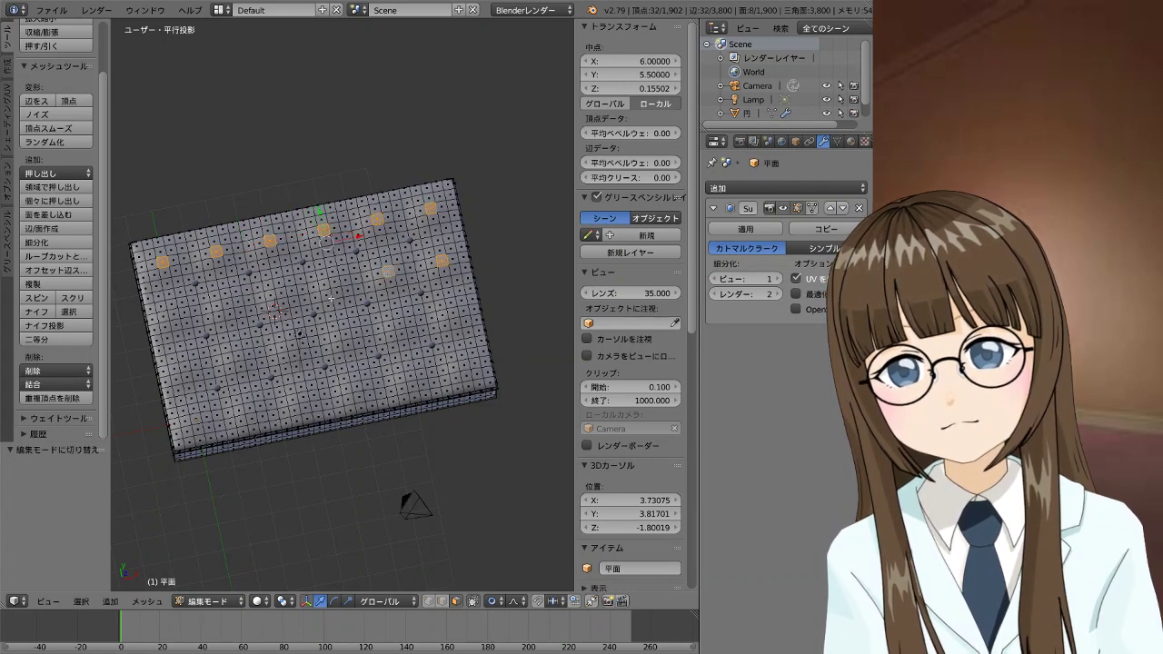
right_click(335, 281, "shift")
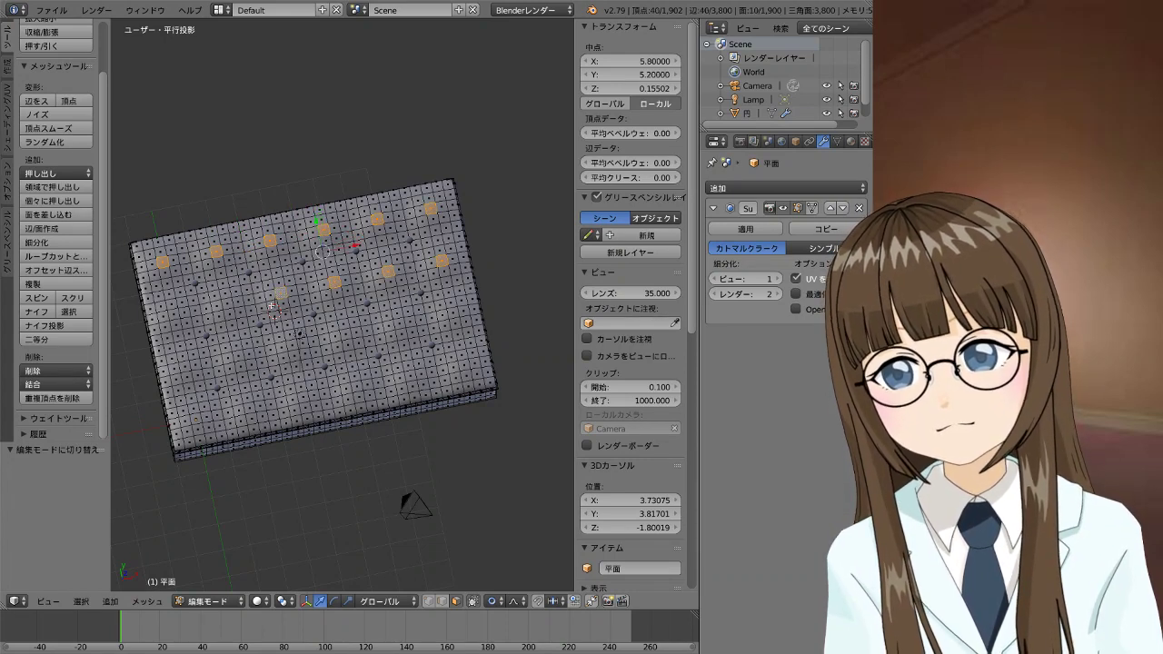
right_click(226, 303, "shift")
right_click(173, 313, "shift")
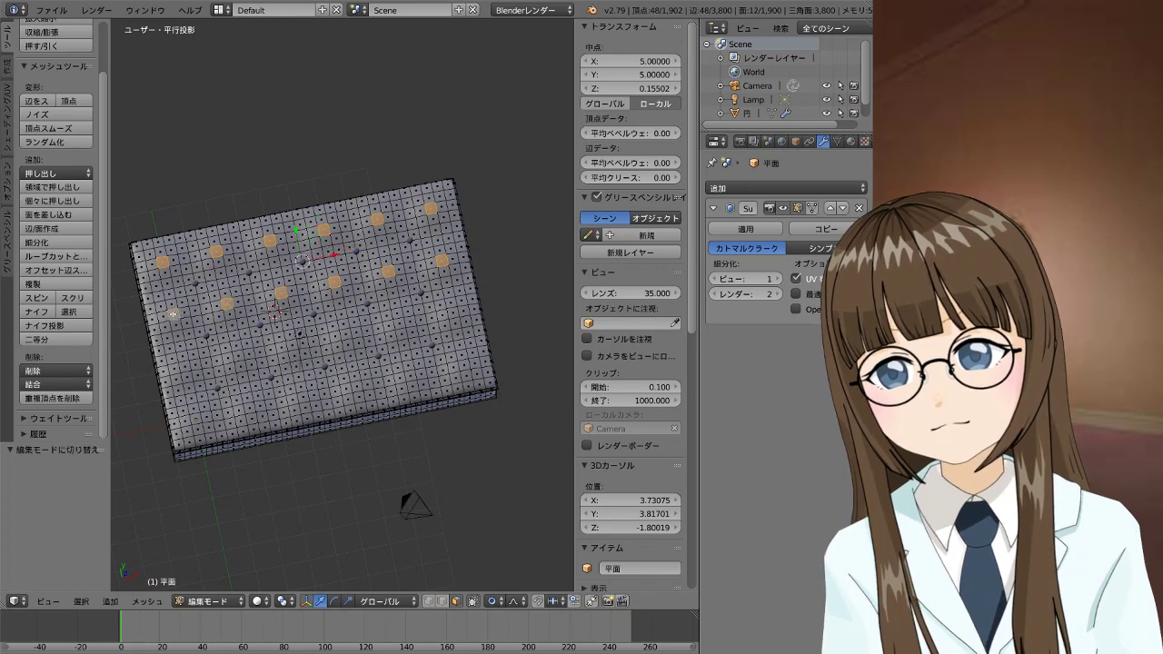
Add the third-row and bottom-row tuft vertices to the selection
right_click(185, 367, "shift")
right_click(239, 355, "shift")
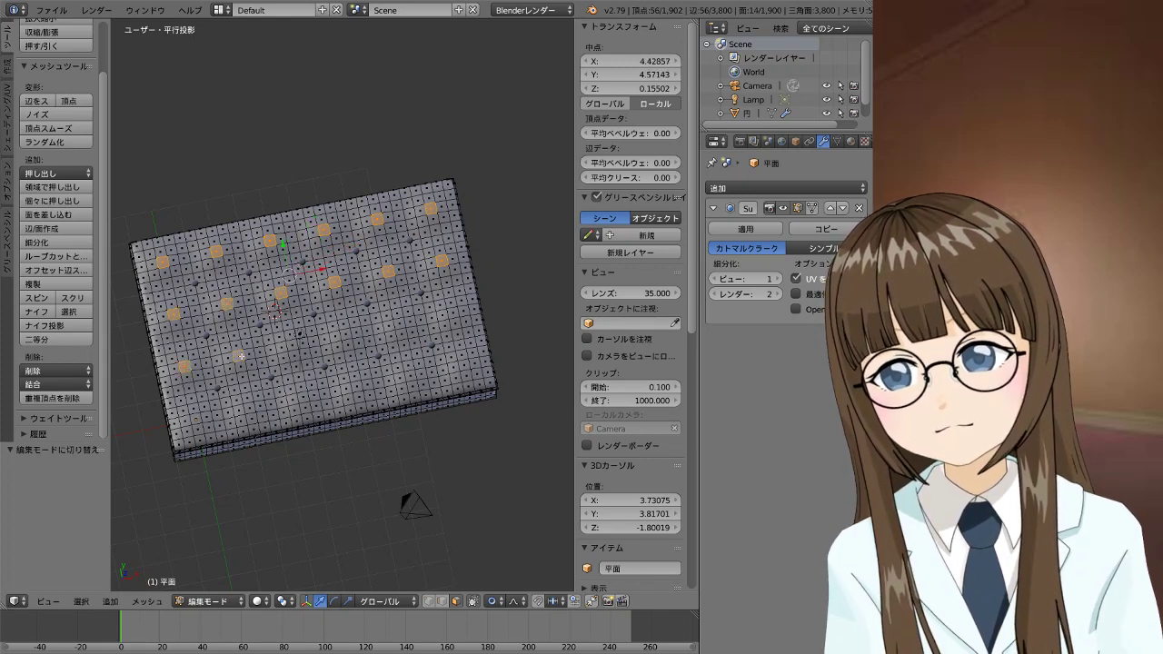
right_click(292, 346, "shift")
right_click(345, 335, "shift")
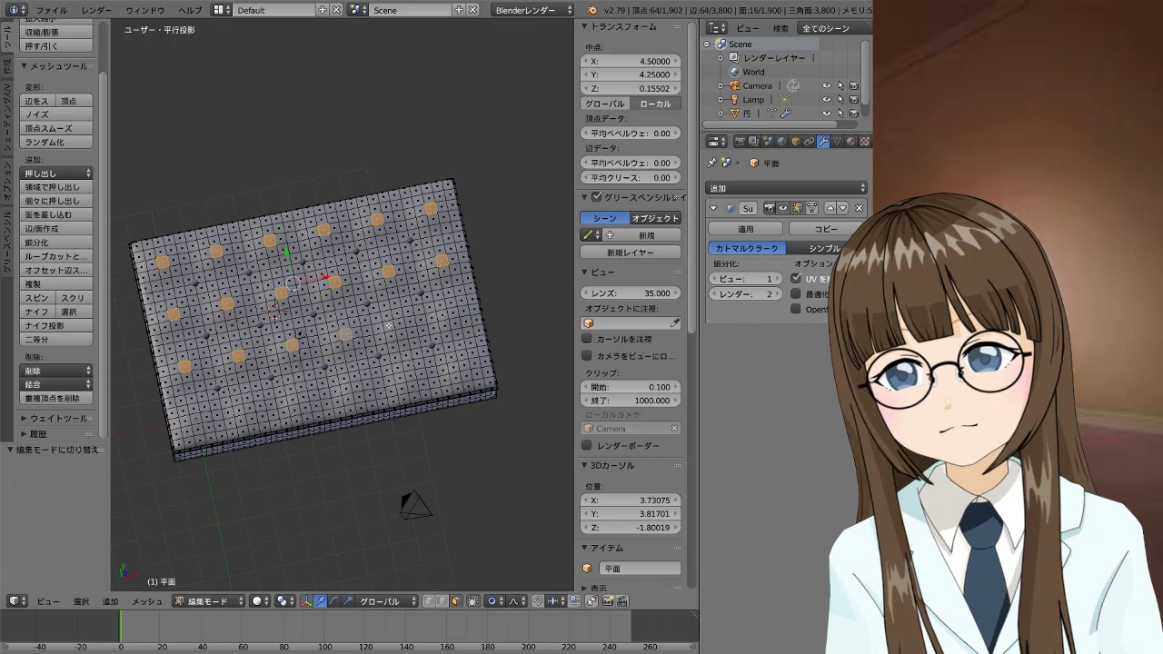
right_click(399, 324, "shift")
right_click(451, 312, "shift")
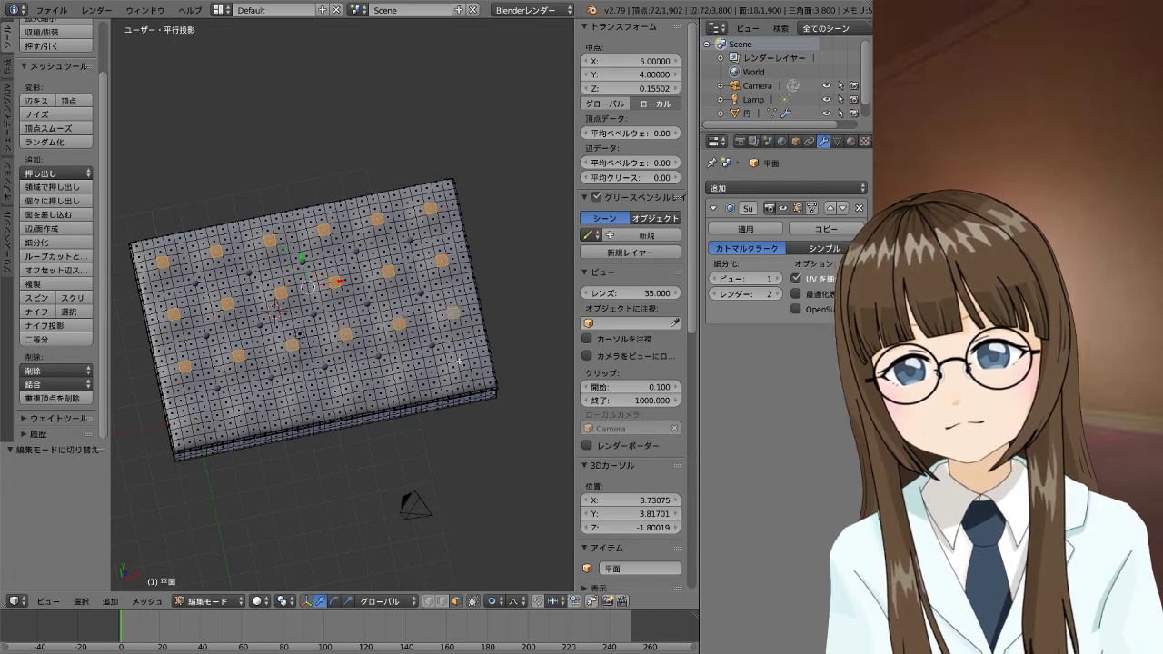
right_click(464, 367, "shift")
right_click(412, 374, "shift")
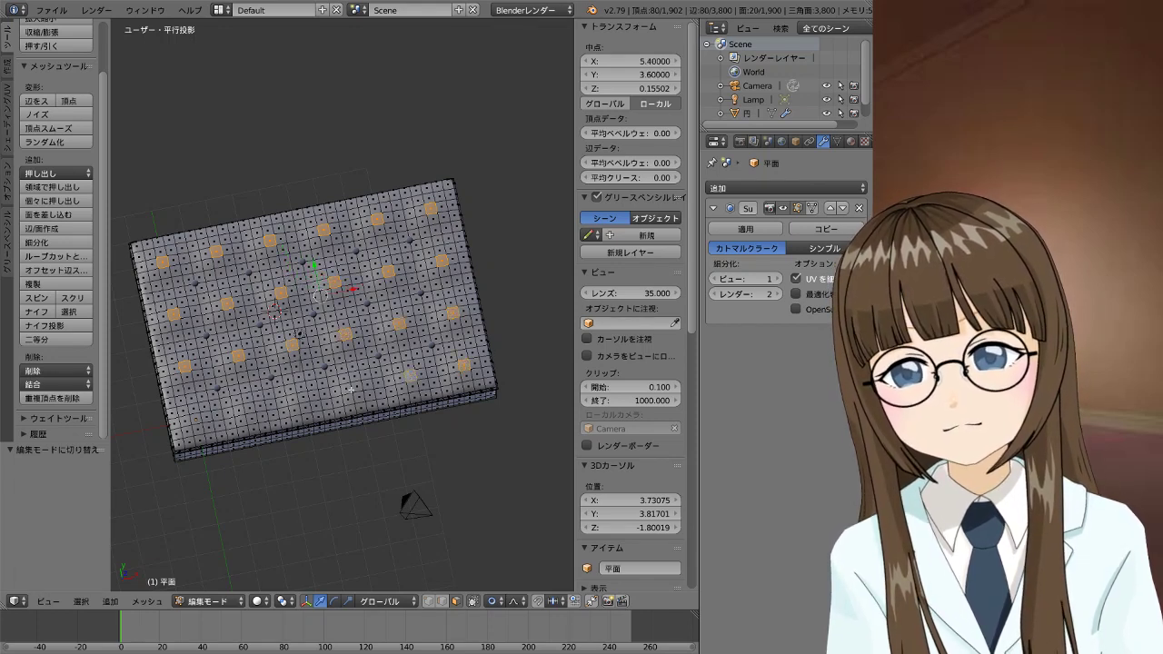
right_click(356, 387, "shift")
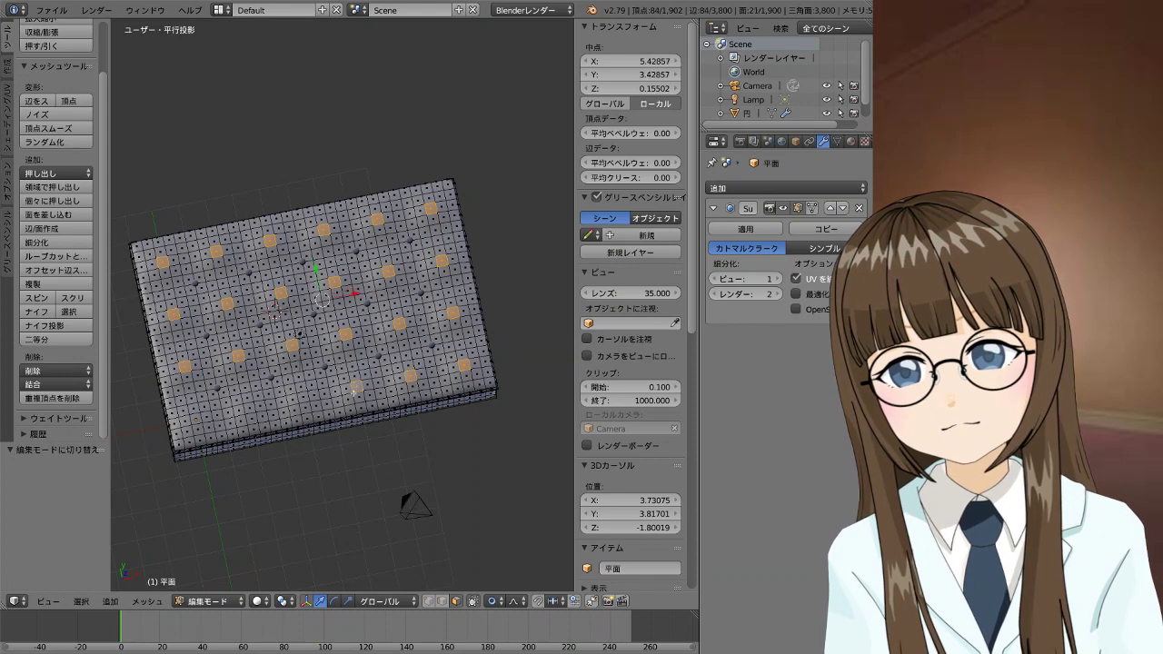
right_click(303, 397, "shift")
right_click(249, 409, "shift")
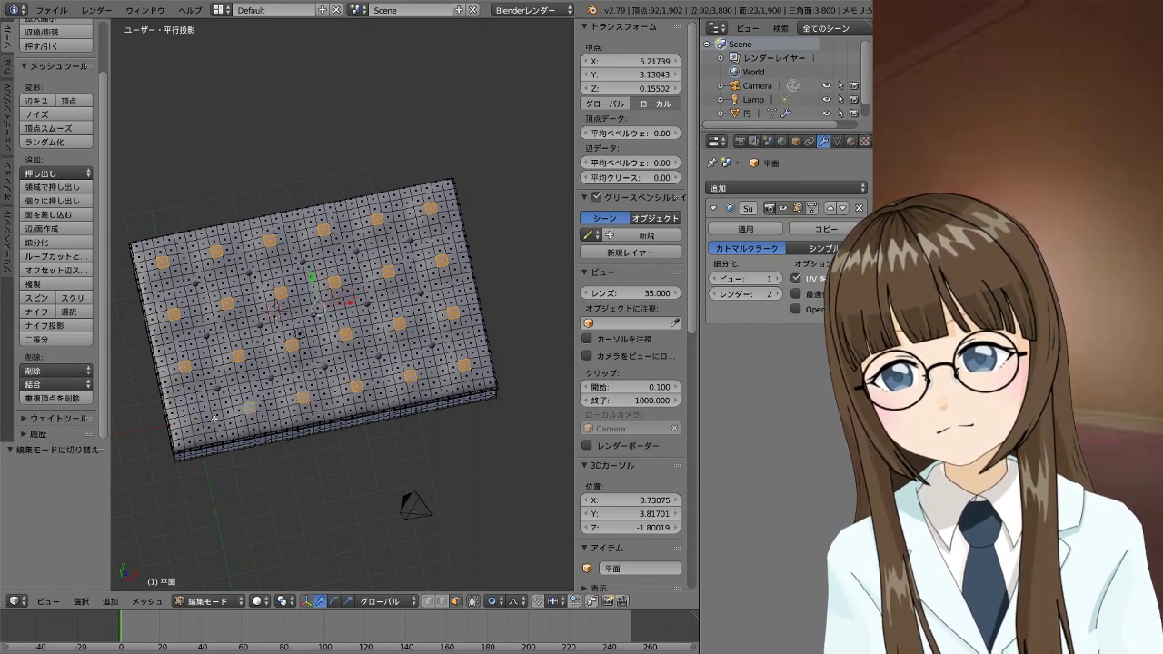
right_click(196, 417, "shift")
Enable proportional editing and test vertical moves of the tuft points, cancelling them
mouse_move(485, 385)
middle_mouse_down()
mouse_move(288, 228)
mouse_move(423, 406)
middle_mouse_up()
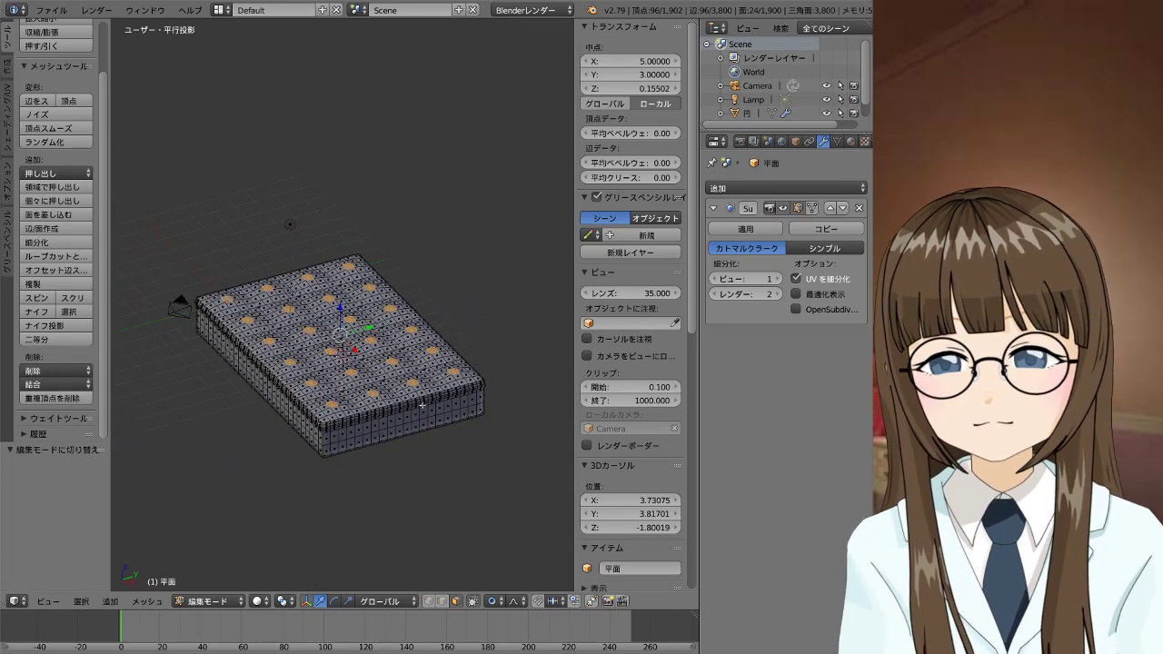
key("g")
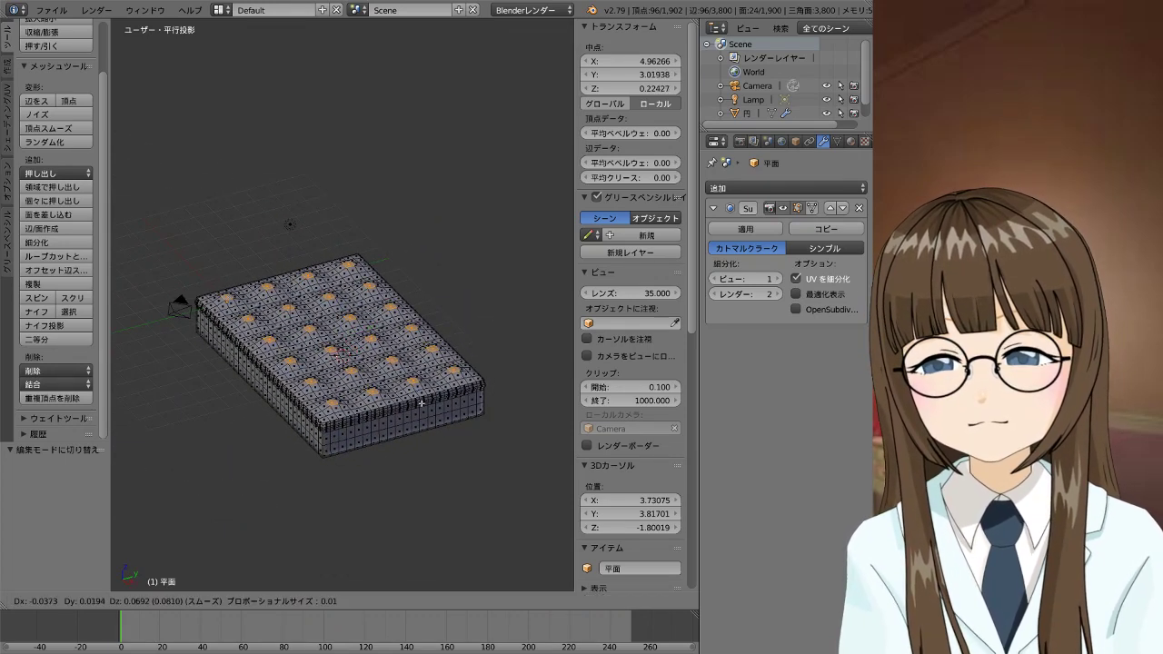
key("z")
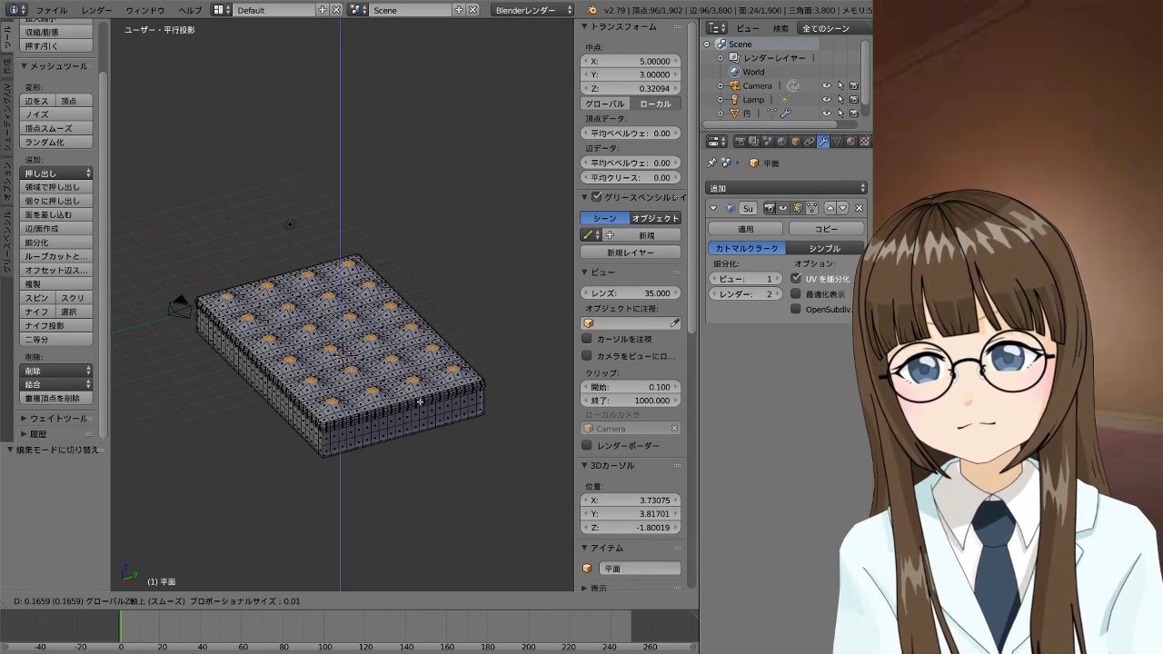
key("Escape")
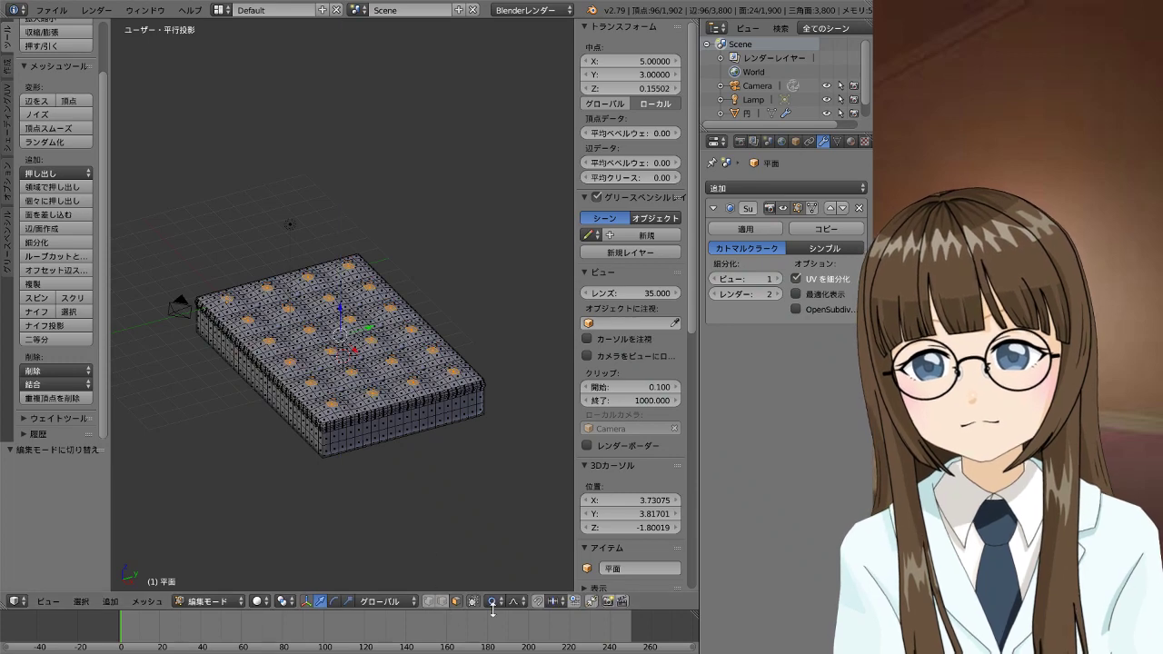
left_click(496, 601)
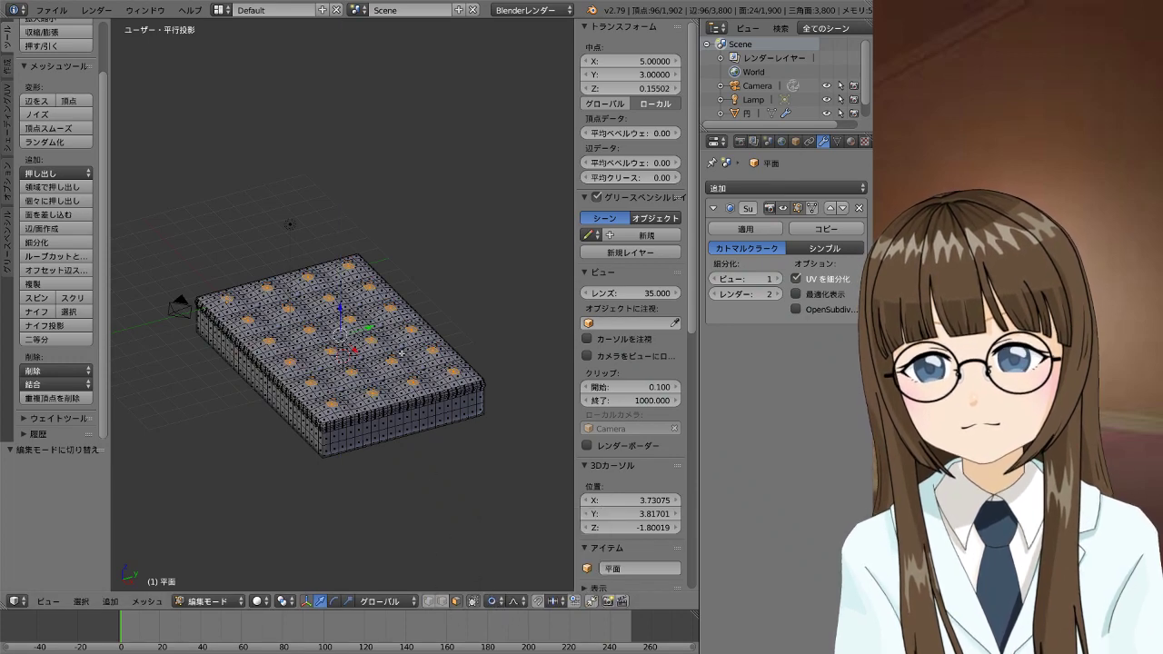
key("g")
key("z")
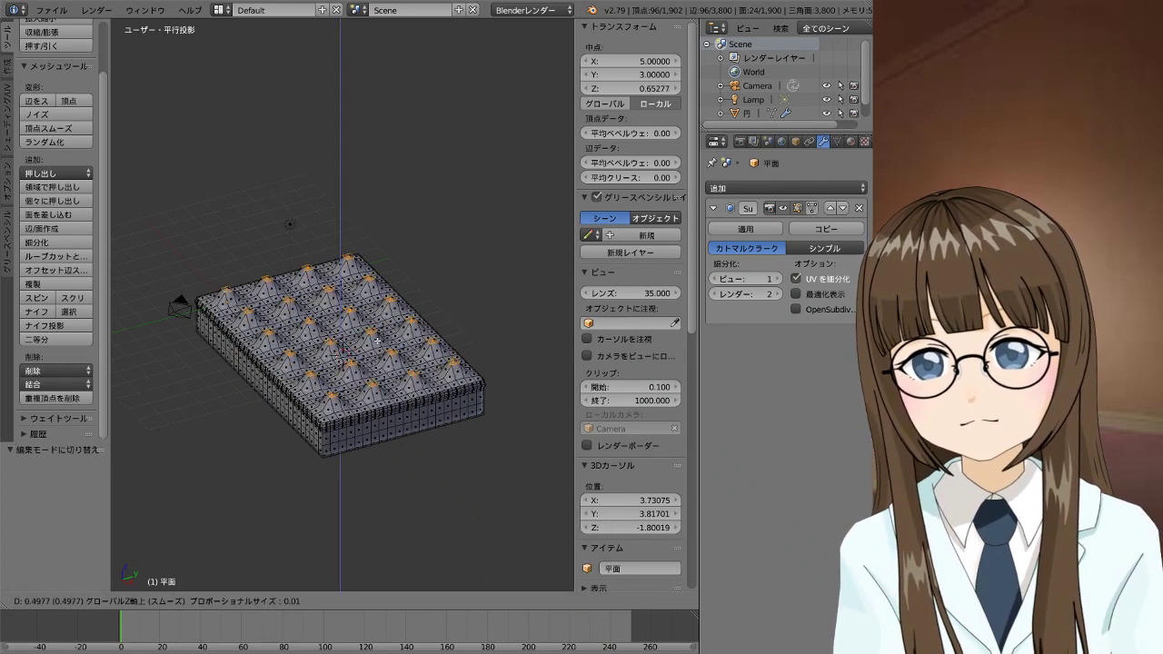
scroll(380, 342, "down", 15)
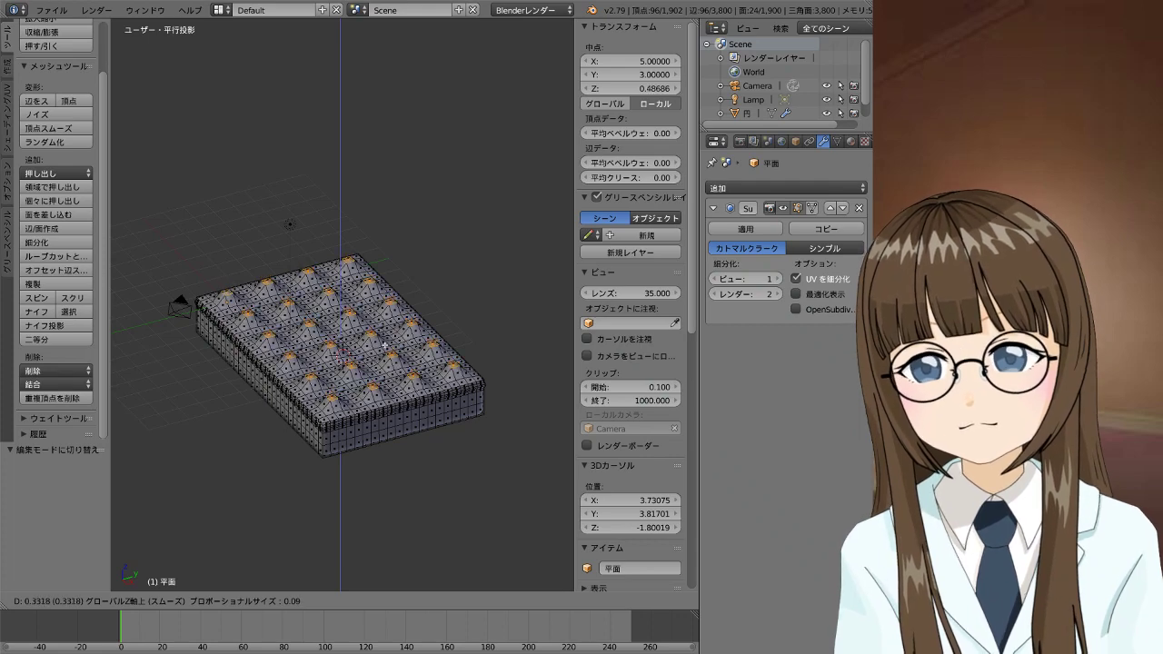
scroll(385, 345, "down", 10)
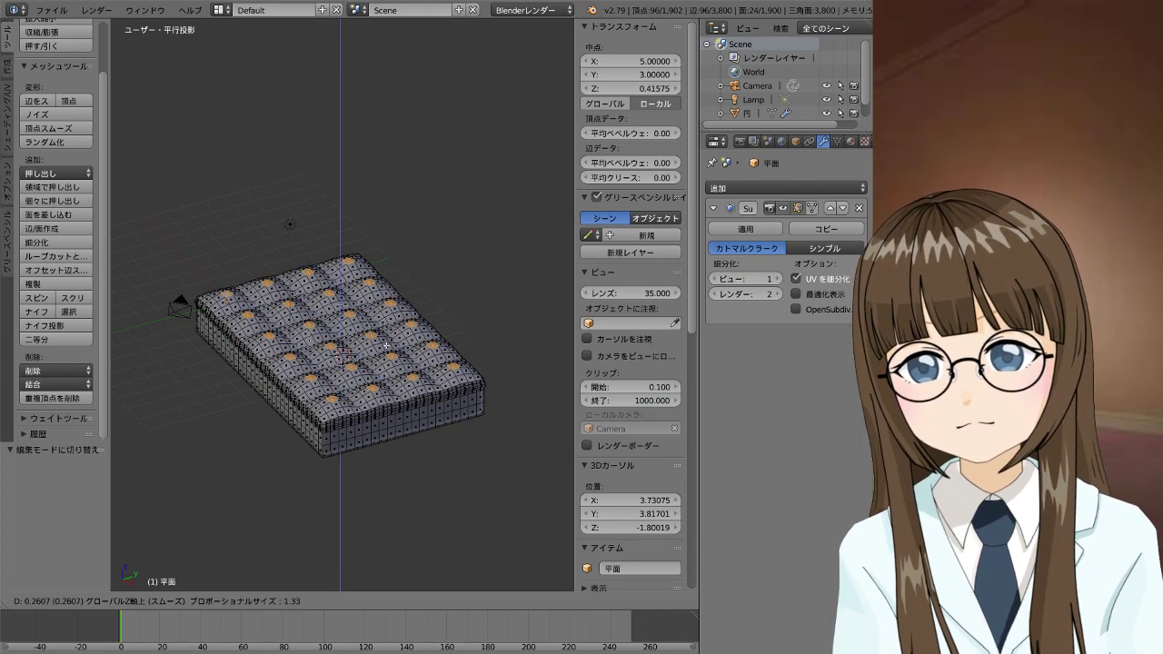
right_click(386, 347)
Raise the tuft points 0.213 on Z with a wide falloff and return to Object Mode
key("g")
key("z")
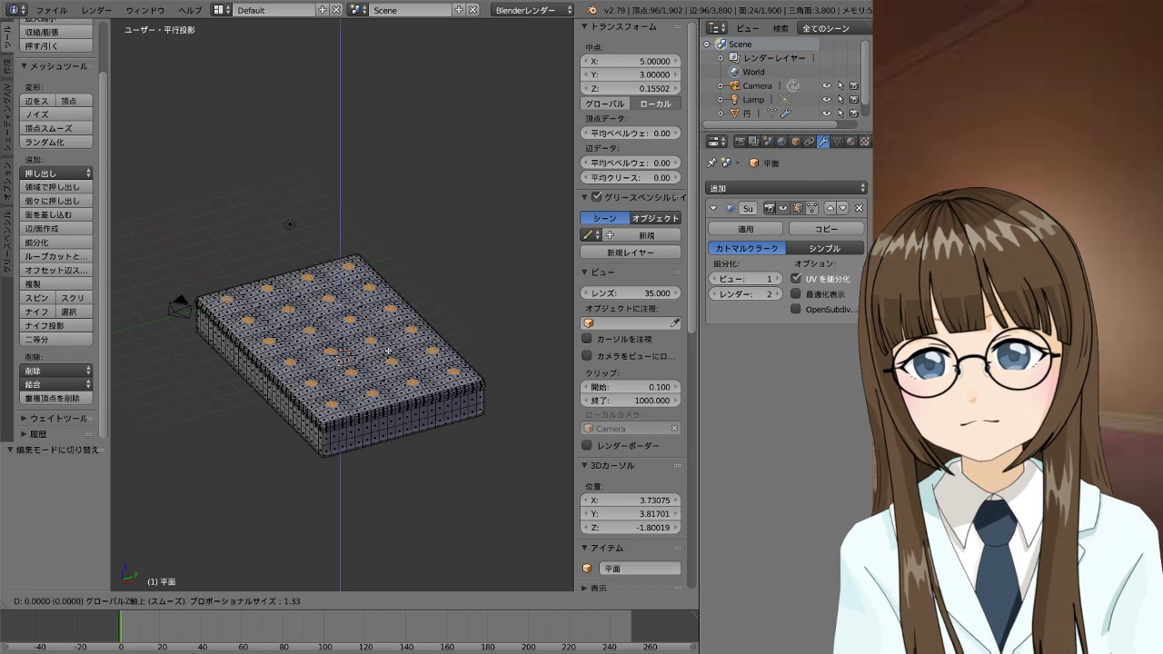
scroll(388, 347, "down", 9)
scroll(388, 347, "down", 9)
left_click(388, 347)
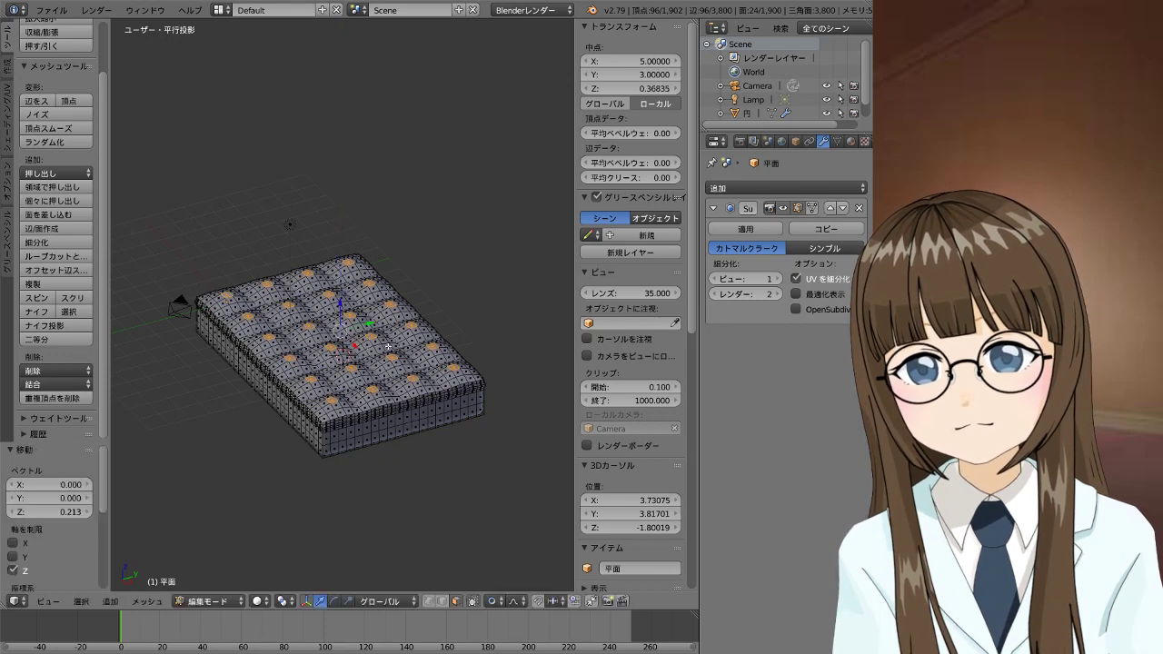
key("Tab")
mouse_move(401, 401)
middle_mouse_down()
mouse_move(404, 439)
mouse_move(379, 480)
mouse_move(285, 438)
mouse_move(257, 443)
mouse_move(254, 458)
middle_mouse_up()
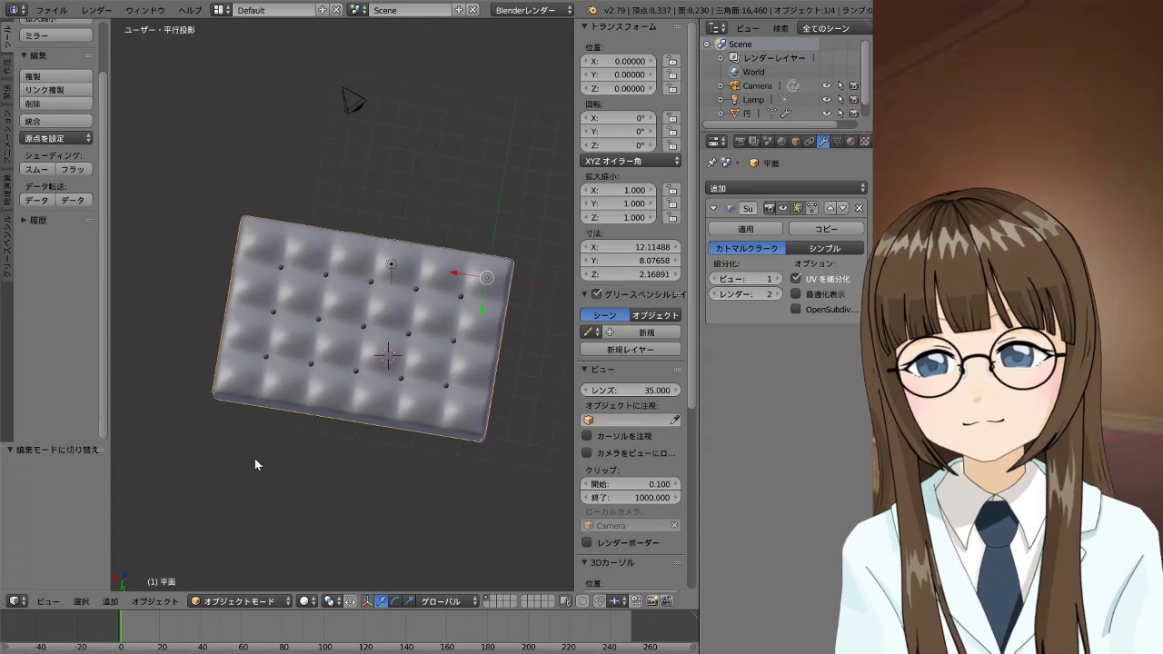
Switch the viewport to a rendered preview of the tufted cushion
left_click(241, 602)
left_click(293, 606)
left_click(307, 601)
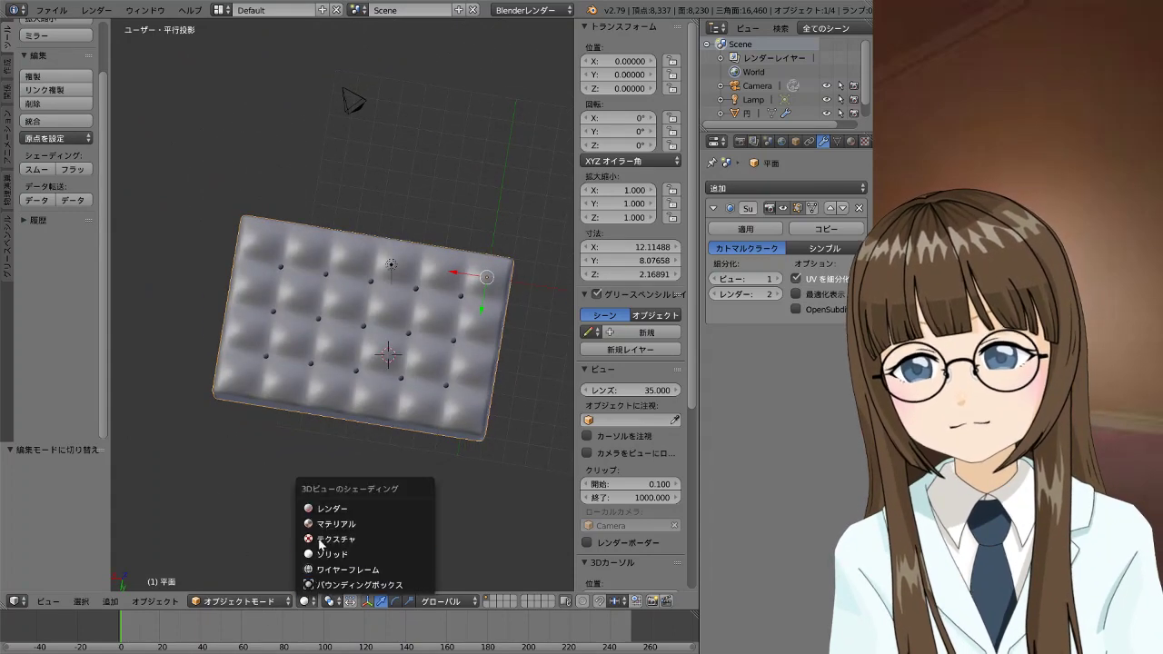
left_click(338, 514)
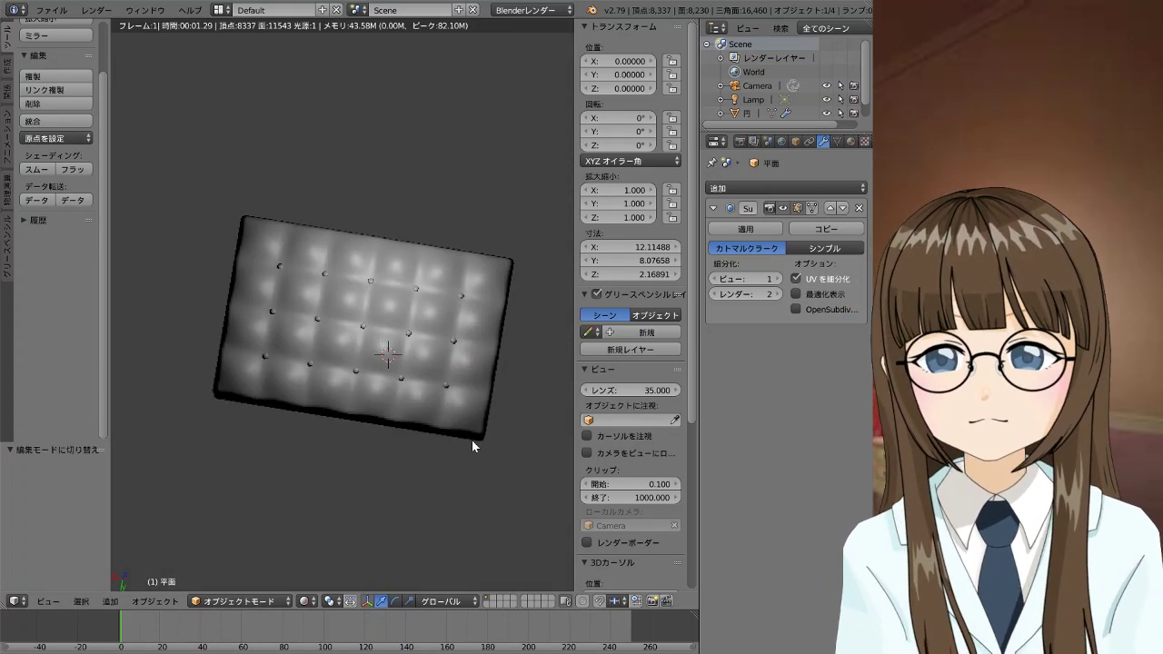
Inspect the rendered cushion from several angles, then return the viewport to Solid shading
middle_click_drag(513, 419, 528, 413)
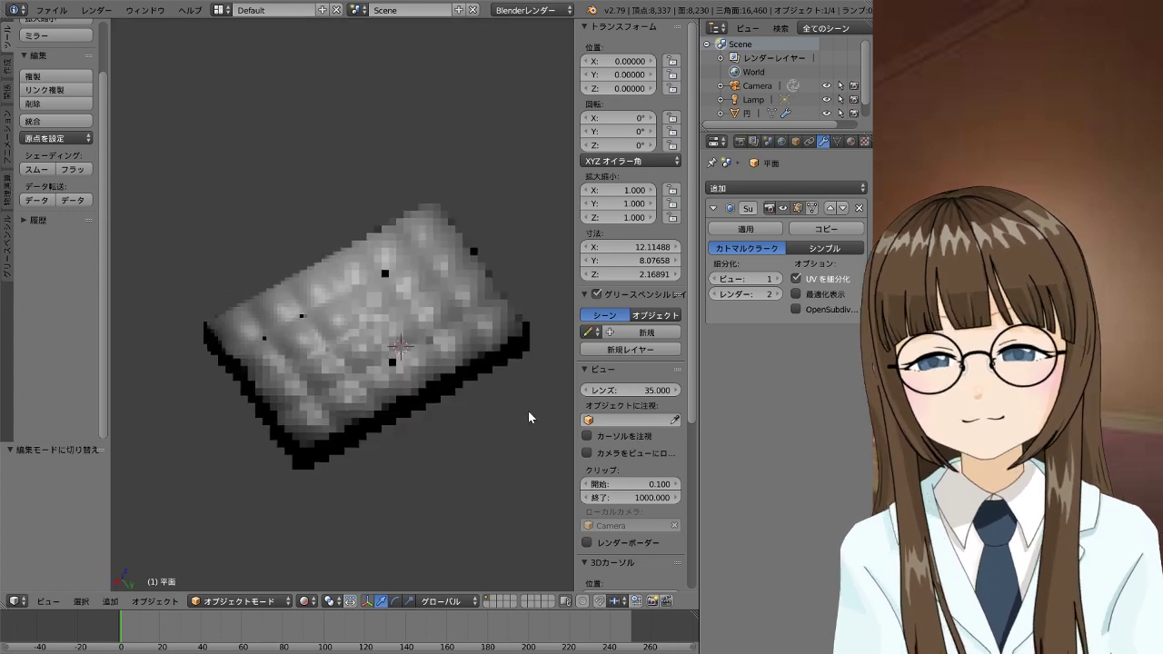
scroll(443, 424, "down", 3)
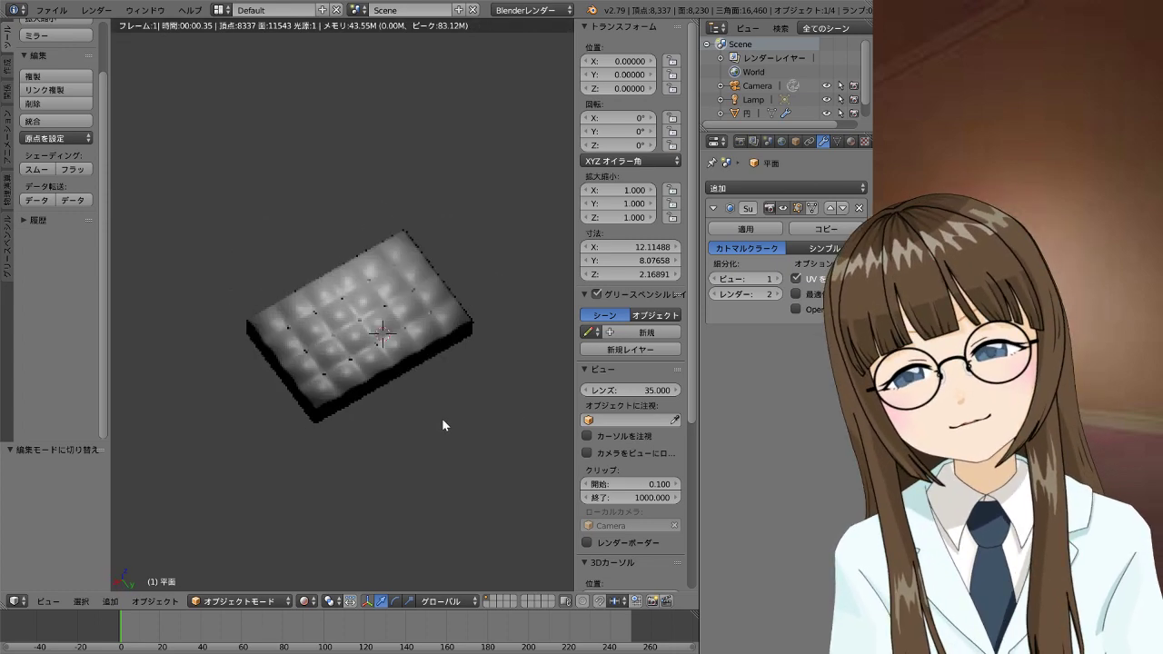
scroll(322, 383, "up", 1)
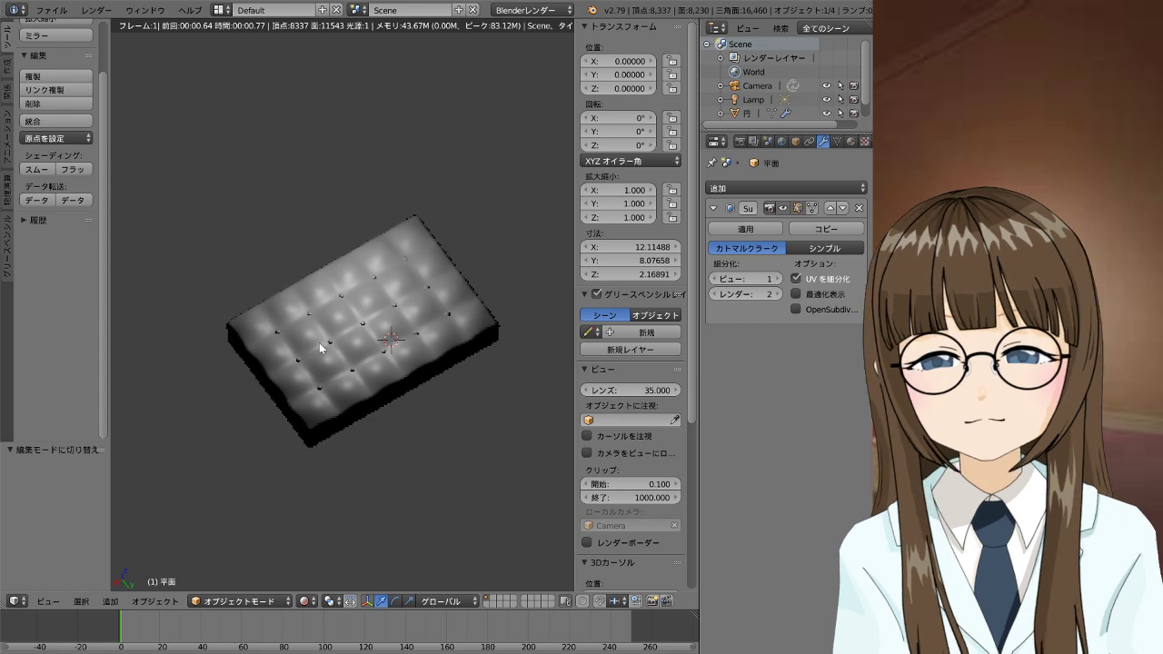
middle_click_drag(328, 418, 320, 449)
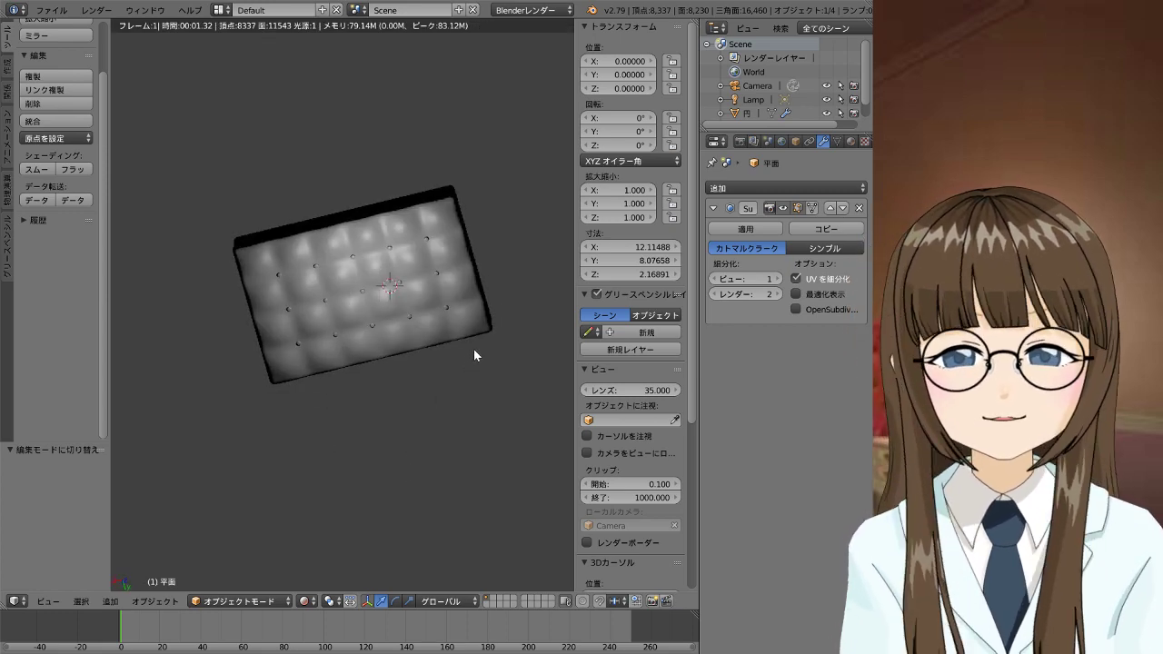
mouse_move(474, 349)
middle_mouse_down()
mouse_move(486, 339)
mouse_move(448, 338)
middle_mouse_up()
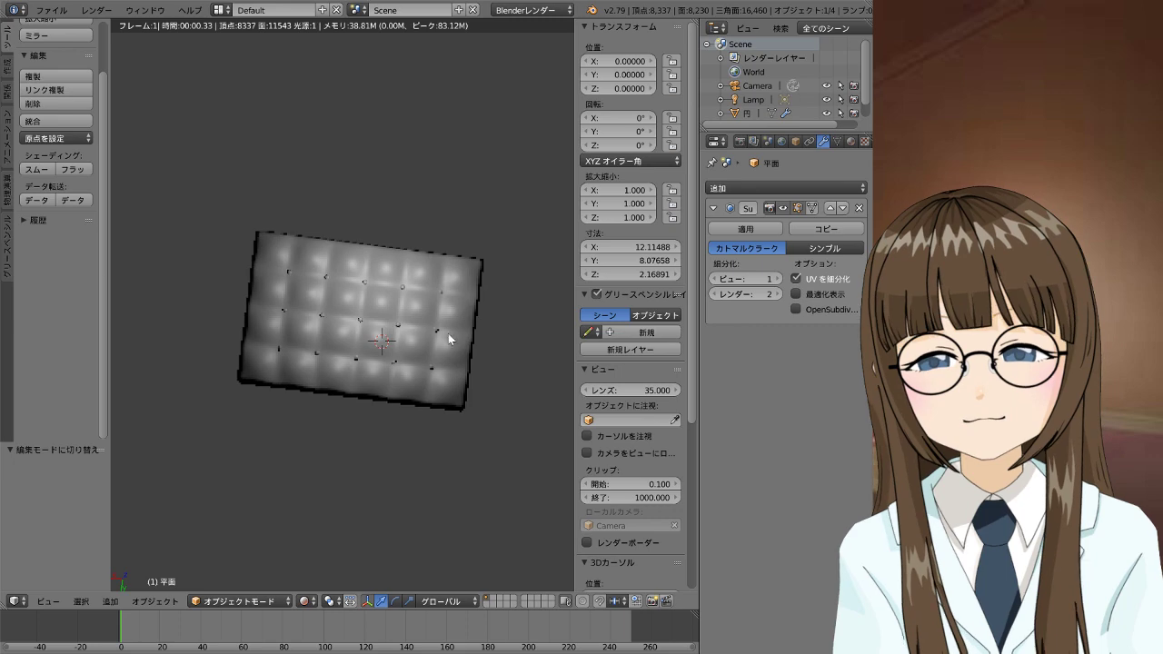
left_click(305, 601)
left_click(307, 602)
left_click(307, 602)
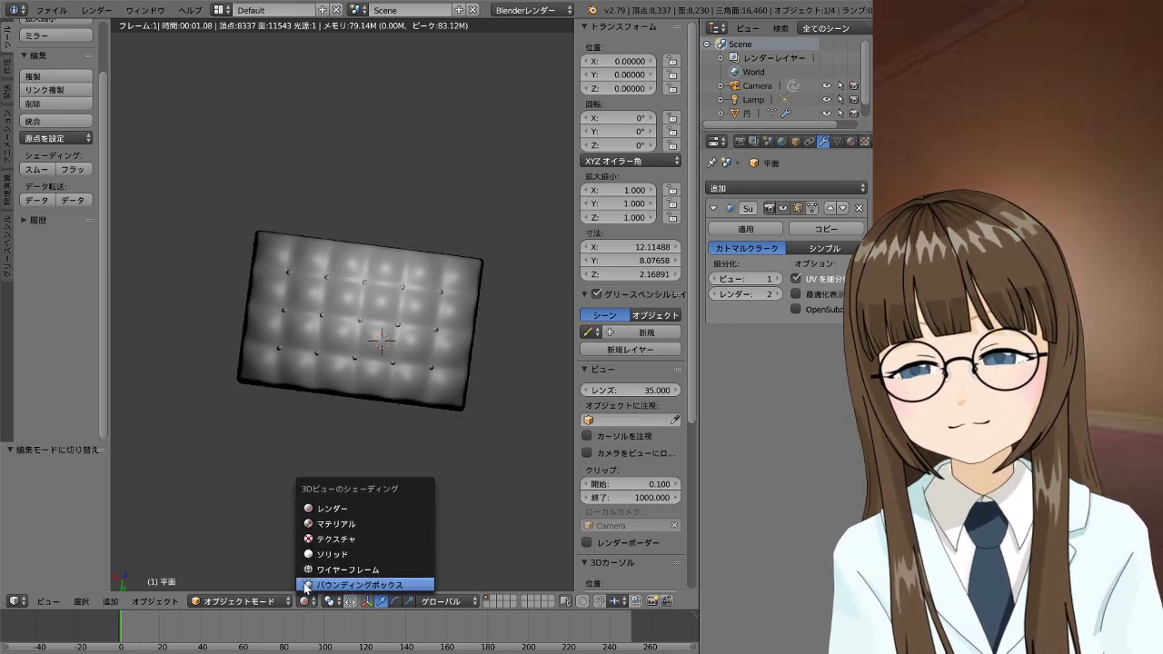
left_click(333, 554)
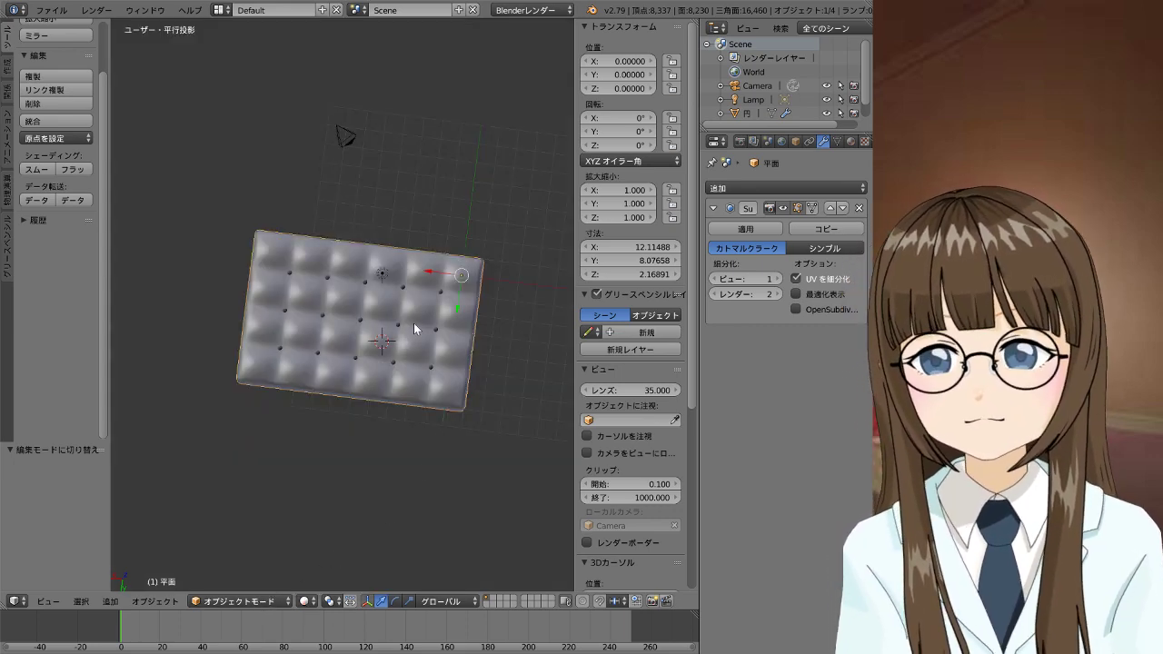
Select the button dots object and apply both of its Array modifiers
scroll(415, 329, "down", 2)
scroll(436, 309, "up", 2)
scroll(488, 268, "up", 3)
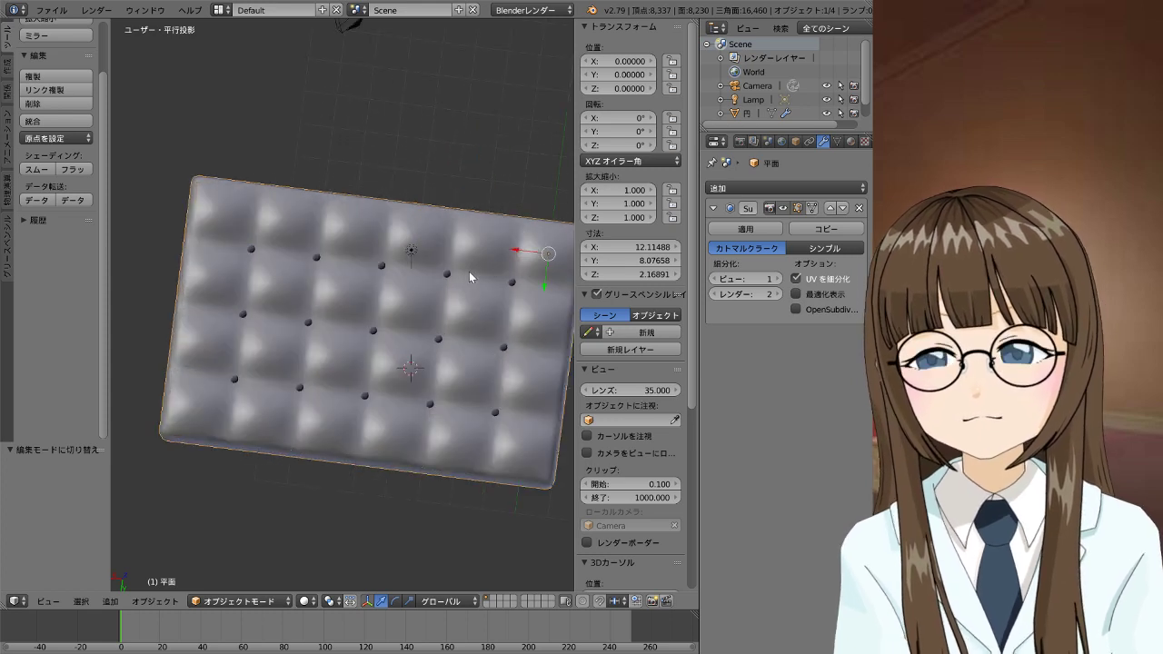
right_click(449, 278, "shift")
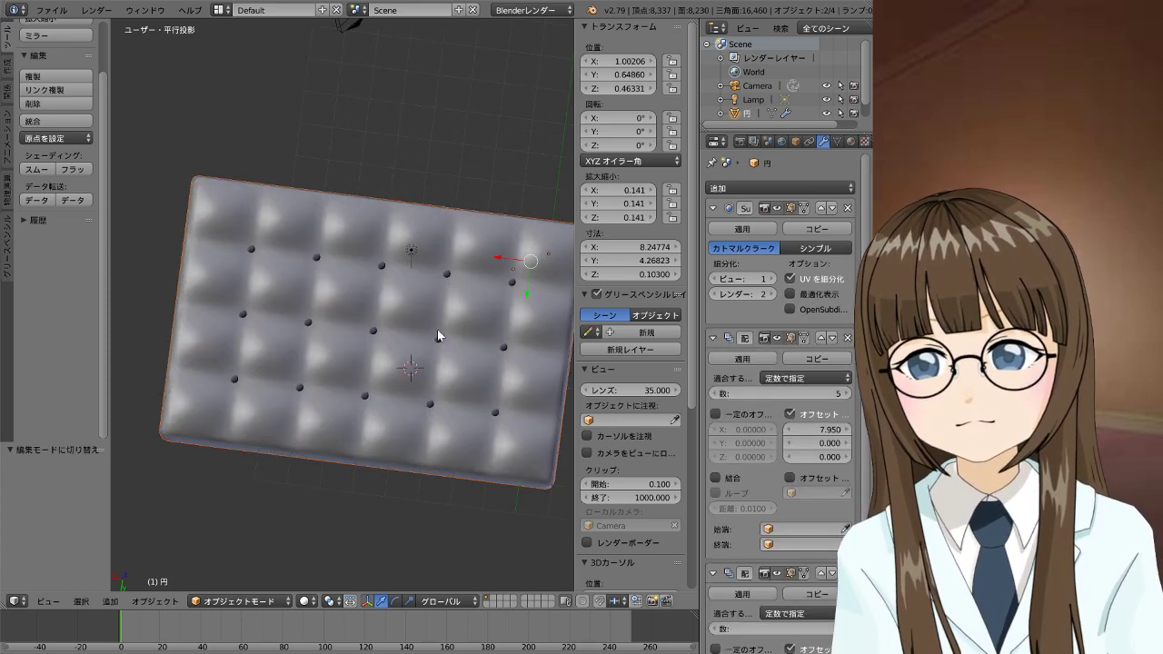
right_click(363, 405)
right_click(365, 405)
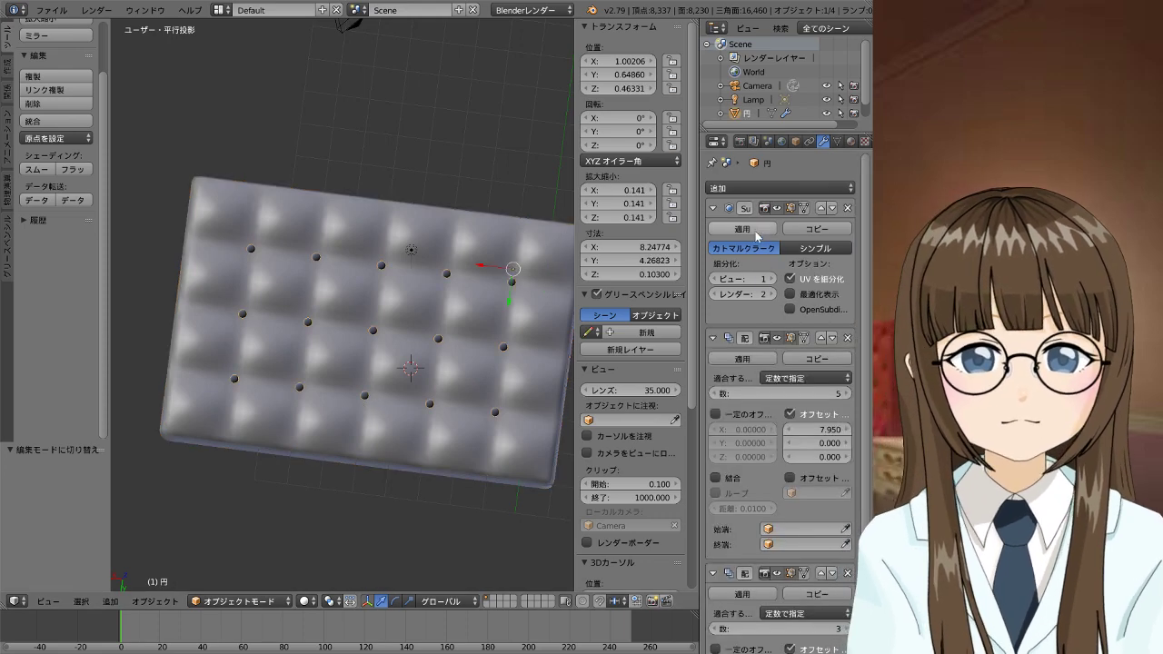
scroll(787, 255, "down", 1)
scroll(796, 332, "down", 1)
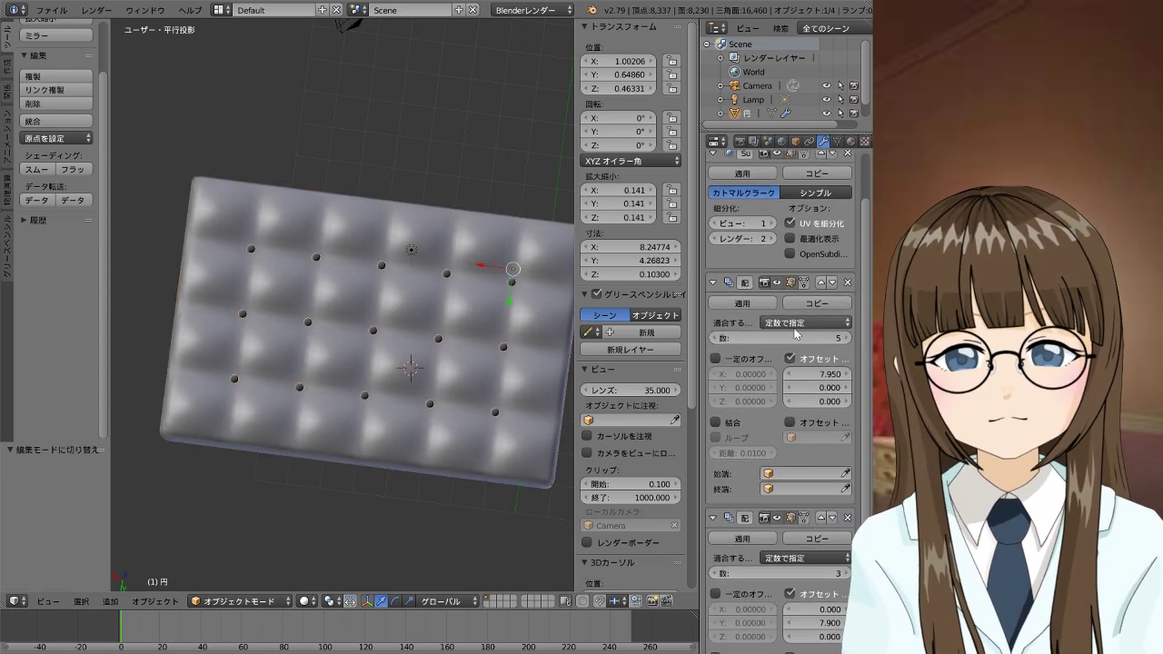
scroll(796, 334, "down", 1)
scroll(795, 331, "down", 1)
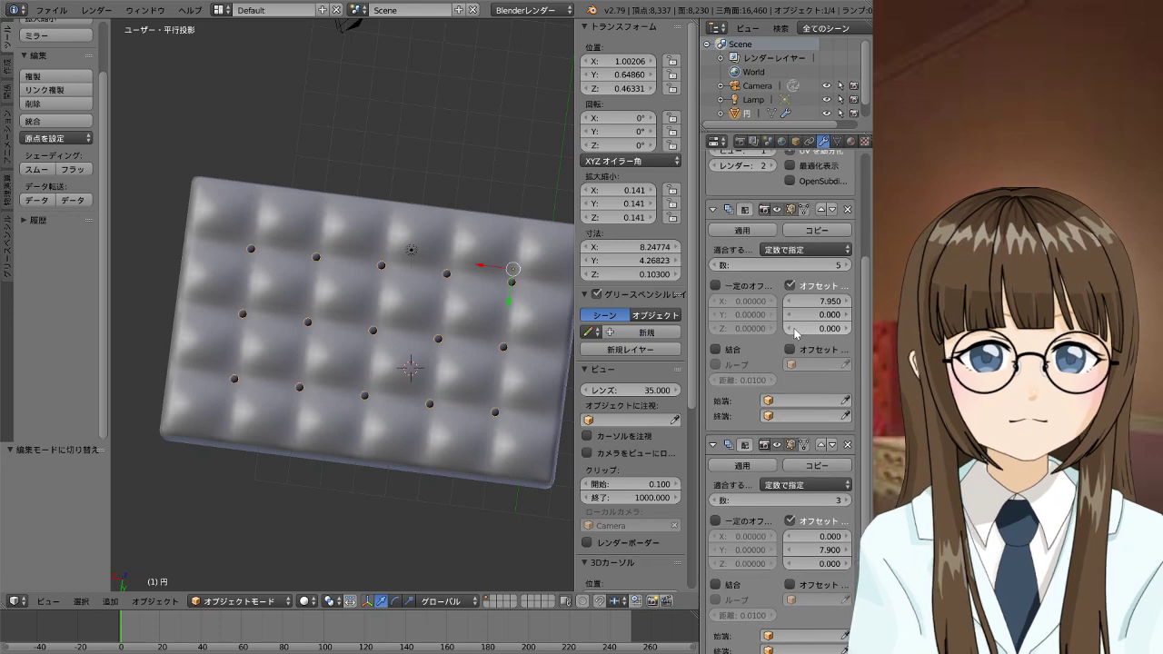
left_click(751, 238)
left_click(751, 239)
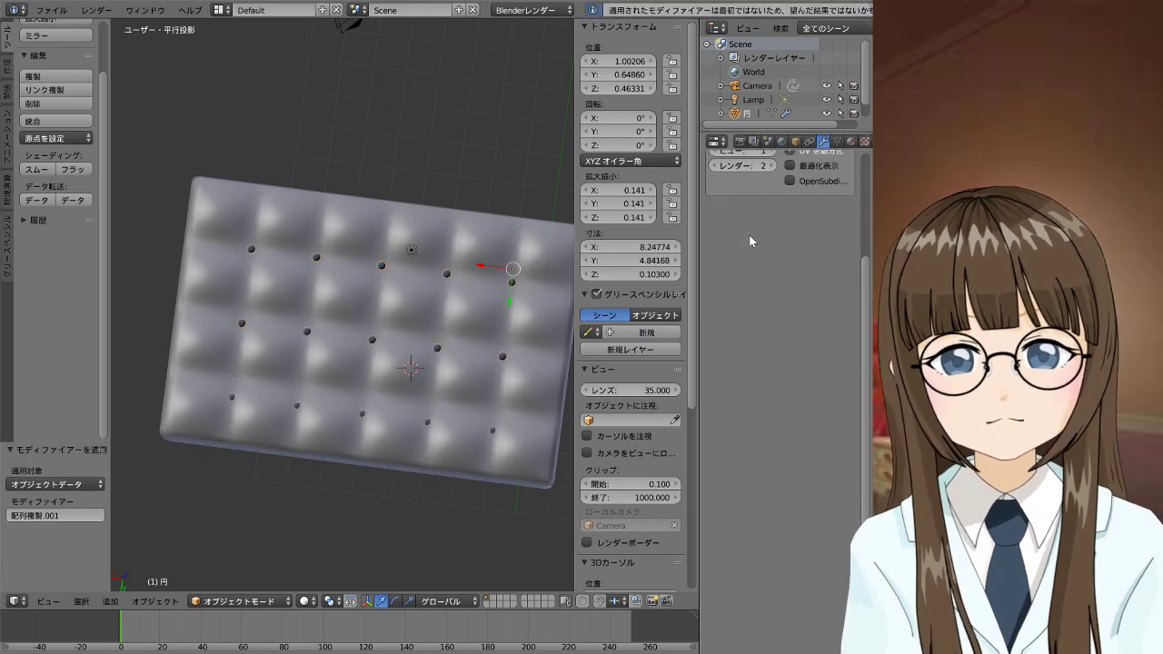
Join the button dots into the tufted cushion plane with Ctrl+J
right_click(475, 258)
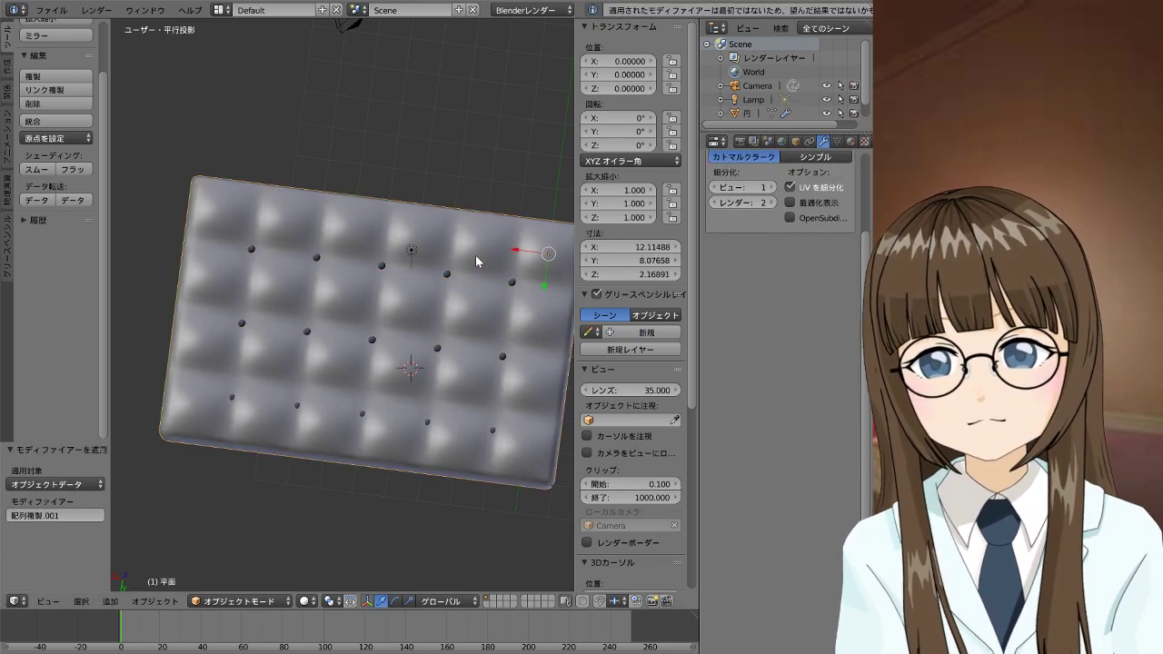
right_click(447, 276, "shift")
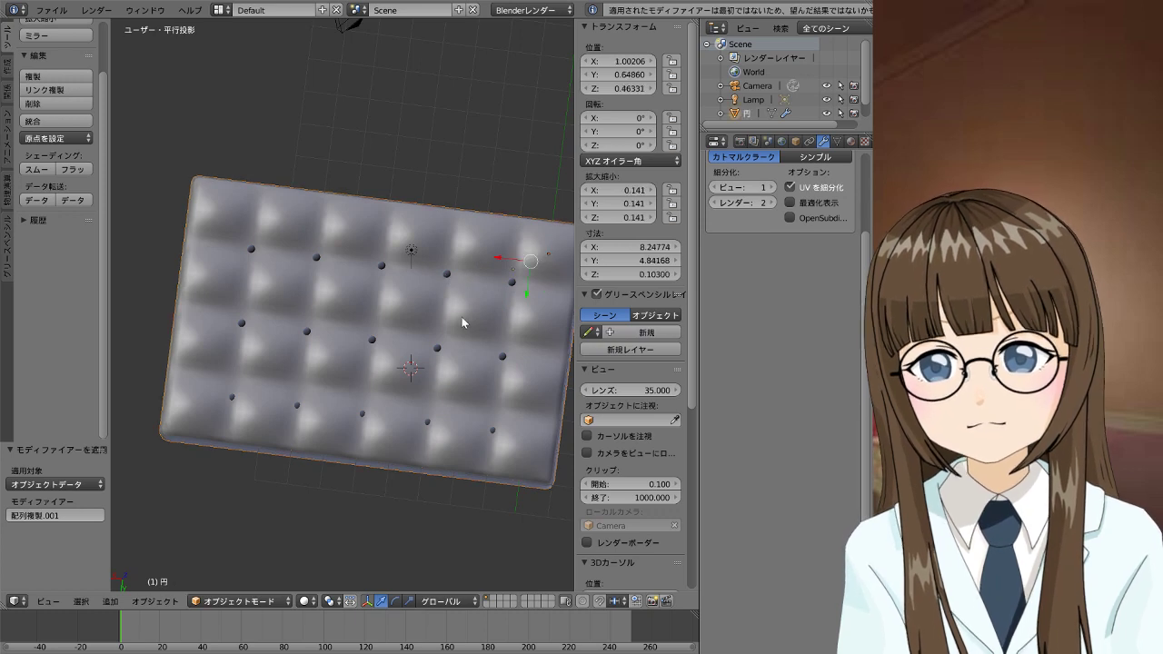
key("ctrl+j")
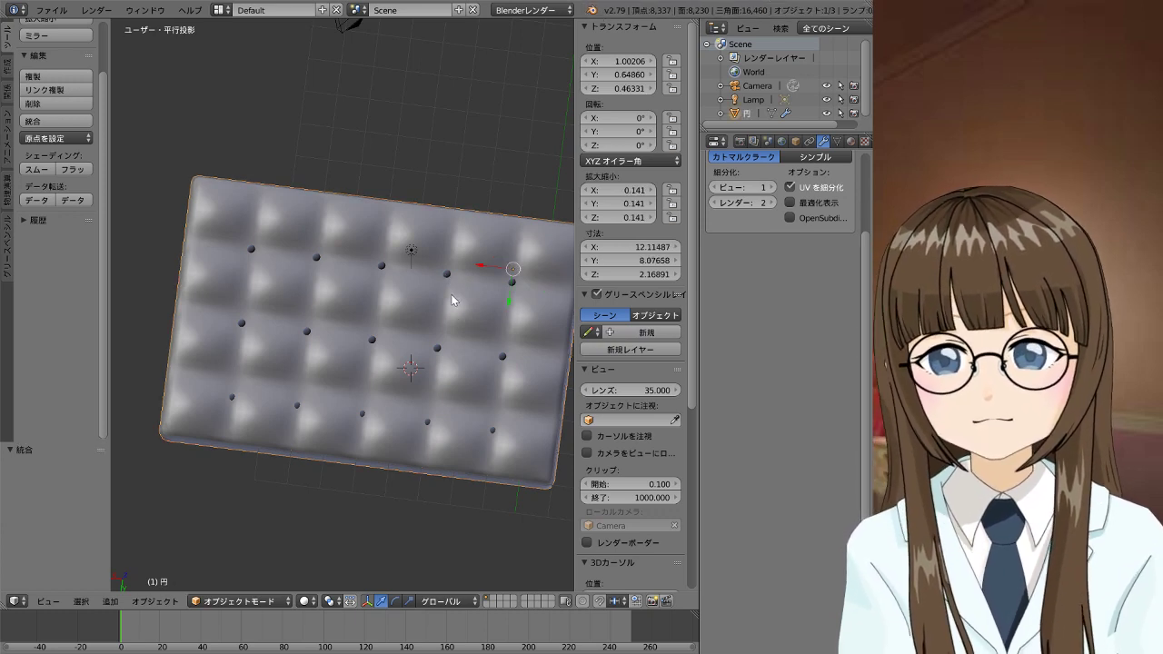
Reposition the joined tufted cushion in the scene
key("g")
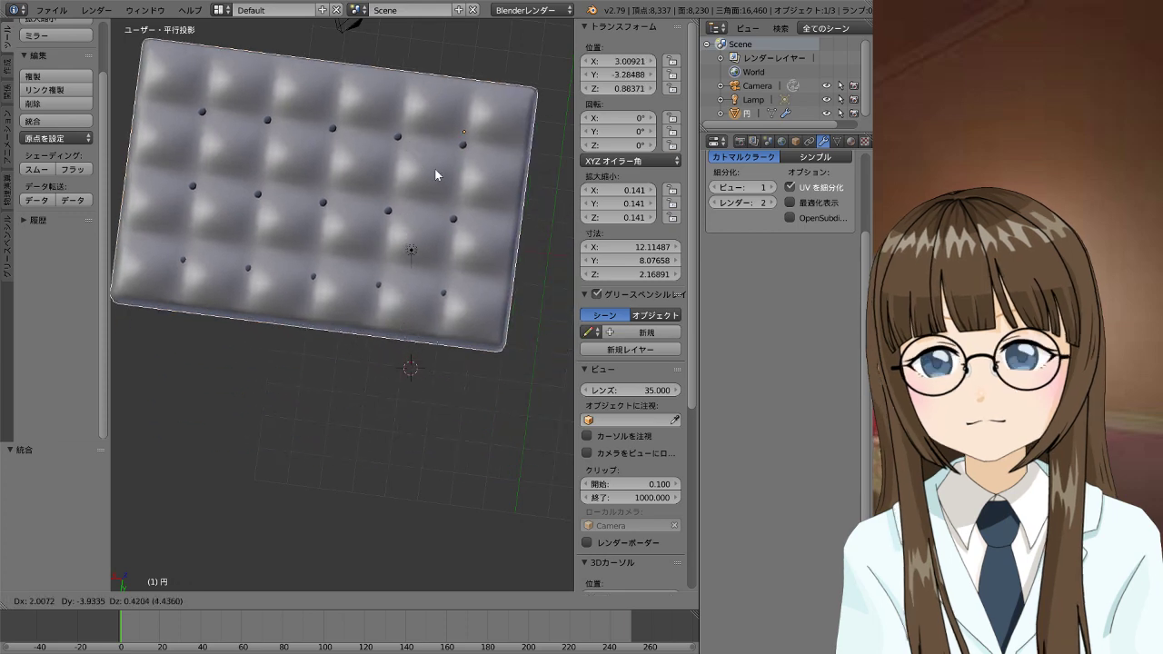
left_click(437, 321)
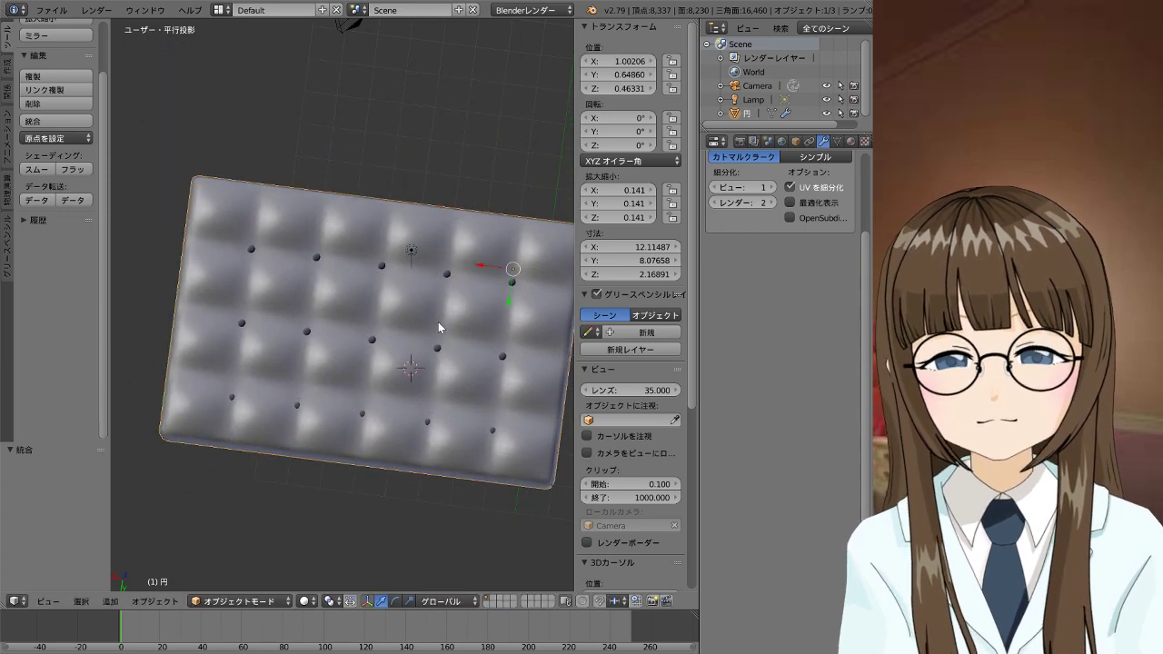
scroll(438, 321, "down", 2)
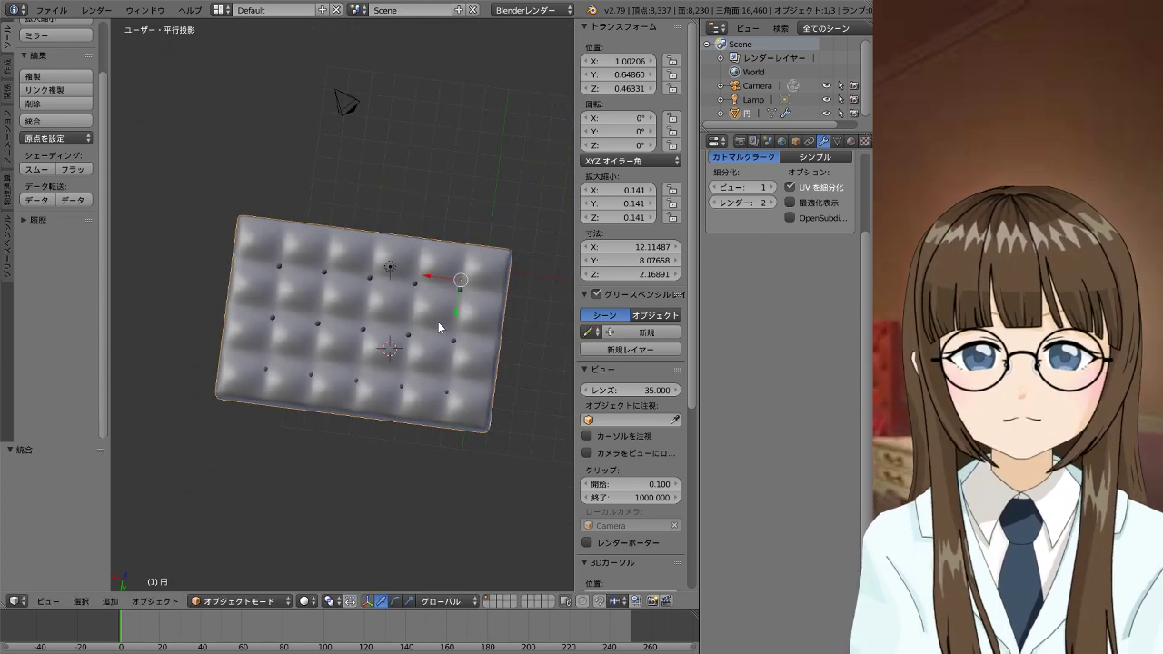
scroll(438, 322, "down", 2)
scroll(450, 311, "up", 3)
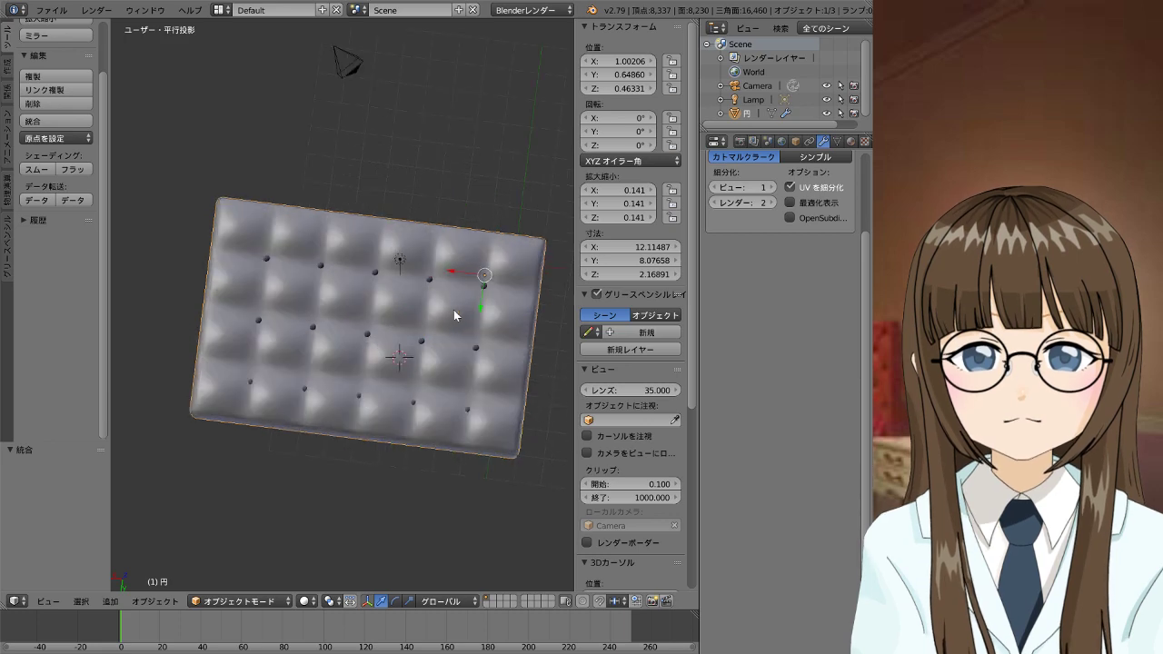
Duplicate the cushion beside the original, offset 7.941 on Y and -0.797 on Z, viewed from front
key("shift+d")
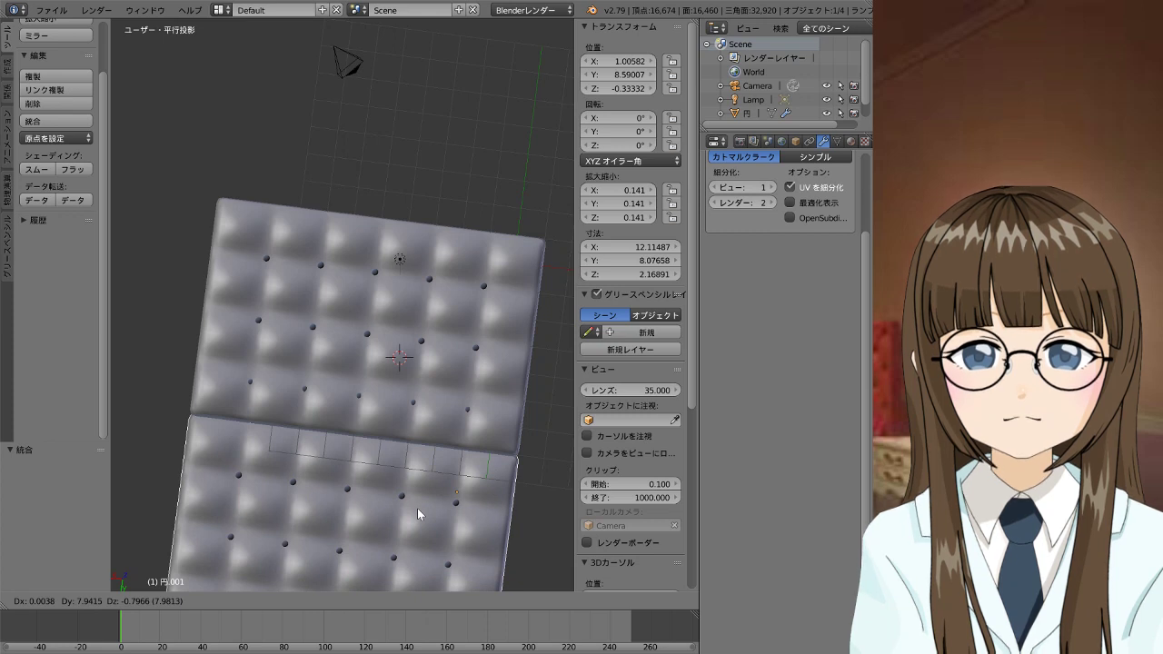
left_click(418, 514)
scroll(430, 375, "down", 3)
scroll(430, 374, "down", 1)
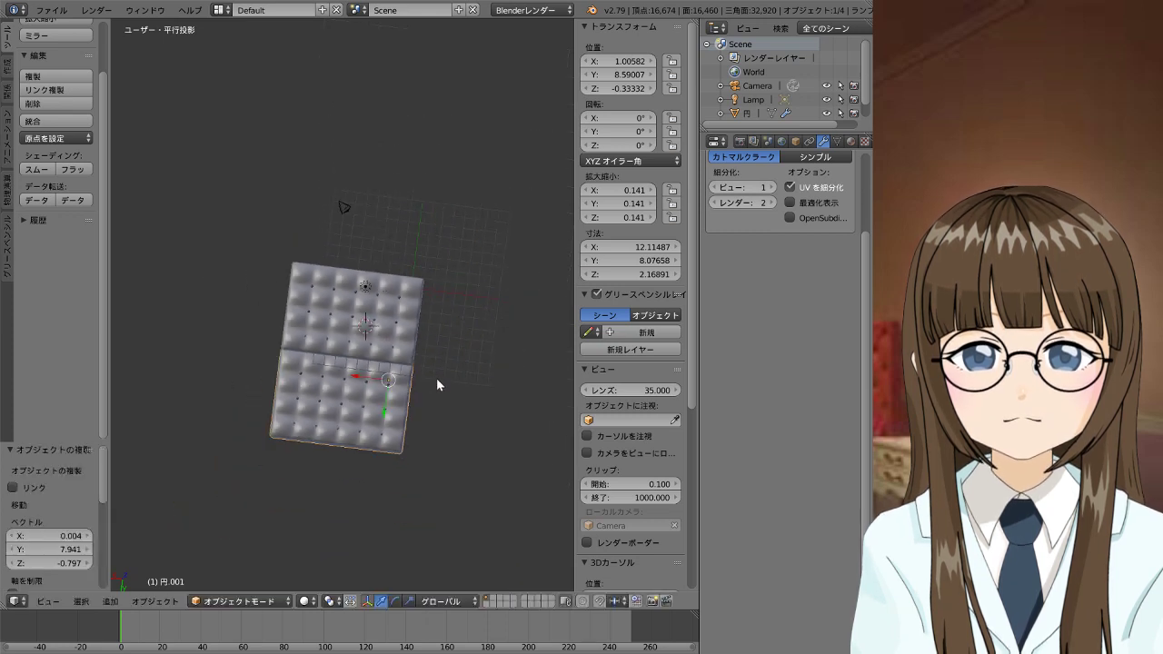
key("KP_1")
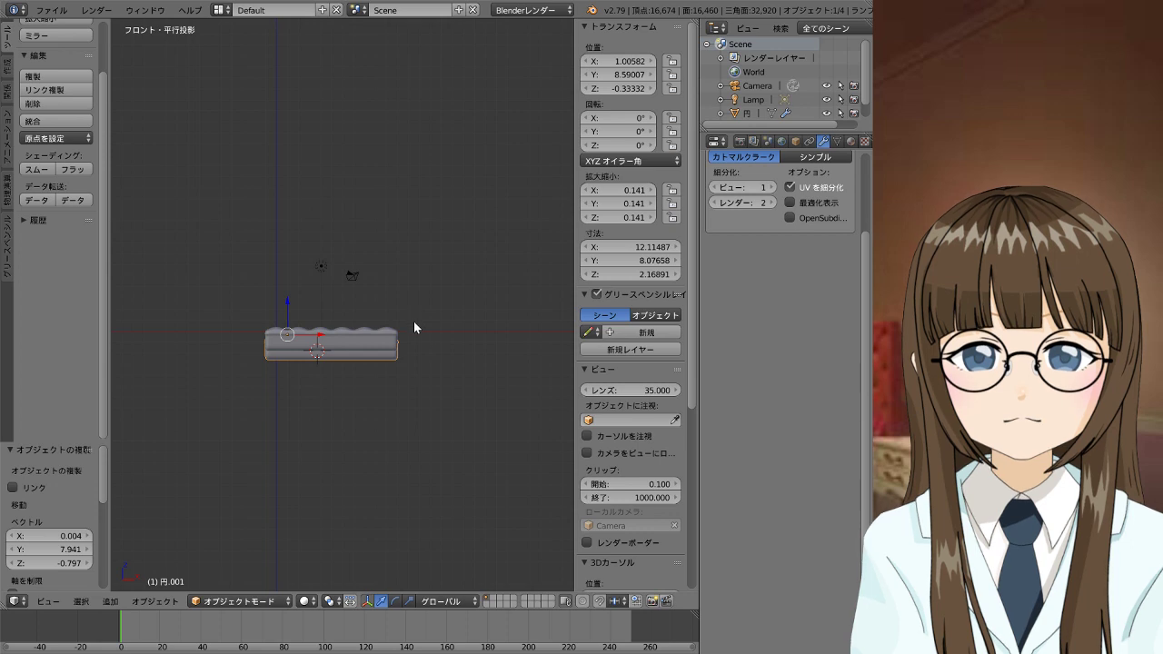
Undo the earlier duplicate and make fresh in-place copies of the cushion
key("ctrl+z")
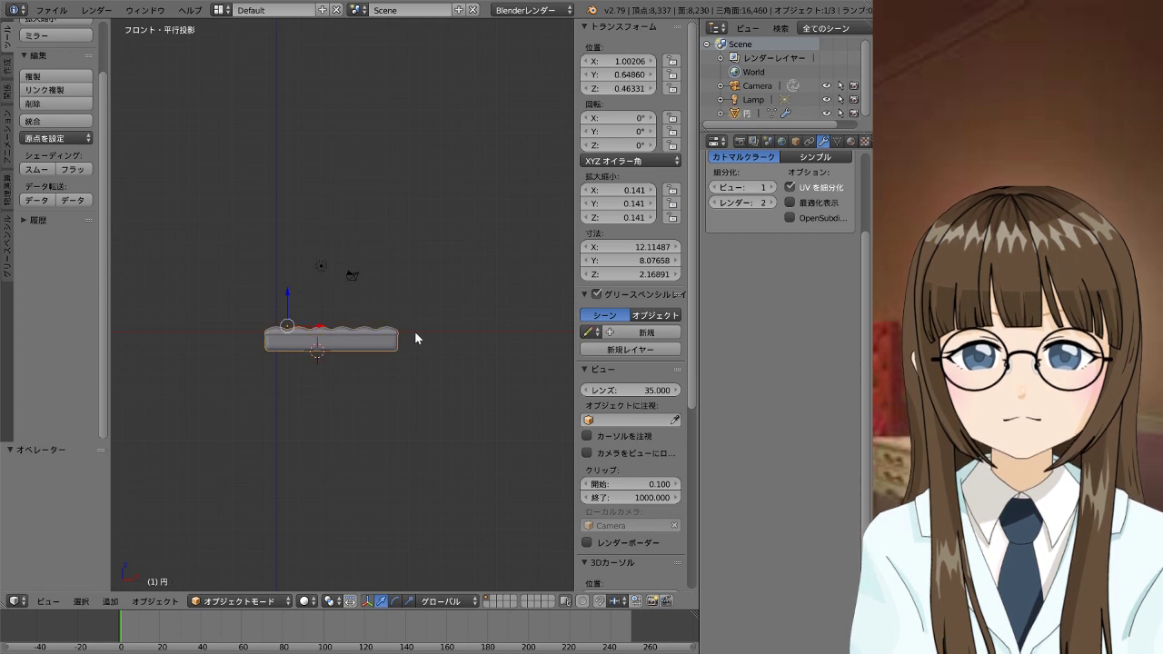
key("shift+d")
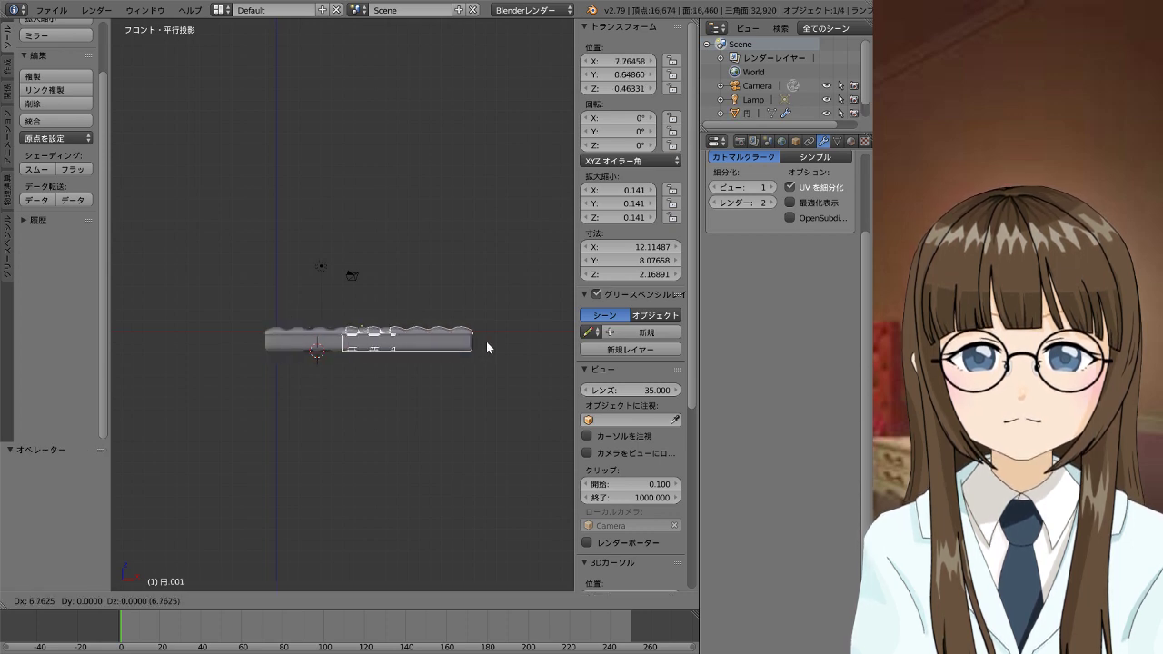
right_click(487, 341)
key("shift+d")
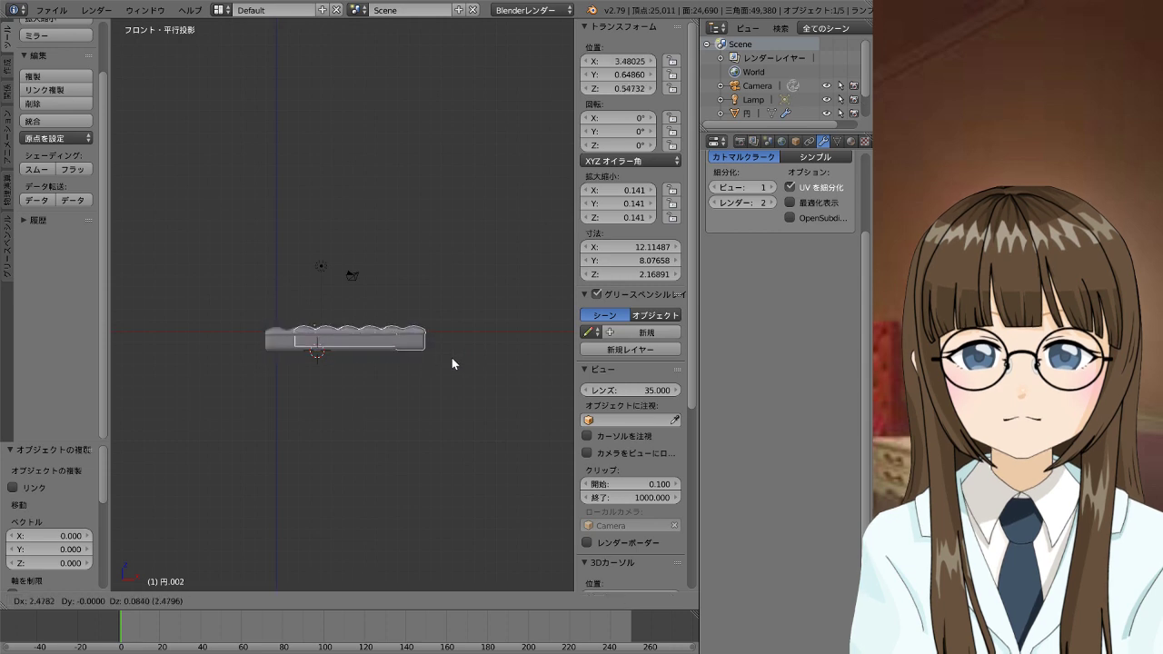
right_click(500, 374)
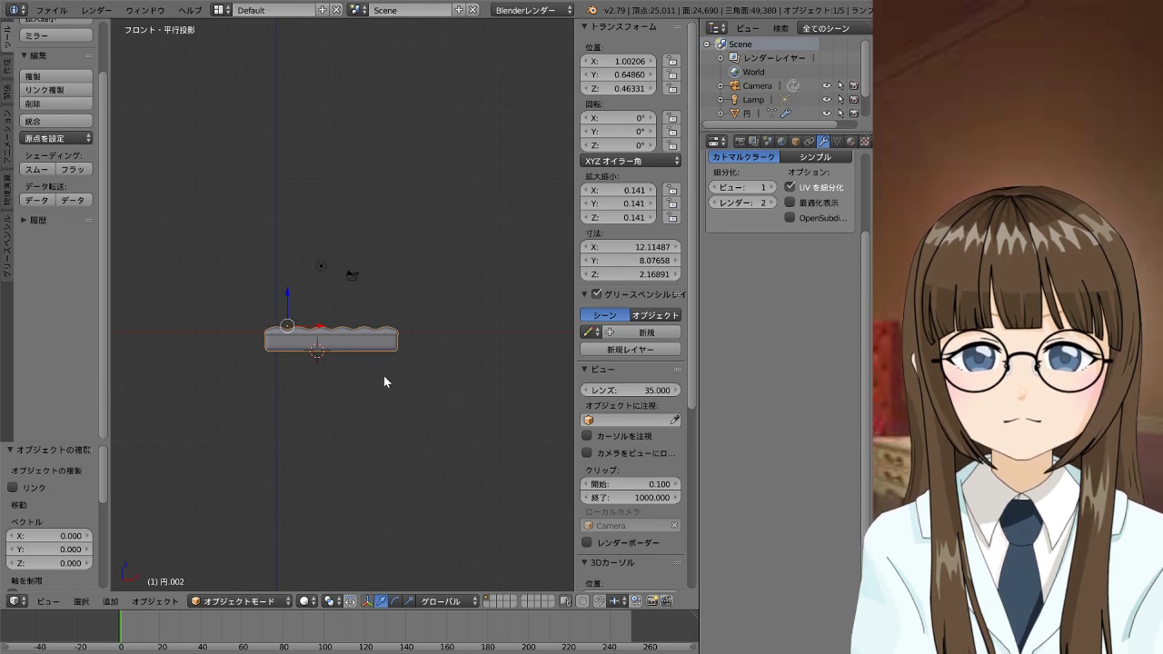
Move the copy 11.971 along X end to end with the original and turn it 90° about Y
key("g")
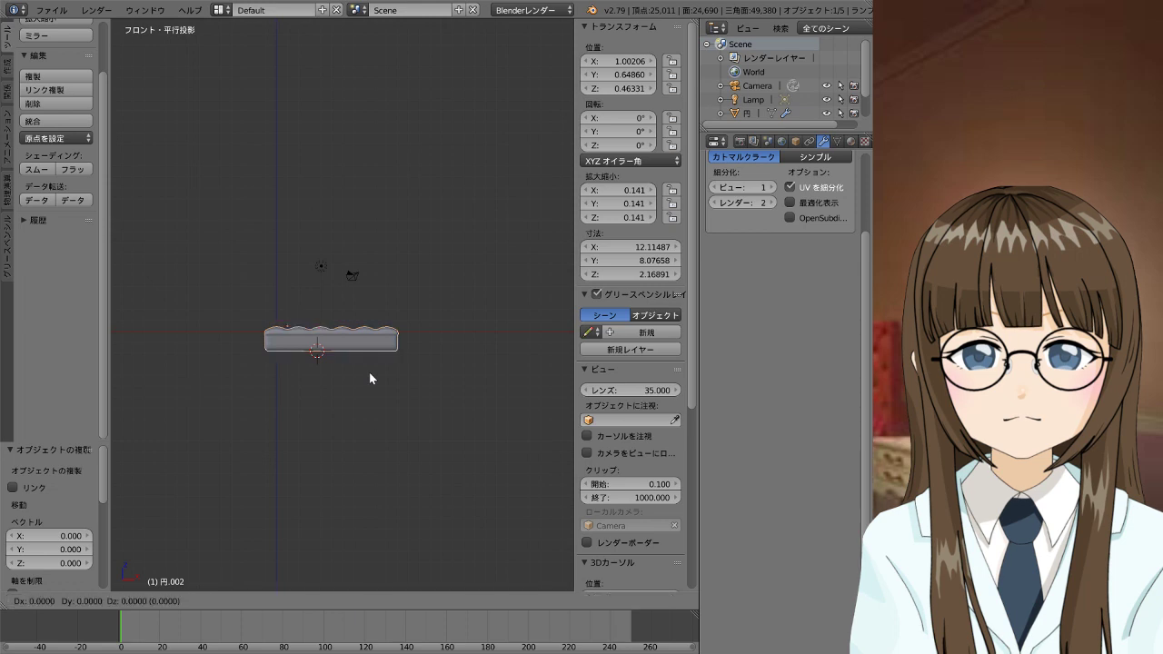
key("x")
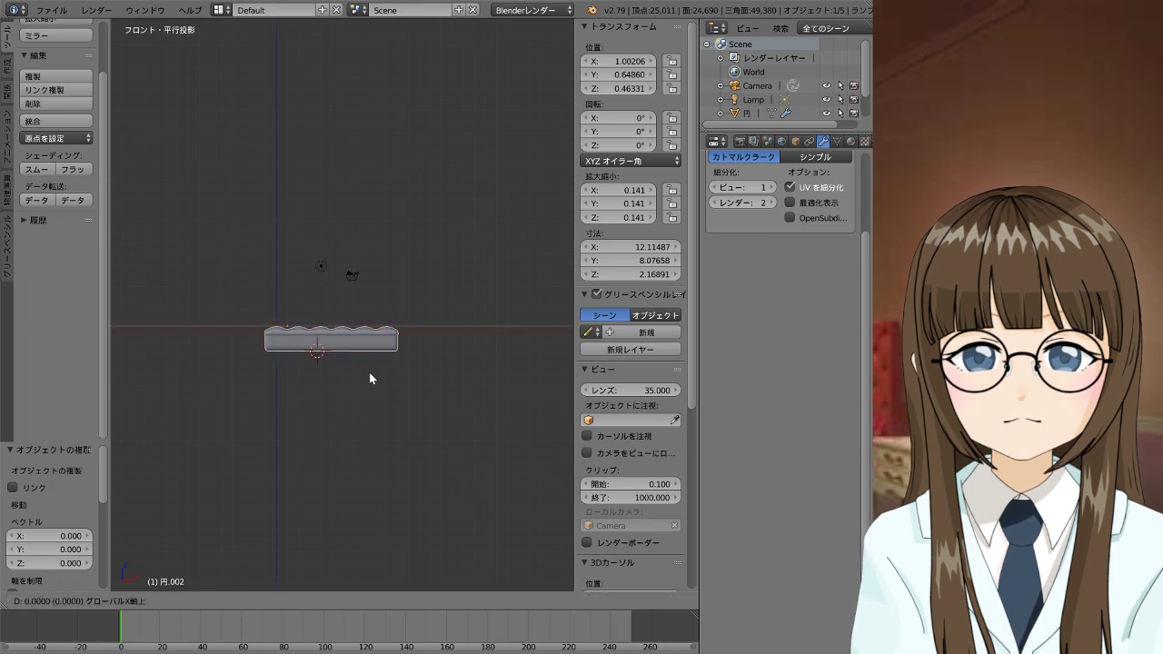
left_click(500, 388)
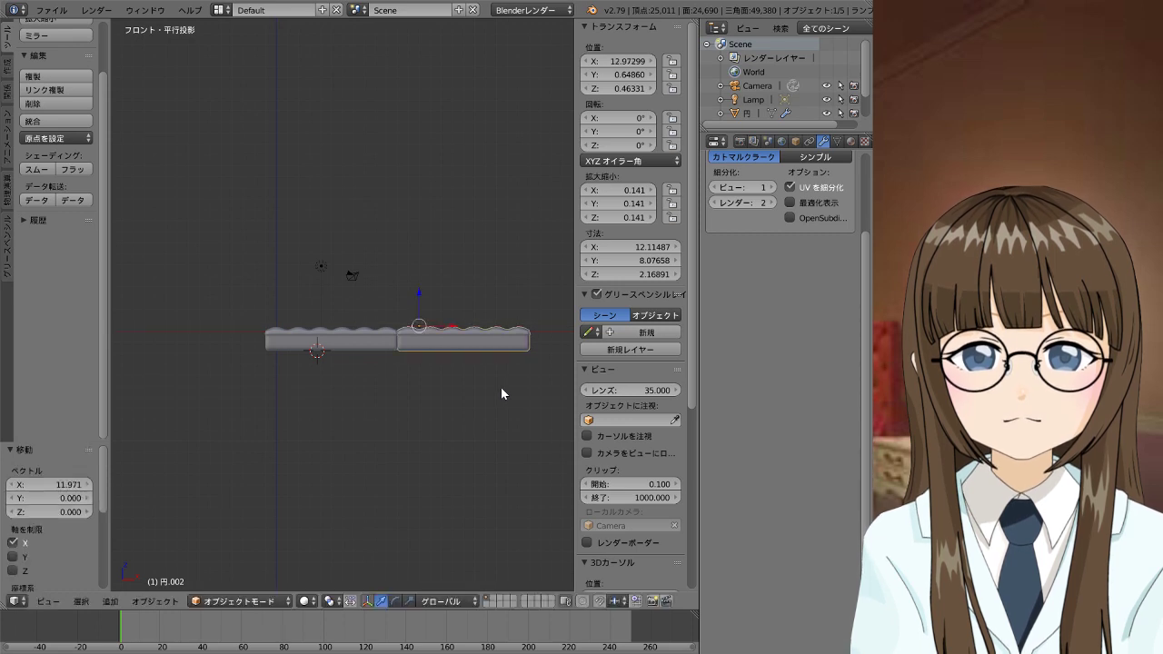
type("rx")
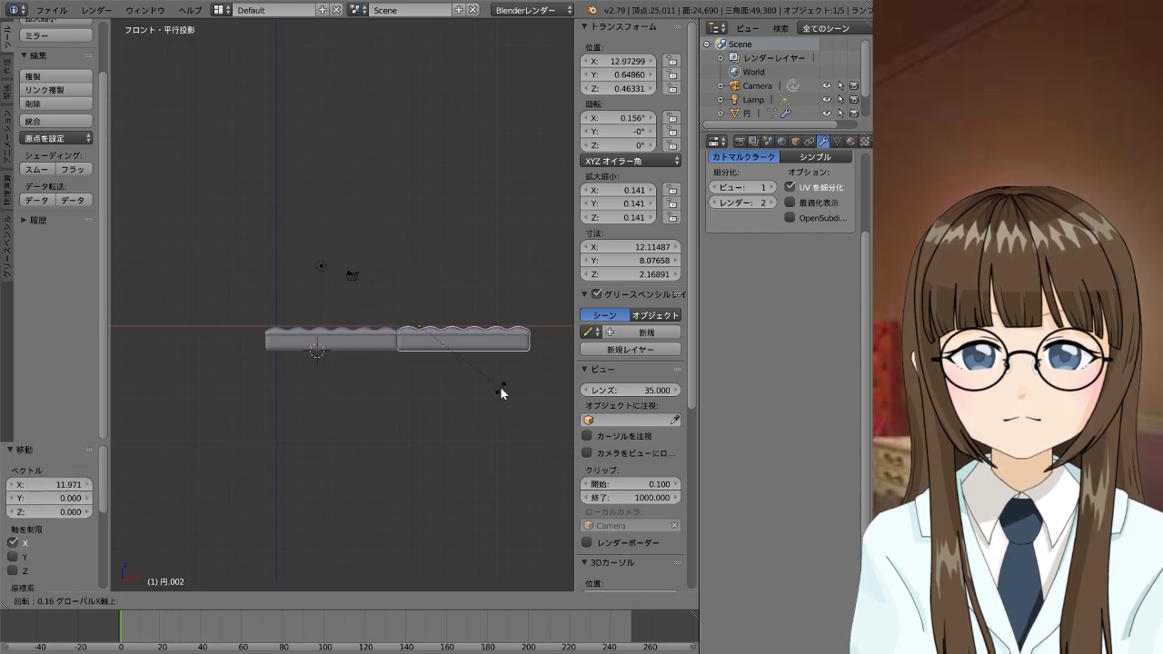
type("90")
key("Escape")
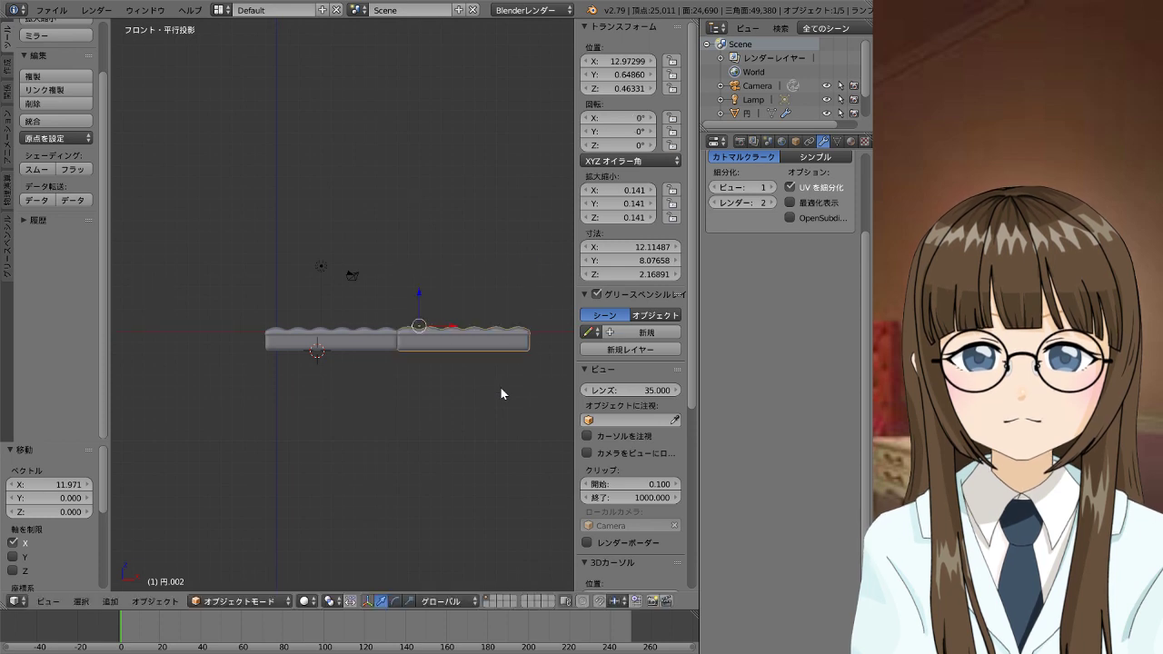
type("ry90")
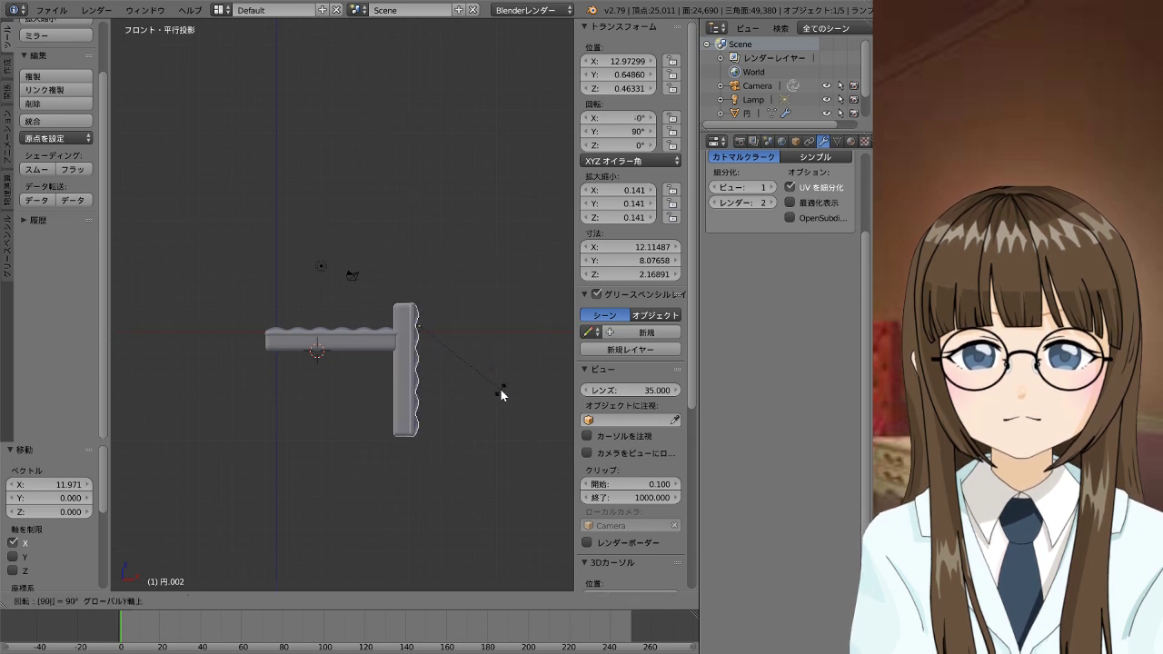
Rotate the copied piece 180° and then 90° about Y so it stands upright
key("Escape")
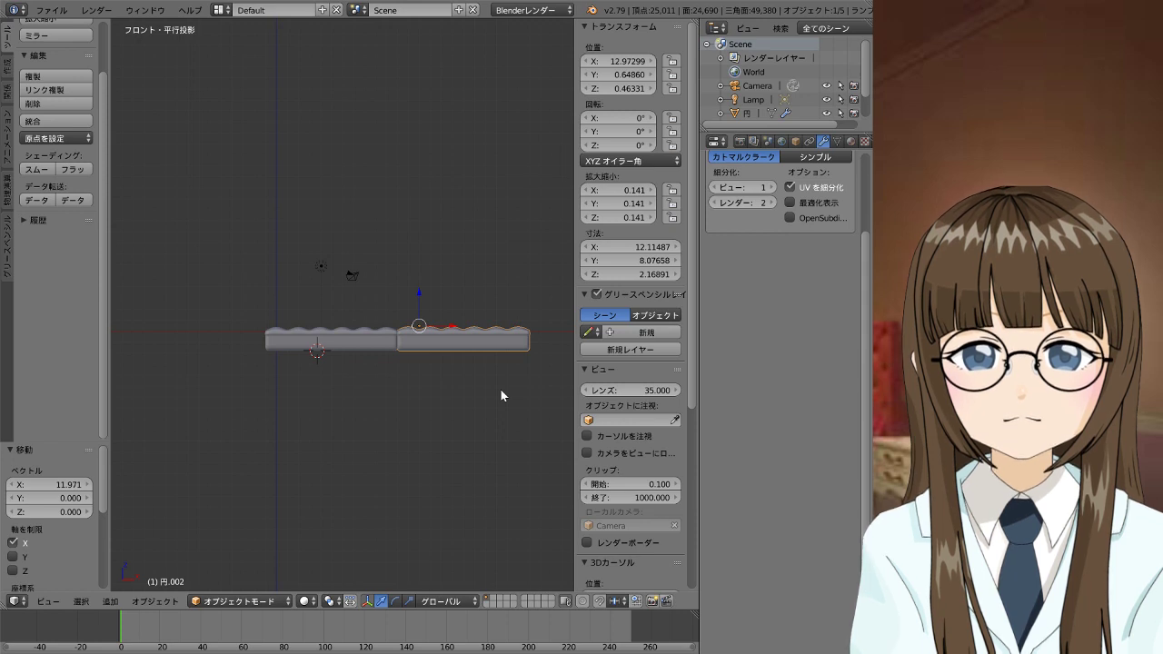
key("r")
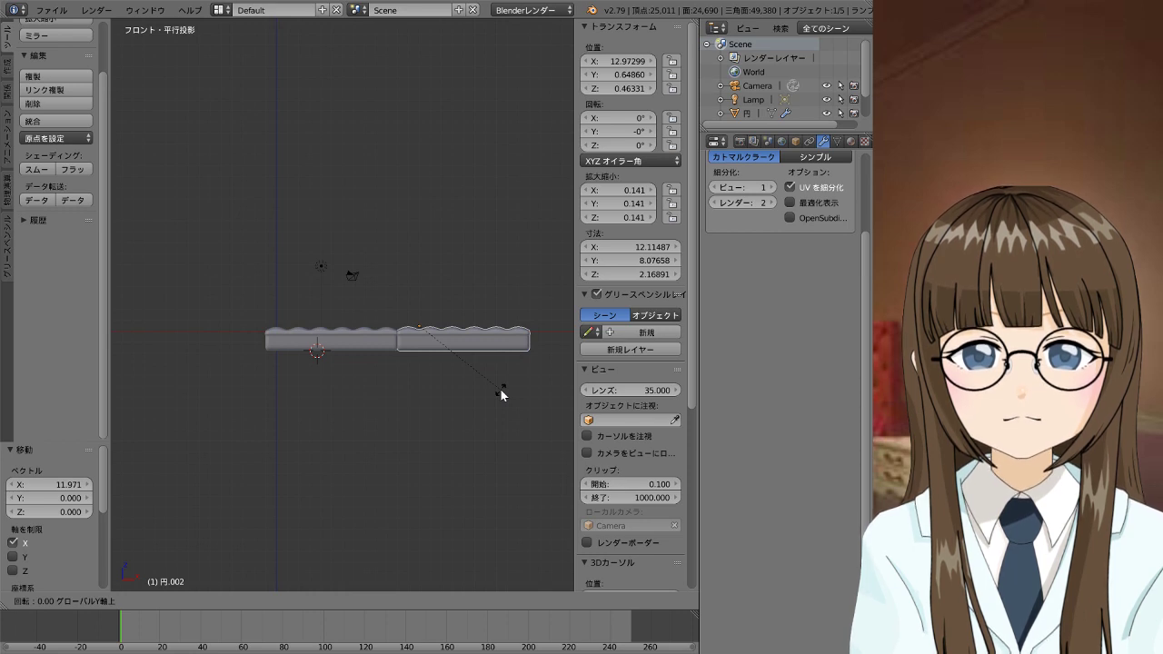
type("180")
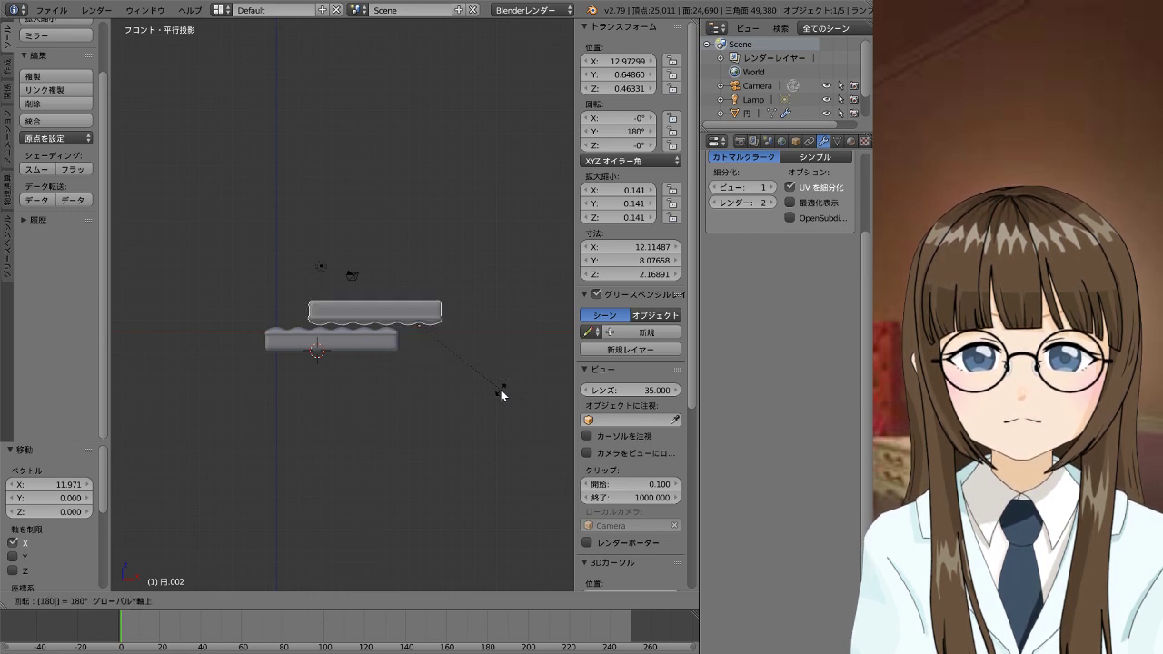
key("Return")
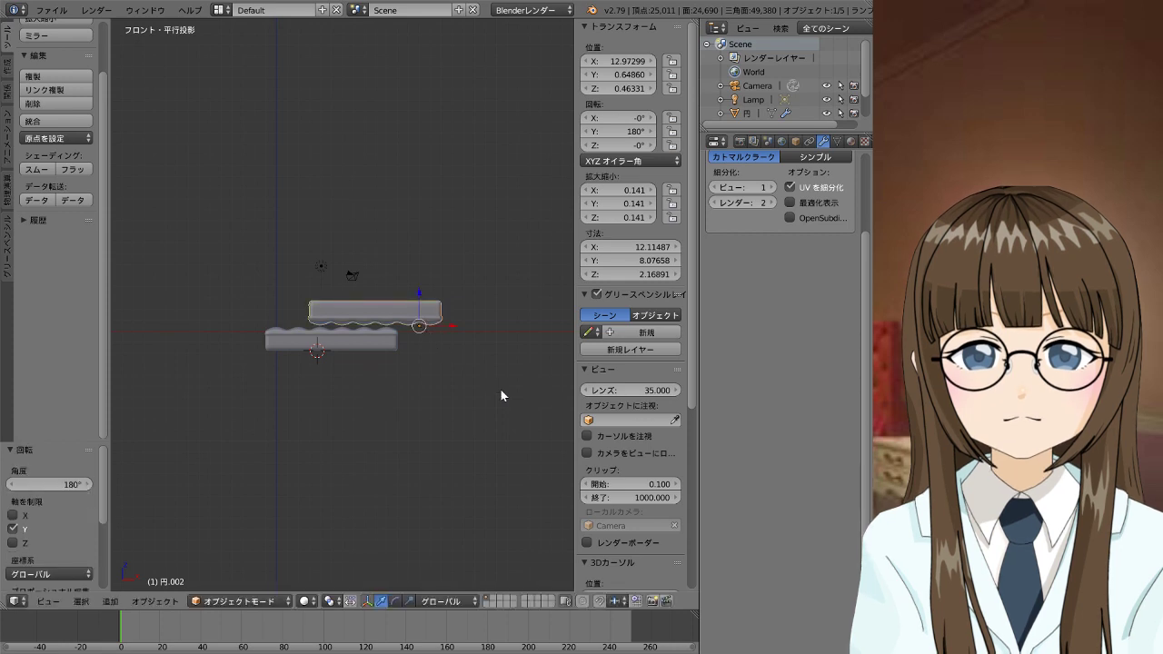
type("ry90")
key("Return")
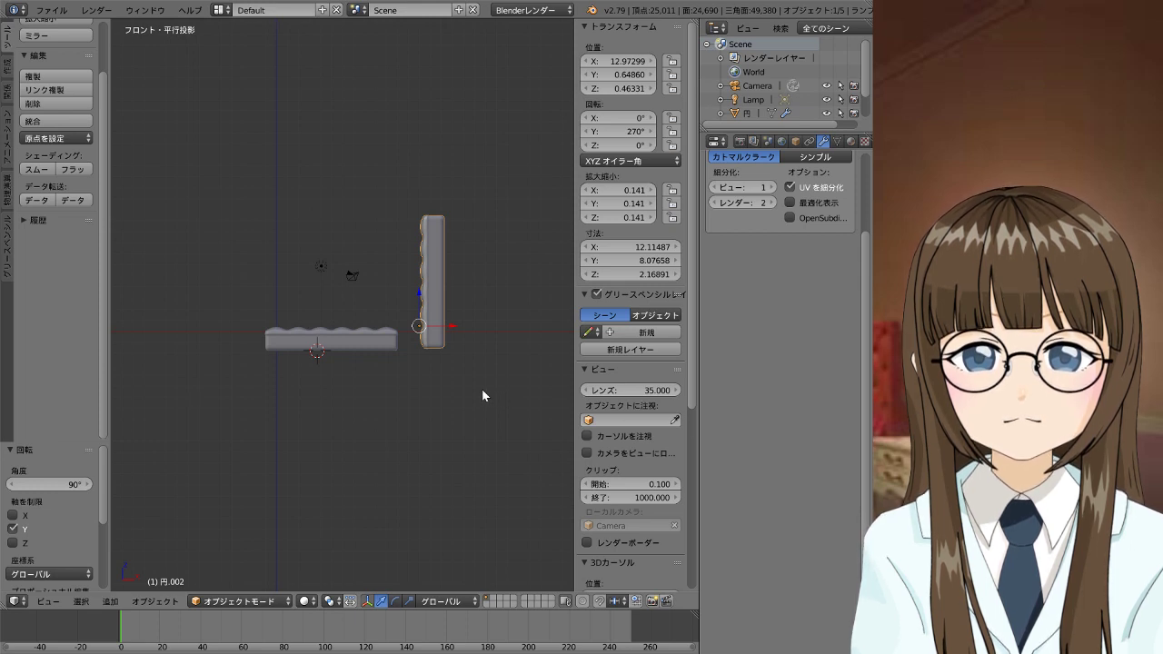
Slide the upright piece -2.431 along X against the seat's end
scroll(464, 385, "up", 1)
scroll(463, 385, "up", 2)
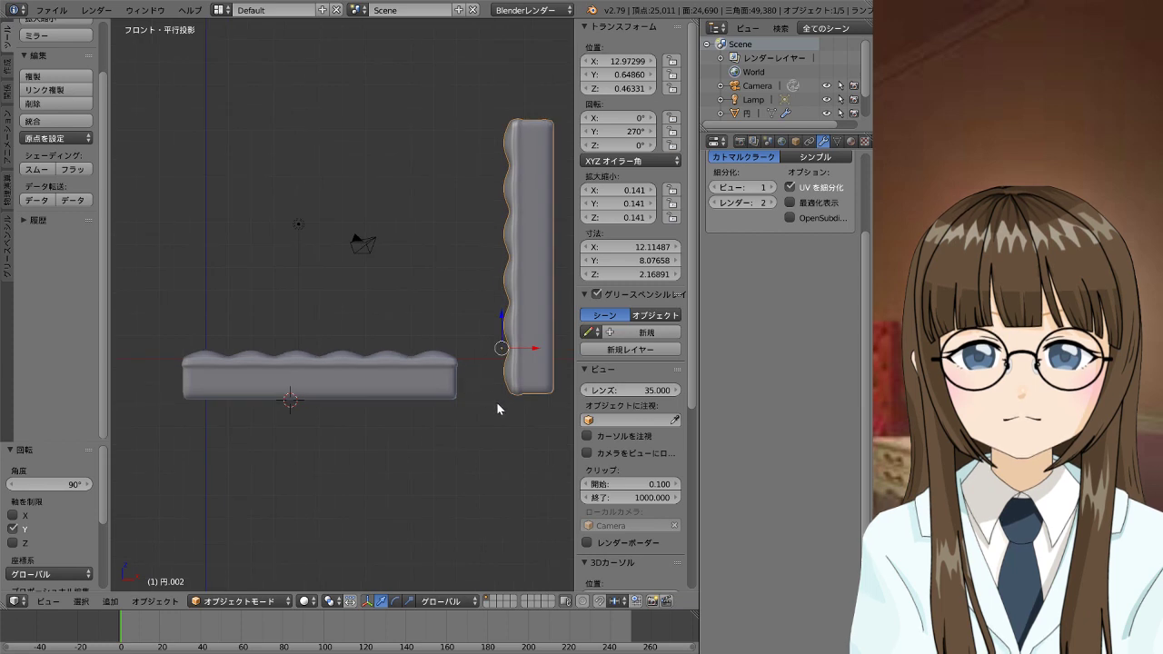
key("g")
key("x")
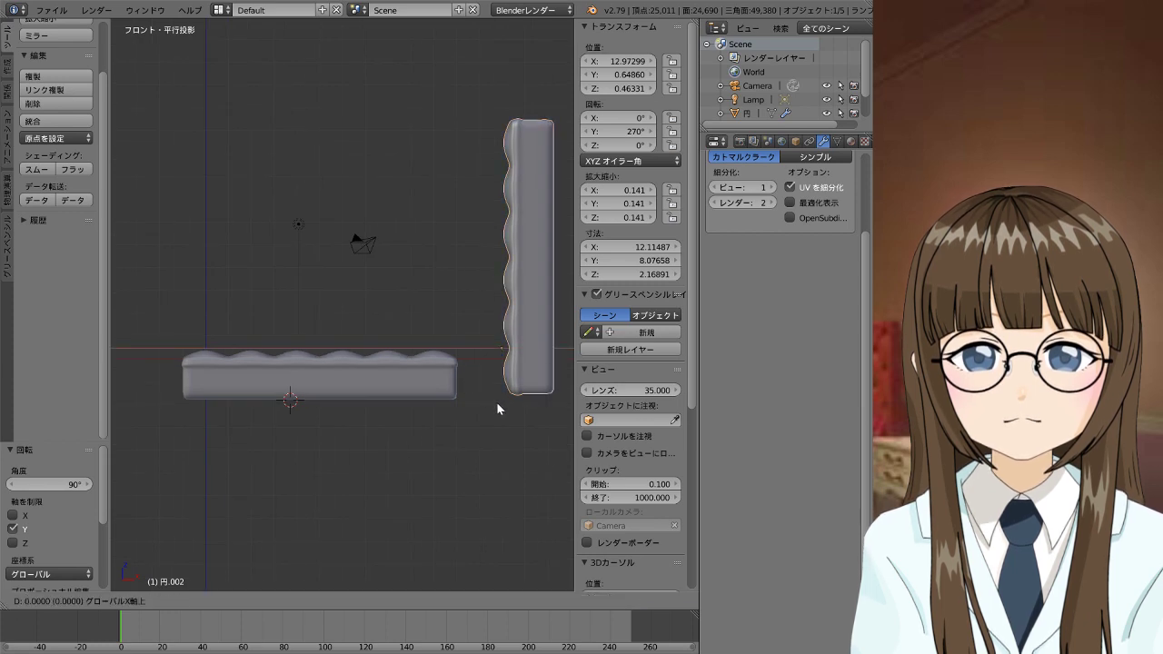
left_click(442, 399)
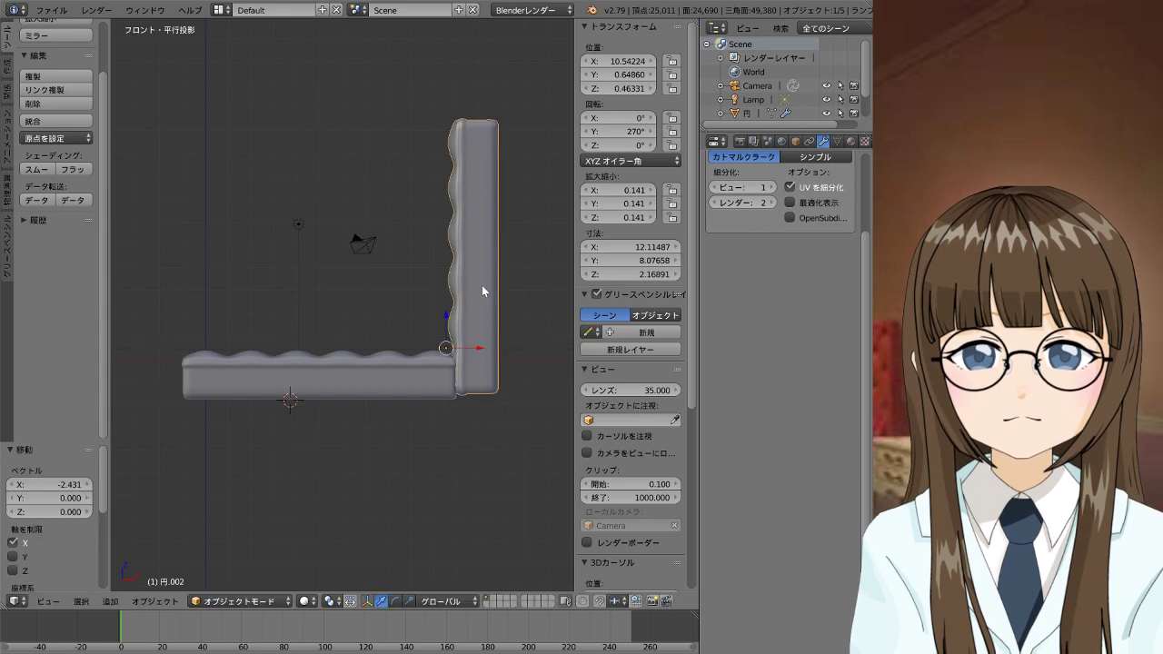
mouse_move(482, 285)
middle_mouse_down()
mouse_move(416, 575)
mouse_move(440, 516)
mouse_move(495, 492)
mouse_move(479, 501)
middle_mouse_up()
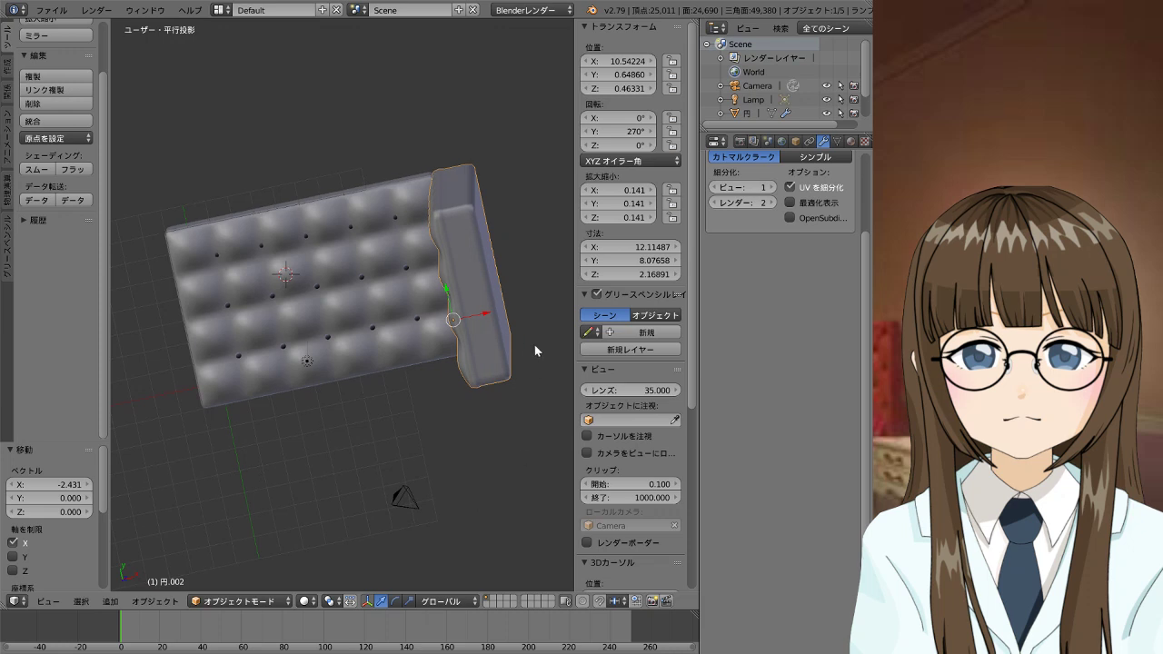
Select the overlapping cushion object 円, checking it from camera, top and front views
key("r")
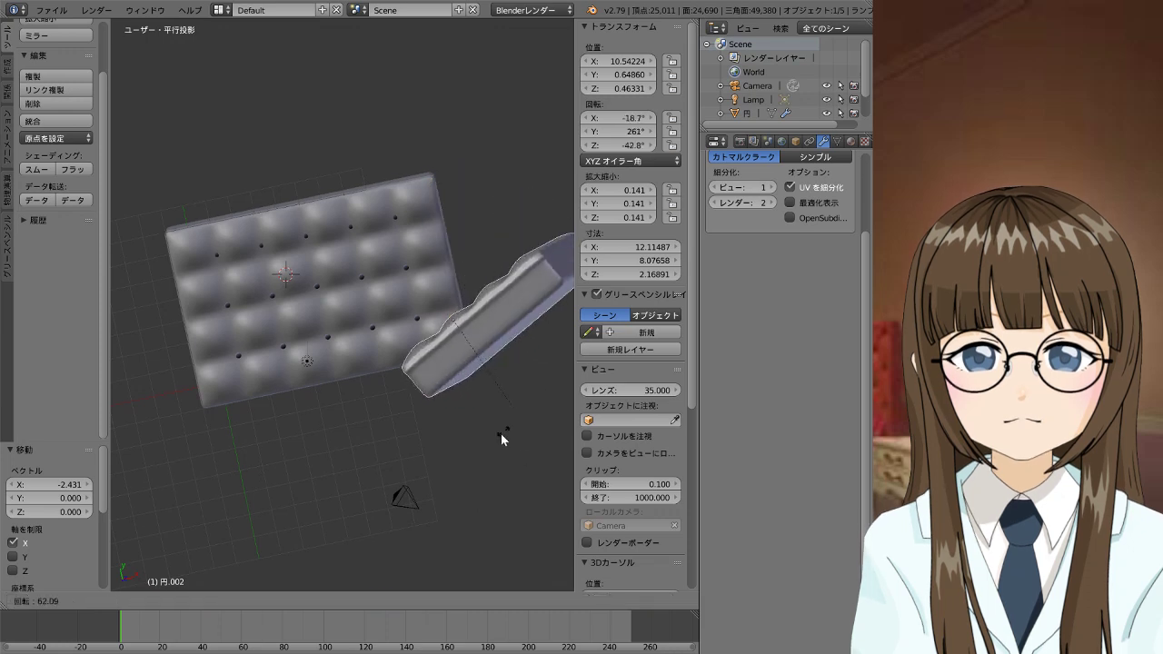
right_click(500, 433)
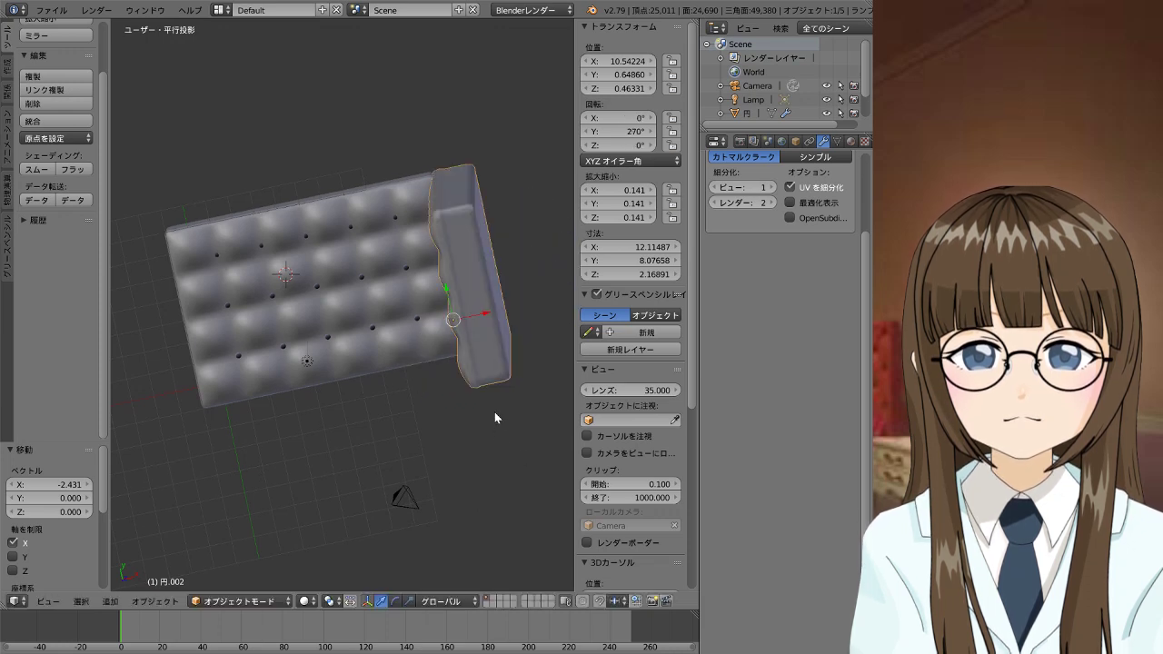
key("KP_0")
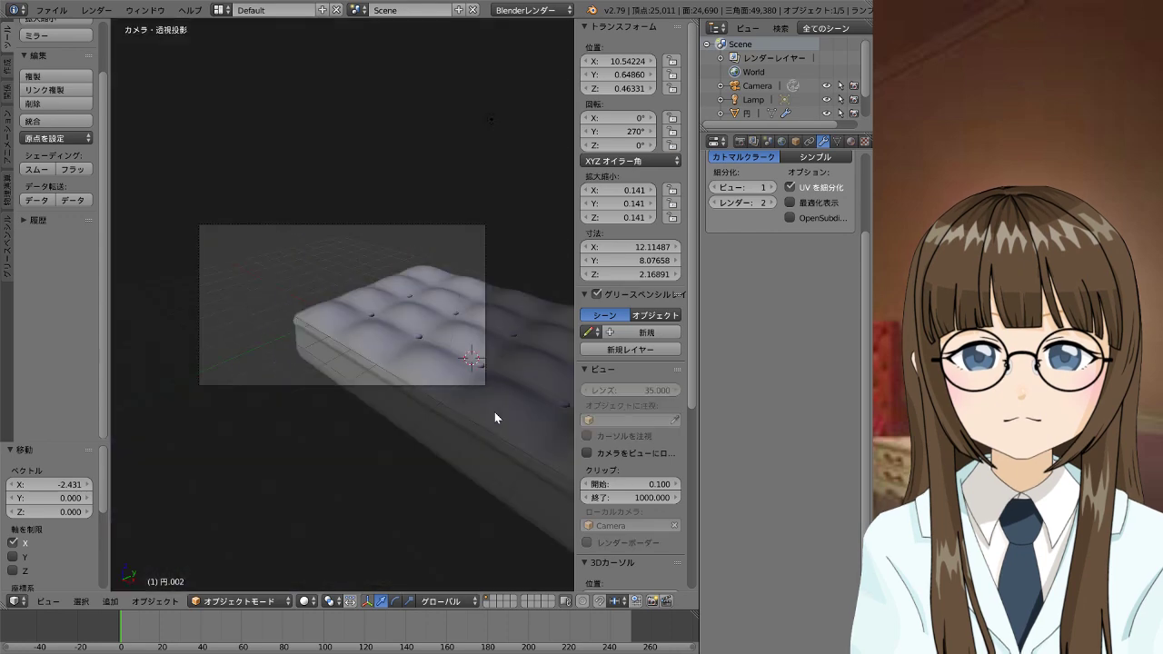
right_click(495, 418)
right_click(454, 435)
scroll(458, 436, "down", 3)
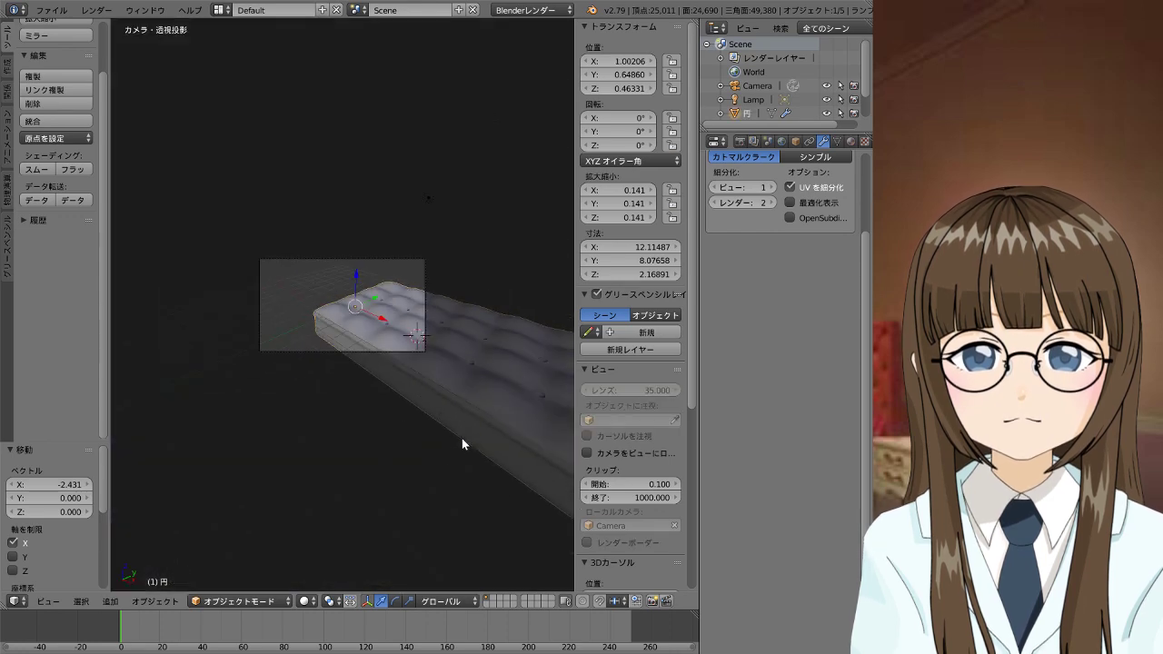
key("KP_0")
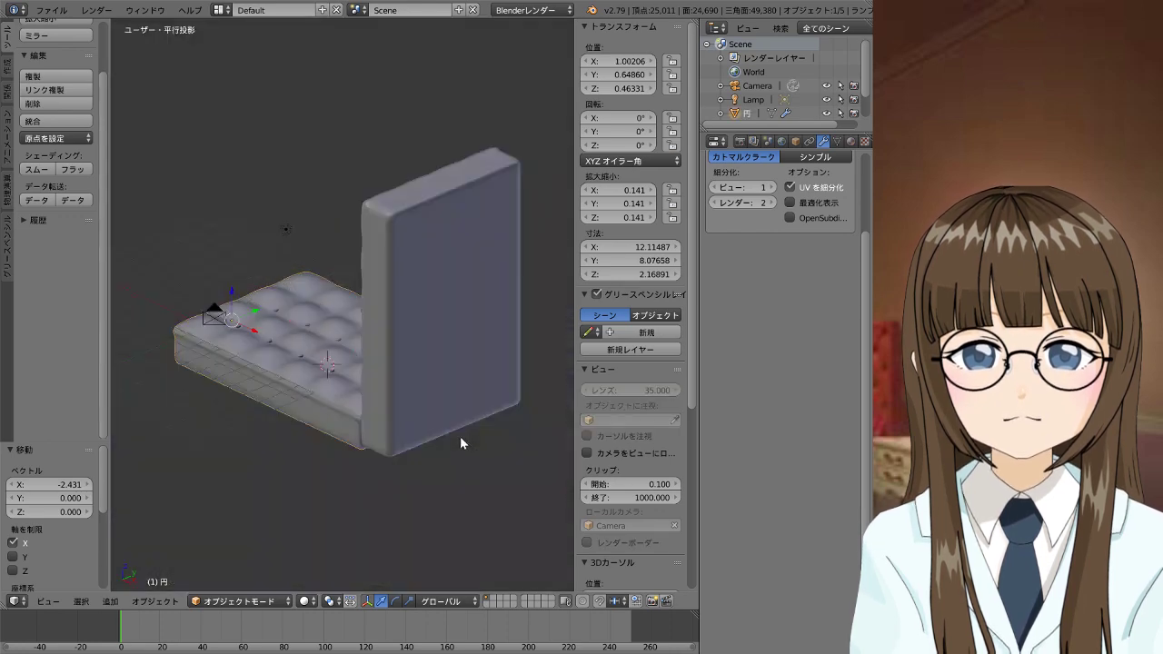
mouse_move(446, 402)
middle_mouse_down()
mouse_move(506, 537)
mouse_move(542, 566)
mouse_move(534, 507)
middle_mouse_up()
key("KP_1")
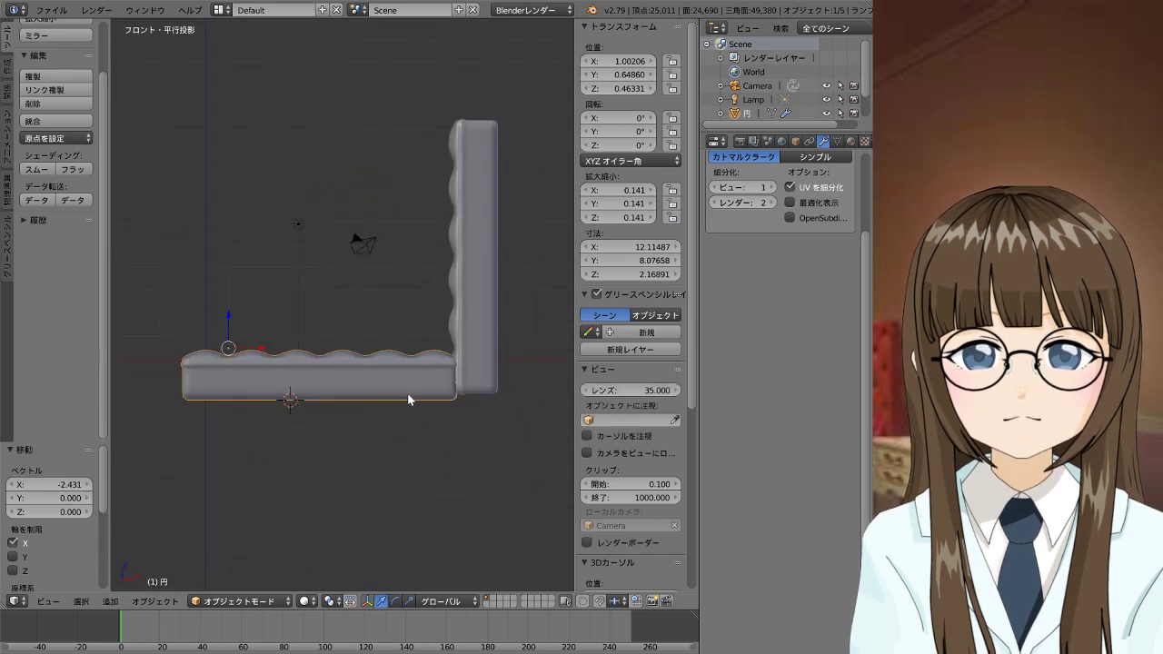
mouse_move(366, 393)
middle_mouse_down()
mouse_move(502, 435)
mouse_move(503, 456)
middle_mouse_up()
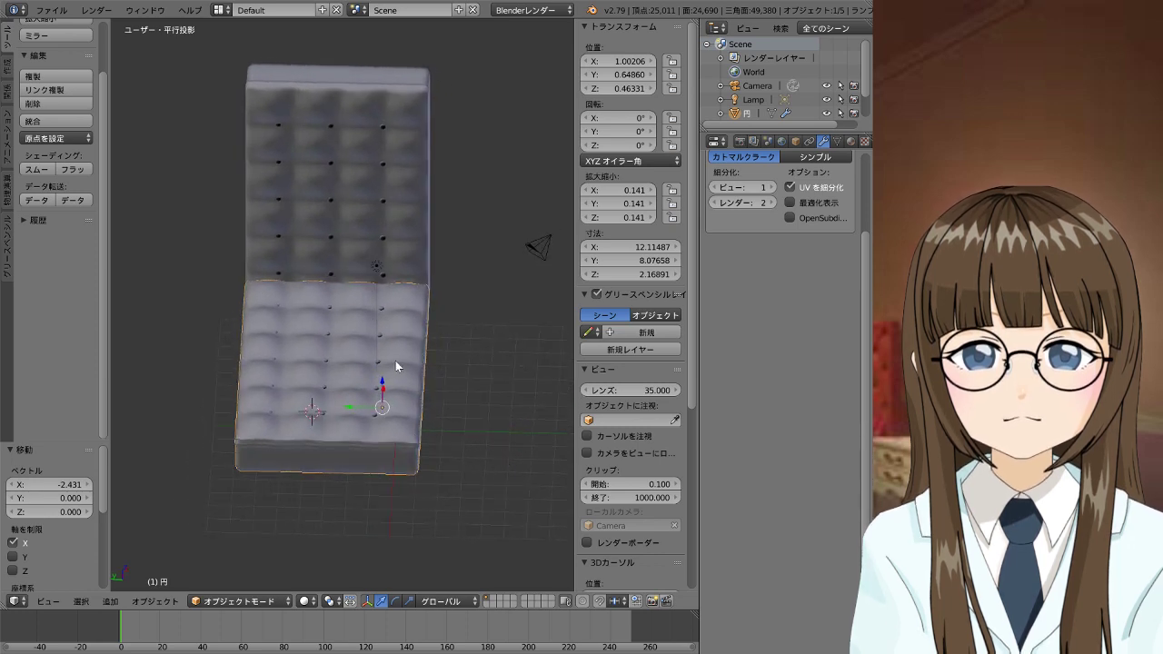
Delete the cushion object 円, leaving four objects in the scene
type("r")
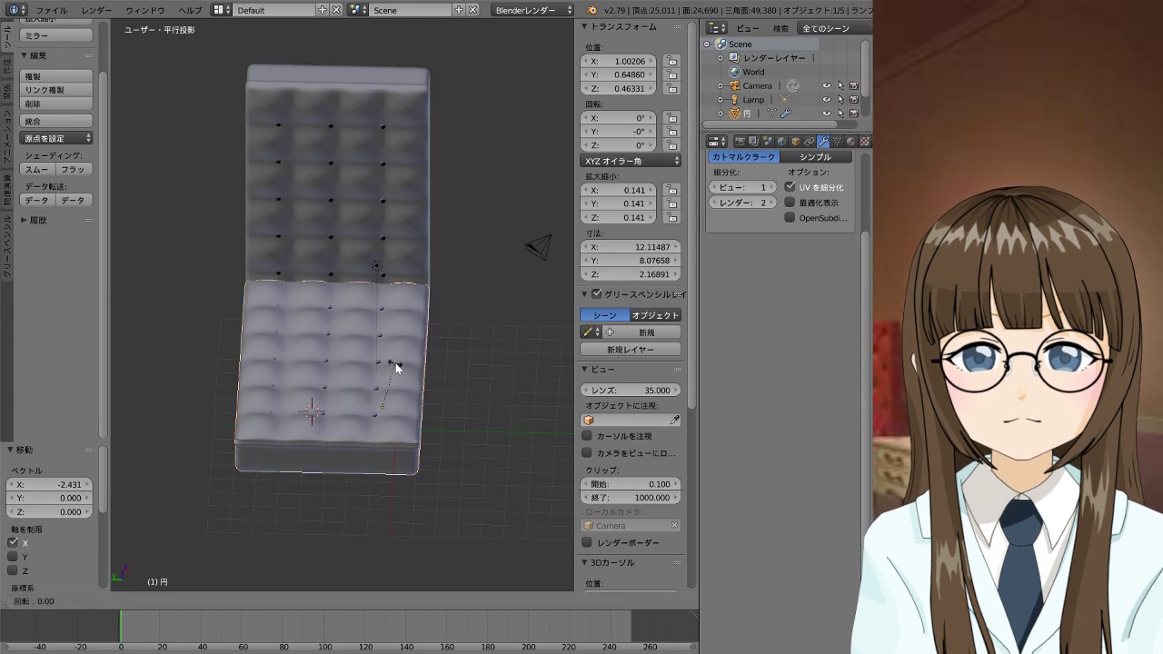
type("y9")
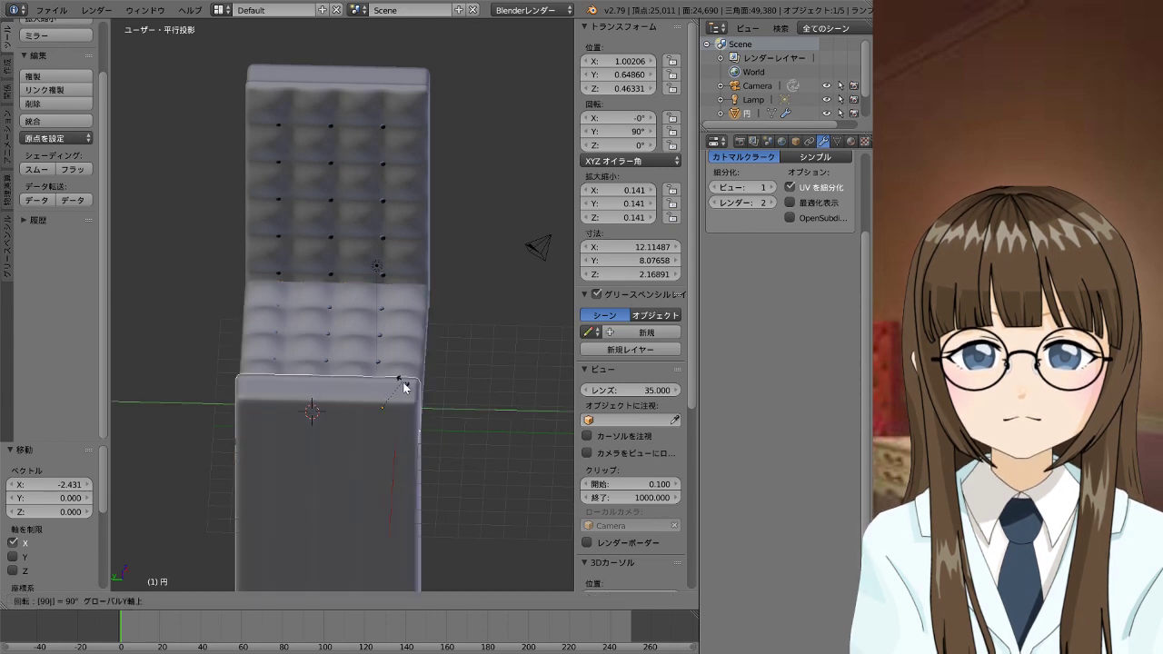
key("Escape")
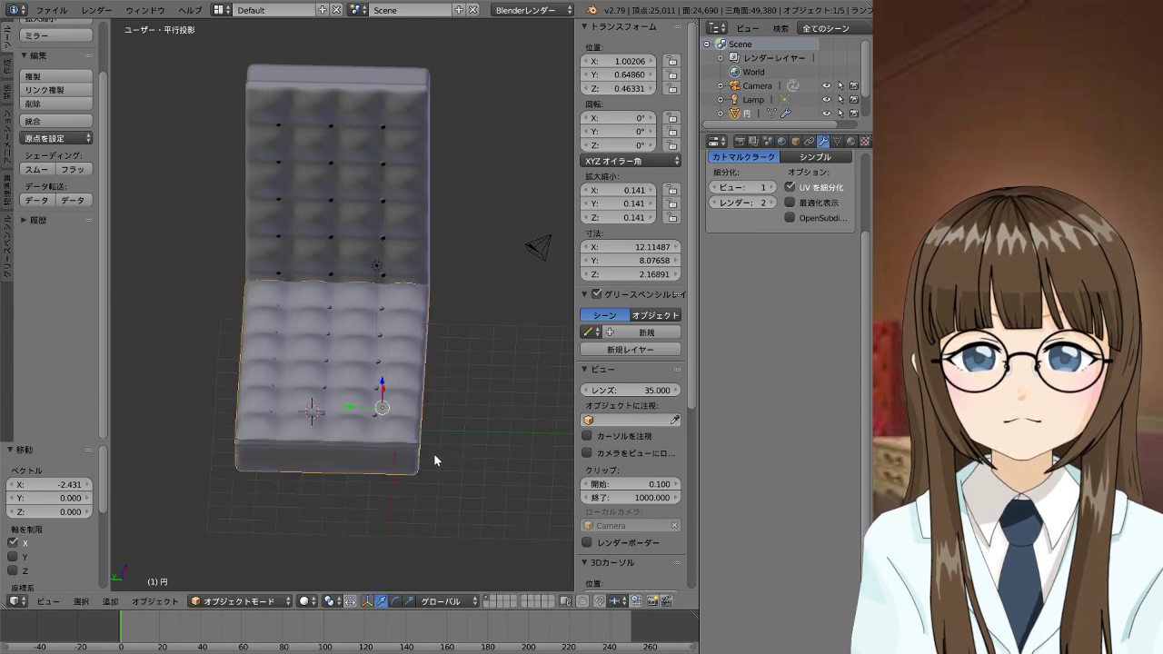
key("x")
left_click(391, 456)
Rotate the lower cushion 90° about Y
right_click(395, 432)
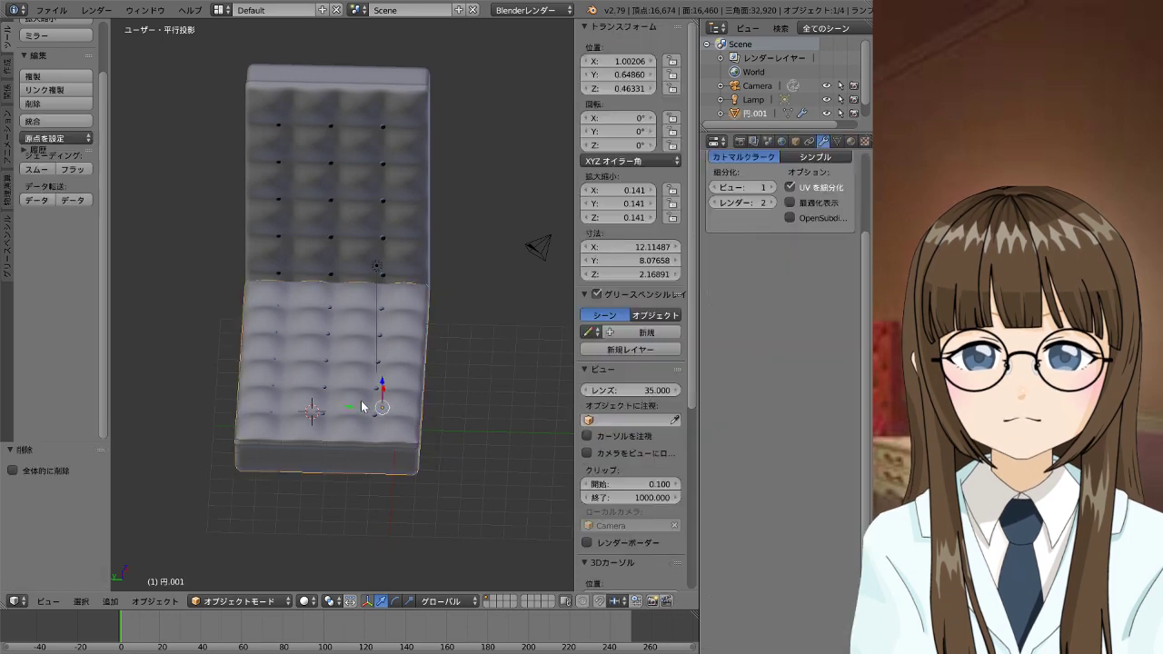
key("r")
key("y")
key("9")
key("0")
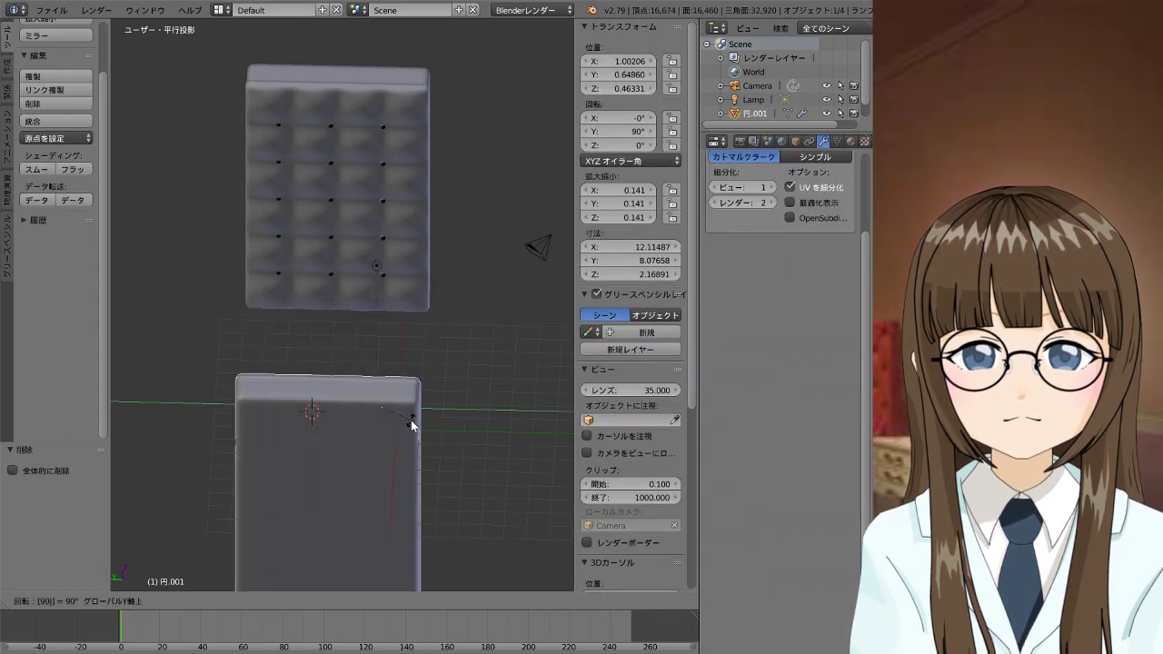
key("Escape")
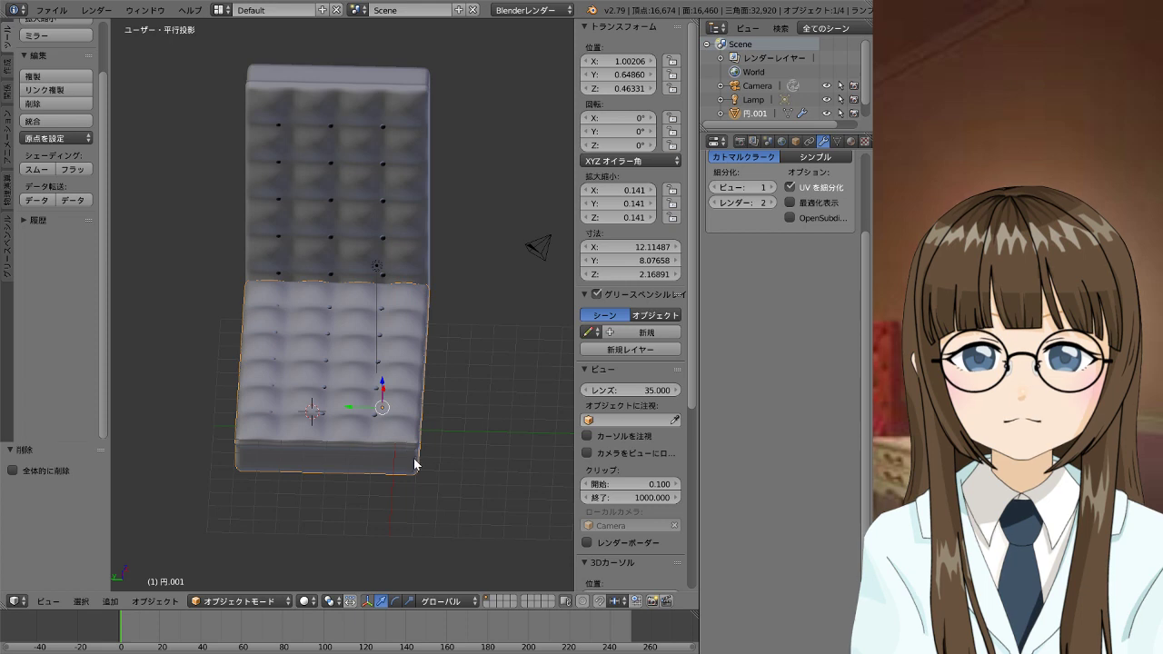
key("r")
key("y")
key("9")
key("0")
key("Return")
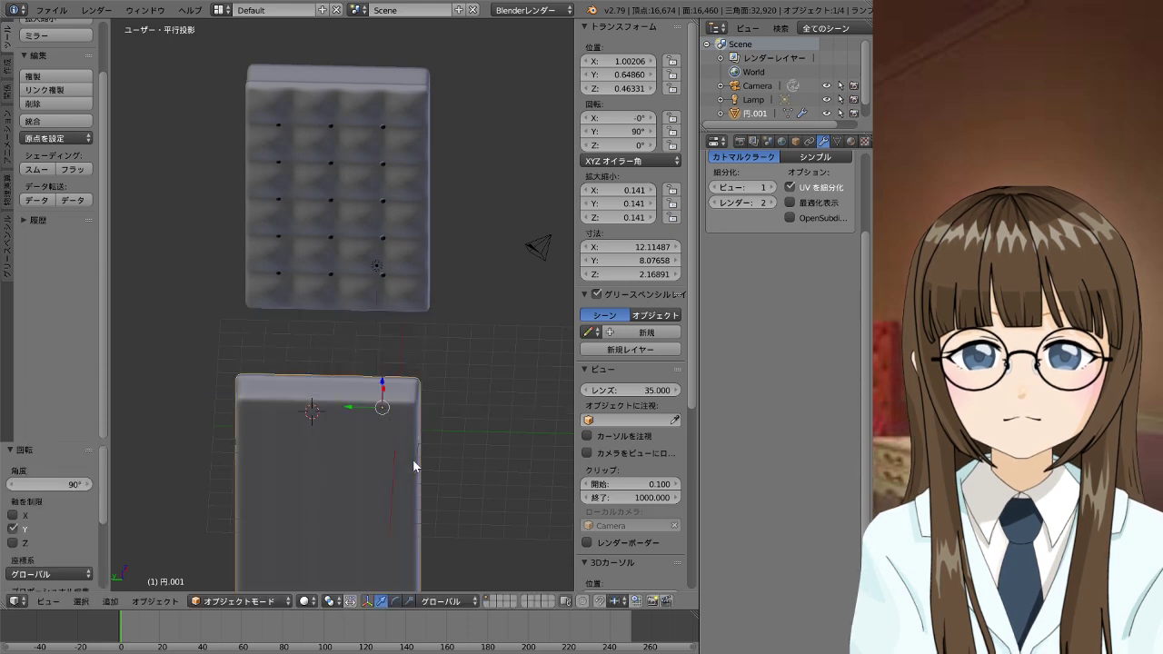
Turn the lower cushion a further 180° about Y
key("r")
key("y")
type("1")
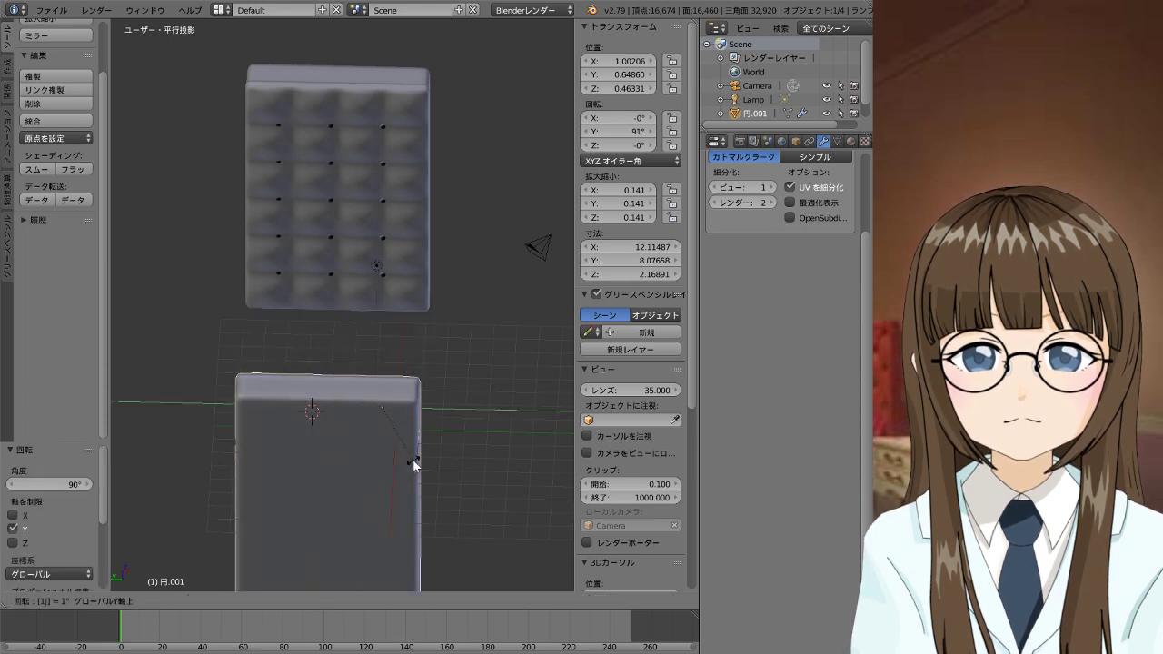
type("80")
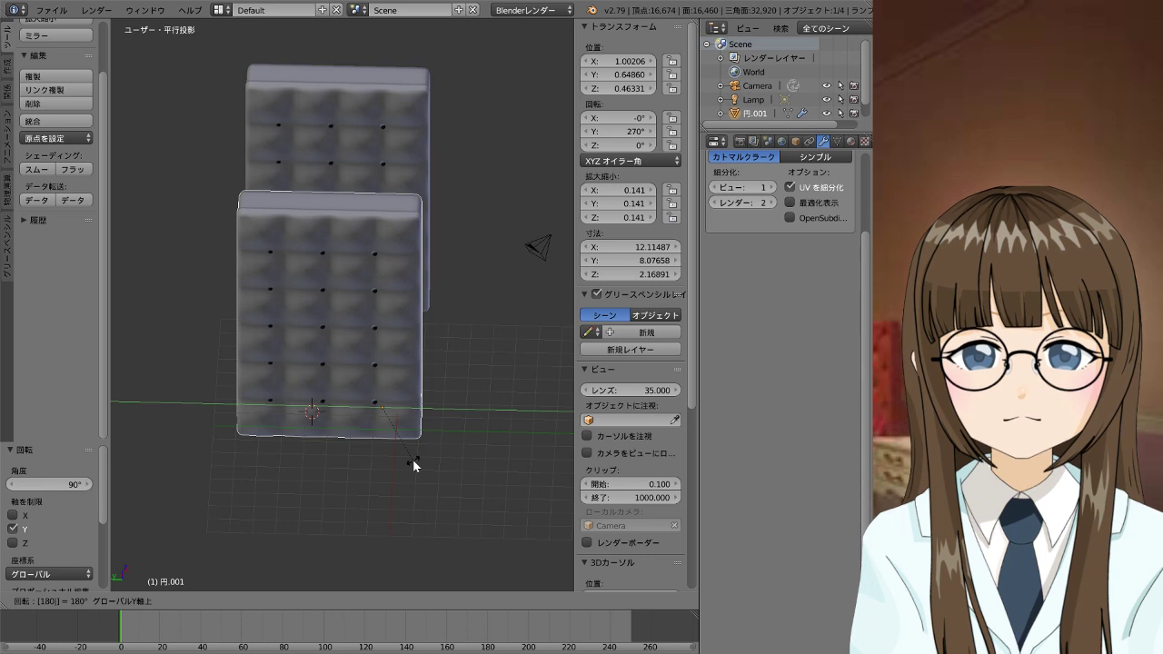
key("Return")
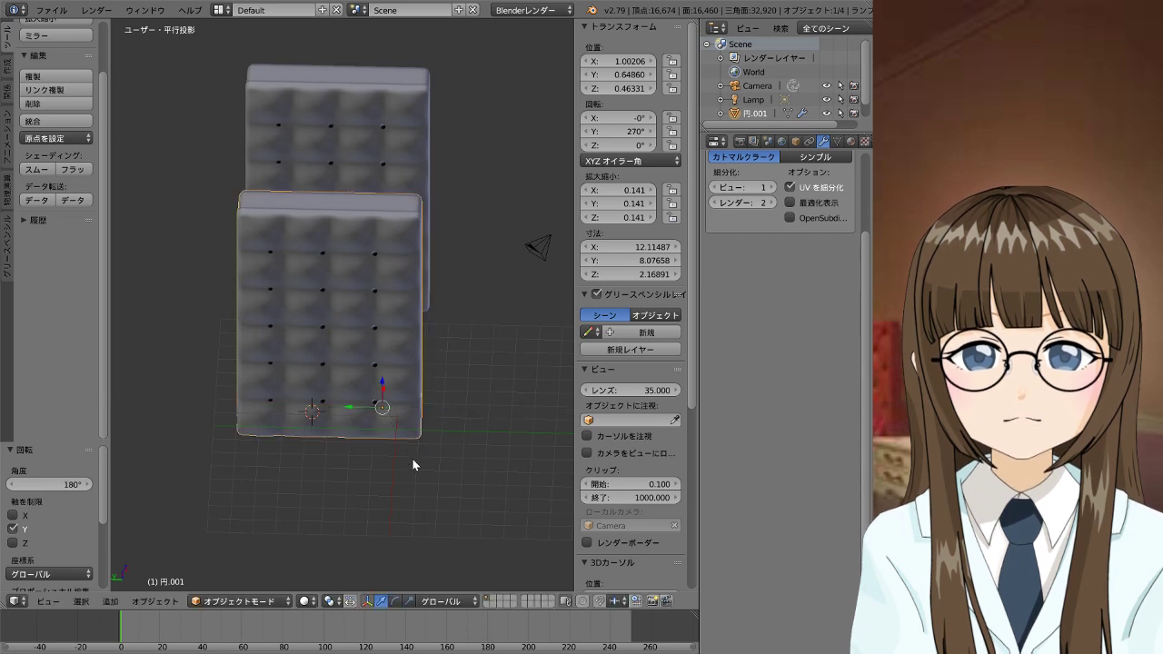
Spin the cushion 90° then 180° about Z, reaching X 270° and Y 270°
type("rx9")
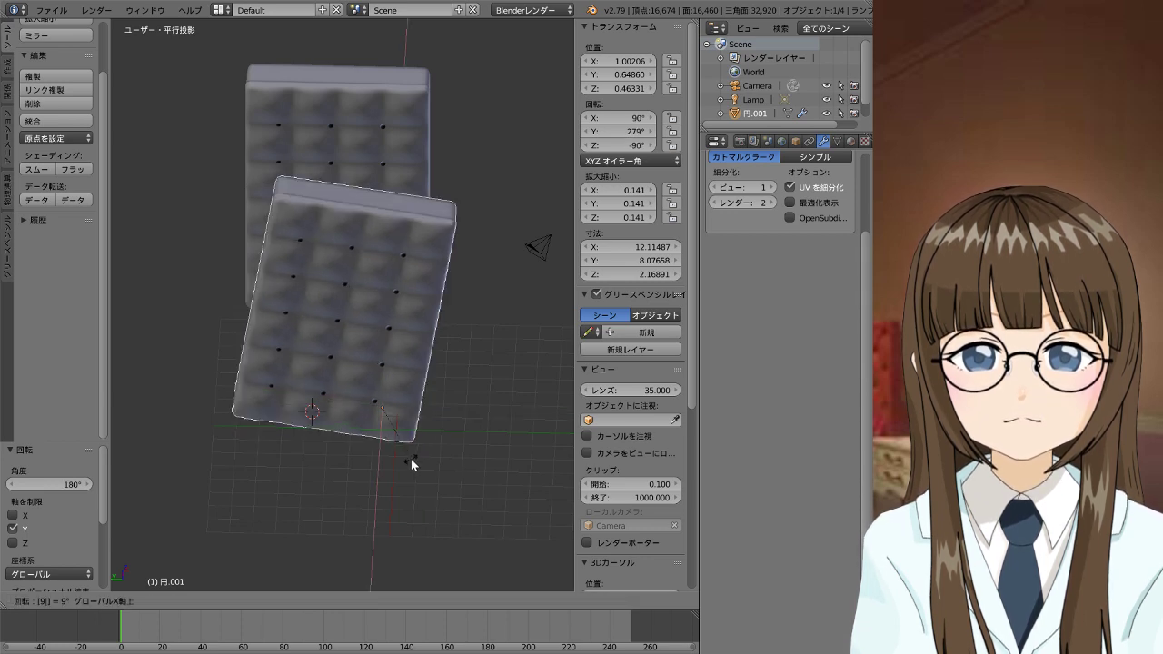
type("0")
key("Escape")
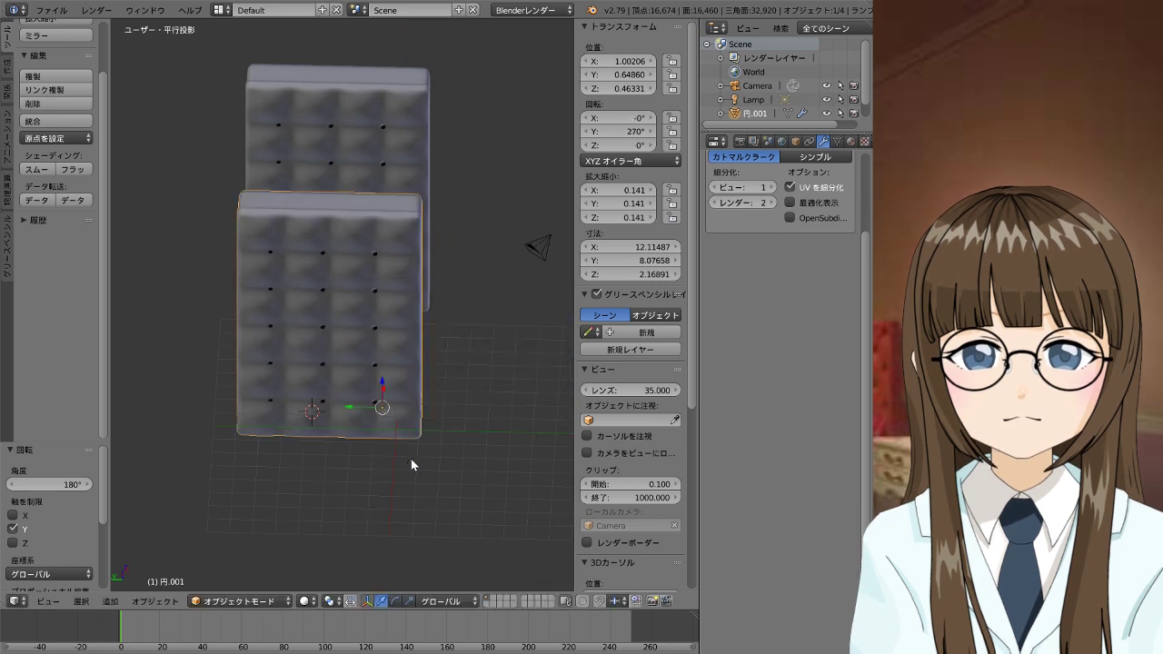
type("rz90")
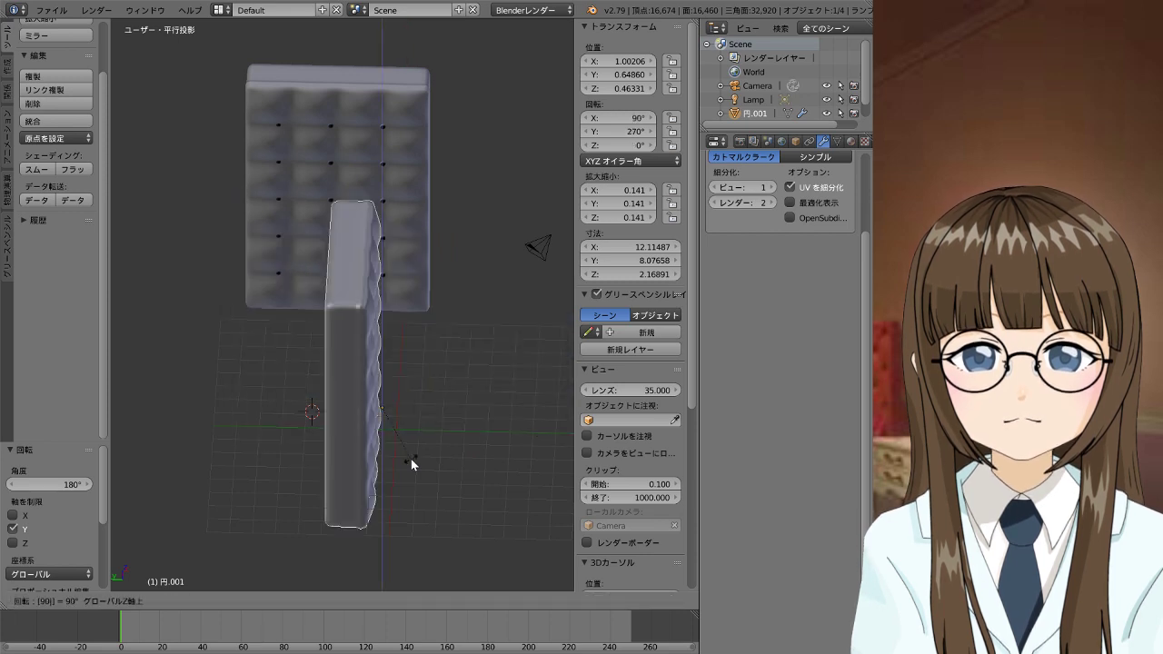
key("Return")
type("r")
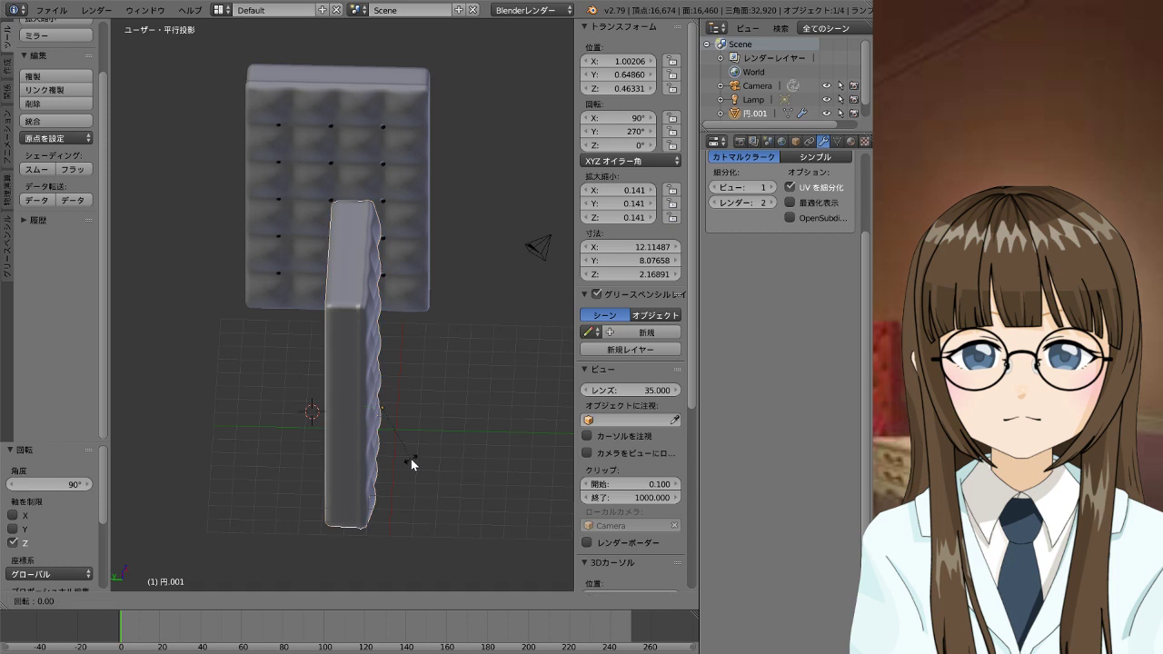
type("z180")
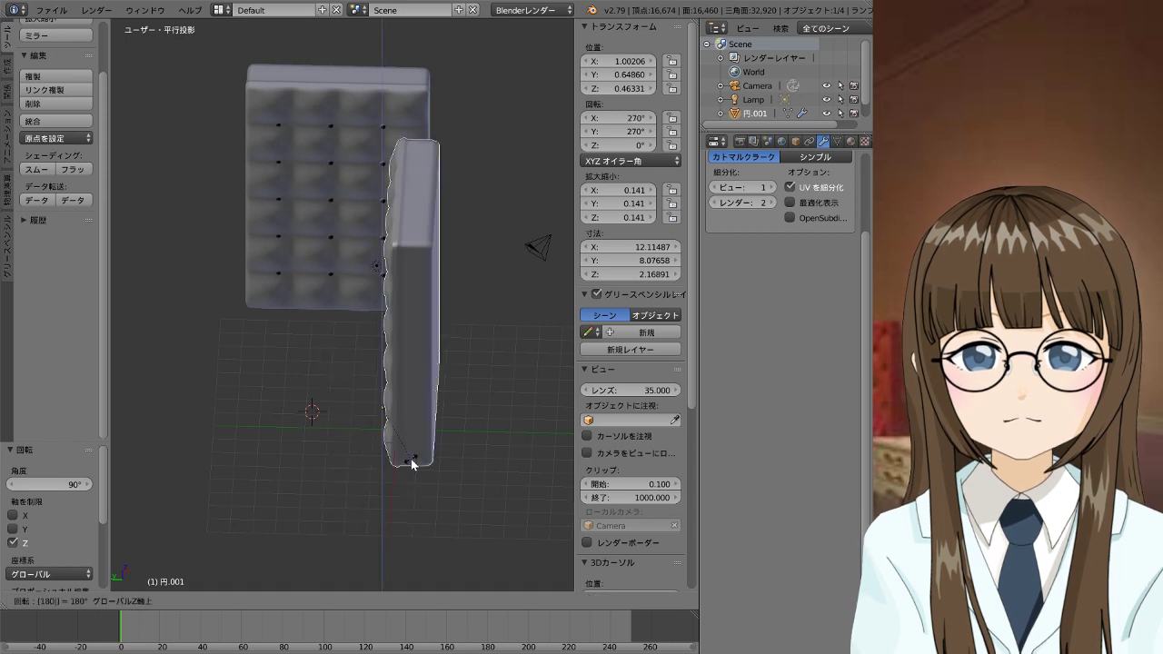
key("Return")
key("KP_1")
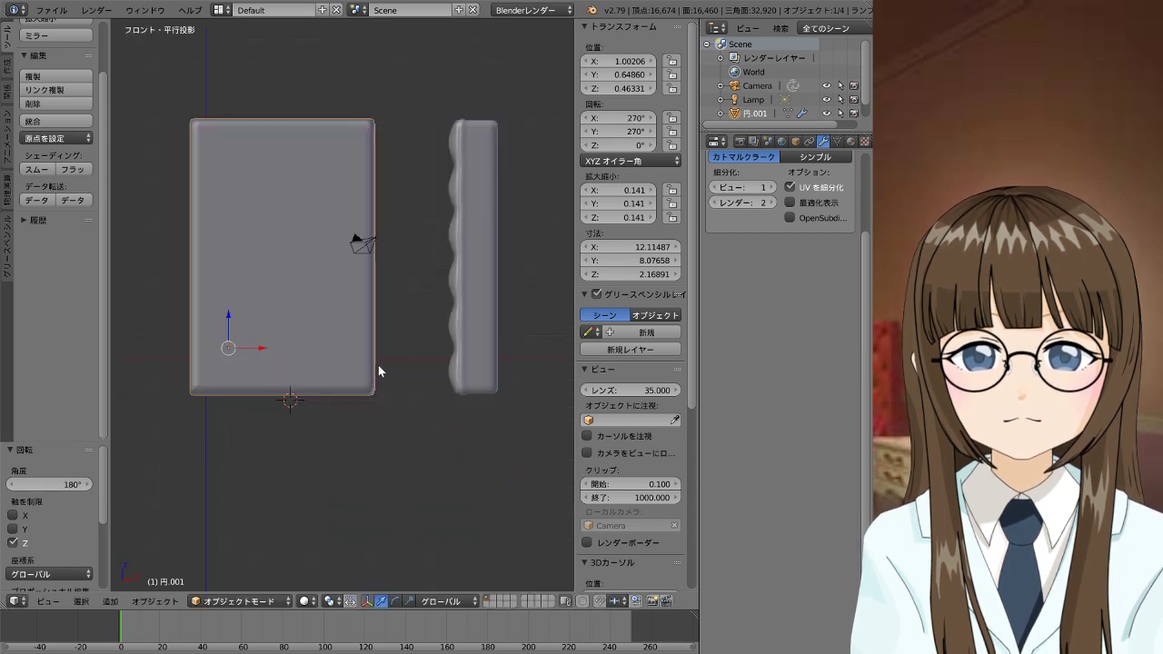
middle_click_drag(356, 281, 528, 309)
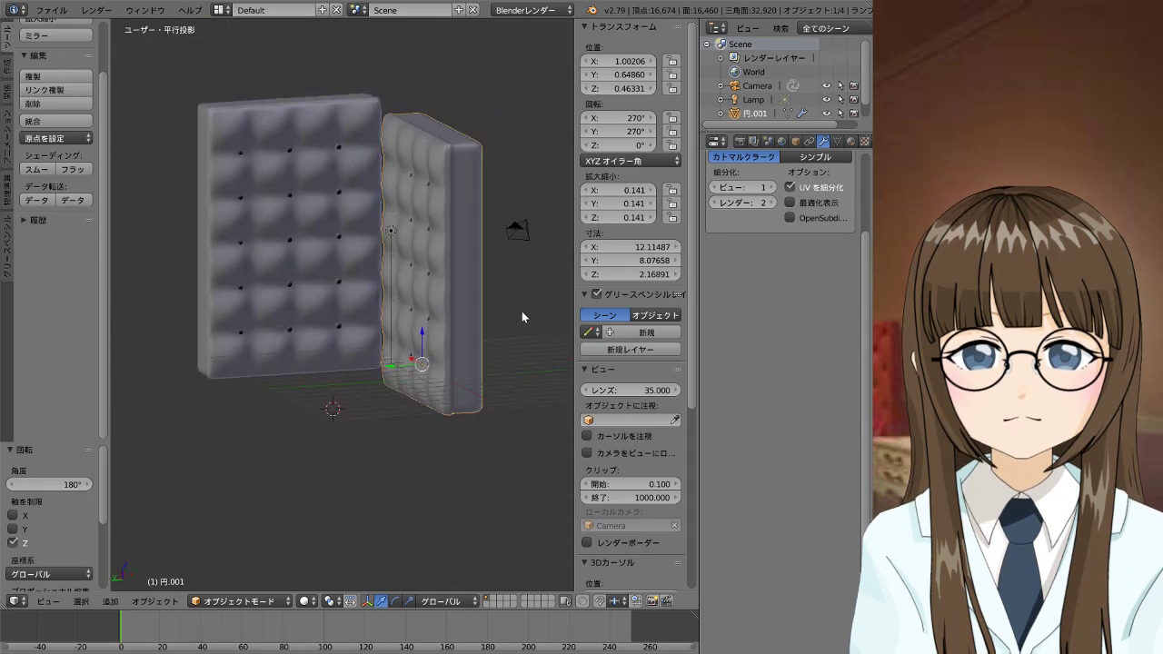
mouse_move(382, 142)
middle_mouse_down()
mouse_move(482, 173)
mouse_move(488, 160)
mouse_move(438, 173)
mouse_move(408, 293)
mouse_move(408, 262)
middle_mouse_up()
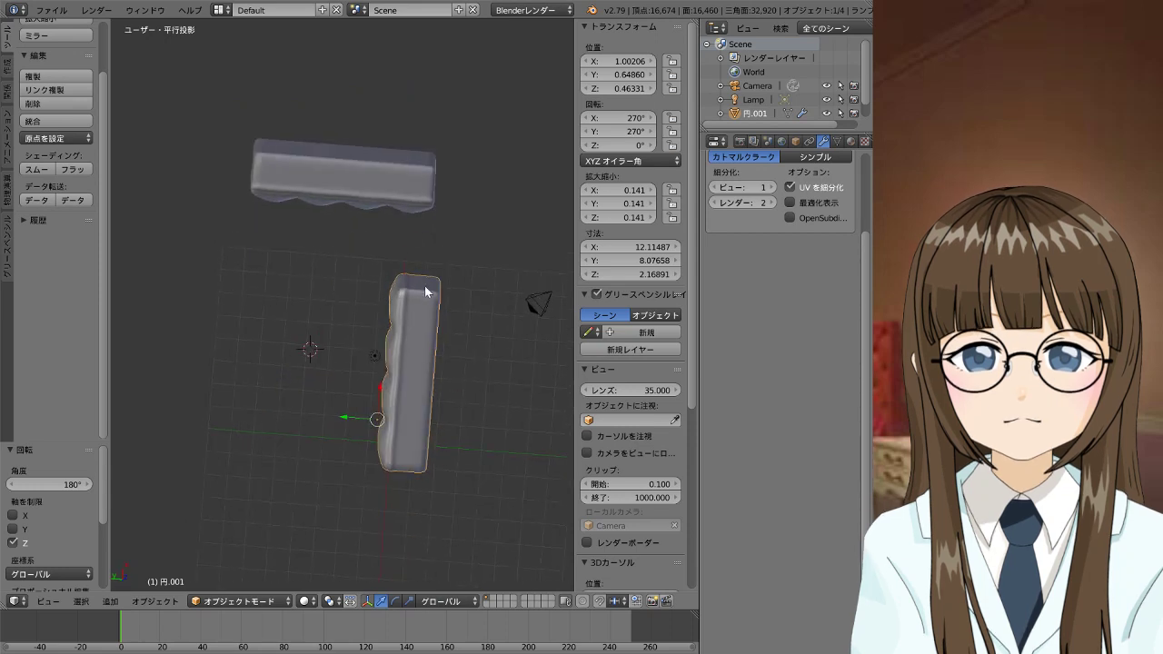
From top view, move the side panel along X and then along Y
key("KP_7")
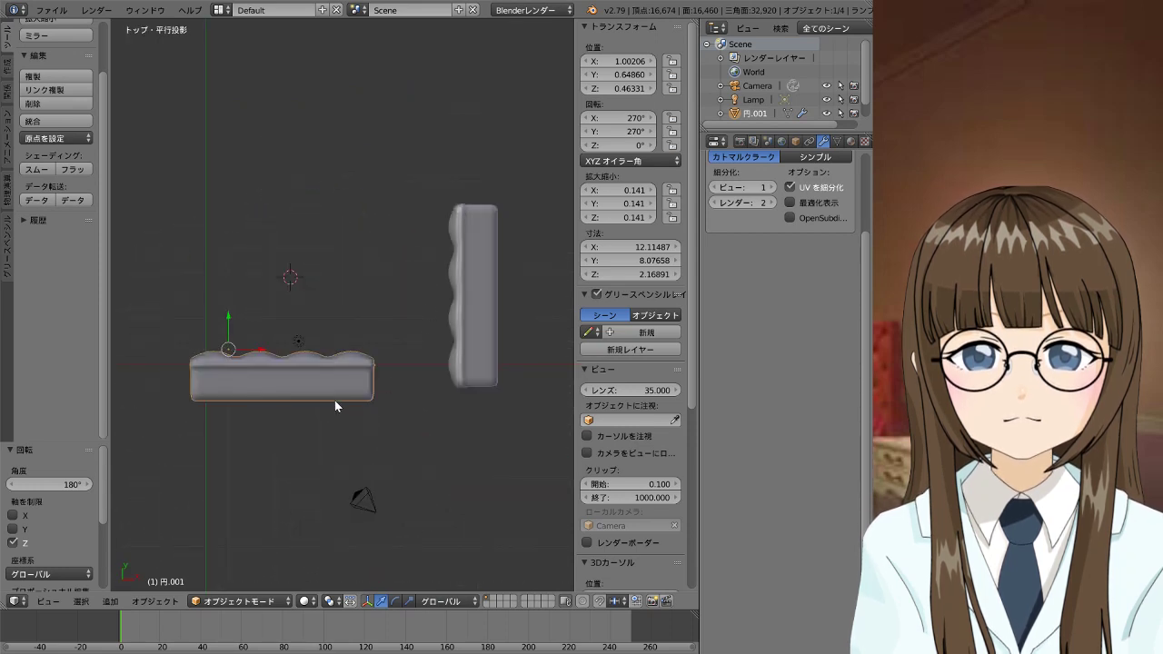
key("g")
key("x")
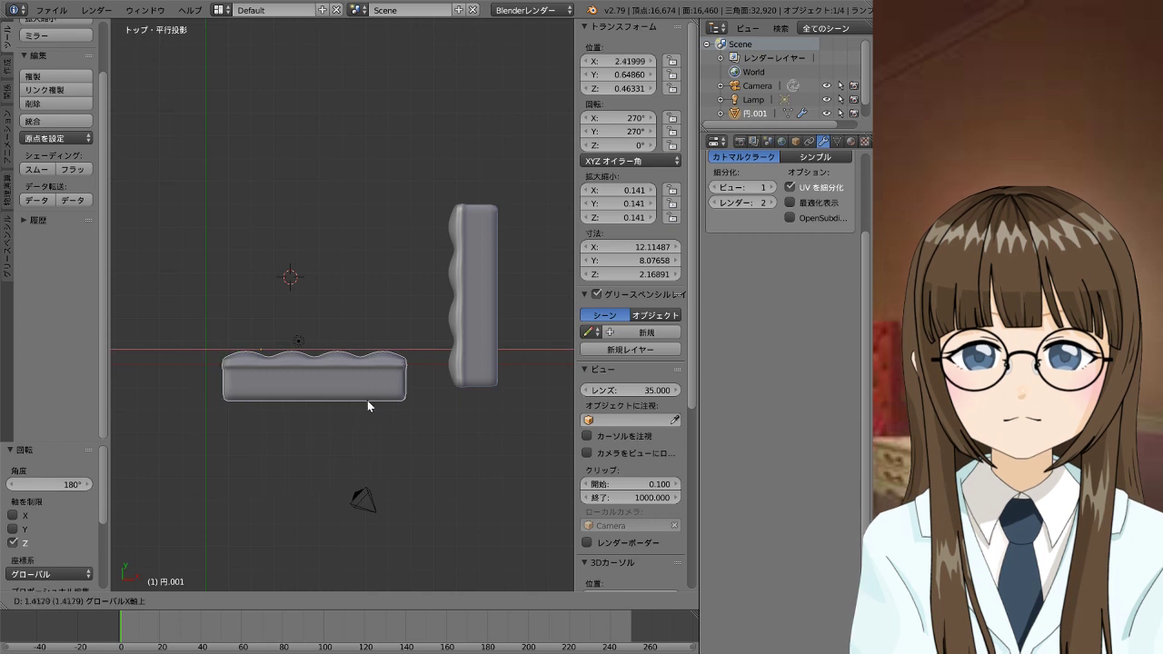
left_click(458, 408)
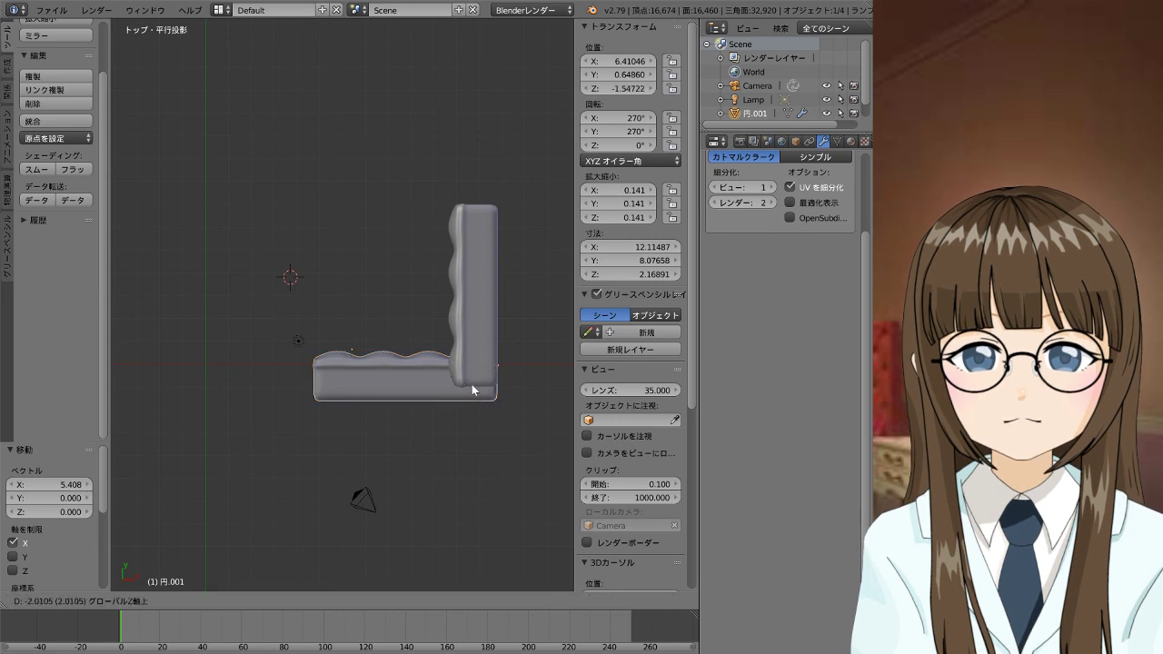
key("g")
key("y")
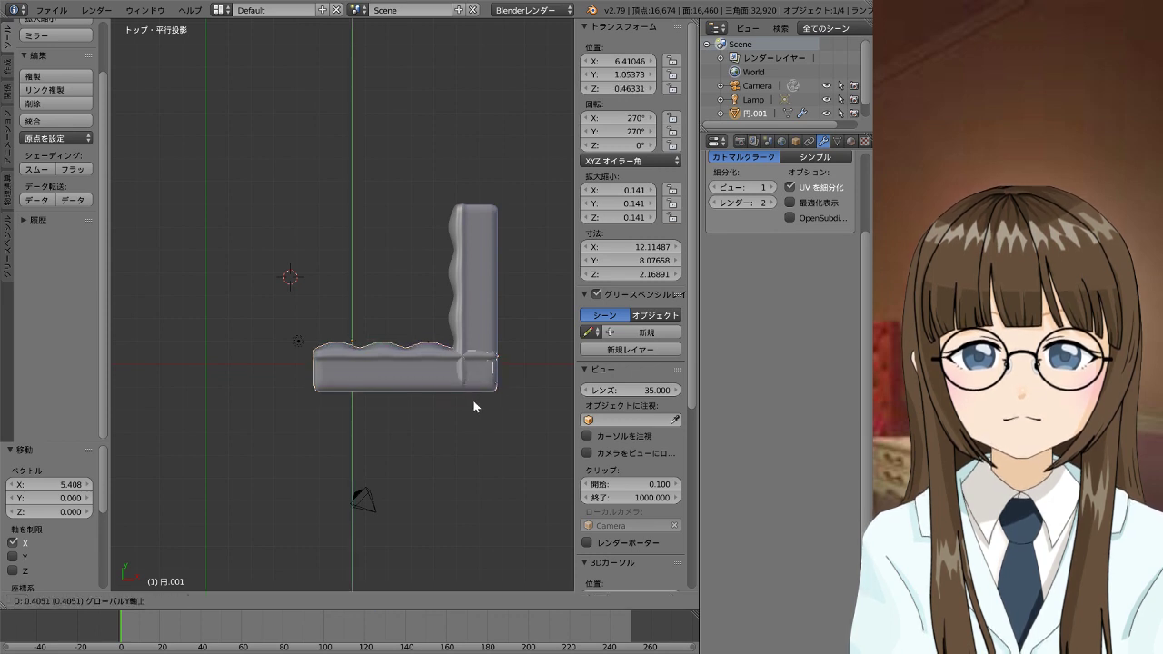
left_click(474, 393)
mouse_move(406, 356)
middle_mouse_down()
mouse_move(116, 369)
mouse_move(554, 308)
mouse_move(512, 266)
mouse_move(513, 286)
middle_mouse_up()
Add the tufted panel to the selection and rotate both 90° about Y
right_click(314, 260, "shift")
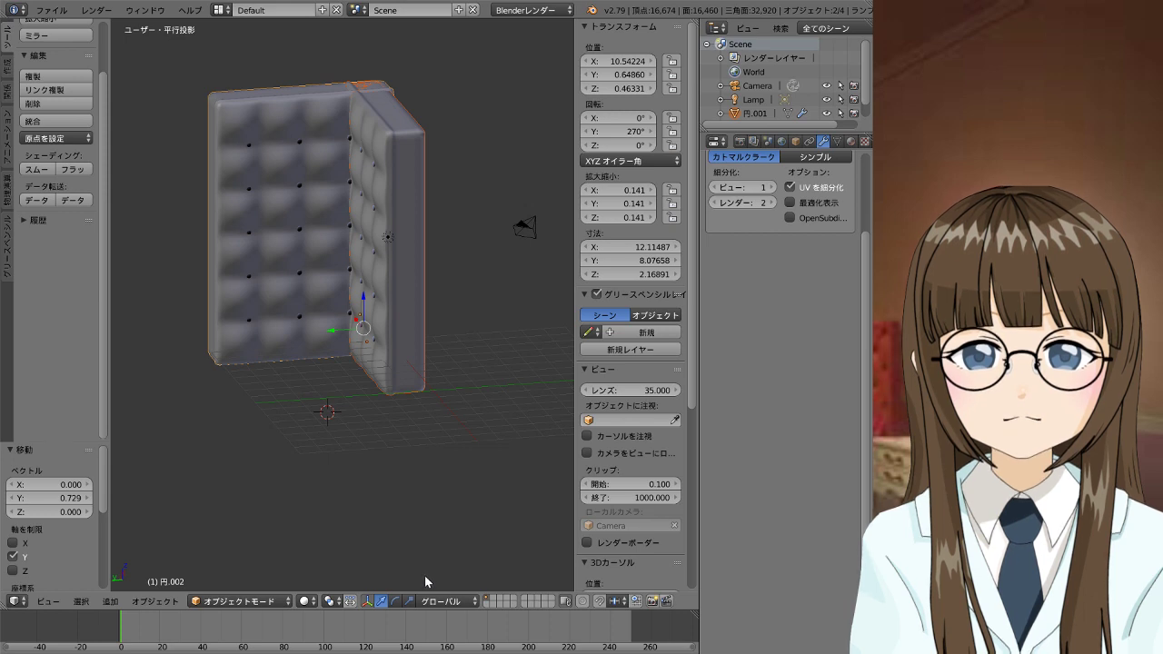
type("ry")
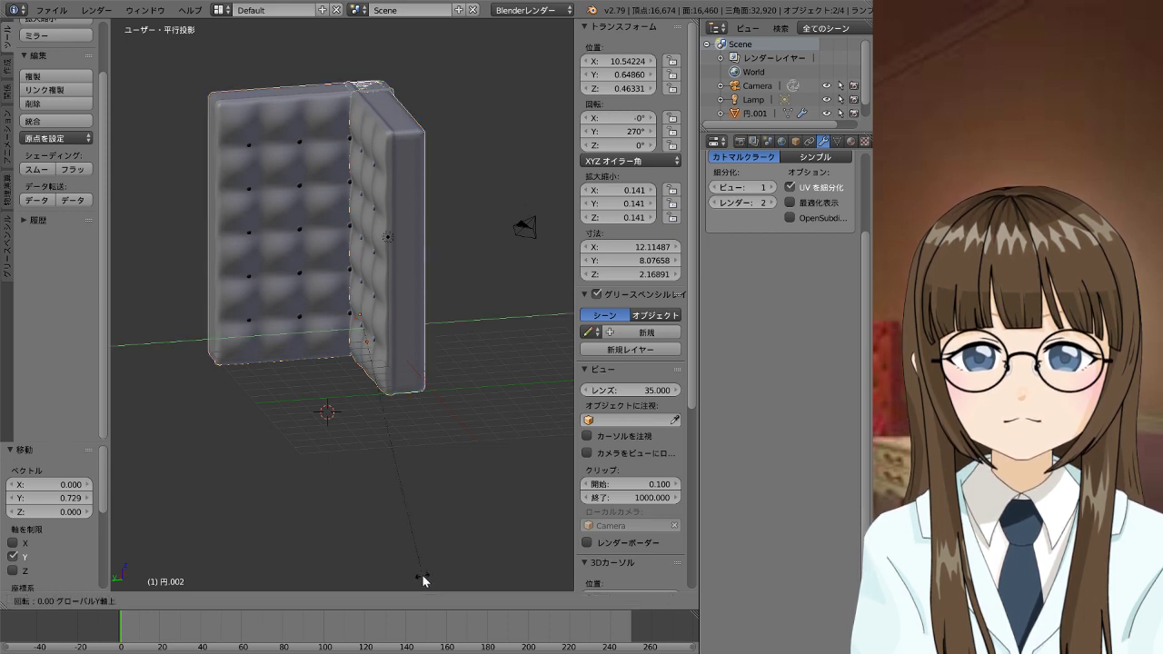
type("90")
key("Return")
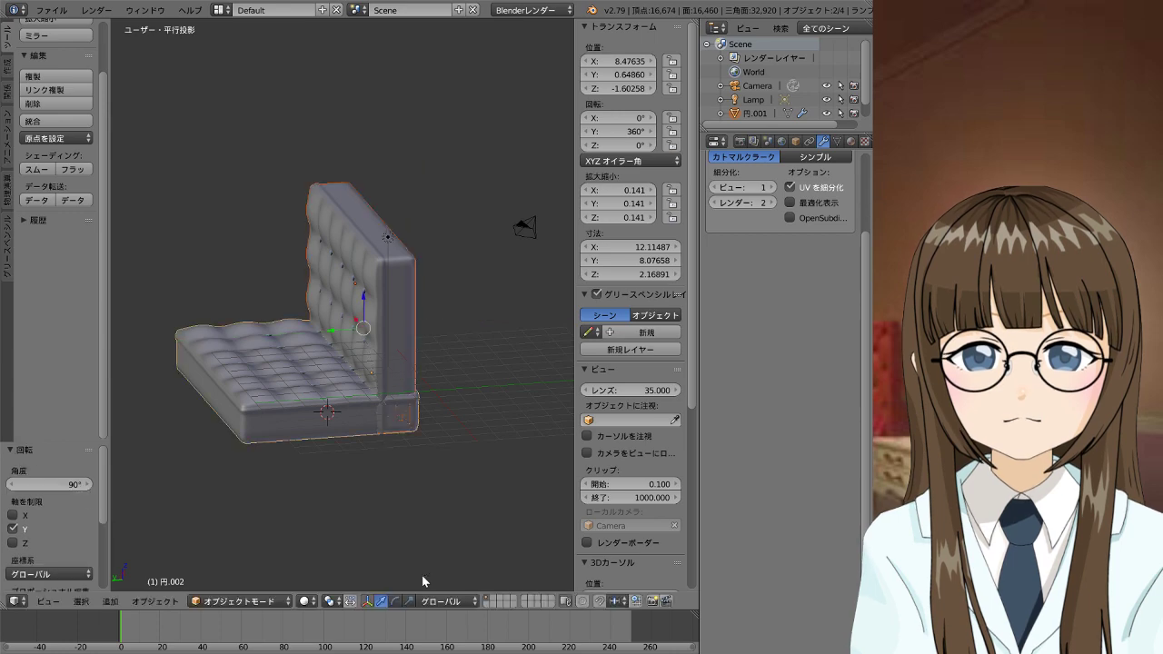
key("KP_1")
mouse_move(474, 496)
middle_mouse_down()
mouse_move(245, 485)
mouse_move(197, 470)
mouse_move(370, 516)
middle_mouse_up()
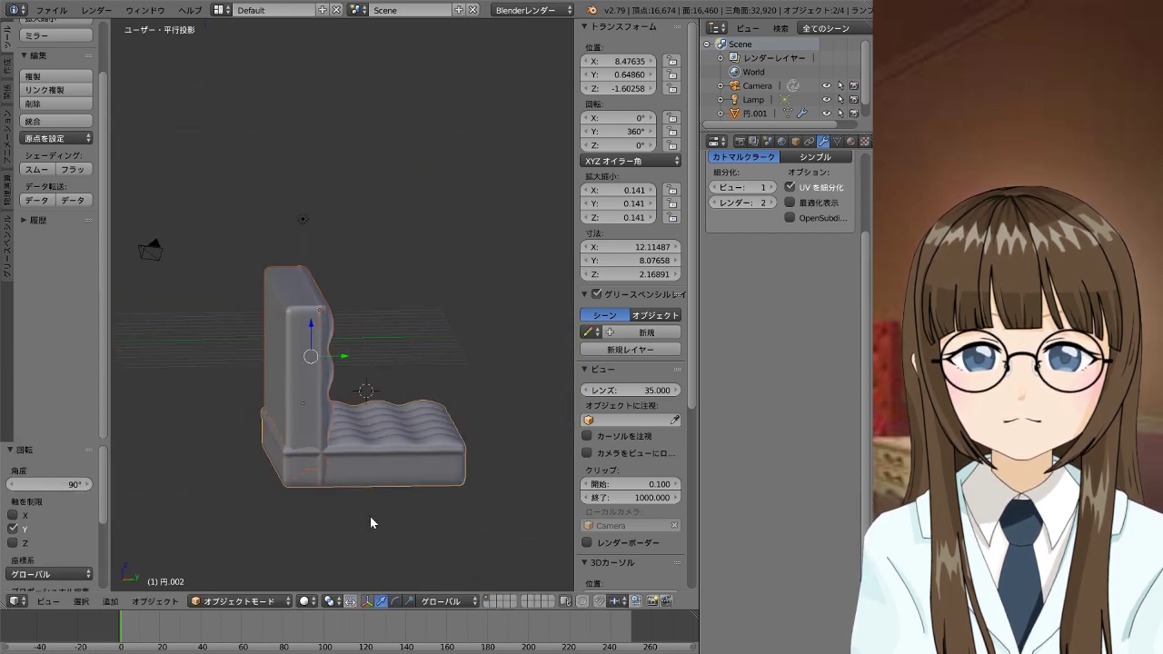
Rotate the pieces 180° about Z into an L-shaped sofa, then edit the seat mesh 円.002
key("r")
type("z")
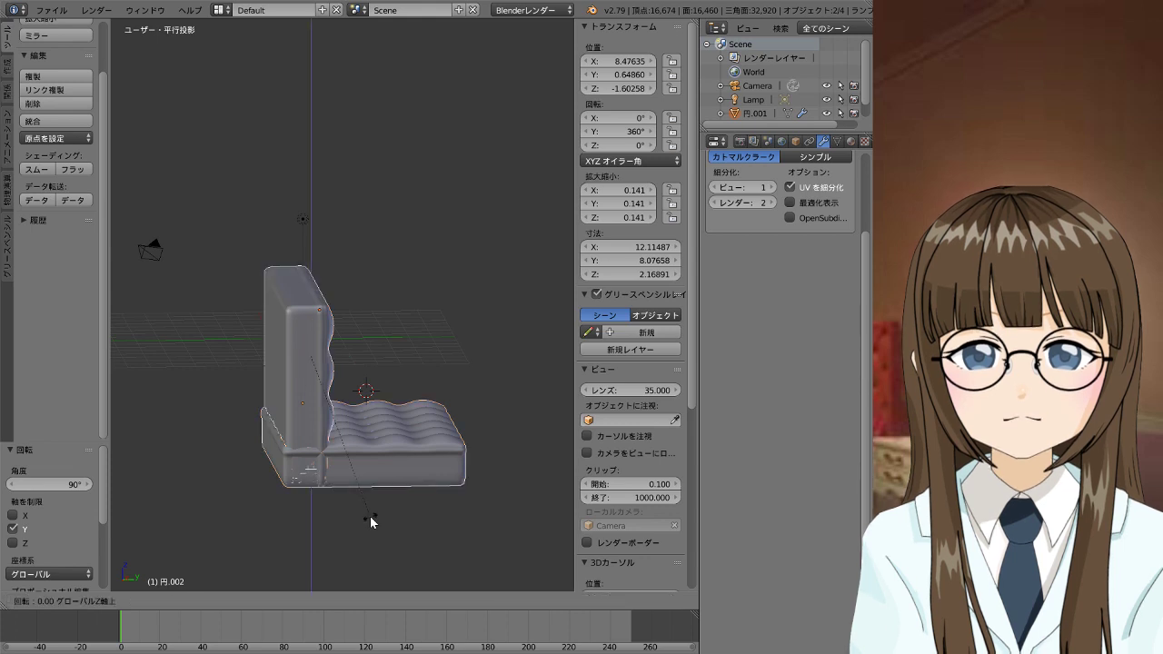
type("180")
key("Return")
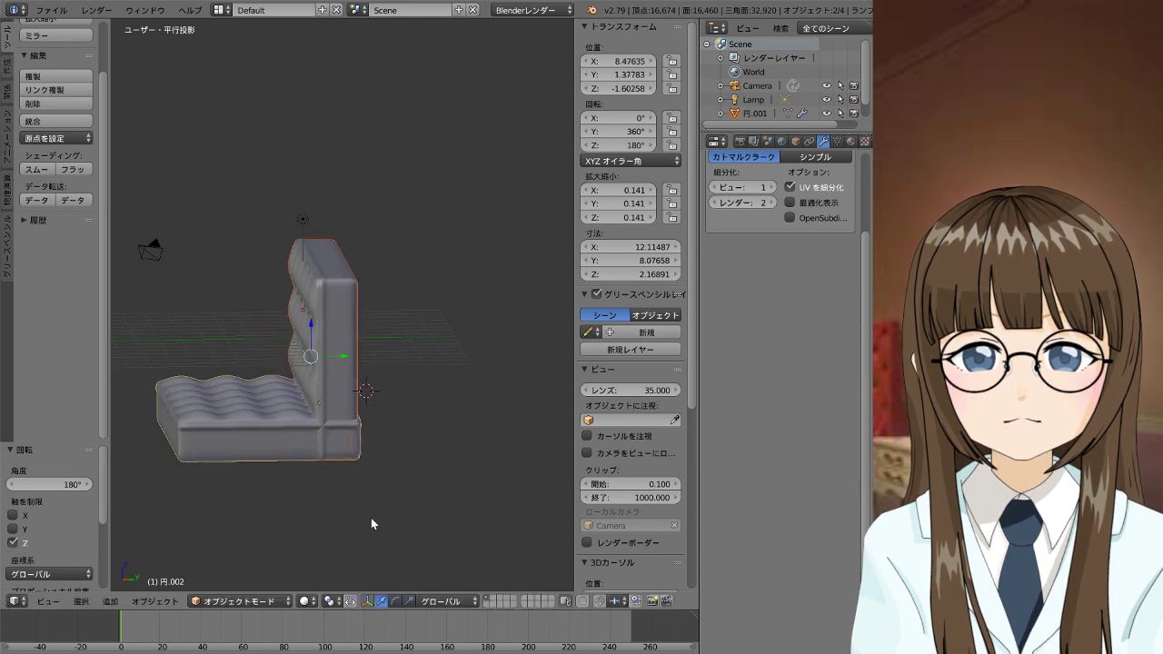
key("KP_1")
mouse_move(424, 430)
middle_mouse_down()
mouse_move(331, 477)
mouse_move(255, 495)
mouse_move(247, 526)
mouse_move(281, 480)
mouse_move(379, 496)
mouse_move(285, 512)
mouse_move(259, 483)
mouse_move(277, 506)
mouse_move(301, 506)
mouse_move(277, 504)
middle_mouse_up()
right_click(330, 469)
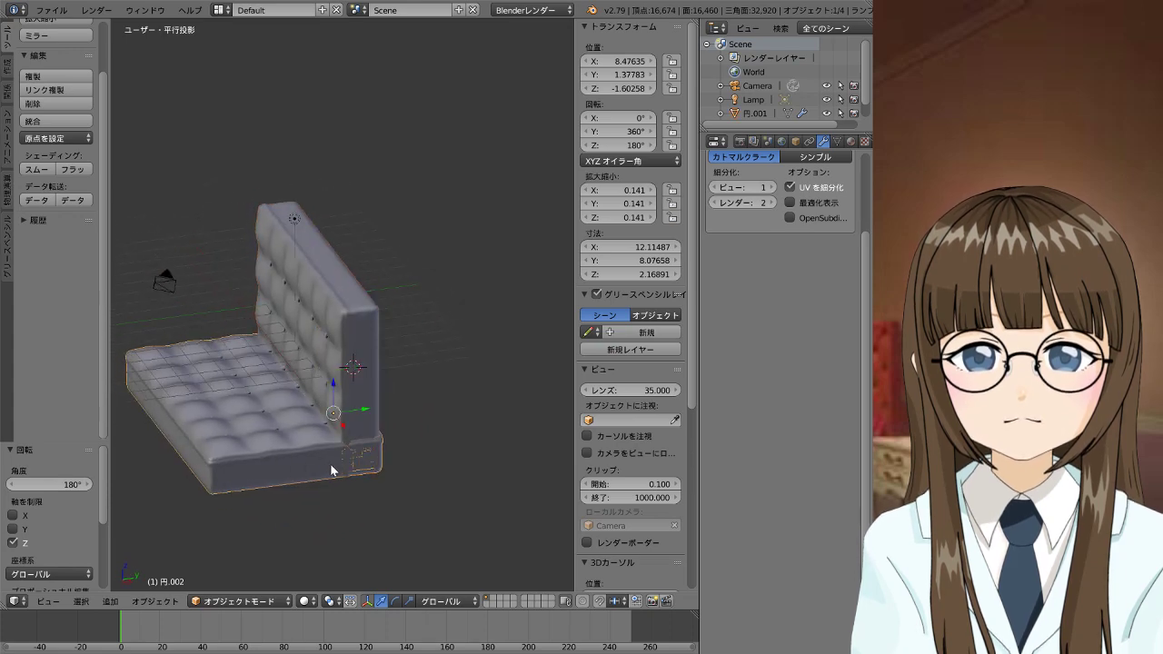
key("Tab")
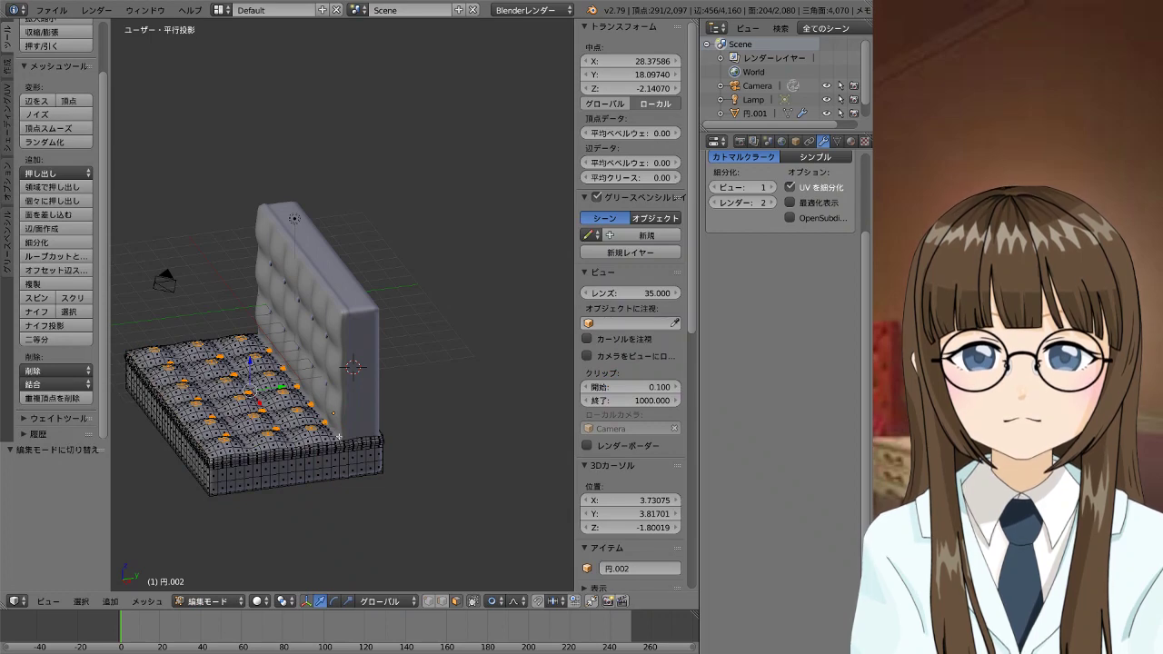
Hide the backrest with Shift+H and reenter Edit Mode on the isolated seat
key("Tab")
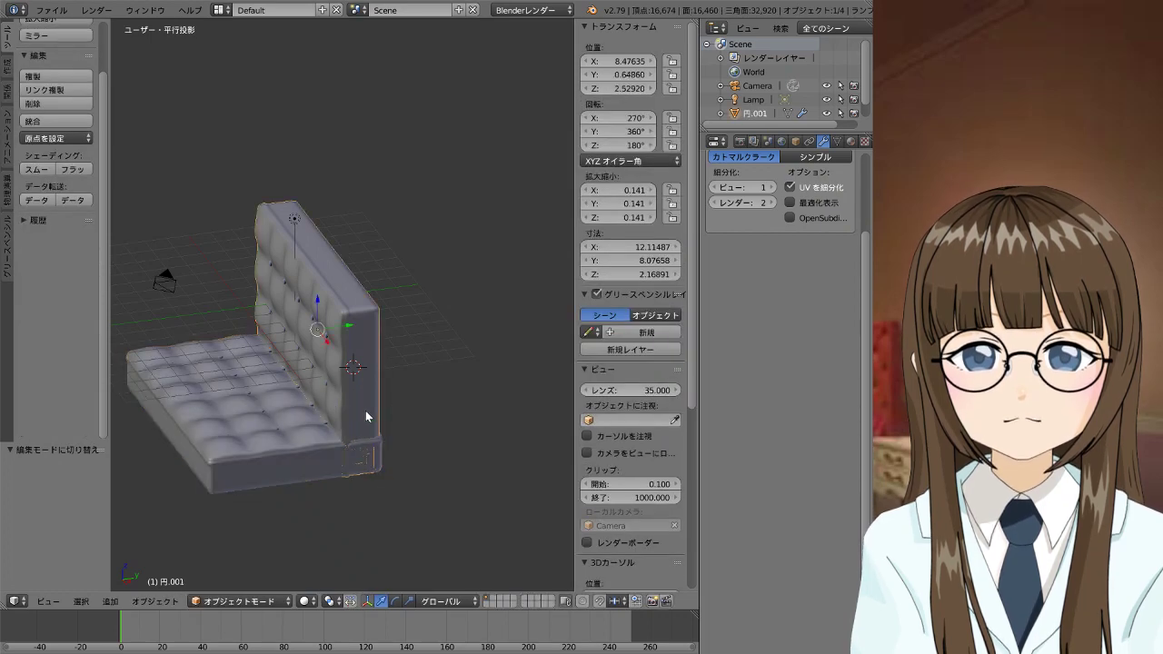
key("shift+h")
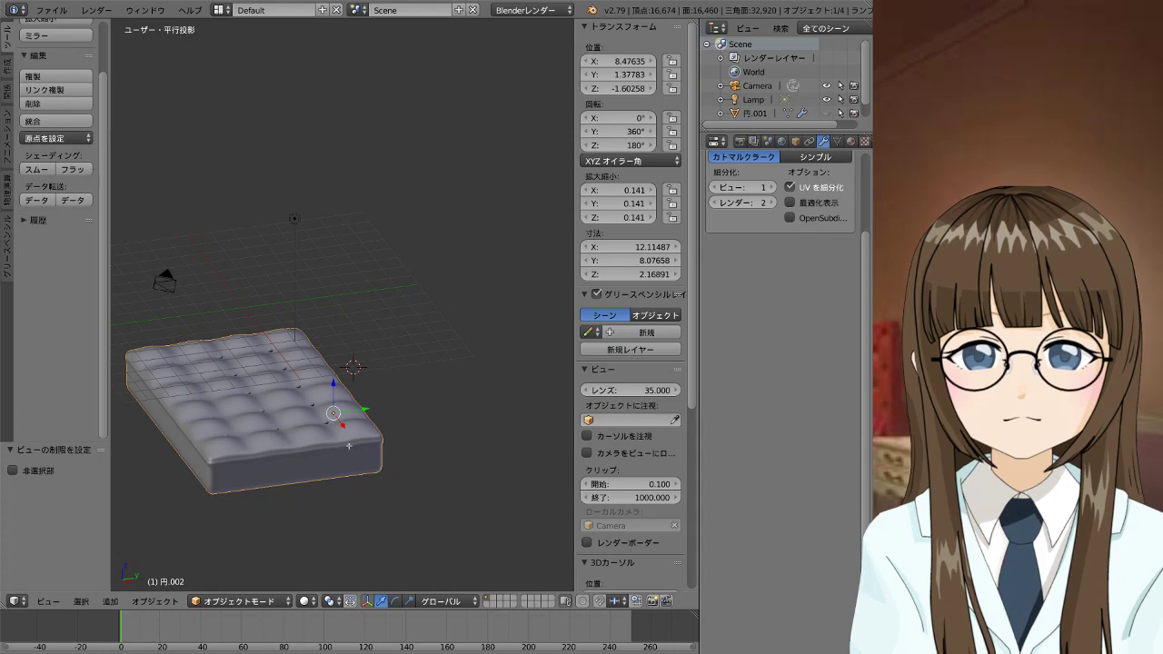
key("Tab")
mouse_move(335, 448)
middle_mouse_down()
mouse_move(344, 501)
mouse_move(332, 395)
middle_mouse_up()
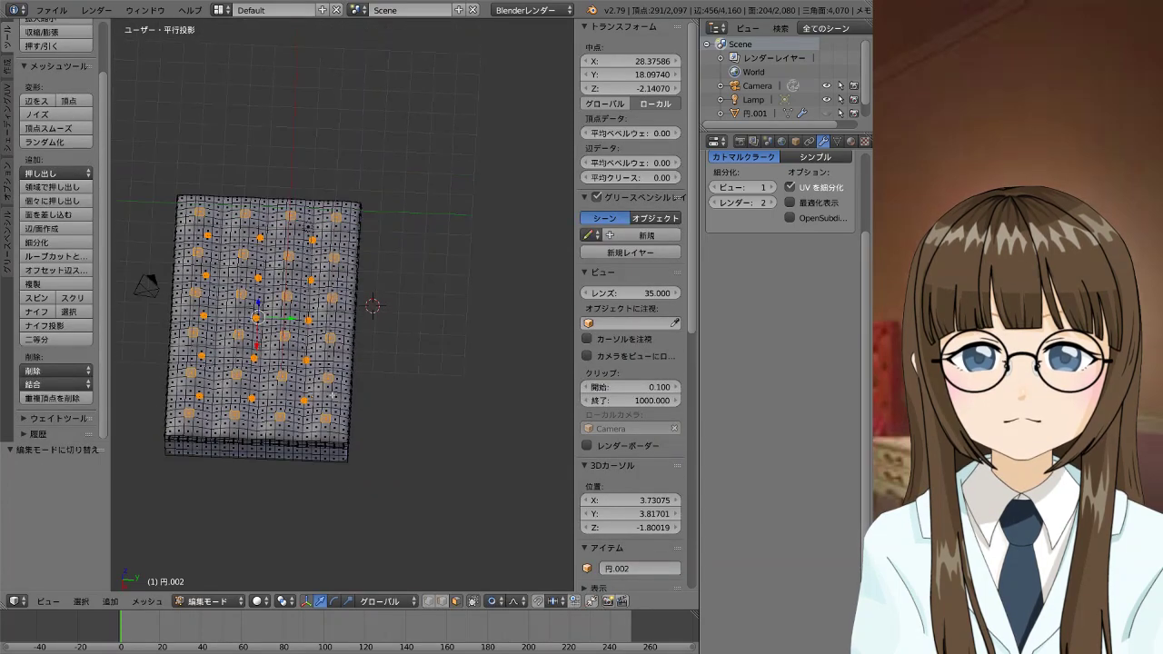
right_click(326, 393)
scroll(326, 389, "up", 4)
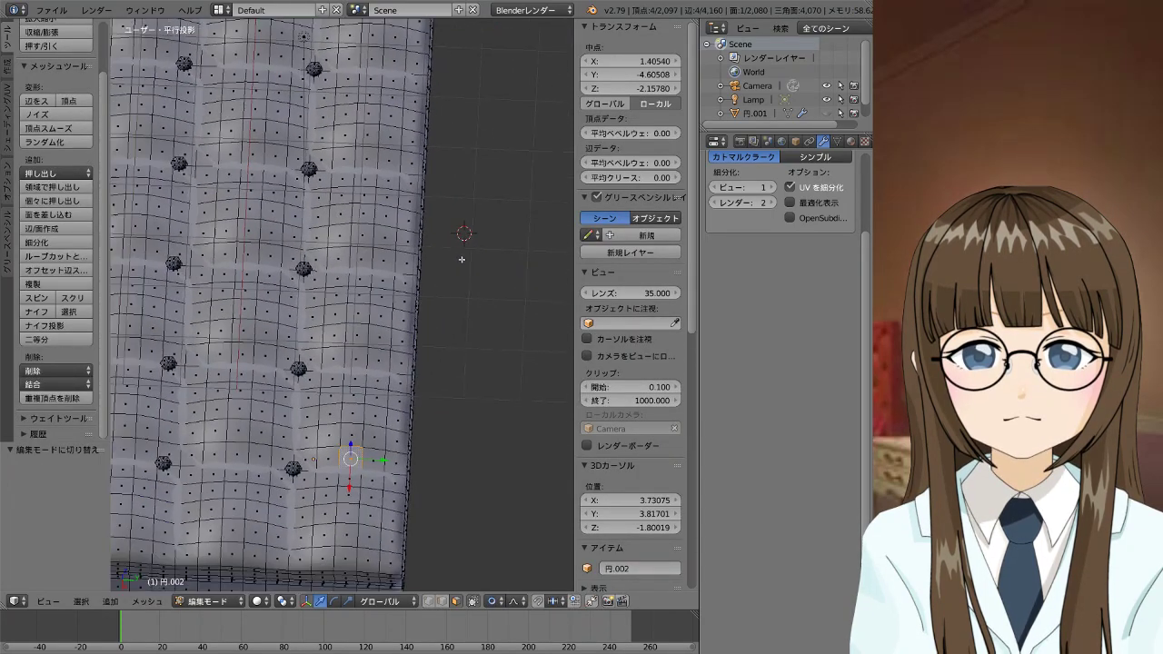
middle_click_drag(364, 439, 339, 468)
scroll(338, 467, "down", 1)
scroll(338, 467, "down", 1)
scroll(338, 467, "down", 1)
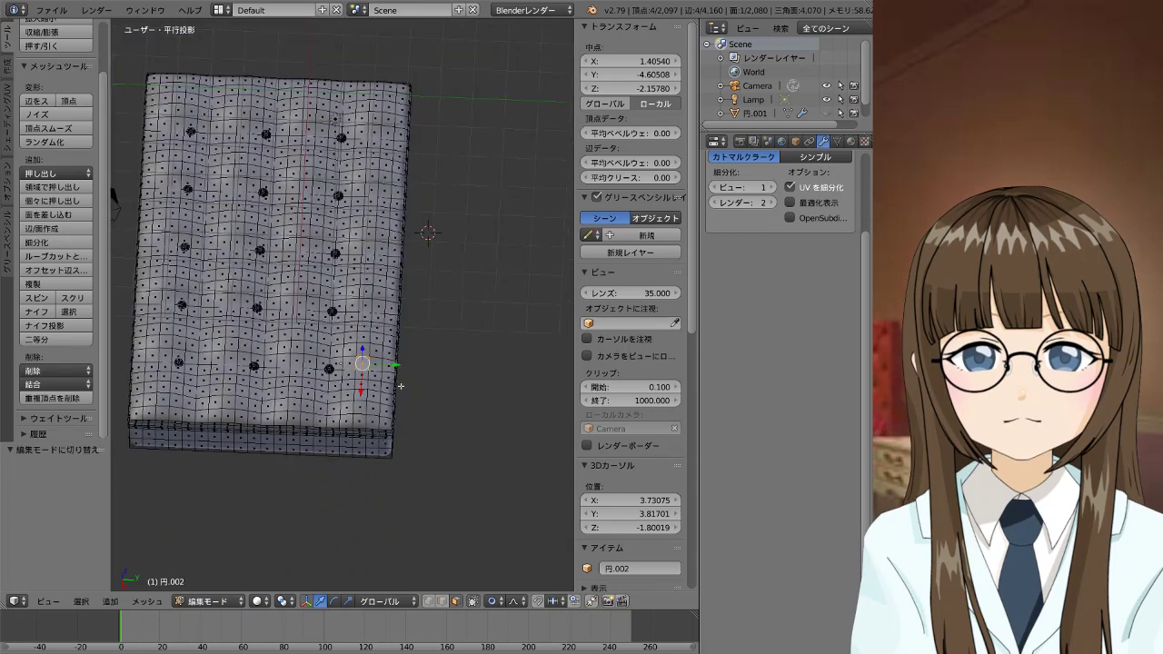
In Right view, box-select the seat's right end section
key("KP_3")
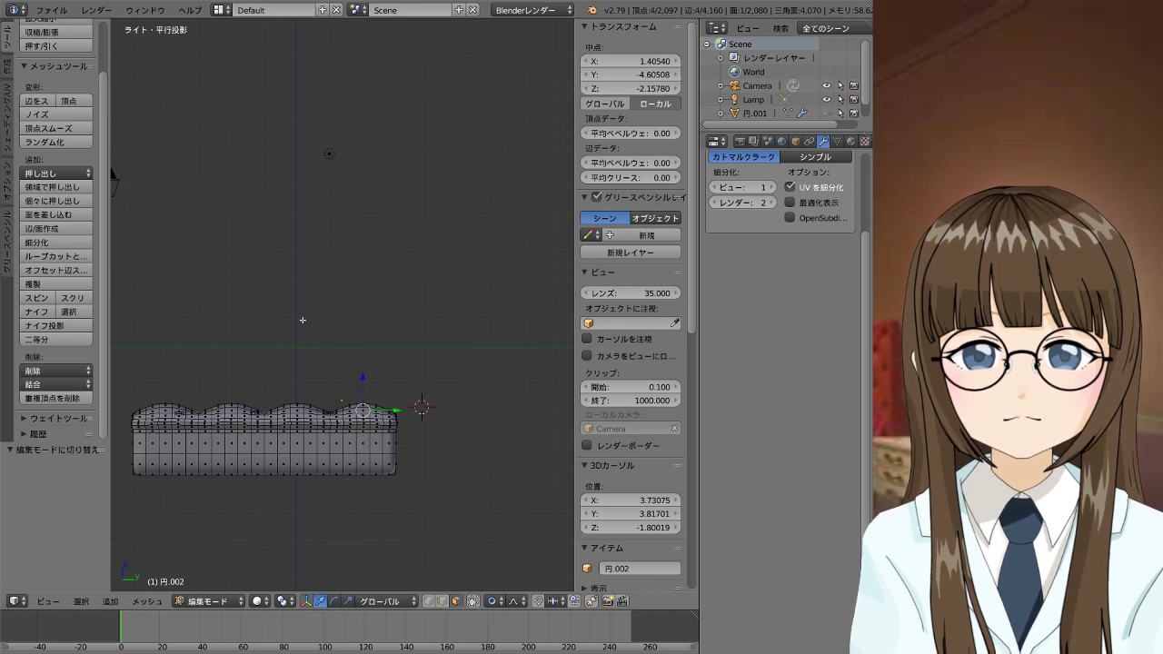
key("b")
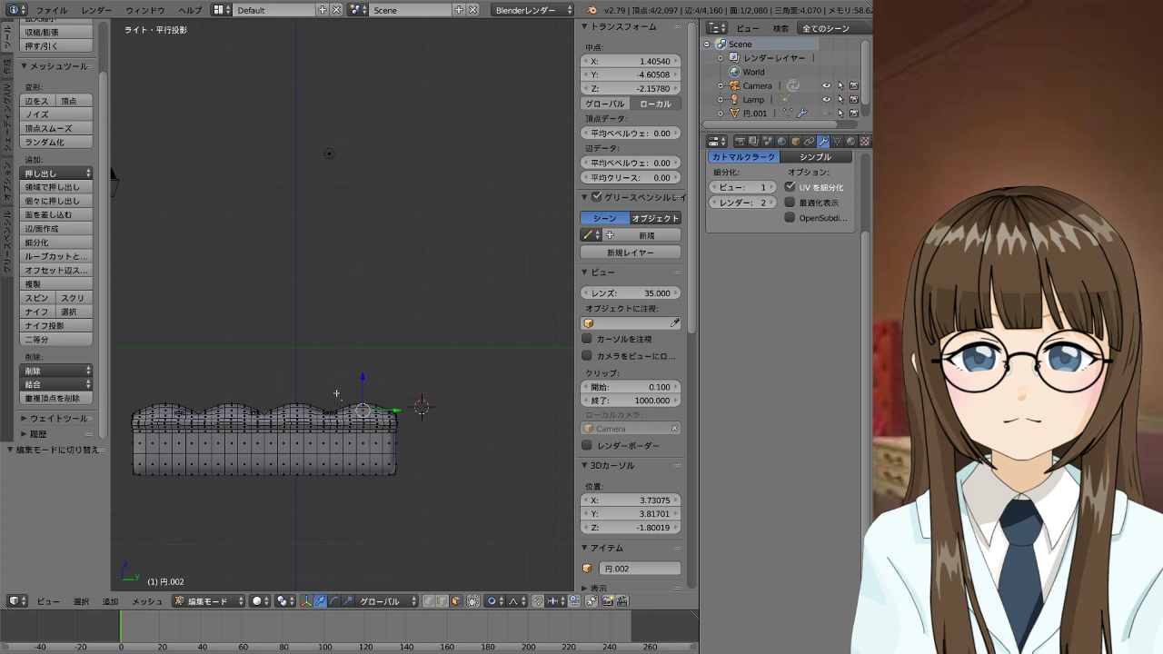
mouse_move(337, 393)
left_mouse_down()
mouse_move(388, 491)
mouse_move(422, 494)
left_mouse_up()
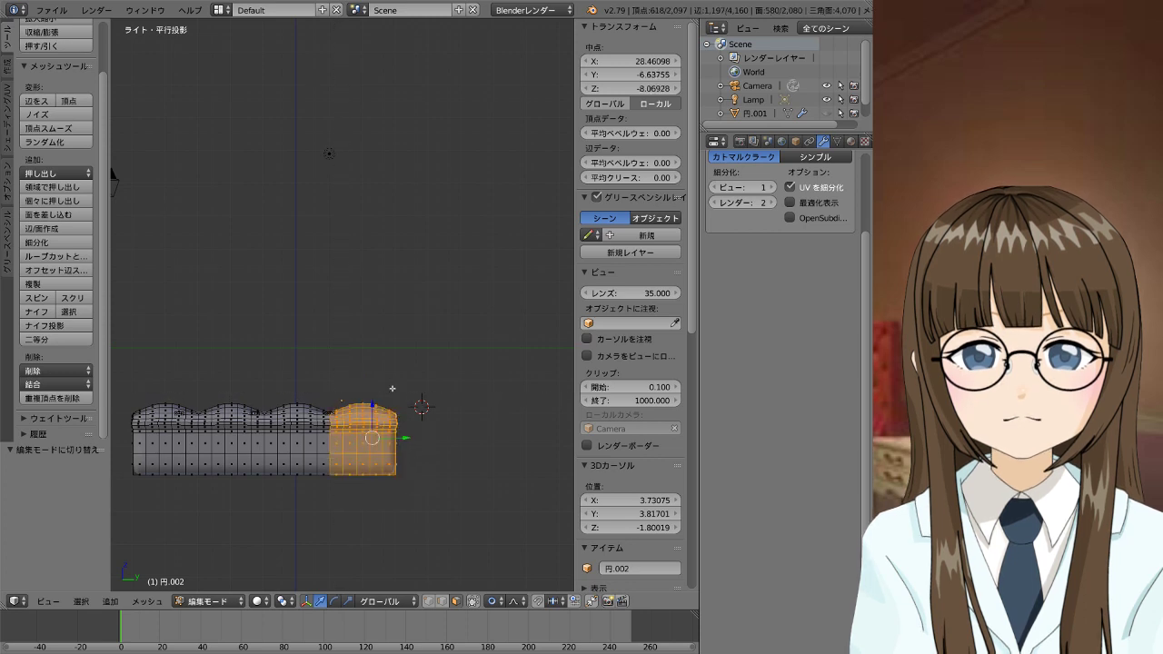
Delete the selected end faces of the seat mesh
key("x")
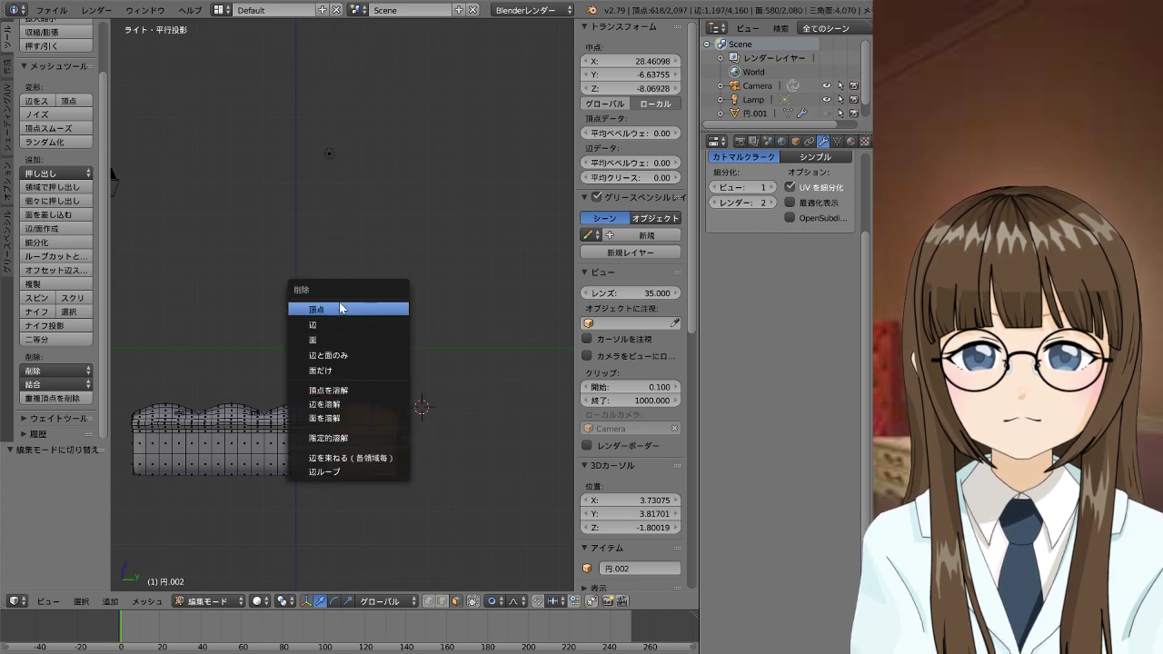
left_click(345, 341)
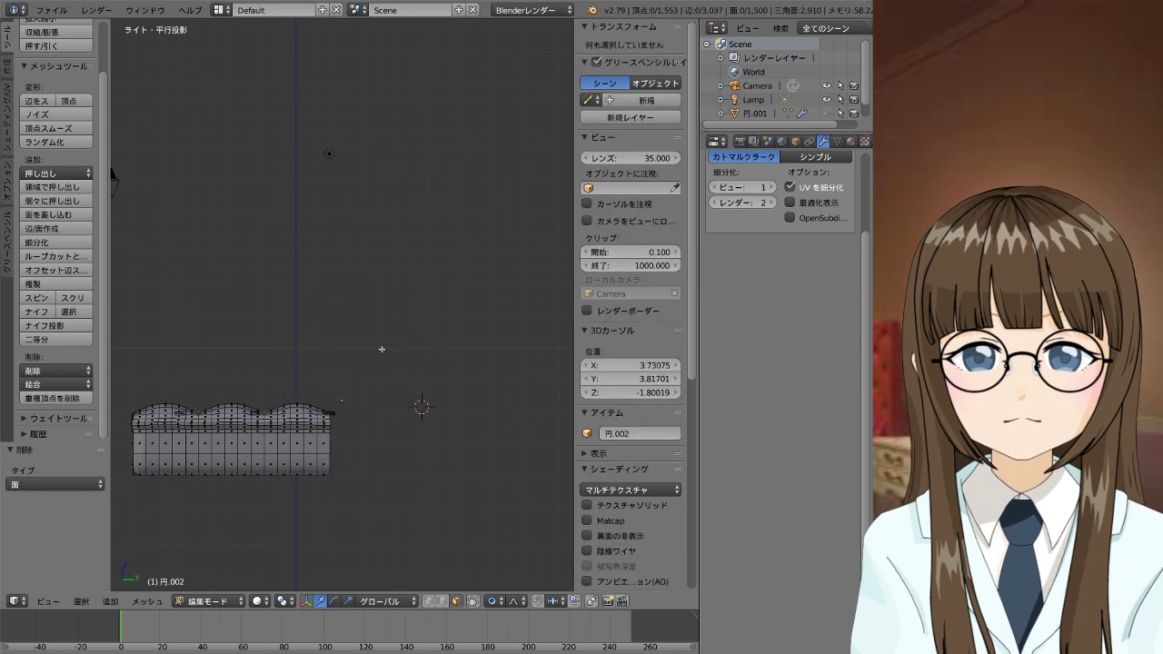
mouse_move(381, 460)
middle_mouse_down()
mouse_move(372, 522)
mouse_move(385, 550)
middle_mouse_up()
Delete the linked stray vertices at the seat's top-right corner
right_click(315, 95)
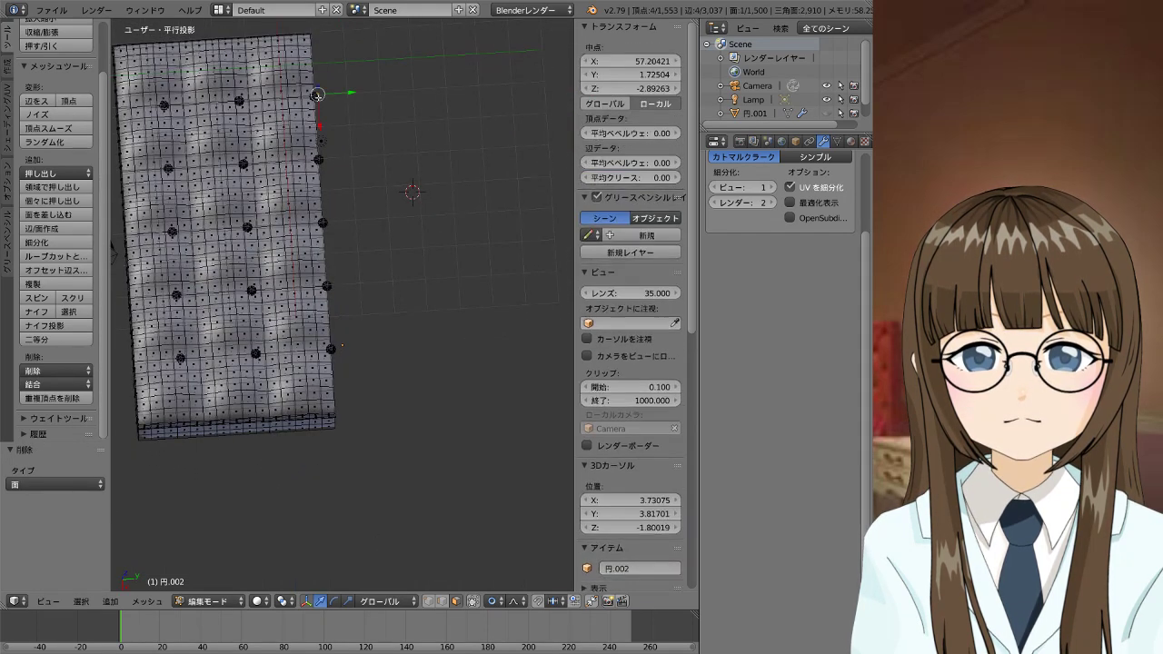
key("l")
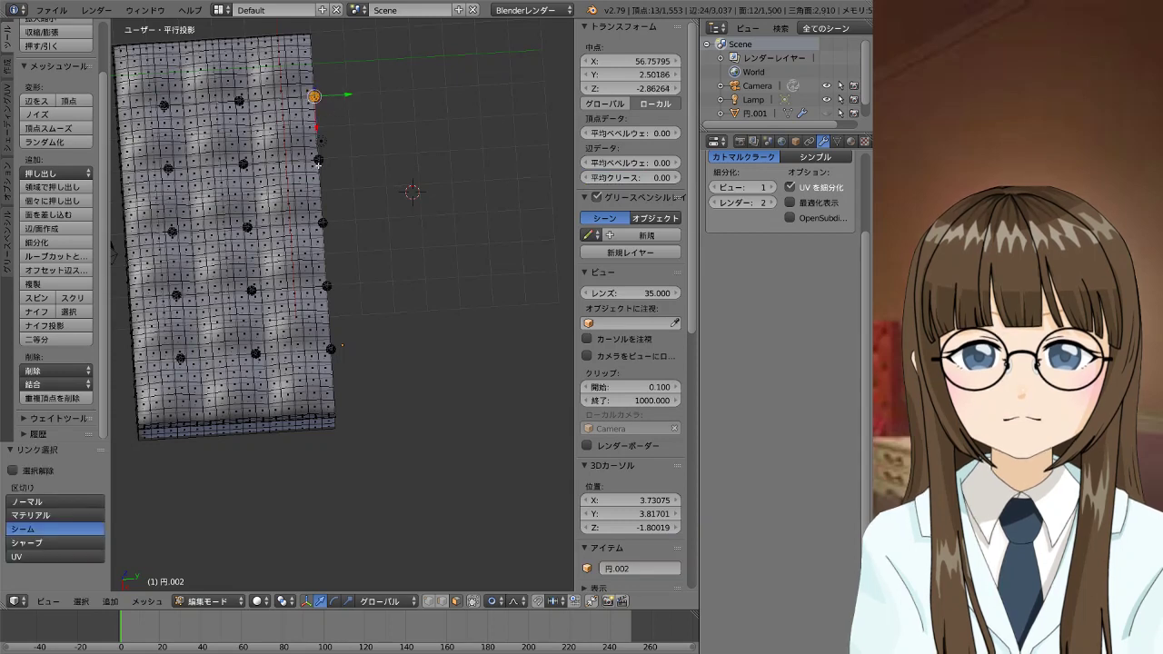
key("l")
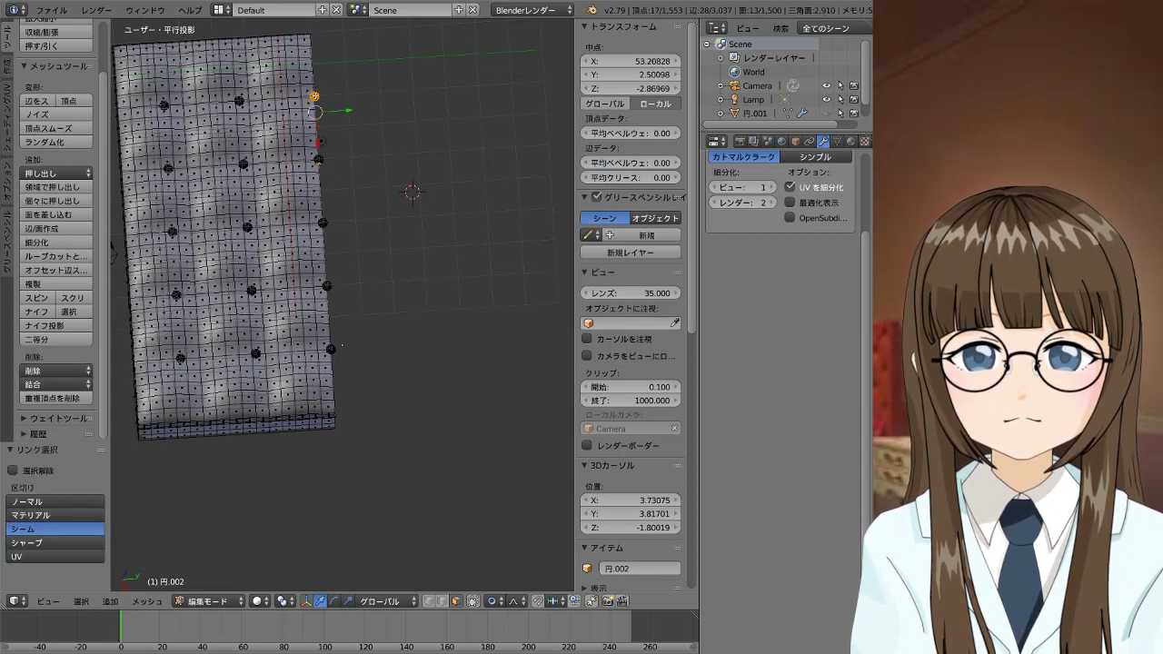
right_click(316, 95)
key("l")
key("x")
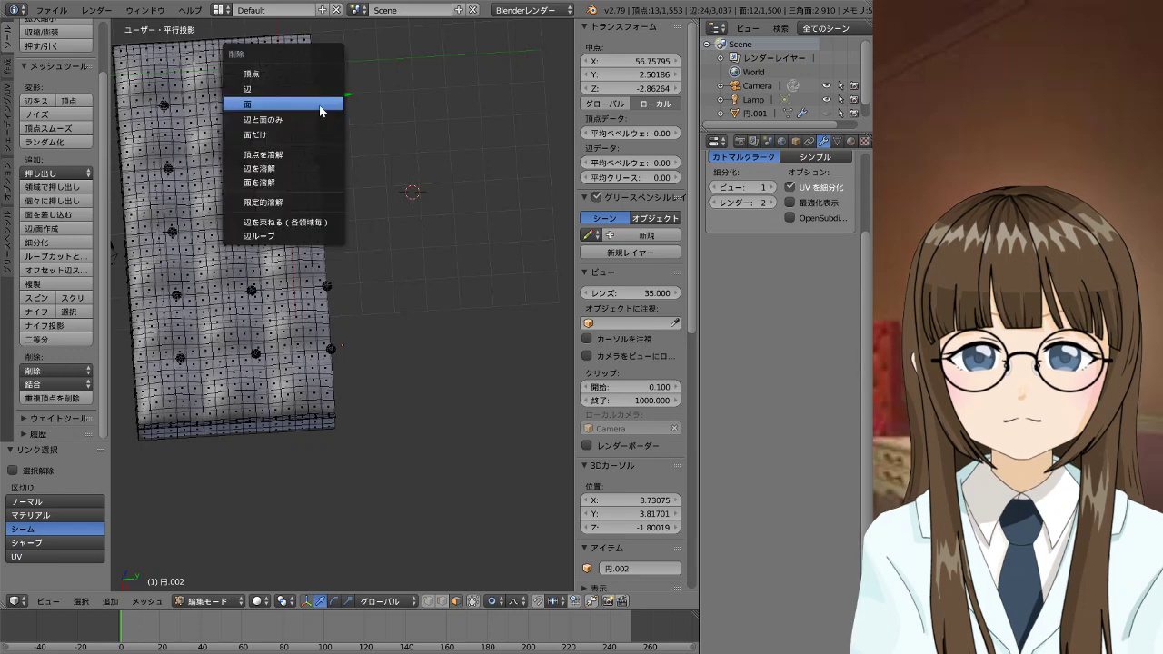
left_click(300, 73)
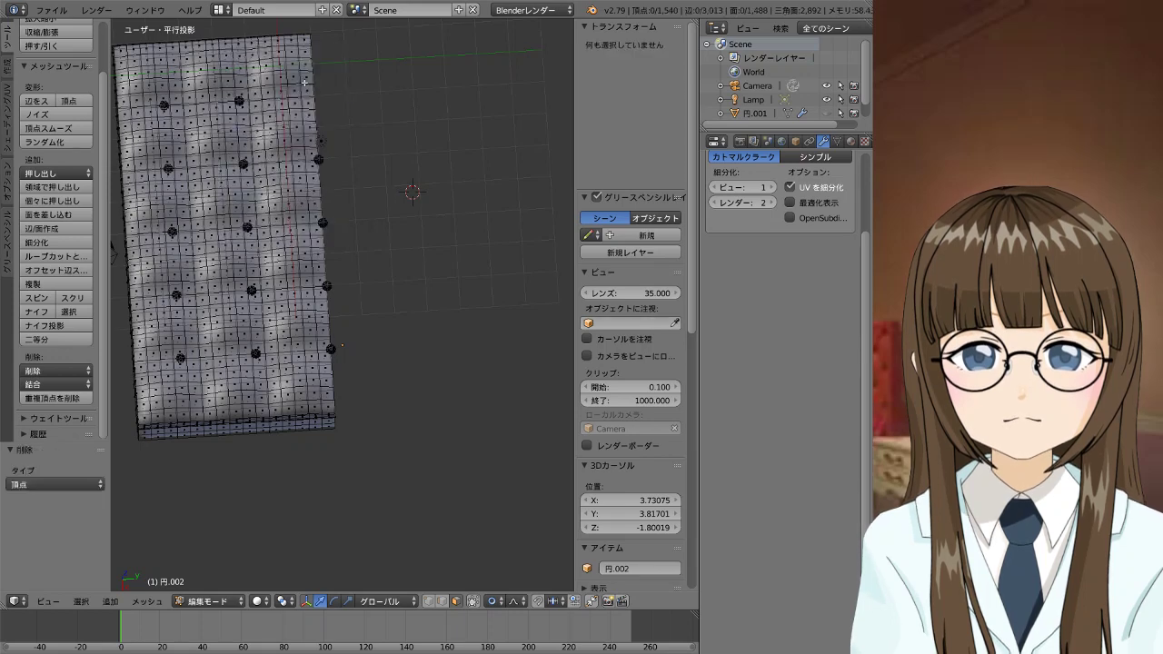
Delete the loose stacked vertices further down the right edge
right_click(321, 156)
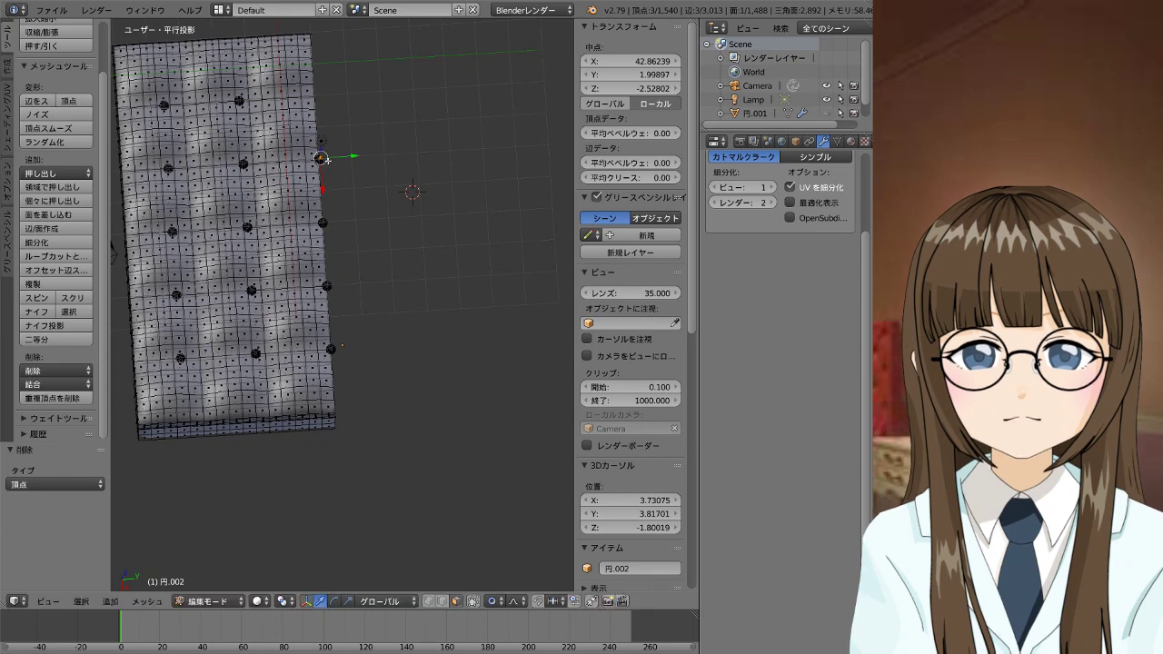
key("l")
key("x")
left_click(316, 168)
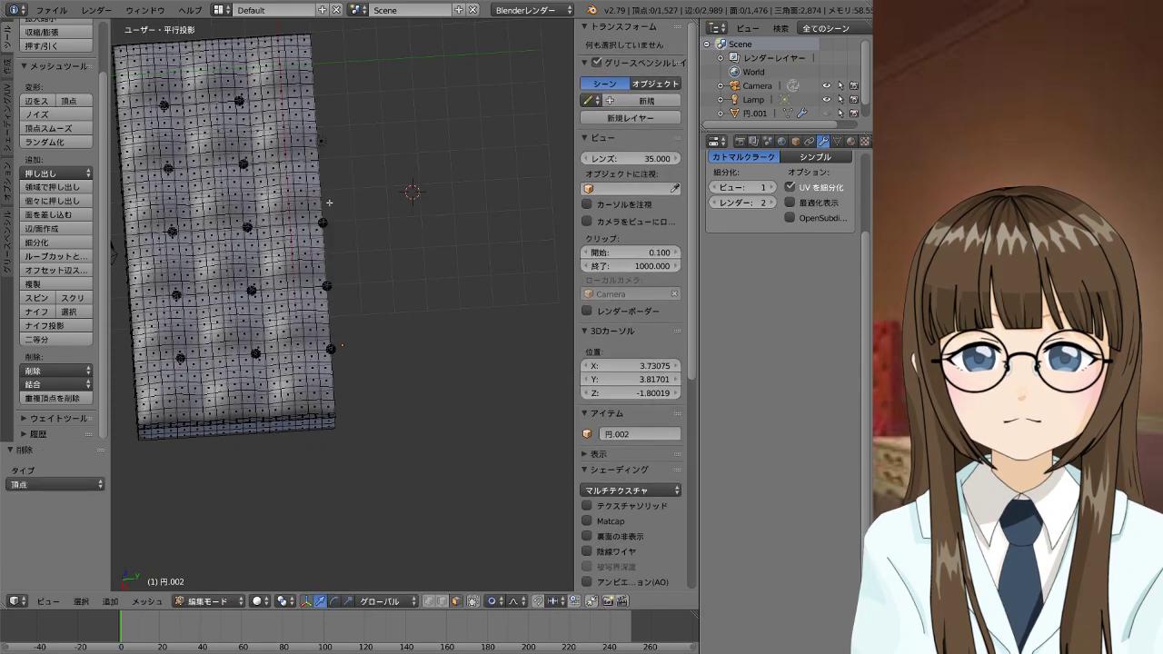
right_click(321, 223)
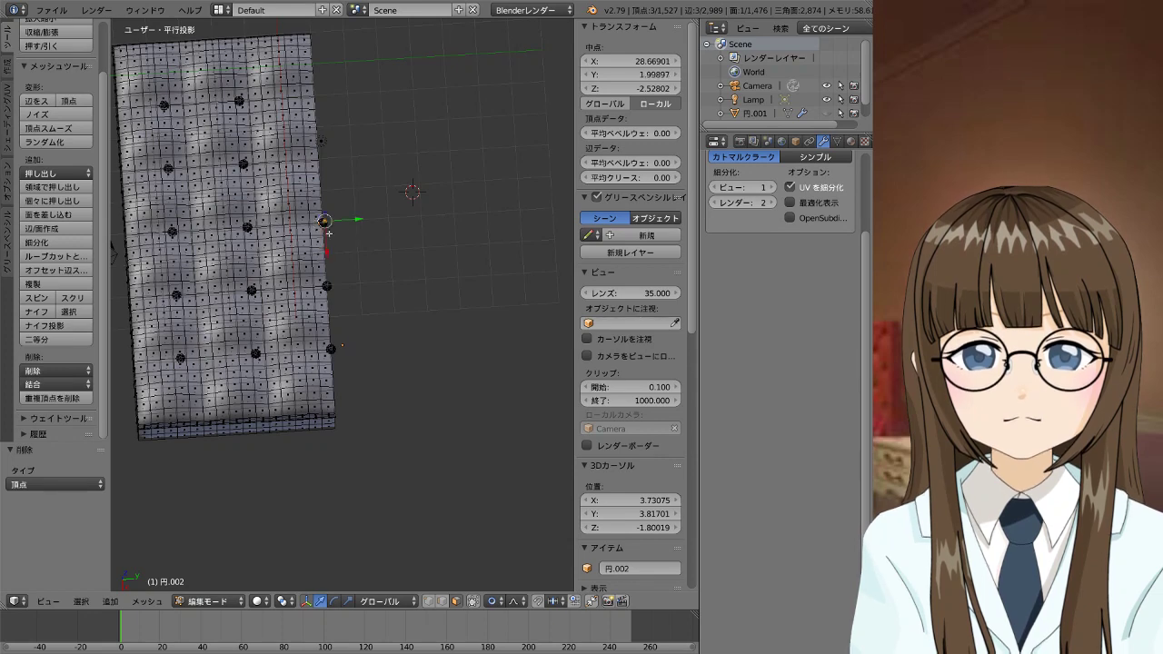
key("l")
key("x")
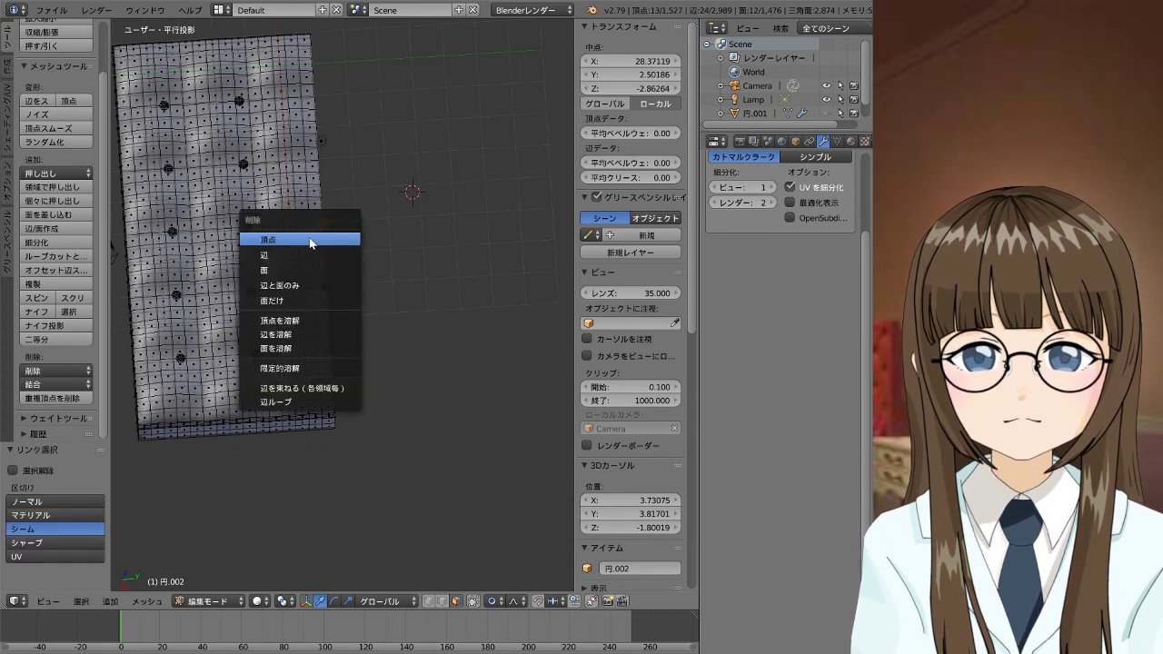
left_click(310, 240)
Delete the remaining stray vertices beside the lower right edge
right_click(329, 284)
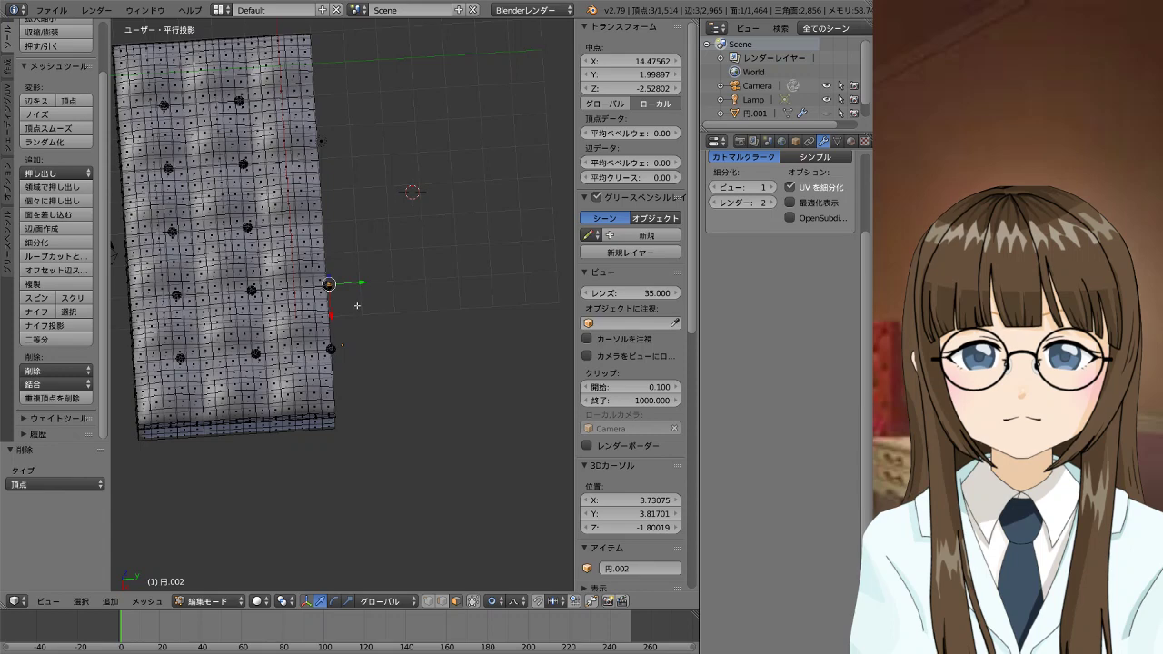
key("l")
key("x")
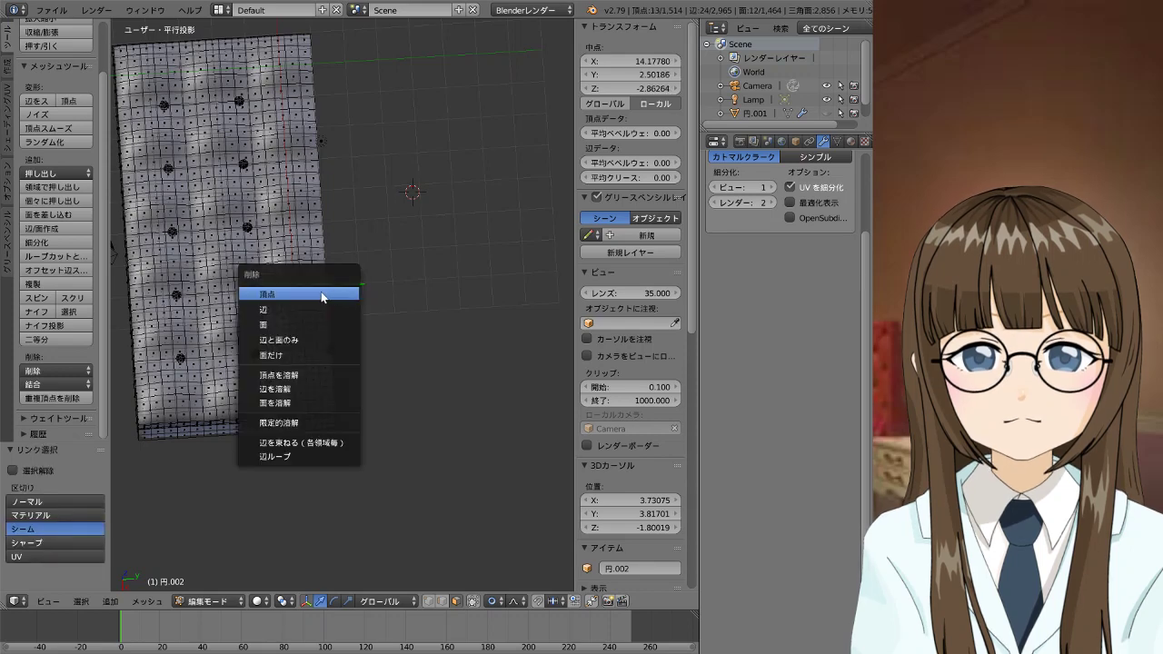
left_click(335, 292)
right_click(332, 347)
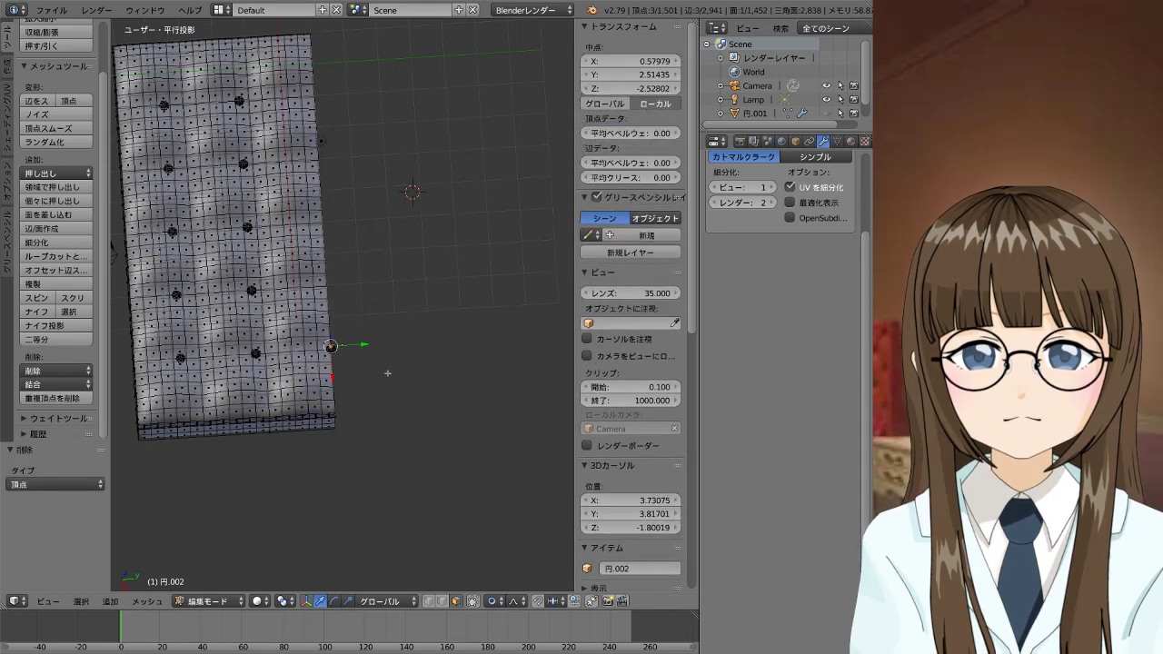
key("l")
key("x")
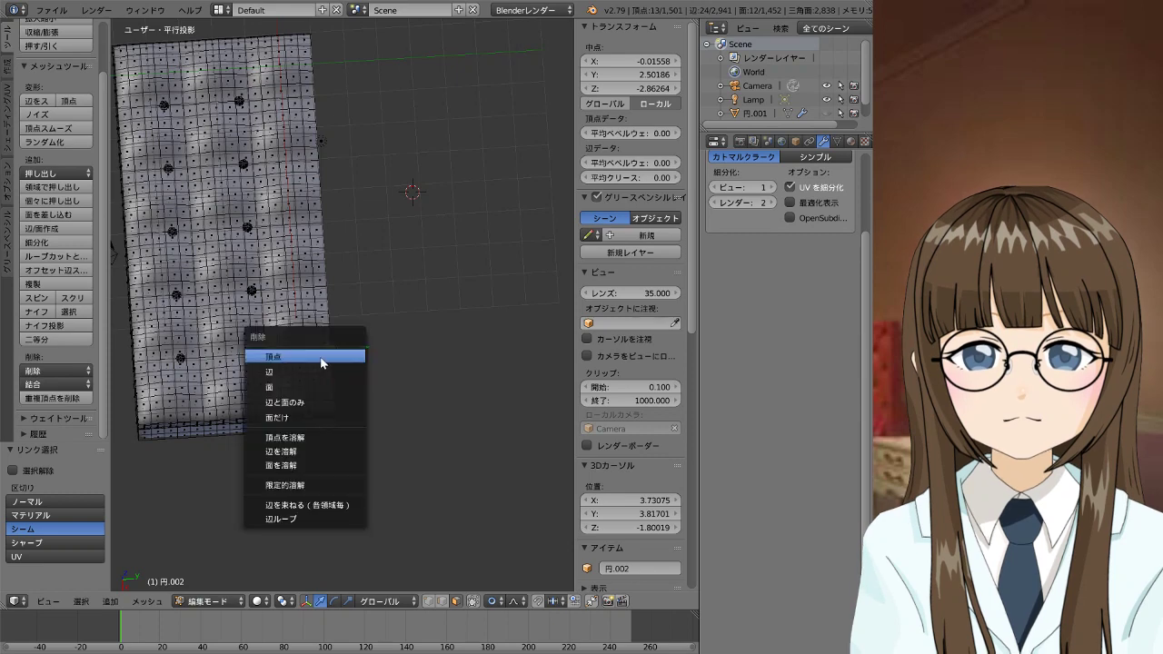
left_click(320, 356)
Zoom onto the cushion's open end and select edge loops at its corner
mouse_move(321, 362)
middle_mouse_down()
mouse_move(321, 319)
mouse_move(266, 284)
middle_mouse_up()
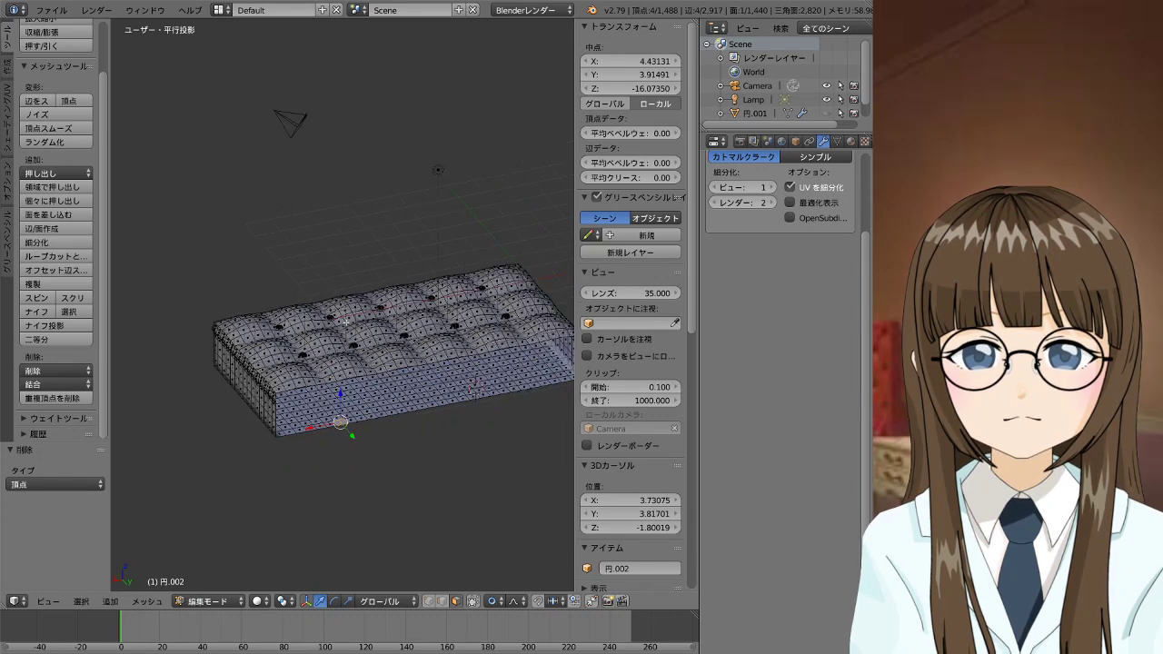
mouse_move(356, 316)
middle_mouse_down()
mouse_move(294, 328)
mouse_move(314, 363)
mouse_move(312, 413)
mouse_move(278, 367)
mouse_move(247, 366)
mouse_move(291, 394)
mouse_move(355, 371)
mouse_move(371, 351)
mouse_move(394, 369)
mouse_move(358, 376)
mouse_move(363, 366)
mouse_move(329, 389)
mouse_move(218, 382)
mouse_move(247, 402)
mouse_move(398, 373)
middle_mouse_up()
scroll(254, 366, "up", 3)
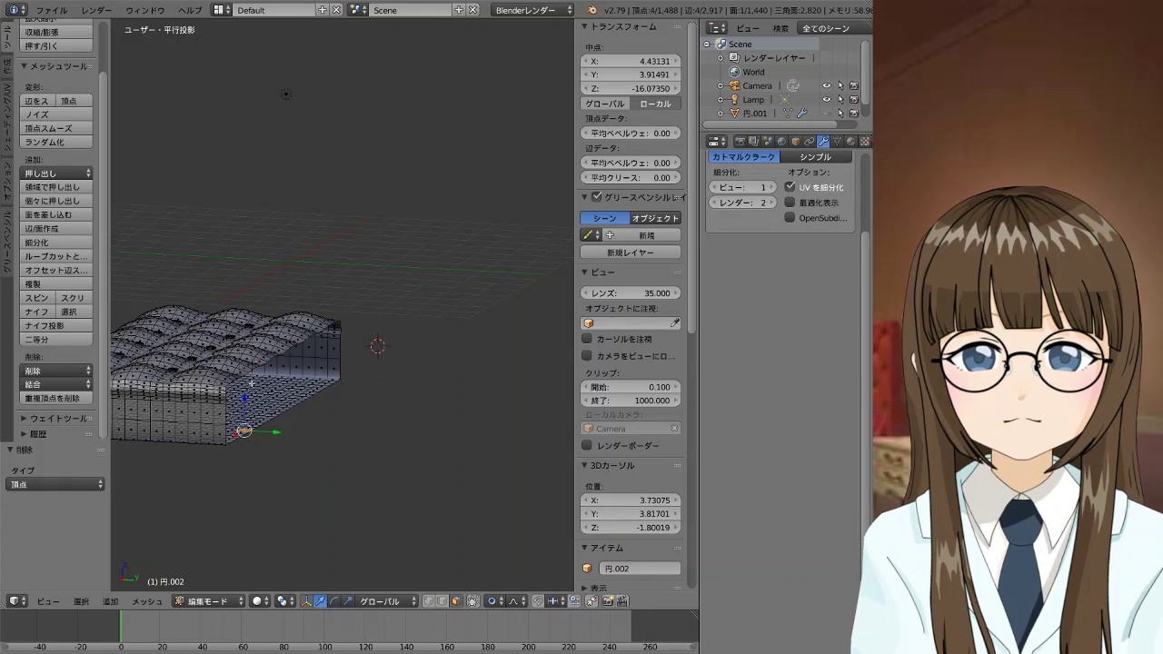
mouse_move(251, 383)
middle_mouse_down()
mouse_move(402, 376)
mouse_move(418, 342)
mouse_move(167, 165)
middle_mouse_up()
scroll(428, 408, "up", 2)
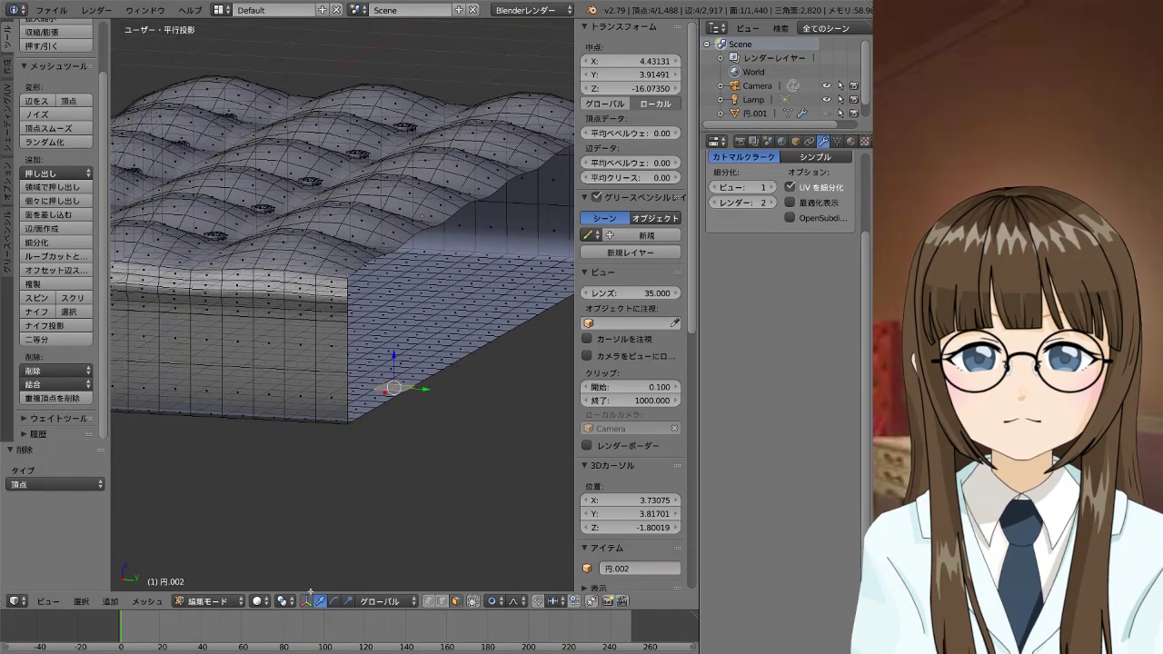
right_click(349, 298)
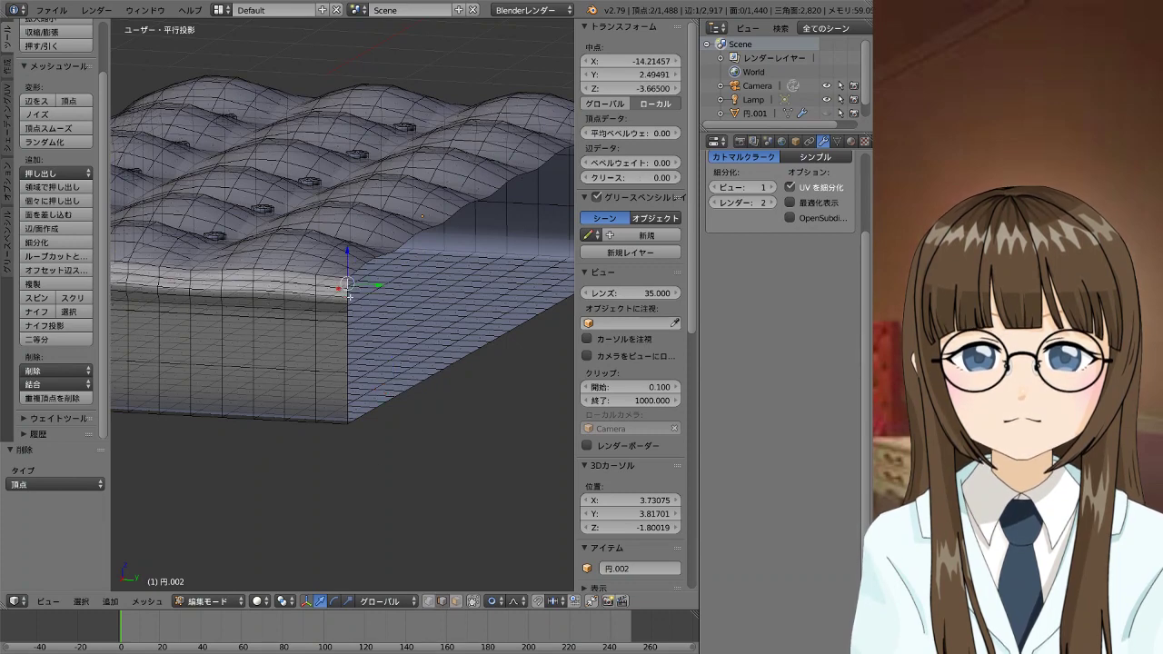
right_click(348, 294, "alt")
right_click(347, 295, "alt")
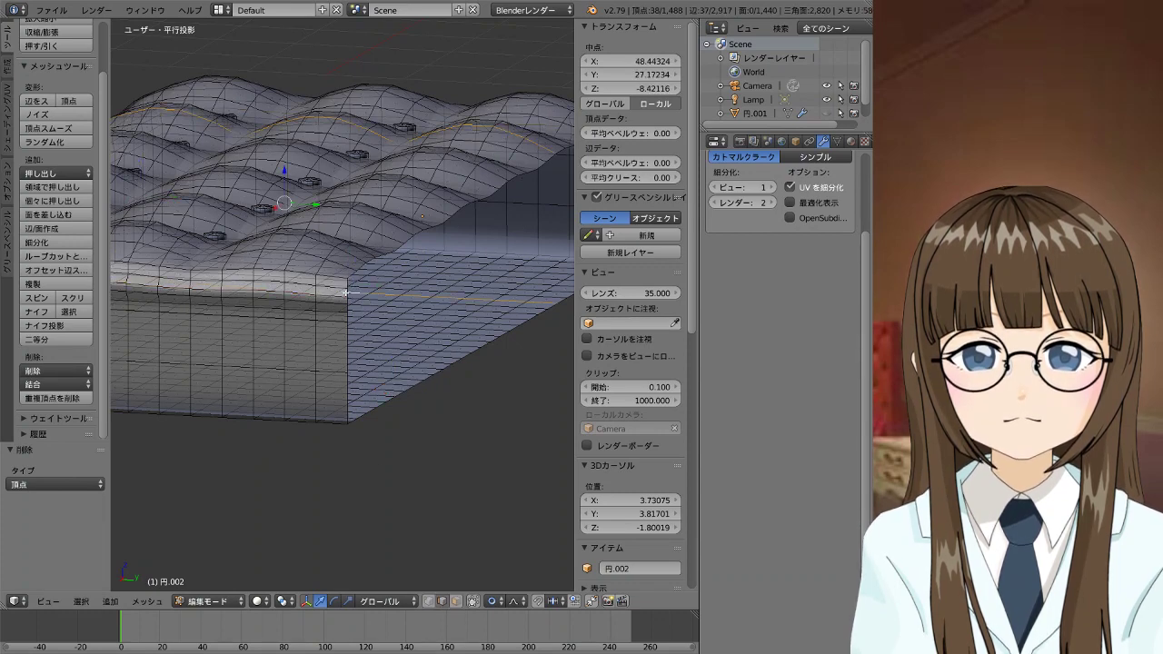
right_click(347, 295, "alt")
Select the shortest edge path from the top corner edge down to the bottom vertex
mouse_move(424, 323)
middle_mouse_down()
mouse_move(297, 370)
mouse_move(314, 345)
mouse_move(382, 357)
middle_mouse_up()
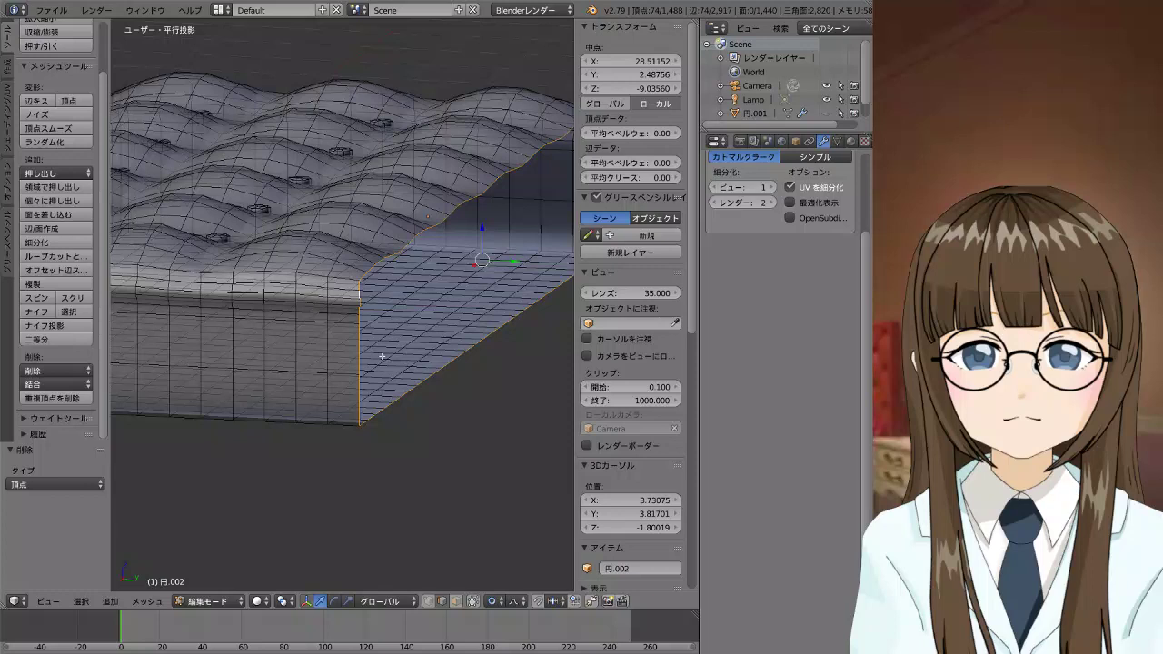
right_click(360, 287)
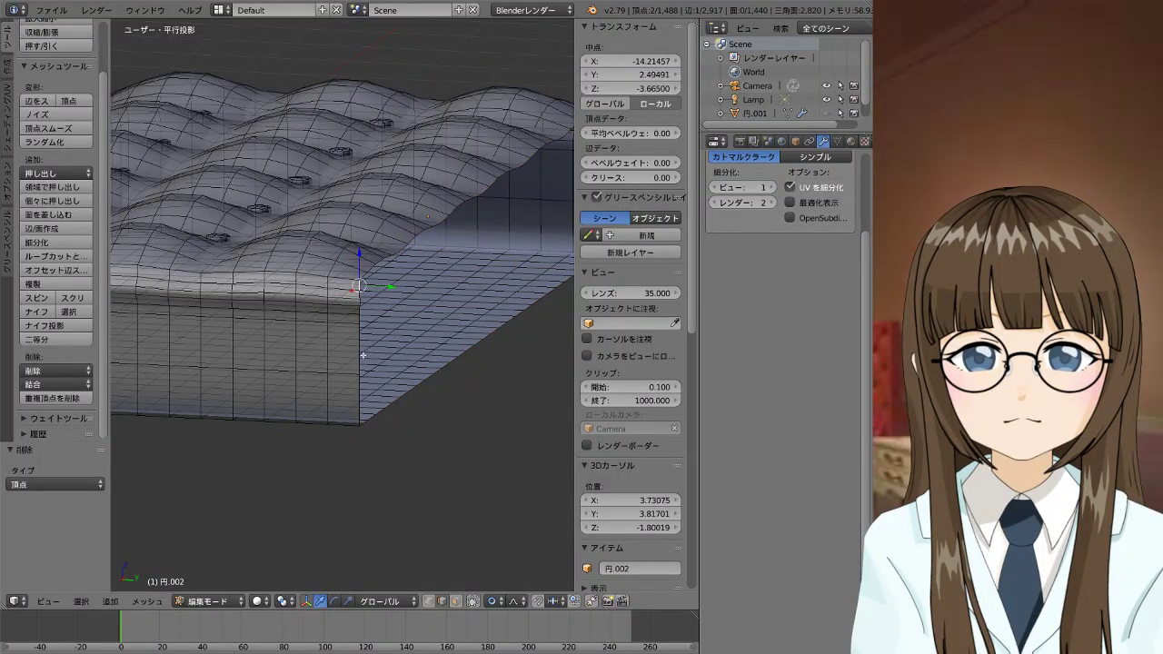
right_click(360, 421, "ctrl")
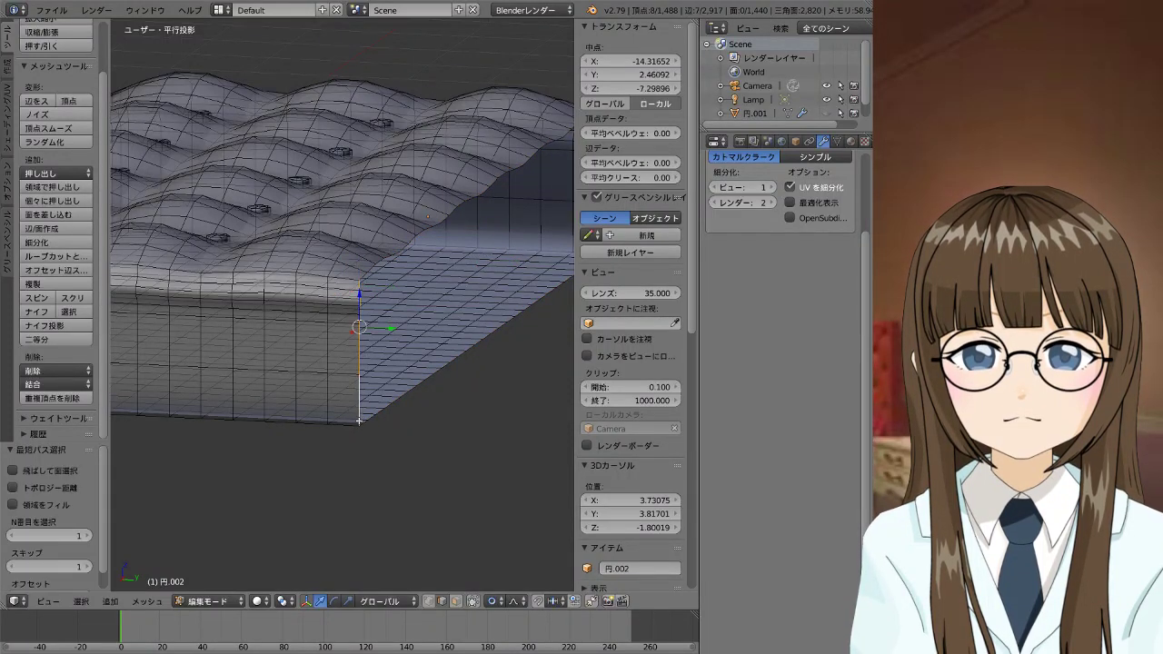
mouse_move(389, 389)
middle_mouse_down()
mouse_move(225, 397)
mouse_move(302, 397)
middle_mouse_up()
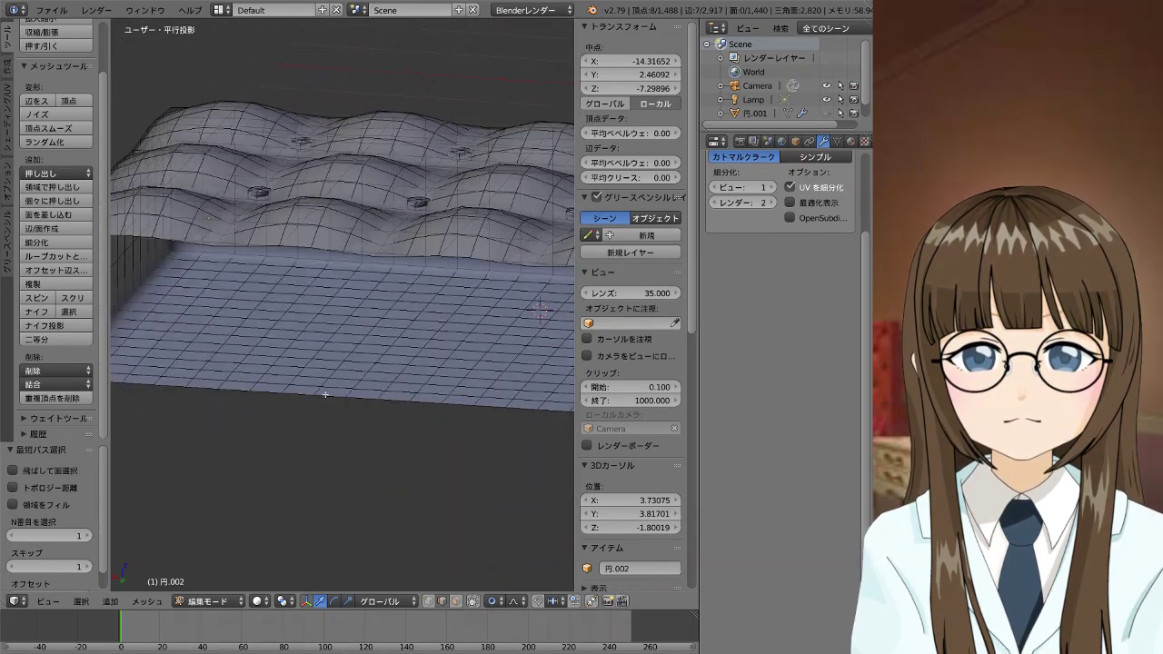
Check front and right views, then extrude the corner edge column constrained to X
key("KP_1")
scroll(364, 389, "down", 3)
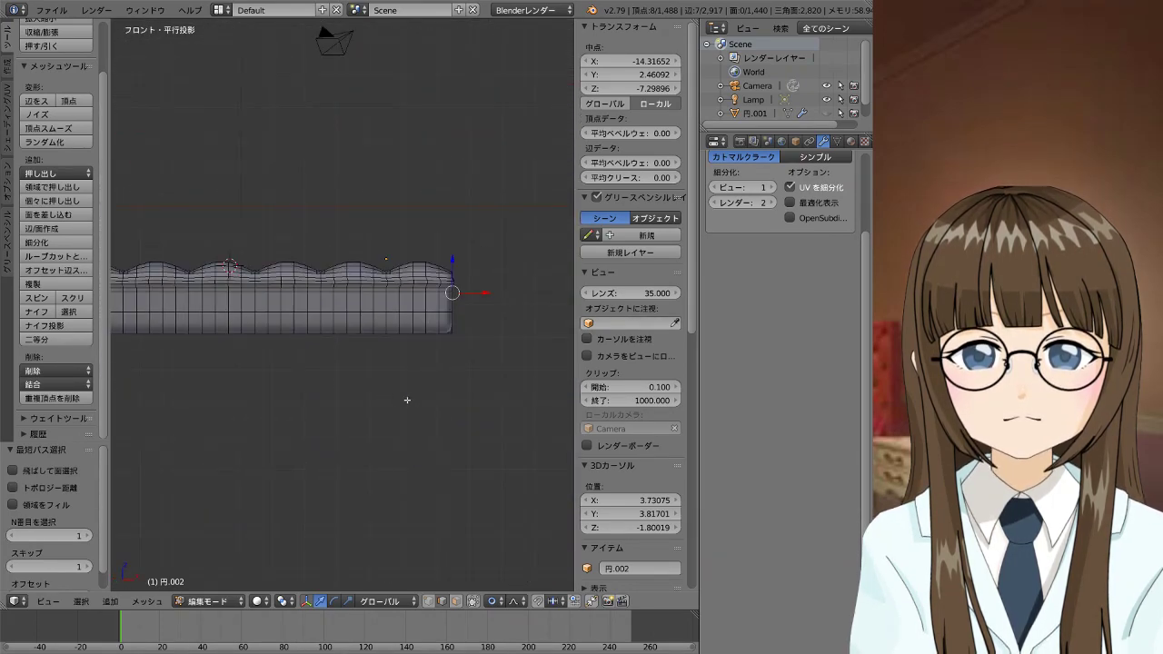
key("KP_3")
mouse_move(441, 384)
middle_mouse_down()
mouse_move(239, 400)
mouse_move(256, 398)
middle_mouse_up()
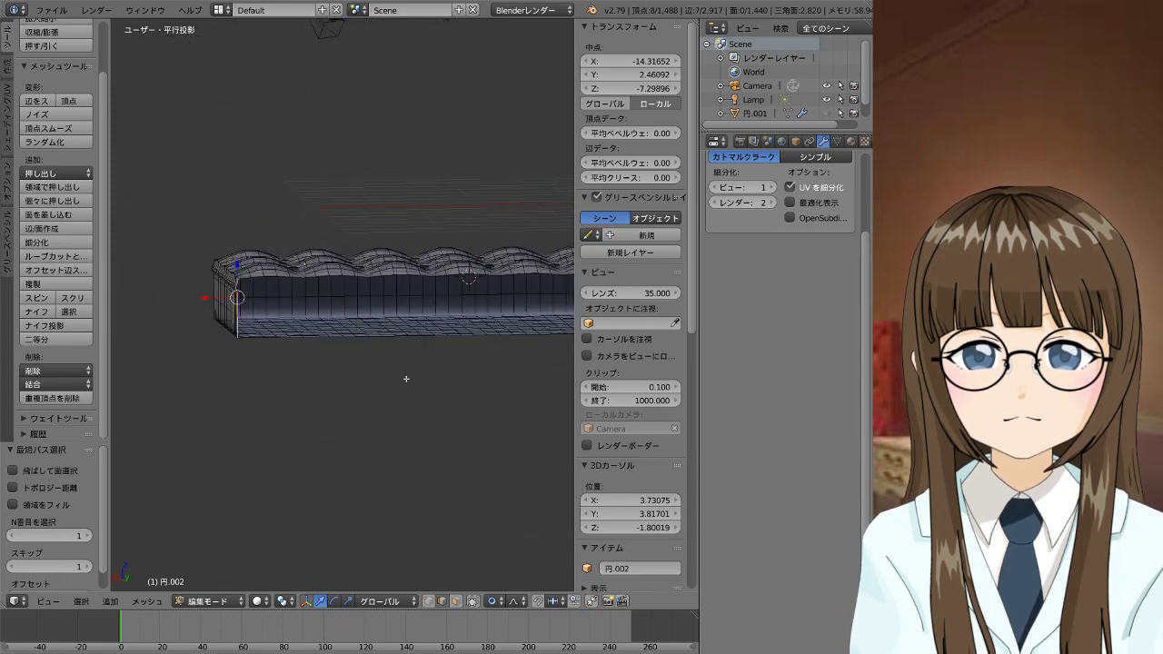
mouse_move(408, 379)
middle_mouse_down()
mouse_move(216, 428)
mouse_move(204, 415)
middle_mouse_up()
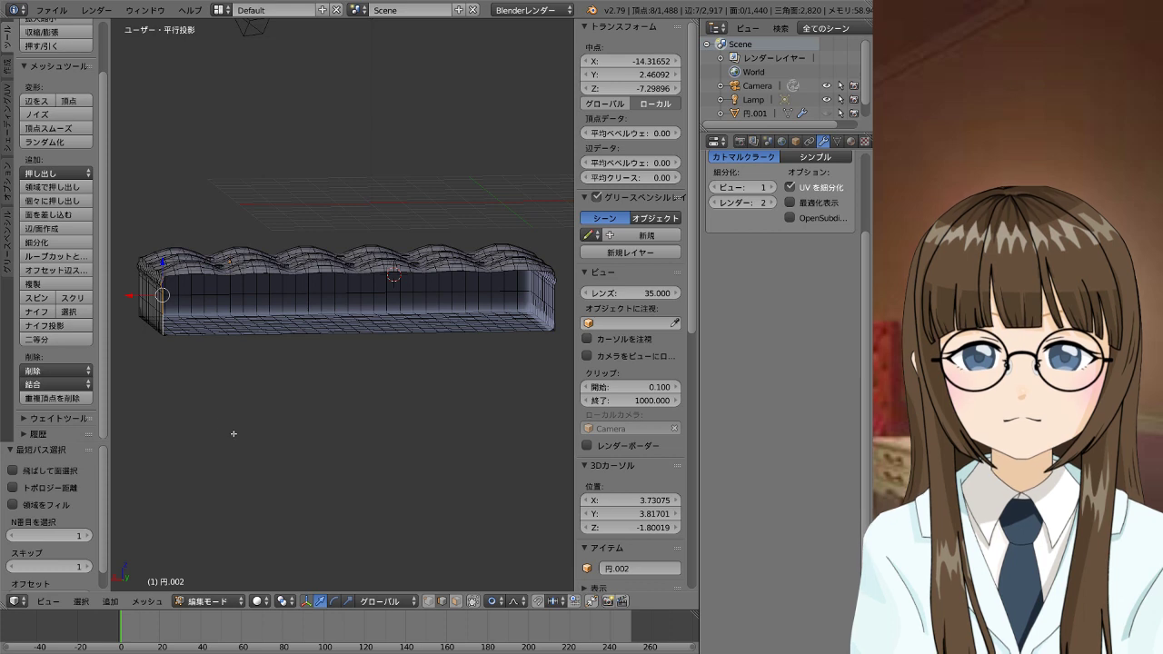
key("e")
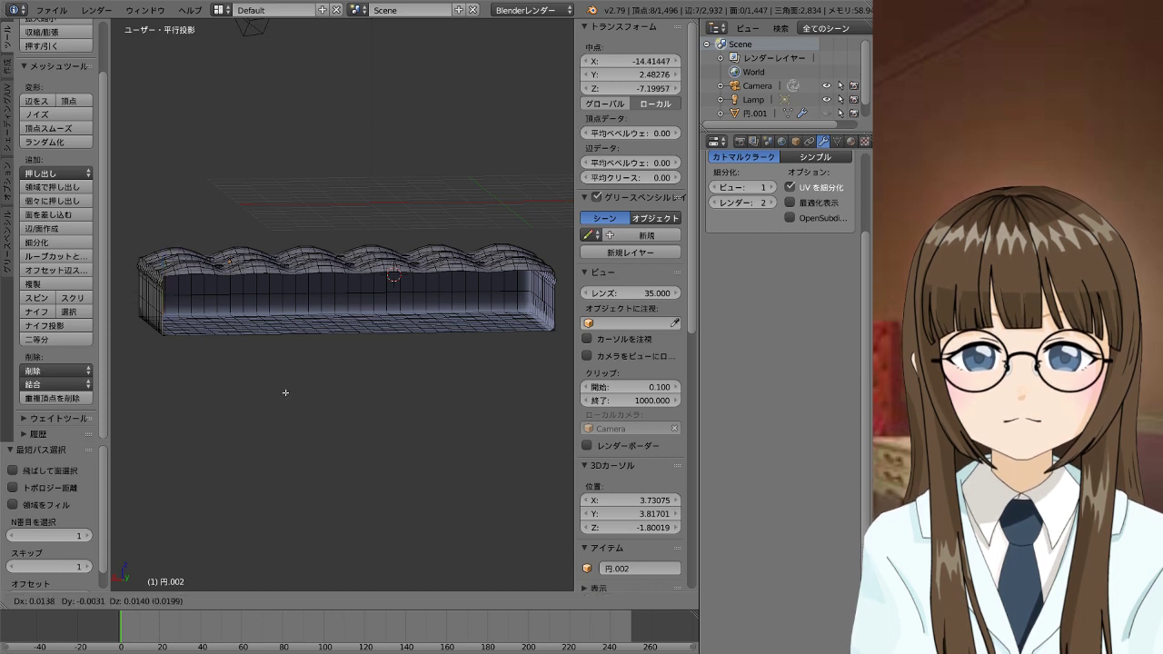
key("x")
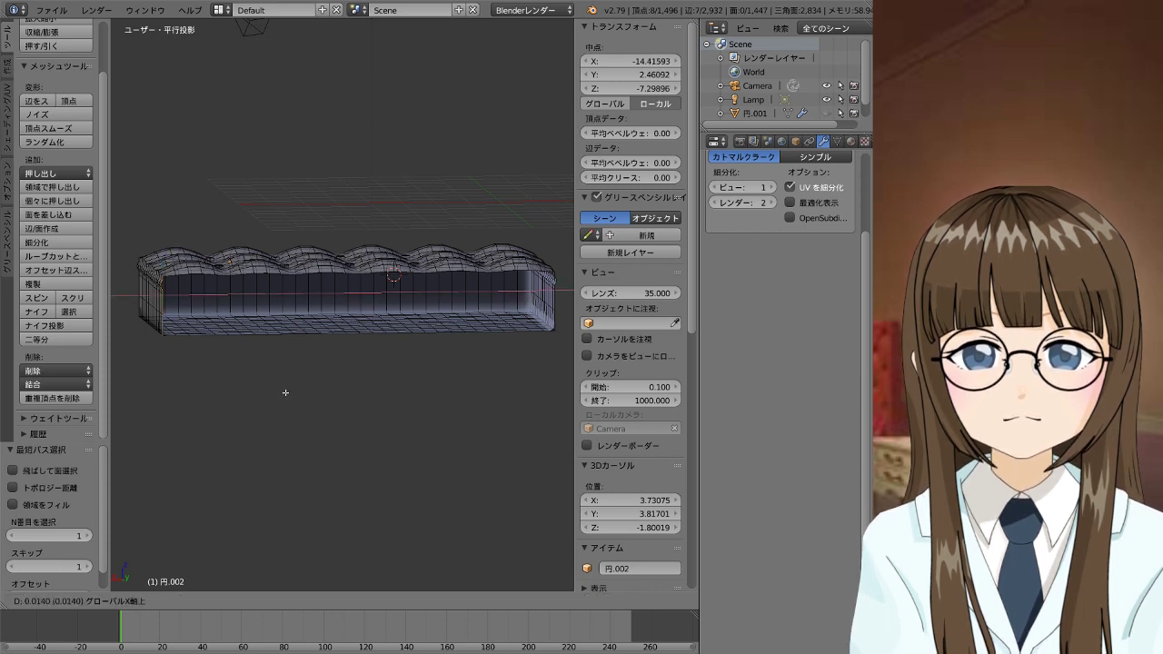
Confirm the 12.045 X extrusion and zoom in to select a vertical edge on the end face
left_click(218, 392)
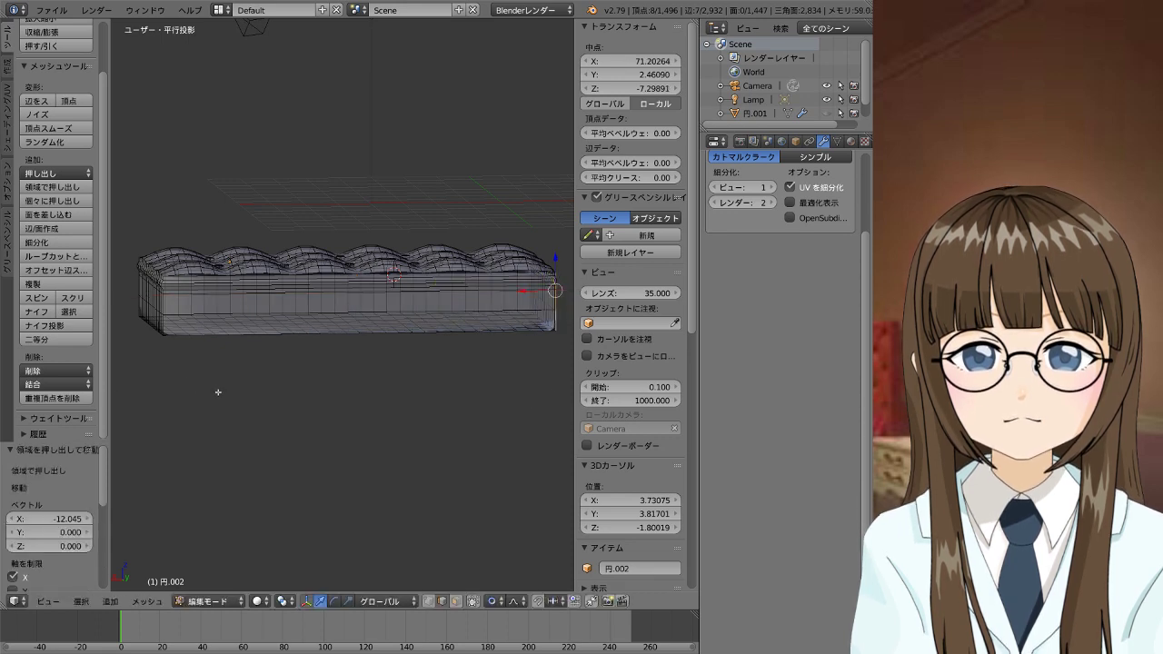
mouse_move(244, 417)
middle_mouse_down()
mouse_move(317, 432)
mouse_move(365, 414)
middle_mouse_up()
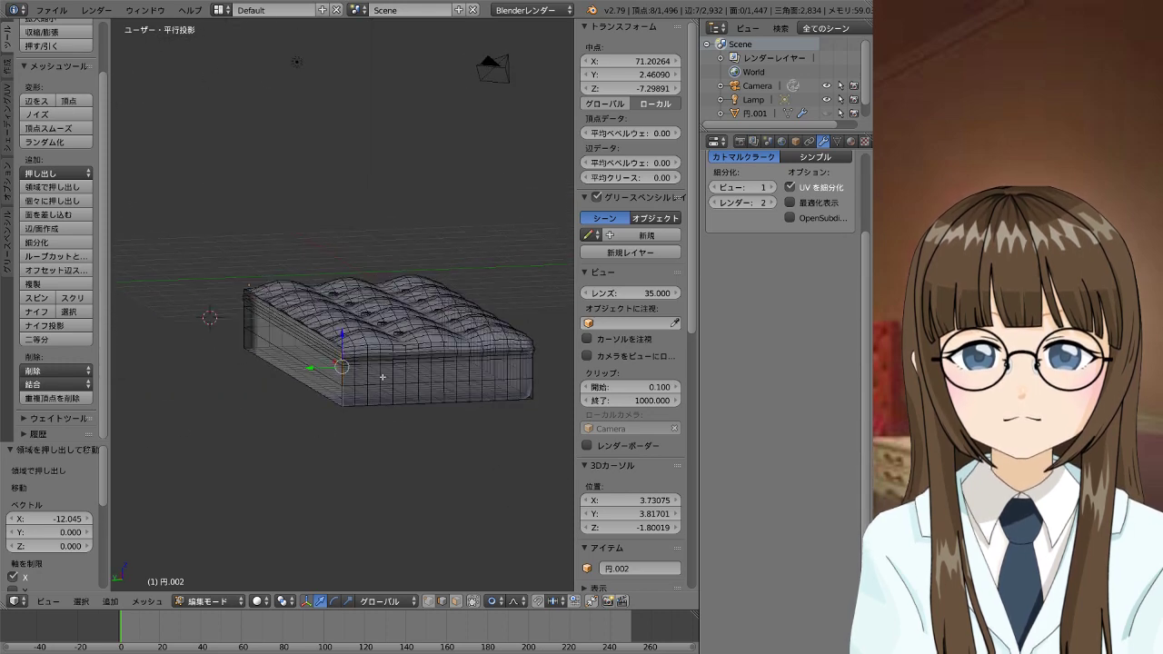
right_click(381, 376)
scroll(395, 386, "up", 2)
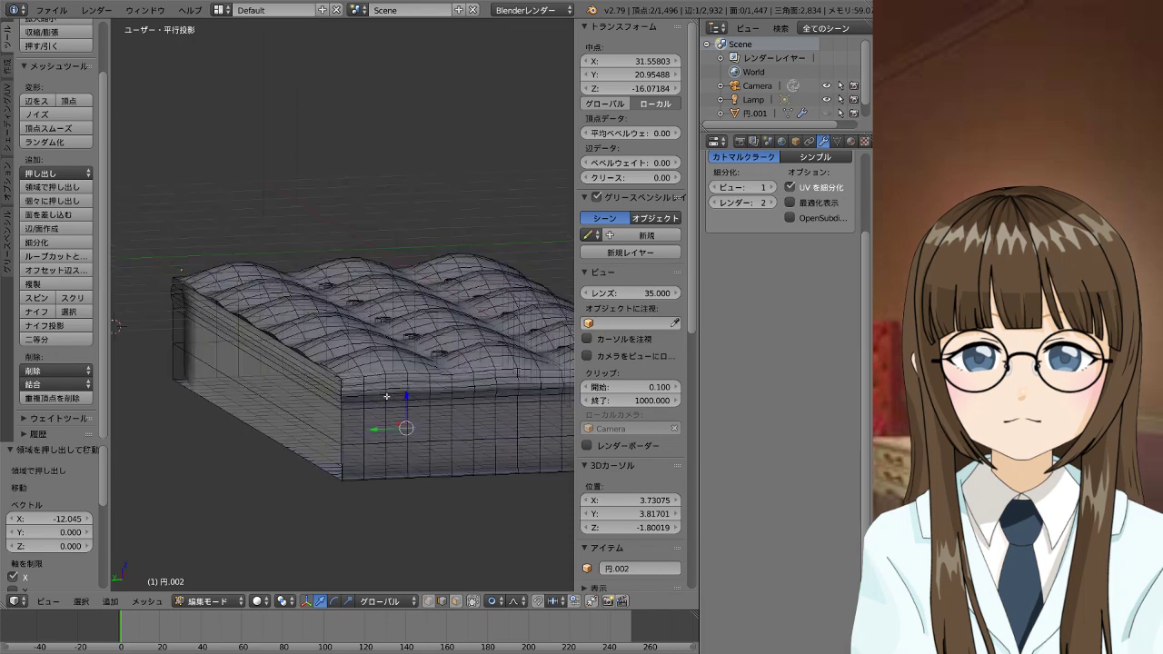
scroll(400, 372, "up", 2)
scroll(406, 352, "up", 2)
middle_click_drag(405, 352, 382, 299, "shift")
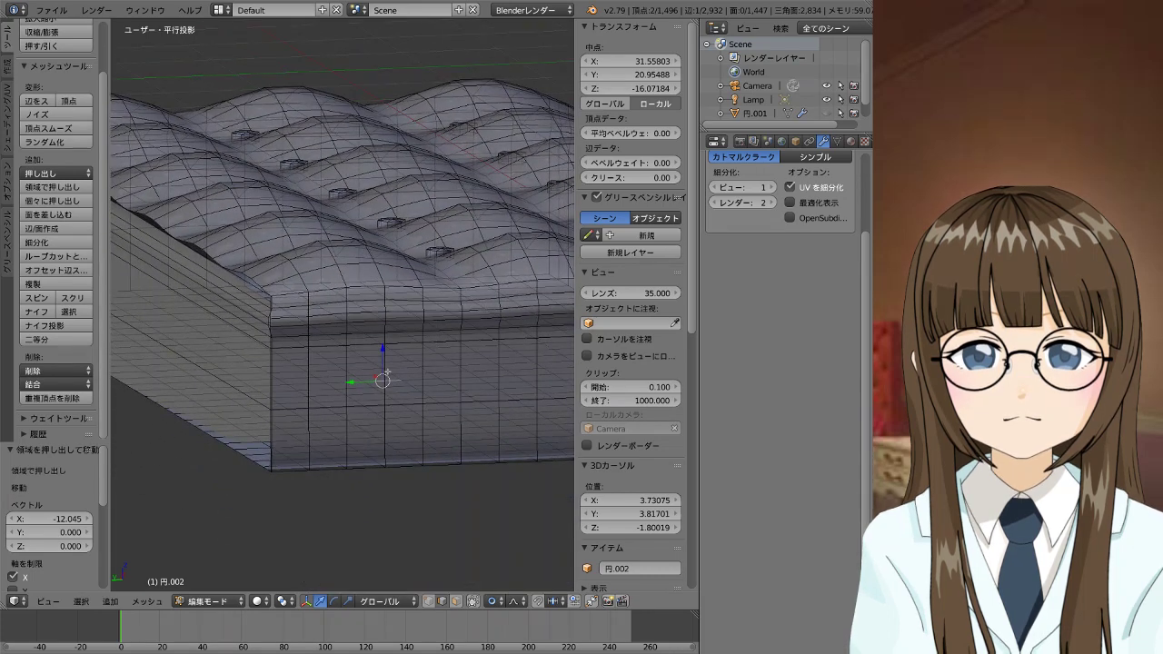
right_click(364, 394)
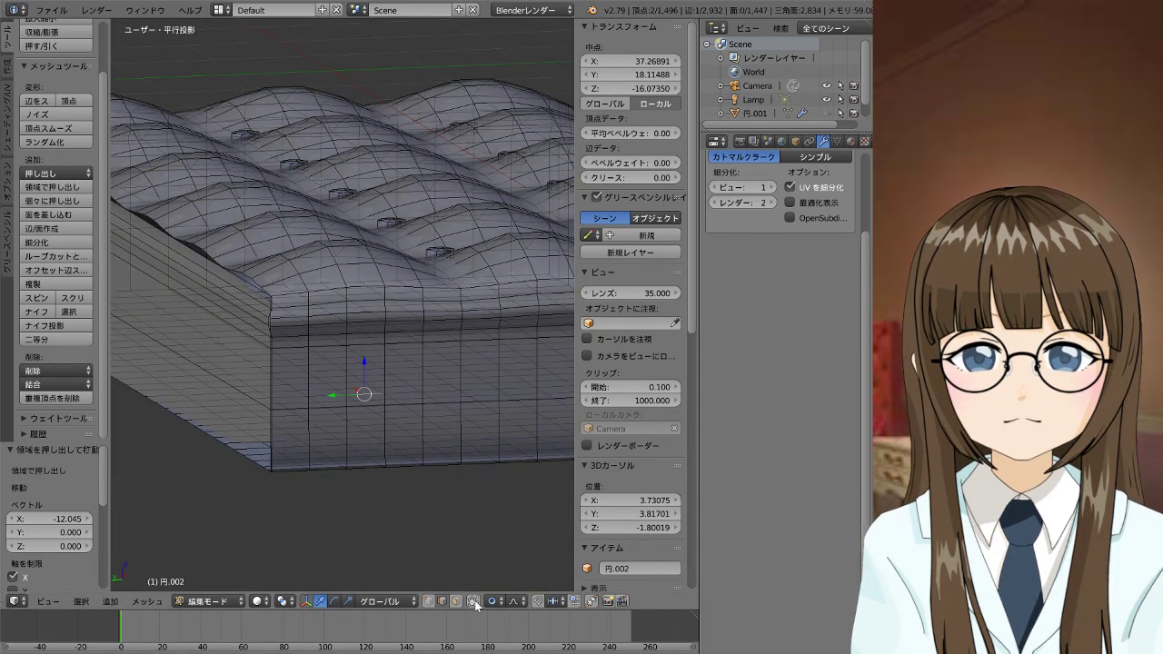
right_click(389, 396)
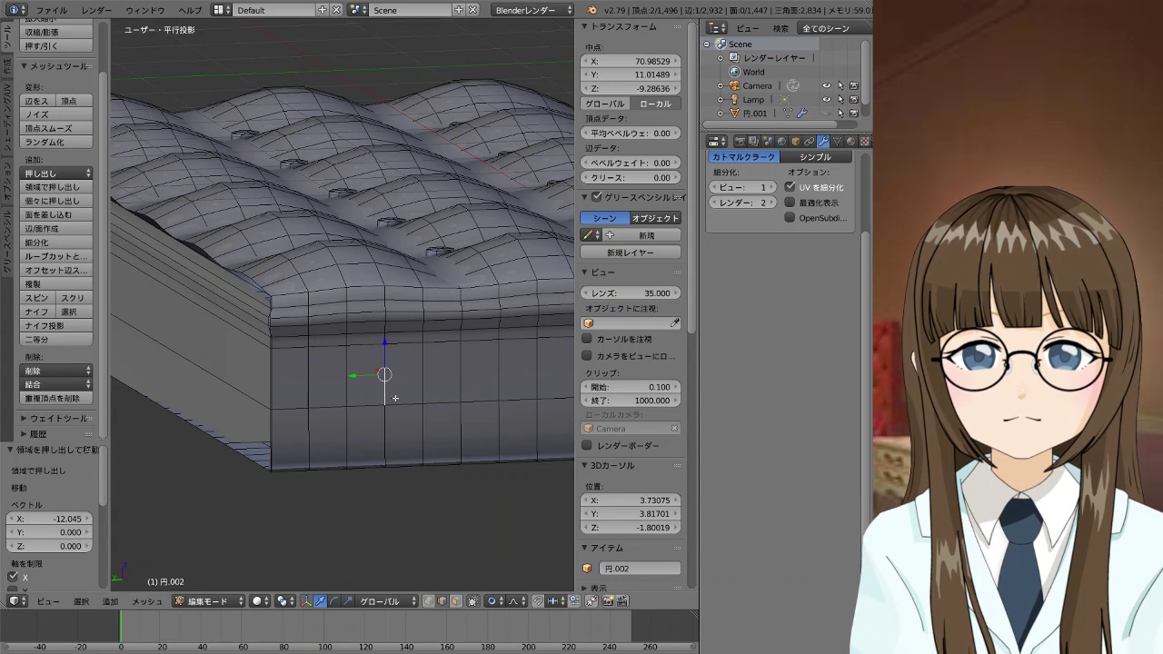
Select the vertical edge loop running down the extended end's corner
left_click(652, 61)
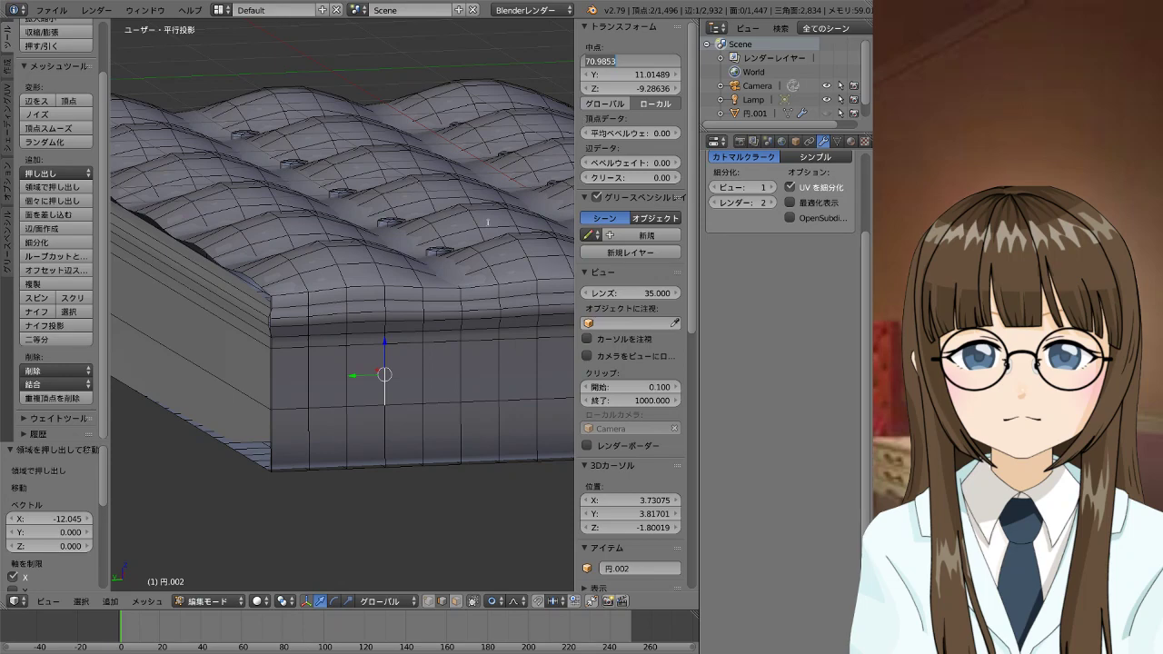
left_click(267, 310)
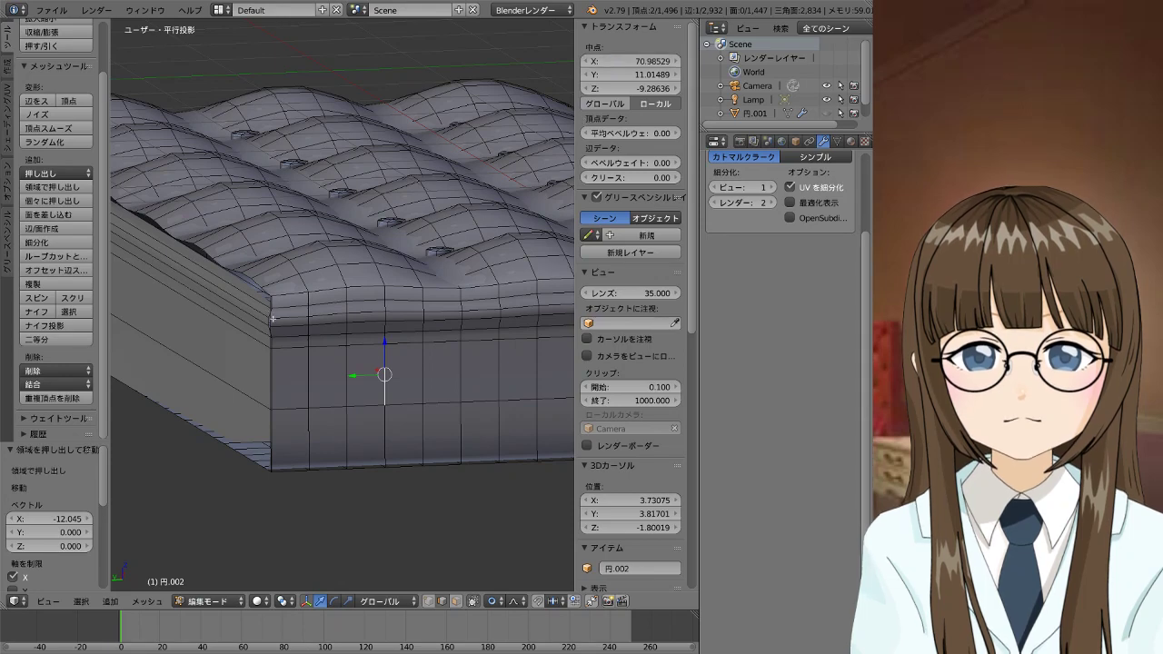
right_click(260, 451)
middle_click_drag(285, 438, 396, 448)
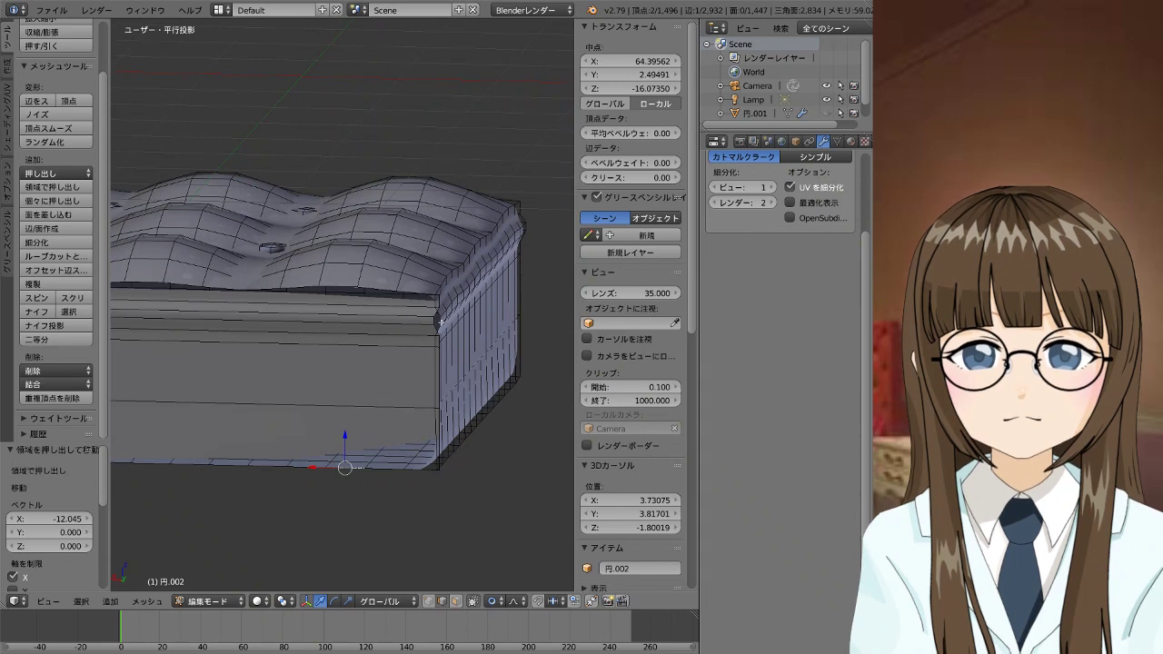
right_click(441, 296)
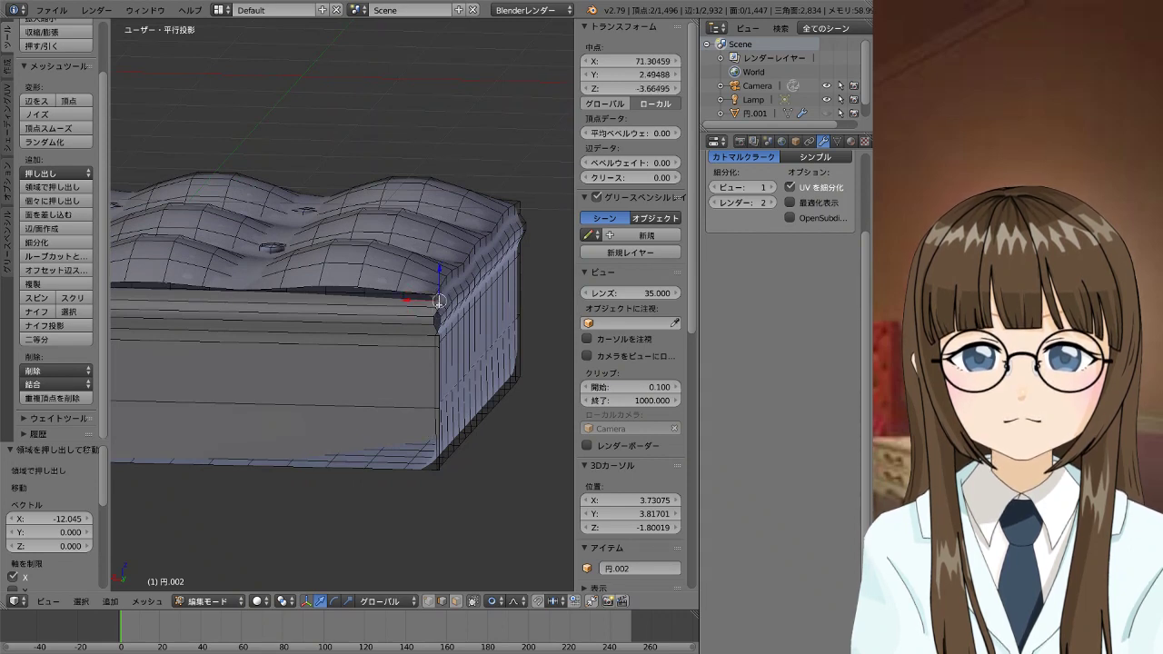
right_click(439, 304, "alt")
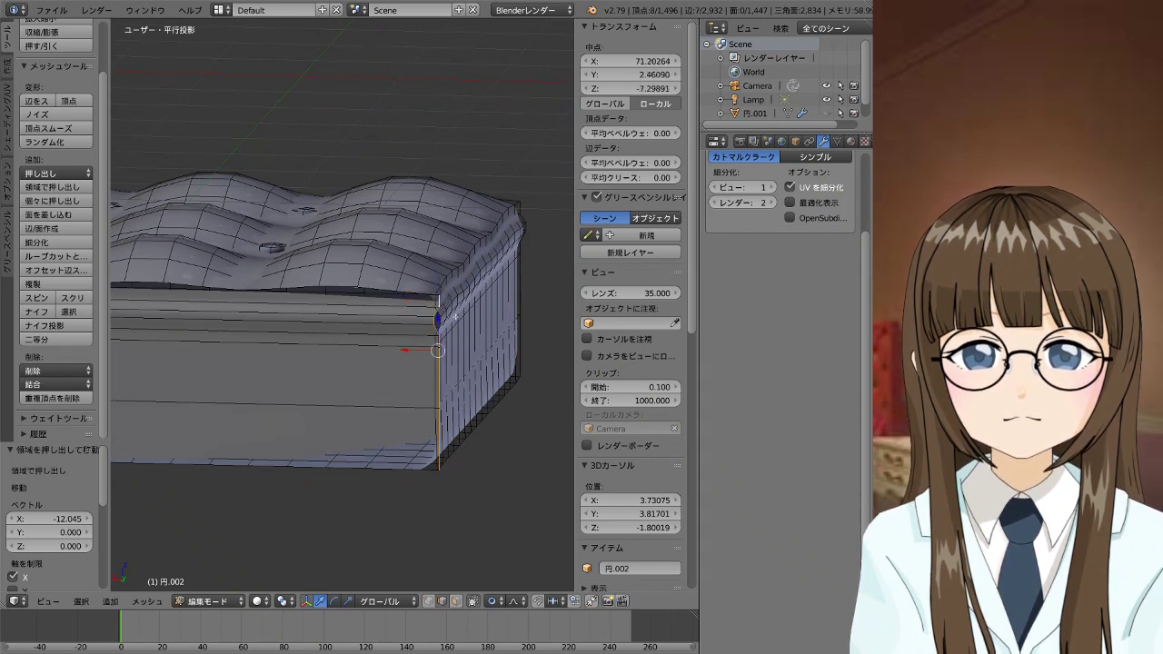
middle_click_drag(482, 378, 436, 382)
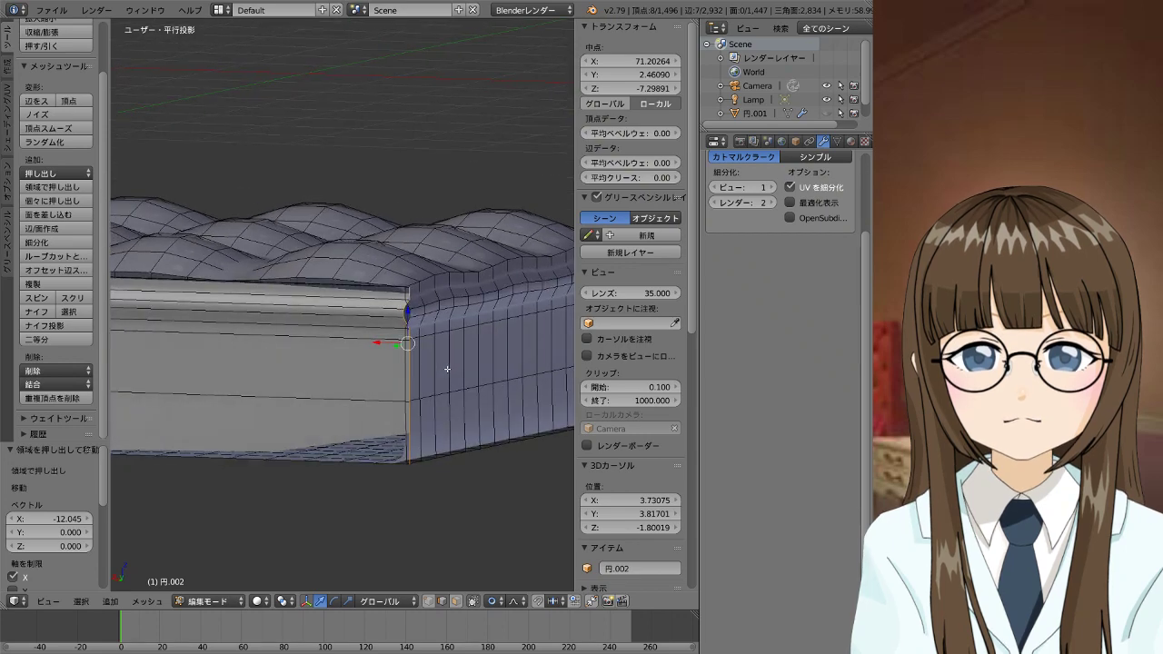
Set the selected edge column's median X coordinate to 70.9853
left_click(630, 61)
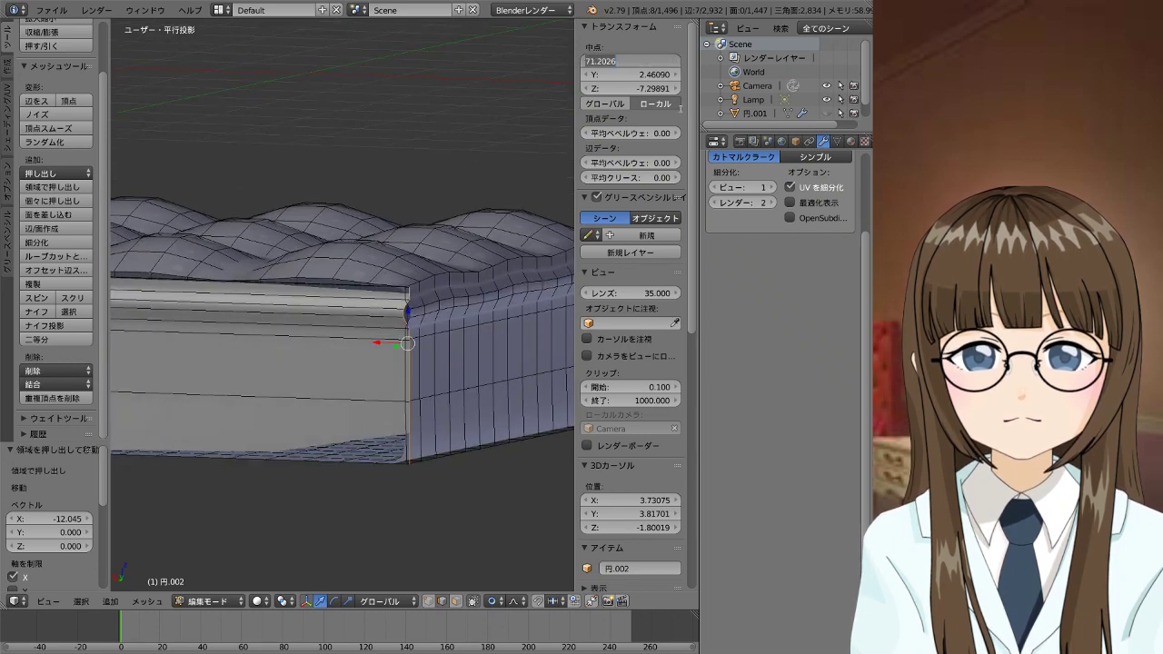
type("70.985")
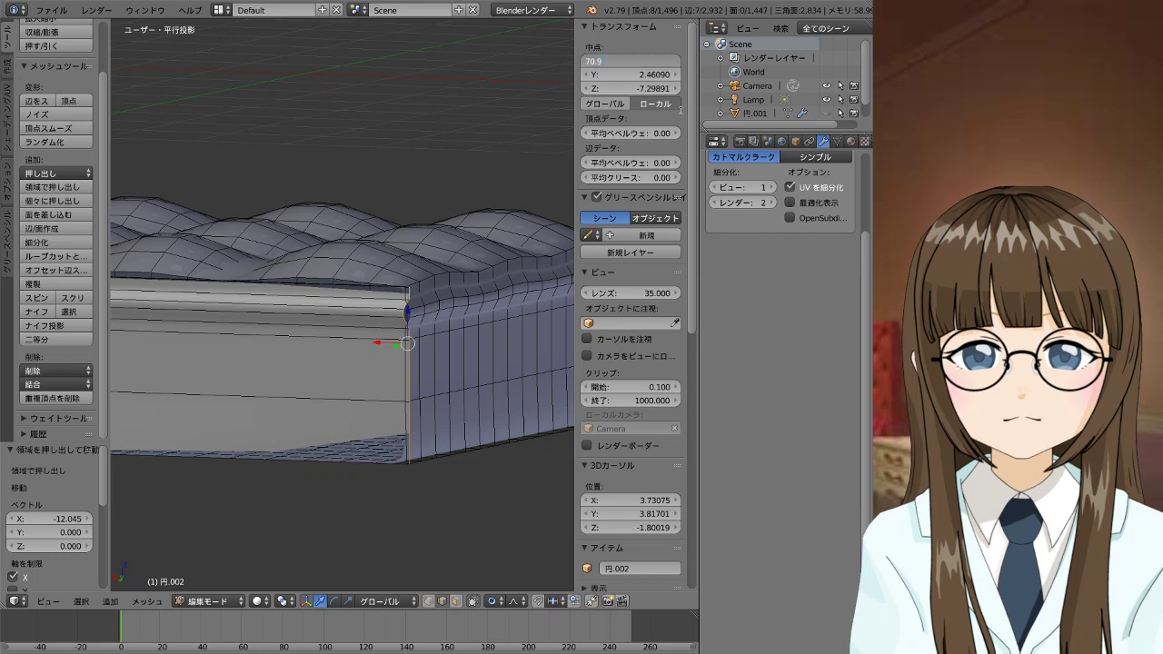
type("3")
key("Return")
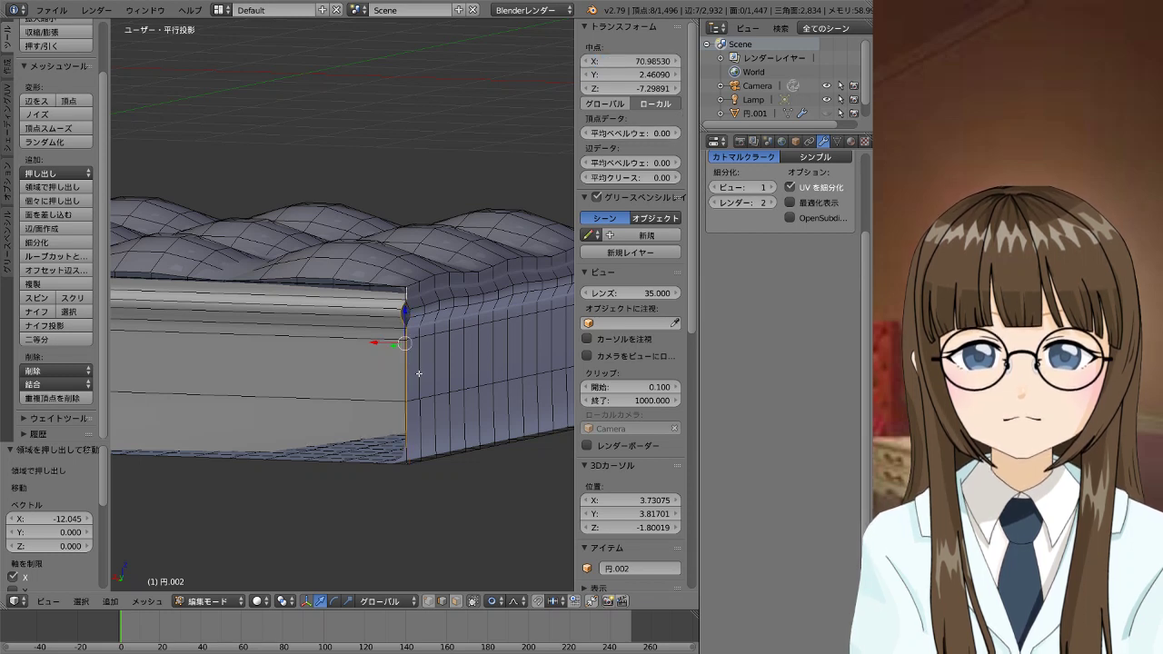
scroll(440, 394, "up", 1)
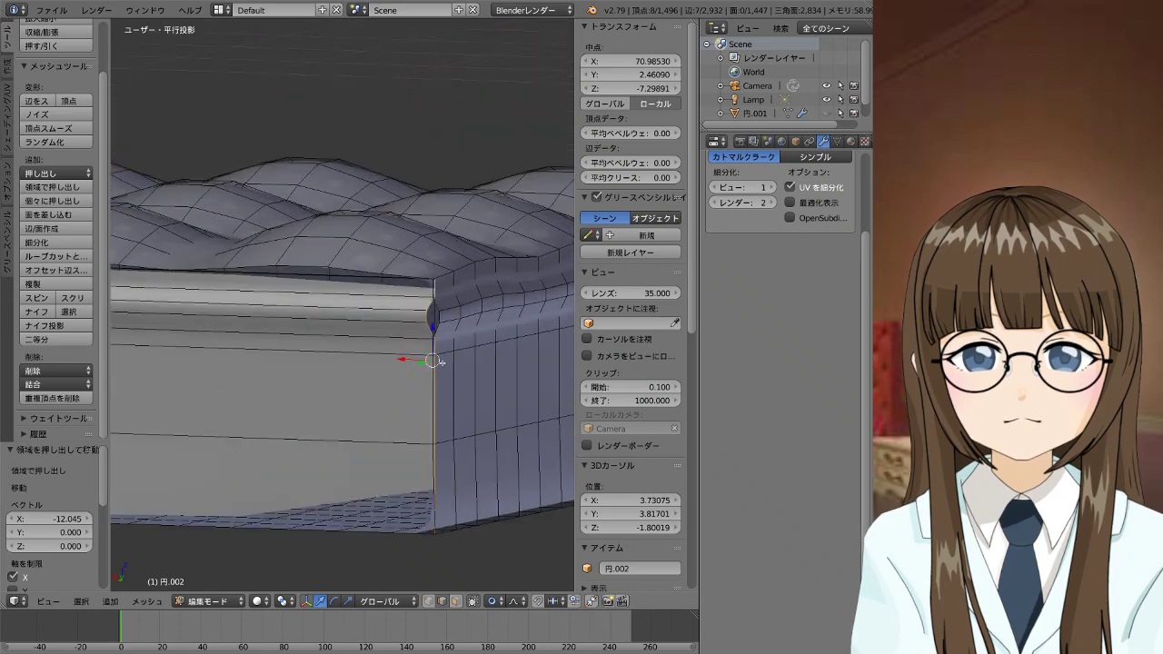
mouse_move(435, 362)
middle_mouse_down()
mouse_move(315, 437)
mouse_move(444, 442)
mouse_move(416, 425)
mouse_move(419, 351)
middle_mouse_up()
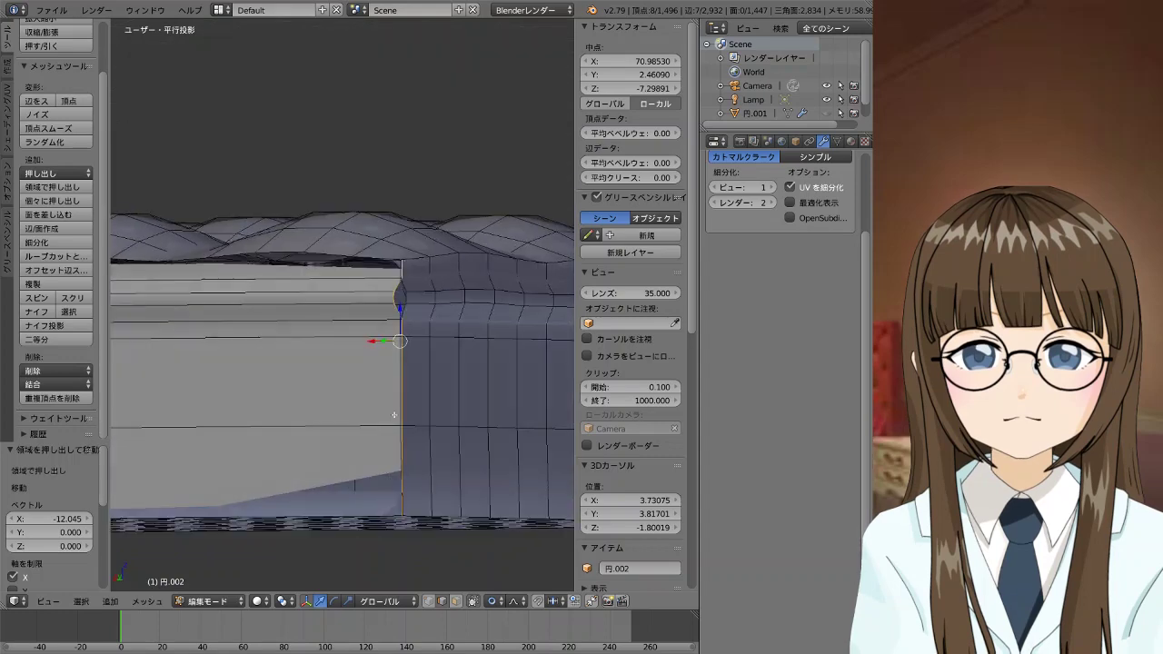
Select several edges along the end seam to inspect the join
right_click(428, 344)
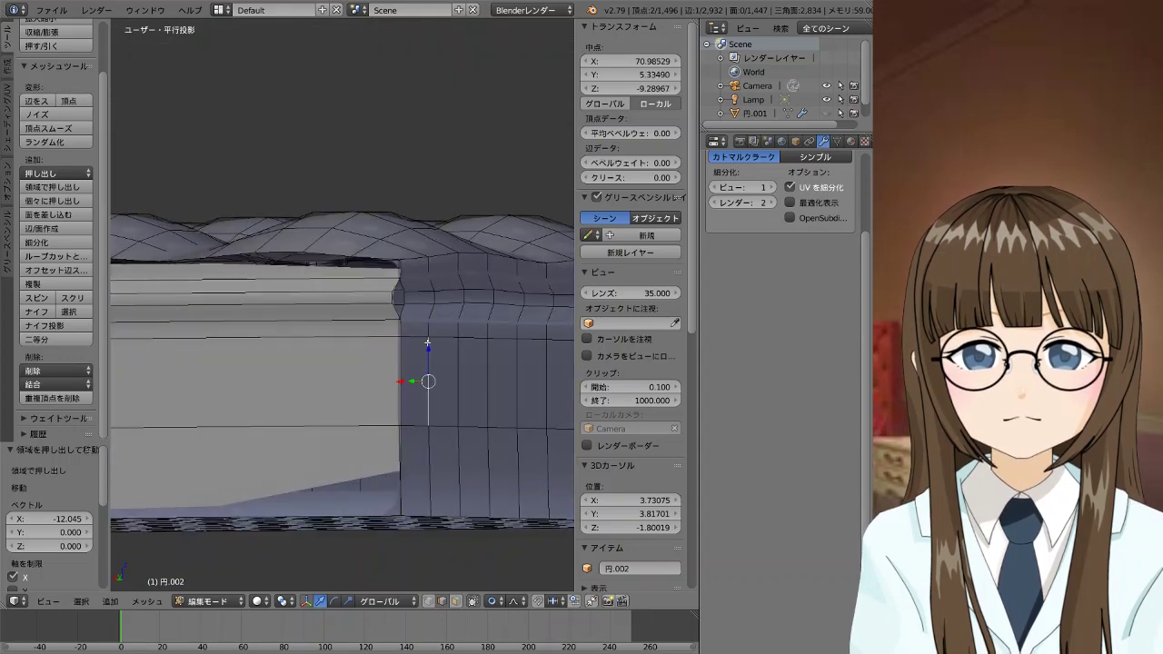
right_click(403, 351)
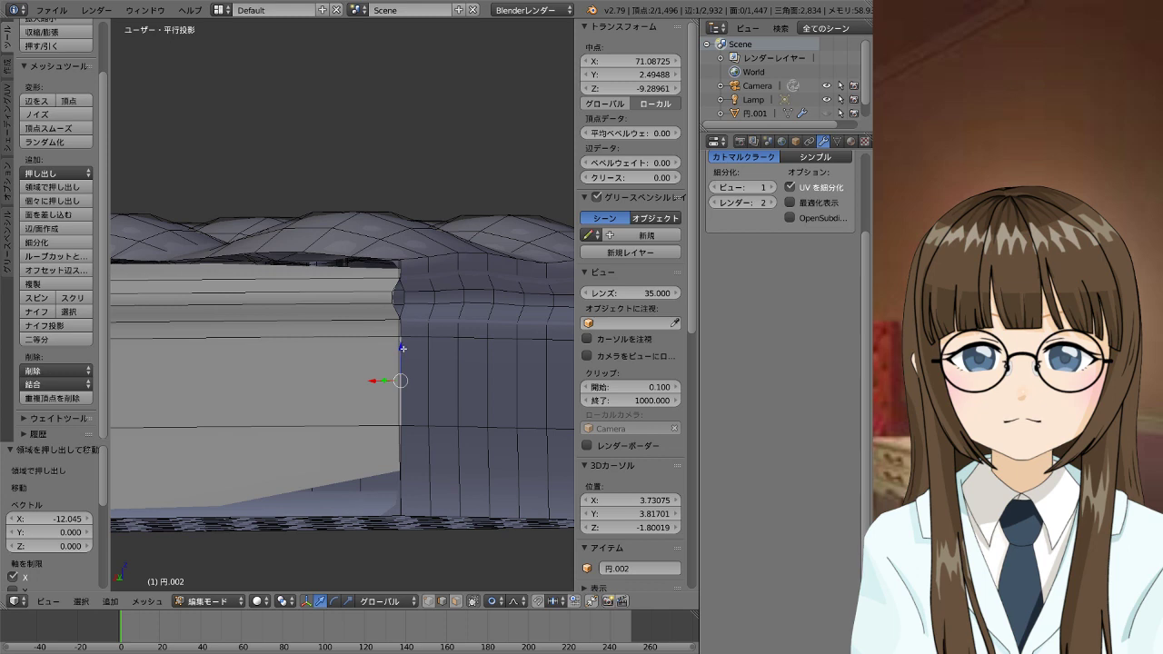
right_click(397, 353)
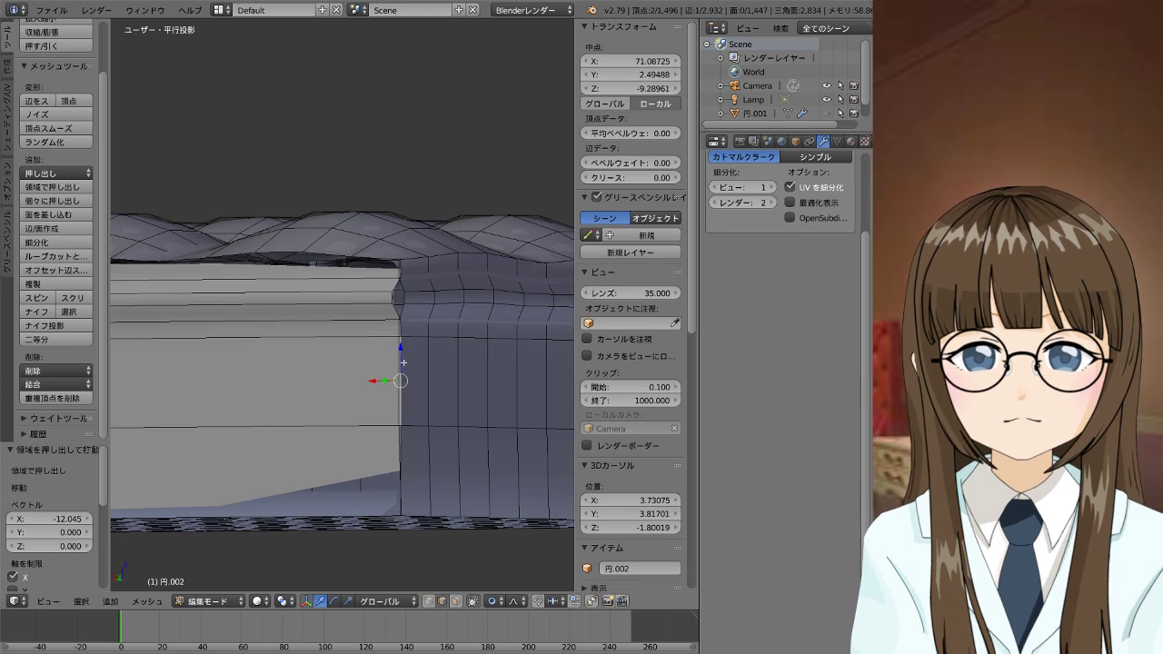
right_click(400, 325)
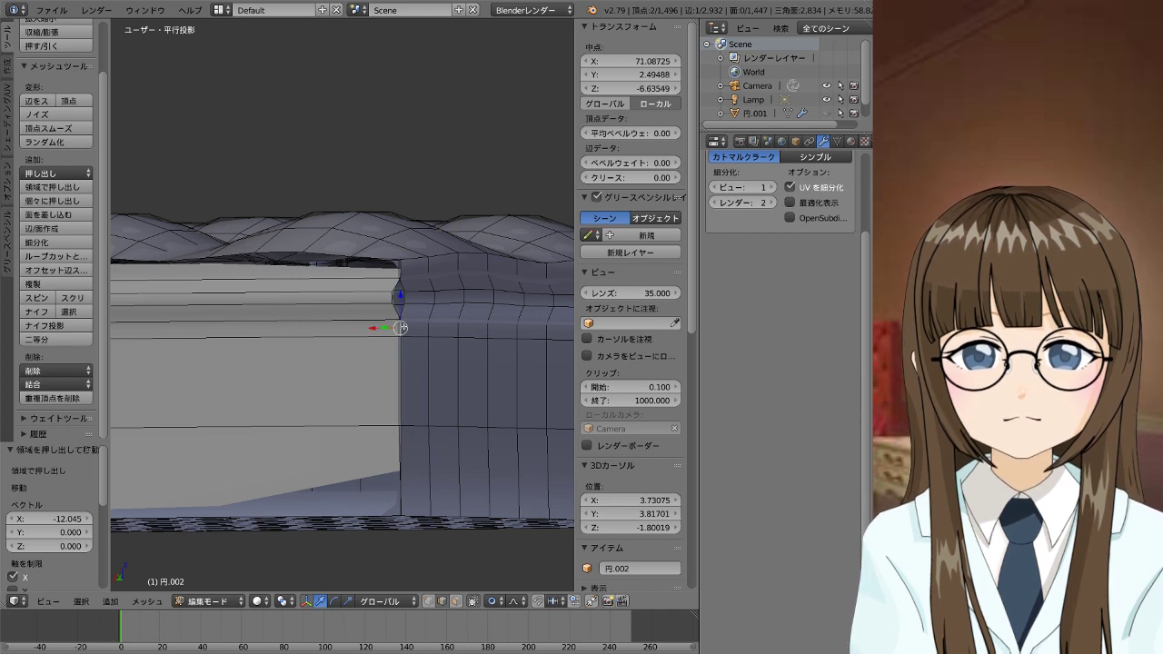
right_click(397, 327)
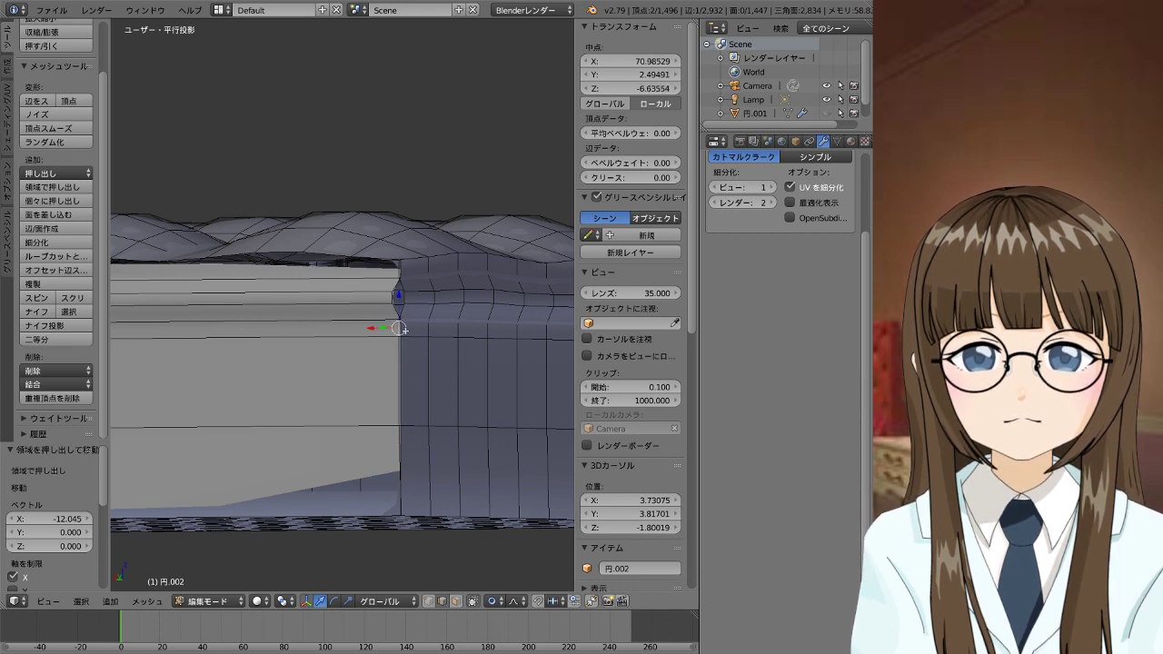
right_click(389, 331, "alt")
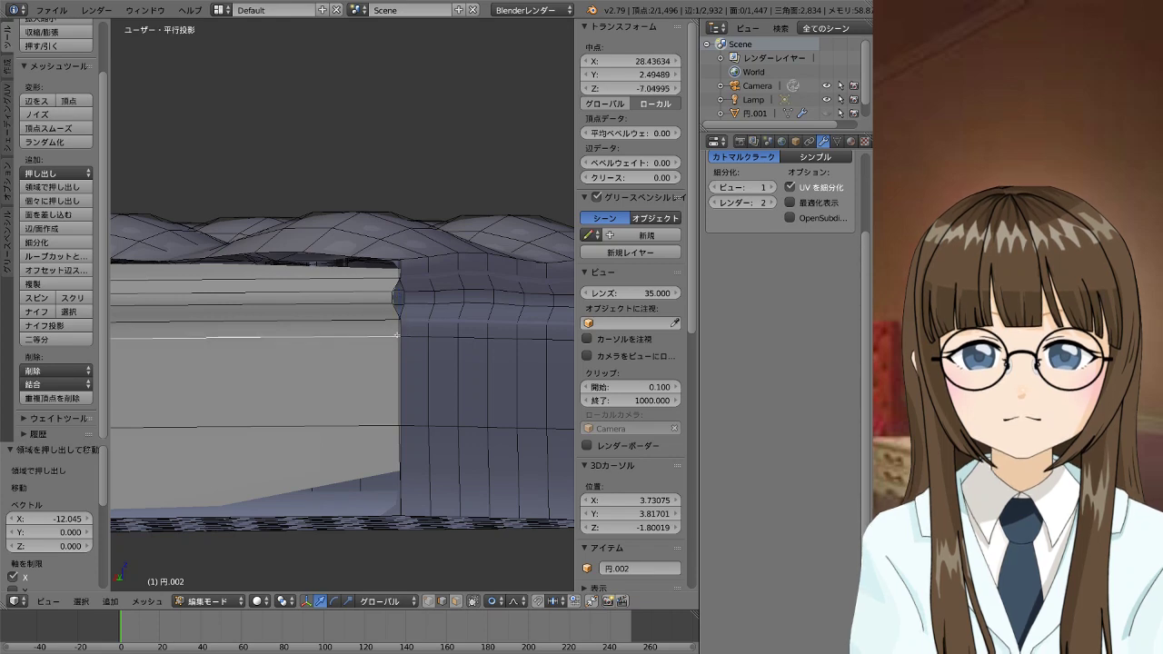
Zoom out and undo repeatedly until the extruded end strip is removed
mouse_move(474, 380)
middle_mouse_down()
mouse_move(481, 446)
mouse_move(481, 392)
middle_mouse_up()
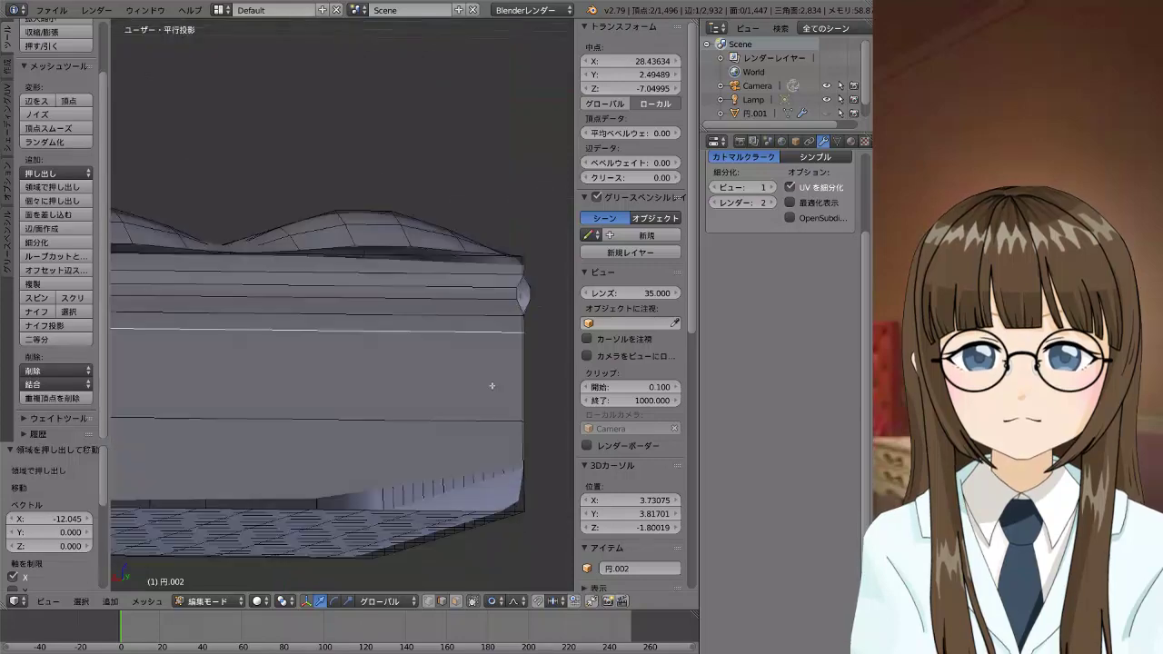
scroll(481, 393, "down", 2)
scroll(507, 383, "down", 2)
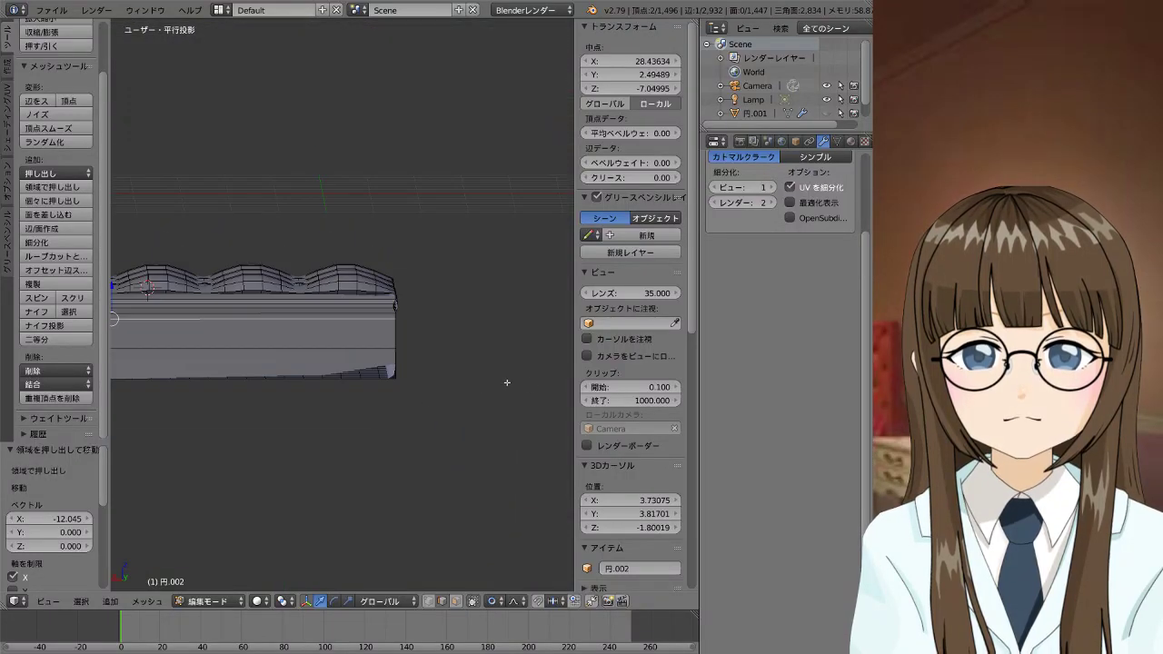
middle_click_drag(497, 412, 483, 408)
scroll(303, 336, "down", 2)
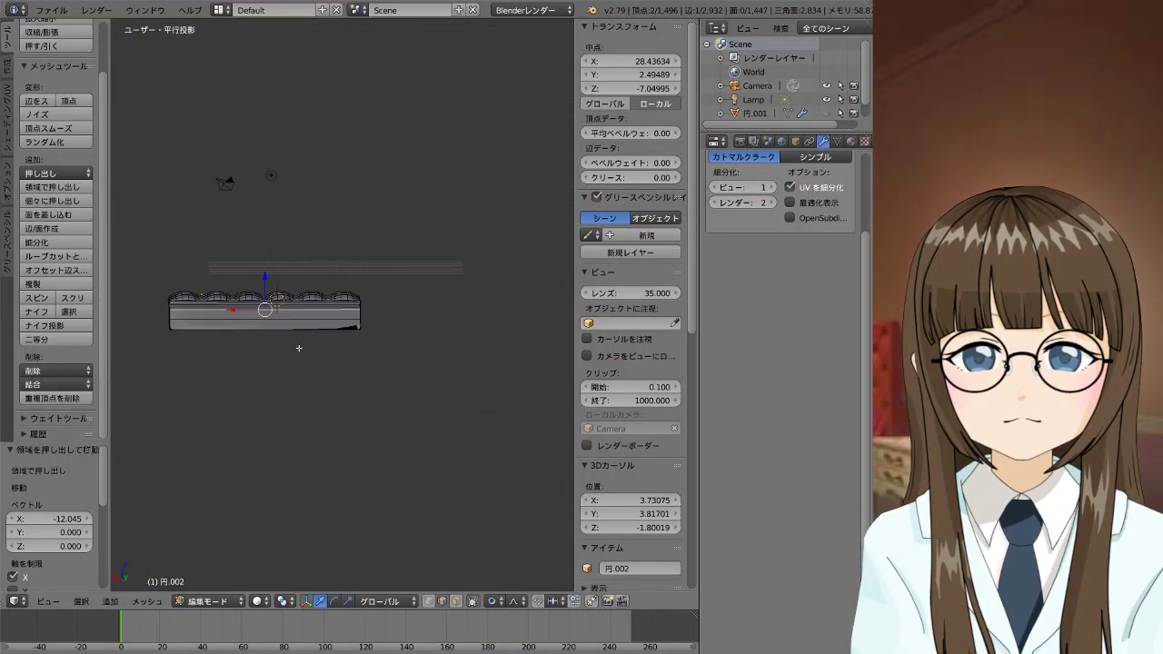
mouse_move(299, 348)
middle_mouse_down()
mouse_move(369, 432)
mouse_move(346, 408)
middle_mouse_up()
scroll(332, 372, "down", 3)
scroll(333, 371, "up", 4)
scroll(333, 373, "up", 1)
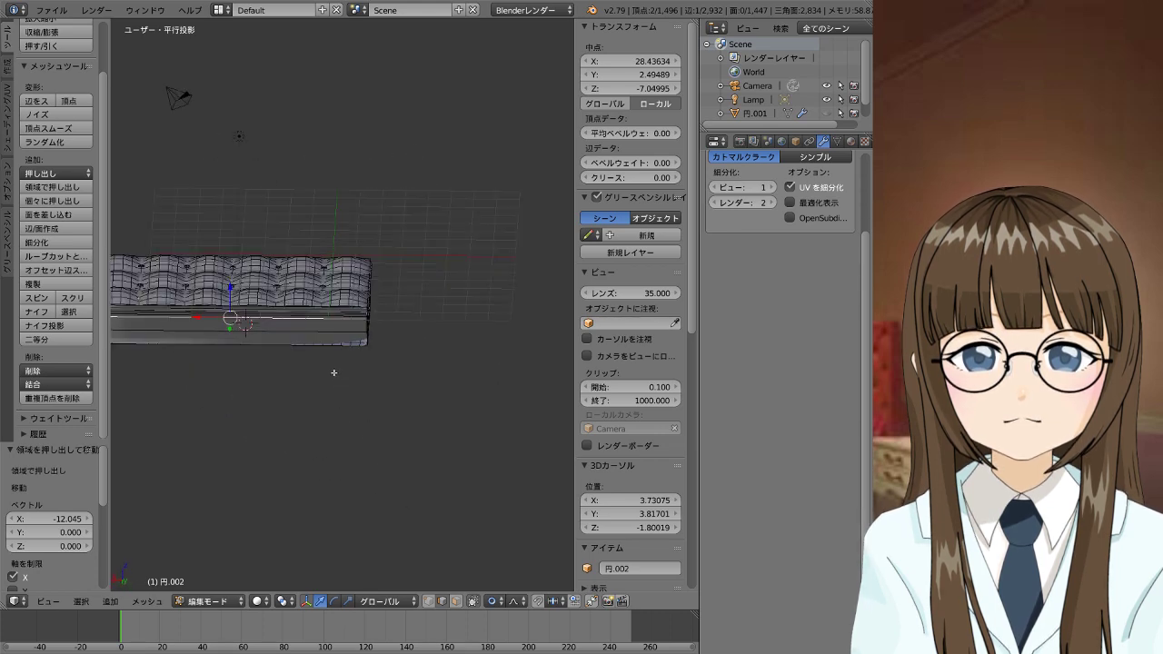
key("ctrl+z")
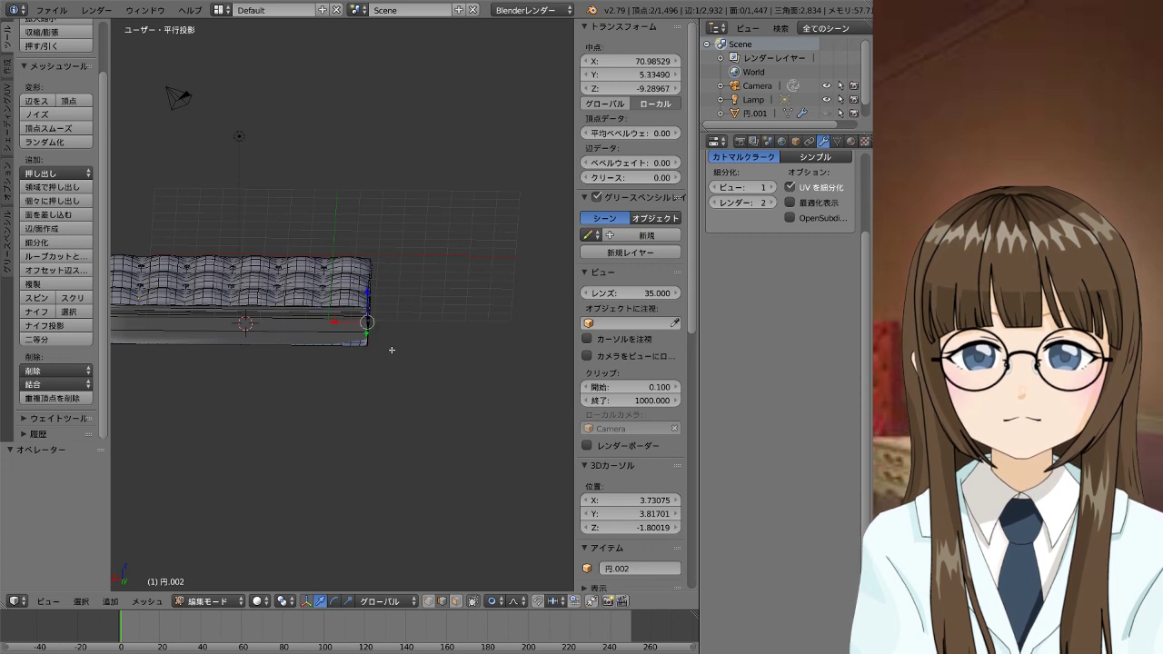
key("ctrl+z")
key("ctrl+z")
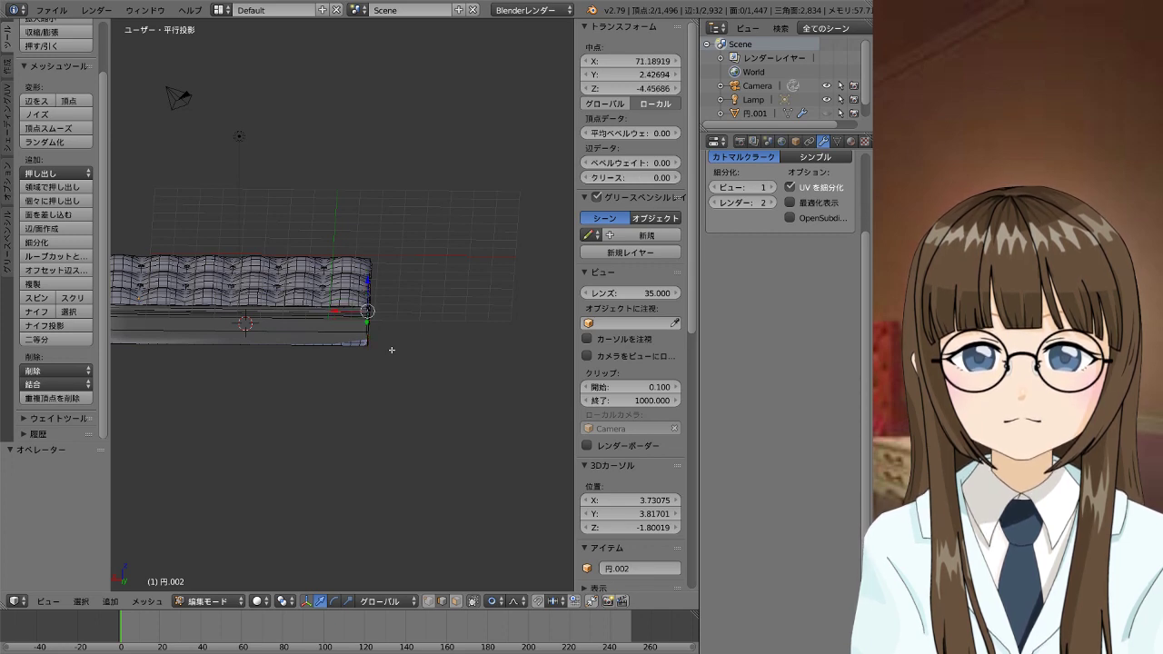
key("ctrl+z")
key("ctrl+z")
key("ctrl+z")
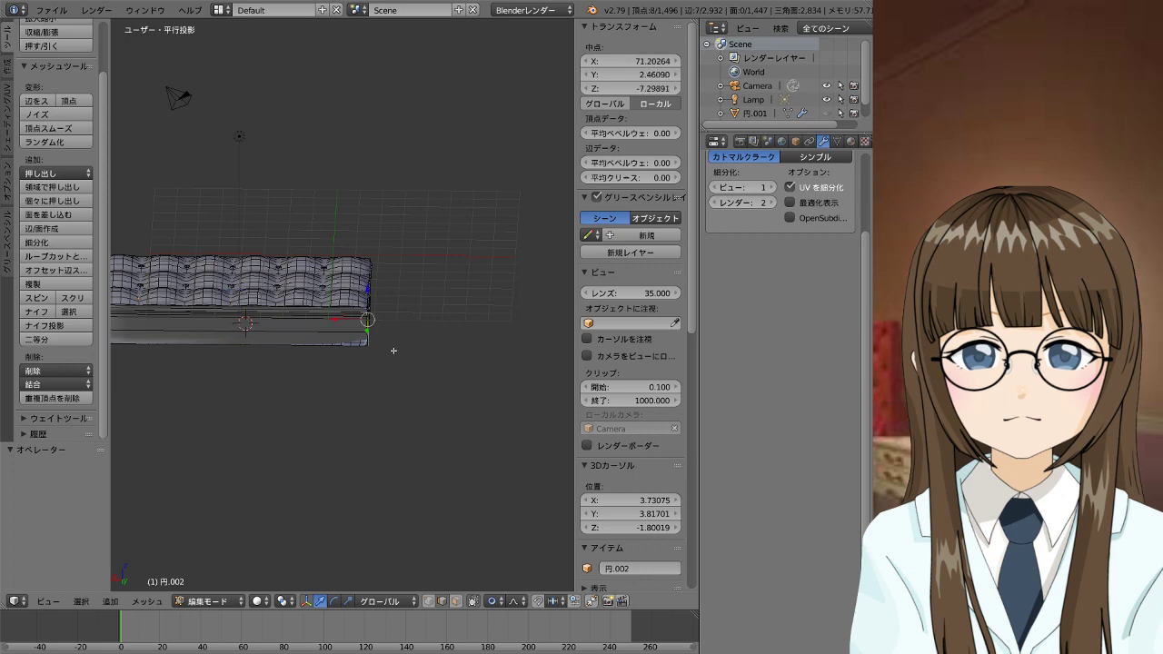
key("ctrl+z")
key("ctrl+z")
mouse_move(394, 351)
middle_mouse_down("shift")
mouse_move(545, 378)
mouse_move(427, 367)
middle_mouse_up("shift")
key("ctrl+z")
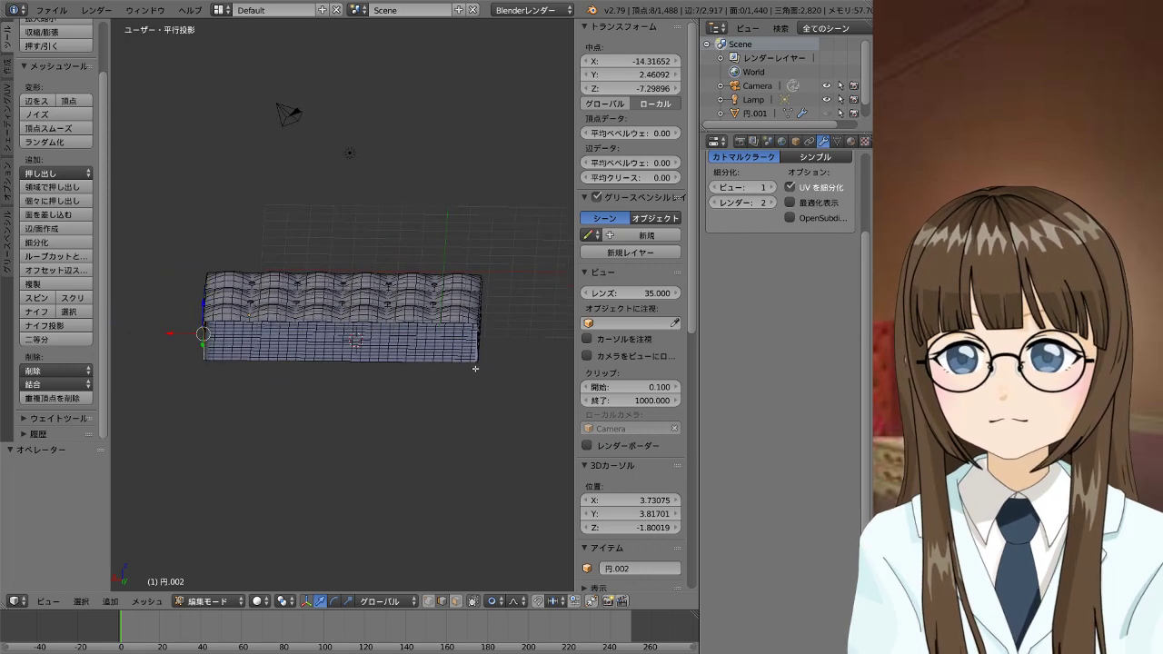
Restore the corner vertex selection and select the bottom edge row to the far end
scroll(420, 359, "up", 1)
scroll(411, 351, "up", 1)
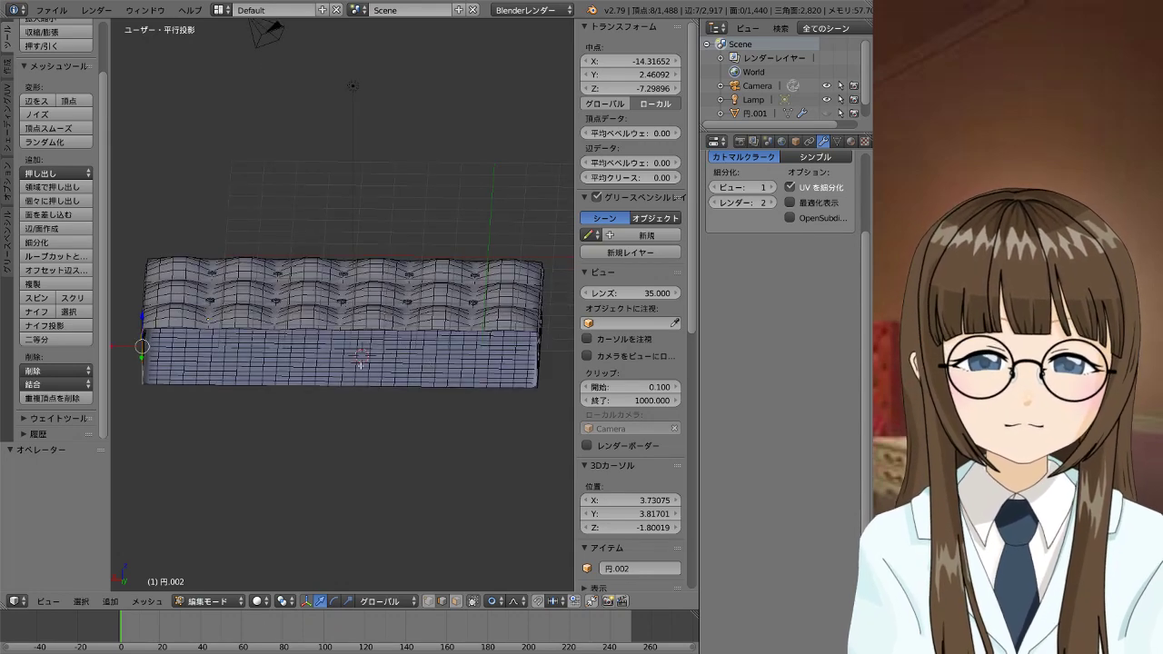
key("ctrl+shift+z")
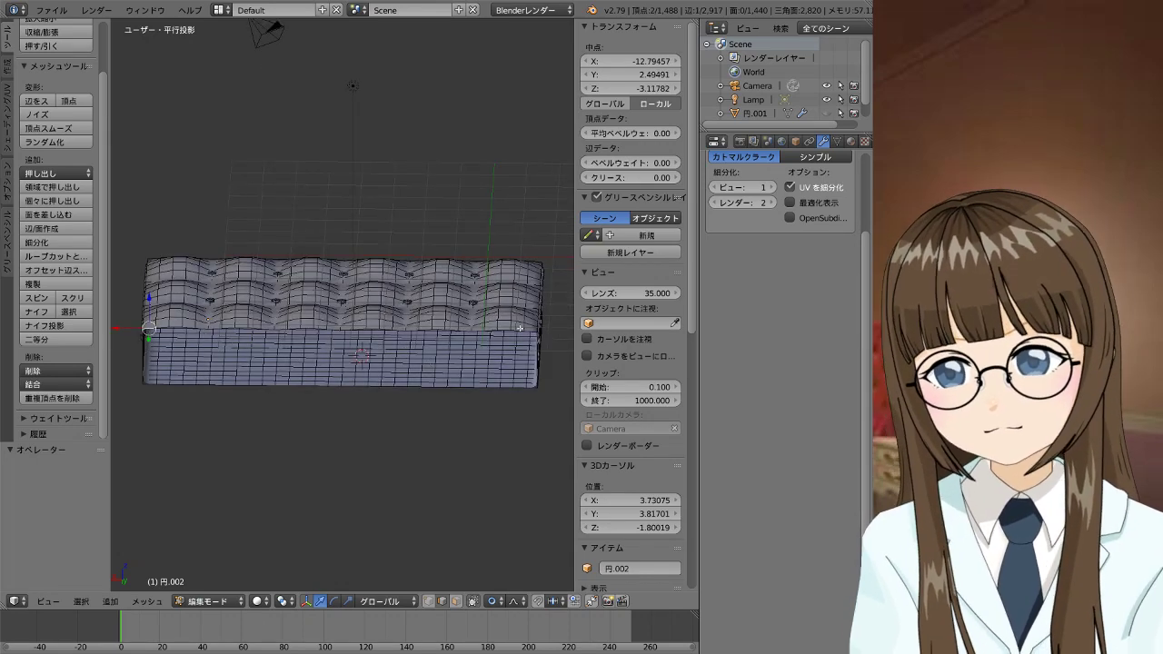
right_click(538, 333, "ctrl")
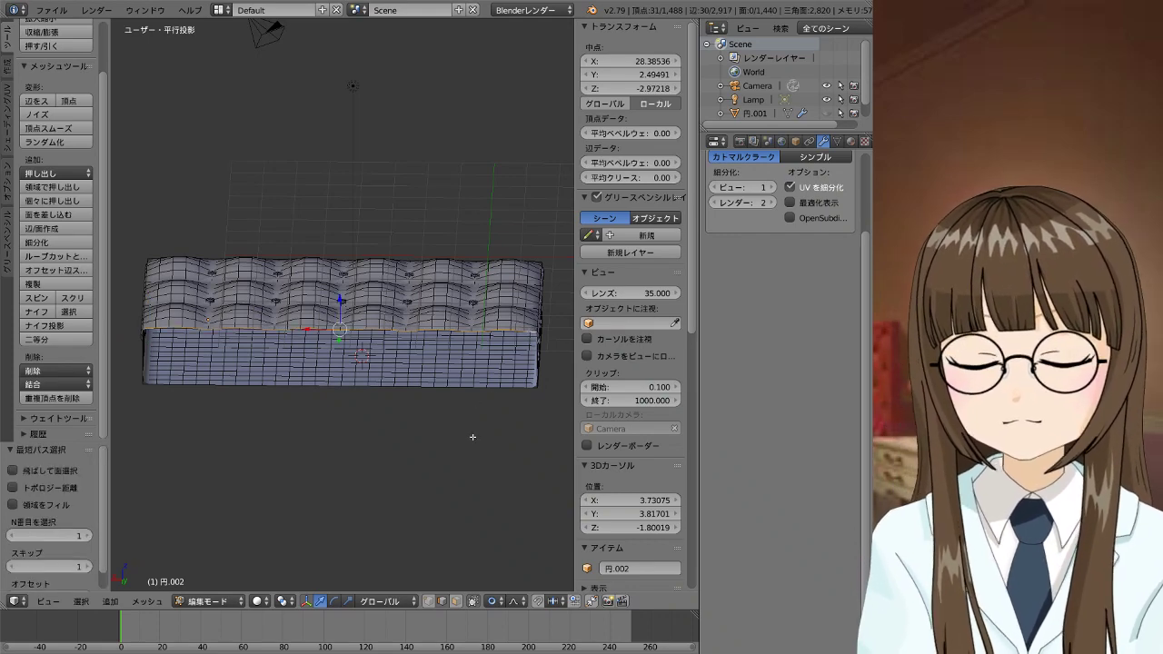
key("g")
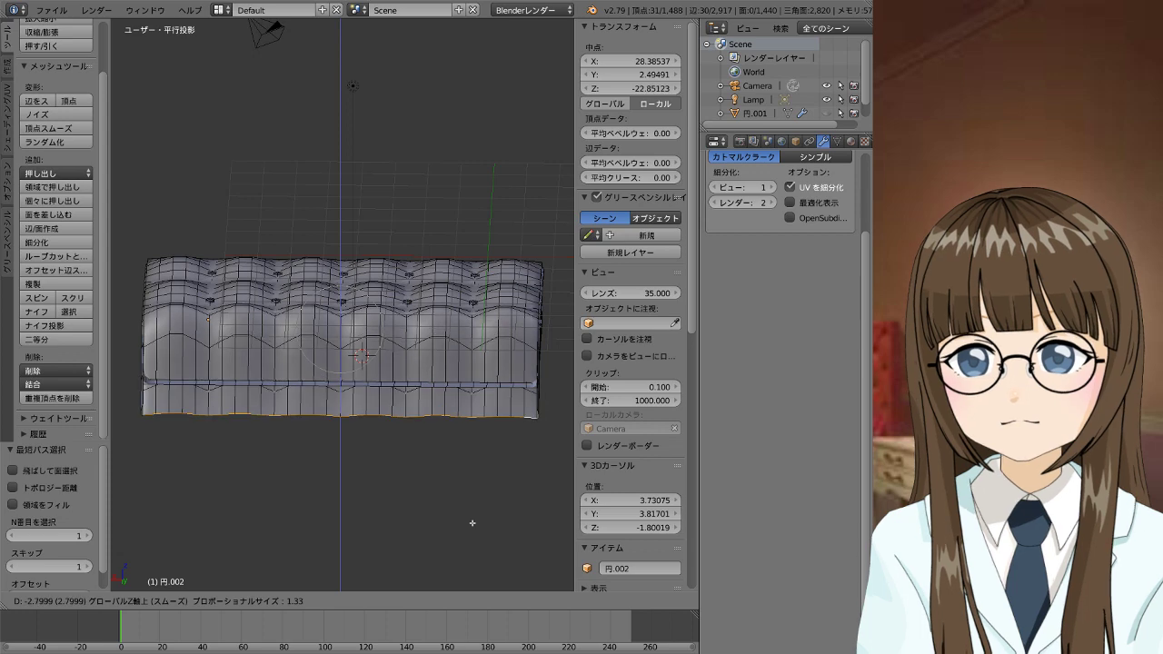
key("Escape")
middle_click_drag(448, 454, 322, 355)
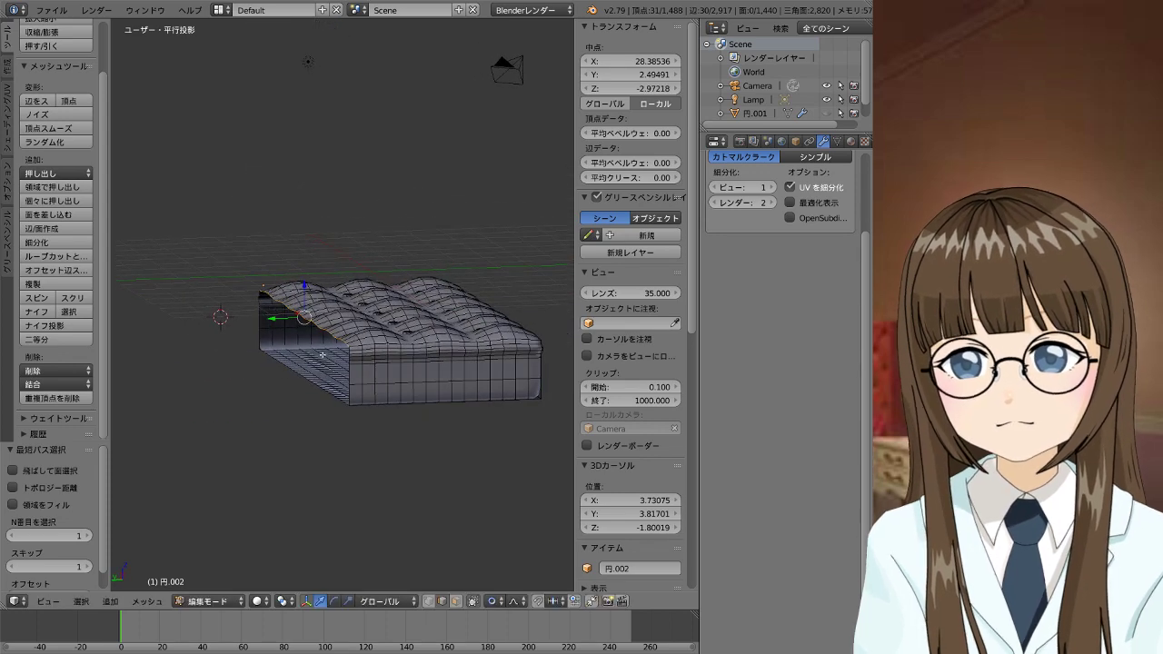
Extrude the edge row -1.82 along Z and inspect the new skirt
key("g")
key("z")
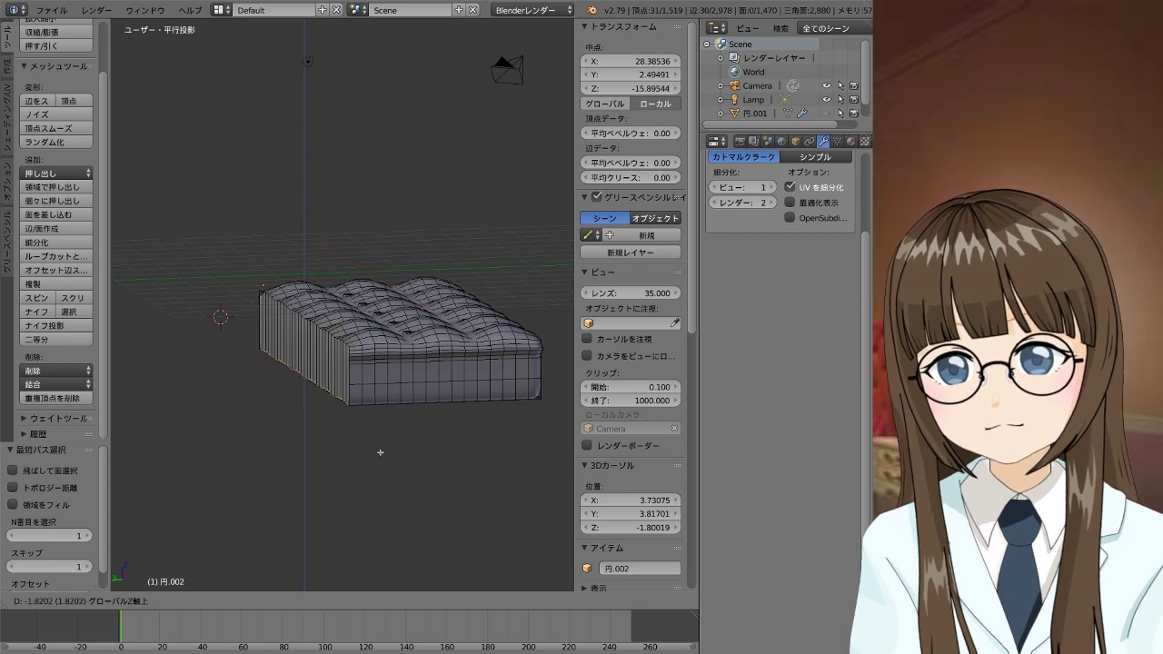
left_click(380, 452)
mouse_move(305, 378)
middle_mouse_down()
mouse_move(486, 363)
mouse_move(456, 343)
mouse_move(352, 369)
mouse_move(382, 382)
middle_mouse_up()
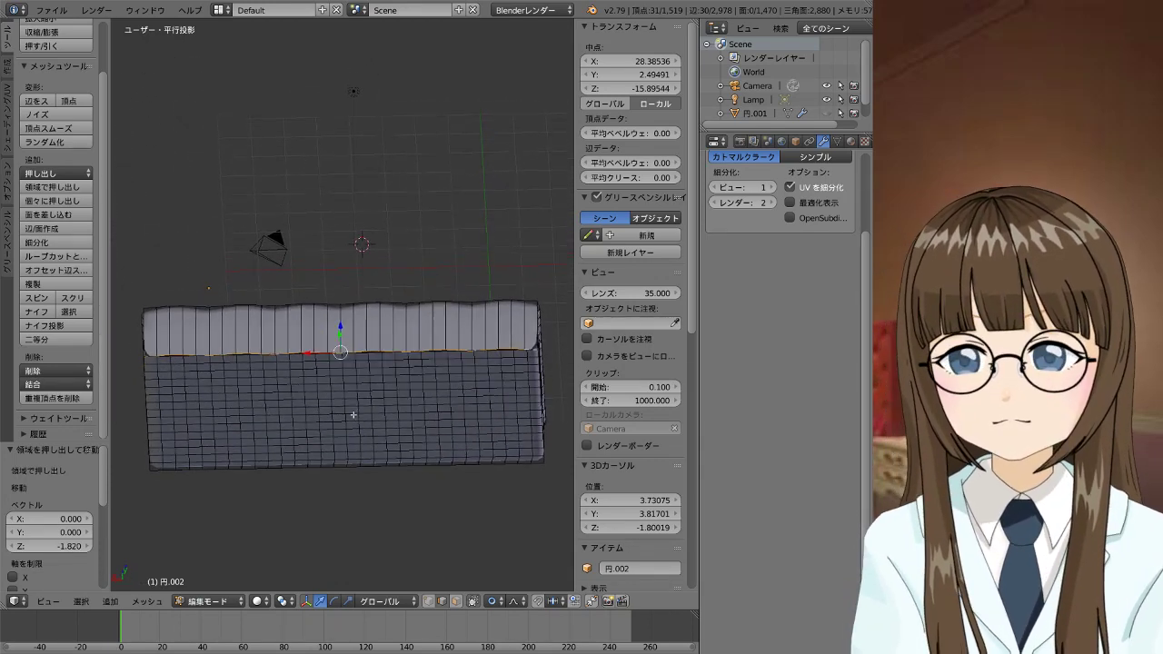
scroll(427, 393, "up", 2)
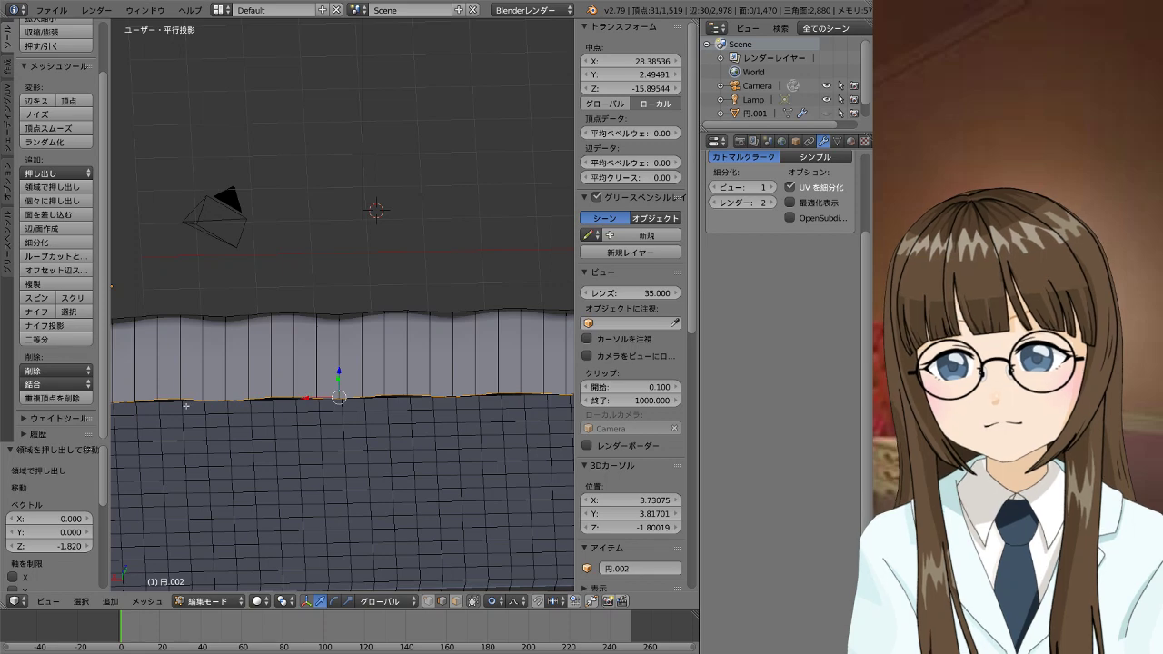
middle_click_drag(186, 406, 490, 355, "shift")
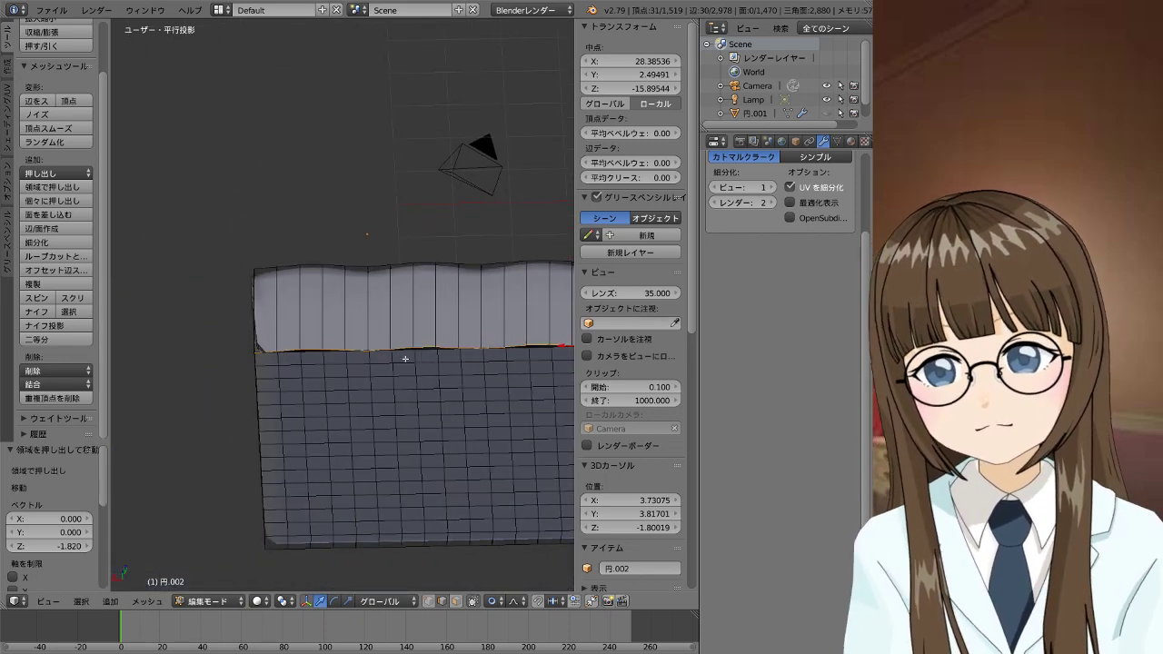
mouse_move(405, 359)
middle_mouse_down()
mouse_move(300, 422)
mouse_move(403, 440)
mouse_move(459, 424)
mouse_move(442, 364)
mouse_move(472, 457)
mouse_move(444, 508)
mouse_move(473, 464)
mouse_move(445, 411)
mouse_move(390, 397)
mouse_move(463, 406)
middle_mouse_up()
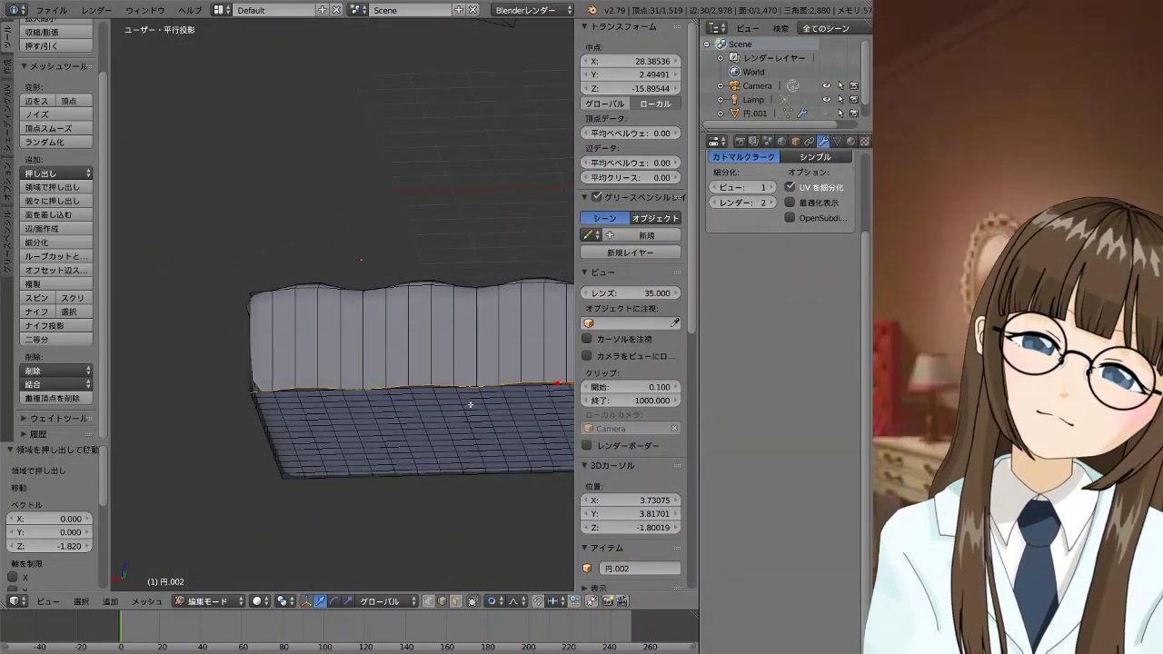
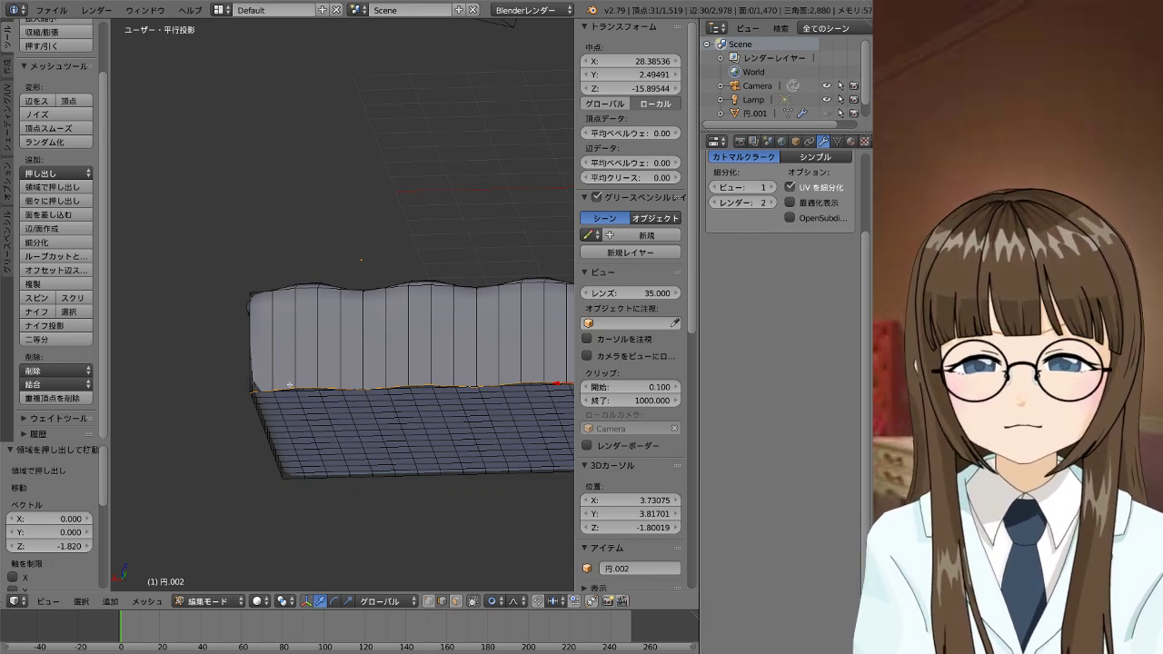
Inspect the seat cushion mesh from several angles, selecting base edges and bottom vertices
right_click(293, 389)
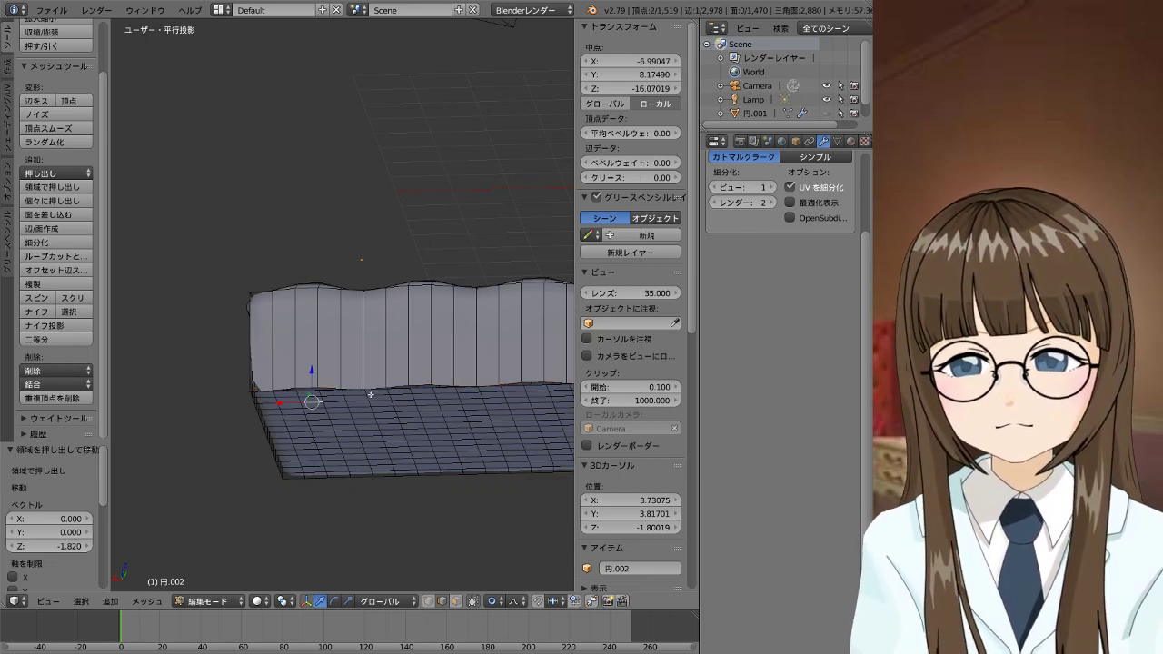
mouse_move(319, 400)
middle_mouse_down()
mouse_move(378, 272)
mouse_move(368, 357)
middle_mouse_up()
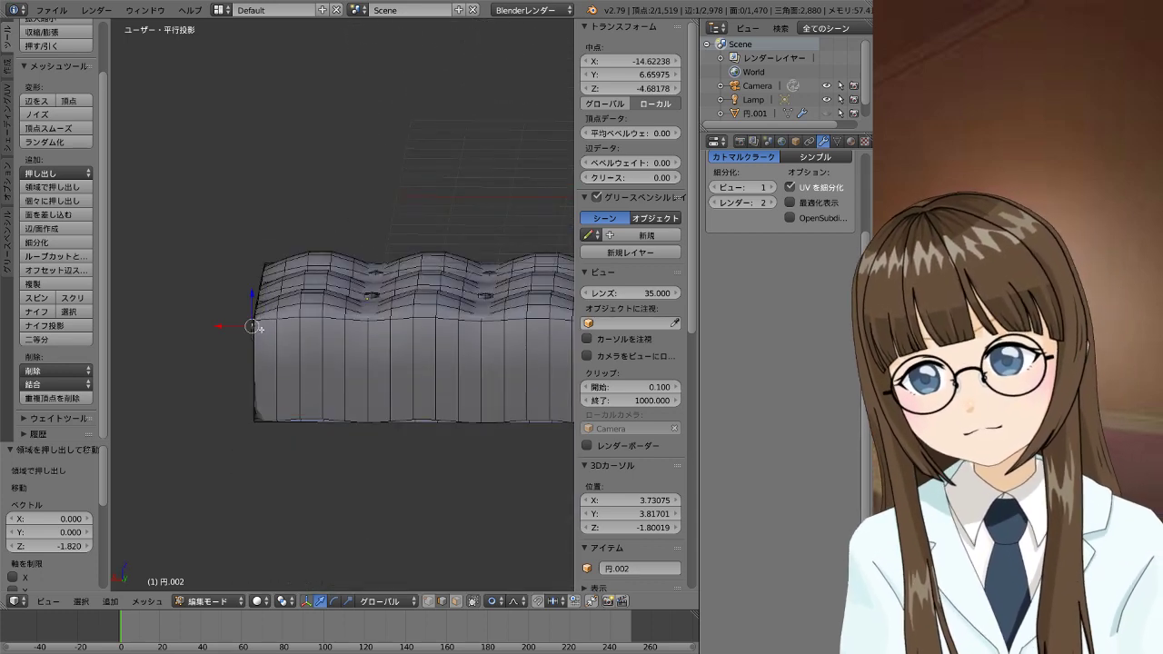
right_click(260, 389)
middle_click_drag(260, 389, 380, 397)
key("c")
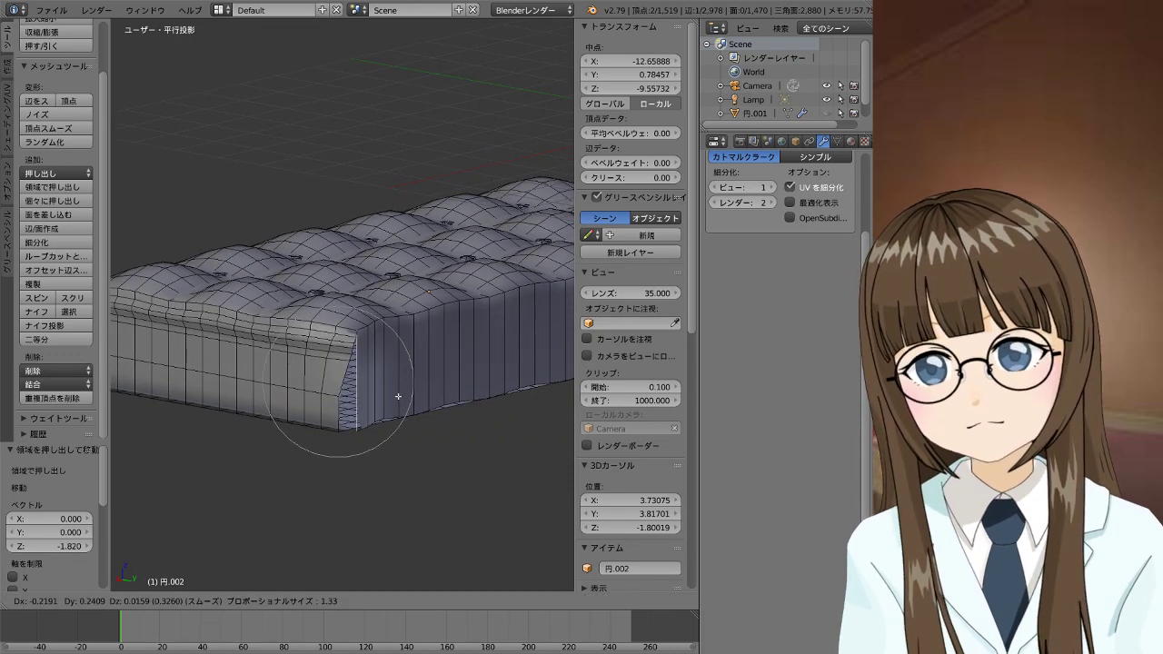
key("Escape")
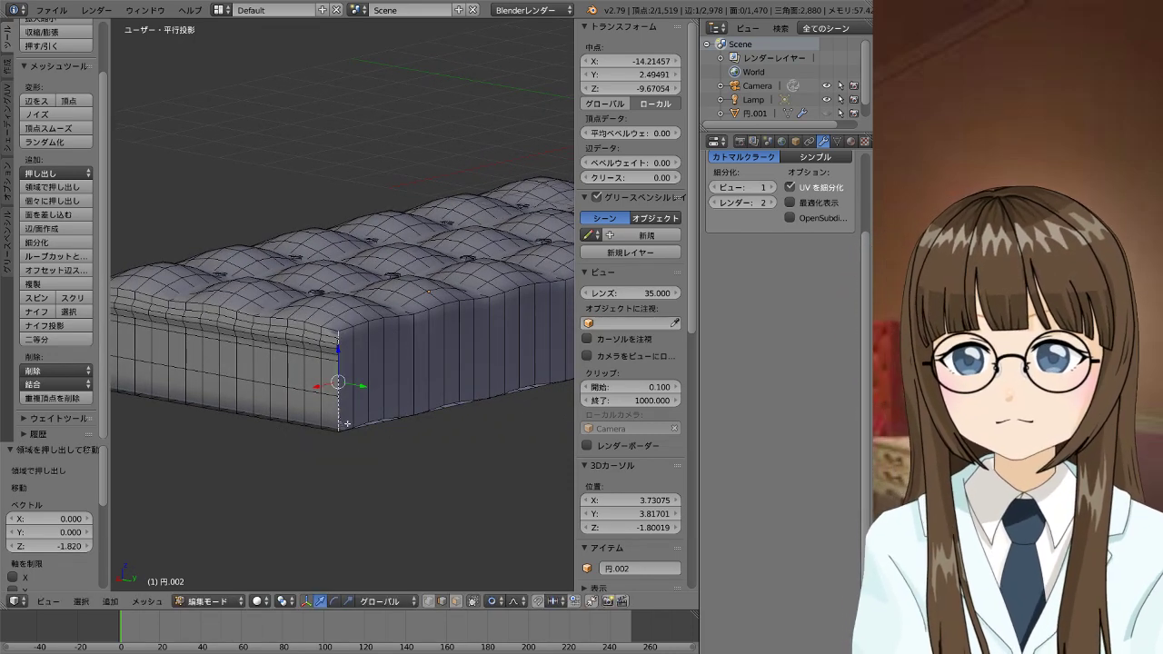
right_click(346, 429)
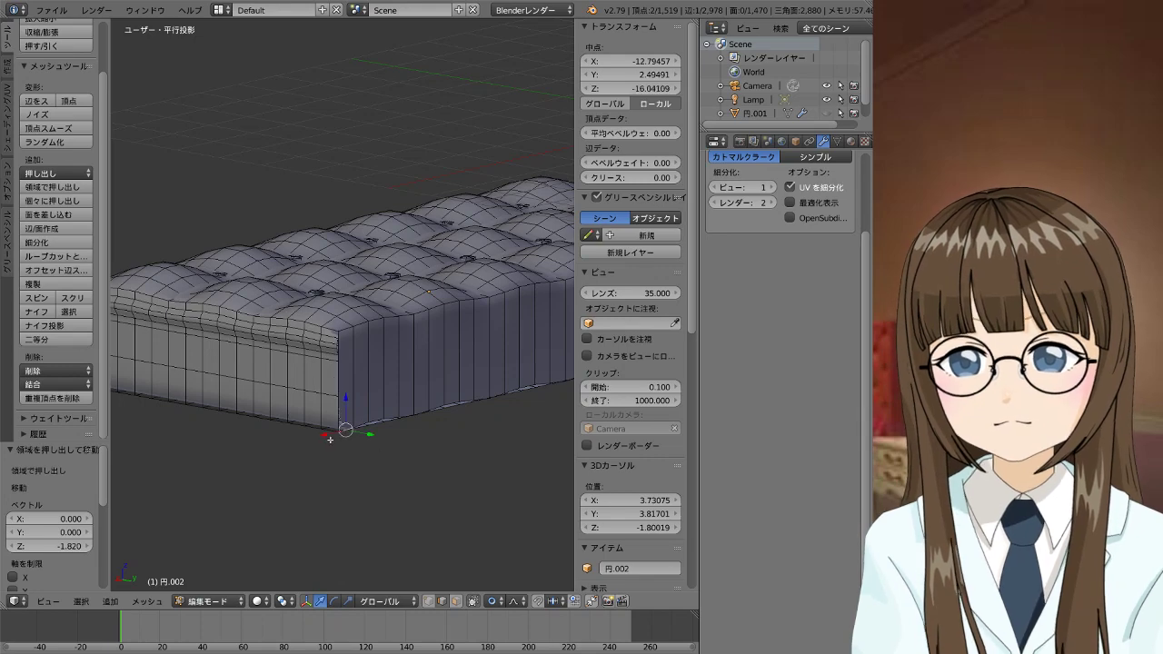
middle_click_drag(400, 404, 338, 398)
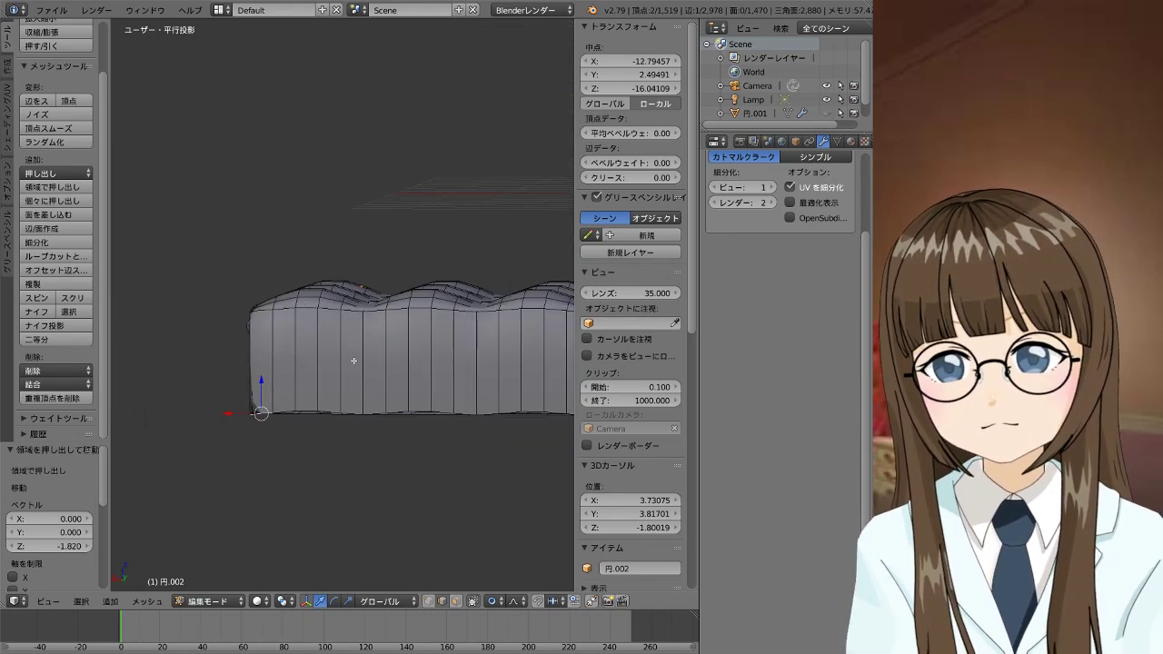
right_click(308, 413)
mouse_move(357, 461)
middle_mouse_down()
mouse_move(363, 485)
mouse_move(343, 482)
mouse_move(357, 474)
middle_mouse_up()
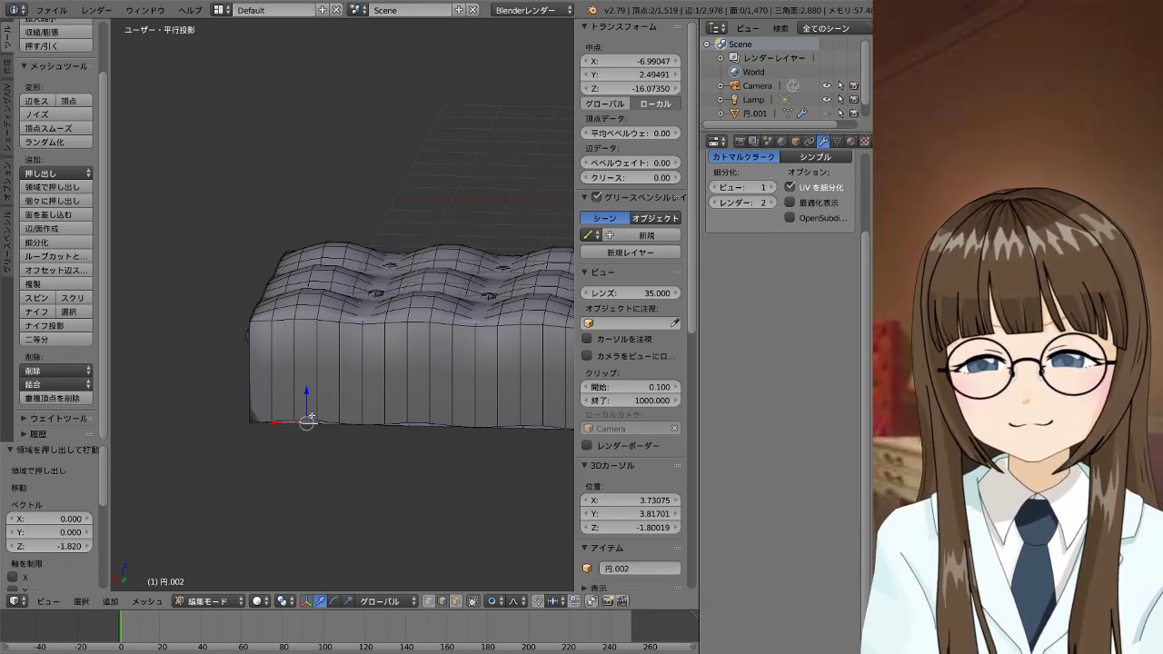
Undo back to the top edge-loop selection and return the cushion to Object Mode
key("ctrl+z")
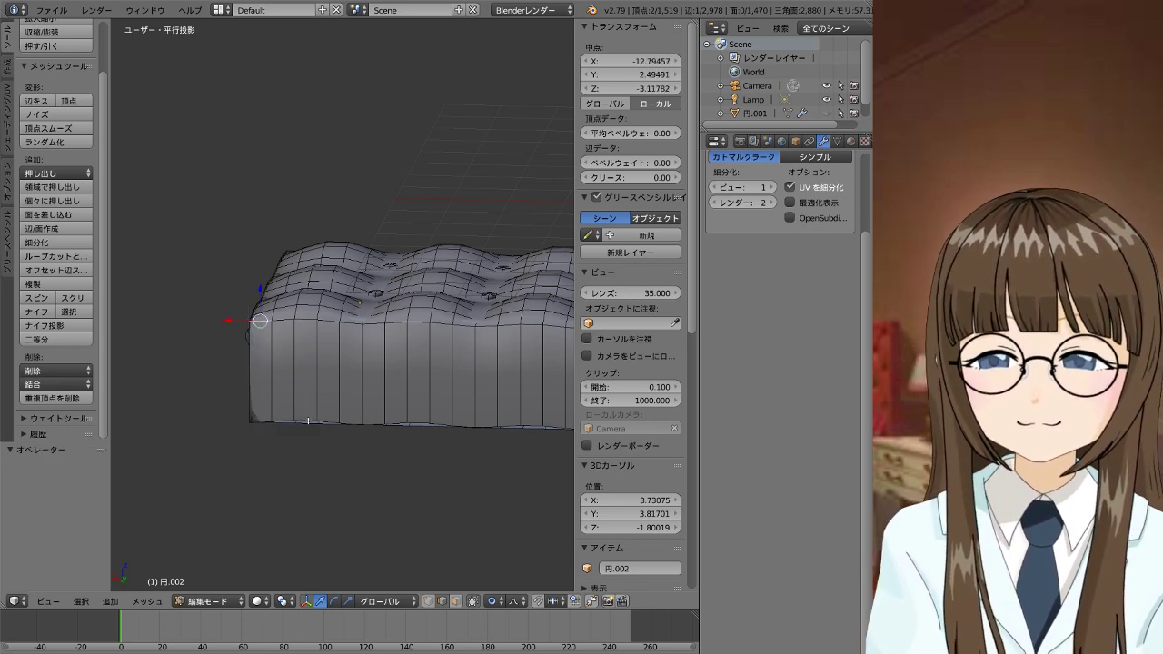
key("ctrl+shift+z")
key("ctrl+z")
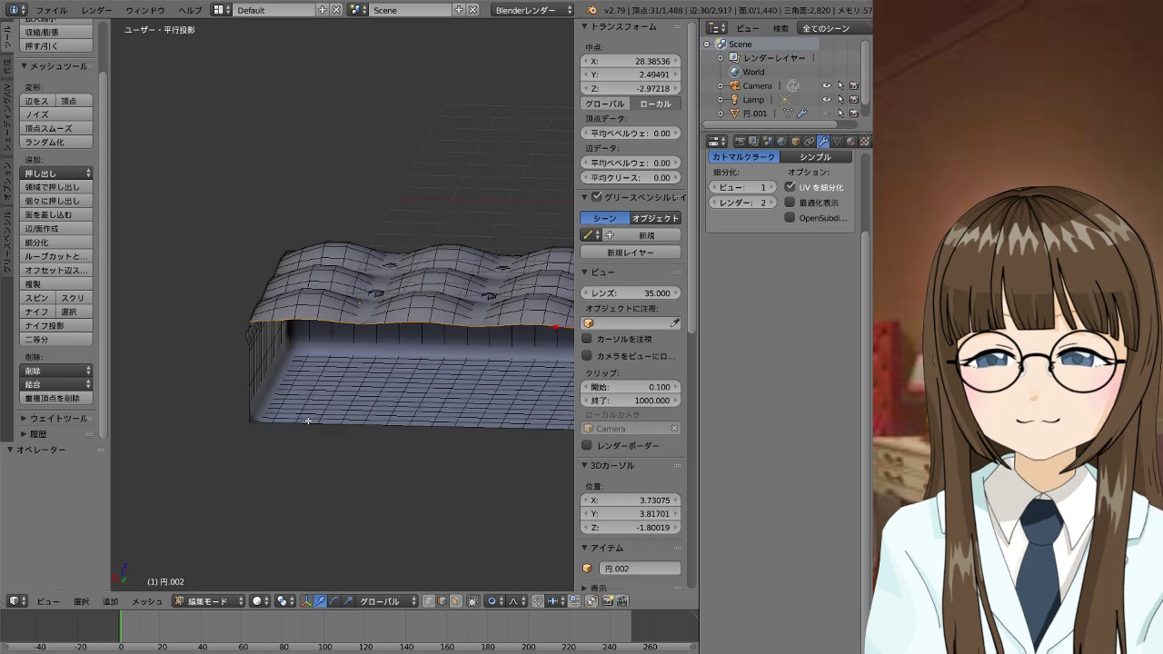
middle_click_drag(365, 378, 486, 402)
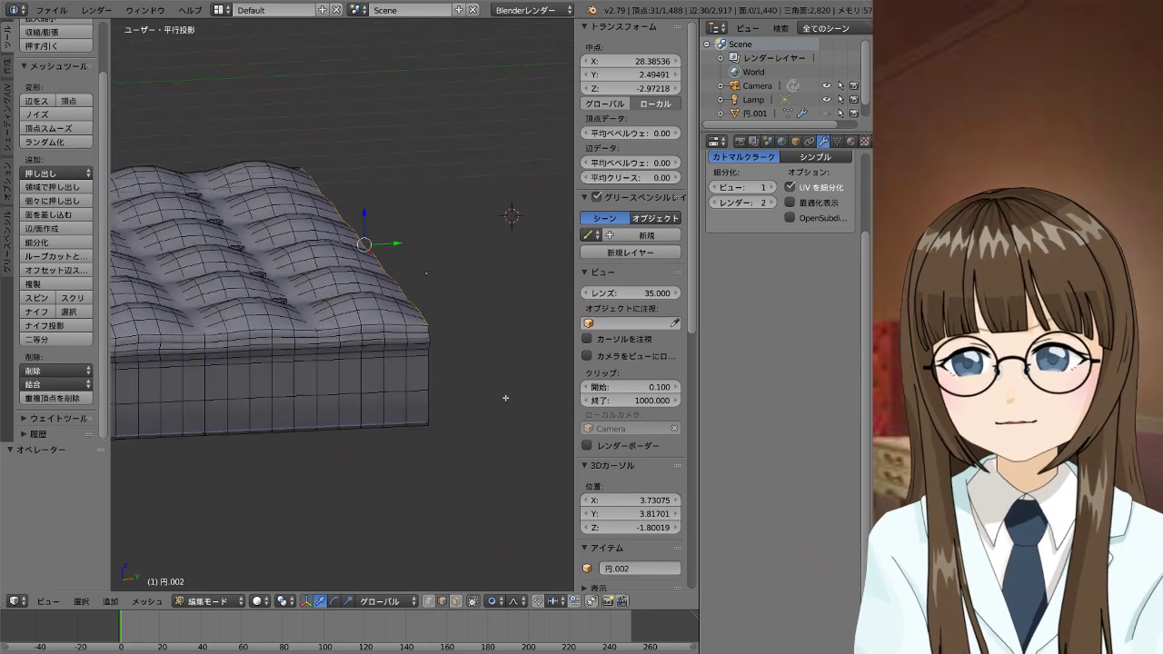
key("Tab")
scroll(480, 400, "down", 2)
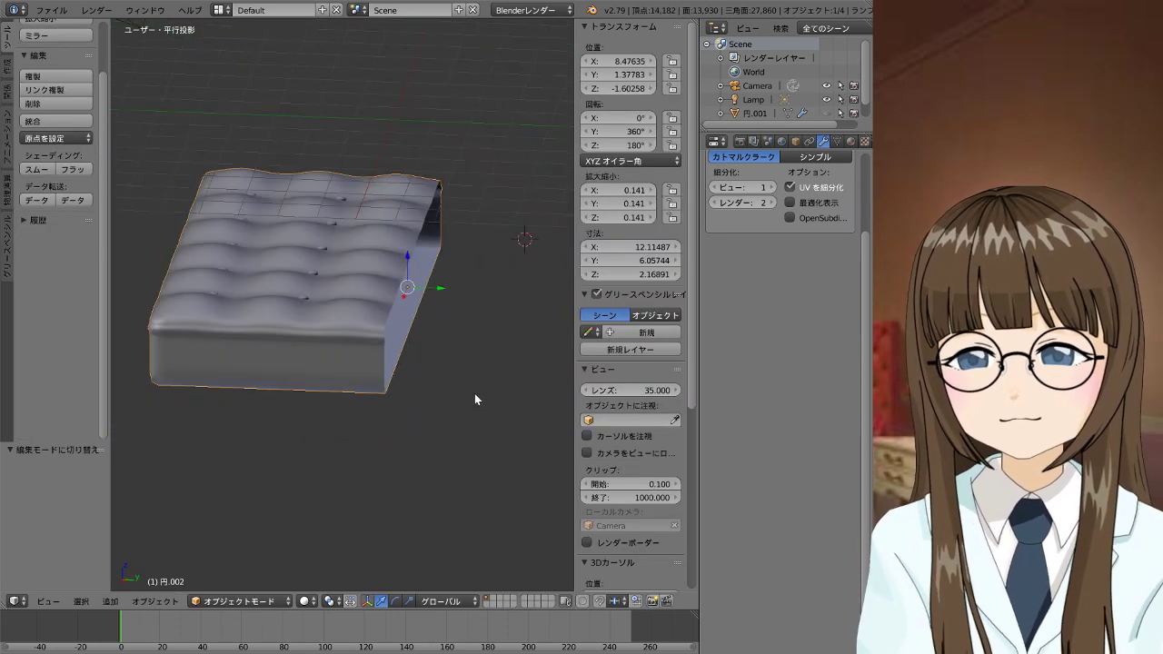
right_click(365, 385)
mouse_move(341, 354)
middle_mouse_down()
mouse_move(486, 374)
mouse_move(483, 389)
mouse_move(500, 372)
mouse_move(406, 377)
mouse_move(411, 358)
mouse_move(429, 418)
middle_mouse_up()
right_click(406, 377)
key("Tab")
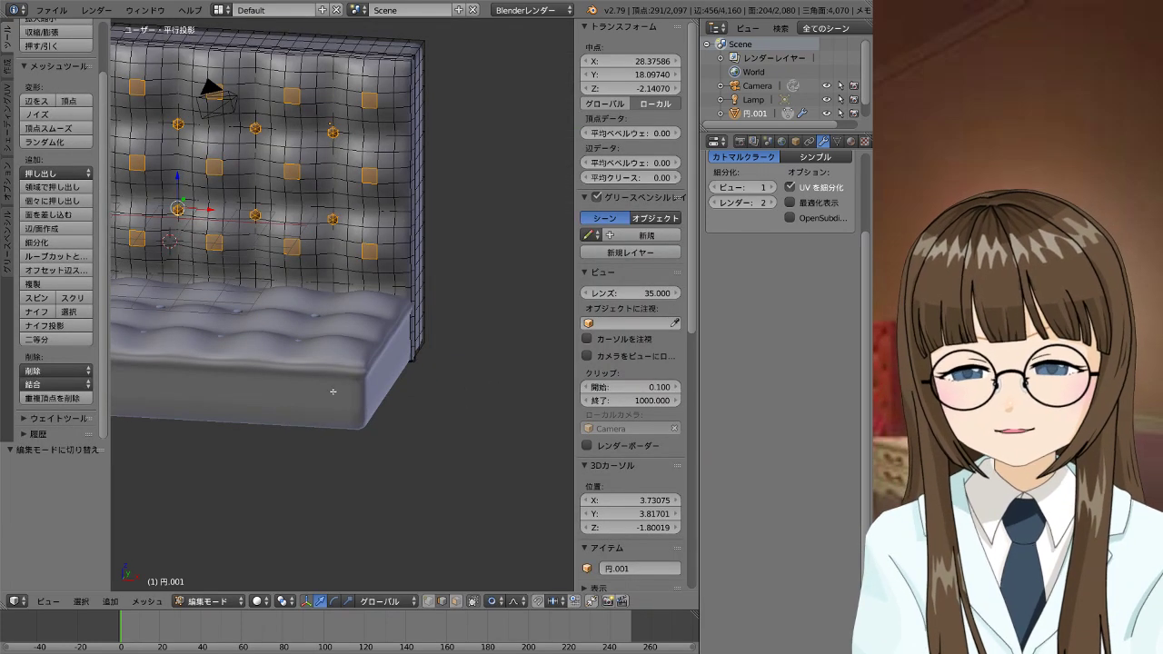
key("Tab")
key("a")
scroll(327, 331, "down", 2)
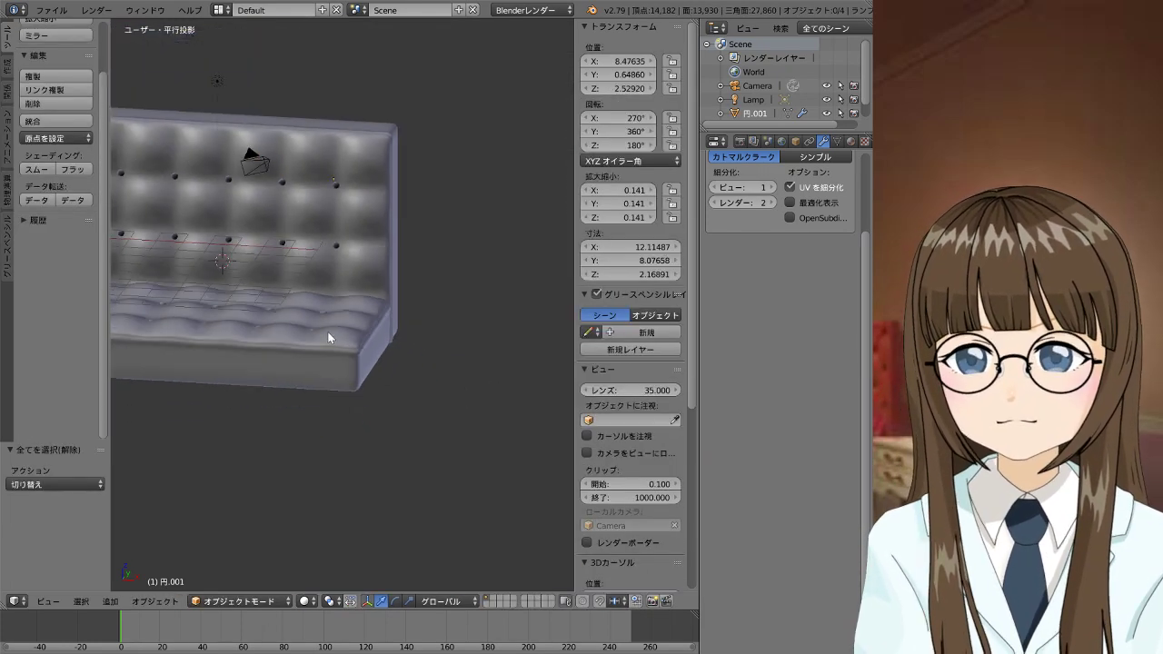
scroll(354, 309, "down", 2)
mouse_move(418, 298)
middle_mouse_down()
mouse_move(325, 293)
mouse_move(319, 324)
mouse_move(374, 356)
mouse_move(517, 313)
mouse_move(505, 291)
mouse_move(355, 304)
mouse_move(303, 285)
mouse_move(348, 317)
middle_mouse_up()
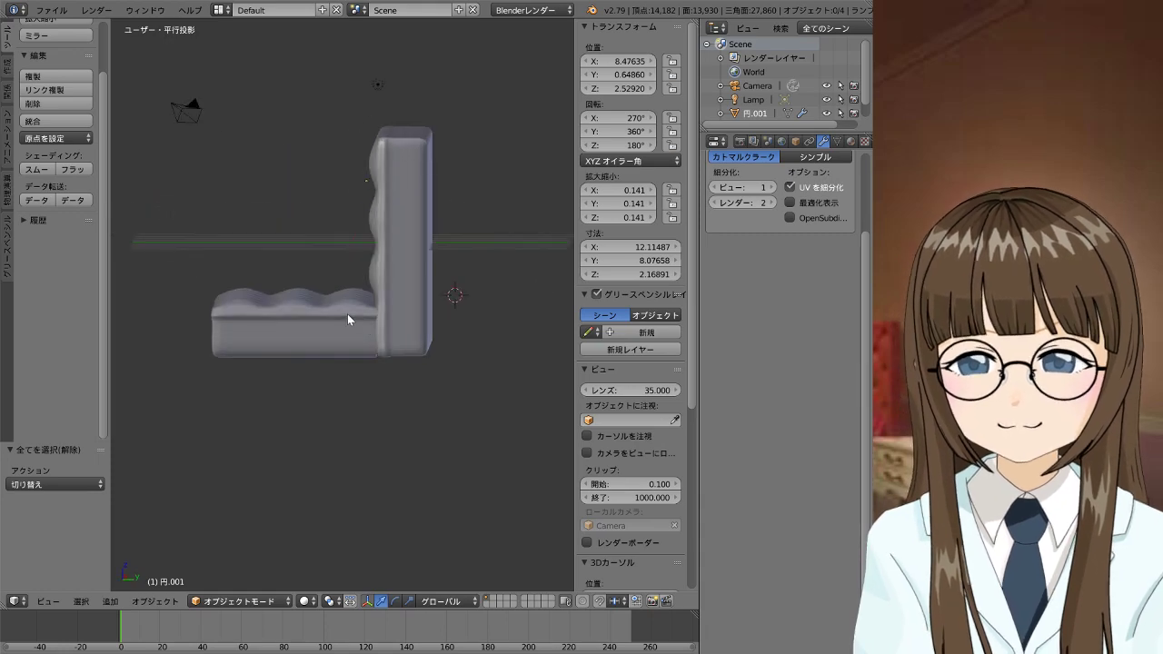
scroll(386, 341, "up", 3)
scroll(454, 395, "up", 2)
mouse_move(474, 421)
middle_mouse_down()
mouse_move(363, 336)
mouse_move(391, 352)
mouse_move(384, 239)
mouse_move(397, 182)
mouse_move(426, 279)
mouse_move(408, 340)
mouse_move(390, 345)
mouse_move(387, 390)
mouse_move(524, 378)
mouse_move(157, 304)
mouse_move(173, 320)
mouse_move(137, 323)
mouse_move(165, 315)
middle_mouse_up()
key("KP_1")
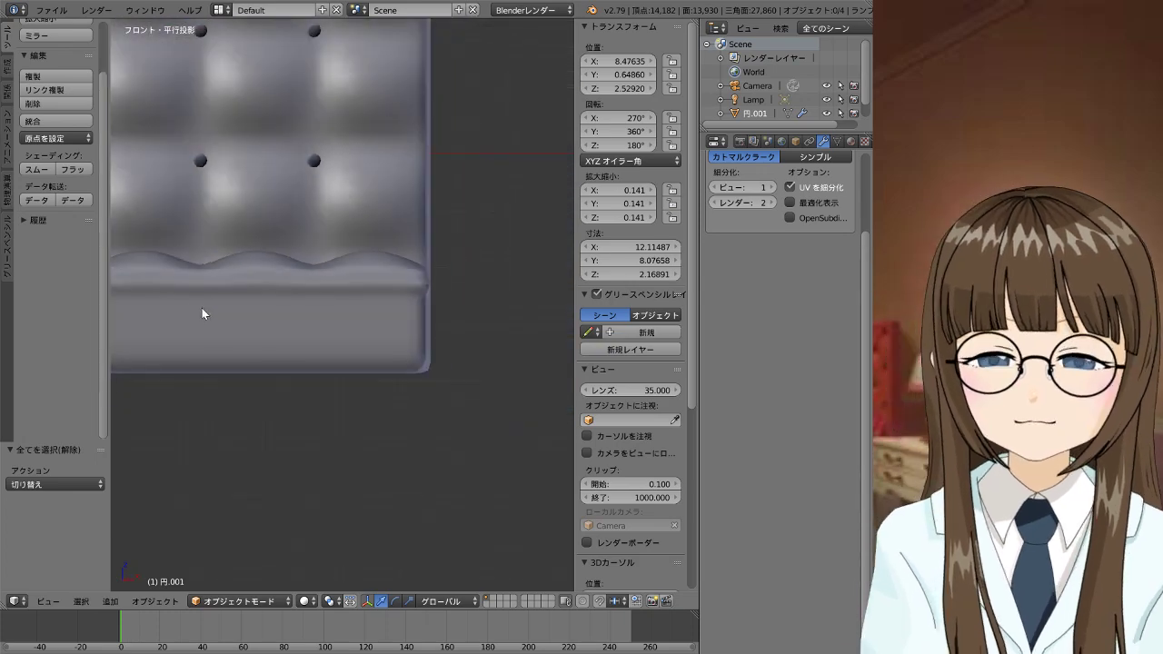
scroll(209, 318, "down", 5)
scroll(220, 320, "down", 1)
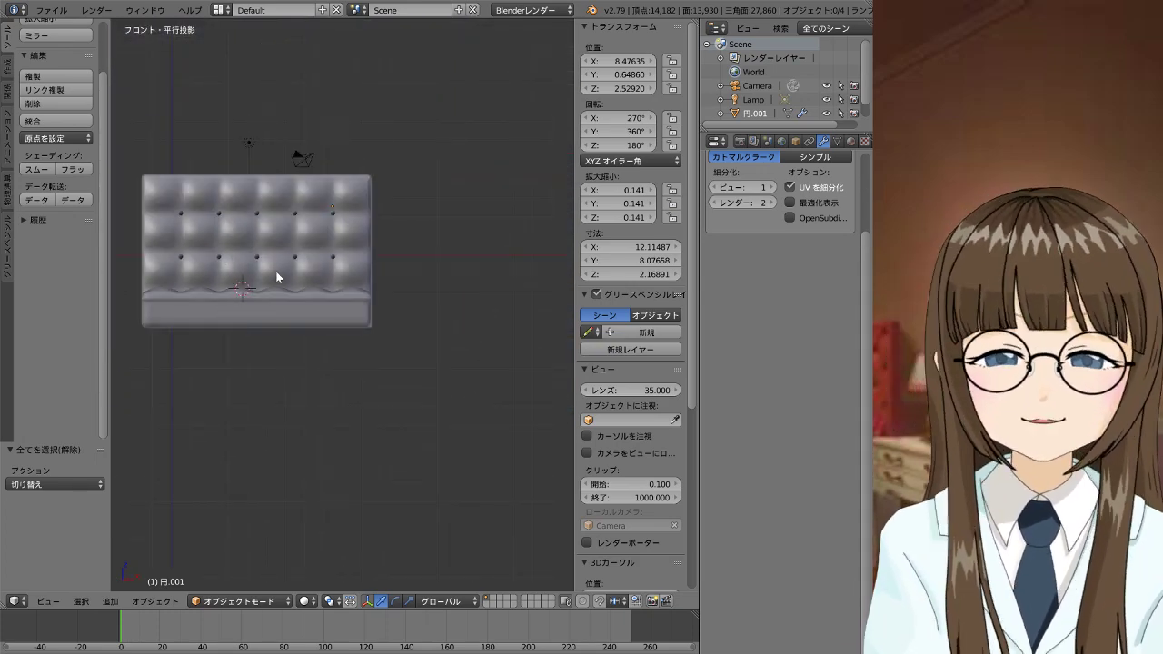
mouse_move(184, 322)
middle_mouse_down()
mouse_move(294, 392)
mouse_move(249, 360)
mouse_move(309, 441)
mouse_move(281, 421)
mouse_move(267, 467)
mouse_move(315, 449)
middle_mouse_up()
Switch the viewport to Rendered shading and view the sofa from the front and at an angle
left_click(309, 602)
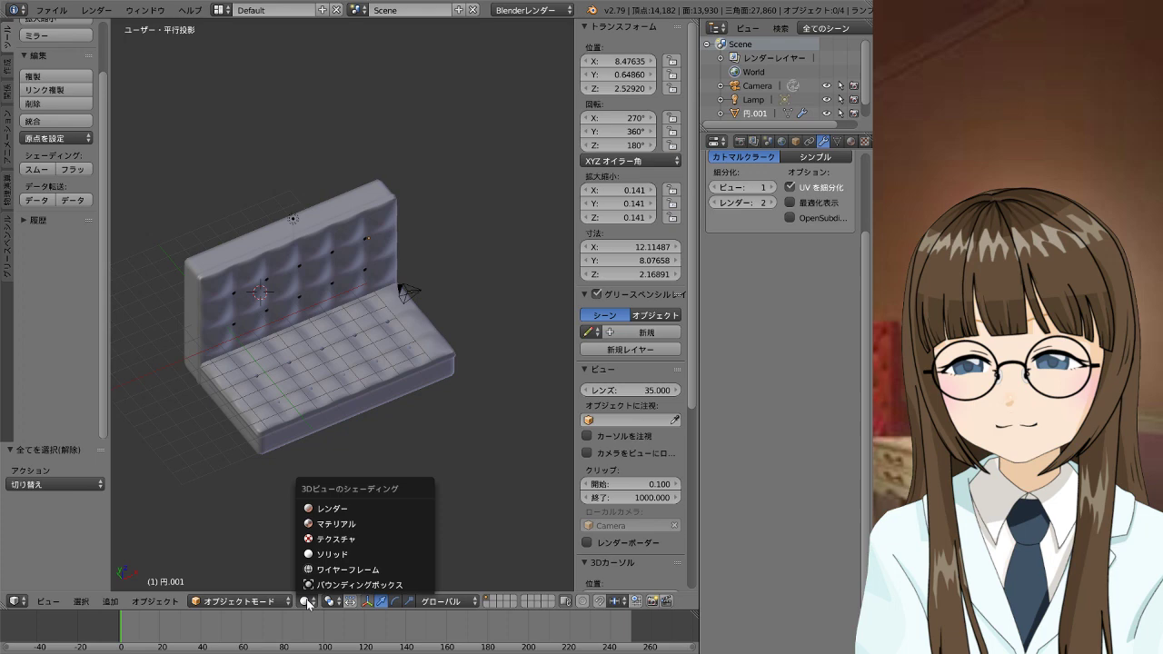
left_click(338, 510)
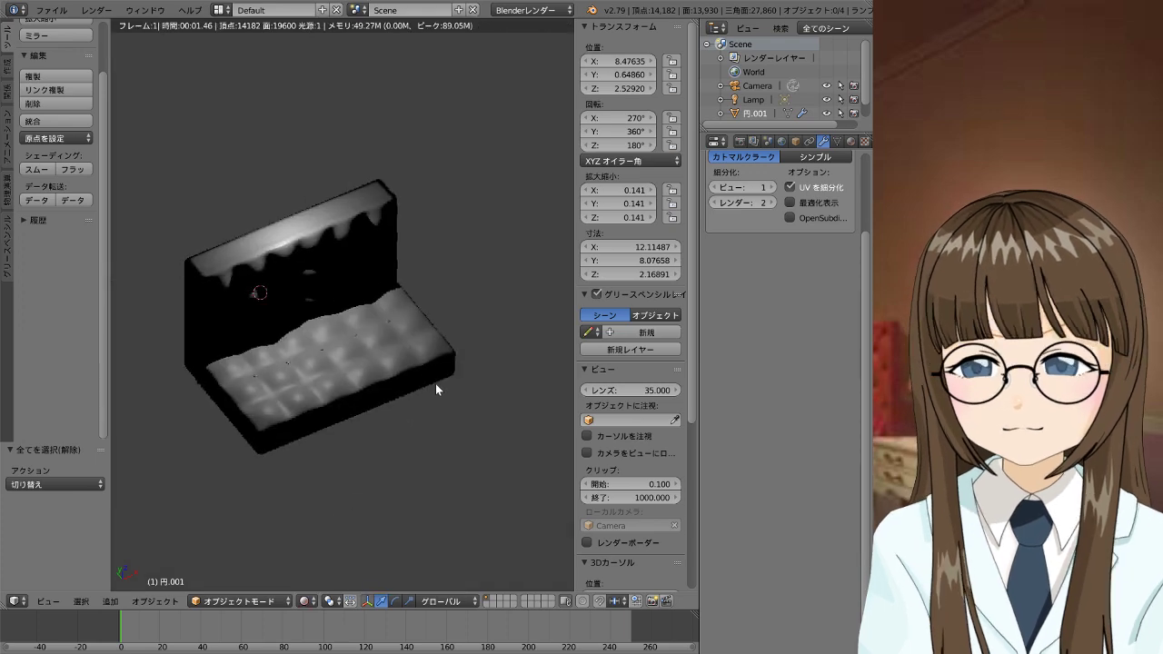
key("KP_1")
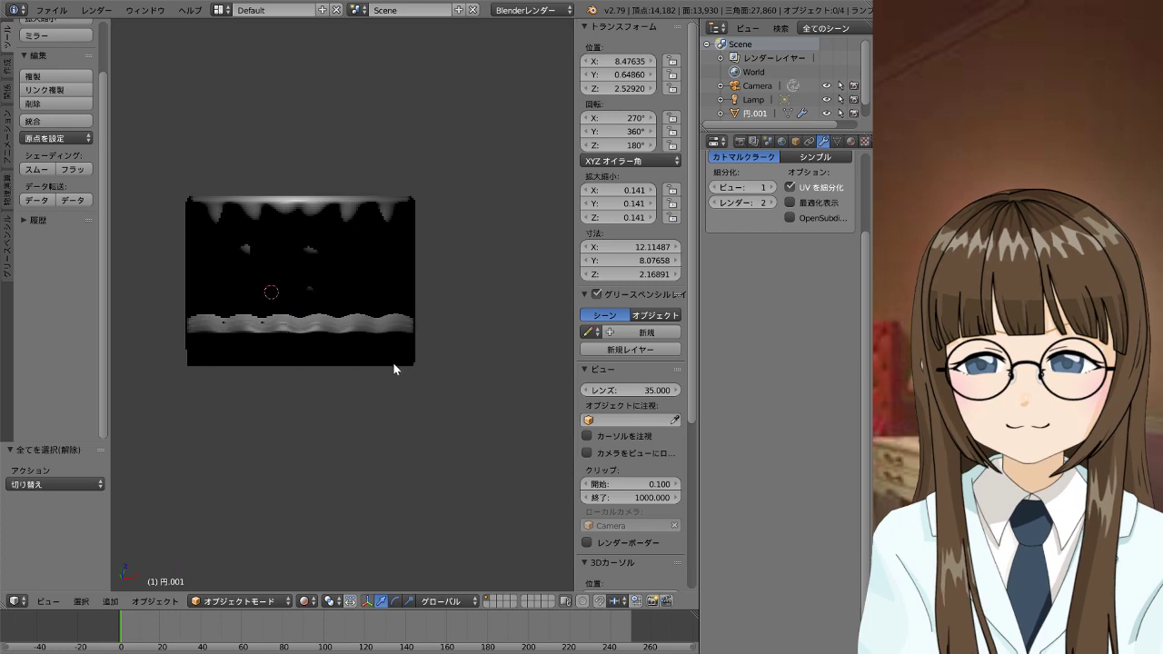
middle_click_drag(397, 368, 405, 371)
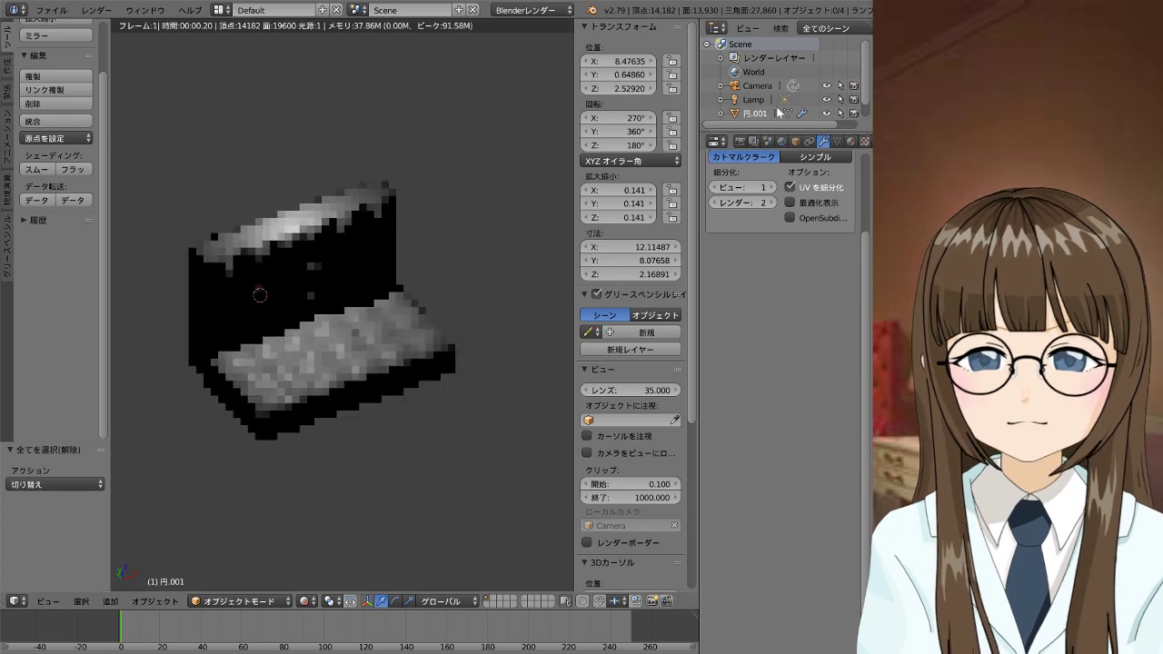
Enable Environment Lighting in the World settings and orbit the brightly lit sofa
scroll(813, 379, "up", 3, "ctrl")
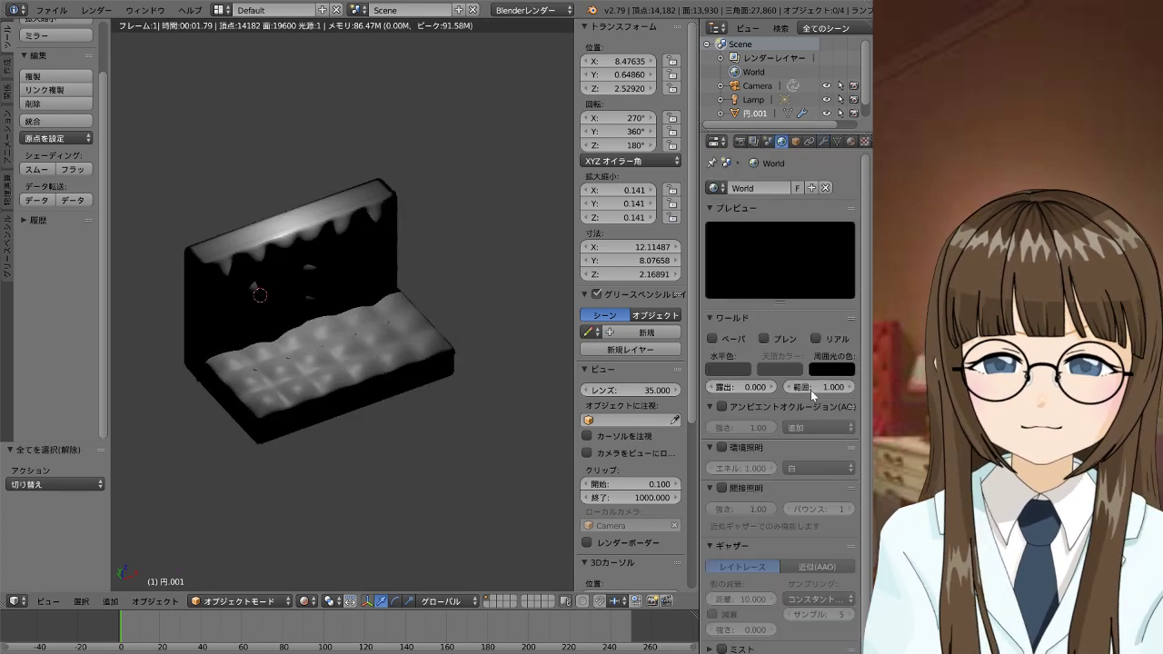
left_click(722, 448)
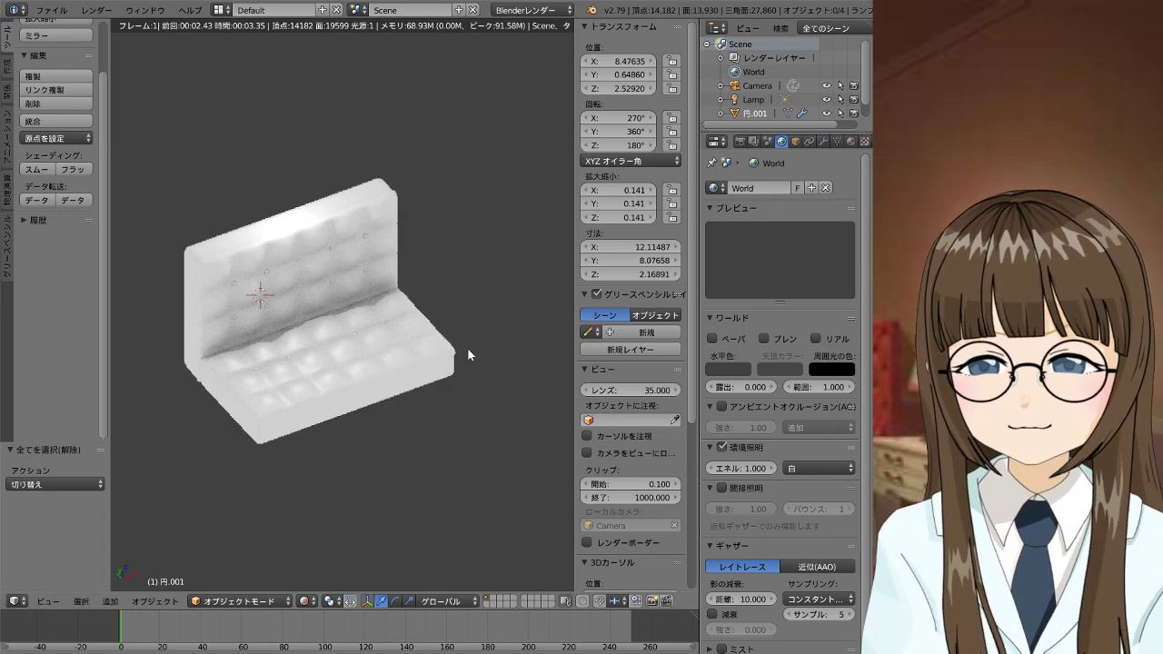
mouse_move(393, 323)
middle_mouse_down()
mouse_move(478, 358)
mouse_move(359, 383)
middle_mouse_up()
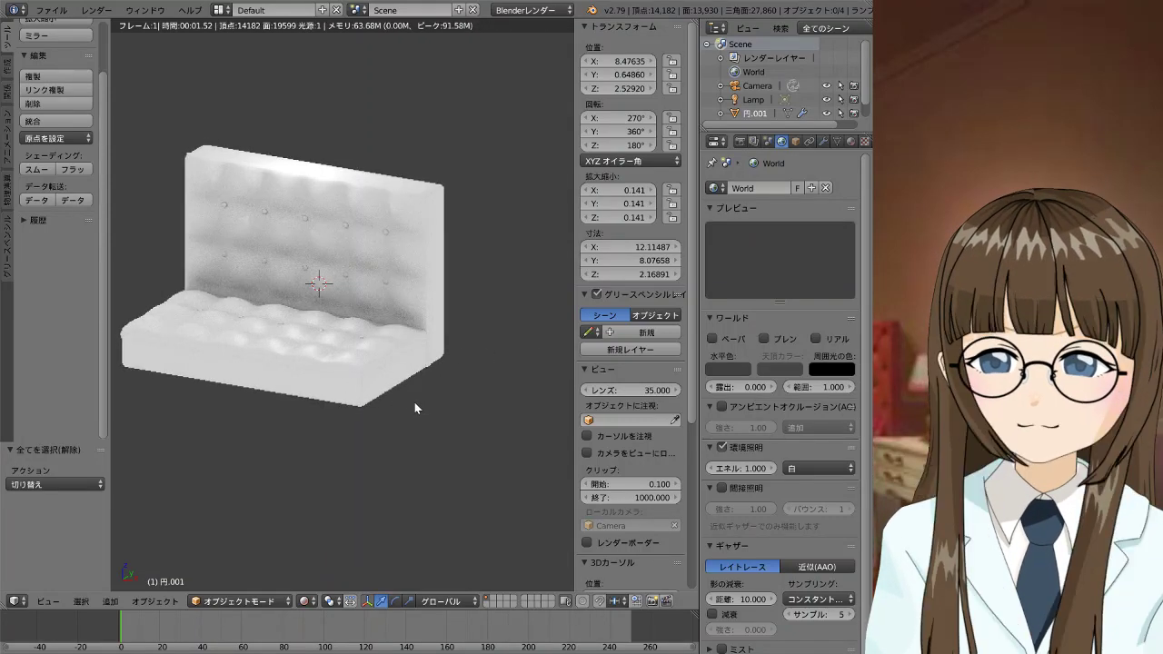
middle_click_drag(414, 400, 419, 405)
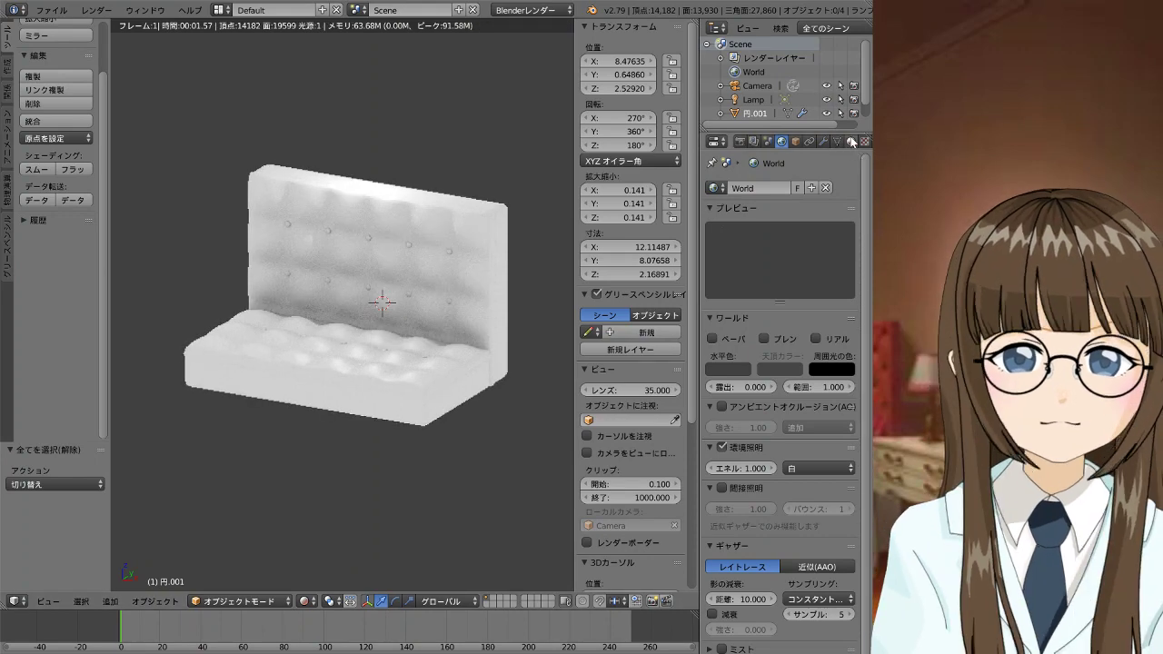
Add a new material to the backrest and bring up its Diffuse colour picker
left_click(852, 141)
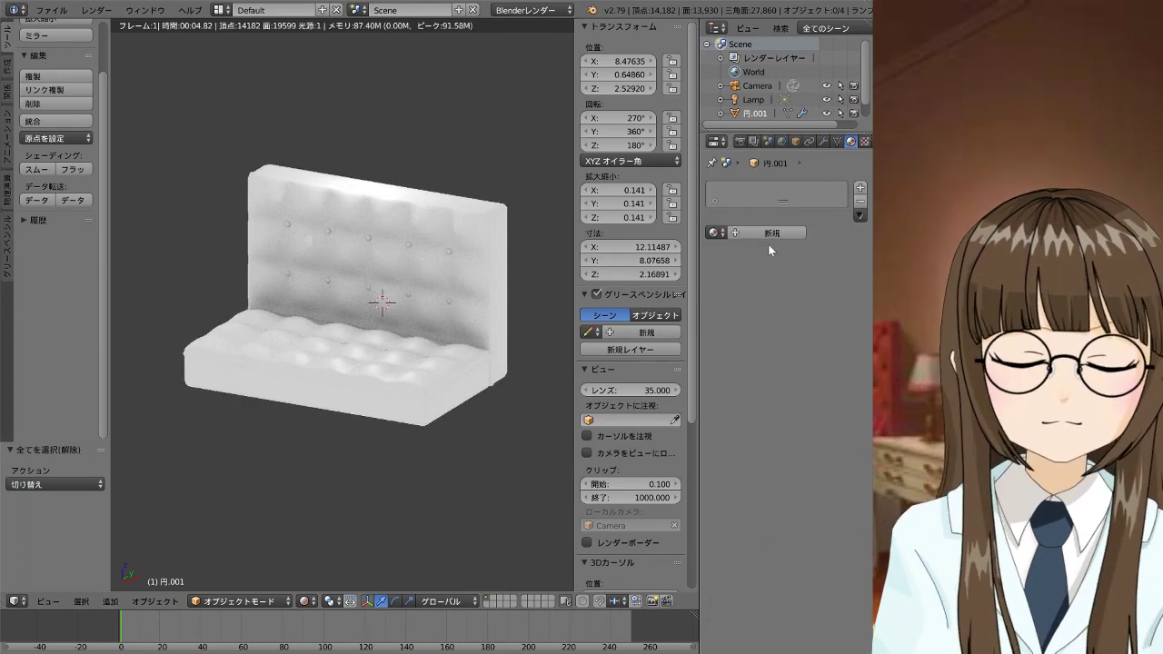
left_click(716, 232)
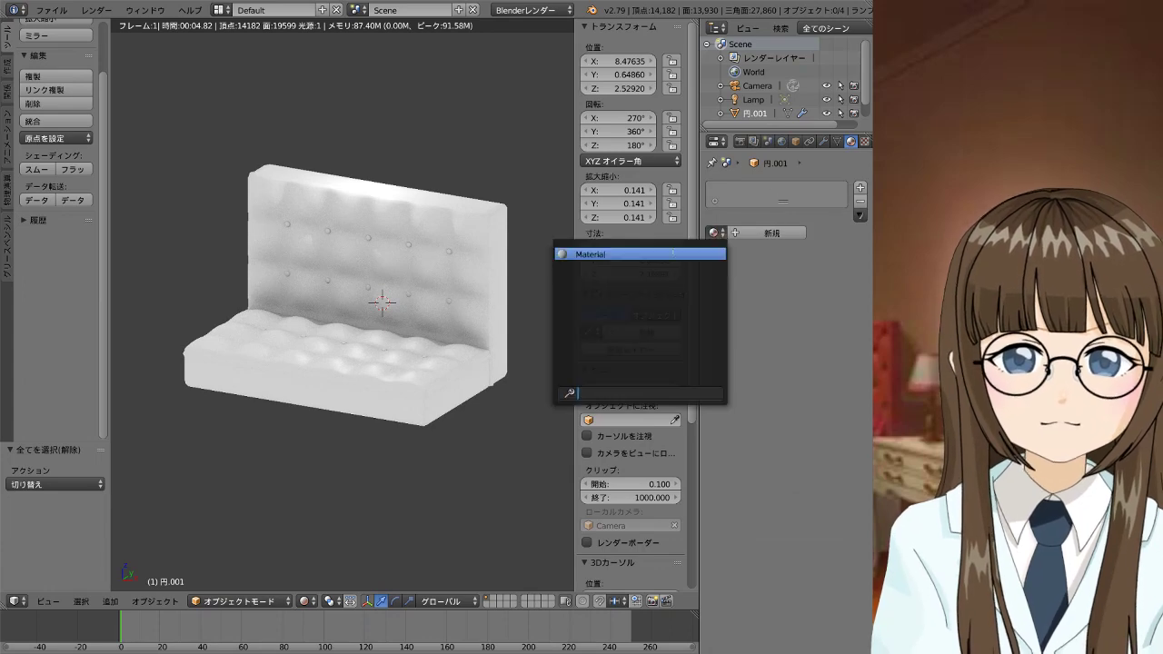
left_click(779, 231)
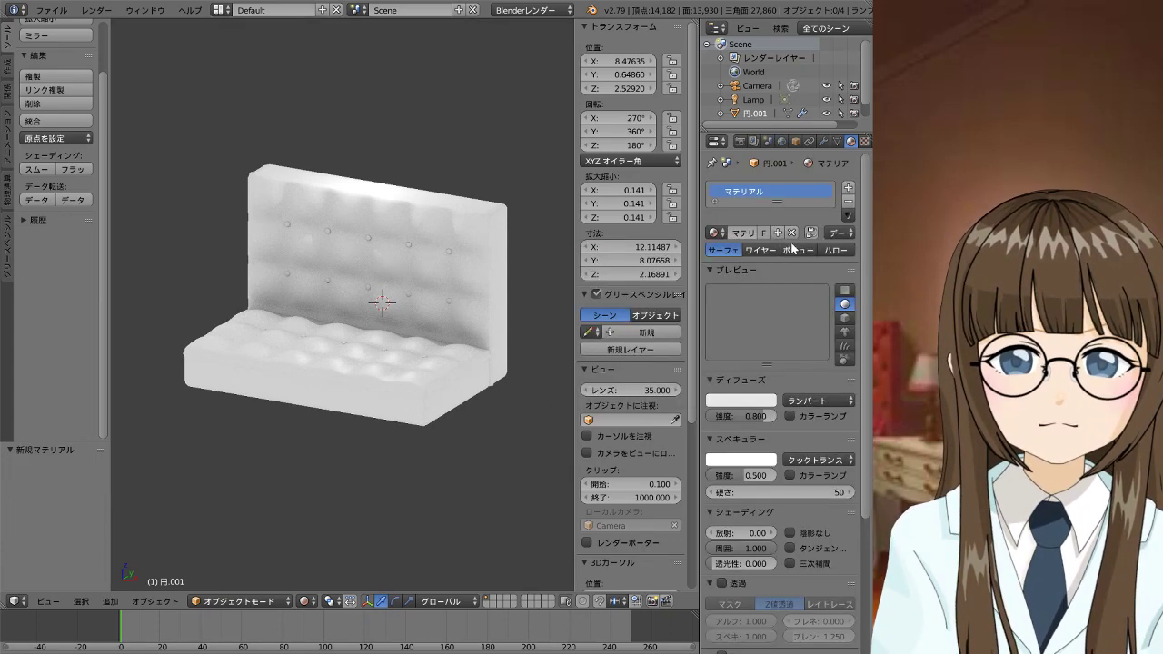
left_click(748, 403)
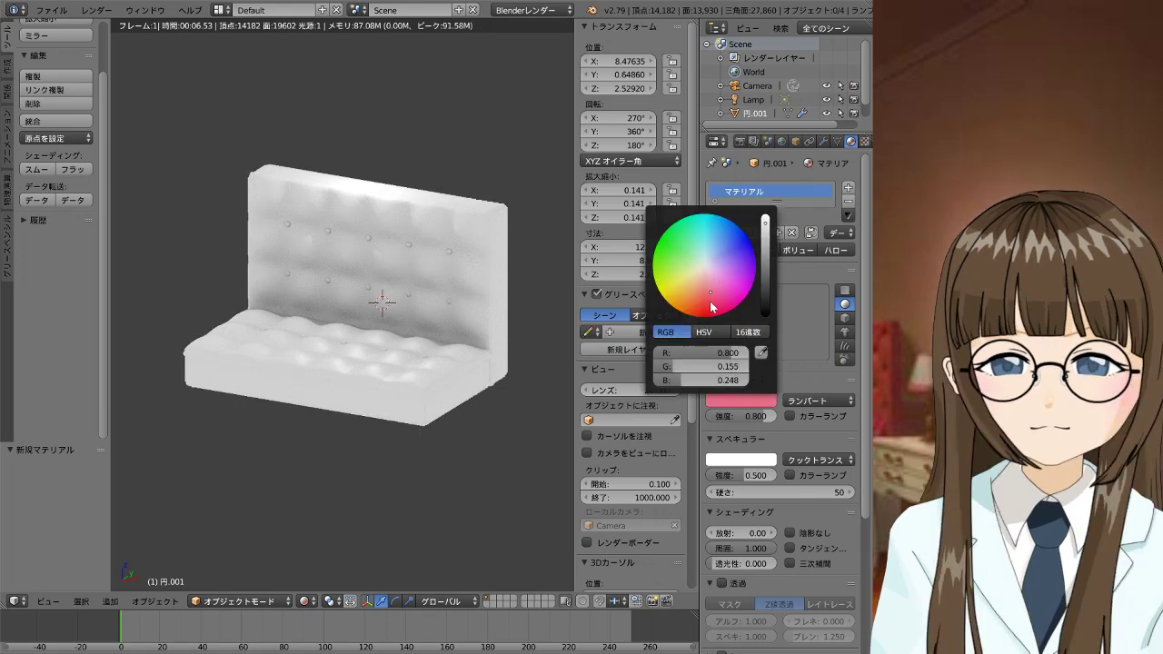
Shift the backrest's diffuse colour from red toward a reddish brown on the colour wheel
left_click(709, 302)
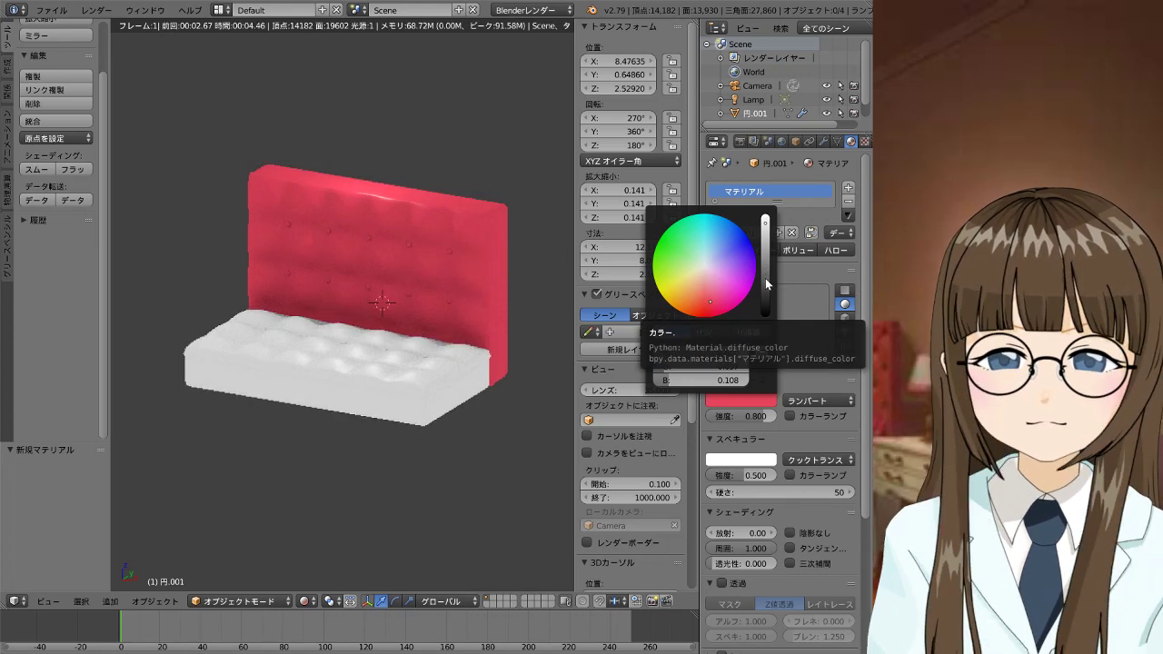
mouse_move(766, 283)
left_mouse_down()
mouse_move(765, 223)
mouse_move(766, 261)
left_mouse_up()
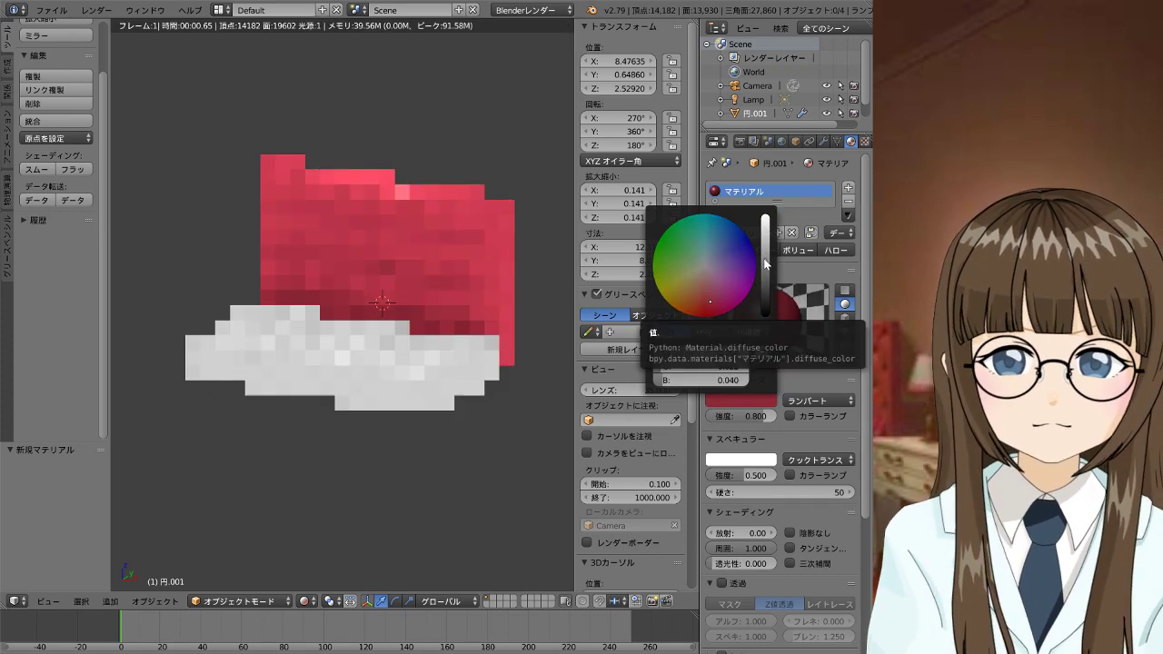
left_click(716, 298)
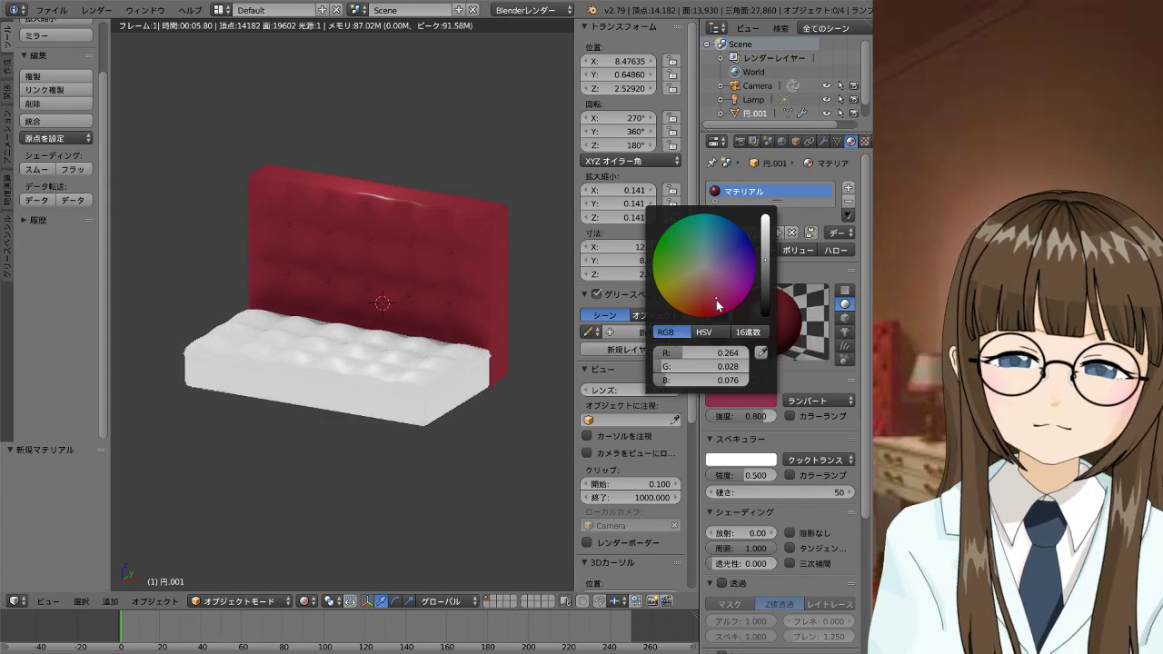
left_click(699, 300)
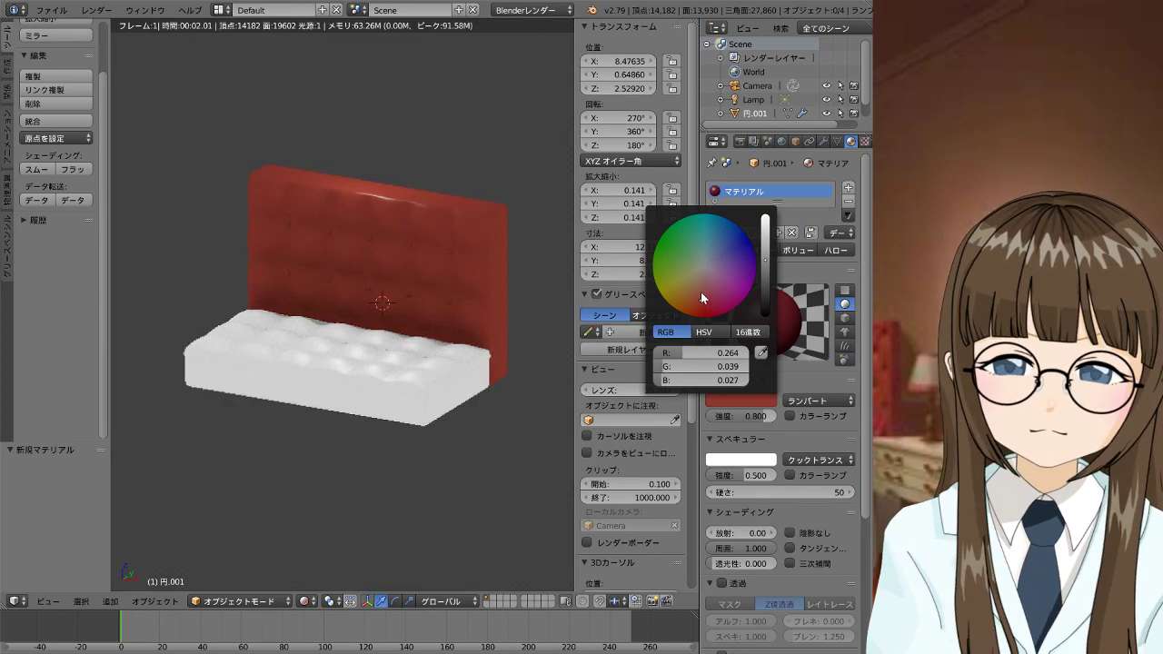
left_click(701, 293)
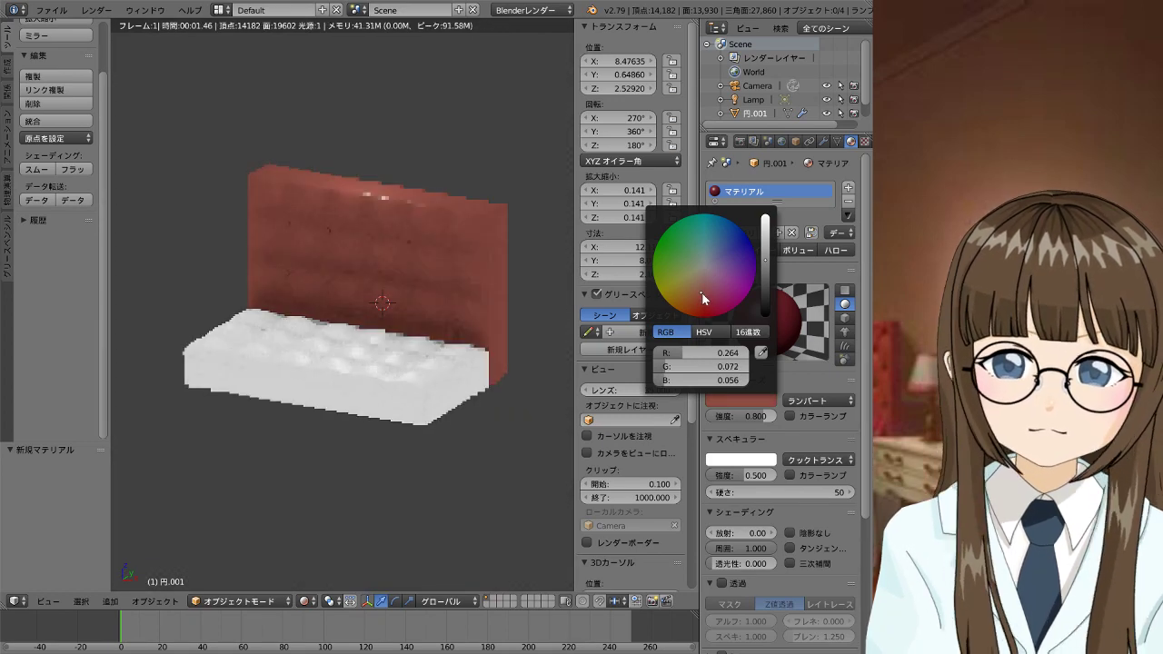
left_click(701, 286)
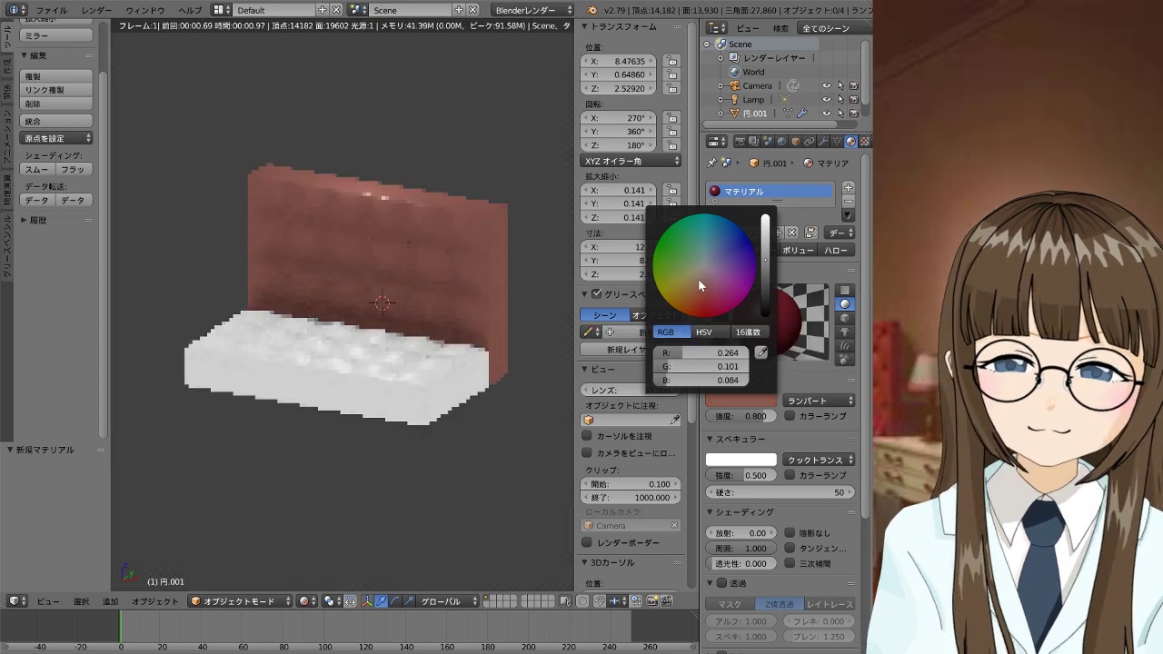
left_click(695, 273)
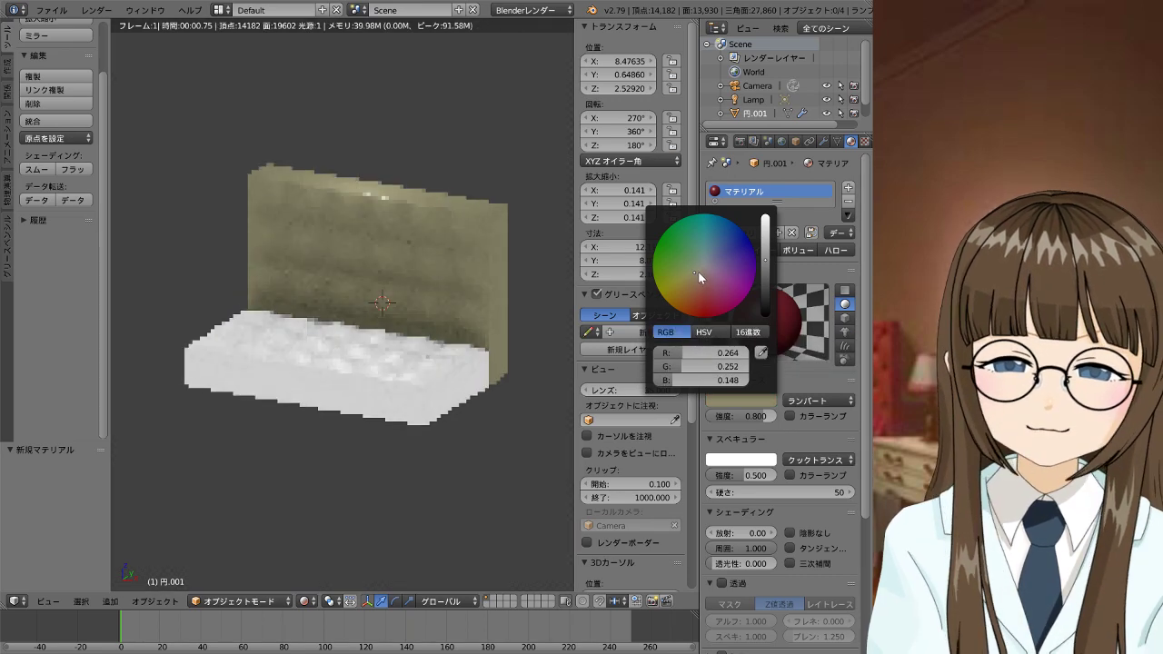
left_click(699, 273)
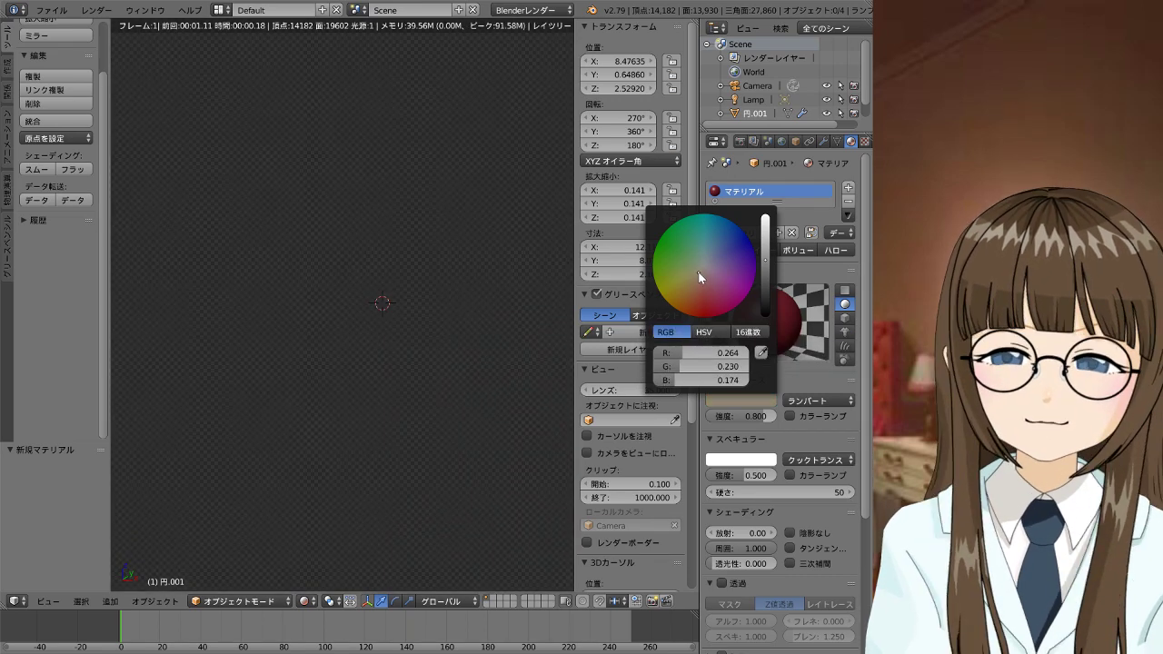
left_click(701, 277)
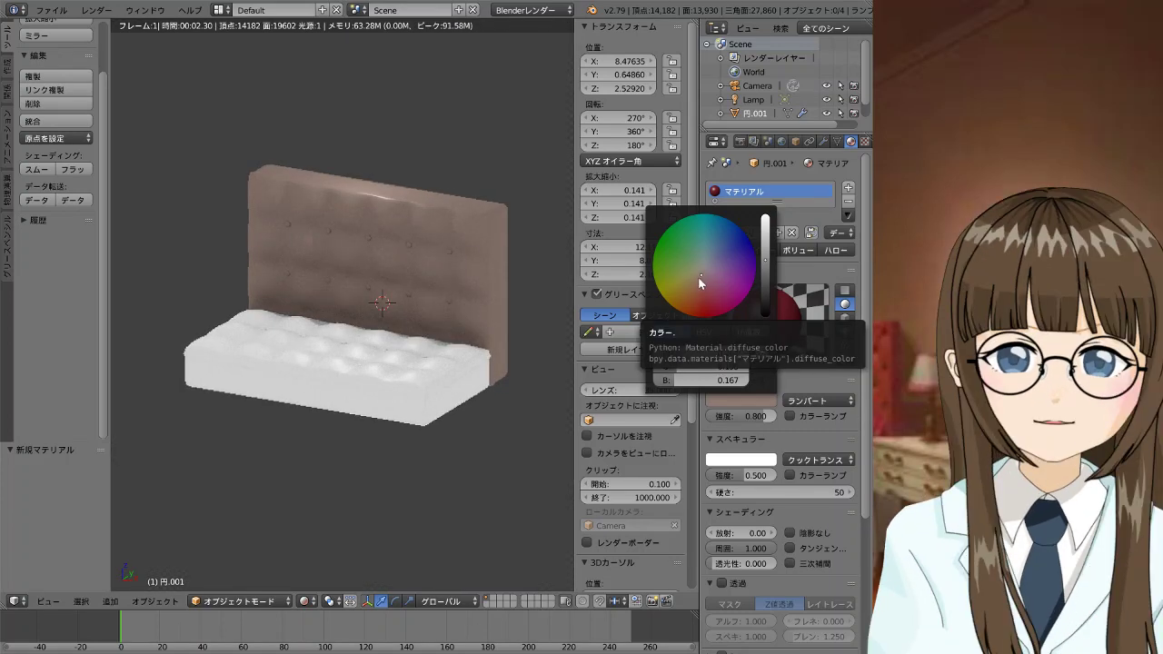
left_click(697, 275)
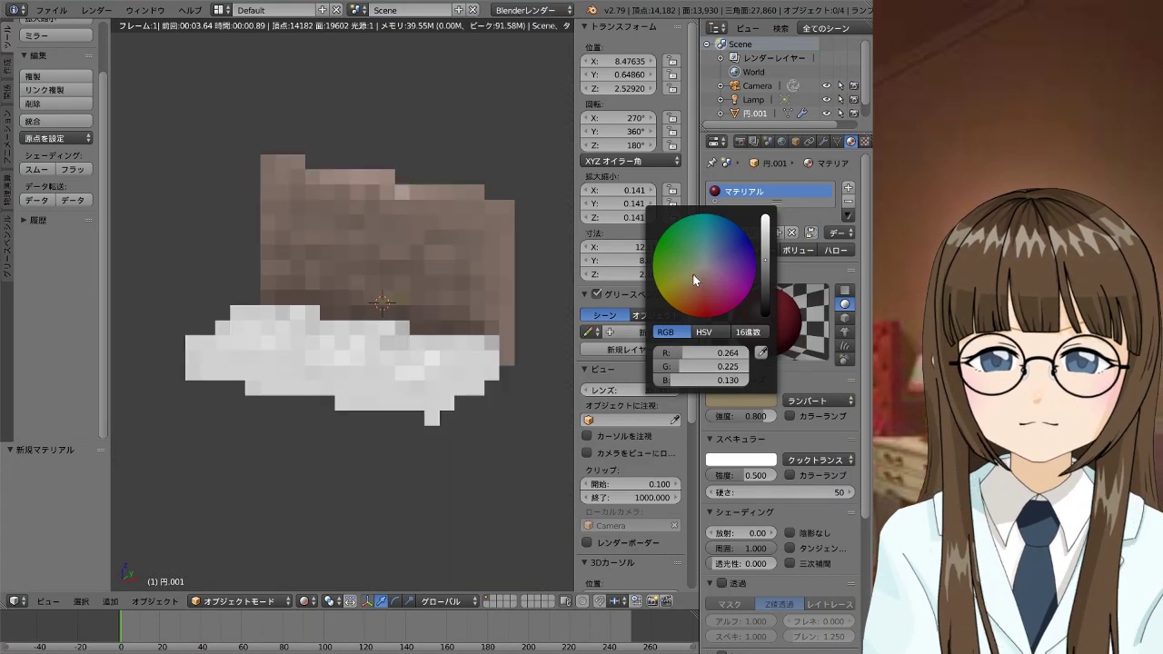
left_click(695, 280)
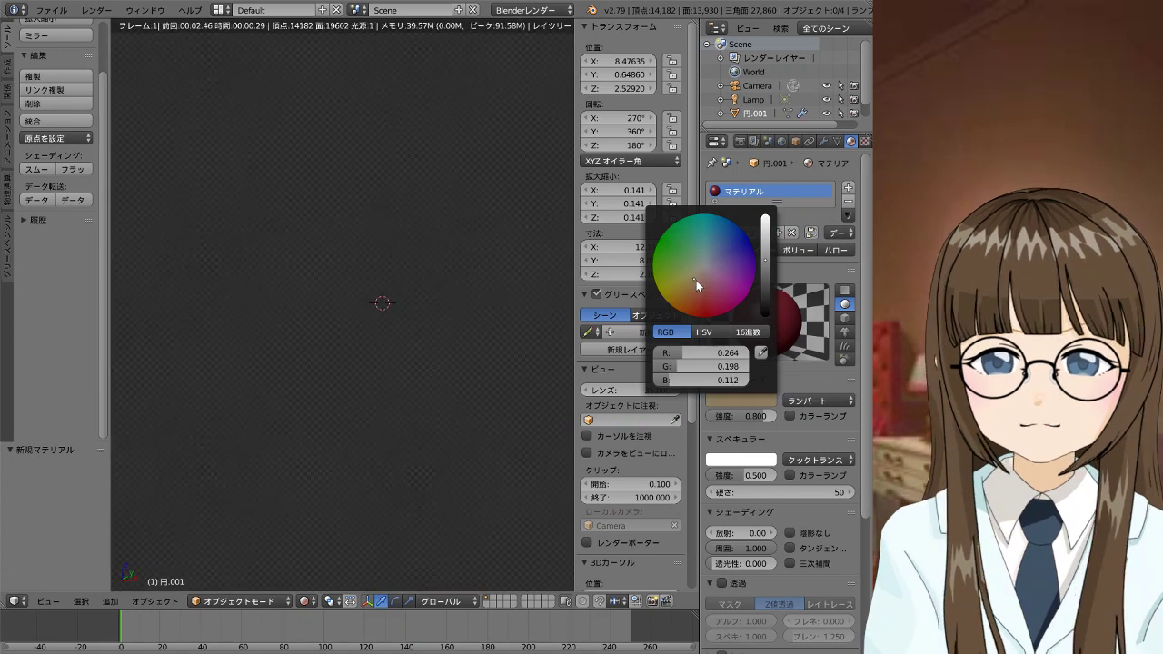
left_click(697, 281)
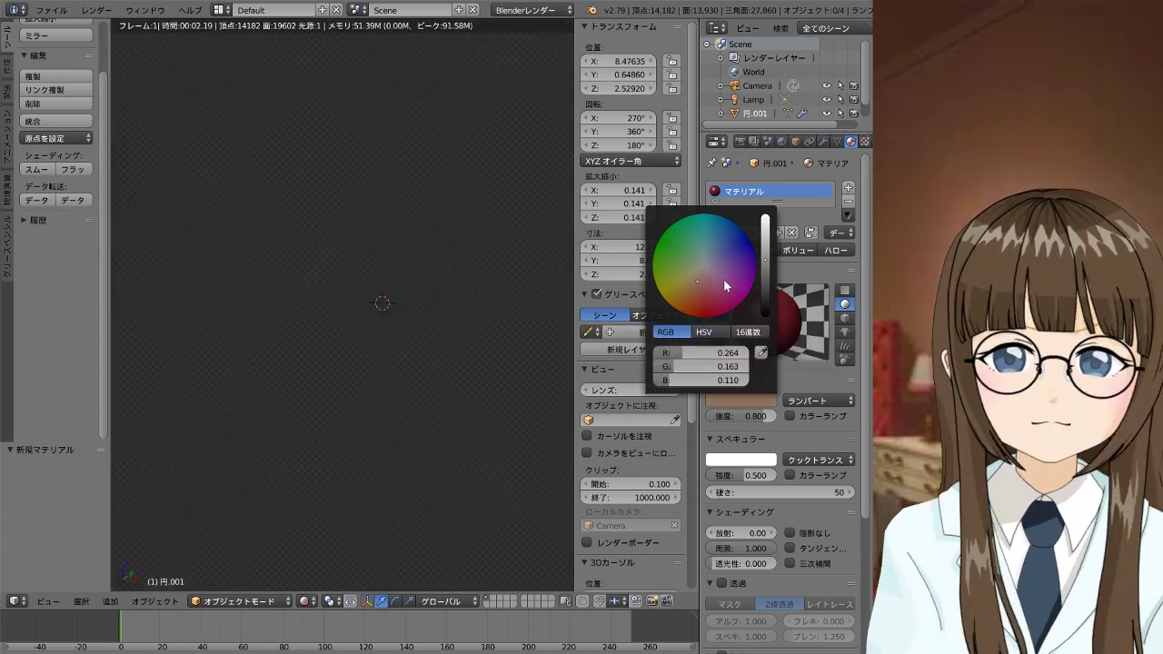
Brighten the diffuse colour to light tan (R 0.560, G 0.377, B 0.226) and collapse Diffuse
left_click(767, 248)
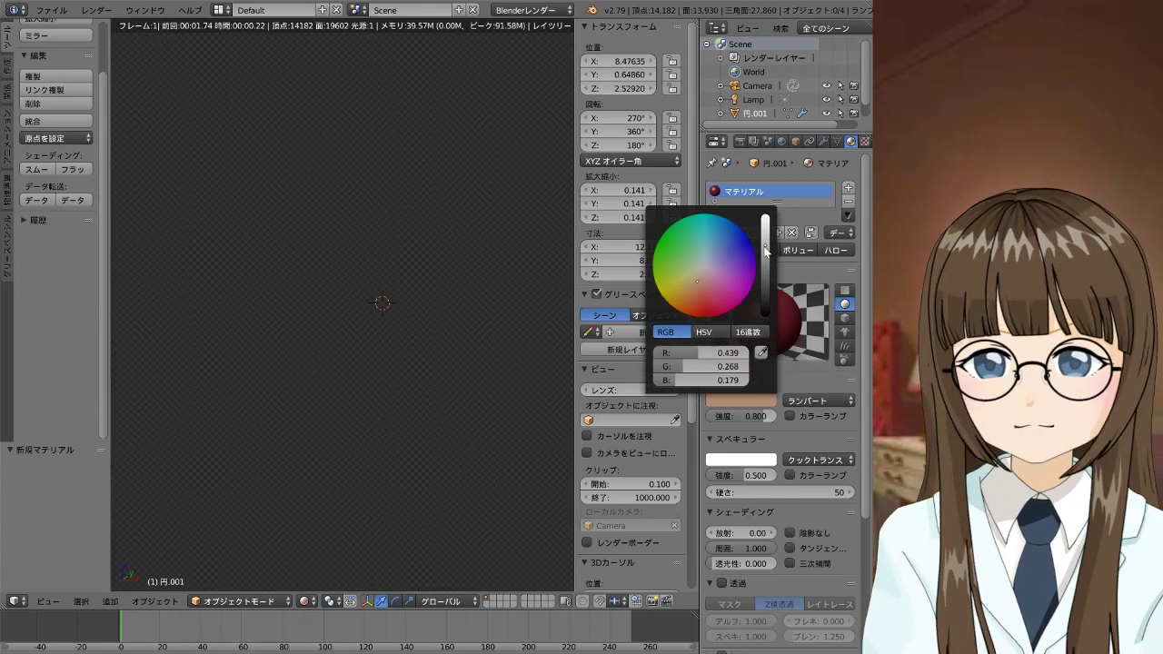
left_click(765, 238)
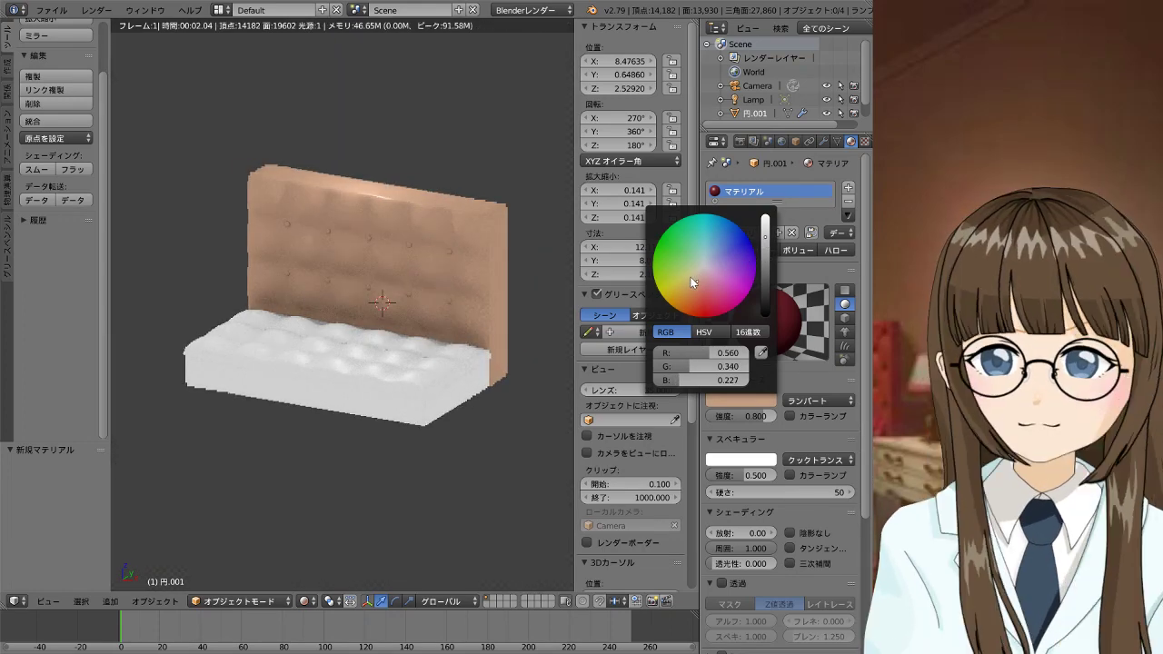
left_click(690, 278)
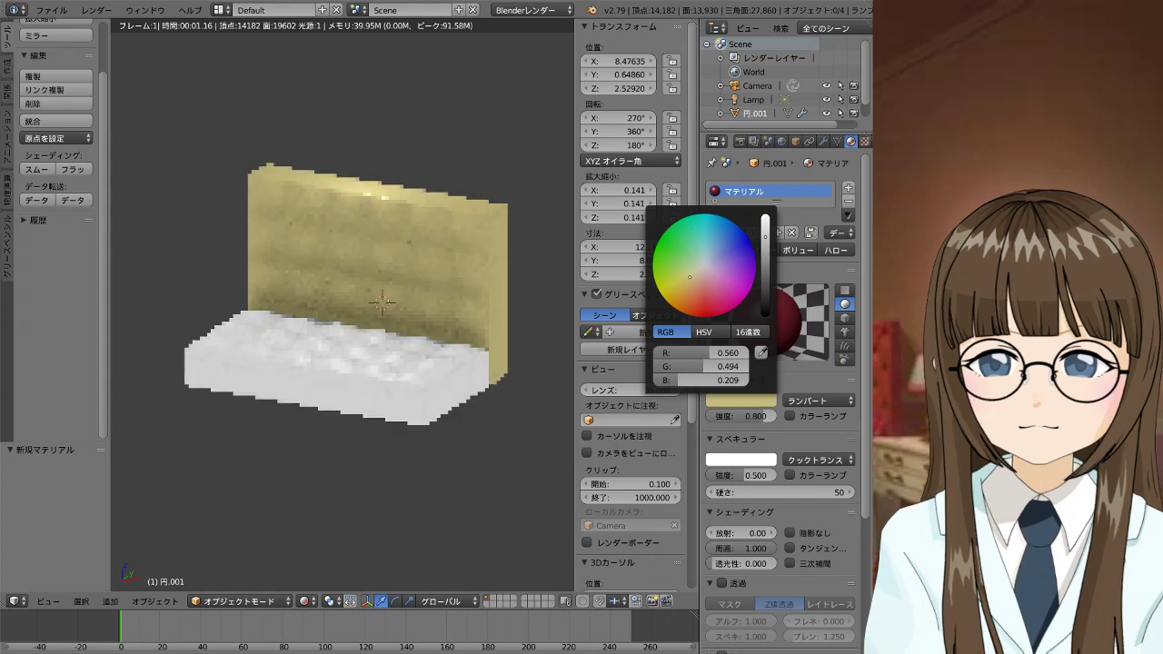
left_click_drag(693, 277, 695, 280)
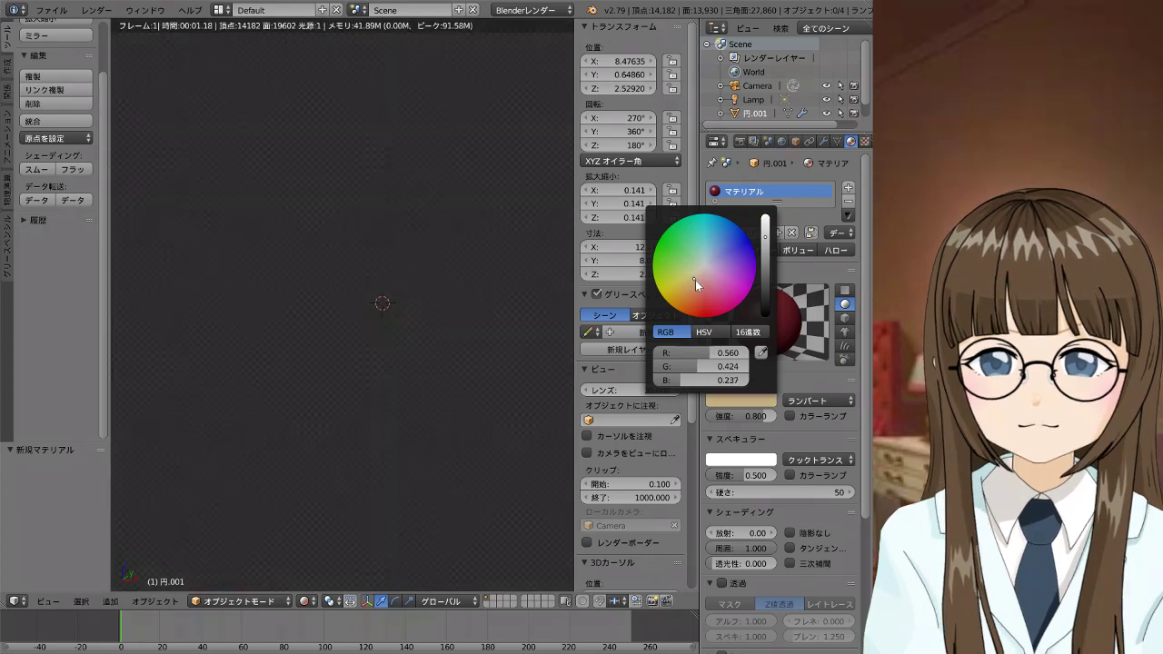
left_click(695, 280)
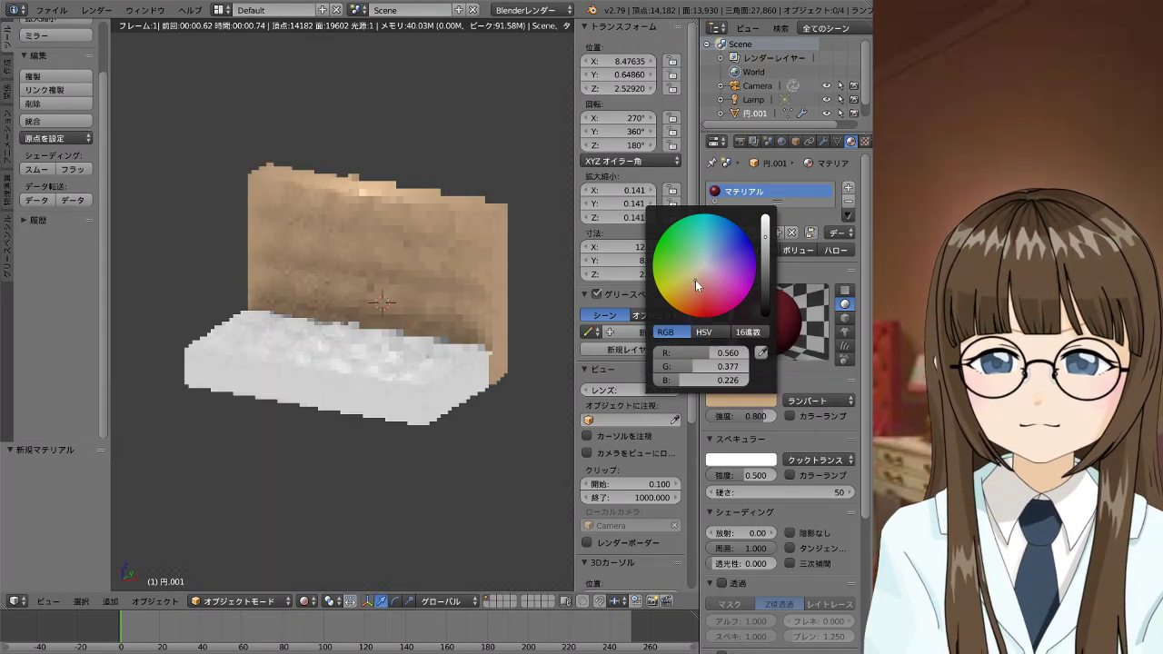
left_click(812, 378)
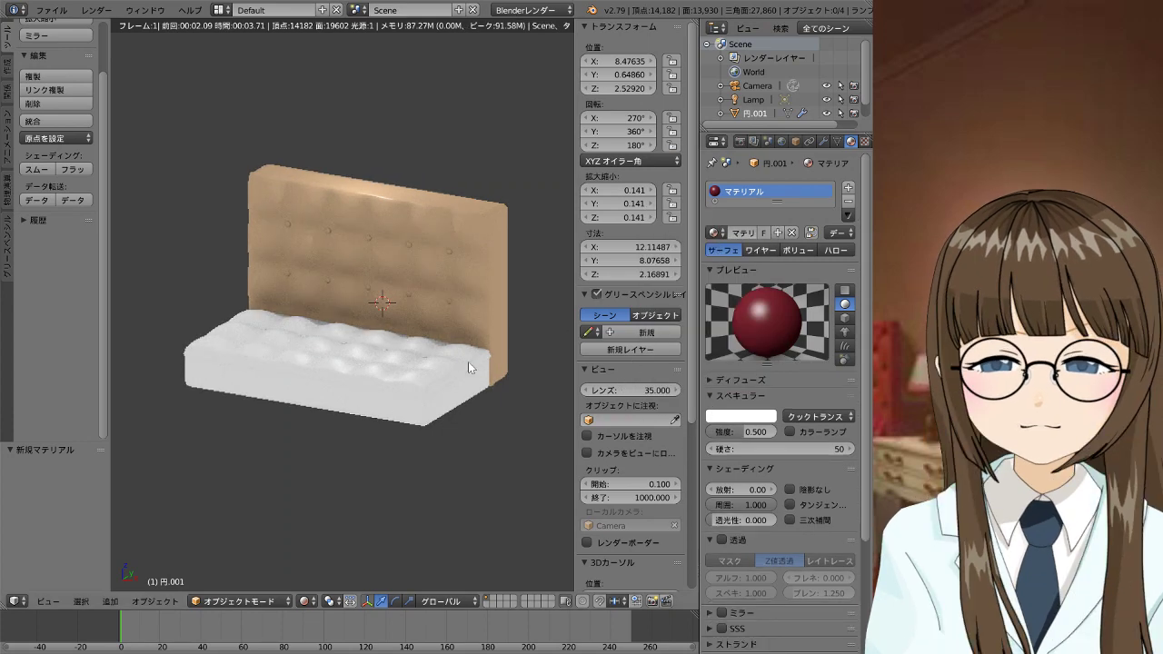
right_click(394, 378)
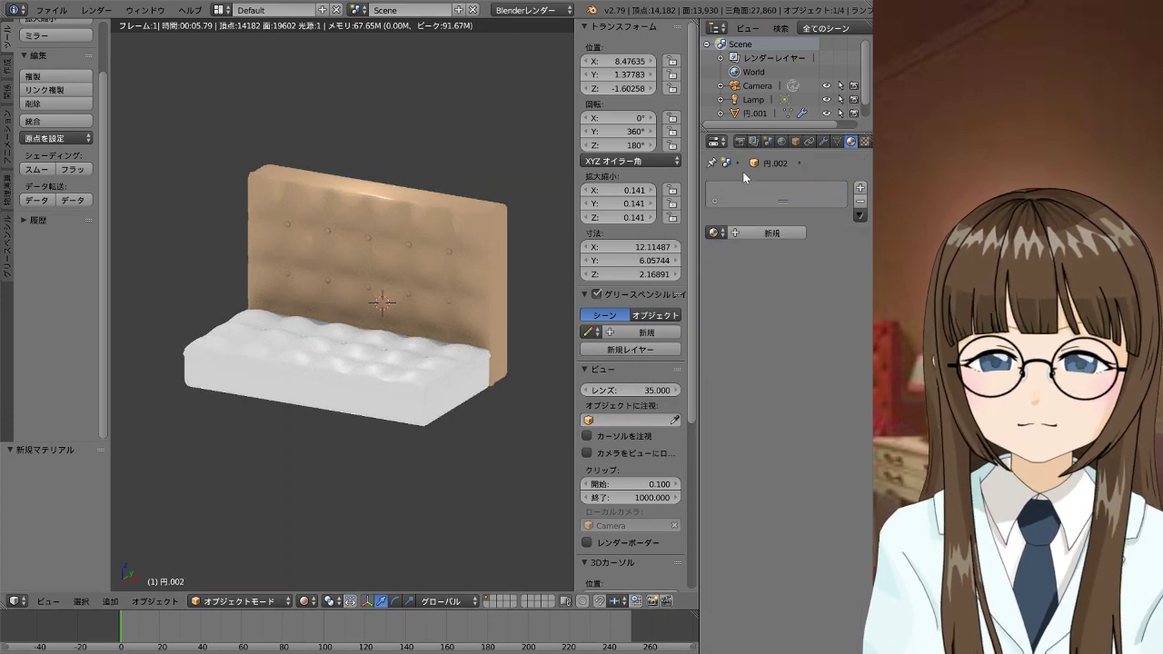
Assign the existing tan マテリアル material to seat cushion 円.002 and orbit to inspect it
left_click(713, 232)
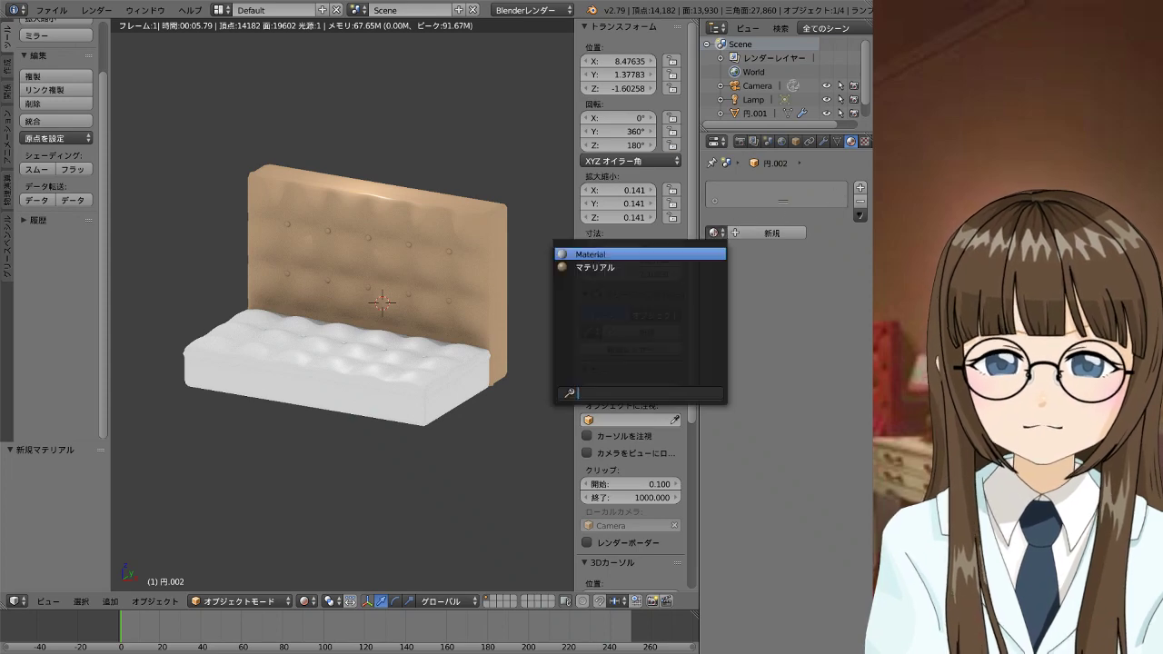
left_click(674, 271)
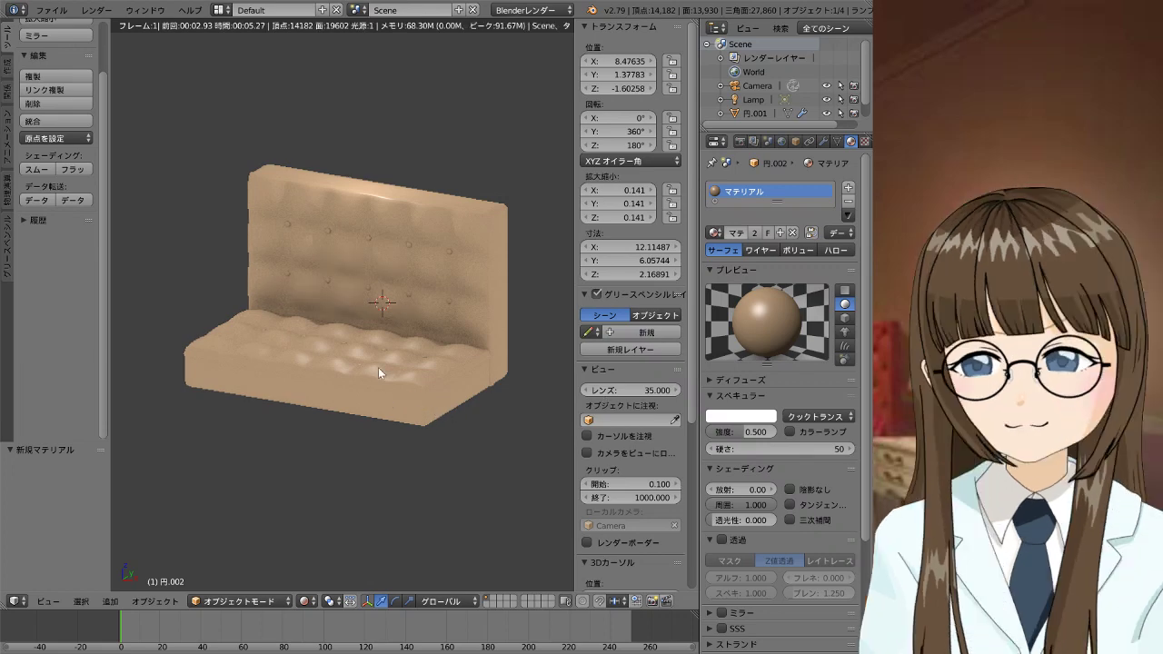
mouse_move(368, 427)
middle_mouse_down()
mouse_move(387, 457)
mouse_move(429, 466)
mouse_move(473, 459)
mouse_move(479, 442)
middle_mouse_up()
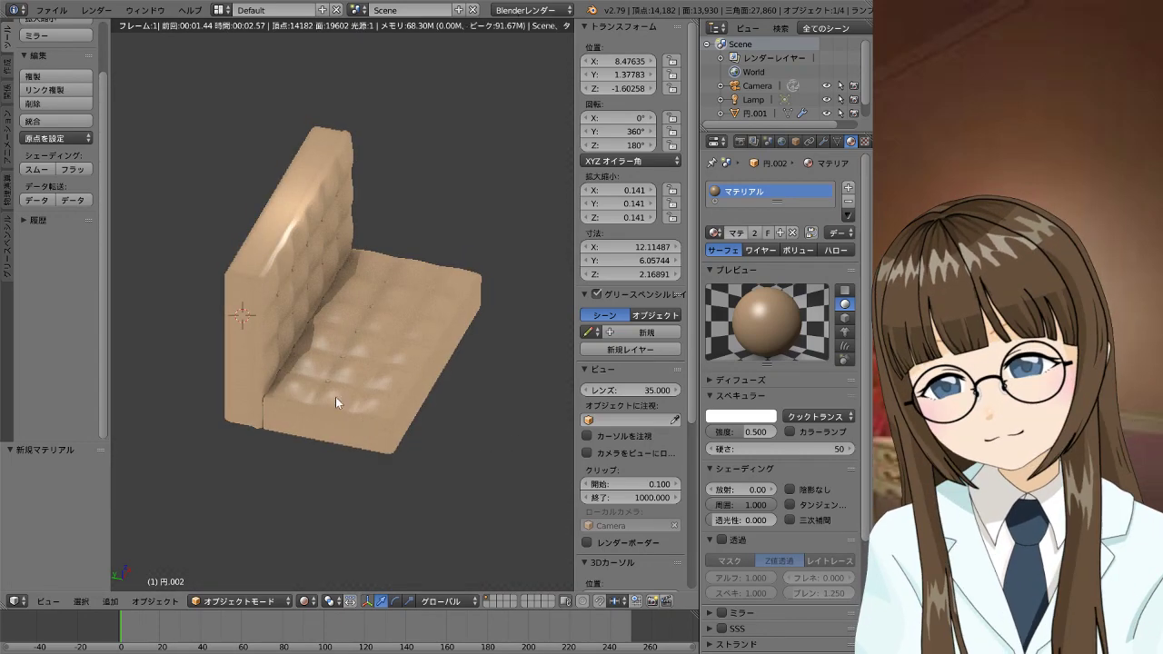
mouse_move(324, 382)
middle_mouse_down()
mouse_move(320, 363)
mouse_move(286, 396)
middle_mouse_up()
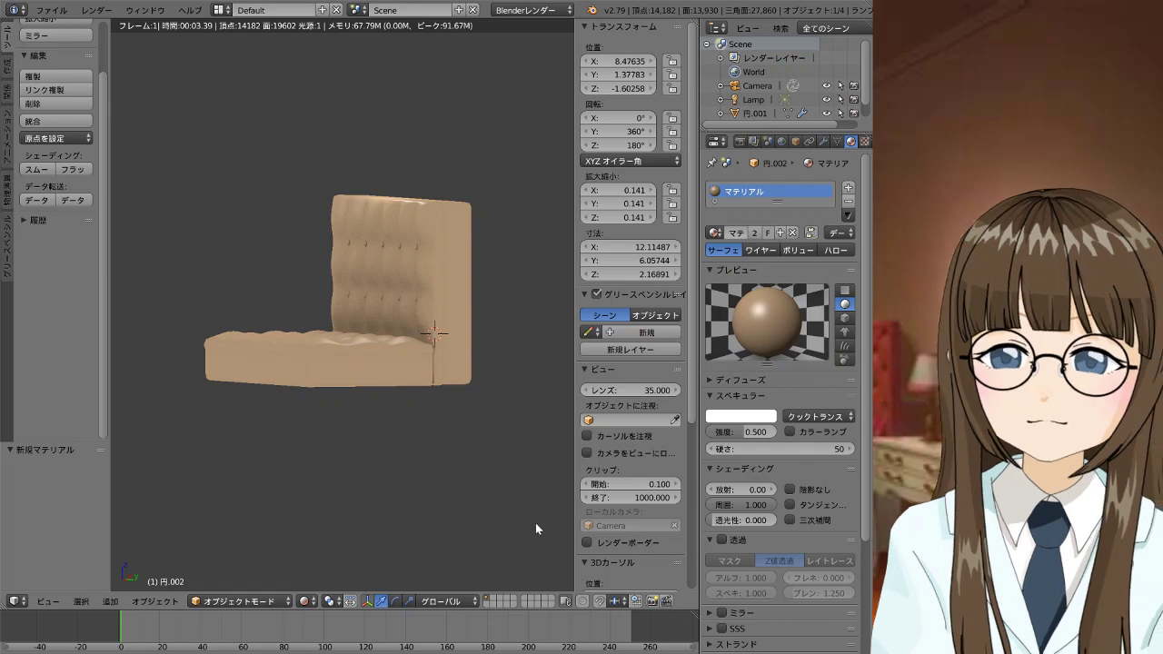
Change viewport shading from Rendered to Solid and select the backrest
left_click(309, 602)
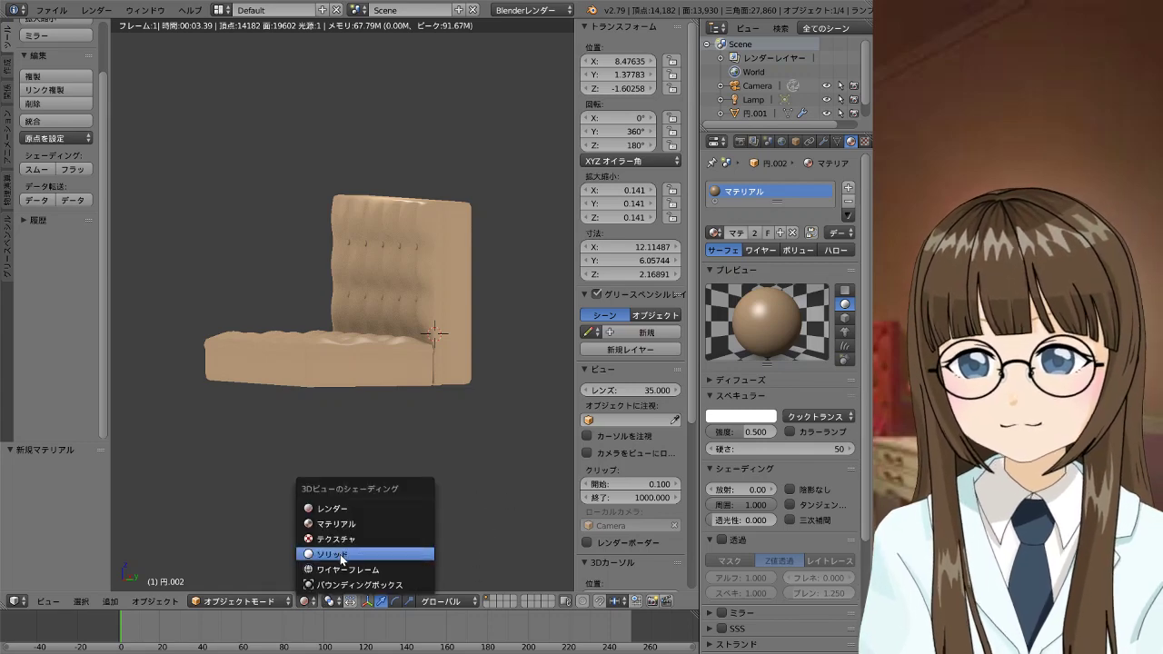
left_click(340, 554)
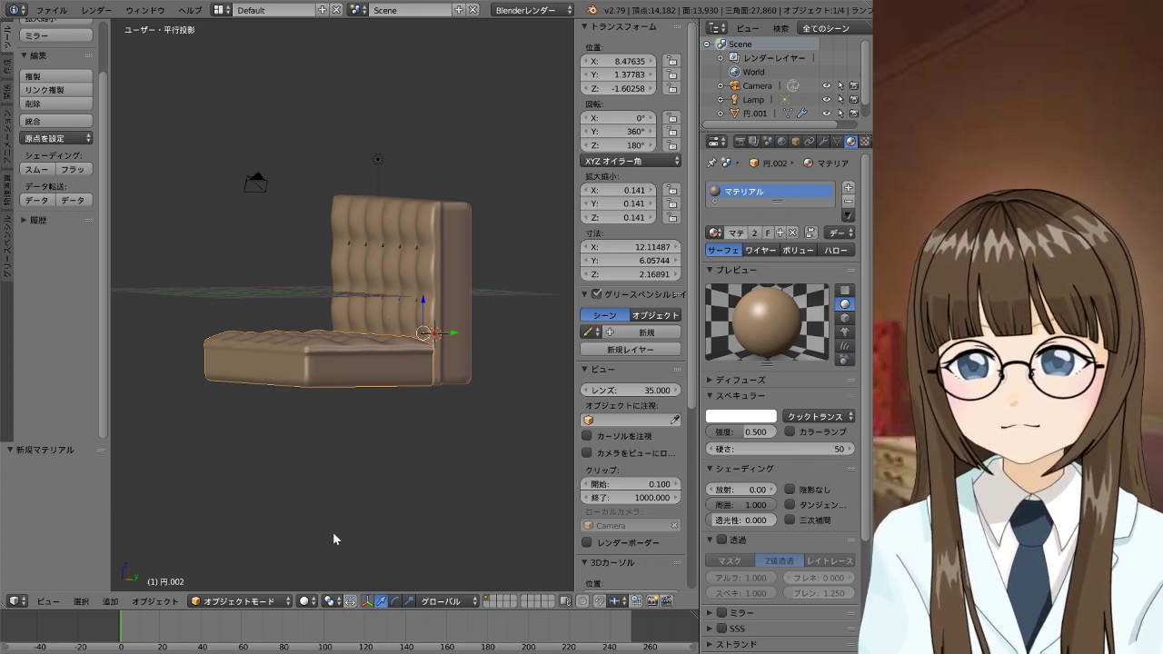
left_click(303, 601)
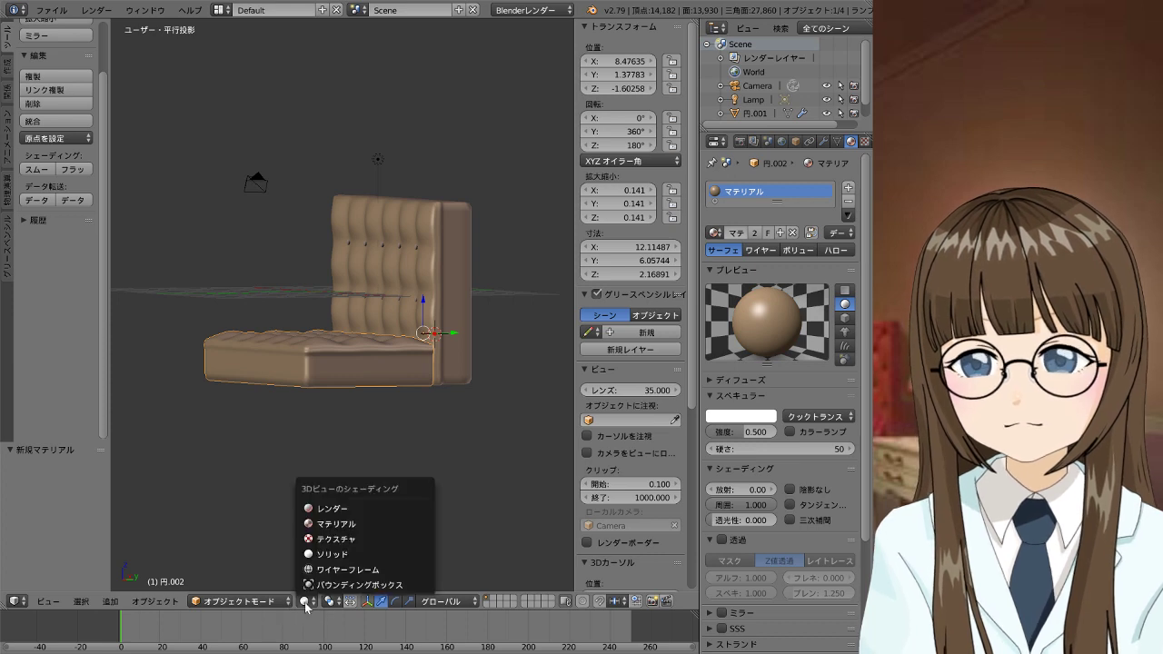
right_click(337, 367)
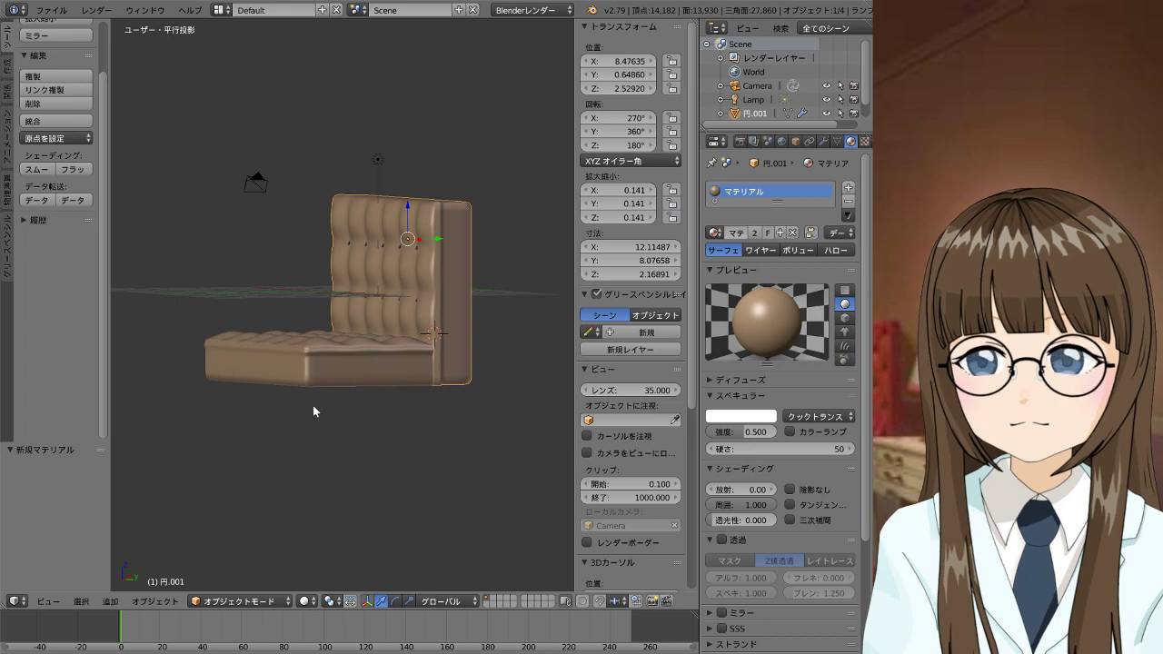
In Right view, tilt the backrest back 7.1° and move it snugly against the seat
key("KP_3")
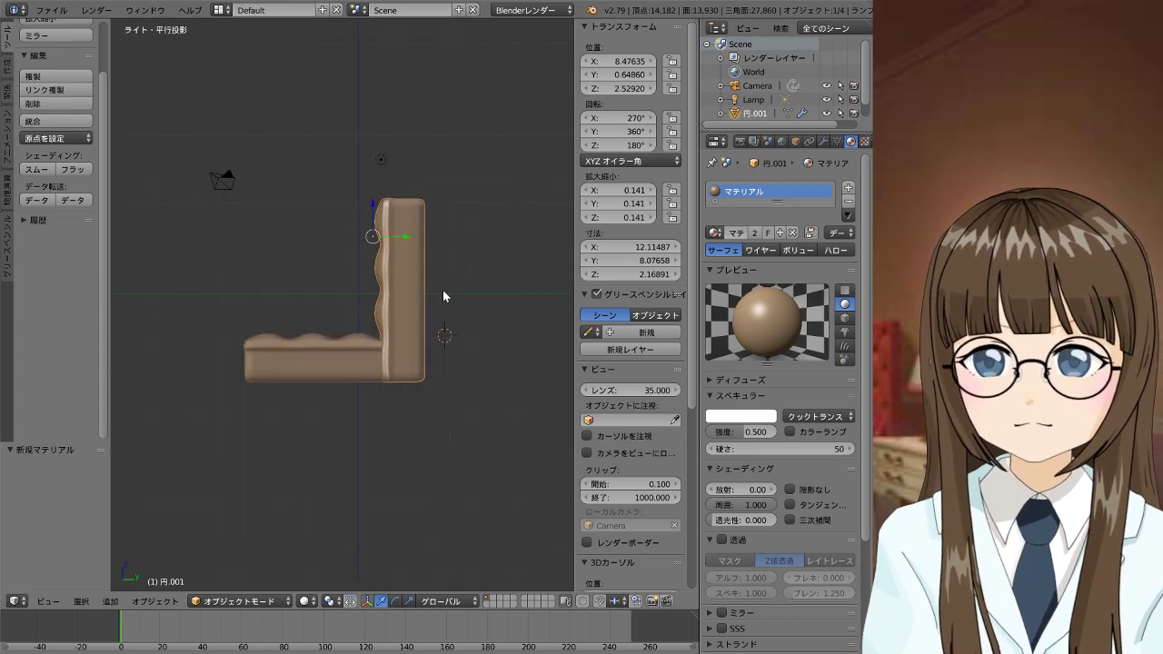
key("r")
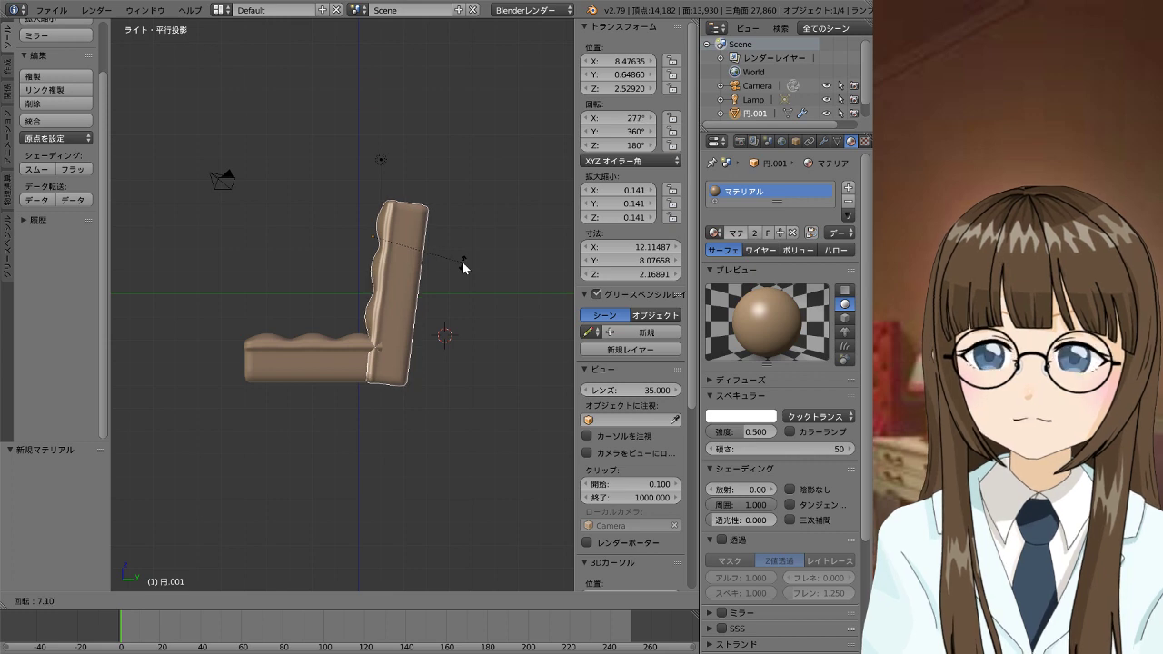
left_click(464, 263)
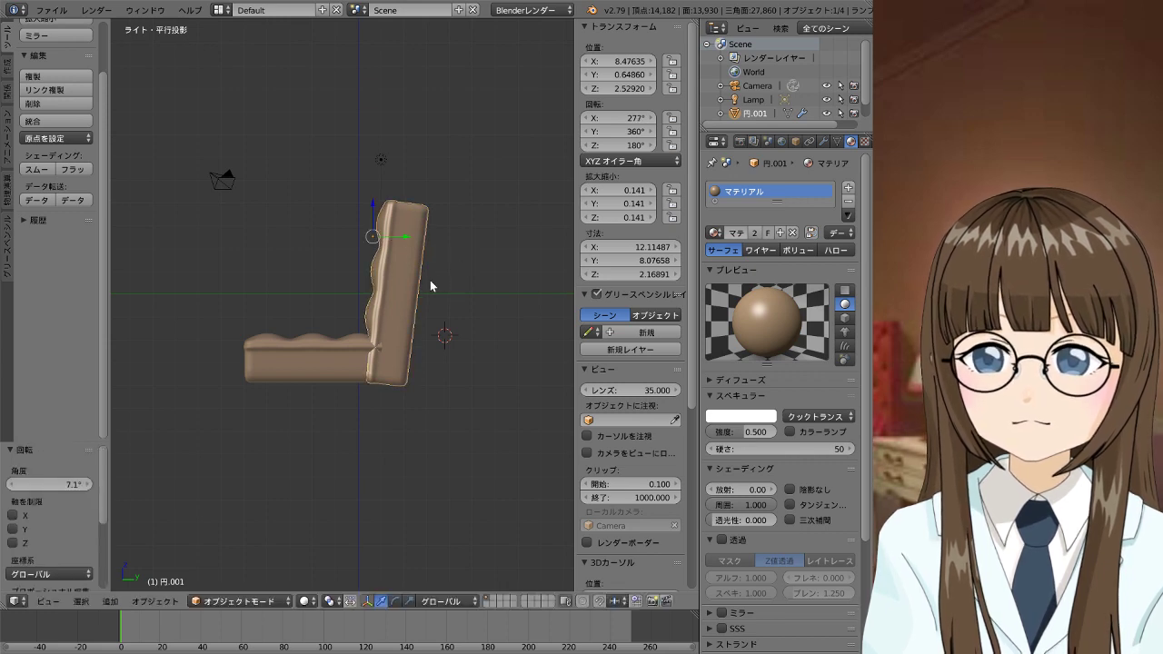
key("g")
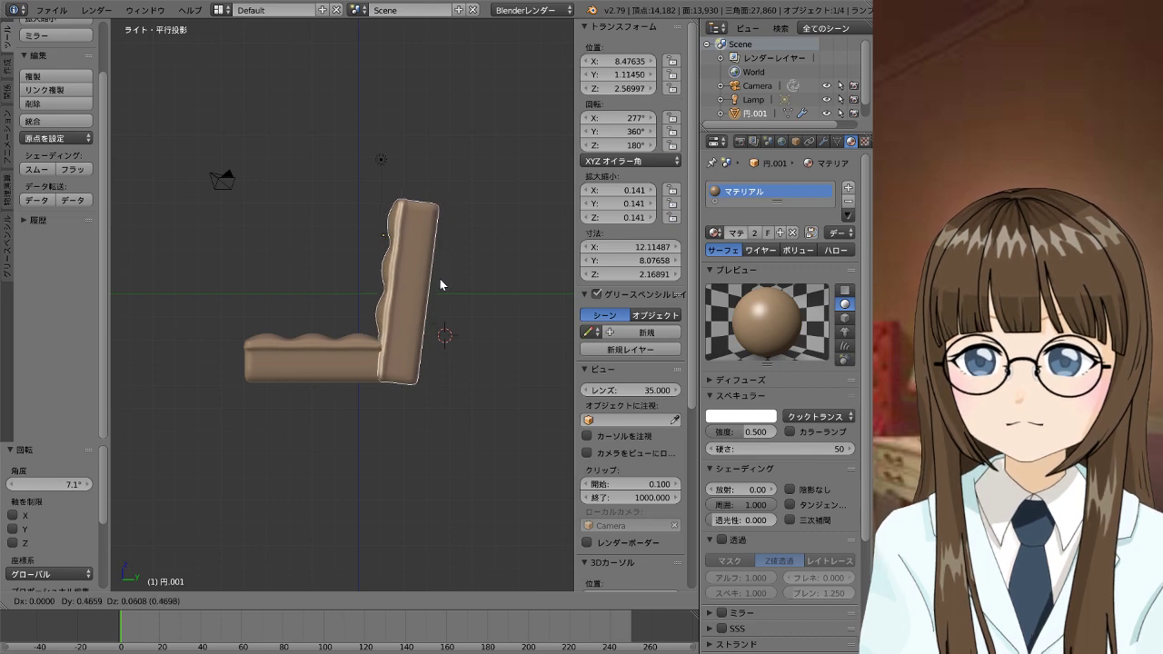
left_click(439, 277)
mouse_move(439, 278)
middle_mouse_down()
mouse_move(395, 369)
mouse_move(441, 429)
mouse_move(553, 377)
mouse_move(574, 353)
mouse_move(121, 355)
mouse_move(145, 348)
mouse_move(118, 344)
mouse_move(466, 358)
mouse_move(402, 359)
middle_mouse_up()
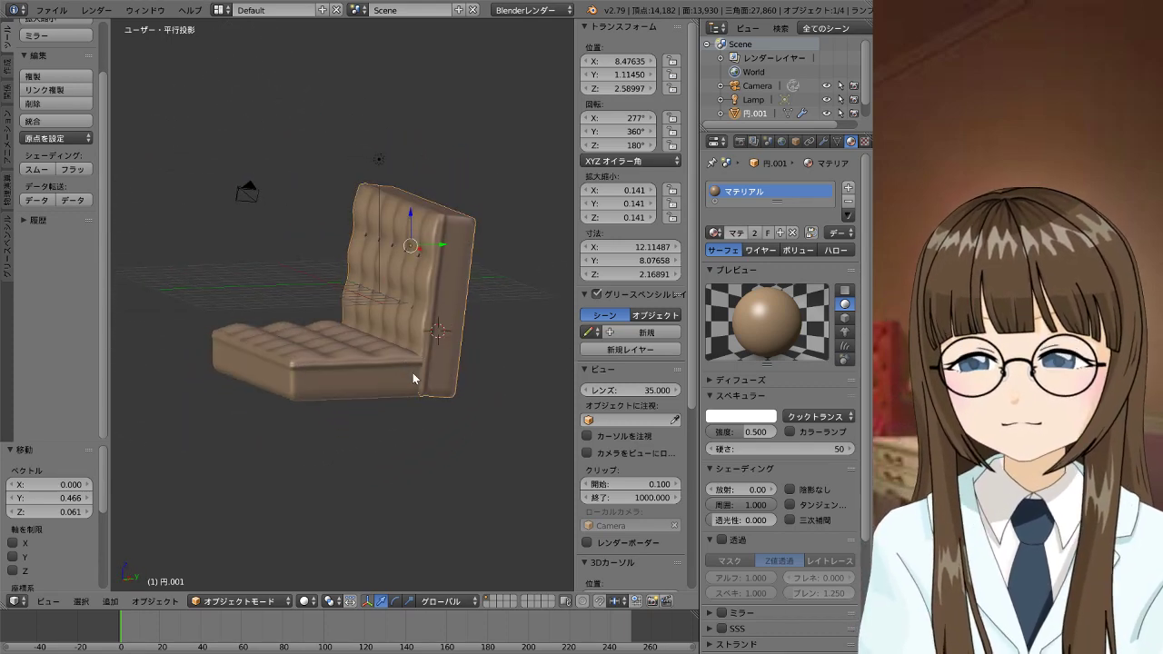
key("a")
mouse_move(396, 438)
middle_mouse_down()
mouse_move(332, 379)
mouse_move(360, 408)
mouse_move(299, 393)
mouse_move(275, 354)
mouse_move(239, 340)
mouse_move(242, 487)
mouse_move(421, 451)
middle_mouse_up()
mouse_move(387, 419)
middle_mouse_down()
mouse_move(349, 386)
mouse_move(336, 390)
mouse_move(389, 394)
middle_mouse_up()
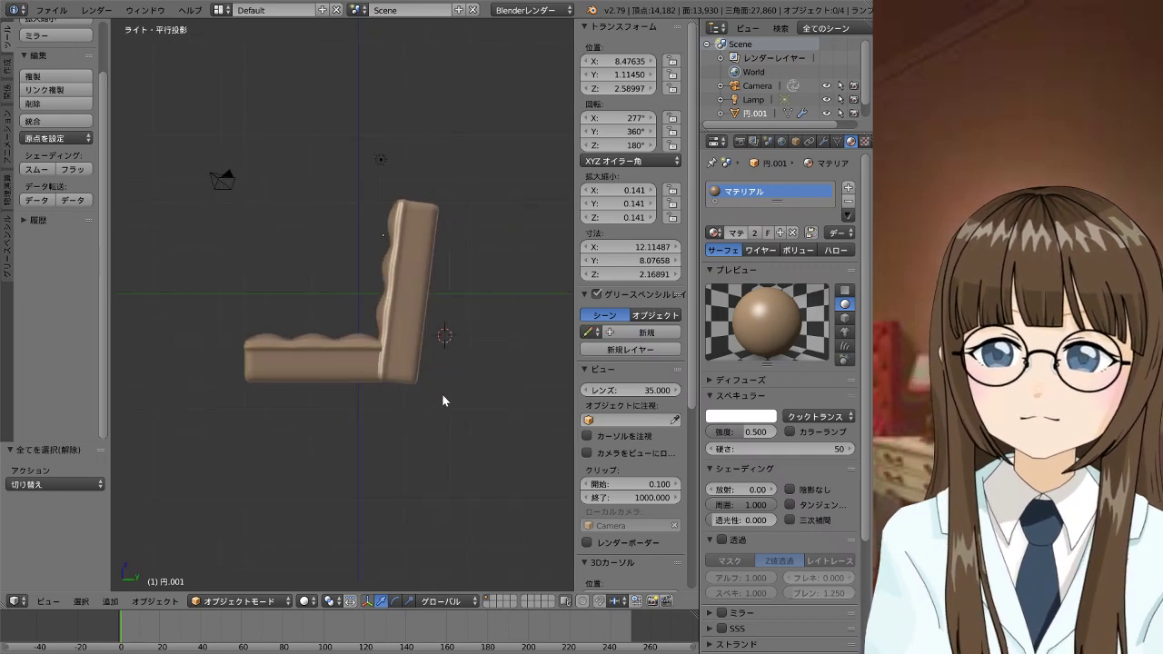
Orbit from the front view to an angled view and select the sofa seat 円.002
key("KP_1")
mouse_move(268, 394)
middle_mouse_down()
mouse_move(460, 416)
mouse_move(345, 418)
mouse_move(362, 432)
middle_mouse_up()
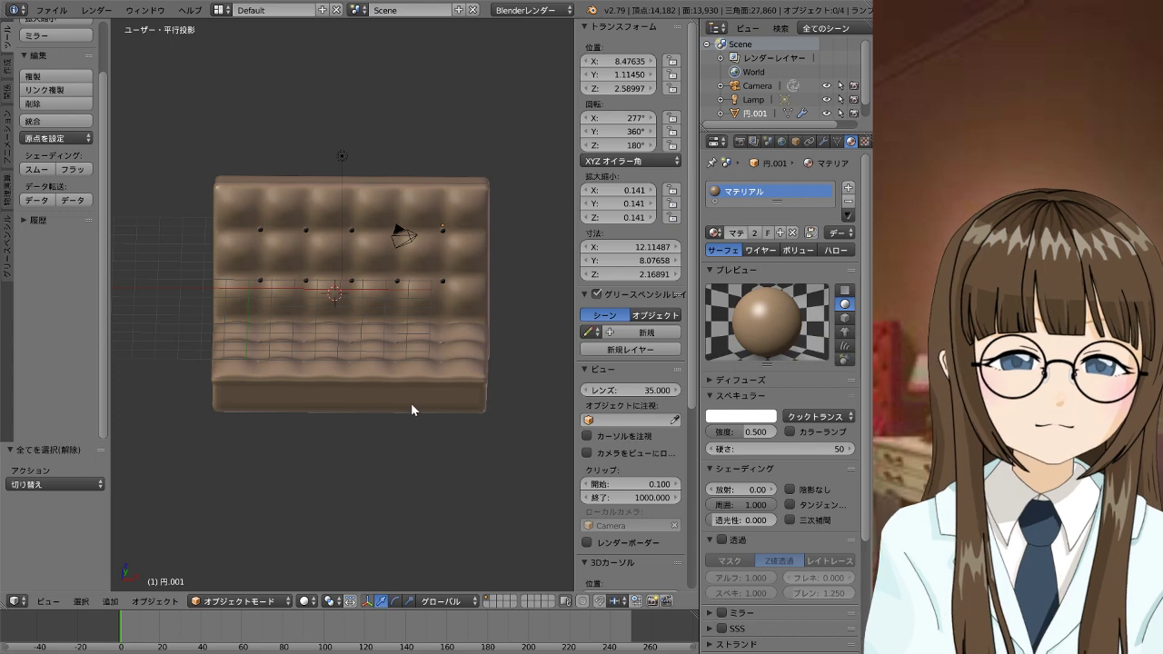
mouse_move(395, 356)
middle_mouse_down()
mouse_move(333, 395)
mouse_move(415, 405)
mouse_move(446, 380)
mouse_move(399, 372)
mouse_move(405, 354)
middle_mouse_up()
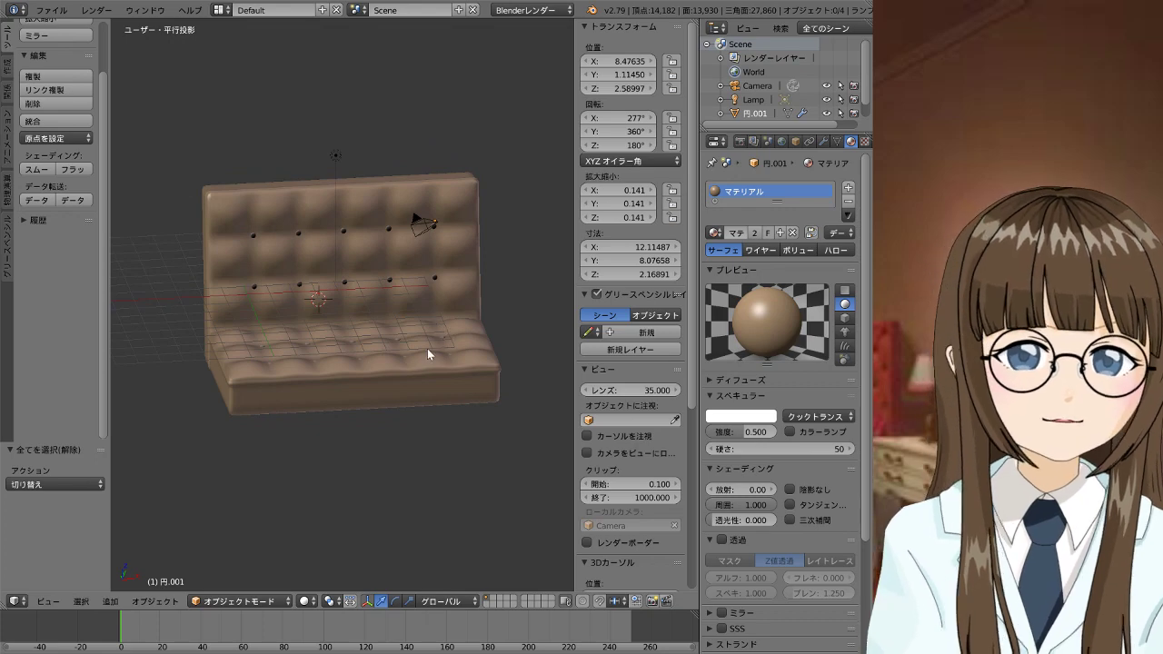
right_click(471, 239)
right_click(481, 325)
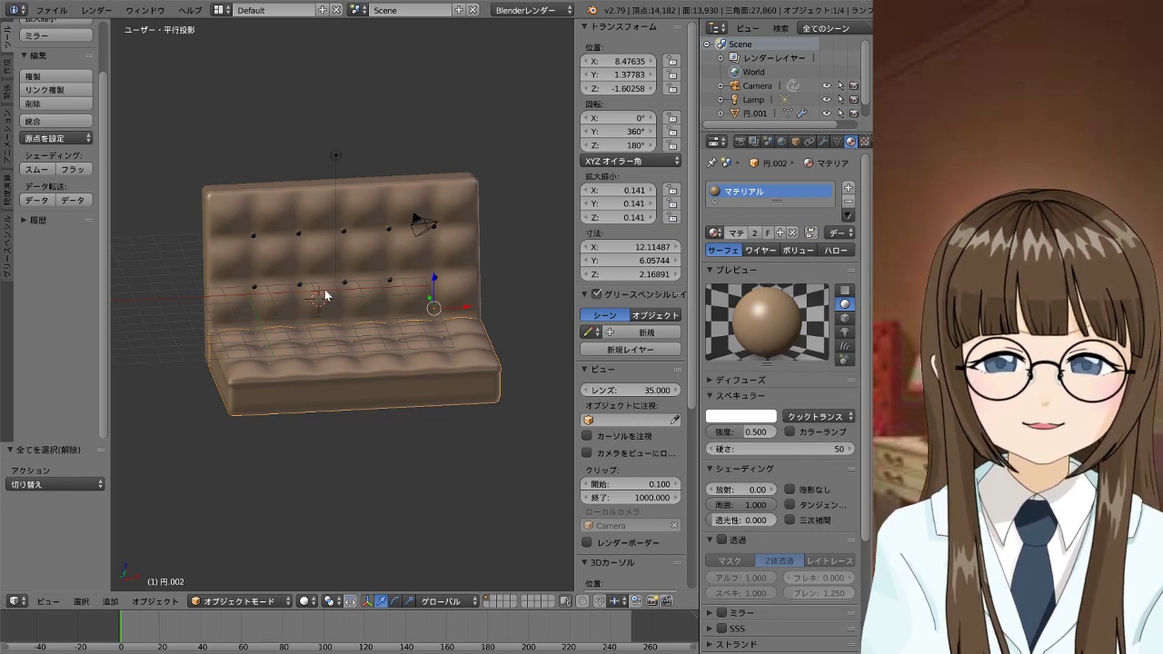
Drop the sofa material's Specular Intensity (強度) from 0.500 to 0.000
scroll(404, 275, "up", 1)
scroll(405, 275, "up", 3)
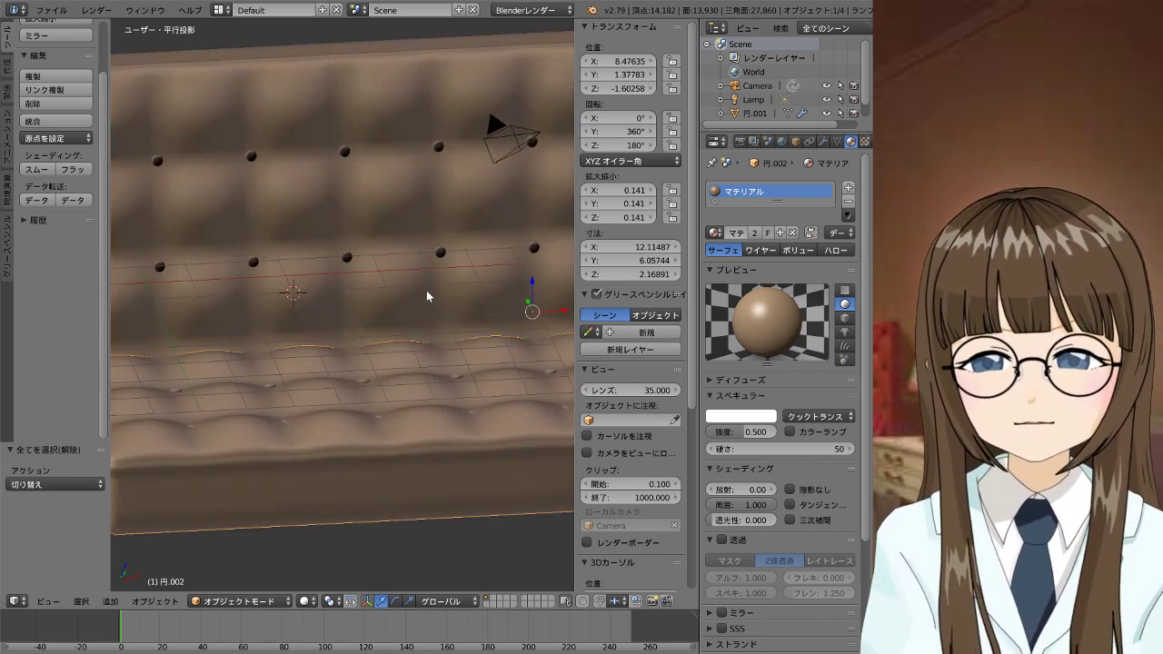
mouse_move(479, 343)
middle_mouse_down()
mouse_move(292, 333)
mouse_move(352, 376)
mouse_move(478, 348)
mouse_move(480, 358)
mouse_move(423, 348)
mouse_move(507, 323)
mouse_move(500, 362)
mouse_move(358, 414)
mouse_move(384, 392)
mouse_move(371, 401)
middle_mouse_up()
scroll(507, 324, "down", 3)
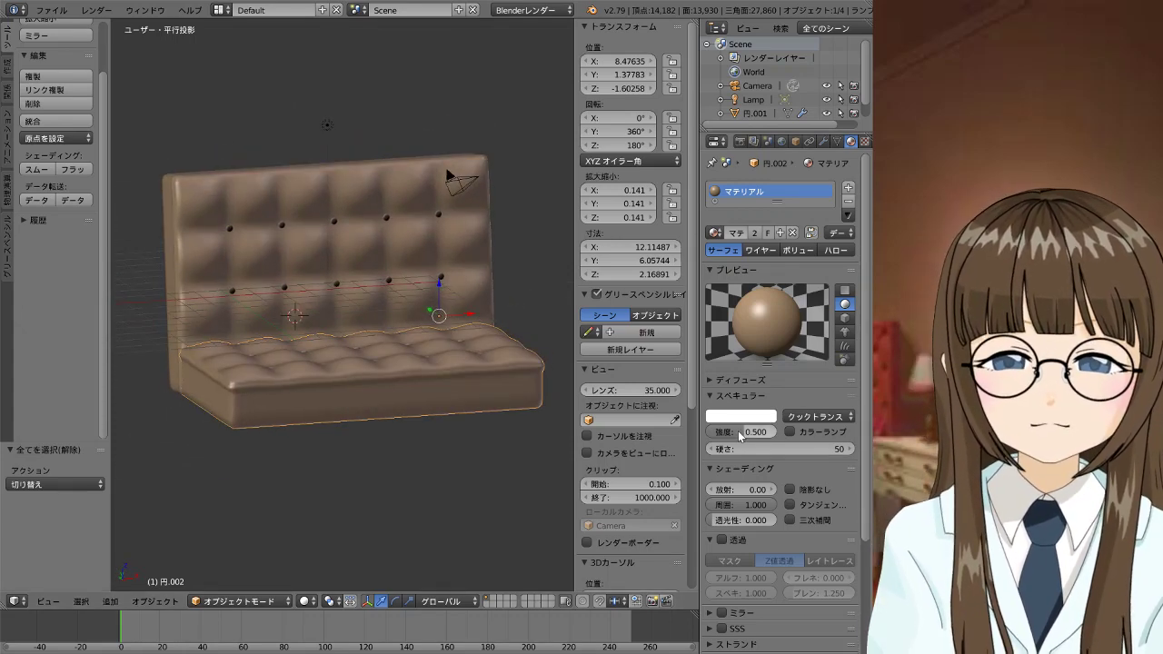
left_click_drag(755, 432, 715, 436)
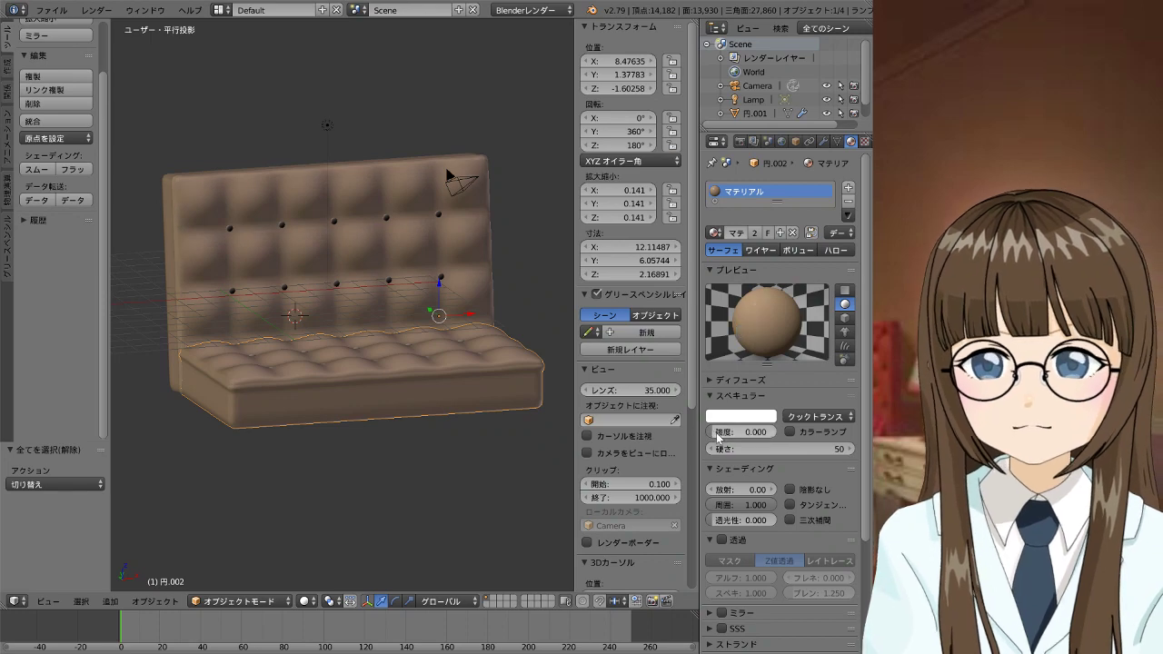
Reselect the backrest and seat, orbit around, and try a different Emit value
right_click(498, 367)
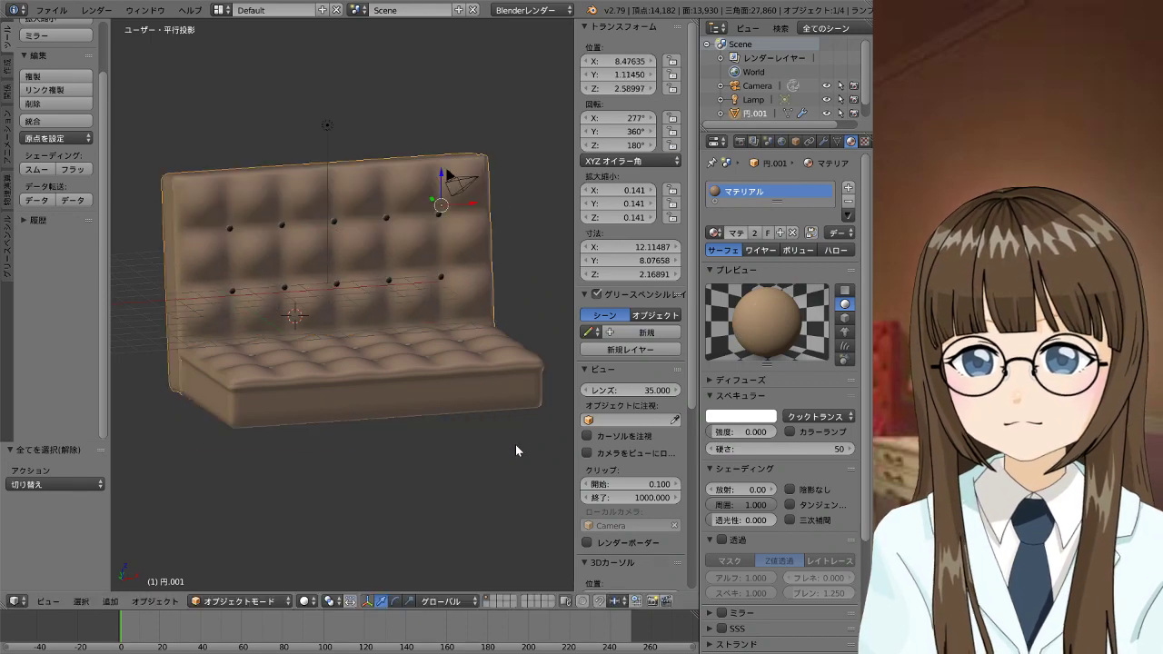
right_click(530, 395)
mouse_move(541, 408)
middle_mouse_down()
mouse_move(399, 436)
mouse_move(447, 450)
mouse_move(478, 415)
mouse_move(546, 428)
mouse_move(520, 447)
mouse_move(460, 436)
mouse_move(500, 449)
middle_mouse_up()
mouse_move(724, 491)
left_mouse_down()
mouse_move(739, 502)
mouse_move(709, 504)
mouse_move(763, 505)
mouse_move(782, 520)
mouse_move(718, 520)
left_mouse_up()
Show the sofa in front then Right Ortho side view and select the backrest
scroll(462, 379, "down", 2)
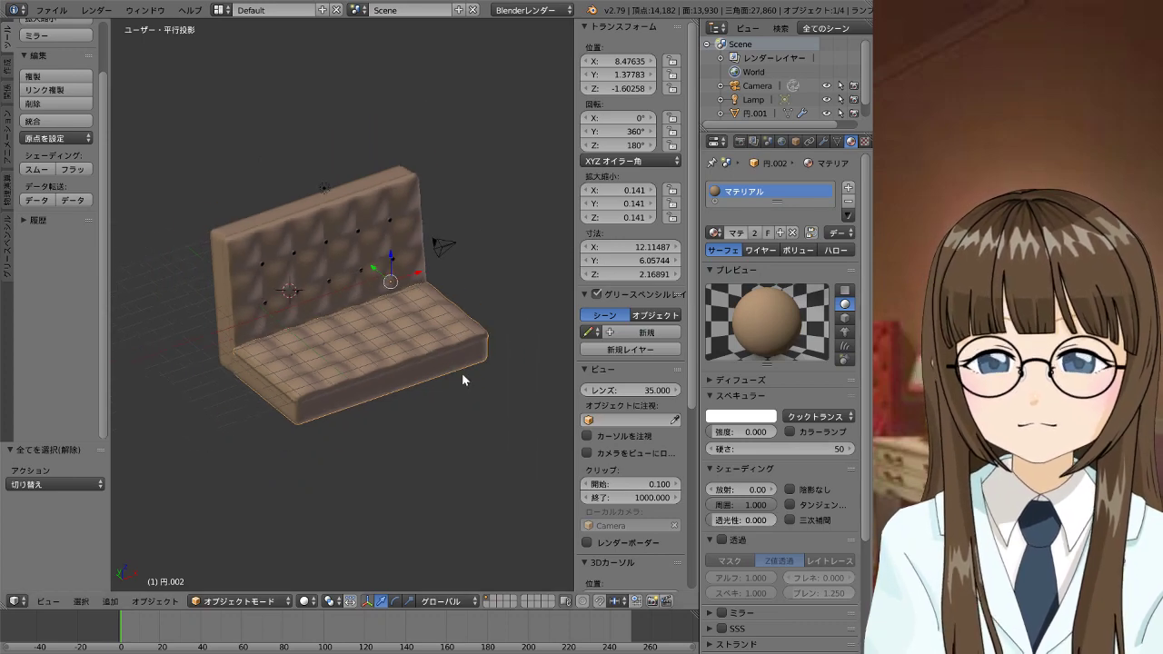
scroll(462, 373, "up", 2)
scroll(462, 373, "up", 2)
mouse_move(467, 376)
middle_mouse_down()
mouse_move(365, 318)
mouse_move(356, 345)
middle_mouse_up()
scroll(363, 350, "down", 2)
scroll(379, 362, "down", 1)
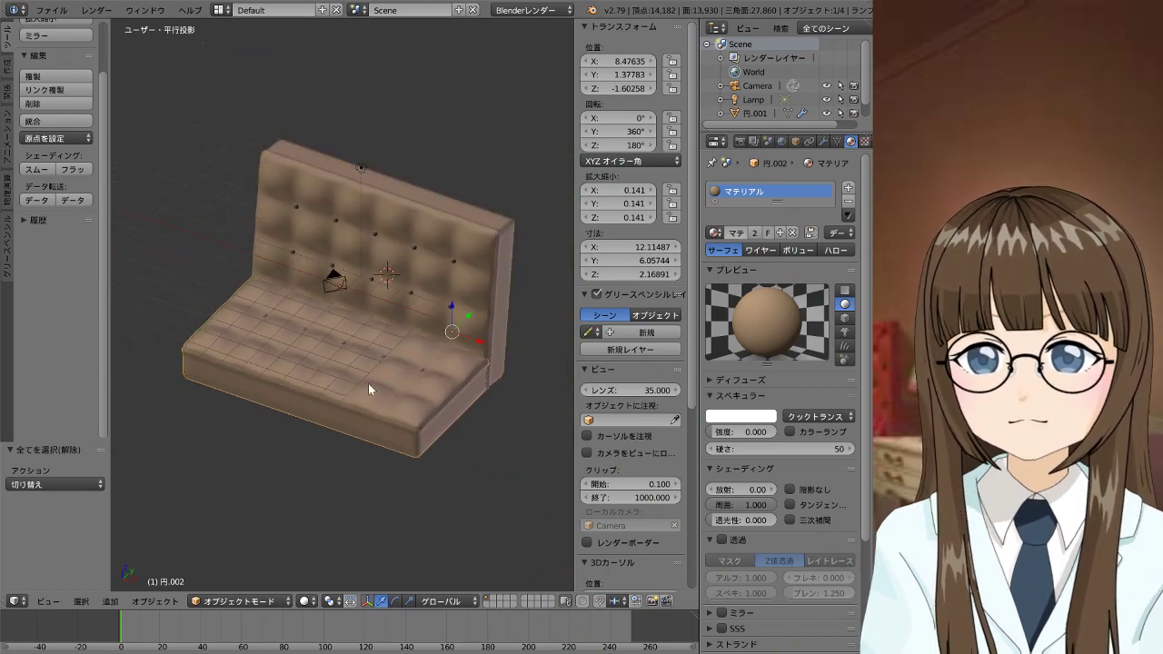
key("KP_1")
key("KP_3")
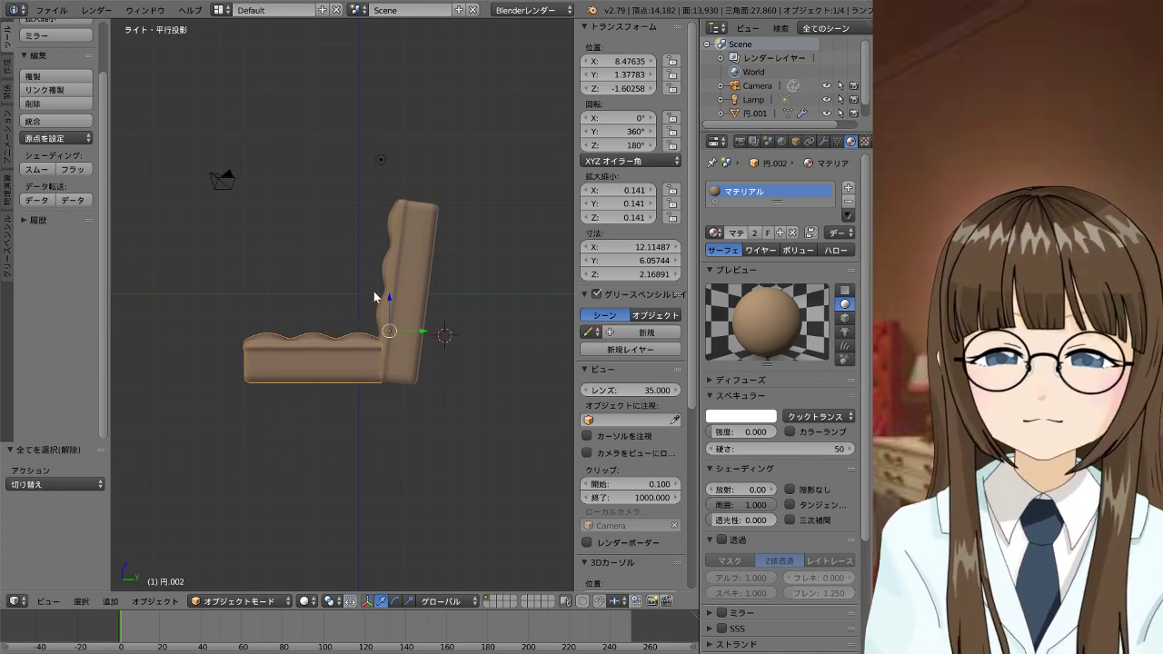
scroll(406, 349, "up", 1)
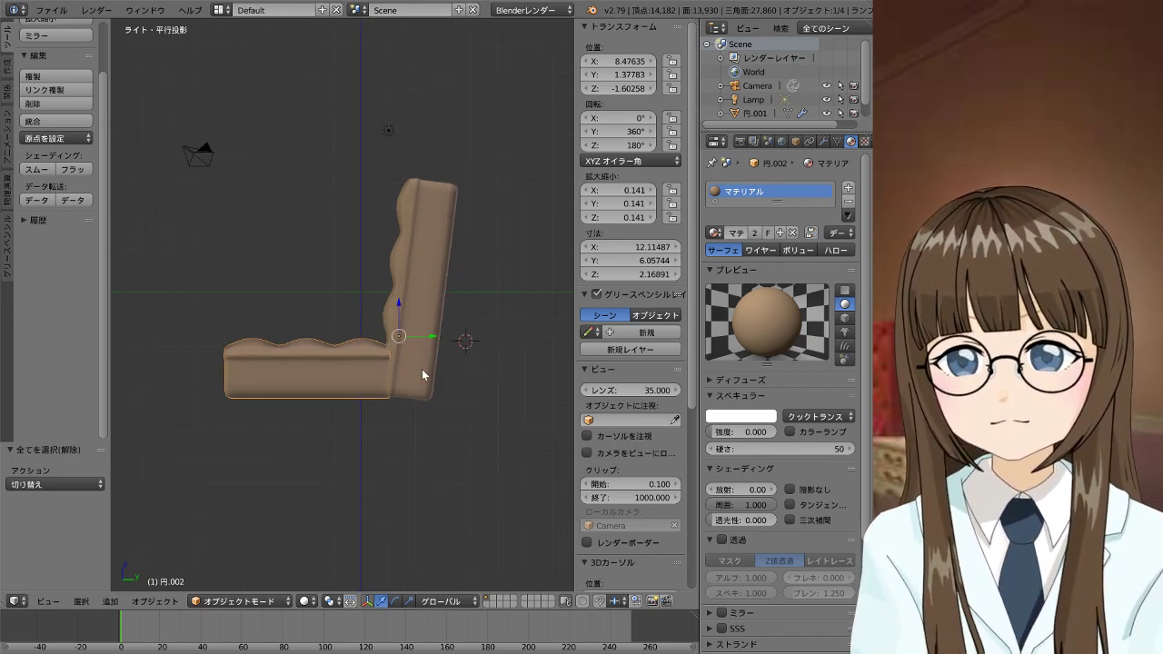
key("shift+g")
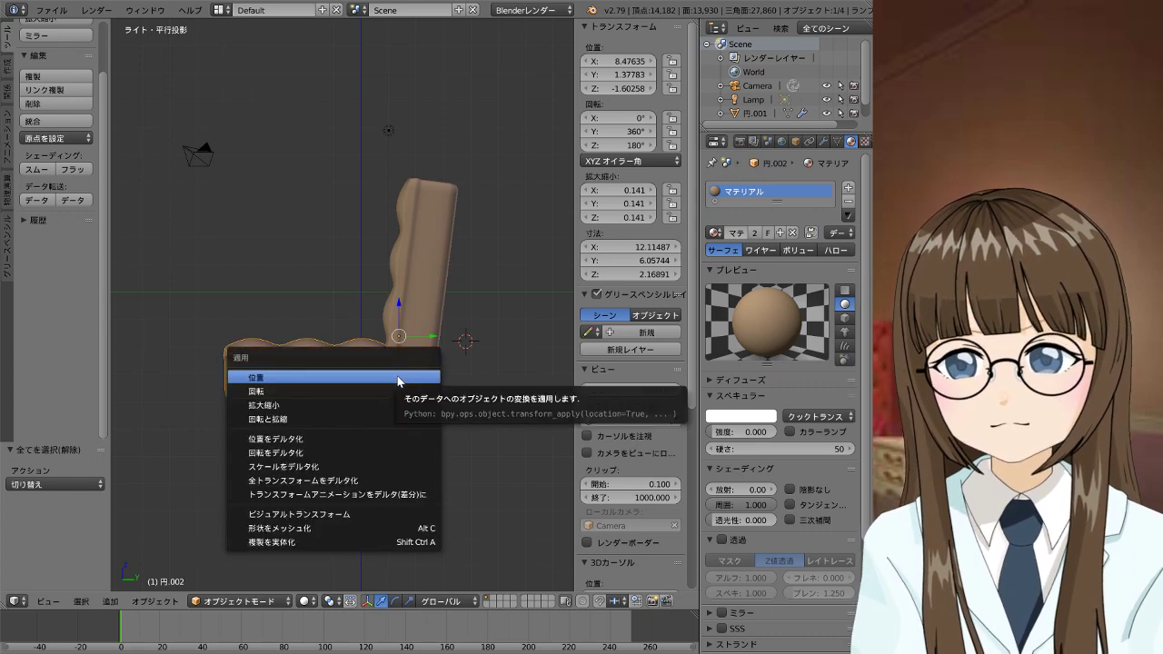
key("Escape")
right_click(448, 250)
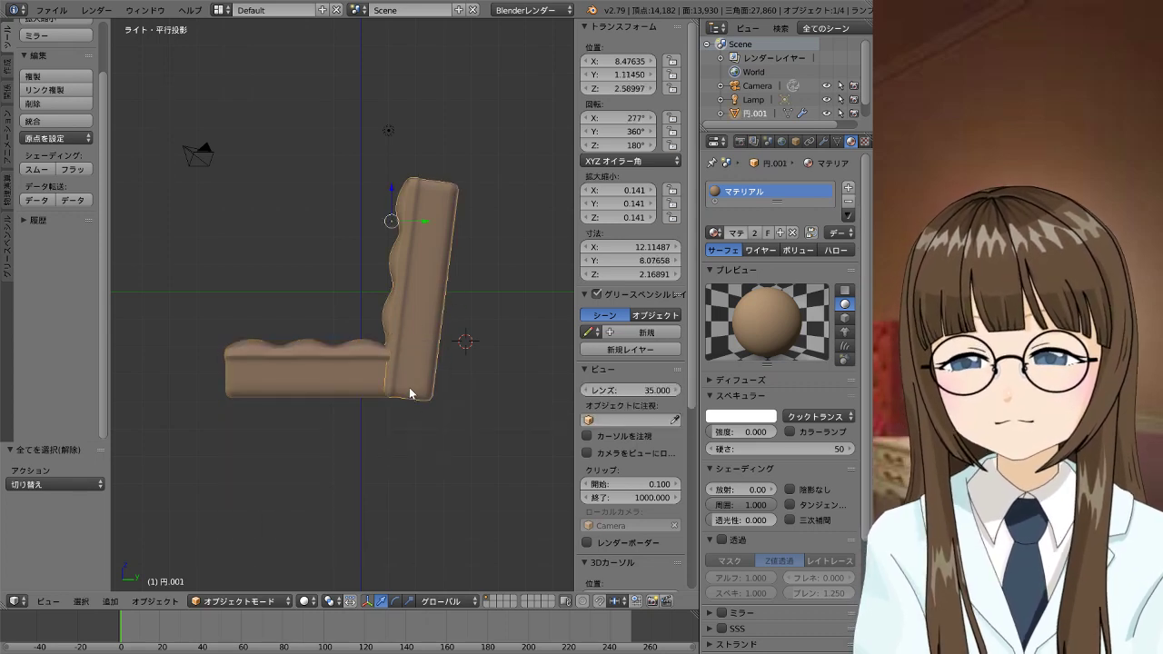
Add a cube at the 3D cursor, deleting a plane added by mistake
key("shift+a")
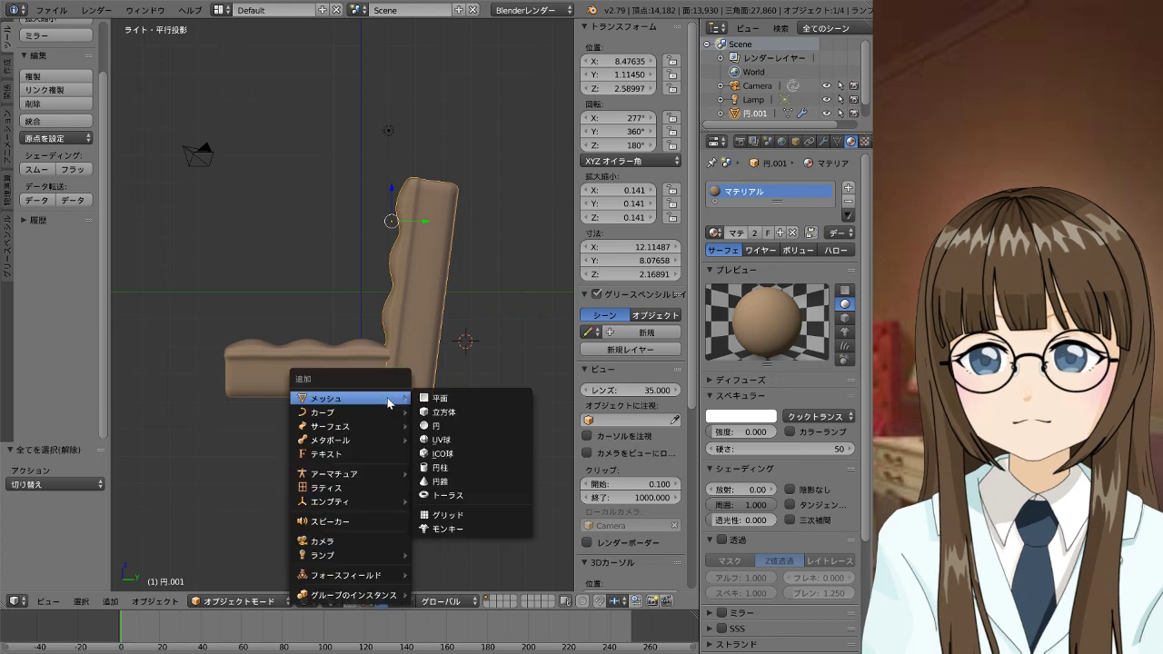
left_click(440, 398)
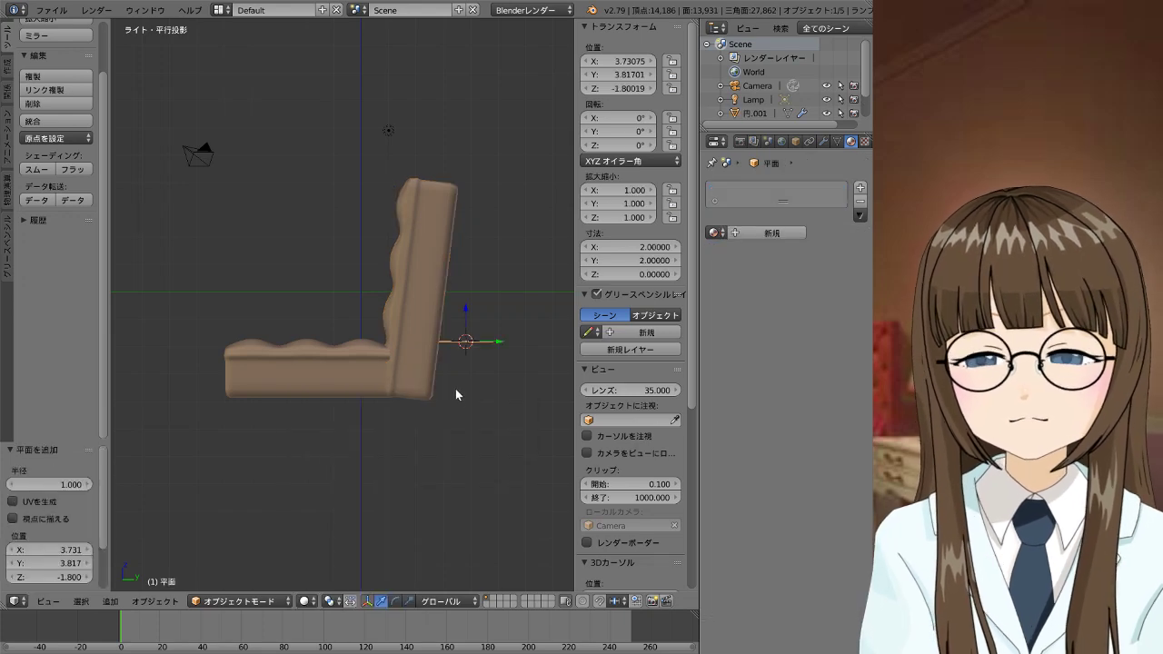
key("x")
left_click(436, 362)
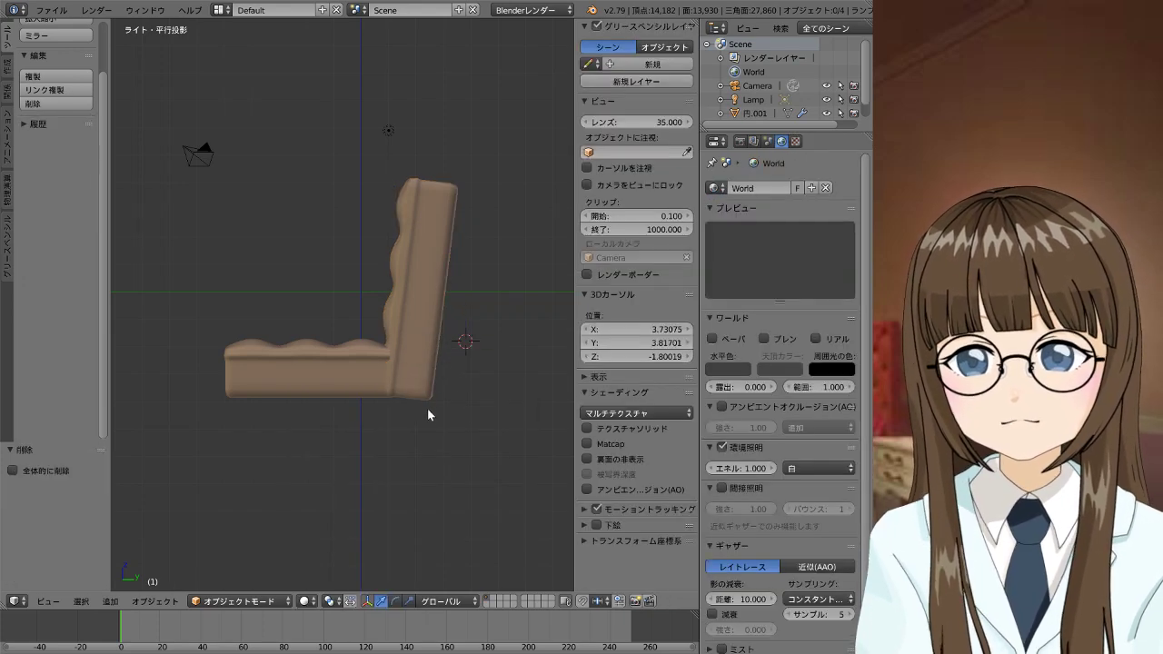
key("shift+a")
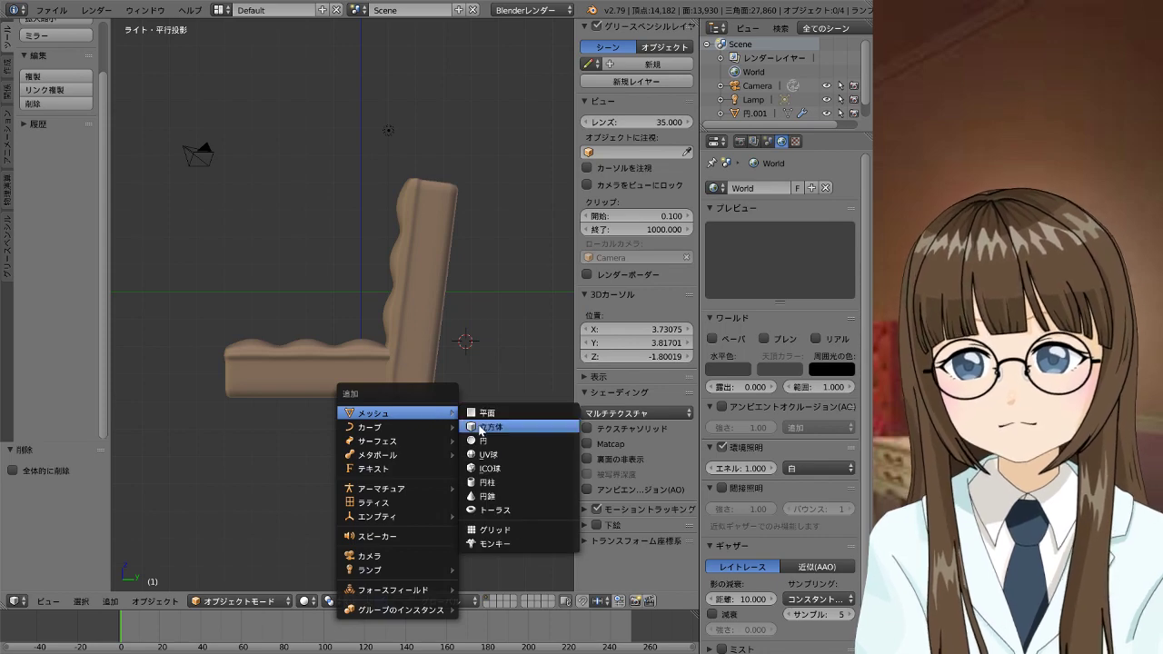
left_click(480, 430)
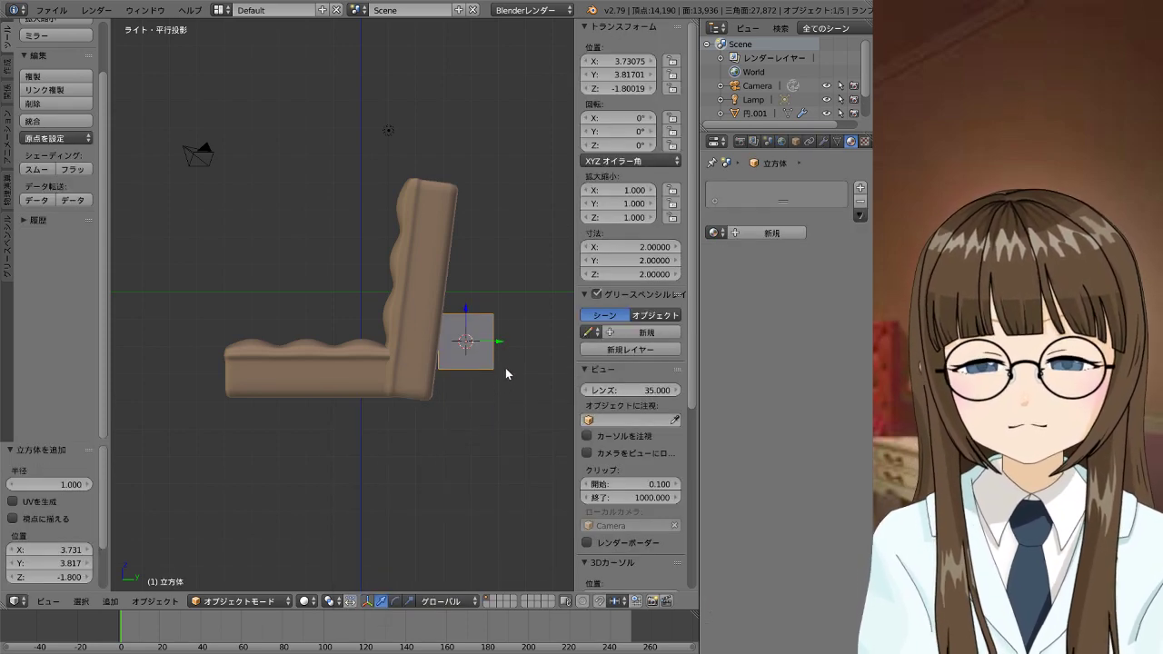
Move the cube beside the sofa's front corner, constraining the last move to Y
key("KP_1")
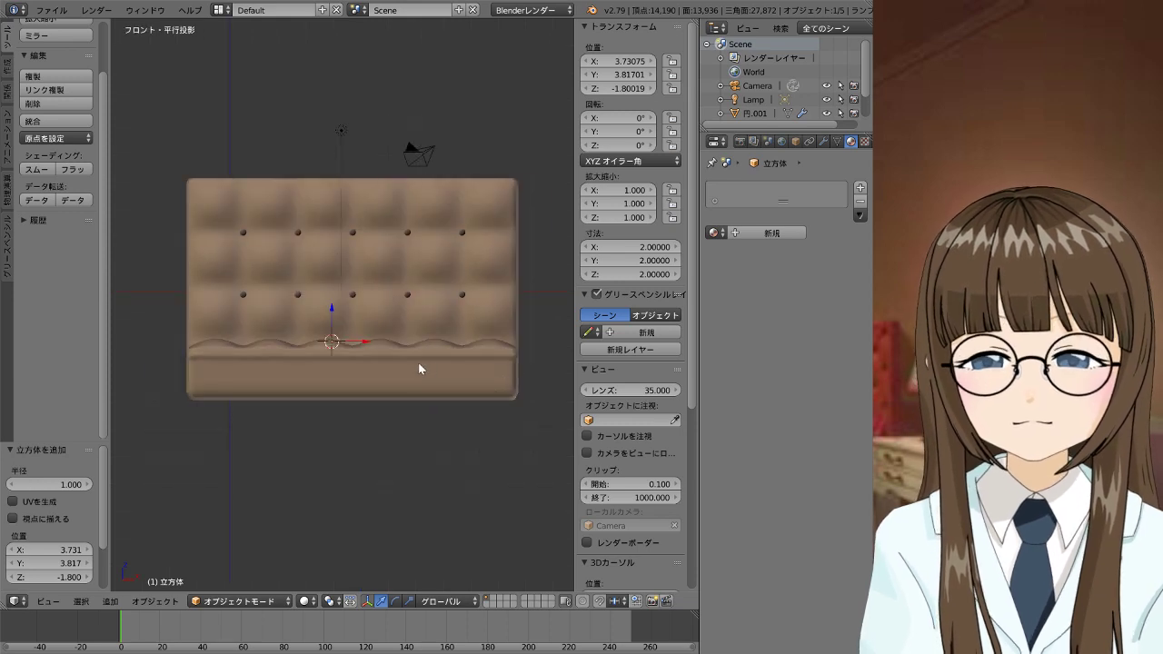
key("g")
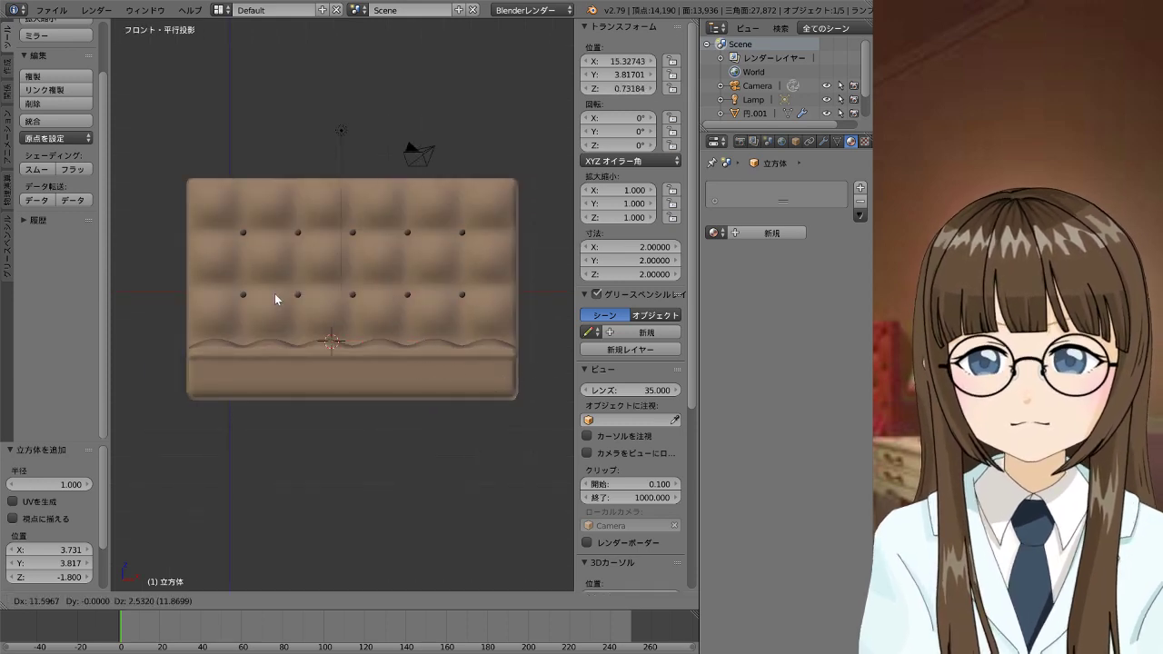
left_click(172, 367)
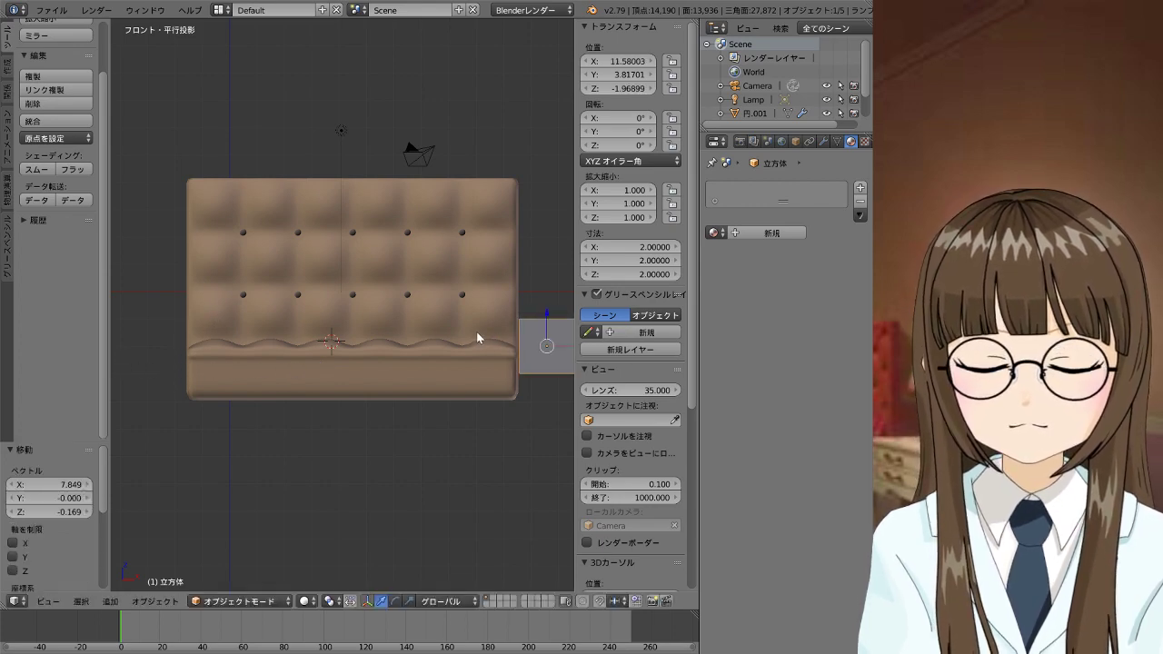
mouse_move(478, 337)
middle_mouse_down()
mouse_move(313, 421)
mouse_move(315, 475)
middle_mouse_up()
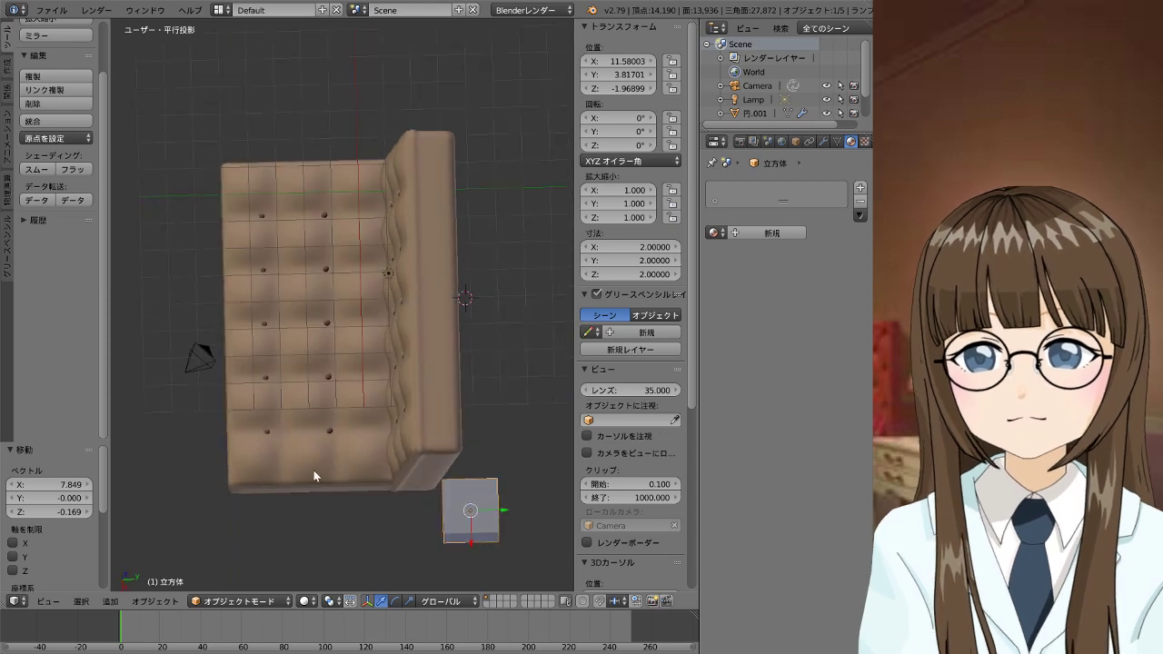
key("g")
key("y")
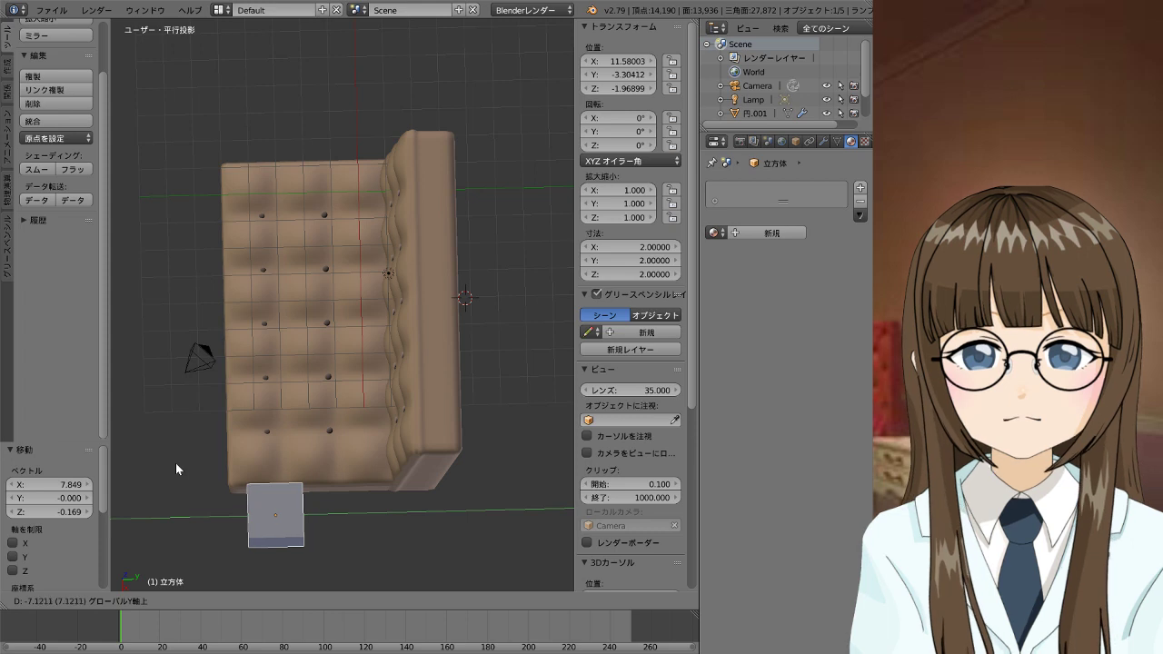
left_click(175, 463)
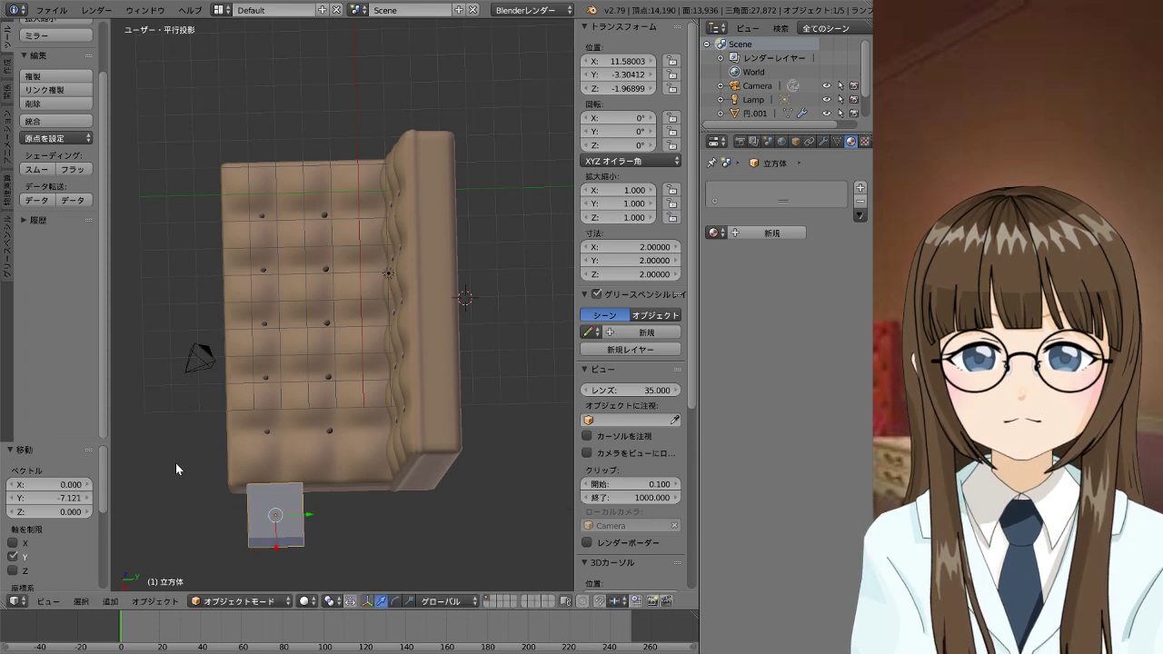
Shrink the cube to about 0.368 scale and raise it above the seat front
key("KP_3")
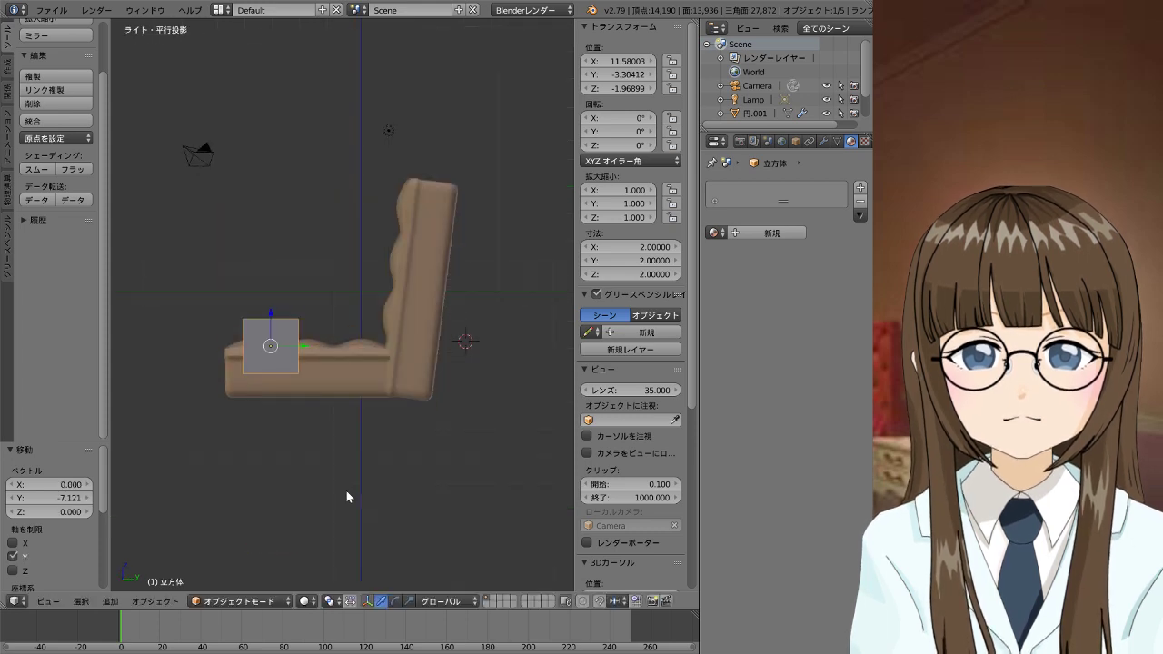
key("s")
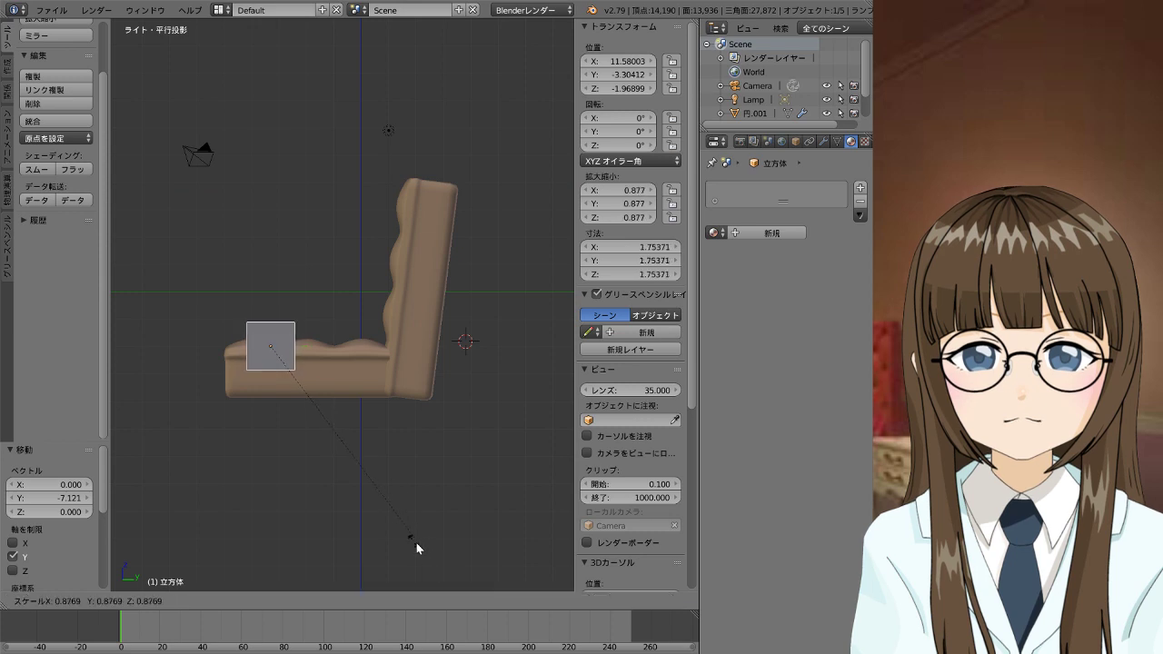
left_click(335, 467)
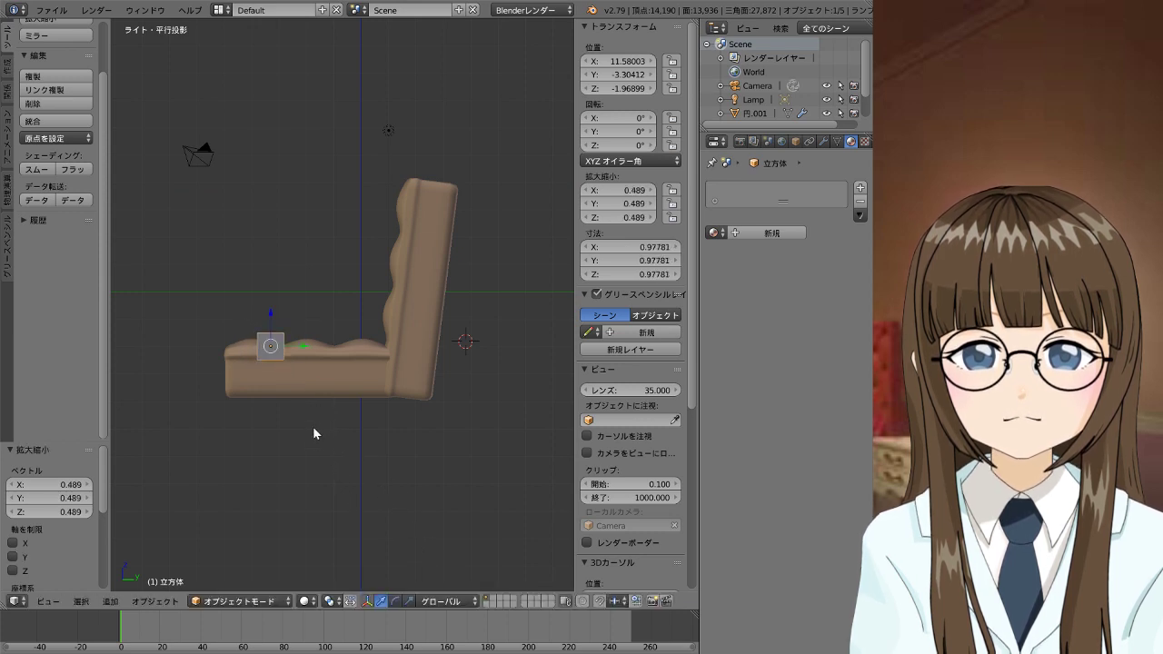
key("g")
key("z")
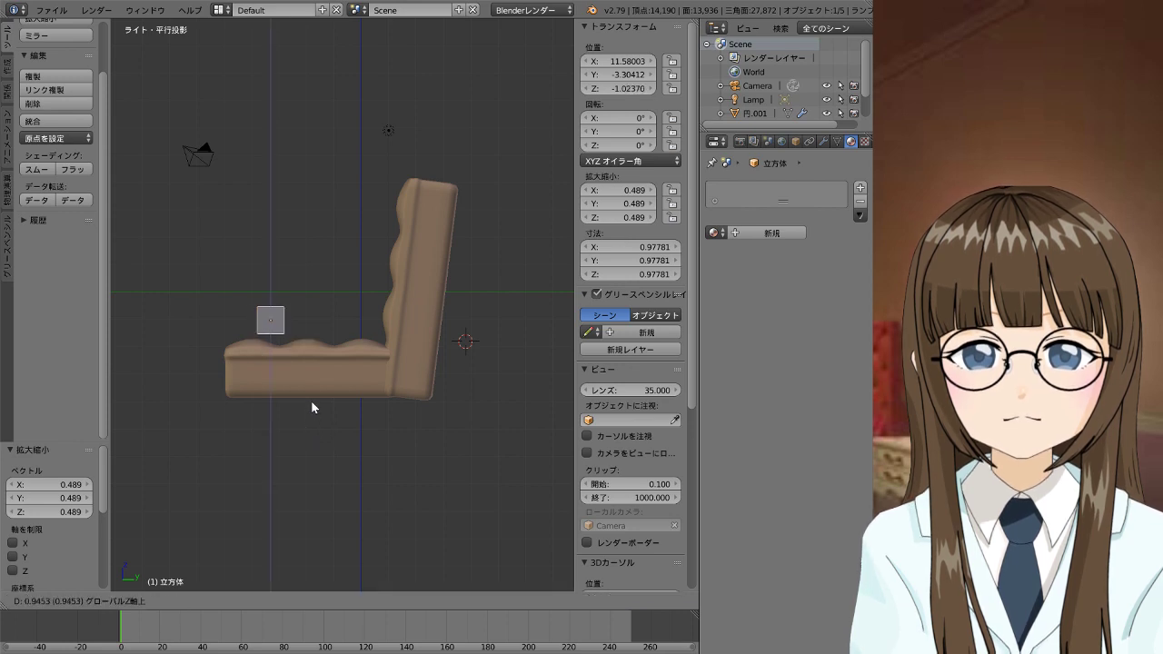
left_click(311, 404)
key("s")
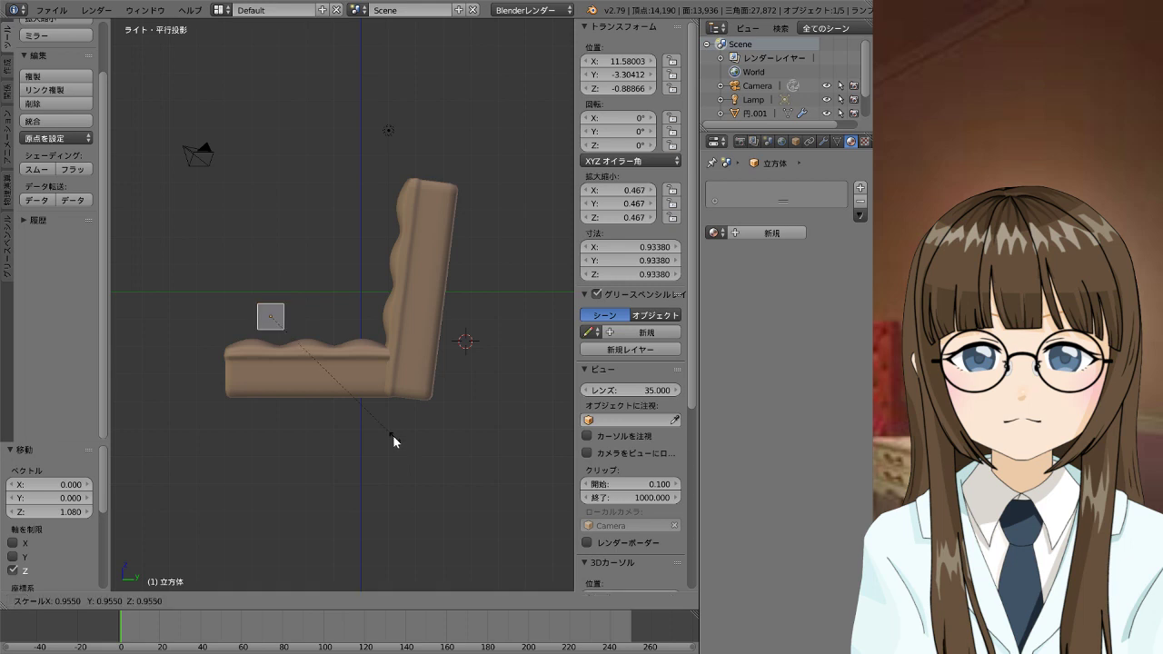
left_click(360, 420)
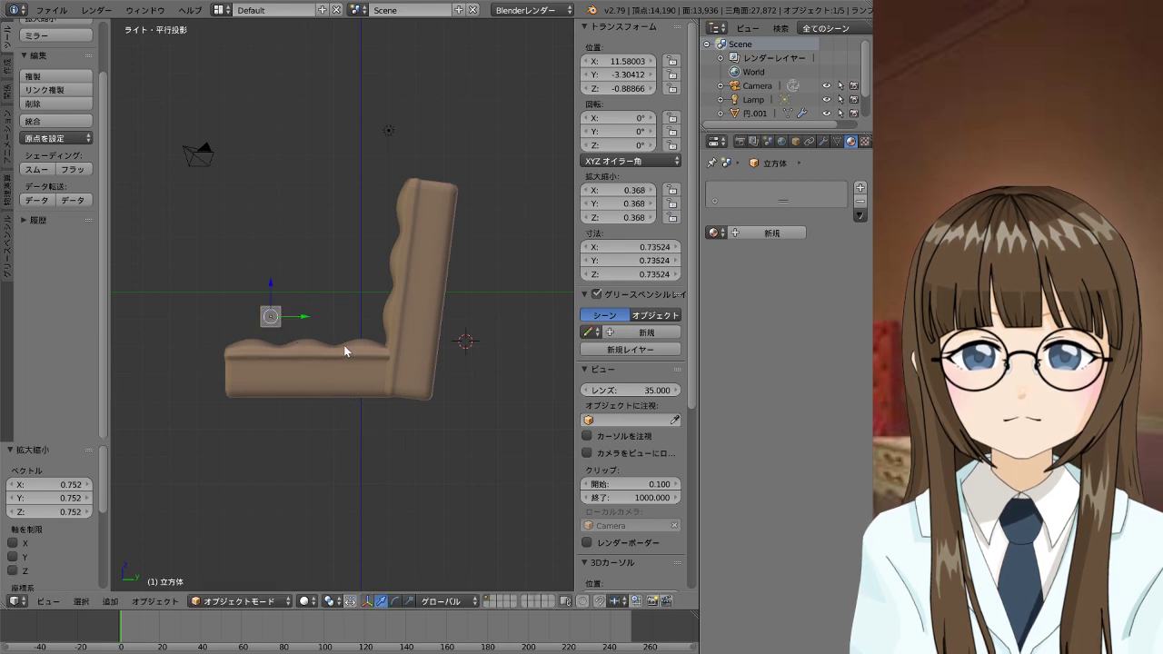
key("g")
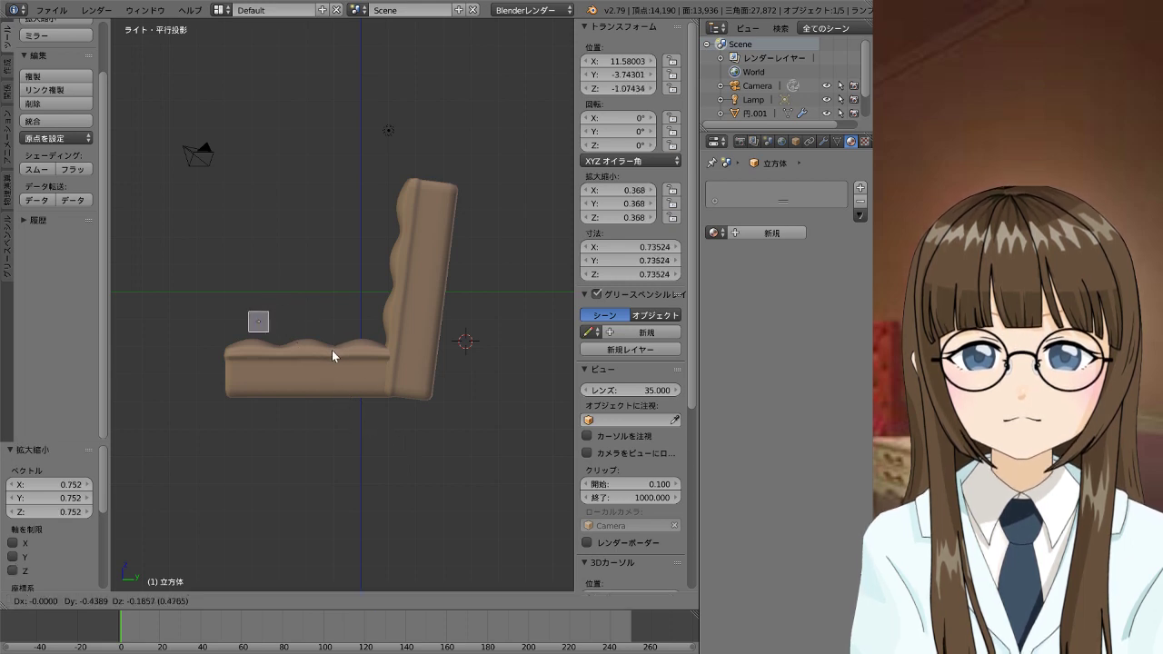
left_click(332, 351)
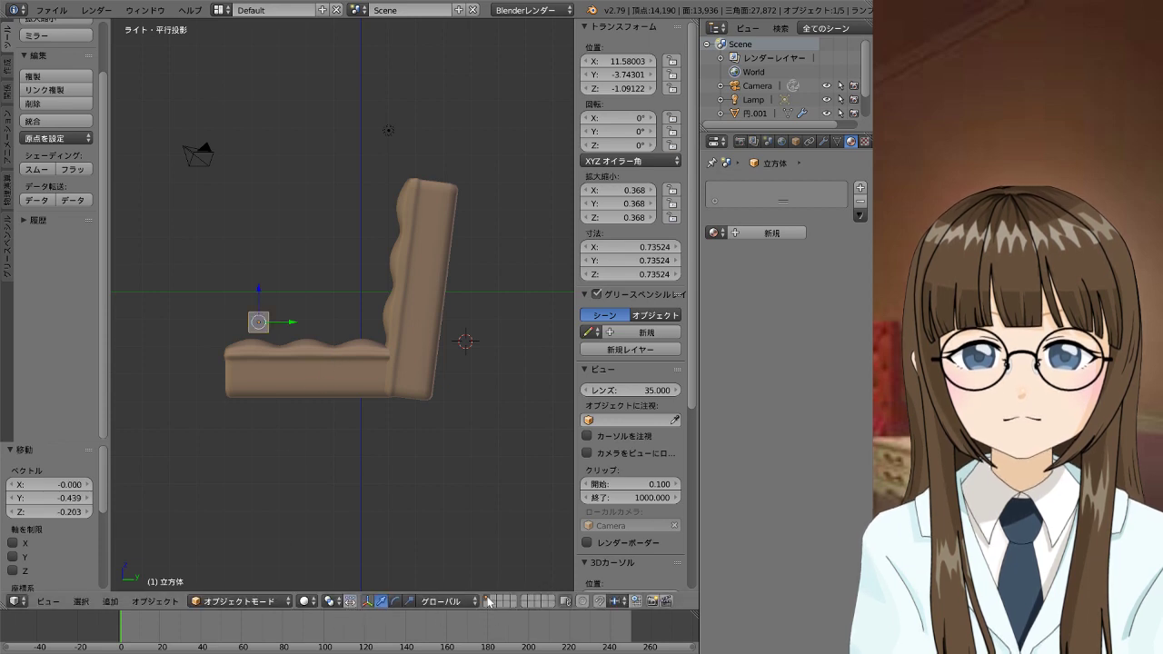
Enter Edit Mode in face select and select the cube's bottom face in Right view
key("Tab")
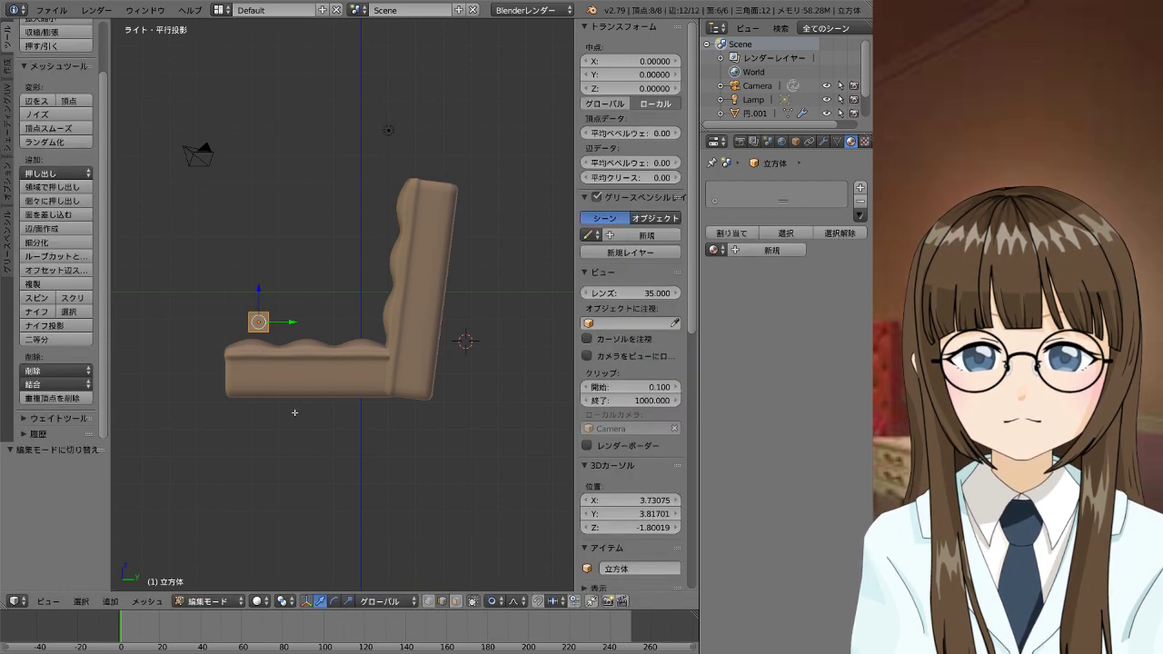
middle_click_drag(321, 387, 333, 302)
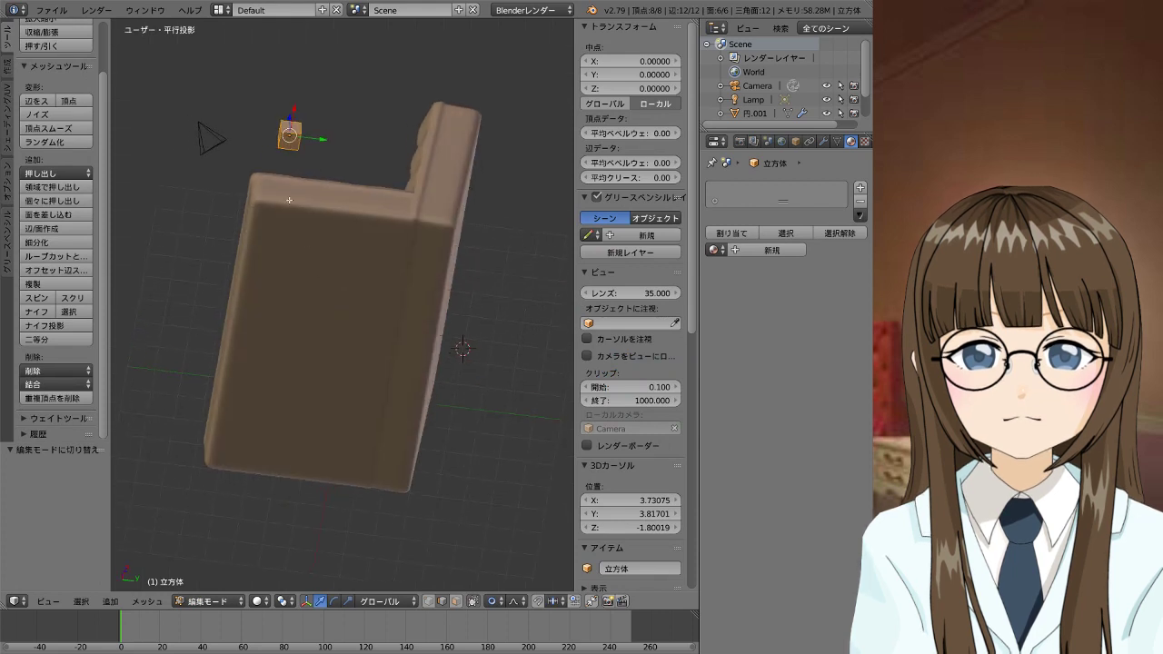
left_click(460, 603)
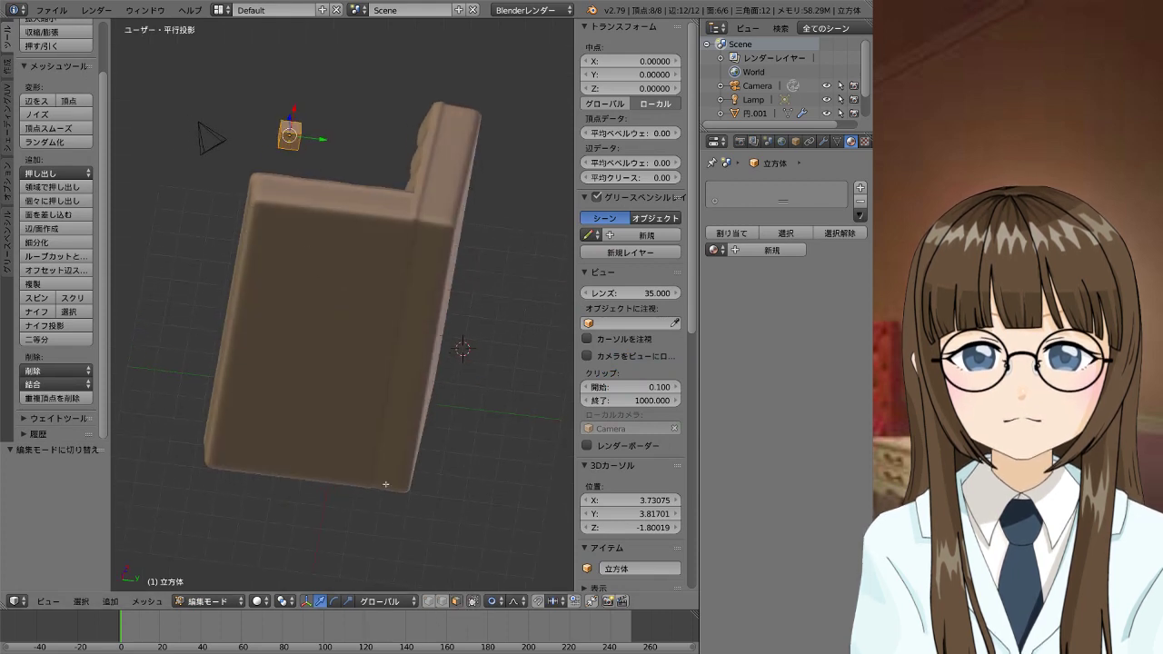
right_click(293, 143)
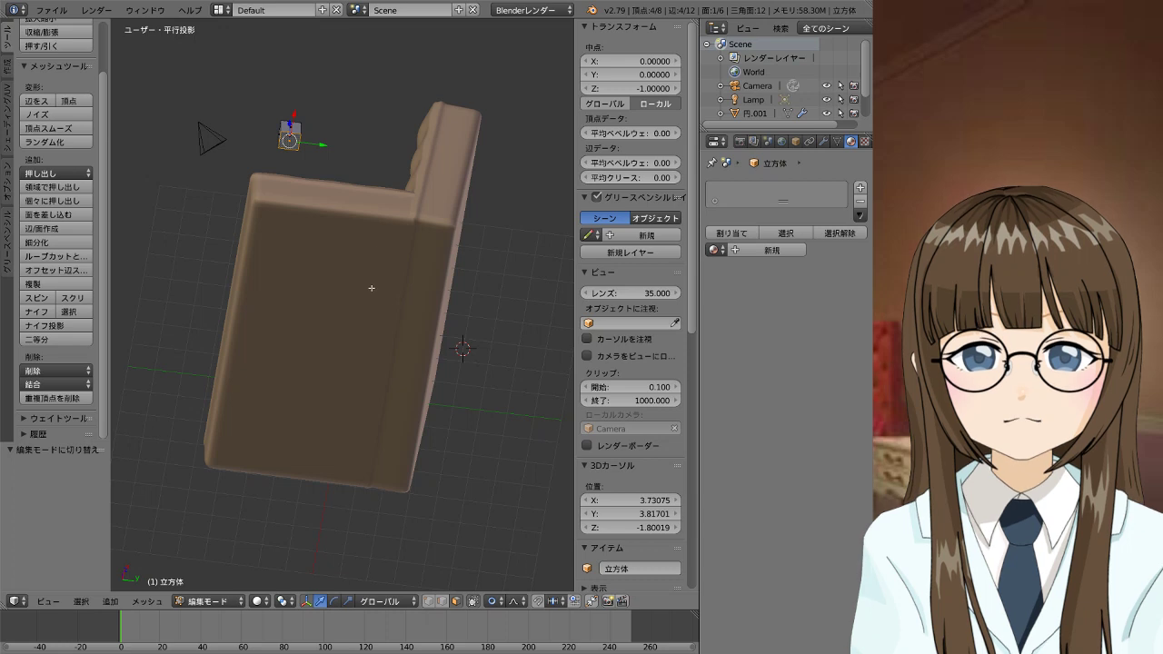
key("KP_3")
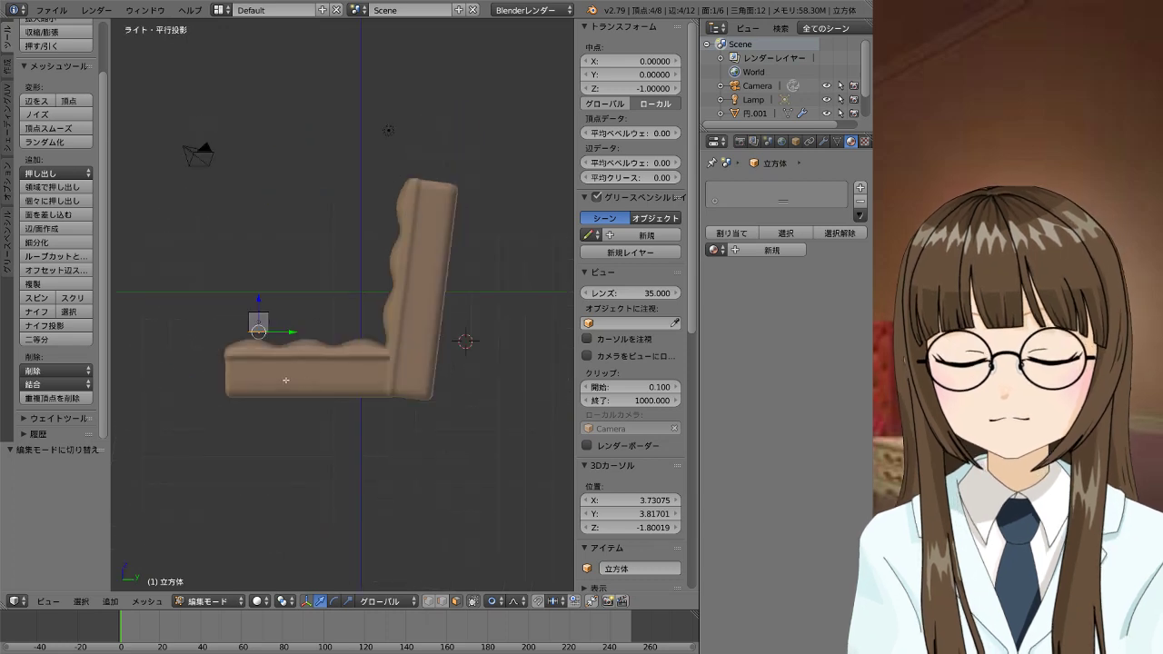
Extrude the bottom face downward into five stacked segments
key("e")
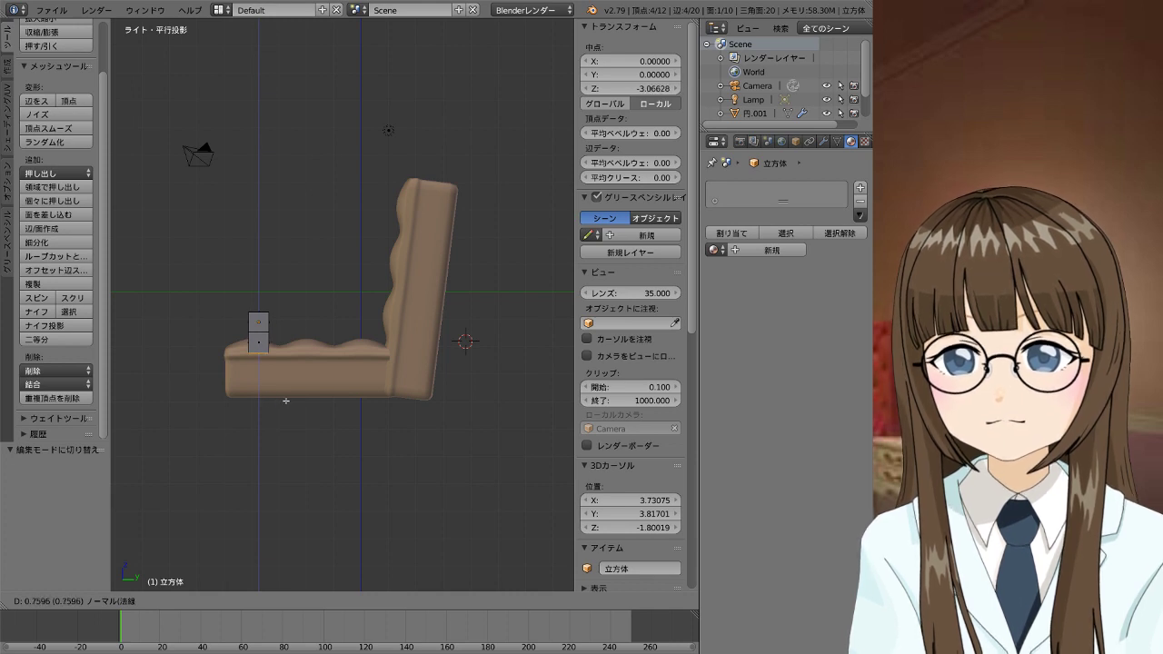
left_click(286, 401)
key("e")
left_click(285, 423)
key("e")
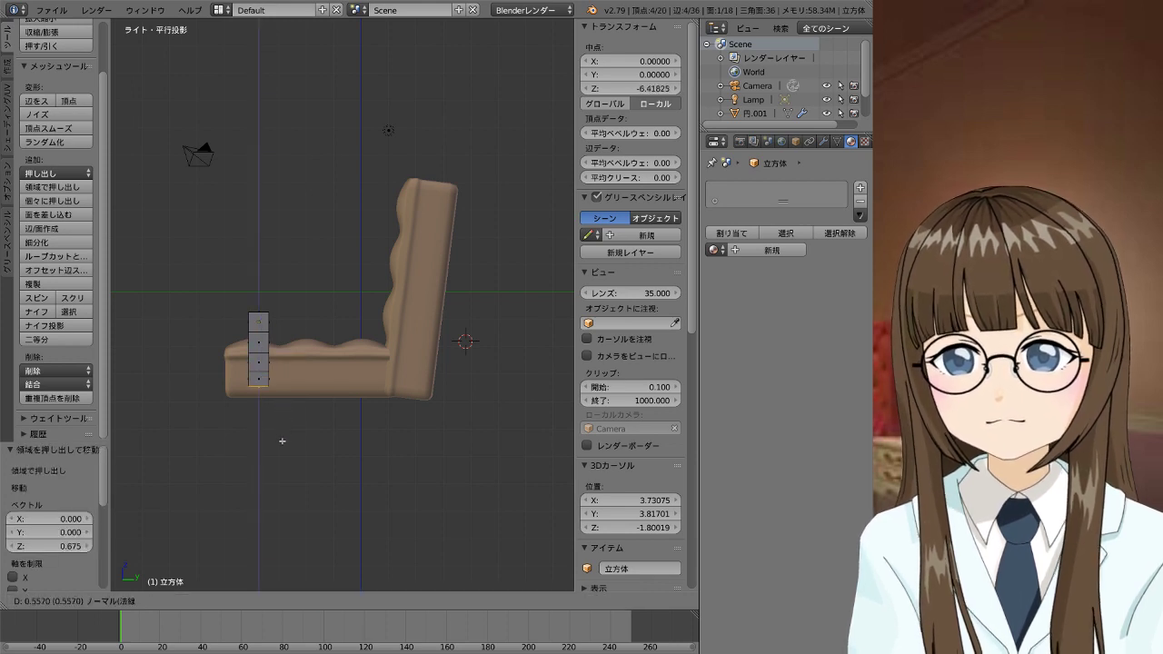
left_click(283, 440)
key("e")
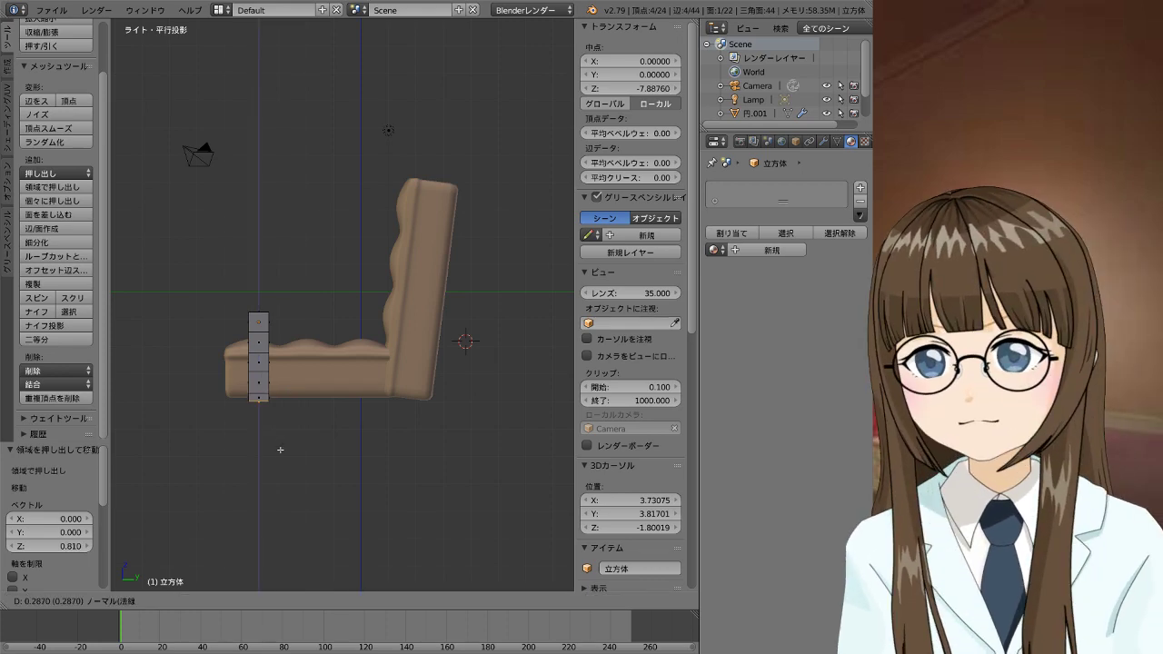
left_click(278, 462)
key("e")
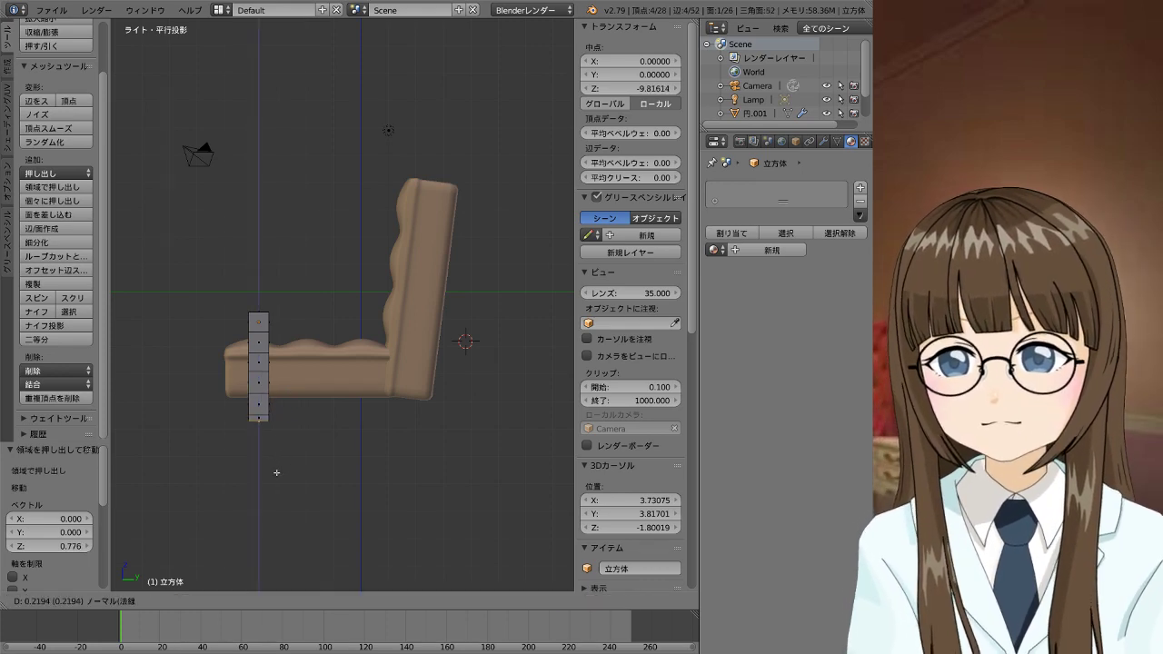
left_click(274, 481)
Extrude three more segments so the post reaches well below the sofa
key("e")
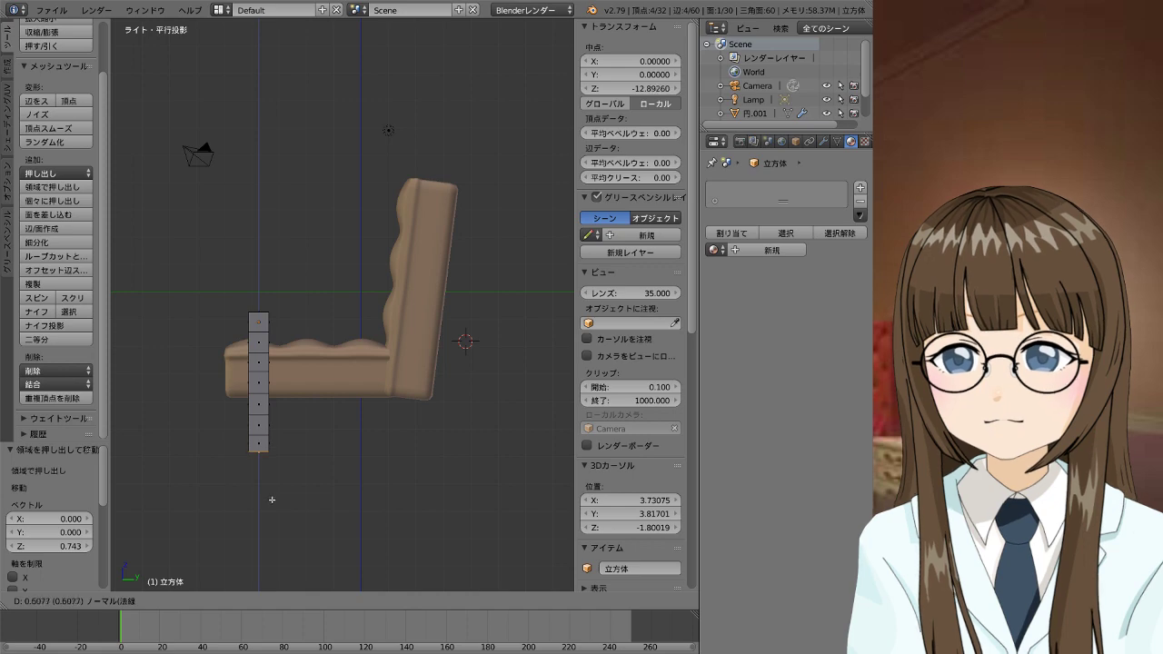
left_click(270, 492)
key("e")
left_click(270, 507)
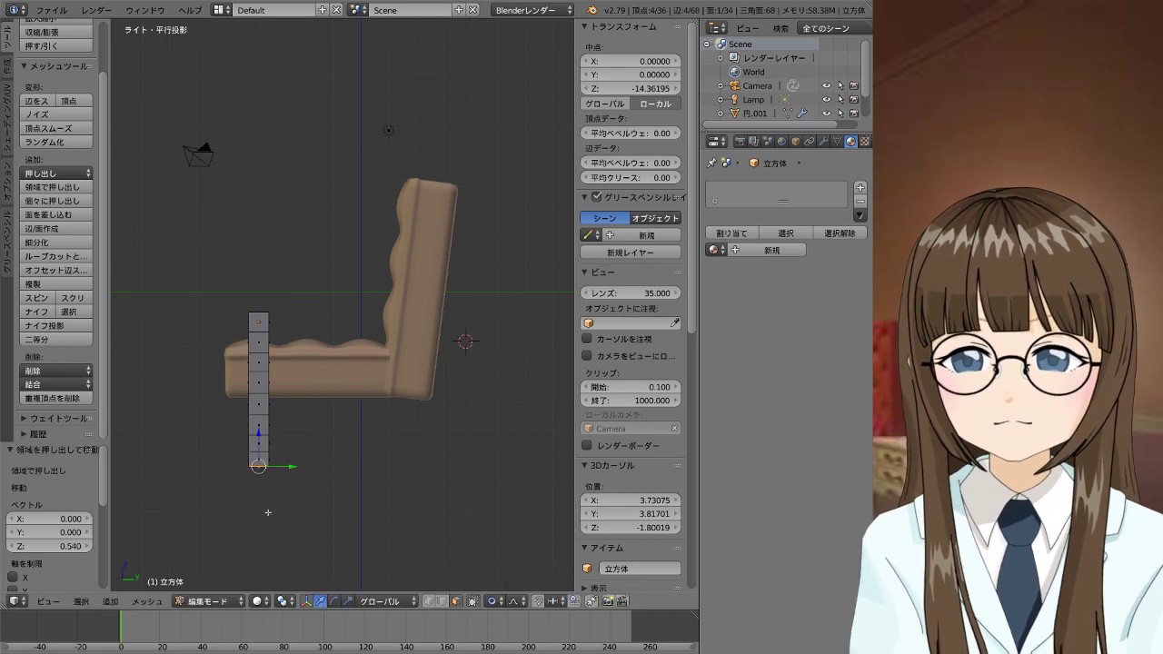
scroll(259, 345, "down", 1)
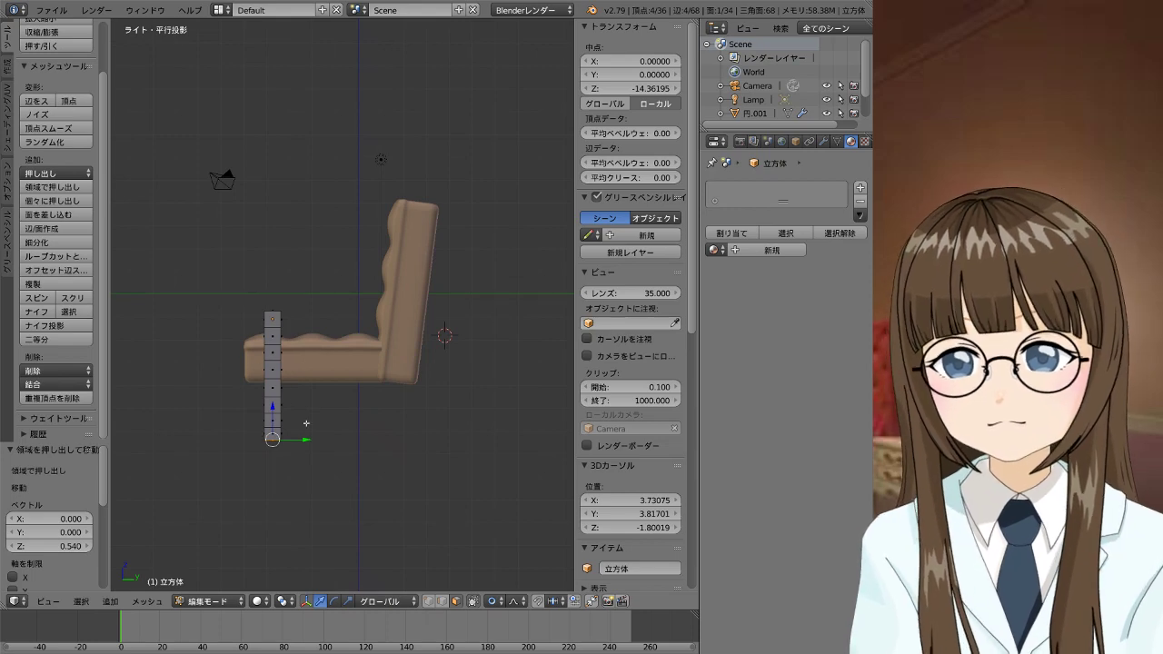
key("e")
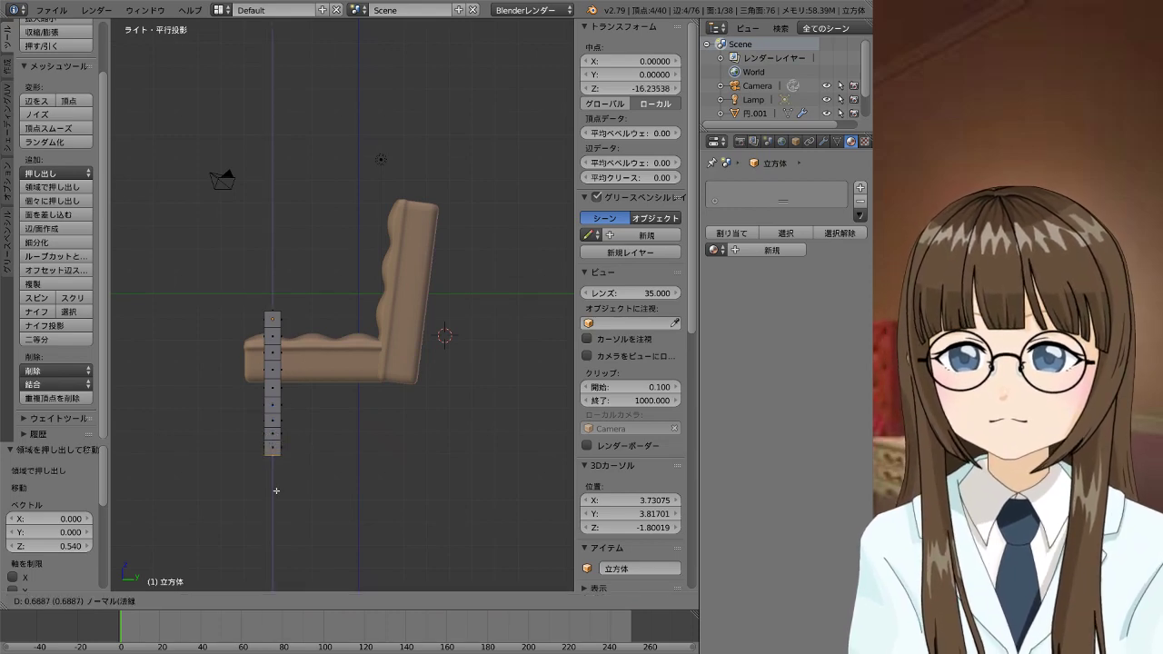
left_click(277, 490)
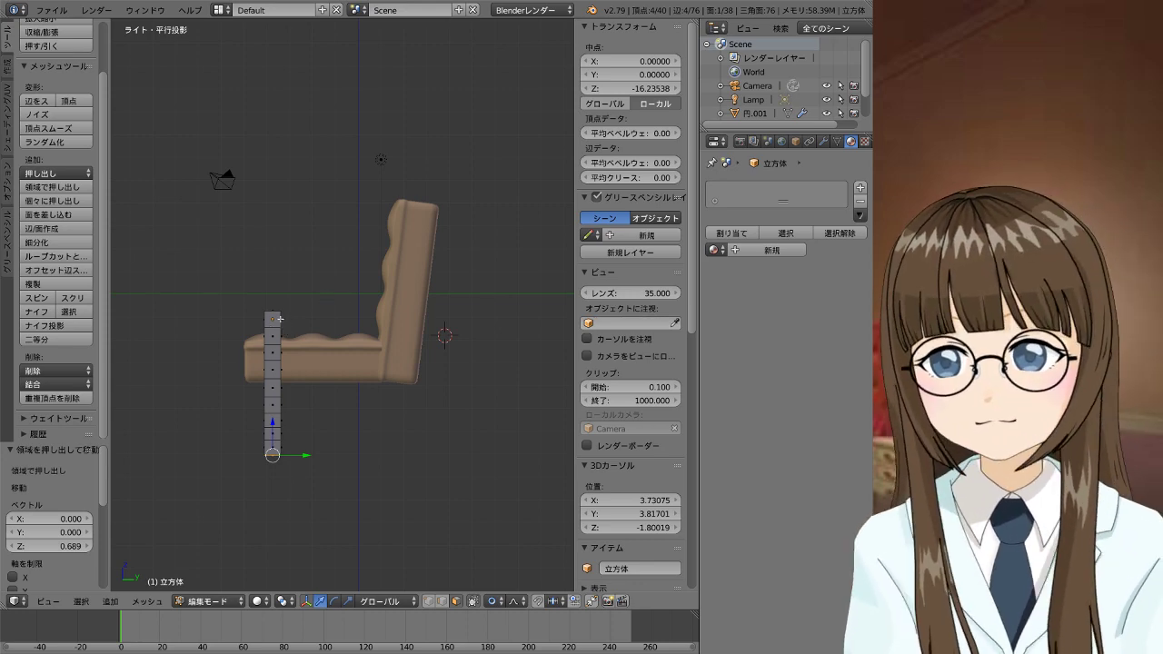
middle_click_drag(297, 327, 243, 327)
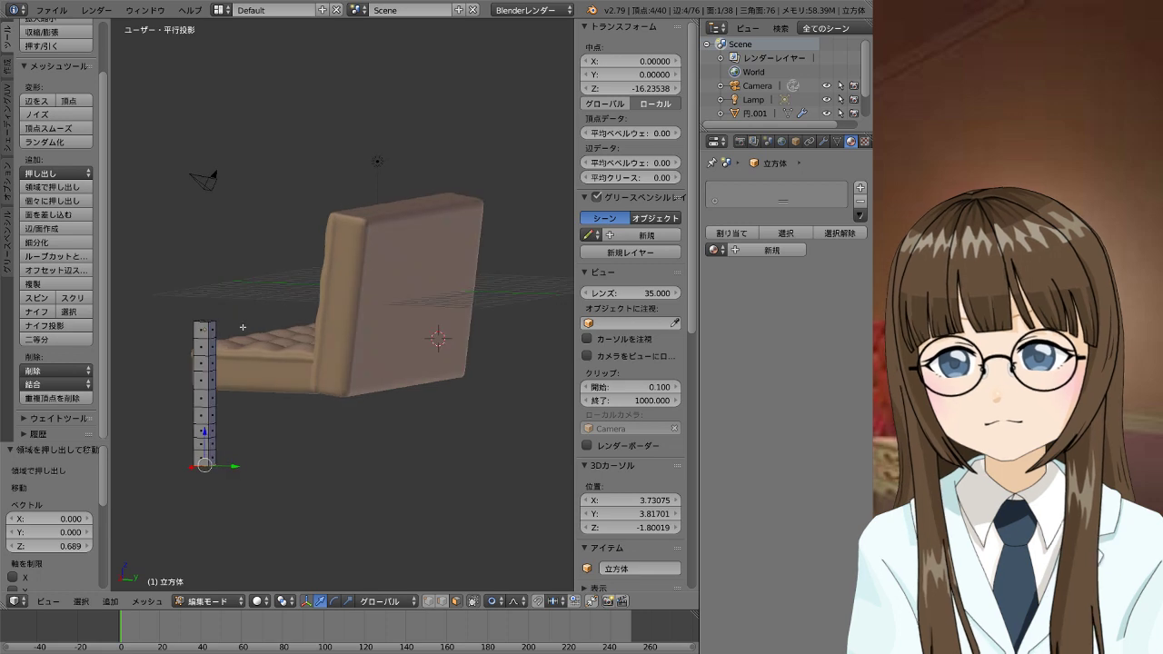
Extrude the post's top horizontally toward the backrest, sliding edges to even the segments
key("KP_3")
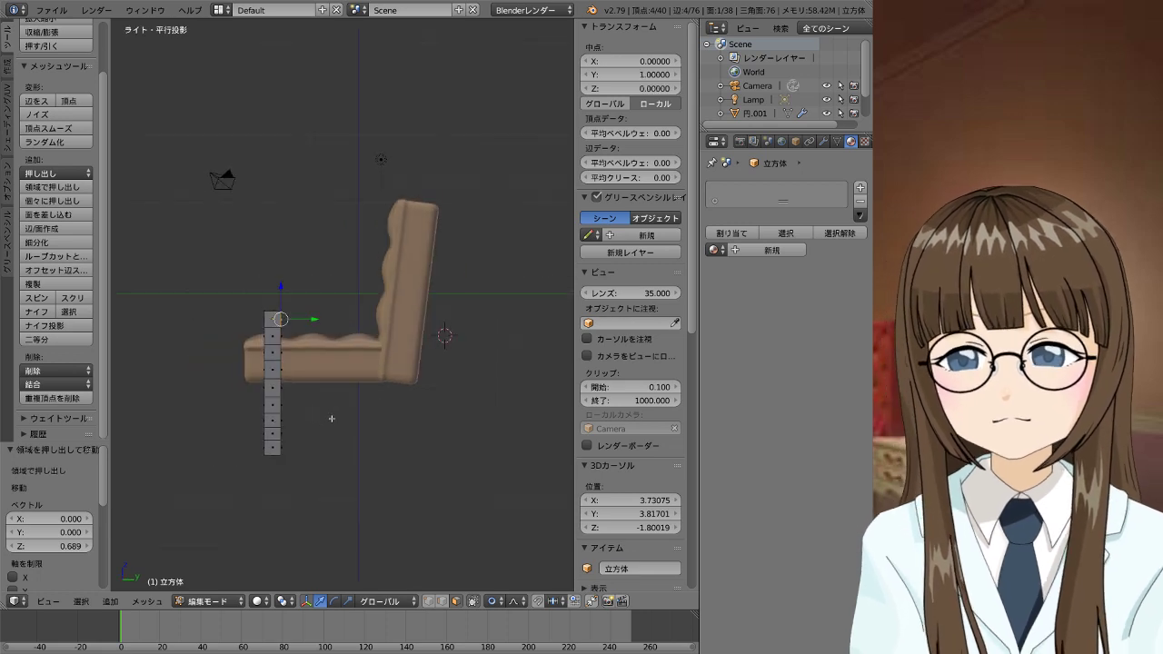
key("e")
left_click(325, 376)
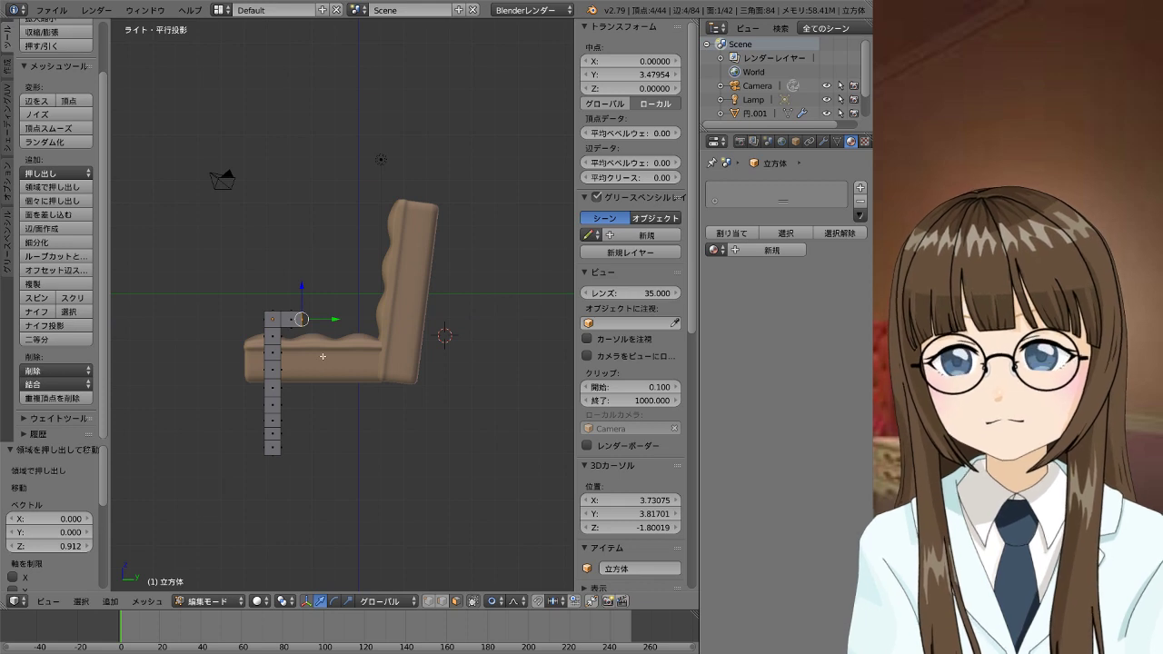
key("g")
key("g")
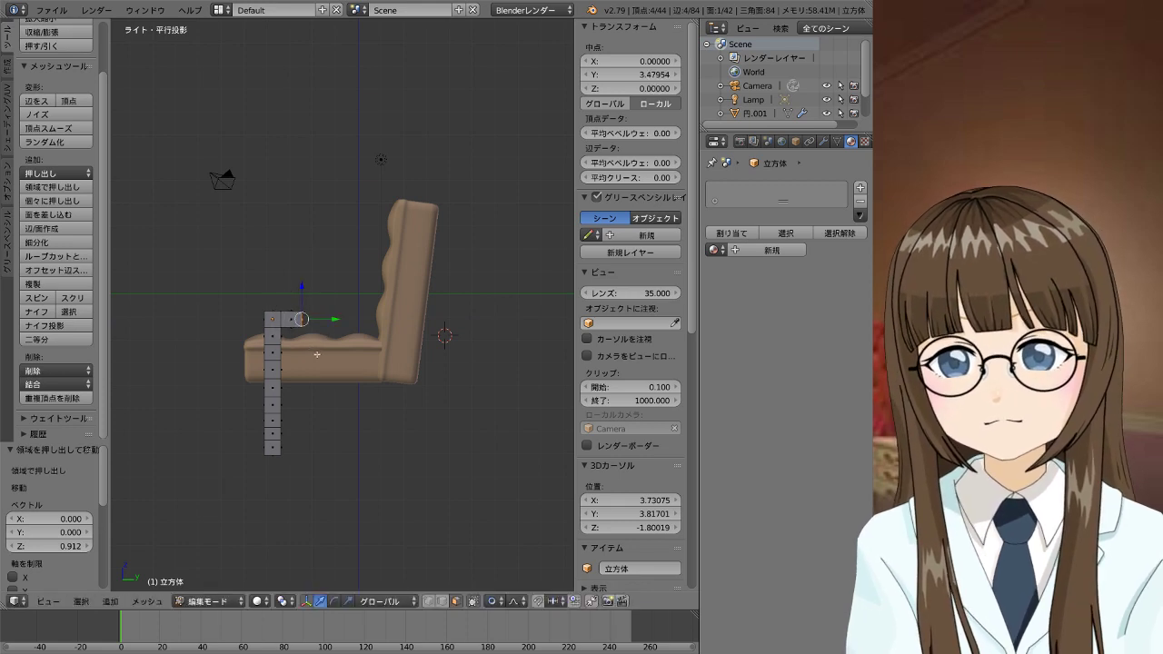
left_click(313, 354)
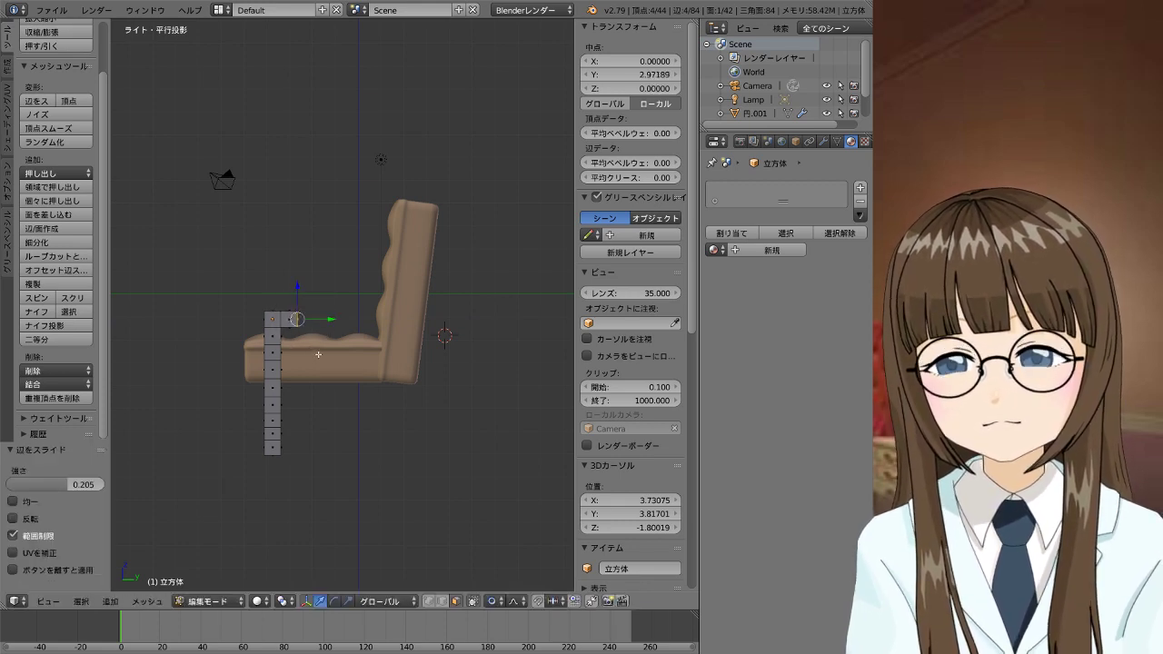
key("e")
left_click(335, 356)
key("e")
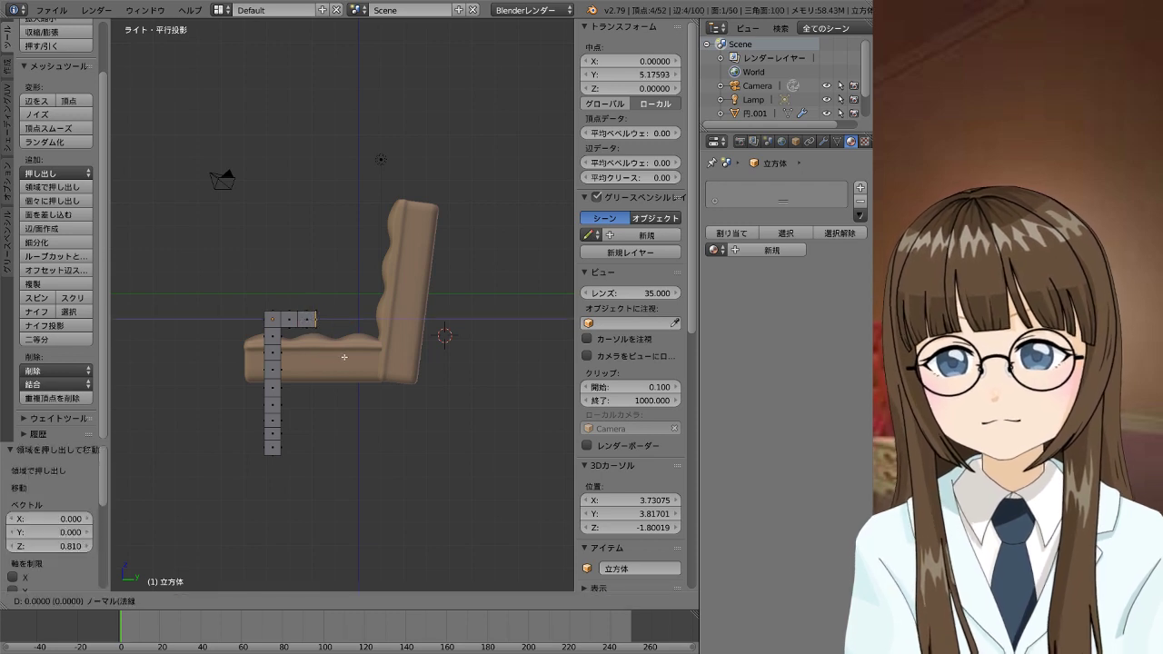
left_click(359, 359)
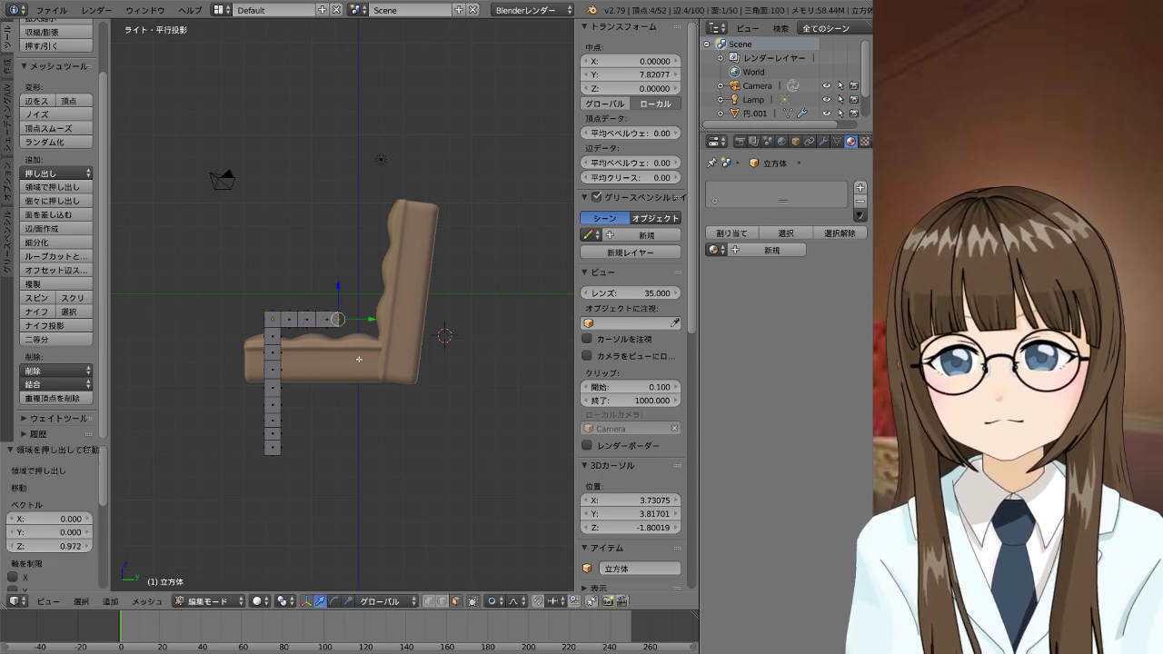
key("g")
key("g")
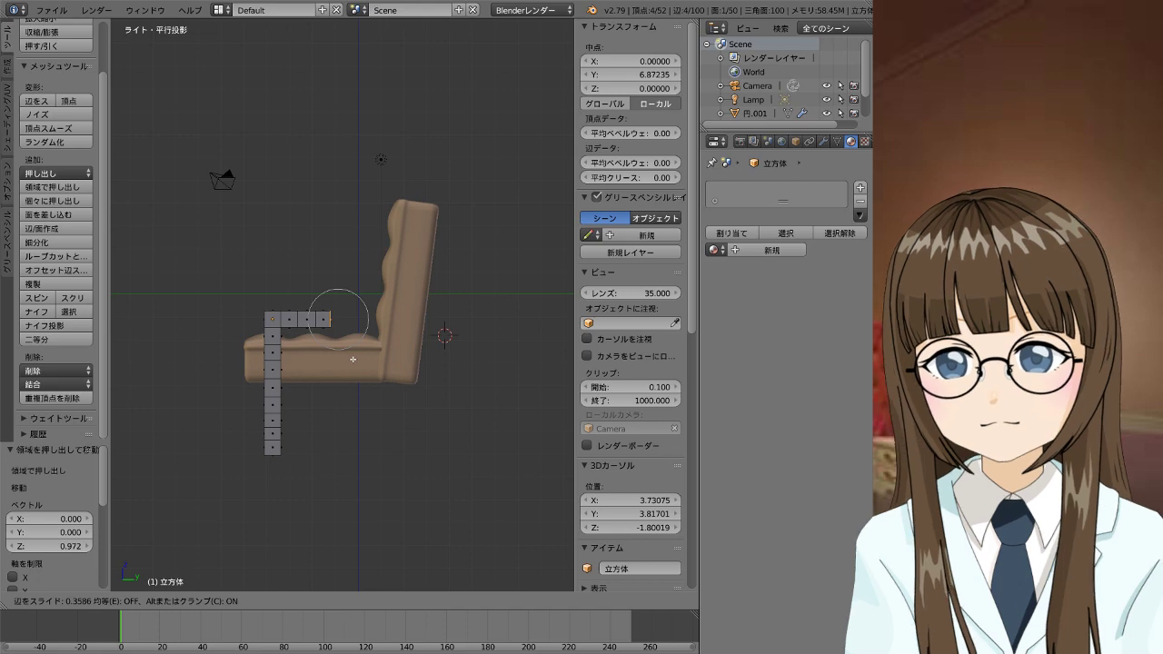
left_click(354, 360)
Extrude five more horizontal segments along the seat to complete the L-shape
key("e")
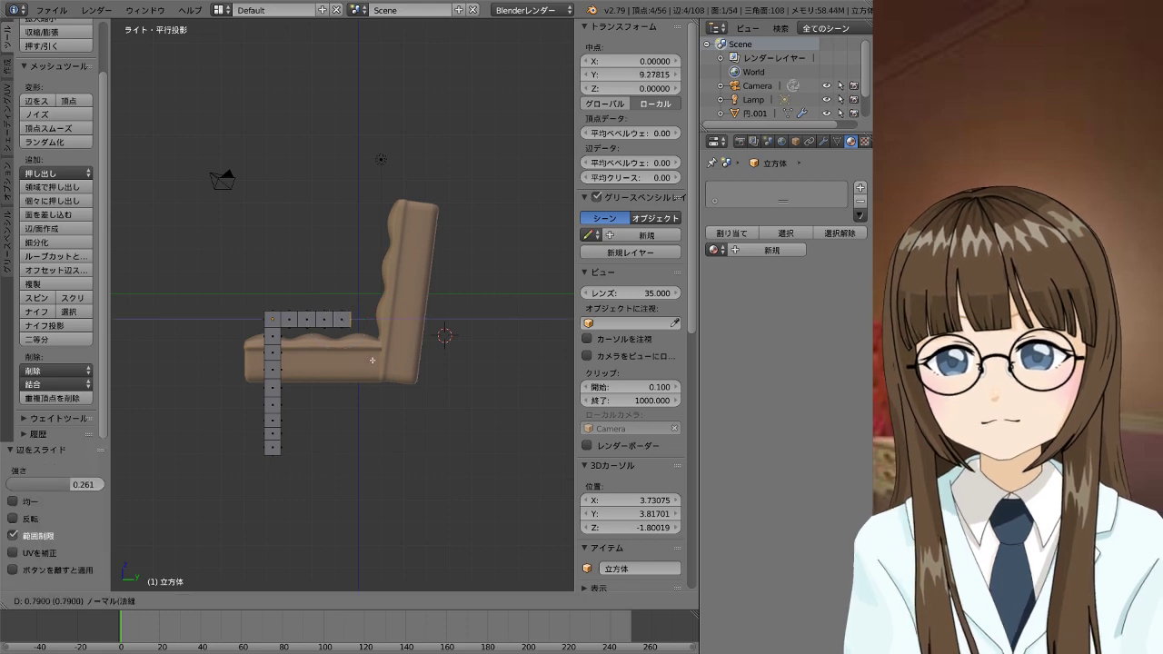
left_click(372, 360)
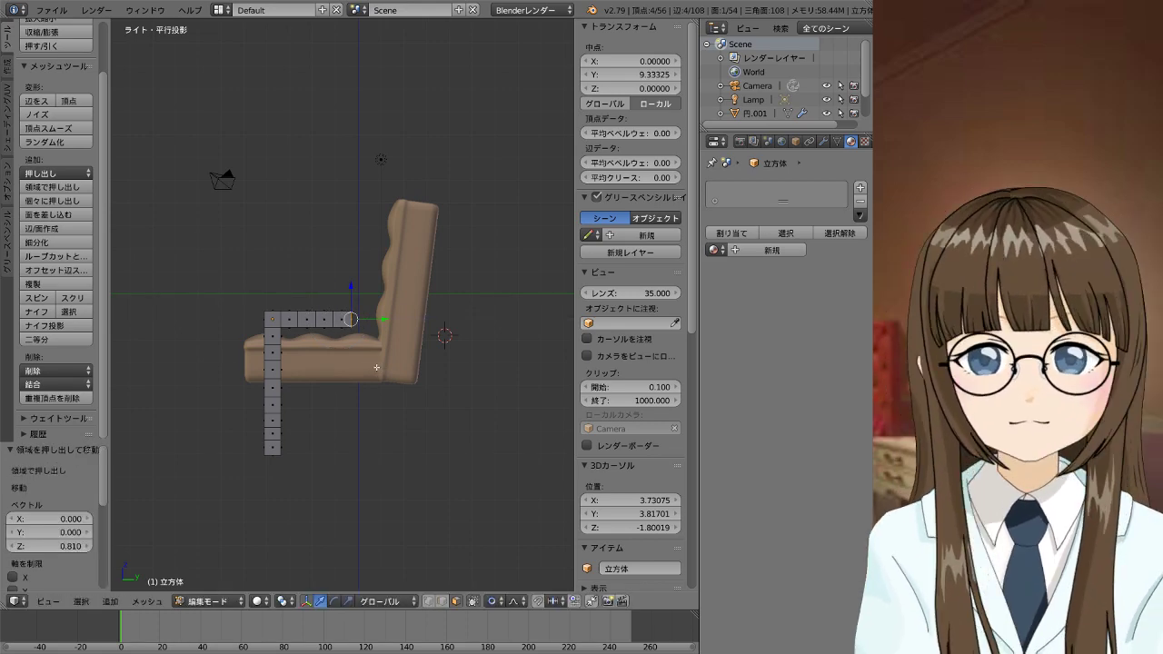
key("e")
left_click(388, 360)
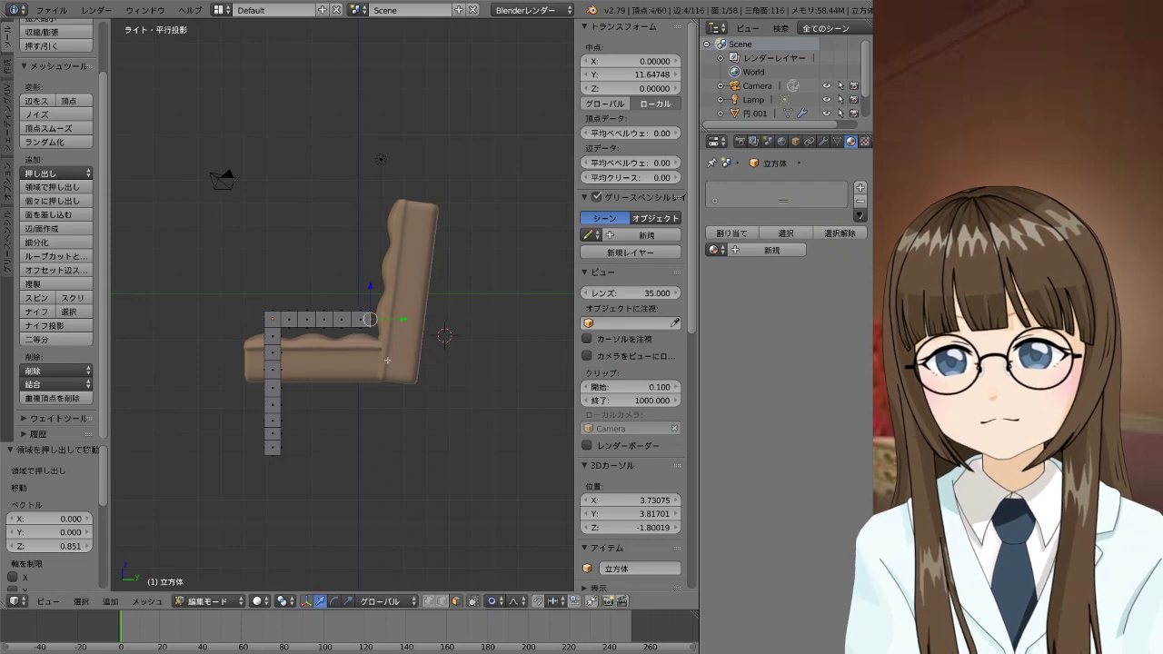
key("e")
left_click(405, 361)
key("e")
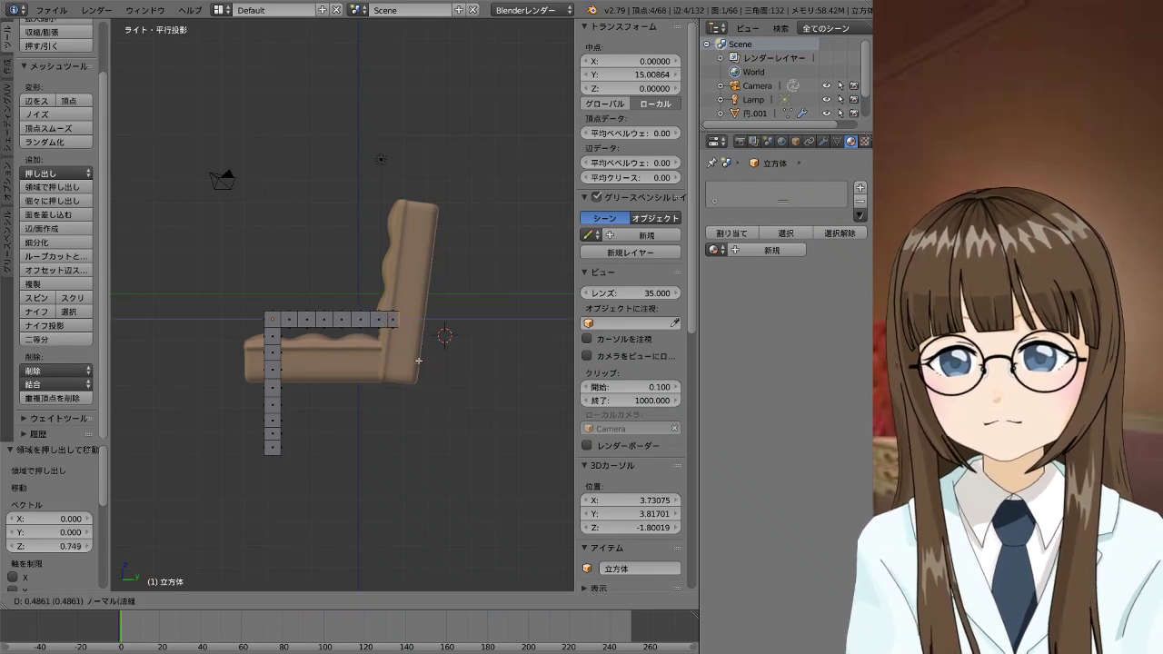
left_click(421, 362)
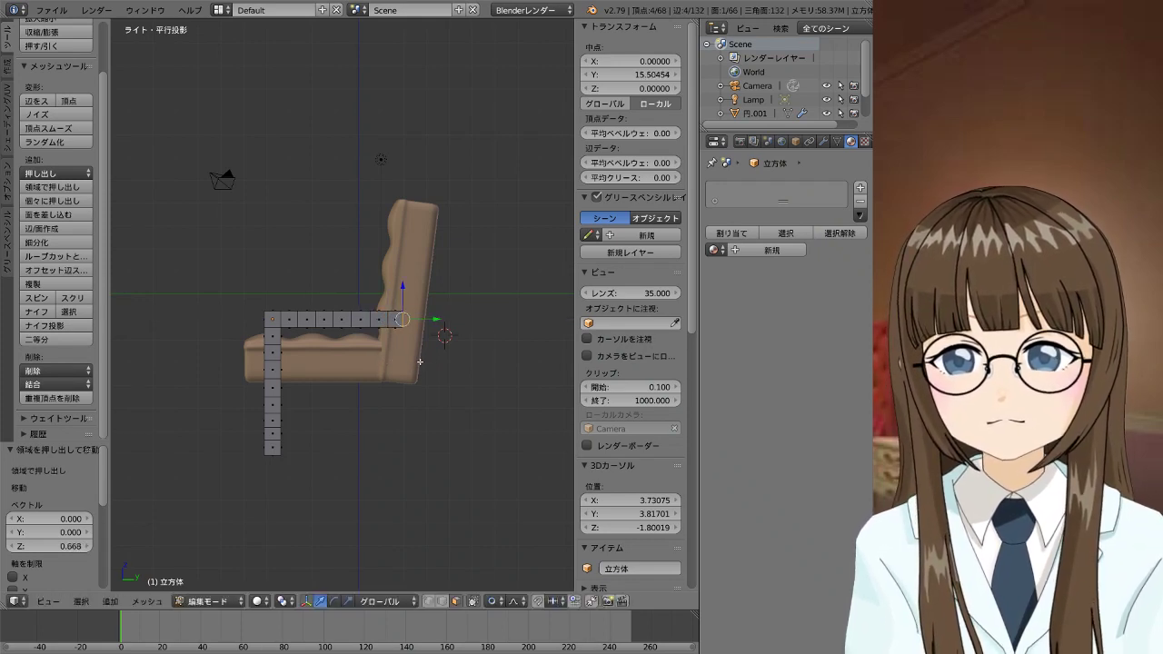
key("e")
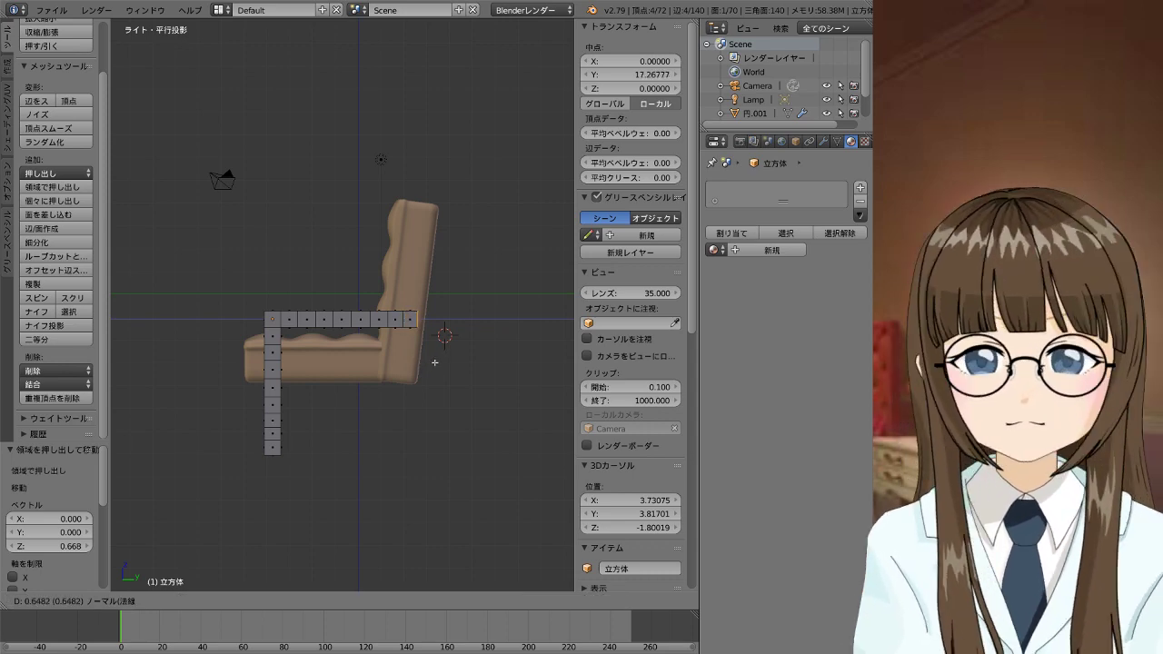
left_click(434, 363)
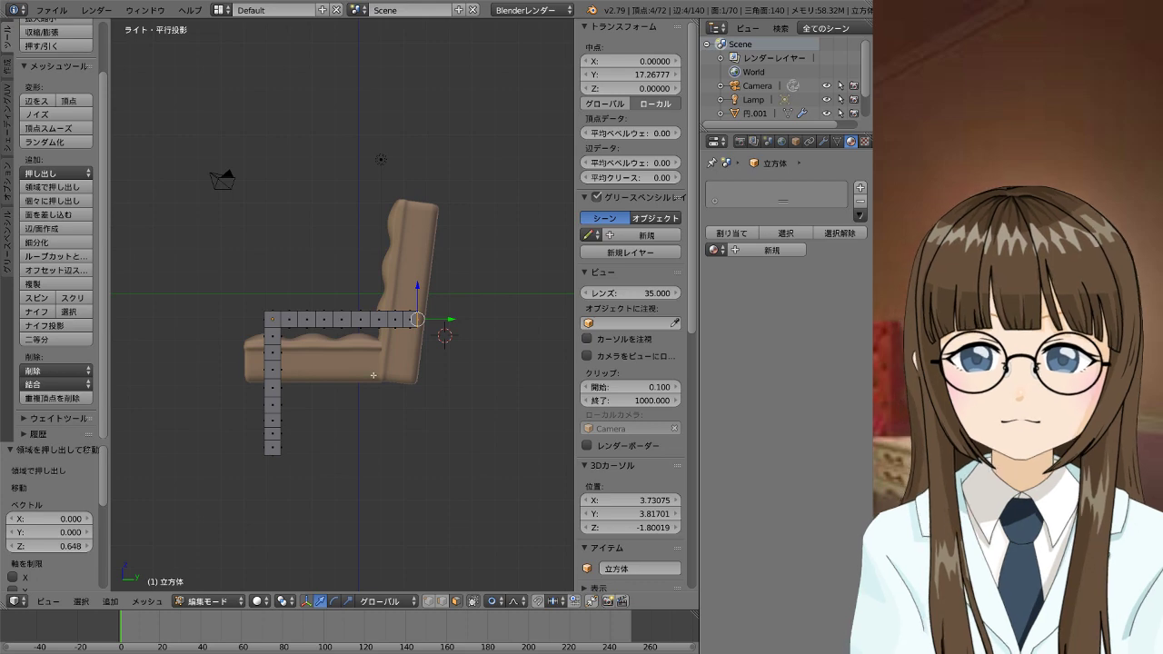
Box-select all vertices of the L-shaped side frame
right_click(274, 336)
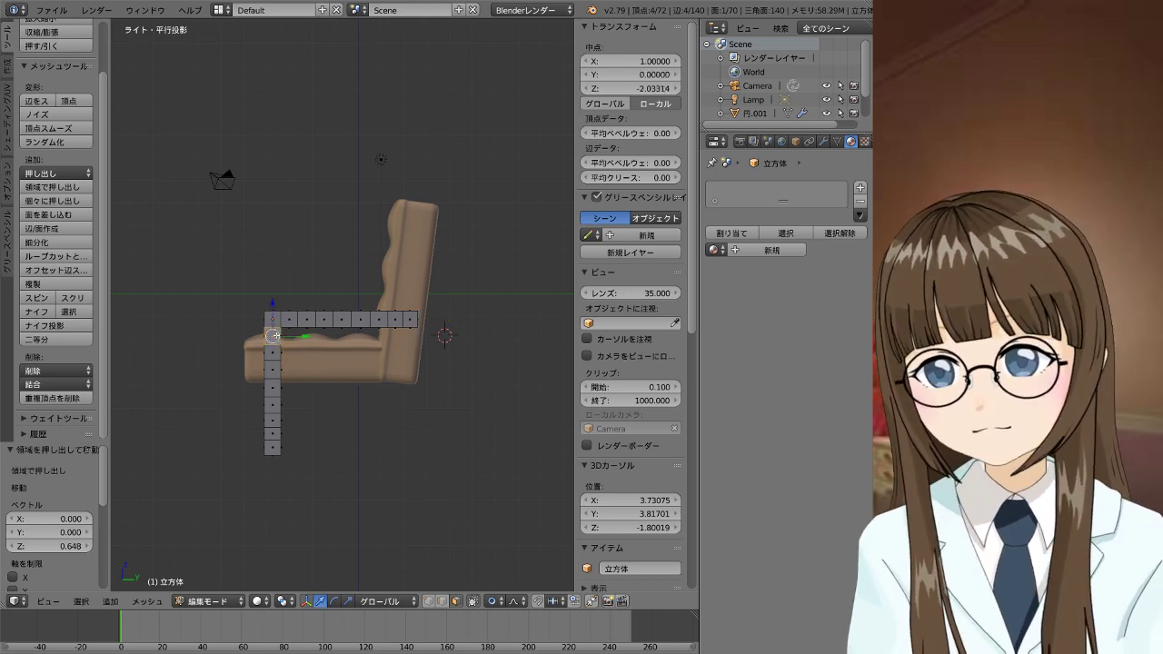
right_click(276, 369, "shift")
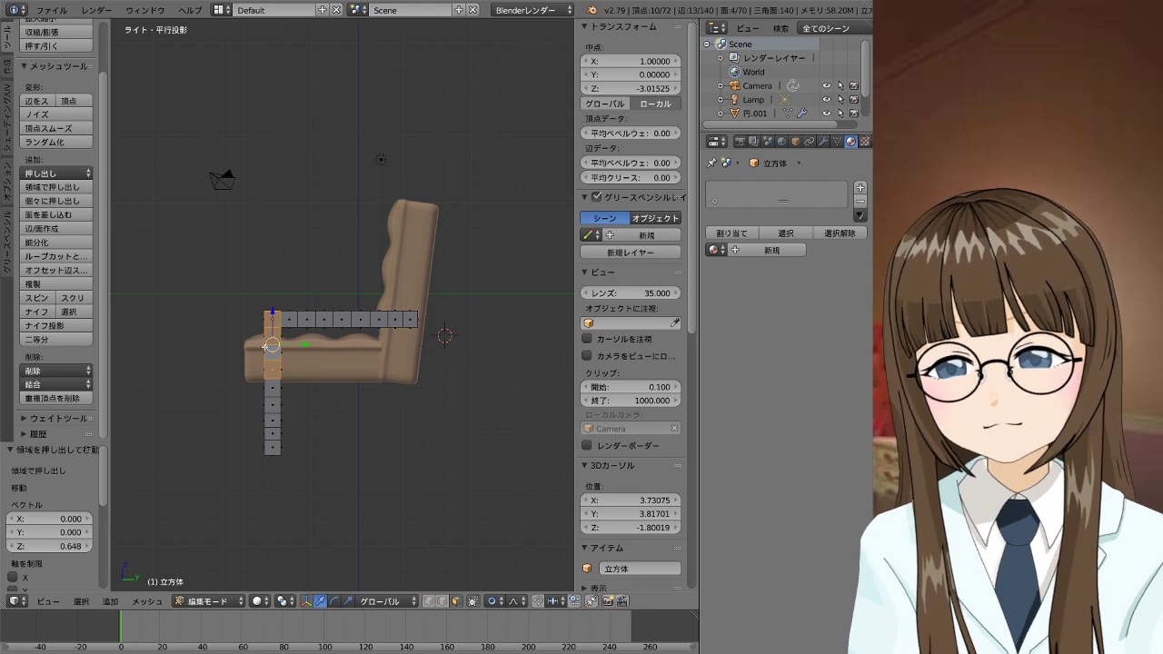
left_click_drag(235, 278, 453, 489)
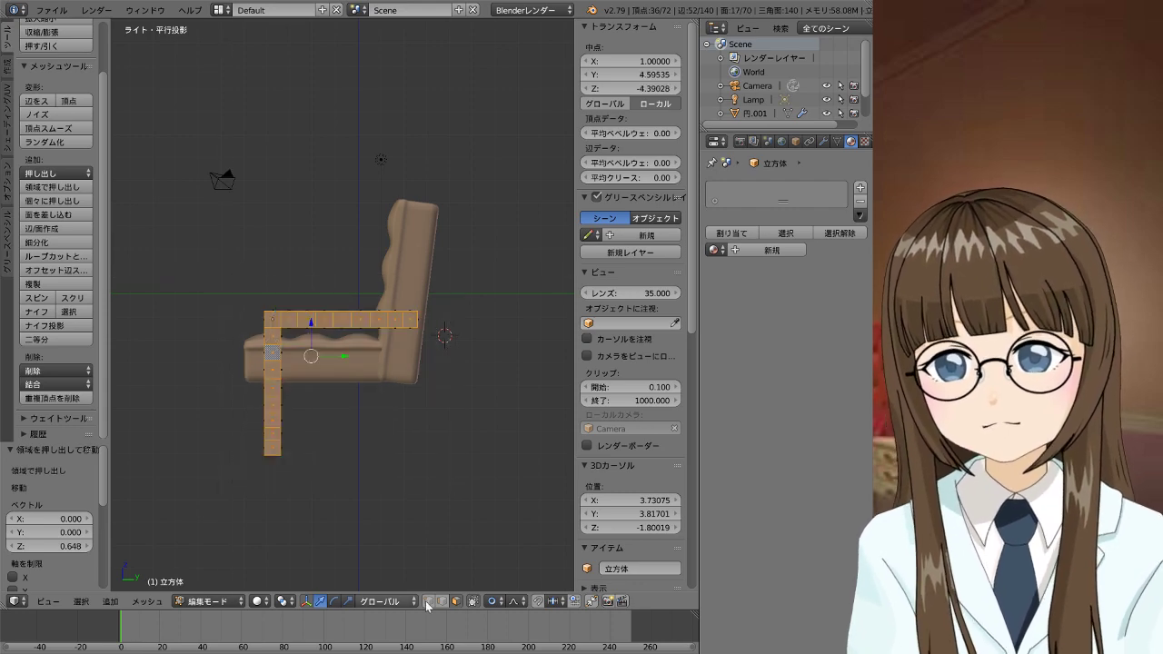
key("b")
left_click_drag(235, 275, 478, 491)
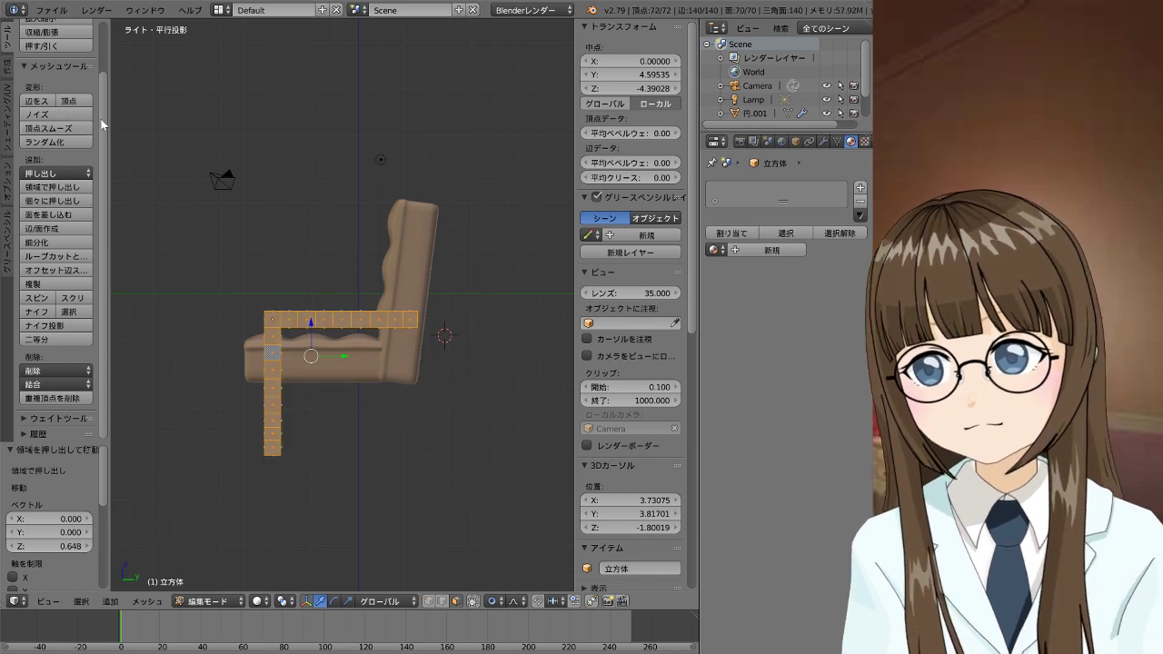
Fatten the selected frame with a Shrink/Fatten offset of 0.486, then return to Right view
scroll(57, 94, "up", 3)
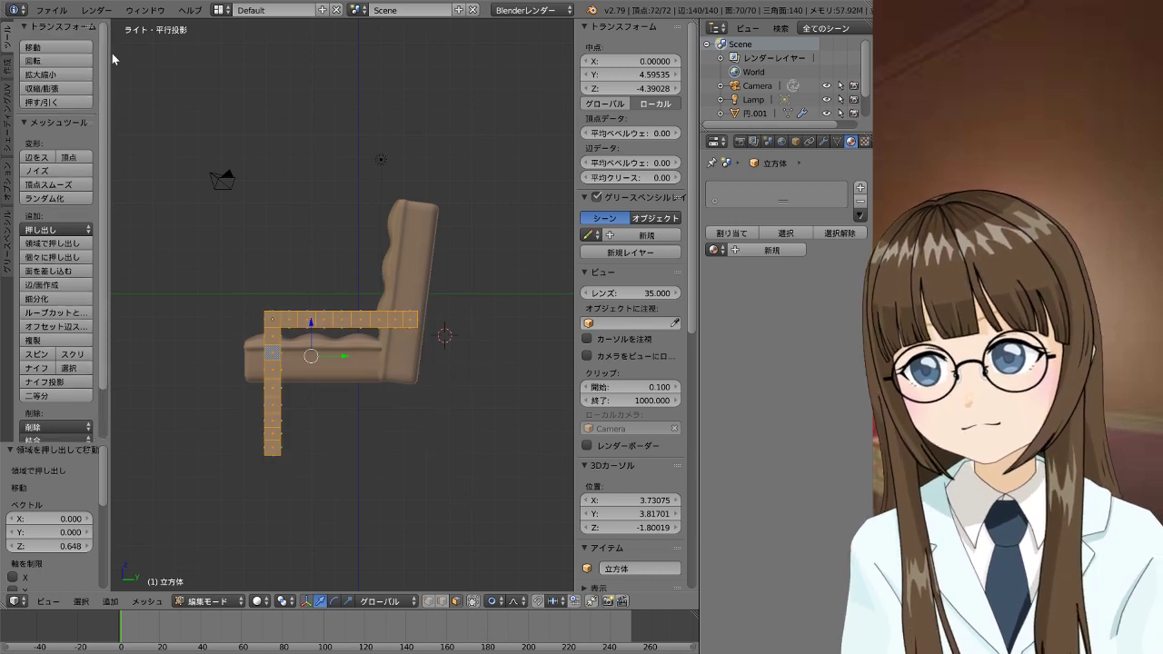
left_click(63, 87)
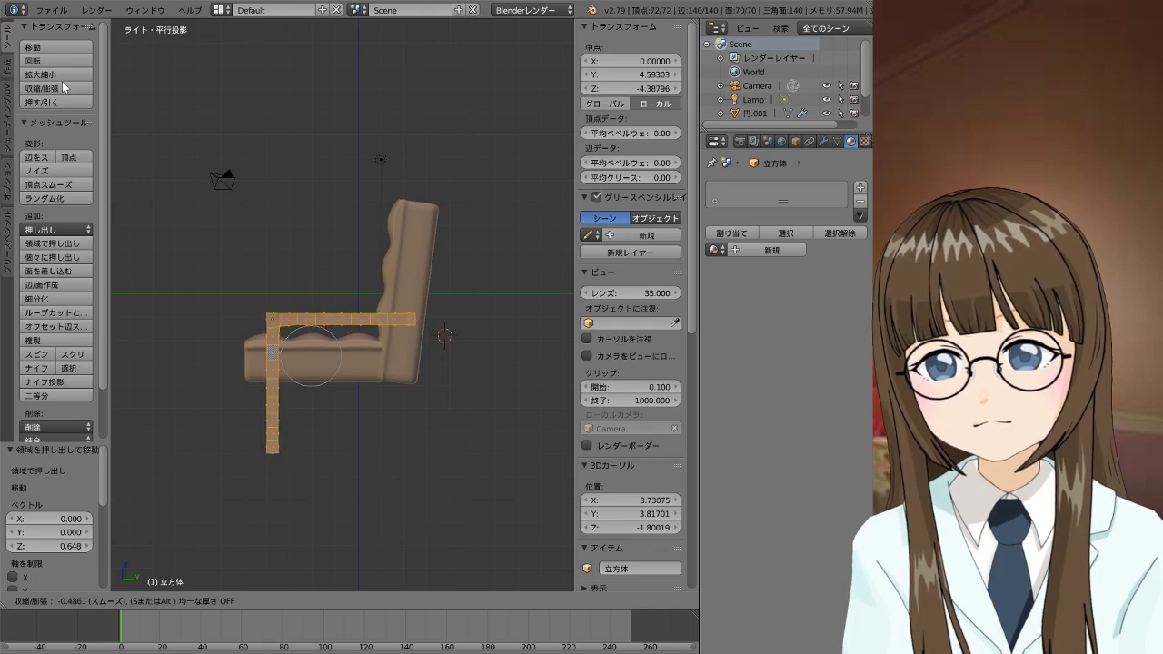
left_click(61, 81)
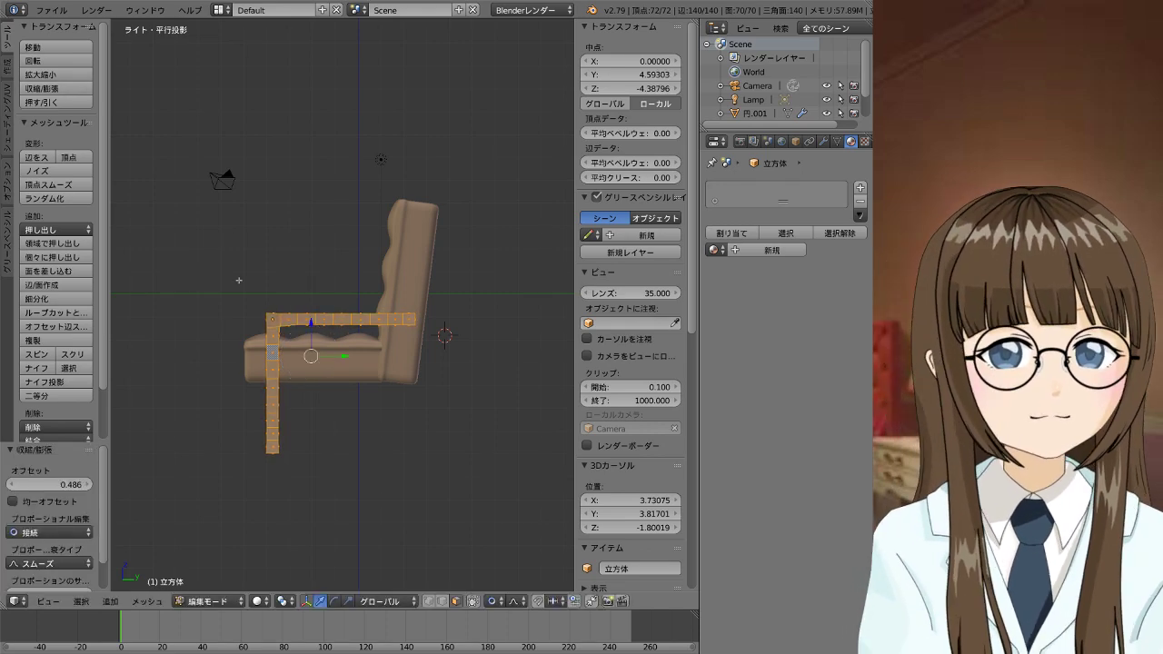
mouse_move(346, 338)
middle_mouse_down()
mouse_move(498, 390)
mouse_move(252, 337)
middle_mouse_up()
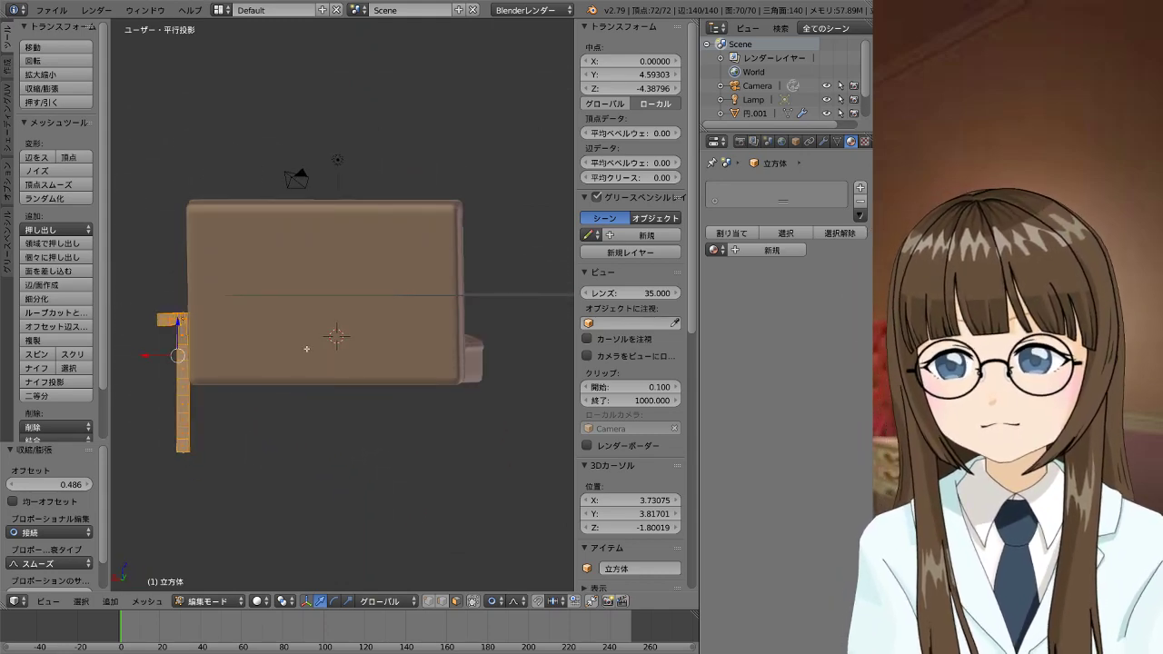
key("KP_3")
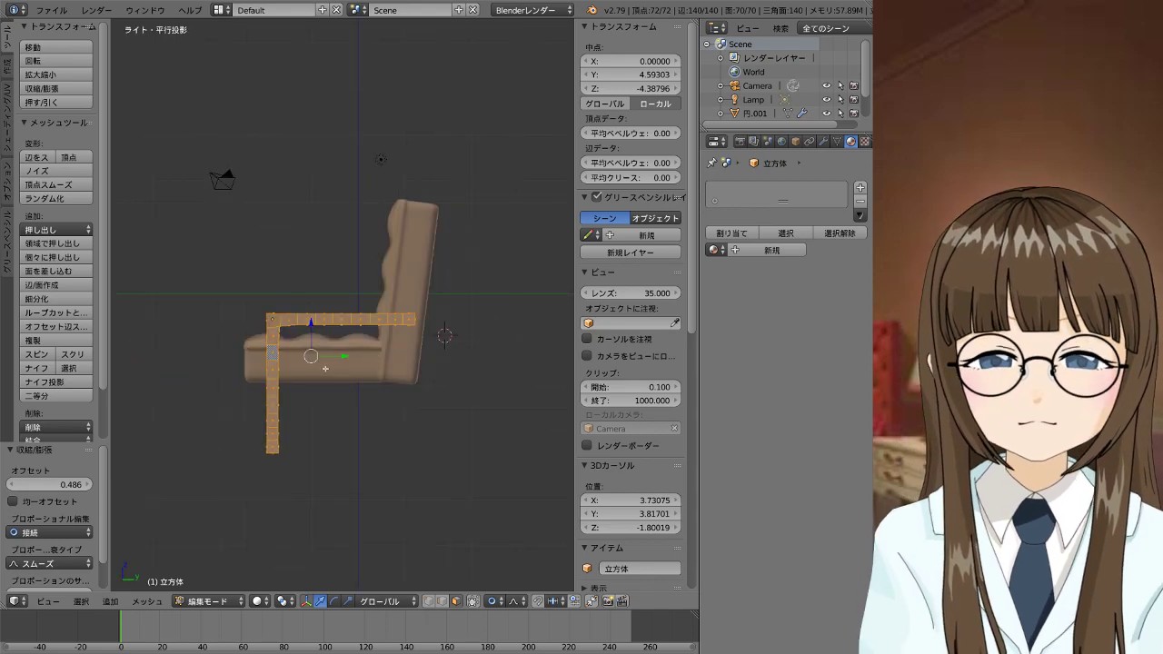
key("a")
right_click(271, 387)
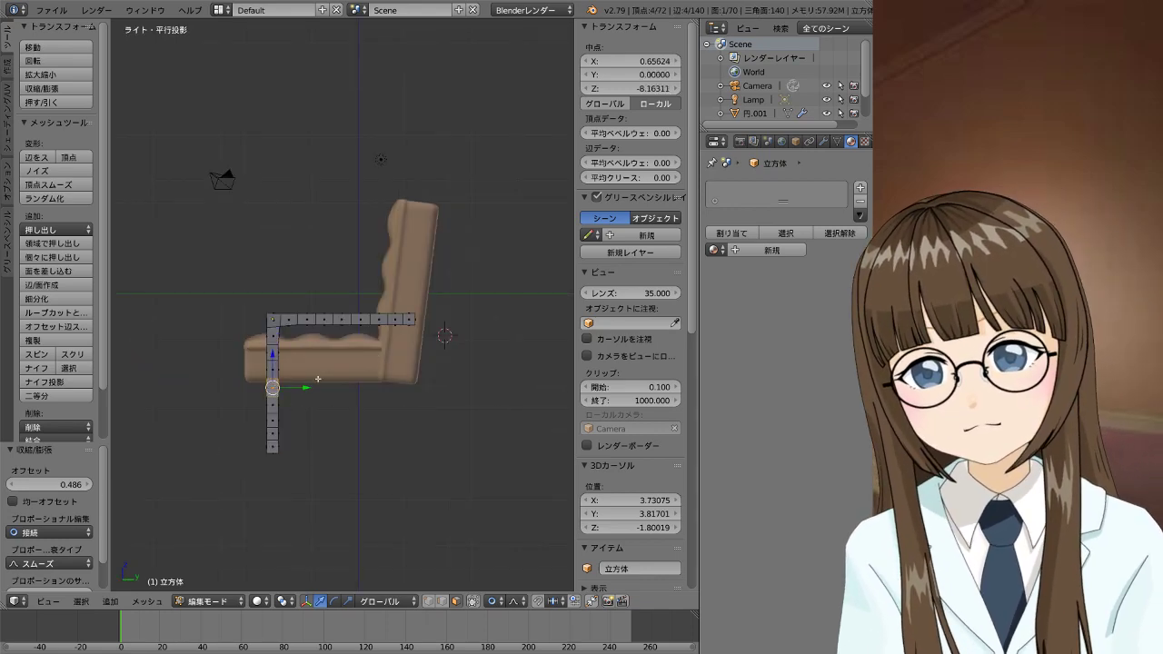
right_click(381, 325)
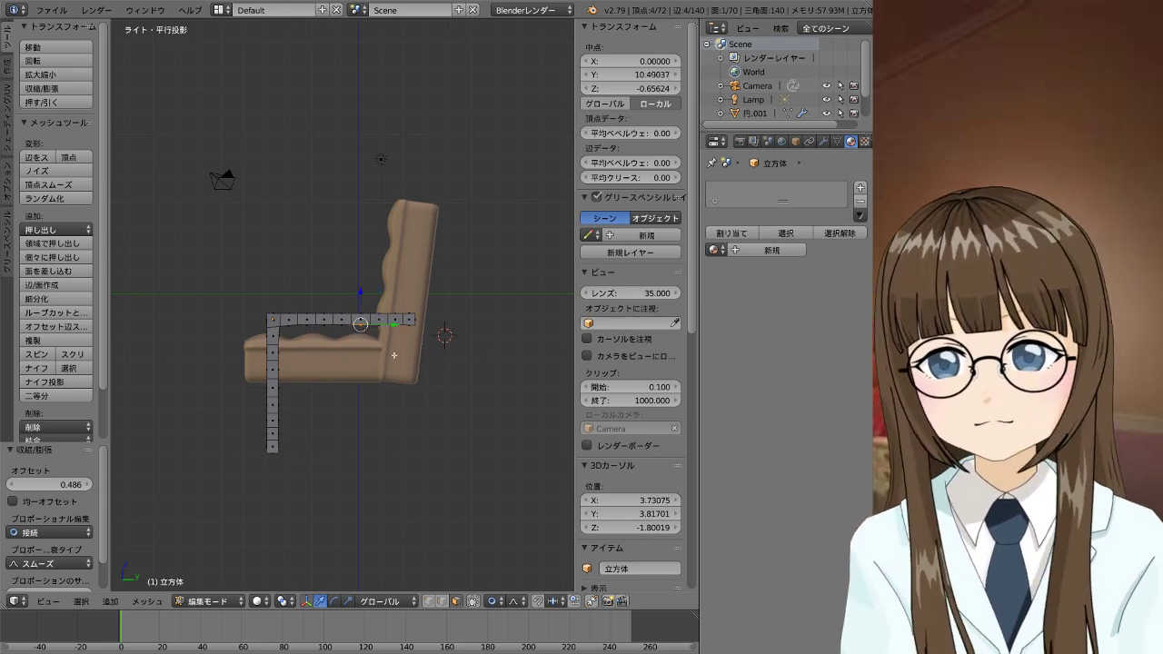
mouse_move(393, 355)
middle_mouse_down()
mouse_move(373, 318)
mouse_move(393, 276)
middle_mouse_up()
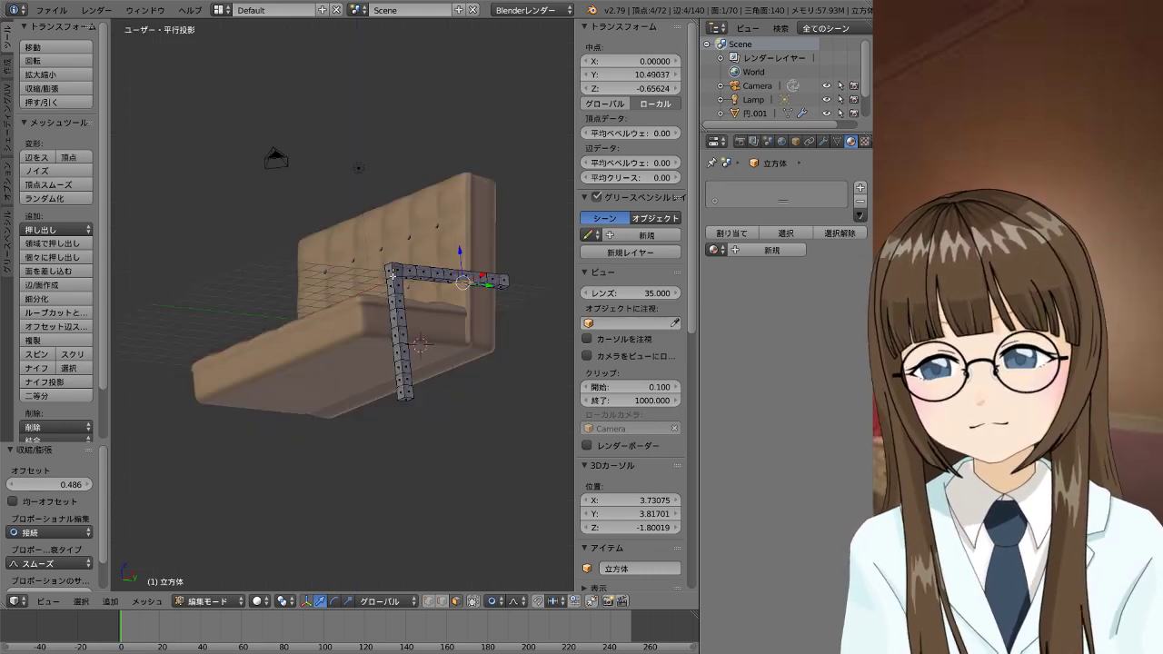
key("KP_1")
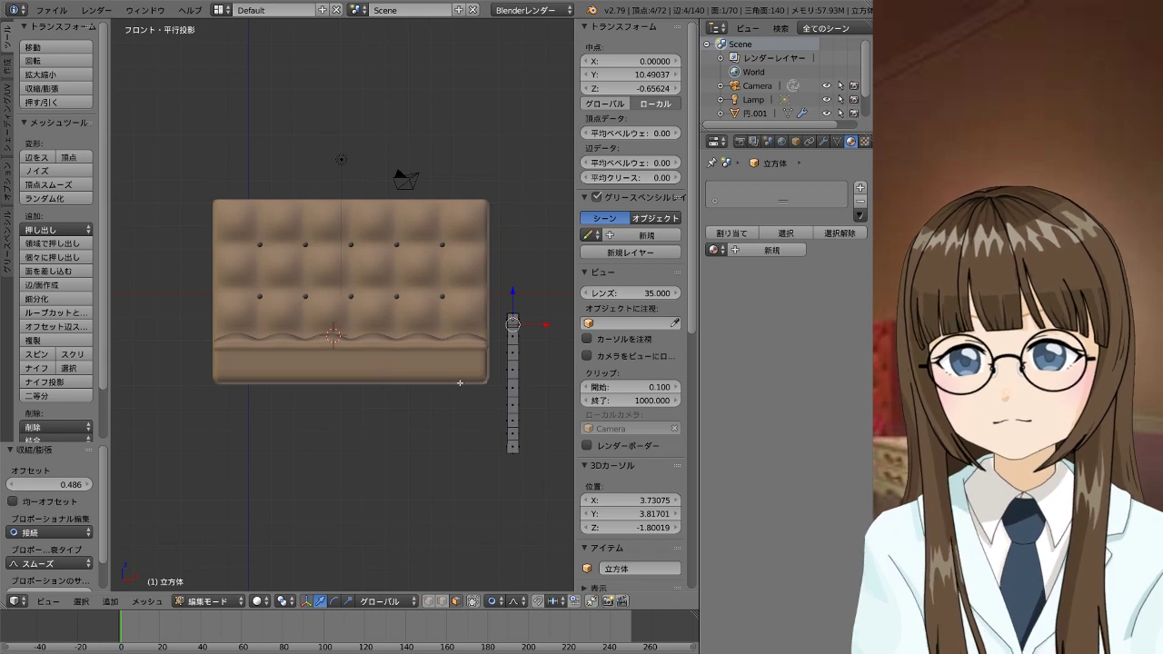
key("KP_3")
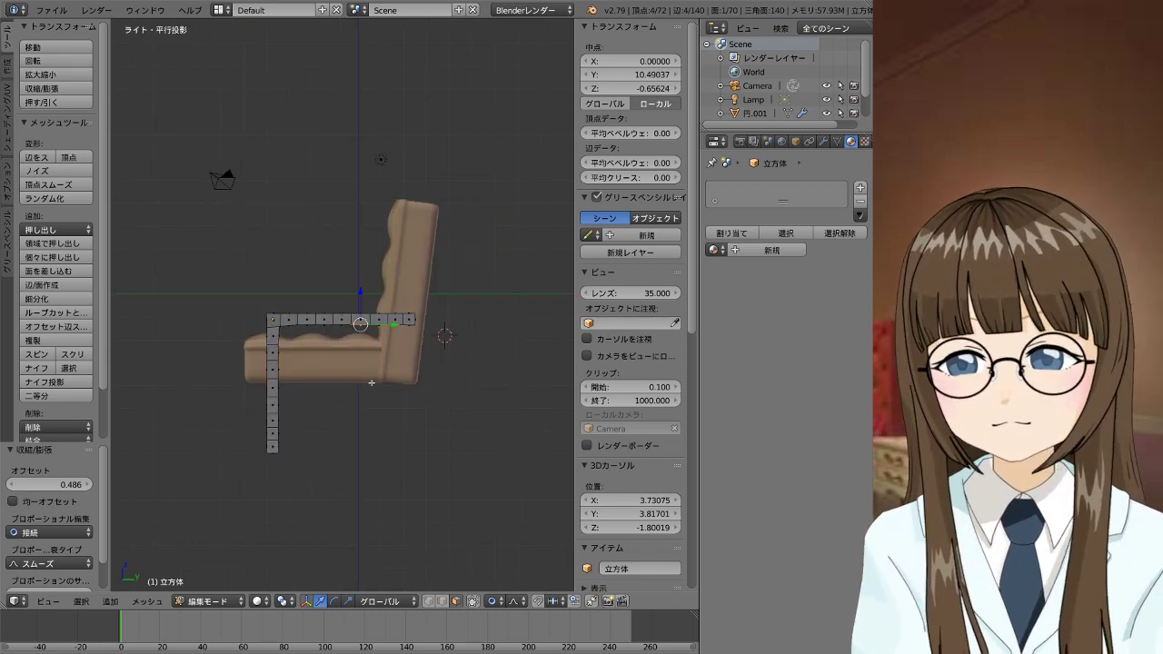
key("e")
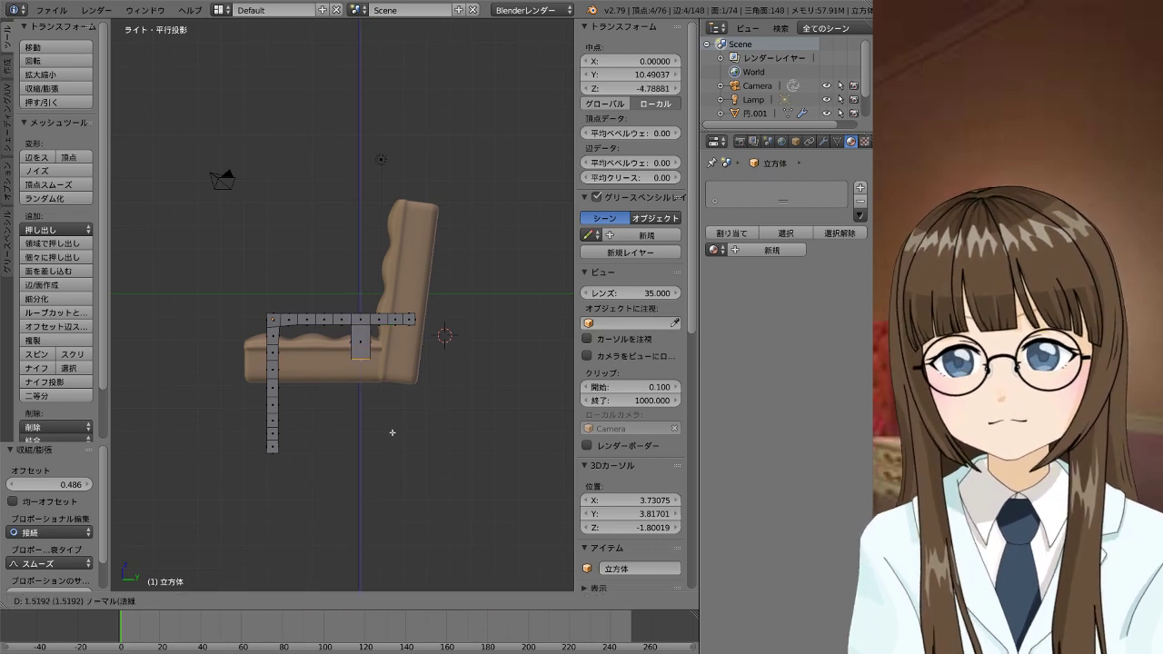
right_click(406, 468)
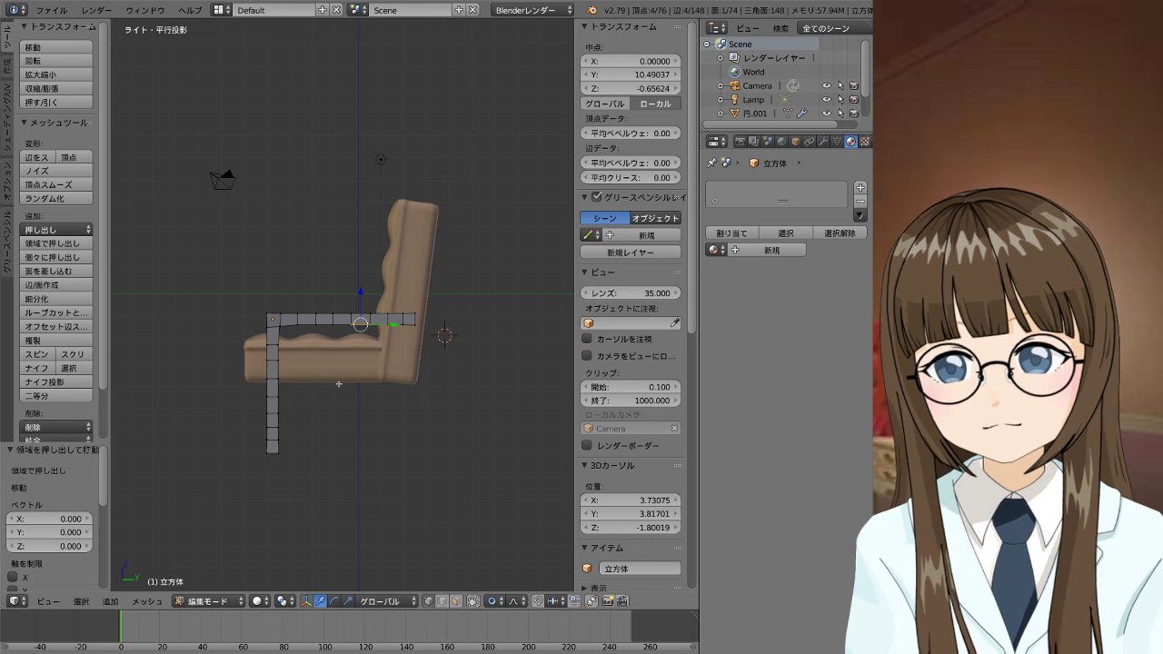
key("e")
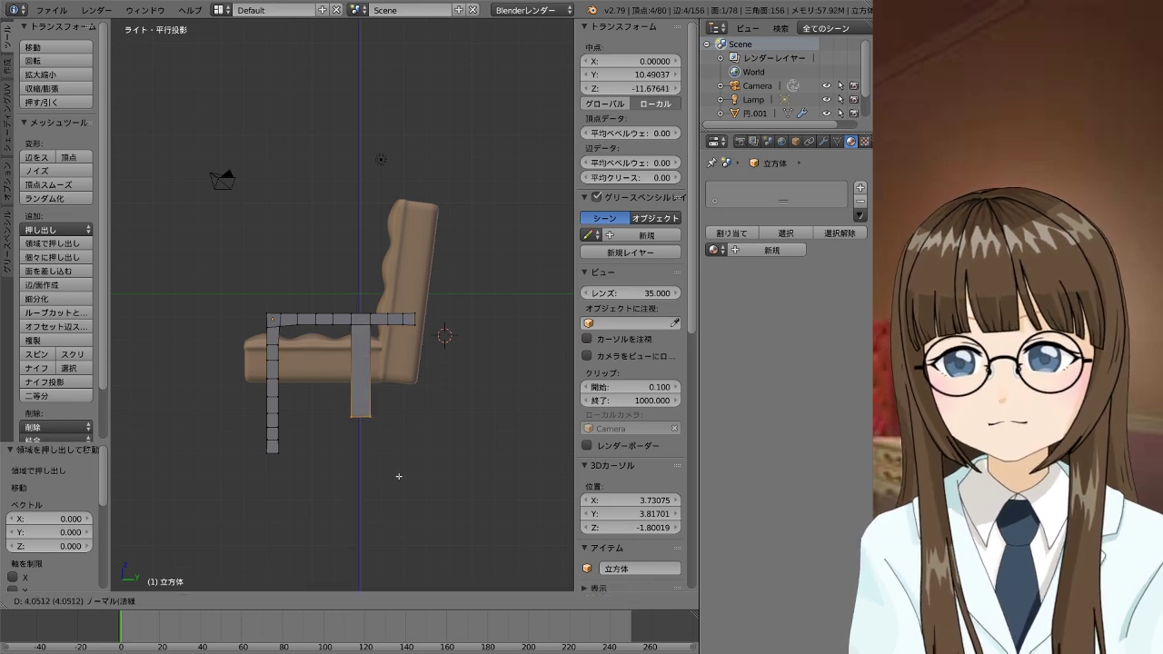
key("z")
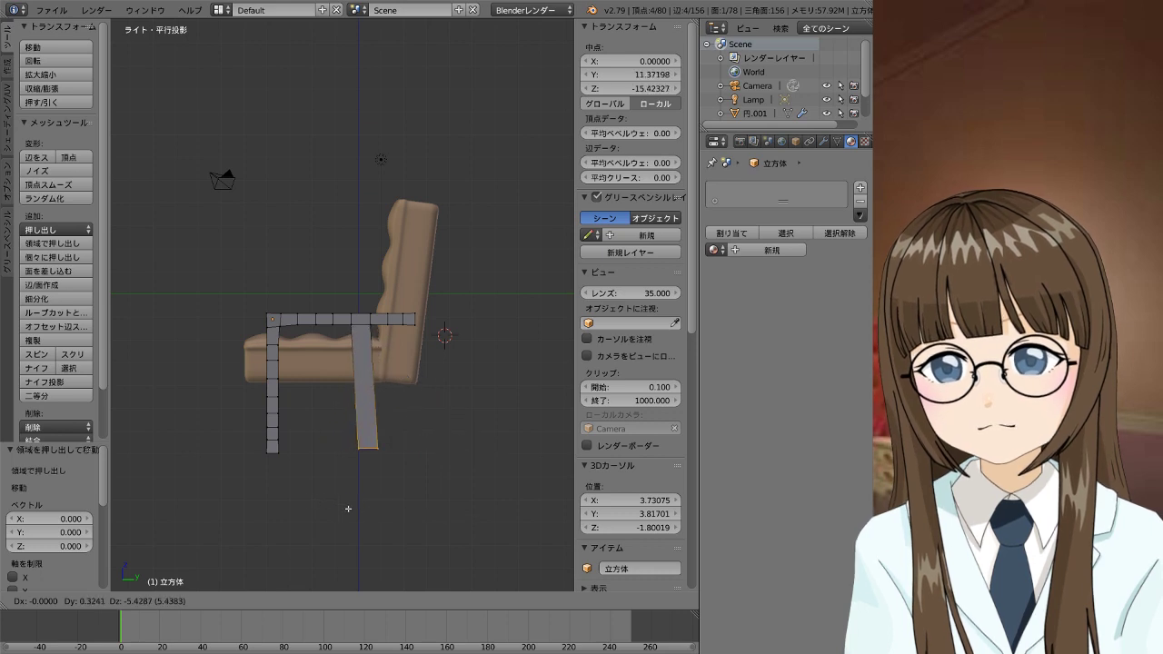
key("Escape")
right_click(353, 324)
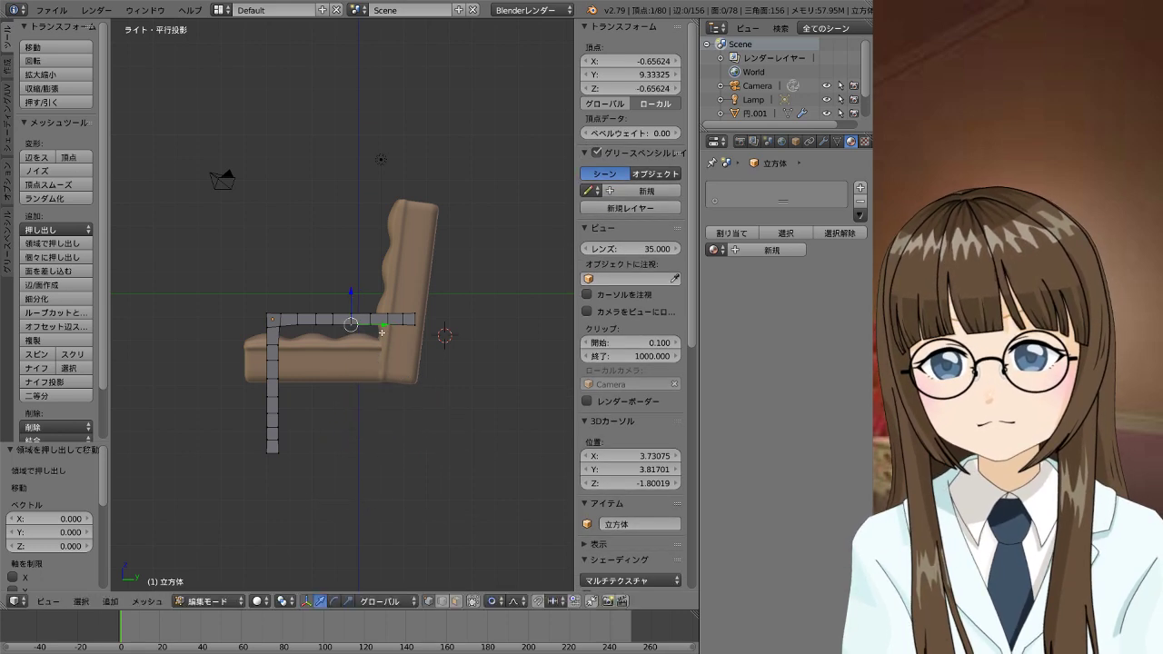
right_click(351, 325, "shift")
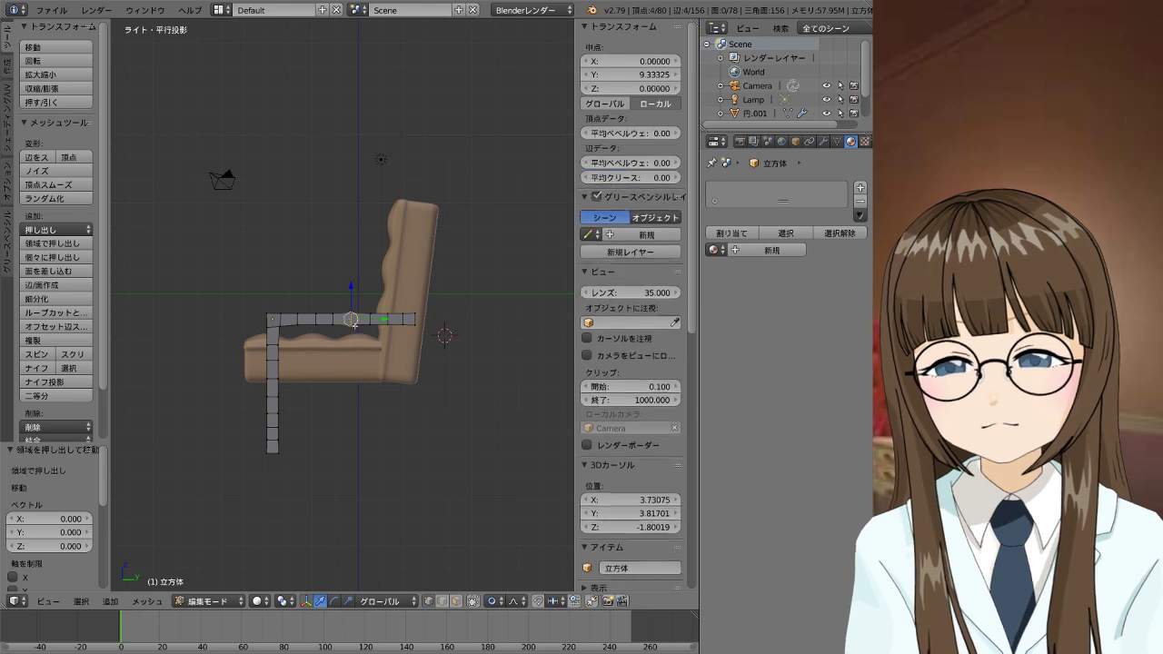
key("g")
key("g")
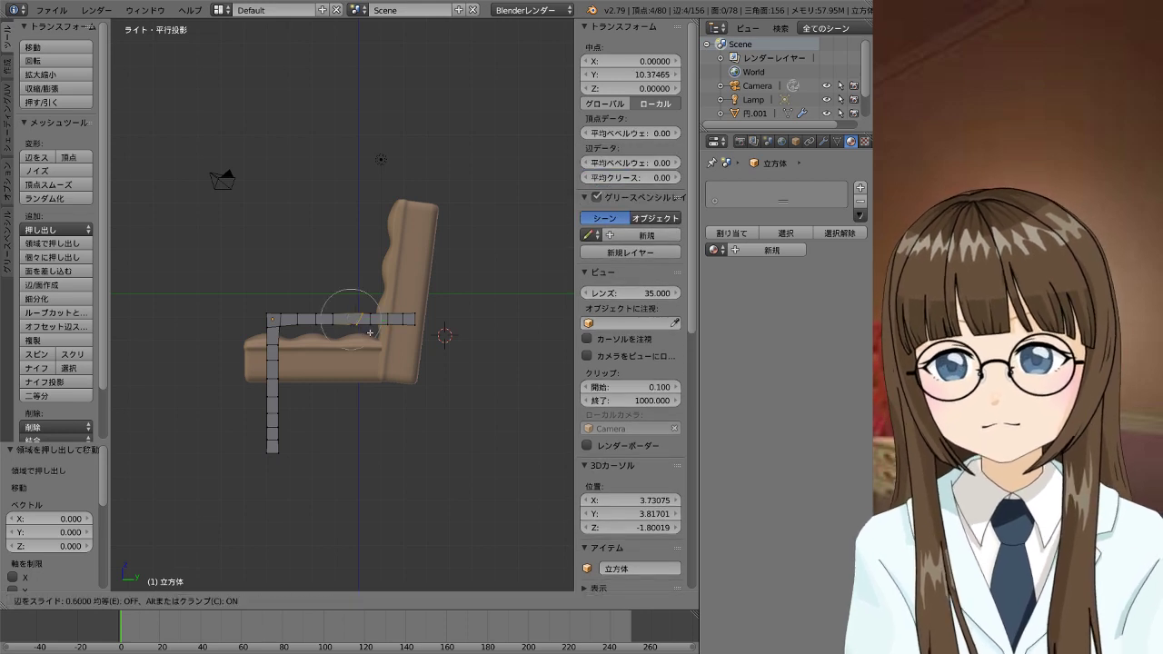
left_click(376, 330)
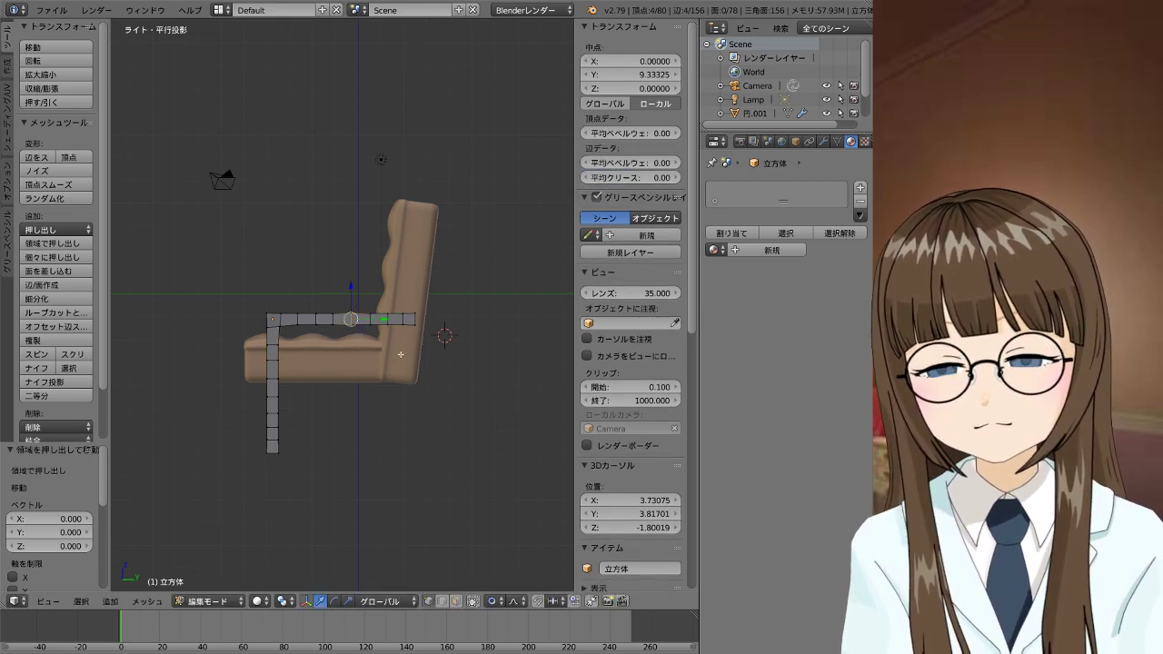
scroll(401, 355, "up", 5)
scroll(409, 381, "up", 3)
scroll(417, 411, "up", 3)
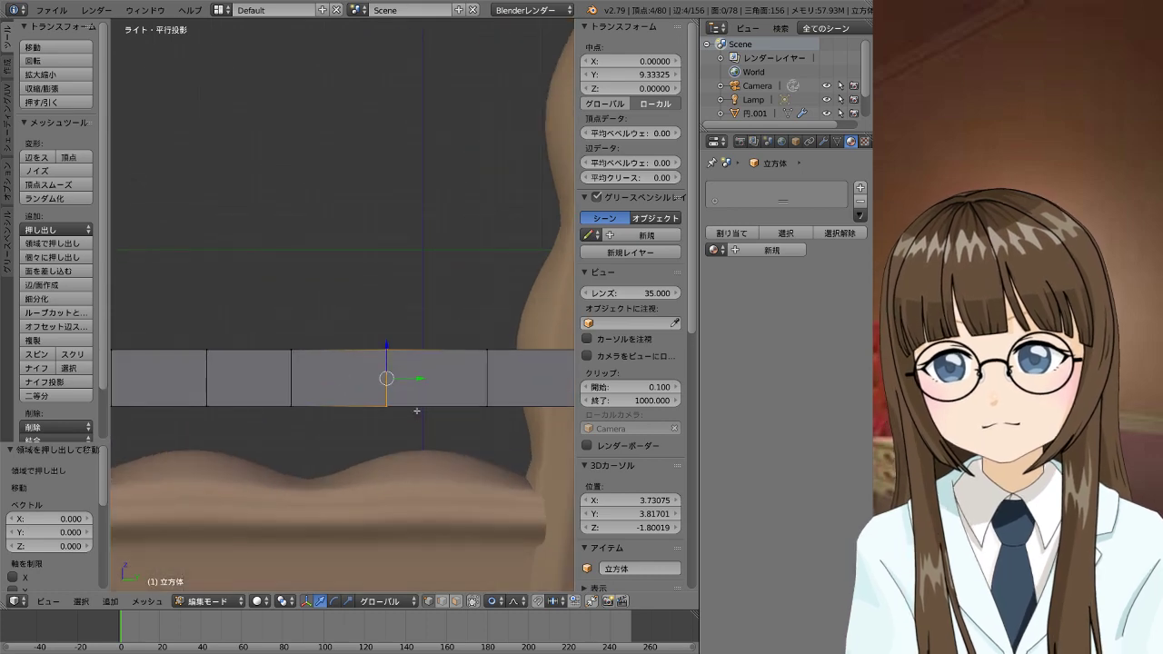
scroll(379, 388, "down", 6)
Select the whole frame and merge overlapping duplicate vertices
key("a")
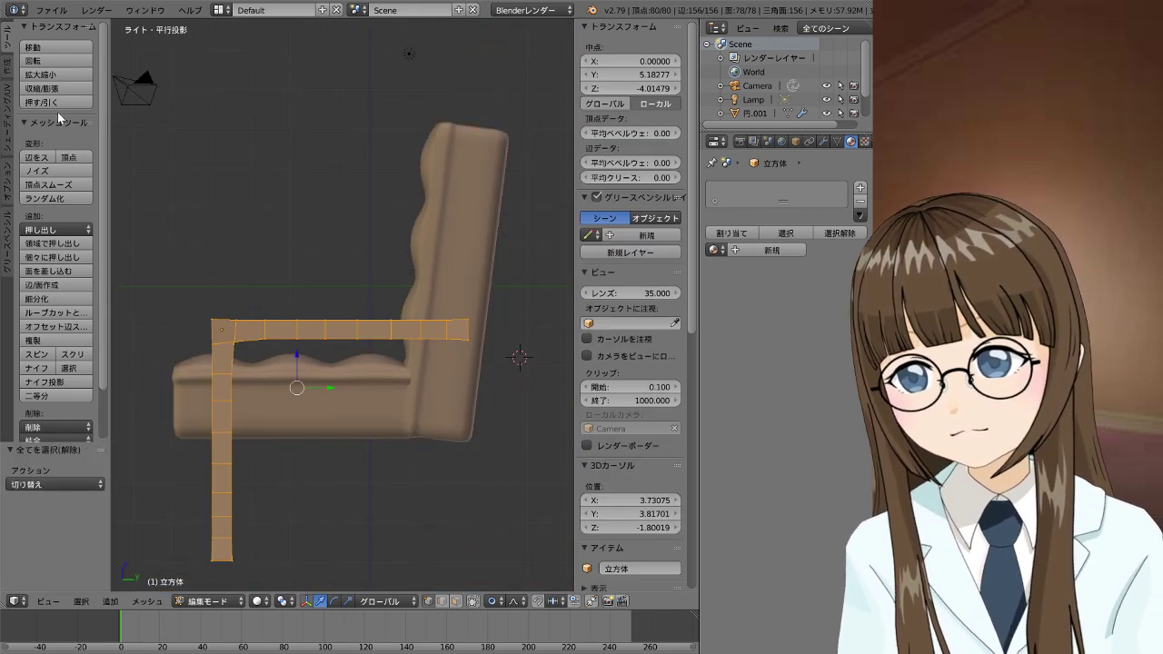
scroll(62, 257, "down", 1)
scroll(63, 256, "down", 1)
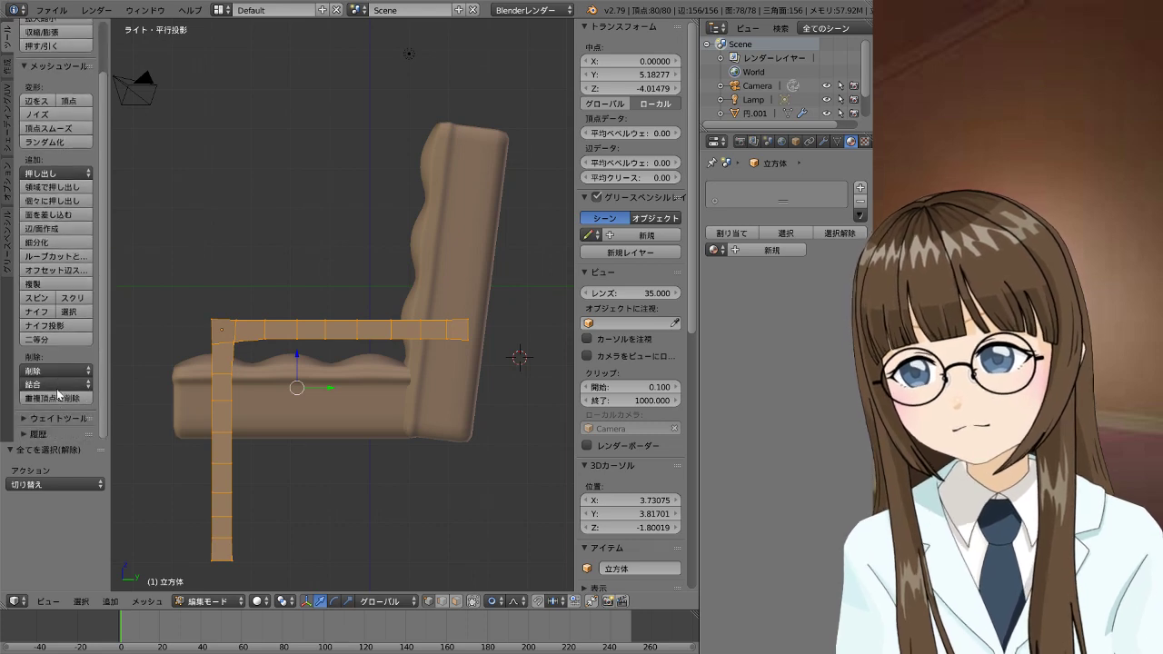
left_click(58, 398)
Select the frame's two outer corner vertices, cancelling a first proportional move
right_click(211, 319)
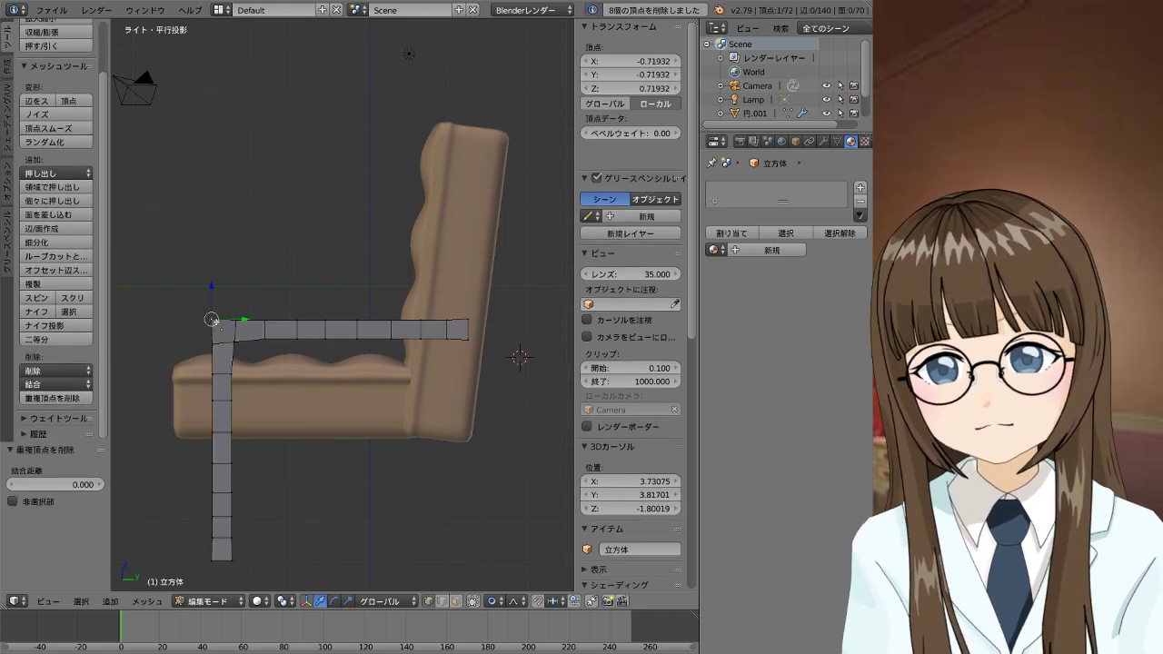
key("b")
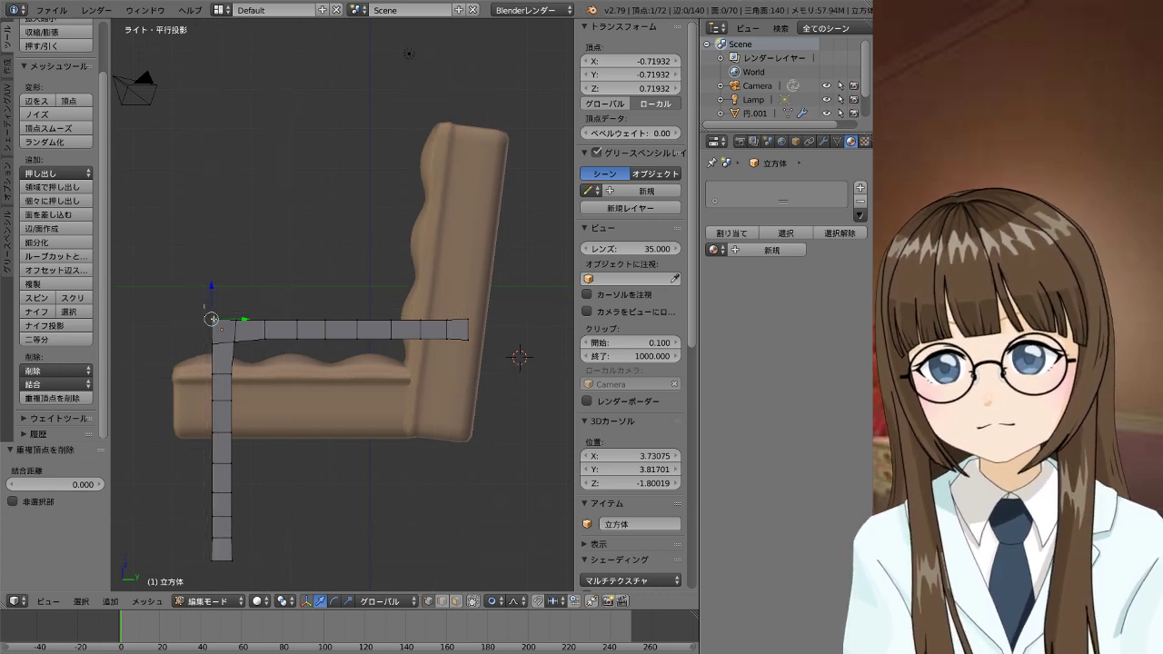
left_click_drag(214, 309, 234, 333)
key("g")
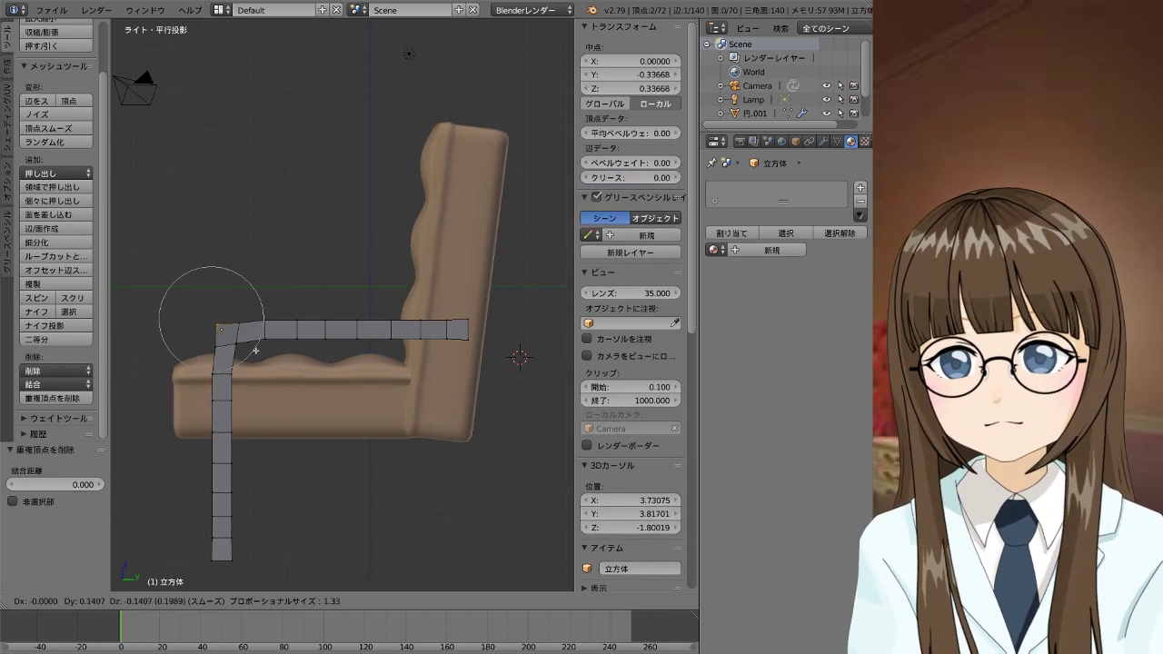
right_click(254, 349)
Turn proportional editing off and move the corner by Y 0.129, Z -0.211
left_click(492, 601)
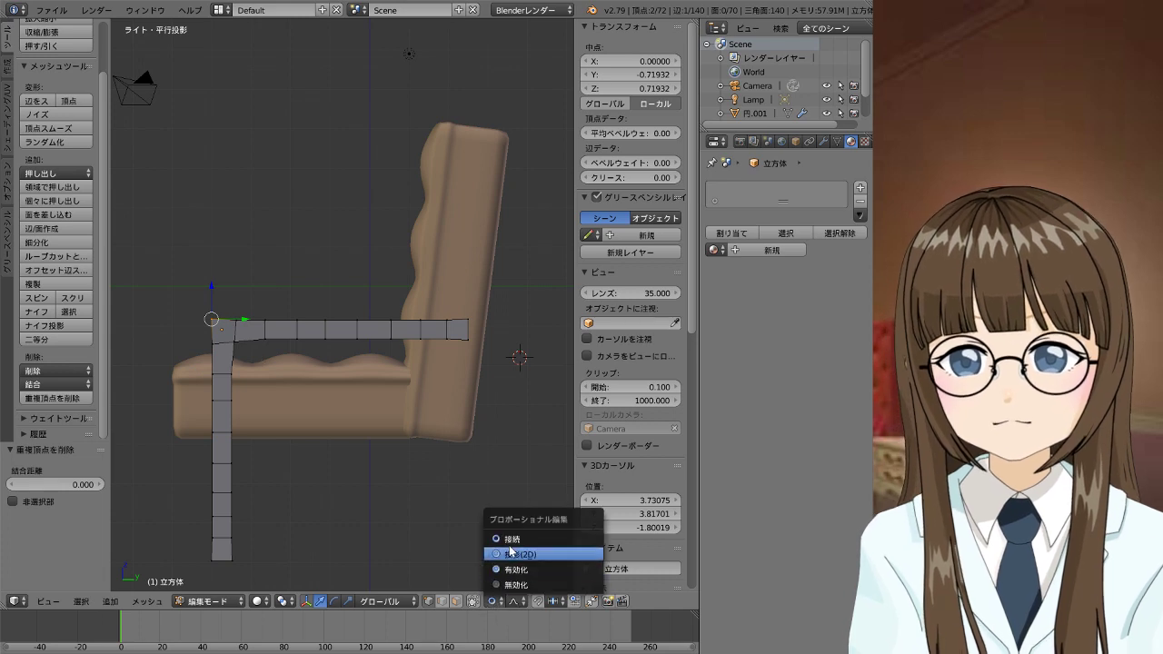
left_click(504, 569)
left_click(492, 600)
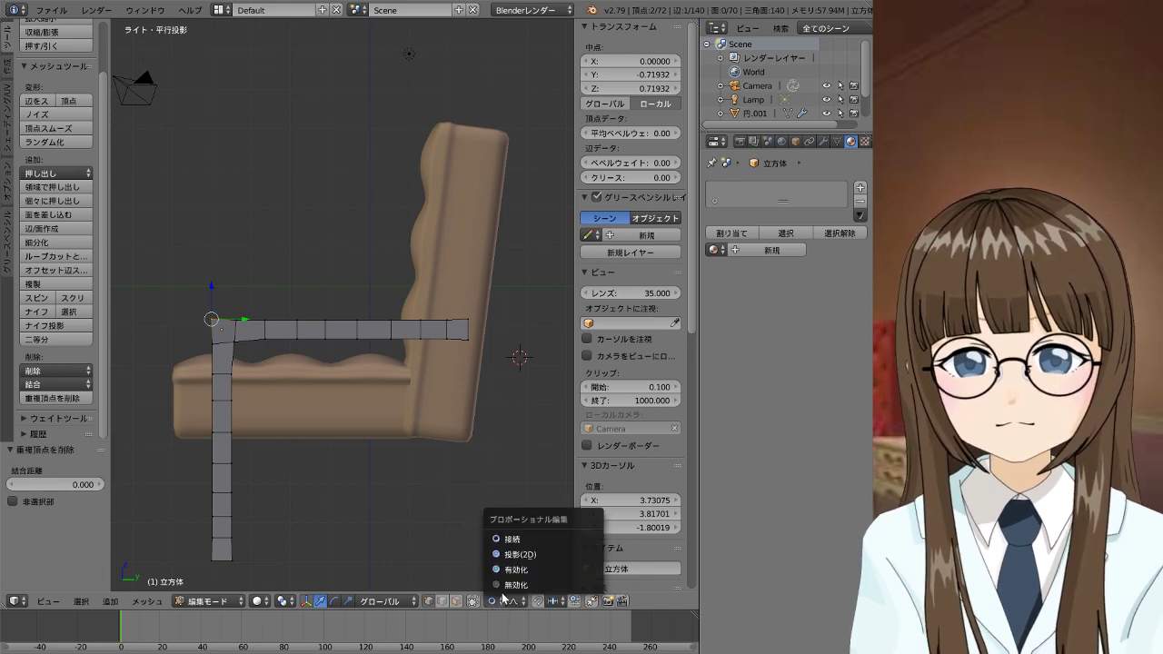
left_click(515, 584)
key("g")
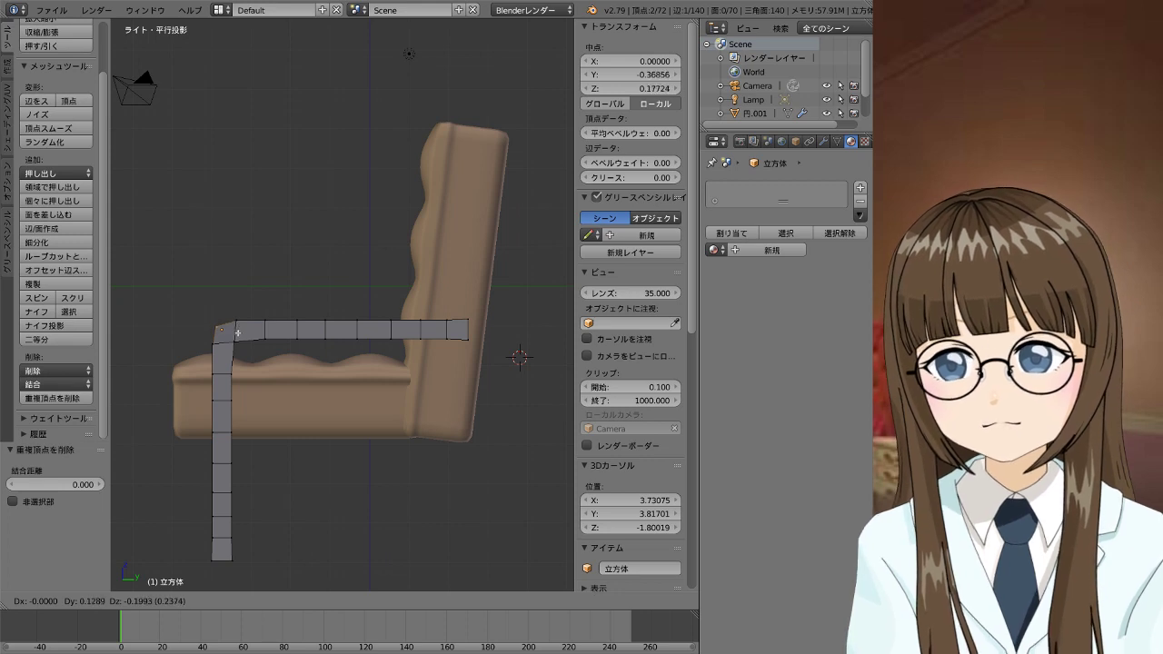
left_click(237, 334)
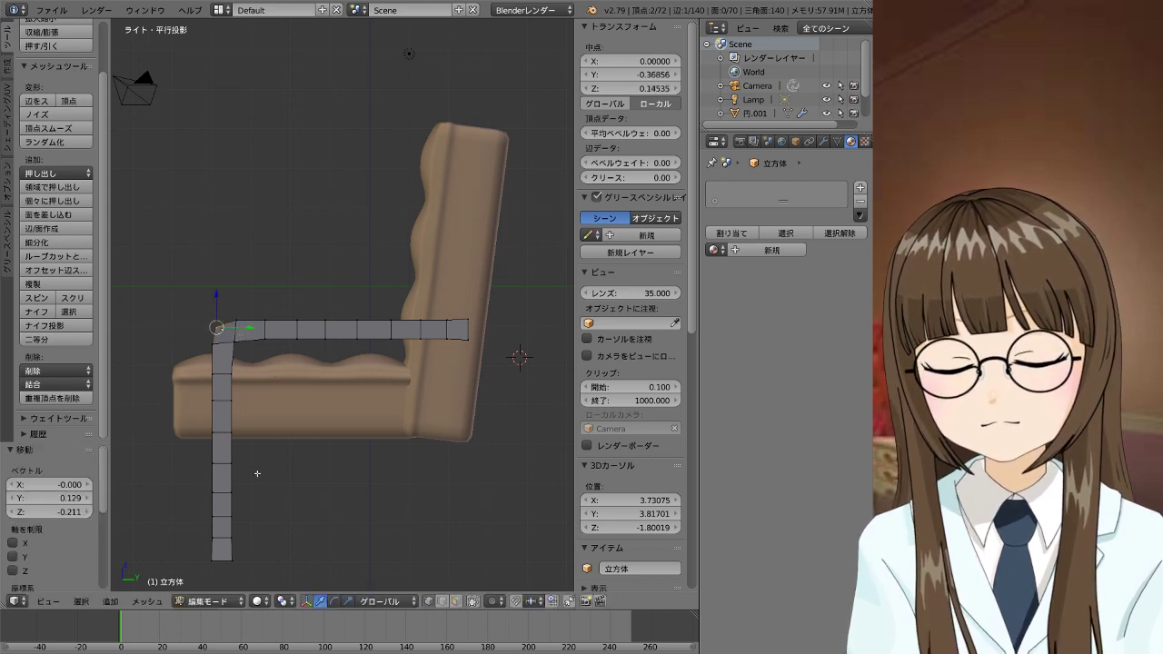
right_click(227, 465)
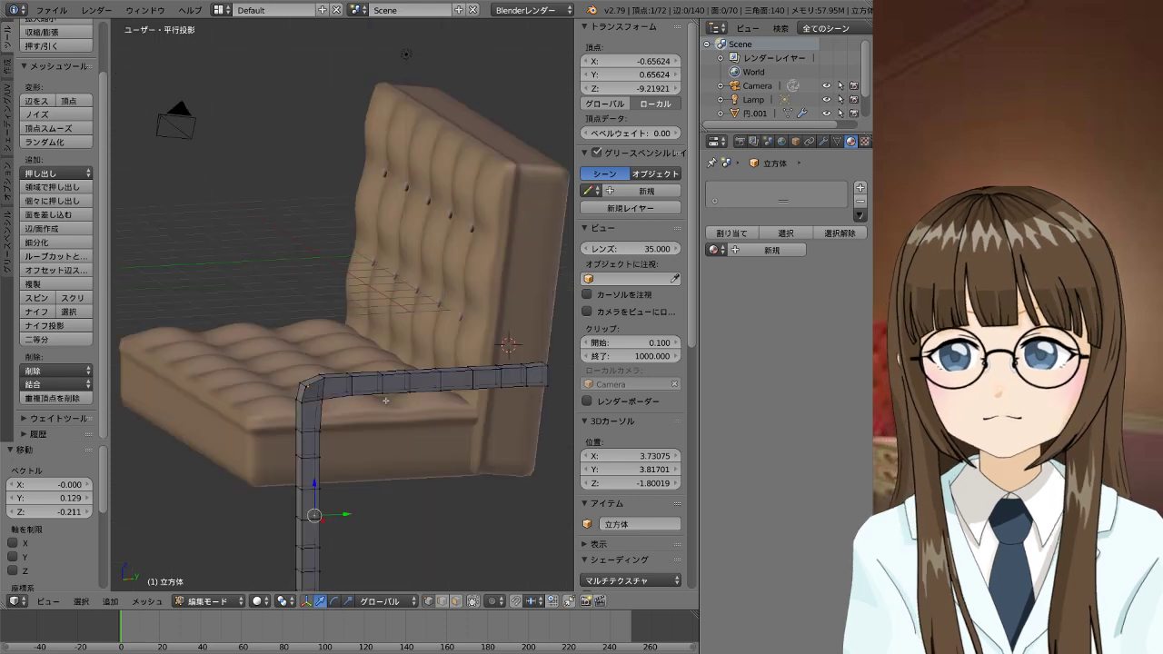
Slide an edge loop along the frame's top bar in Right view
mouse_move(334, 347)
middle_mouse_down()
mouse_move(522, 400)
mouse_move(353, 389)
middle_mouse_up()
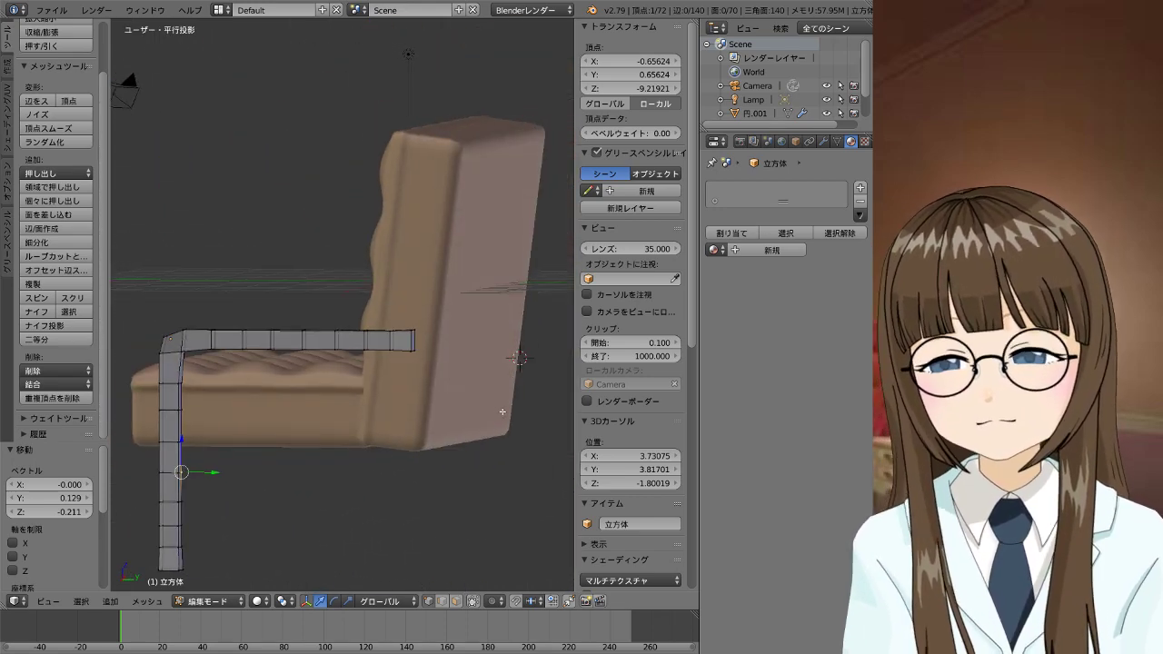
key("KP_3")
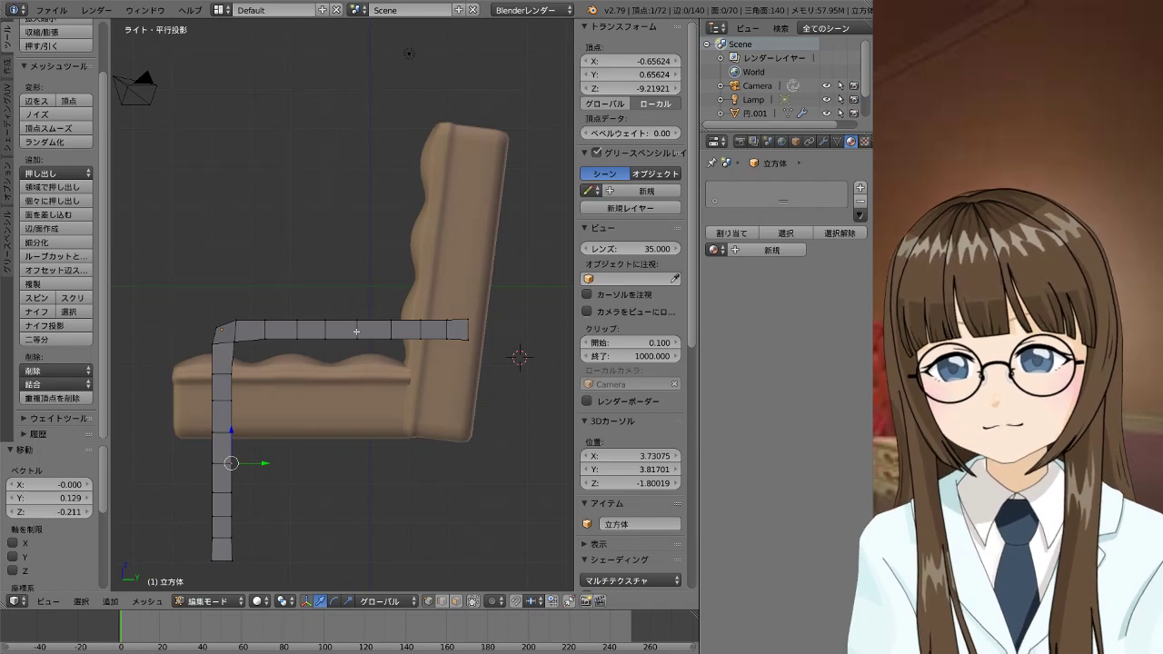
right_click(357, 333)
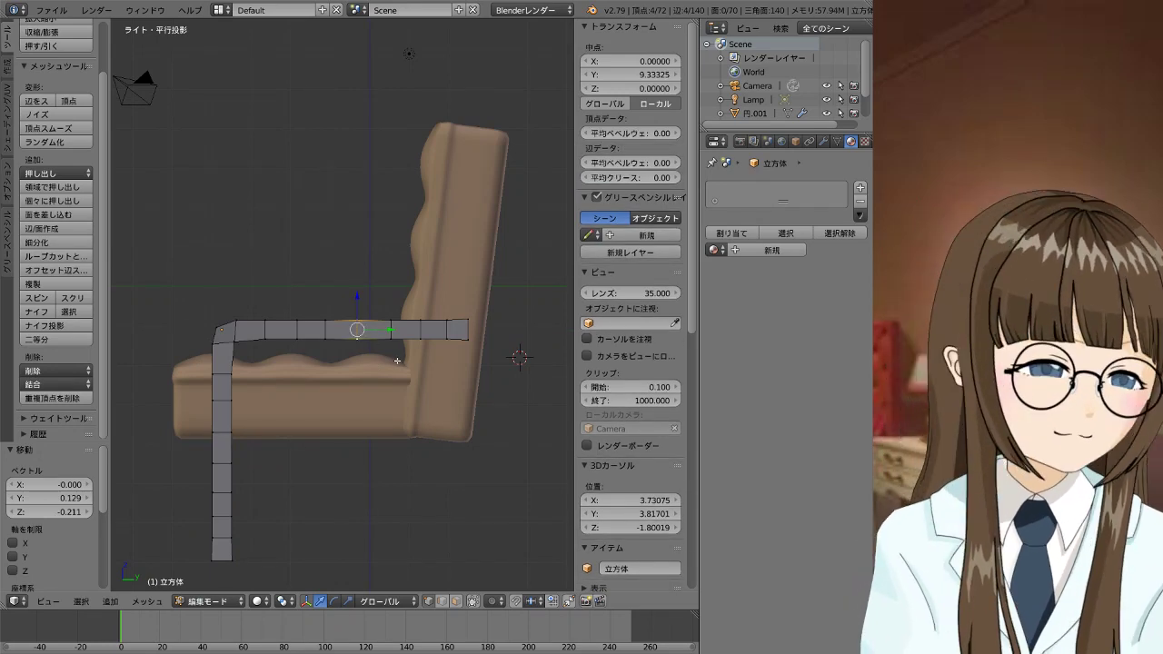
key("g")
key("g")
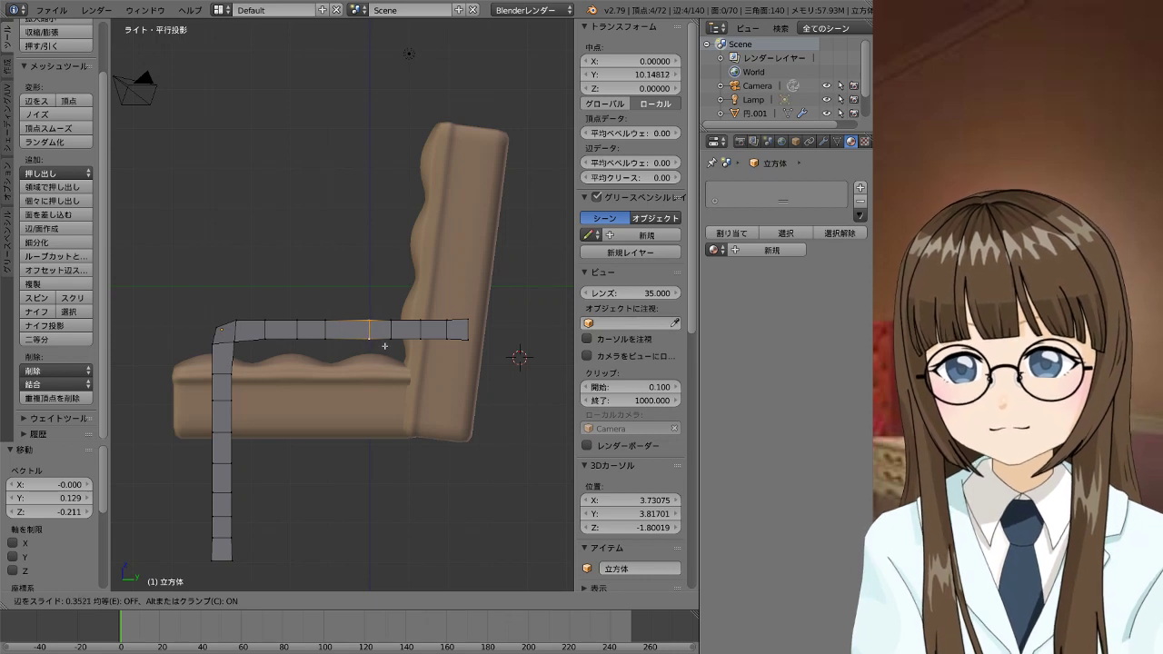
left_click(387, 346)
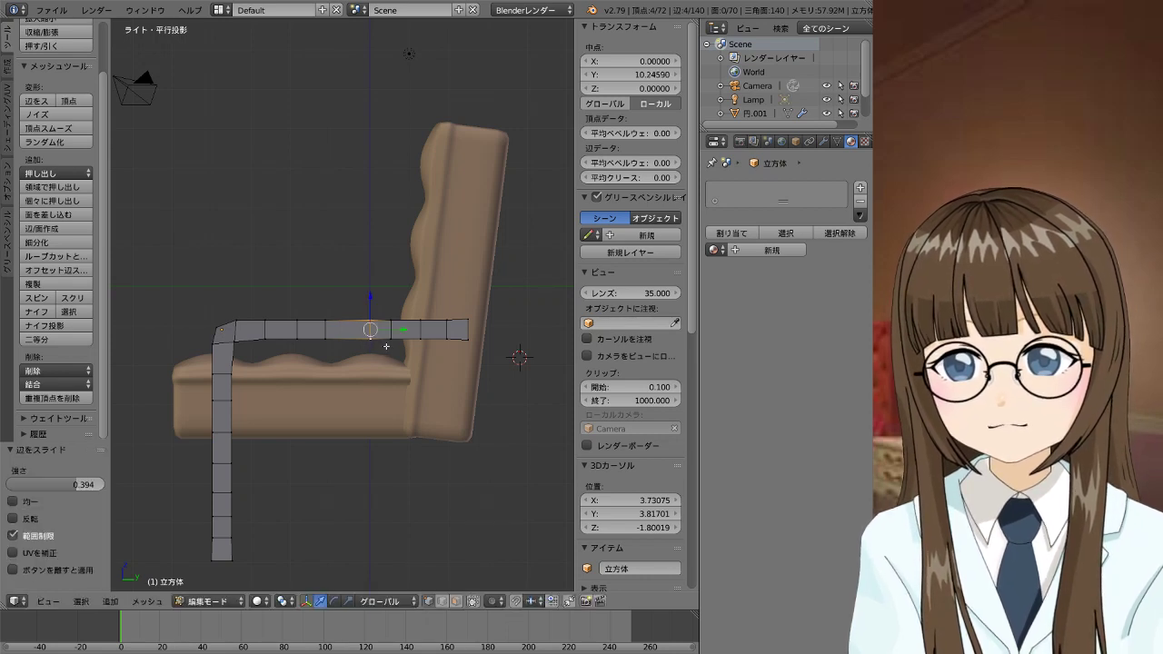
Add a loop cut across the top bar with Ctrl+R
right_click(344, 328)
key("ctrl+r")
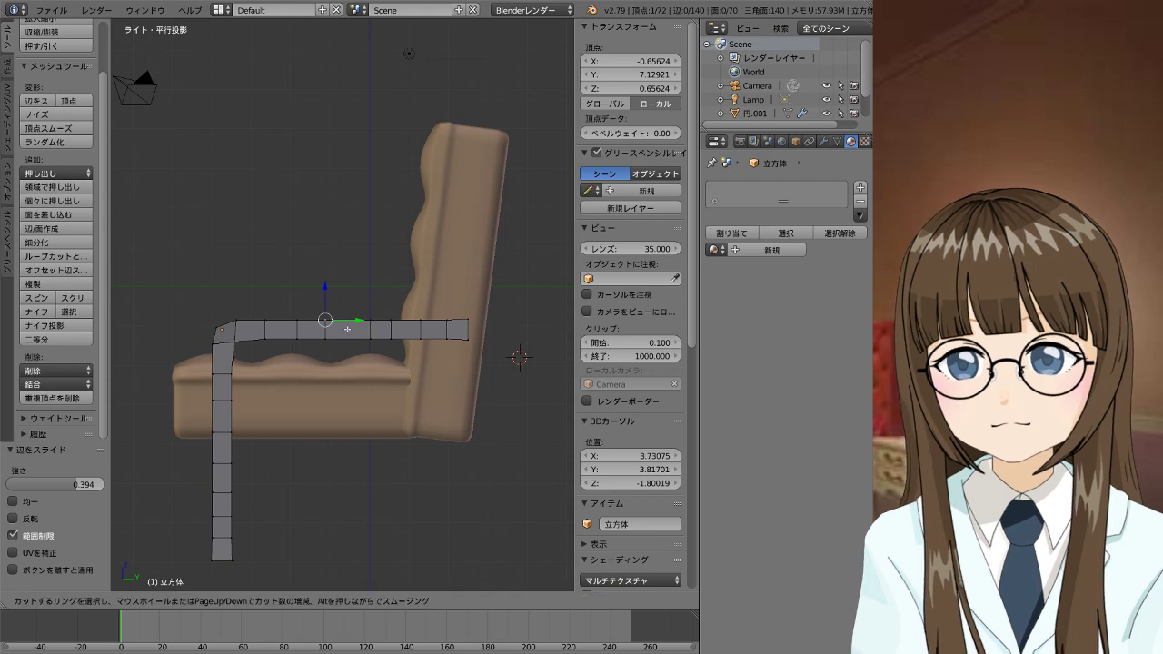
left_click(347, 329)
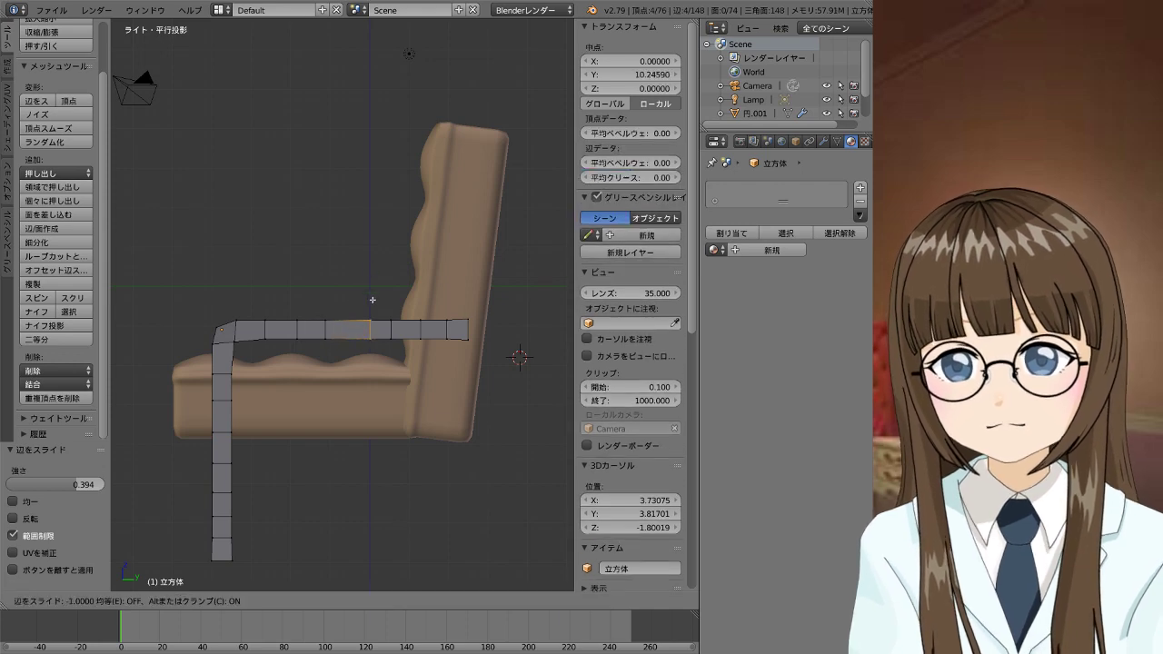
left_click(349, 305)
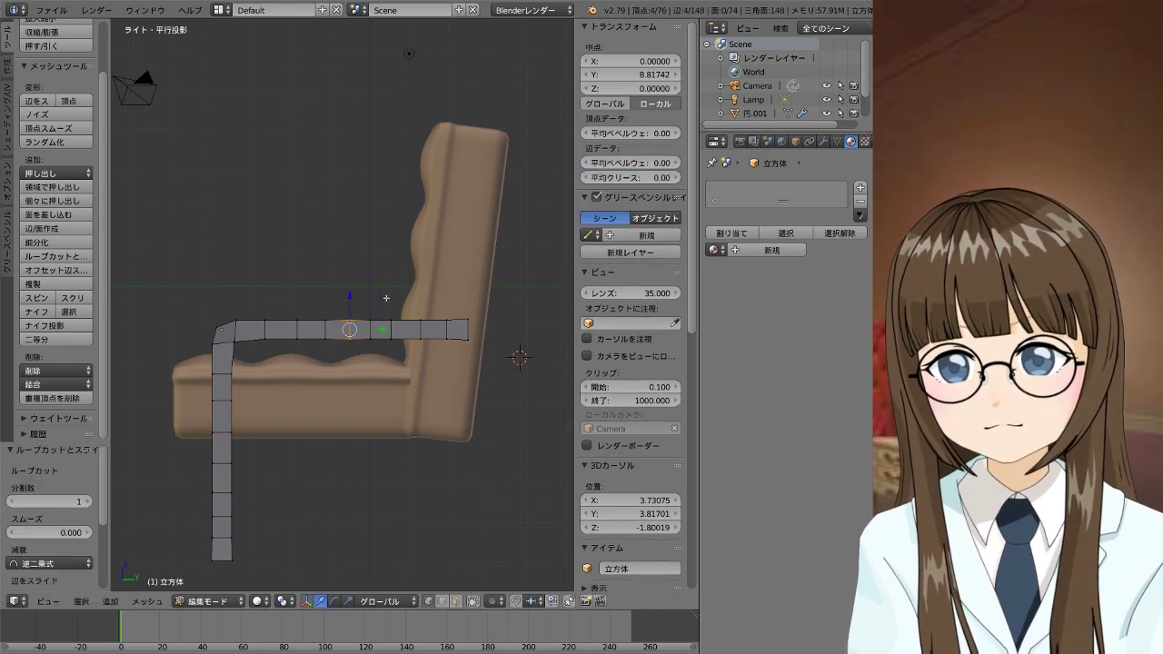
mouse_move(349, 304)
middle_mouse_down()
mouse_move(389, 372)
mouse_move(388, 400)
middle_mouse_up()
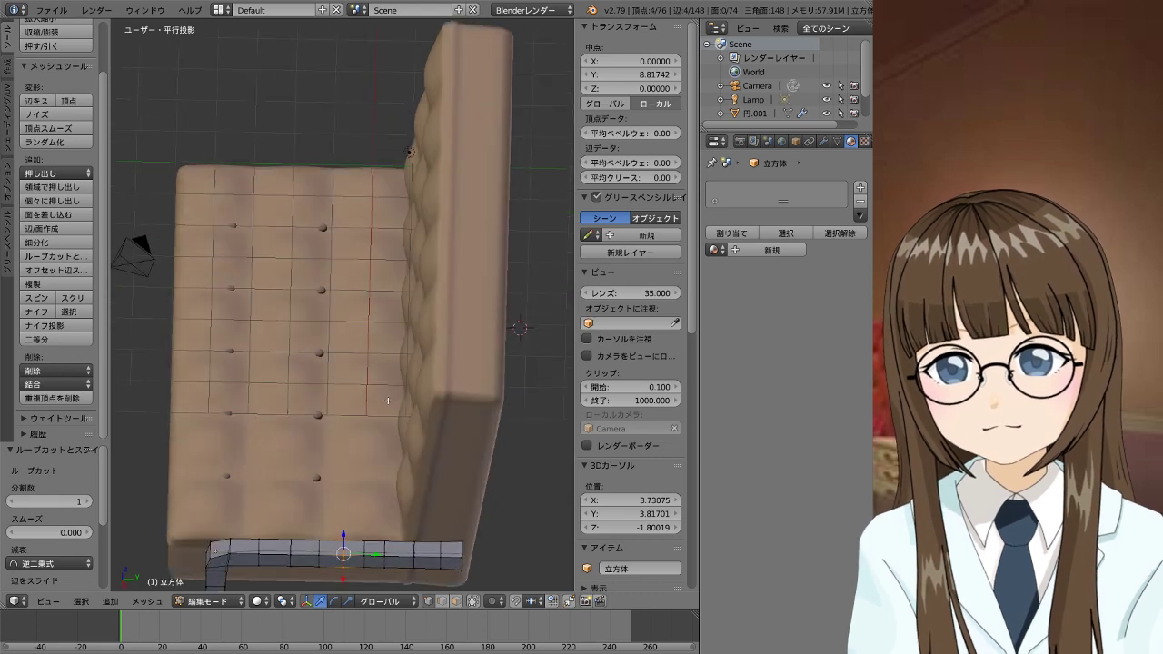
In face select mode, select the top-bar face where the second leg will start
right_click(366, 555)
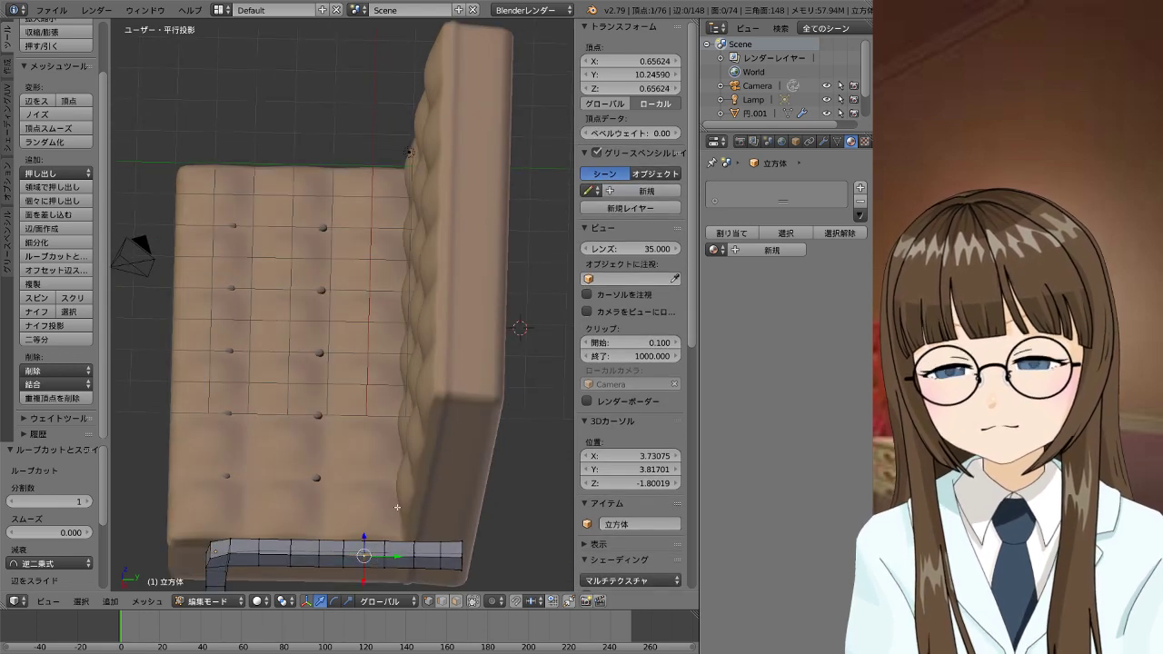
key("KP_1")
scroll(454, 491, "down", 1)
scroll(455, 492, "down", 2)
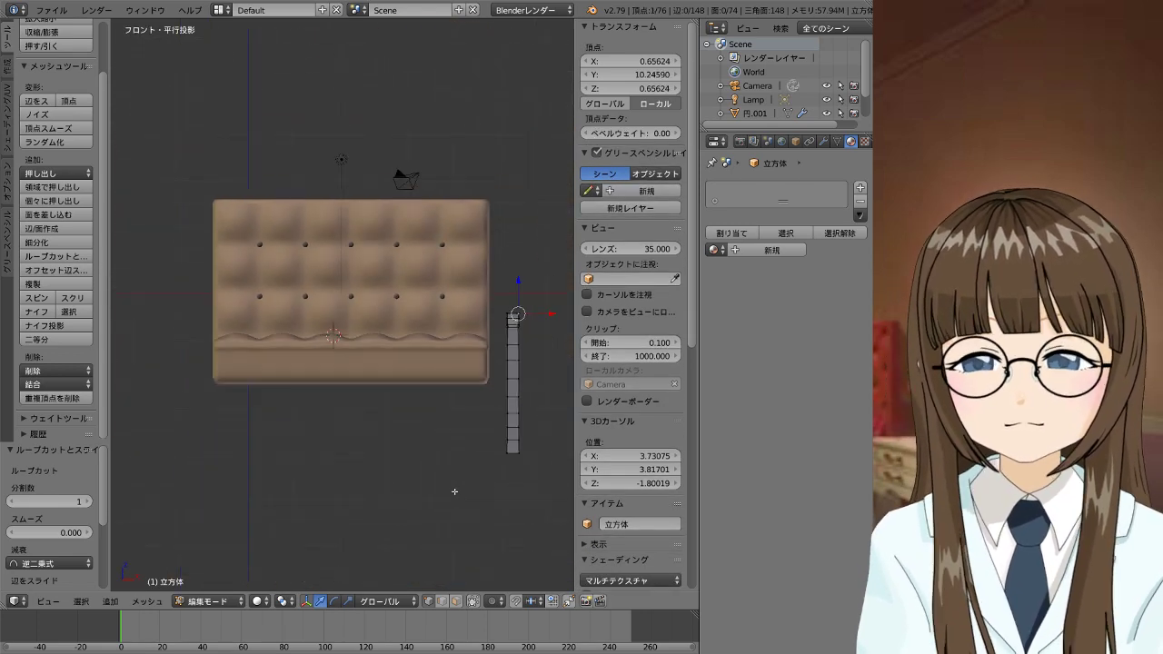
key("KP_3")
scroll(404, 352, "up", 2)
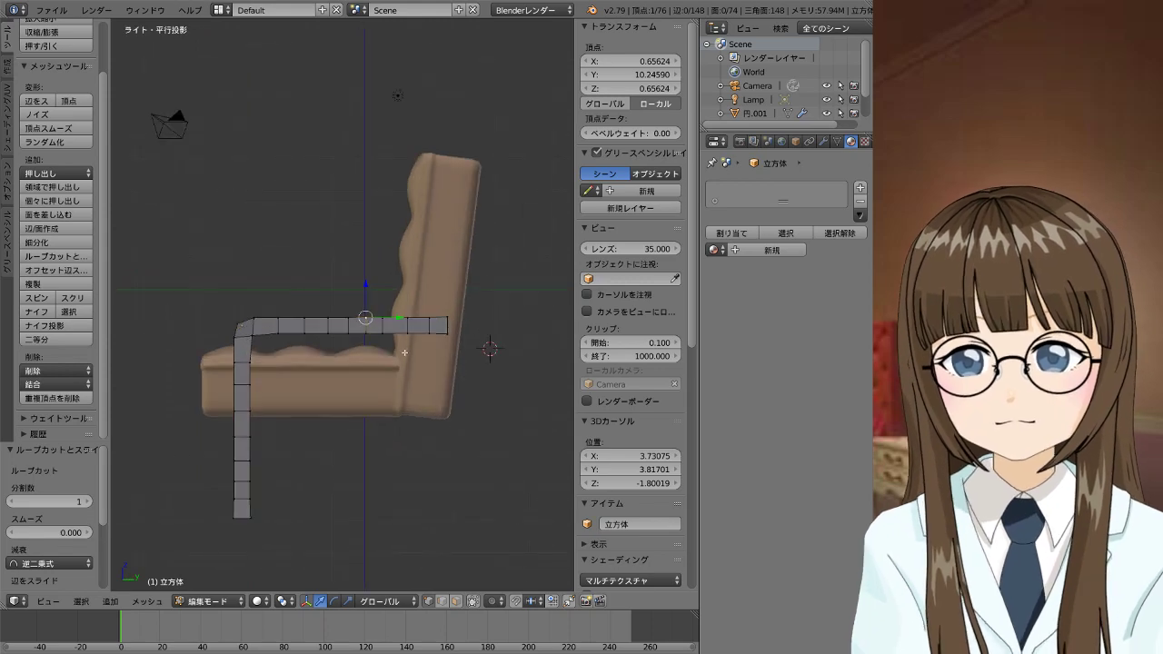
right_click(354, 334)
left_click(455, 602)
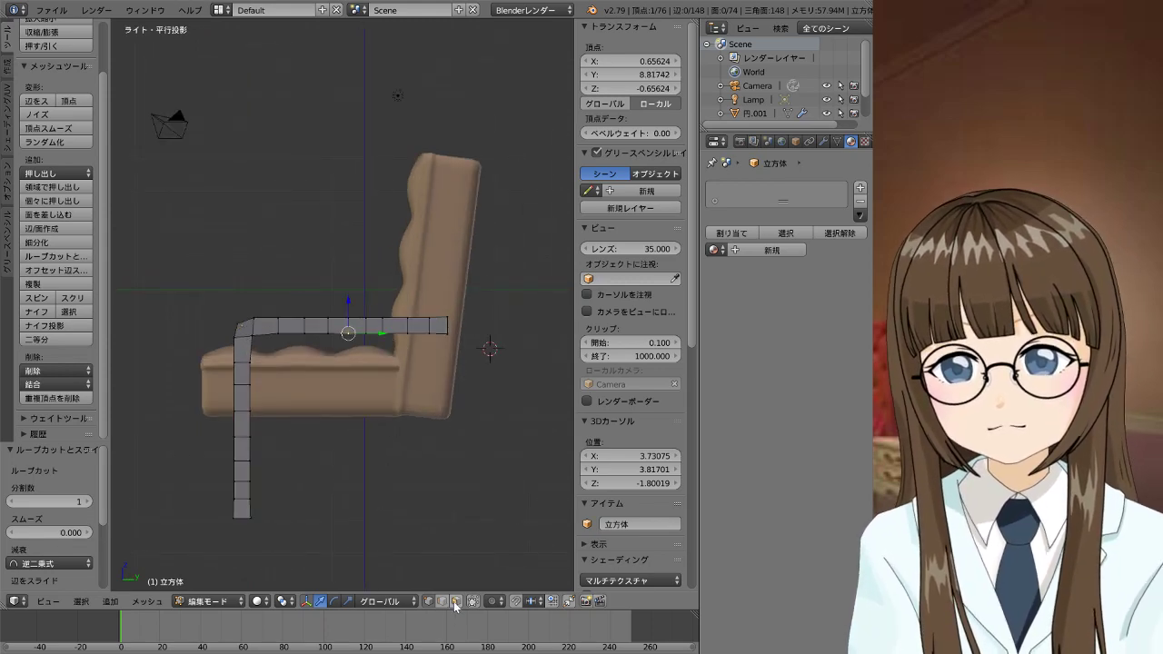
right_click(373, 327)
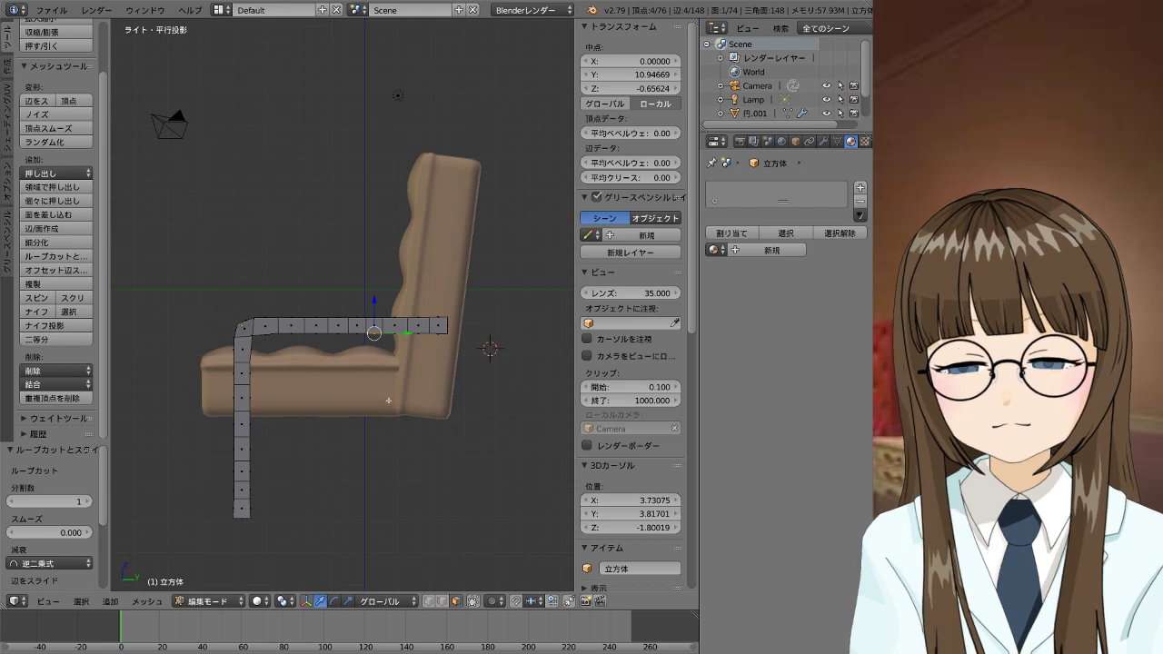
Extrude the selected face down into a slanted rear leg behind the seat
key("e")
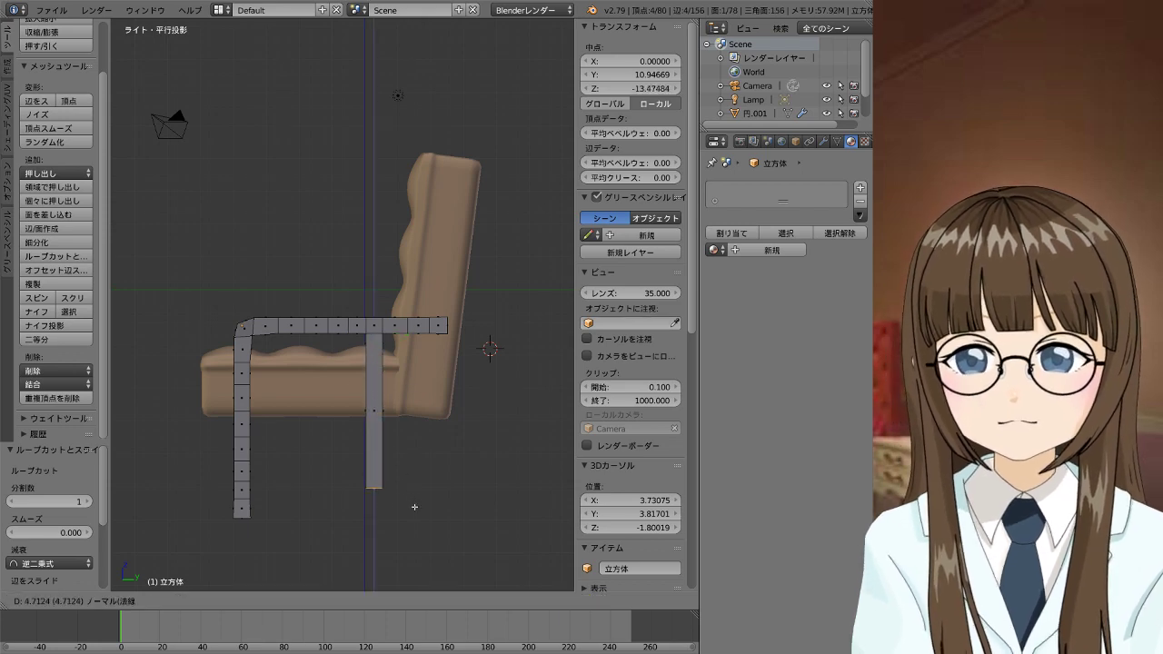
right_click(483, 345)
key("g")
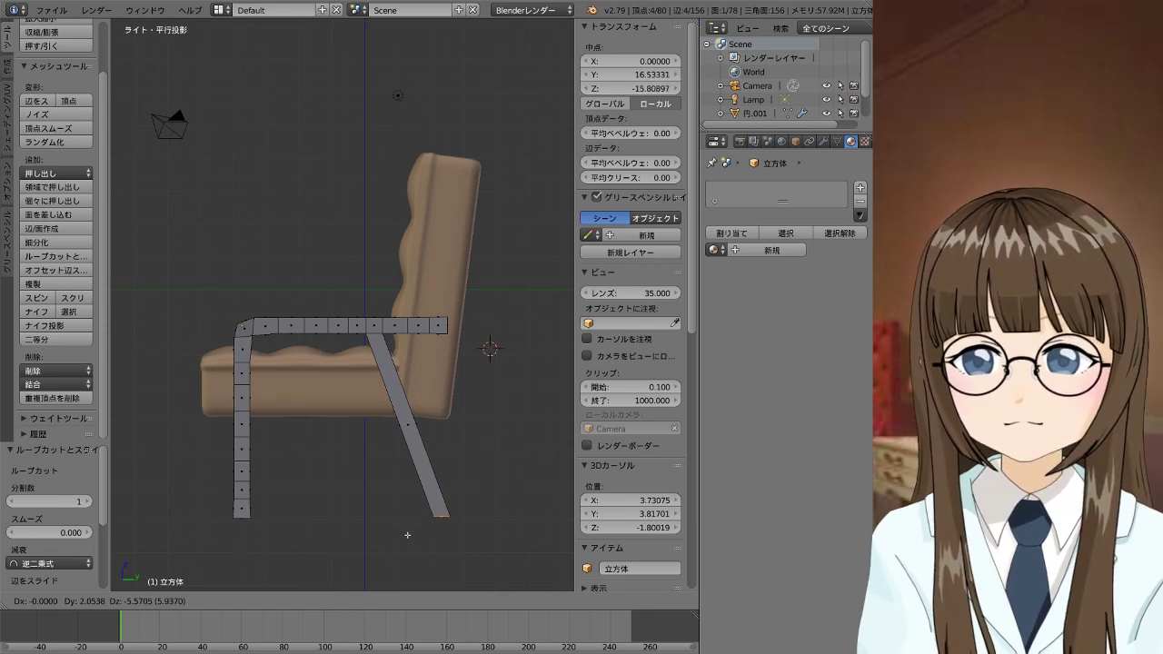
left_click(403, 530)
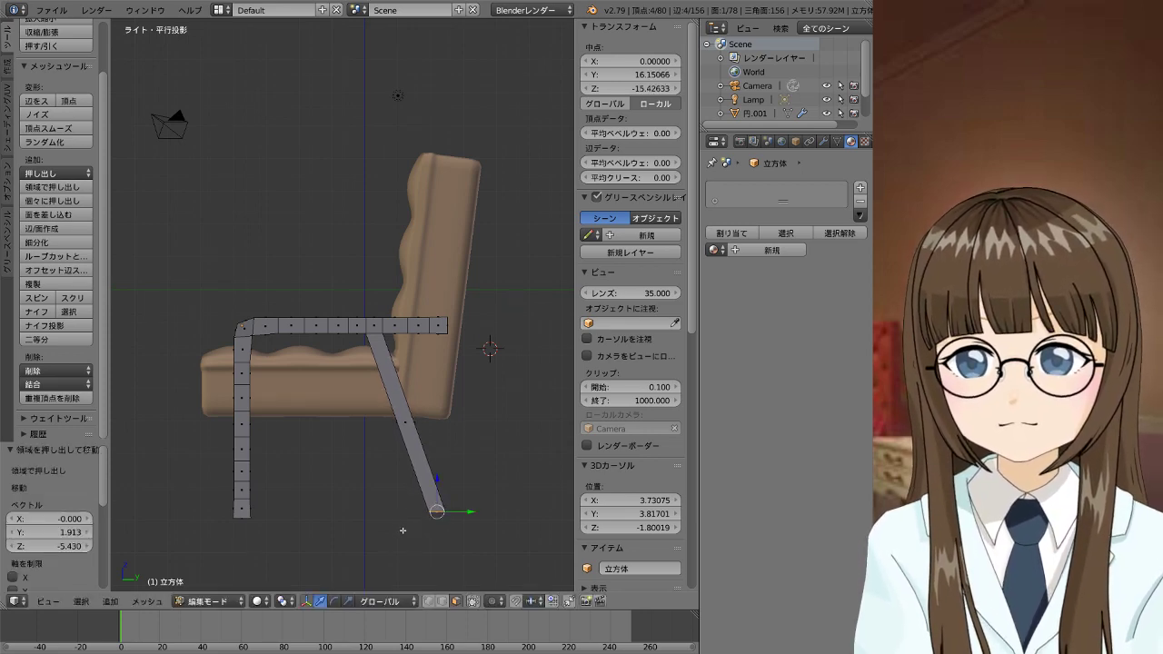
Adjust the leg-bottom vertex heights numerically, trying -10000 before reverting the slant
right_click(249, 520)
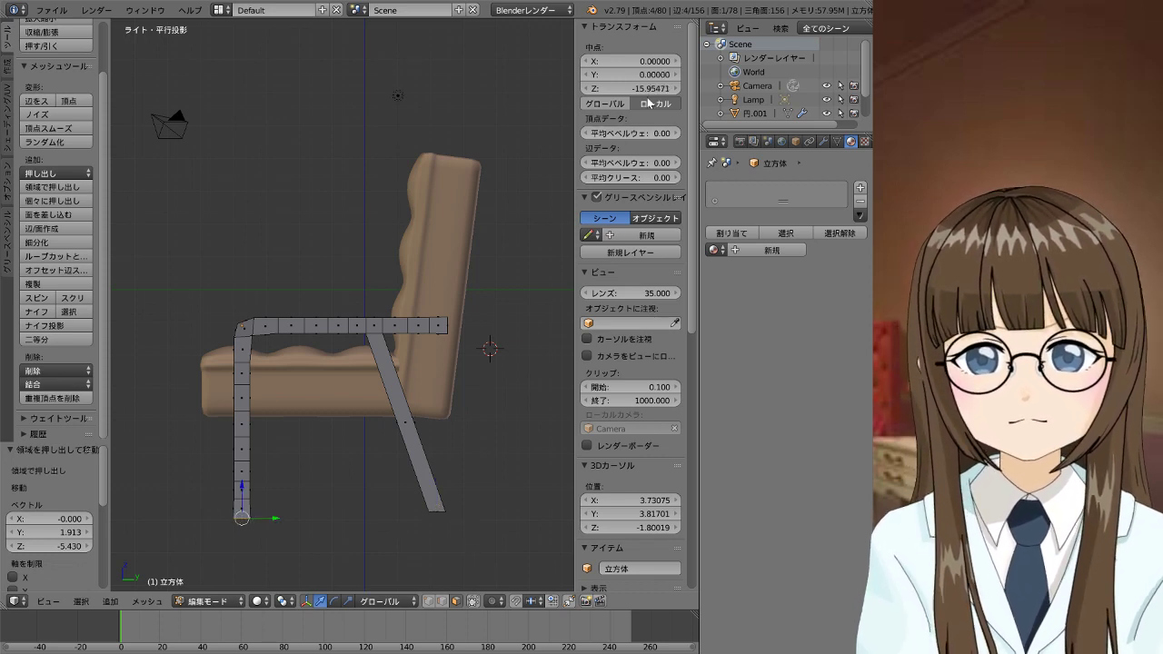
left_click(652, 89)
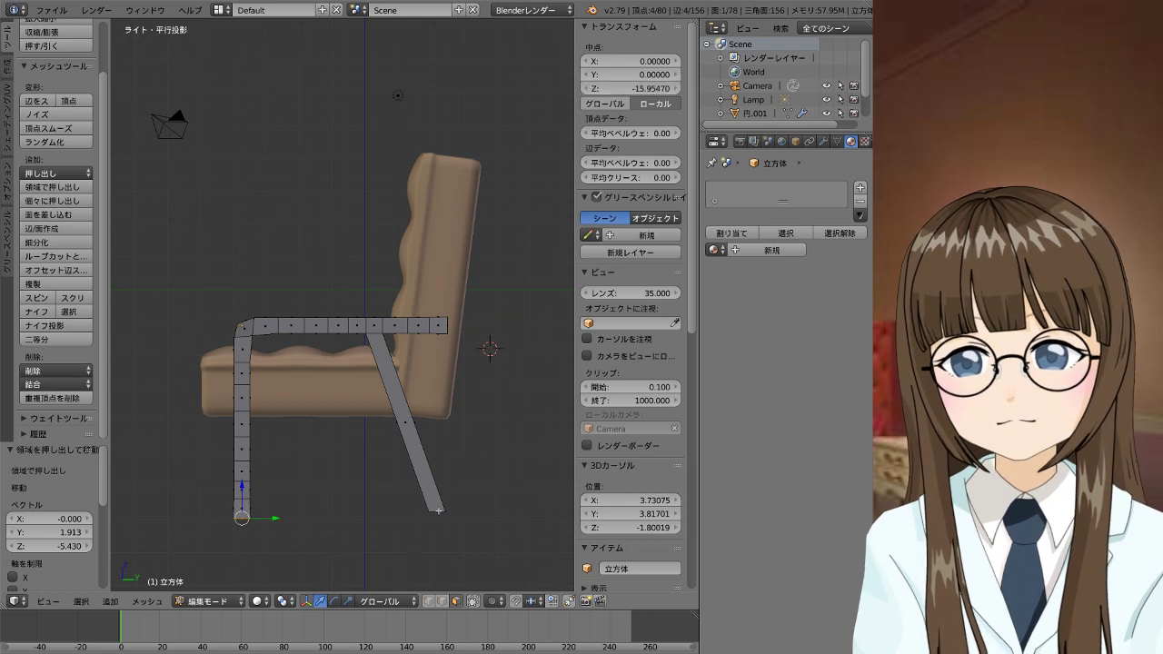
right_click(437, 511)
left_click(662, 89)
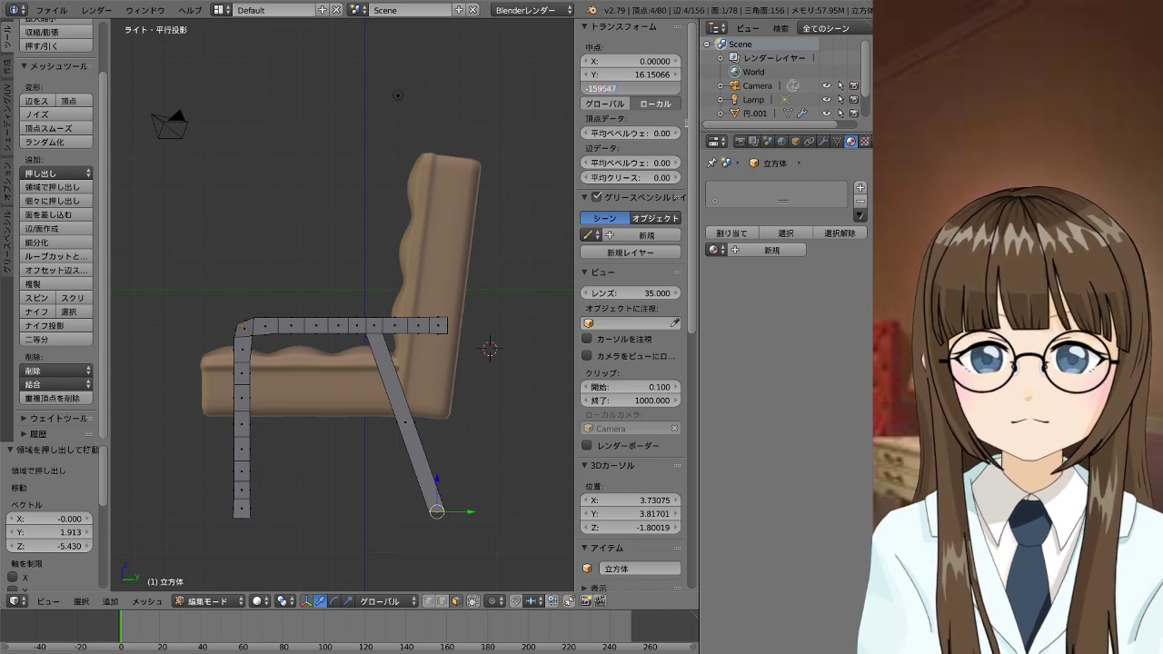
type("-10000")
key("Return")
left_click(631, 89)
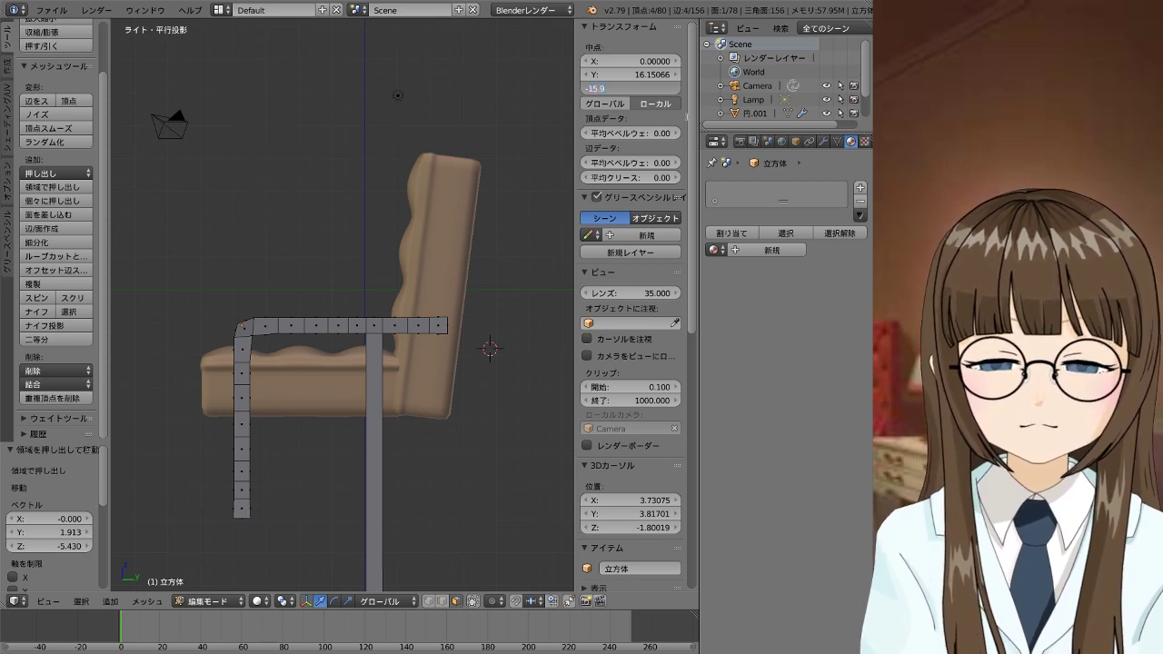
type("5508")
key("Return")
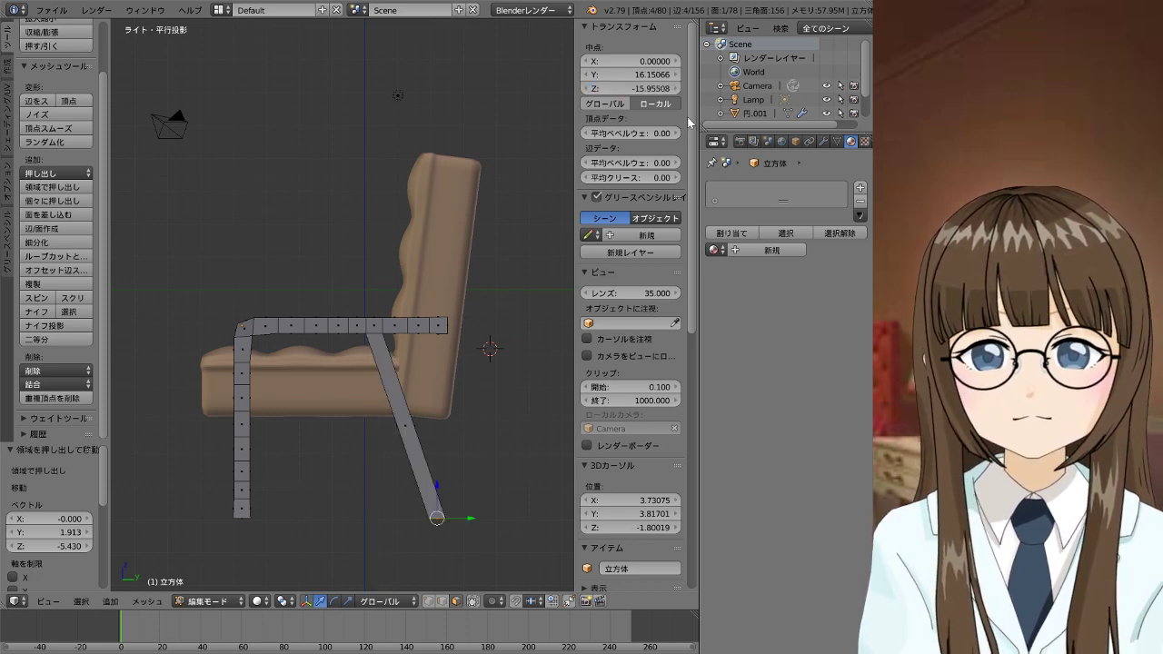
Show the side frame in Right Ortho view, zoomed in and centred
right_click(424, 415)
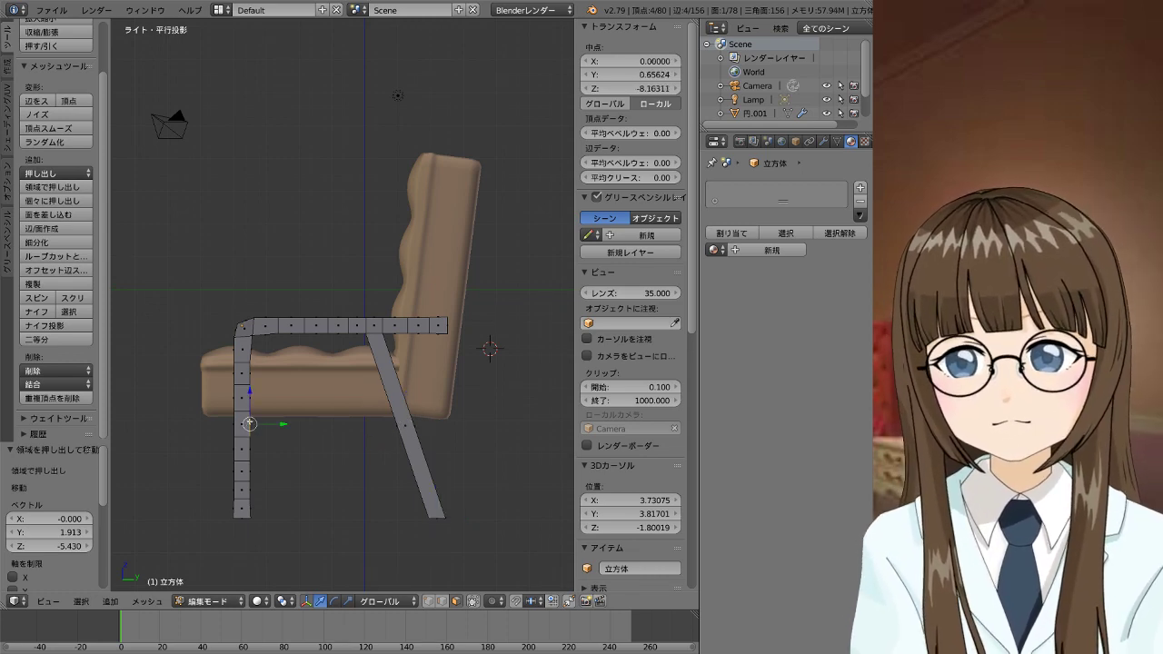
right_click(242, 400)
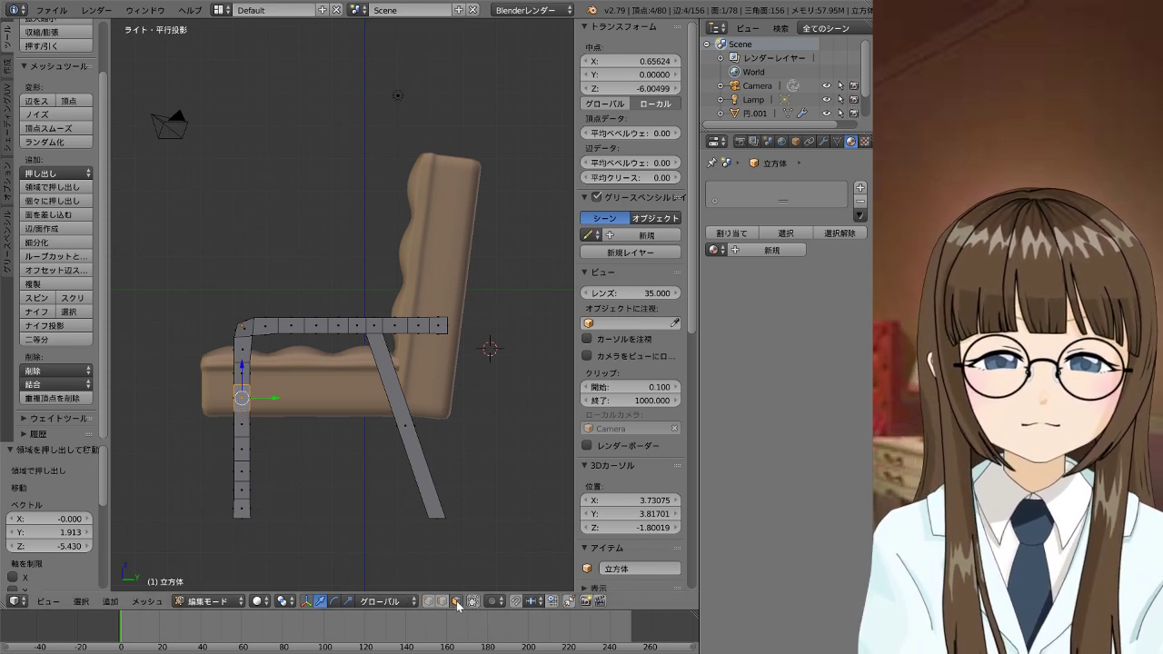
scroll(394, 477, "down", 2)
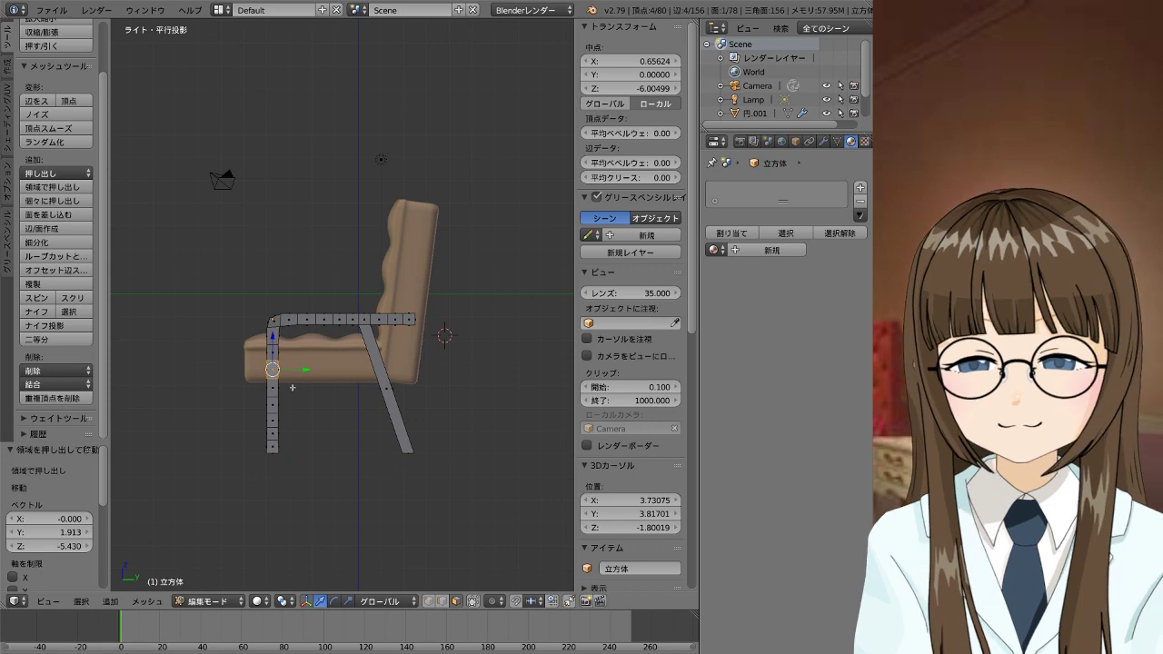
mouse_move(393, 466)
middle_mouse_down()
mouse_move(508, 431)
mouse_move(459, 434)
middle_mouse_up()
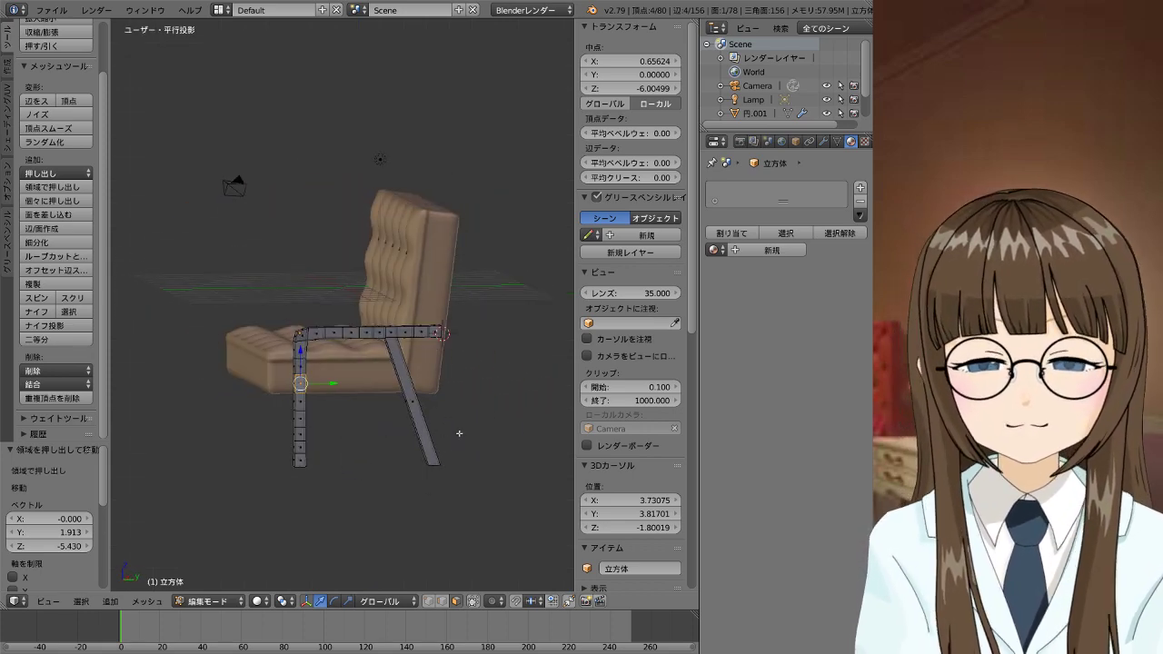
key("KP_3")
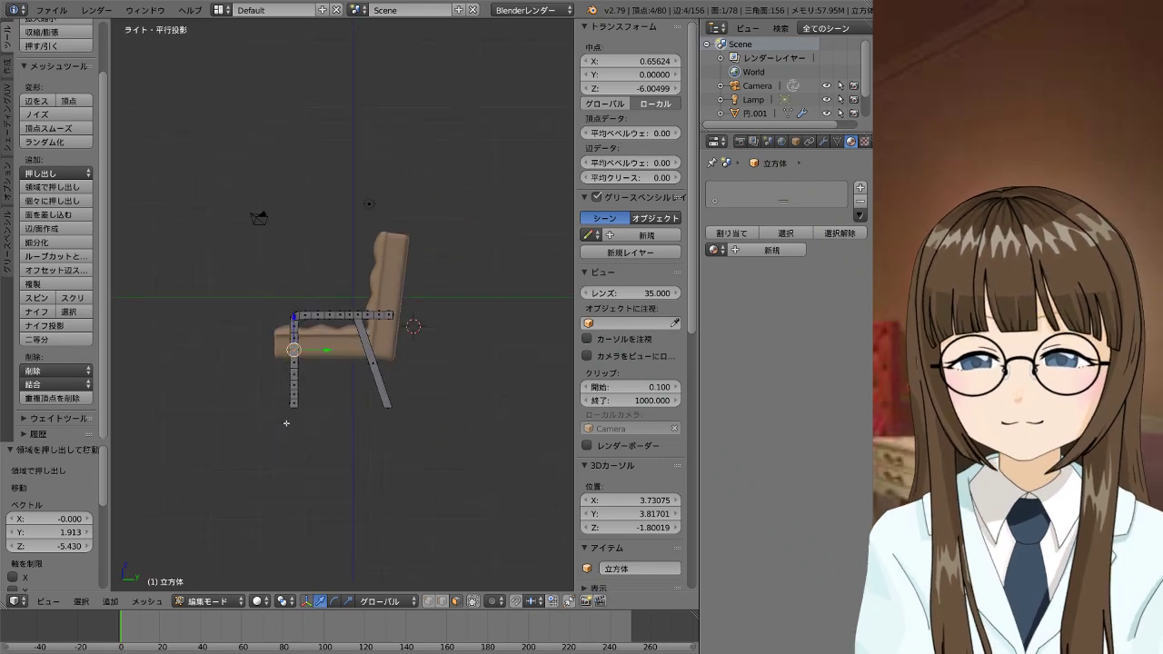
scroll(293, 423, "up", 4)
middle_click_drag(346, 497, 282, 389, "shift")
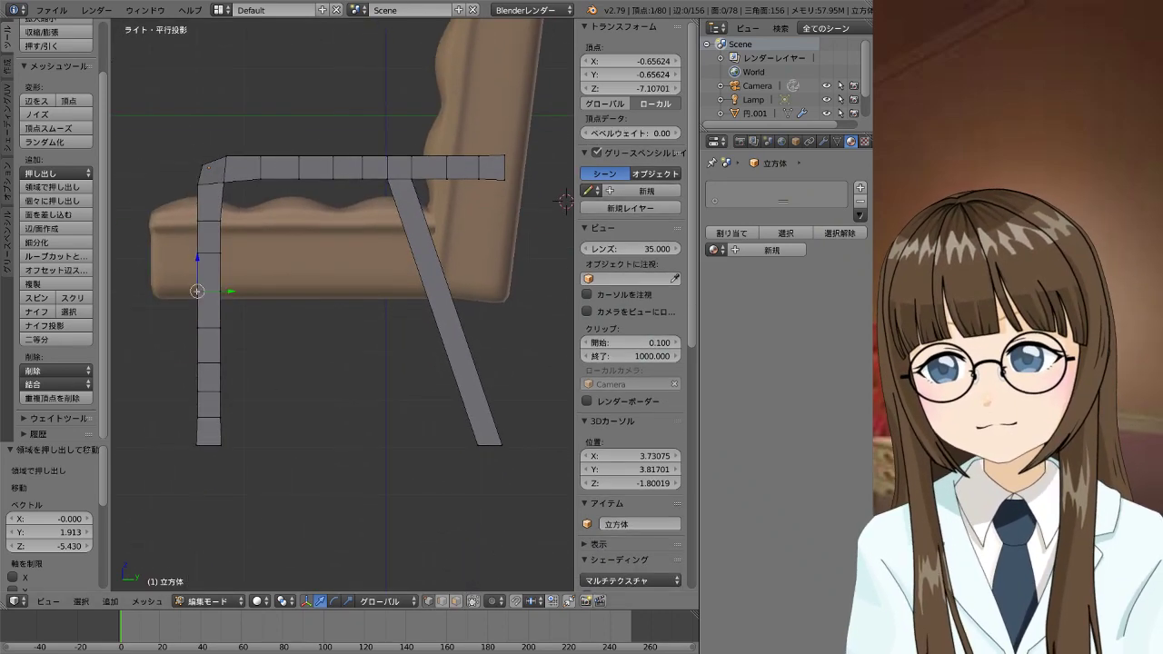
Slide the front leg's edge loop and add a new loop cut just below the seat
right_click(199, 292)
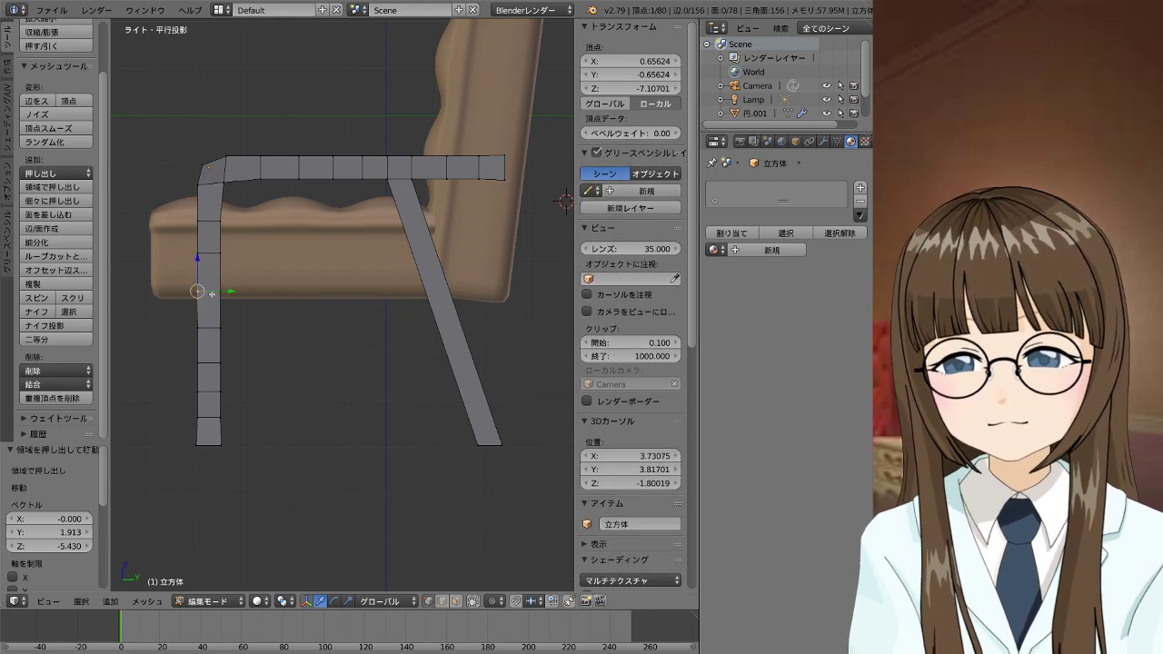
right_click(212, 294, "alt")
key("g")
key("g")
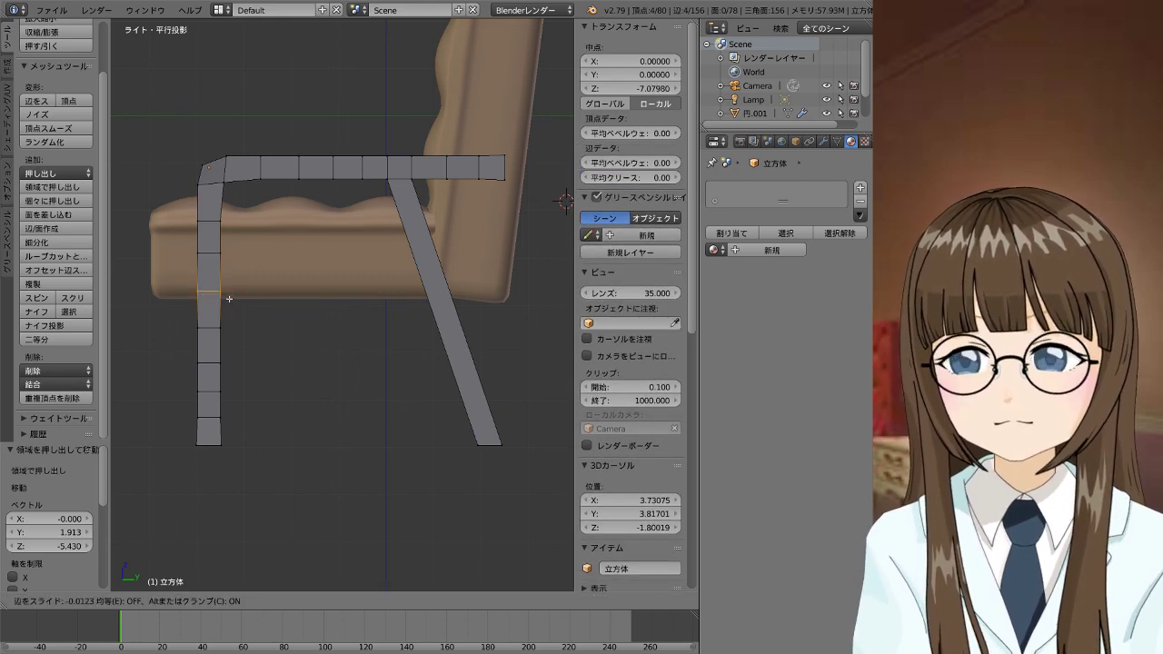
left_click(228, 289)
key("ctrl+r")
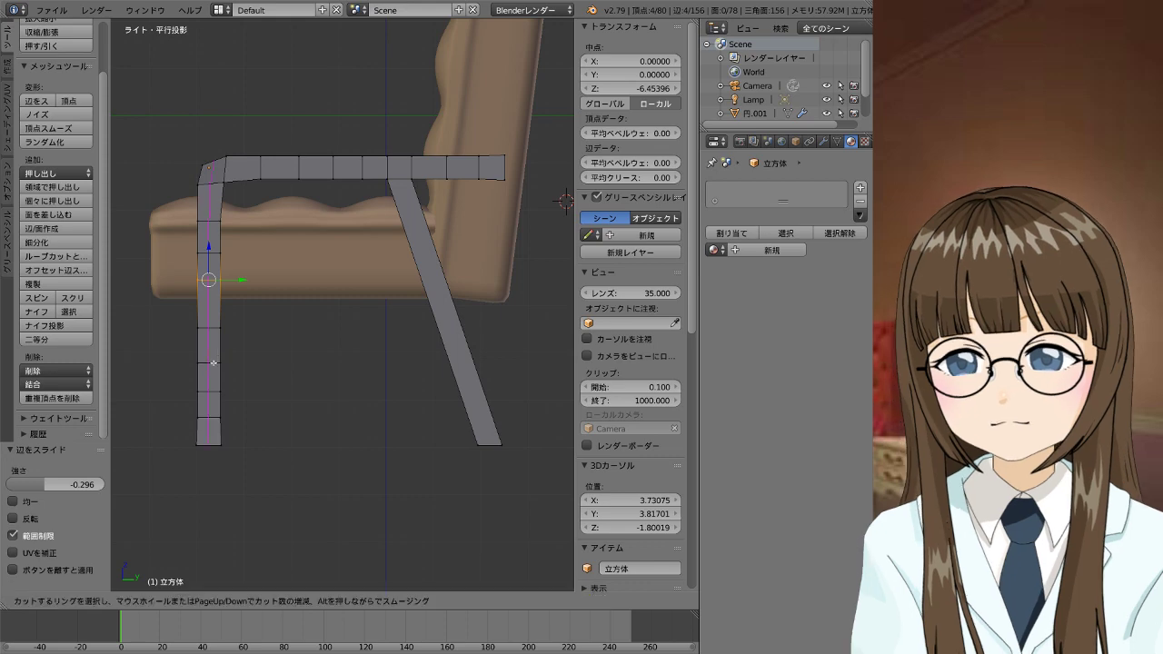
left_click(205, 303)
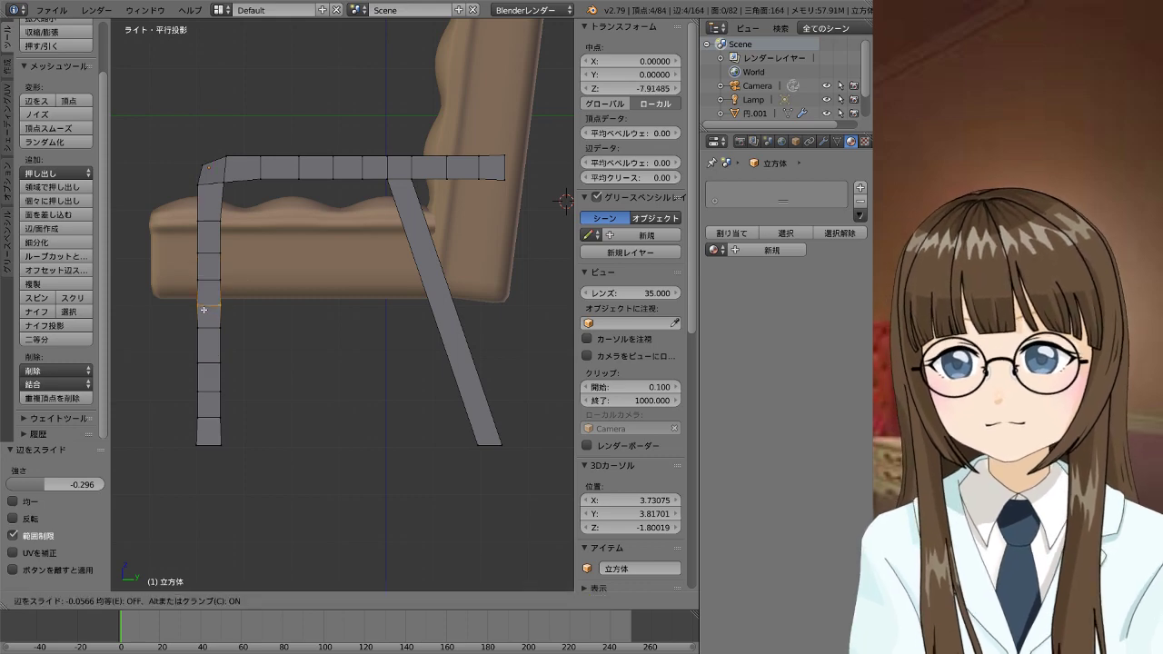
left_click(208, 304)
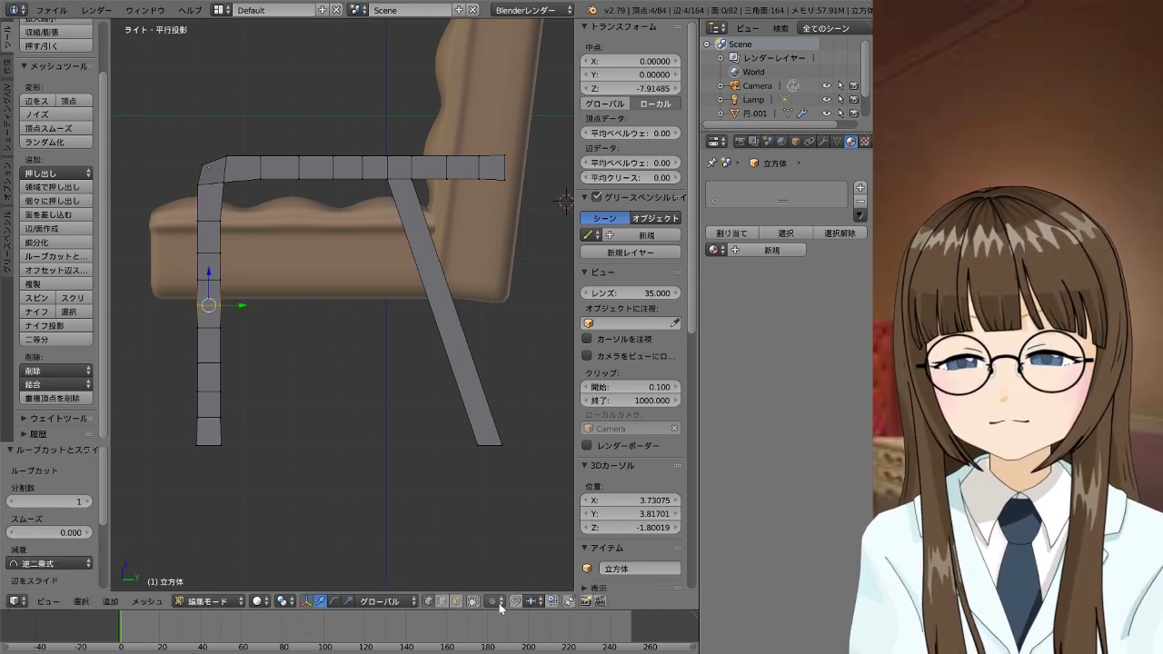
In face mode, select the front-leg face that points toward the back leg
left_click(458, 602)
right_click(216, 300)
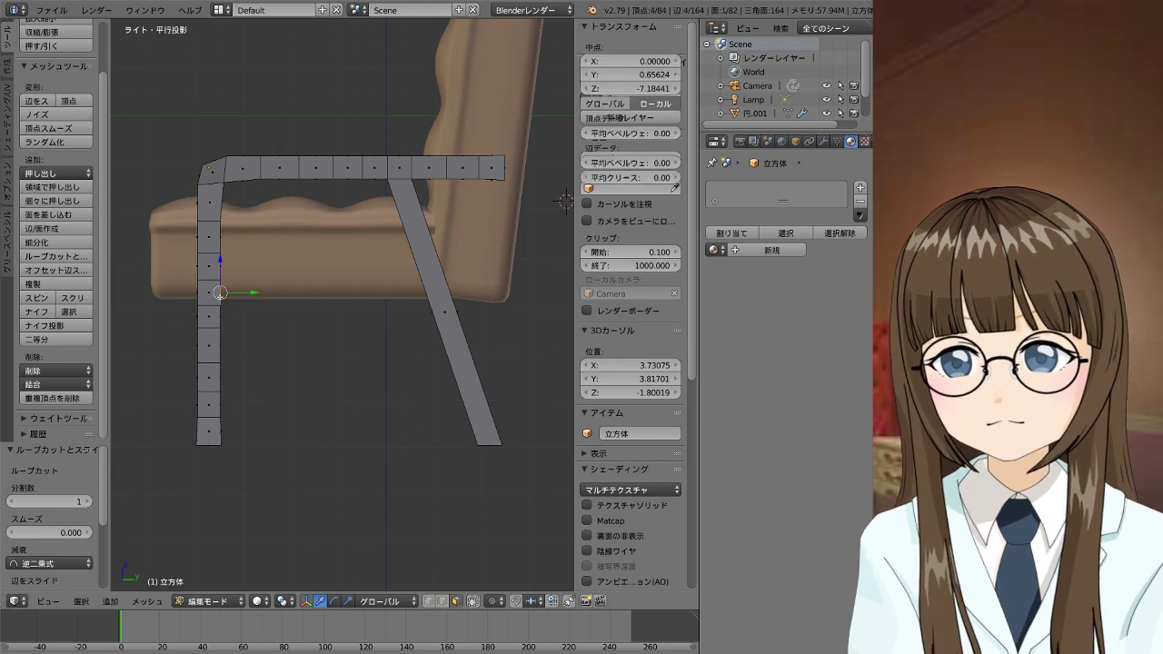
right_click(221, 320)
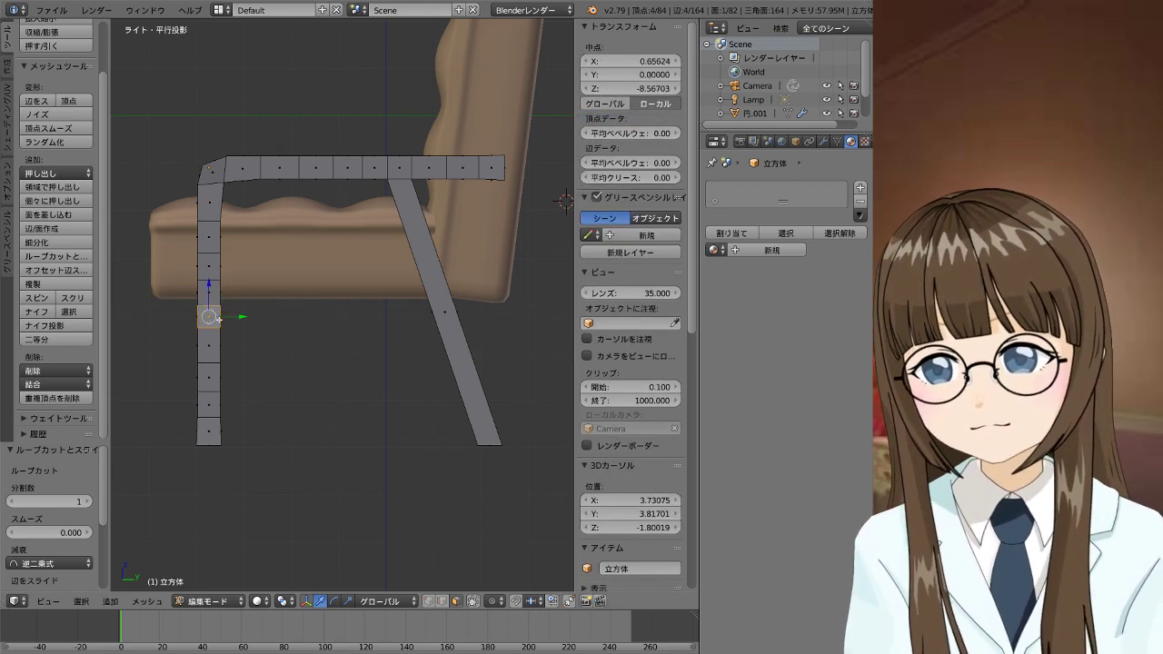
right_click(221, 322)
Extrude the front leg face in four segments toward the back leg
key("e")
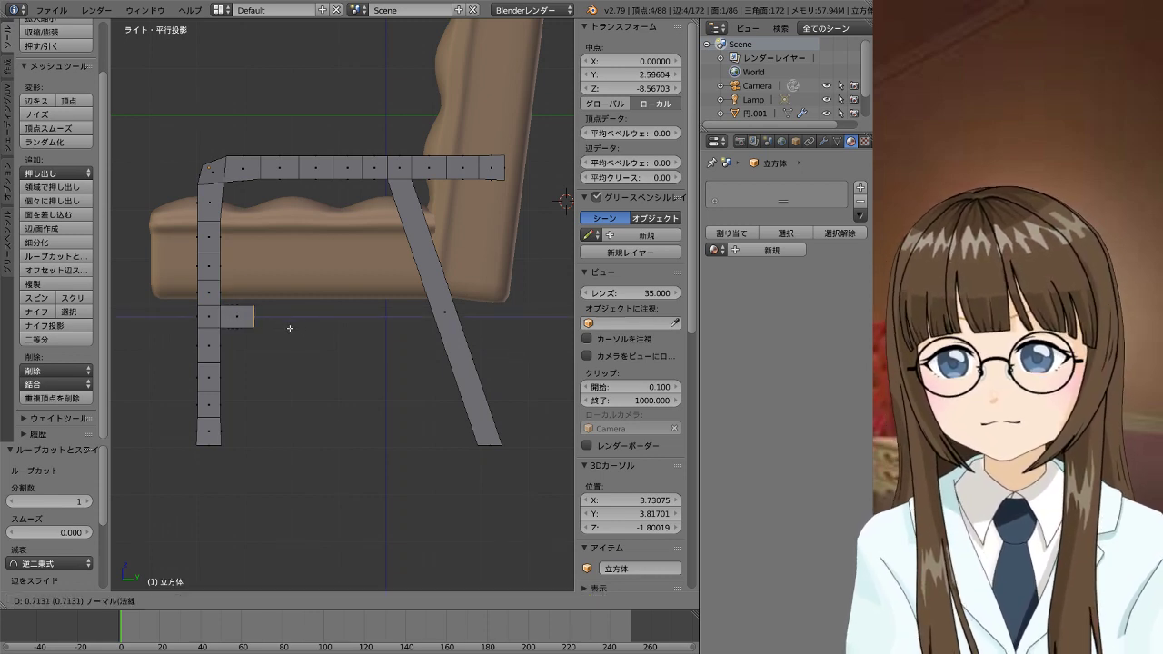
left_click(290, 328)
key("e")
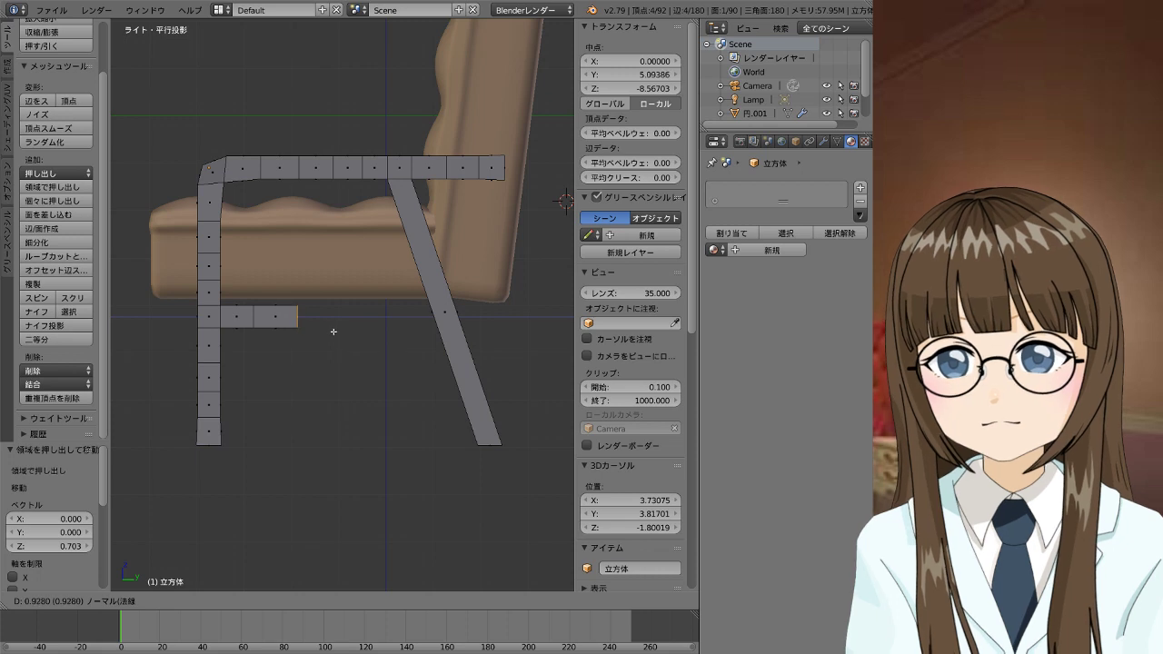
left_click(334, 331)
key("e")
left_click(367, 334)
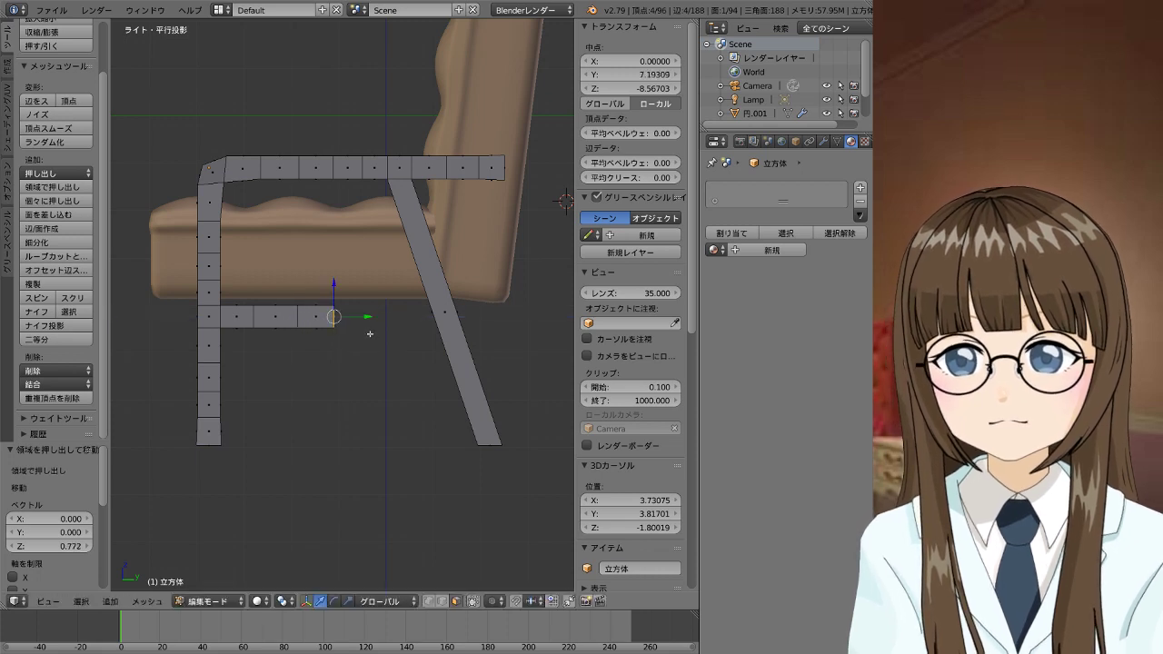
key("e")
left_click(398, 333)
Extend the crossbar three more segments into the slanted back leg, then leave Edit Mode
key("e")
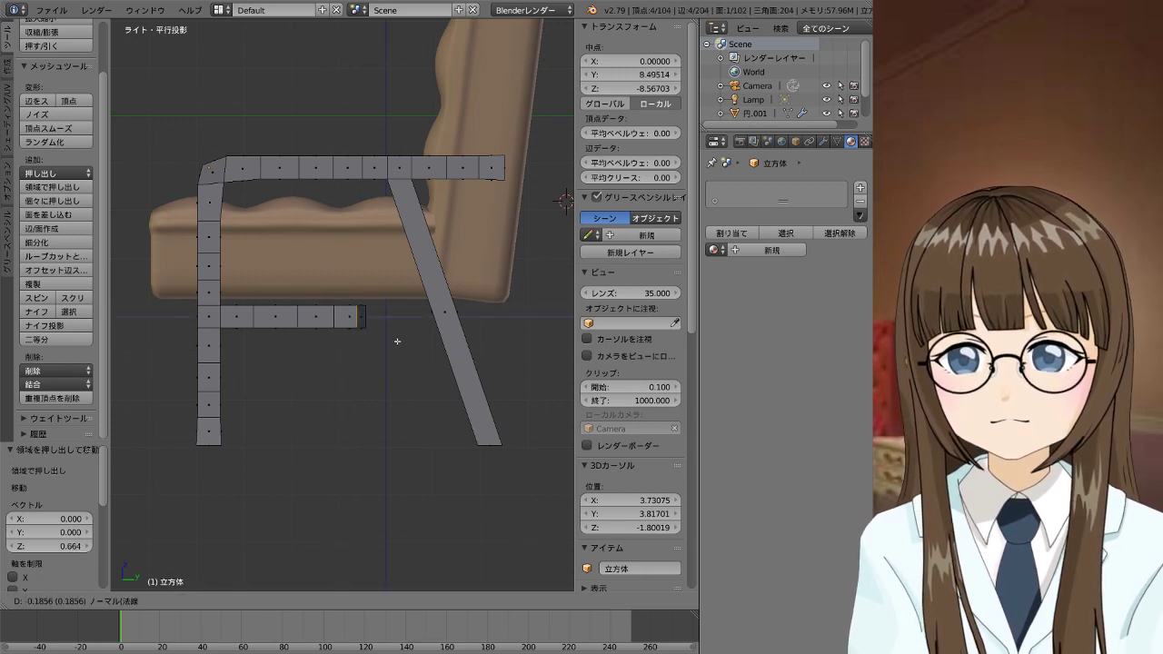
left_click(432, 340)
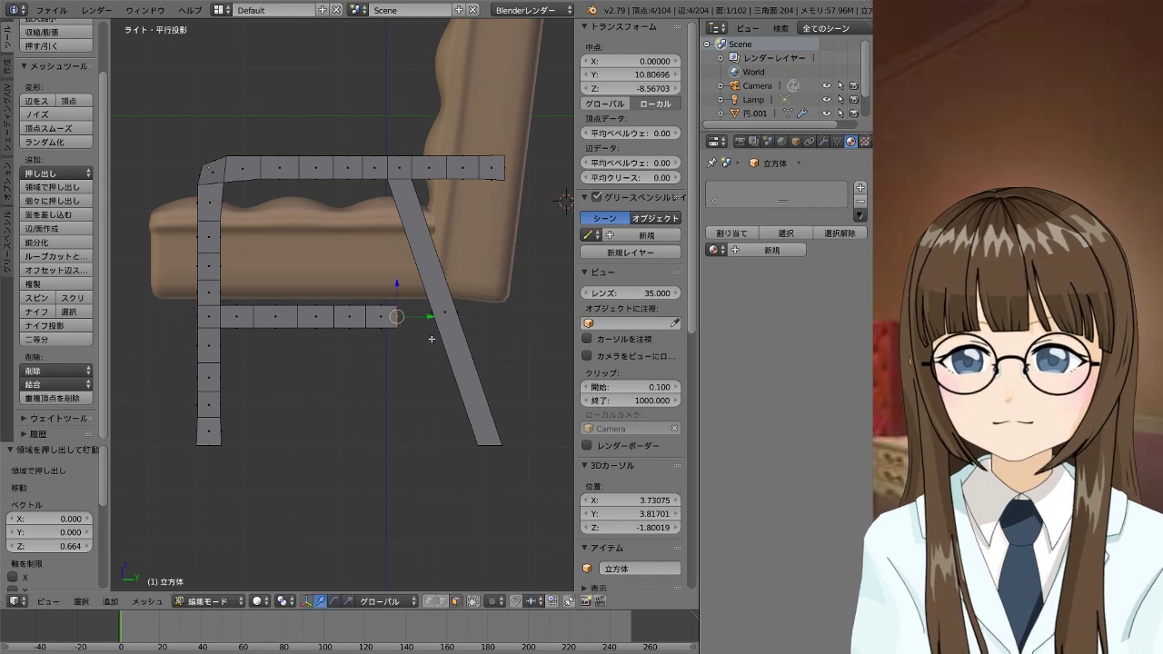
key("e")
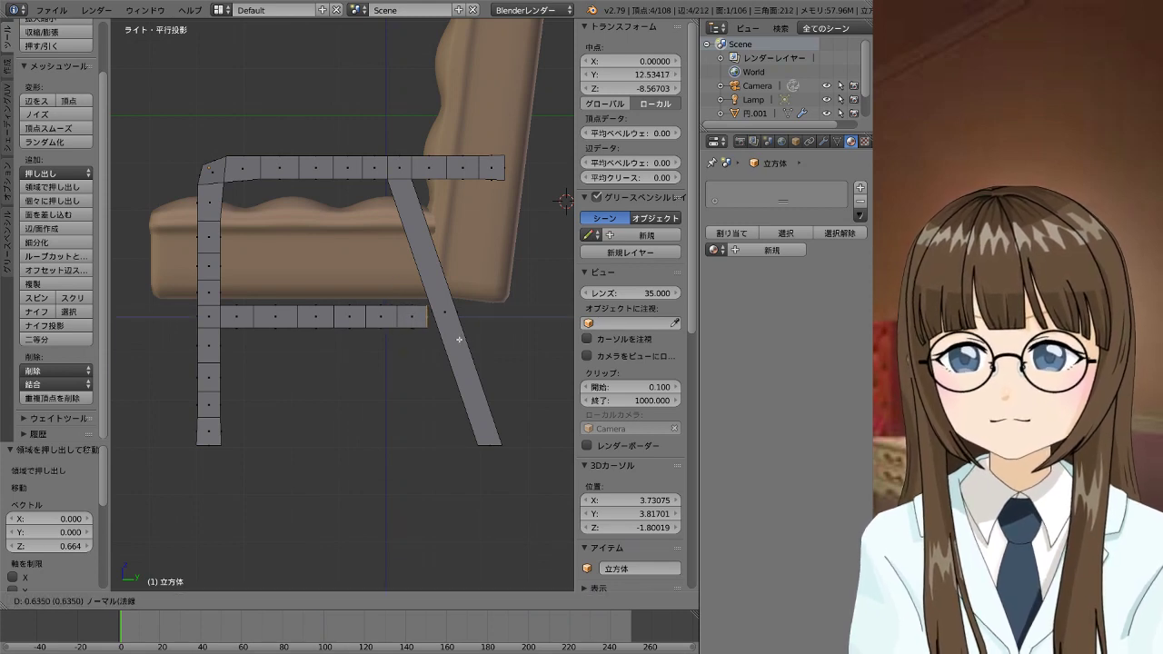
left_click(457, 340)
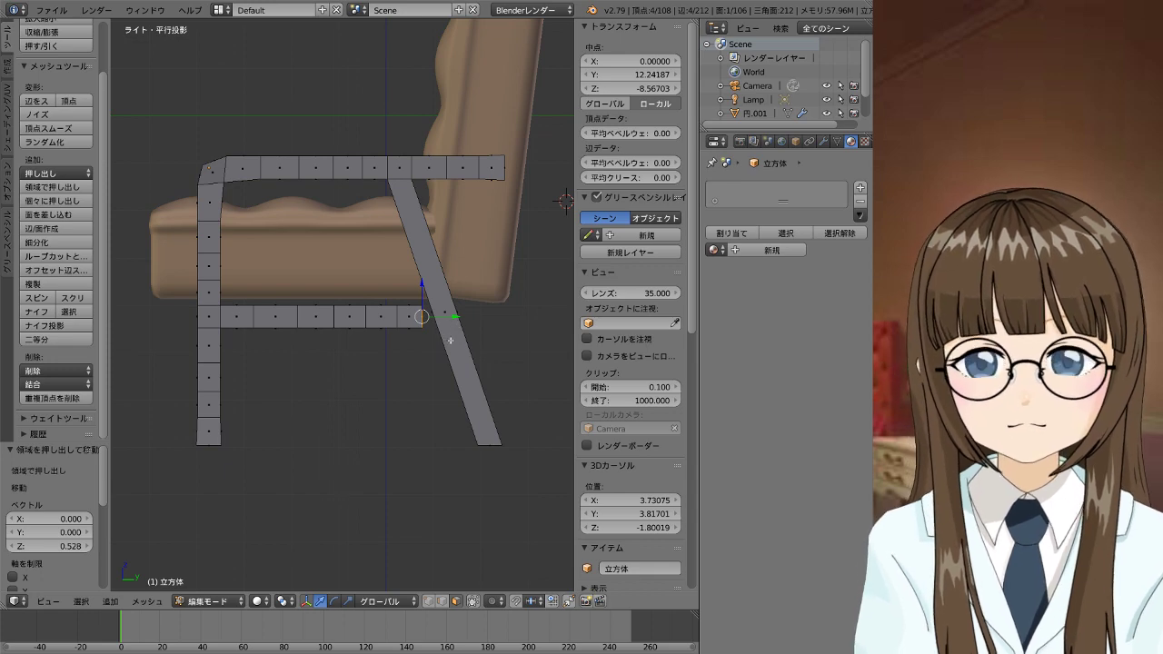
key("e")
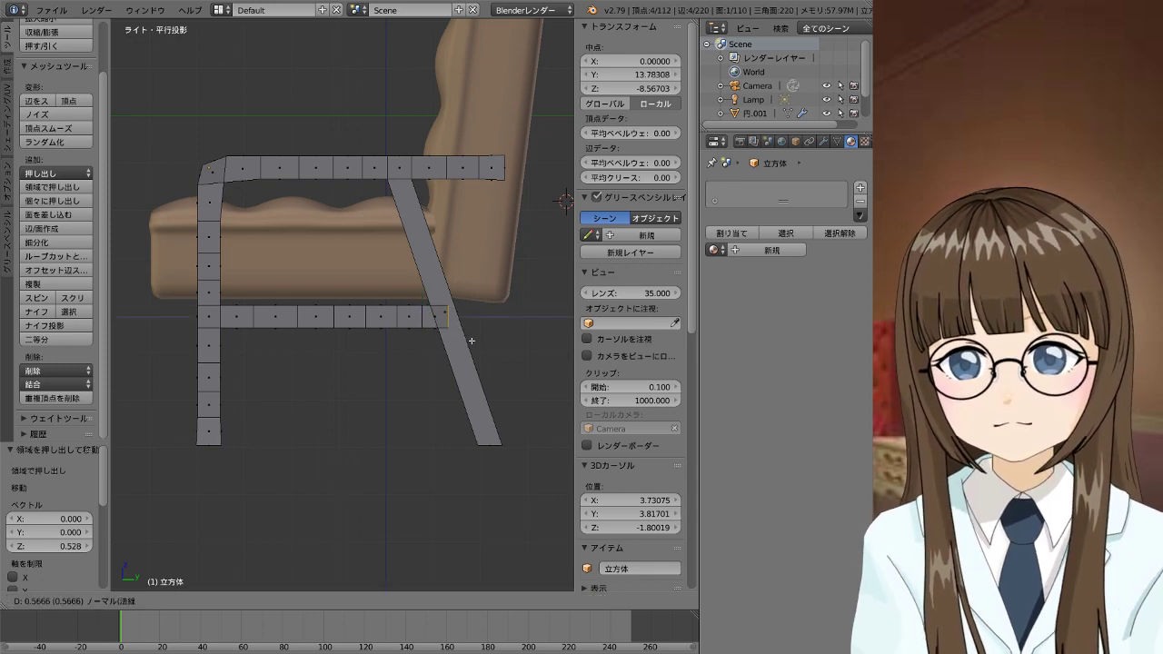
left_click(472, 341)
key("Tab")
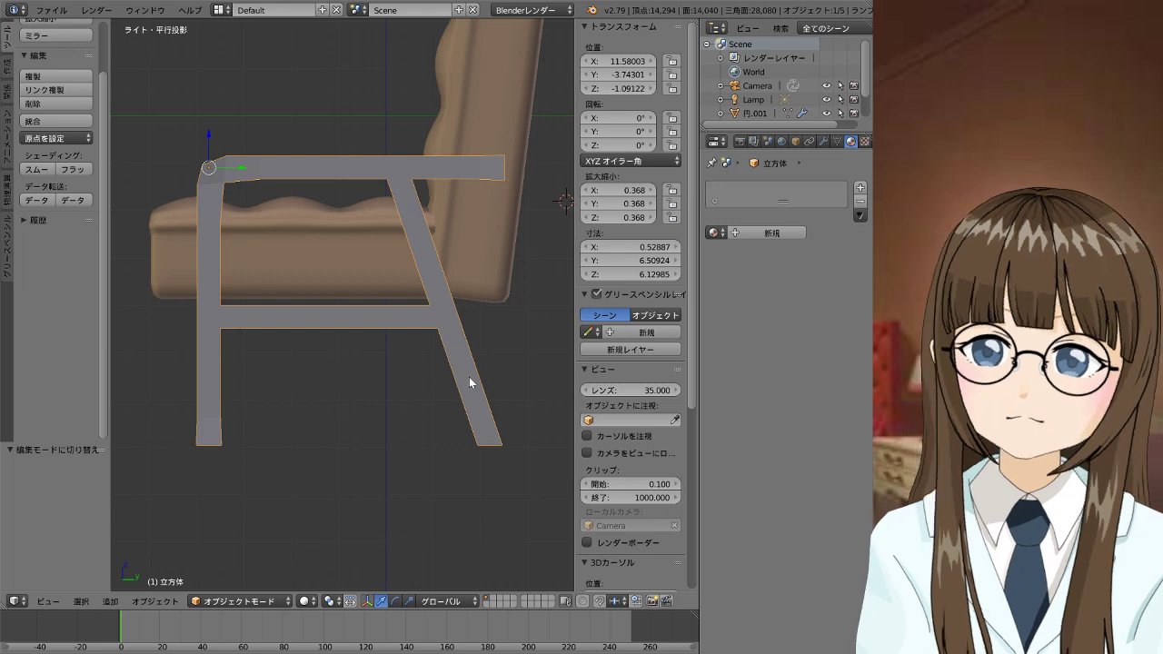
Re-enter Edit Mode and inspect the crossbar from the front and side views
key("Tab")
scroll(491, 343, "up", 2)
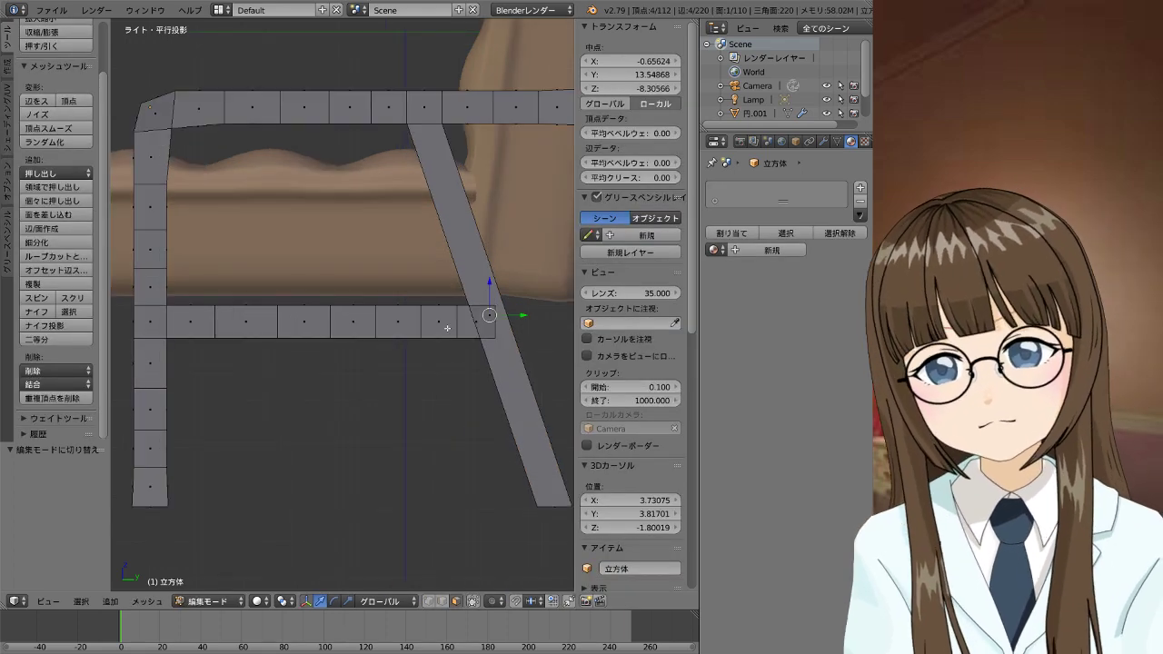
scroll(493, 345, "up", 3)
mouse_move(494, 345)
middle_mouse_down()
mouse_move(282, 322)
mouse_move(340, 324)
middle_mouse_up()
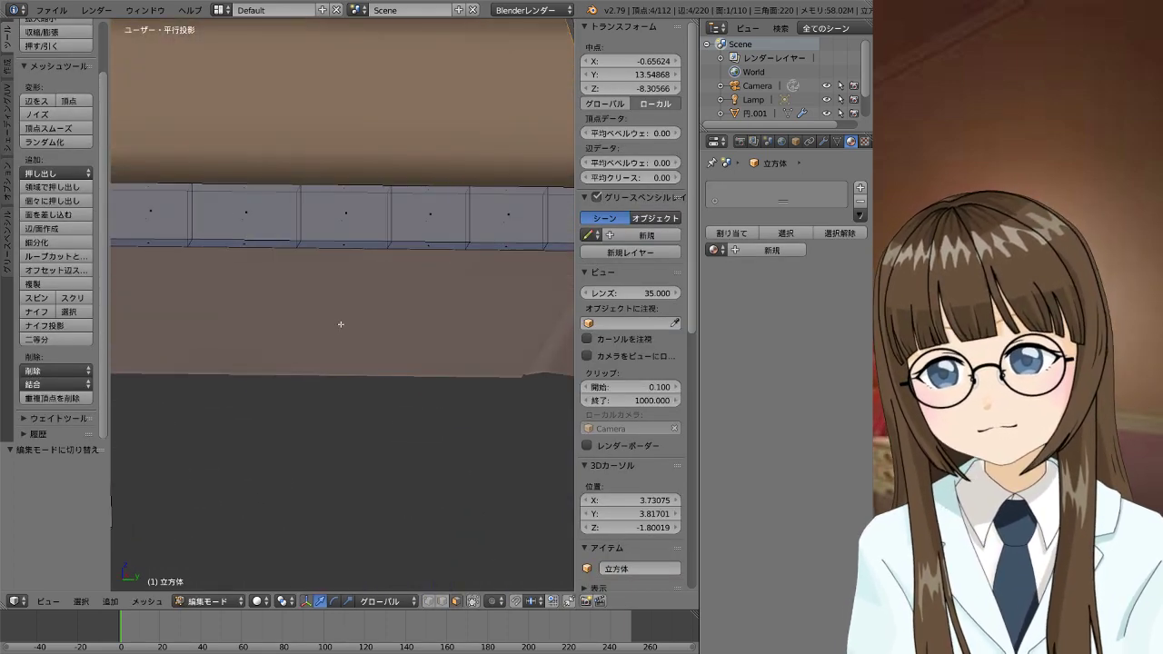
key("KP_1")
key("KP_3")
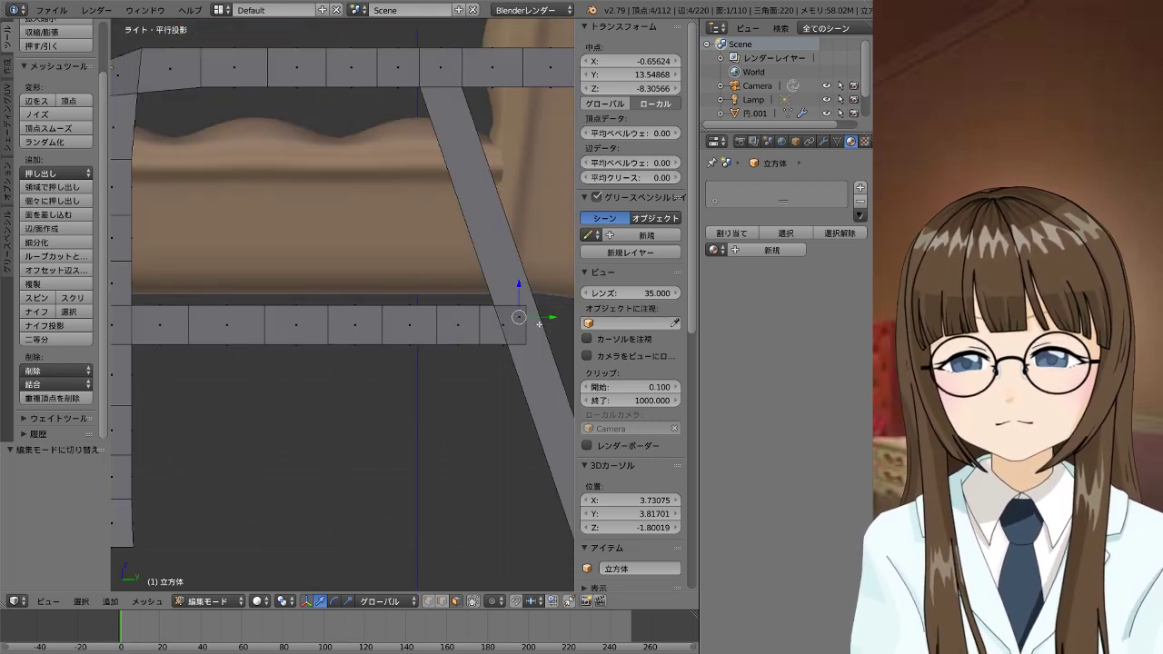
key("ctrl+r")
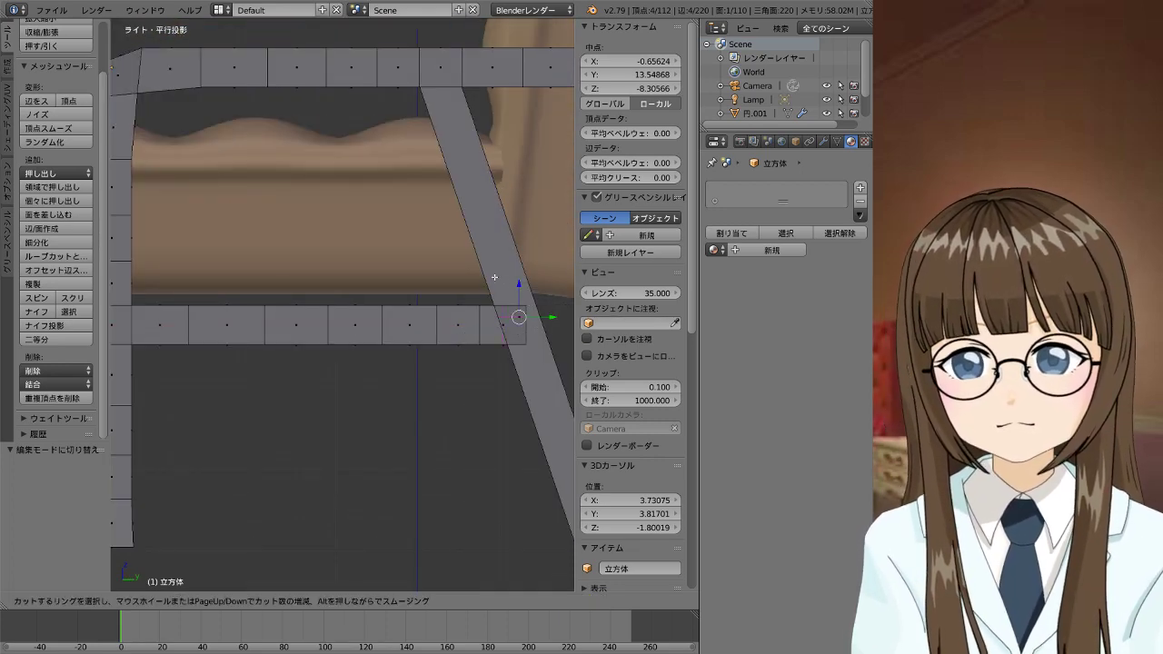
key("Escape")
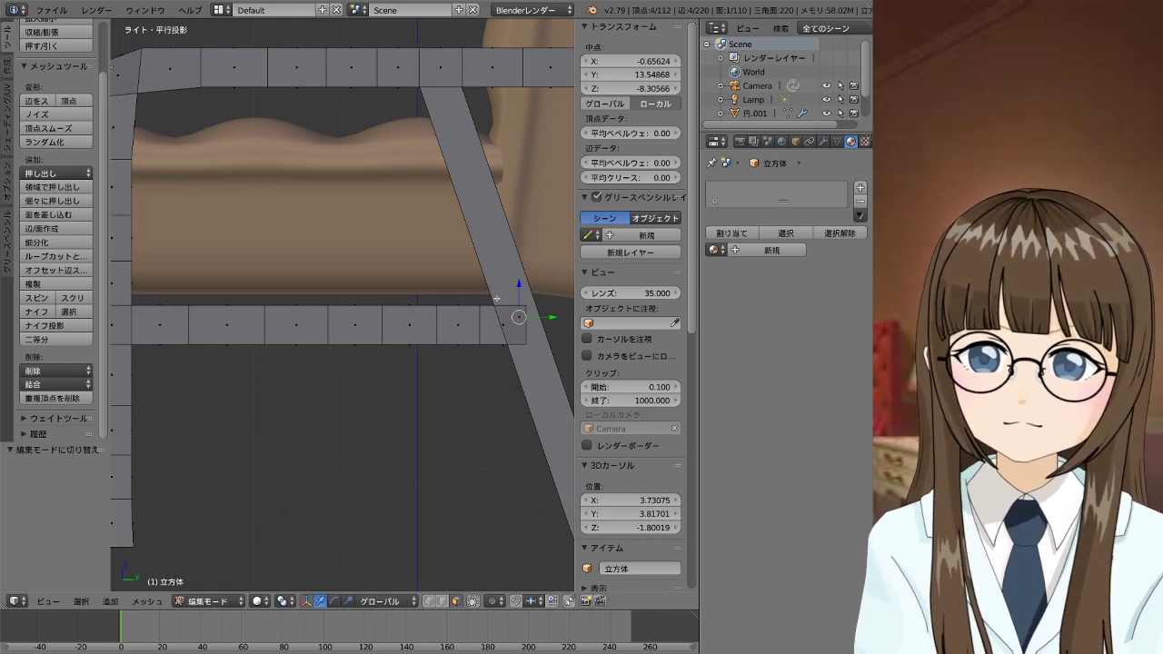
Add a loop cut across the slanted back leg at the crossbar junction
right_click(491, 287)
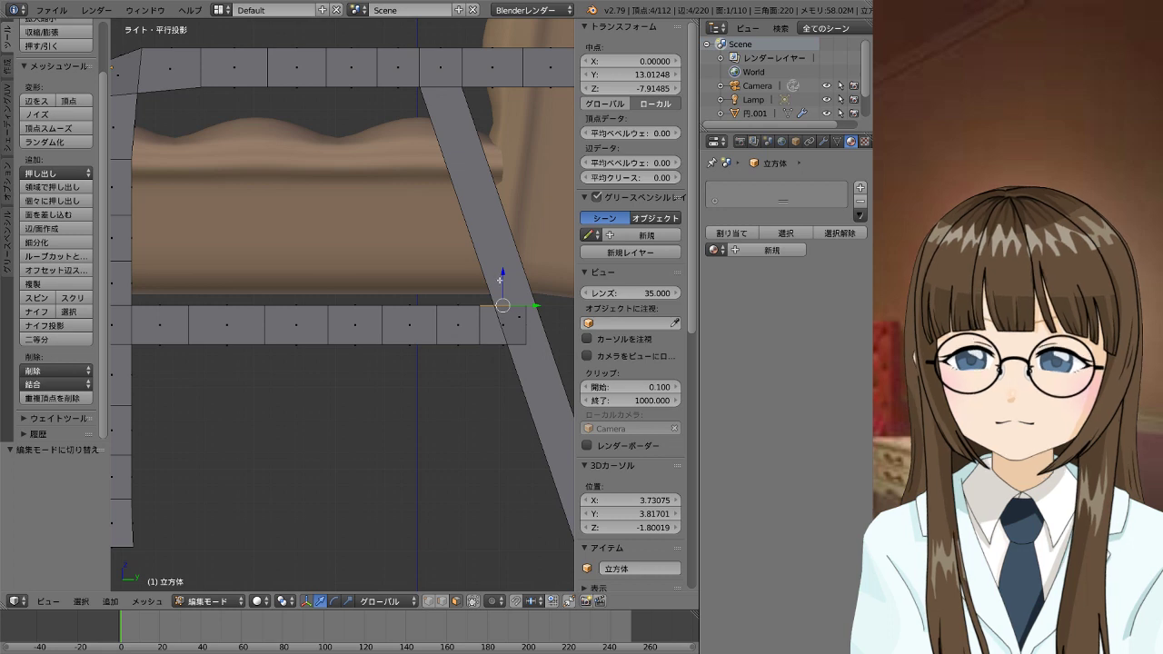
key("ctrl+r")
key("Escape")
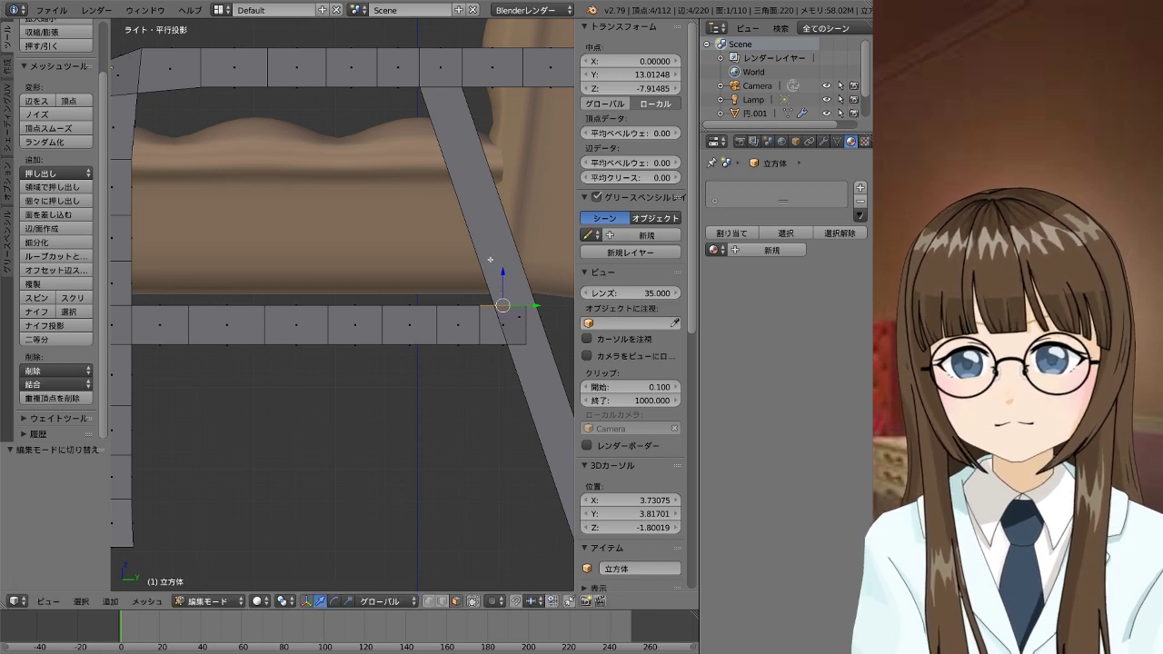
scroll(545, 405, "down", 2)
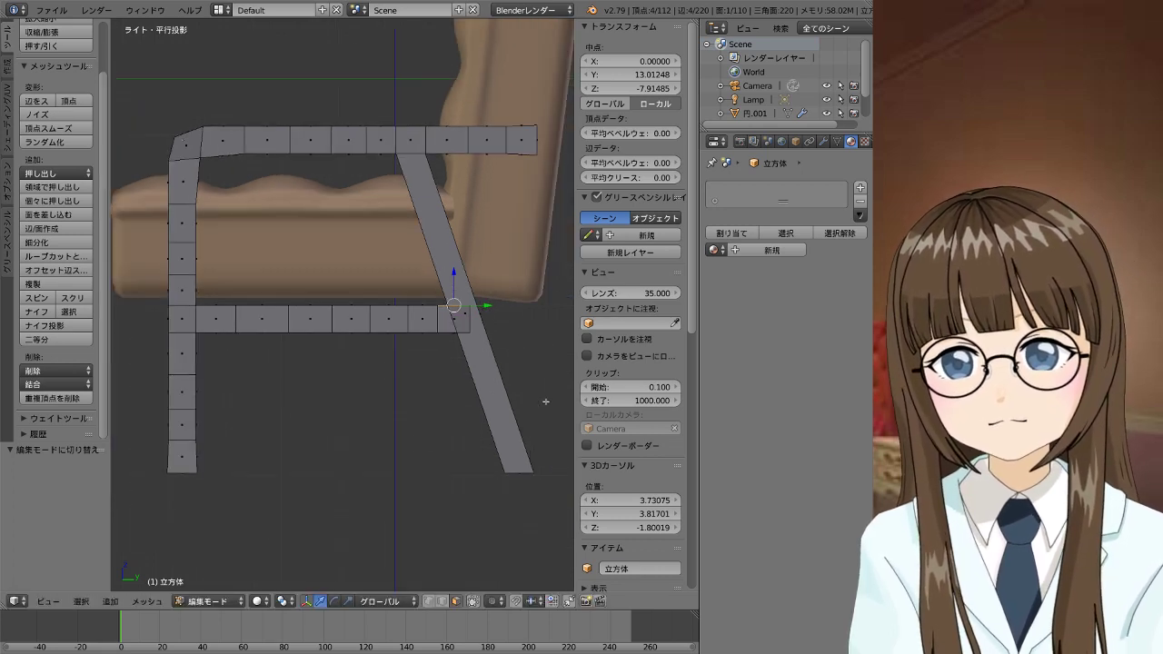
key("ctrl+r")
left_click(483, 376)
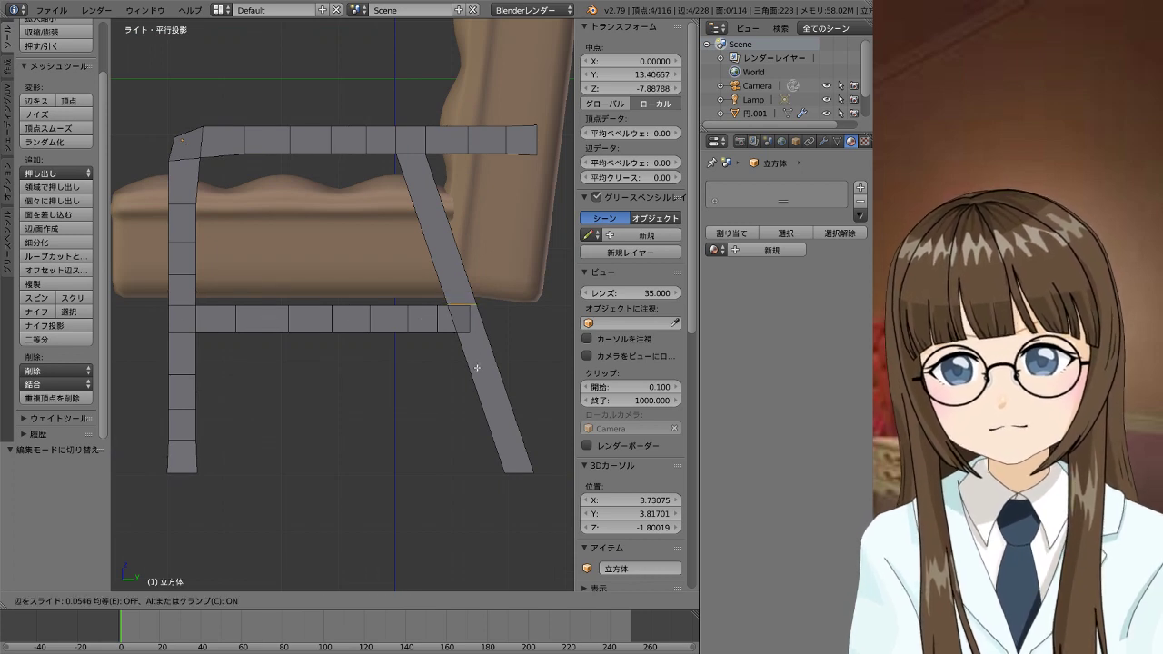
Confirm the back-leg loop cut and add a second loop lower on the slanted leg
left_click(478, 368)
key("ctrl+r")
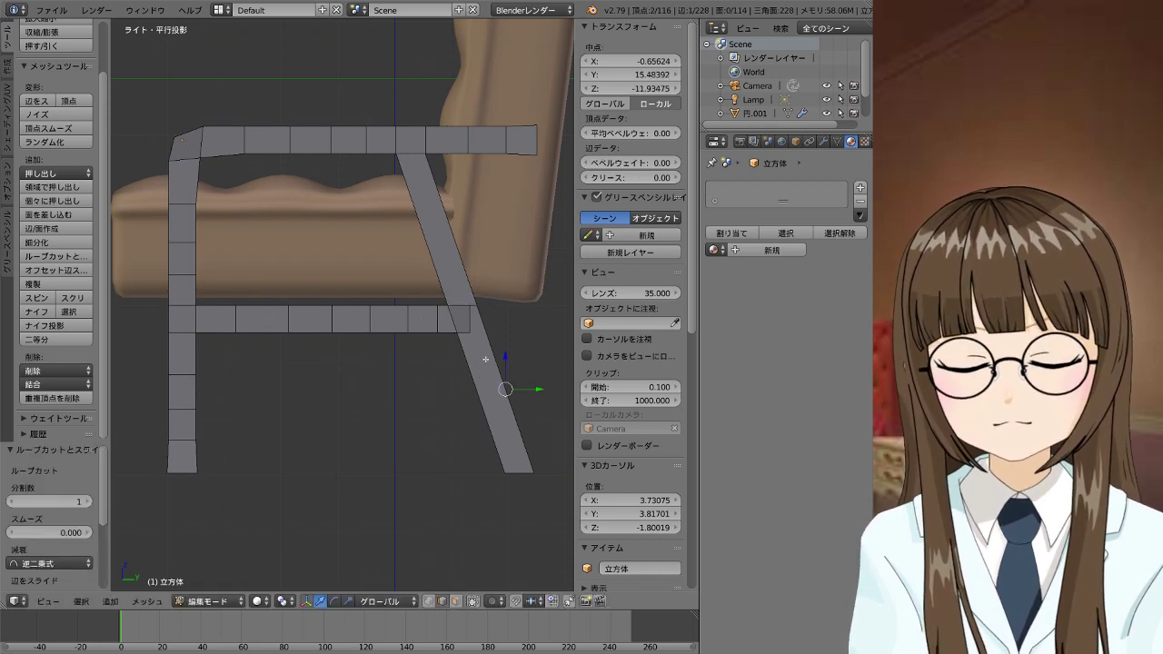
left_click(484, 359)
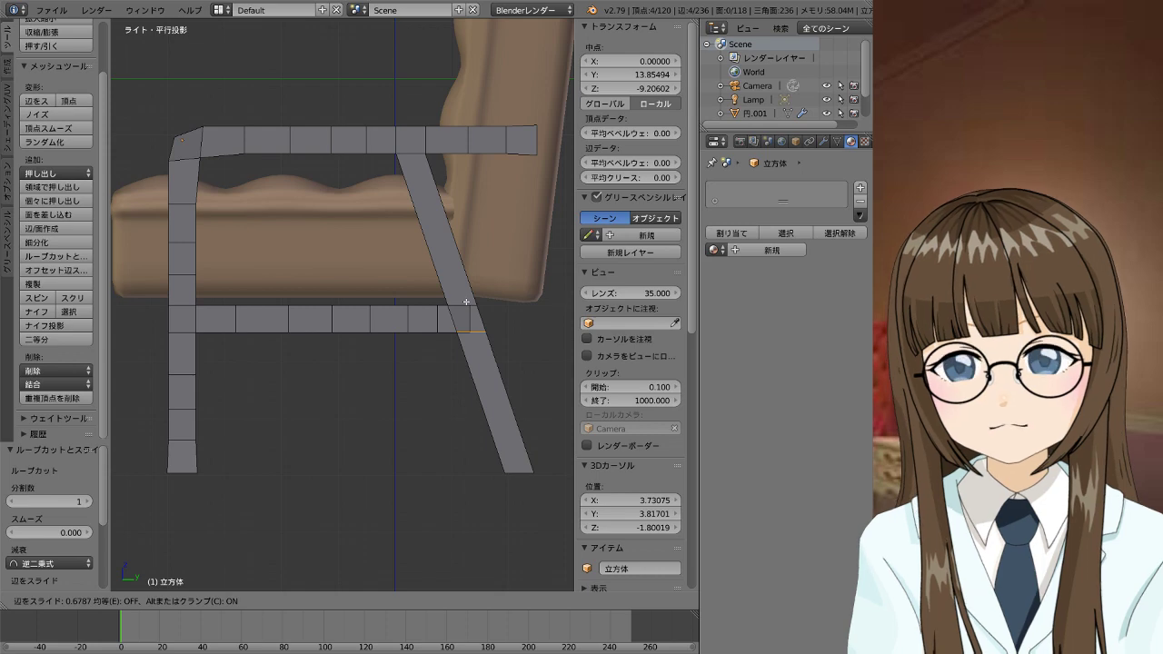
left_click(466, 302)
scroll(496, 354, "up", 3)
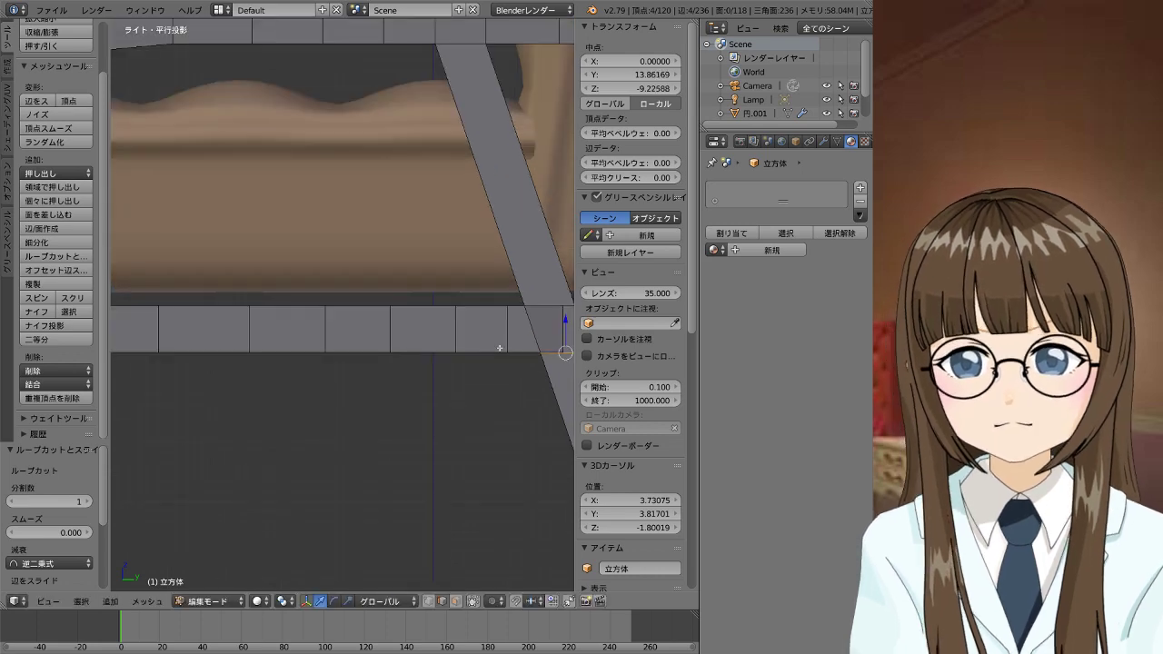
middle_click_drag(281, 369, 179, 355, "shift")
Delete the overlapping vertices at the crossbar's end where the beams cross
right_click(432, 315)
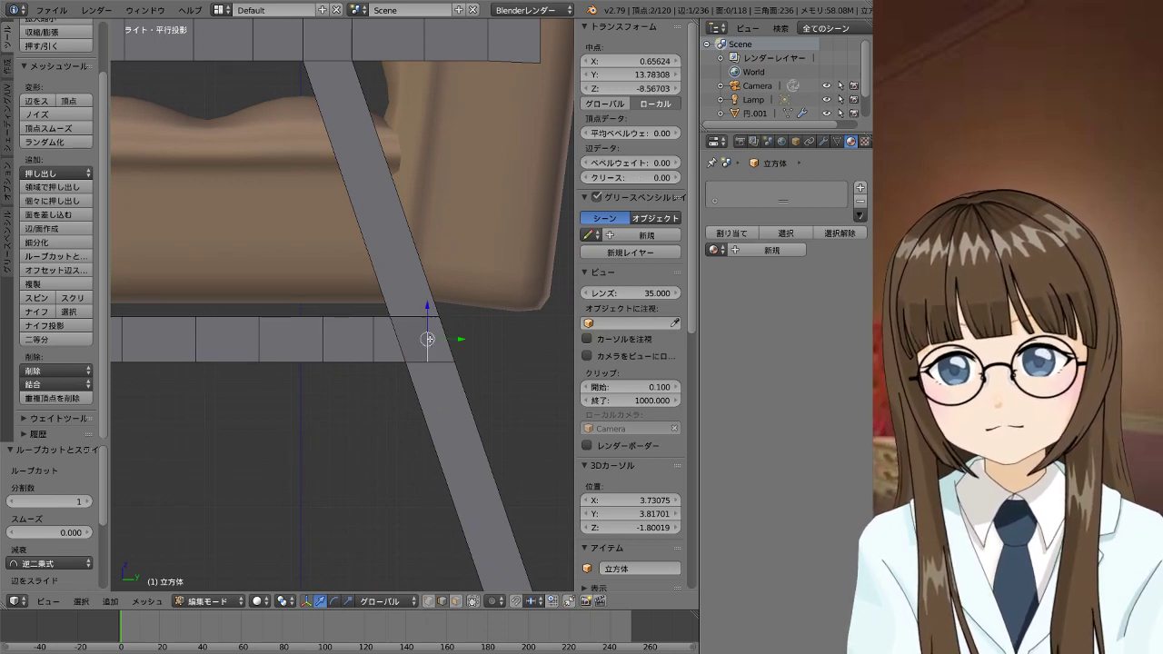
key("x")
left_click(399, 382)
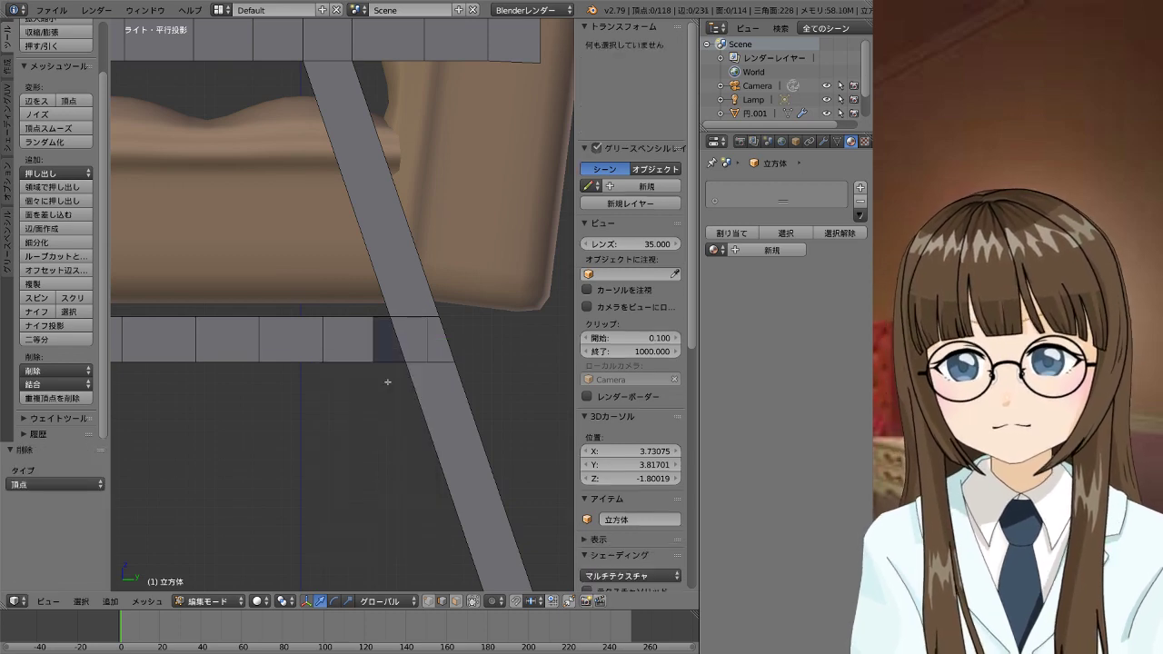
right_click(428, 339)
key("x")
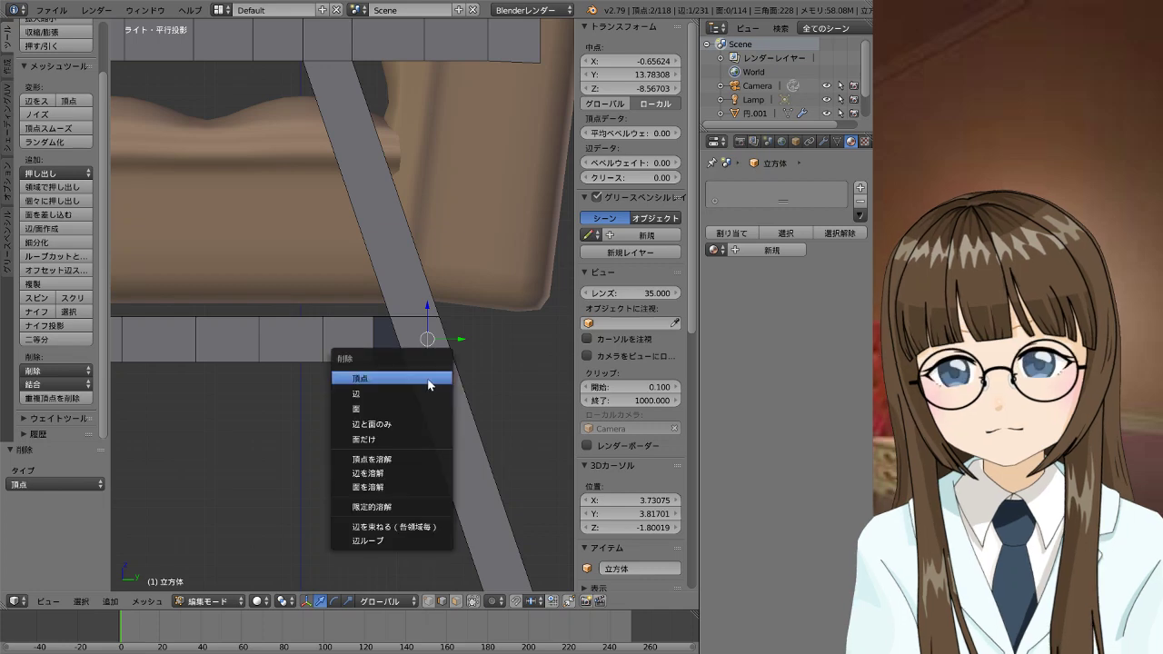
left_click(401, 380)
Slide a diagonal-beam vertex down and delete only the small junction face
right_click(417, 321)
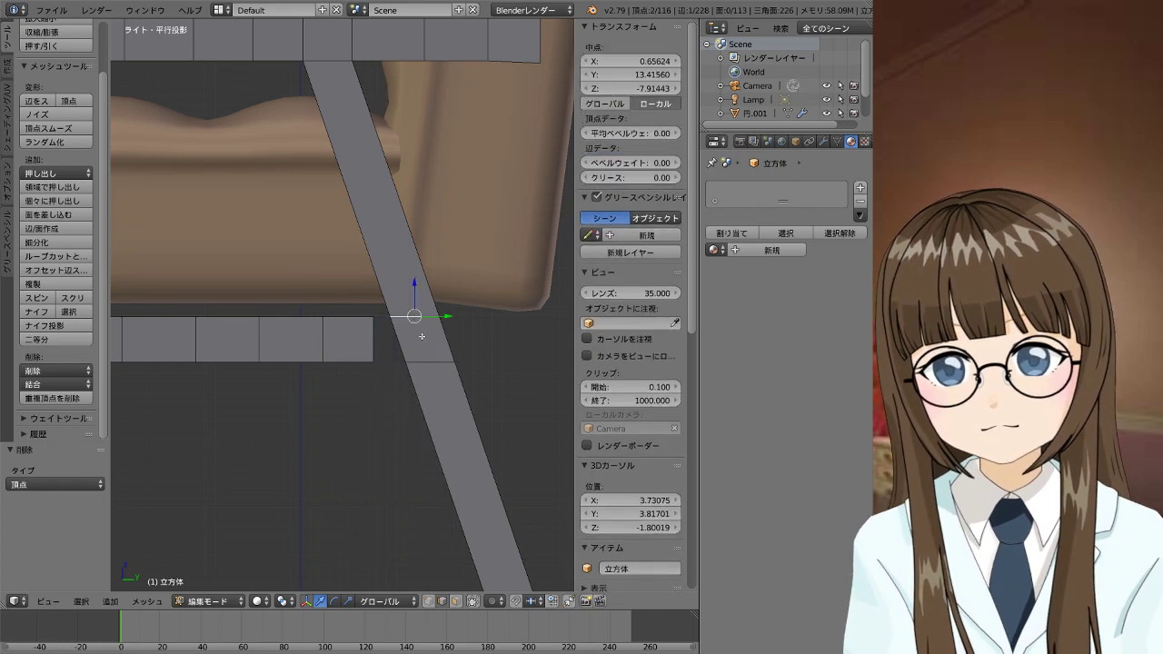
mouse_move(410, 335)
middle_mouse_down()
mouse_move(522, 336)
mouse_move(390, 400)
mouse_move(396, 427)
middle_mouse_up()
key("g")
key("g")
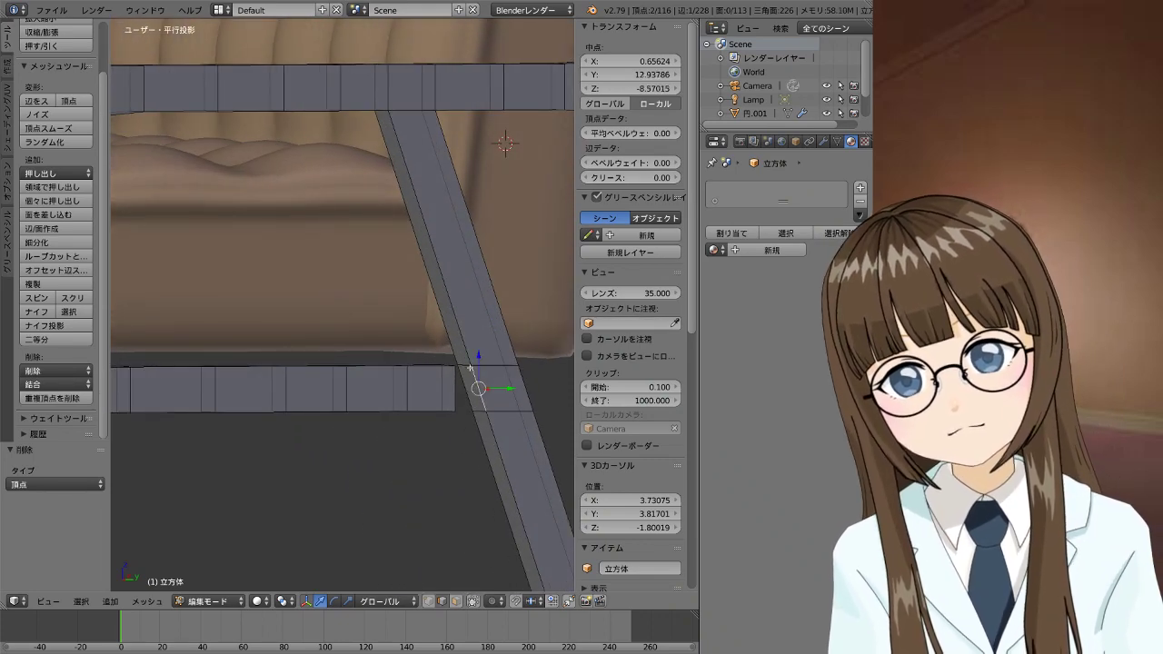
left_click(405, 556)
left_click(456, 601)
right_click(473, 389)
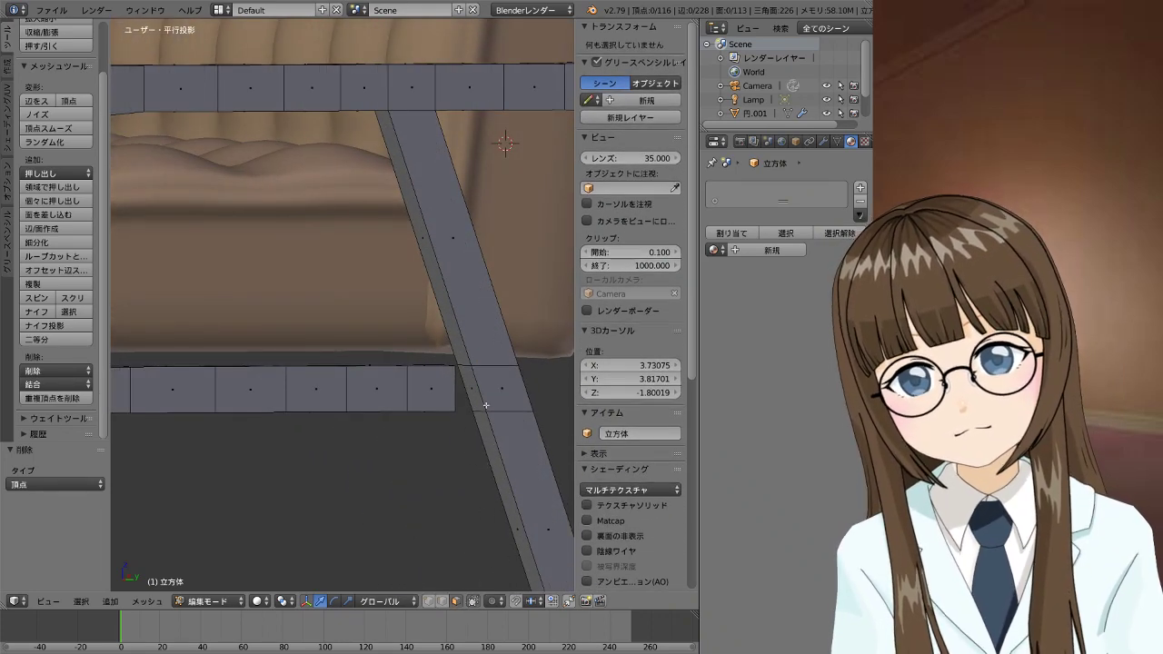
key("x")
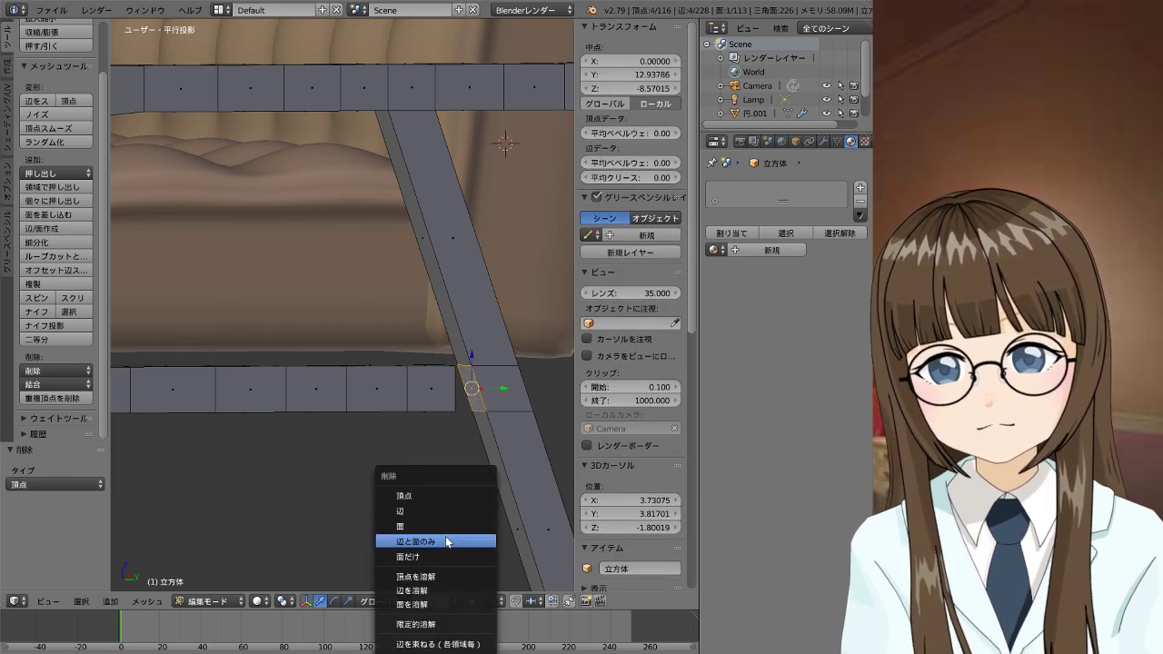
left_click(442, 554)
Fill a face between the diagonal beam's face strip and the short edge at its end
mouse_move(475, 387)
middle_mouse_down()
mouse_move(416, 385)
mouse_move(428, 385)
middle_mouse_up()
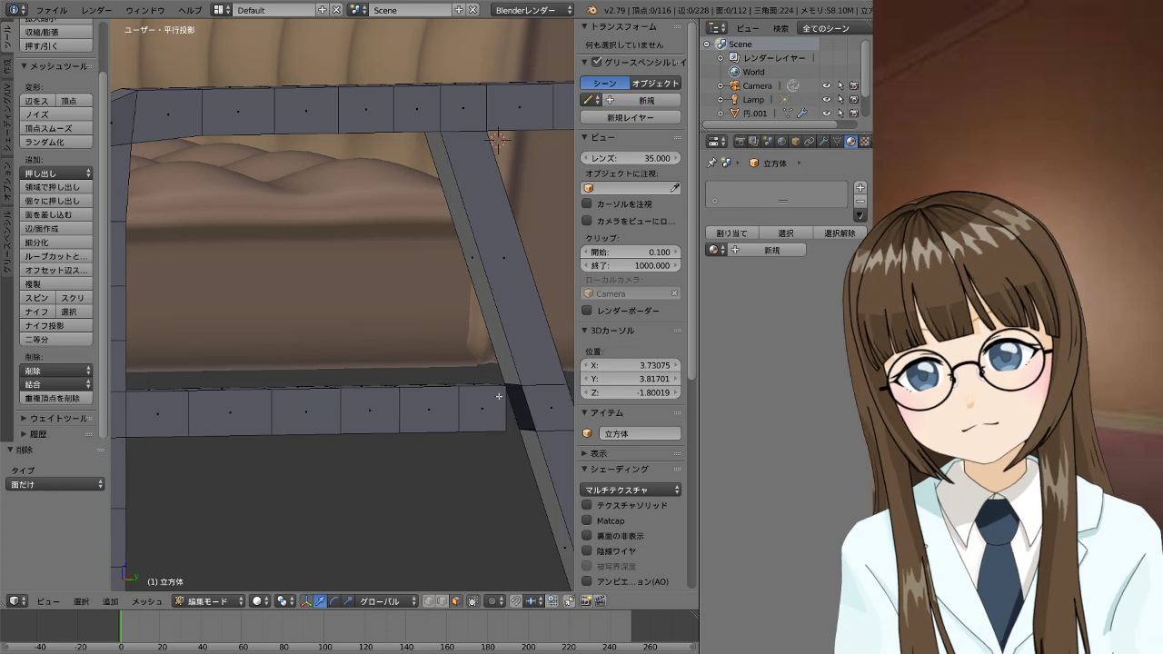
right_click(516, 388)
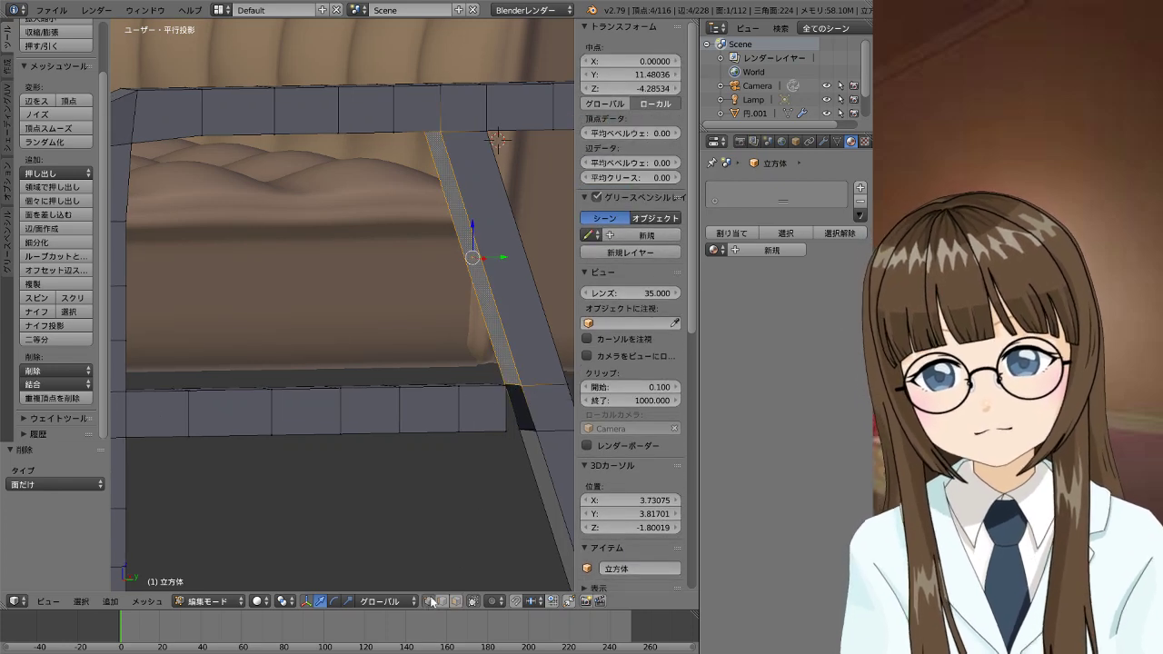
right_click(504, 382)
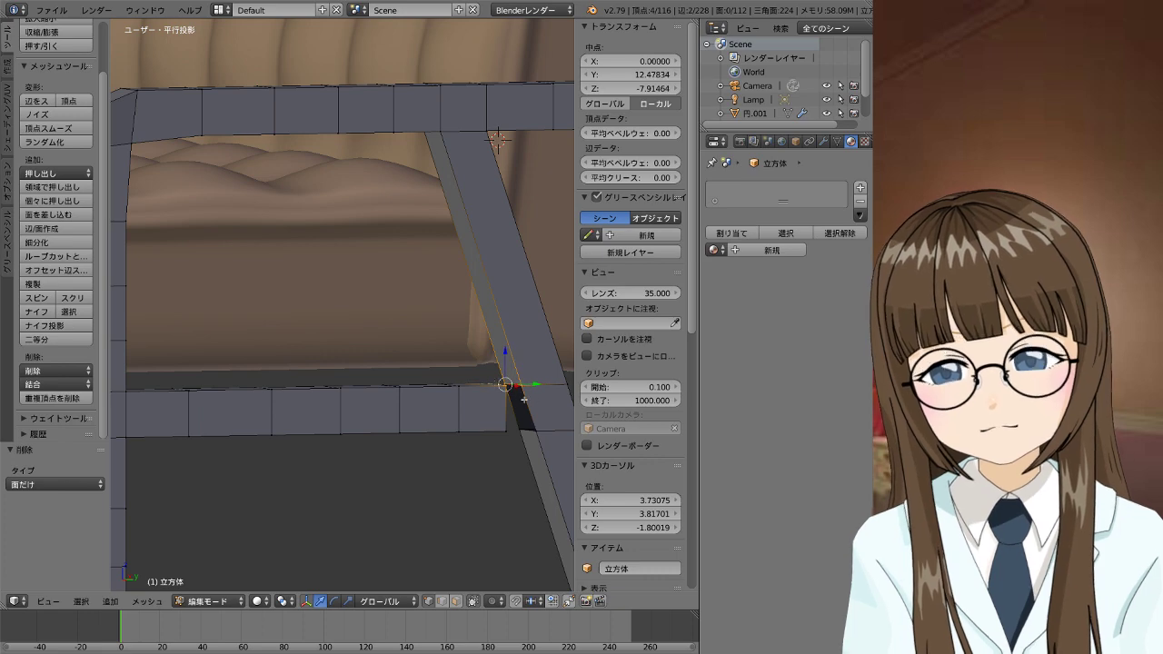
key("f")
mouse_move(524, 400)
middle_mouse_down()
mouse_move(506, 434)
mouse_move(496, 412)
middle_mouse_up()
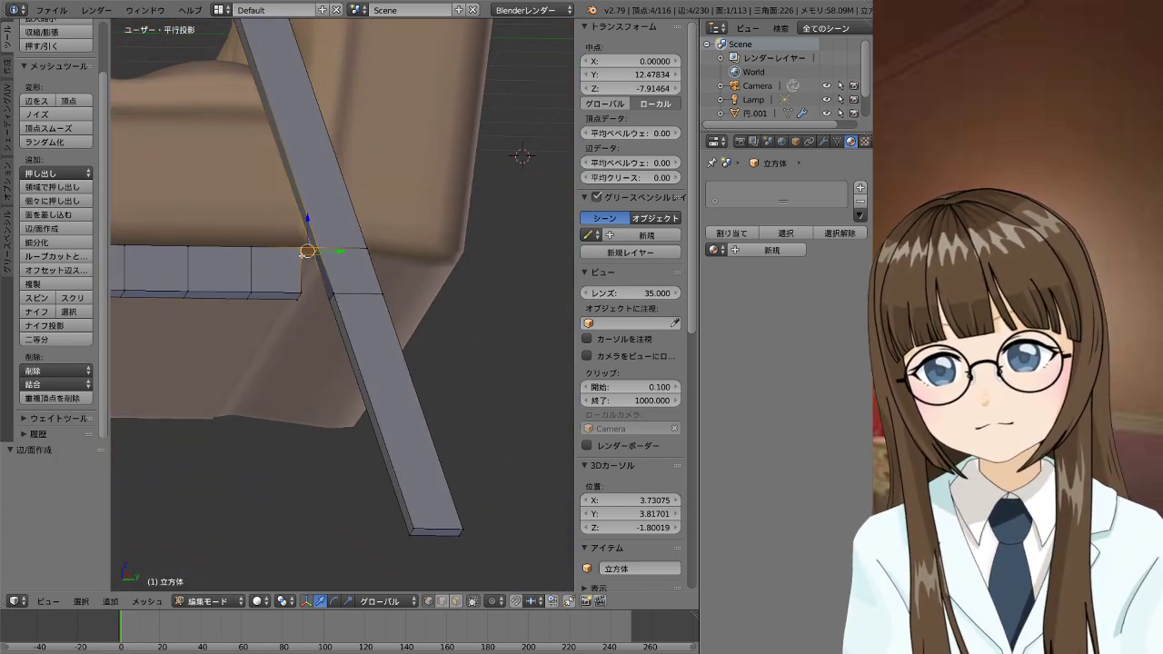
Select four corners of a junction gap and fill it with a face
right_click(313, 255)
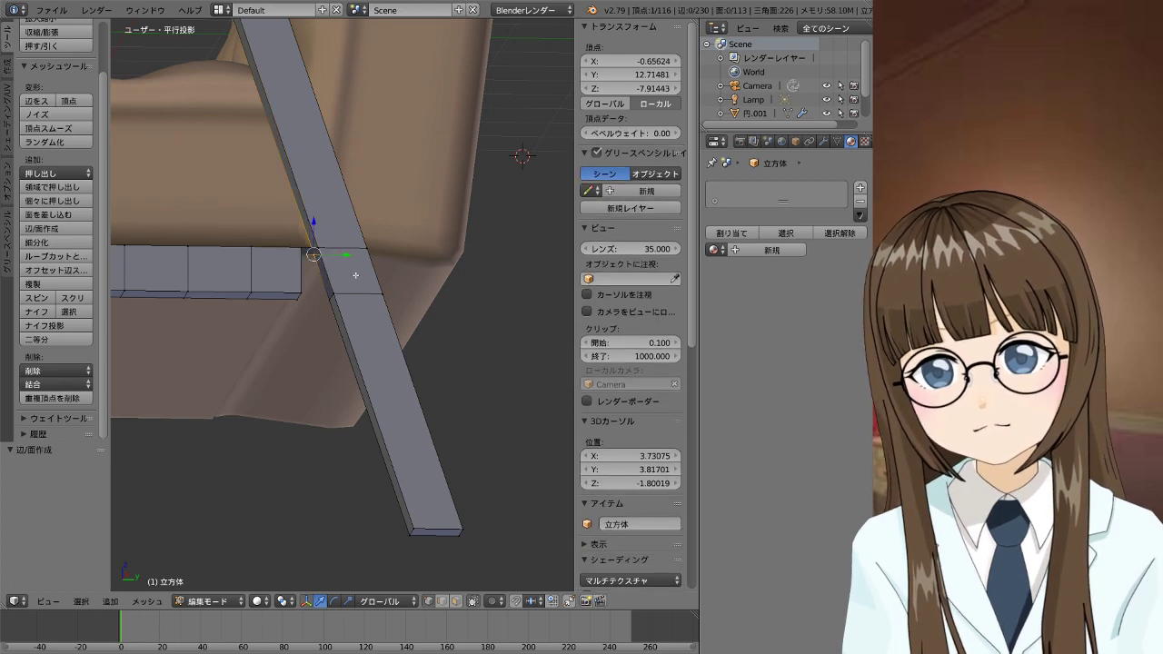
key("KP_5")
scroll(361, 289, "down", 4)
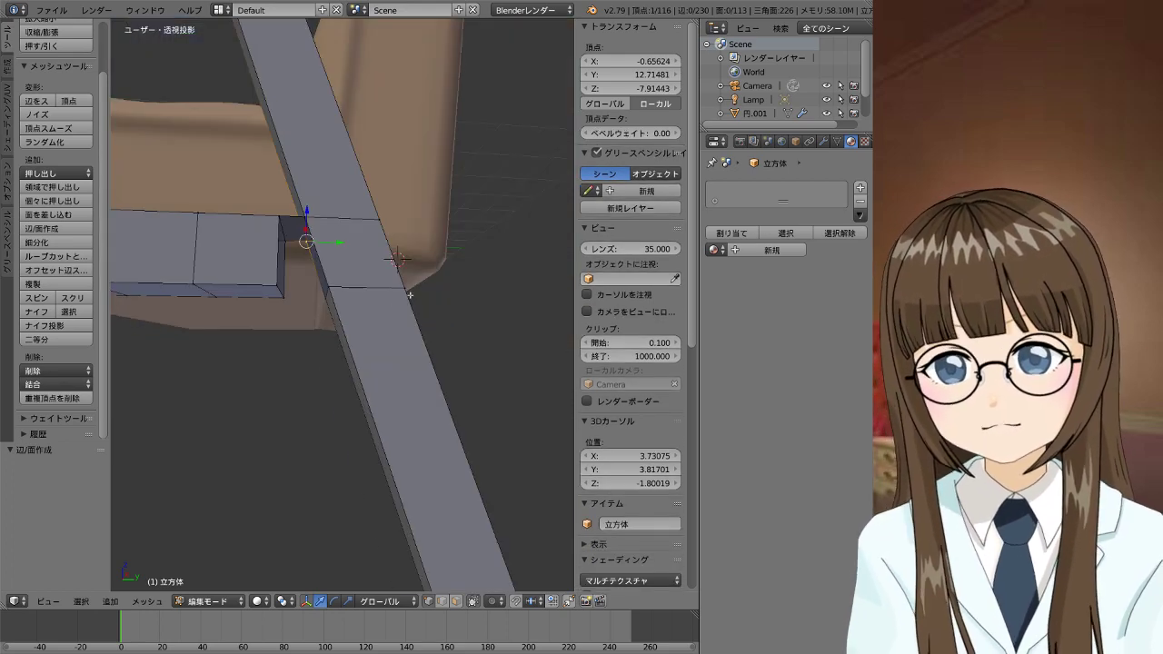
scroll(365, 292, "down", 2)
scroll(365, 292, "up", 5)
scroll(245, 247, "down", 3)
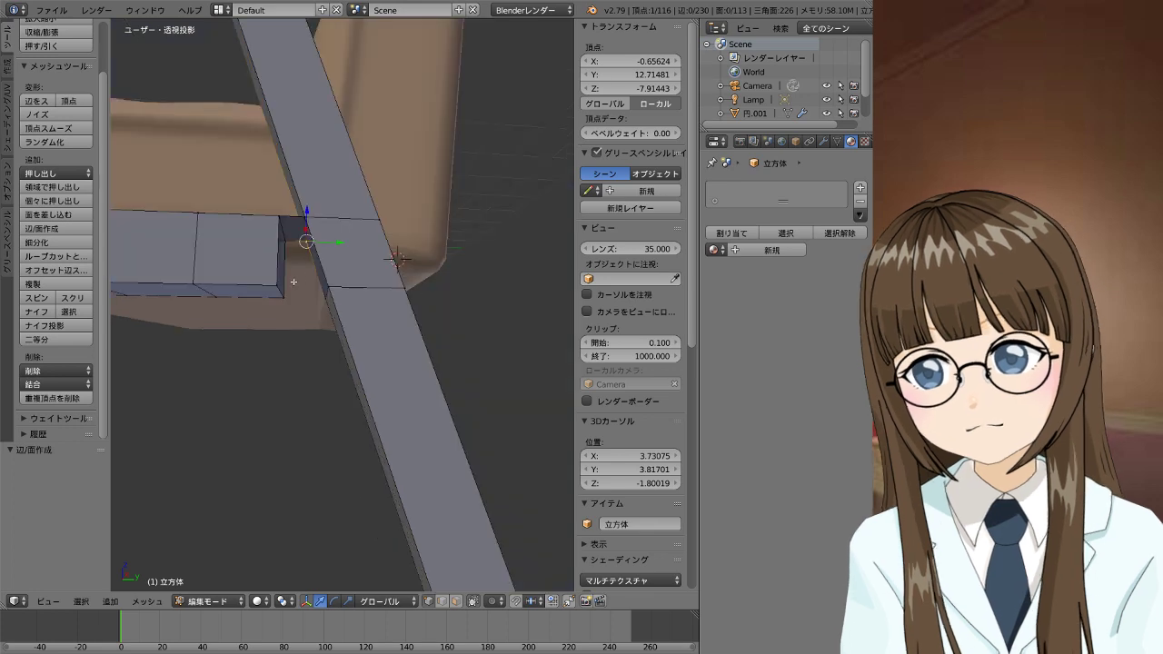
right_click(282, 296, "shift")
right_click(325, 294, "shift")
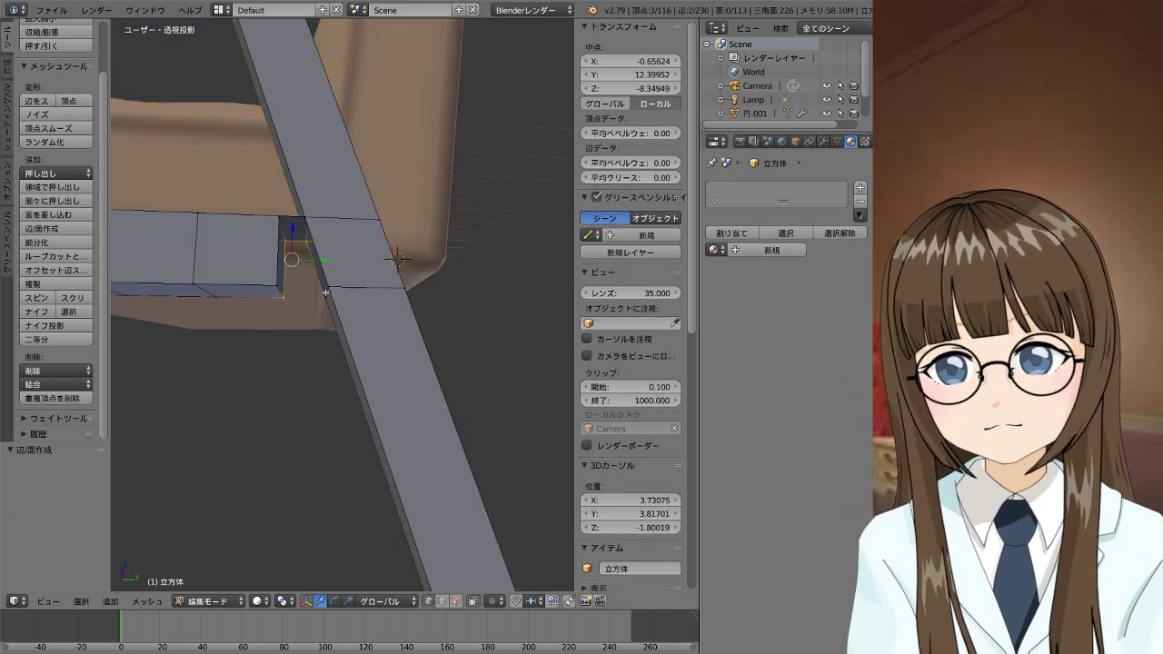
key("f")
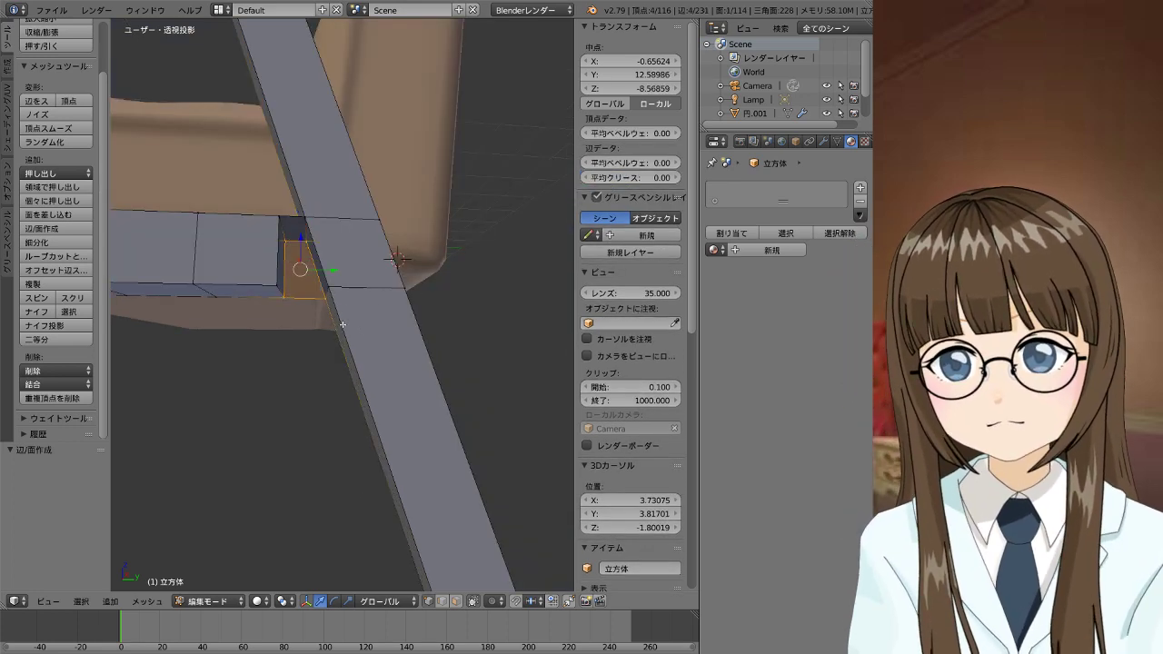
Fill the remaining two junction gaps with faces and return to the orthographic side view
right_click(325, 294, "shift")
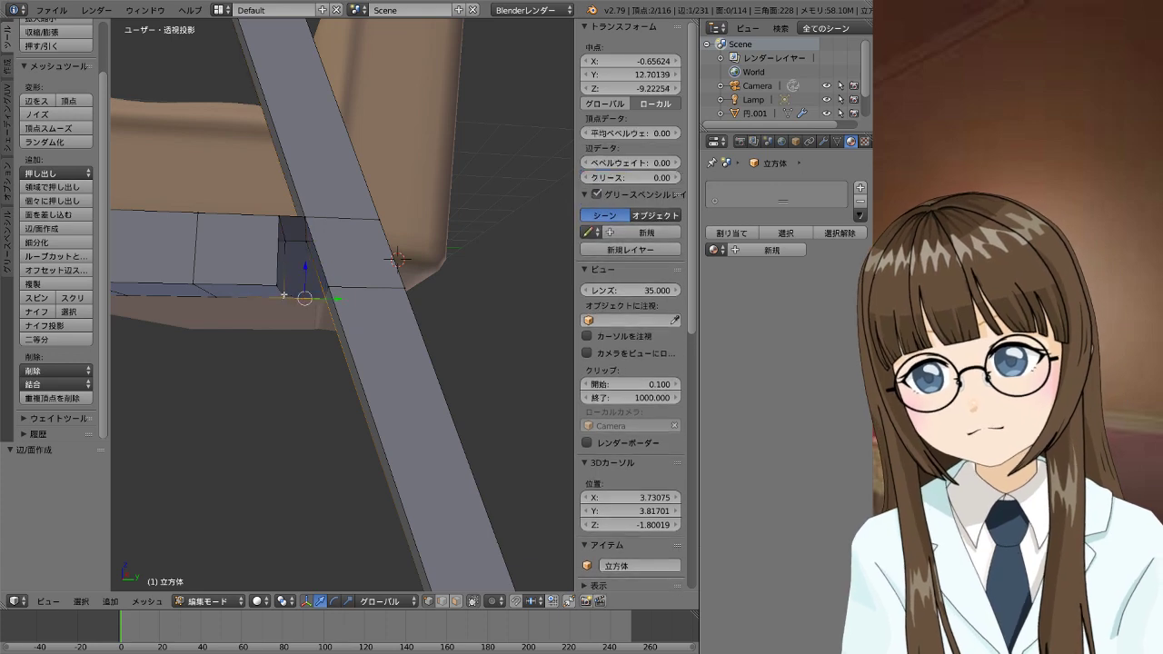
right_click(284, 285, "shift")
key("f")
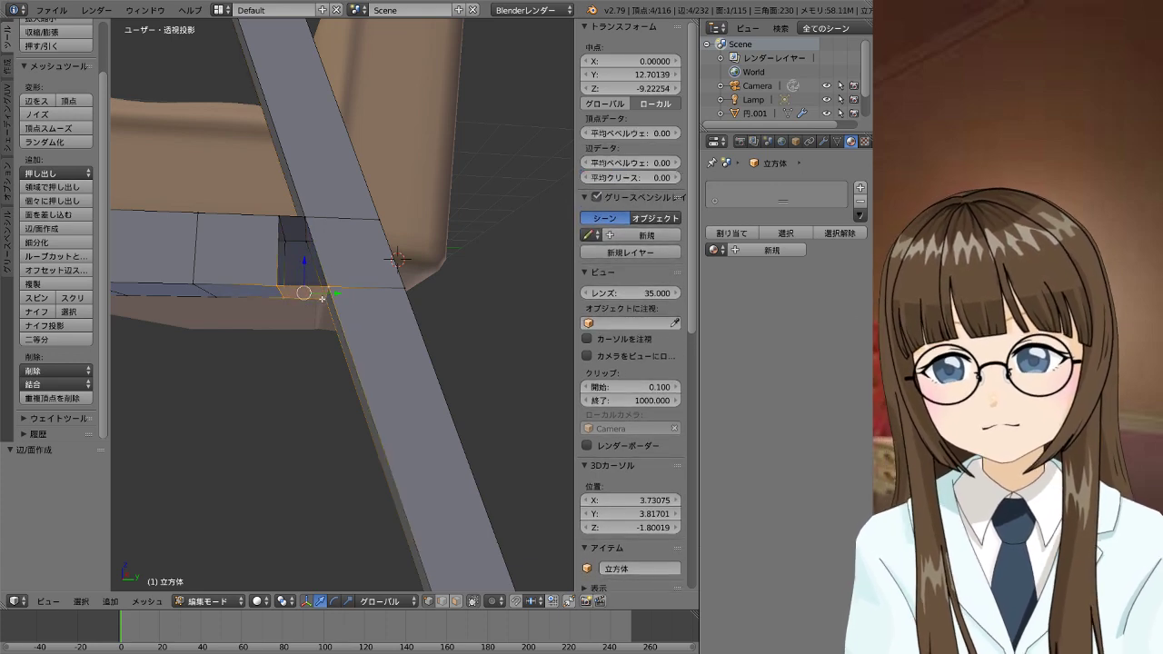
right_click(306, 279)
right_click(282, 282, "shift")
right_click(280, 217, "shift")
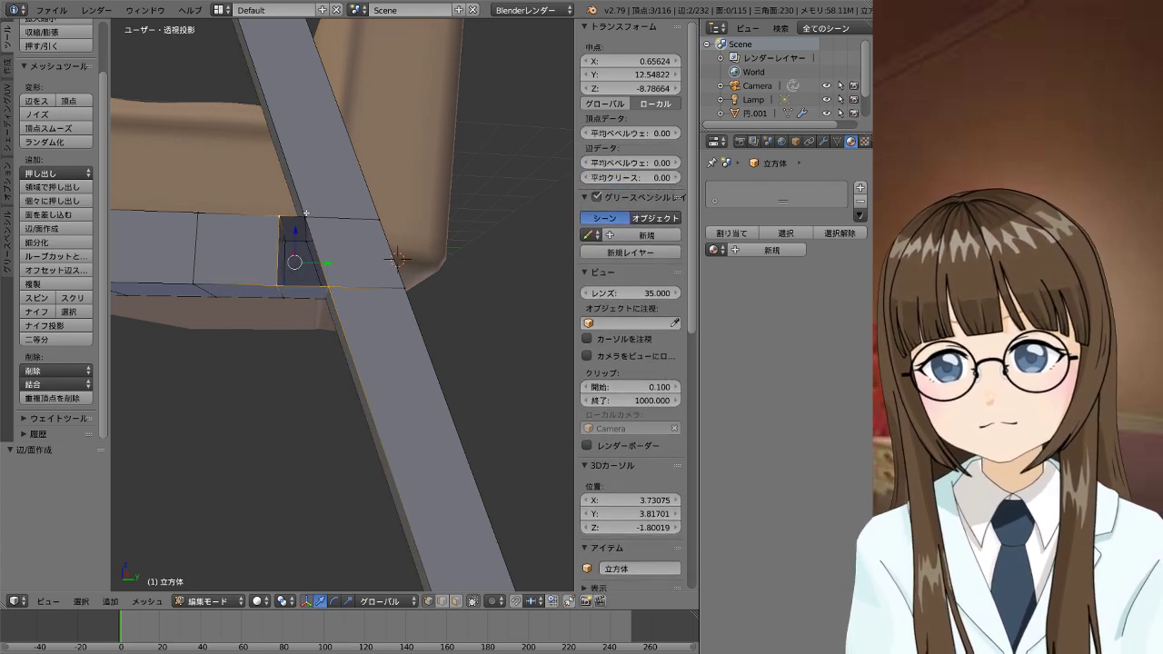
right_click(309, 219, "shift")
key("f")
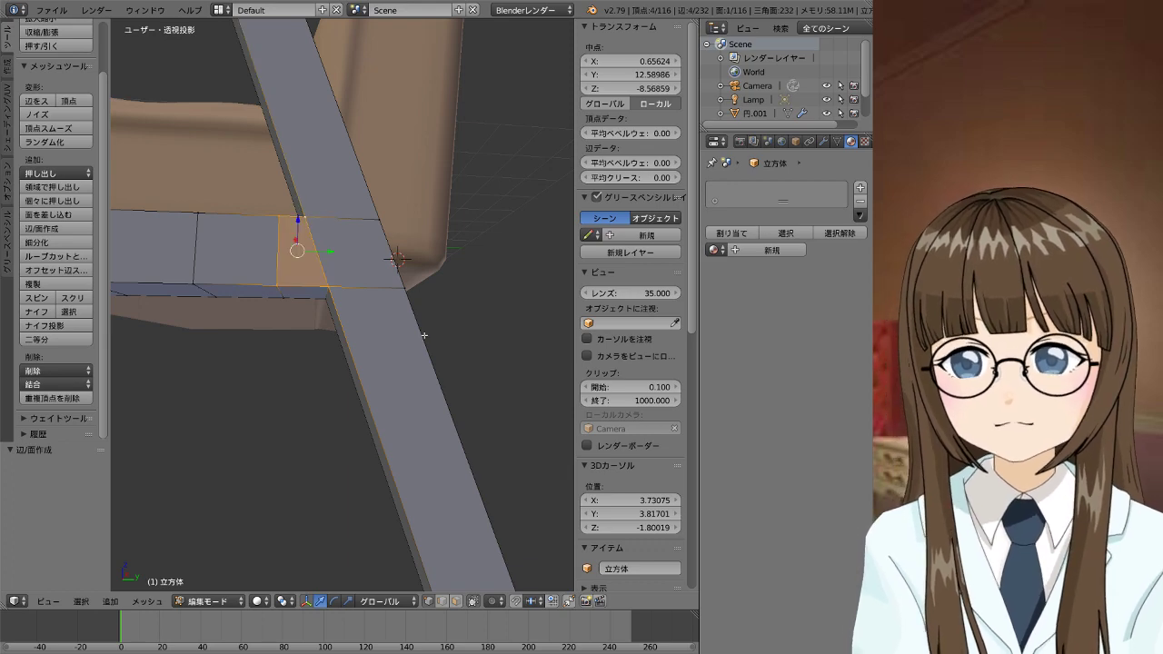
scroll(424, 336, "down", 5)
key("KP_5")
scroll(403, 341, "up", 5)
scroll(418, 377, "down", 1)
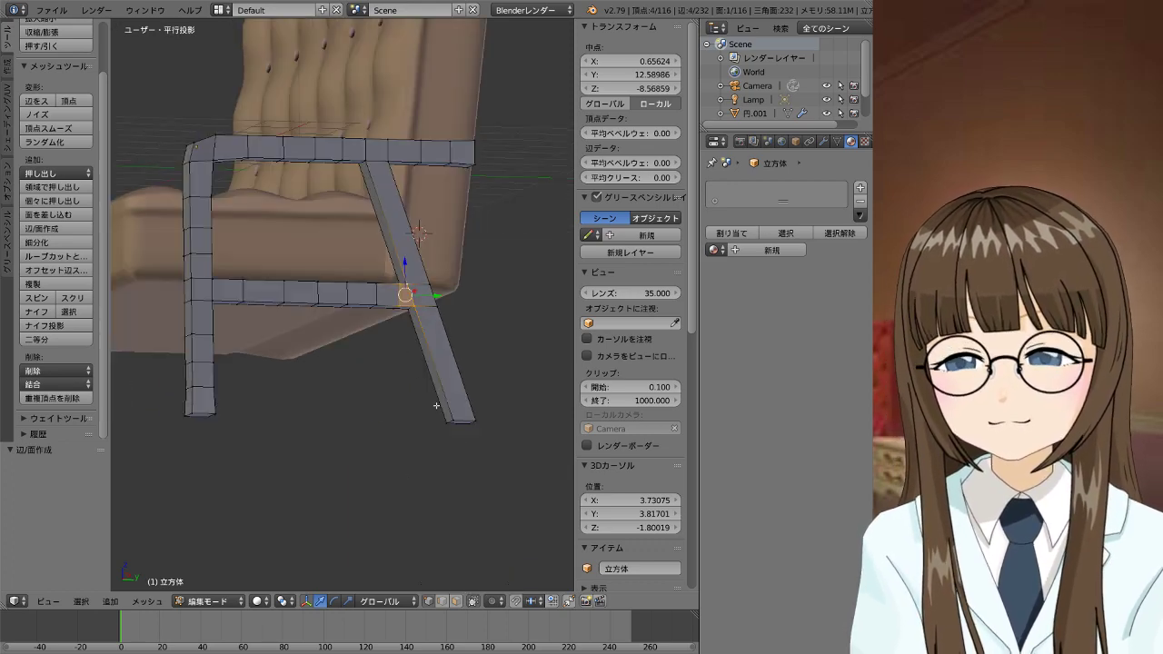
key("KP_1")
key("KP_3")
scroll(316, 367, "down", 2)
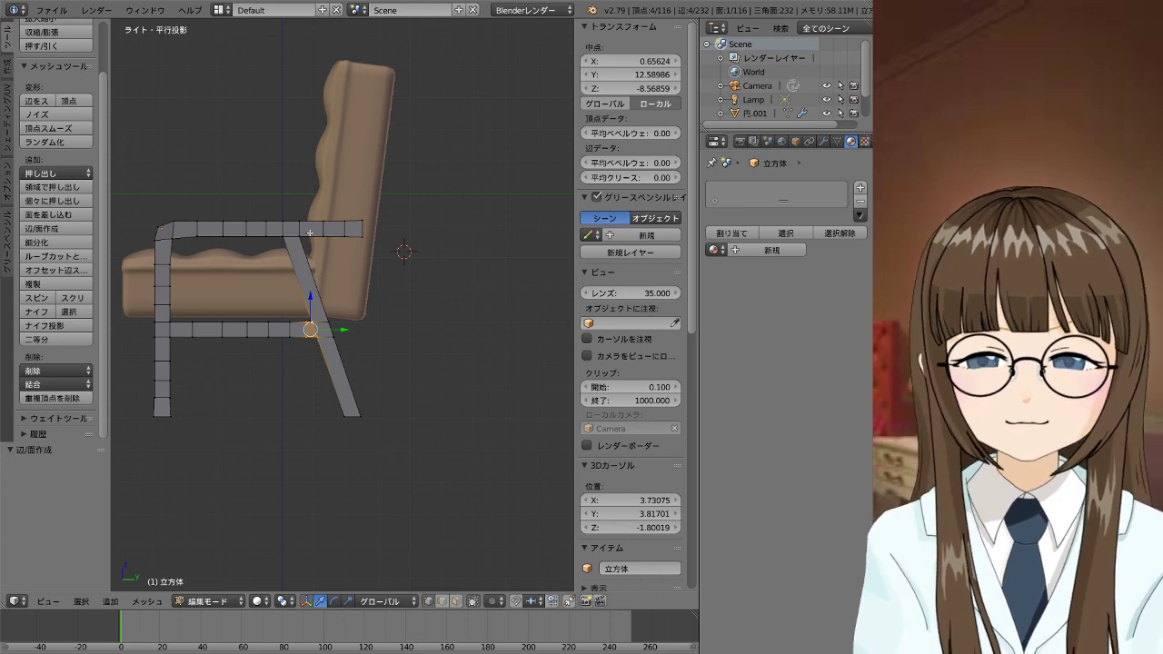
Select the whole side frame and nudge it slightly along Y in front view
right_click(362, 237)
mouse_move(383, 308)
middle_mouse_down()
mouse_move(444, 334)
mouse_move(426, 320)
middle_mouse_up()
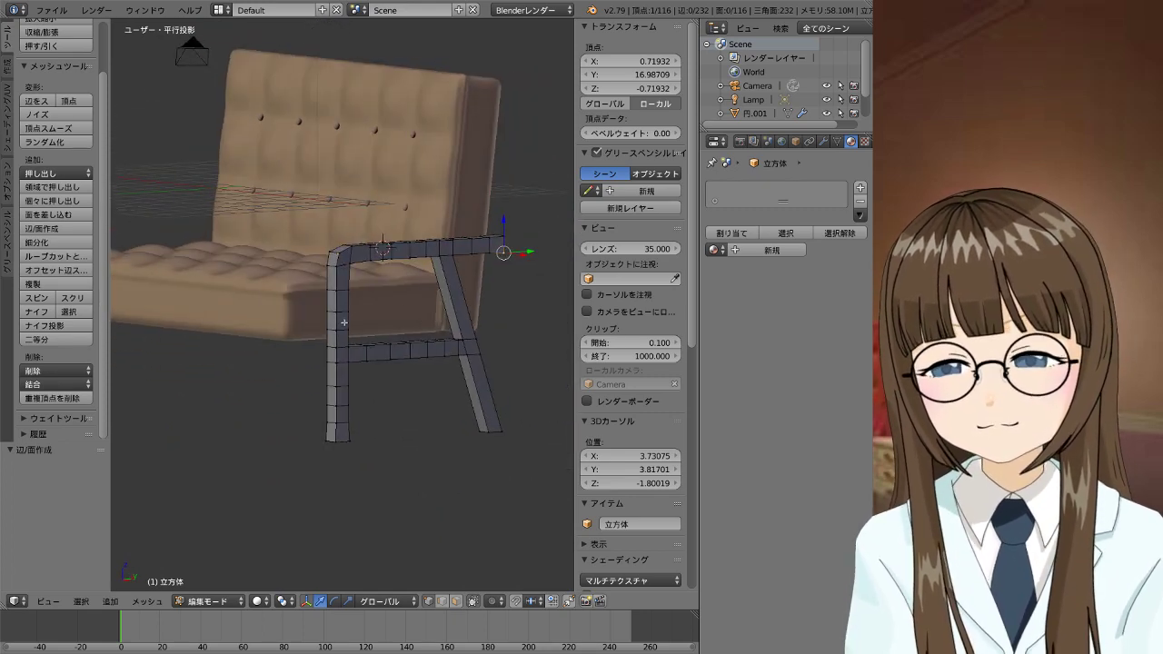
key("a")
key("KP_1")
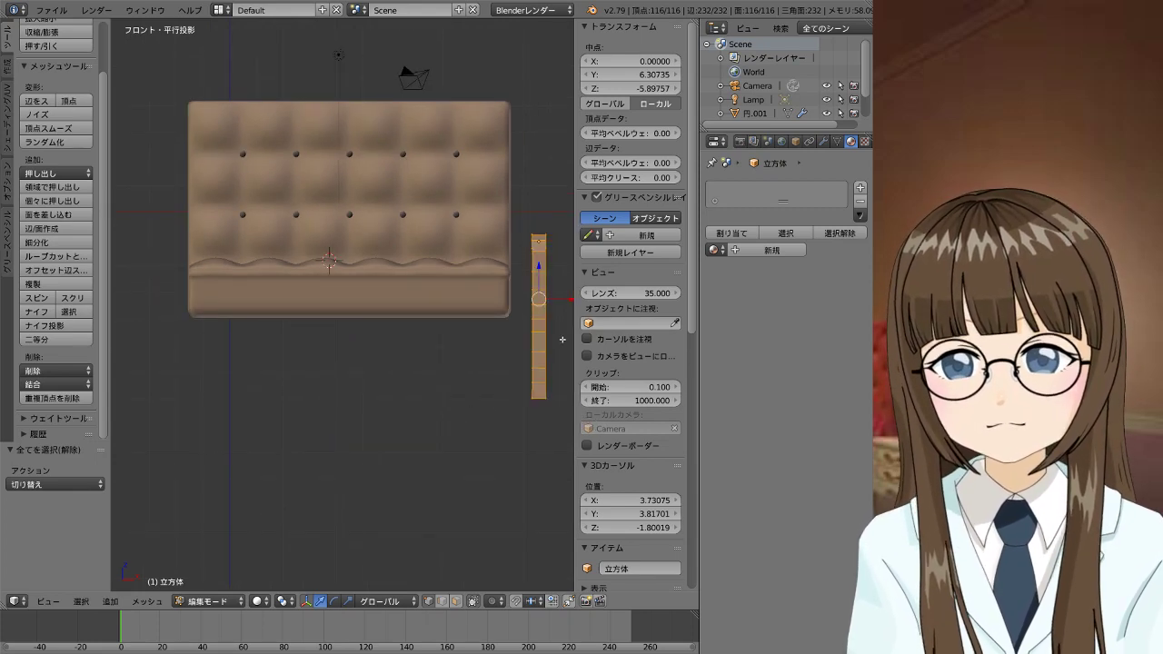
key("g")
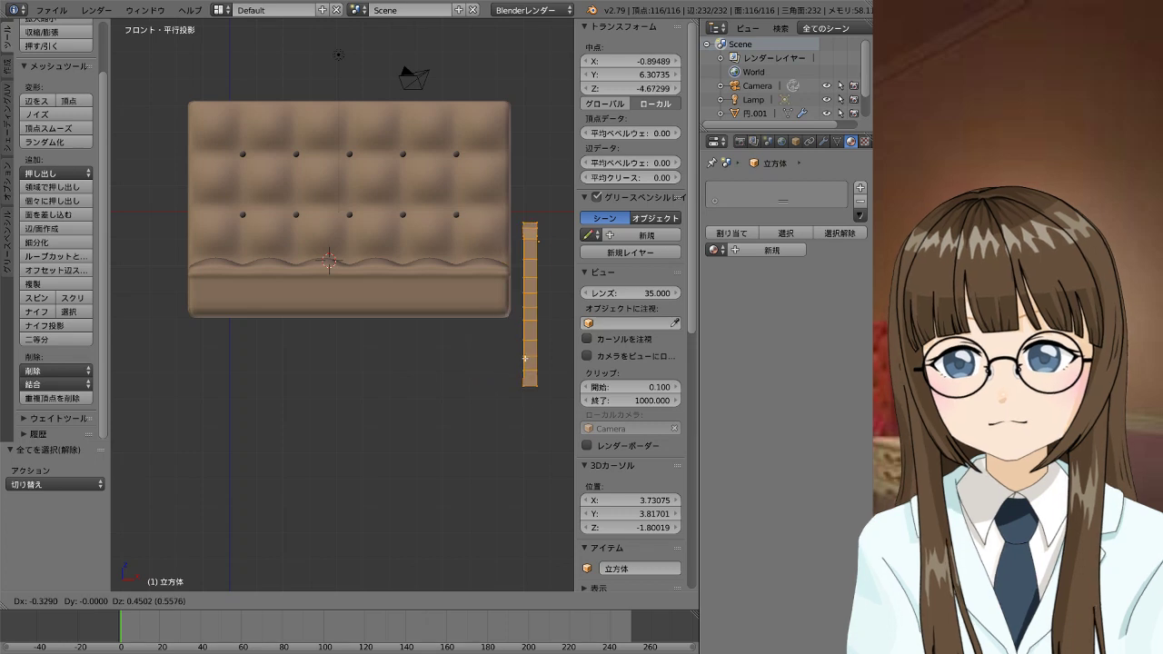
right_click(538, 372)
key("g")
key("y")
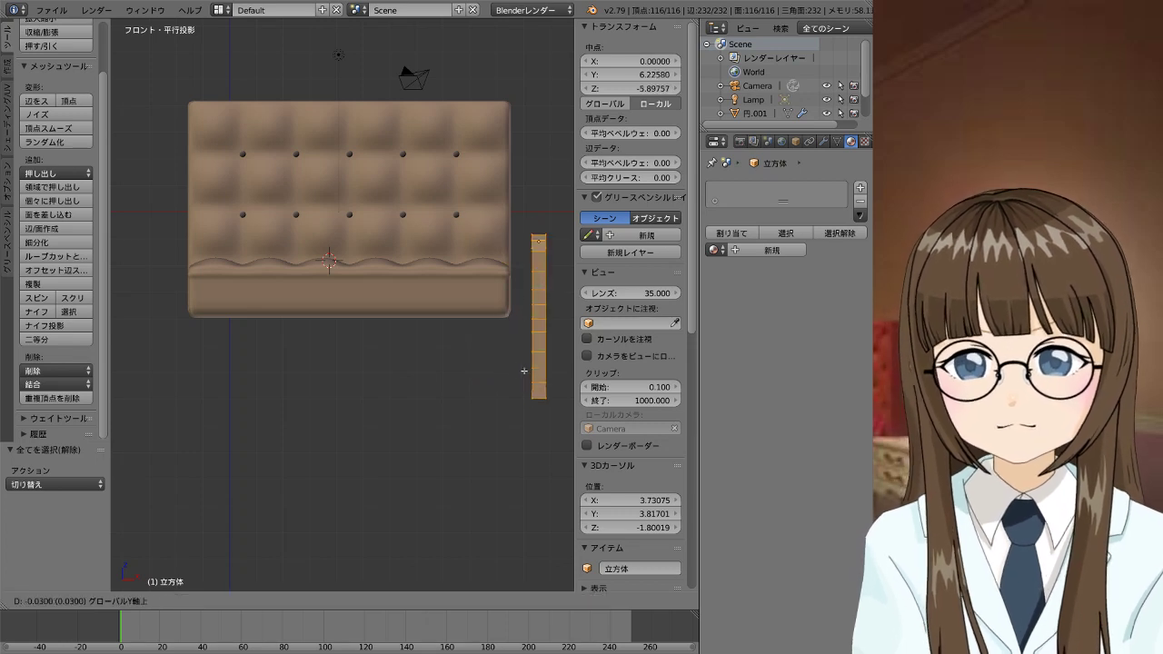
left_click(546, 369)
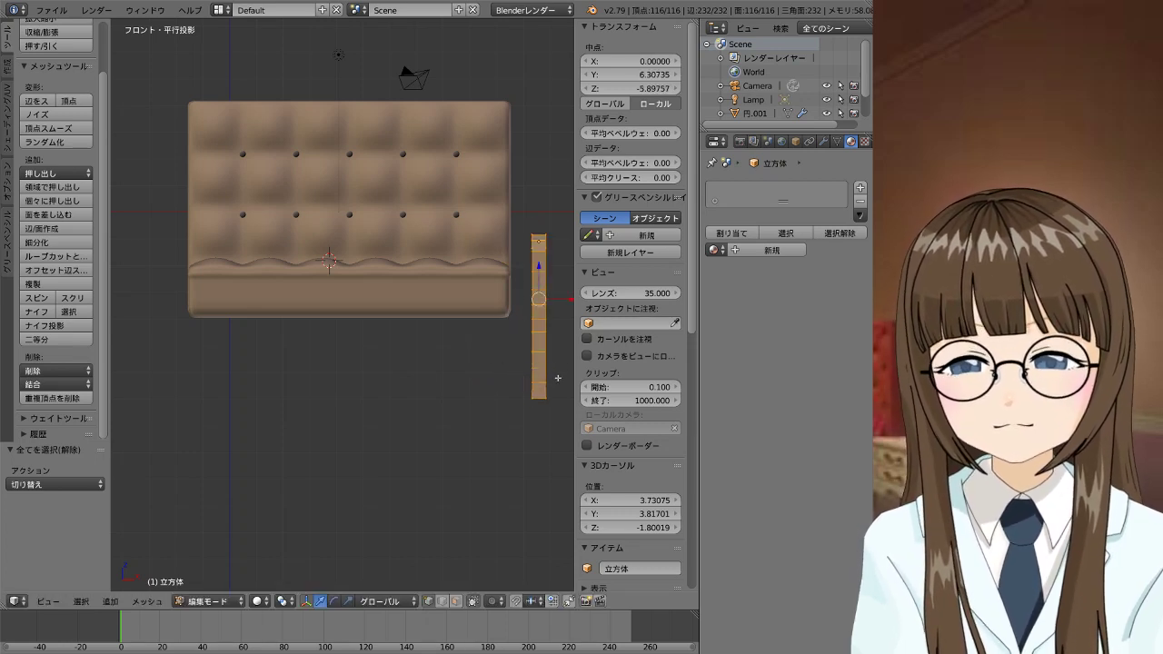
Move the frame along X by about -0.796 against the sofa and duplicate it
key("g")
key("x")
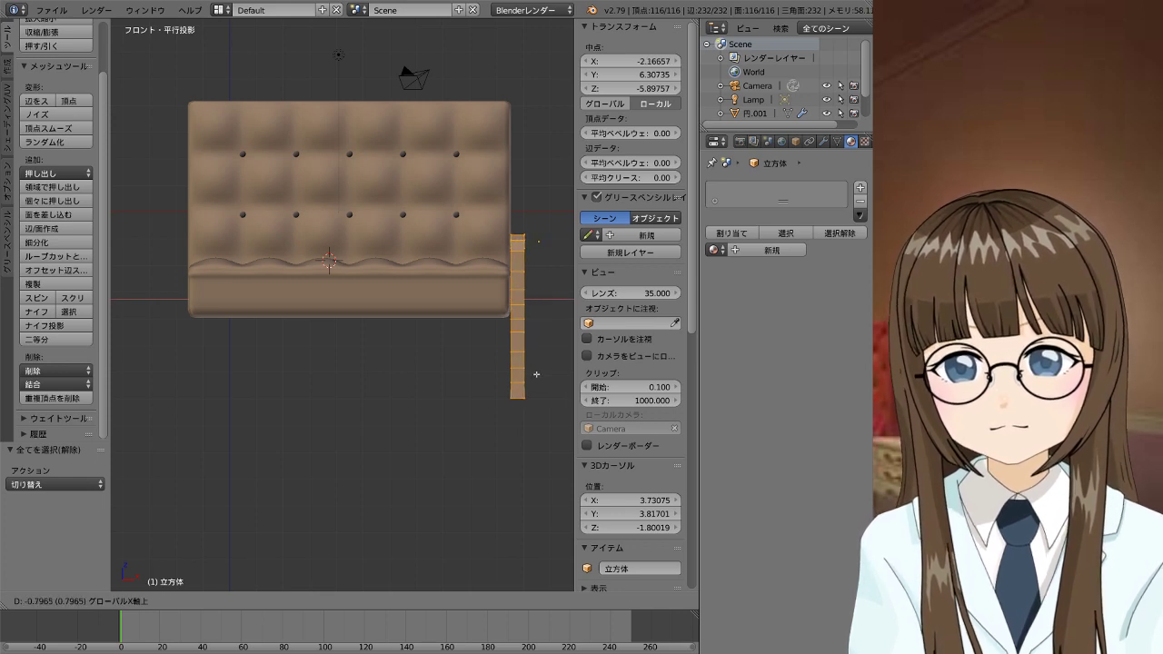
left_click(536, 375)
scroll(536, 363, "up", 3)
mouse_move(536, 364)
middle_mouse_down()
mouse_move(482, 302)
mouse_move(367, 348)
mouse_move(206, 297)
mouse_move(392, 372)
mouse_move(281, 402)
mouse_move(242, 397)
middle_mouse_up()
key("KP_1")
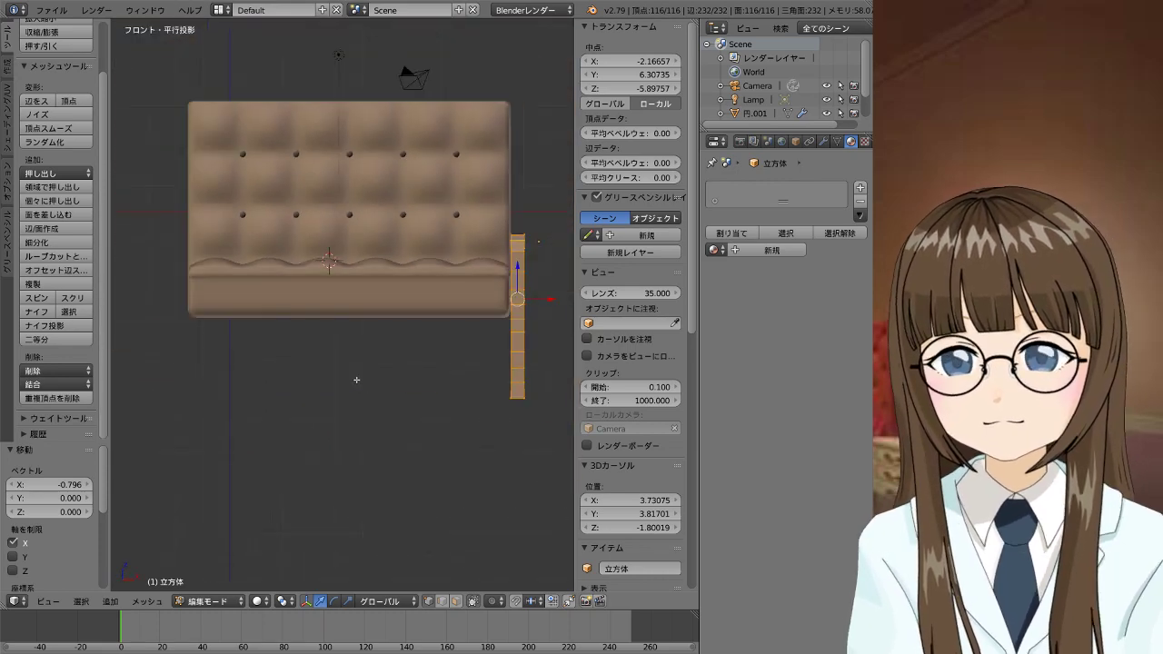
middle_click_drag(511, 357, 485, 385, "shift")
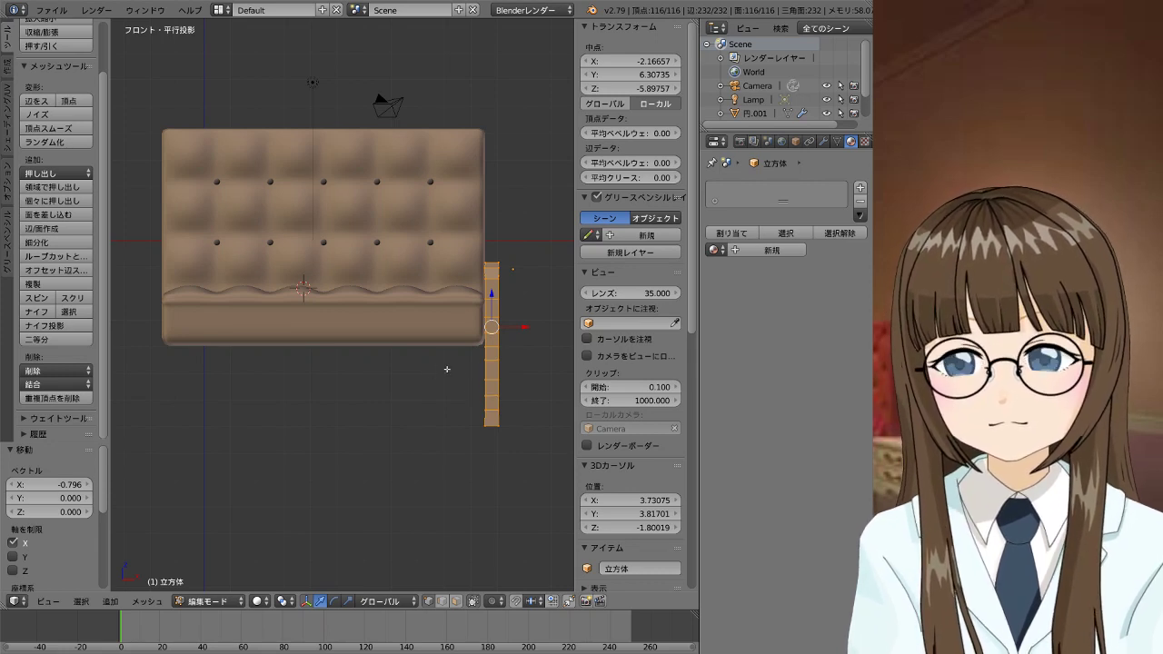
key("shift+d")
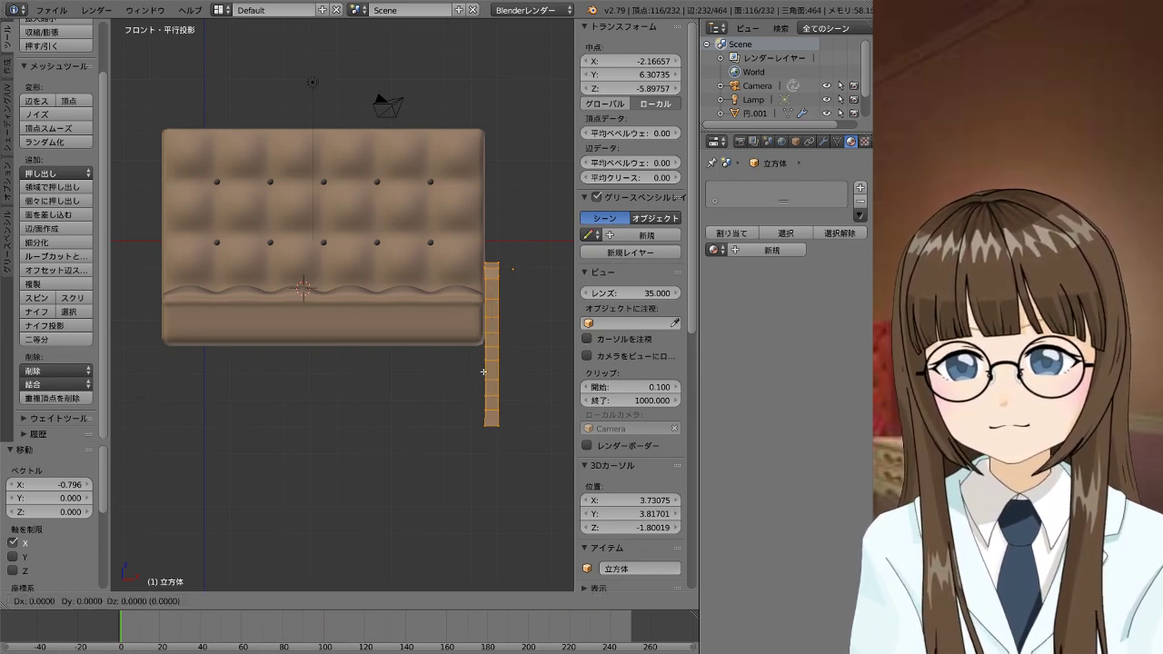
Move the duplicated frame -12.622 along X to the sofa's left side
key("g")
right_click(403, 368)
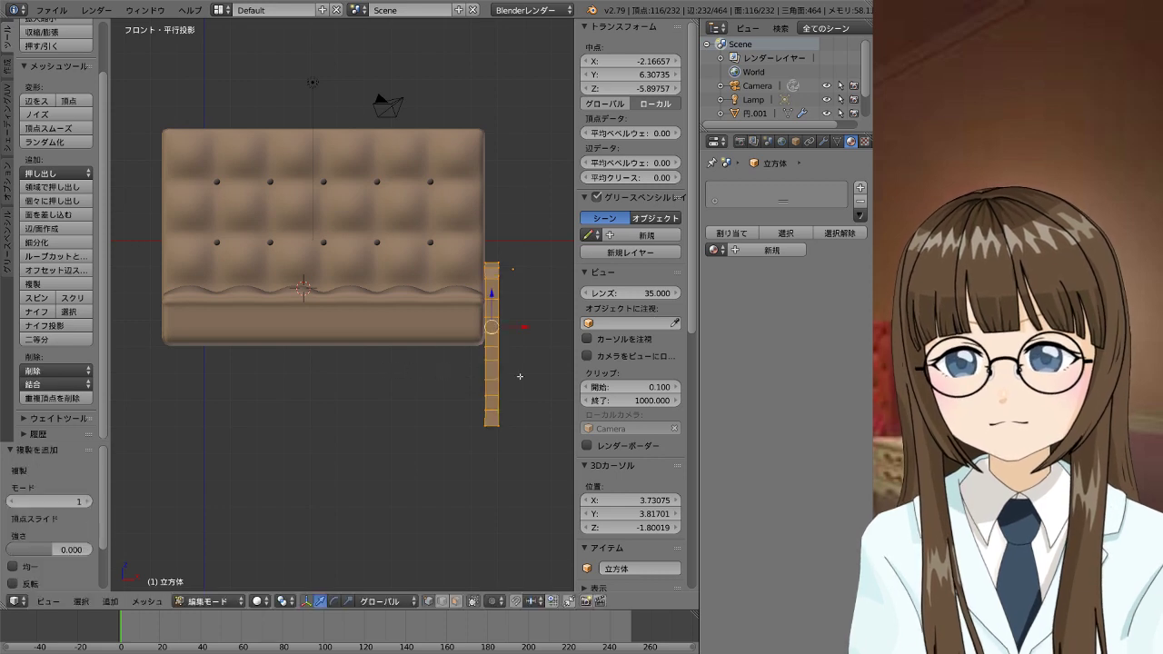
key("g")
right_click(563, 374)
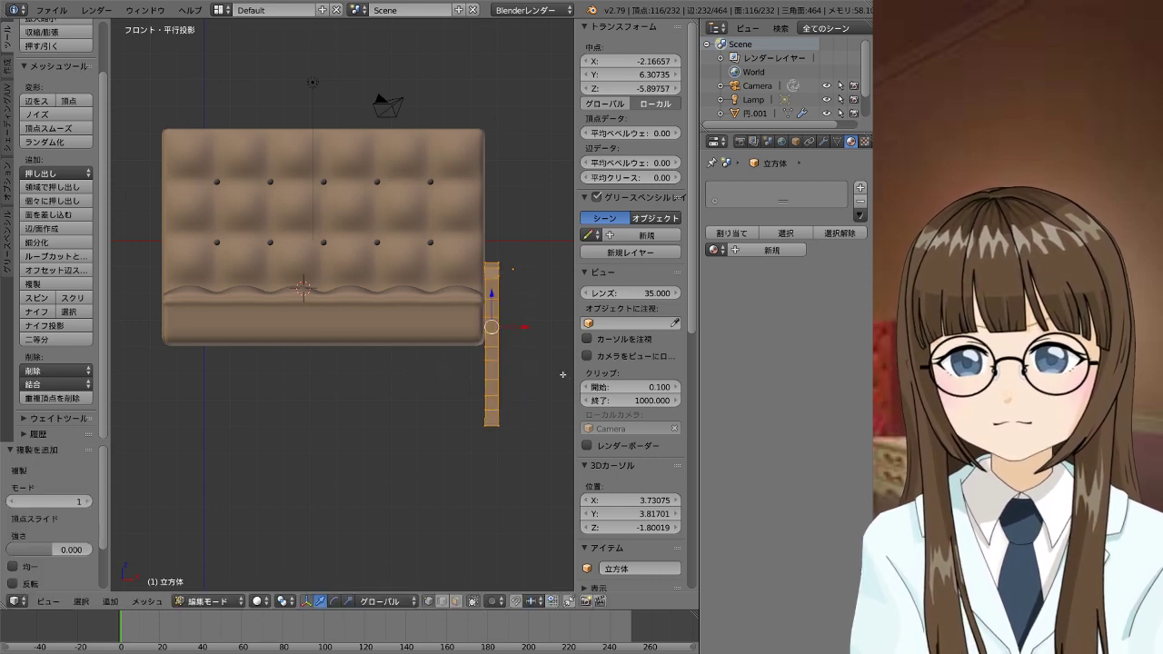
key("g")
key("x")
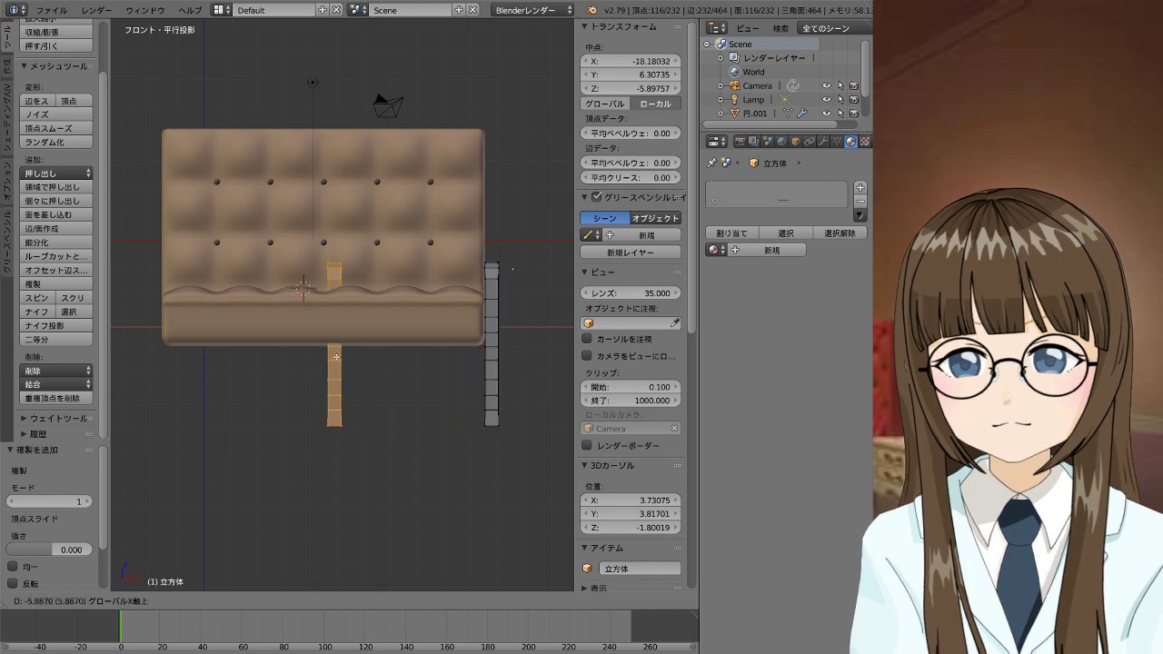
left_click(225, 350)
Lower a vertex on the left frame along Z, checking it from several angles
right_click(161, 317)
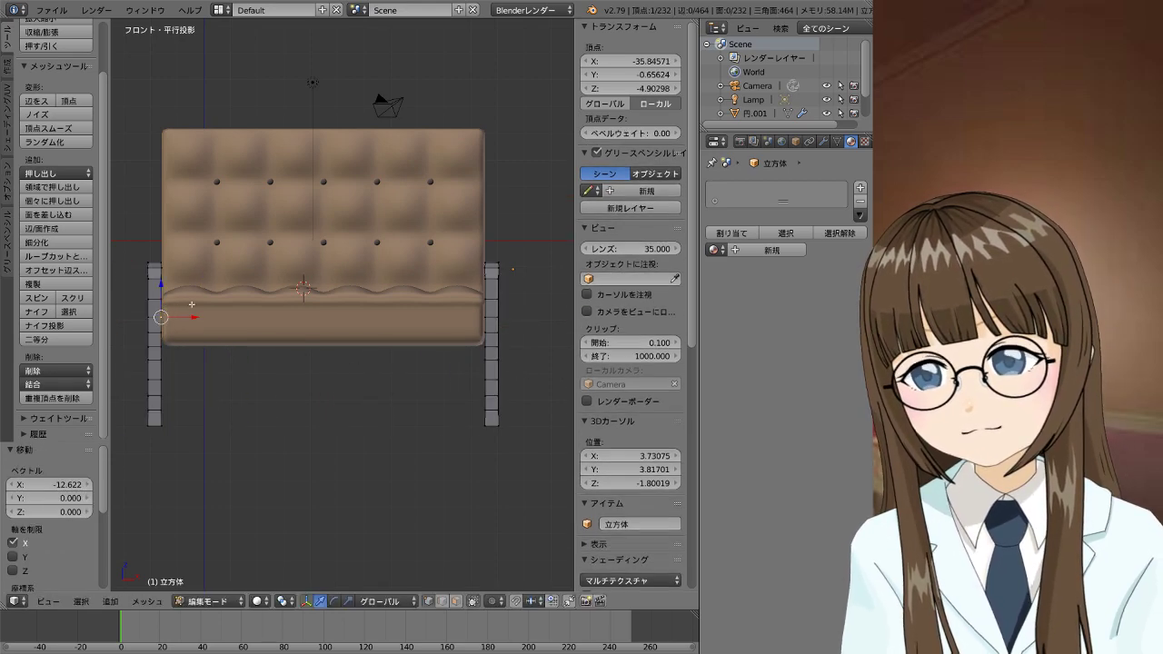
middle_click_drag(426, 330, 463, 343)
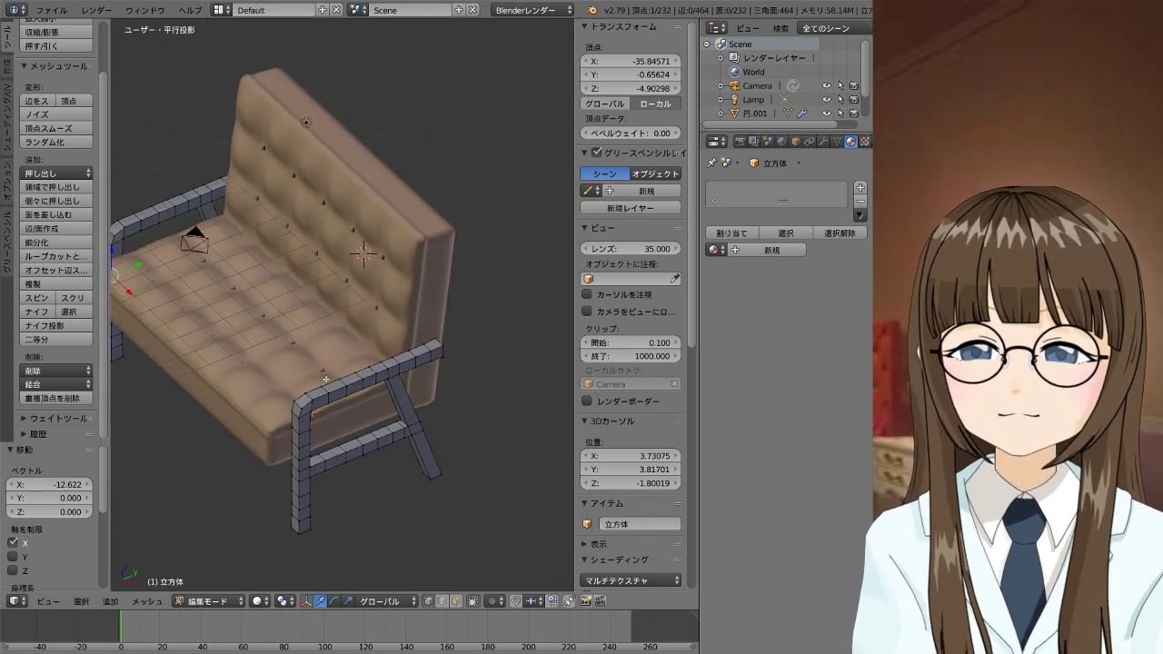
key("KP_1")
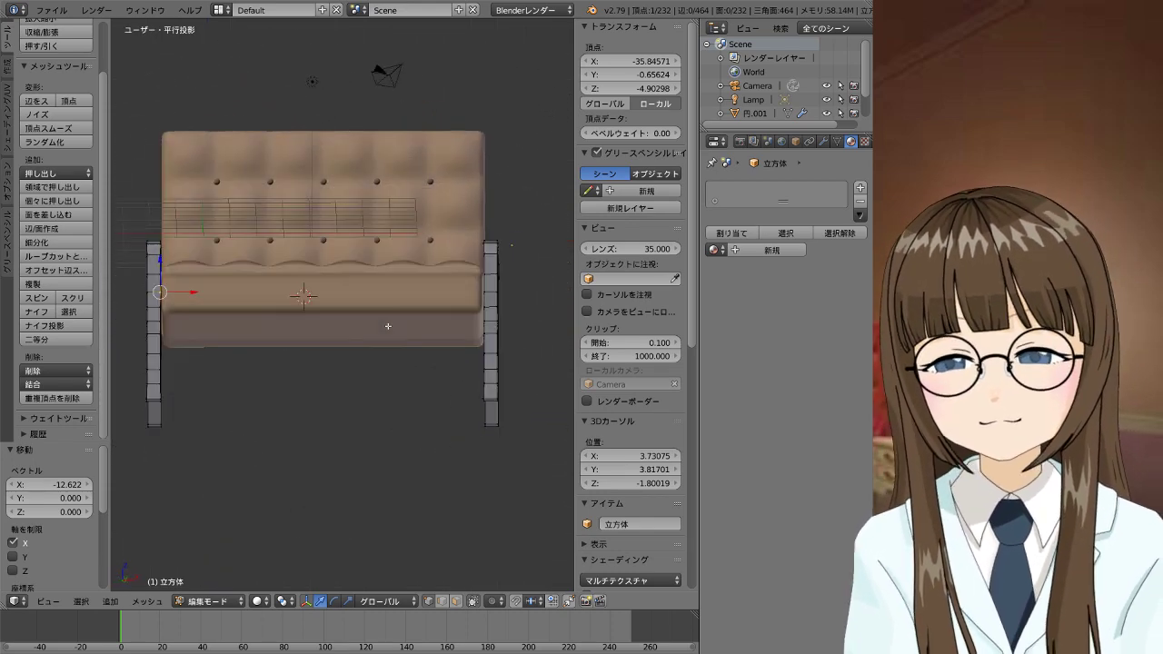
middle_click_drag(387, 324, 539, 385)
key("KP_1")
middle_click_drag(136, 409, 132, 410)
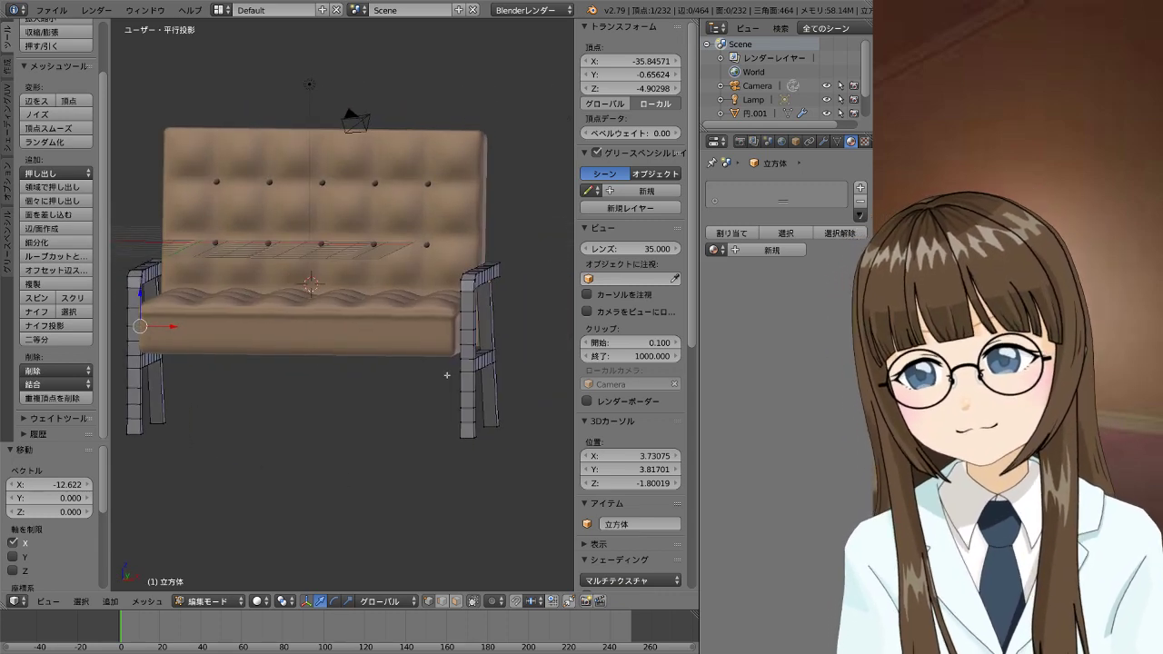
key("g")
key("z")
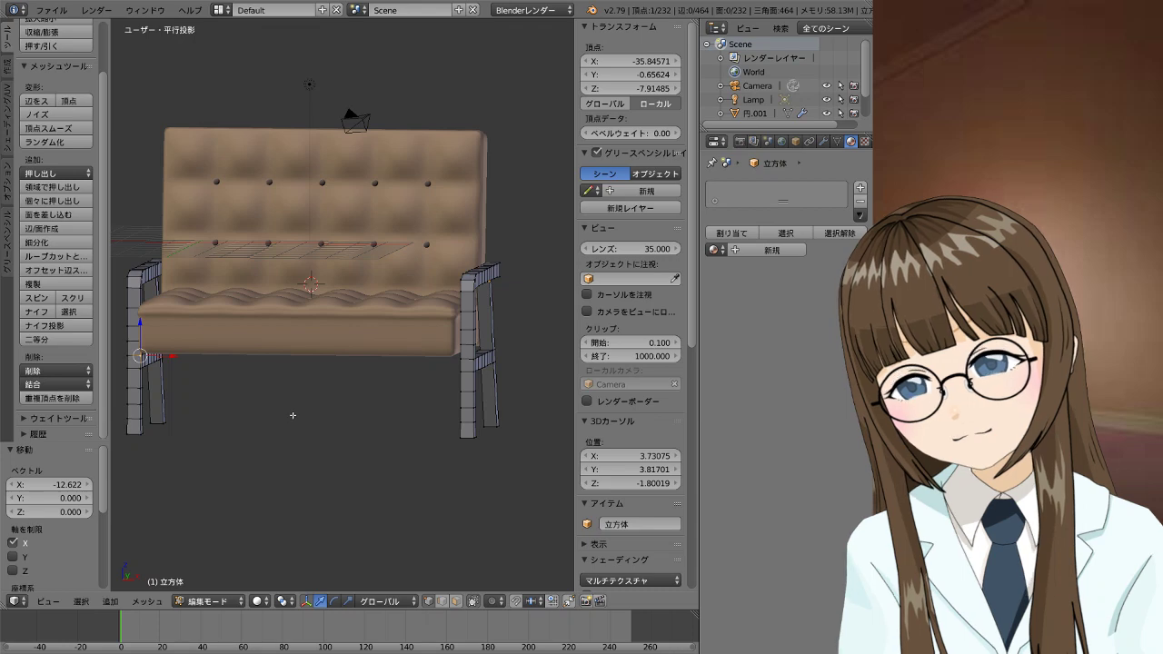
Enable selecting hidden vertices and return to a perspective front view
mouse_move(293, 415)
middle_mouse_down()
mouse_move(221, 408)
mouse_move(208, 390)
mouse_move(362, 400)
middle_mouse_up()
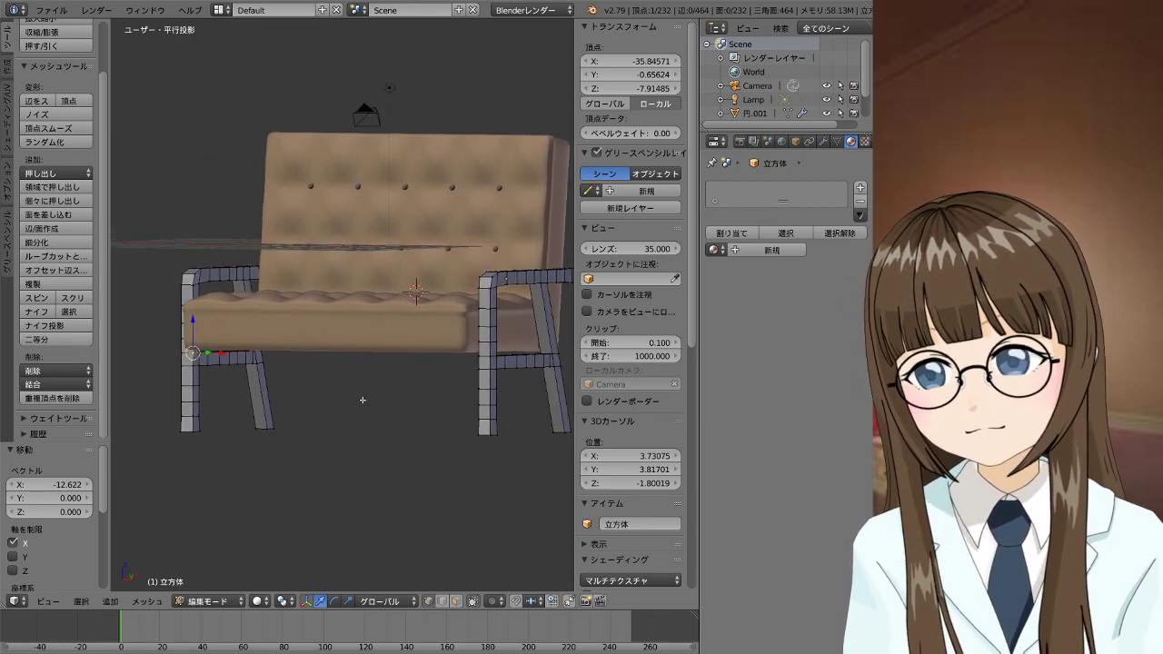
left_click(475, 601)
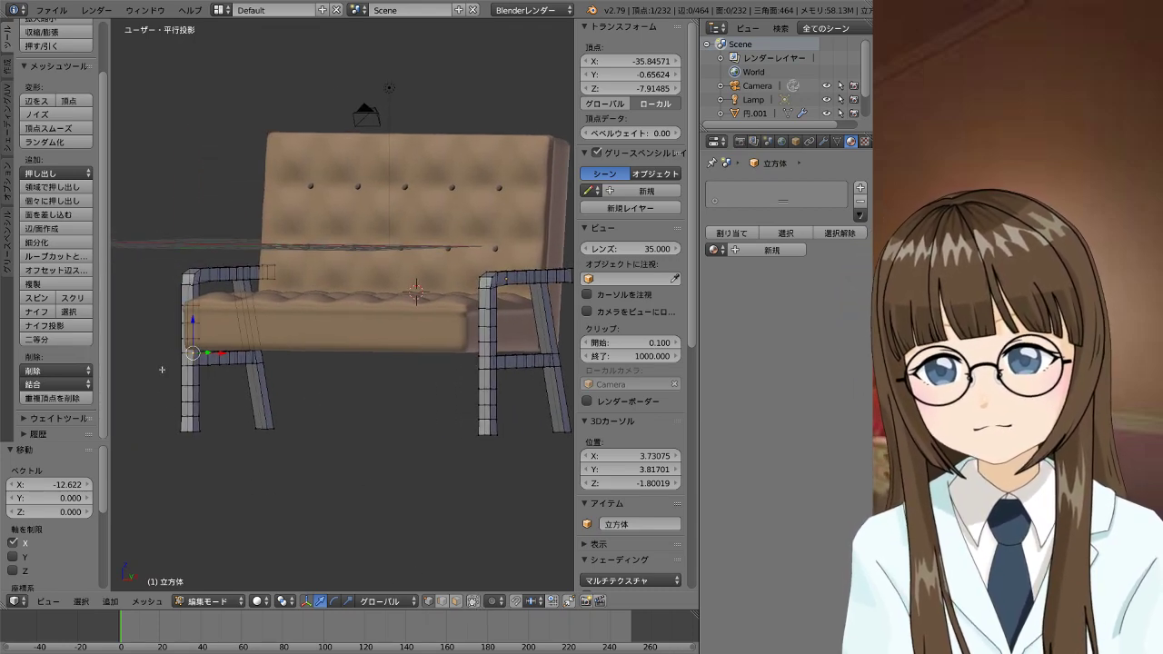
middle_click_drag(358, 384, 428, 395)
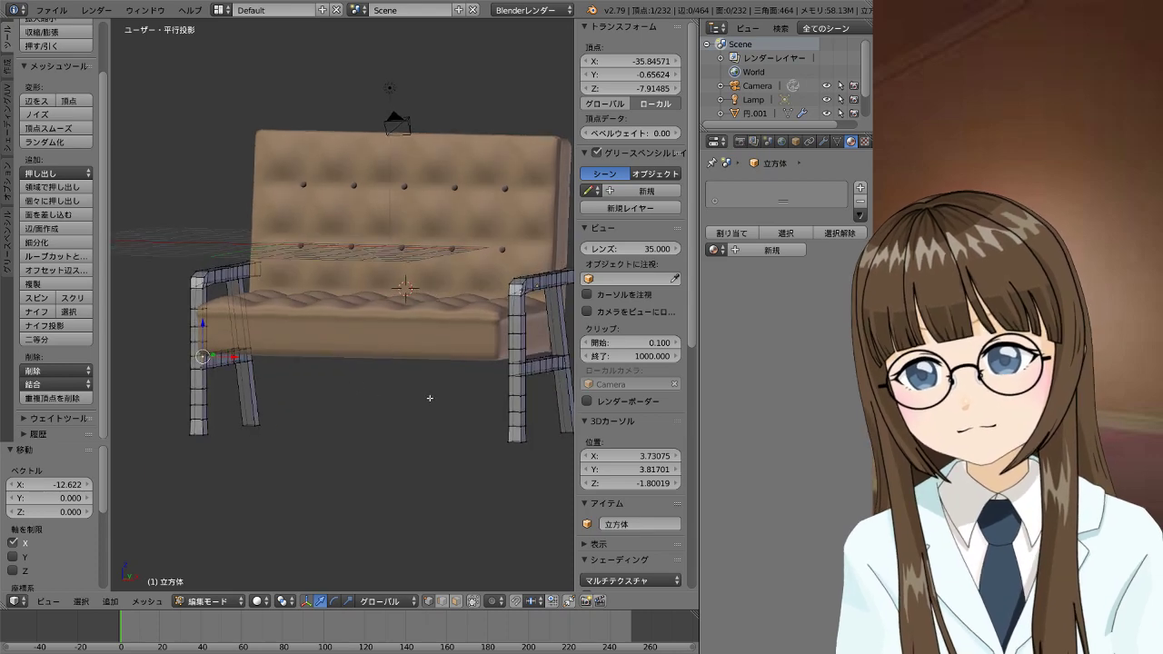
key("KP_1")
key("KP_5")
scroll(330, 419, "down", 2)
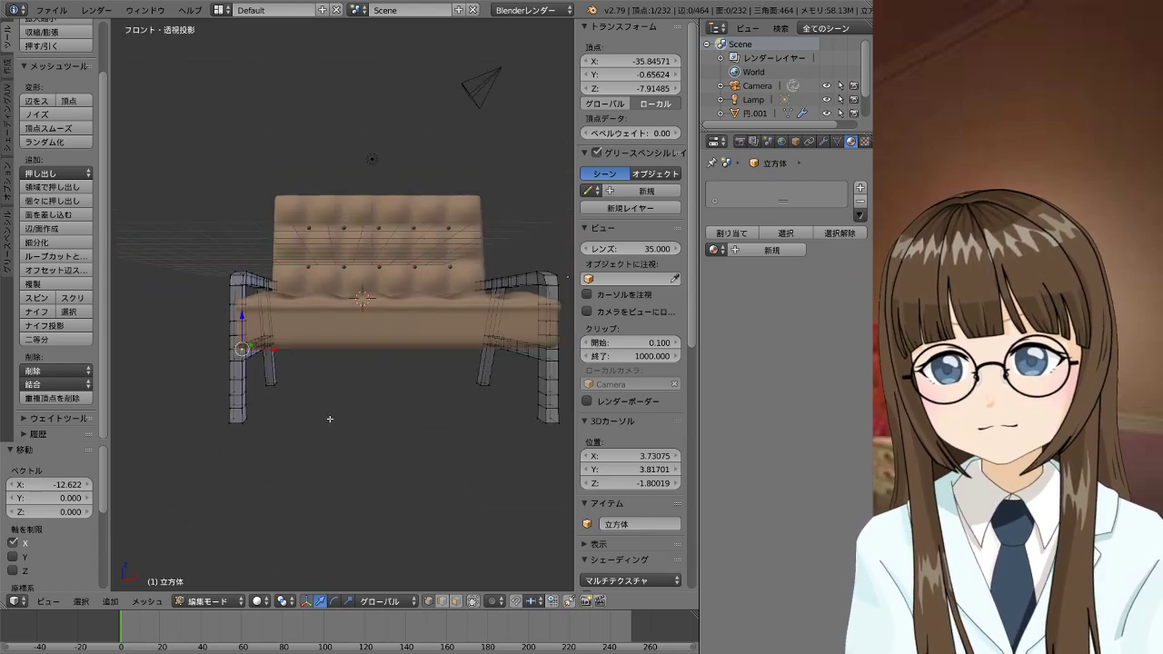
Fill the first face between four selected vertices spanning the two side frames
right_click(248, 347, "shift")
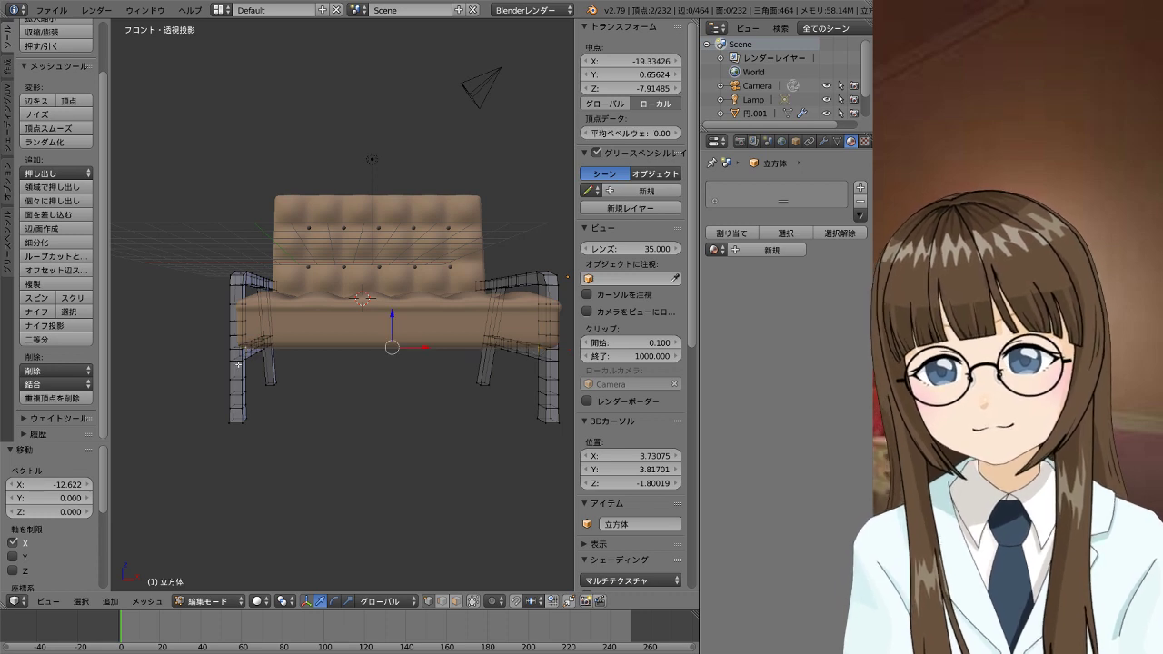
right_click(547, 363, "shift")
right_click(545, 363, "shift")
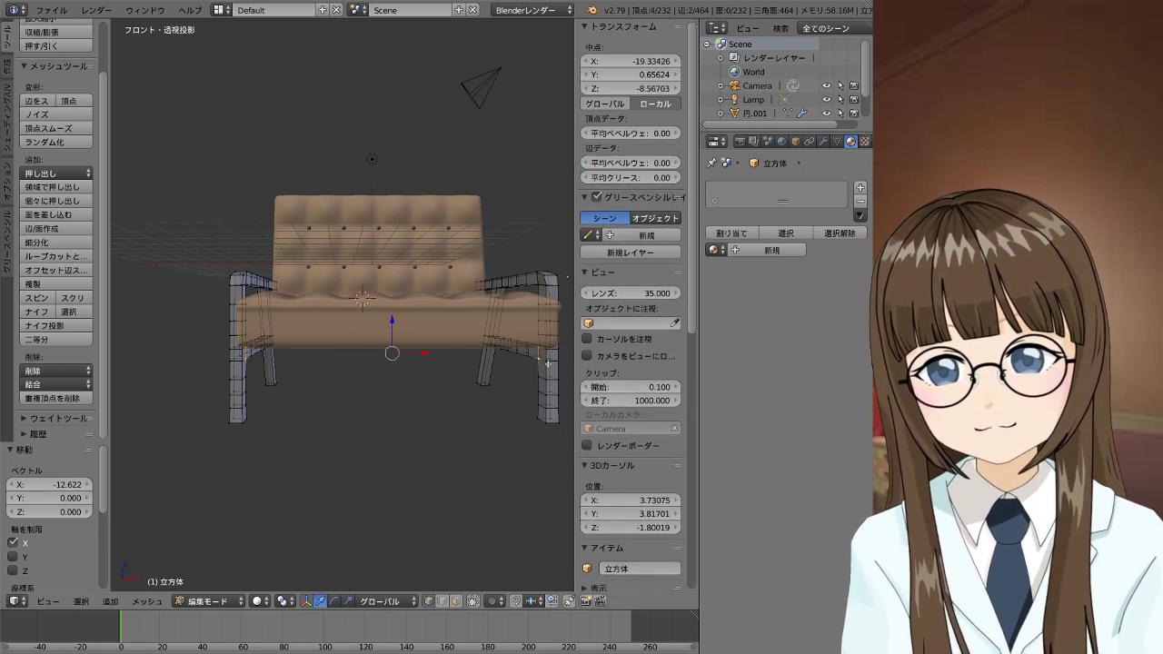
key("f")
Fill a crossbar face between four vertices on the left and right legs
right_click(242, 360)
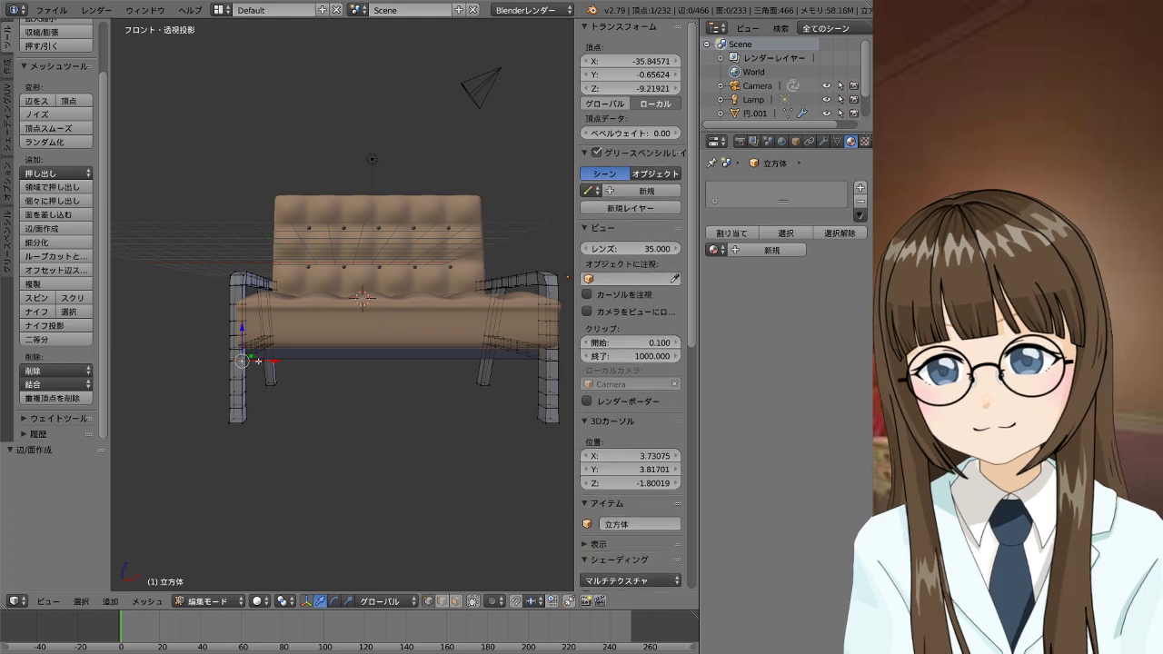
right_click(539, 359)
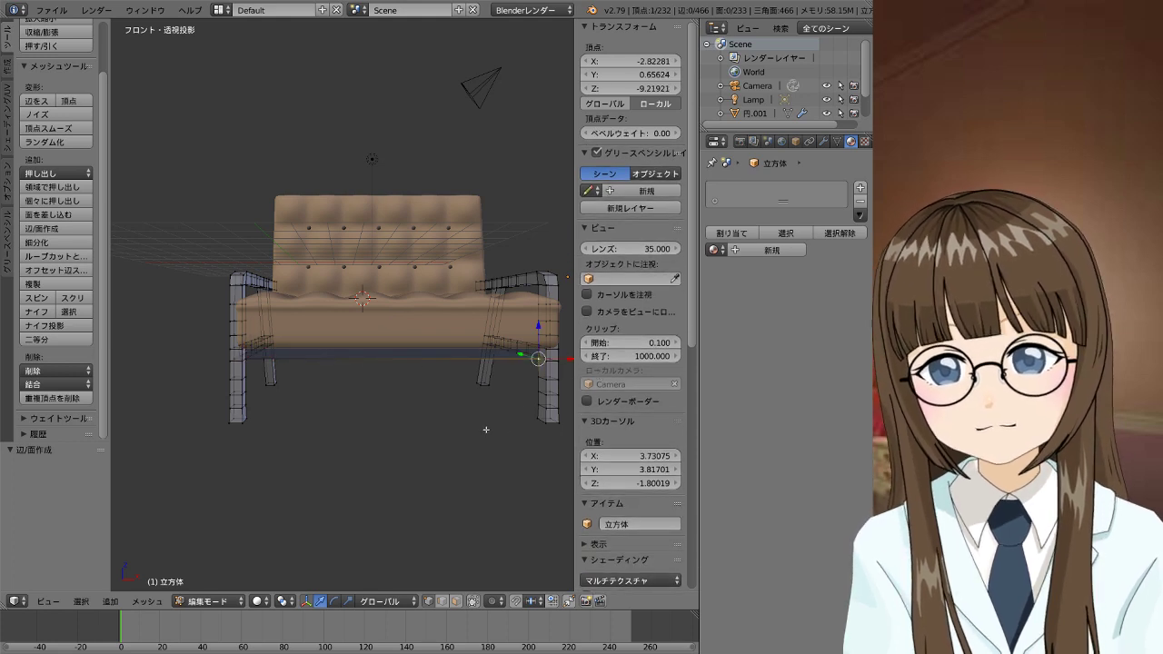
right_click(238, 365, "shift")
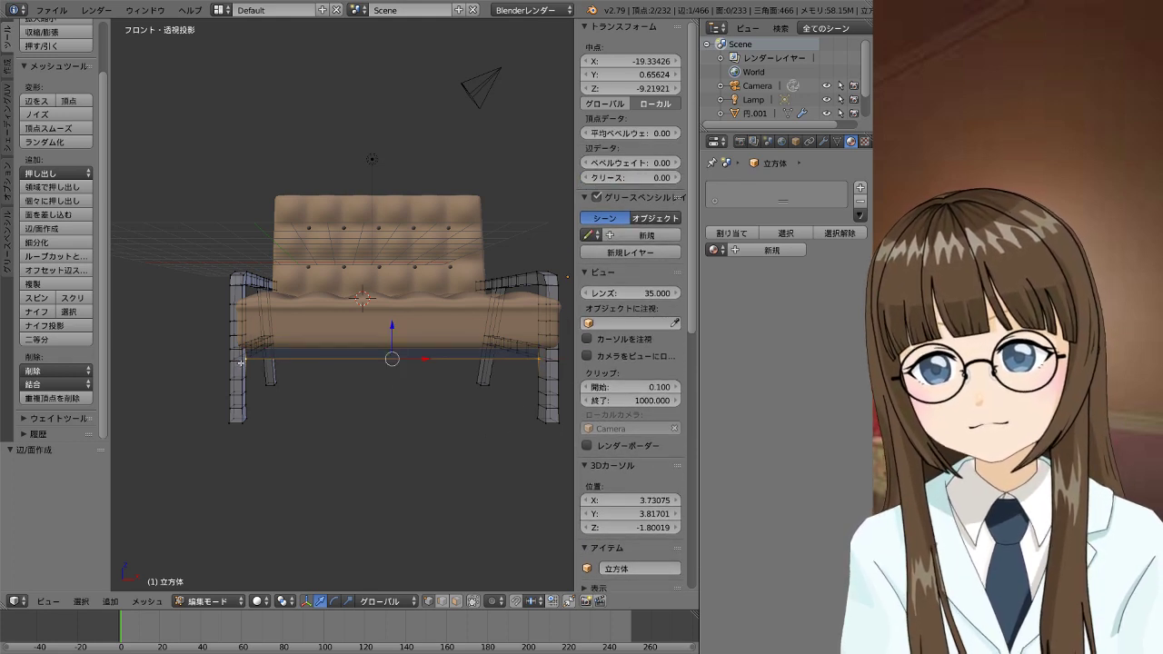
right_click(242, 362, "shift")
right_click(543, 368, "shift")
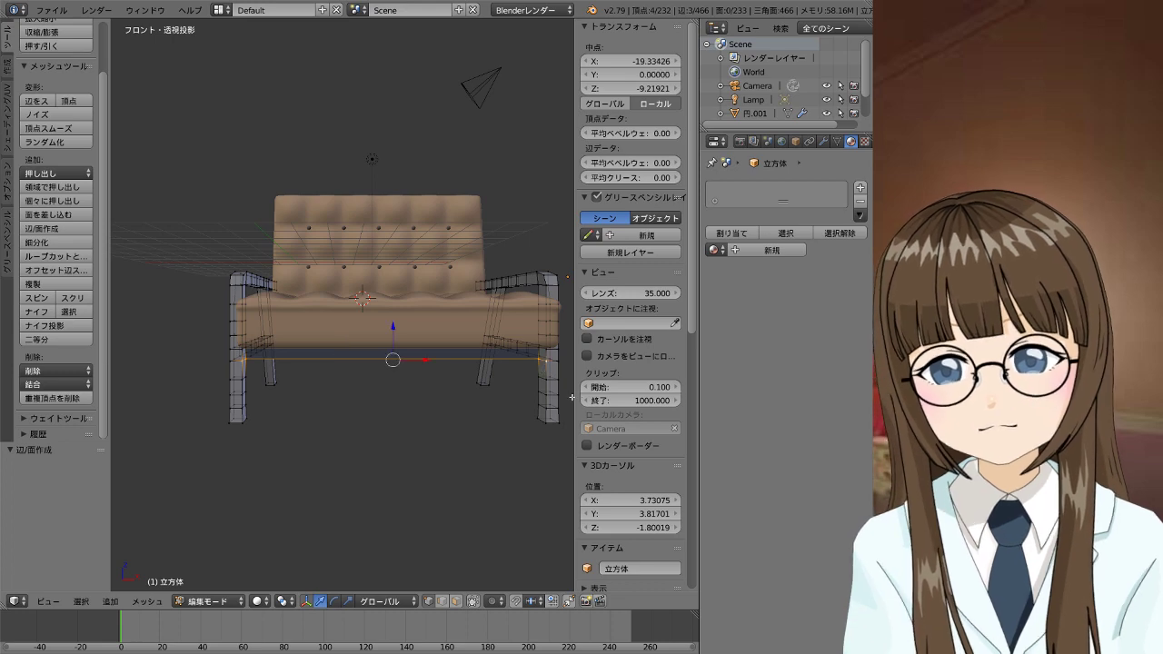
key("f")
Select mirrored vertices on both frames and fill another crossbar face between them
right_click(243, 348)
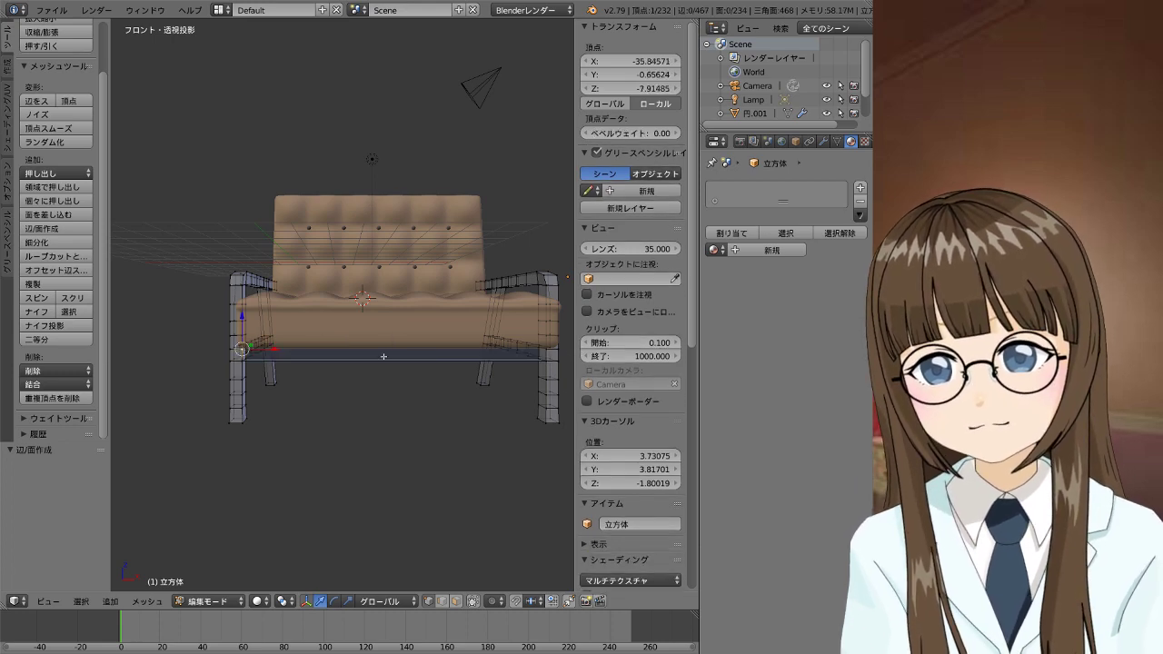
scroll(349, 356, "up", 3)
scroll(202, 404, "down", 1)
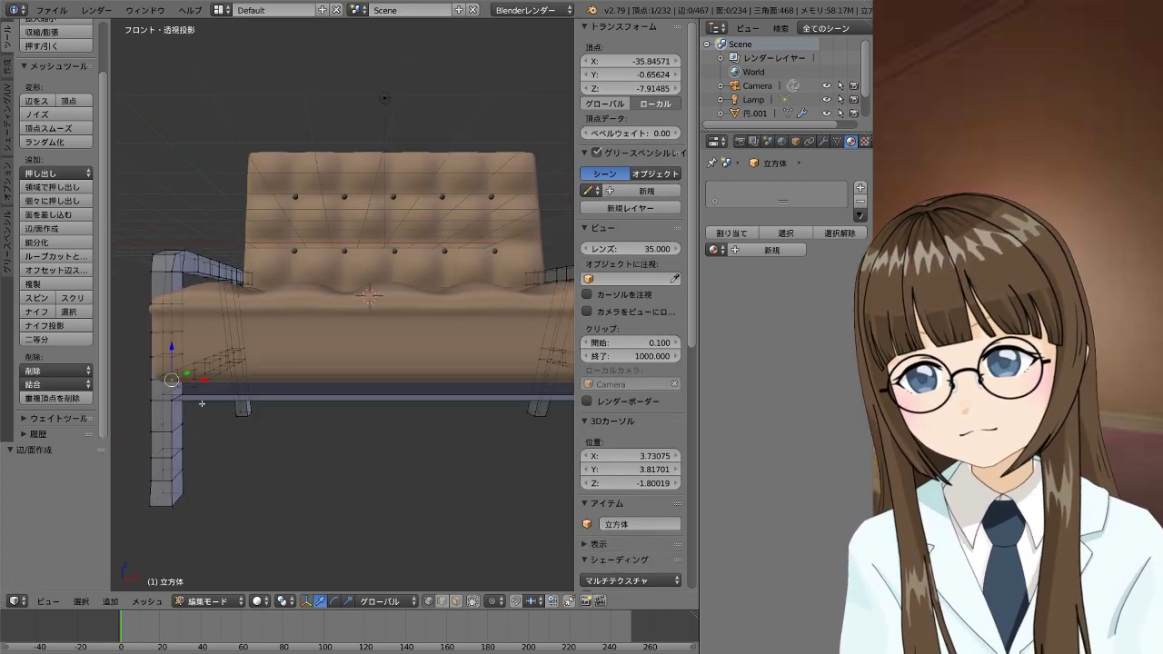
right_click(563, 380, "shift")
scroll(541, 369, "down", 1)
scroll(541, 369, "down", 1)
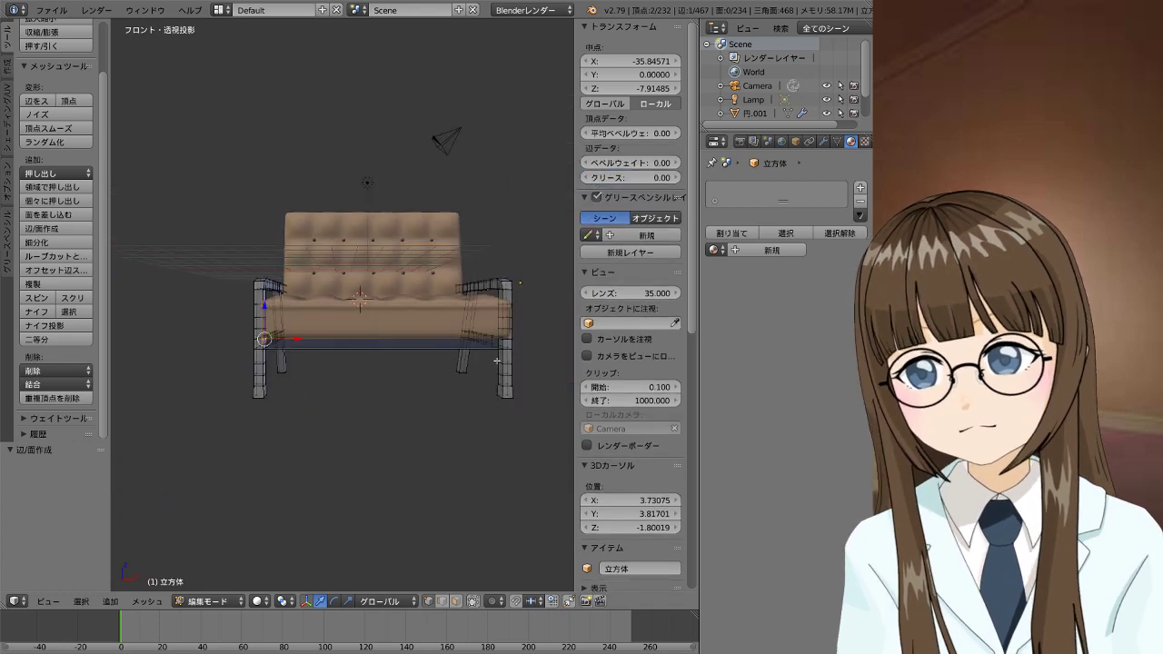
scroll(541, 369, "up", 1)
middle_click_drag(503, 372, 317, 368, "shift")
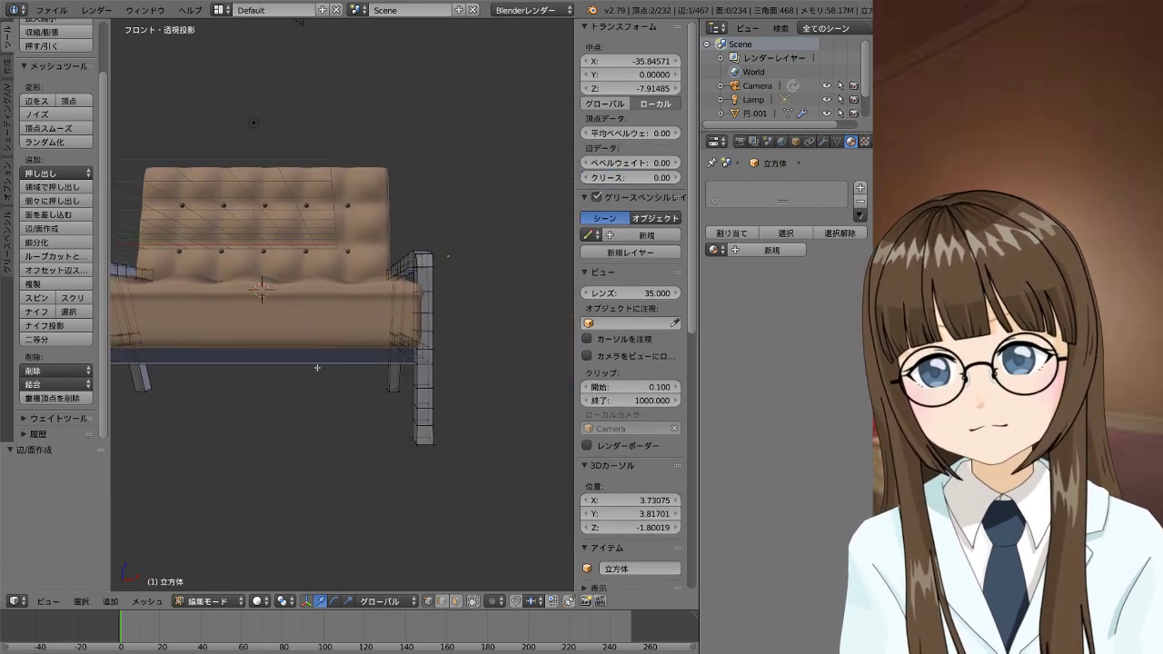
right_click(412, 348, "shift")
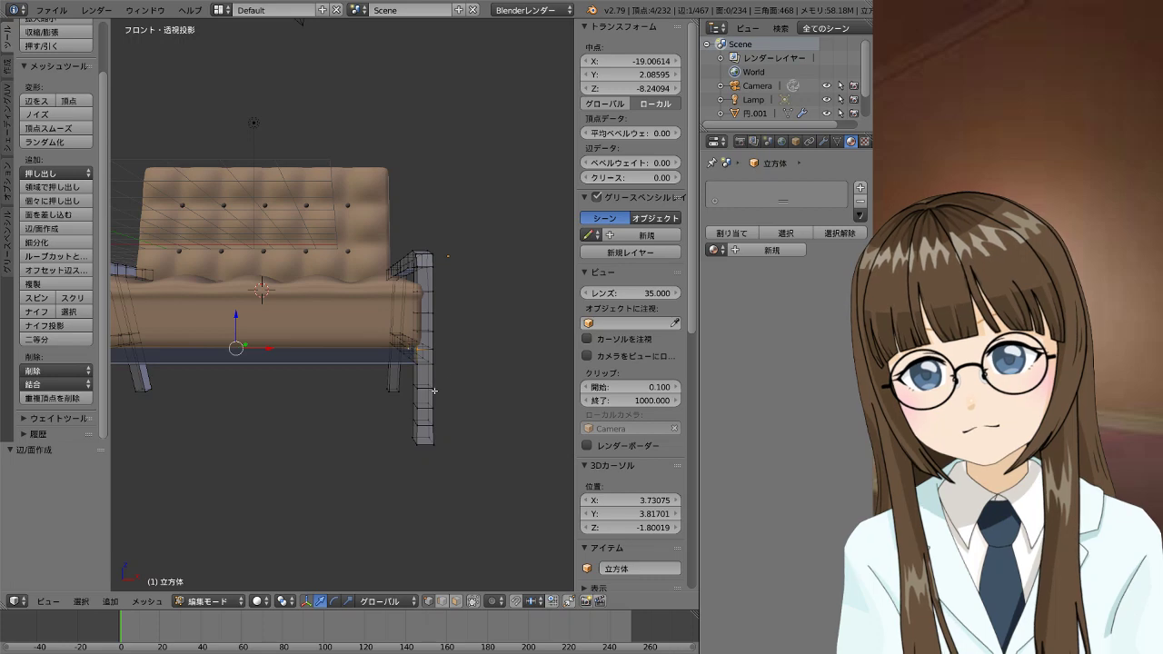
middle_click_drag(359, 378, 423, 352)
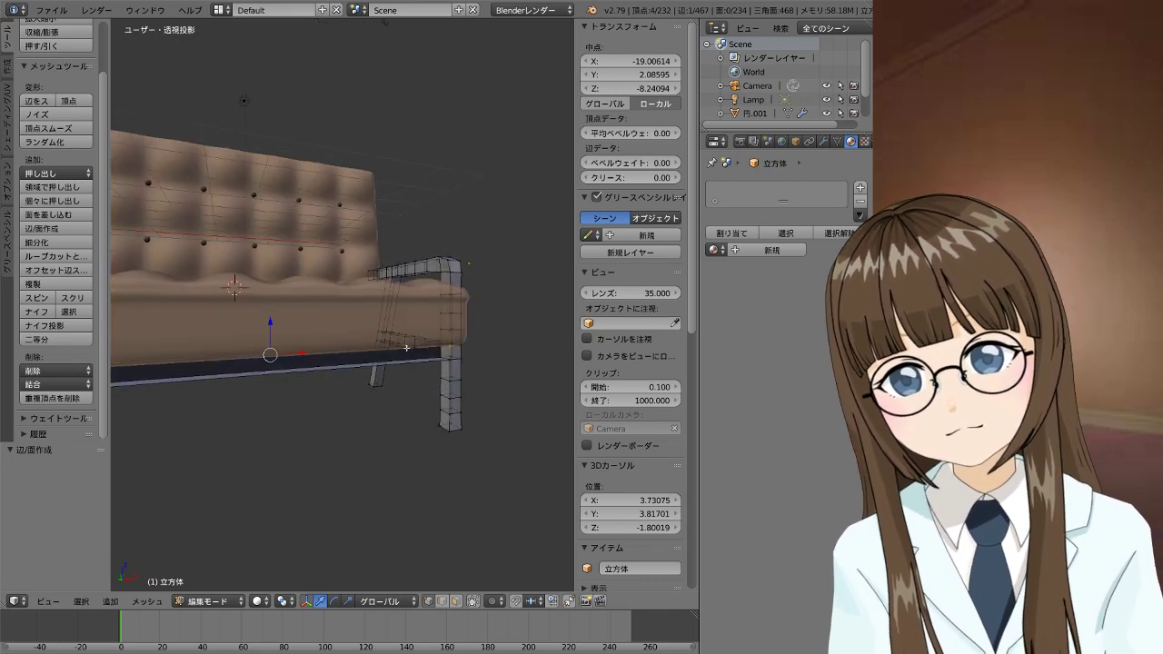
key("ctrl+z")
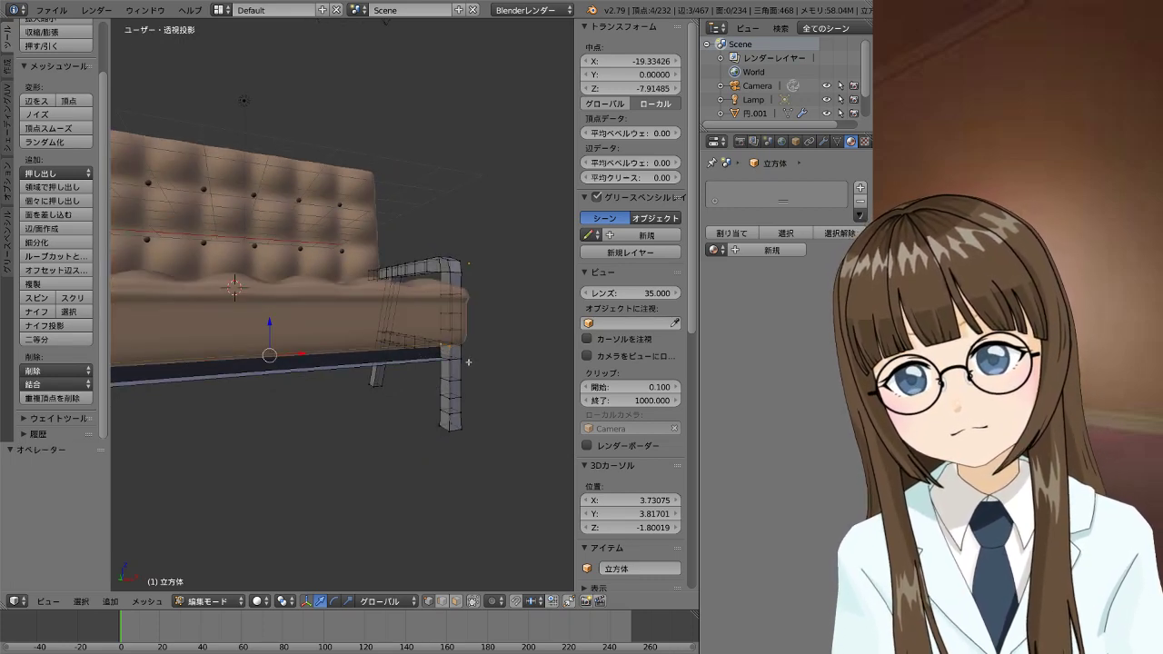
middle_click_drag(373, 375, 182, 354)
key("f")
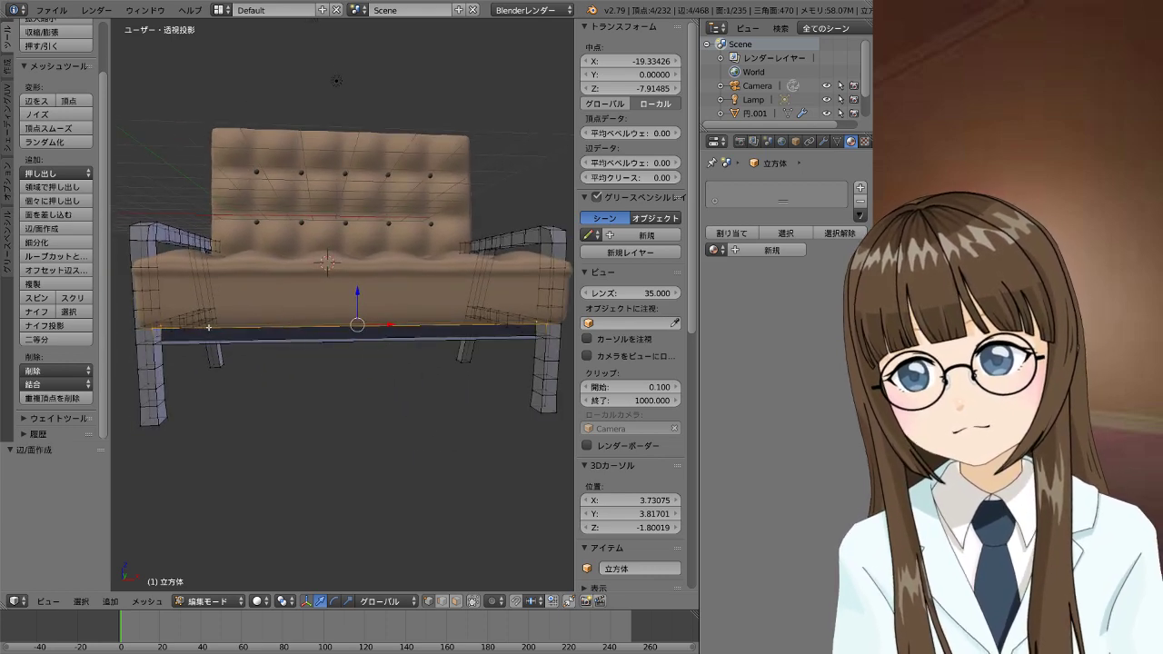
Fill the bottom crossbar face across four vertices and leave Edit Mode
right_click(166, 346)
right_click(165, 346, "shift")
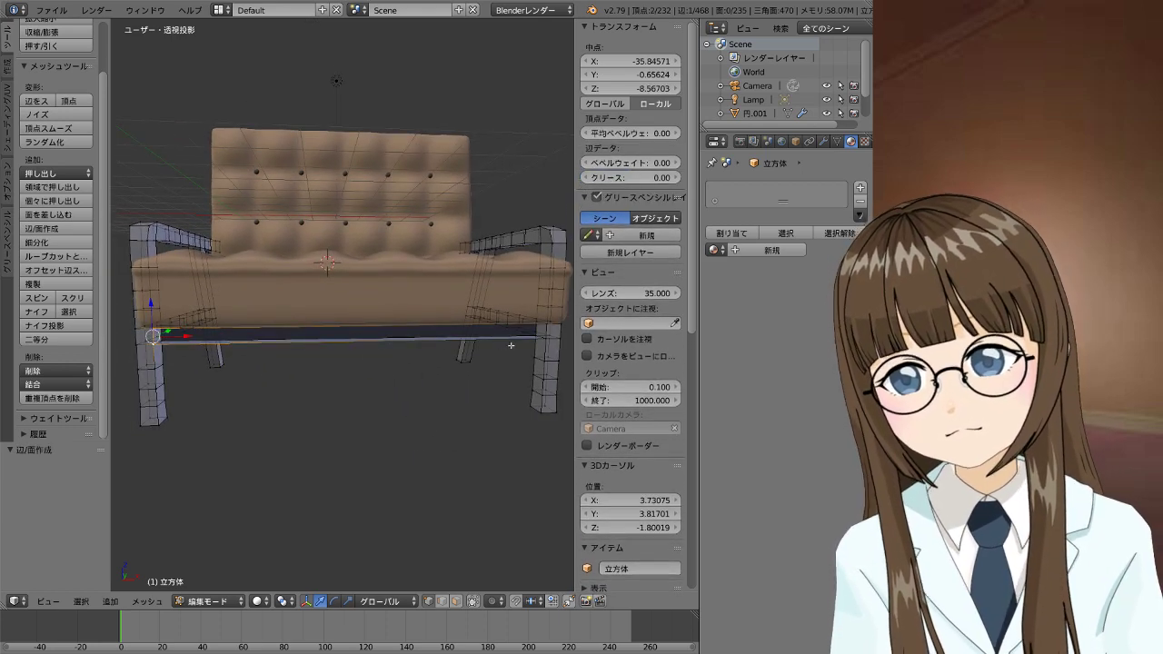
right_click(546, 333, "shift")
right_click(556, 330, "shift")
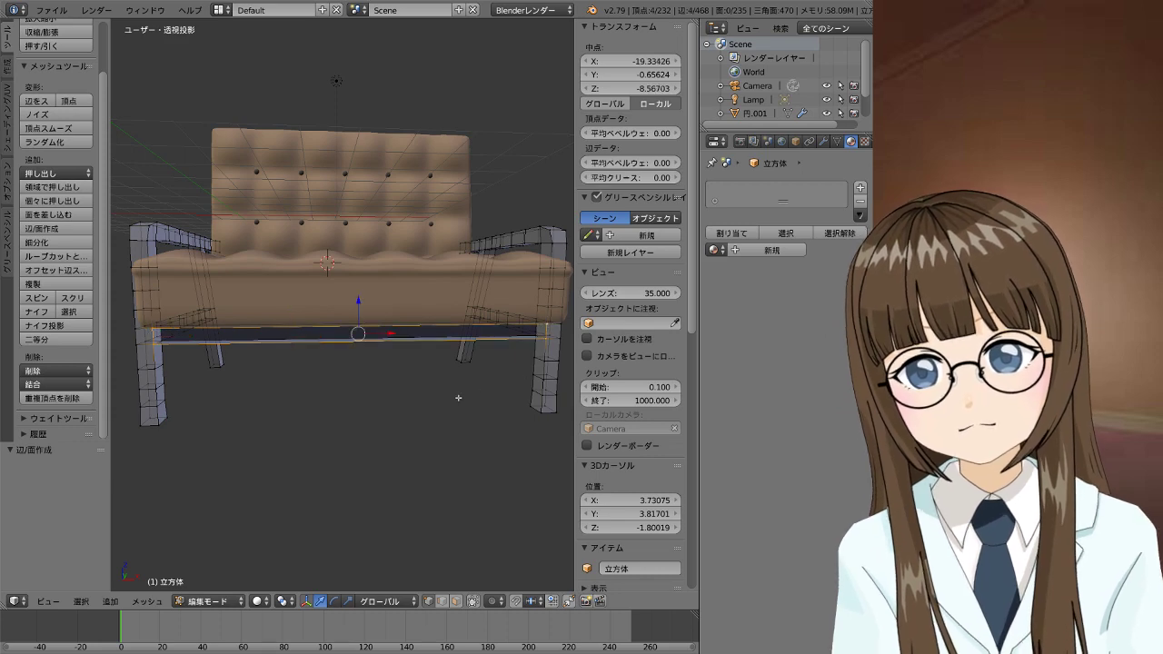
key("f")
key("Tab")
Select the tufted back cushion on its own
right_click(503, 316)
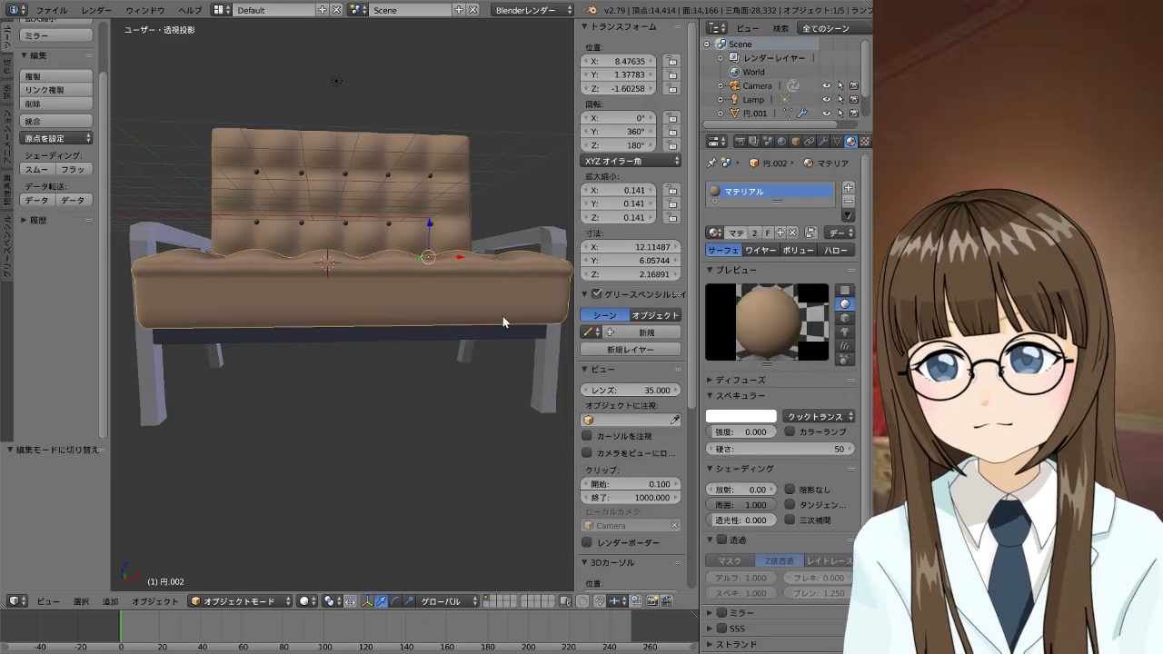
scroll(501, 327, "down", 5)
right_click(428, 330)
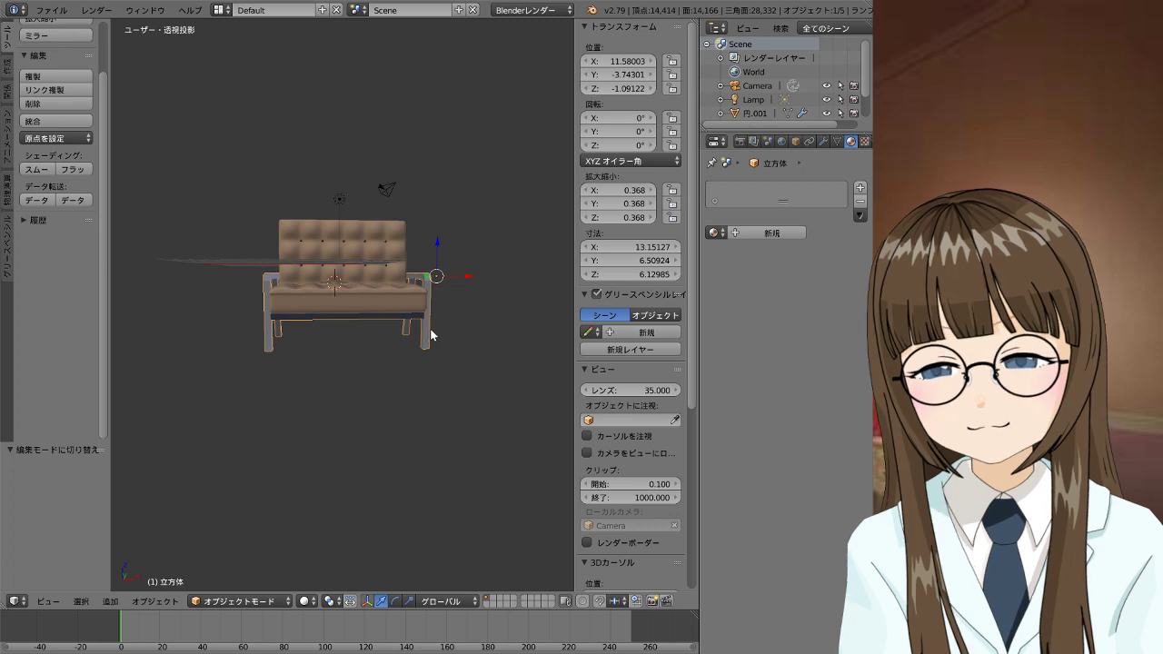
key("a")
mouse_move(461, 324)
middle_mouse_down()
mouse_move(318, 330)
mouse_move(417, 315)
mouse_move(537, 330)
mouse_move(436, 345)
mouse_move(290, 341)
mouse_move(352, 318)
middle_mouse_up()
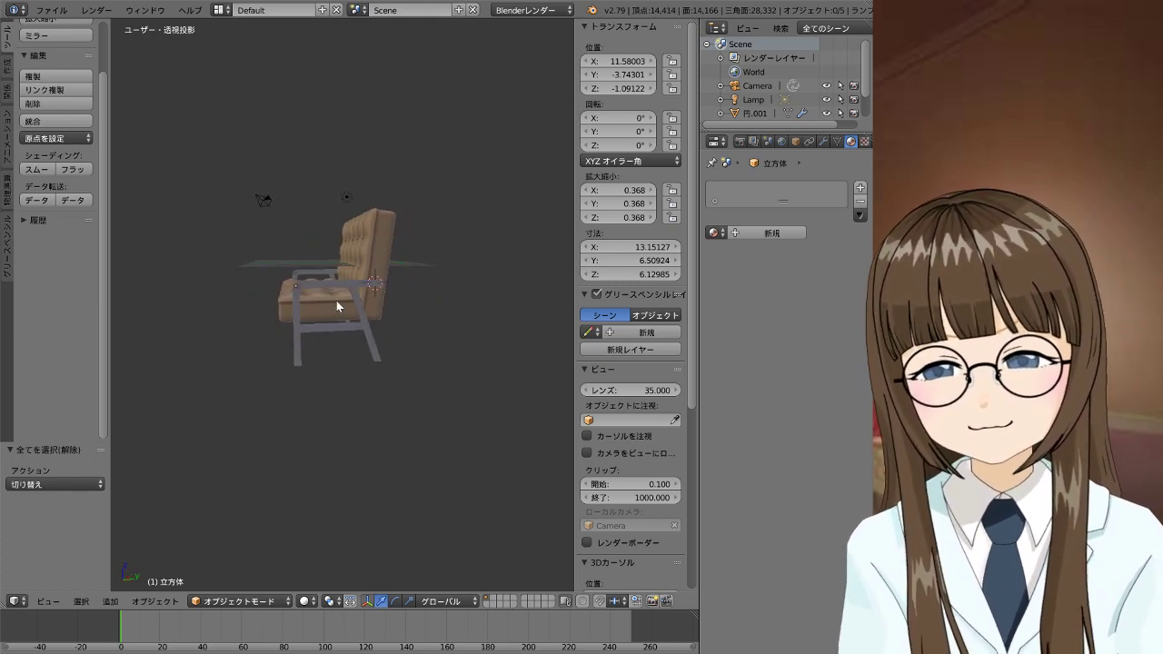
right_click(366, 314)
right_click(370, 309)
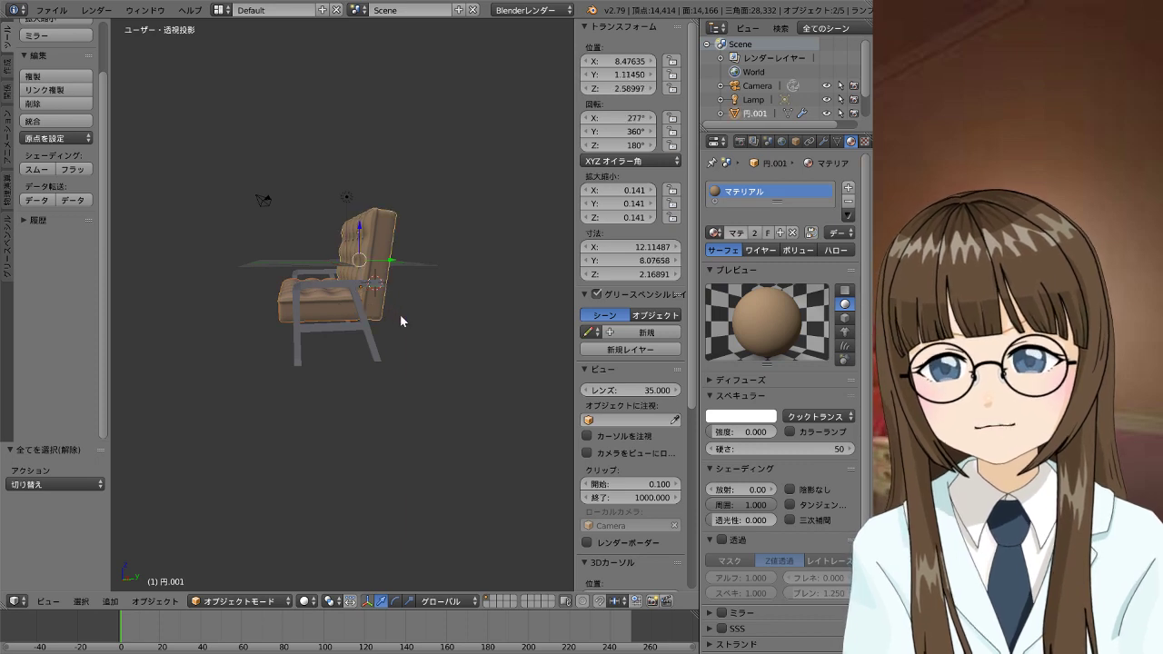
scroll(400, 314, "up", 2)
In right orthographic view, lower the back cushion by 0.12 on Z
key("KP_3")
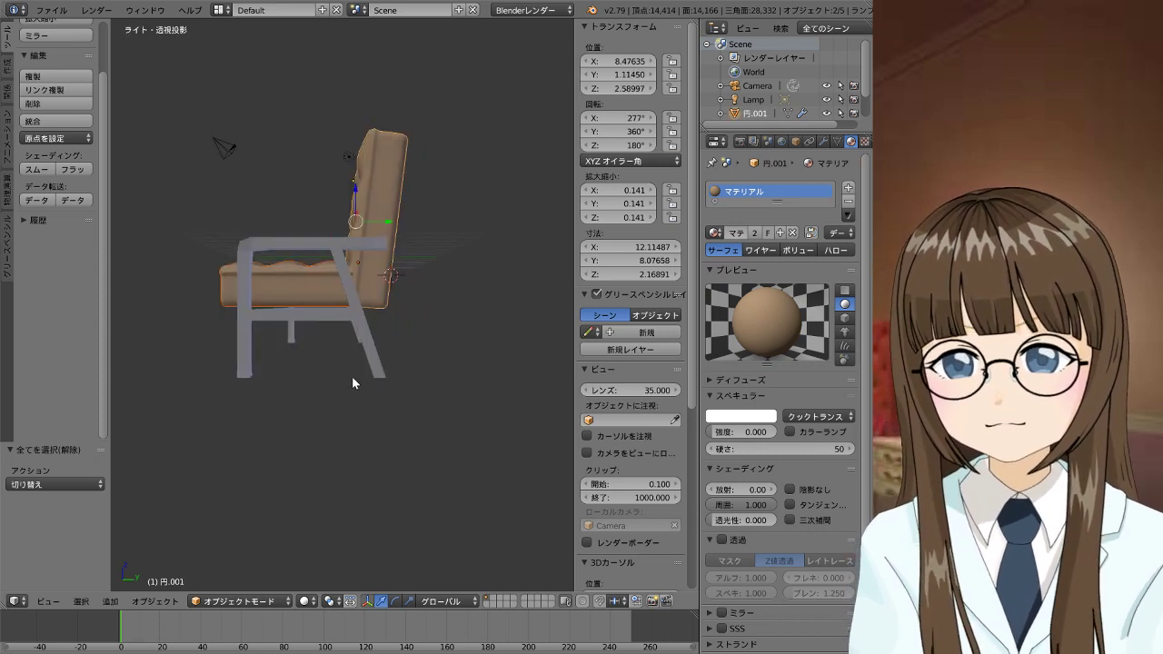
key("KP_5")
scroll(355, 307, "up", 1)
scroll(362, 309, "up", 1)
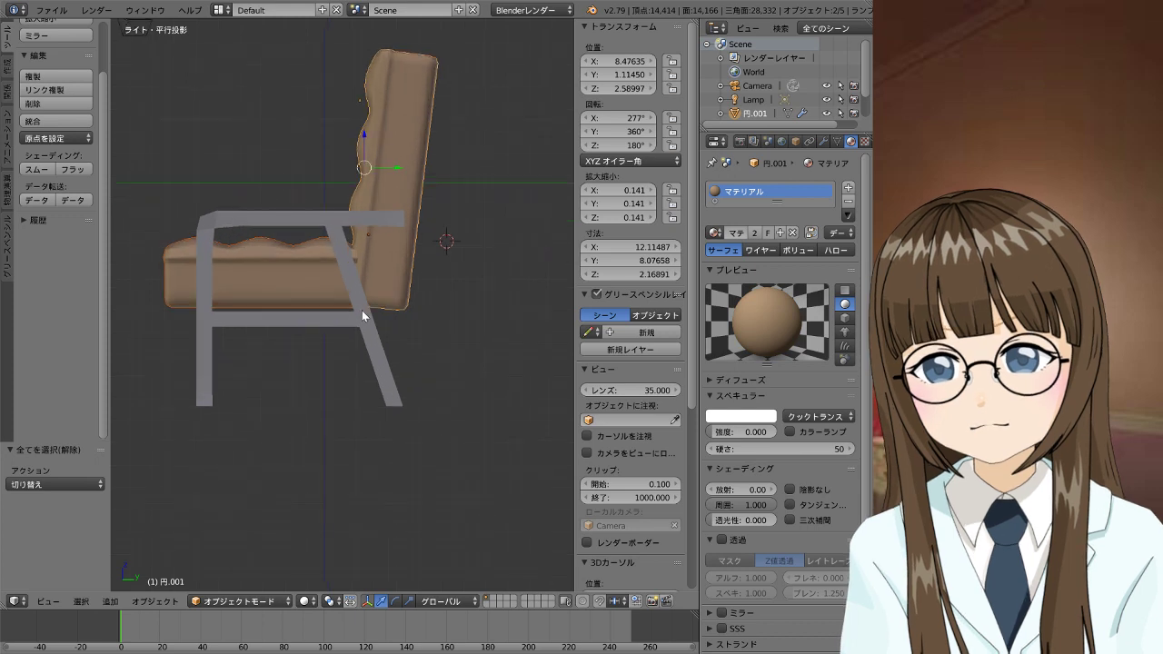
scroll(362, 310, "up", 2)
key("g")
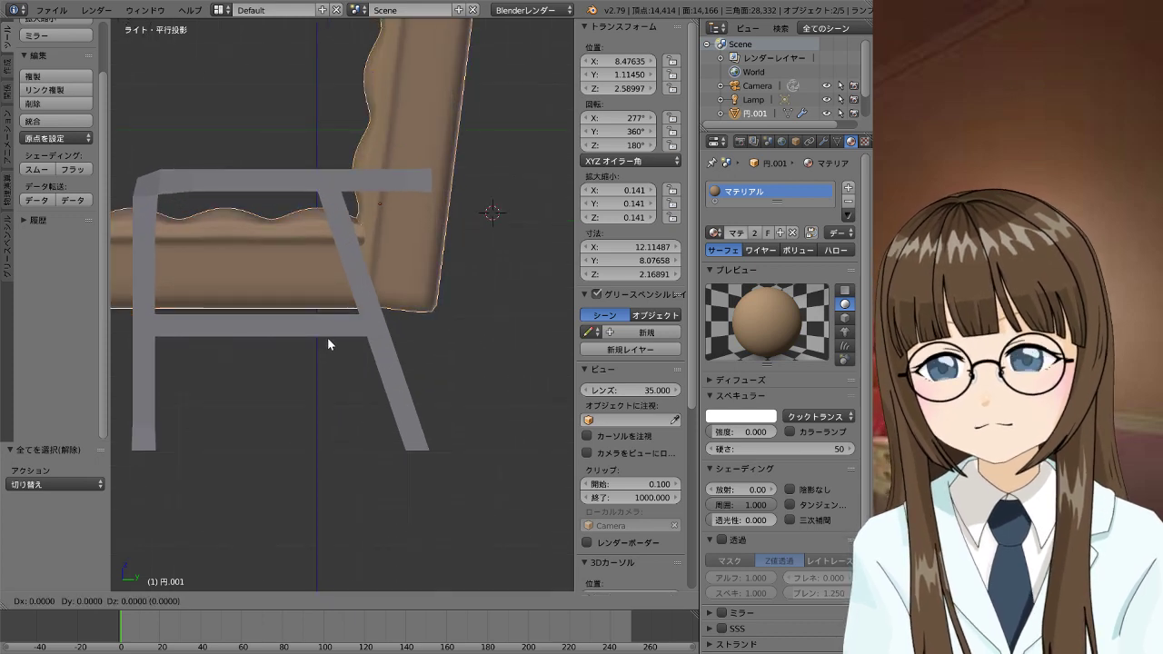
type("z")
type("-0.1202 (0.1202) グローバルZ軸上")
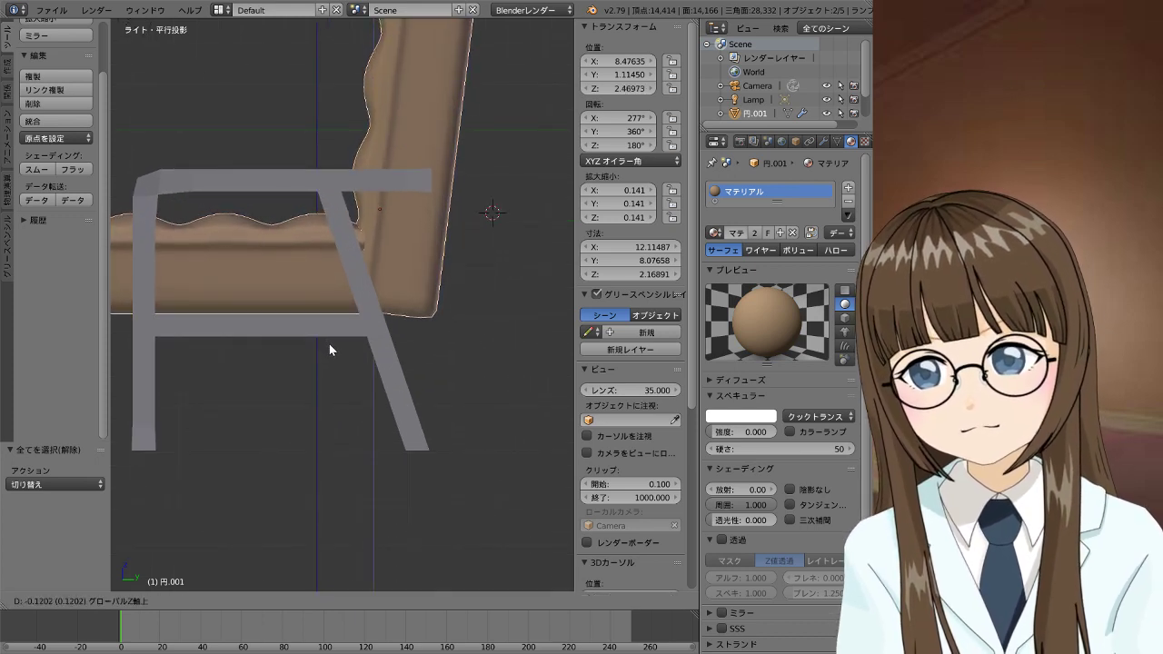
key("Return")
Orbit around the sofa and check it from below, the front, and three-quarter view
mouse_move(312, 306)
middle_mouse_down()
mouse_move(405, 293)
mouse_move(415, 303)
mouse_move(546, 314)
mouse_move(369, 327)
mouse_move(356, 317)
mouse_move(366, 296)
mouse_move(374, 317)
mouse_move(459, 287)
middle_mouse_up()
scroll(424, 306, "up", 5)
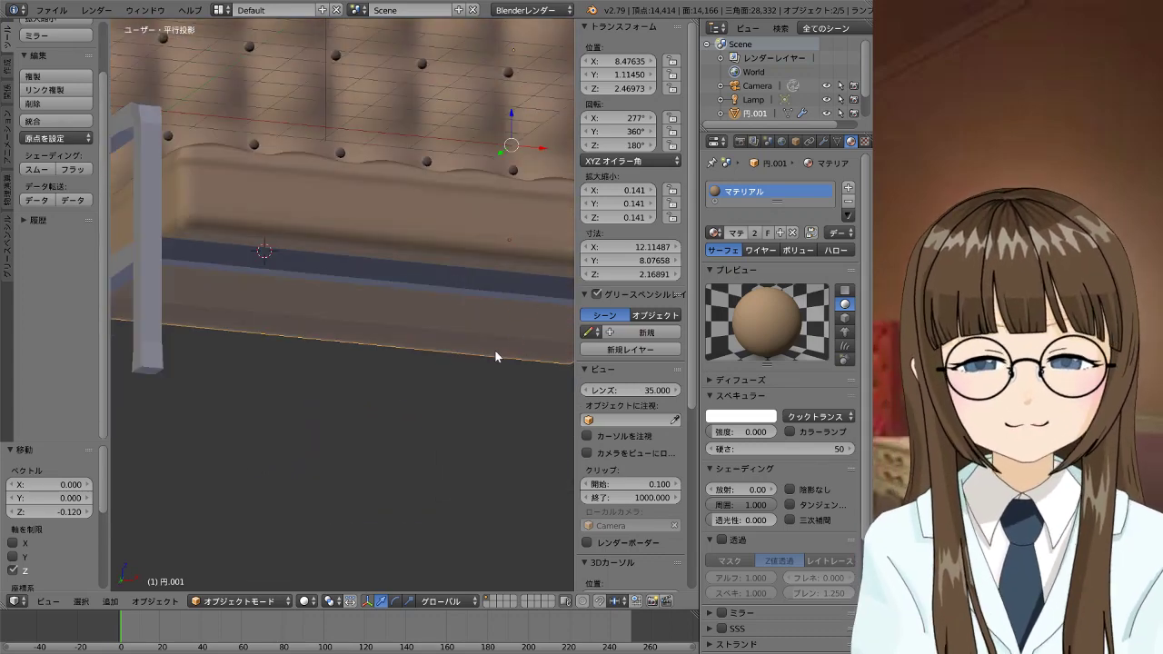
scroll(418, 223, "down", 3)
mouse_move(422, 211)
middle_mouse_down()
mouse_move(364, 331)
mouse_move(298, 296)
mouse_move(319, 372)
mouse_move(422, 261)
mouse_move(426, 321)
mouse_move(395, 358)
mouse_move(309, 330)
mouse_move(428, 279)
mouse_move(529, 407)
mouse_move(523, 430)
mouse_move(503, 385)
mouse_move(477, 385)
mouse_move(441, 423)
mouse_move(467, 385)
mouse_move(297, 391)
mouse_move(362, 333)
mouse_move(408, 353)
middle_mouse_up()
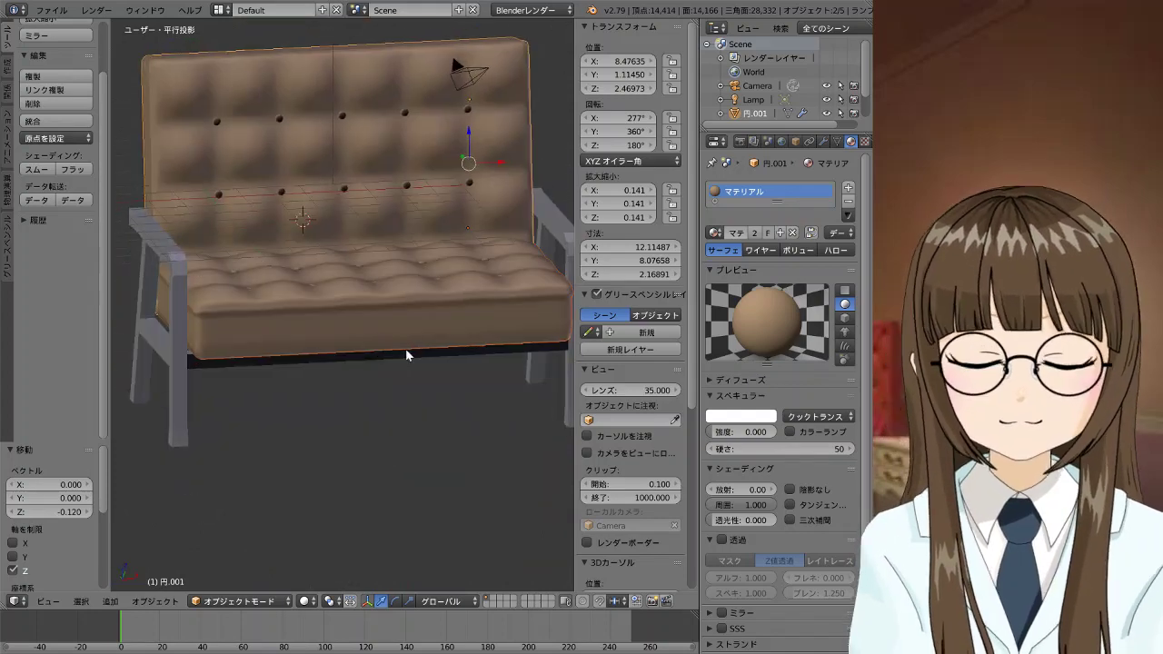
key("KP_1")
scroll(432, 358, "down", 2)
scroll(483, 339, "up", 4)
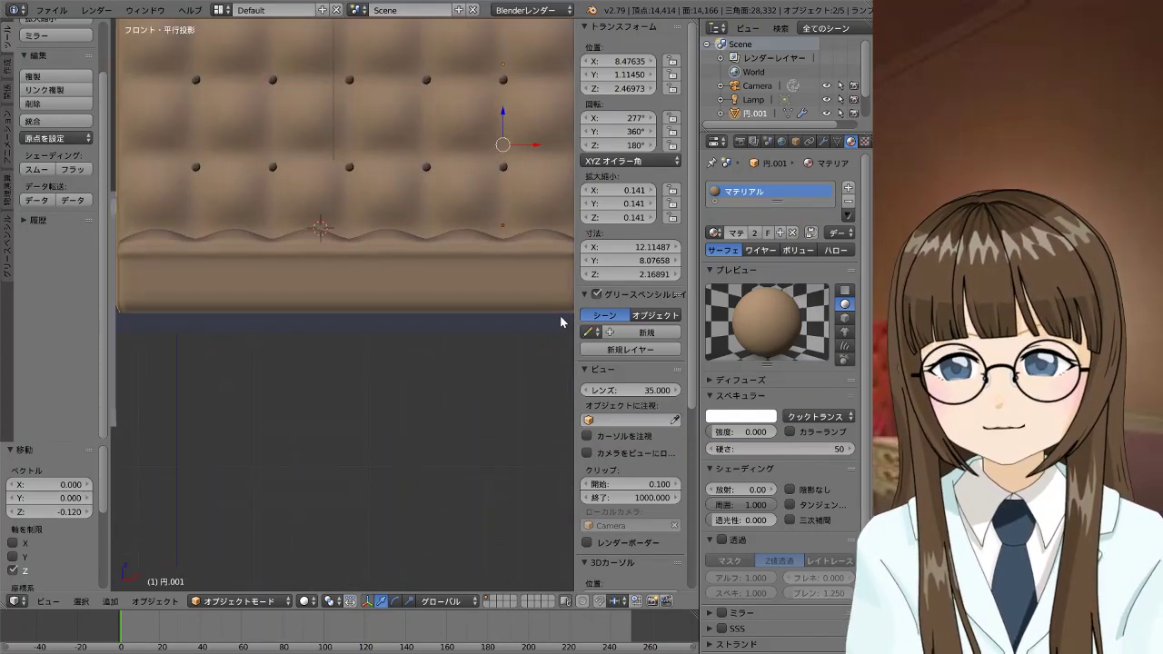
scroll(545, 314, "down", 2)
middle_click_drag(456, 340, 372, 339, "shift")
mouse_move(479, 340)
middle_mouse_down()
mouse_move(396, 352)
mouse_move(382, 374)
middle_mouse_up()
Create a new material for the side frame with a near-black orange-tinted specular colour
right_click(364, 359)
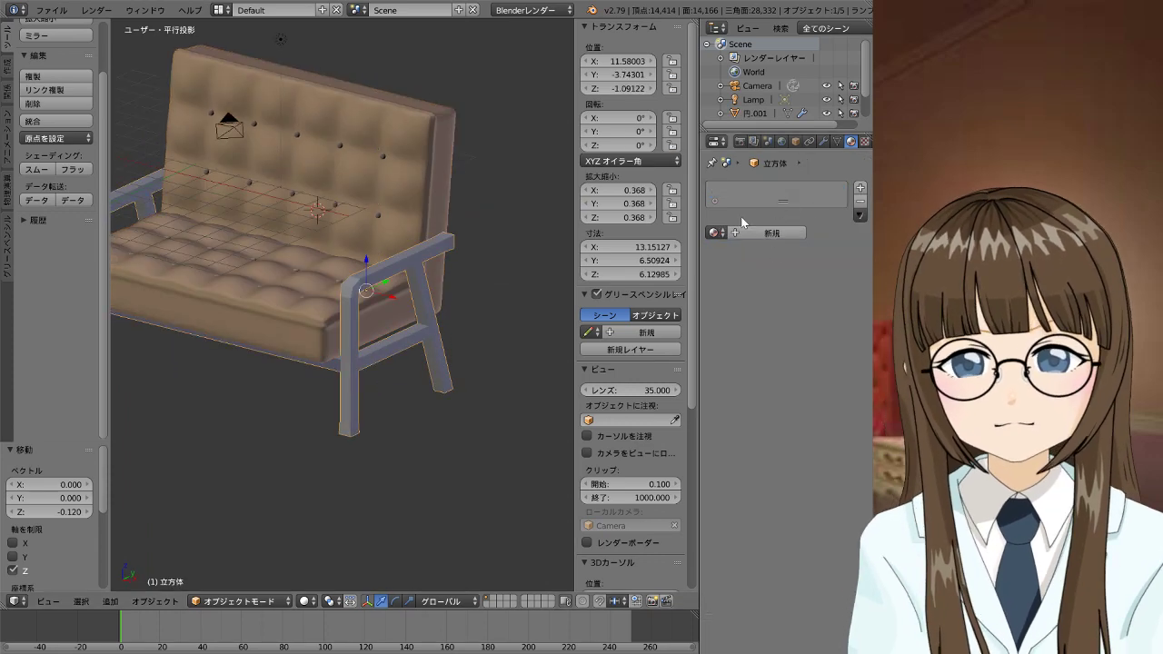
left_click(768, 232)
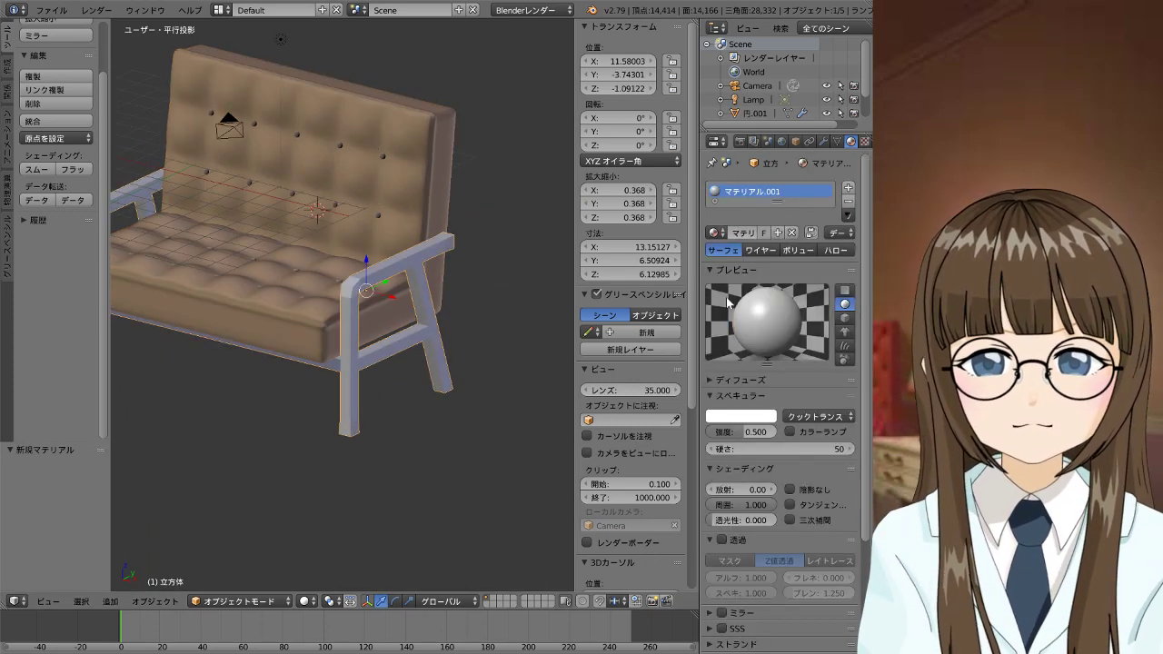
left_click(754, 418)
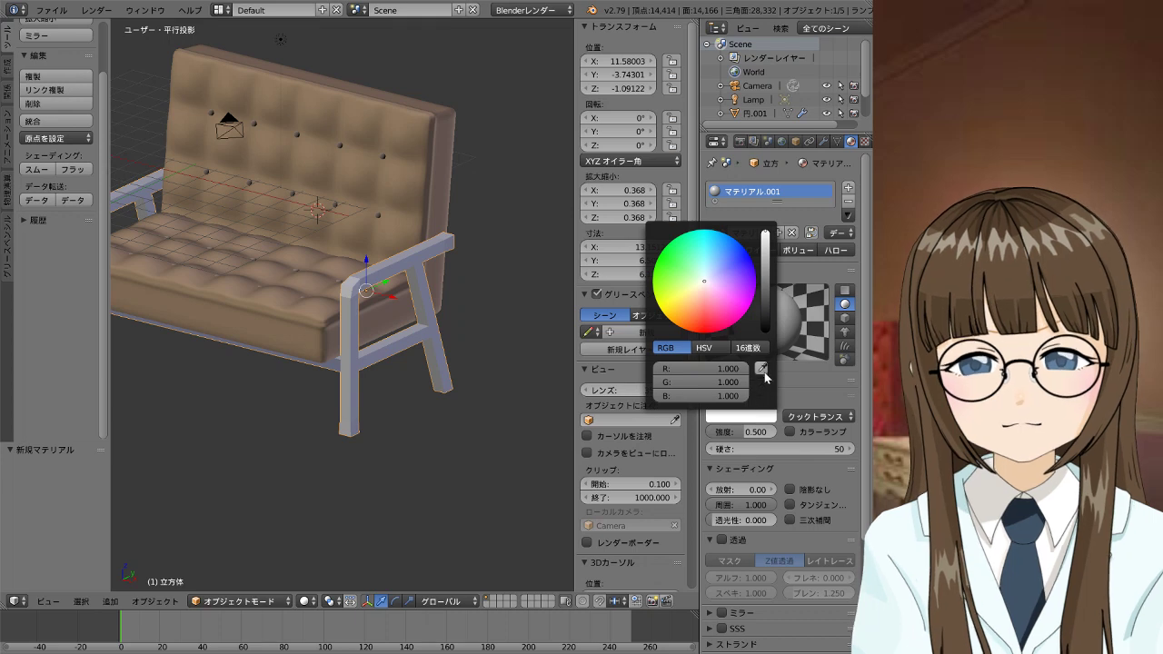
left_click_drag(705, 285, 689, 321)
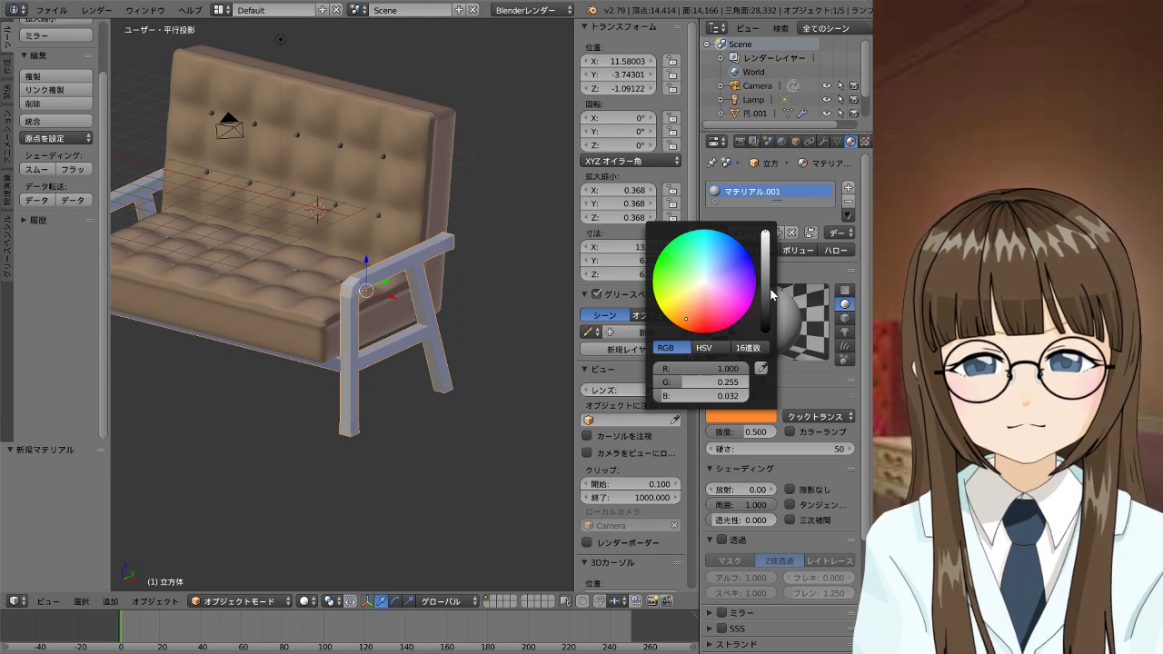
left_click_drag(770, 291, 765, 300)
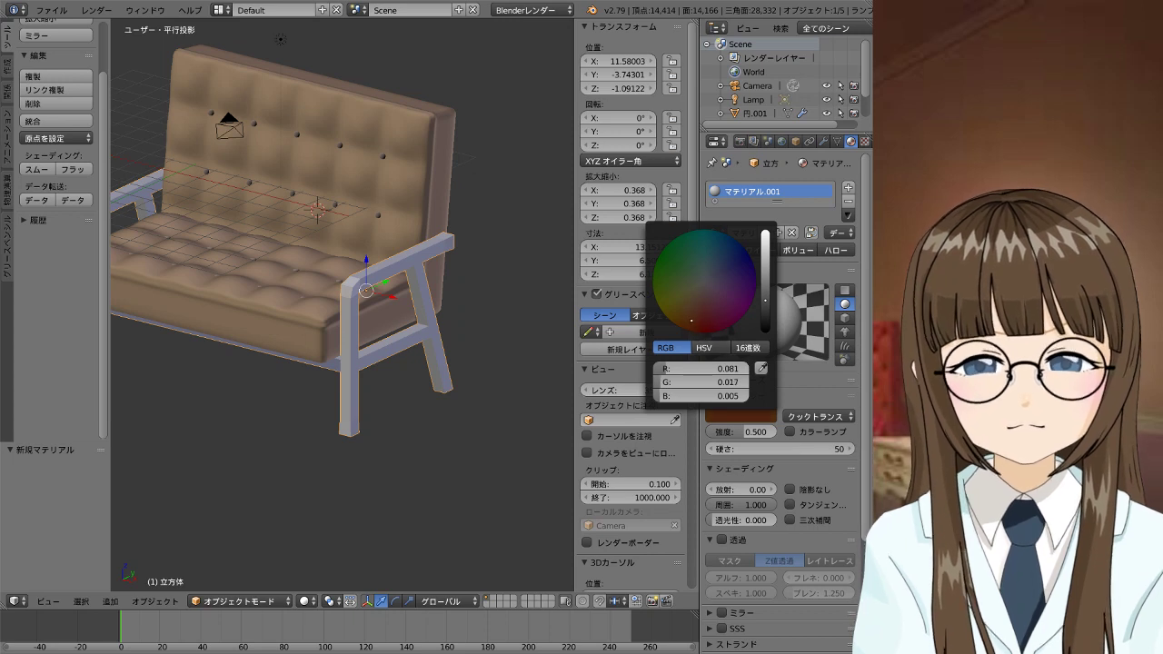
Keep specular hardness at 50 and lighten the specular colour slightly
left_click(800, 469)
left_click(815, 416)
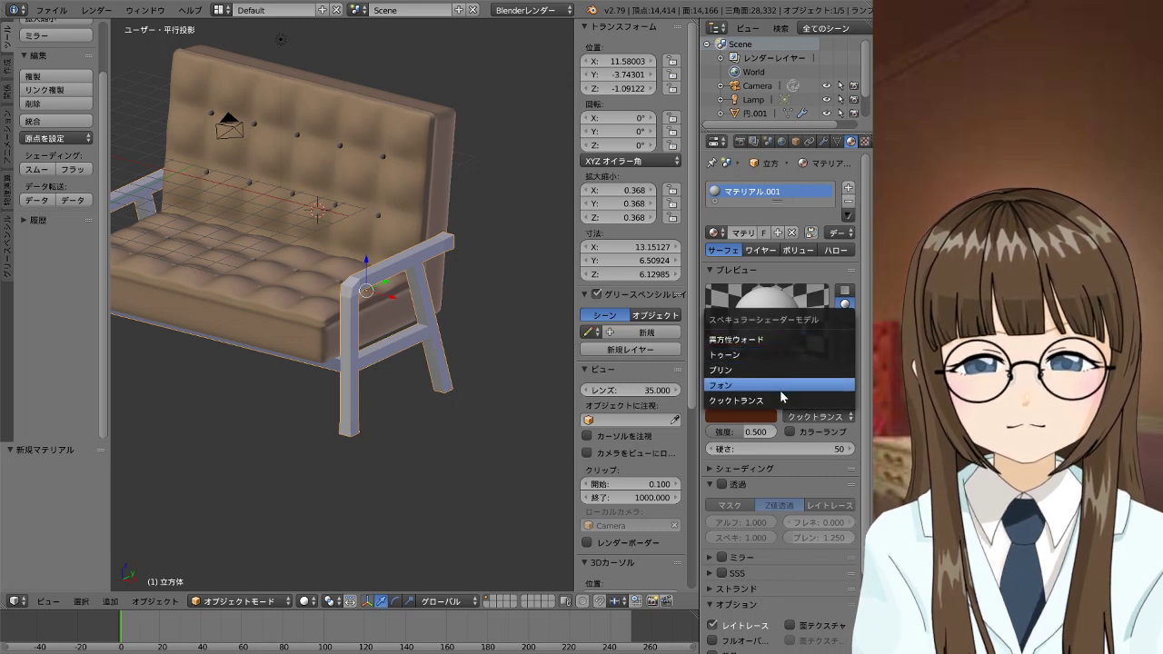
left_click(826, 446)
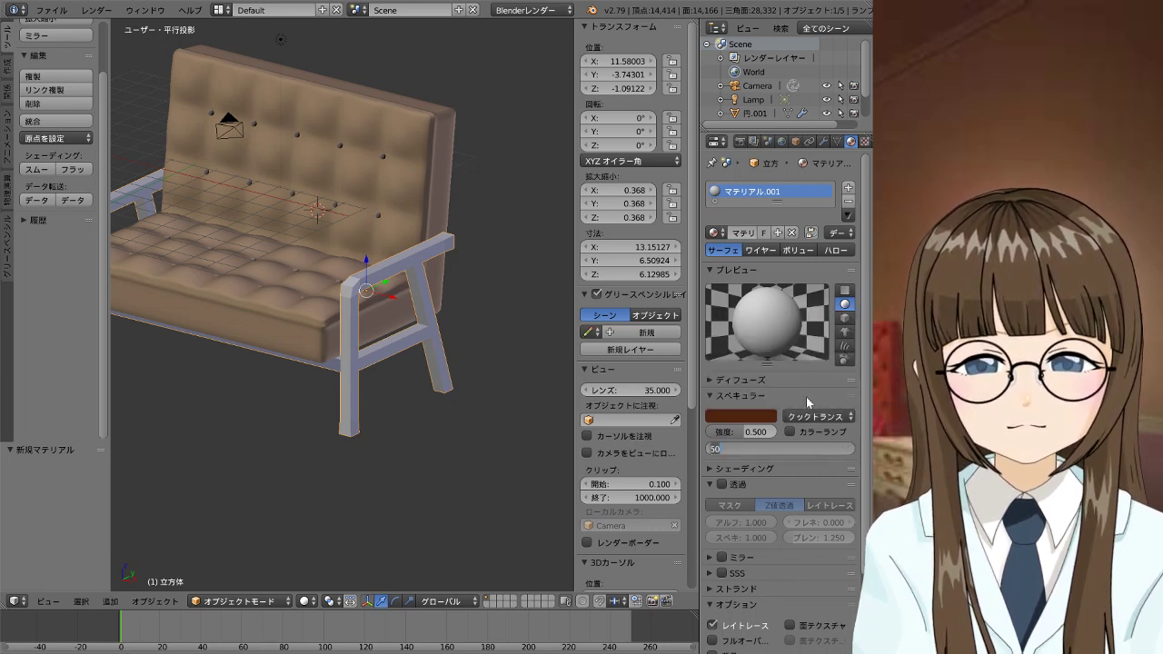
key("Return")
left_click(765, 421)
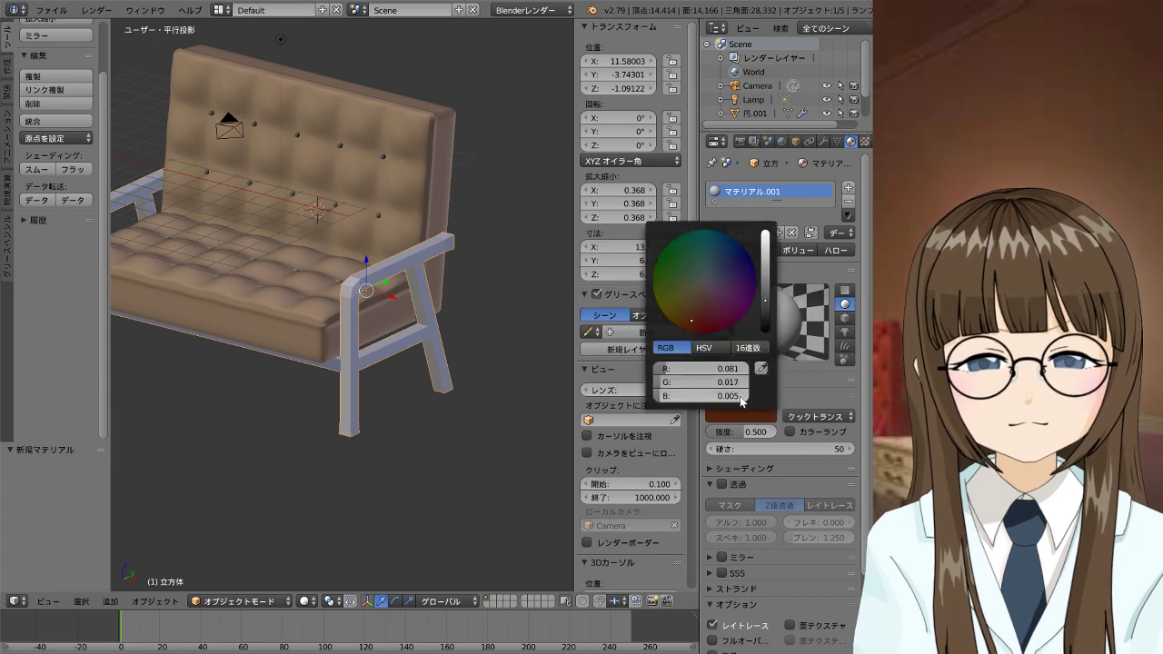
mouse_move(694, 325)
left_mouse_down()
mouse_move(698, 287)
mouse_move(765, 273)
left_mouse_up()
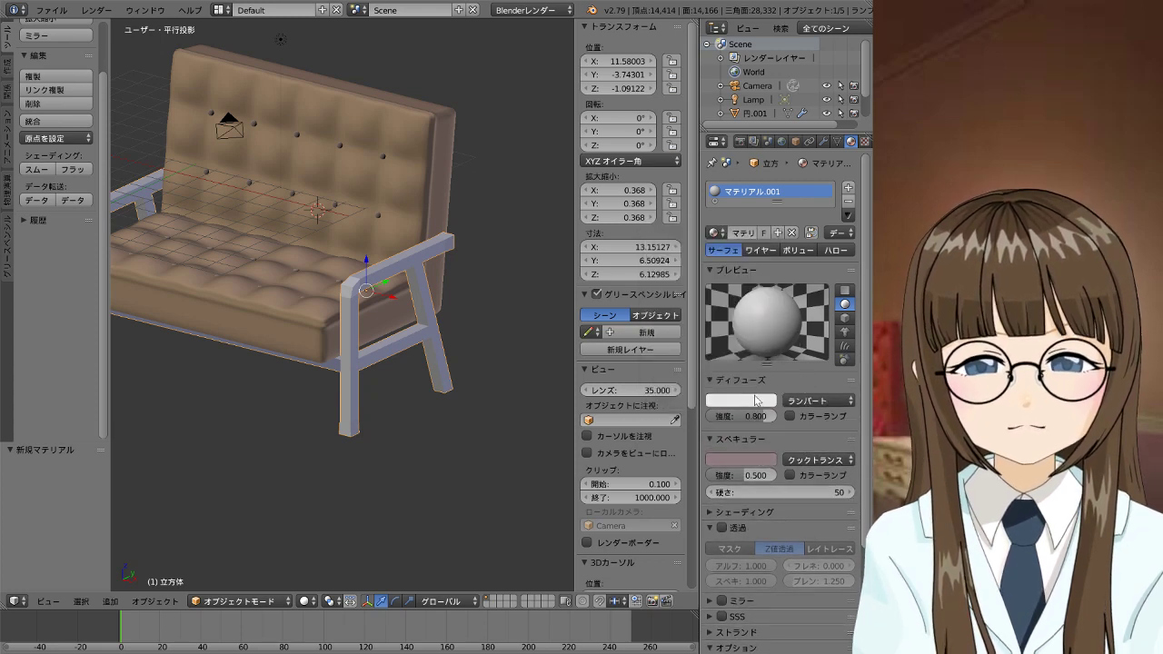
Set the frame's diffuse colour to dark wood brown (R 0.308, G 0.090, B 0.039)
left_click(755, 401)
left_click_drag(705, 266, 694, 296)
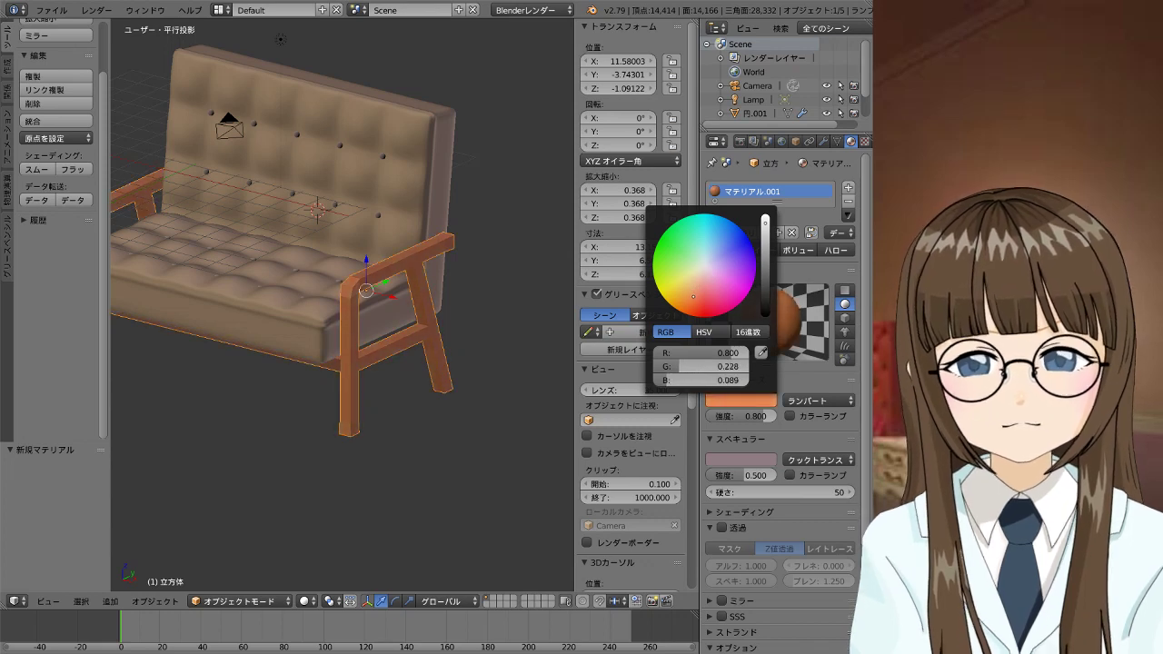
left_click_drag(767, 235, 767, 261)
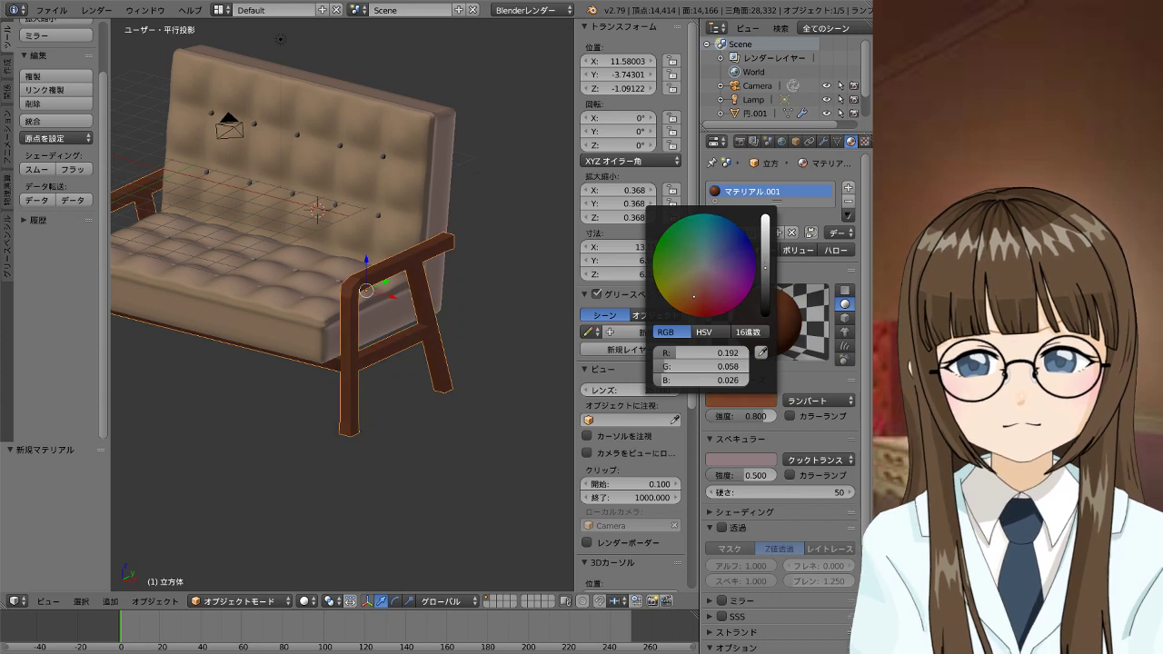
left_click_drag(766, 260, 766, 259)
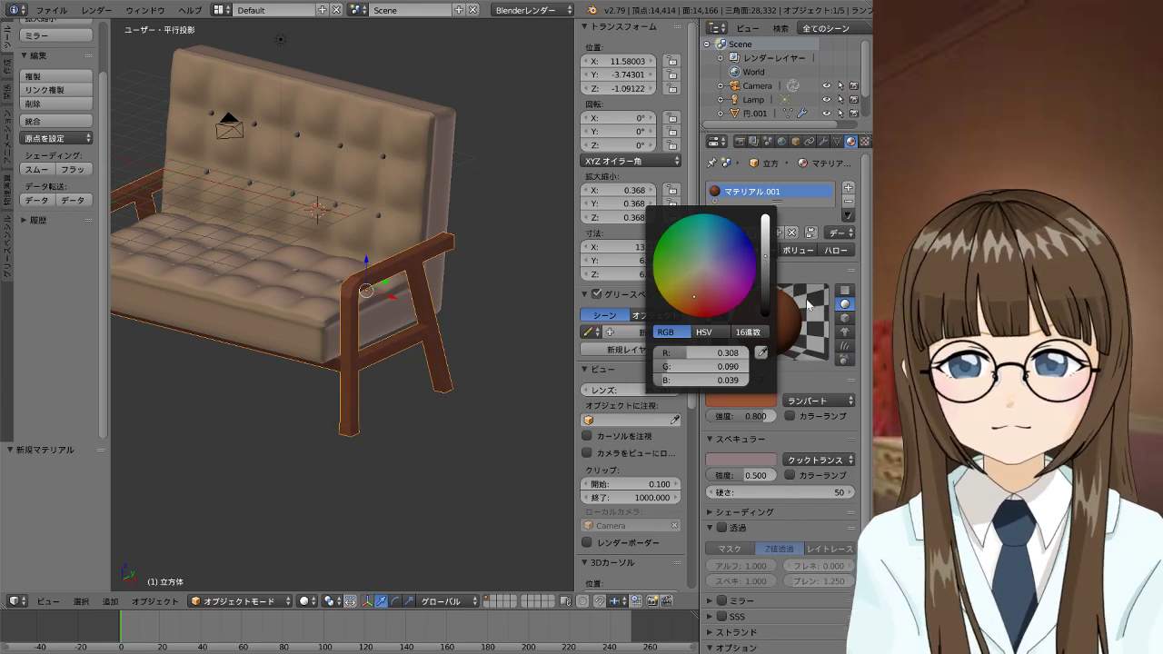
right_click(322, 308)
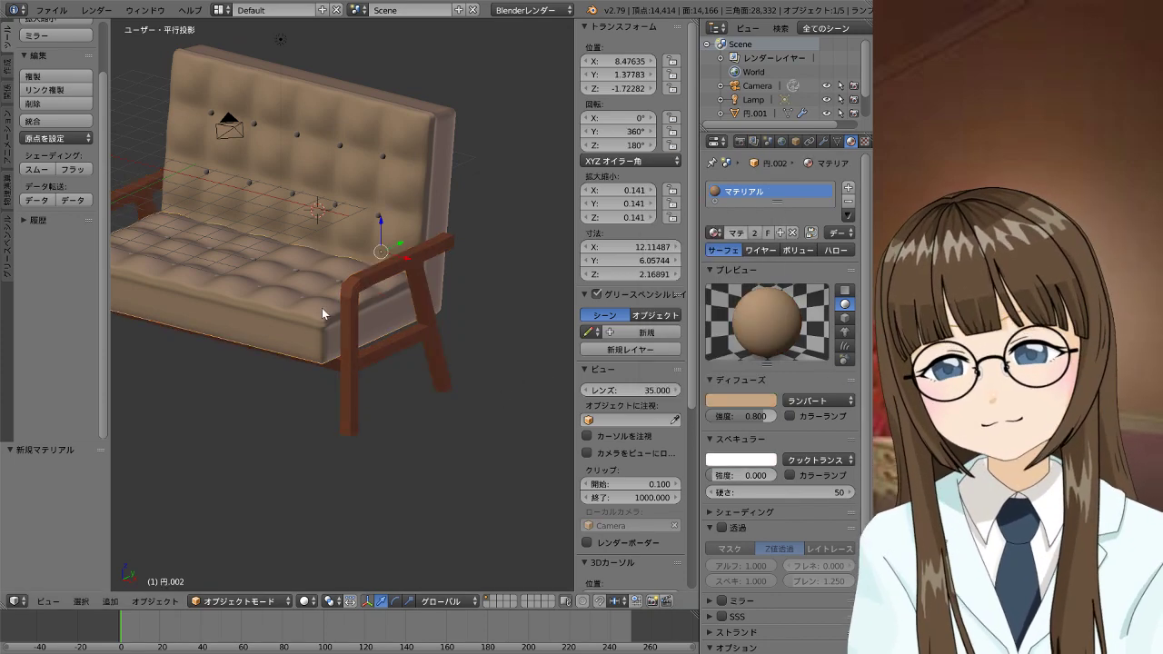
mouse_move(299, 324)
middle_mouse_down()
mouse_move(500, 403)
mouse_move(420, 416)
mouse_move(351, 365)
mouse_move(325, 383)
mouse_move(429, 407)
mouse_move(409, 412)
middle_mouse_up()
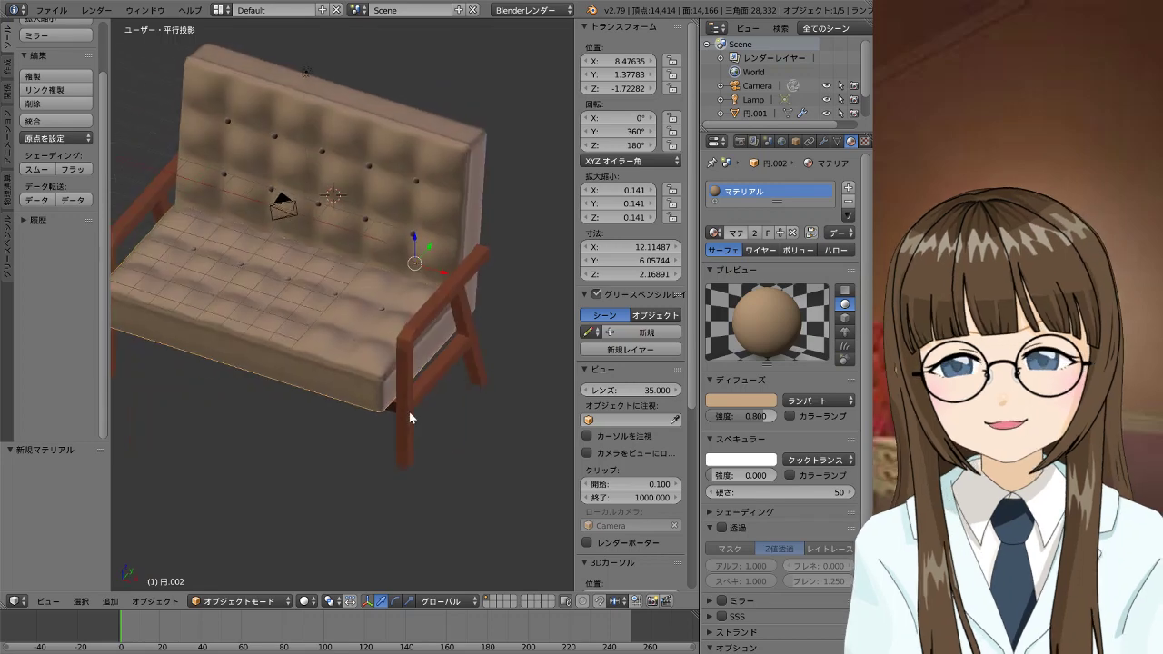
right_click(430, 302)
middle_click_drag(433, 303, 332, 345)
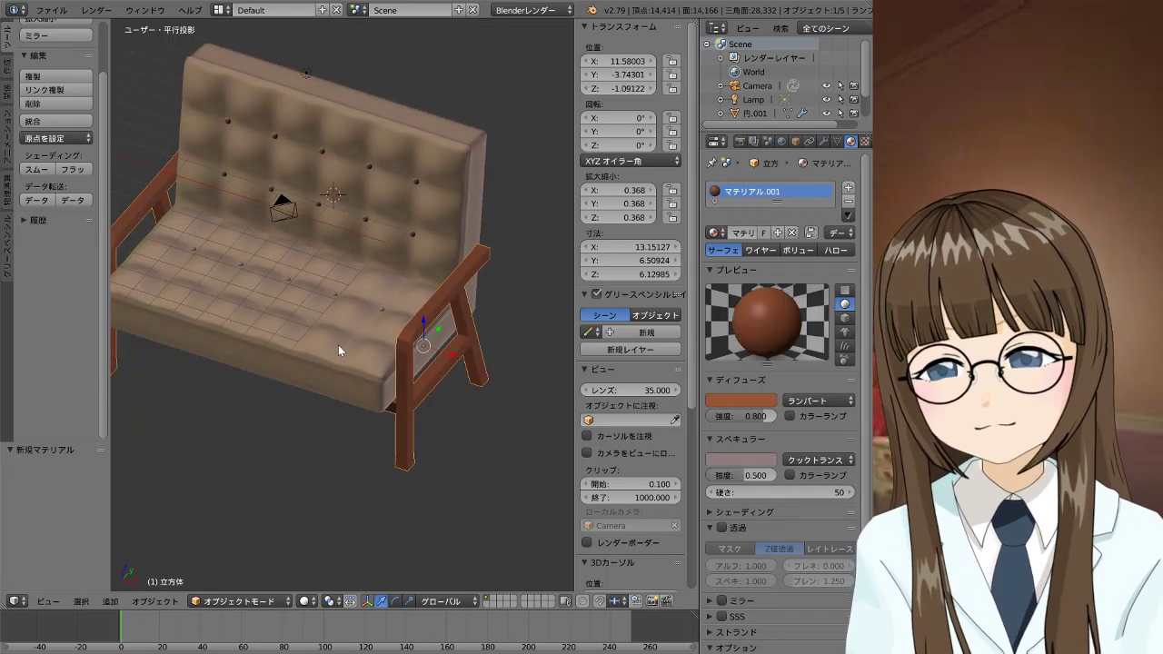
key("KP_1")
scroll(369, 340, "up", 1)
scroll(377, 340, "up", 1)
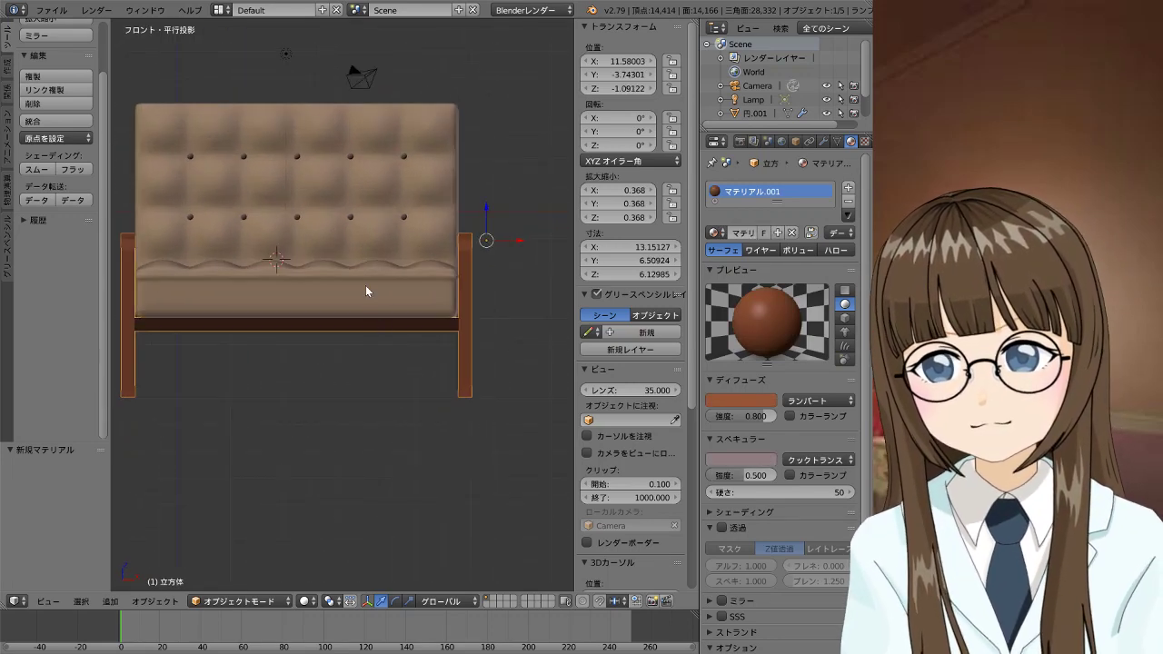
right_click(365, 286)
right_click(358, 241, "shift")
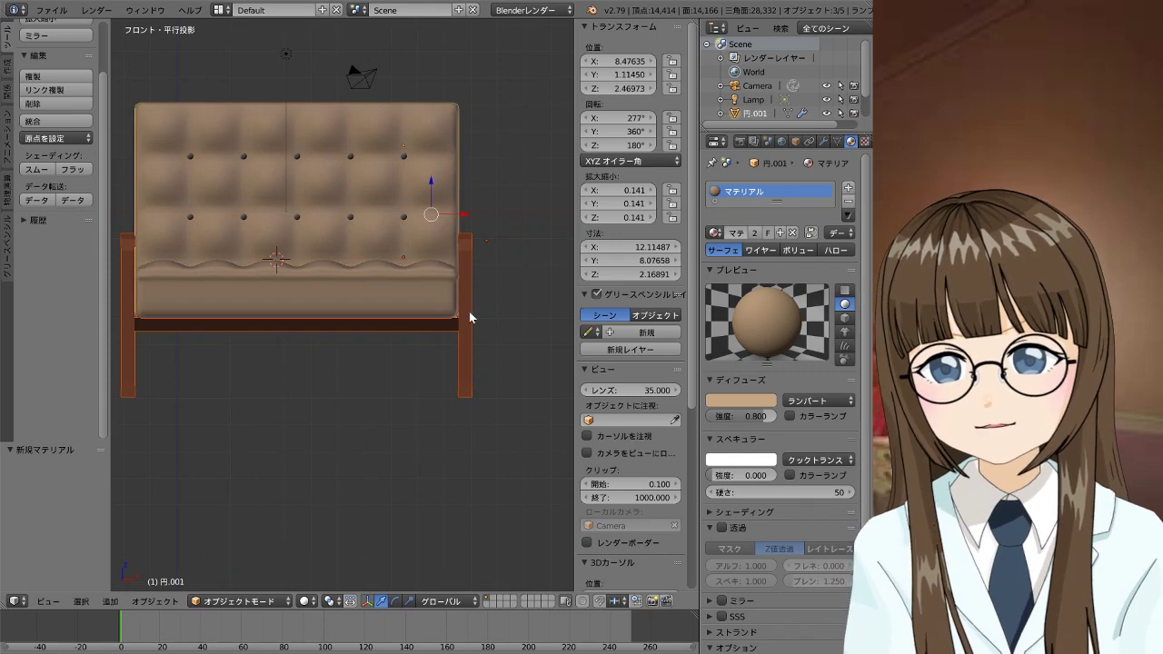
mouse_move(435, 319)
middle_mouse_down()
mouse_move(293, 360)
mouse_move(270, 389)
mouse_move(292, 441)
mouse_move(395, 356)
mouse_move(462, 337)
mouse_move(436, 306)
mouse_move(338, 381)
mouse_move(349, 373)
middle_mouse_up()
key("KP_1")
scroll(371, 362, "down", 3)
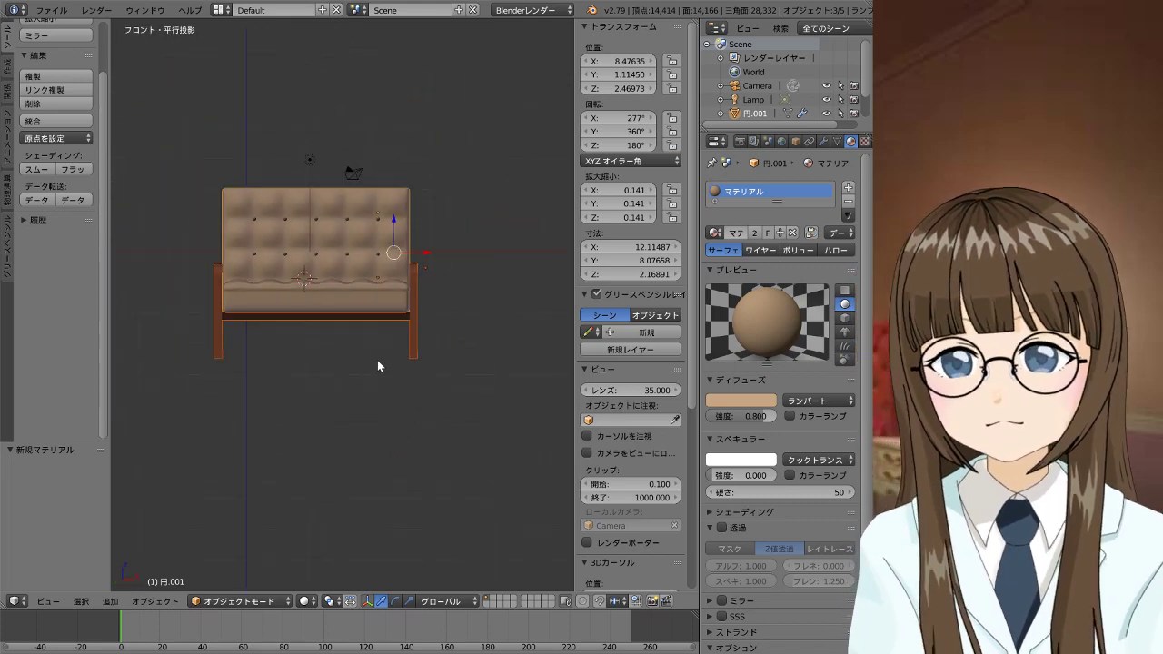
scroll(380, 358, "down", 2)
scroll(383, 355, "down", 1)
scroll(383, 362, "up", 1)
scroll(383, 362, "up", 1)
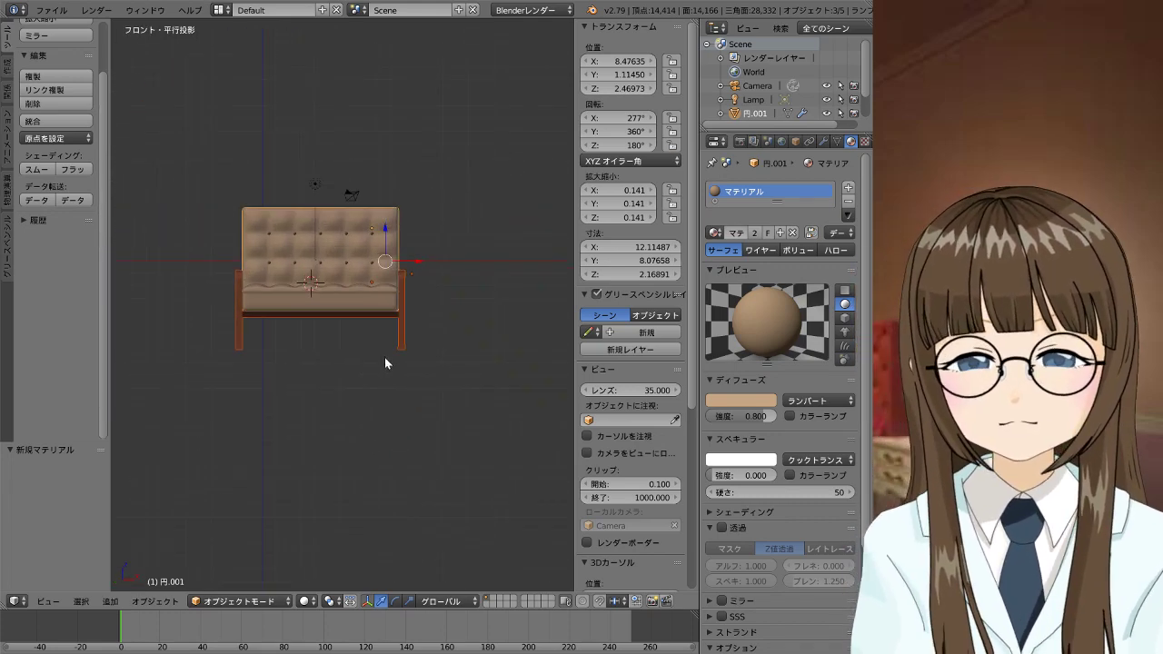
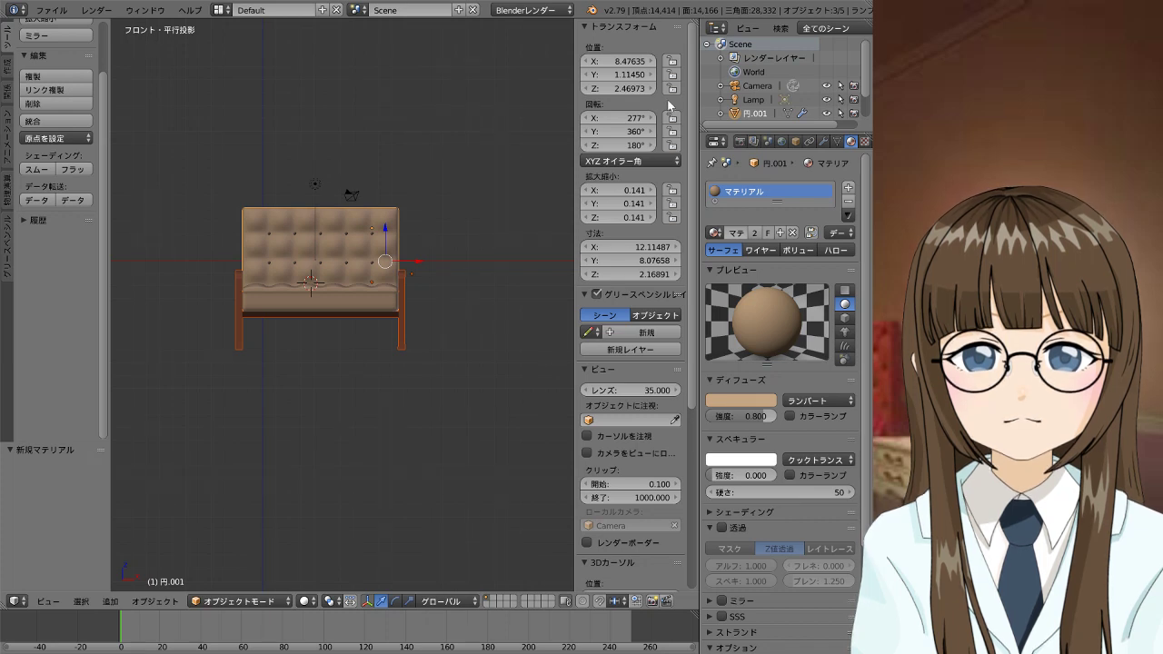
Nudge the sofa along its X location, then undo the change
mouse_move(627, 61)
left_mouse_down()
mouse_move(605, 60)
mouse_move(632, 61)
left_mouse_up()
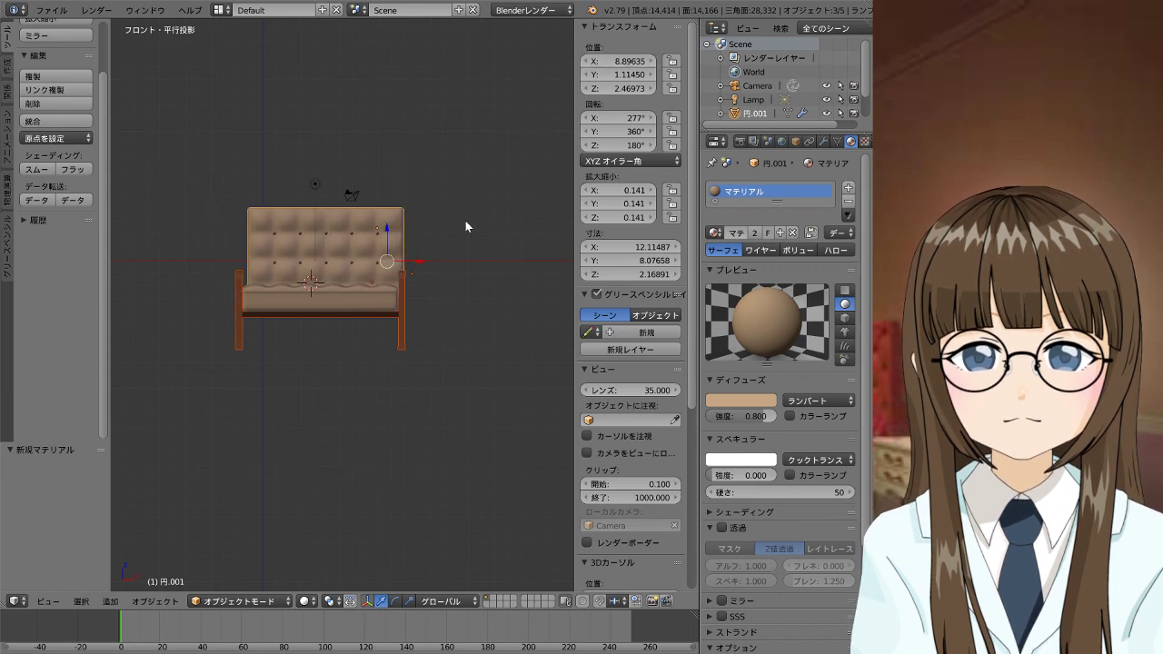
key("ctrl+z")
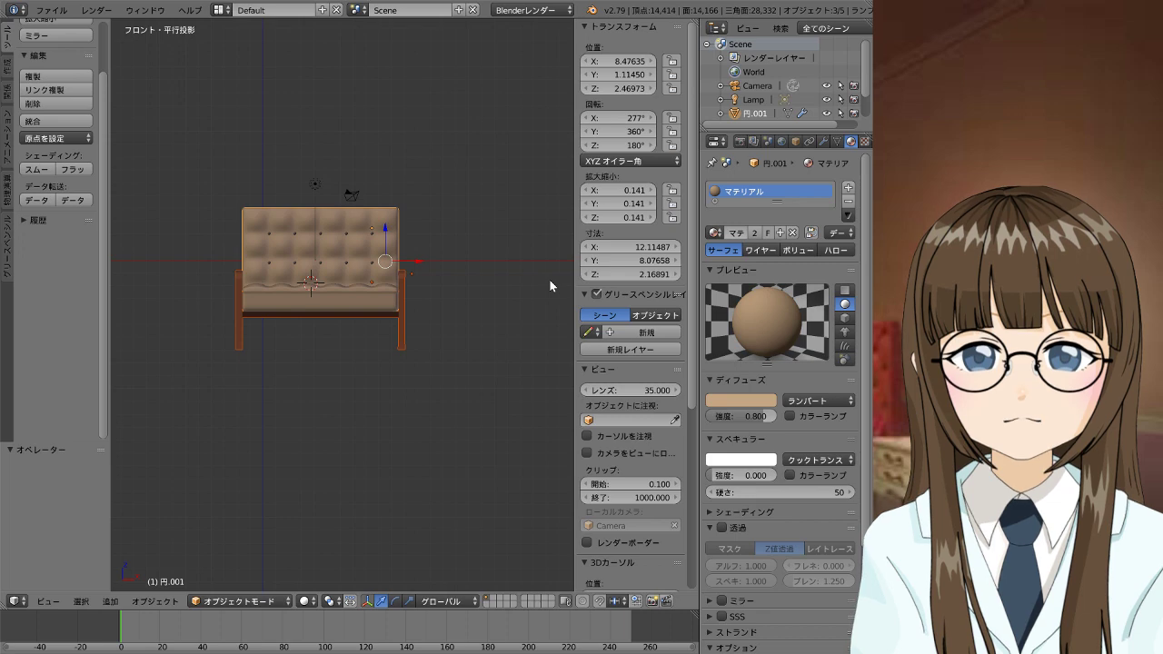
scroll(415, 263, "up", 2)
scroll(408, 234, "up", 1)
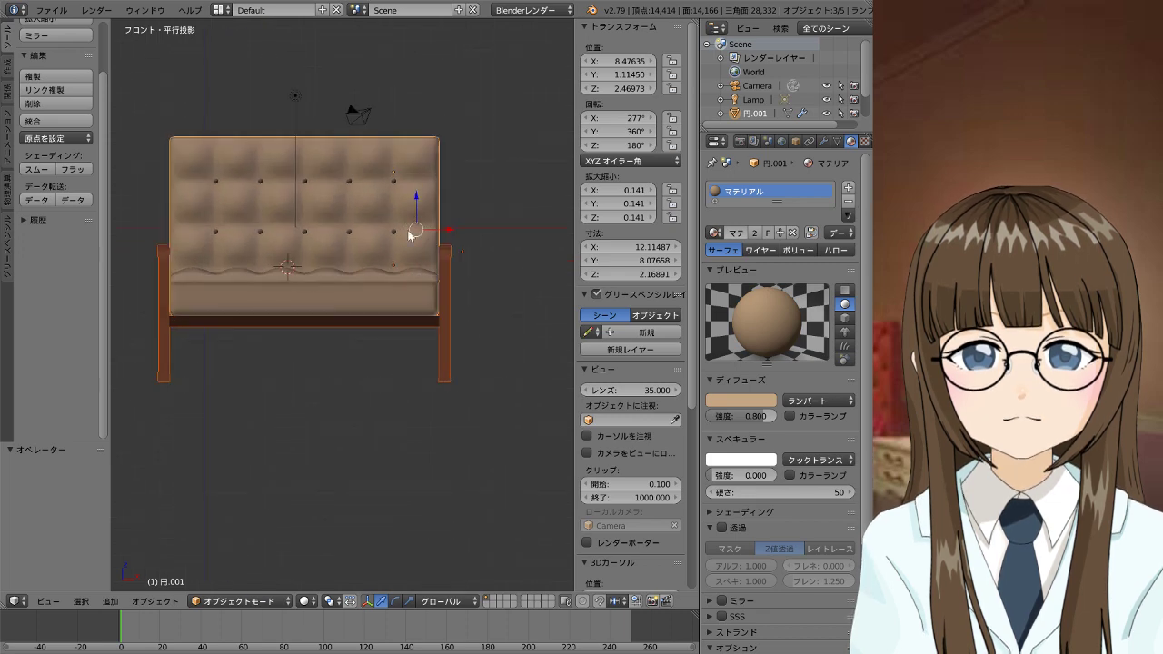
Return to an exact front view of the sofa and start saving the project under a new name
mouse_move(387, 322)
middle_mouse_down()
mouse_move(337, 336)
mouse_move(342, 424)
mouse_move(473, 343)
mouse_move(436, 290)
mouse_move(379, 384)
mouse_move(307, 331)
mouse_move(362, 273)
mouse_move(408, 394)
mouse_move(402, 362)
mouse_move(289, 417)
mouse_move(381, 313)
mouse_move(326, 305)
middle_mouse_up()
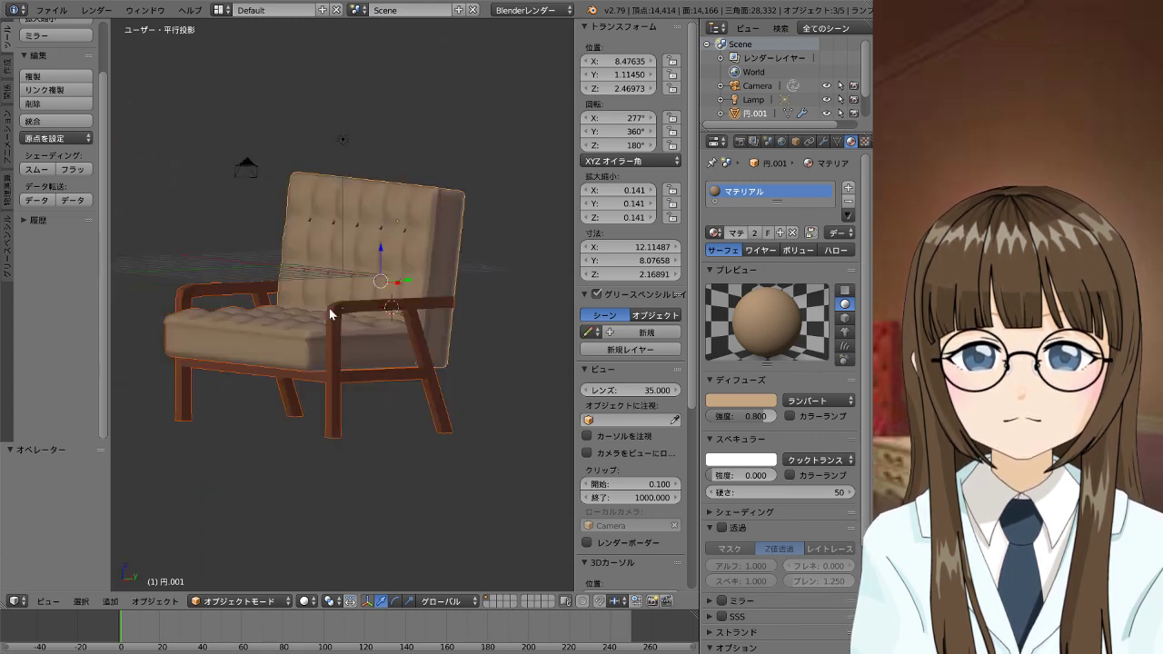
key("KP_1")
scroll(363, 323, "down", 2)
scroll(437, 400, "down", 1)
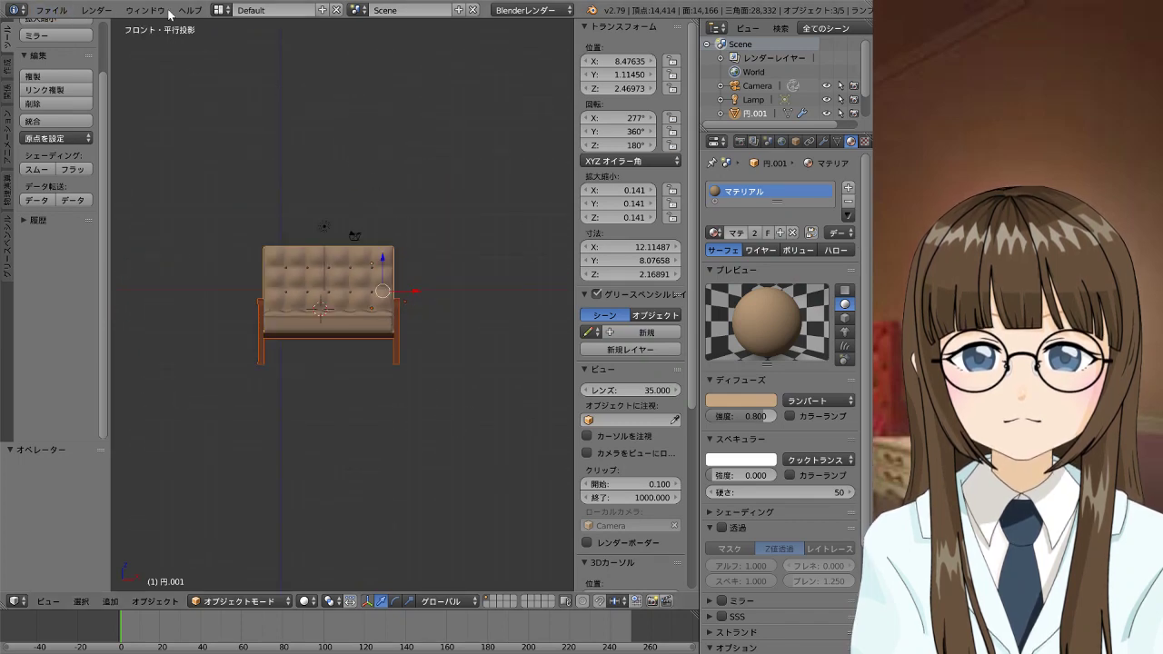
left_click(51, 10)
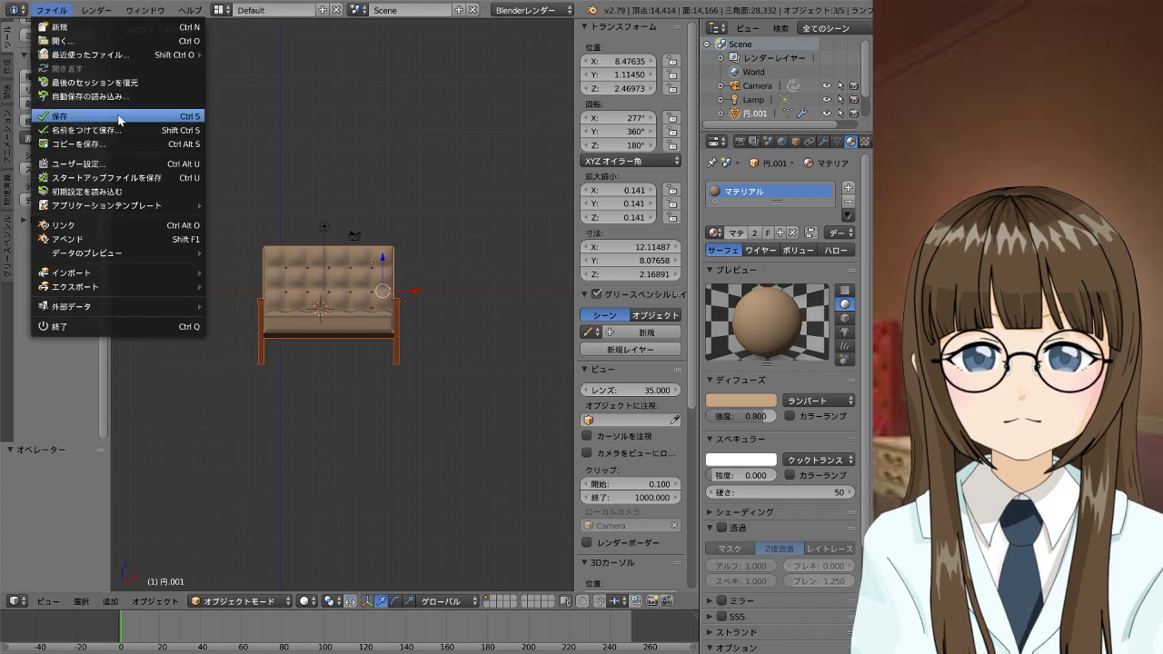
left_click(124, 130)
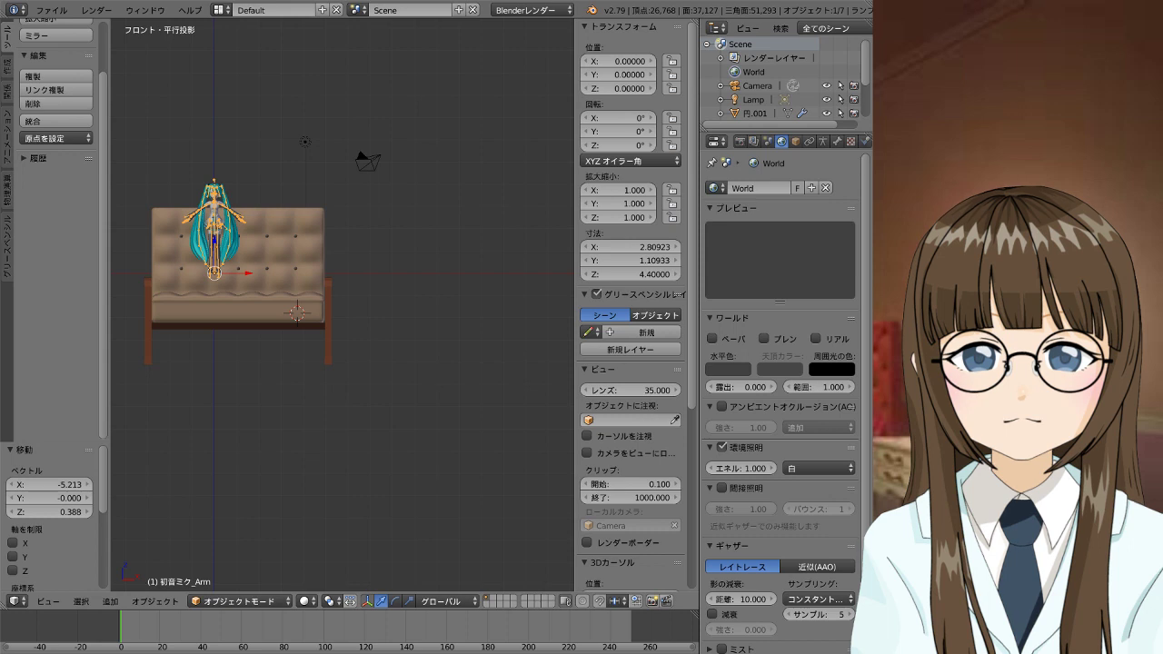
Join the sofa seat, backrest and wooden frame into one object and scale it down
right_click(296, 311)
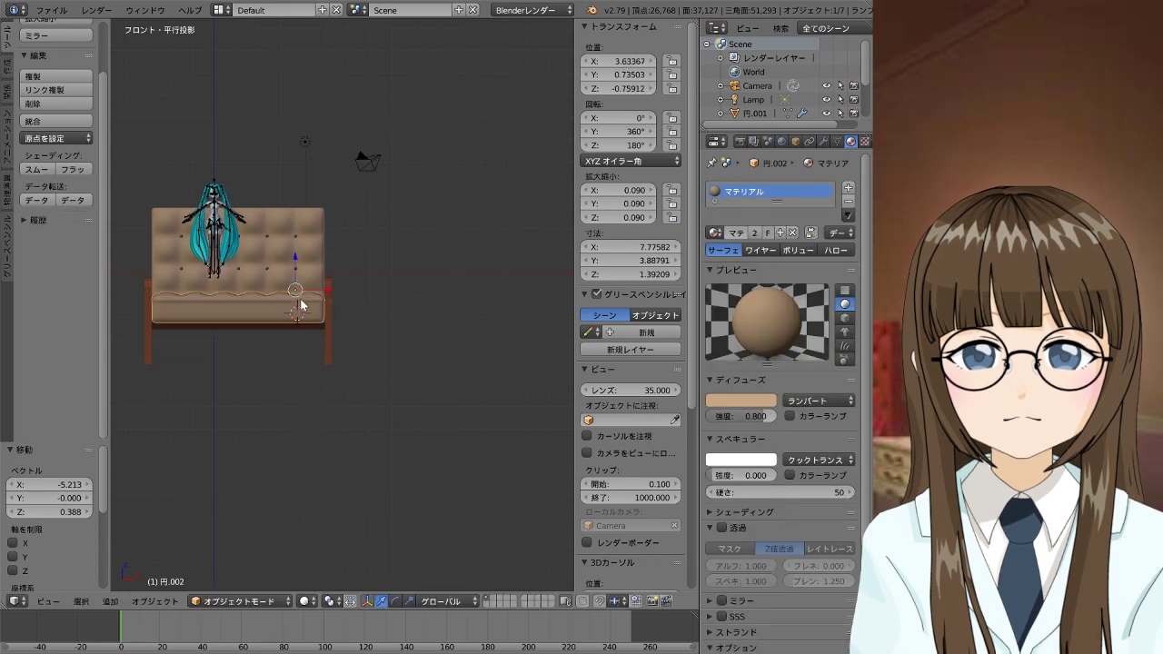
scroll(323, 280, "up", 1)
right_click(287, 271, "shift")
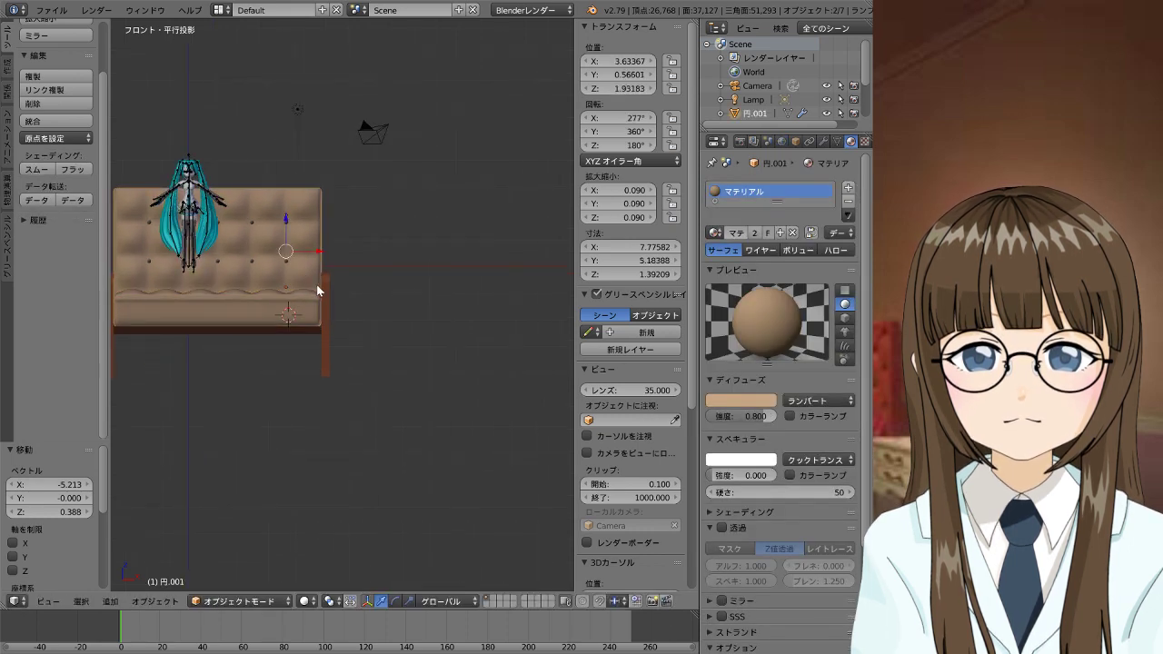
right_click(328, 298, "shift")
scroll(335, 312, "down", 1)
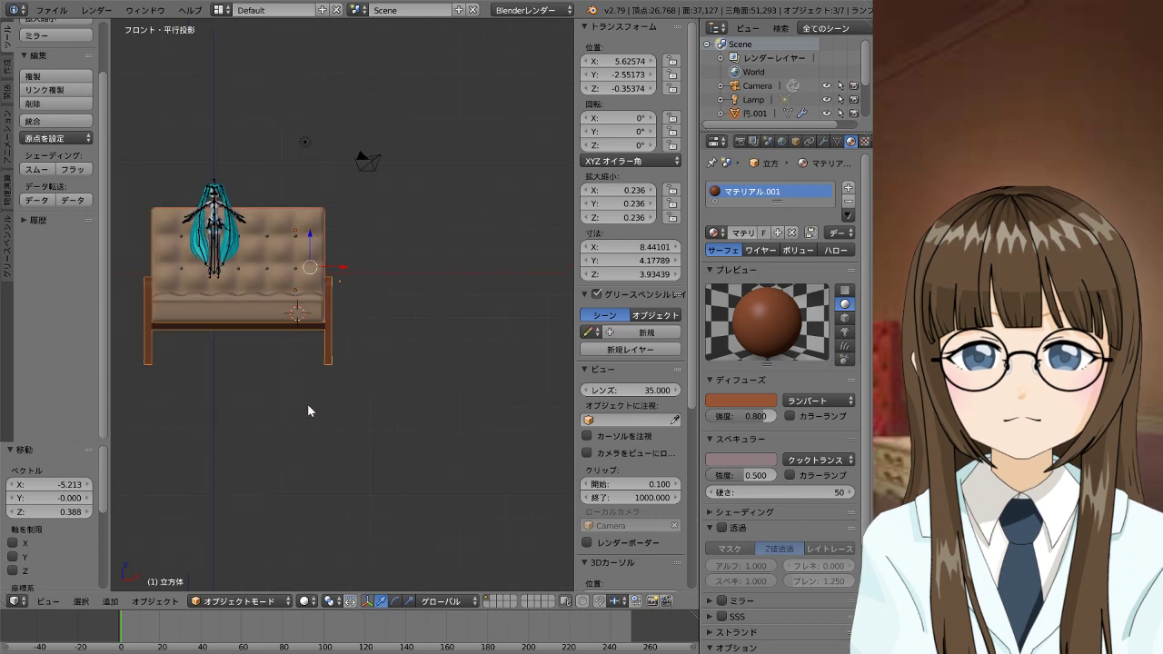
key("ctrl+j")
key("s")
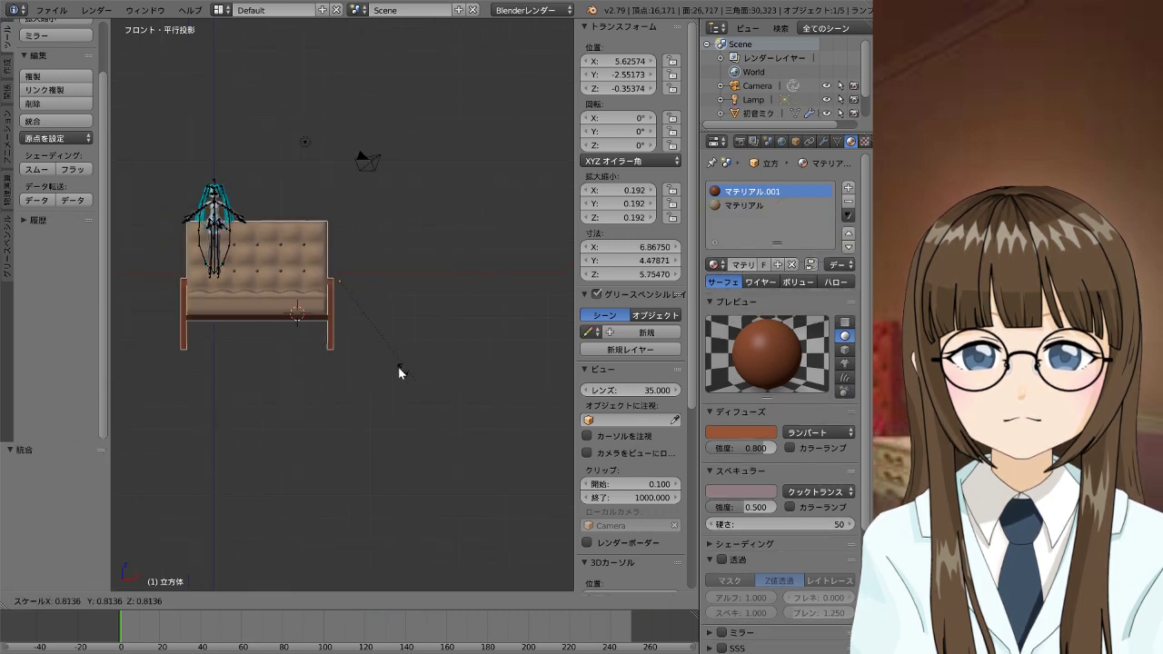
left_click(369, 329)
Move the sofa over the figure, then place it behind her in right-side view
key("g")
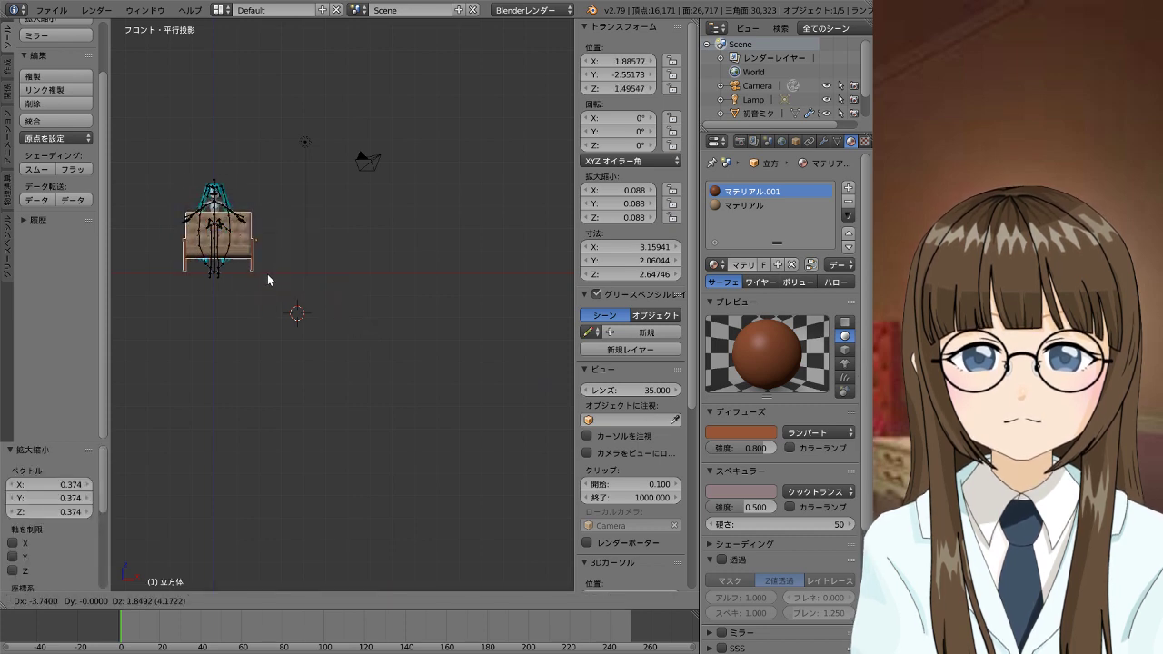
left_click(267, 275)
scroll(258, 271, "up", 3)
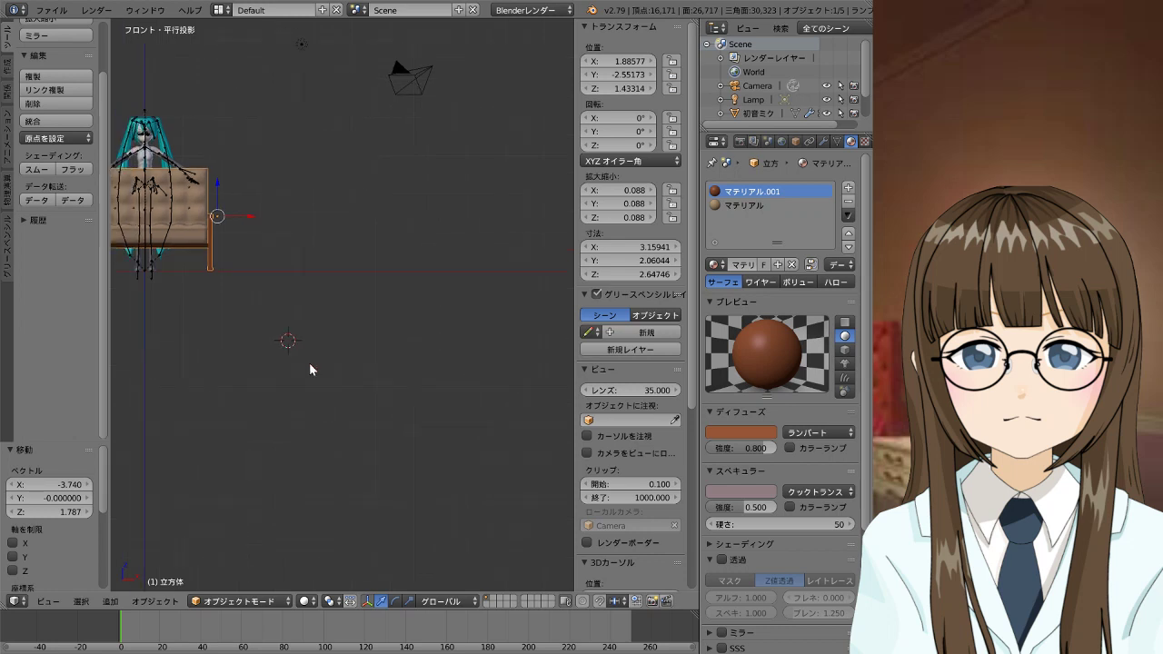
middle_click_drag(309, 363, 507, 448, "shift")
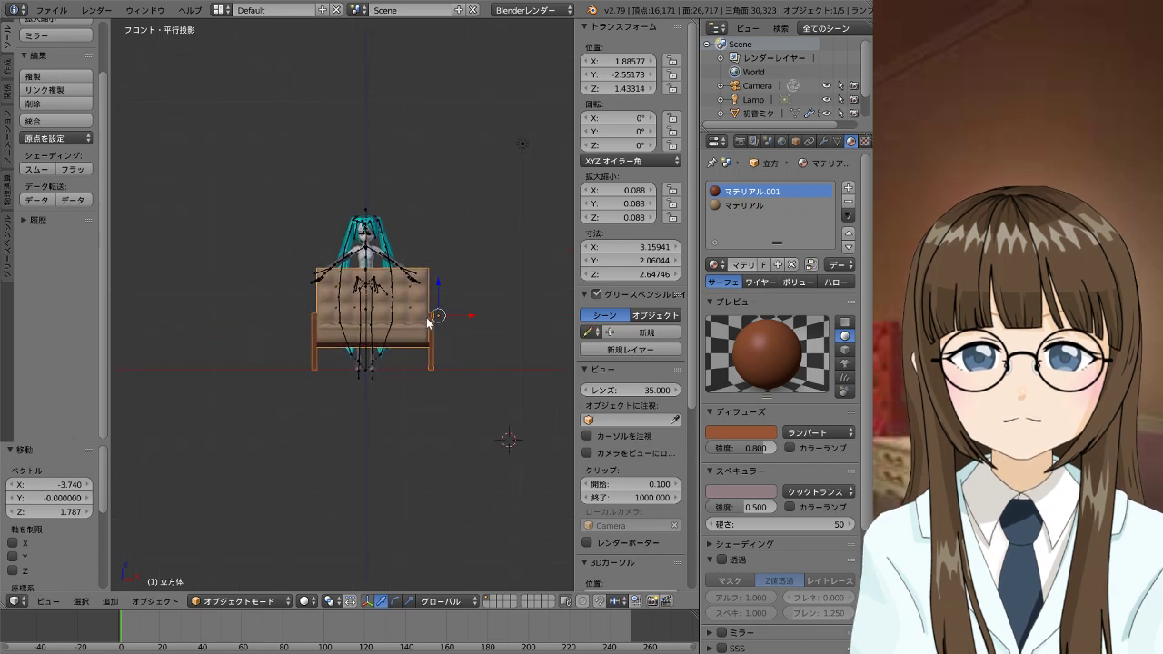
key("KP_3")
key("g")
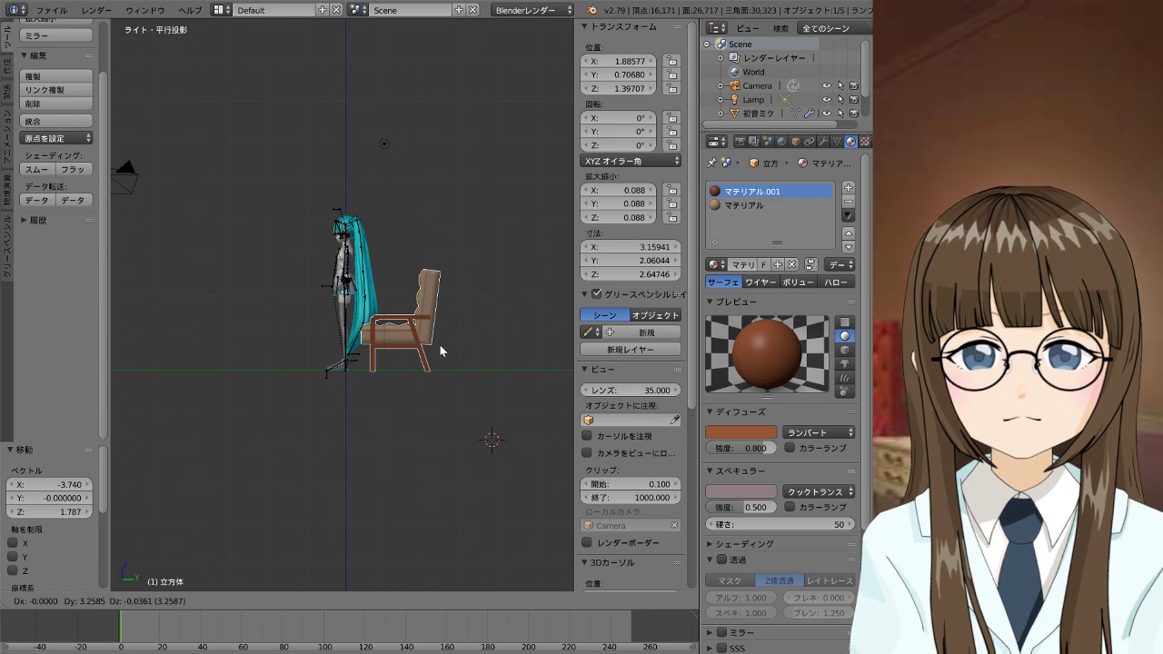
left_click(439, 344)
Shrink the sofa to 0.078 scale and set it at Y 0.394, Z 1.253
key("s")
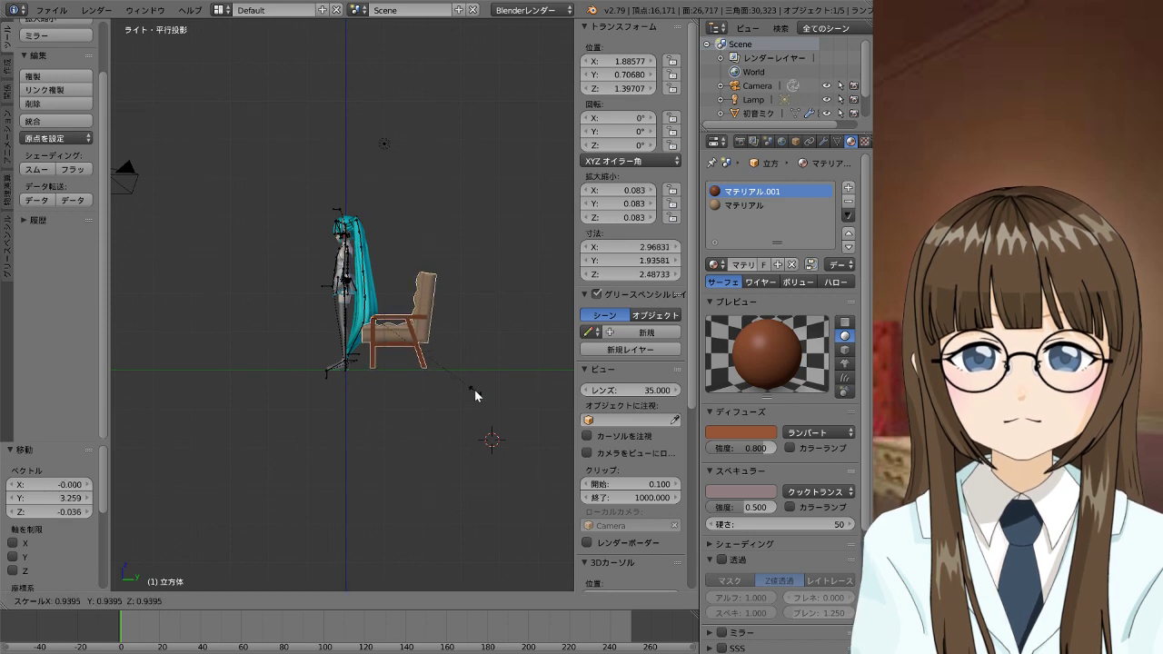
left_click(469, 387)
key("g")
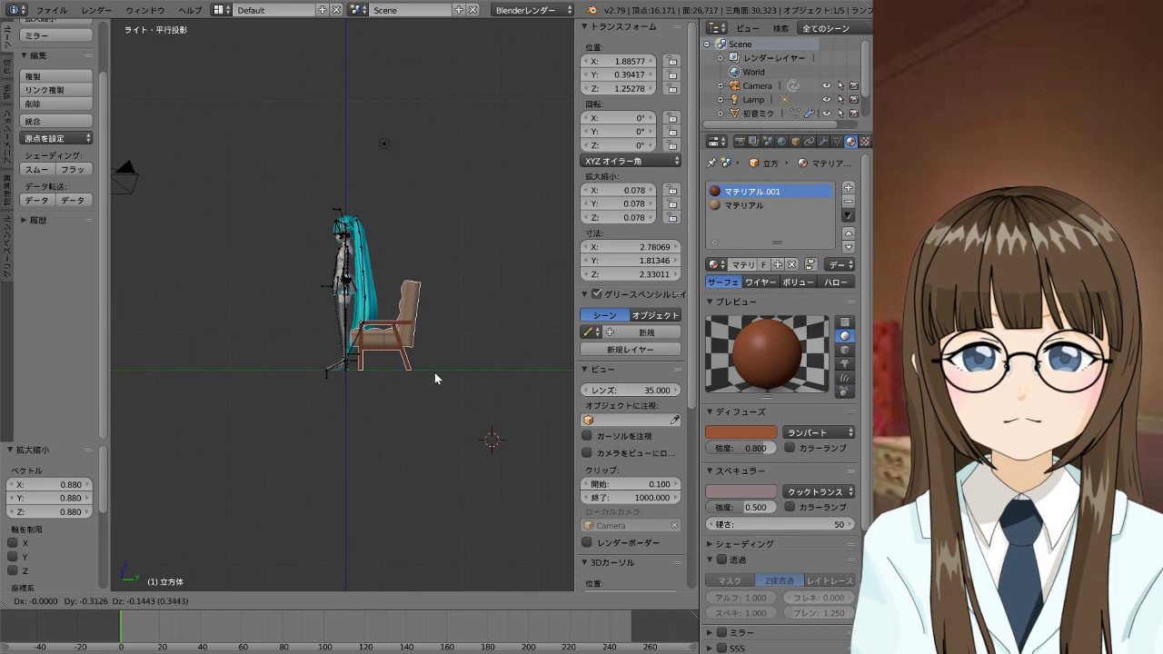
left_click(435, 373)
mouse_move(435, 372)
middle_mouse_down()
mouse_move(506, 363)
mouse_move(409, 370)
mouse_move(404, 384)
middle_mouse_up()
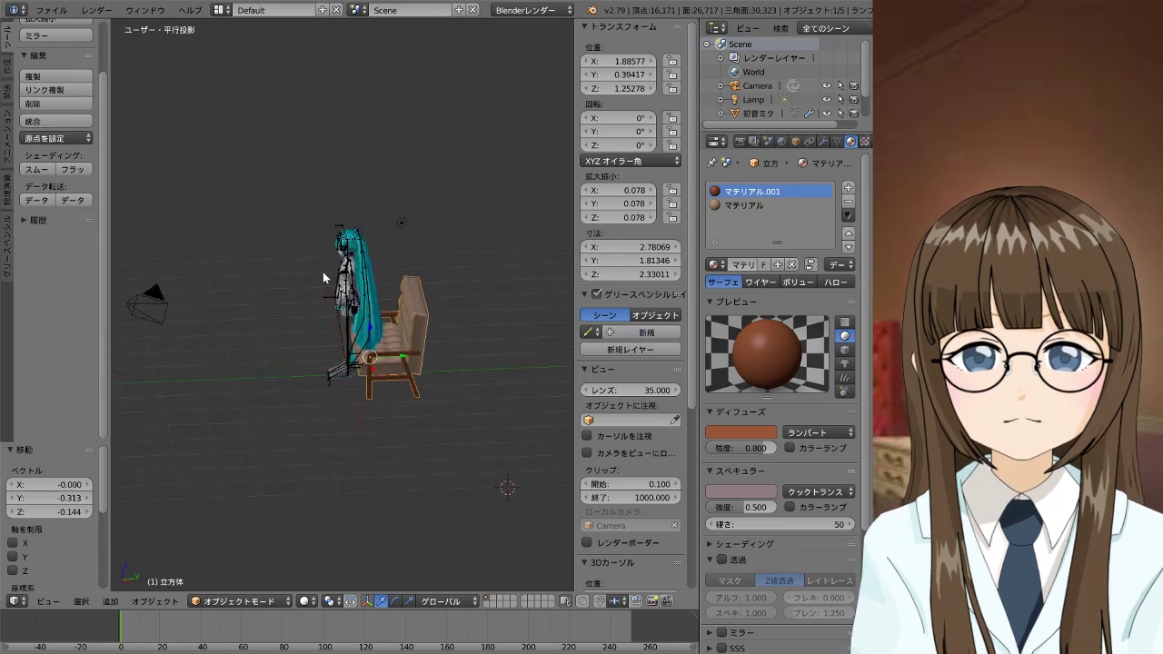
scroll(353, 289, "up", 2)
scroll(354, 289, "up", 4)
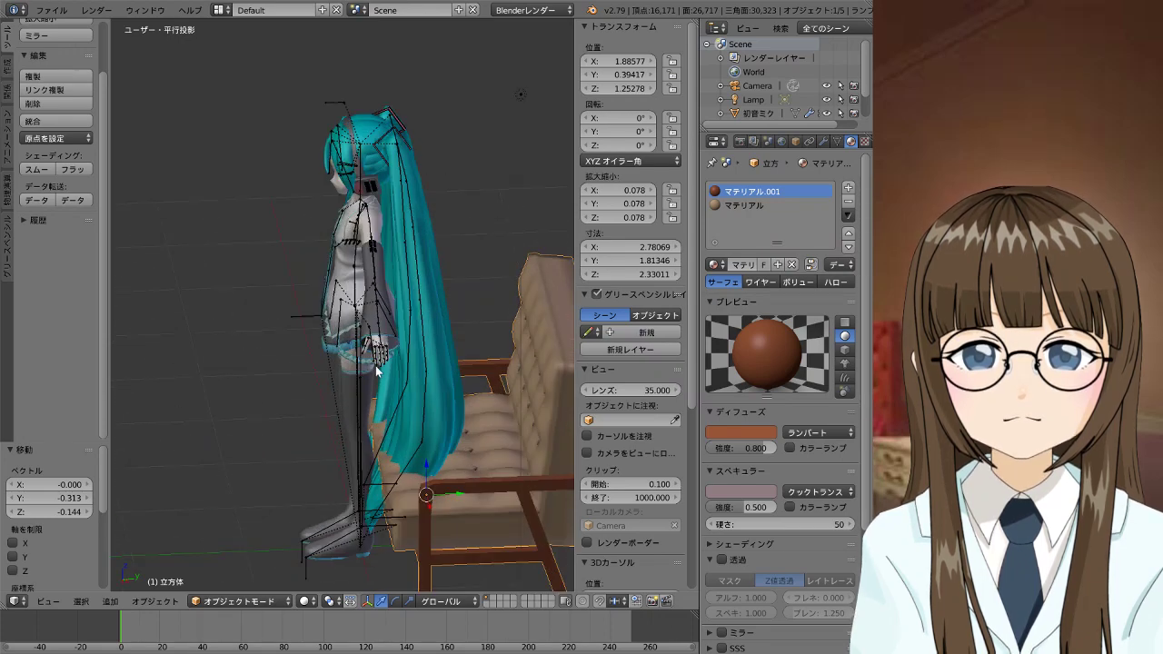
right_click(359, 293)
right_click(342, 147)
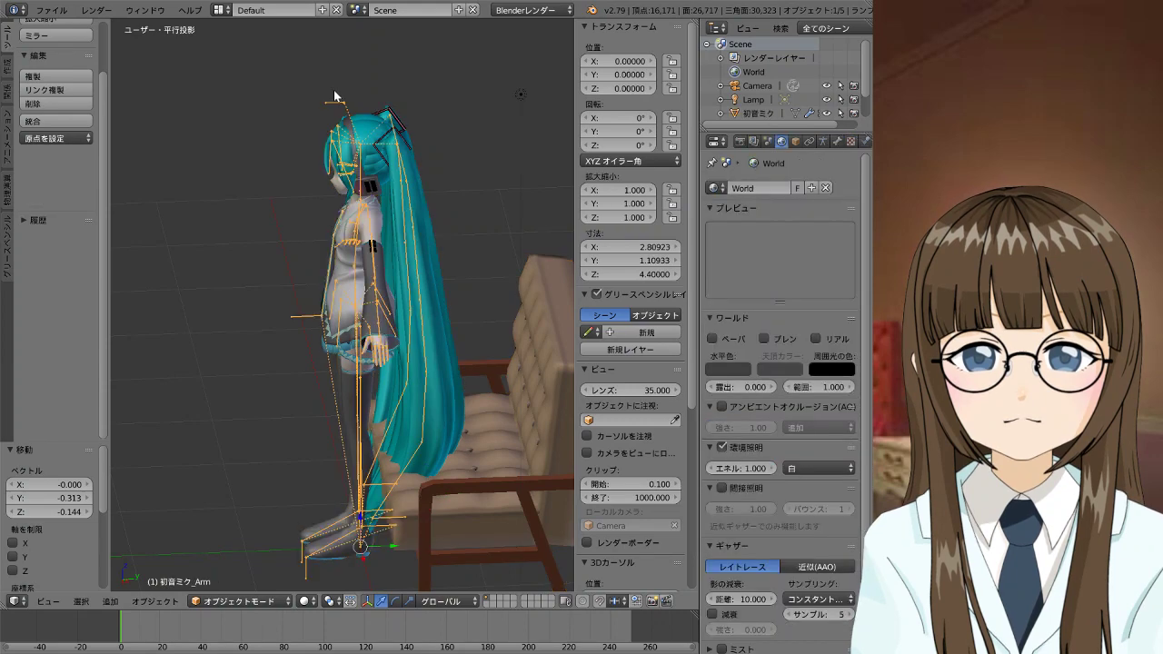
left_click(224, 601)
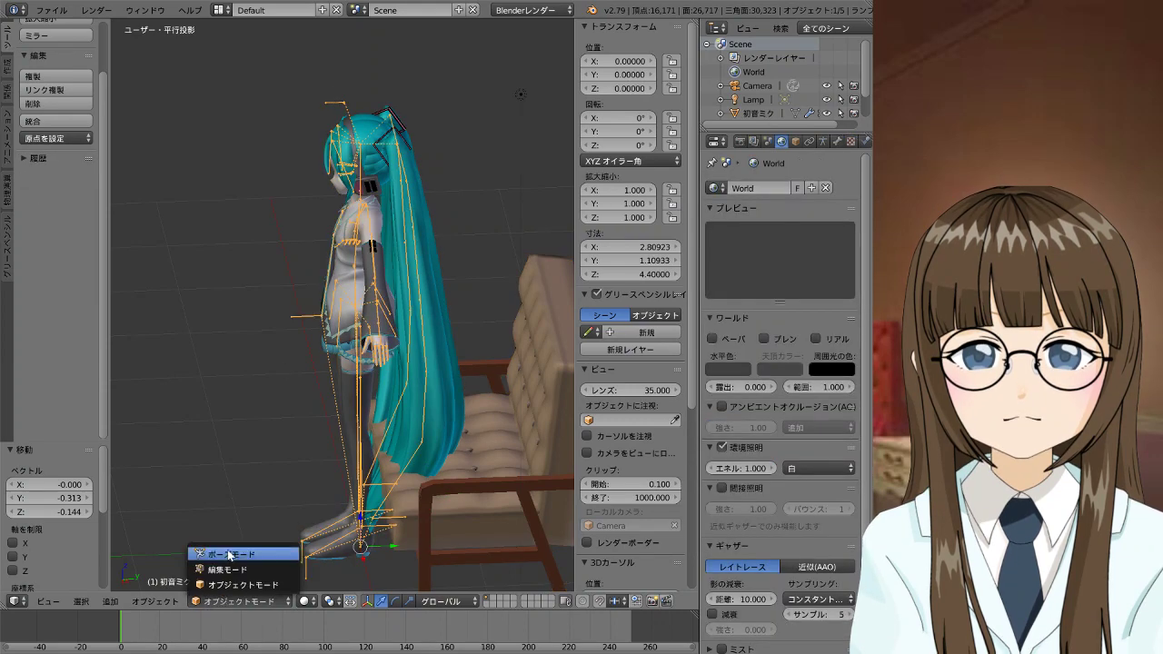
left_click(229, 554)
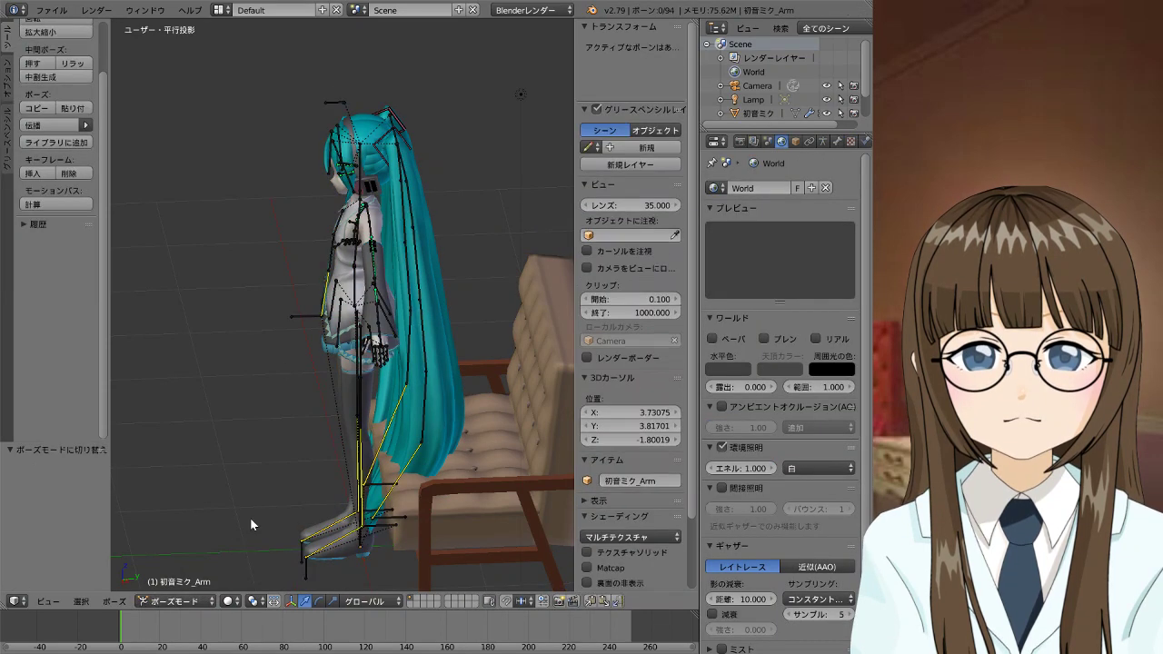
right_click(354, 293)
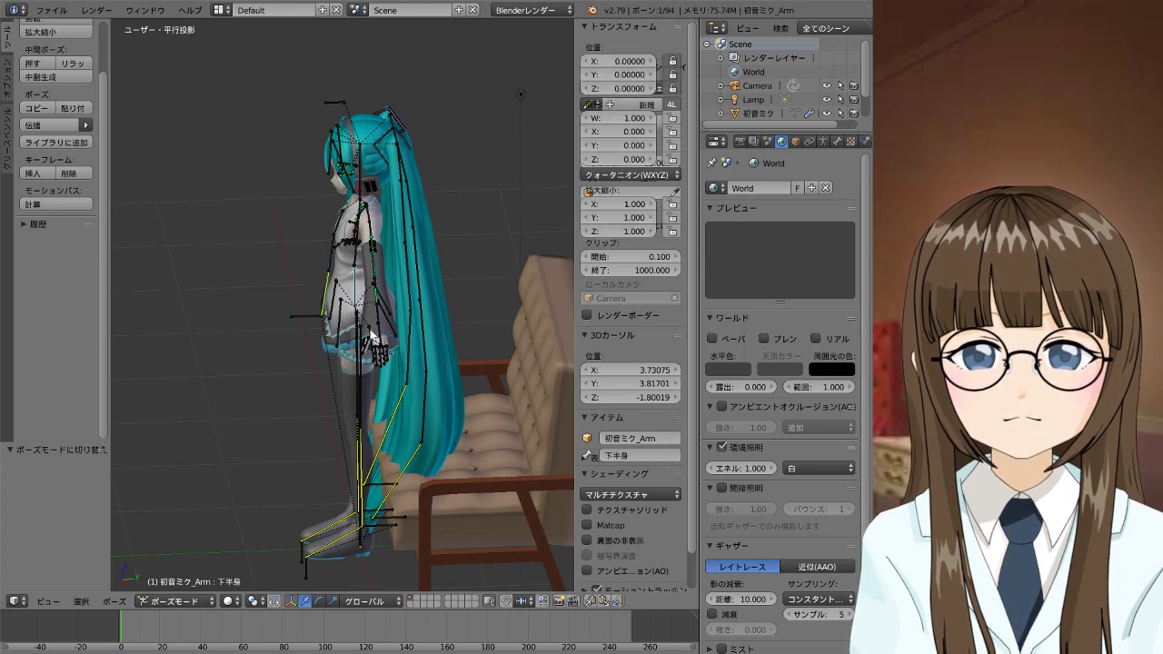
key("KP_1")
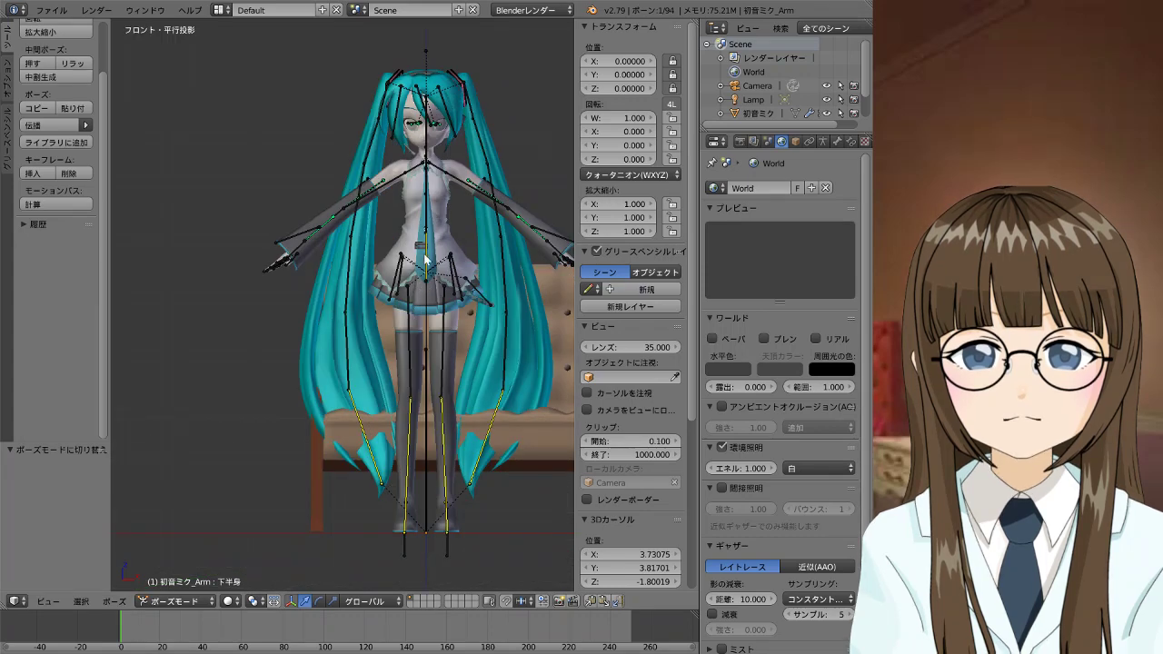
right_click(428, 262)
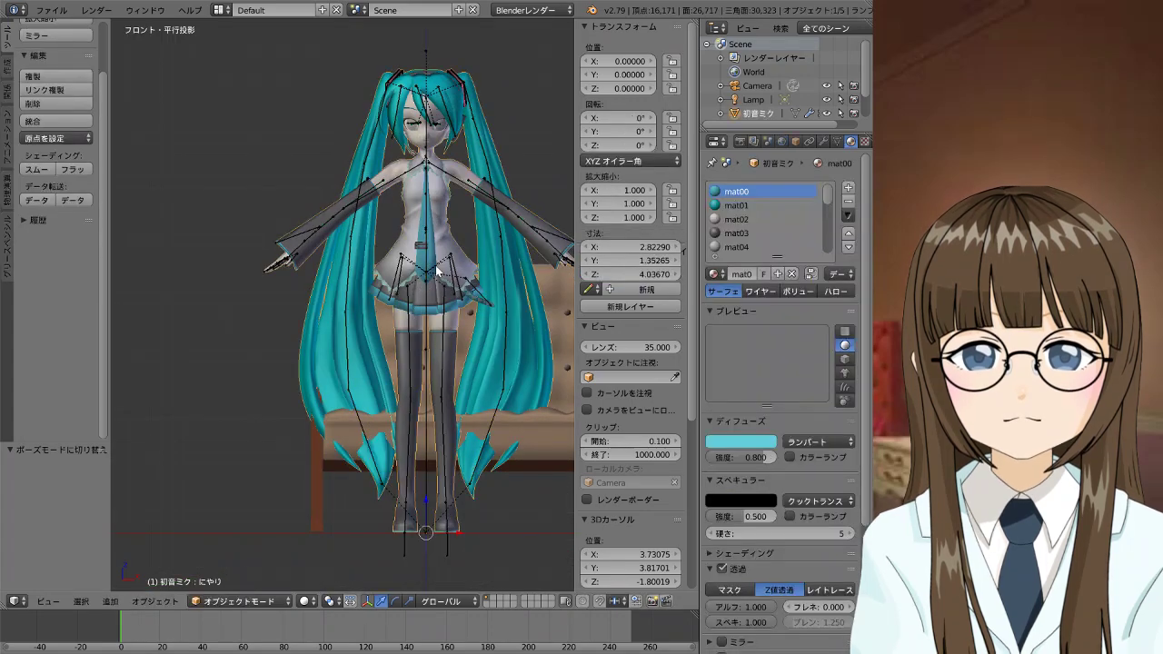
right_click(482, 403)
right_click(464, 397)
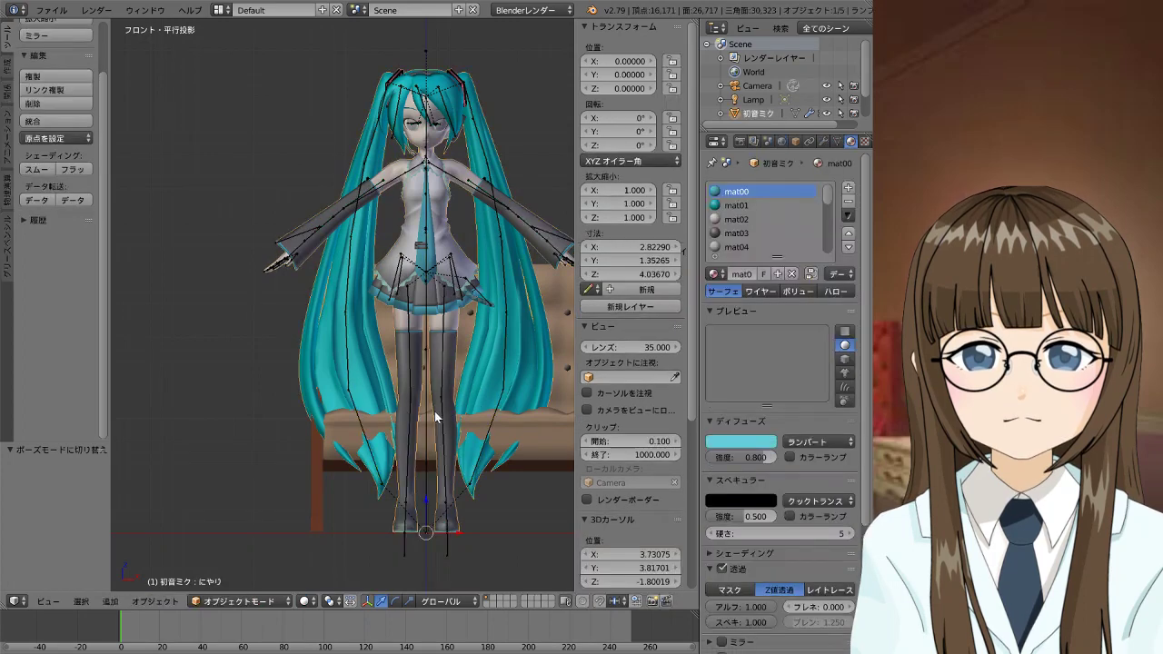
key("KP_3")
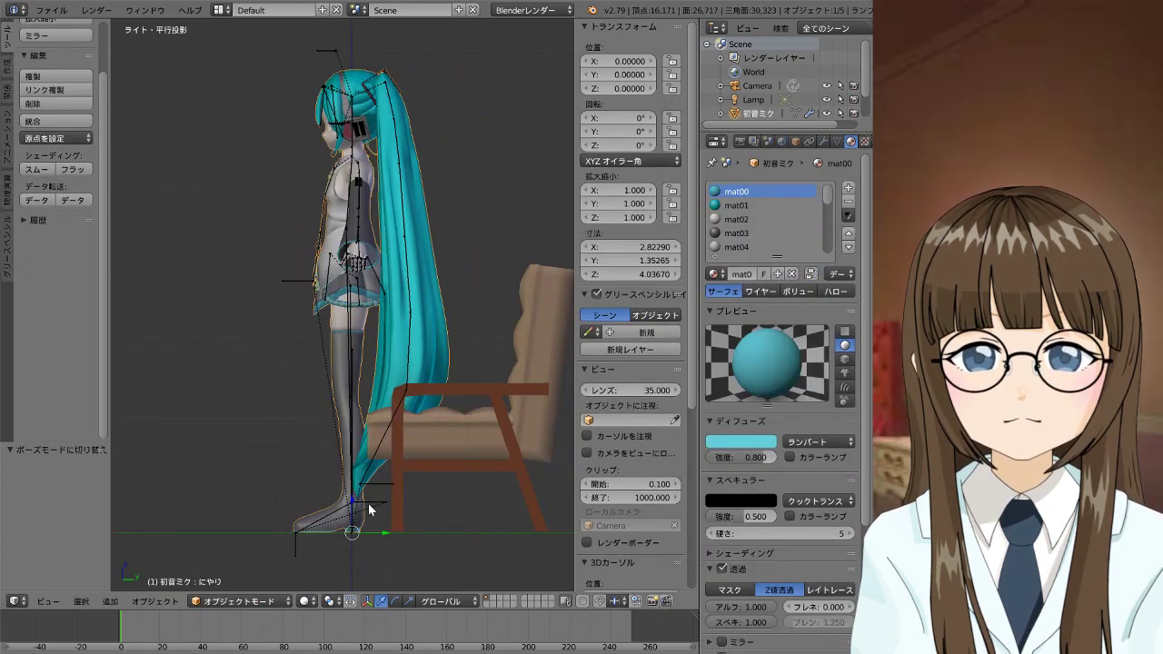
right_click(370, 511)
key("ctrl+Tab")
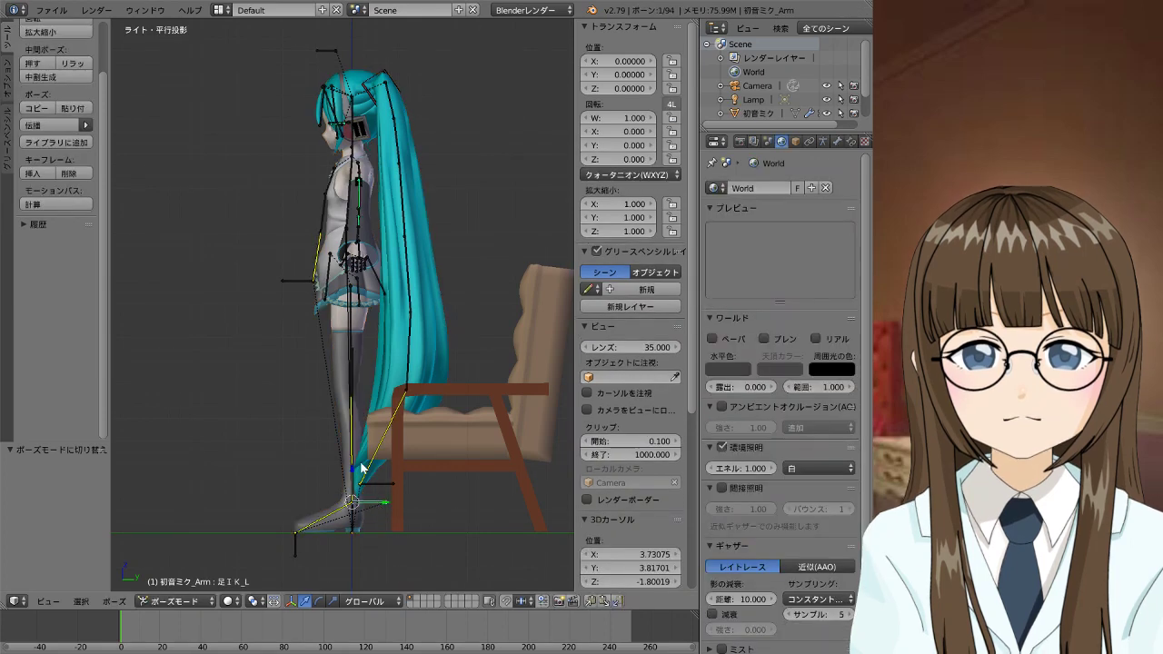
right_click(351, 495)
key("r")
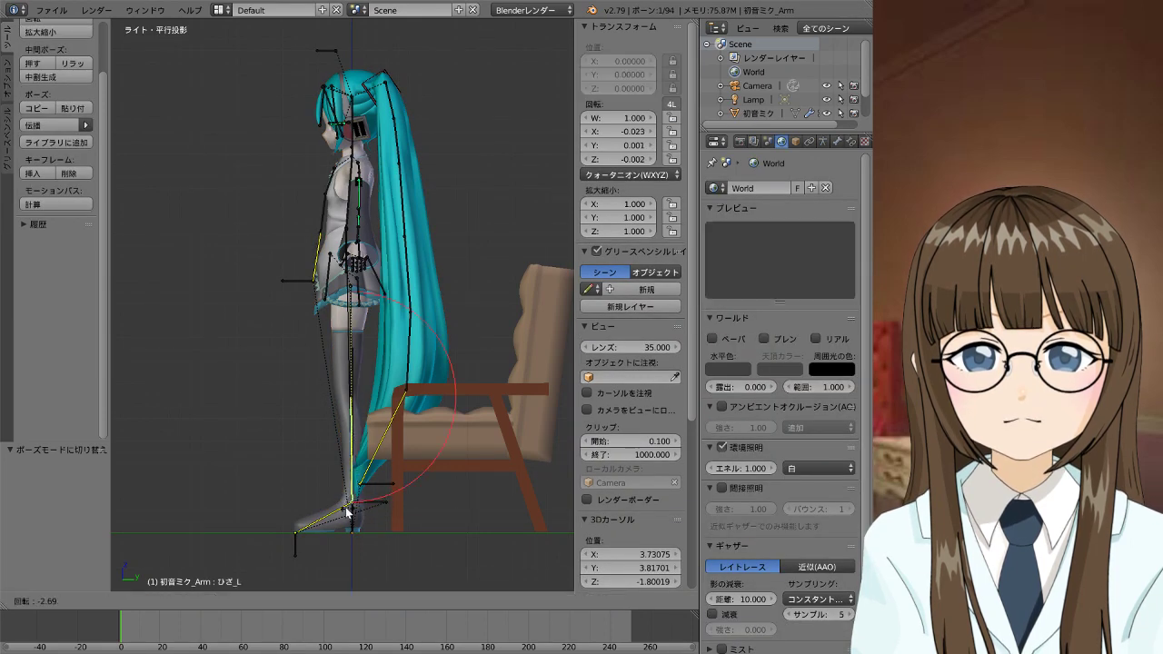
right_click(346, 512)
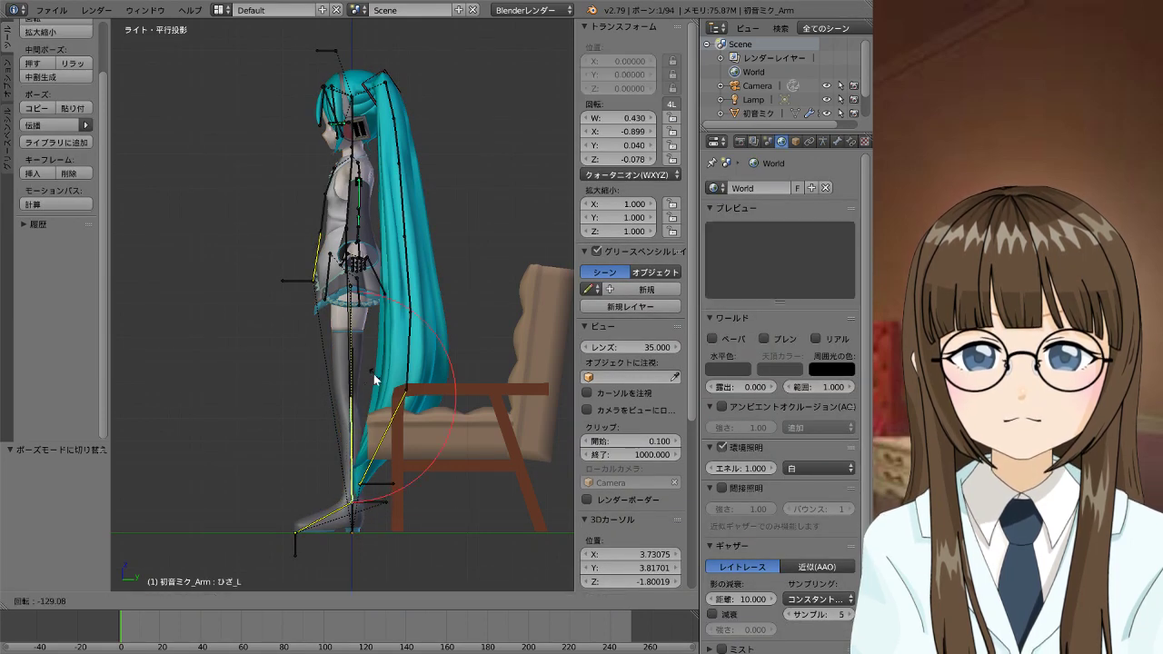
right_click(382, 507)
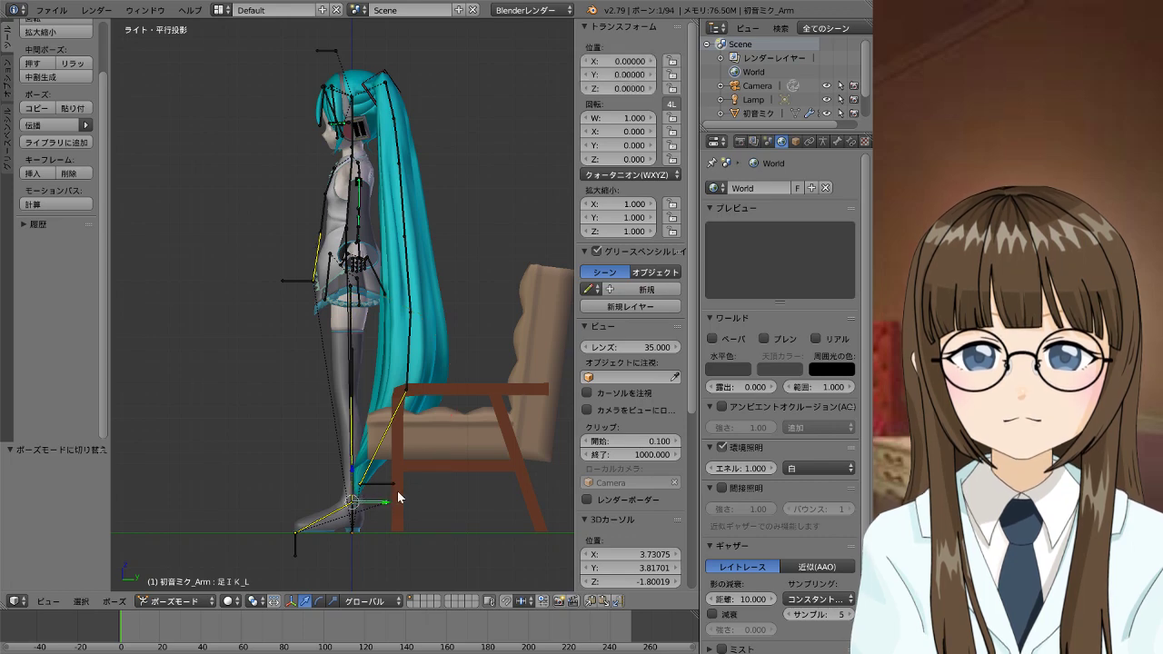
right_click(378, 503)
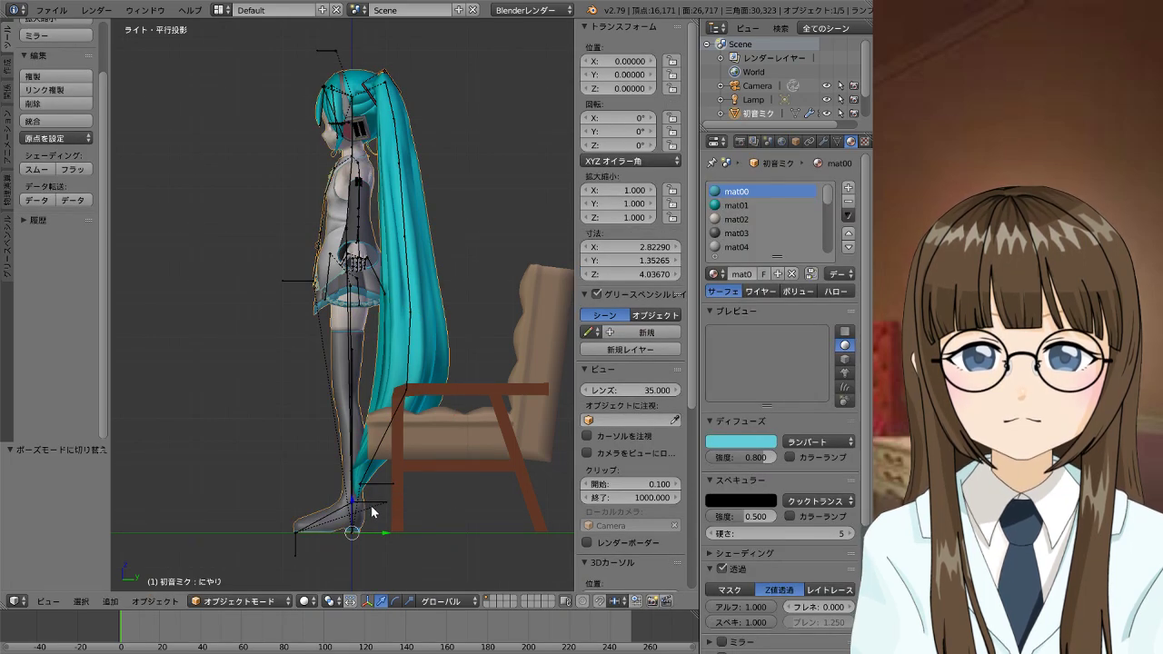
right_click(378, 507)
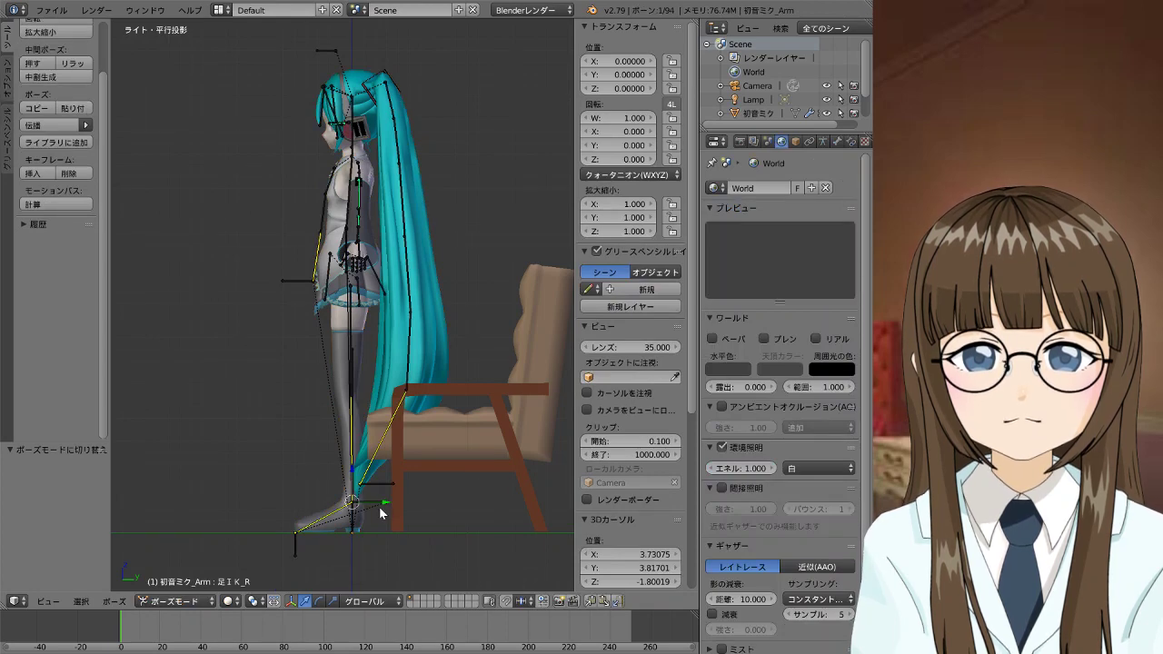
Raise the left foot IK bone (-0.872 Y, 0.664 Z) and the right one beside it, bending the knees
right_click(379, 506)
scroll(379, 506, "up", 5)
scroll(379, 506, "down", 3)
scroll(379, 507, "down", 2)
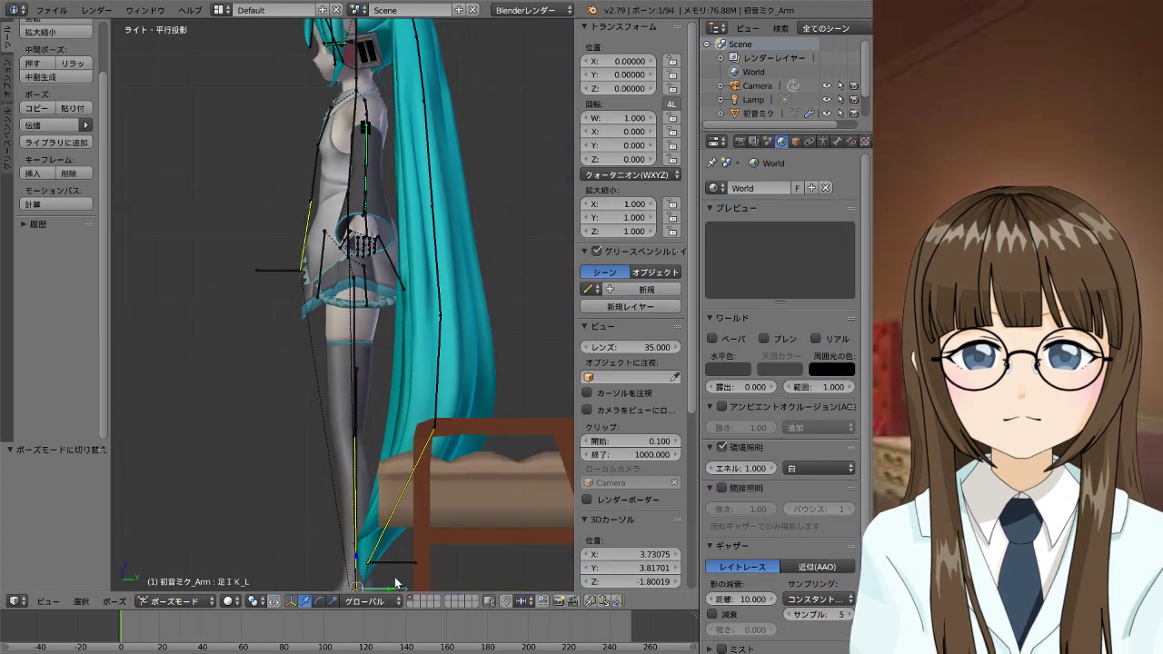
key("g")
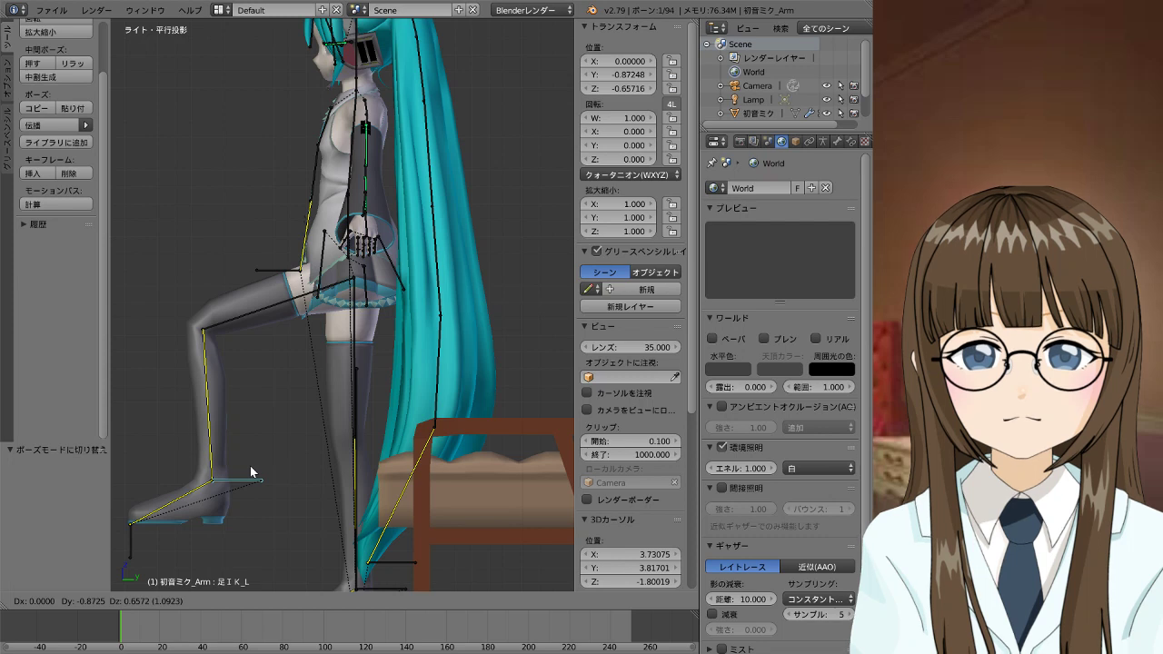
left_click(250, 465)
scroll(322, 479, "down", 1)
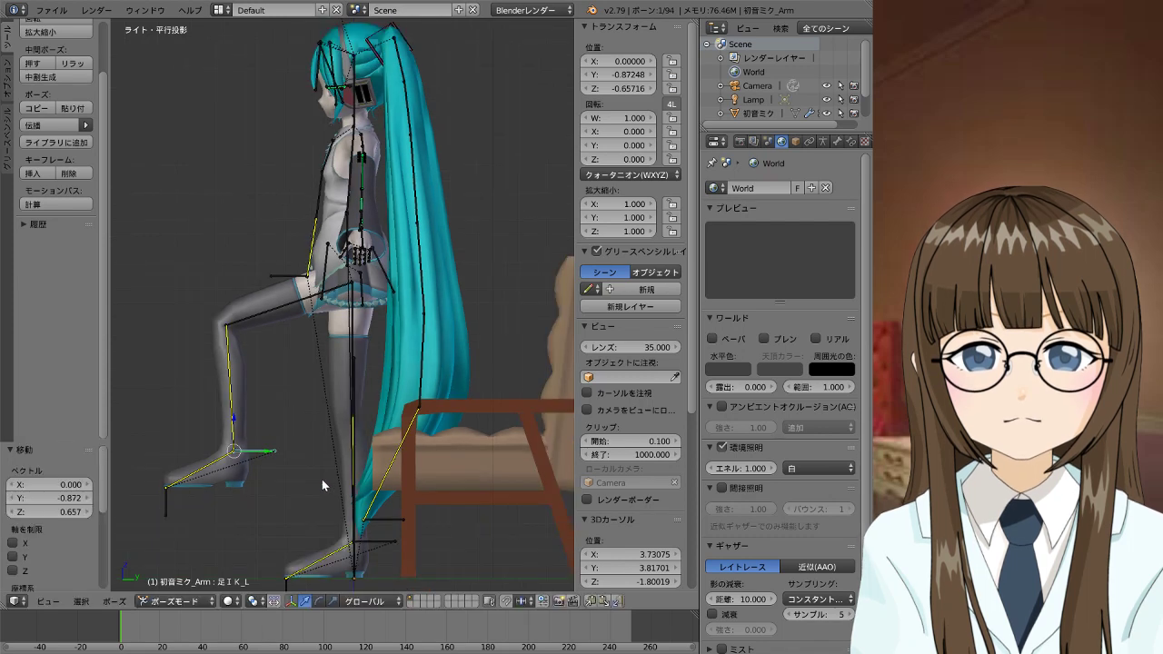
right_click(381, 545)
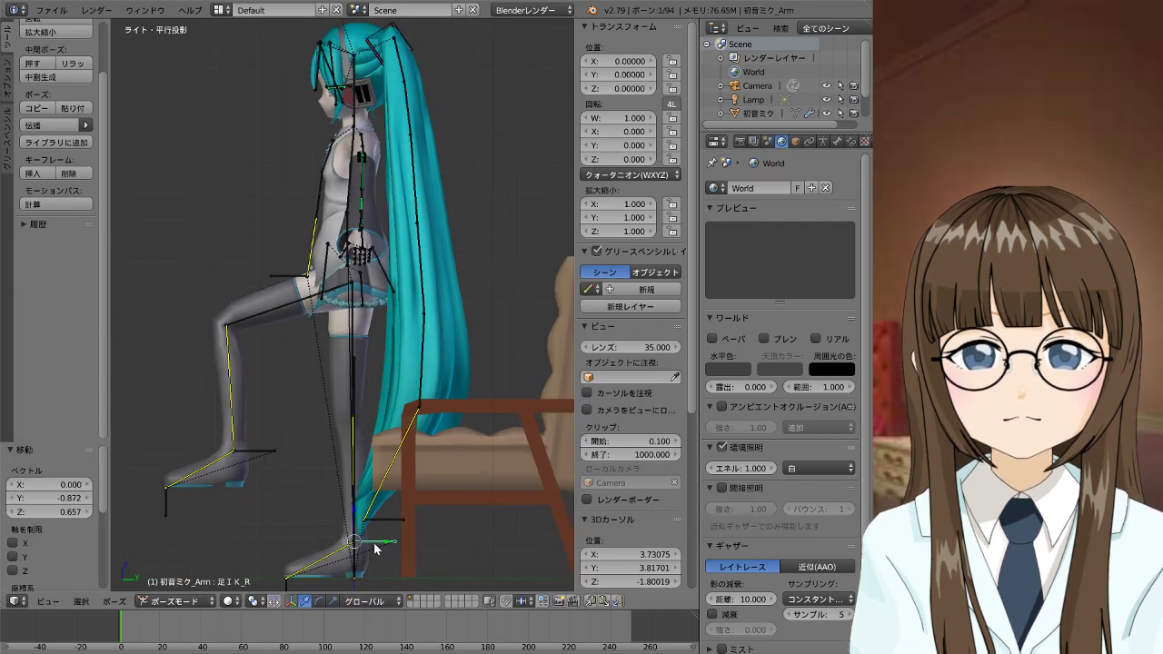
key("g")
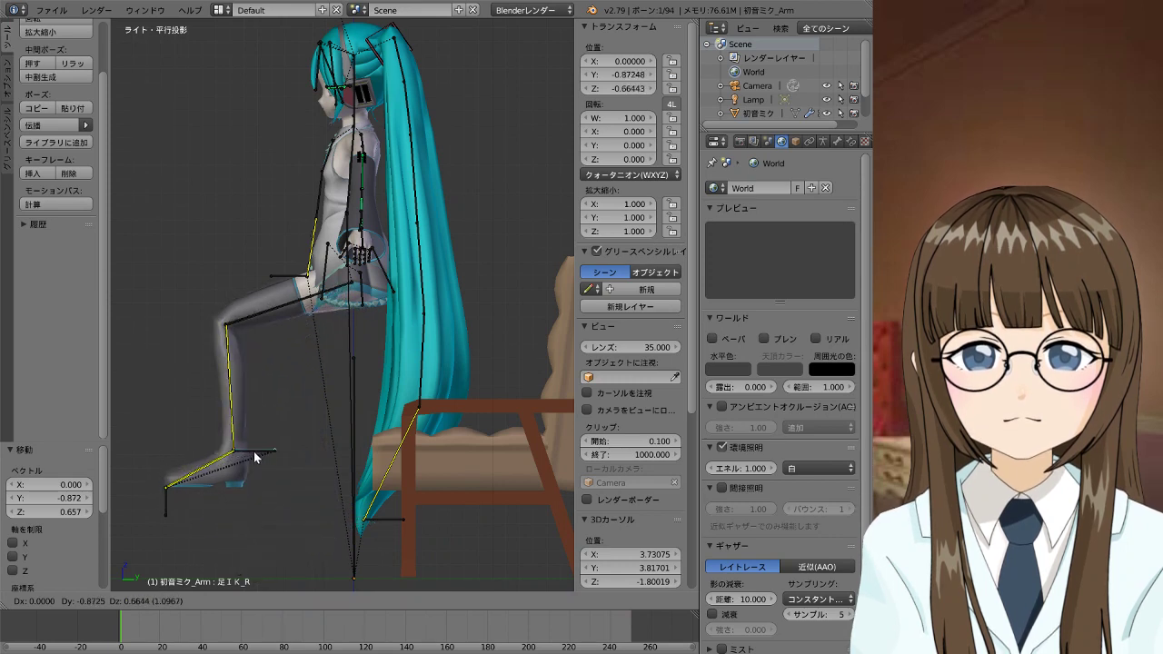
left_click(254, 457)
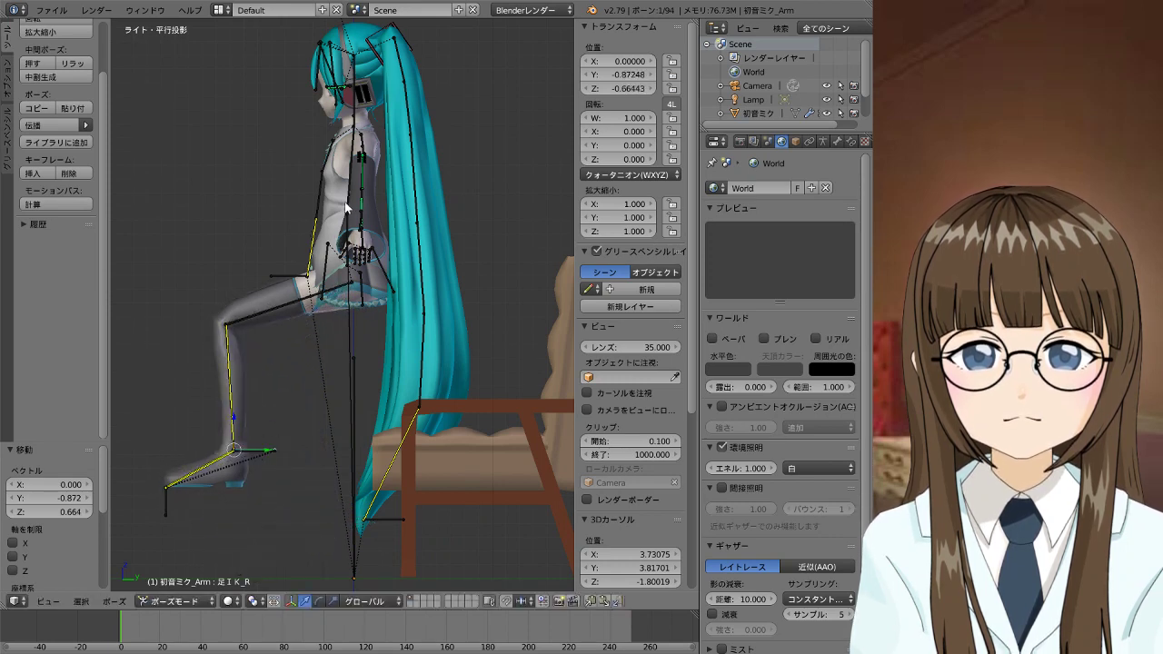
Select the center and 髪6_L hair bones, cancel a rotation, and toggle Edit Mode and back
right_click(354, 459)
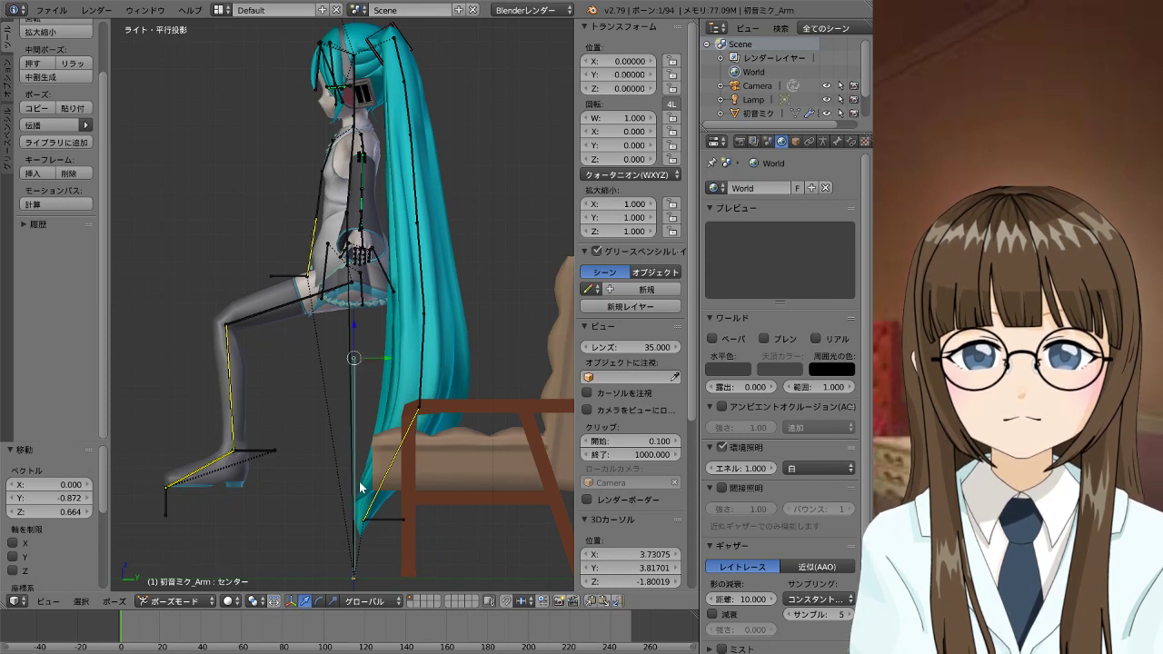
right_click(389, 366)
key("r")
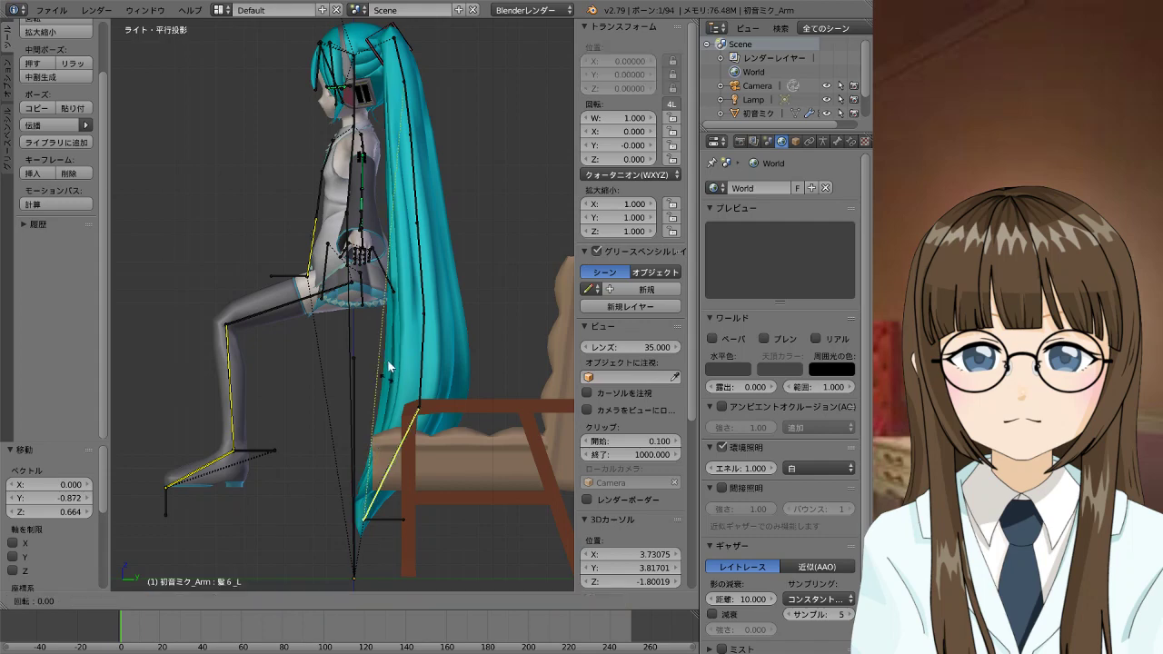
key("Escape")
key("Tab")
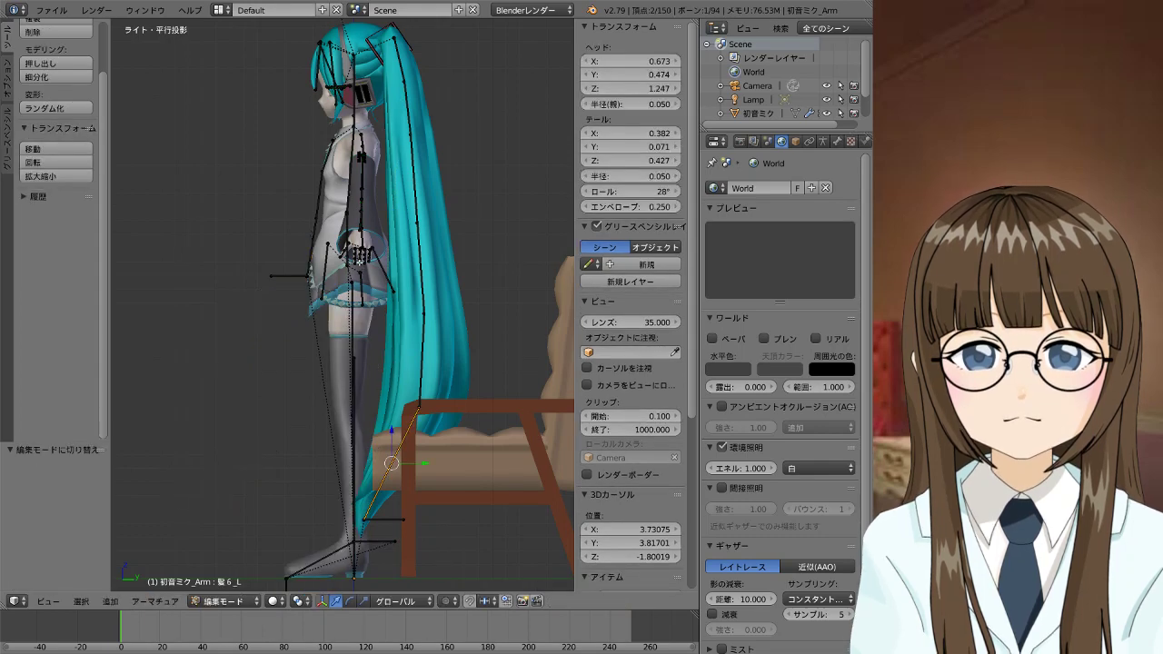
key("Tab")
Switch to Object Mode and select the whole armature
left_click(199, 601)
left_click(188, 585)
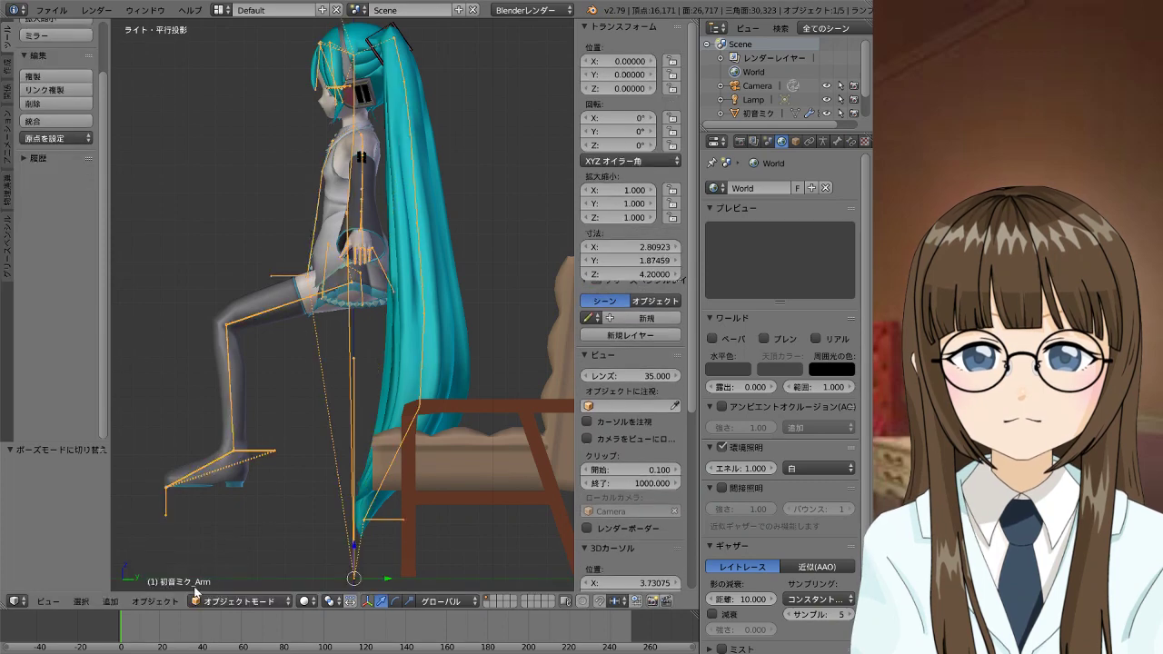
right_click(334, 228)
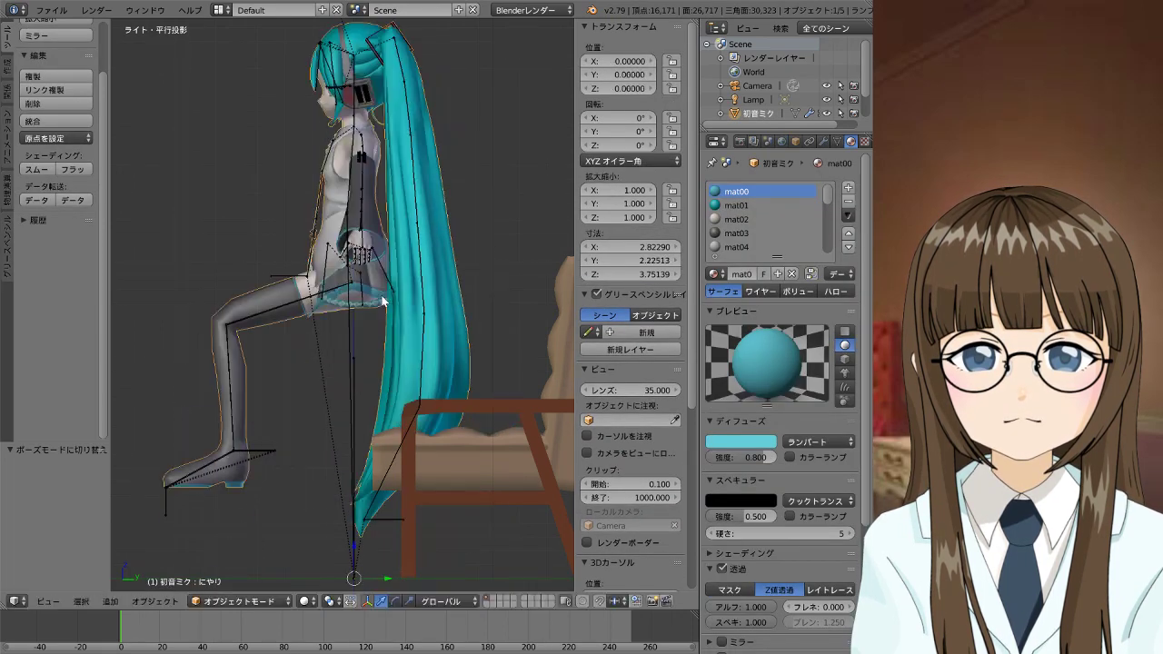
right_click(351, 289)
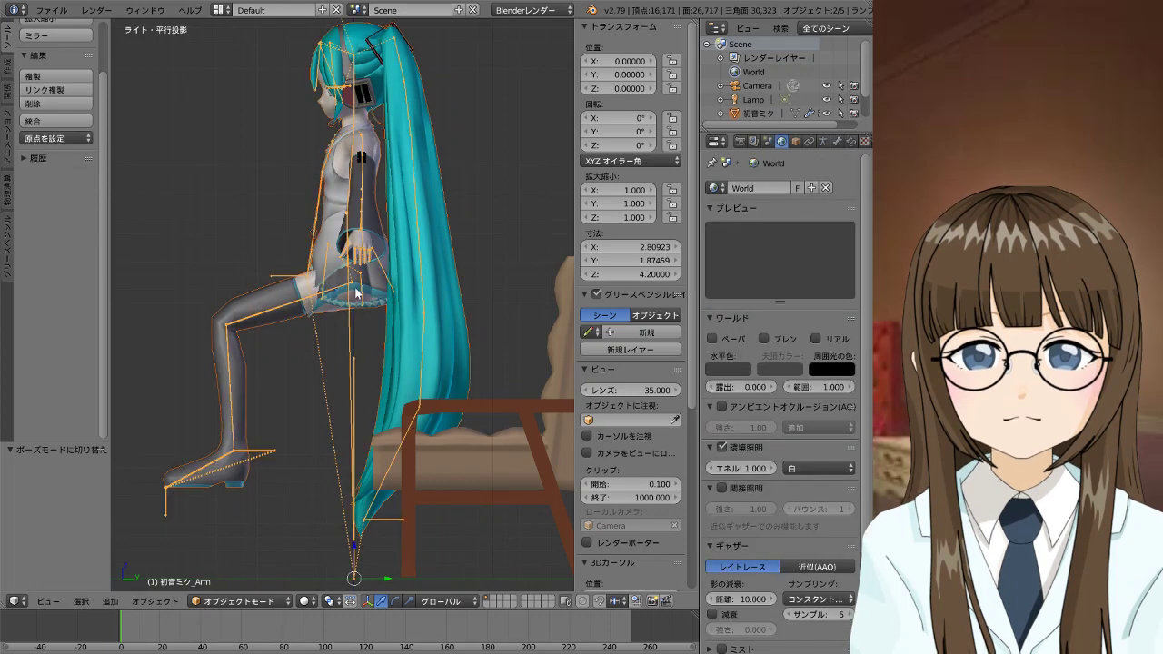
Lower the armature onto the chair seat, 0.866 on Y and -0.940 on Z, and reselect it
key("g")
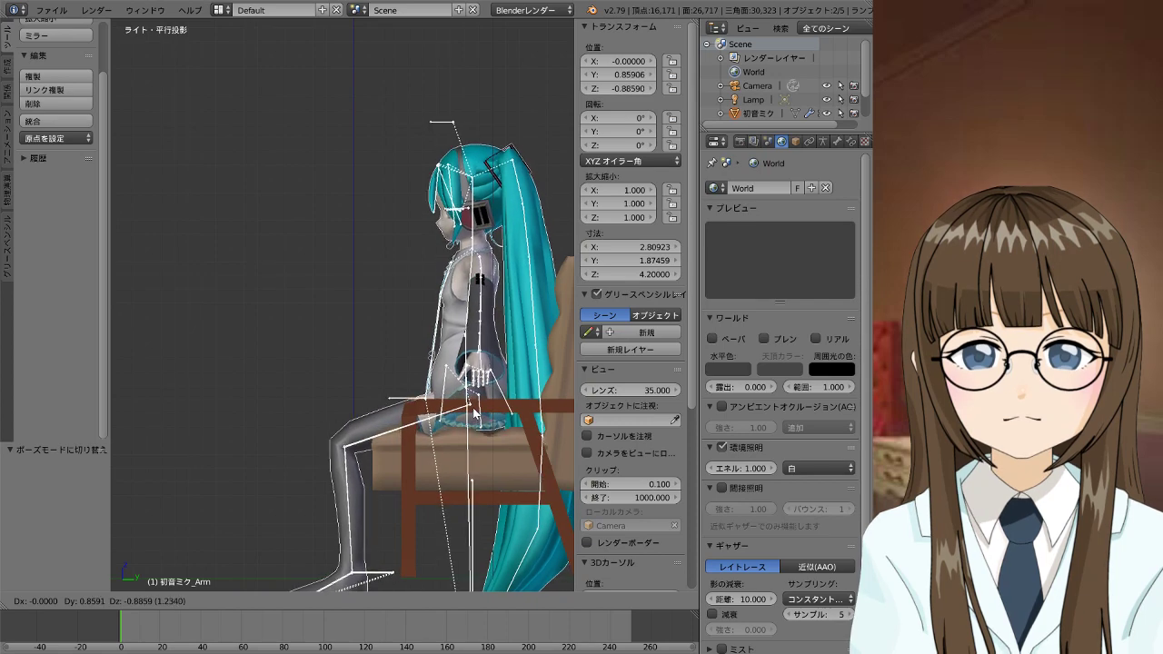
left_click(478, 423)
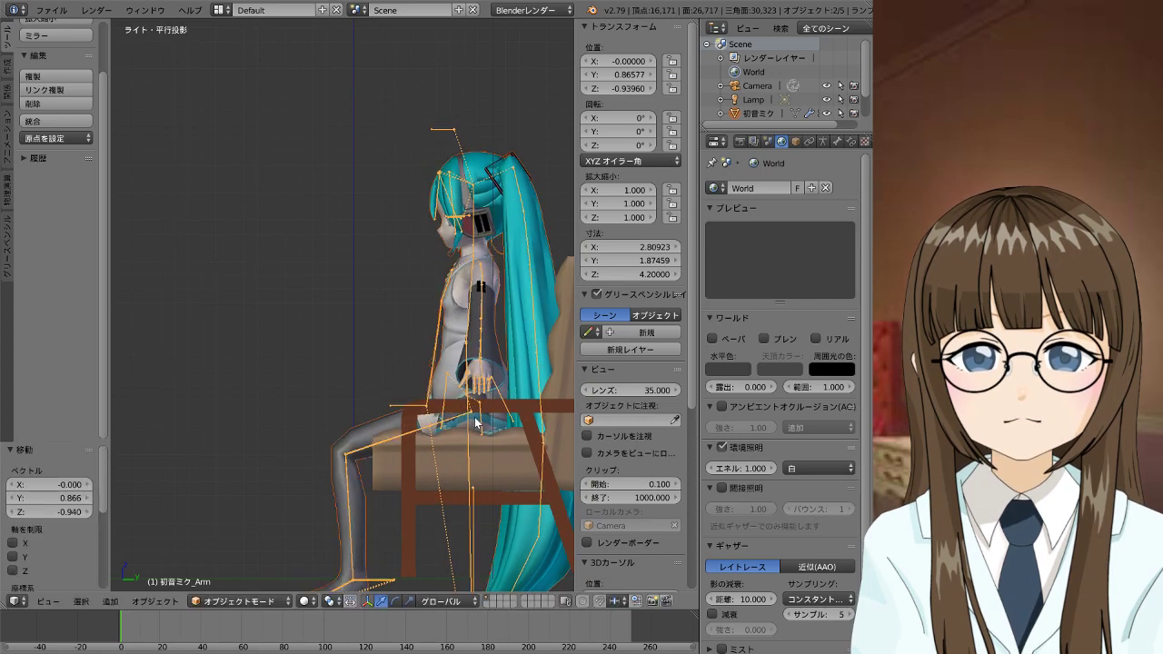
scroll(445, 437, "down", 2)
scroll(417, 451, "down", 2)
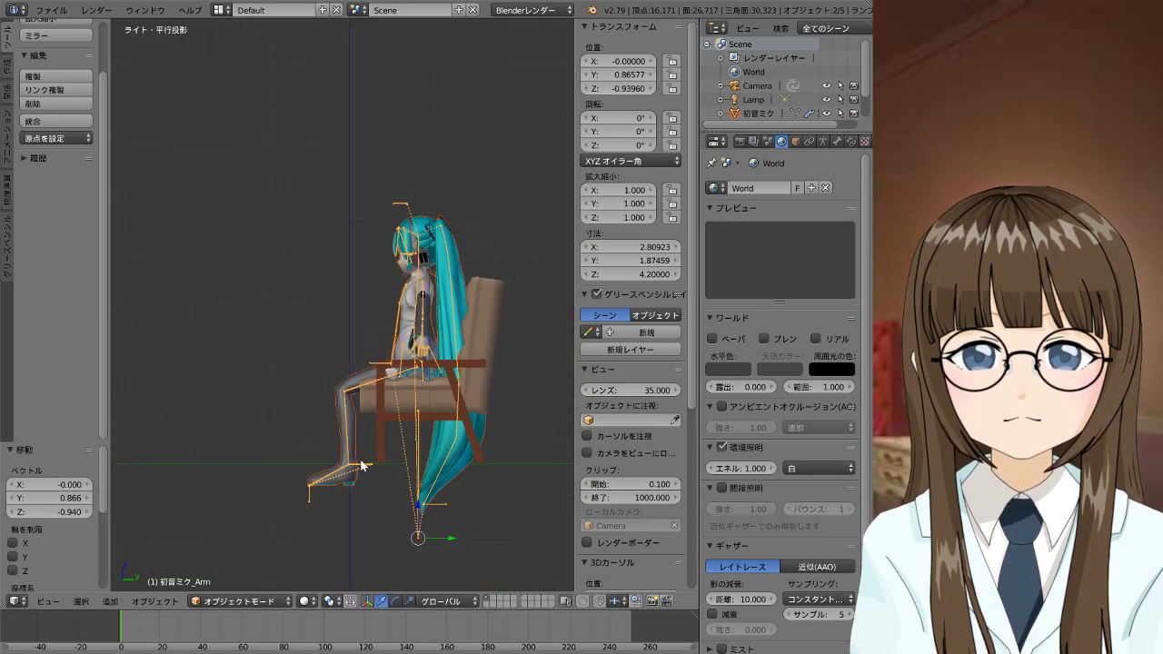
right_click(376, 465)
scroll(373, 468, "up", 1)
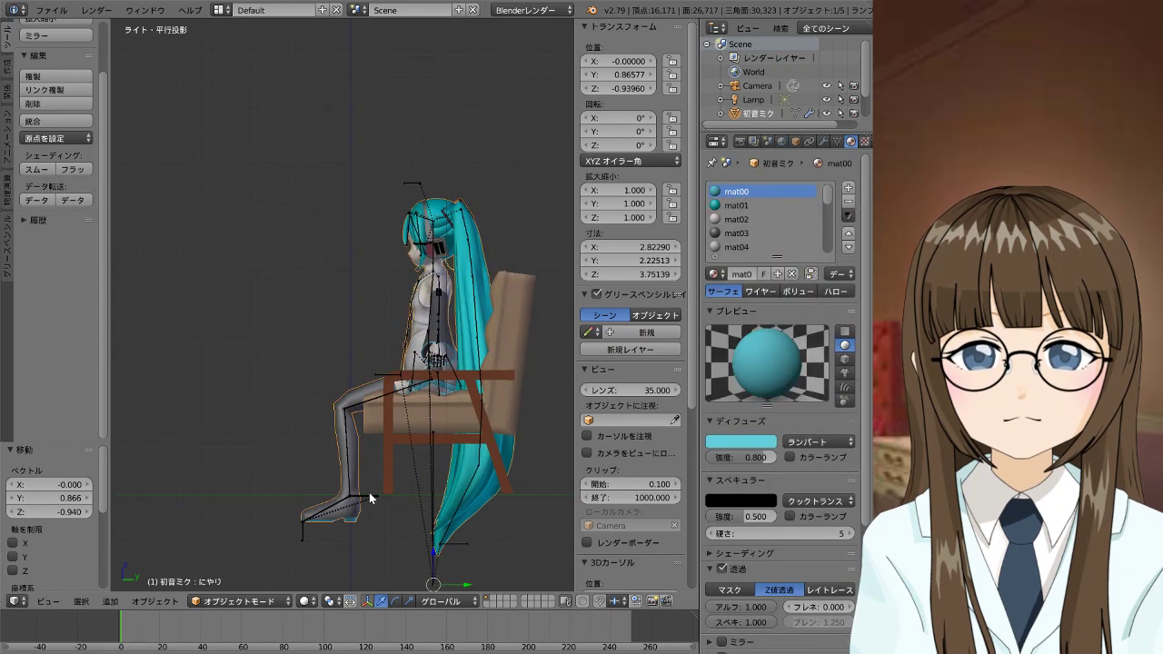
right_click(369, 492)
left_click(245, 601)
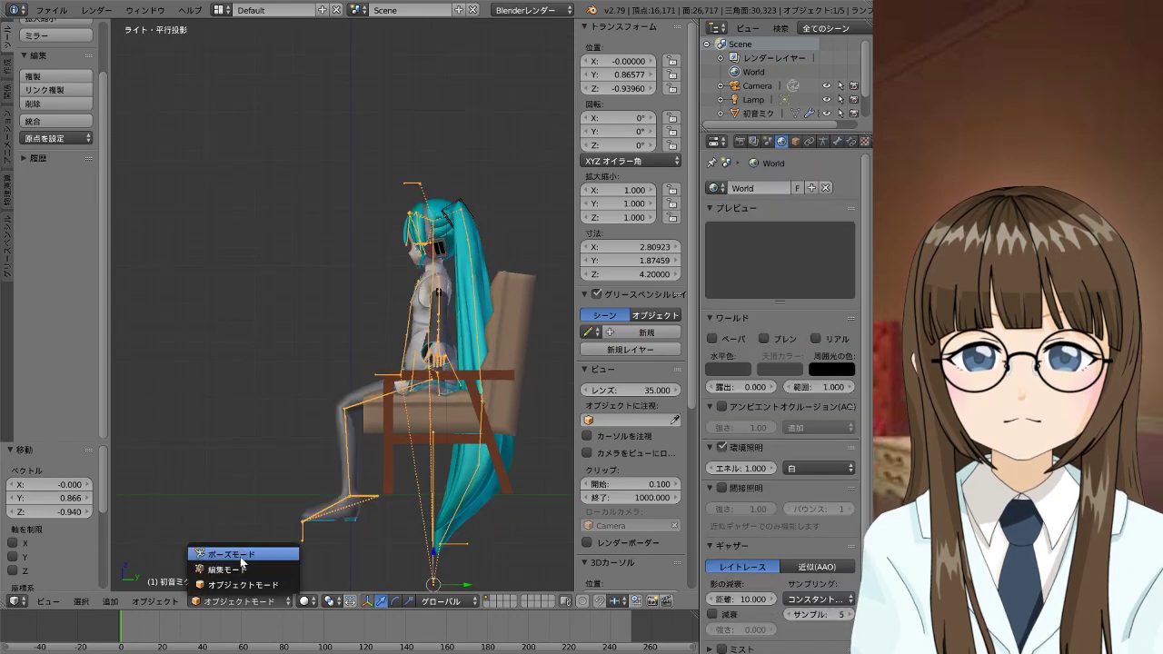
In Pose Mode, lift the left and right foot IK bones slightly to match each other
left_click(243, 554)
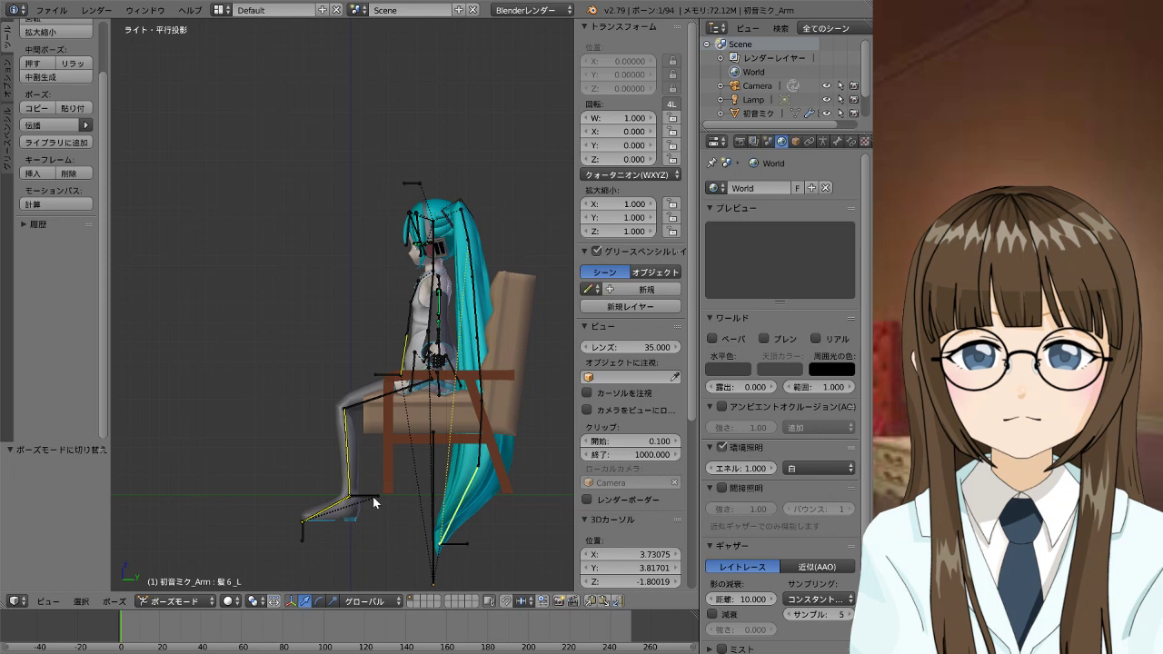
right_click(375, 499)
key("g")
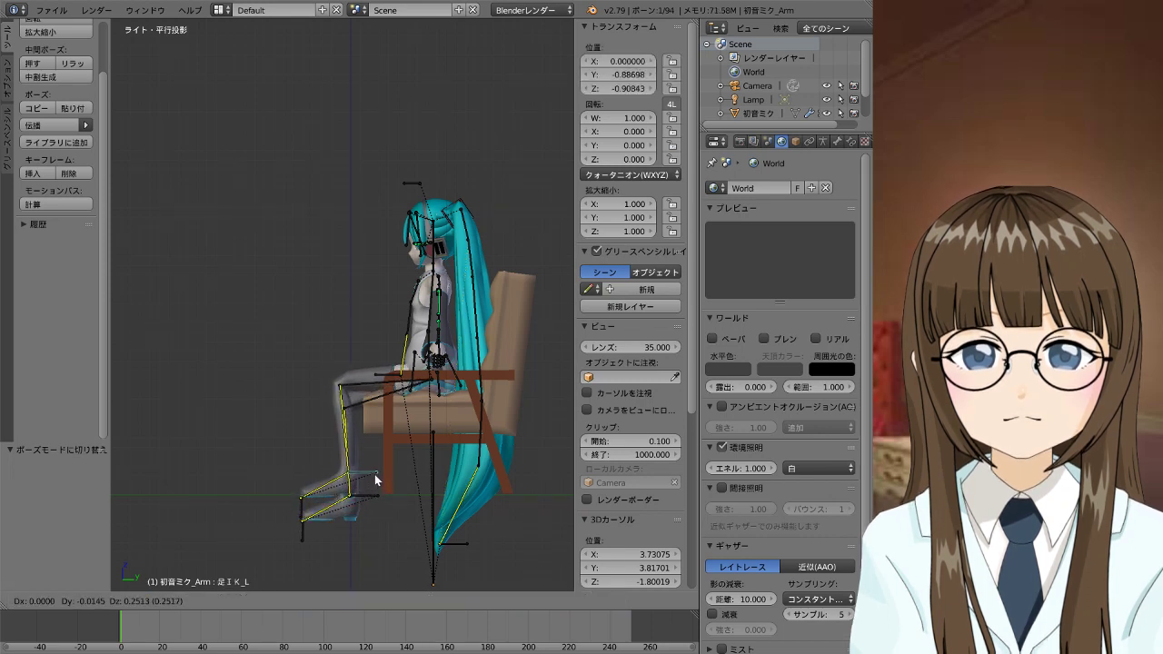
left_click(373, 471)
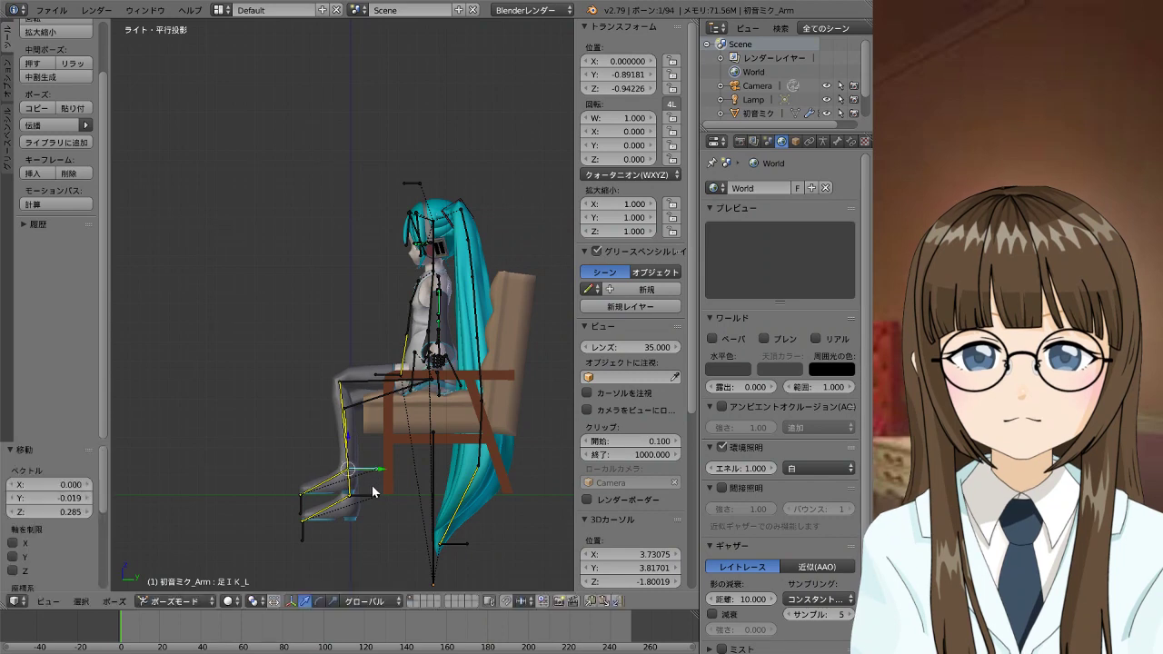
right_click(370, 502)
key("g")
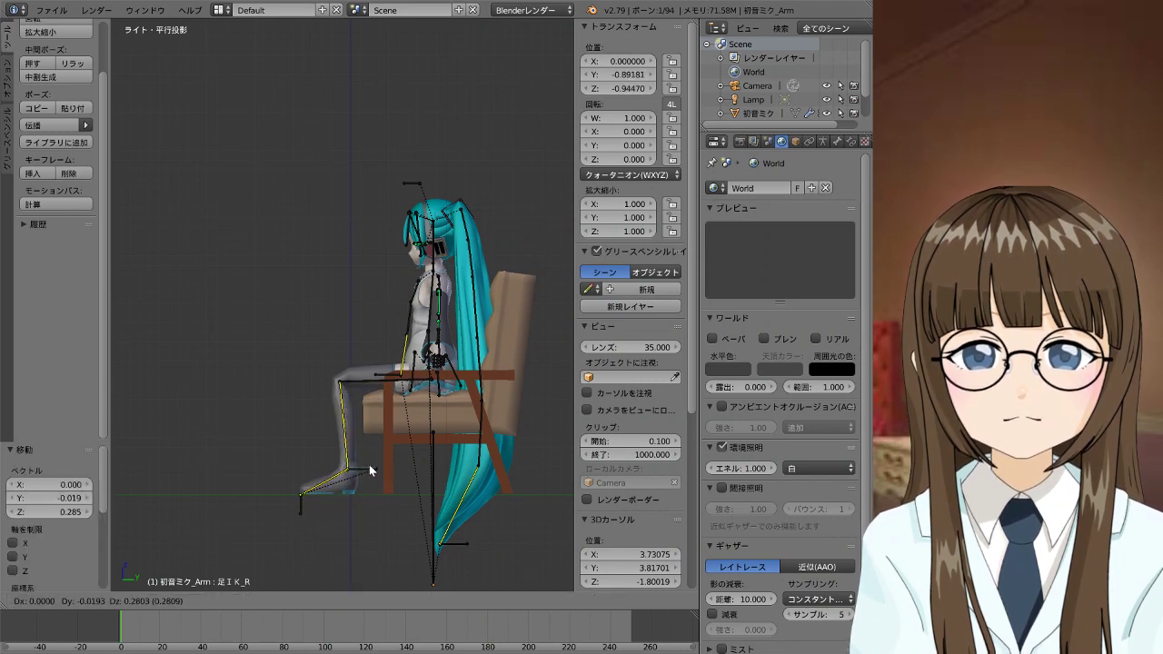
left_click(370, 470)
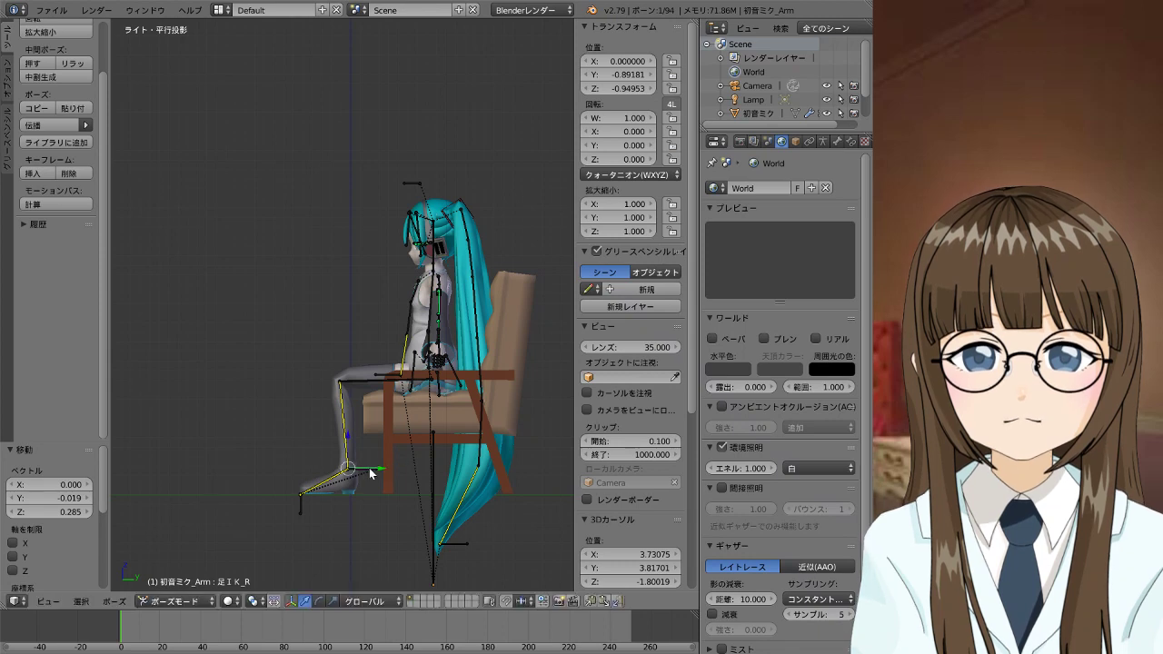
Plant both feet side by side, pulling the foot IK bones back about 0.25 on Y
key("g")
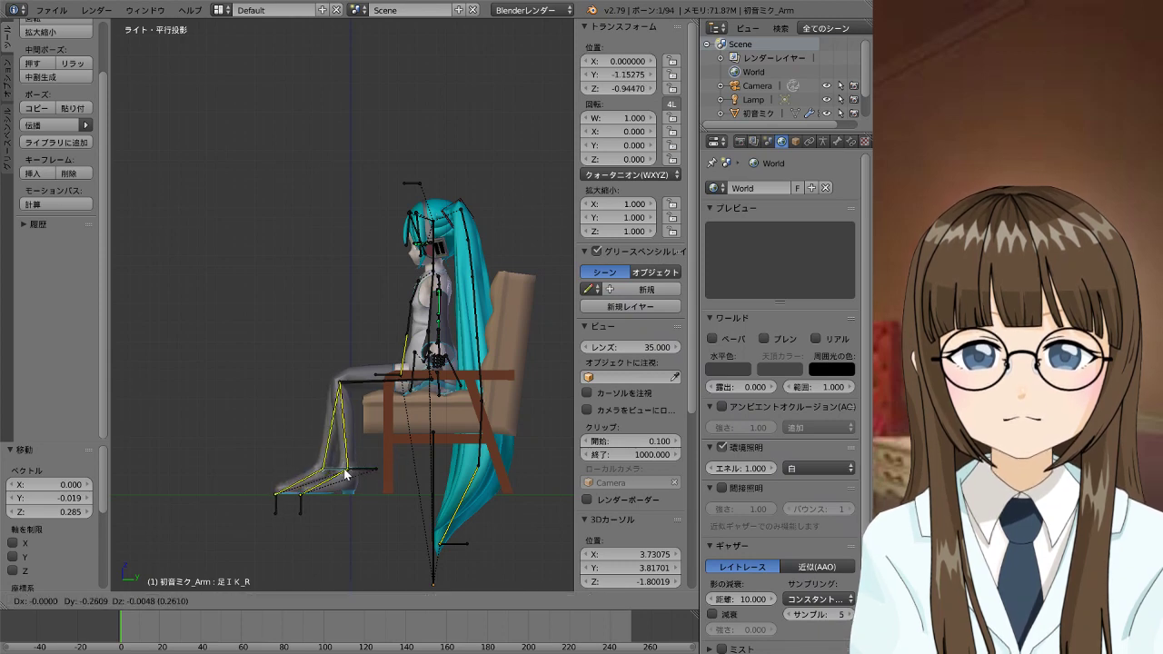
left_click(349, 474)
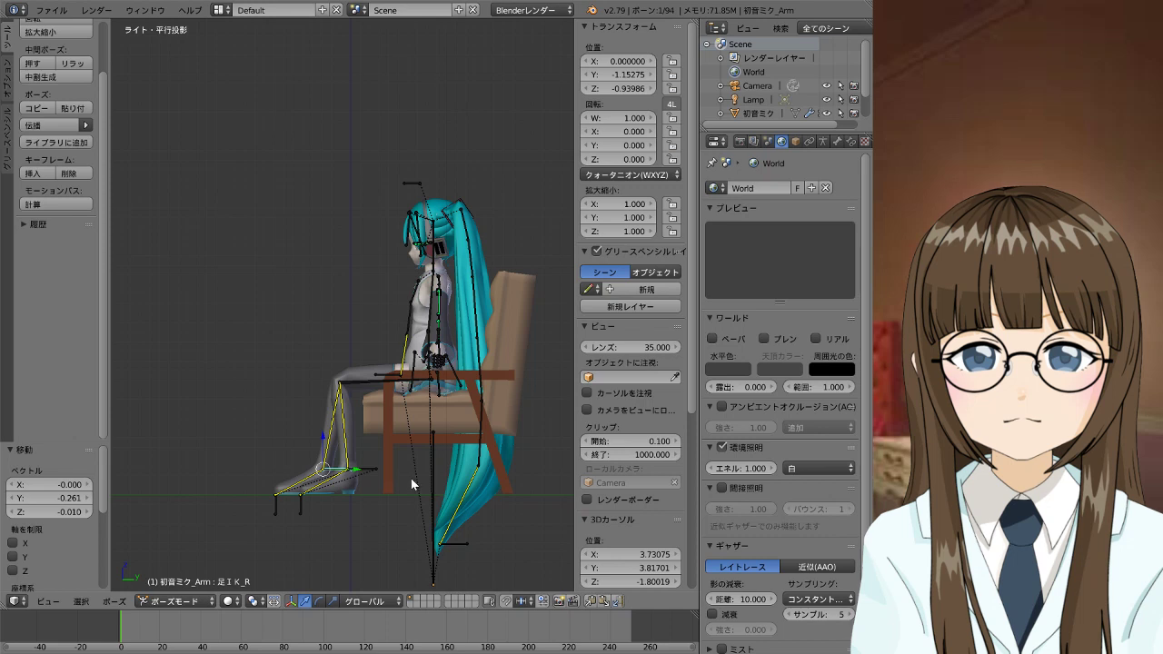
right_click(374, 475)
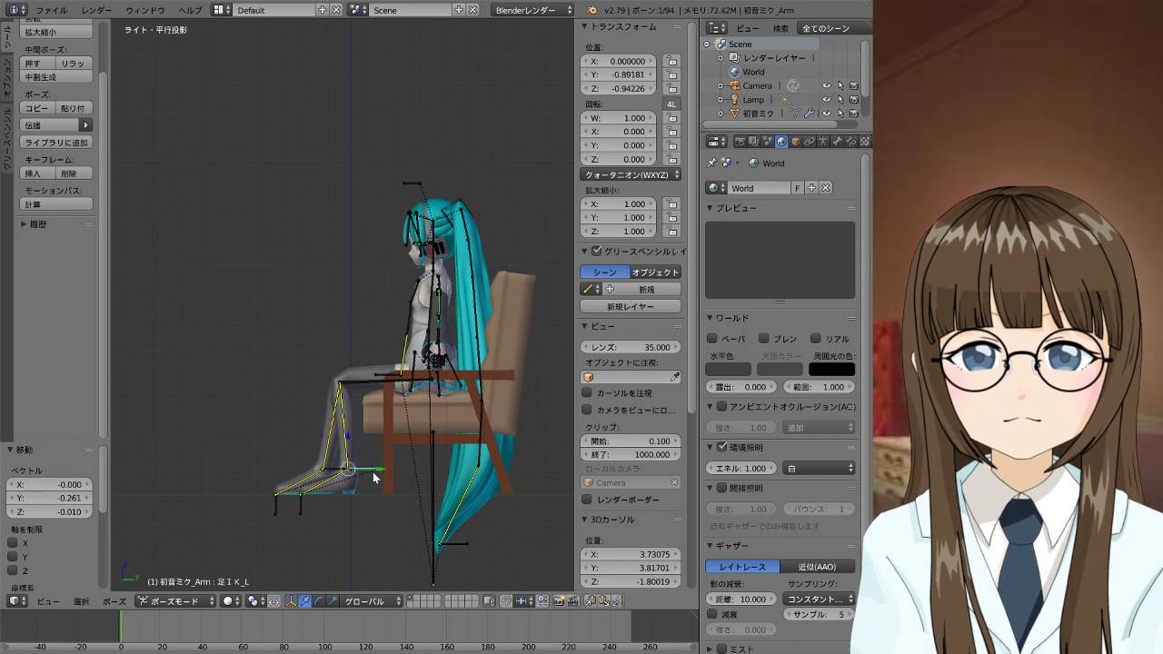
key("g")
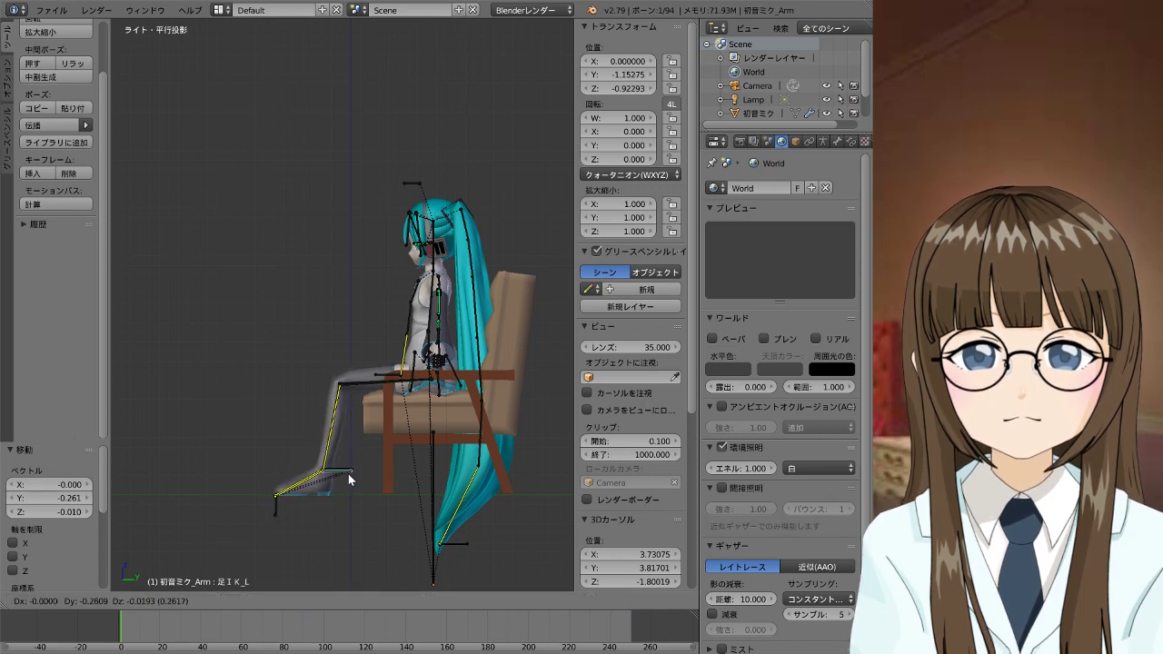
left_click(349, 474)
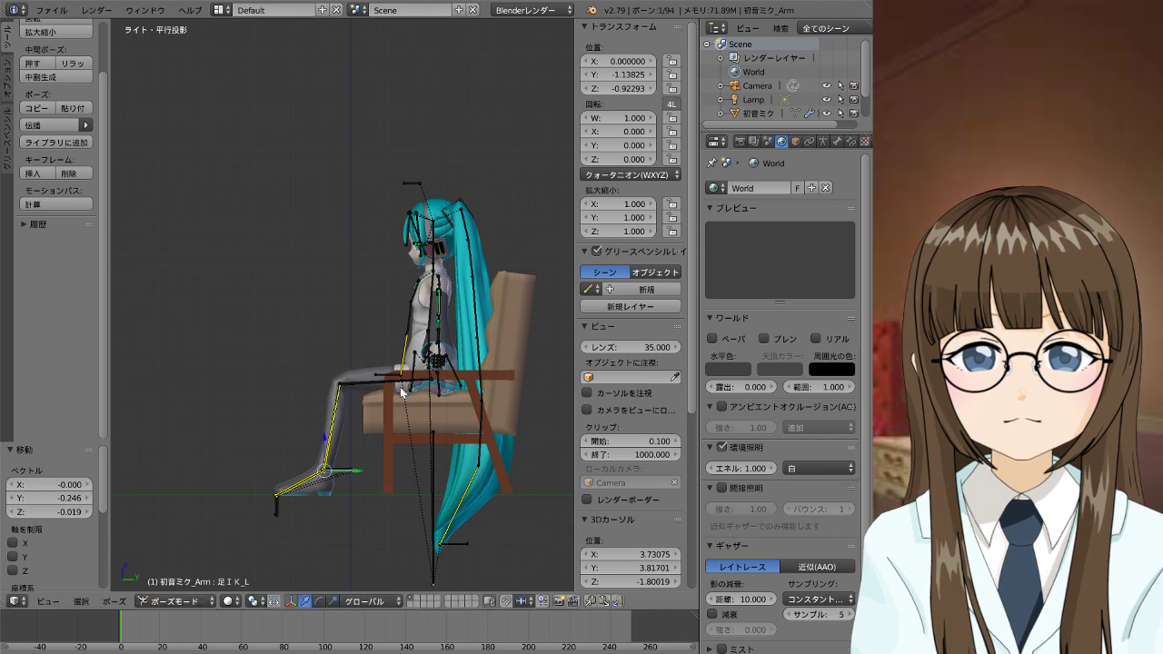
middle_click_drag(362, 362, 511, 401)
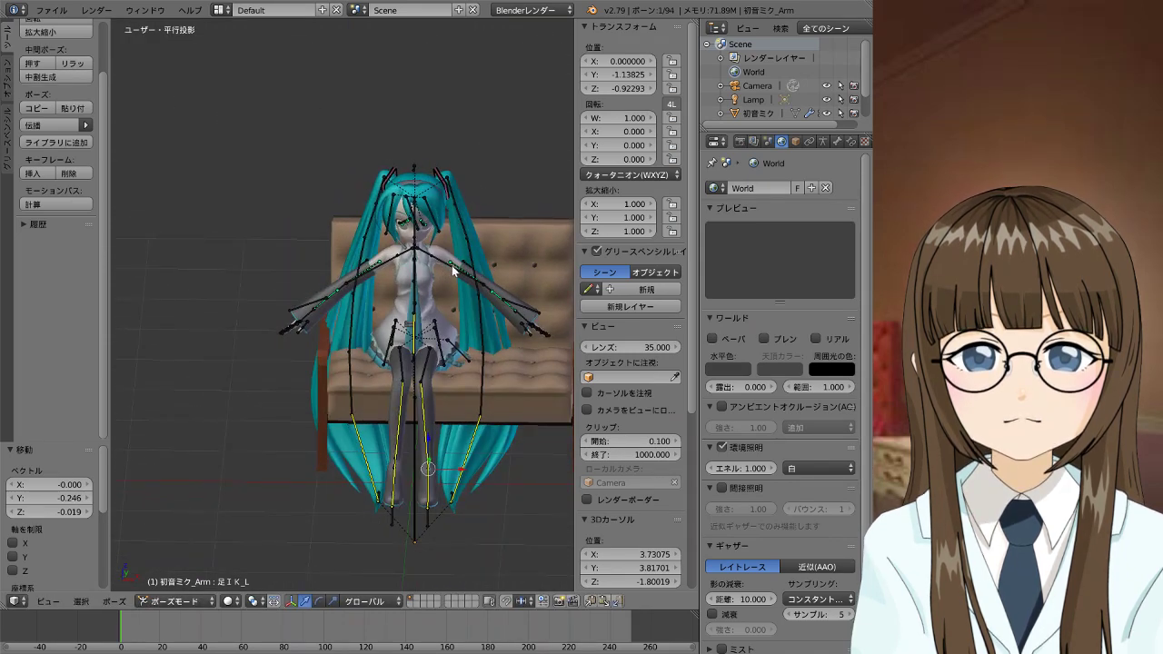
Rotate the left upper arm bone 腕_L down to the character's side
right_click(464, 286)
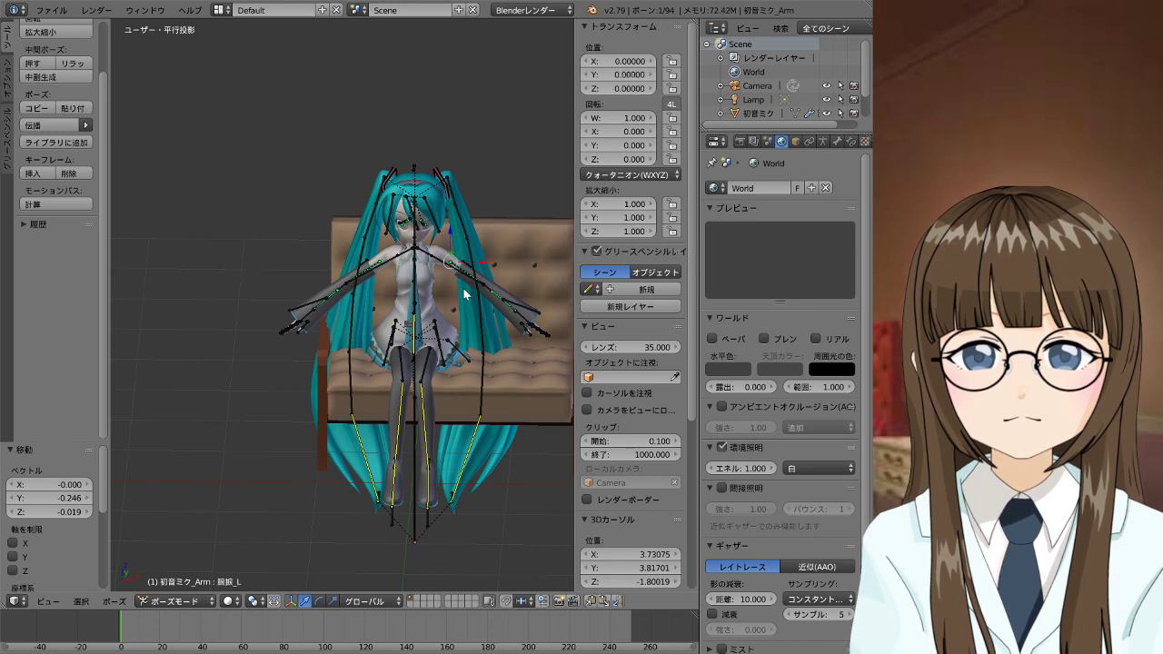
right_click(440, 259)
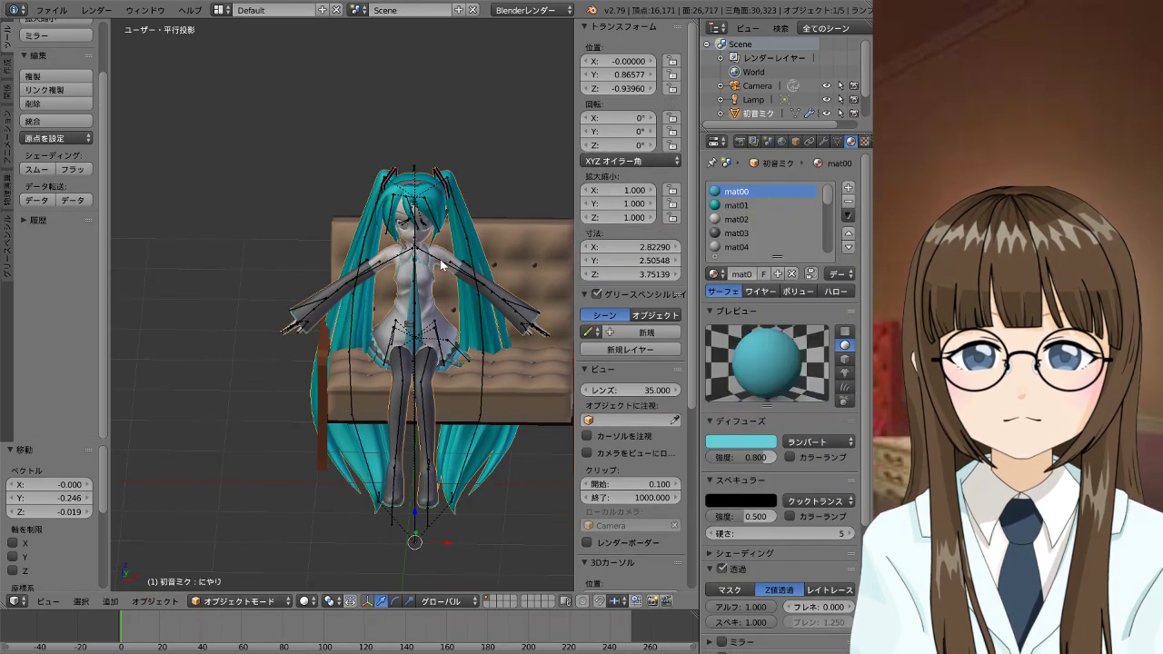
right_click(439, 260)
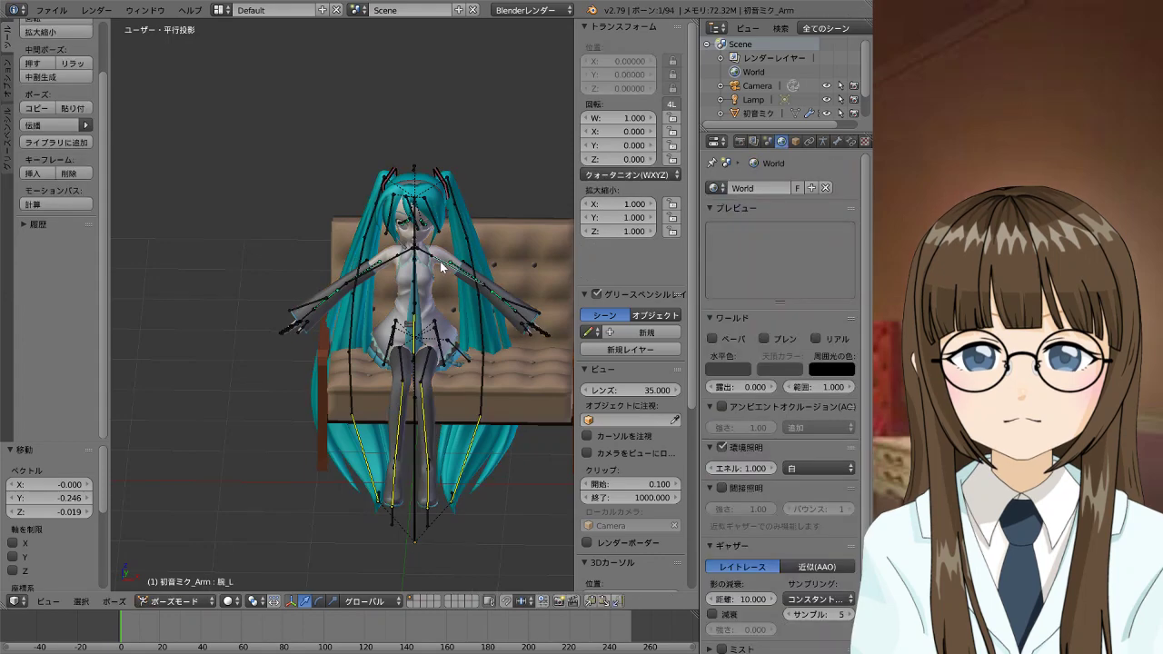
right_click(440, 328)
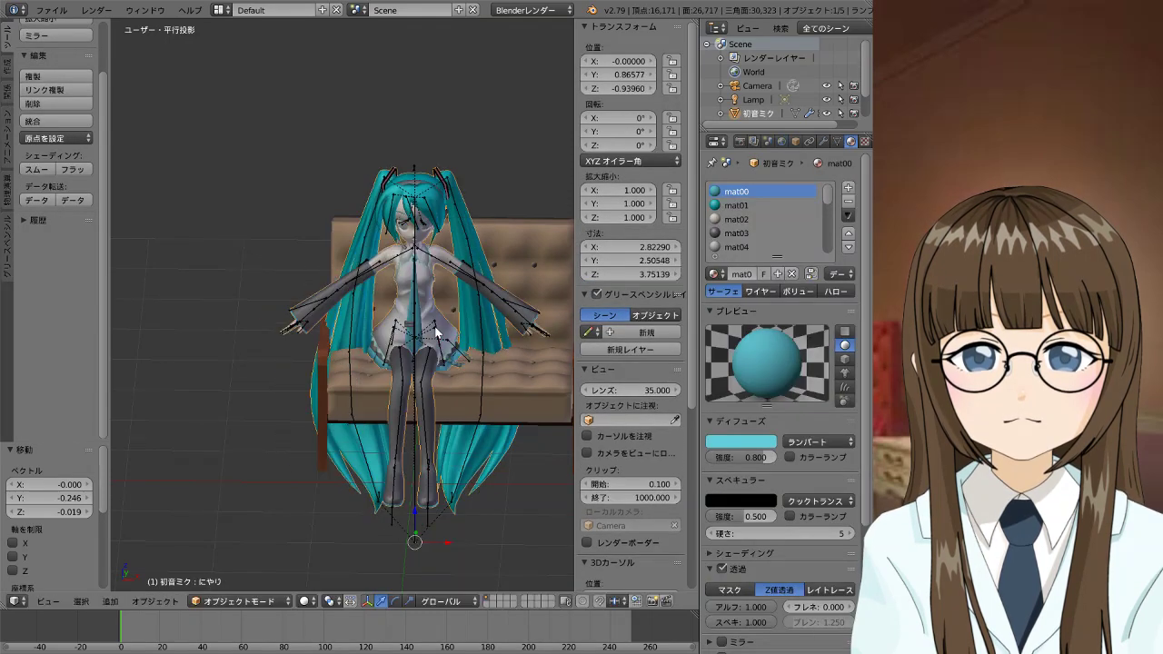
right_click(478, 292)
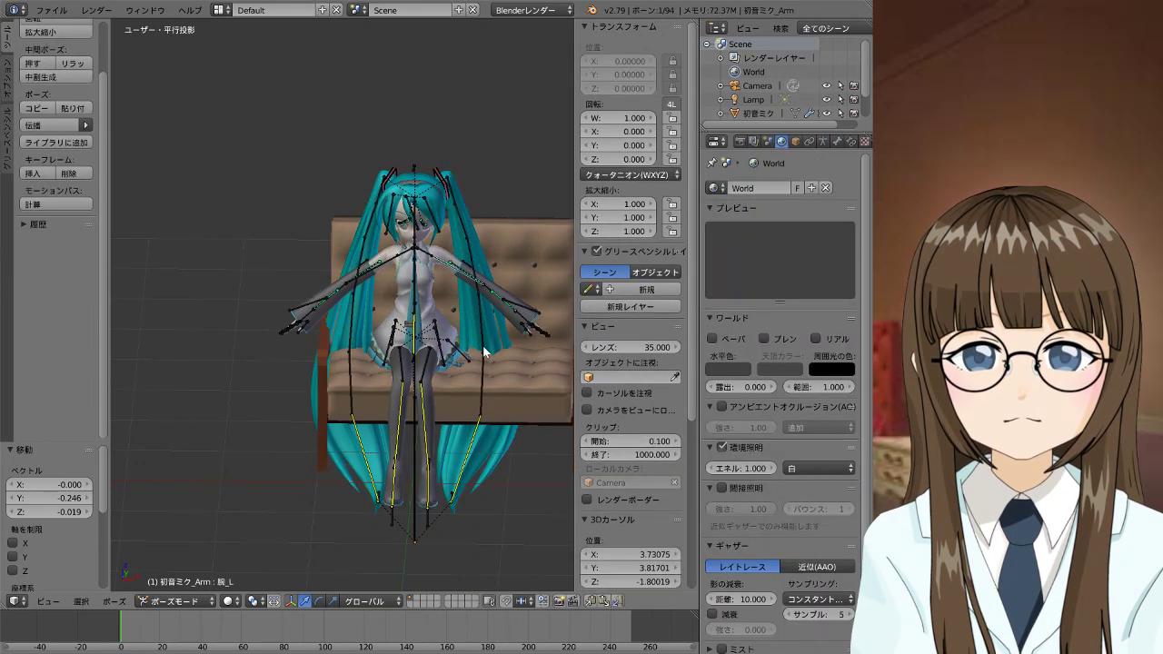
key("r")
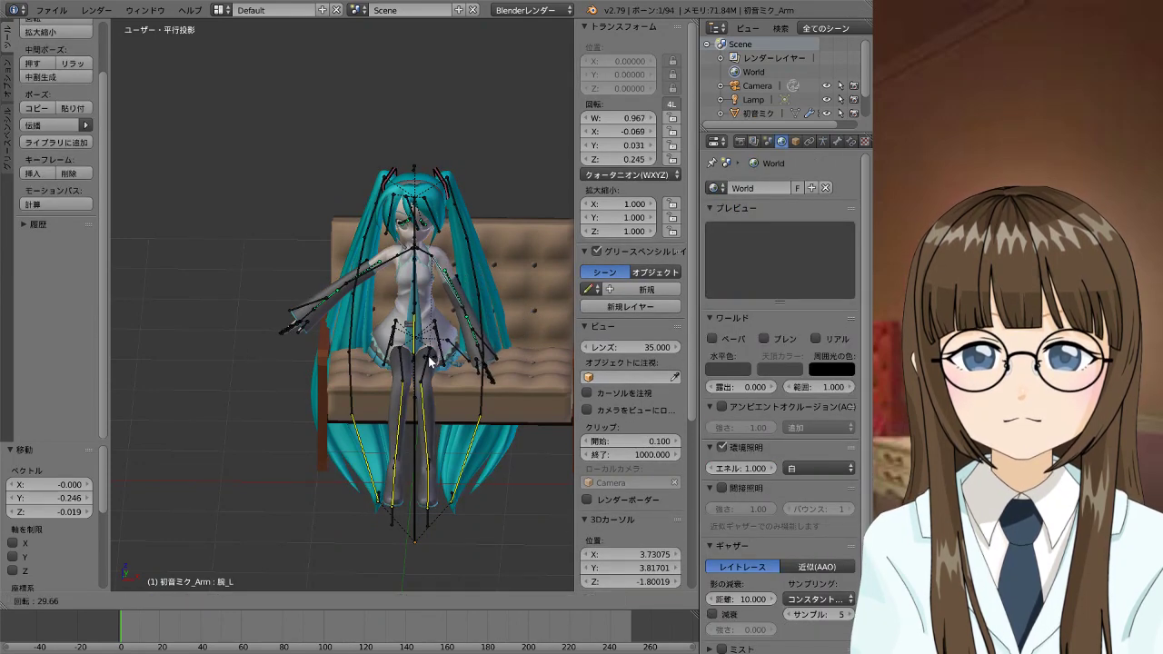
left_click(416, 361)
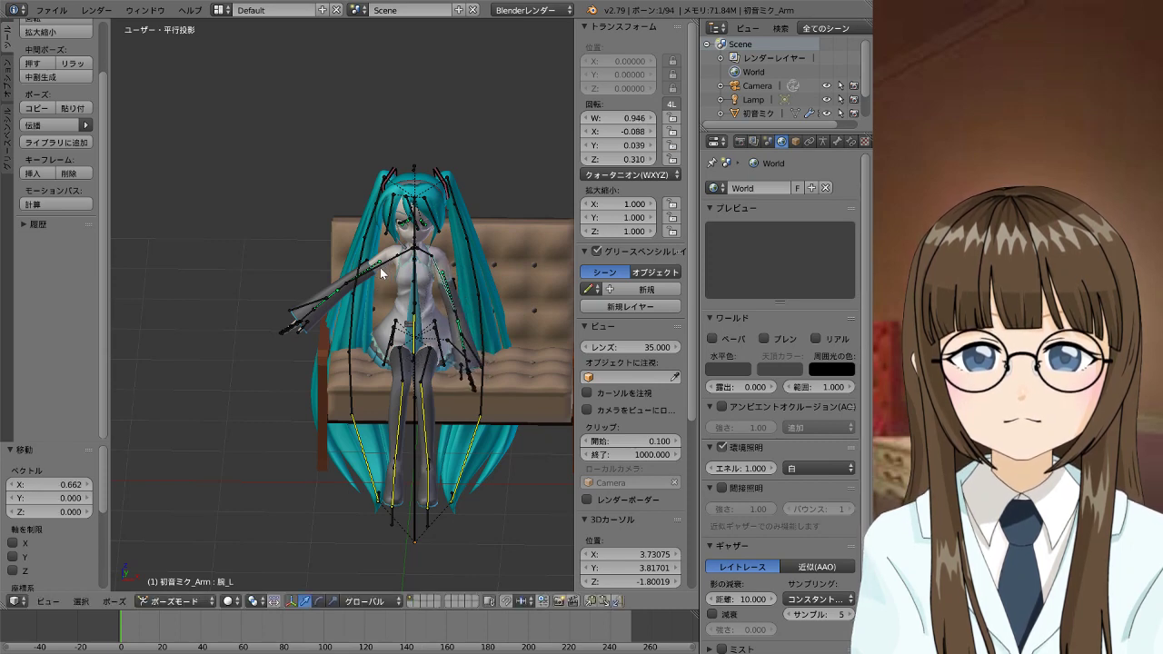
Rotate the right upper arm 腕_R down, then select the left wrist 手首_L in side view
right_click(380, 267)
key("r")
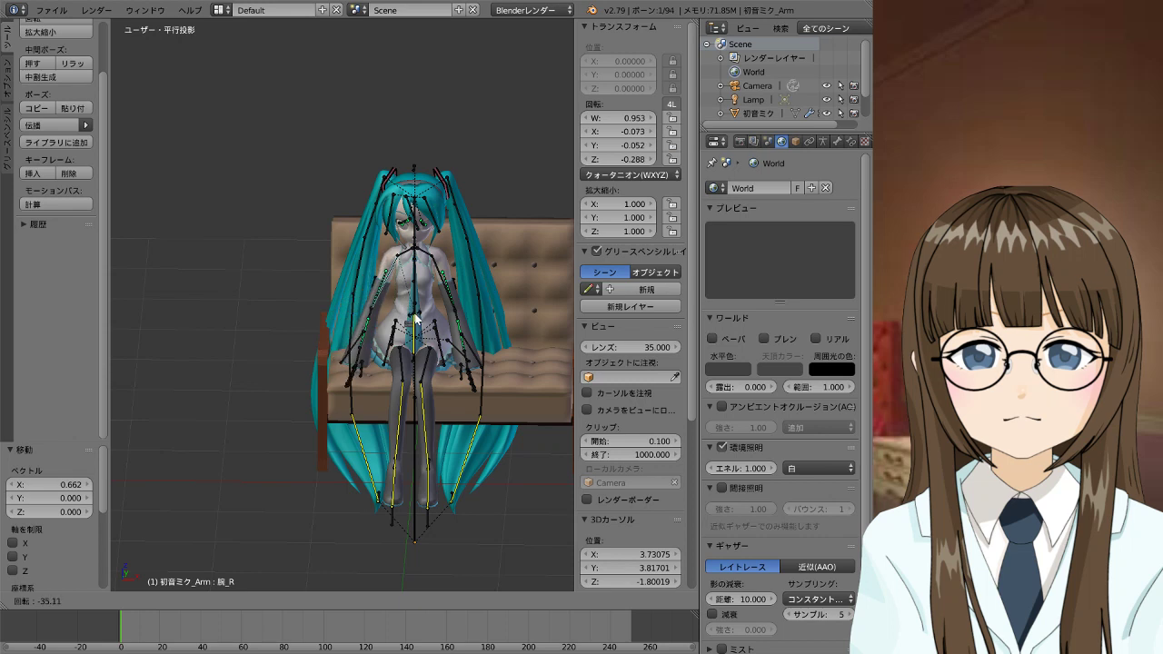
left_click(415, 318)
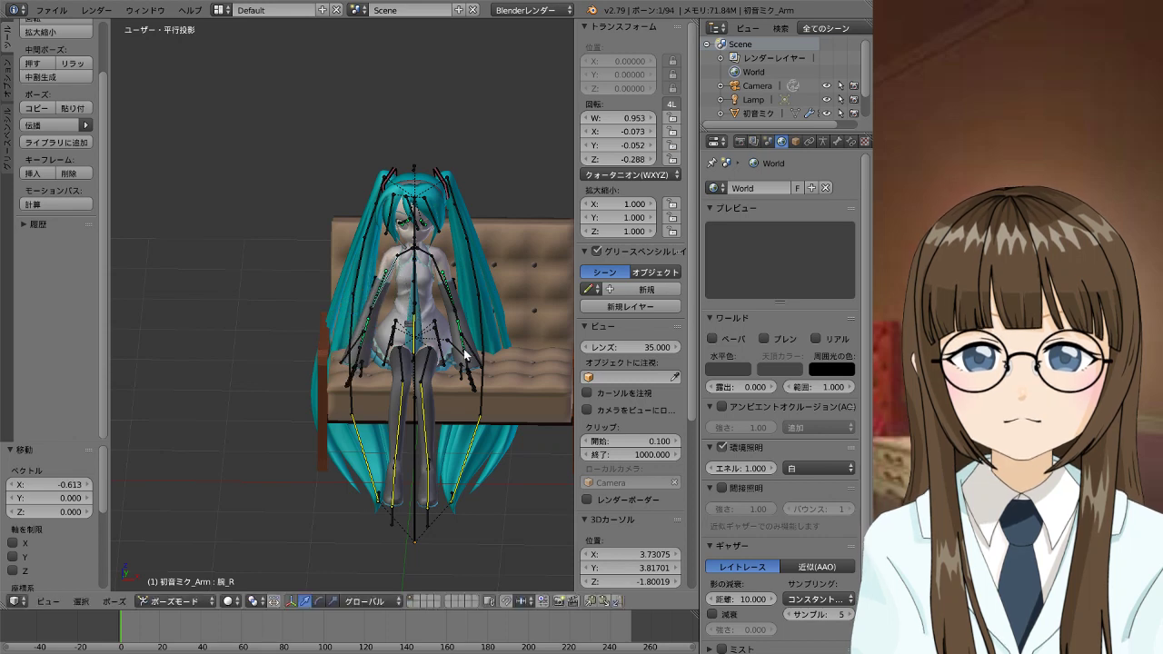
right_click(467, 368)
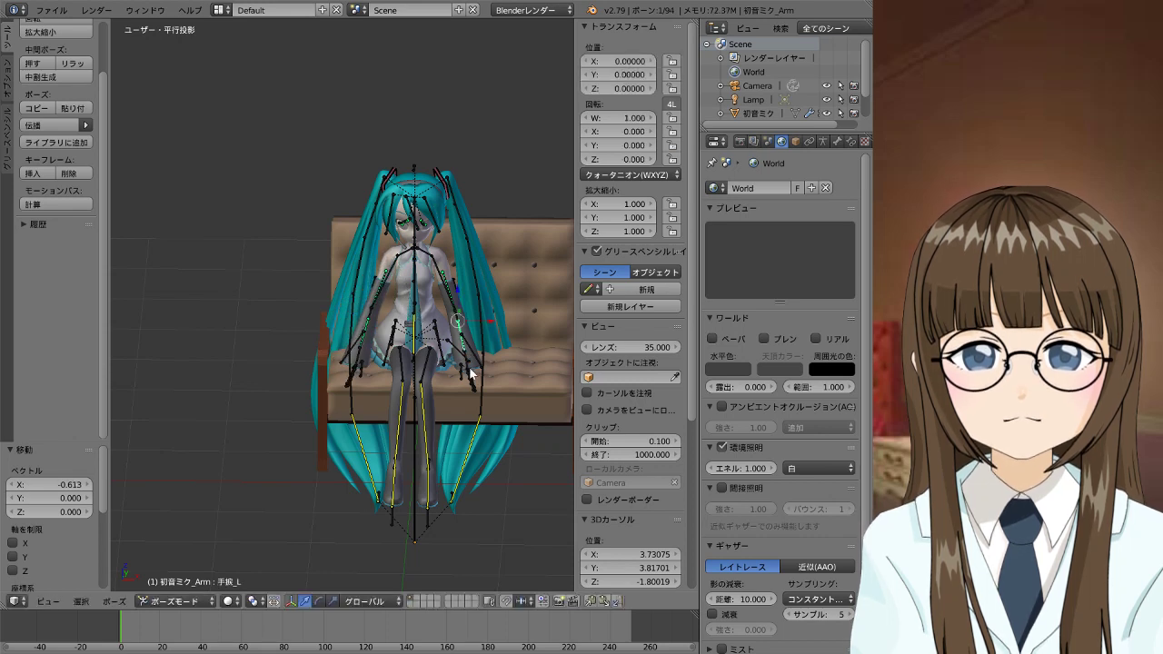
right_click(460, 350)
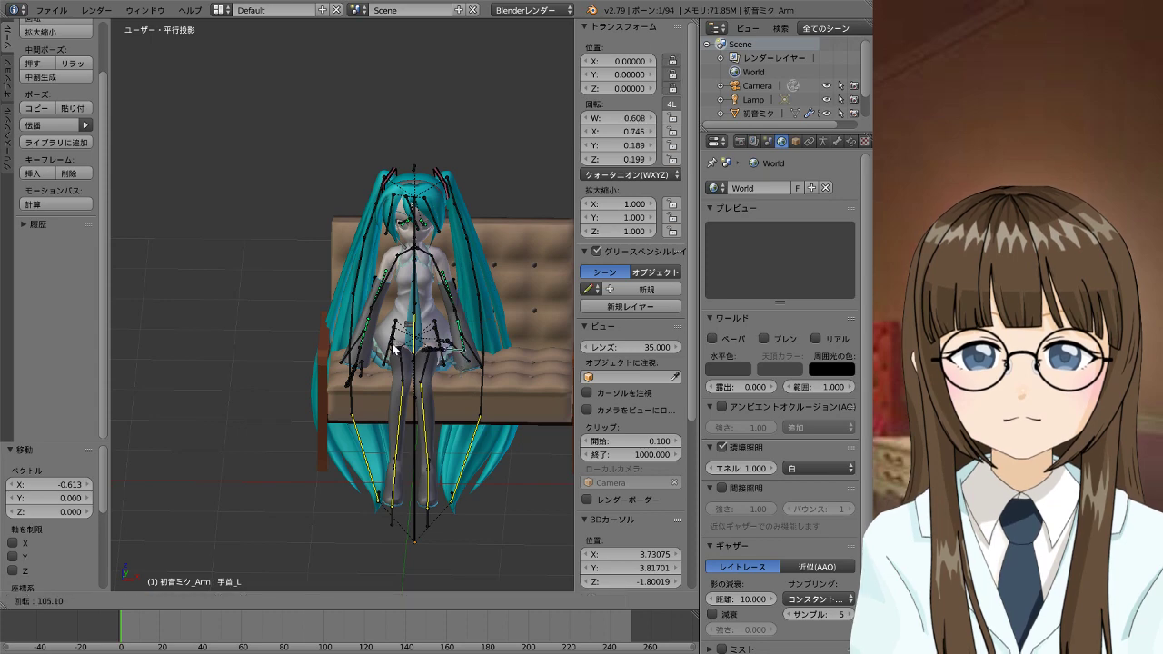
middle_click_drag(479, 342, 381, 330)
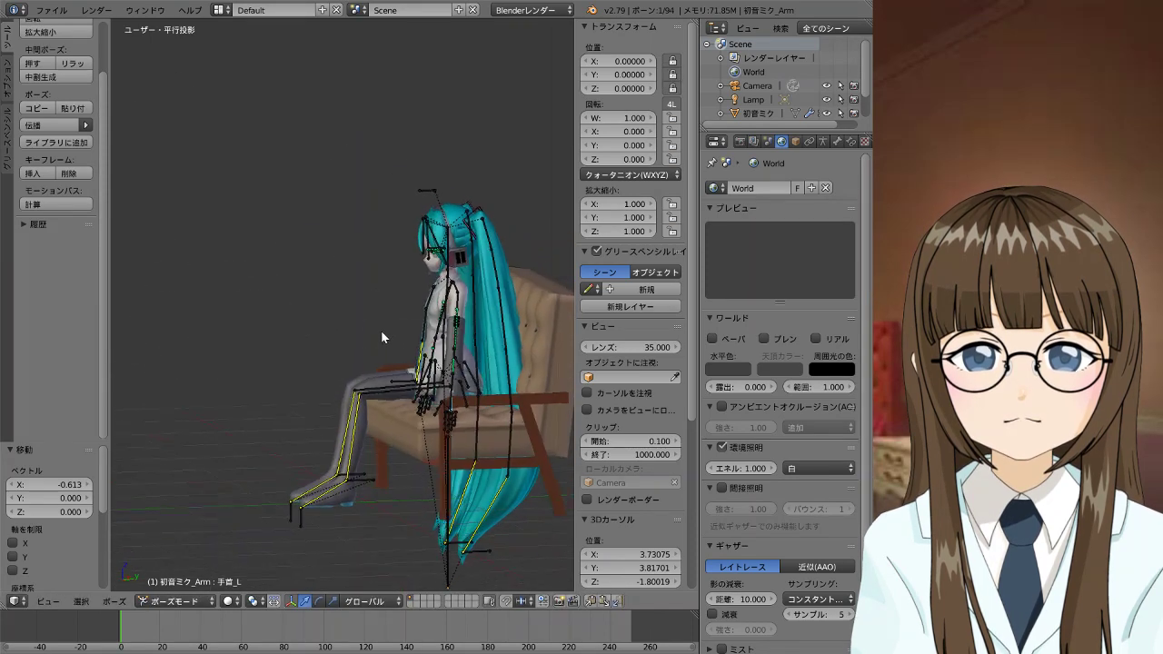
Select the left elbow and wrist bones, cancelling accidental moves, in front view
right_click(452, 366)
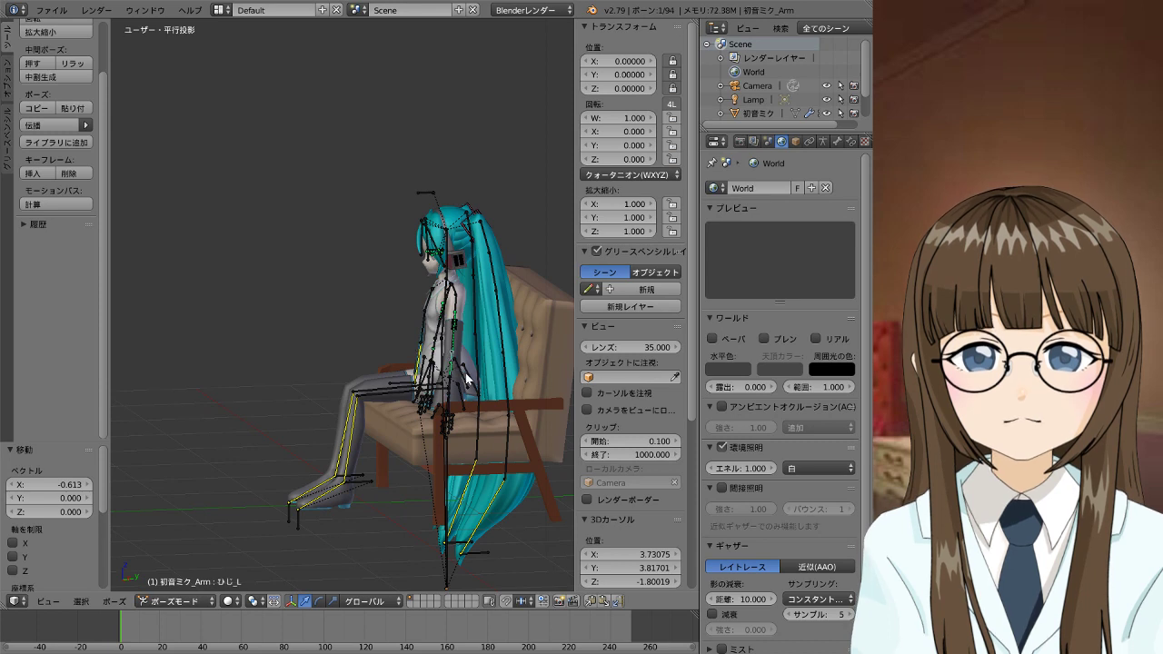
right_click(471, 380)
type("g1")
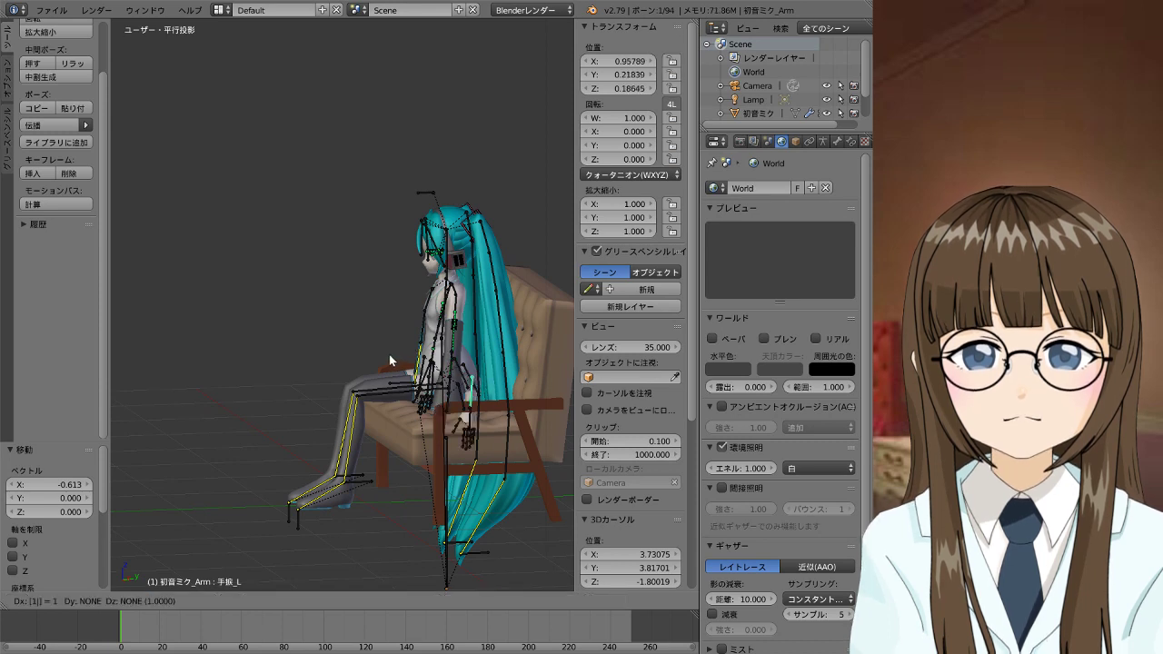
key("Escape")
key("KP_1")
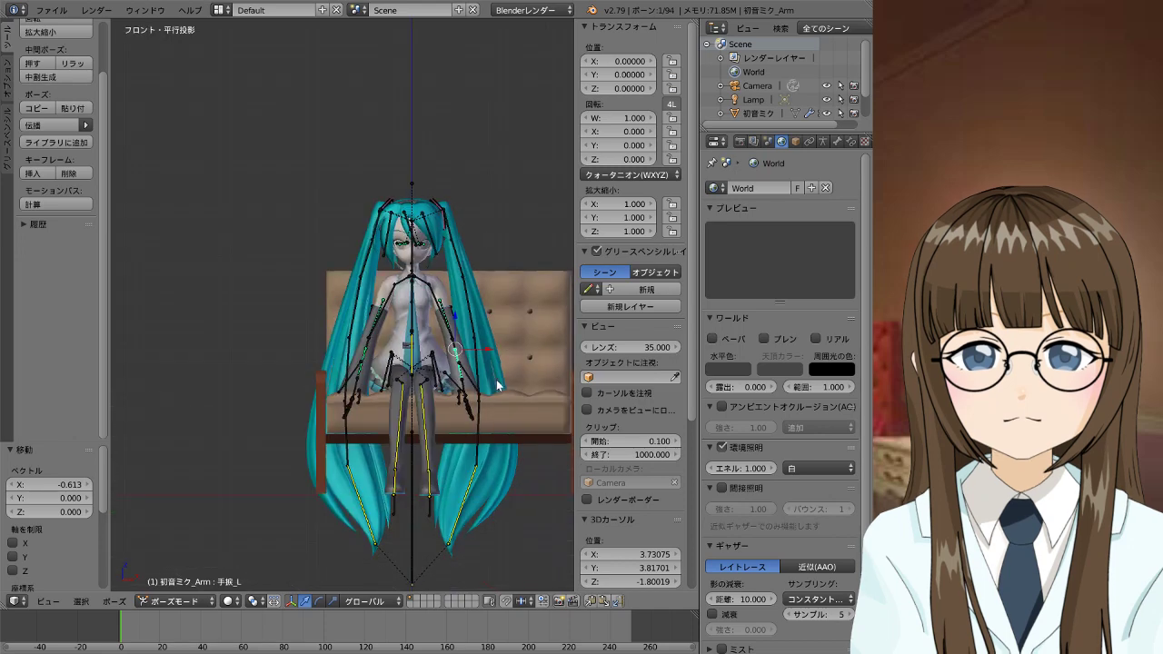
key("g")
key("Escape")
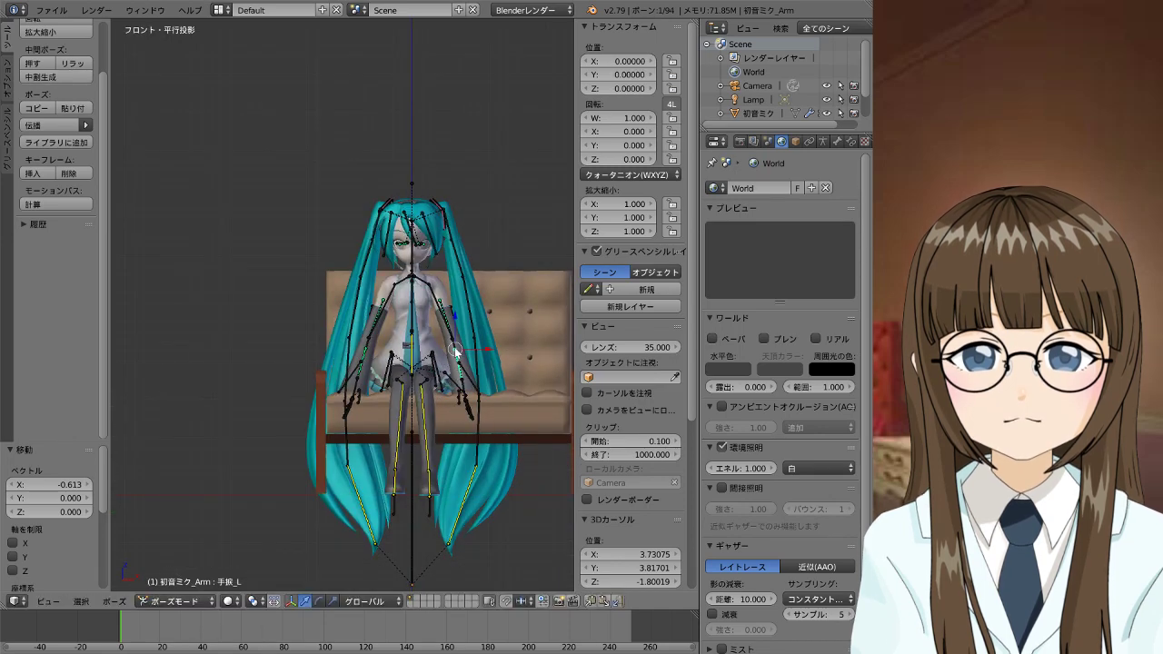
Bend the left elbow so the forearm rests across the lap, checking front and side views
right_click(459, 355)
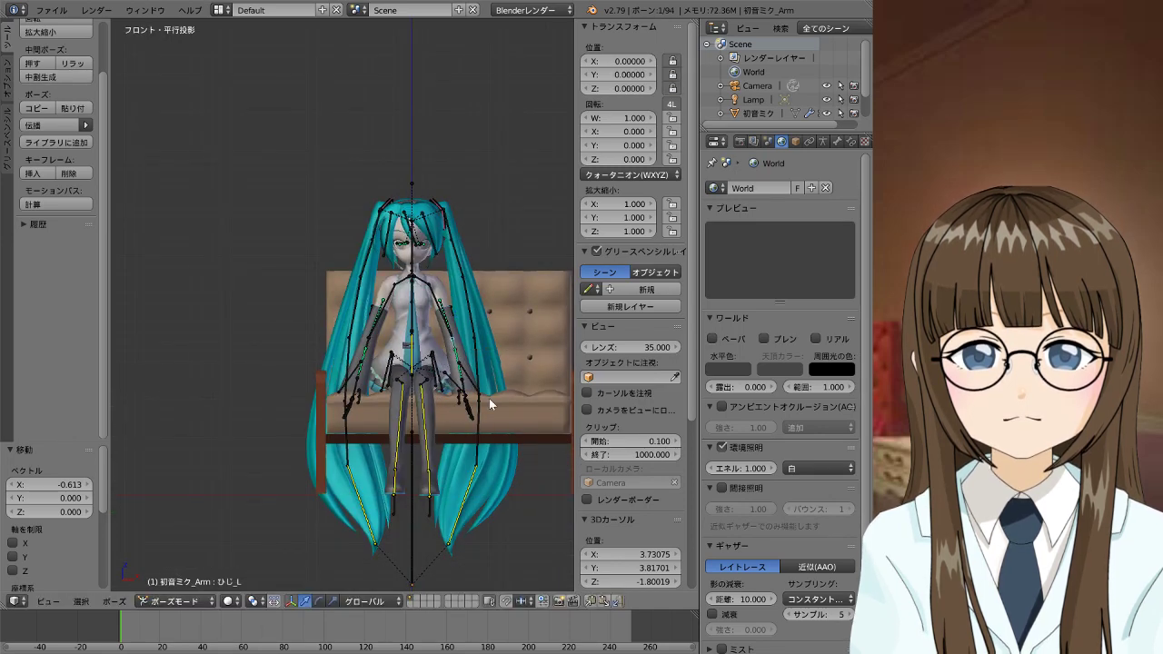
key("r")
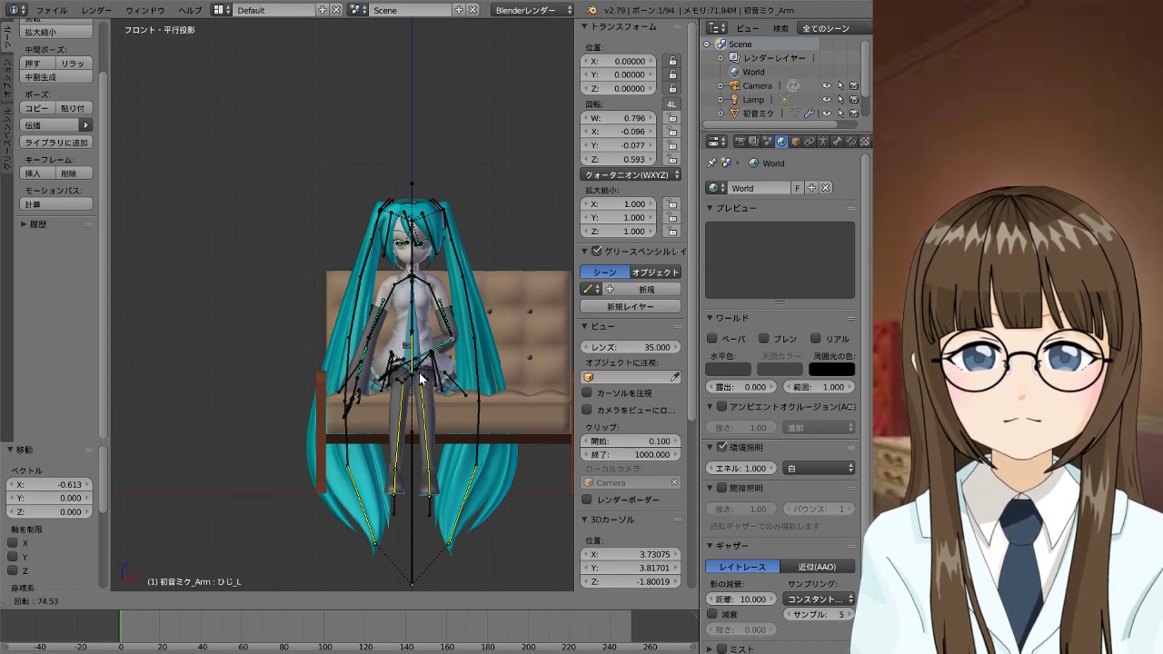
left_click(420, 378)
key("KP_3")
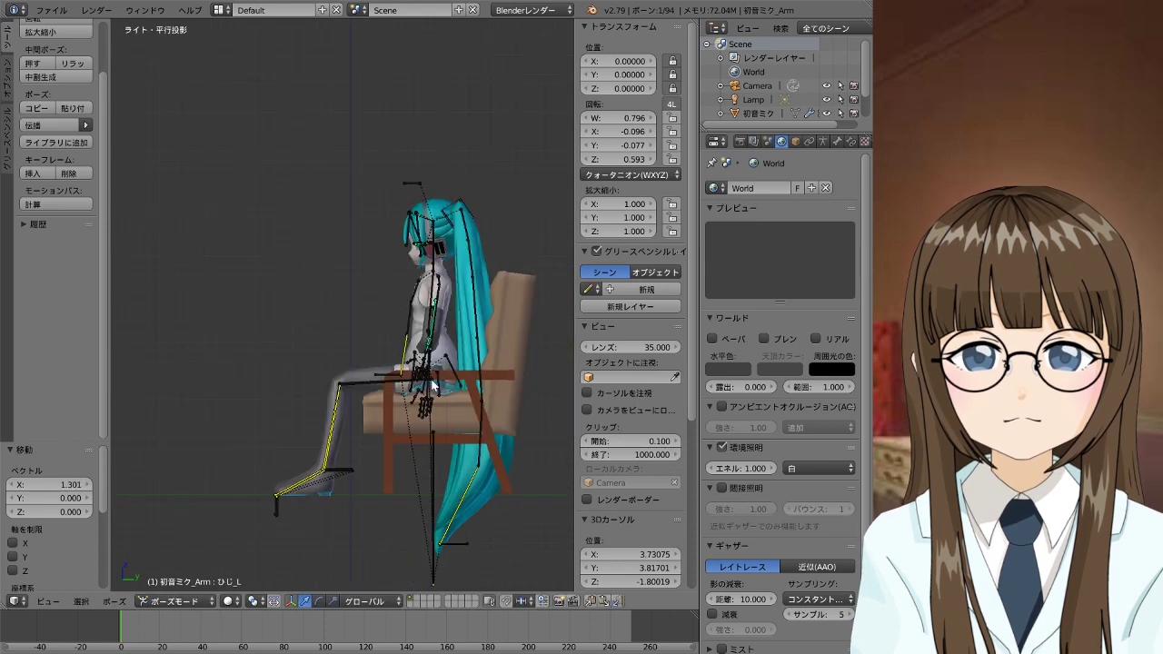
key("r")
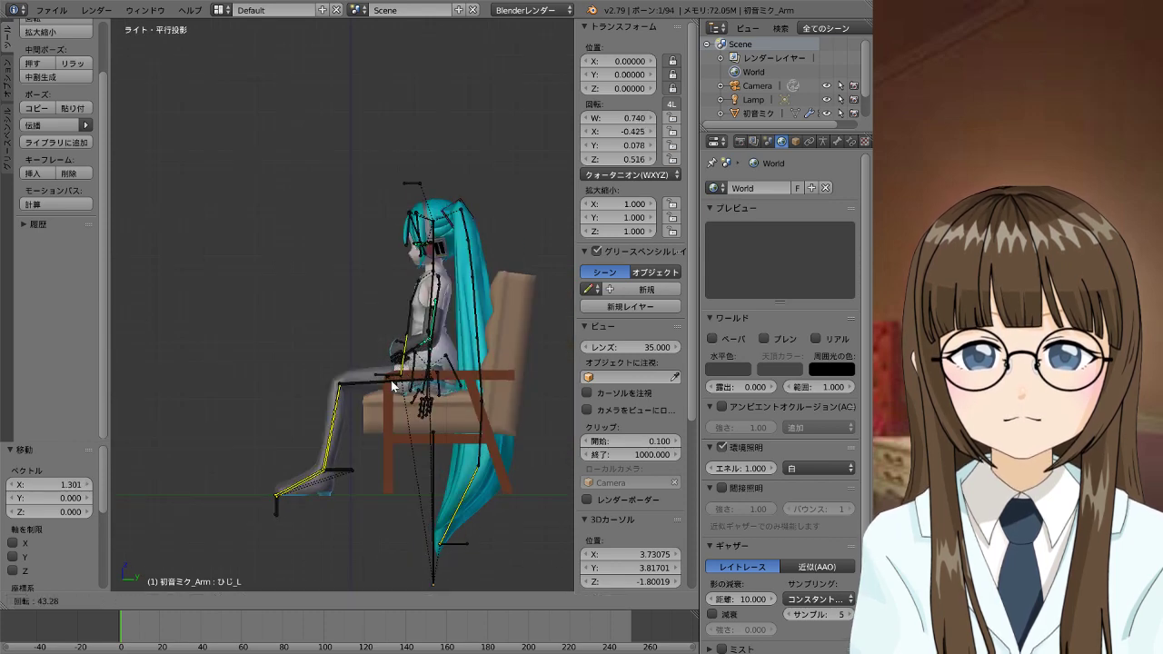
left_click(393, 386)
key("KP_1")
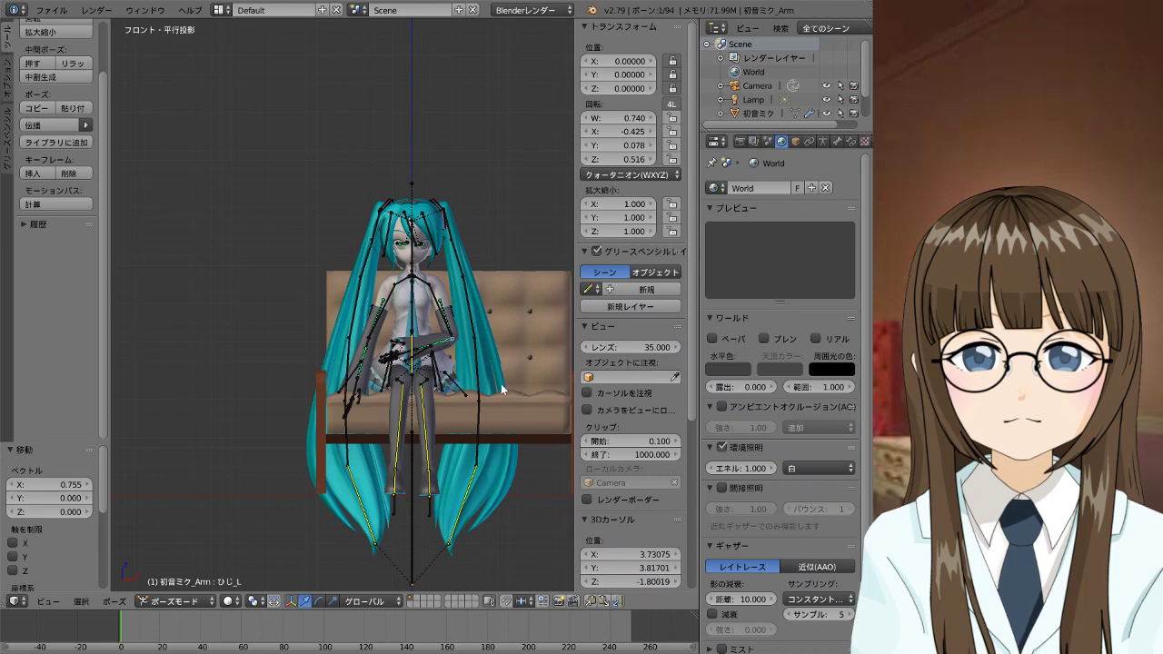
key("g")
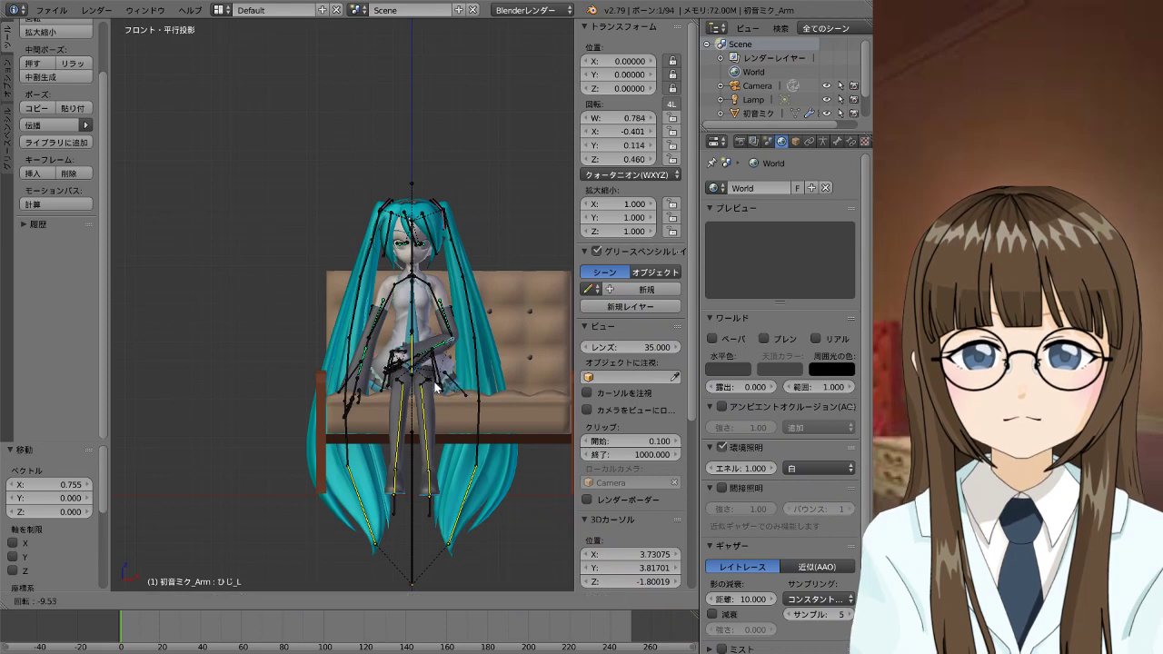
left_click(435, 386)
middle_click_drag(391, 441, 293, 377)
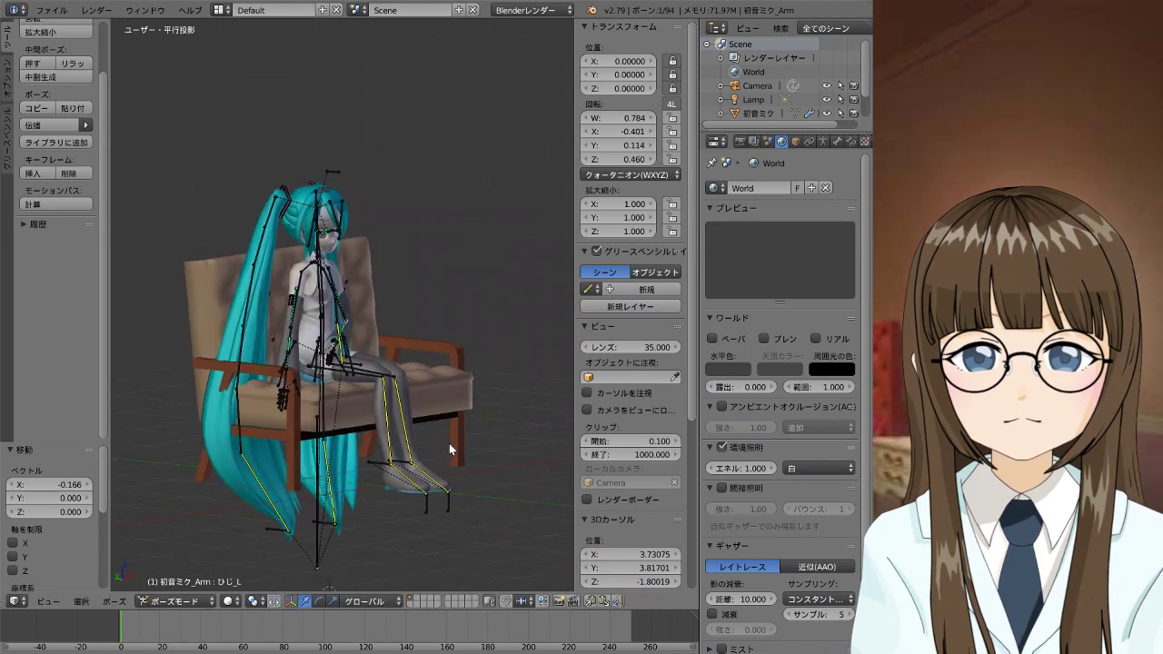
key("KP_1")
Select the right elbow bone ひじ_R and bend the forearm toward the lap
right_click(372, 373)
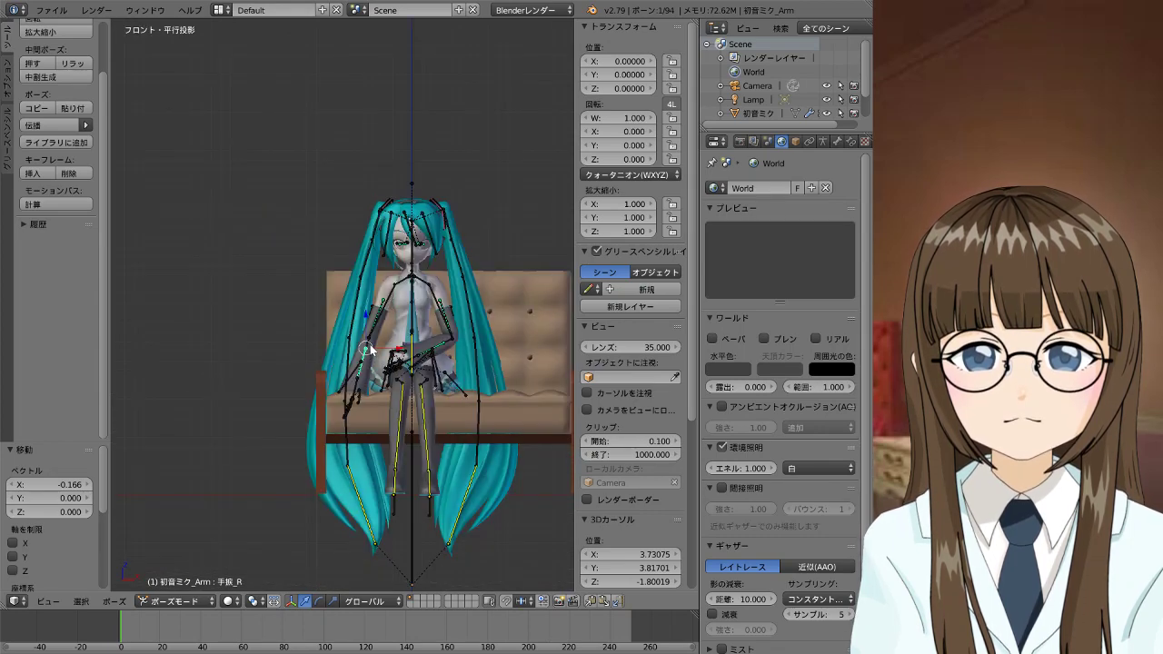
right_click(371, 348)
right_click(373, 362)
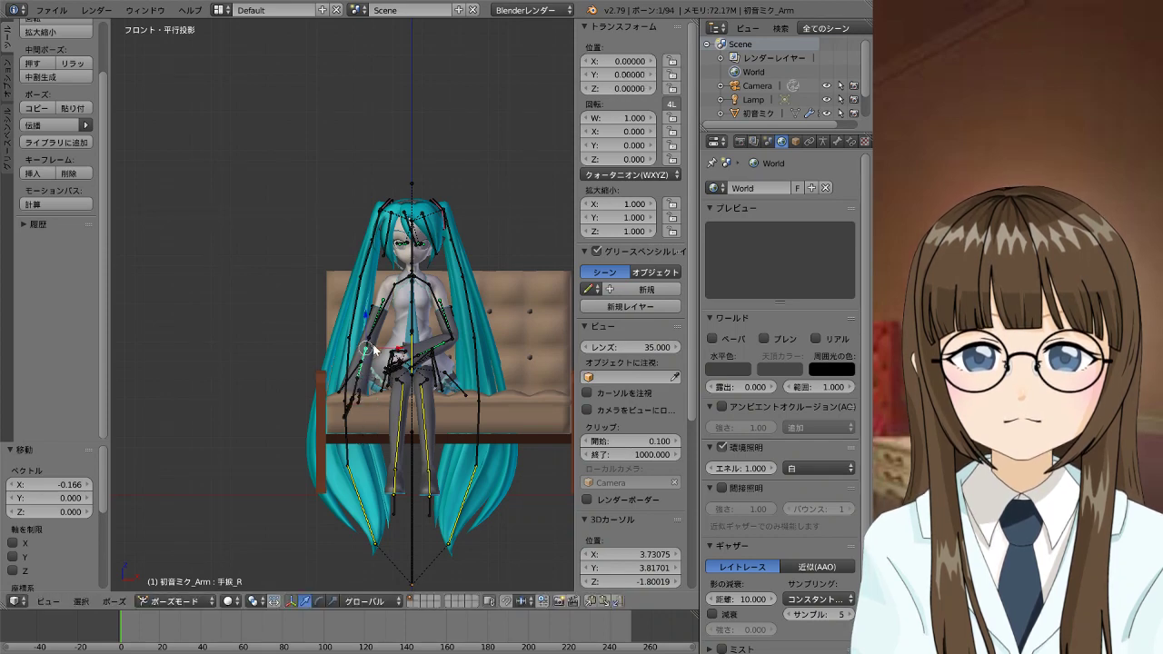
right_click(372, 352)
key("r")
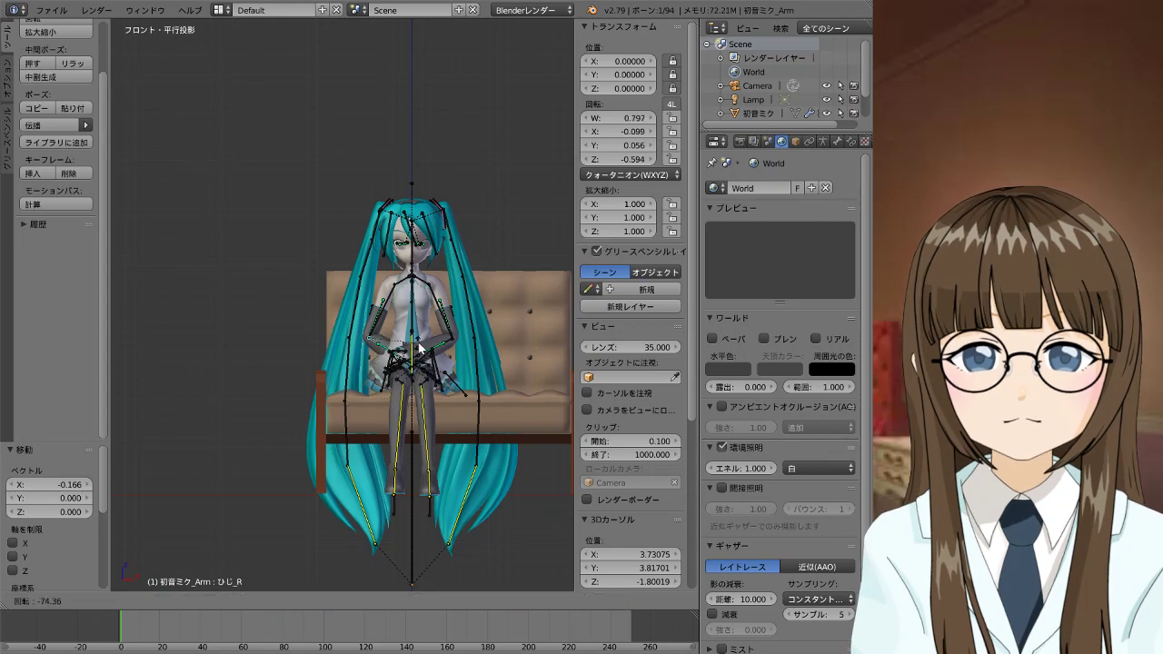
left_click(418, 347)
middle_click_drag(431, 373, 420, 391)
key("KP_3")
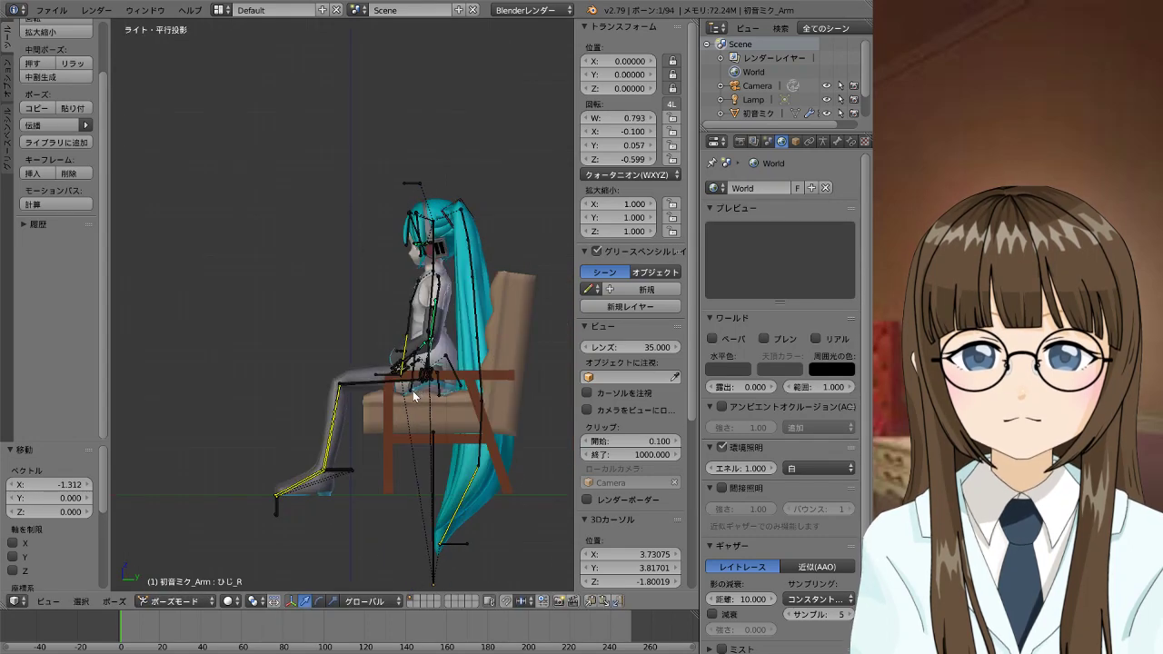
Refine the right elbow angle so both hands meet in the lap, checking from several angles
key("r")
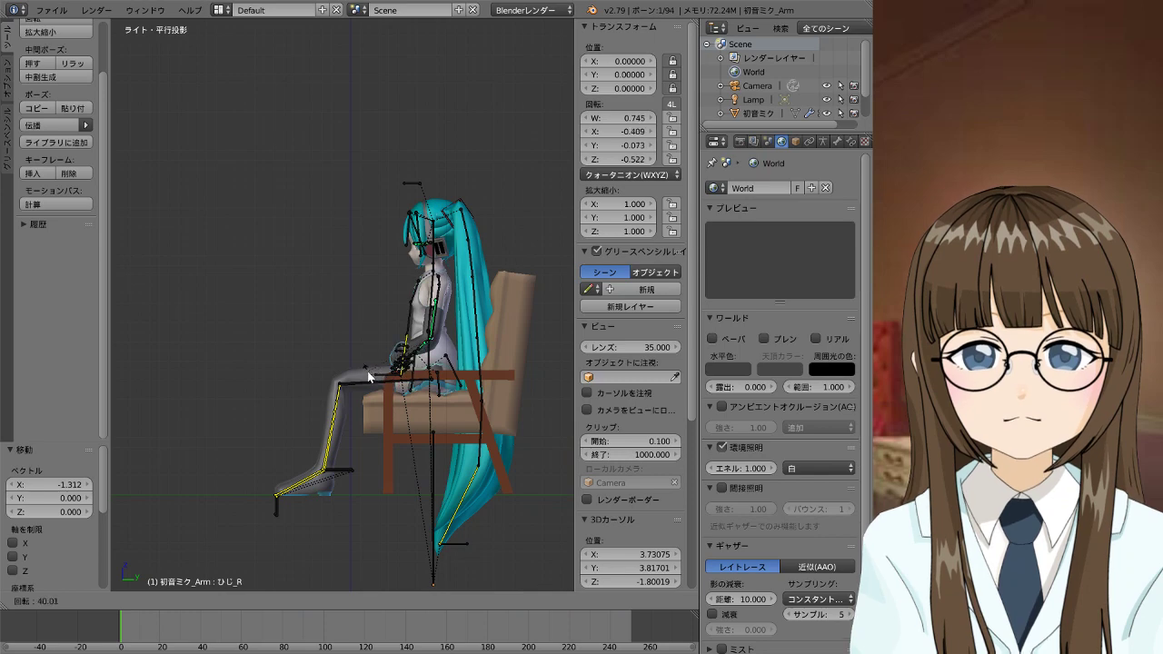
left_click(369, 376)
middle_click_drag(369, 376, 535, 425)
key("r")
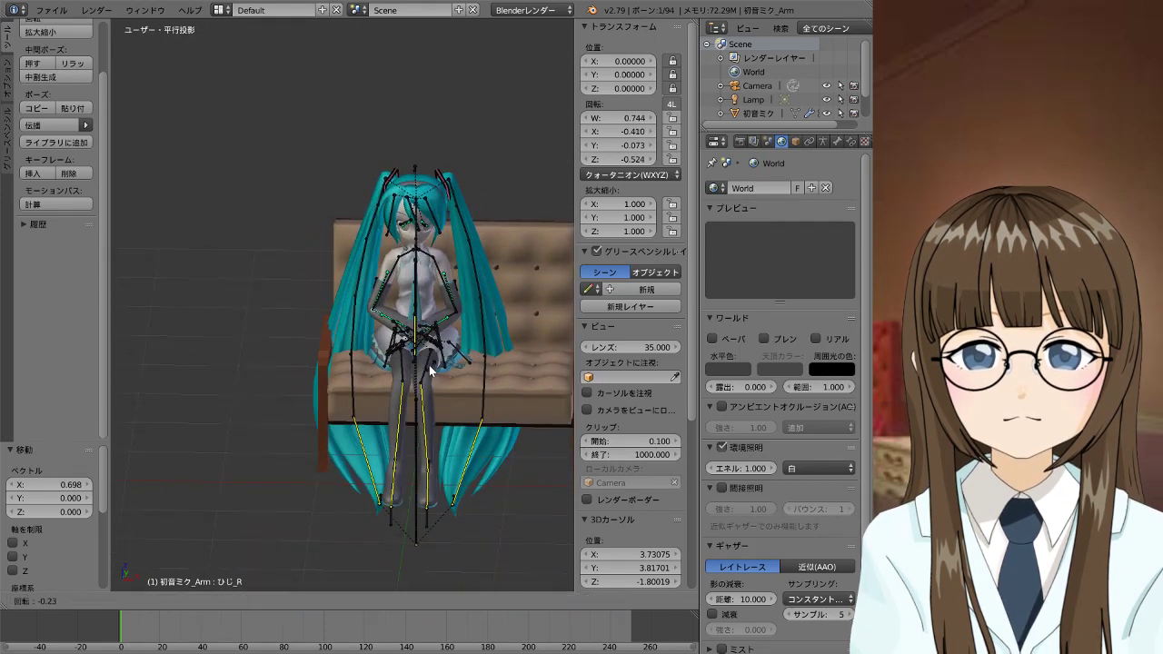
left_click(416, 363)
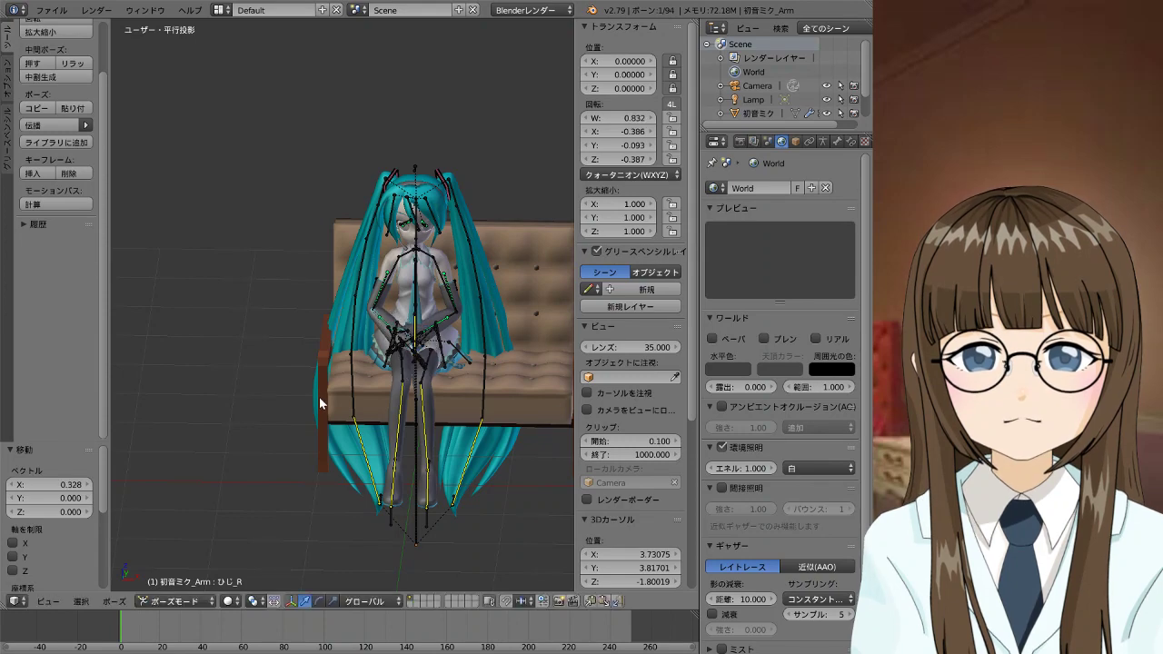
middle_click_drag(320, 403, 466, 409)
key("r")
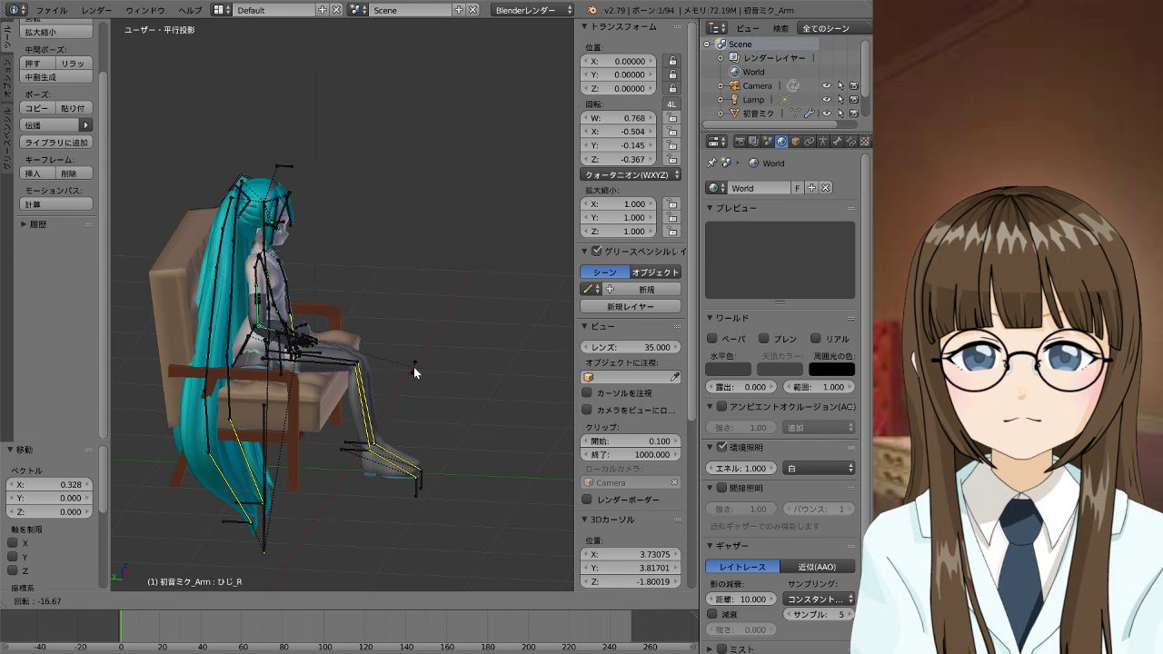
left_click(408, 383)
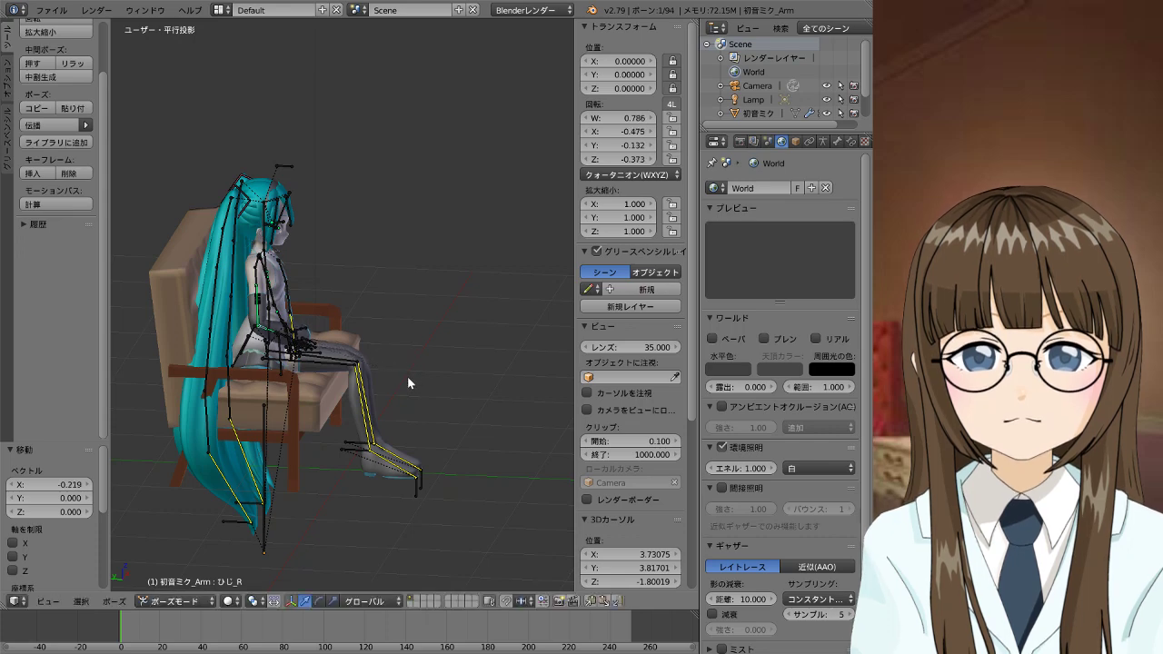
mouse_move(406, 364)
middle_mouse_down()
mouse_move(329, 383)
mouse_move(258, 380)
mouse_move(394, 381)
middle_mouse_up()
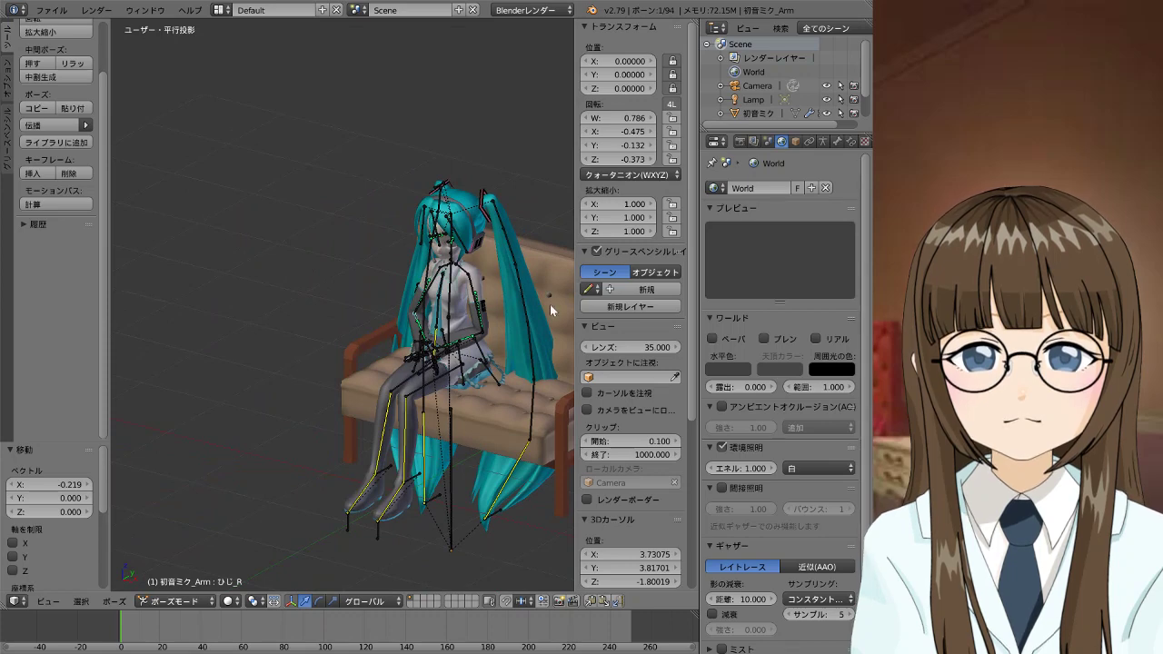
middle_click_drag(549, 309, 448, 312)
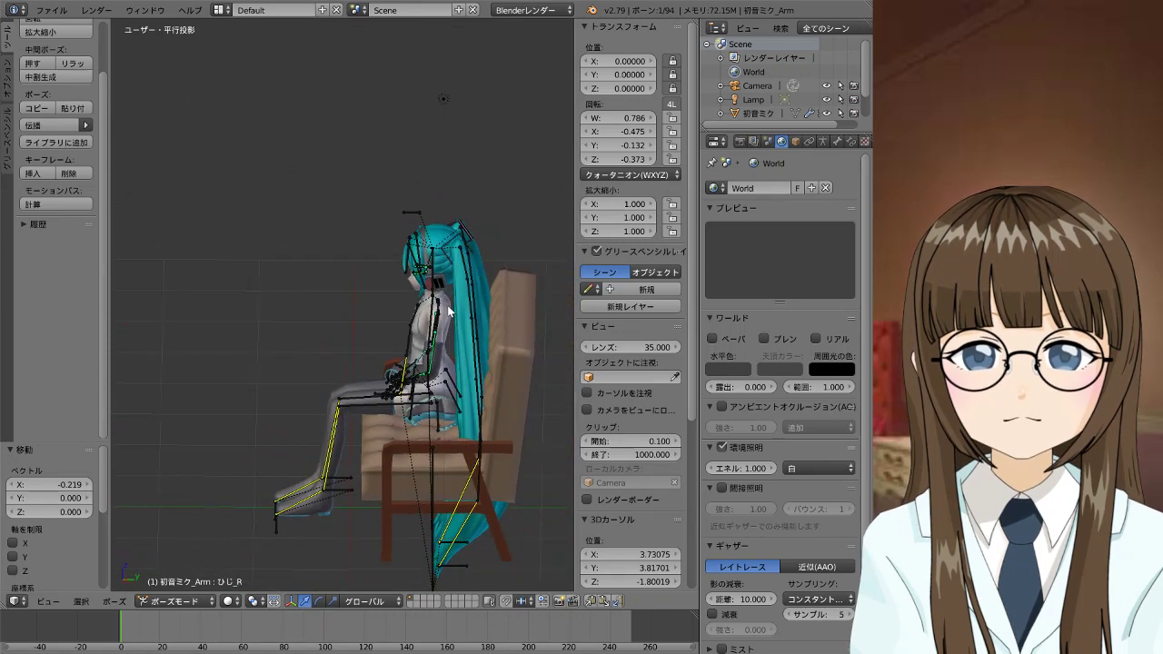
In the right-side view, slide the sofa back along Y under the seated character
left_click(513, 455)
key("KP_3")
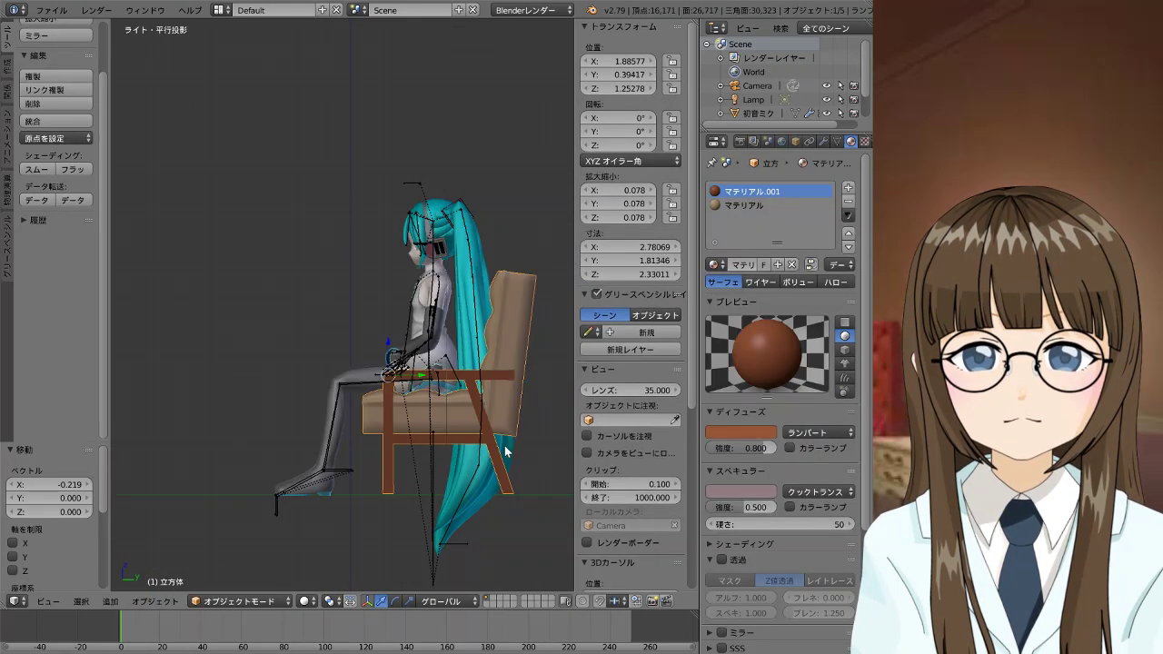
key("g")
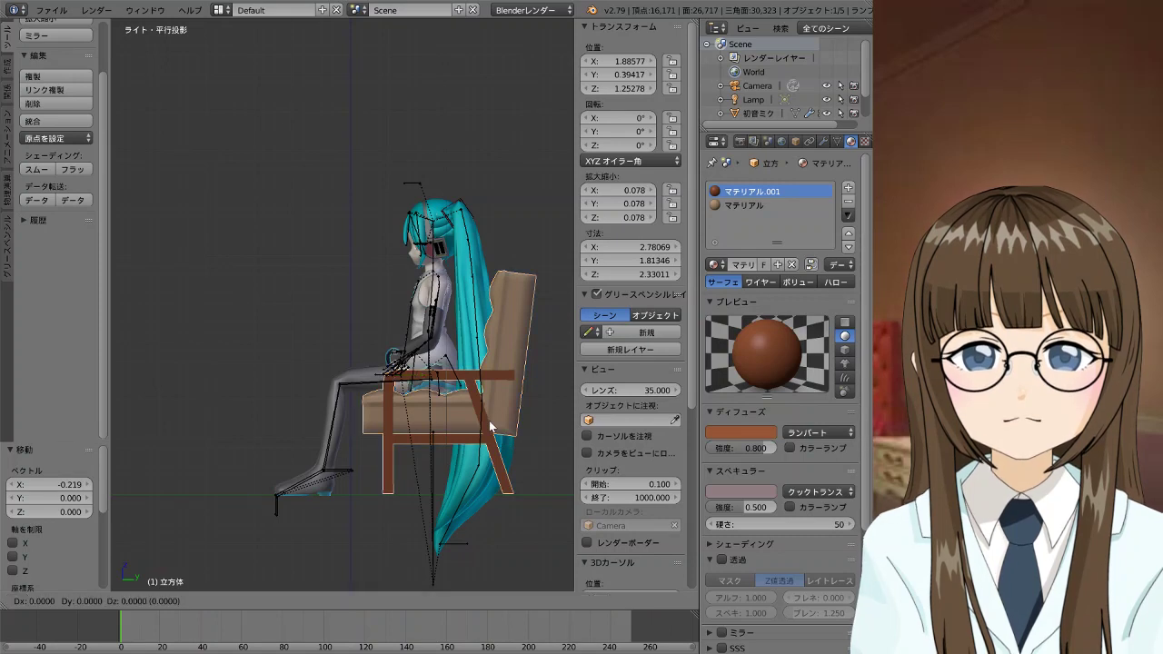
key("y")
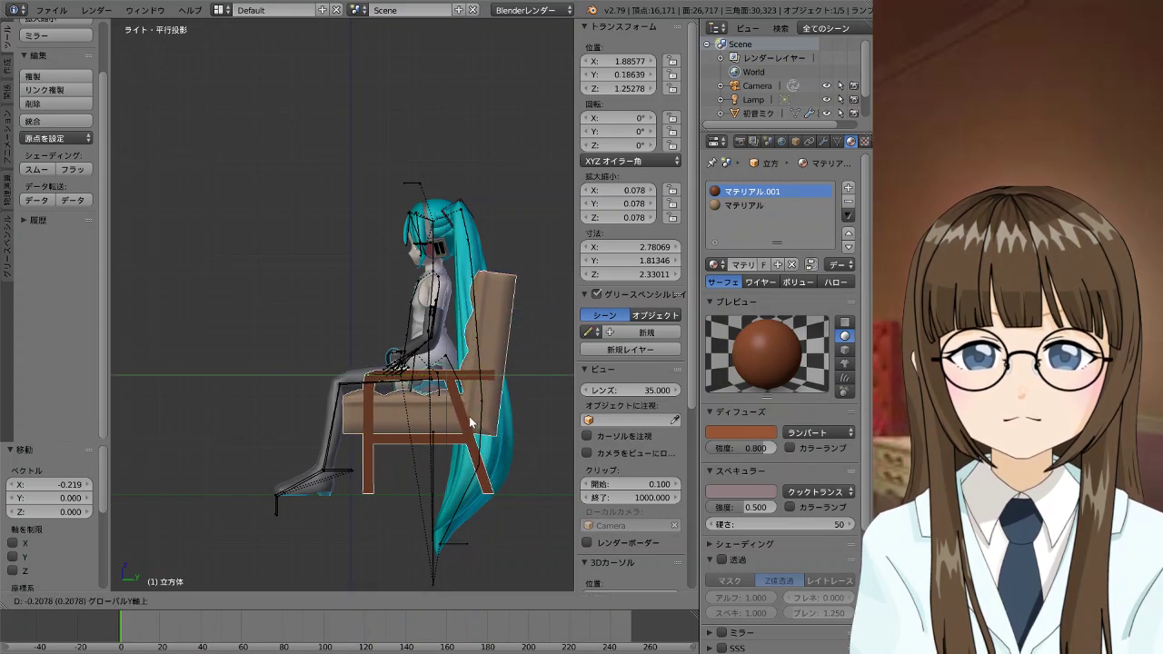
left_click(469, 416)
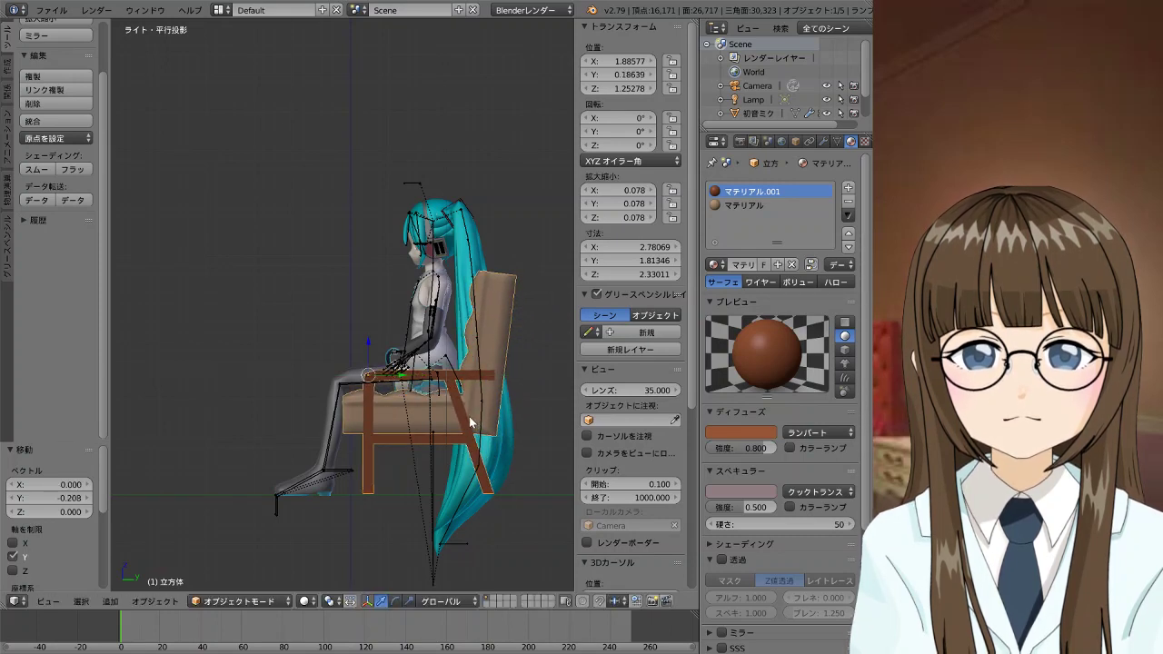
Rotate the right hair bones 髪1_R and 髪2_R to bend the twin-tail
right_click(471, 238)
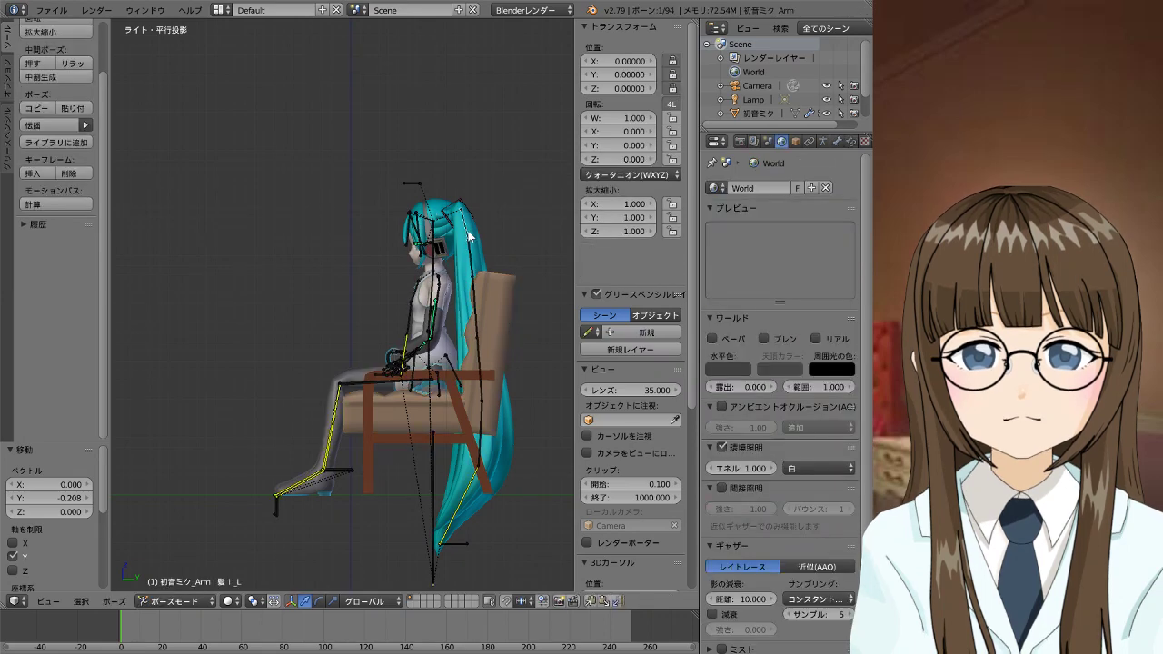
right_click(485, 234)
key("r")
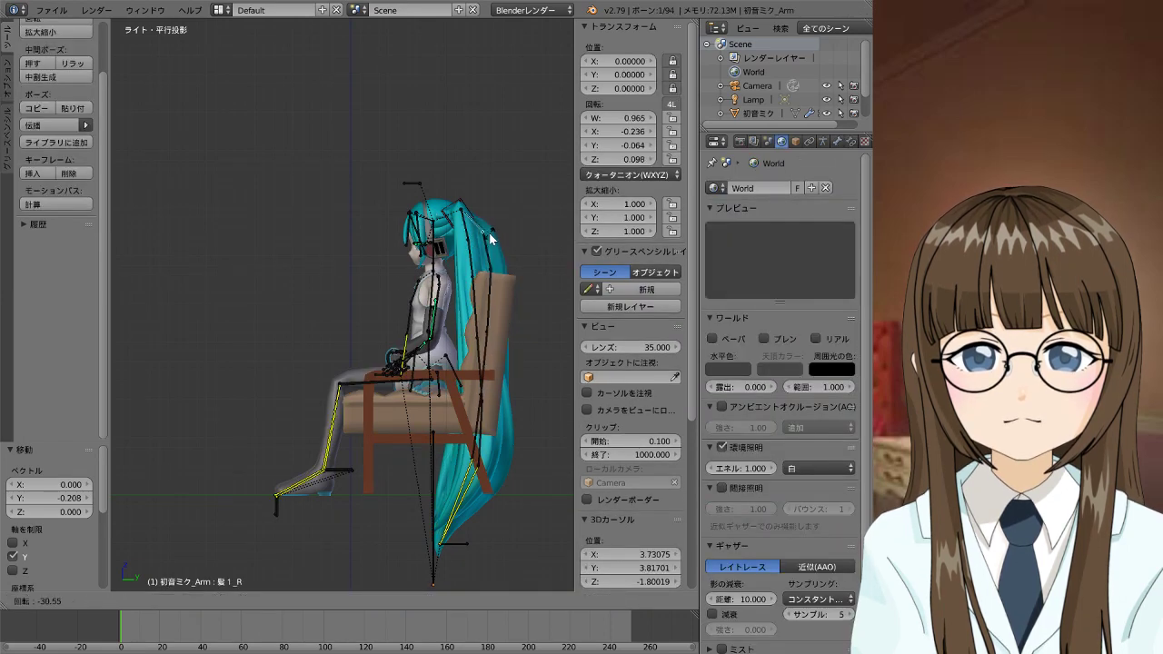
left_click(506, 261)
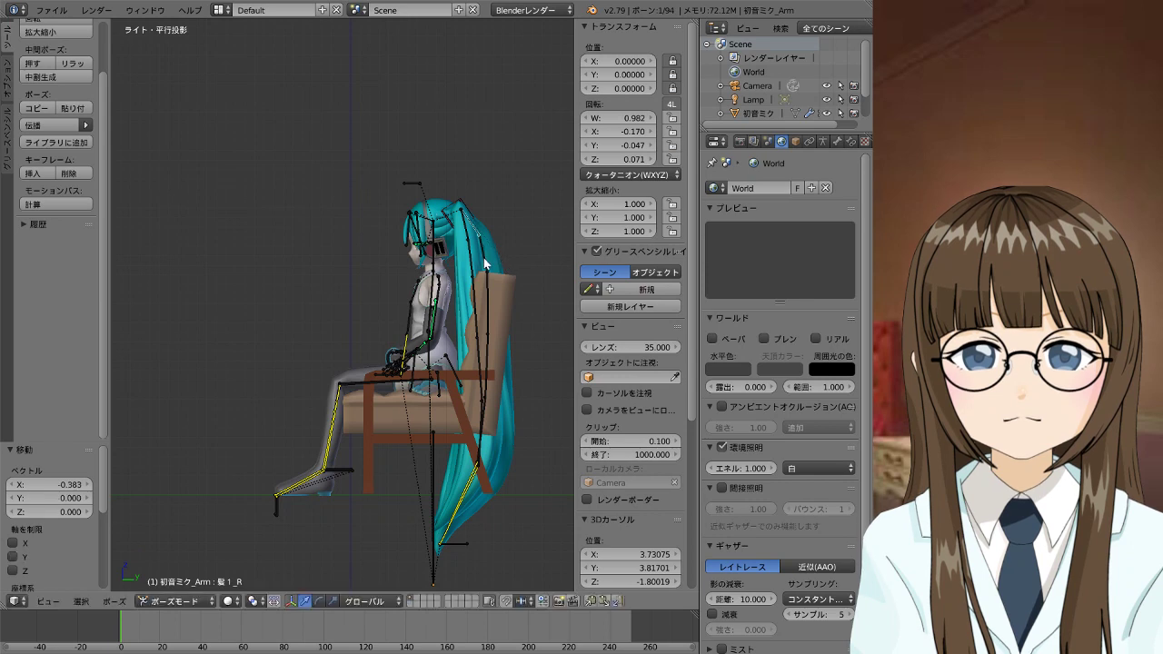
right_click(492, 269)
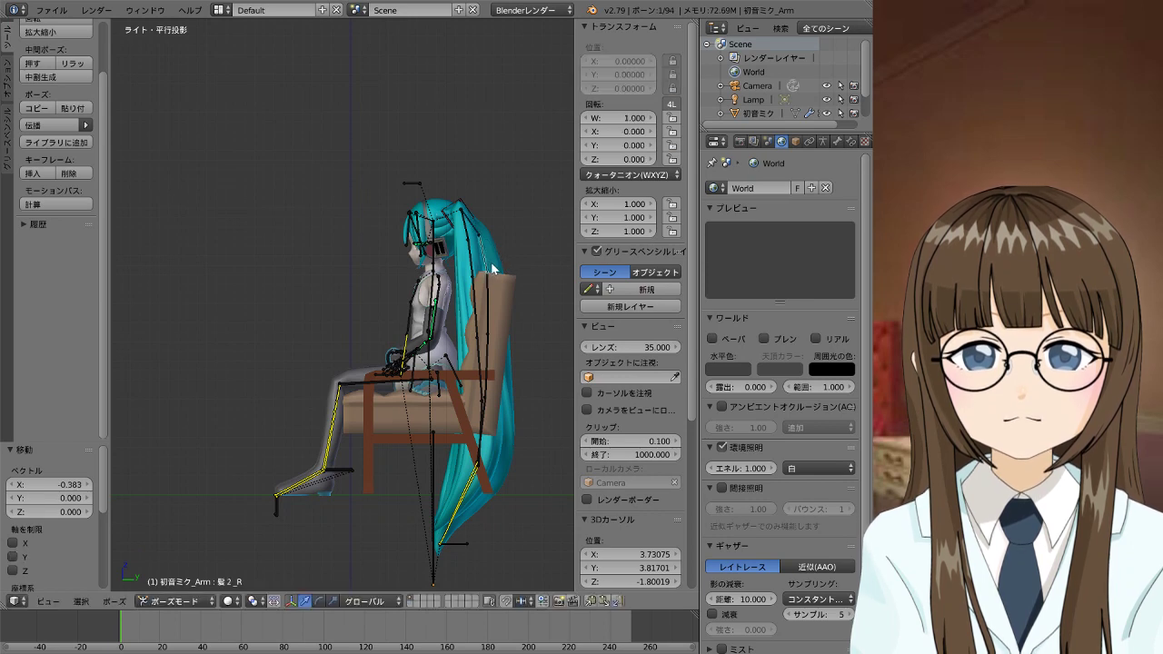
key("r")
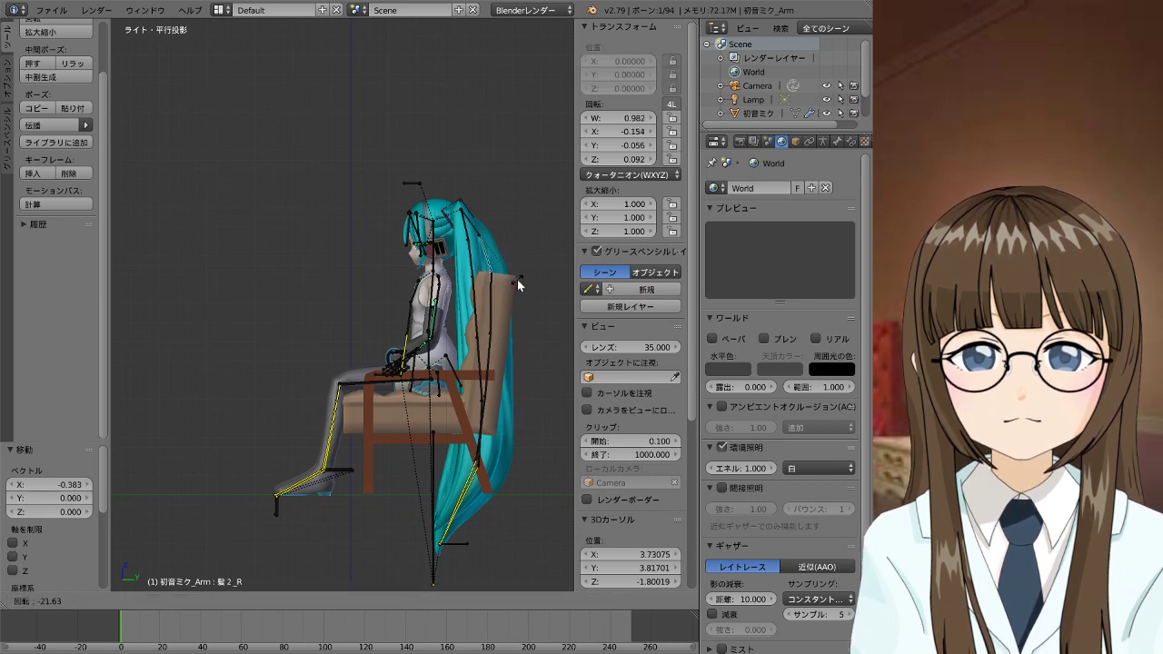
left_click(513, 283)
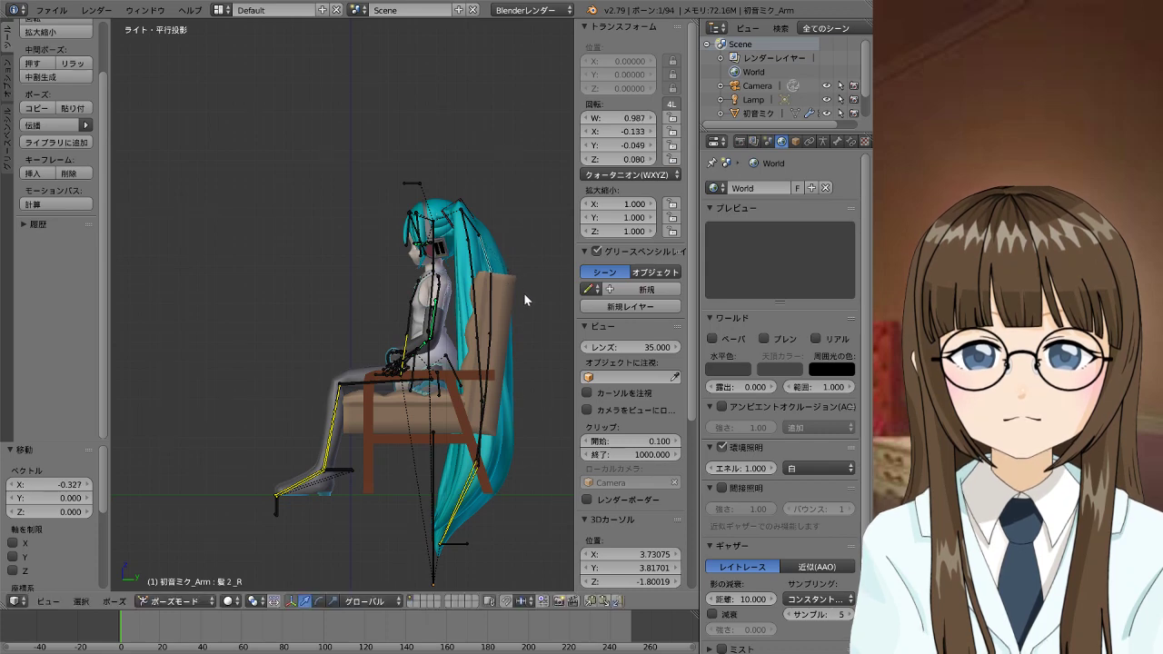
Cancel a trial 肩_R shoulder rotation and rotate hair bone 髪1_R further
middle_click_drag(524, 293, 232, 344)
middle_click_drag(261, 360, 323, 380)
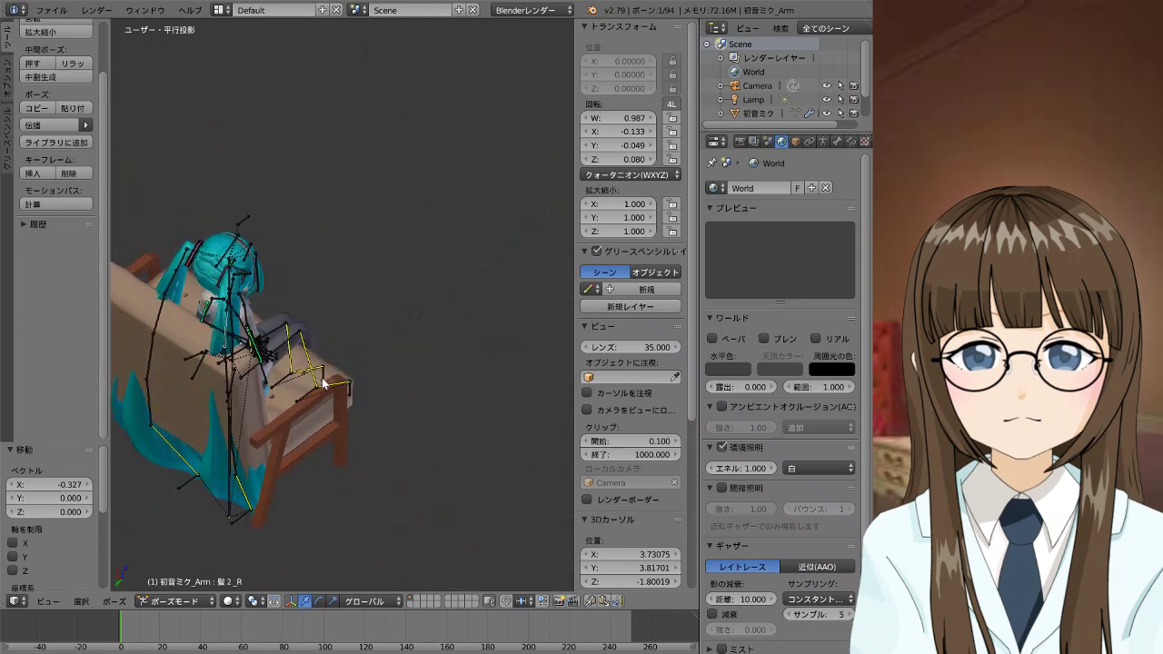
right_click(212, 311)
key("r")
right_click(232, 302)
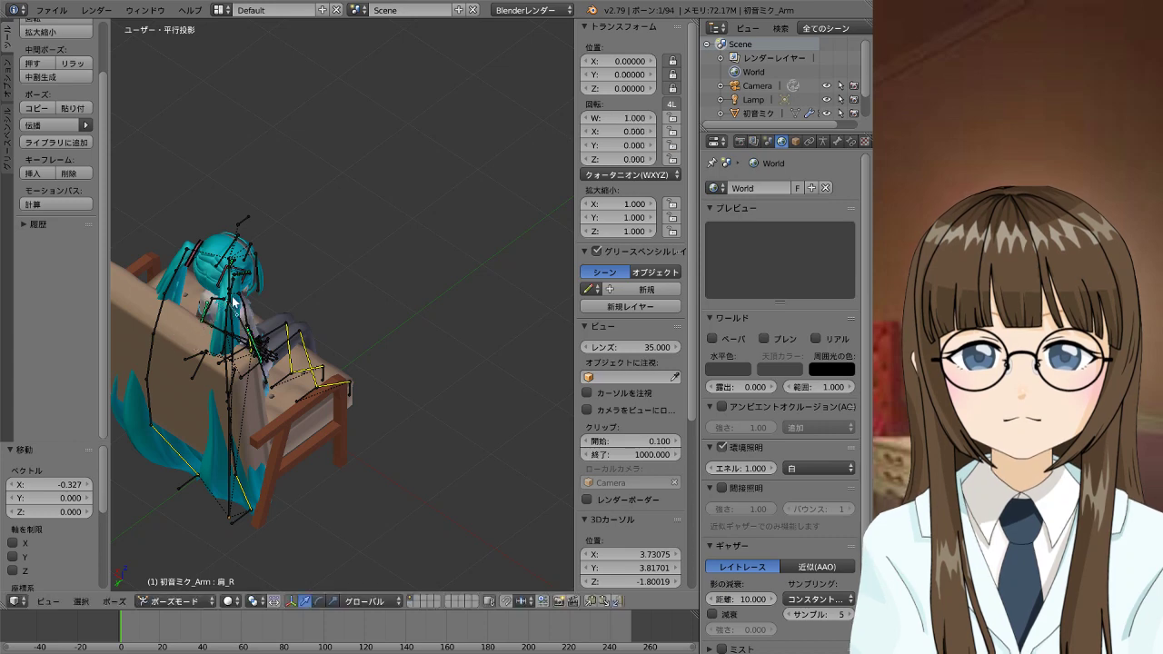
right_click(250, 313)
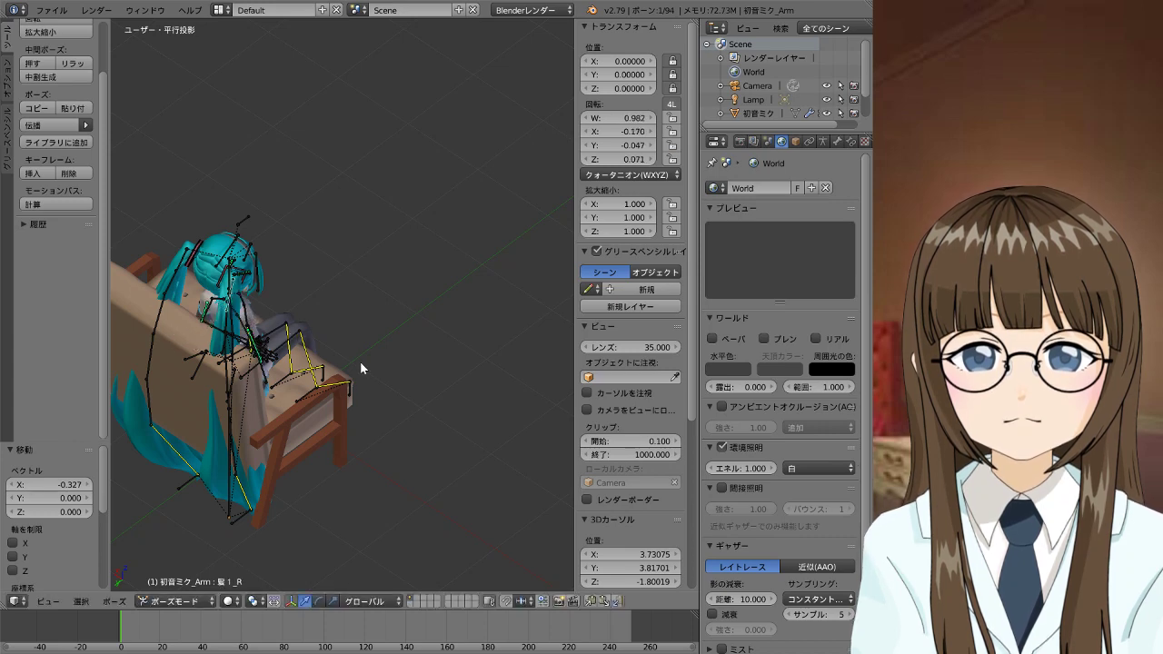
middle_click_drag(360, 361, 282, 343)
key("r")
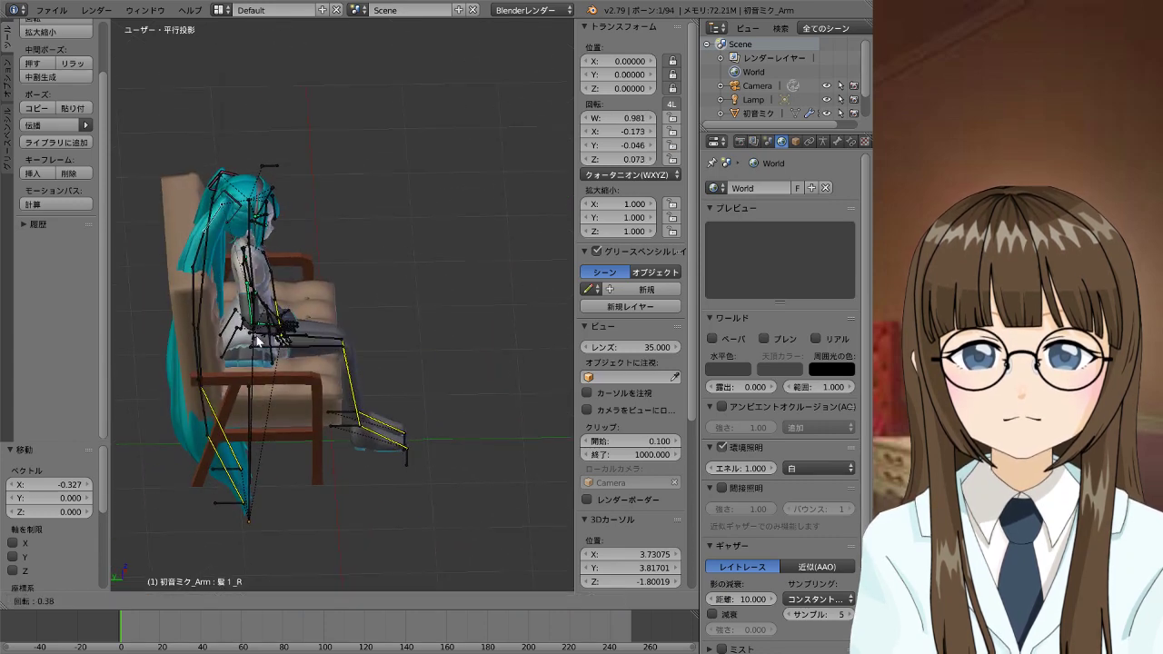
left_click(236, 334)
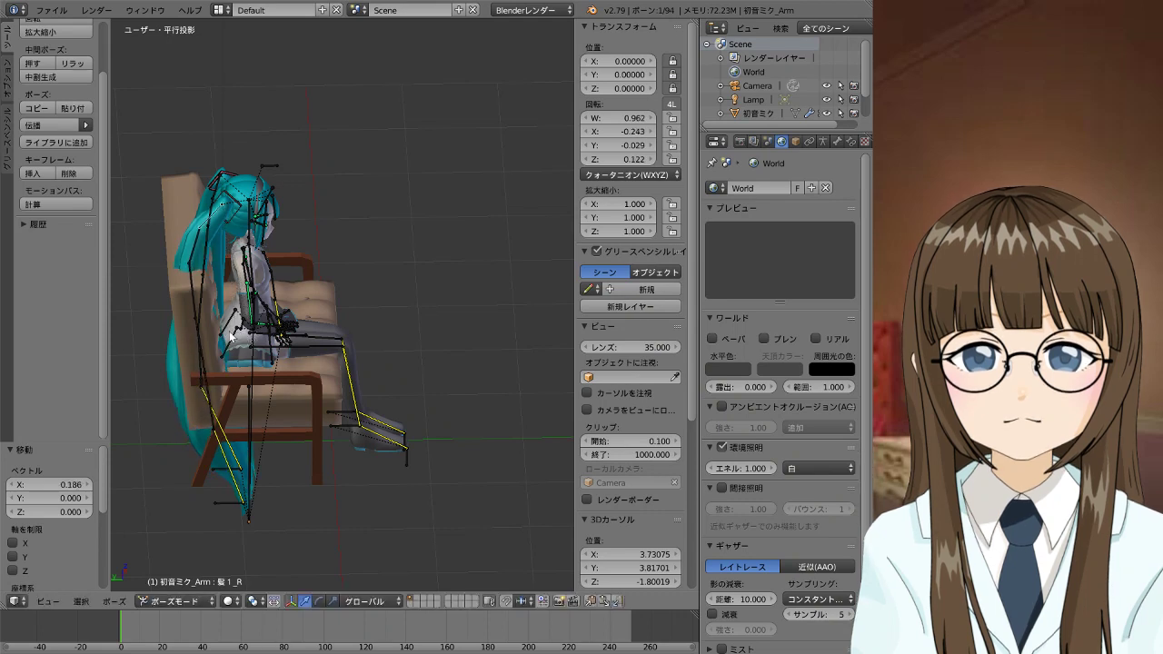
Rotate hair bone 髪3_R so the right twin-tail drapes past the sofa seat
right_click(194, 316)
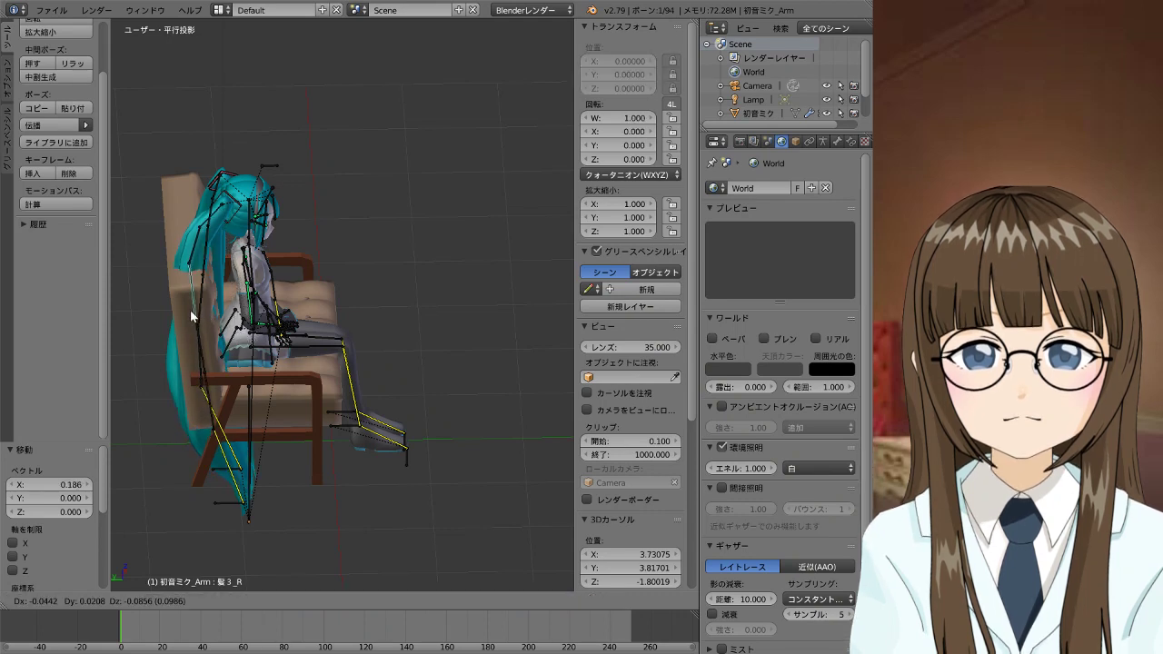
key("r")
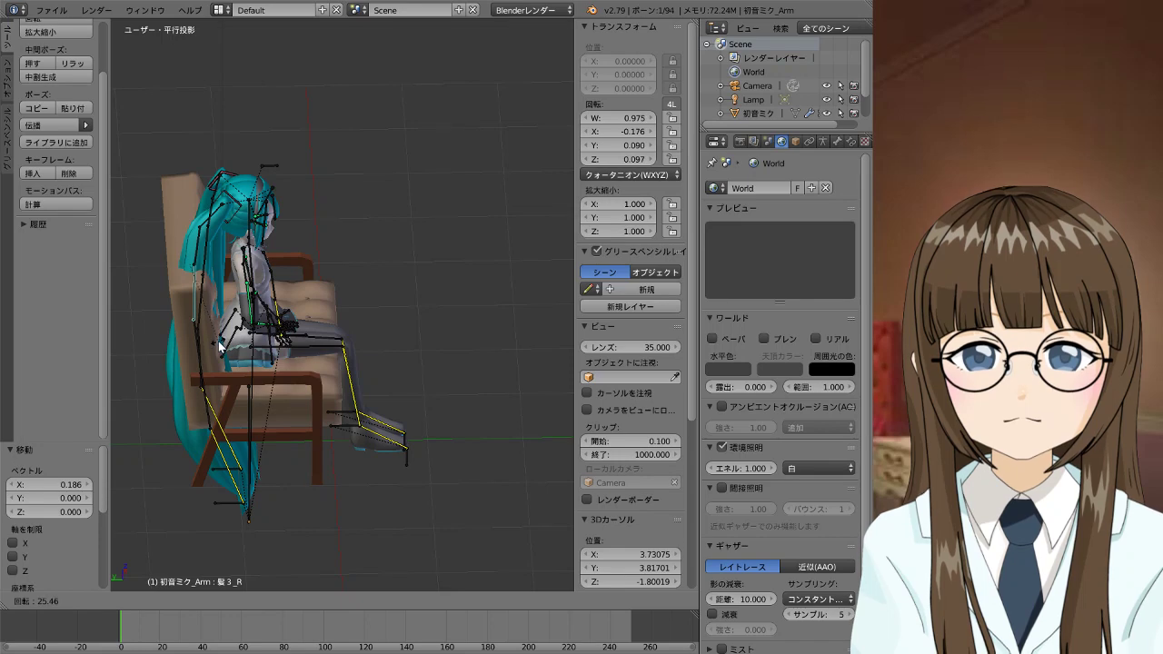
left_click(393, 353)
middle_click_drag(393, 353, 245, 360)
In front view, move the sofa -0.338 along X to X 1.548 under the character
key("KP_1")
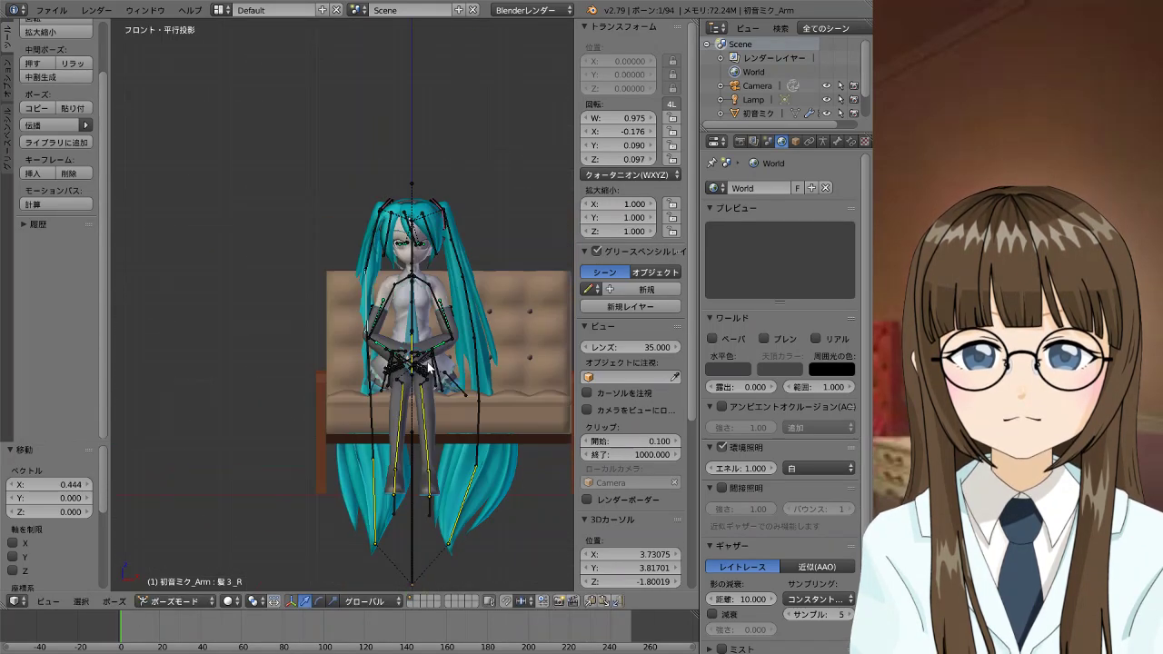
right_click(534, 429)
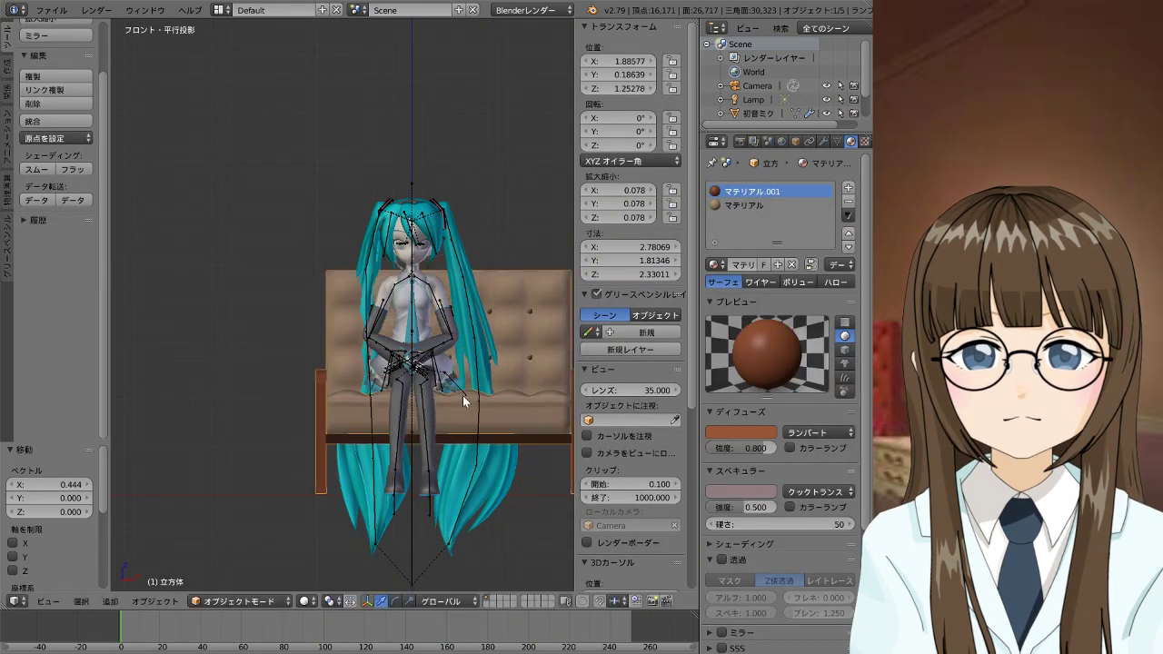
key("g")
key("x")
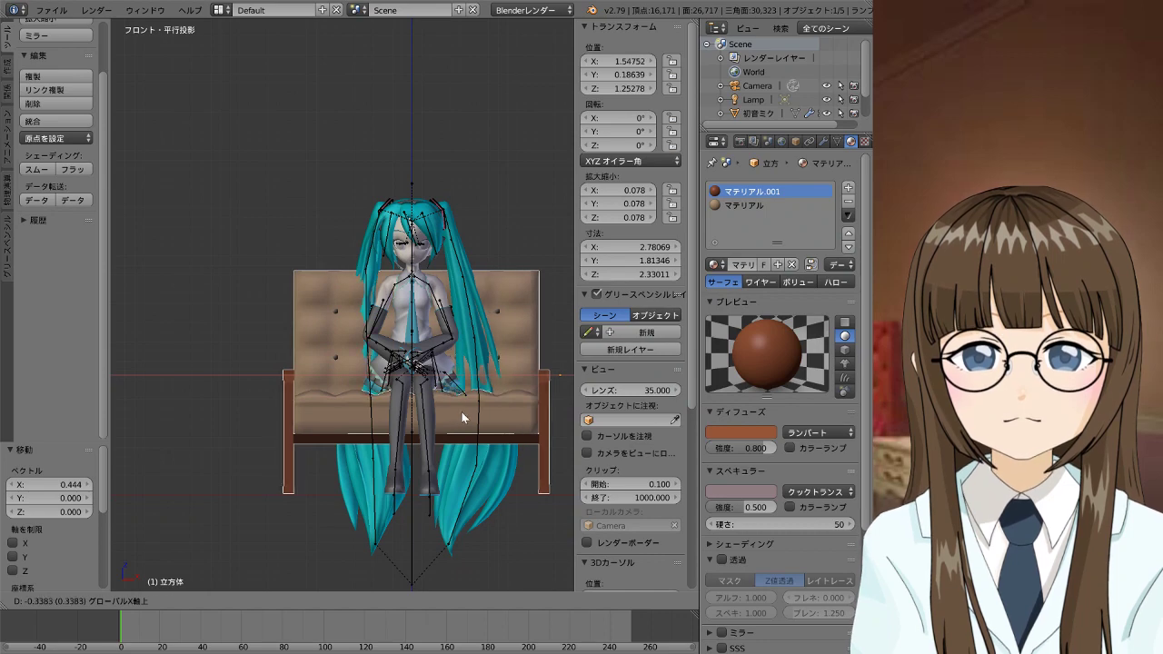
left_click(461, 410)
mouse_move(539, 375)
middle_mouse_down()
mouse_move(414, 398)
mouse_move(518, 385)
mouse_move(472, 418)
middle_mouse_up()
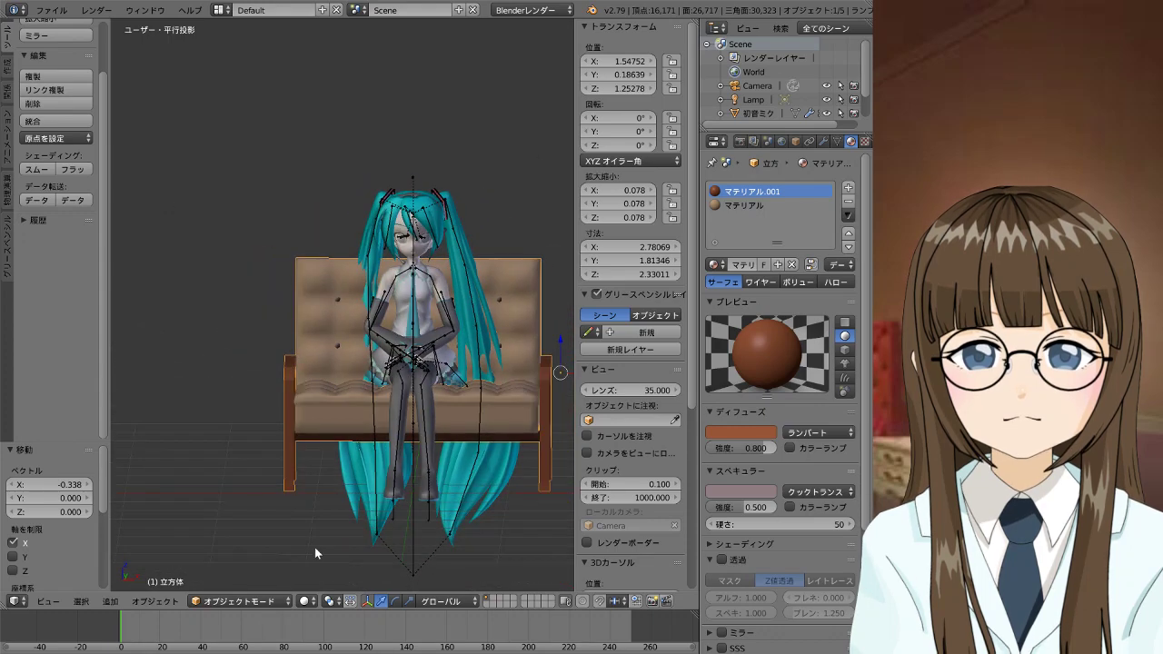
Switch to Rendered (レンダー) shading and orbit and zoom around the seated character on the sofa
left_click(315, 601)
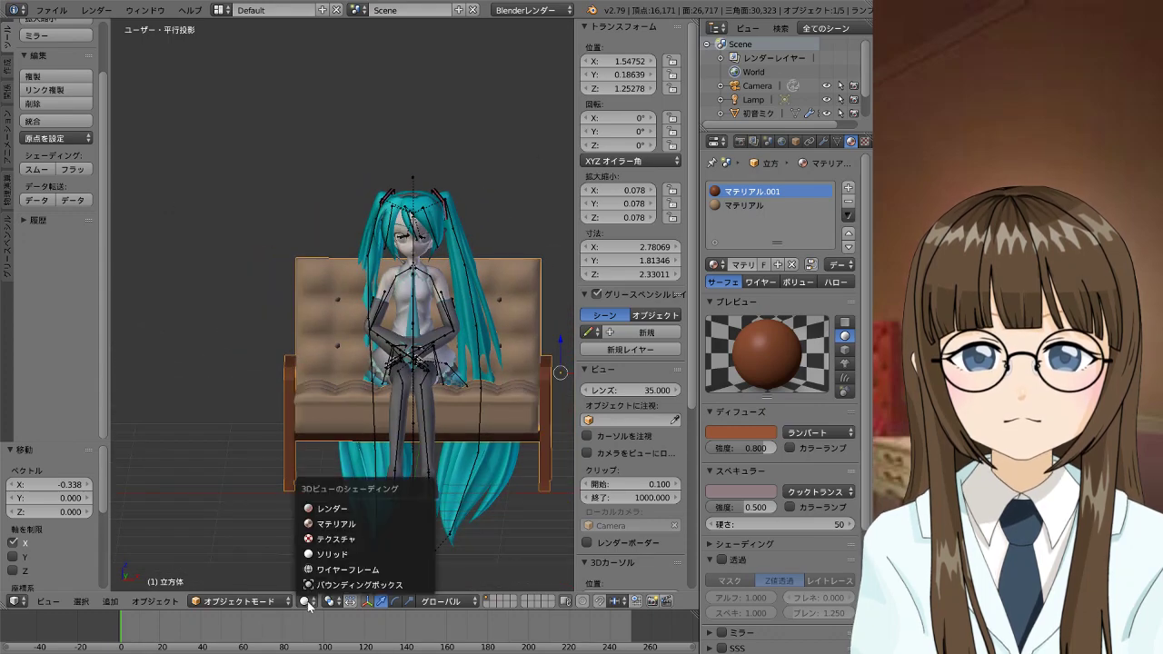
left_click(349, 511)
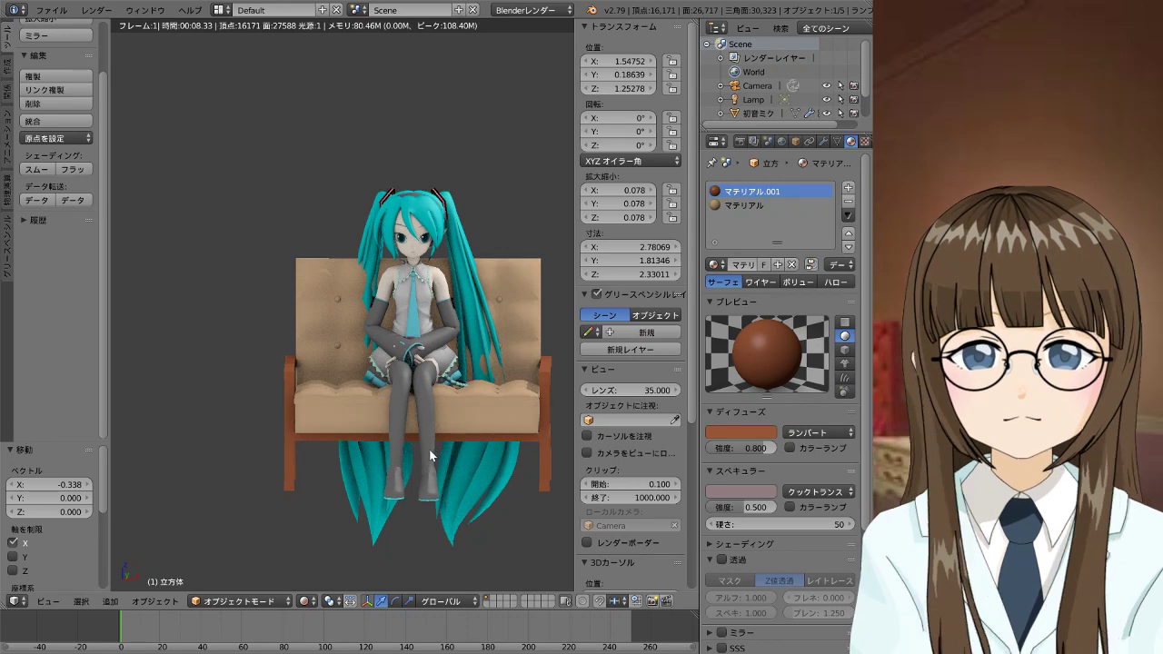
middle_click_drag(429, 449, 411, 461)
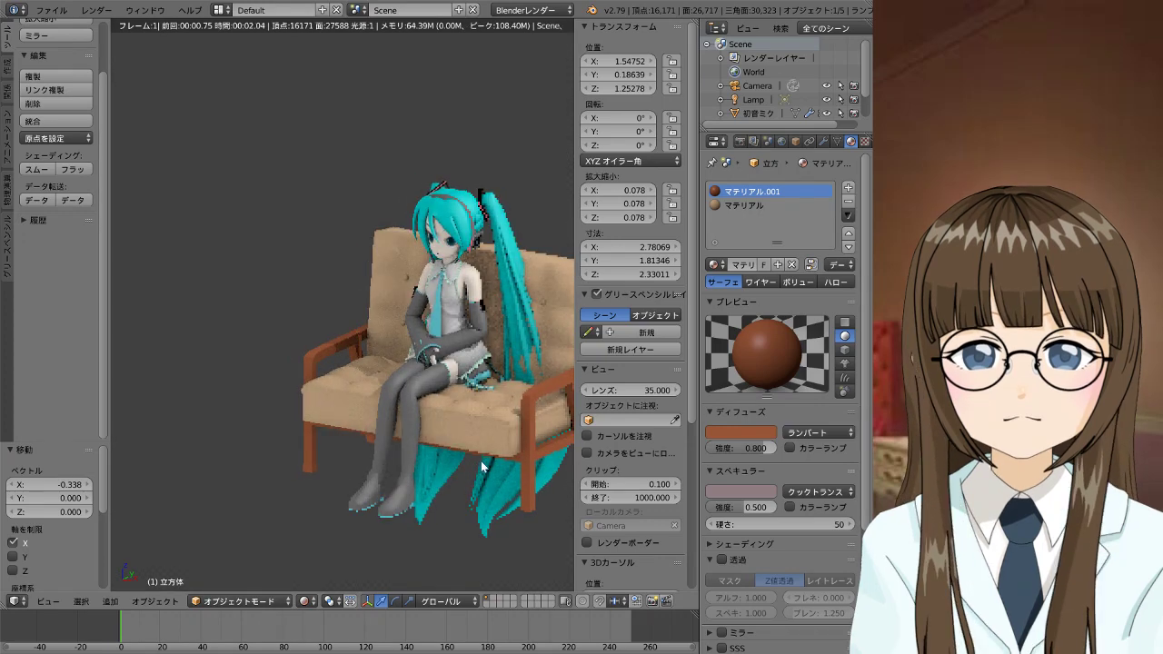
middle_click_drag(481, 452, 481, 445)
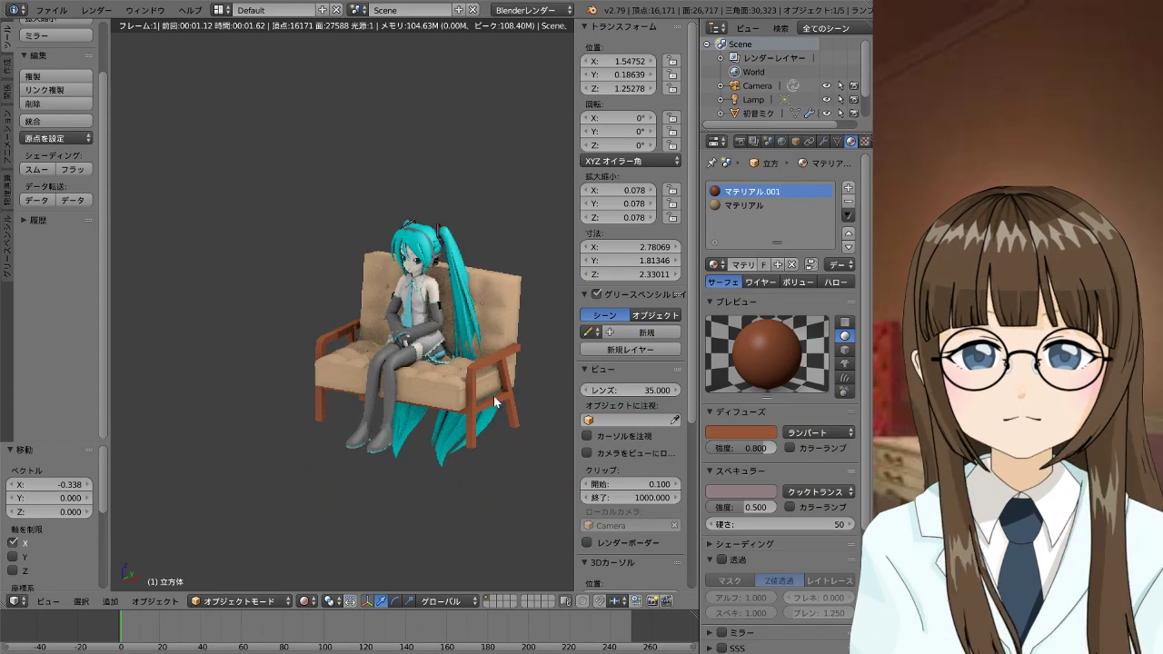
scroll(496, 394, "up", 2)
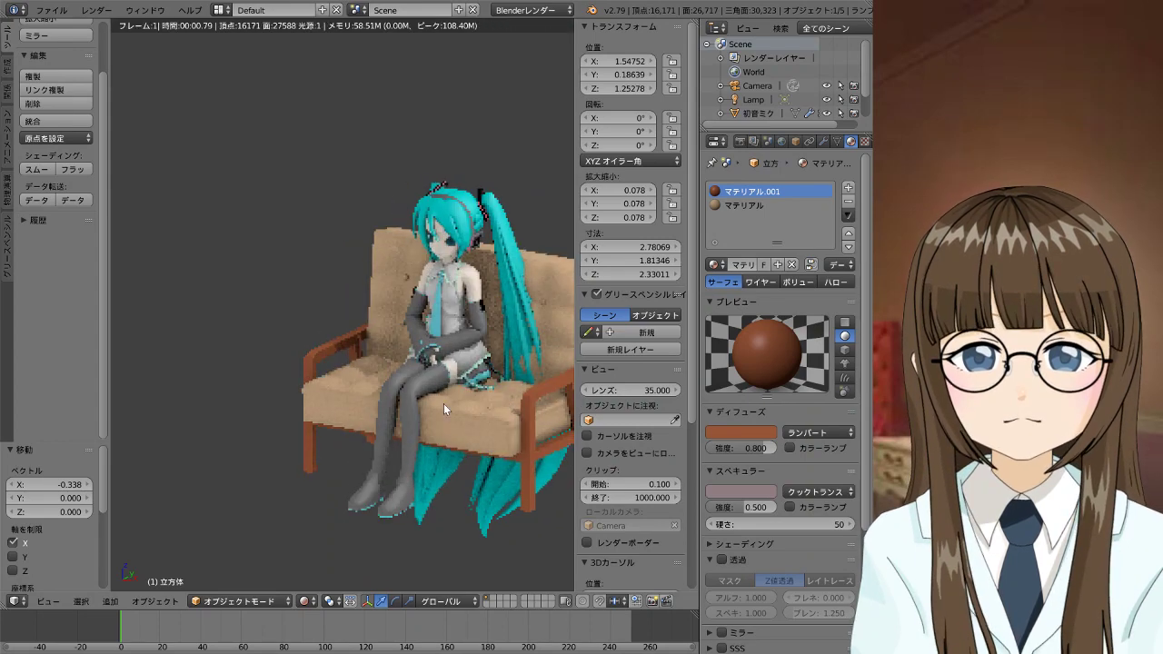
middle_click_drag(392, 401, 362, 393)
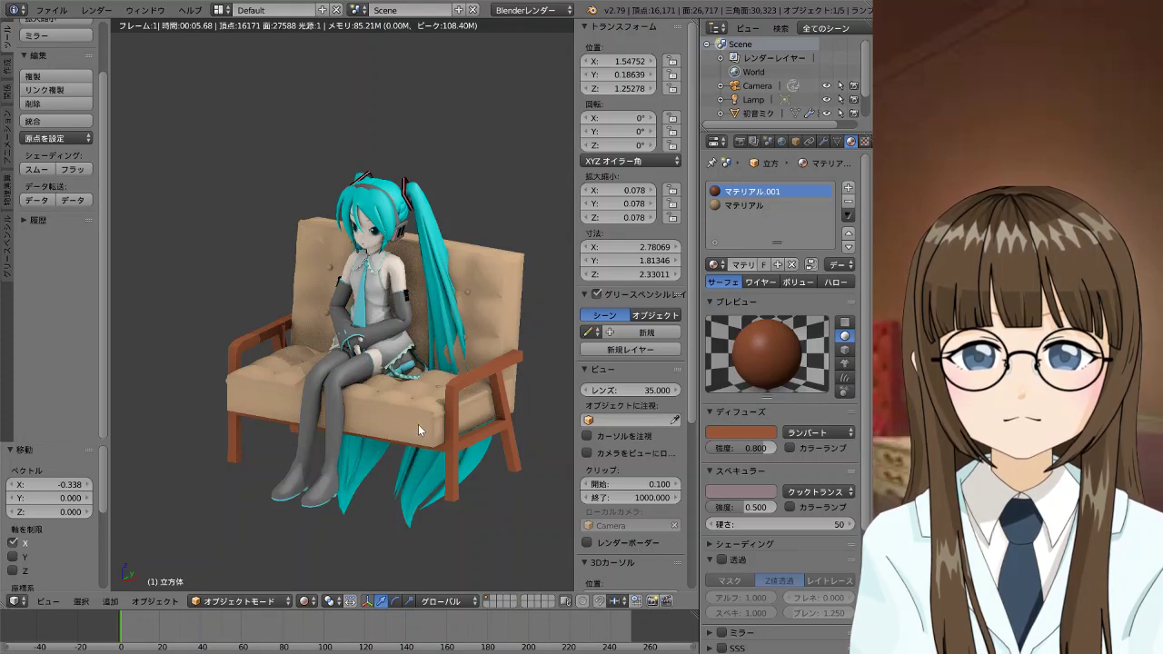
key("shift+z")
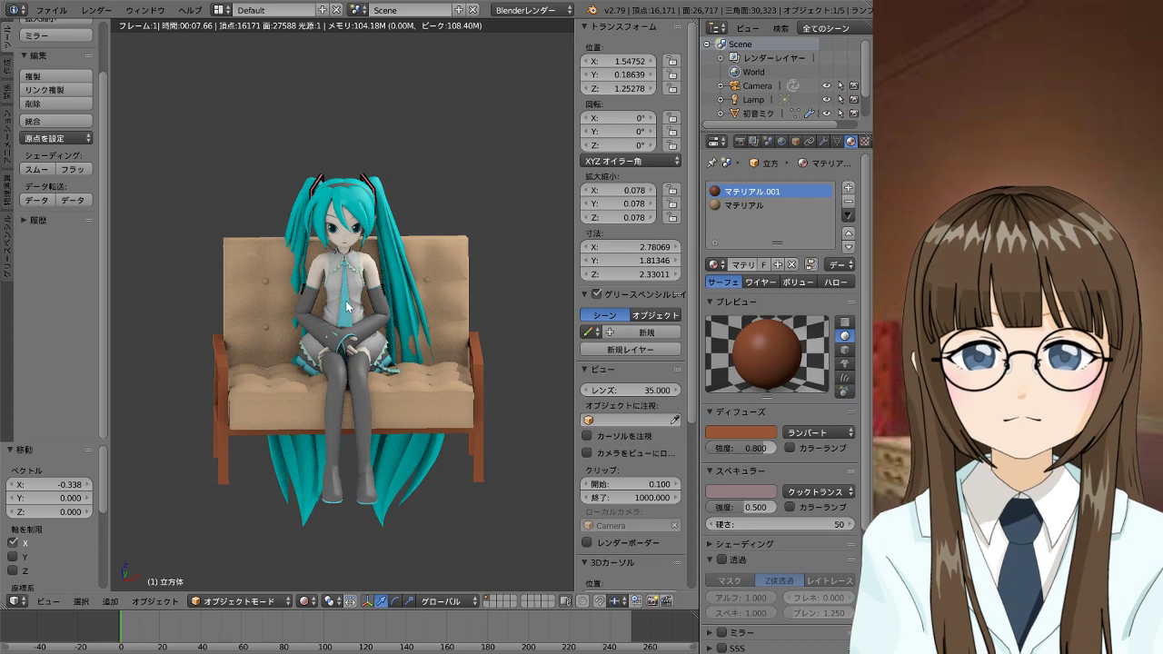
Import the 鏡音リン_act2.pmd model through the MMD PMX importer
left_click(47, 11)
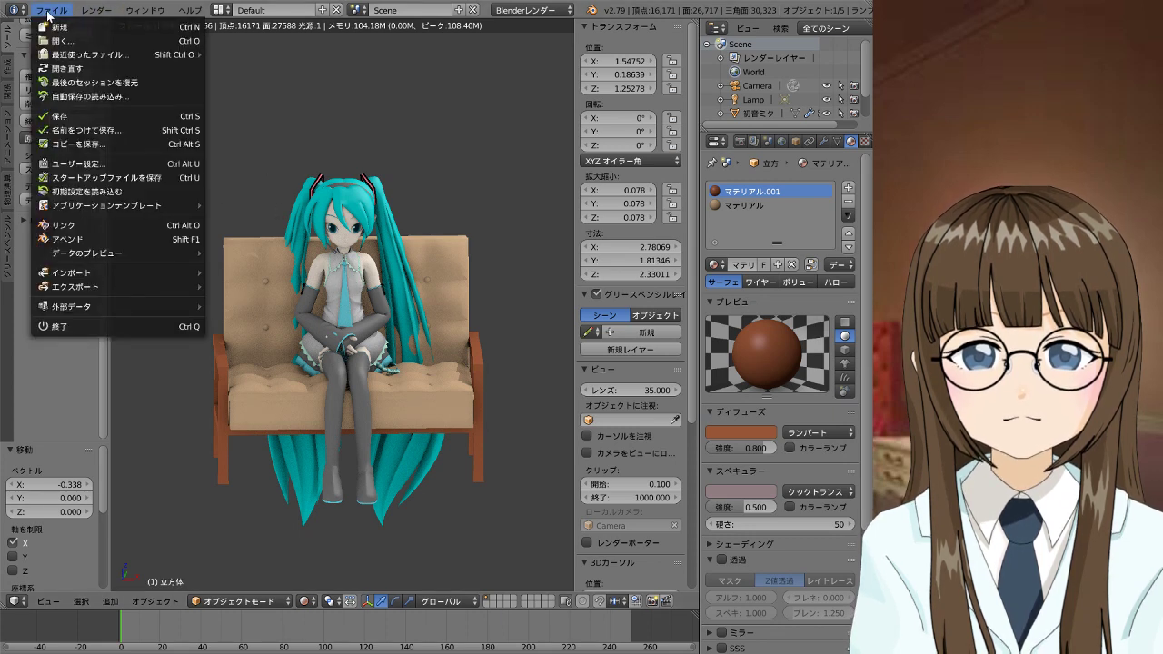
mouse_move(82, 272)
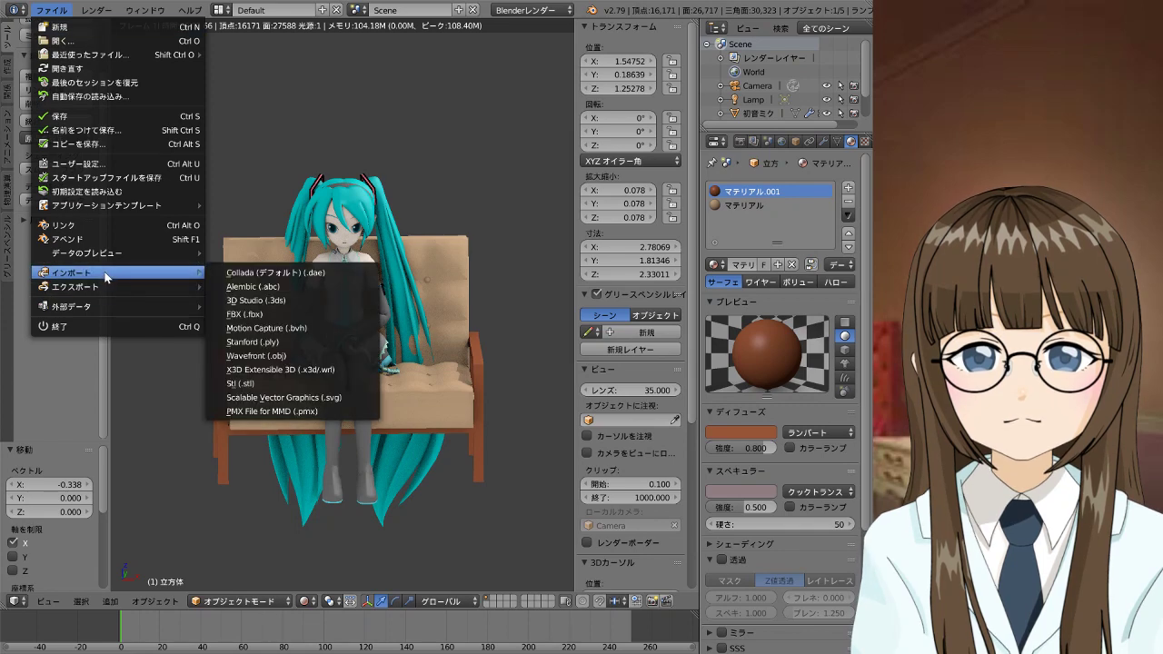
left_click(291, 410)
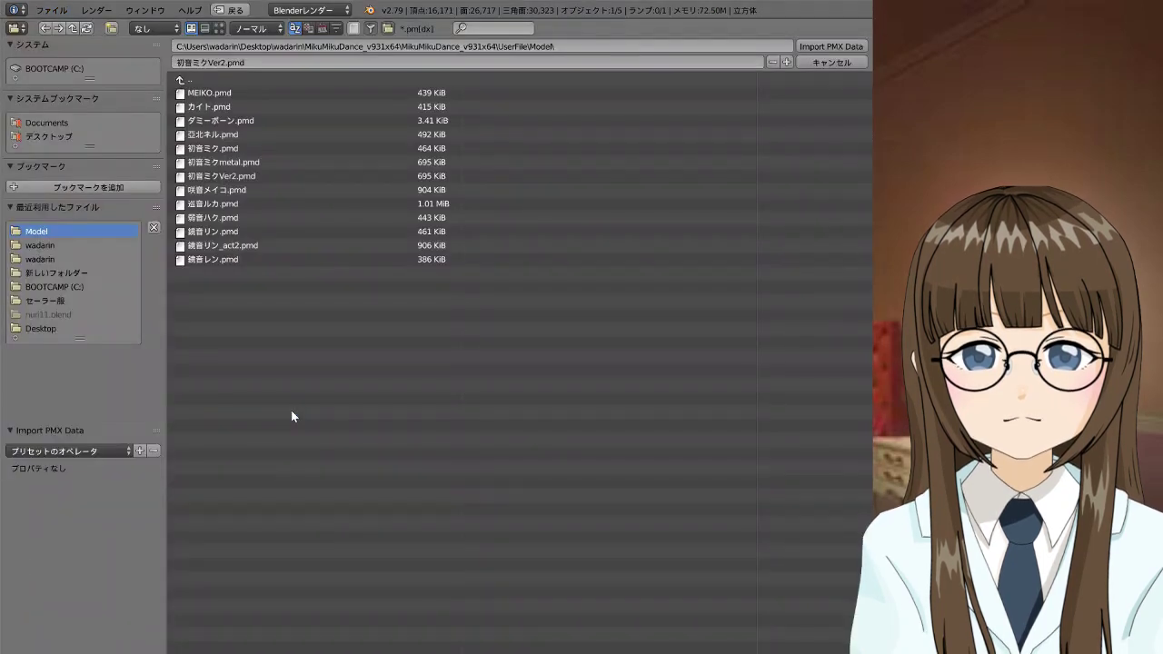
left_click(275, 246)
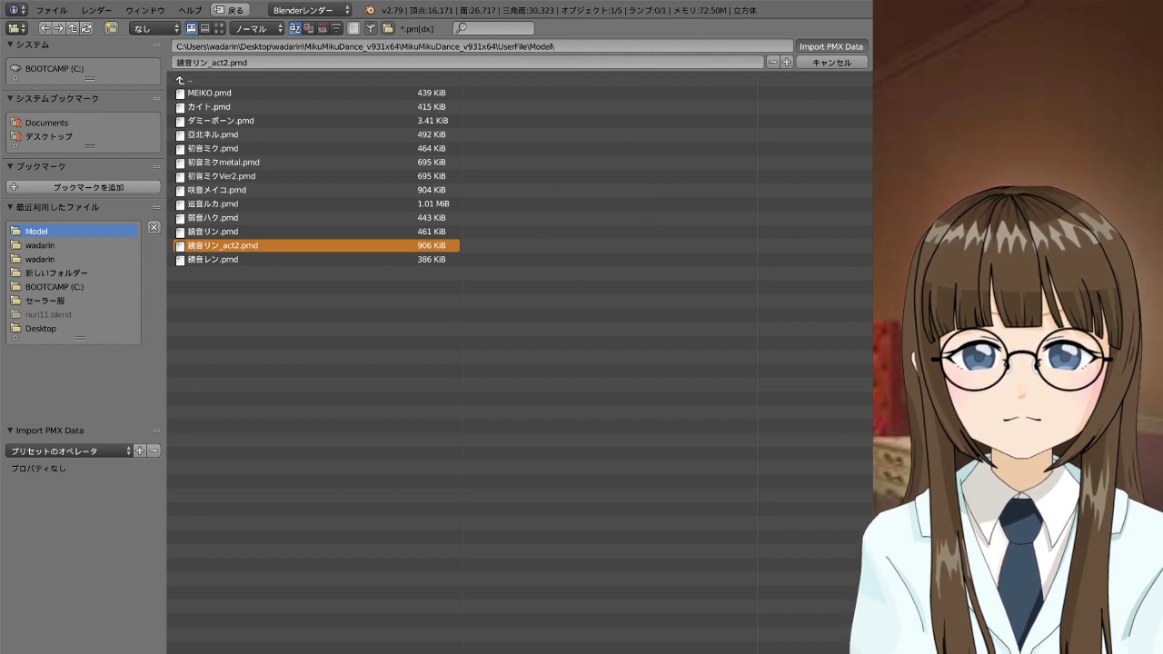
key("Return")
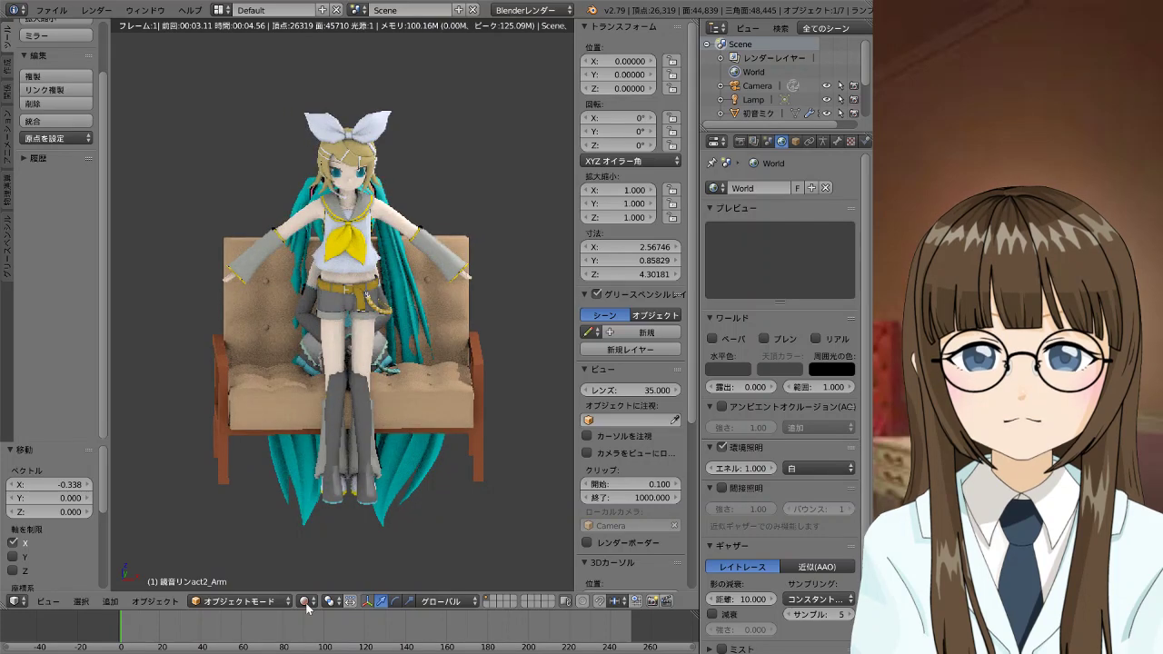
Change the viewport from rendered to non-rendered shading and select the Miku mesh
key("ctrl+Tab")
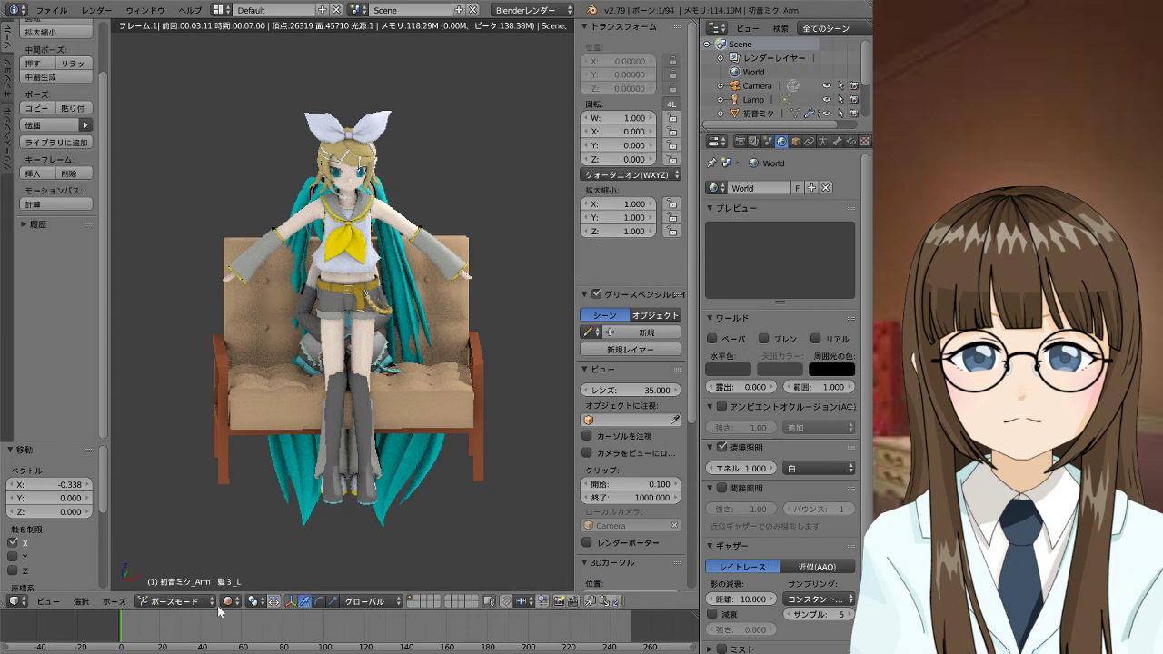
left_click(227, 601)
left_click(256, 553)
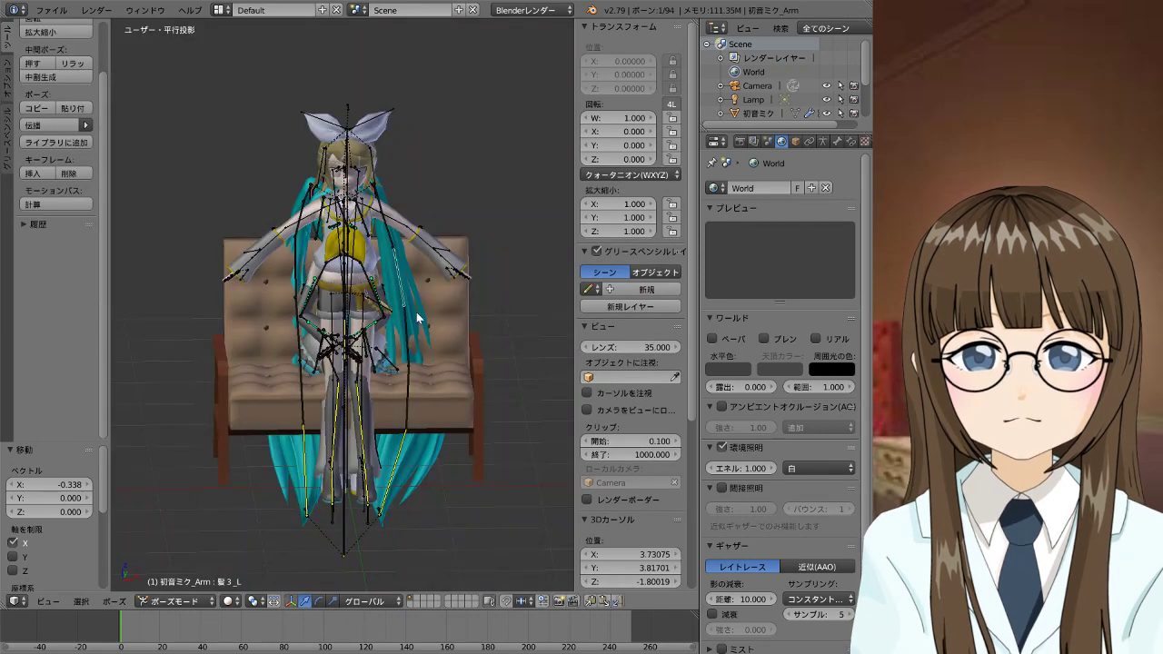
right_click(383, 300)
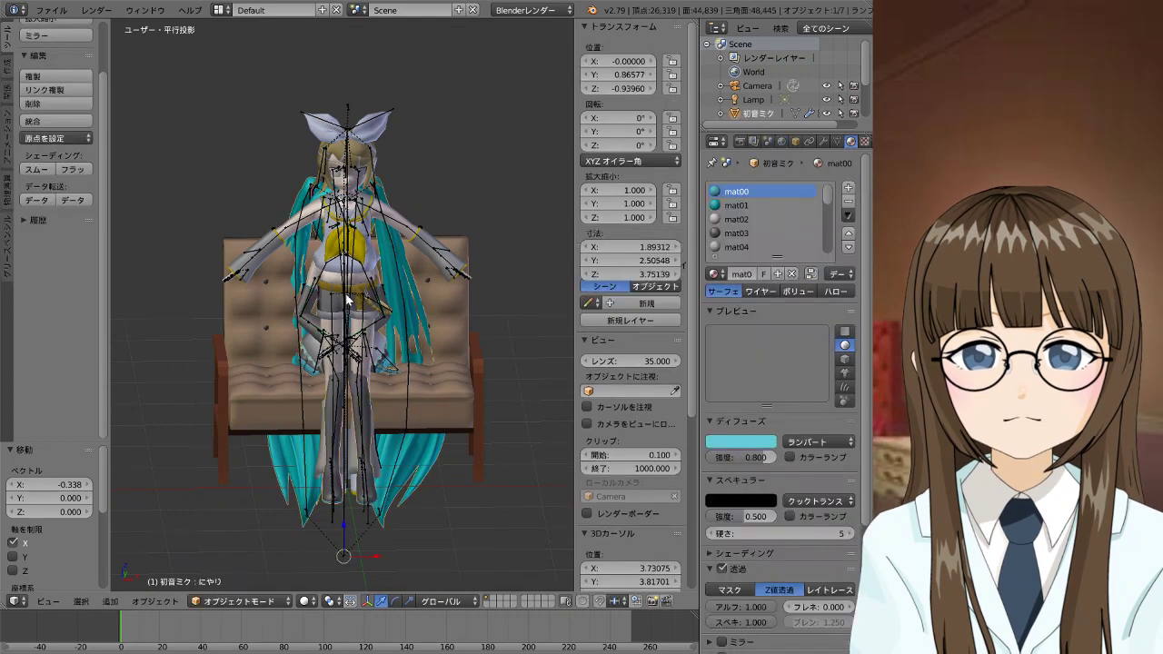
mouse_move(384, 300)
middle_mouse_down()
mouse_move(311, 291)
mouse_move(266, 303)
mouse_move(334, 275)
middle_mouse_up()
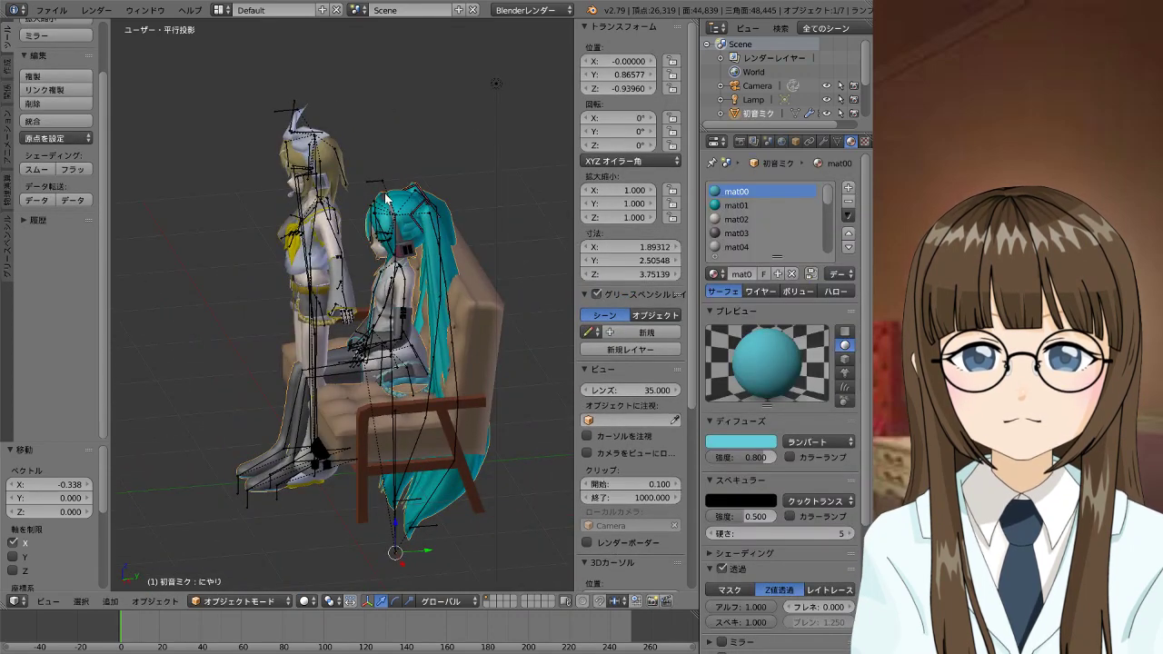
Delete Miku's armature in Object Mode, then view Rin in Right Ortho
right_click(416, 359)
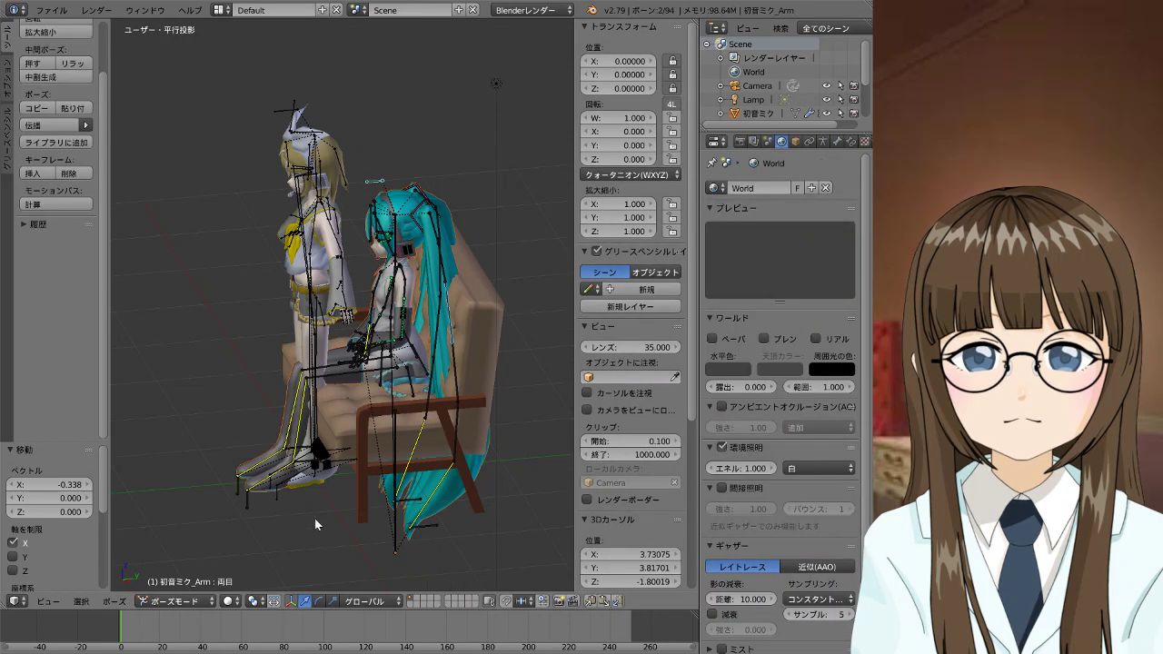
left_click(175, 600)
left_click(181, 586)
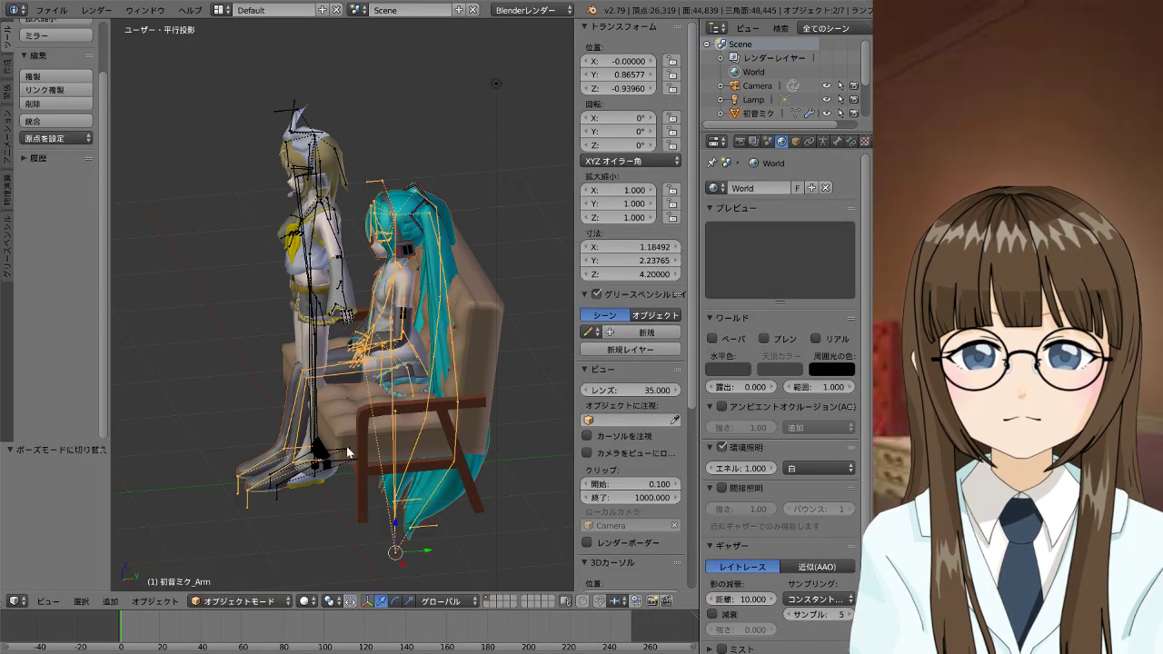
key("x")
left_click(377, 383)
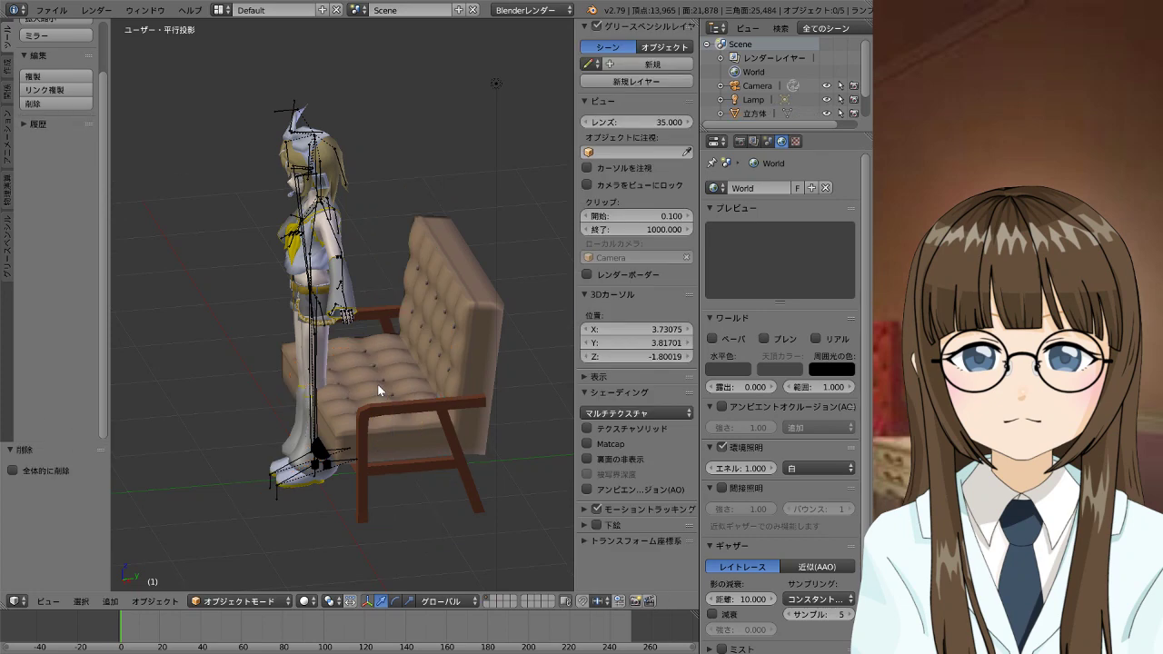
right_click(317, 292)
key("KP_3")
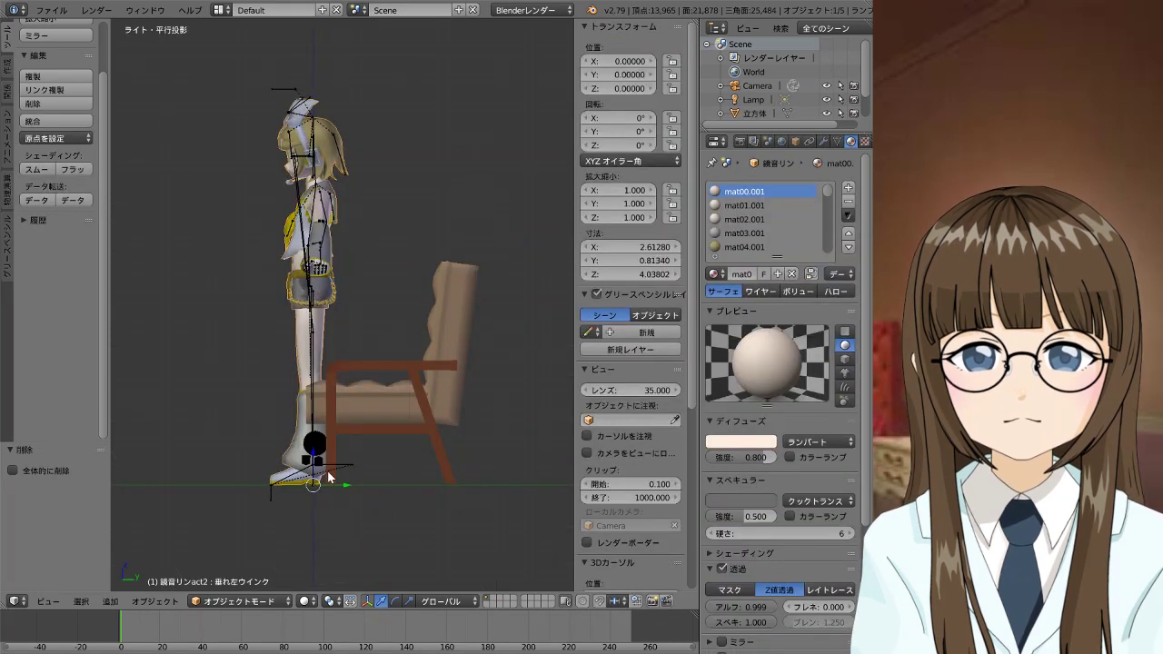
Put Rin's armature in Pose Mode and move the 足ＩＫ_L foot bone up and forward
right_click(361, 467)
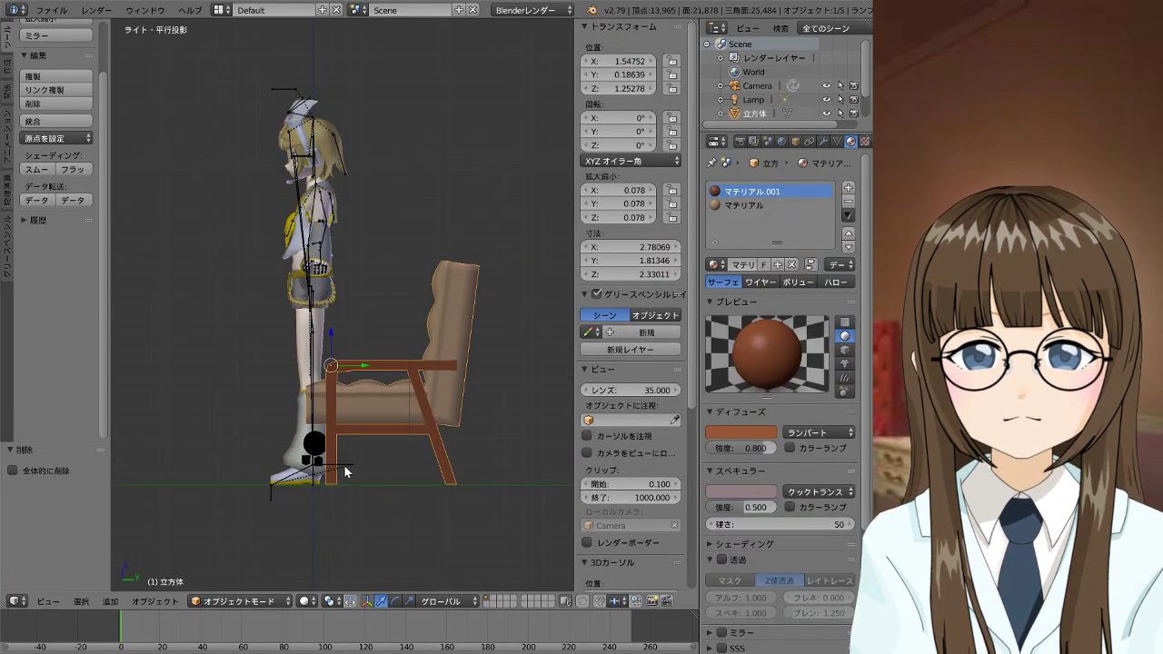
right_click(350, 474)
left_click(241, 601)
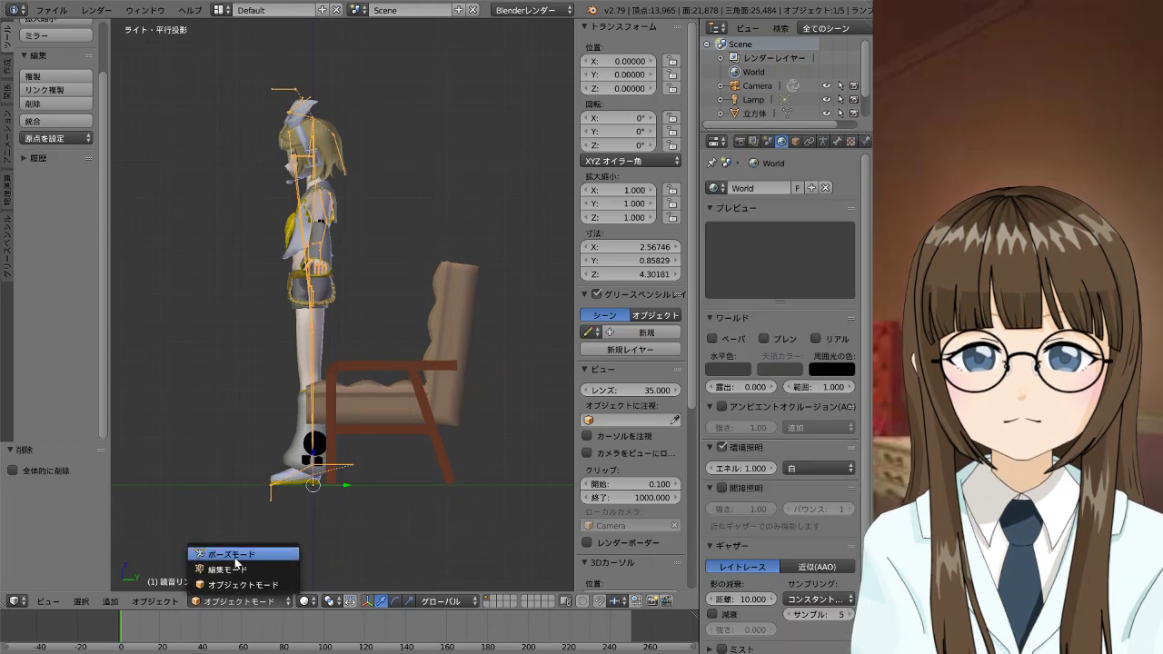
left_click(236, 556)
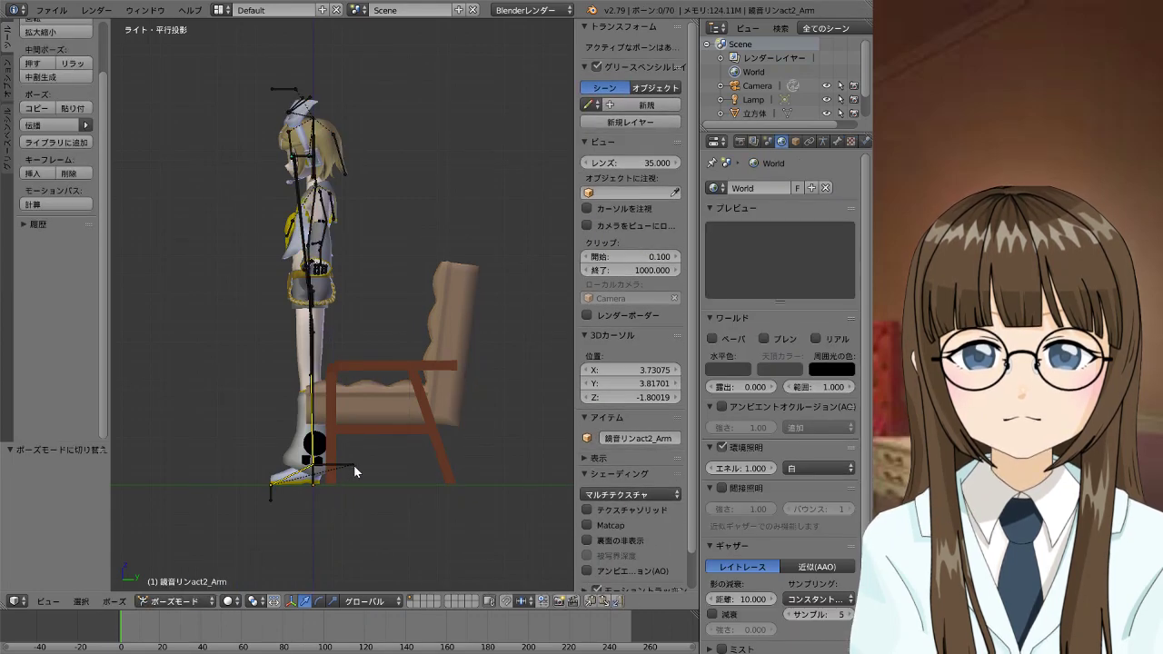
right_click(349, 469)
key("g")
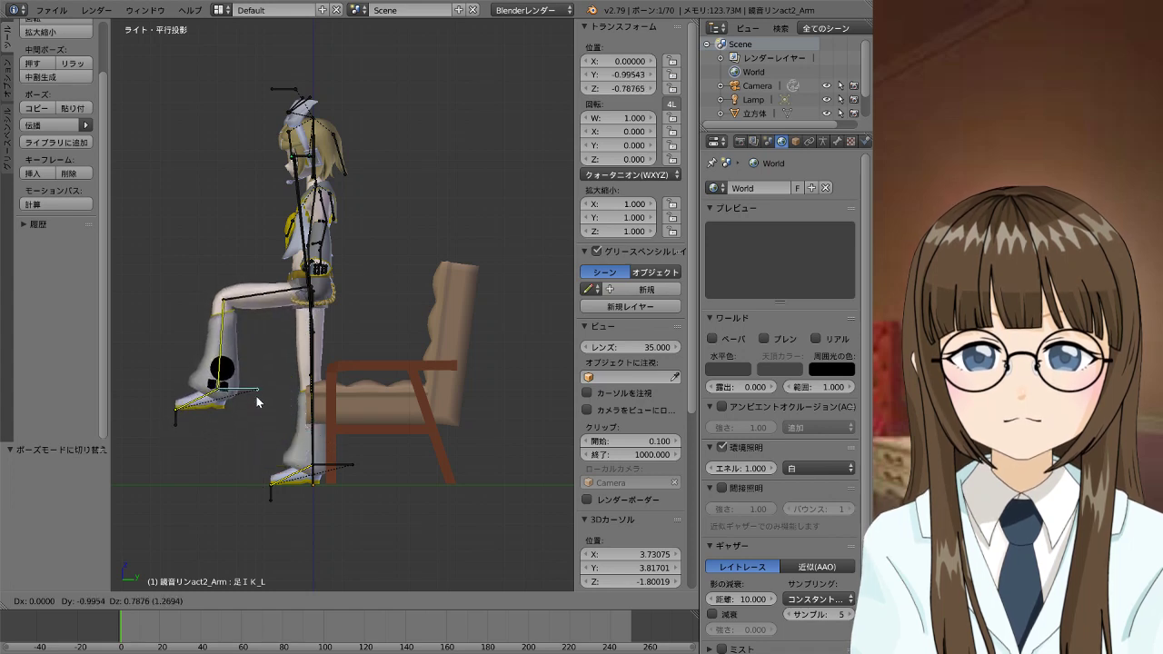
left_click(256, 397)
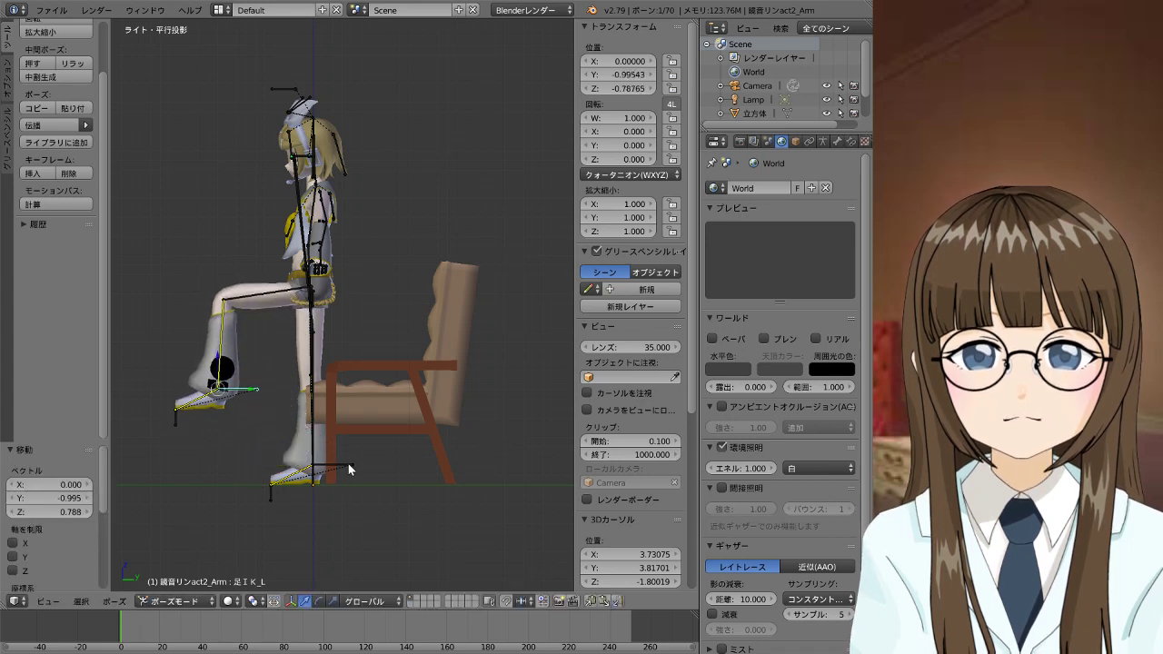
Move the 足ＩＫ_R foot bone up and forward so both legs bend (about -1.0 Y, 0.79 Z)
right_click(358, 474)
key("g")
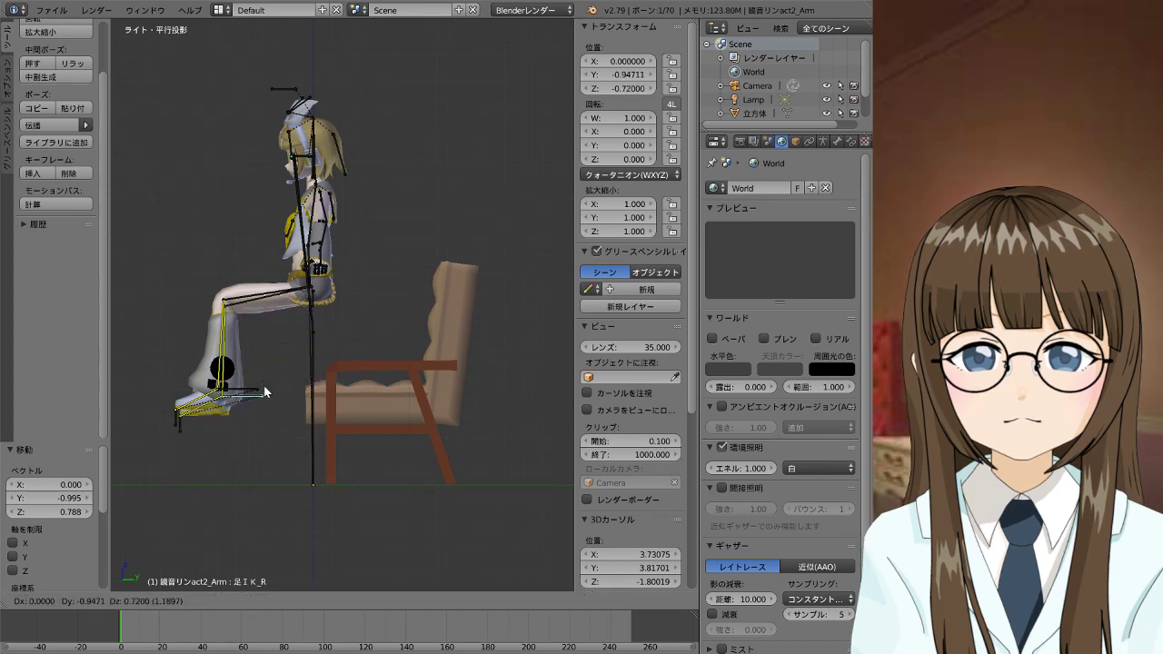
left_click(263, 397)
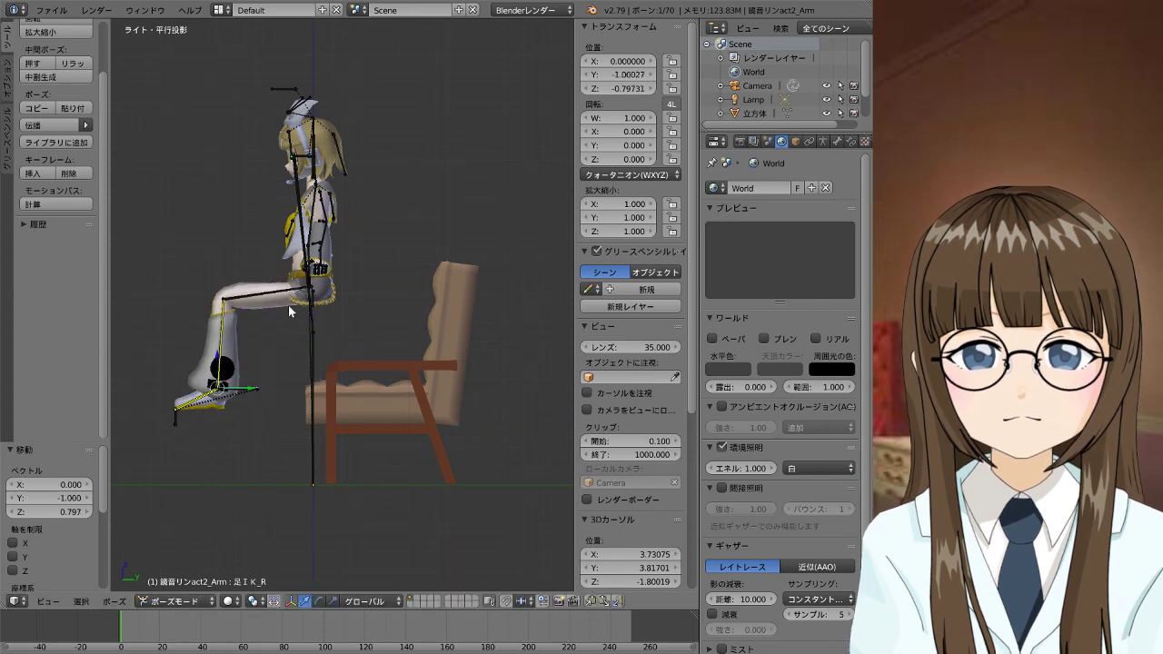
right_click(327, 233)
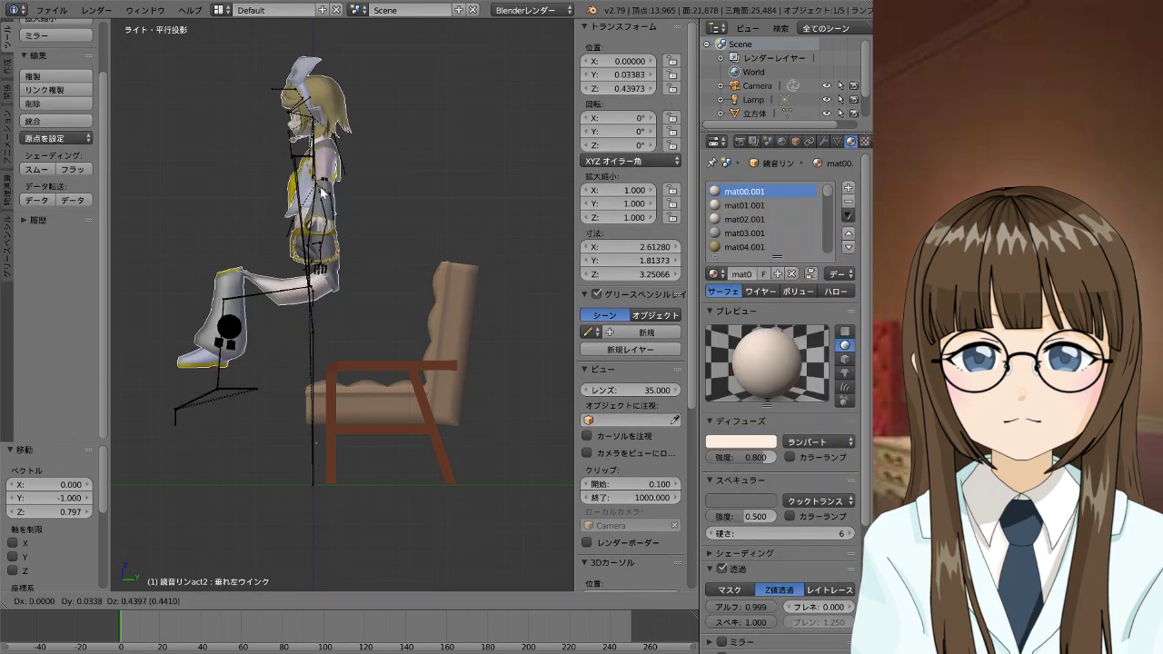
right_click(291, 293)
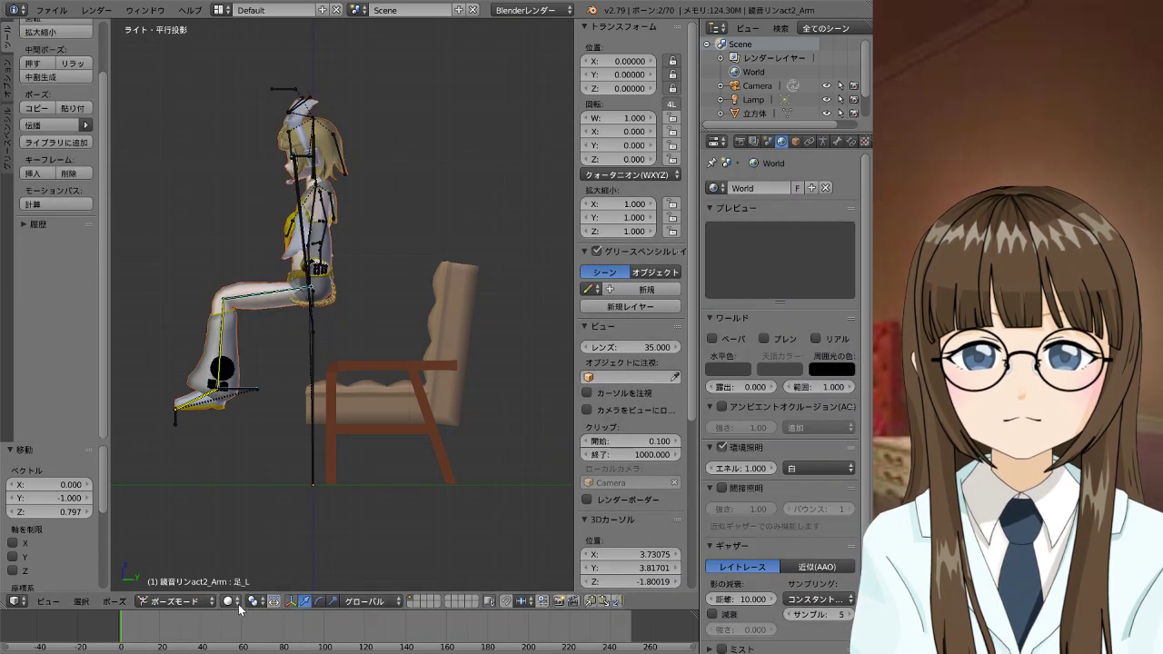
left_click(195, 602)
Lower Rin's whole armature onto the chair seat, then return to Pose Mode
left_click(196, 587)
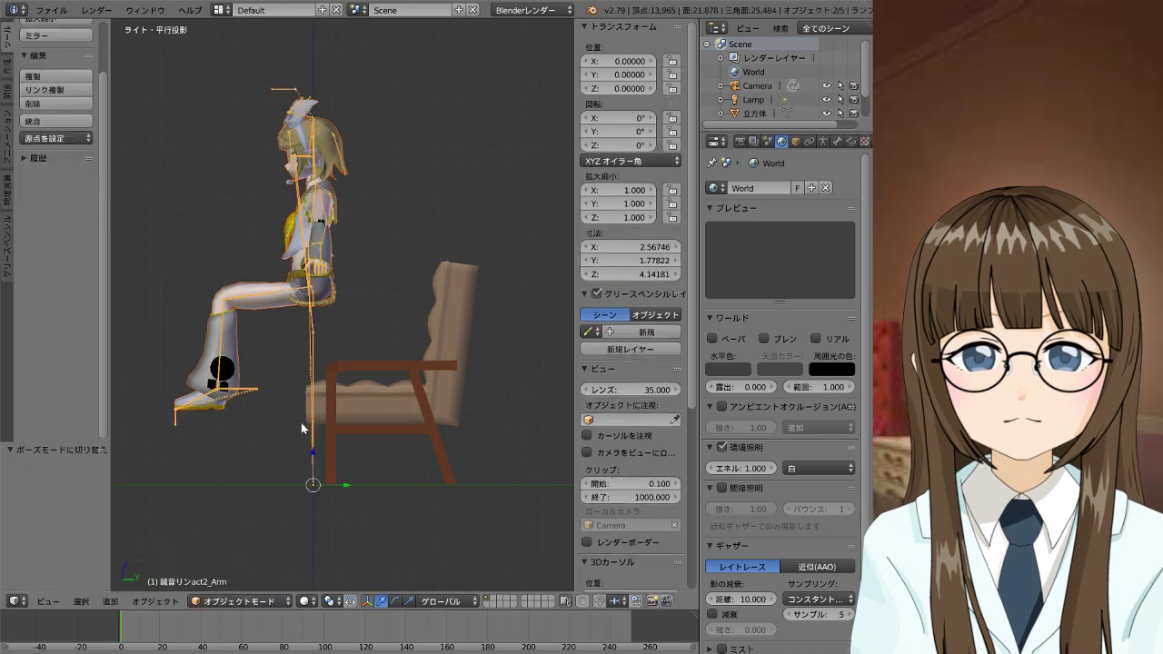
key("g")
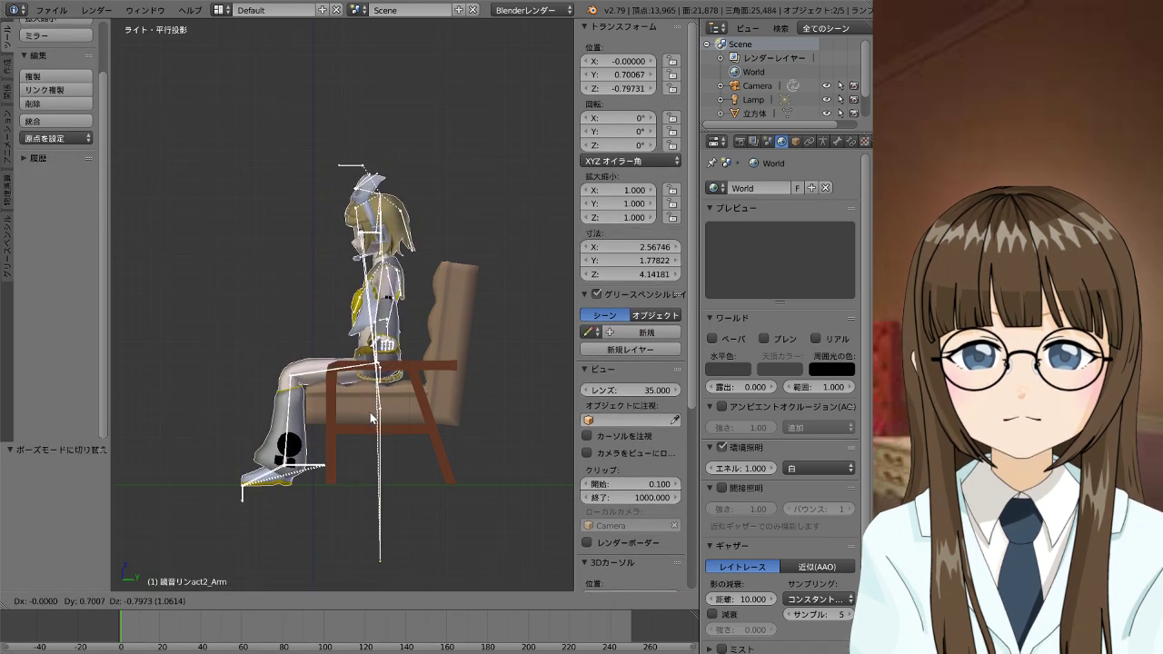
left_click(371, 417)
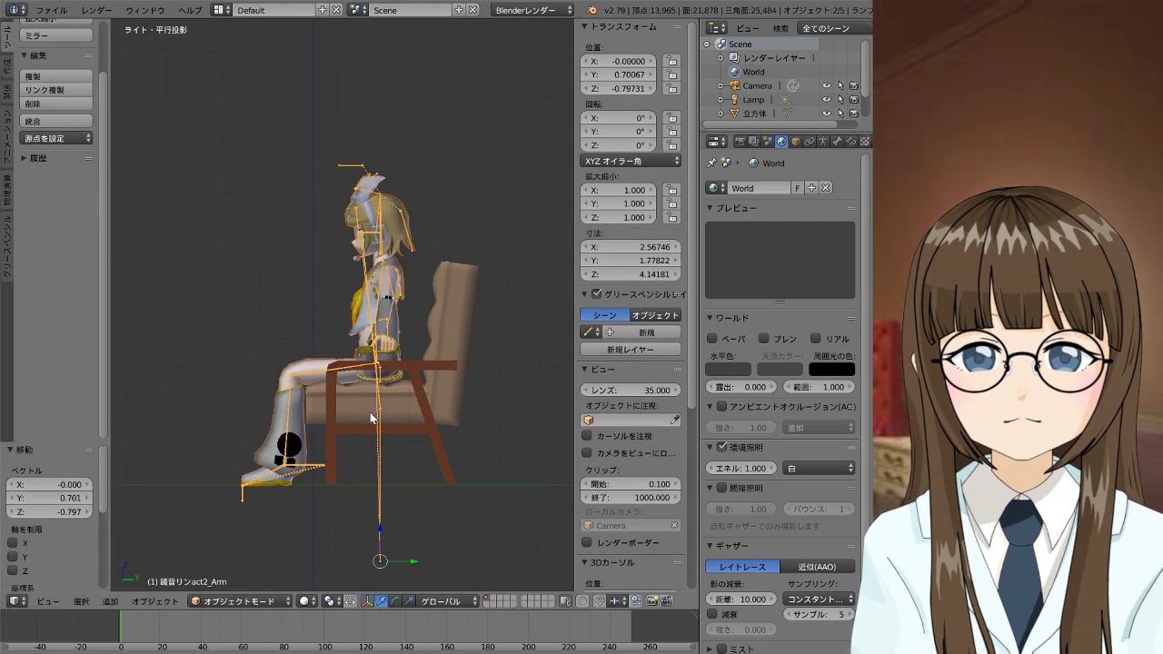
key("Tab")
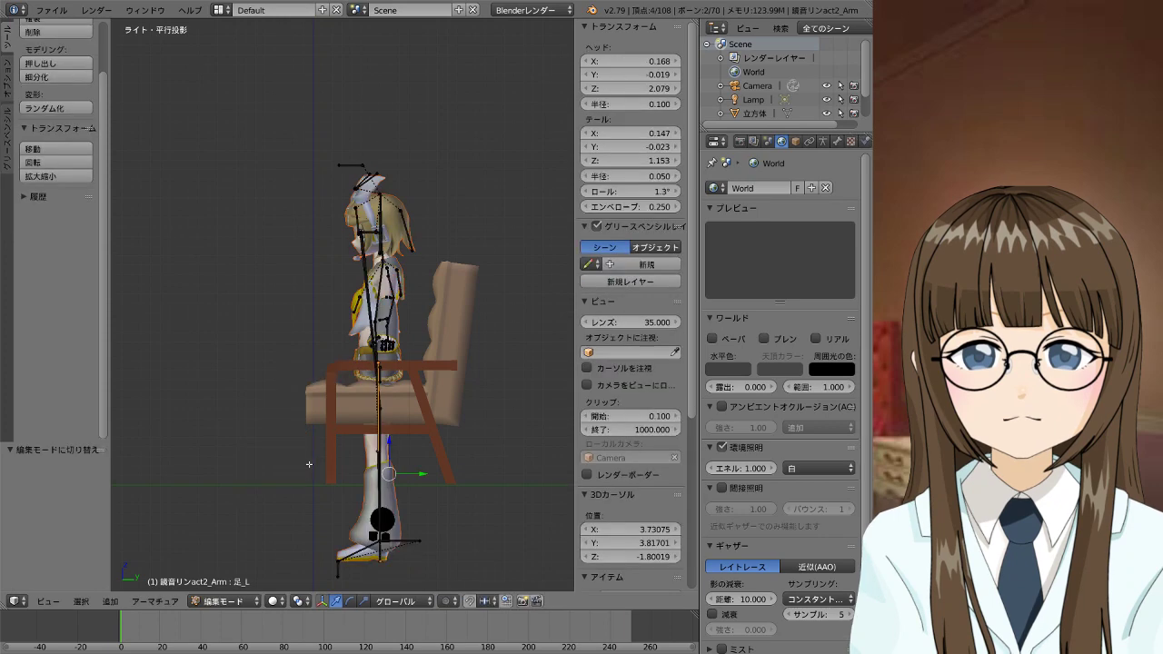
left_click(225, 601)
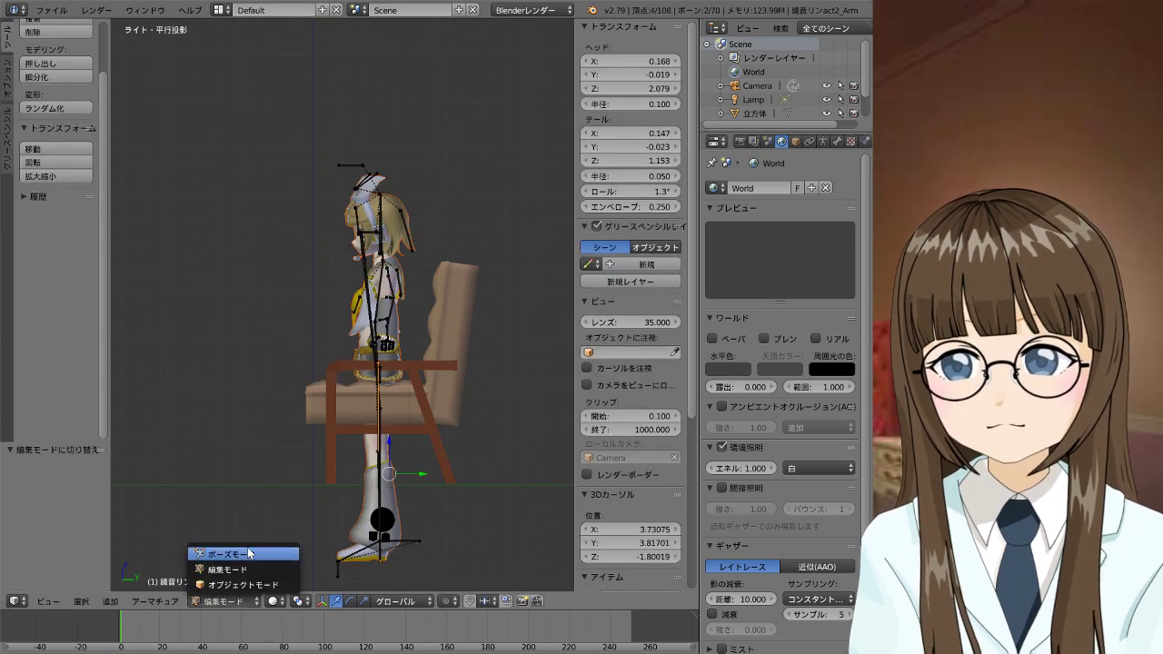
left_click(248, 551)
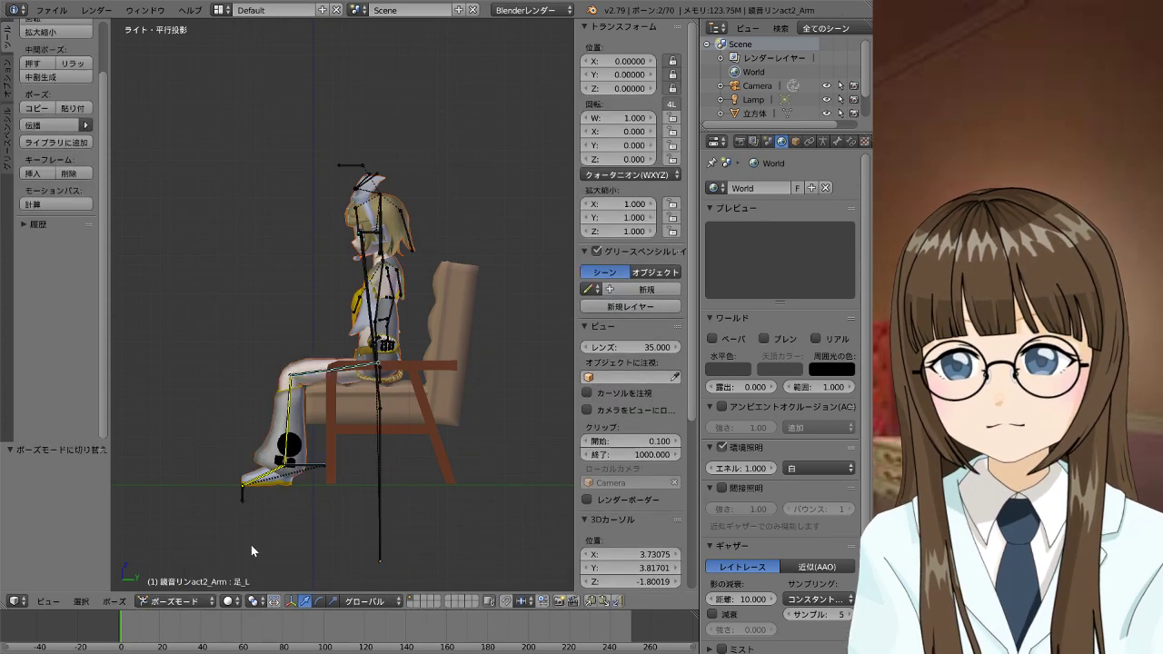
Plant both foot IK bones, 足IK_L and 足IK_R, on the floor
right_click(320, 465)
key("g")
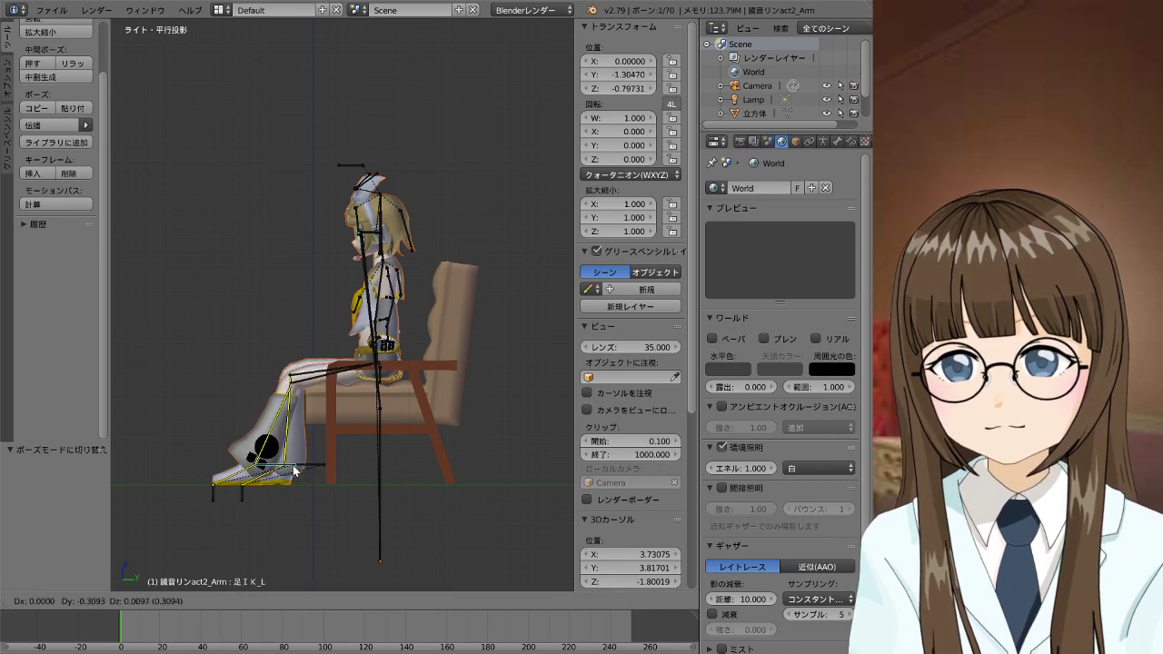
left_click(294, 470)
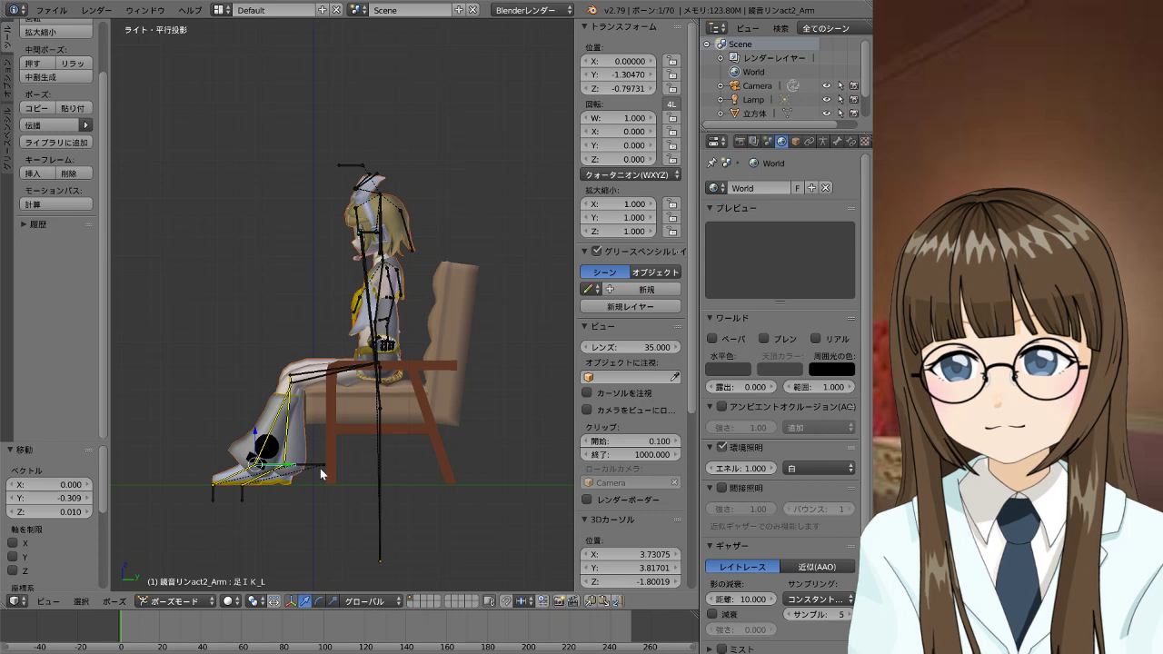
right_click(320, 468)
key("g")
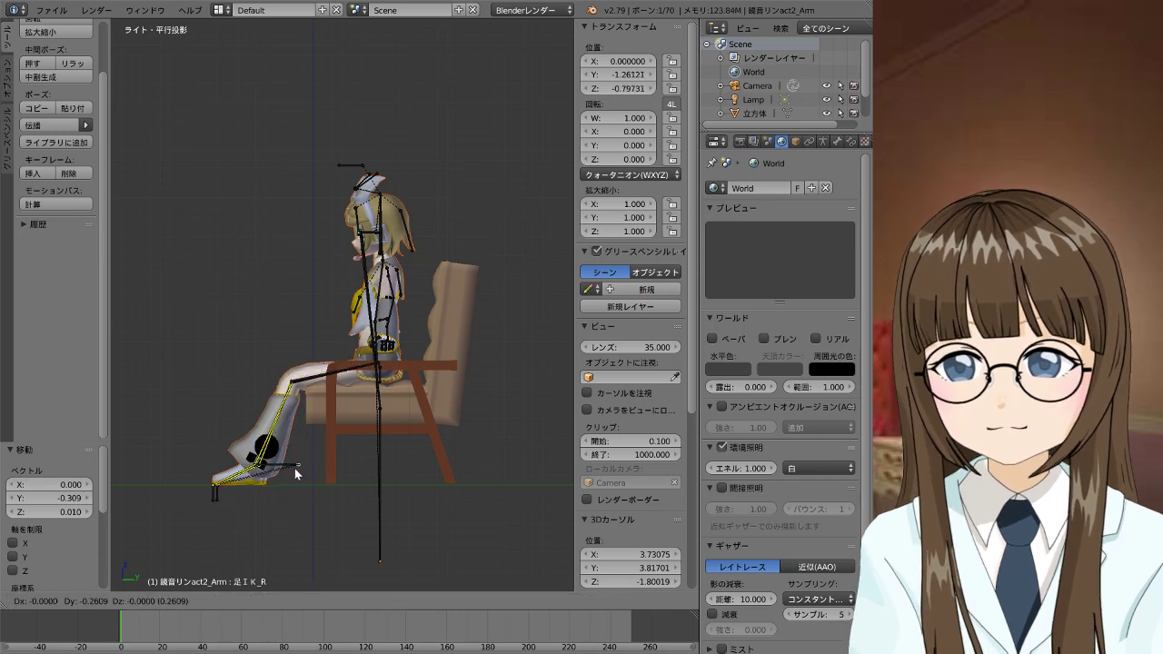
left_click(295, 473)
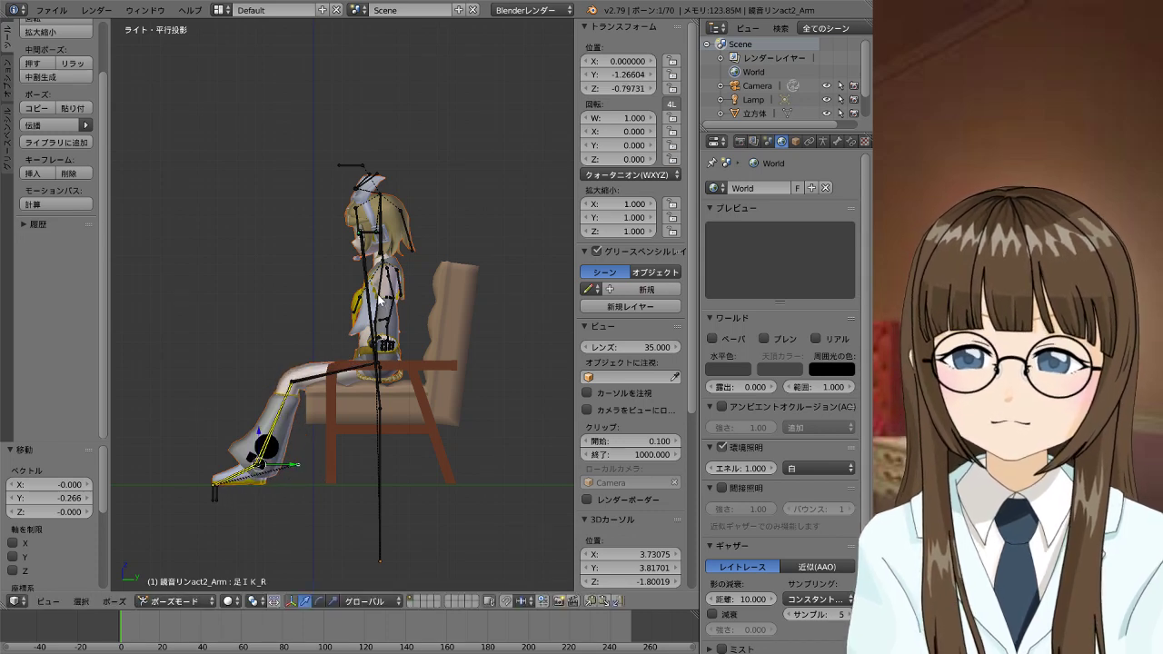
Tilt the 上半身 upper body and rotate the 下半身 lower body about 19° toward the backrest
right_click(383, 301)
key("r")
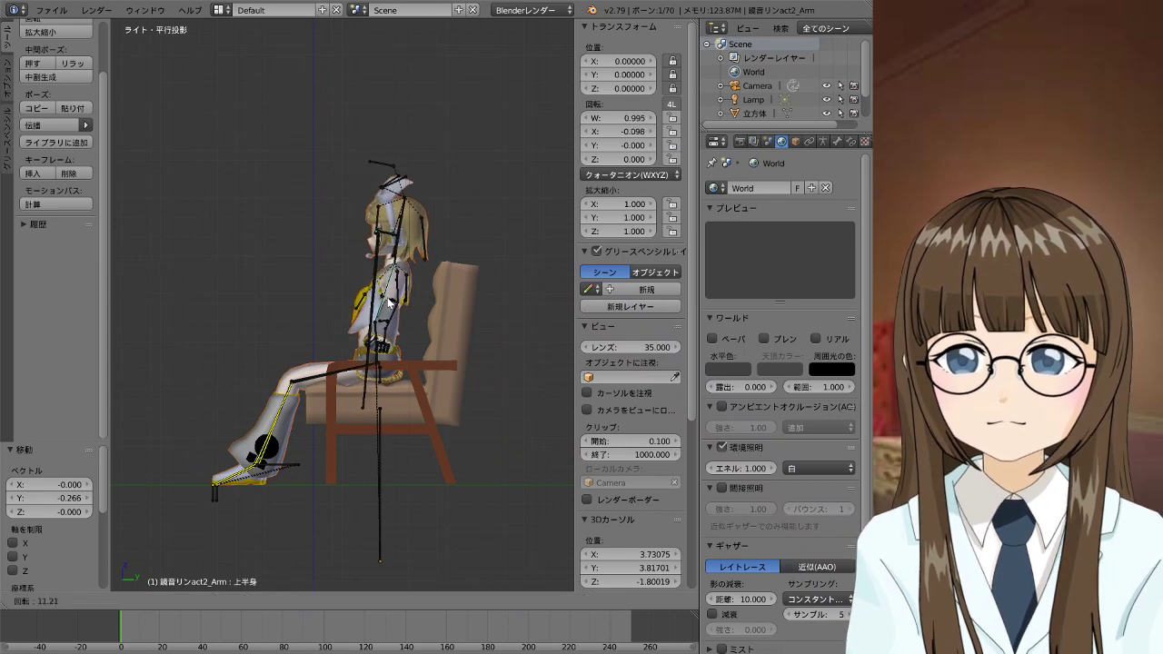
left_click(378, 337)
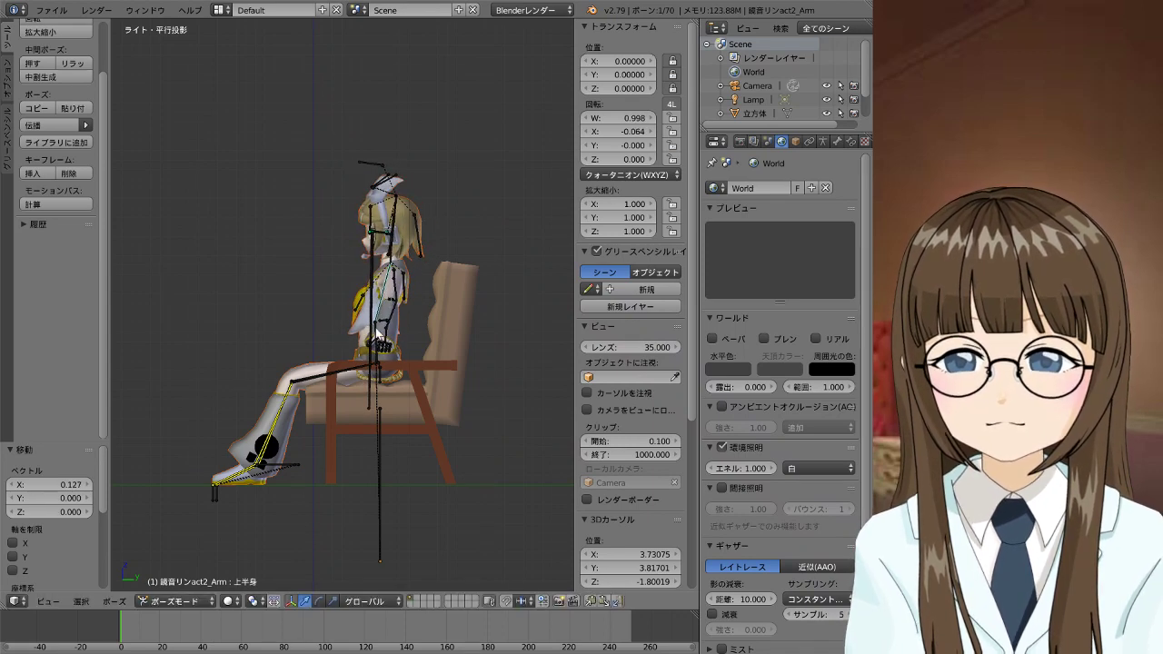
right_click(381, 342)
key("r")
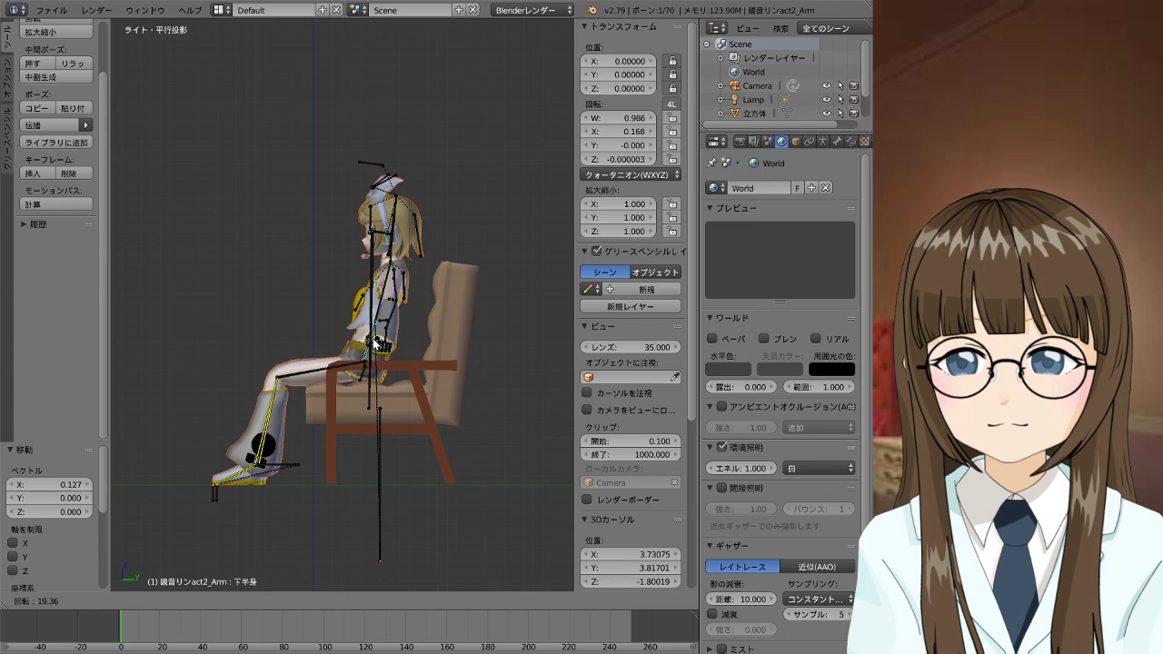
left_click(374, 343)
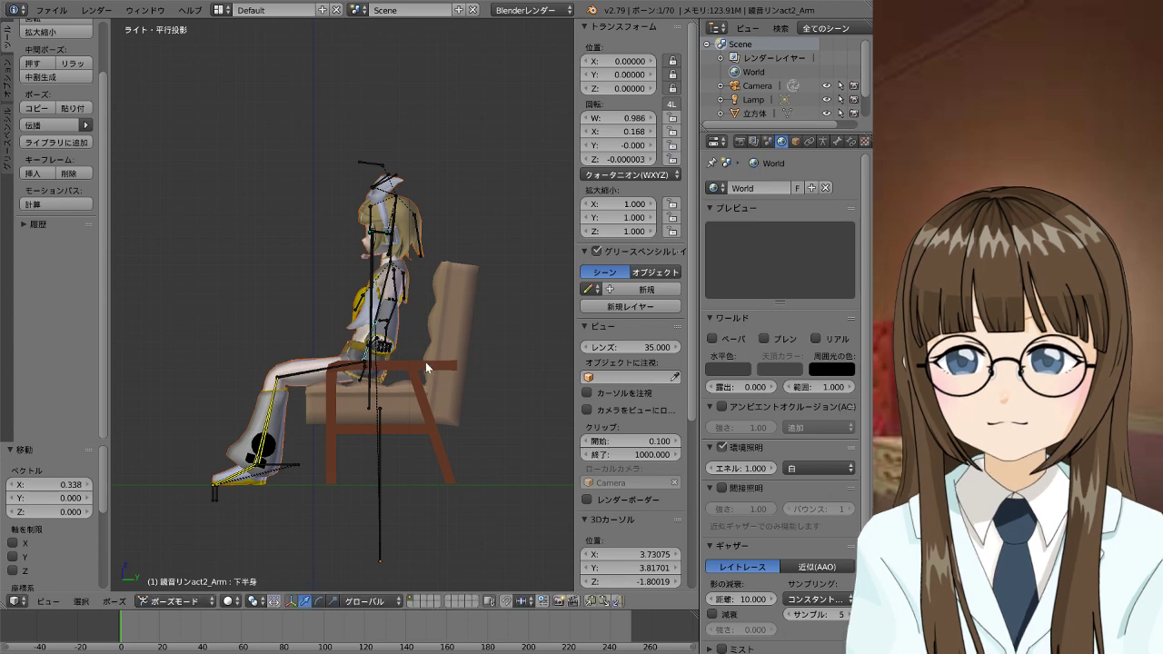
right_click(417, 410)
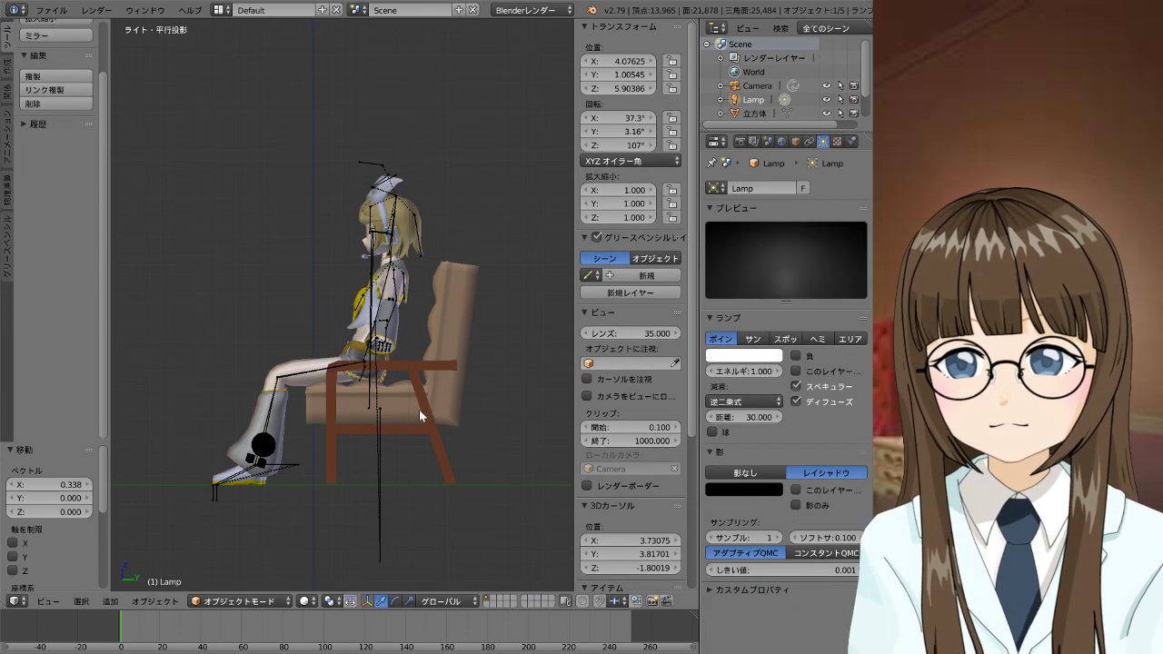
Slide the sofa -0.256 along Y to Y -0.06972 under Rin, then check it in front view
right_click(419, 409)
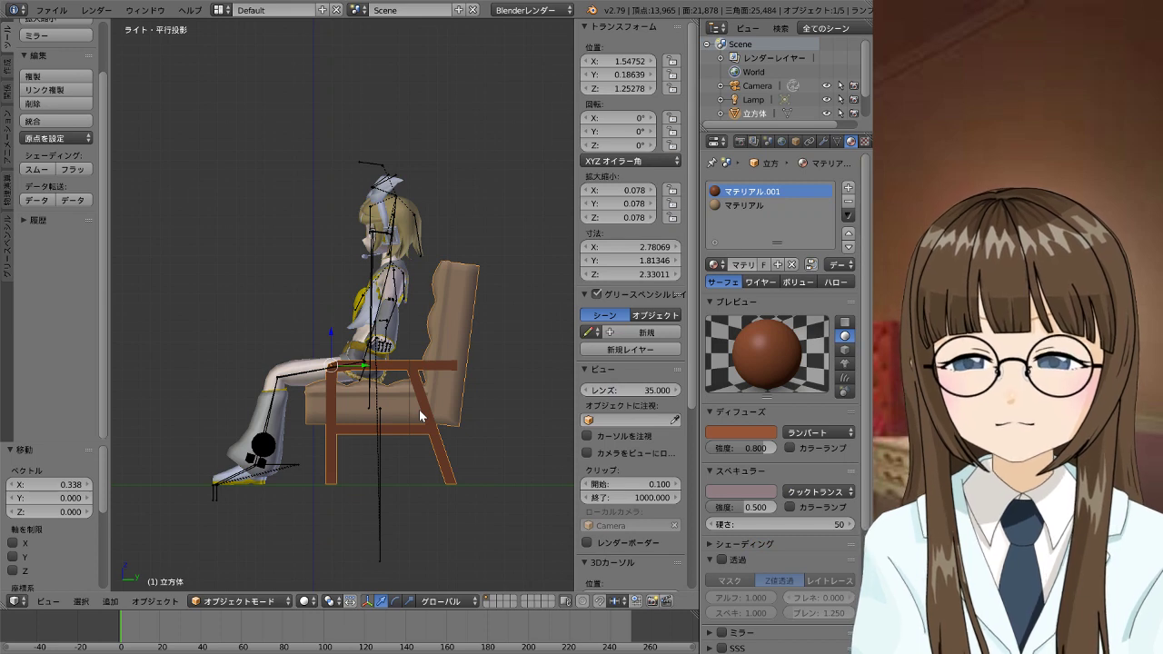
key("g")
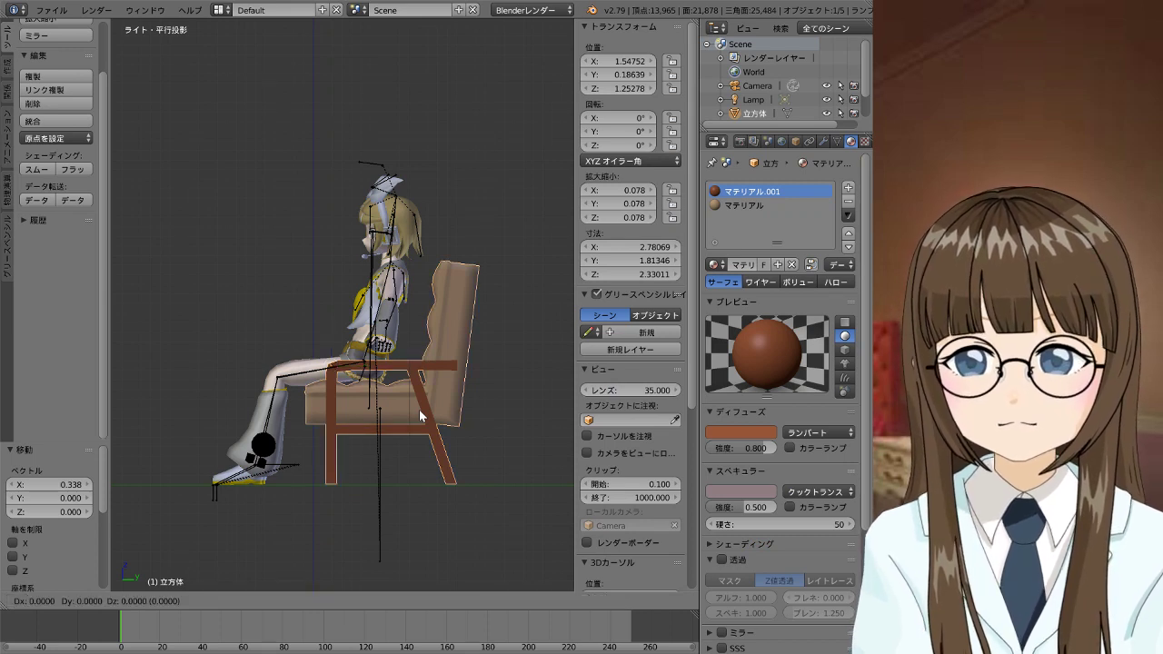
key("y")
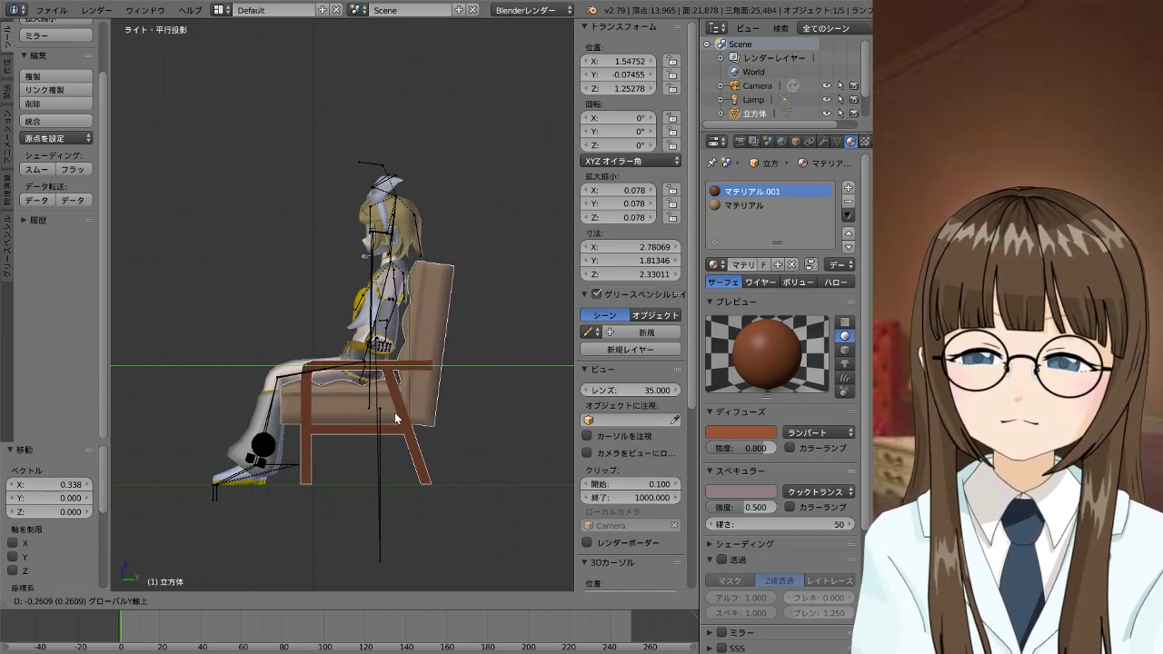
left_click(394, 413)
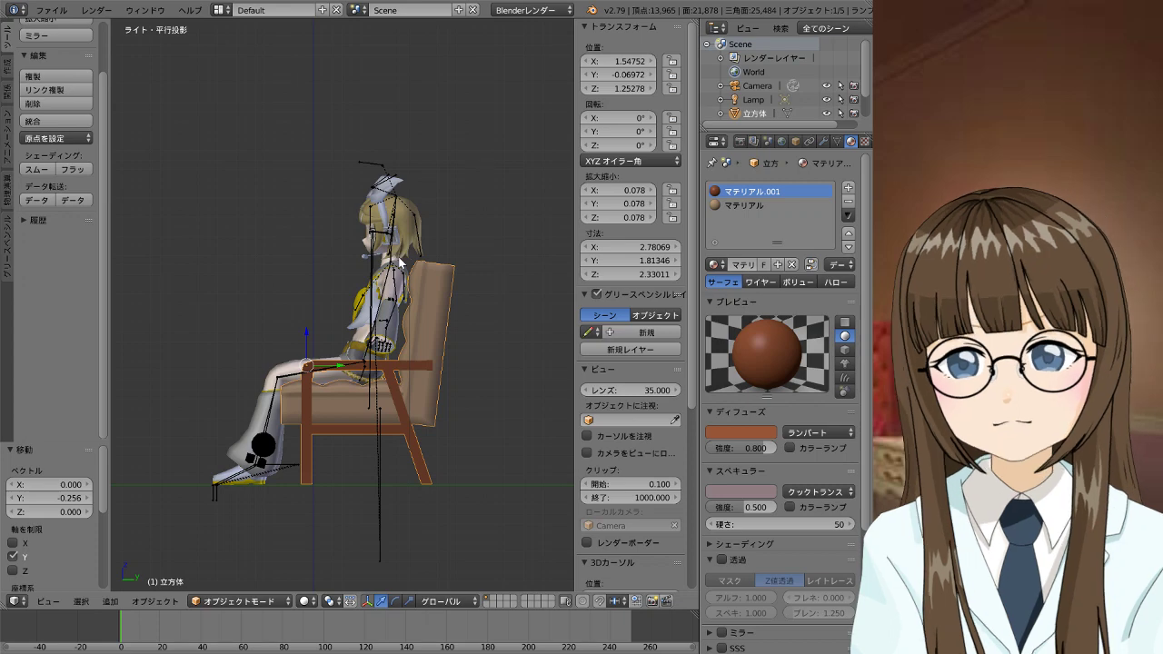
scroll(400, 262, "up", 1)
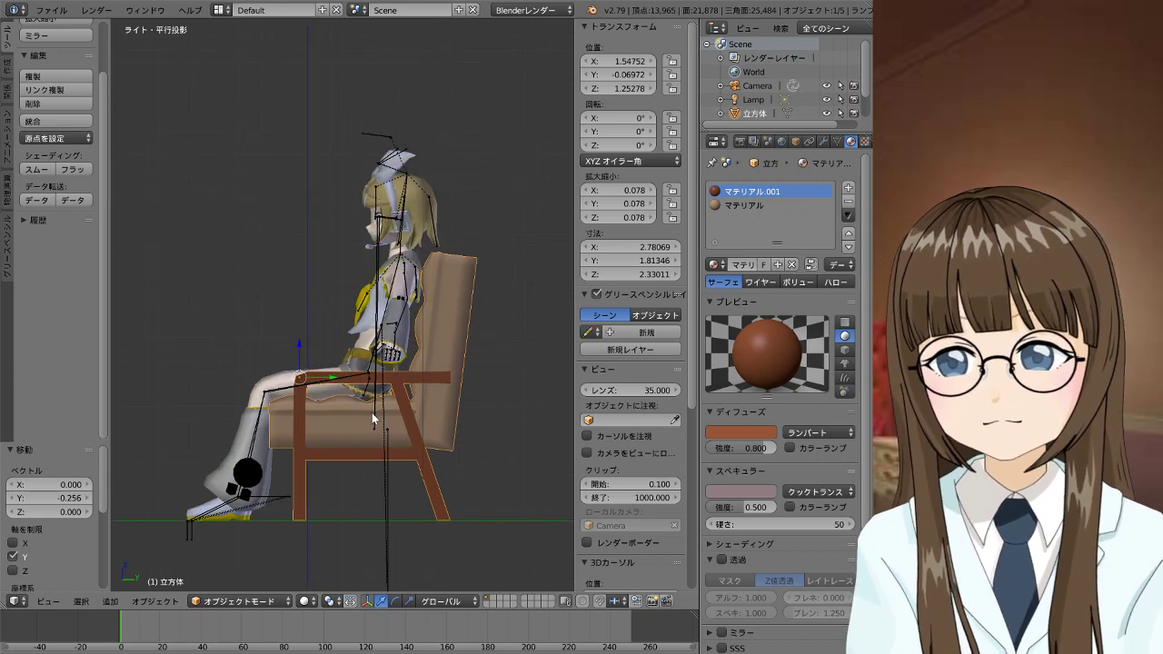
key("KP_1")
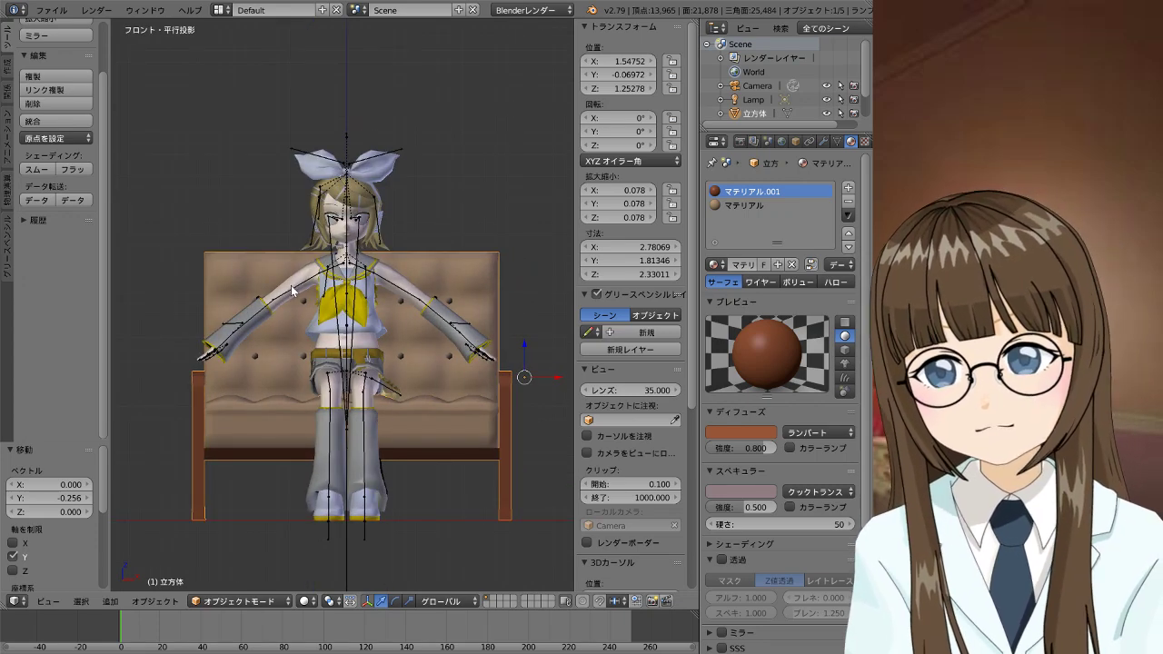
Lower the right upper arm 腕_R and bend the forearm ひじ_R toward the lap
right_click(292, 287)
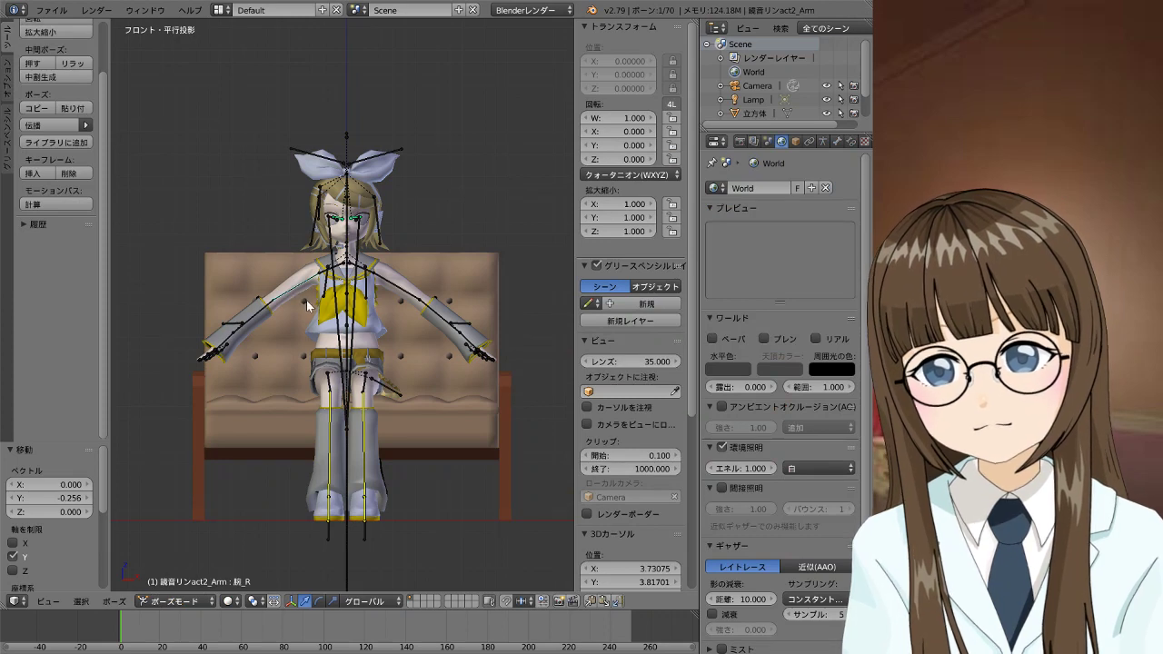
key("r")
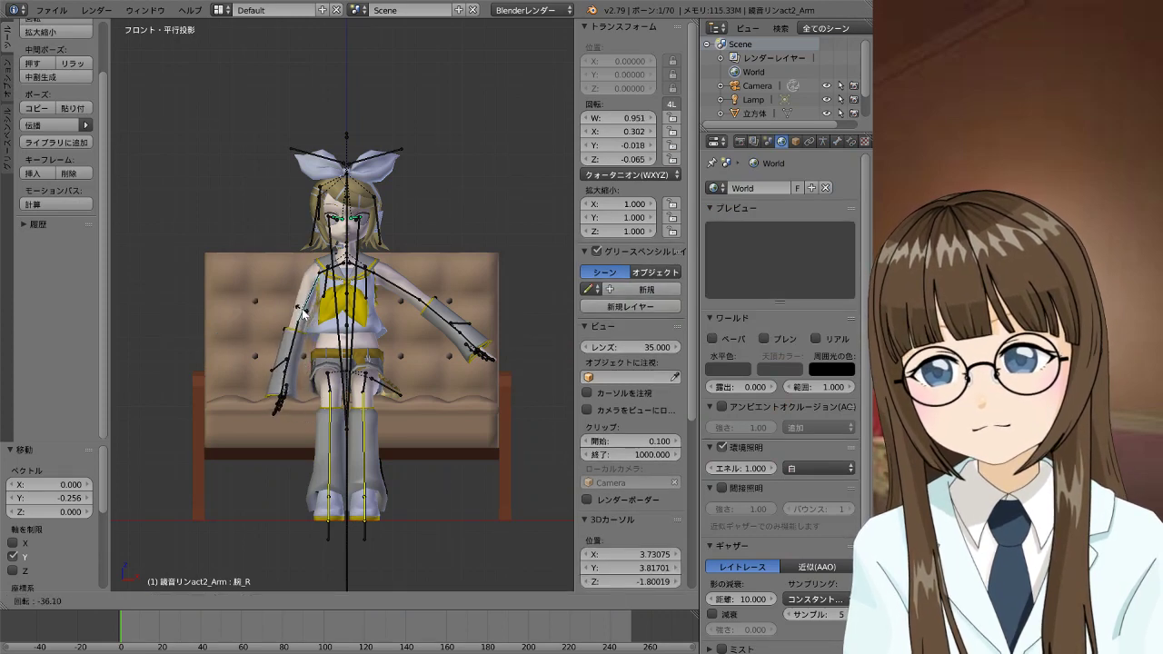
left_click(303, 314)
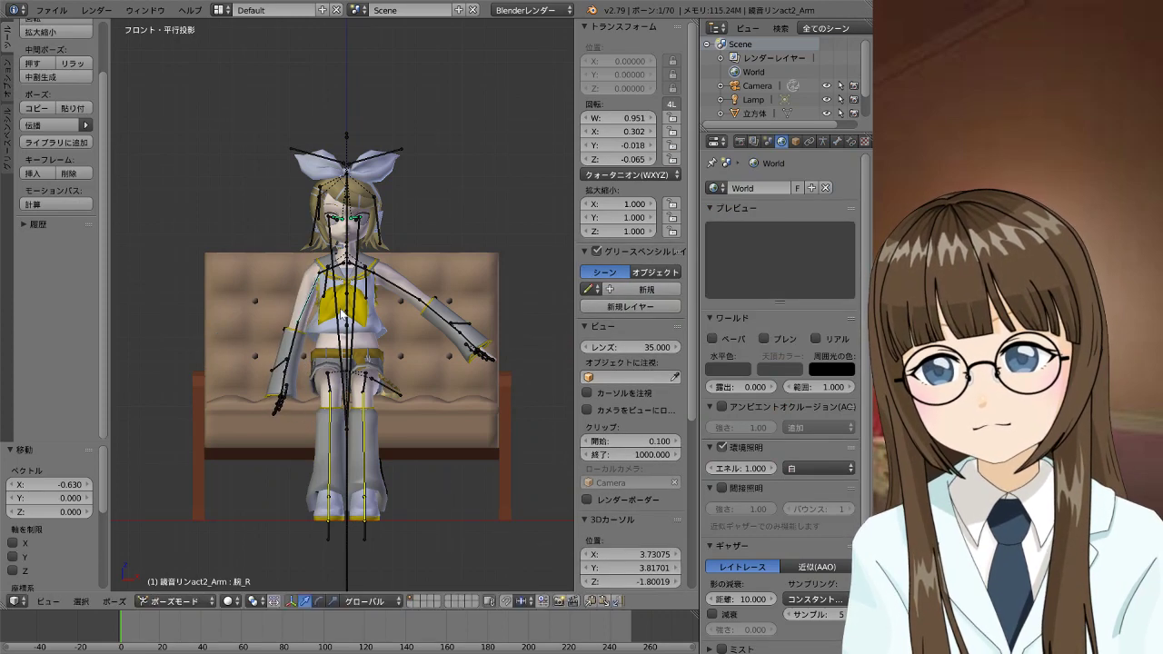
right_click(293, 368)
key("r")
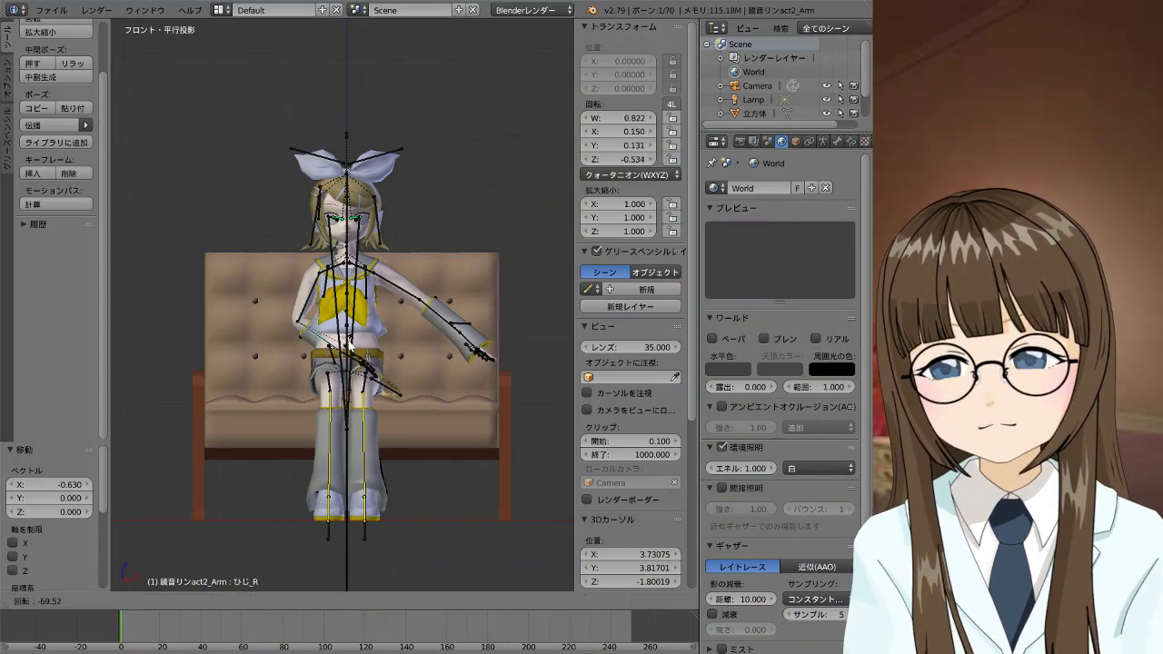
left_click(352, 355)
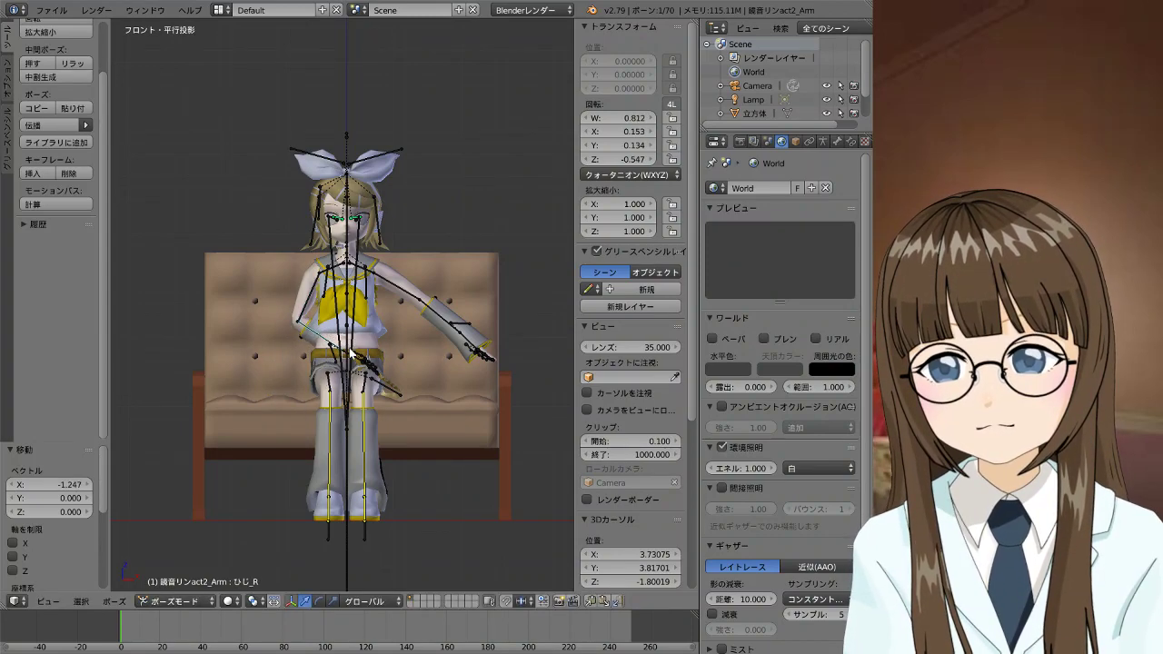
Refine the right forearm's rotation and position from a profile angle
middle_click_drag(267, 399, 403, 426)
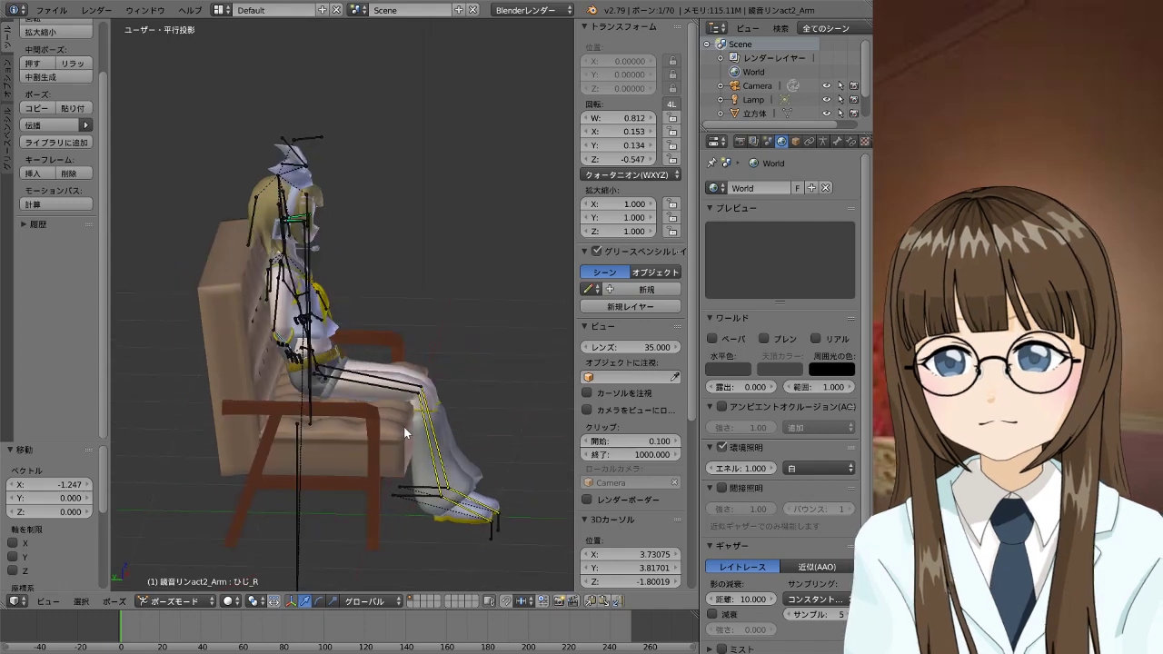
key("r")
left_click(319, 366)
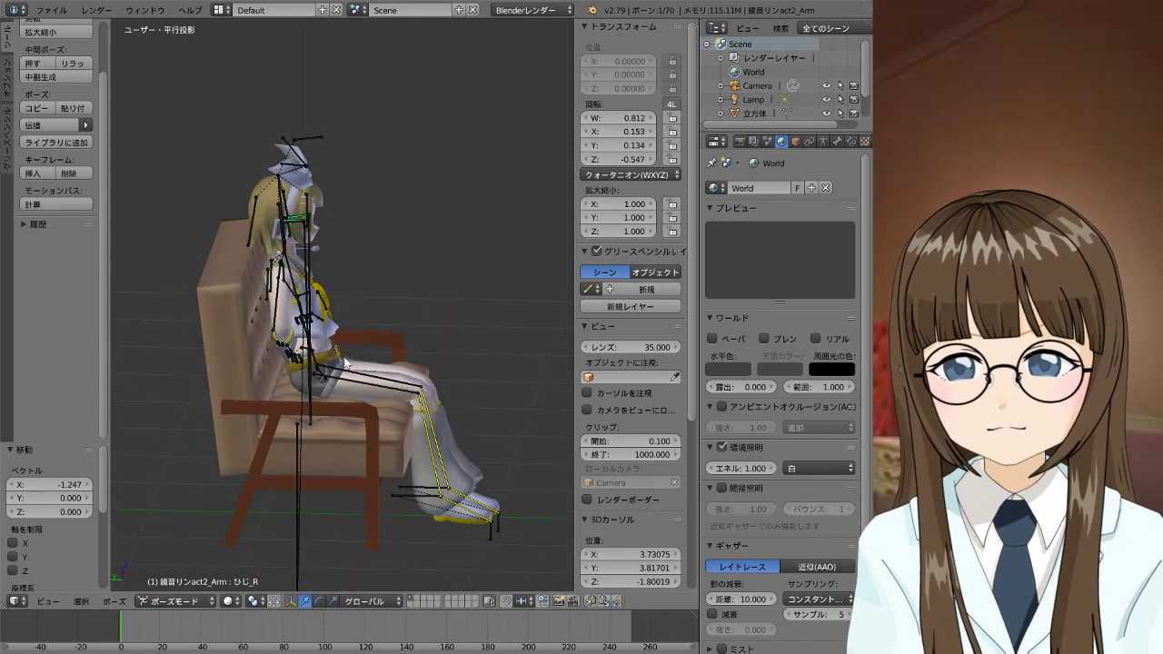
key("r")
left_click(317, 359)
mouse_move(318, 361)
middle_mouse_down()
mouse_move(341, 396)
mouse_move(317, 432)
mouse_move(182, 377)
mouse_move(211, 378)
middle_mouse_up()
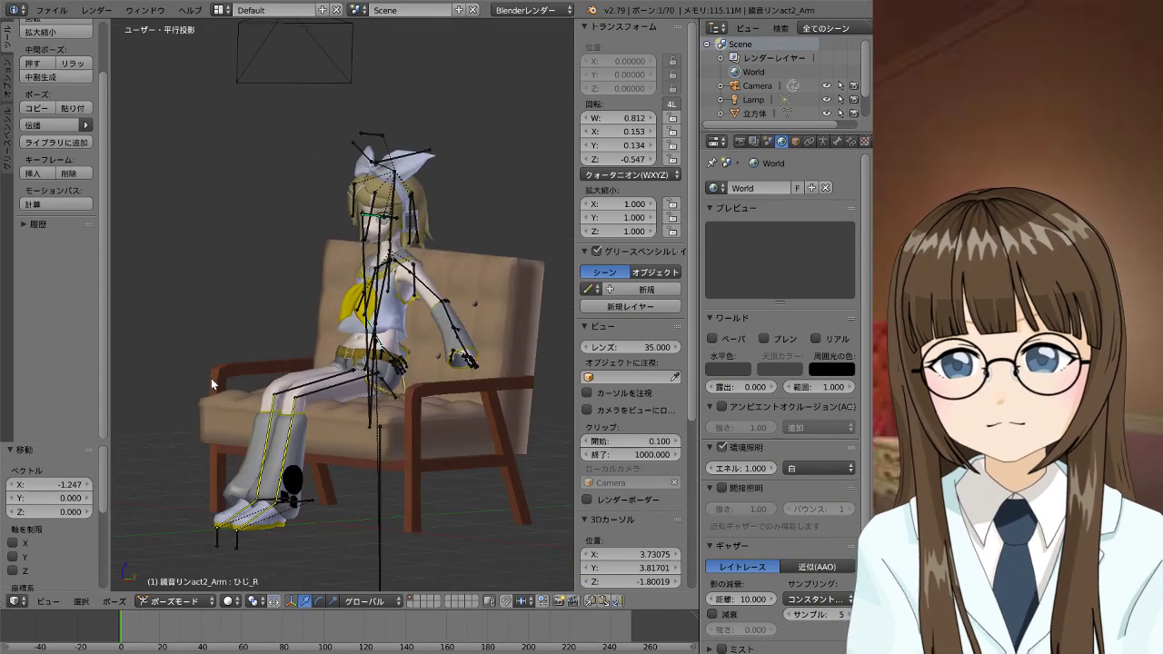
key("g")
left_click(277, 371)
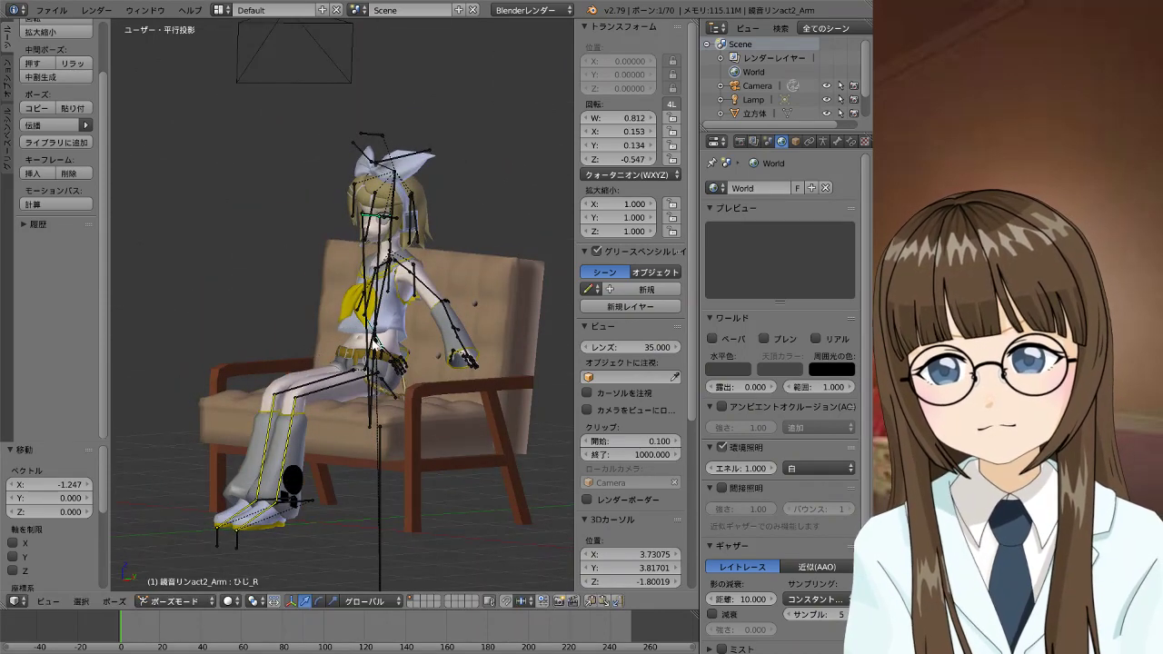
Rotate the right upper arm again after checking the elbow and wrist bones
right_click(381, 345)
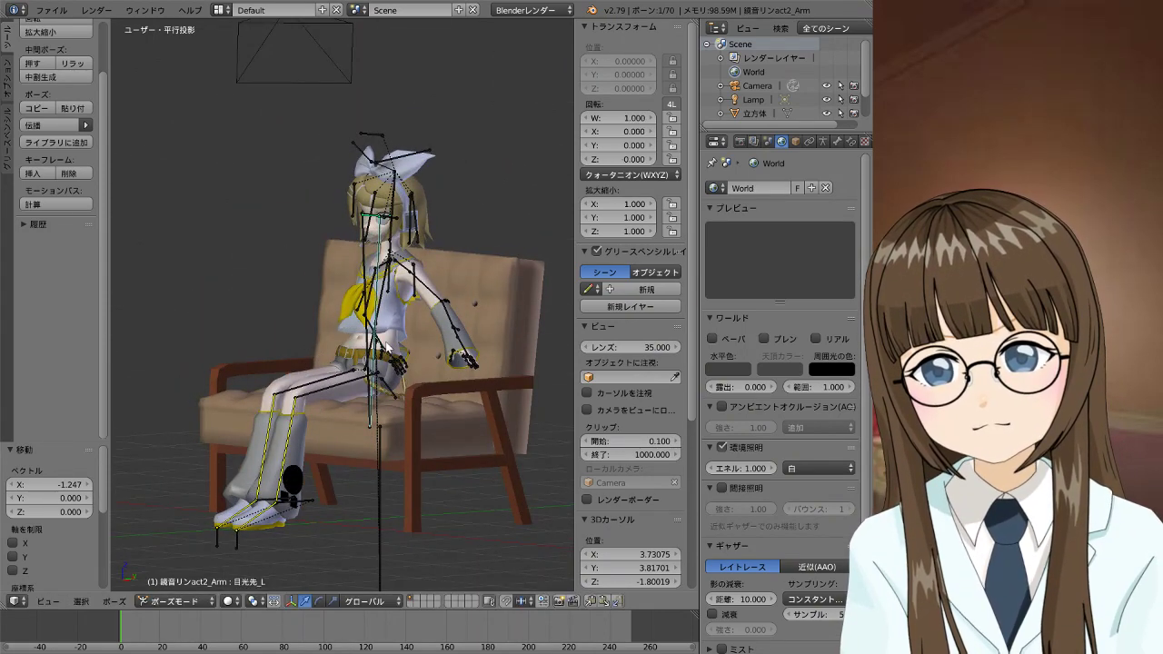
right_click(385, 347)
right_click(385, 347)
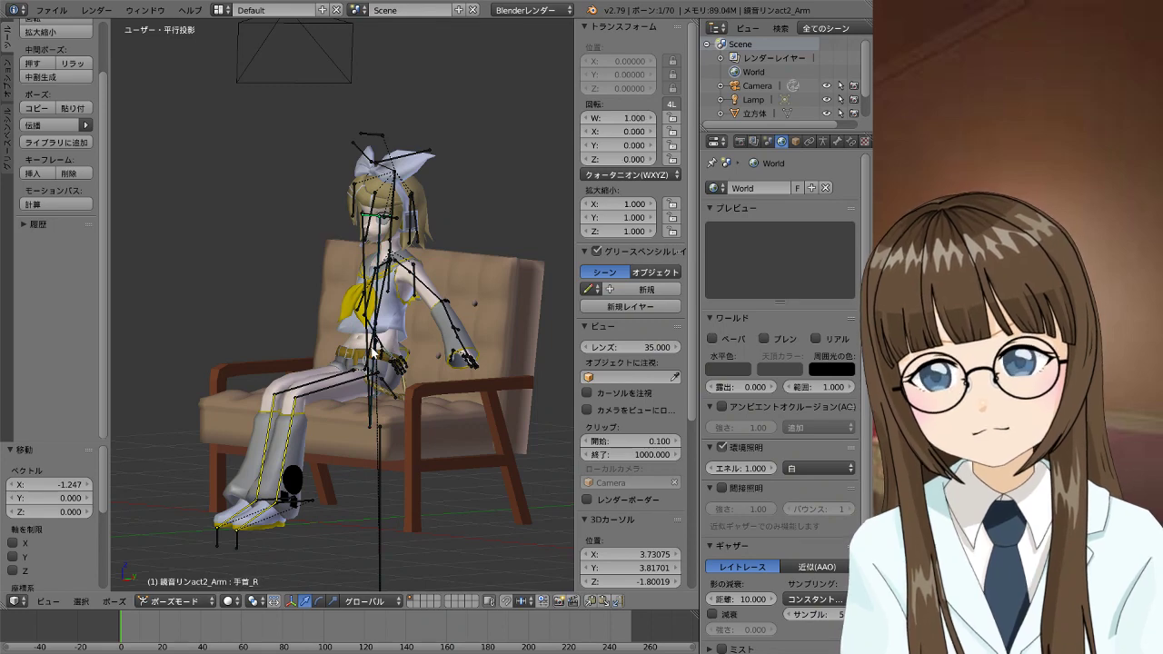
mouse_move(317, 345)
middle_mouse_down()
mouse_move(397, 392)
mouse_move(444, 395)
middle_mouse_up()
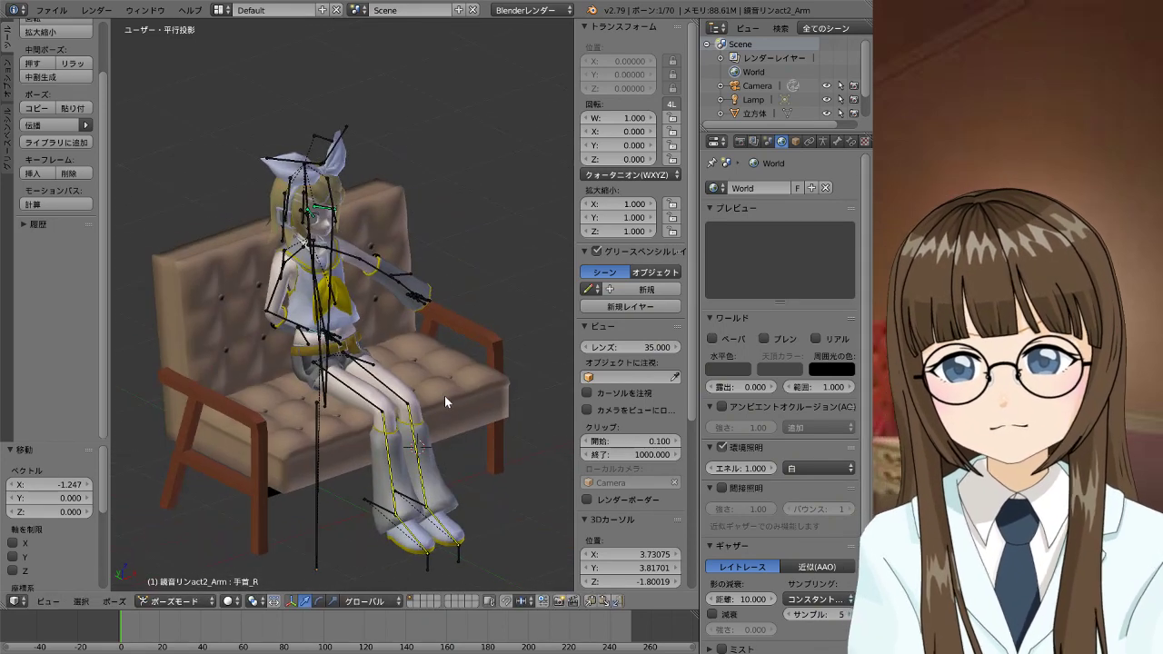
right_click(273, 308)
key("g")
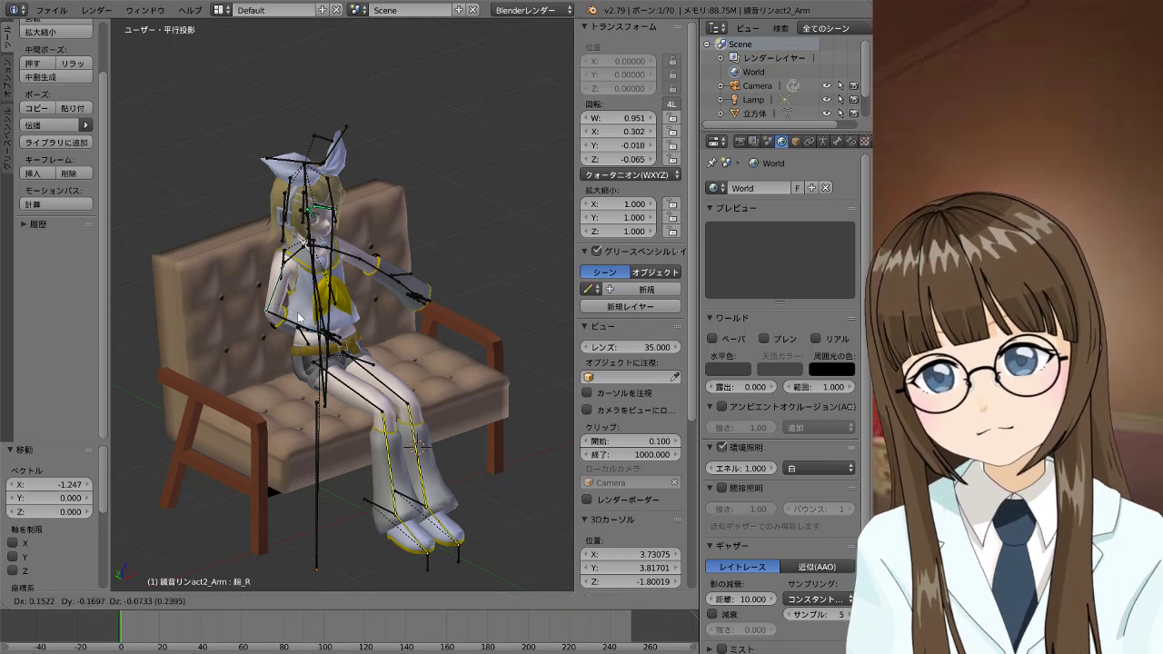
right_click(389, 329)
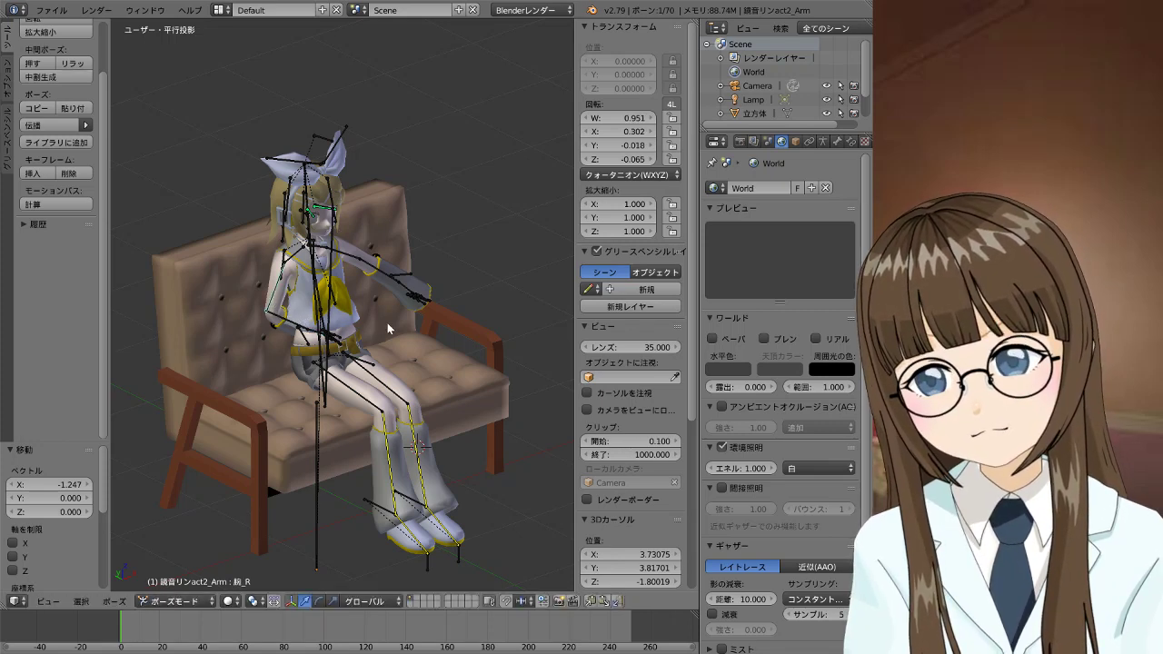
key("r")
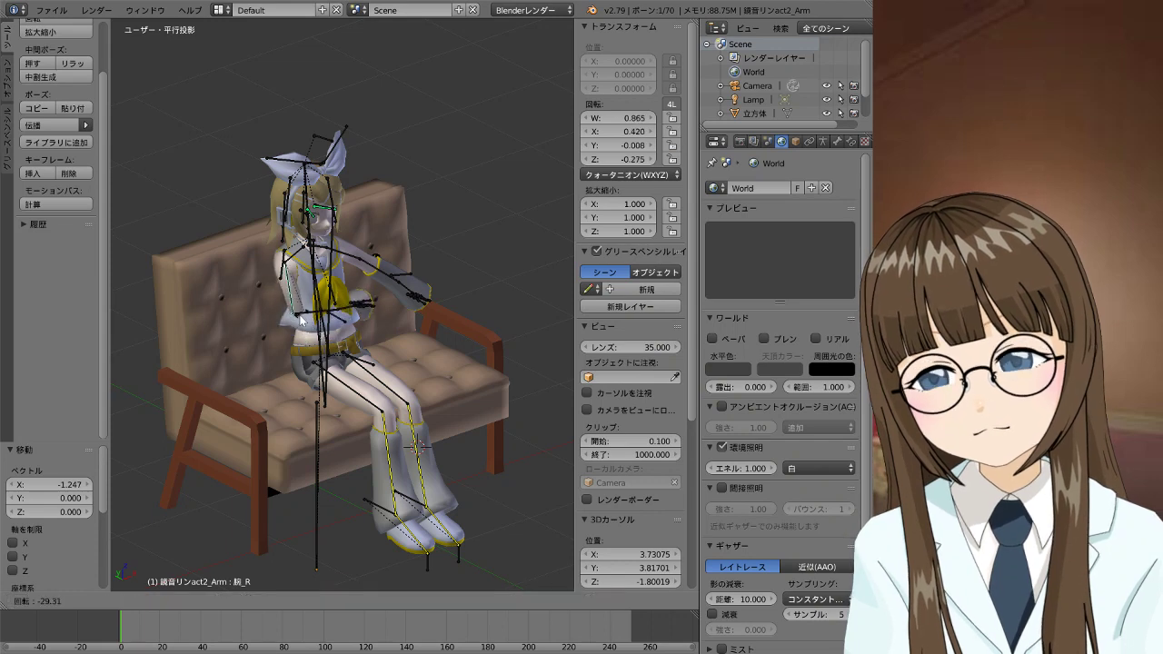
left_click(291, 326)
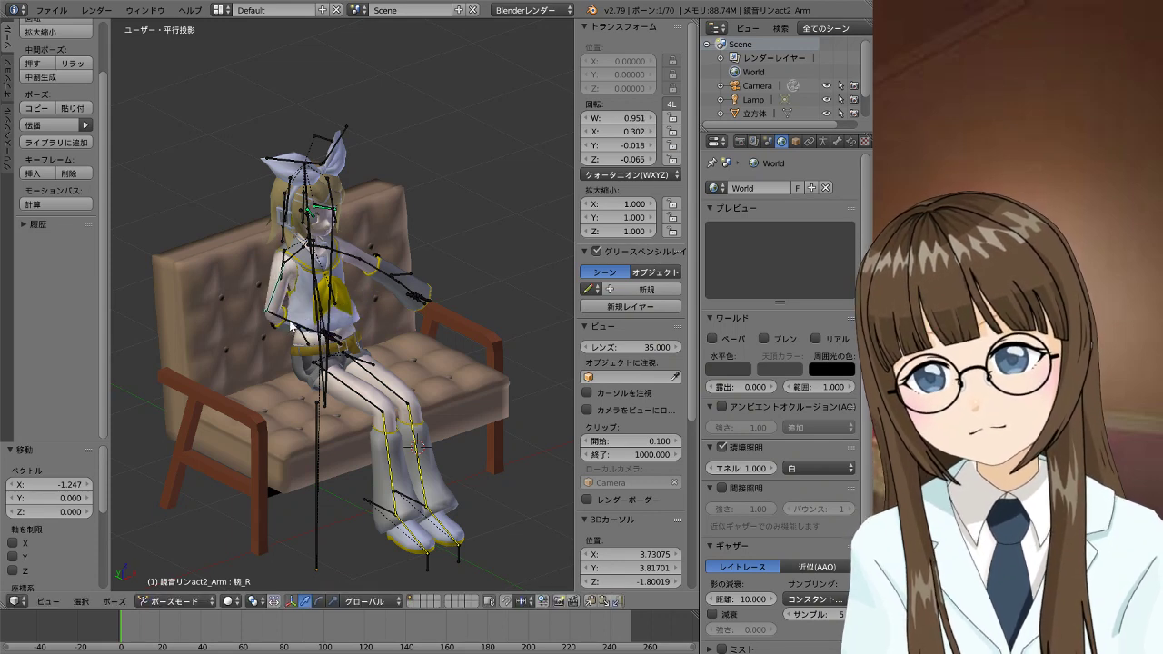
Rotate the right elbow bone to bring the forearm forward
right_click(293, 327)
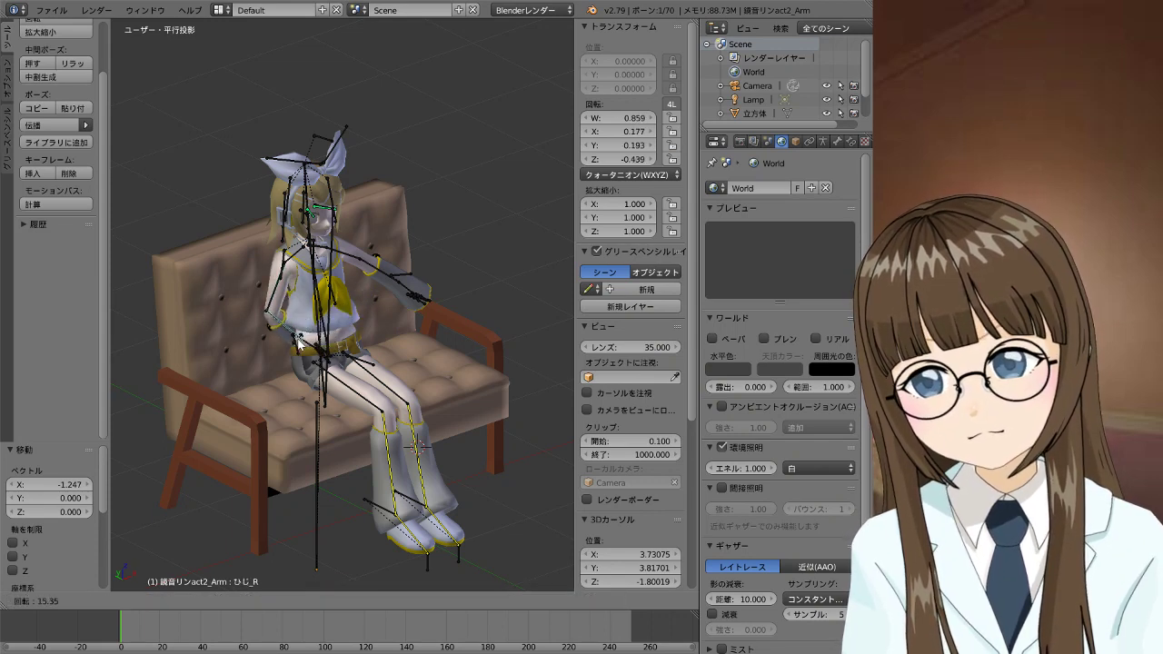
middle_click_drag(300, 343, 327, 366)
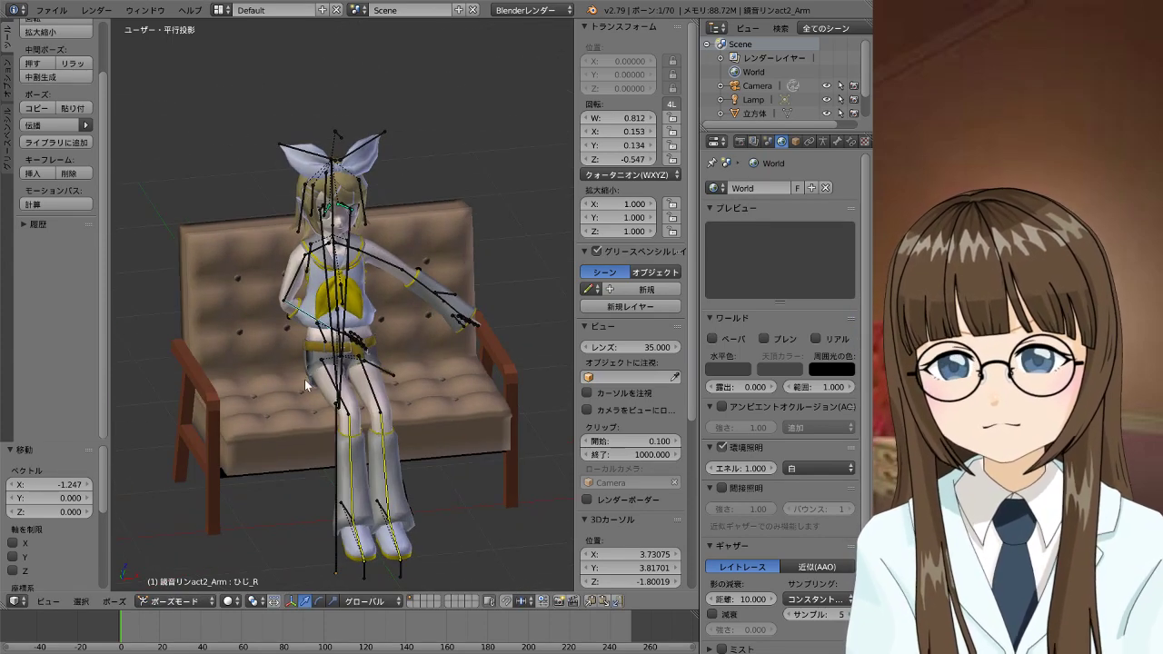
mouse_move(305, 379)
middle_mouse_down()
mouse_move(396, 371)
mouse_move(329, 382)
middle_mouse_up()
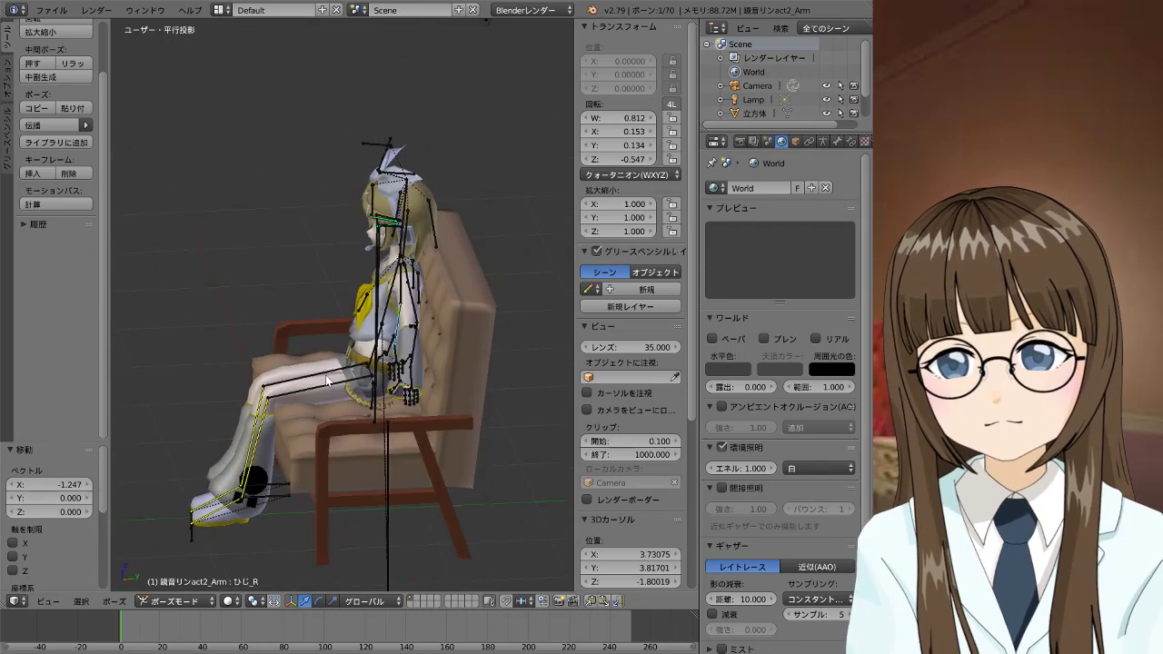
key("r")
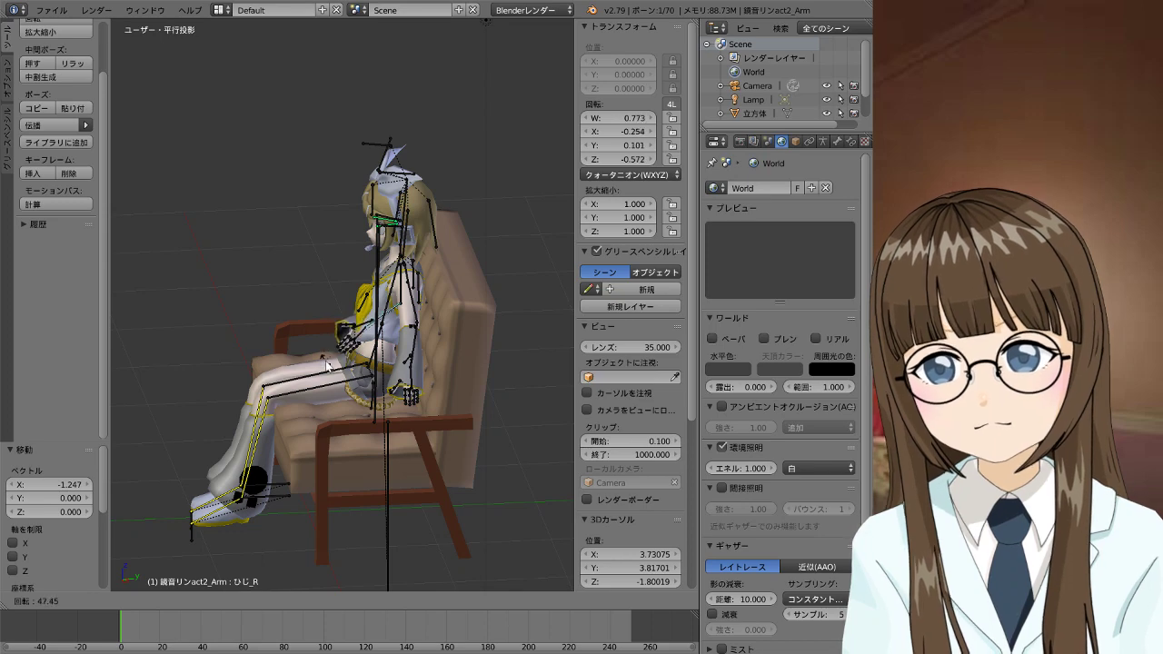
left_click(329, 365)
mouse_move(328, 366)
middle_mouse_down()
mouse_move(165, 396)
mouse_move(156, 385)
mouse_move(239, 311)
middle_mouse_up()
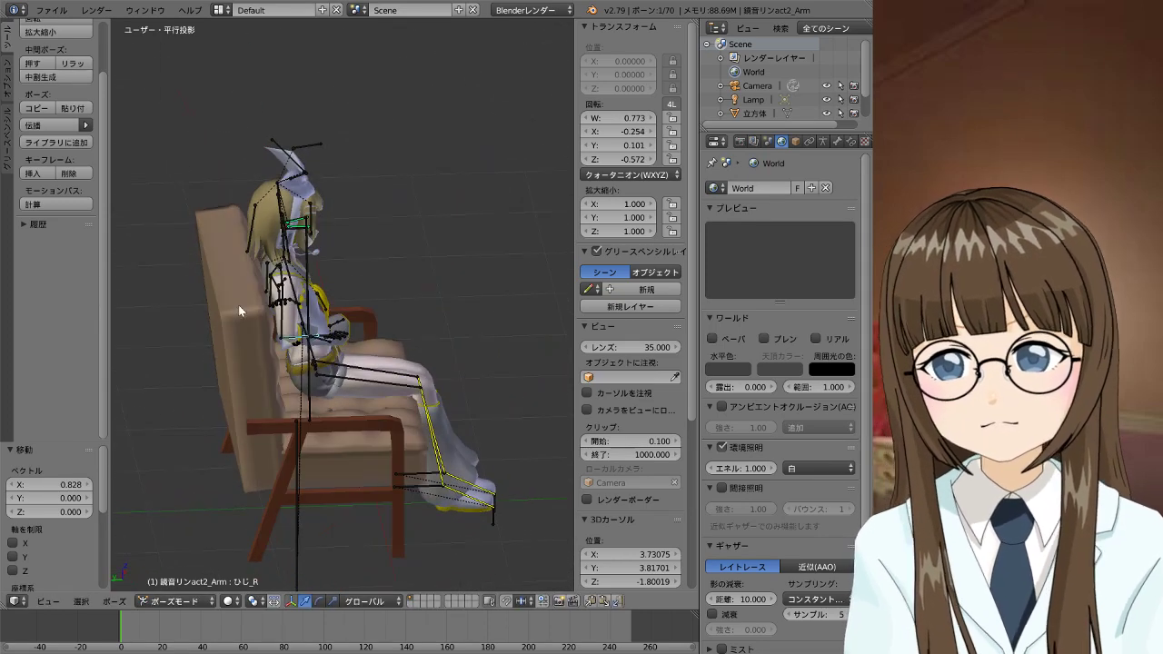
Rotate the right shoulder forward and lower the forearm until the hand rests in the lap
right_click(282, 334)
key("r")
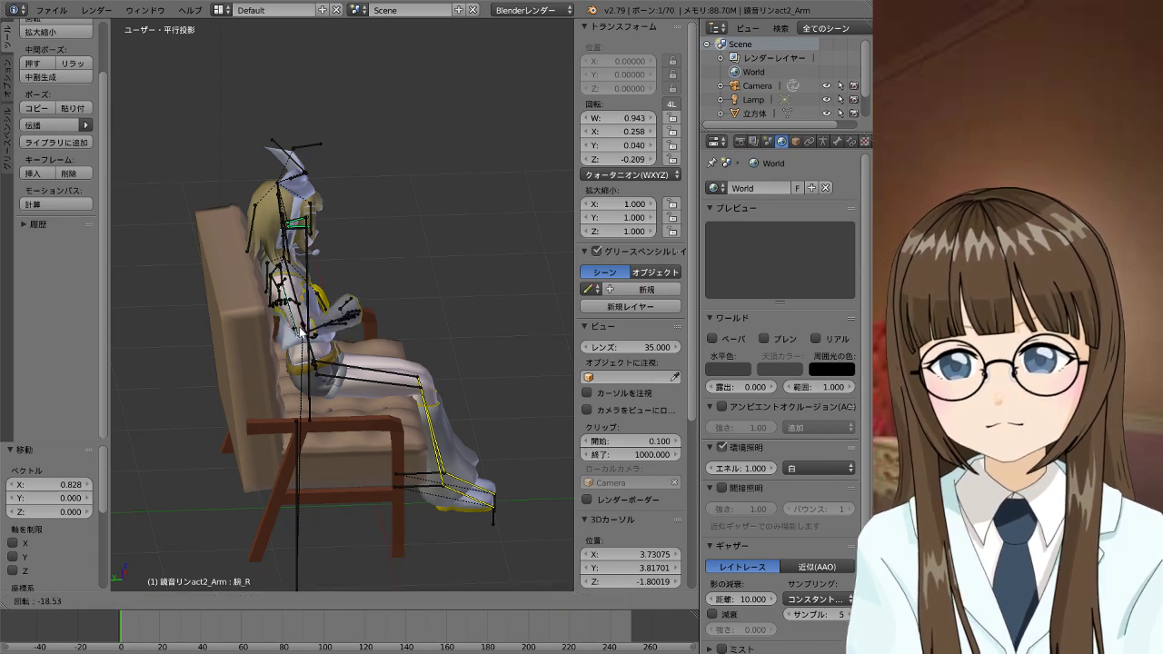
left_click(316, 333)
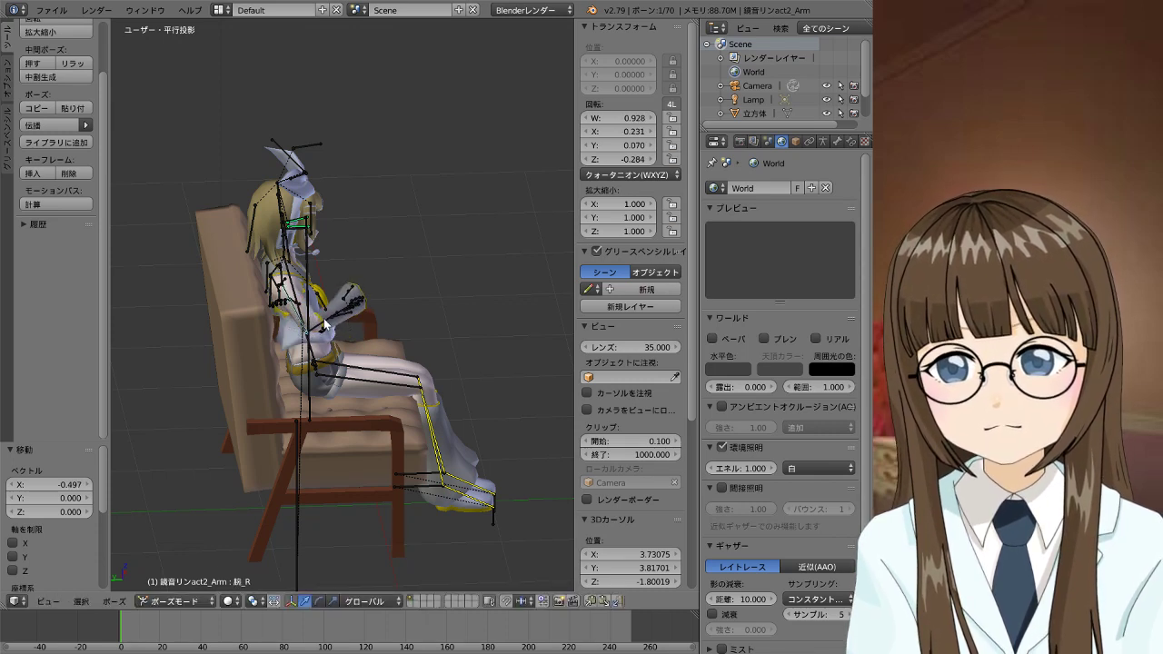
right_click(325, 323)
key("g")
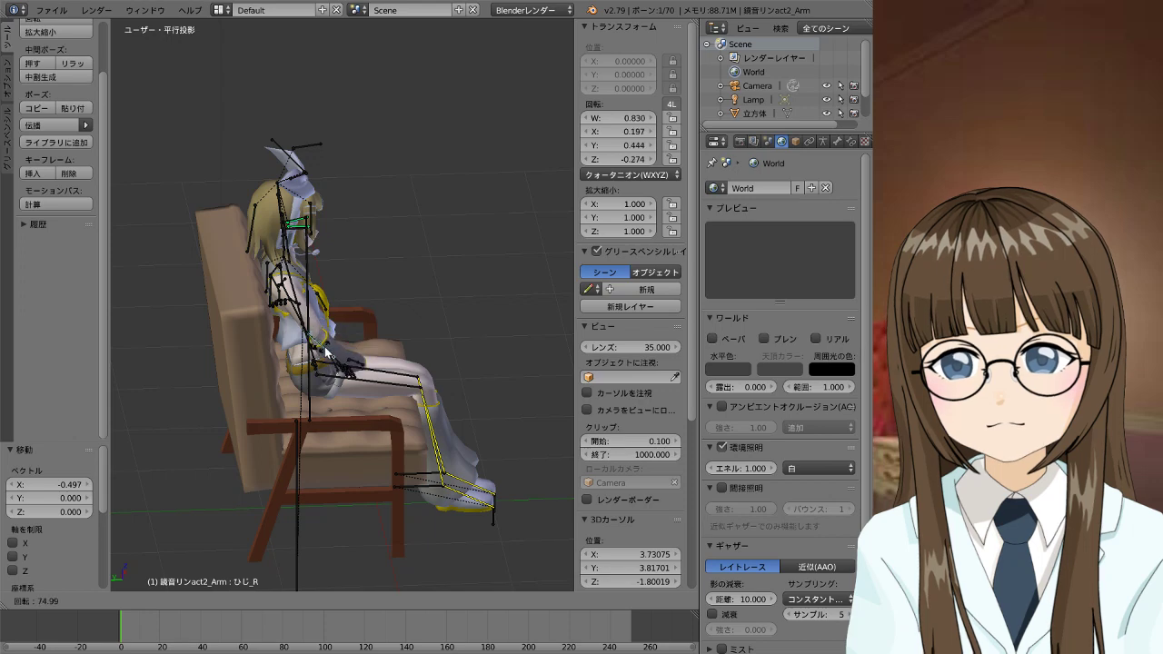
left_click(327, 346)
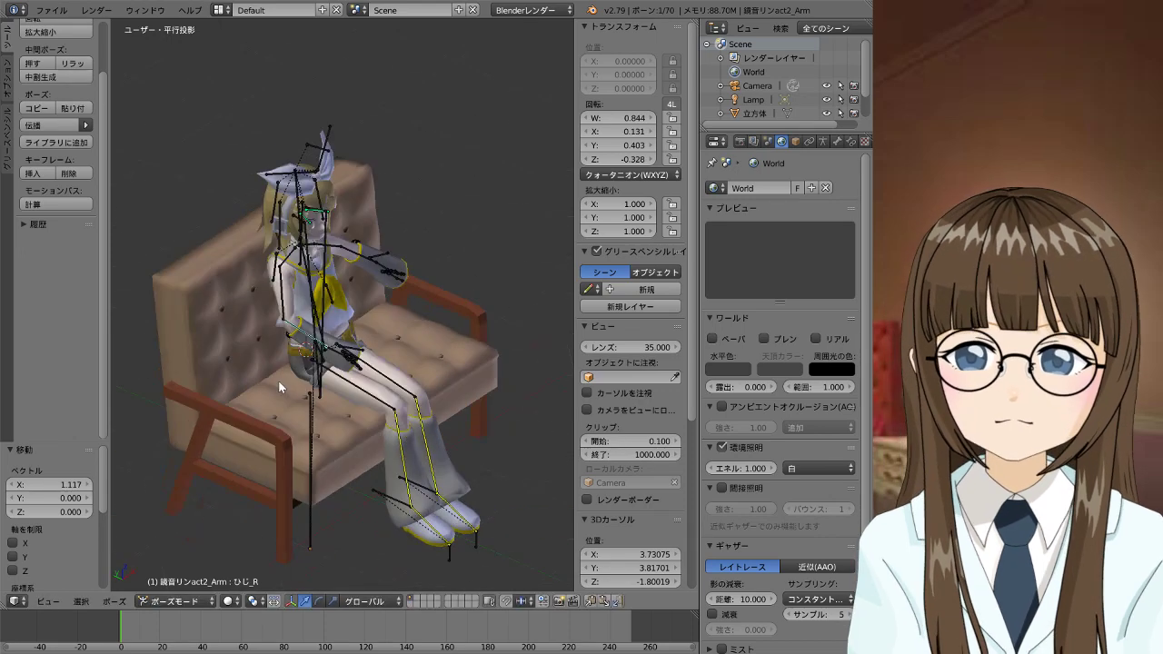
Lower the left upper arm beside the body and bend the left forearm inward
middle_click_drag(353, 366, 225, 391)
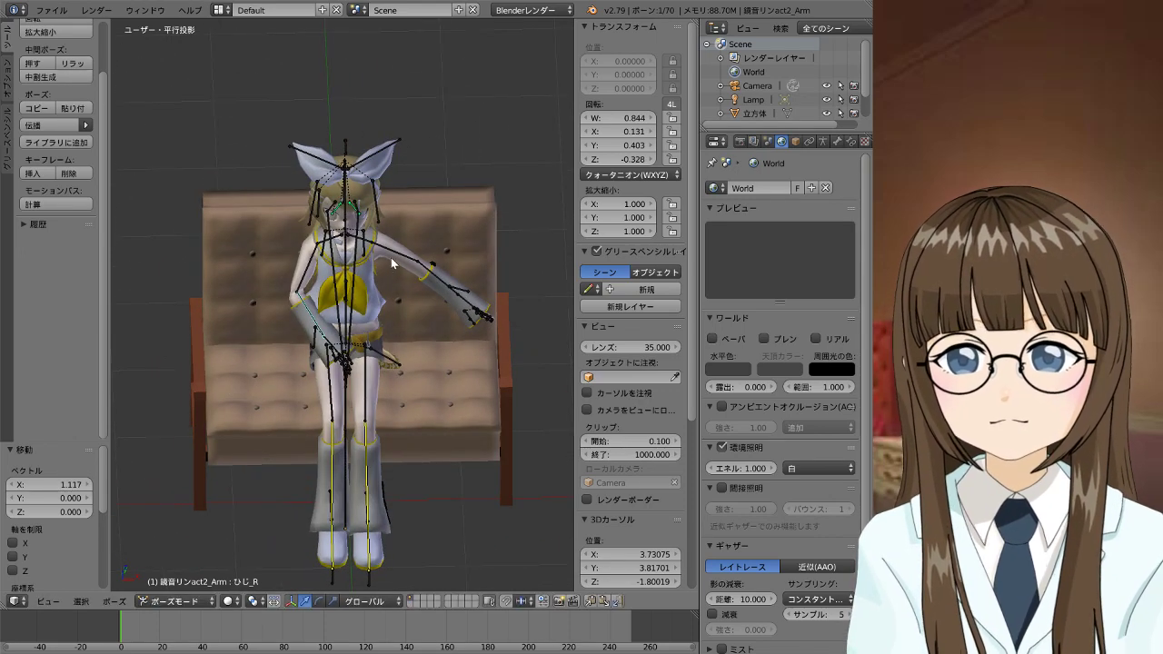
right_click(398, 263)
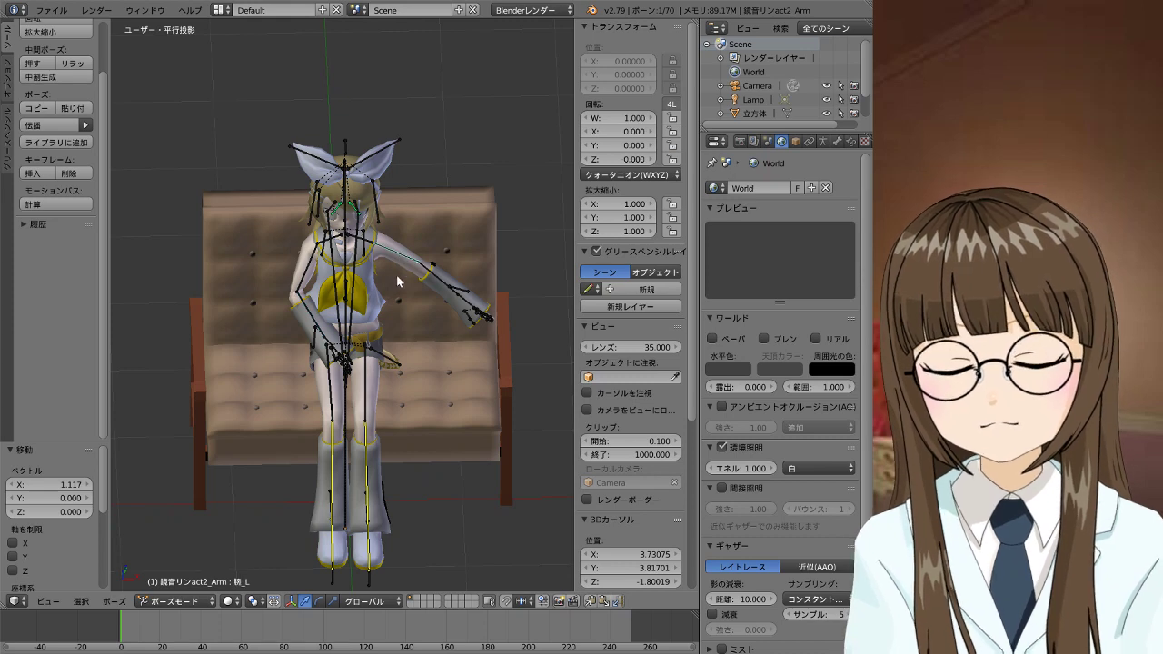
key("g")
left_click(391, 293)
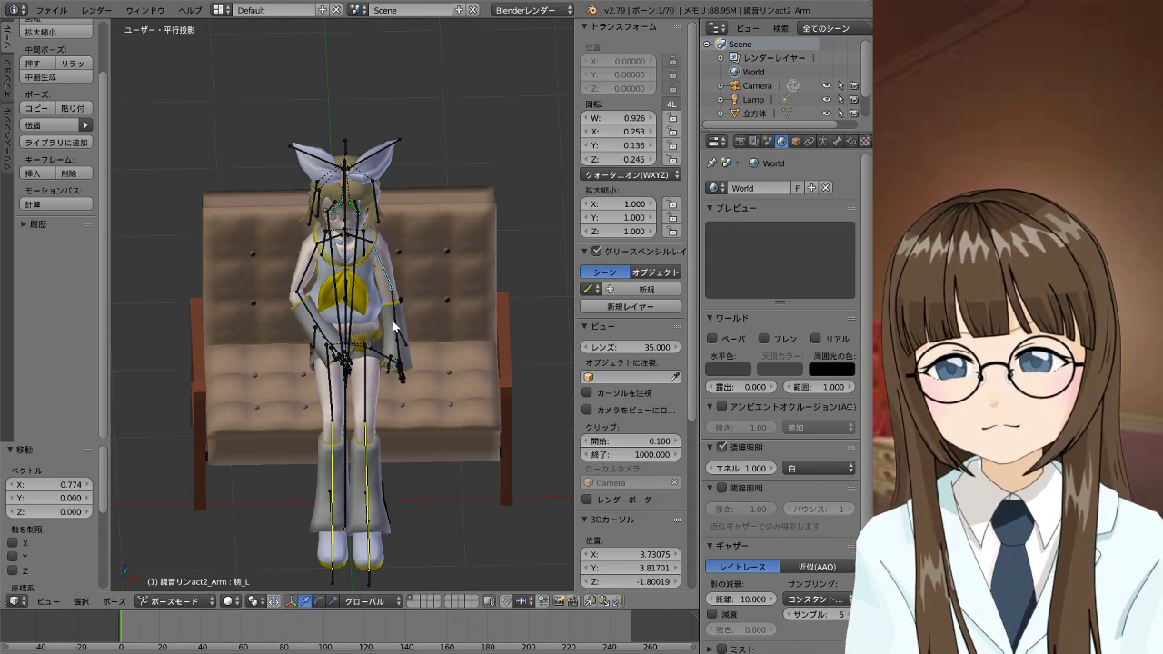
right_click(396, 327)
key("g")
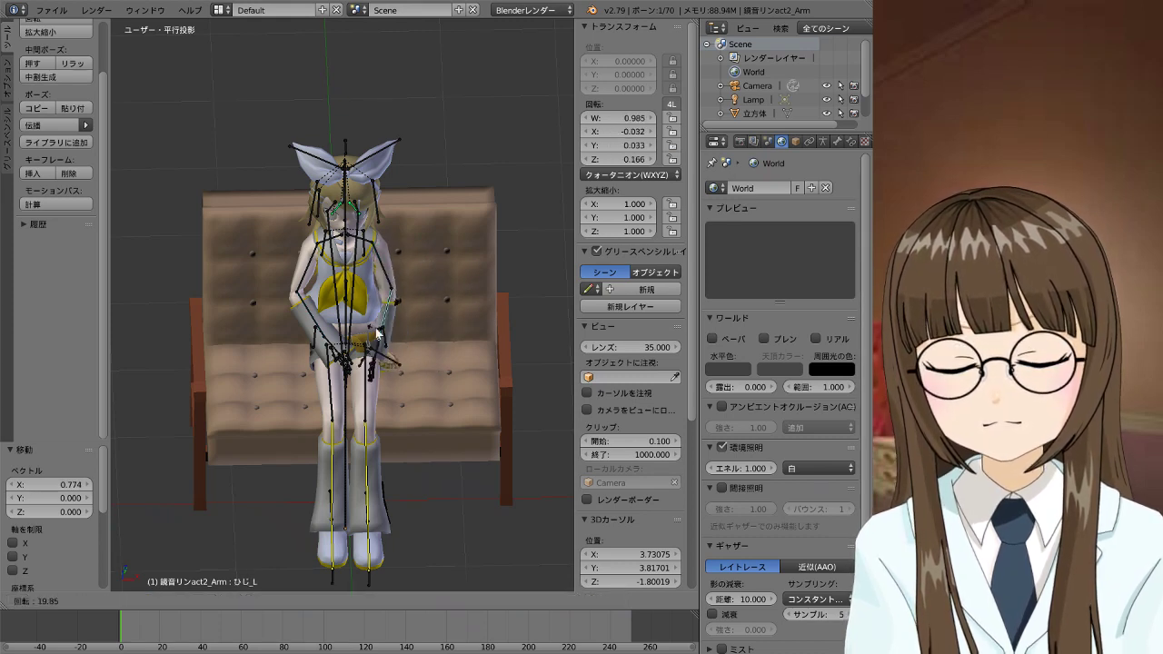
left_click(368, 334)
Re-pose the left forearm and upper arm toward the lap, checked in Front view
middle_click_drag(426, 332, 287, 314)
key("g")
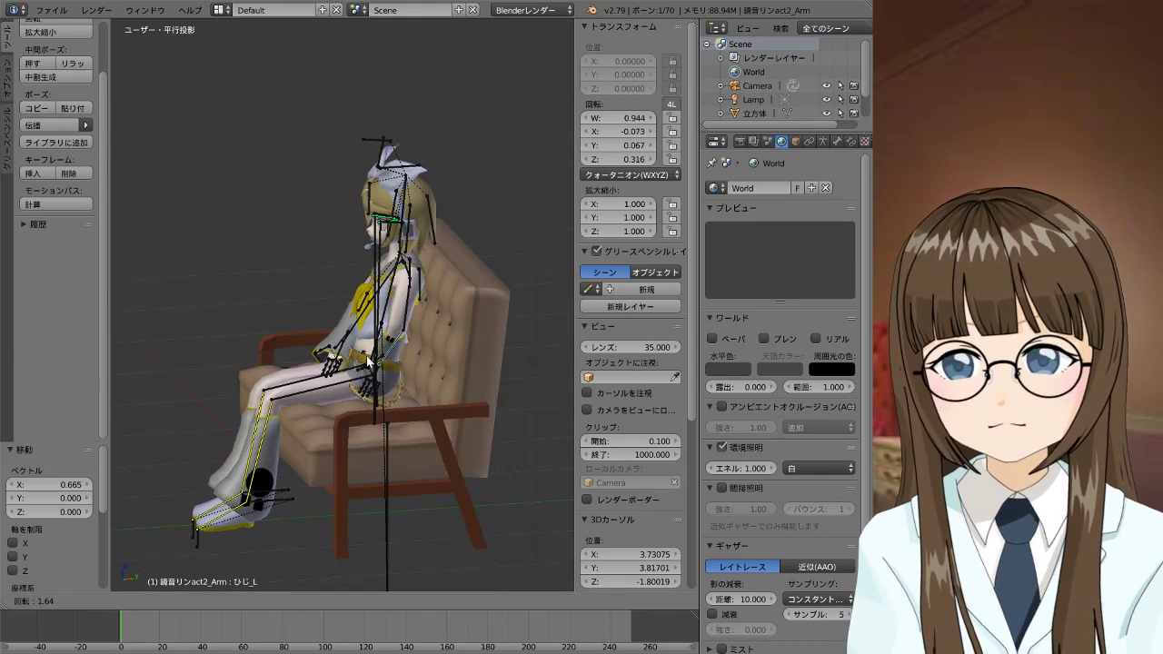
left_click(379, 340)
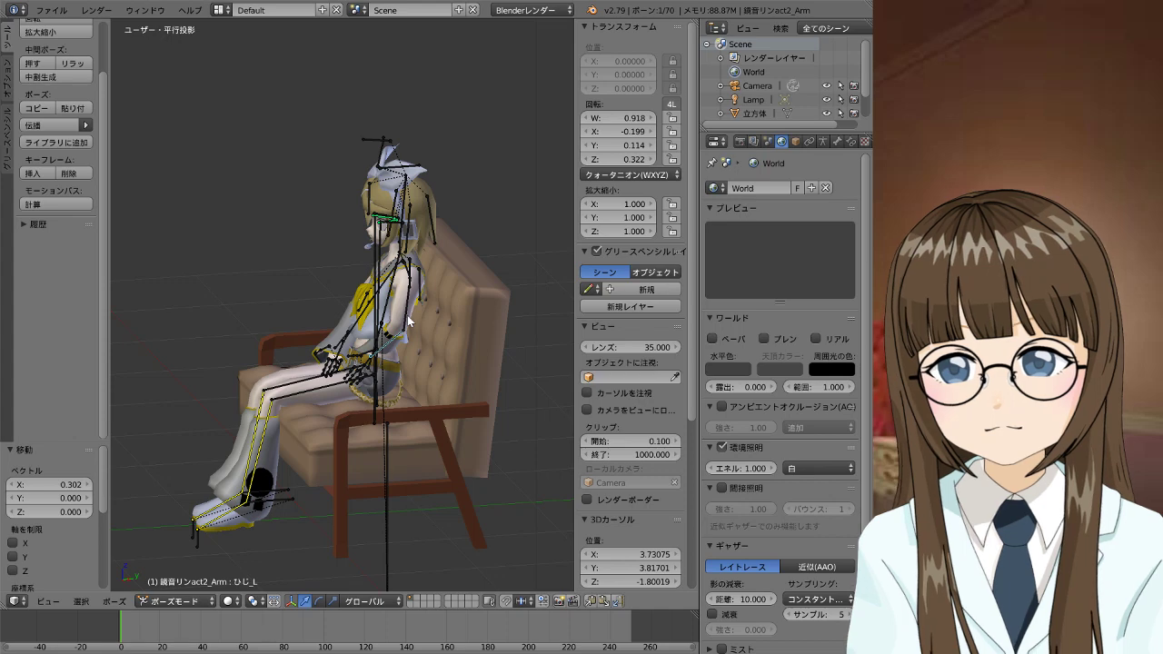
right_click(408, 320)
key("r")
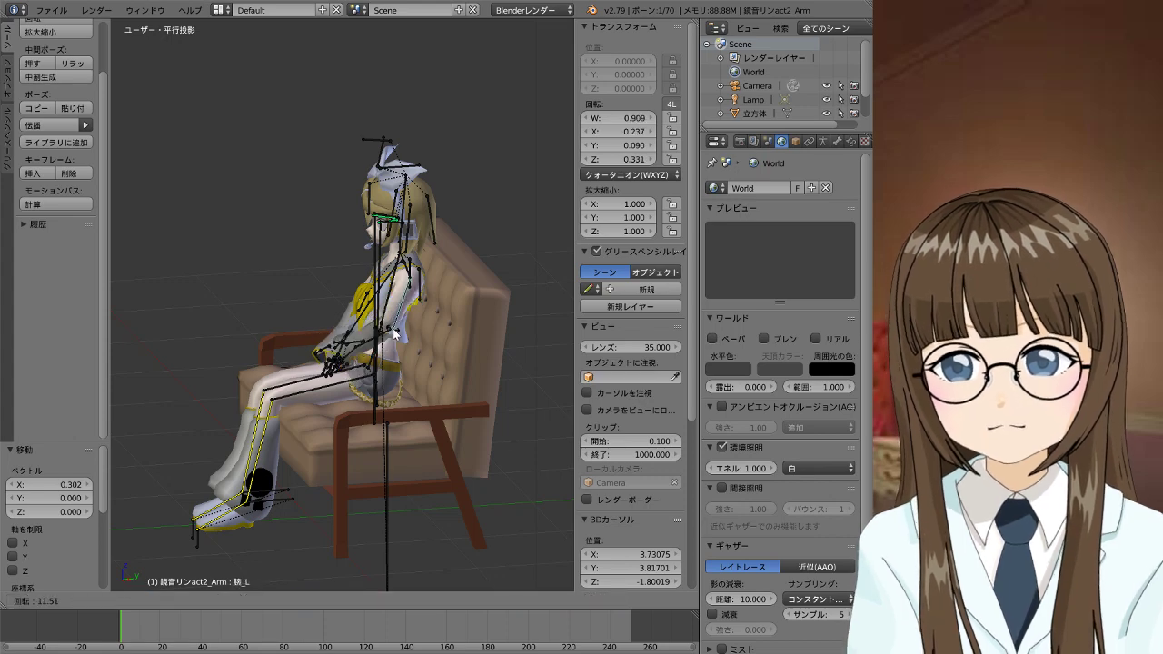
left_click(394, 333)
key("KP_1")
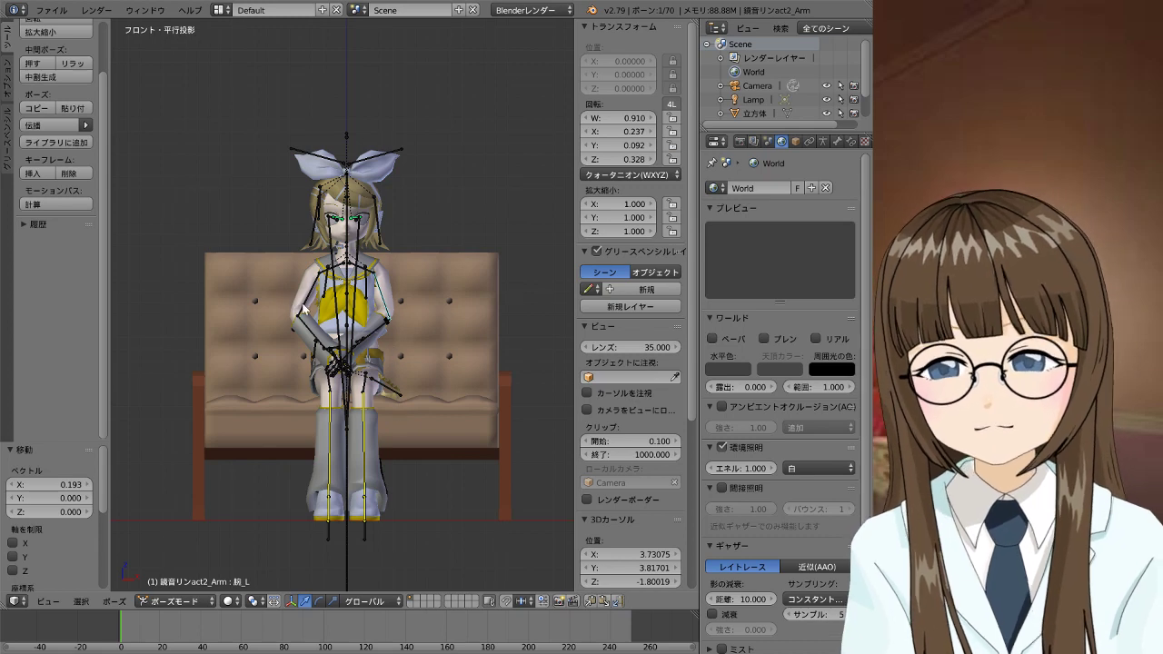
Nudge the right arm, then re-rotate the left elbow and upper arm so the hands meet in the lap
key("g")
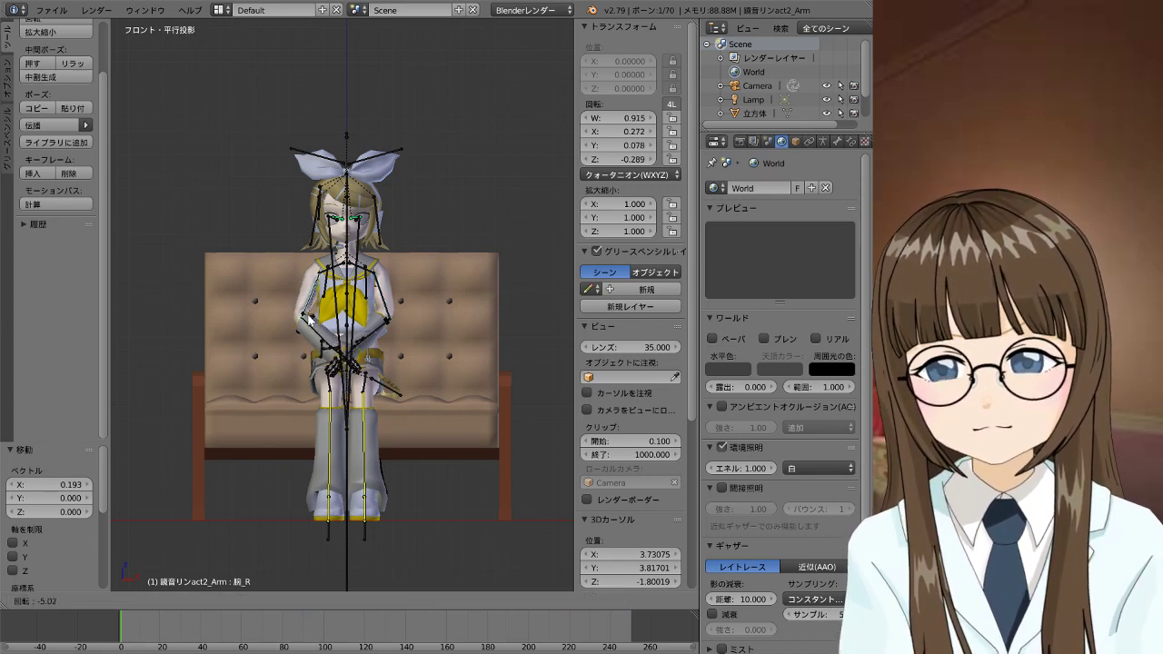
left_click(394, 311)
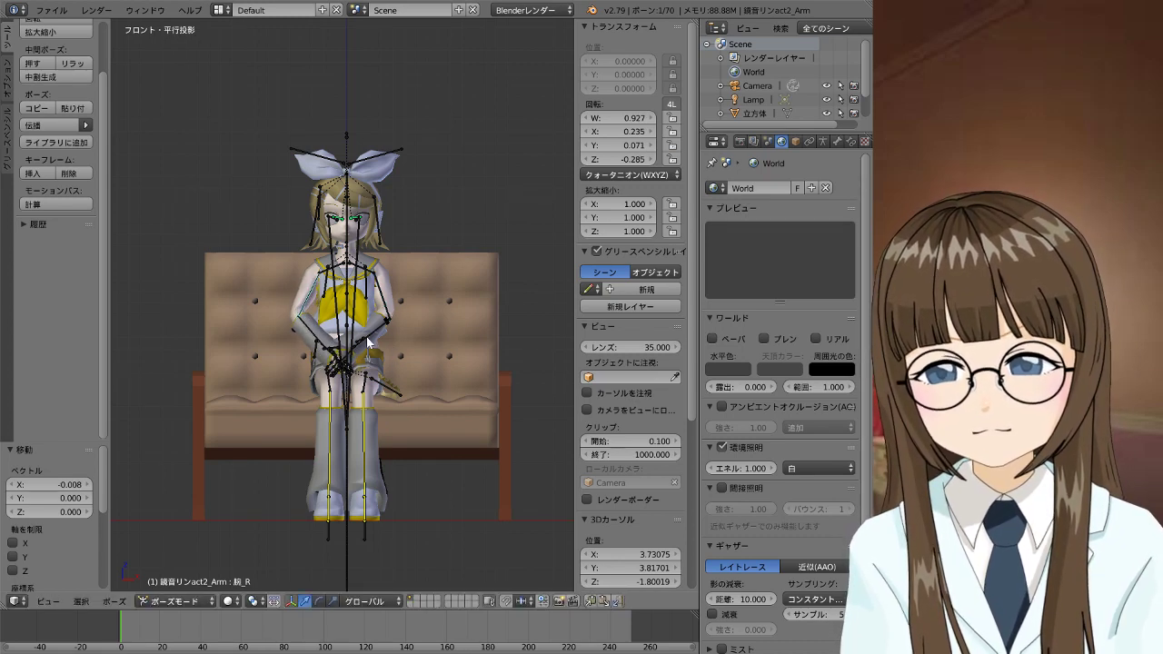
right_click(375, 338)
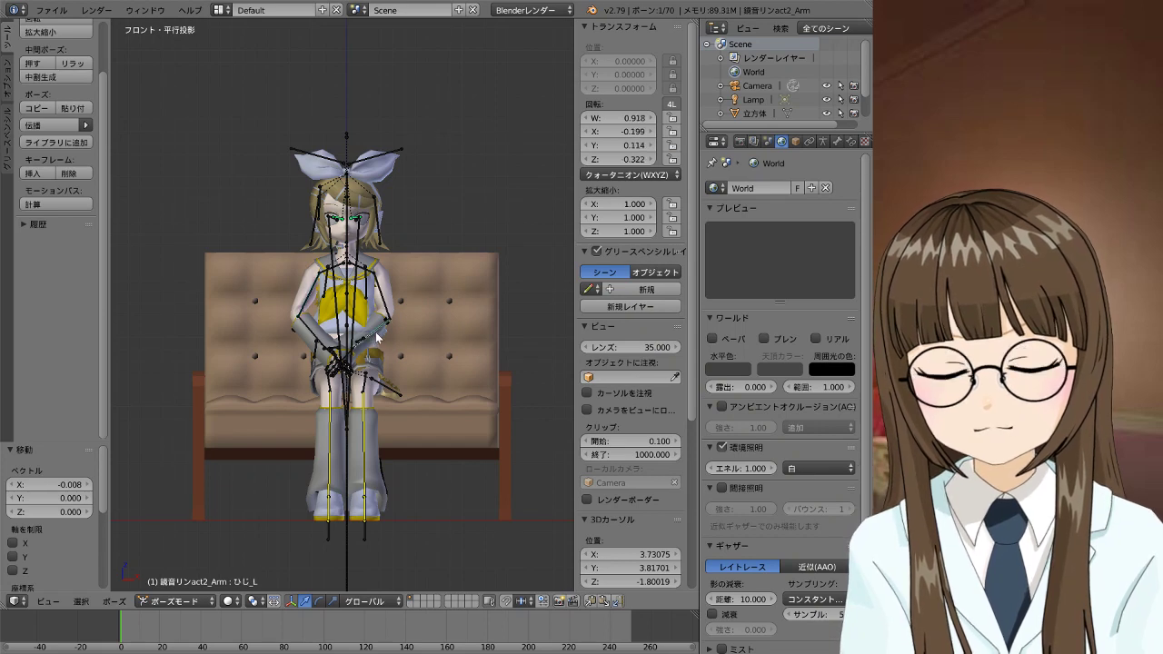
key("r")
left_click(380, 340)
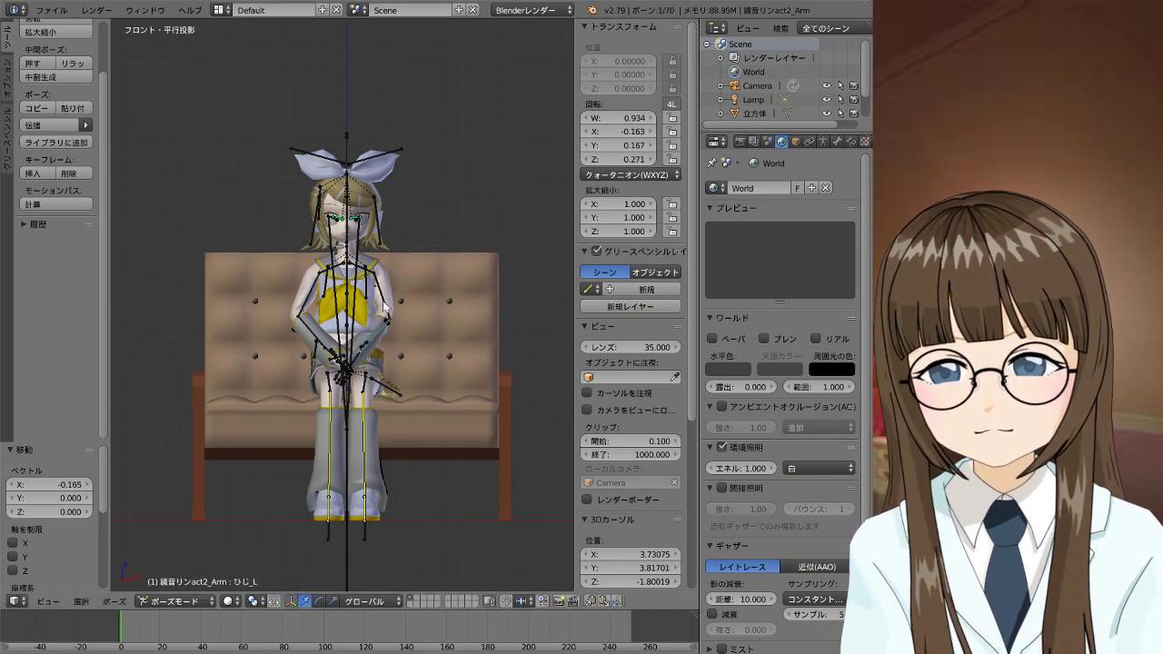
right_click(386, 309)
key("r")
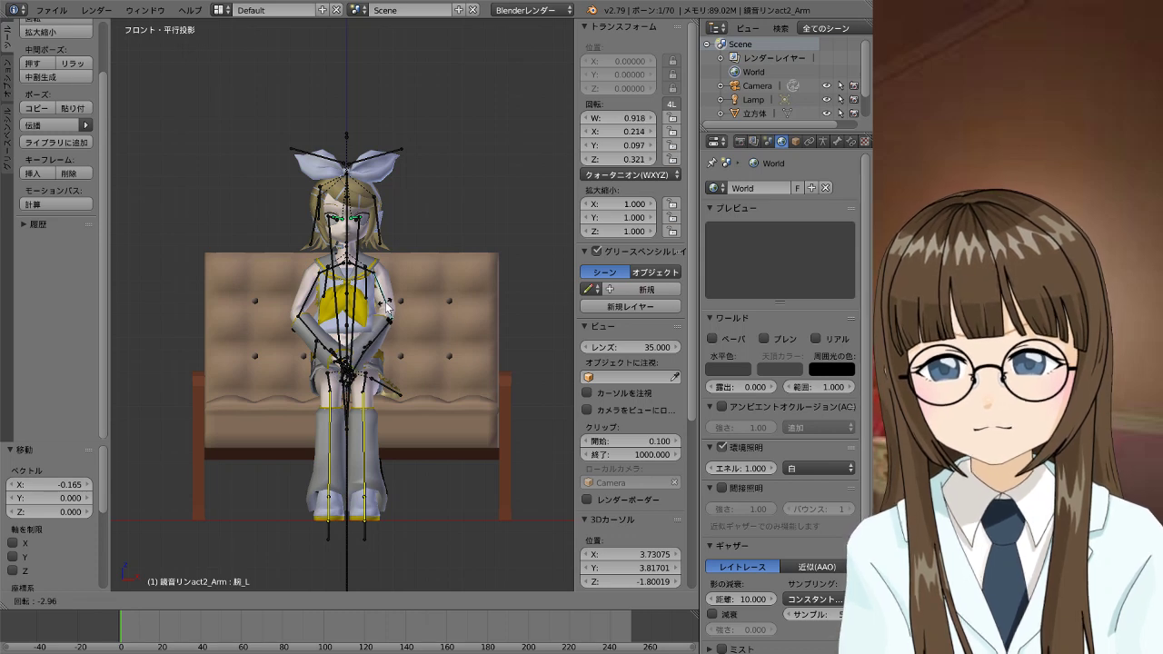
left_click(388, 323)
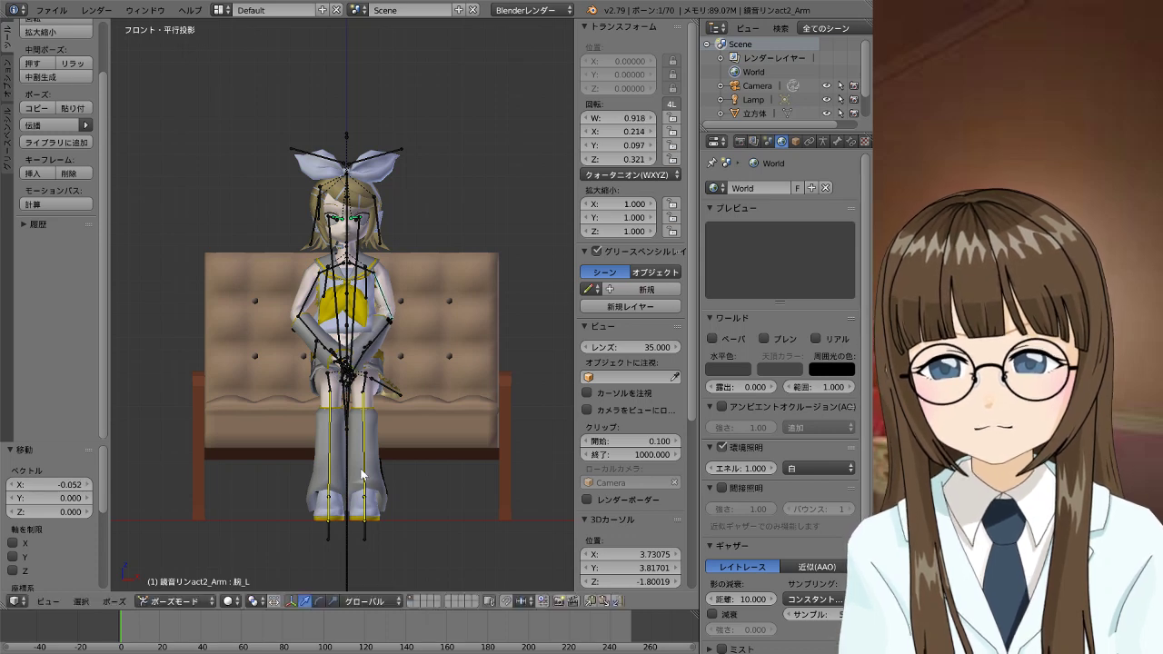
right_click(365, 531)
Reposition the left and right foot IK bones below the sofa
key("g")
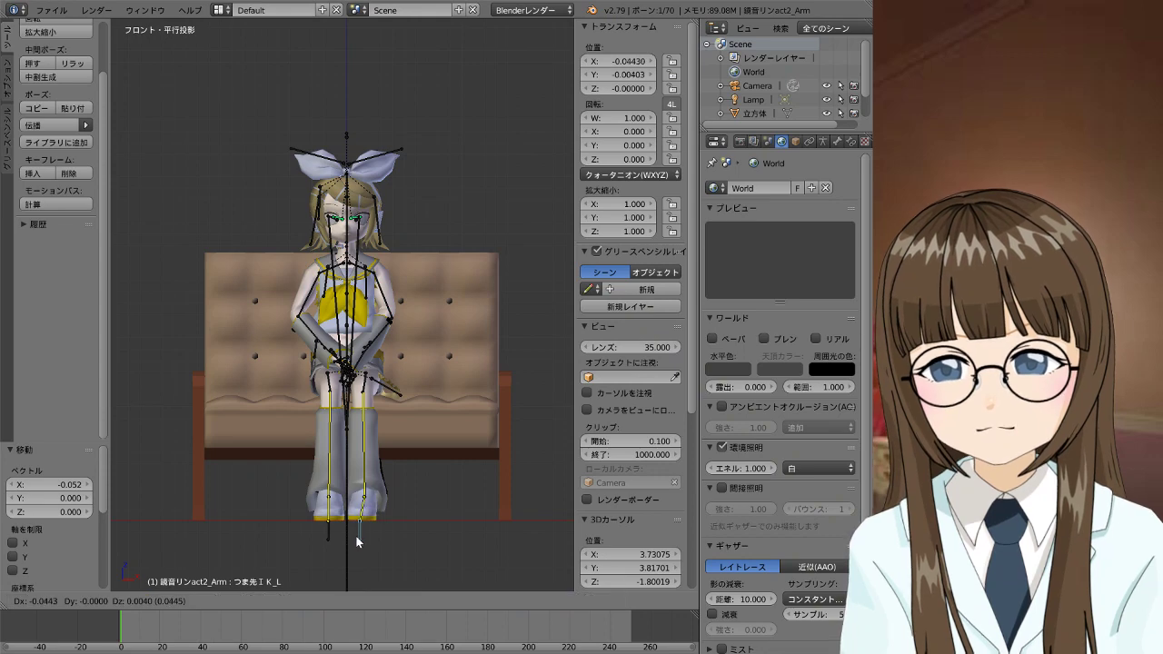
right_click(356, 535)
mouse_move(418, 495)
middle_mouse_down()
mouse_move(295, 495)
mouse_move(224, 518)
mouse_move(164, 493)
mouse_move(154, 508)
middle_mouse_up()
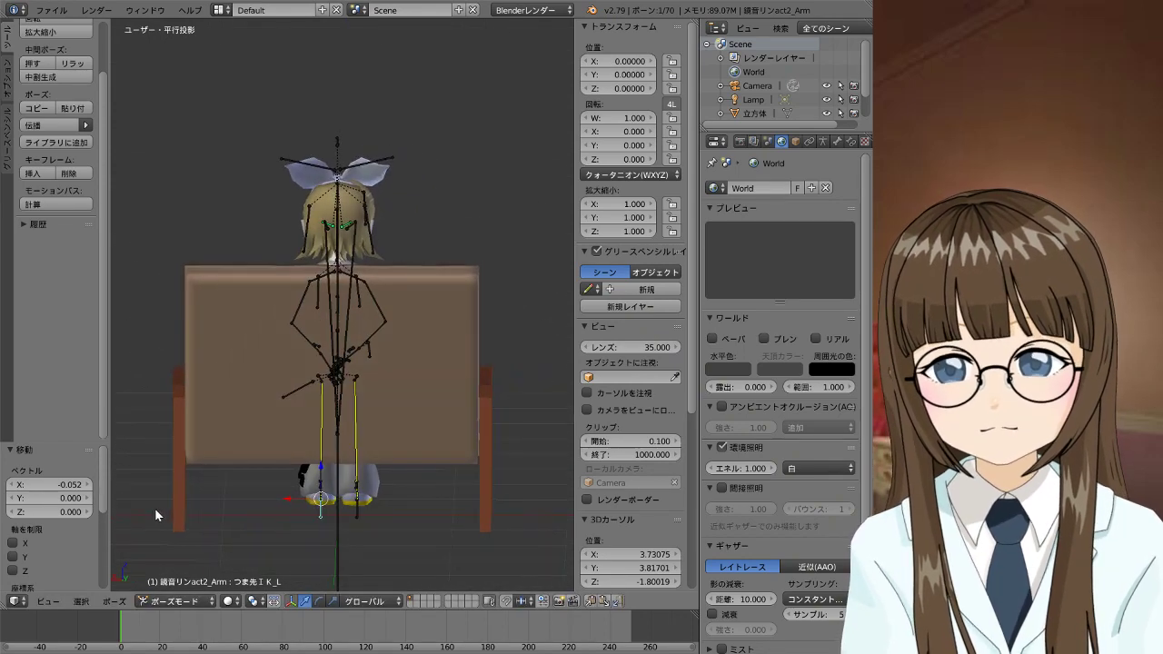
right_click(329, 495)
key("g")
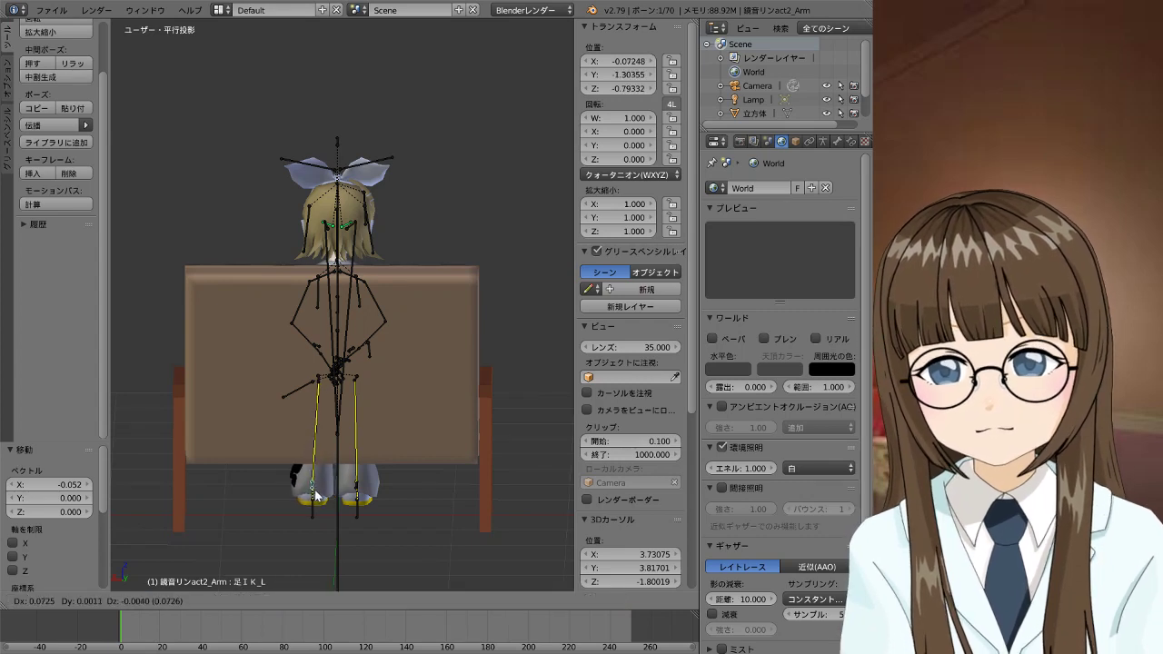
left_click(357, 496)
right_click(357, 491)
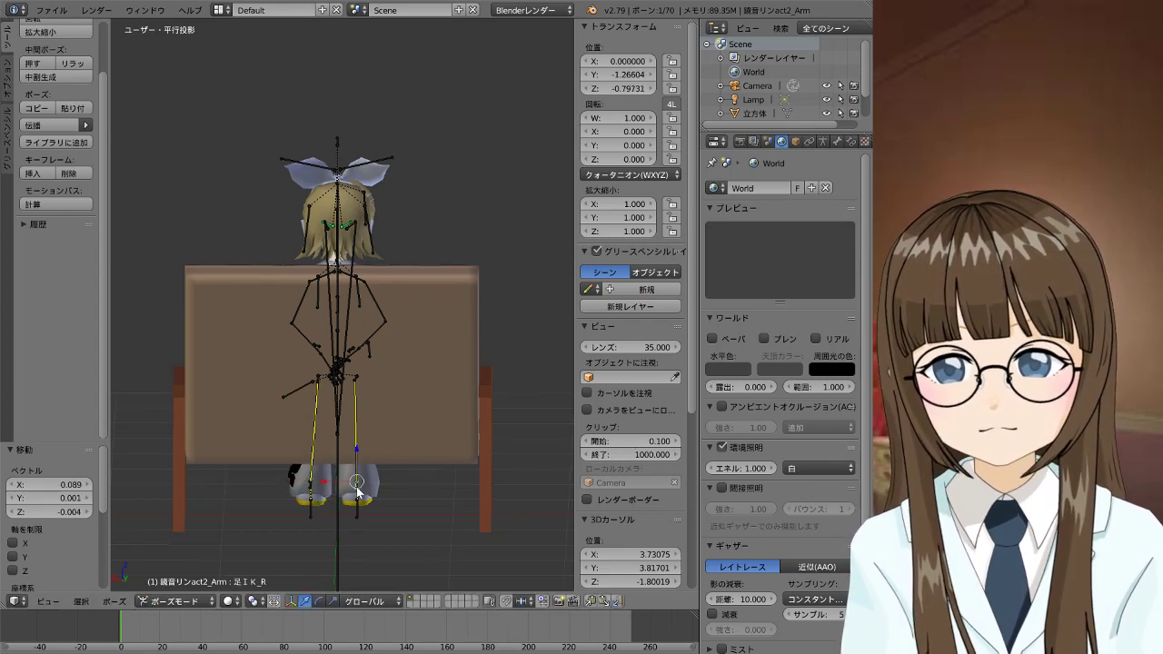
key("g")
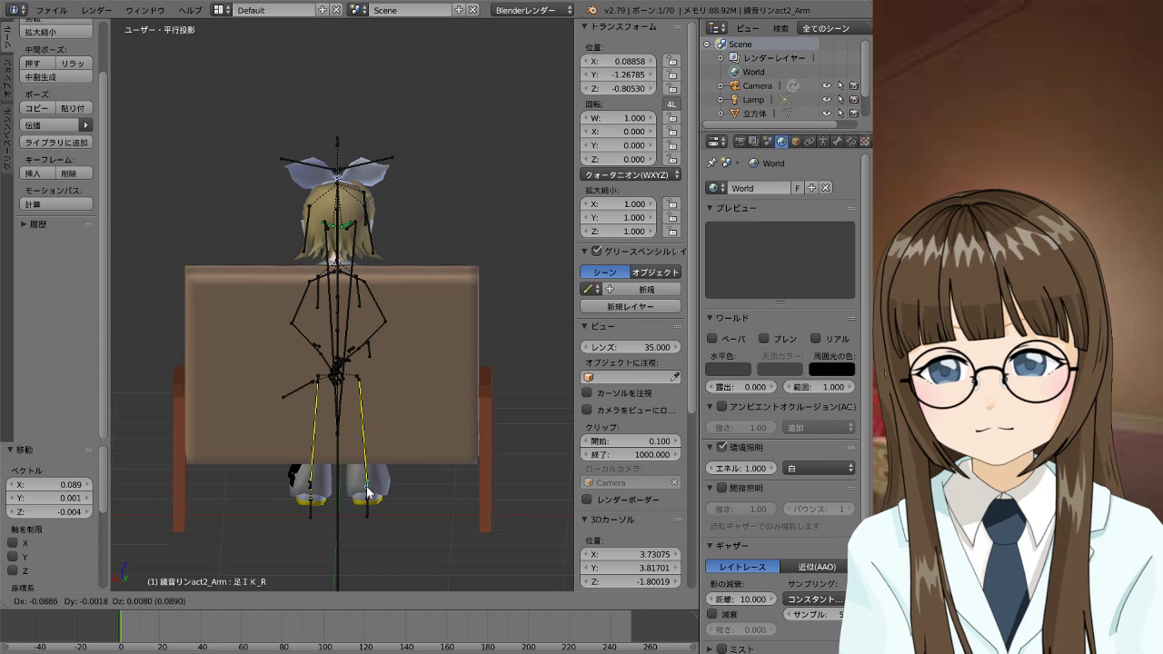
left_click(367, 493)
From the front view, nudge the left and right toe IK bones so the feet sit evenly
key("KP_1")
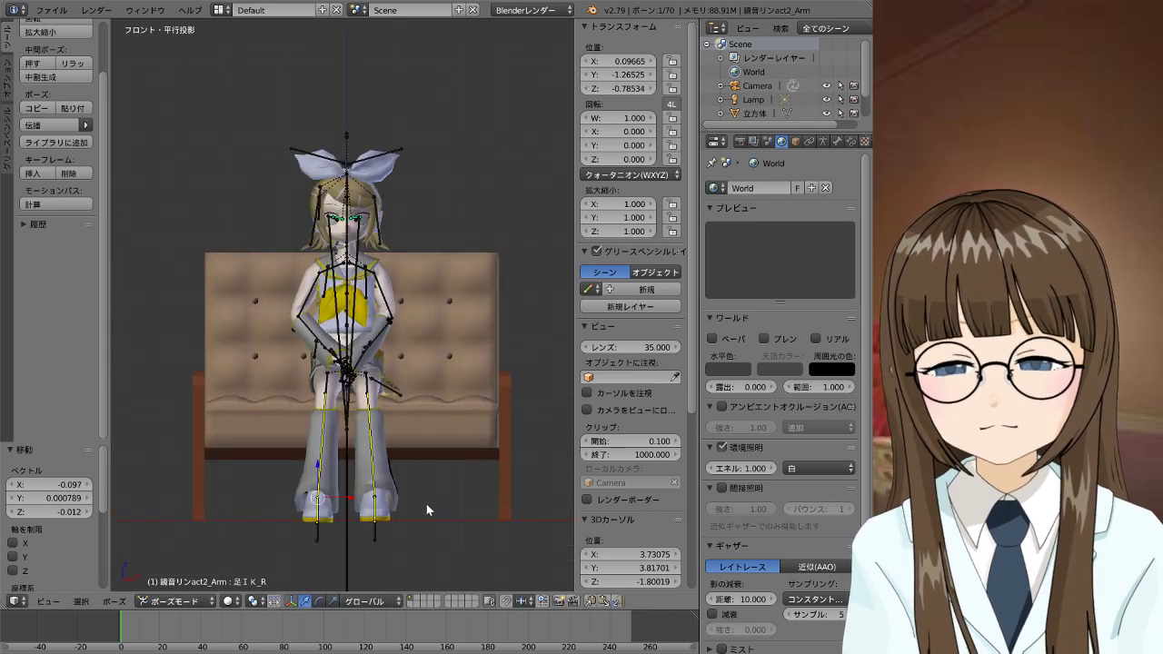
right_click(373, 536)
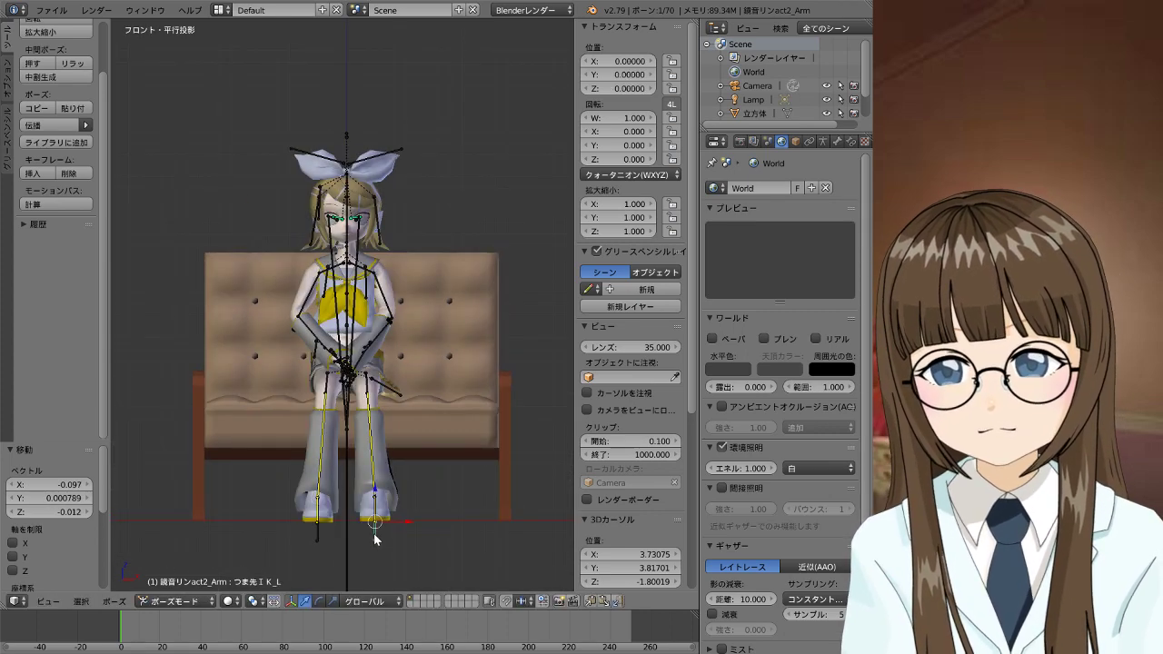
key("g")
left_click(362, 540)
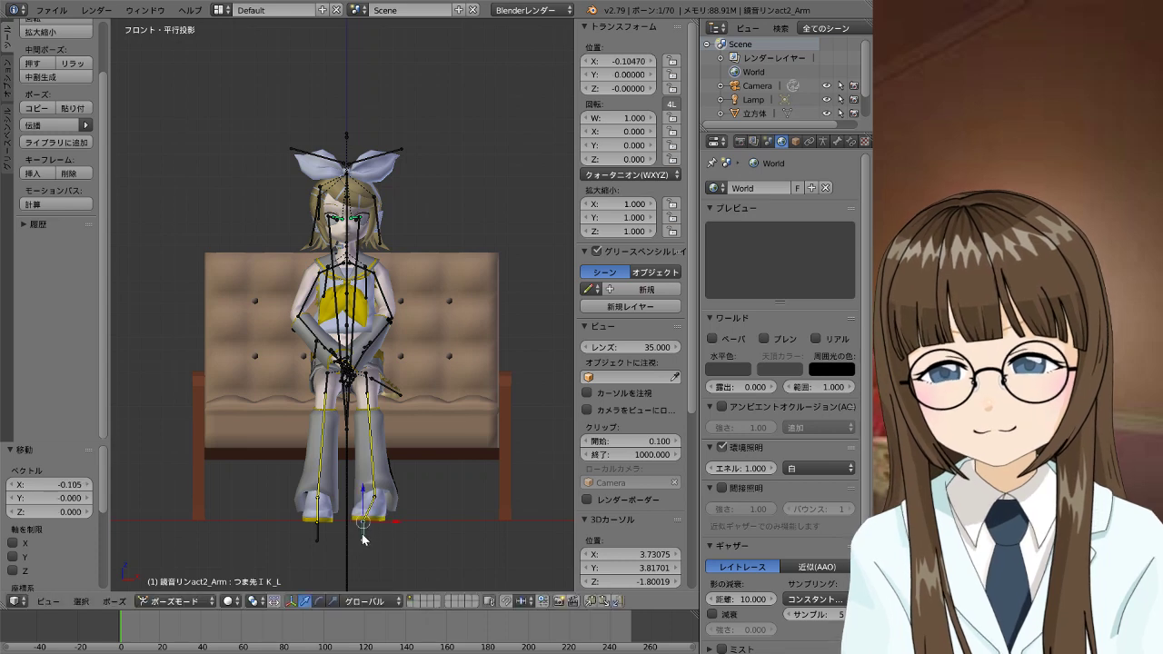
right_click(317, 533)
key("g")
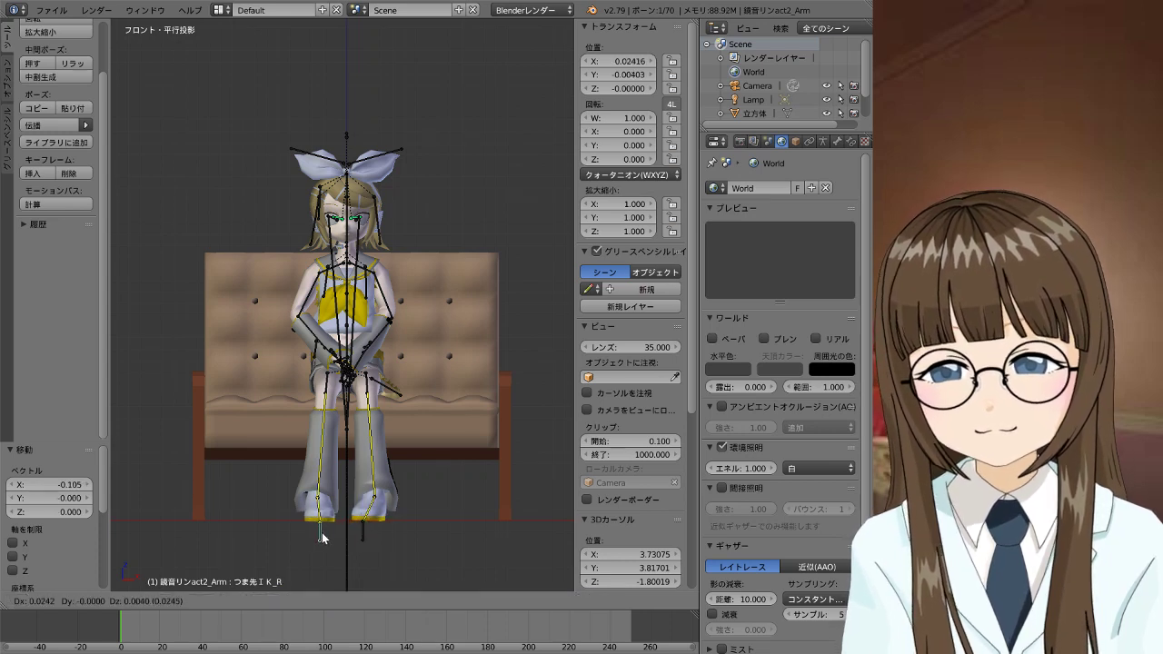
left_click(329, 535)
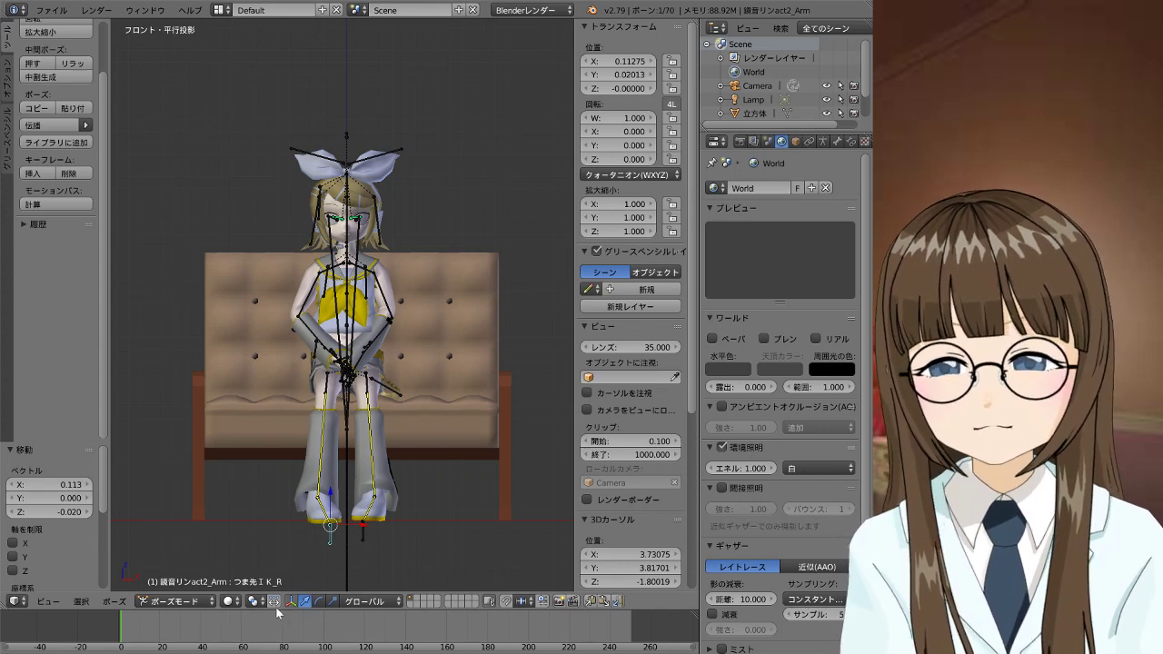
left_click(232, 602)
Switch to Rendered shading and view seated Rin on the tufted sofa from an angle
left_click(269, 512)
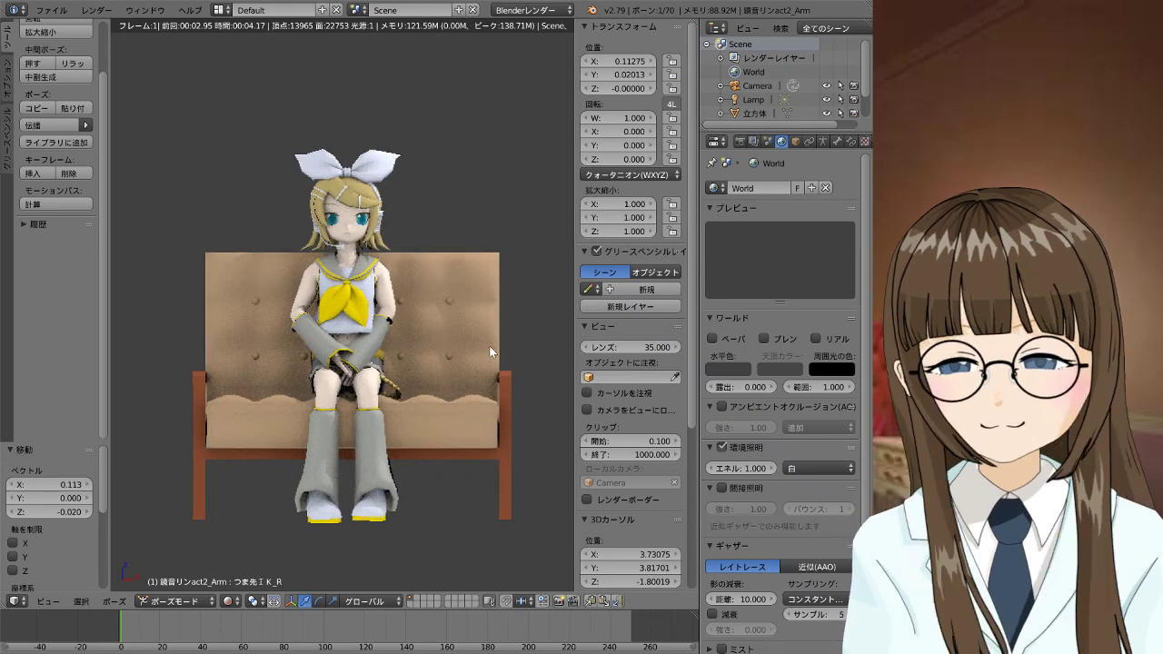
scroll(473, 354, "down", 2)
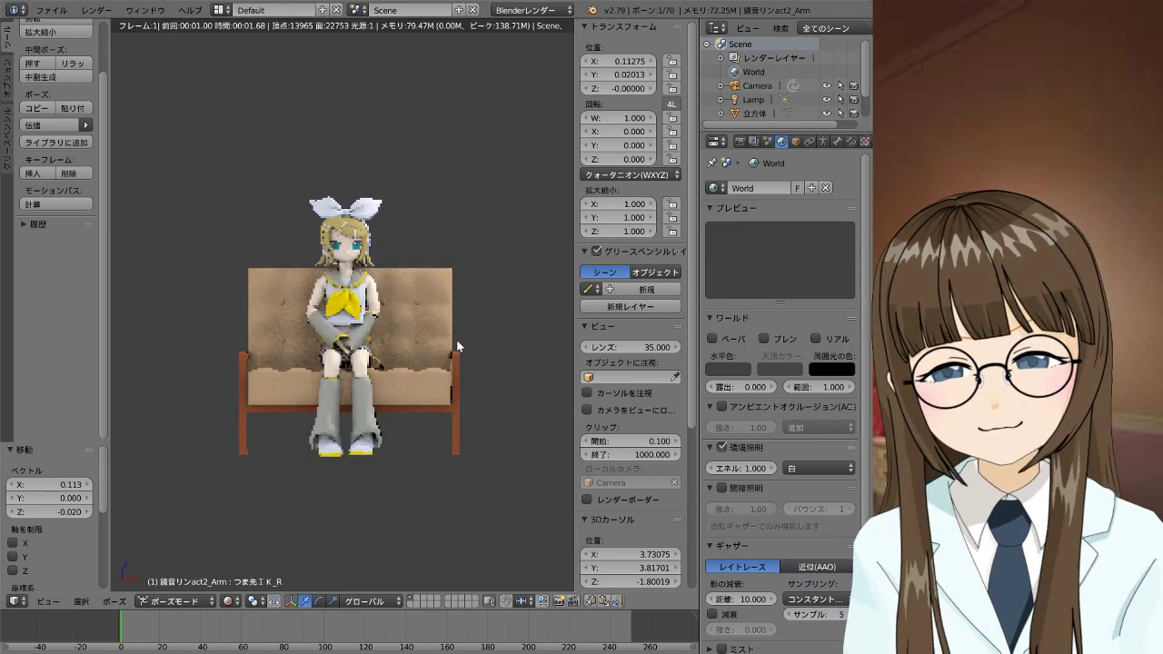
scroll(461, 337, "up", 1)
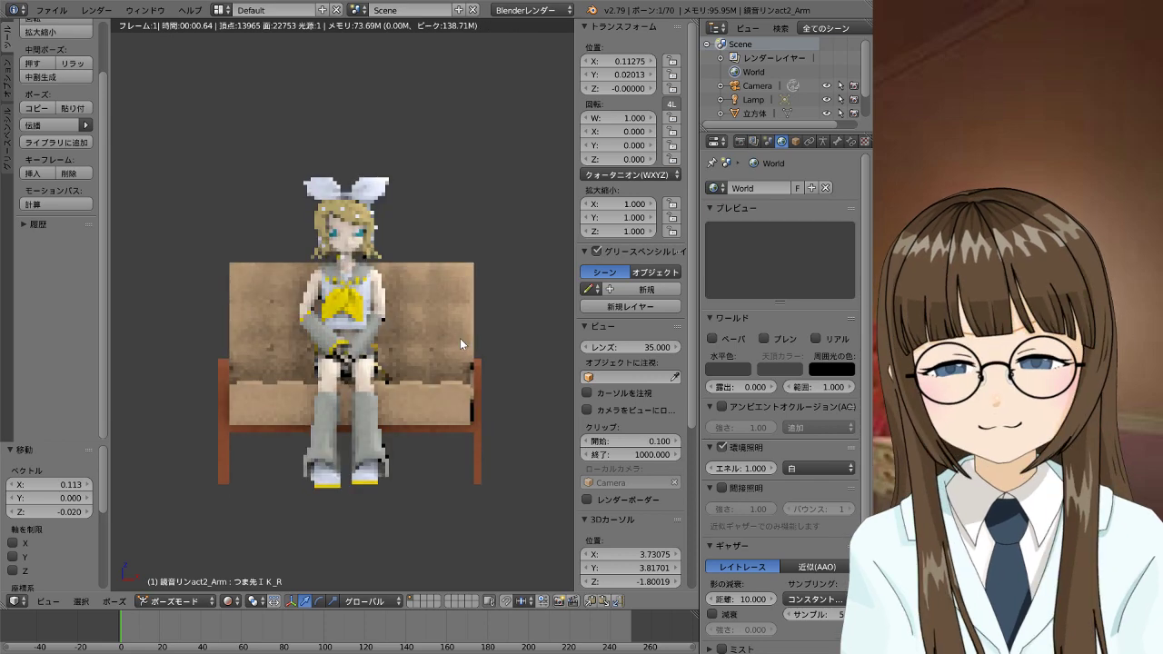
middle_click_drag(444, 354, 419, 373)
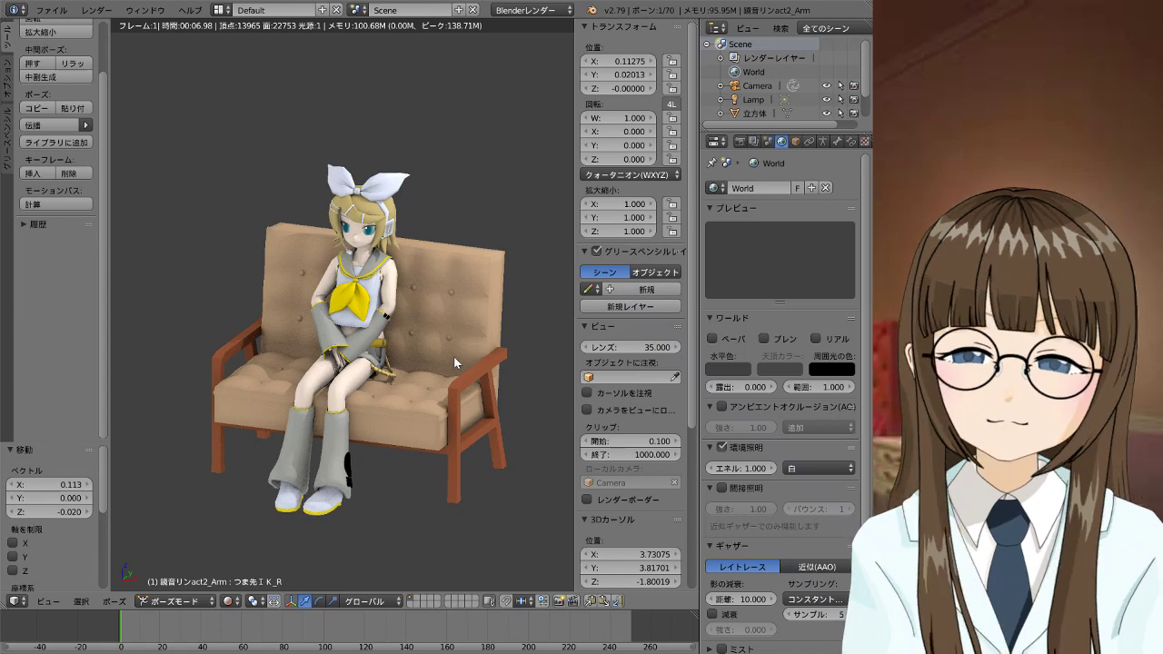
scroll(451, 354, "down", 1)
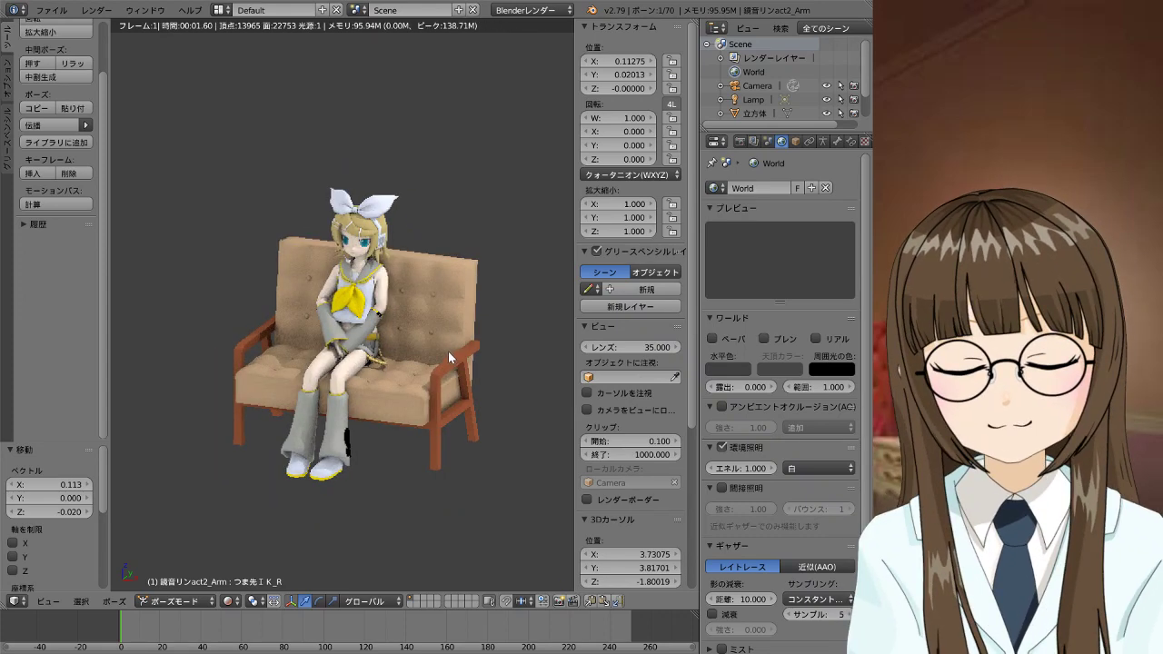
scroll(448, 352, "up", 4)
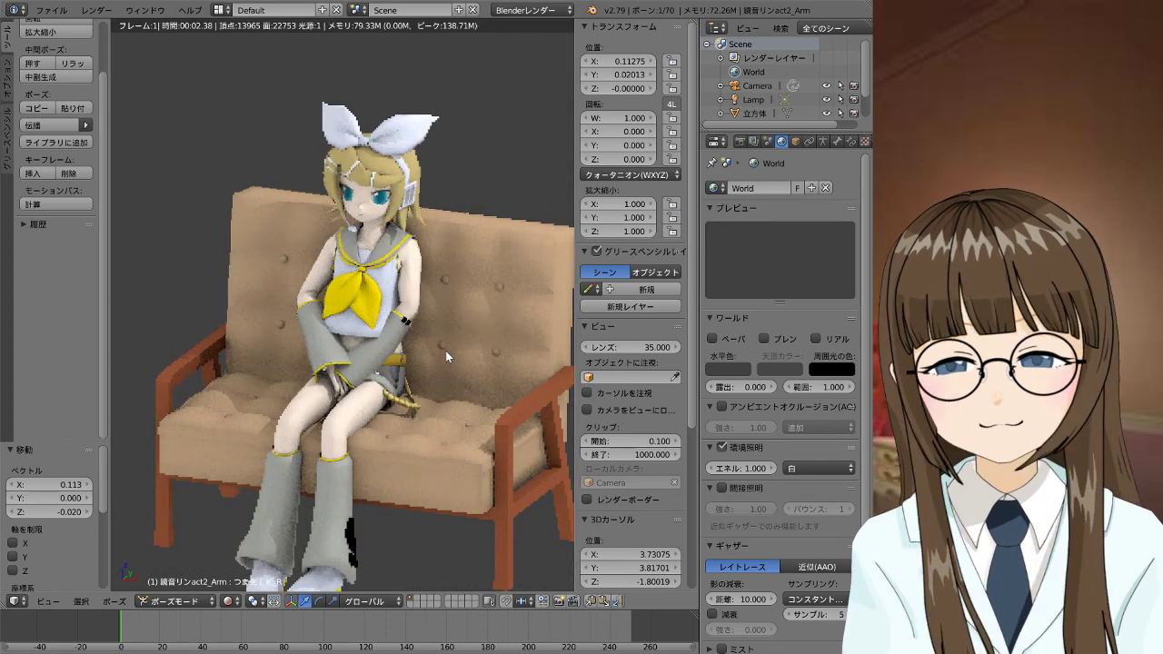
scroll(445, 351, "down", 2)
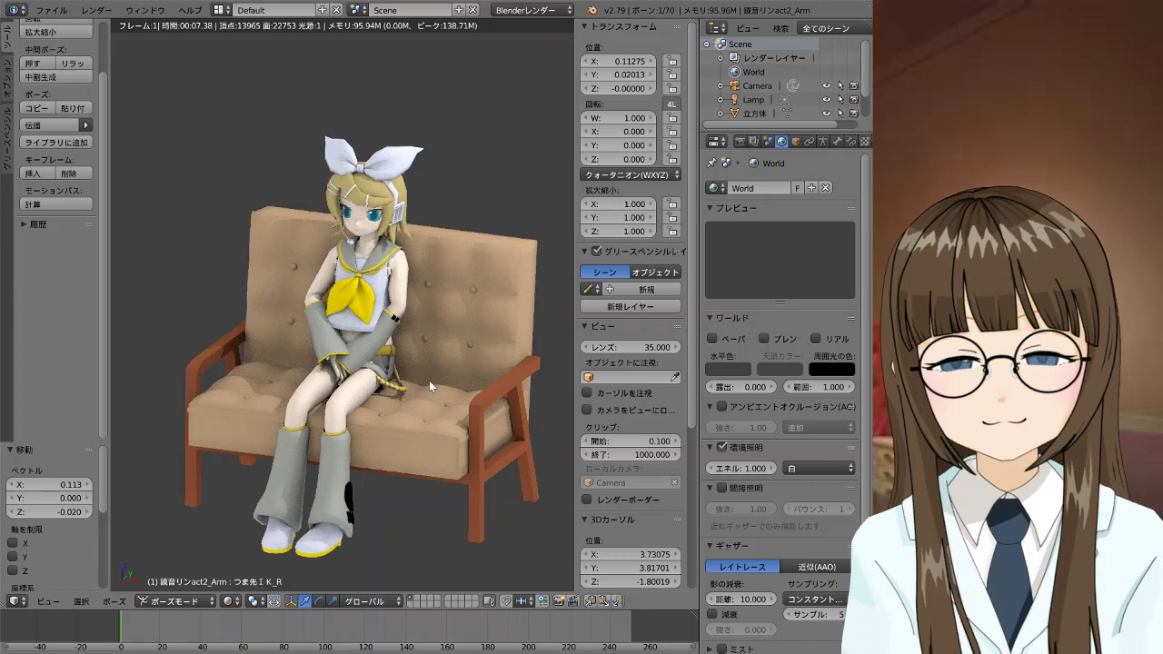
scroll(429, 379, "down", 1)
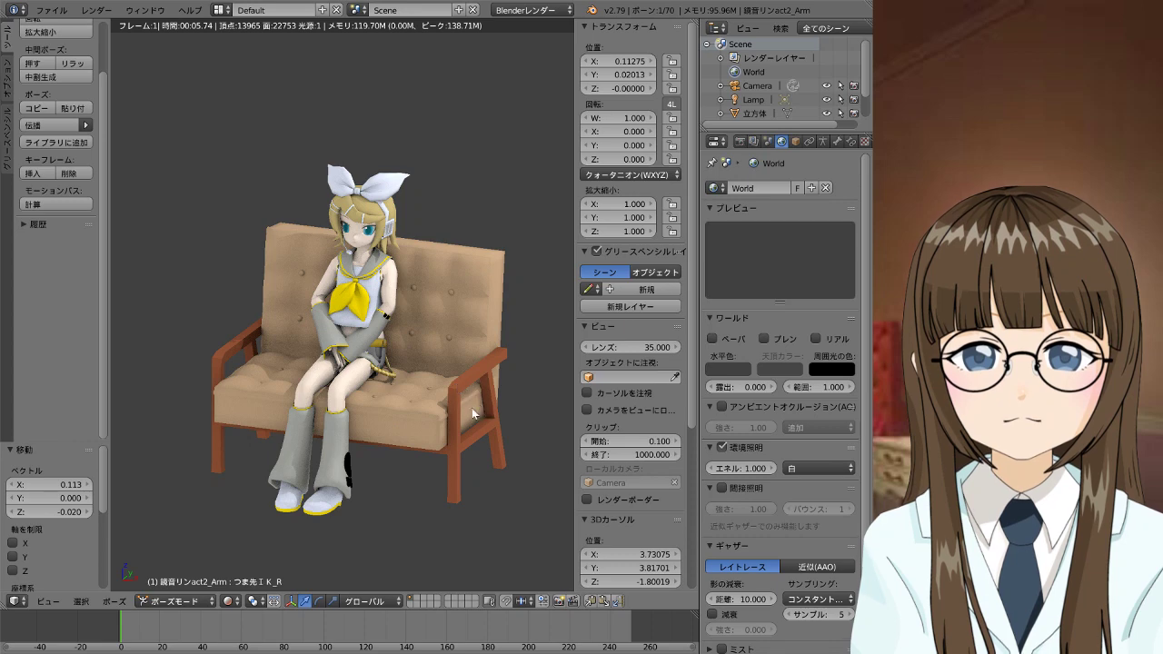
mouse_move(428, 414)
middle_mouse_down()
mouse_move(402, 416)
mouse_move(414, 434)
mouse_move(523, 397)
middle_mouse_up()
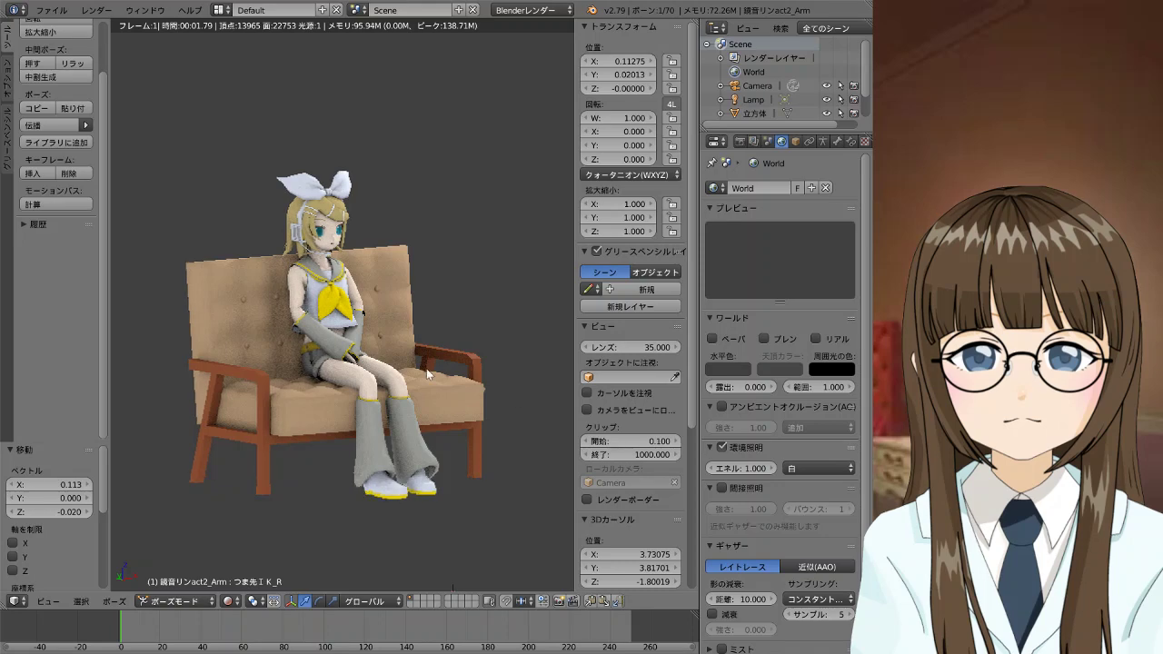
middle_click_drag(434, 365, 432, 364)
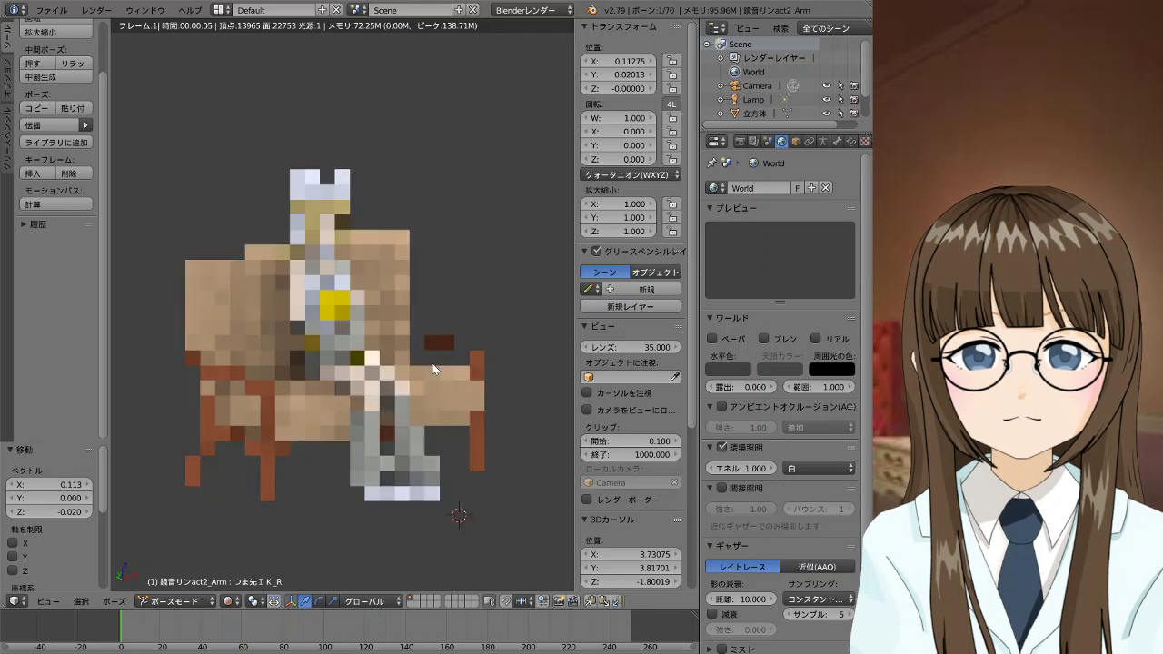